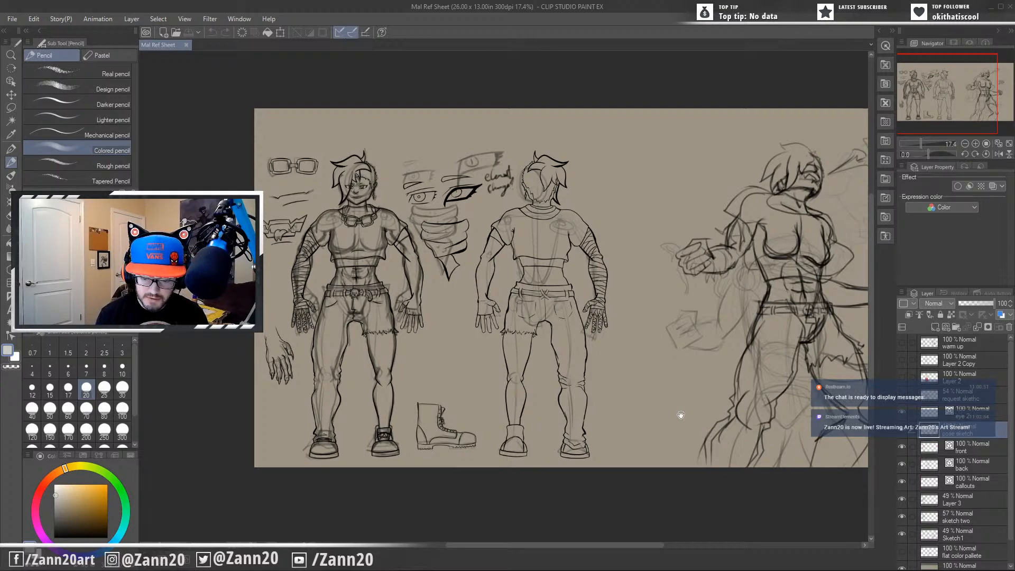
pyautogui.moveTo(690, 421); pyautogui.dragTo(672, 403)
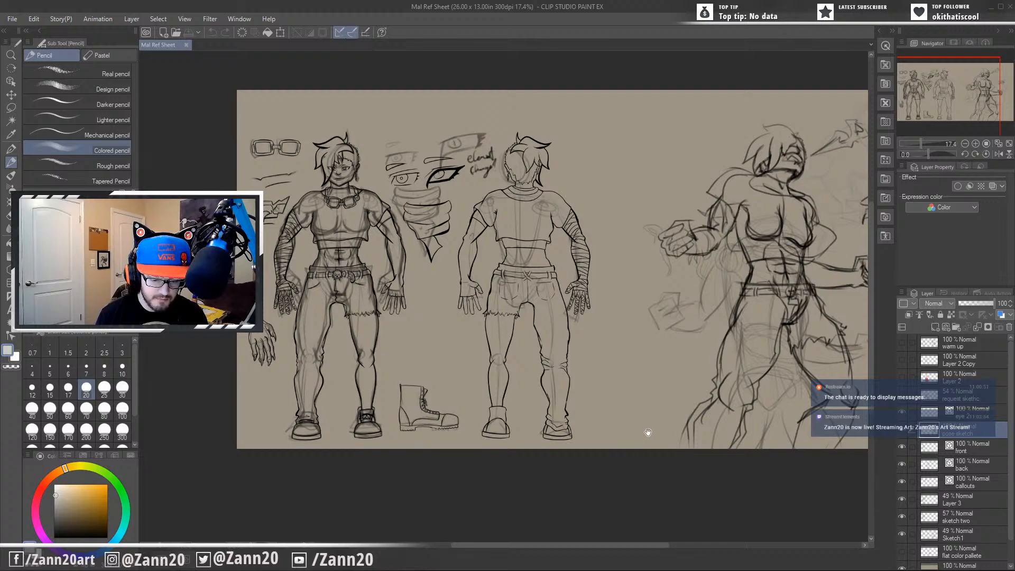
pyautogui.moveTo(645, 431); pyautogui.dragTo(611, 432)
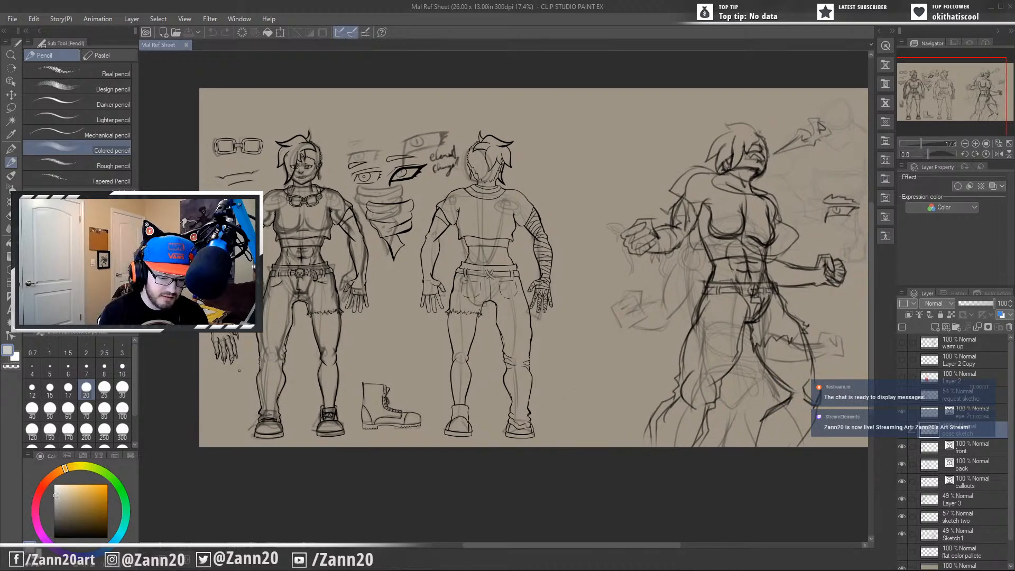
pyautogui.moveTo(239, 371); pyautogui.dragTo(246, 353)
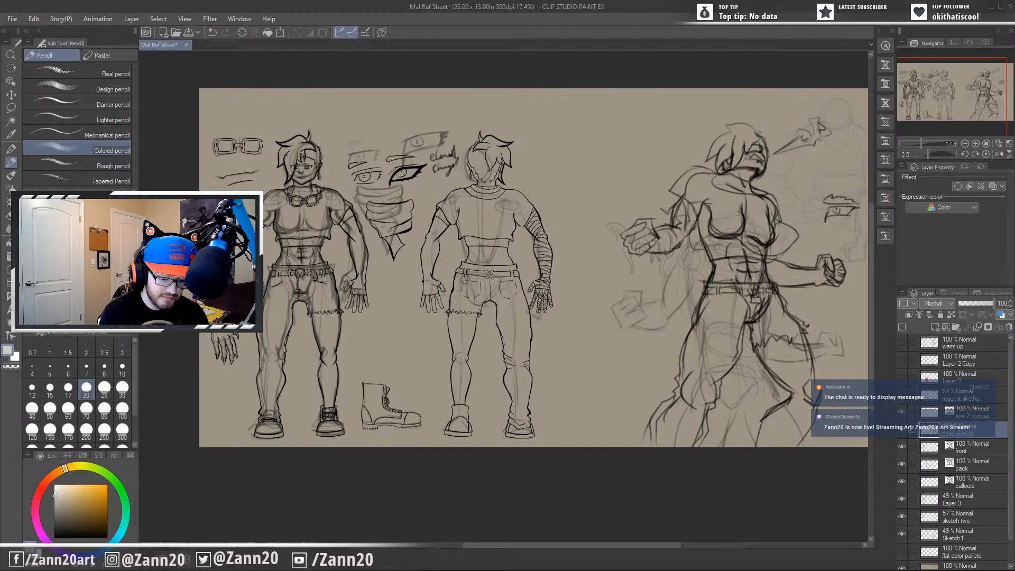
pyautogui.moveTo(645, 422); pyautogui.dragTo(459, 439)
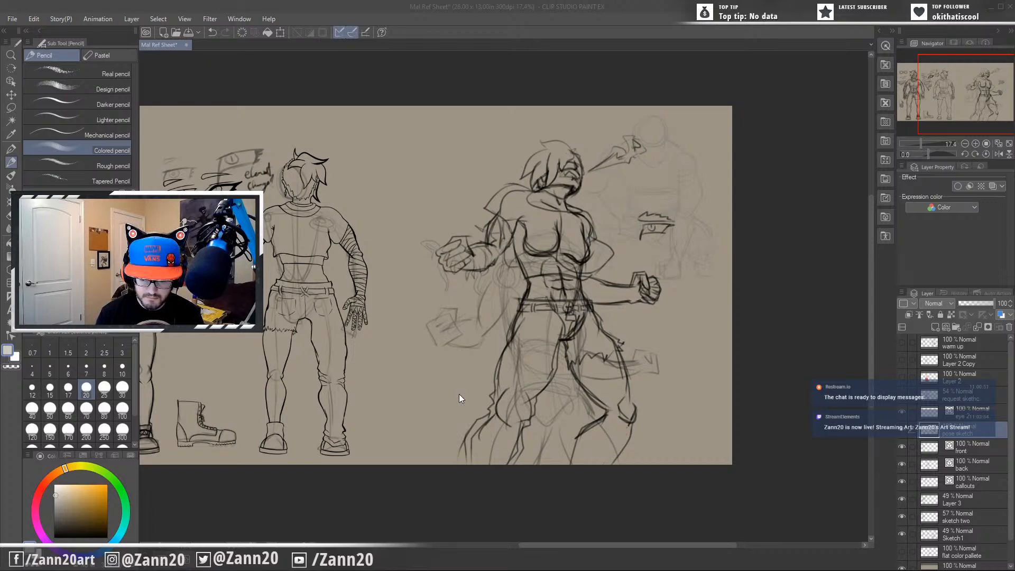
# Undo the stray stroke near the sheet's lower corner beside the action pose and set the drawing color to near-black.
pyautogui.click(780, 408)
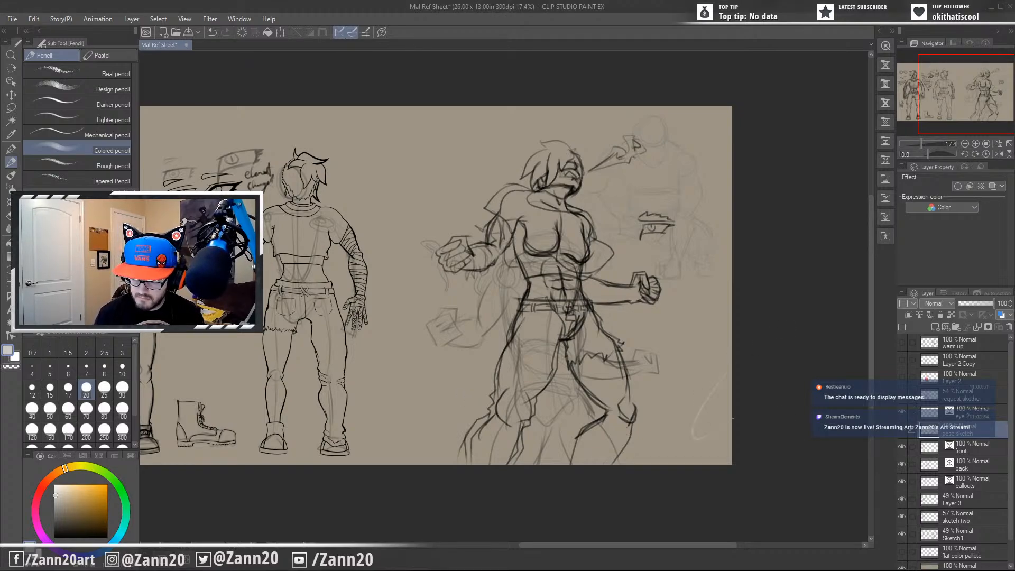
pyautogui.hotkey('ctrl', 'z')
pyautogui.click(53, 538)
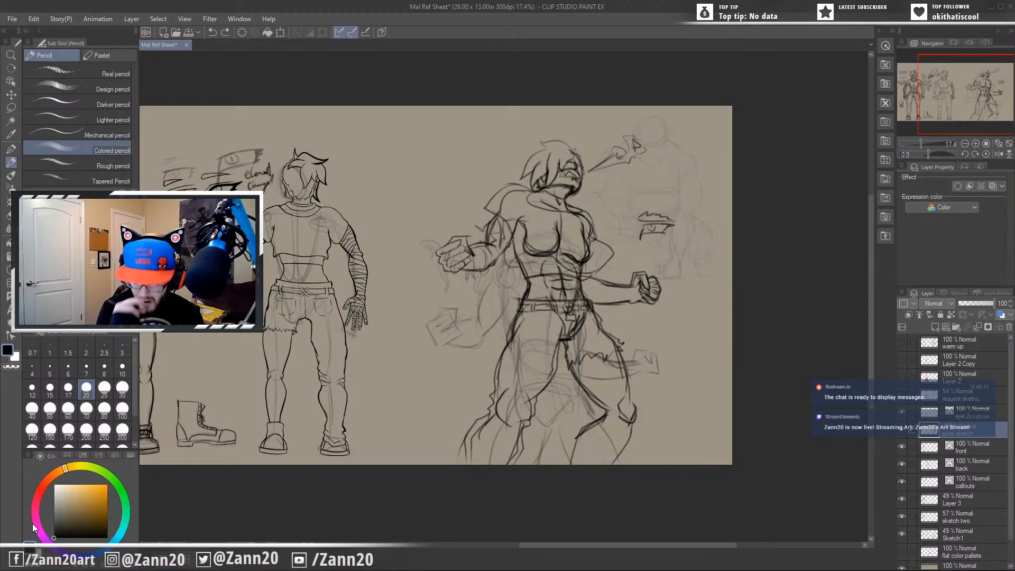
pyautogui.moveTo(531, 357); pyautogui.dragTo(668, 373)
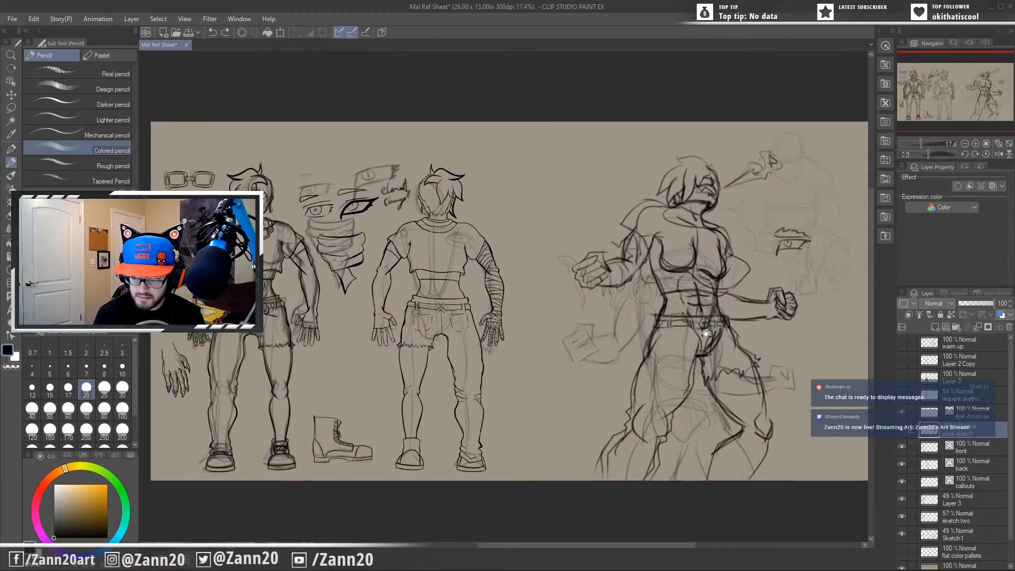
pyautogui.moveTo(735, 319); pyautogui.dragTo(716, 364)
pyautogui.moveTo(708, 327); pyautogui.dragTo(704, 296)
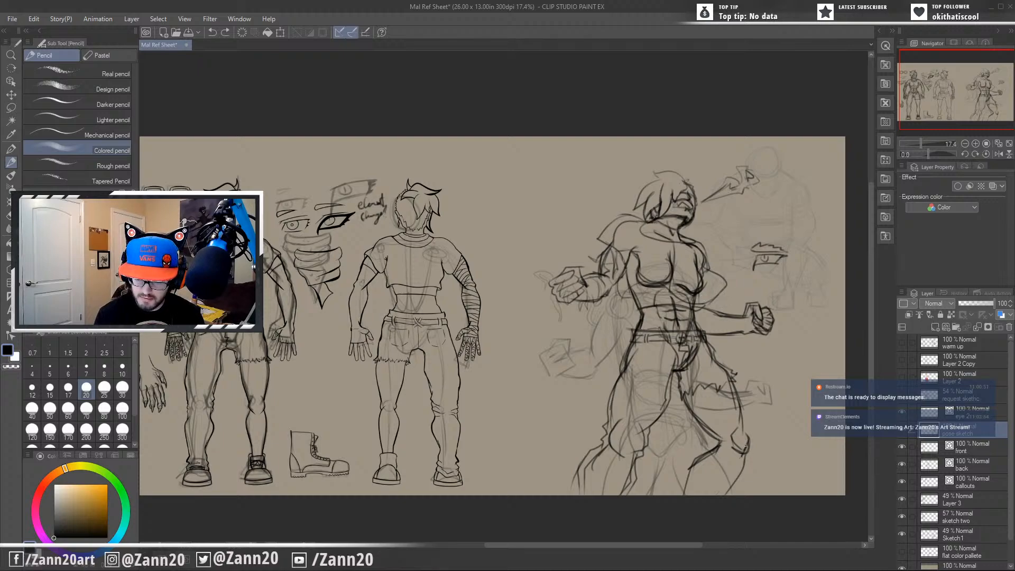
pyautogui.moveTo(742, 437); pyautogui.dragTo(648, 451)
pyautogui.moveTo(653, 414); pyautogui.dragTo(619, 484)
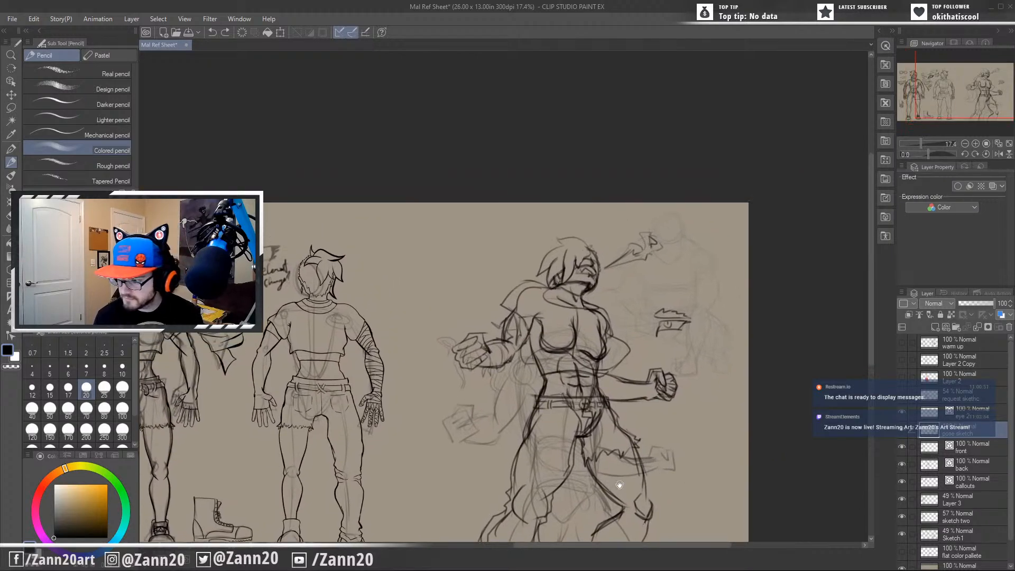
pyautogui.moveTo(558, 471); pyautogui.dragTo(611, 396)
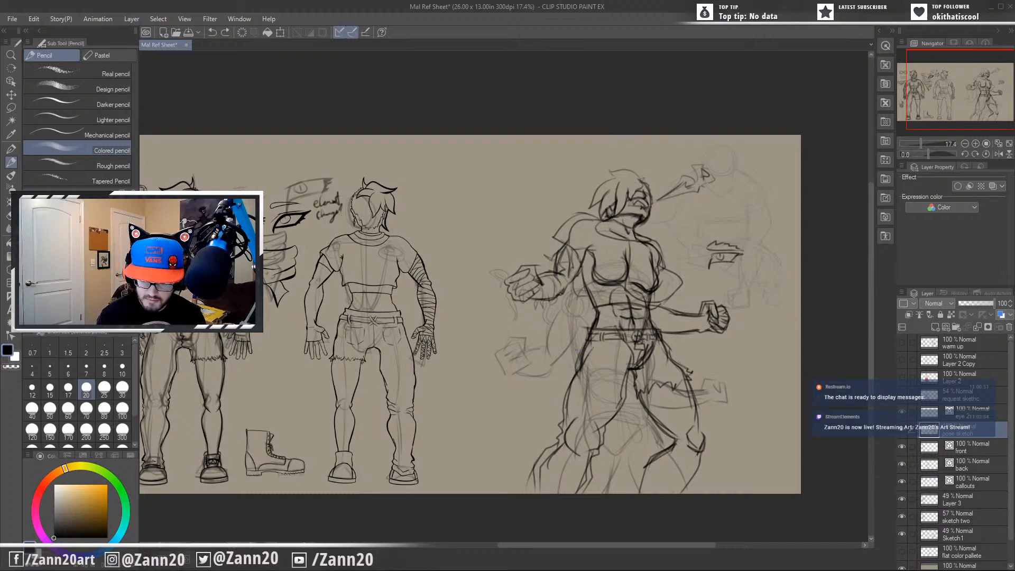
pyautogui.moveTo(727, 430); pyautogui.dragTo(741, 401)
pyautogui.moveTo(660, 426)
pyautogui.mouseDown()
pyautogui.moveTo(615, 440)
pyautogui.moveTo(702, 412)
pyautogui.moveTo(657, 426)
pyautogui.mouseUp()
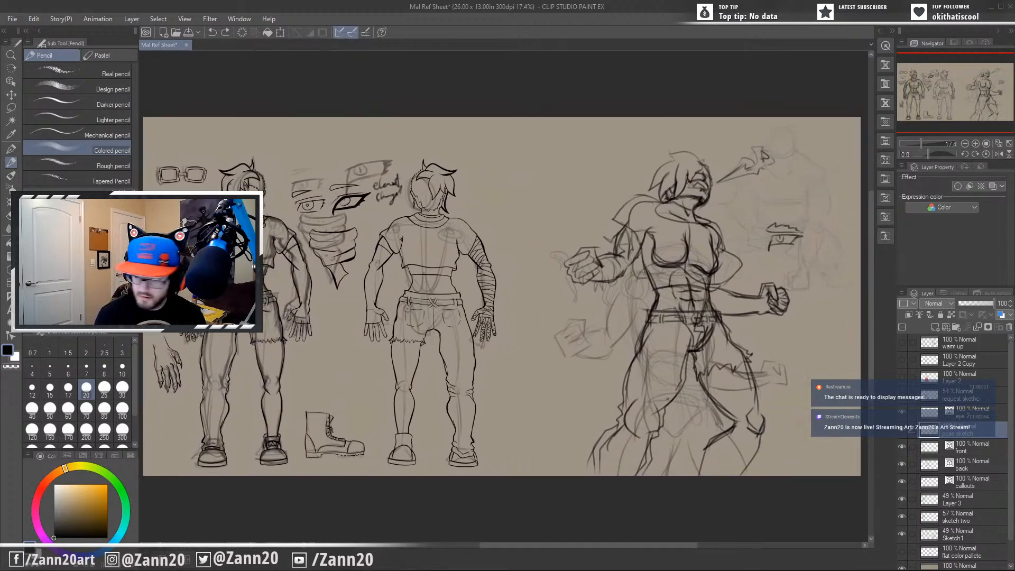
# Lower the pose sketch layer's opacity to 49% and hide the Sketch1 layer.
pyautogui.click(902, 429)
pyautogui.click(902, 430)
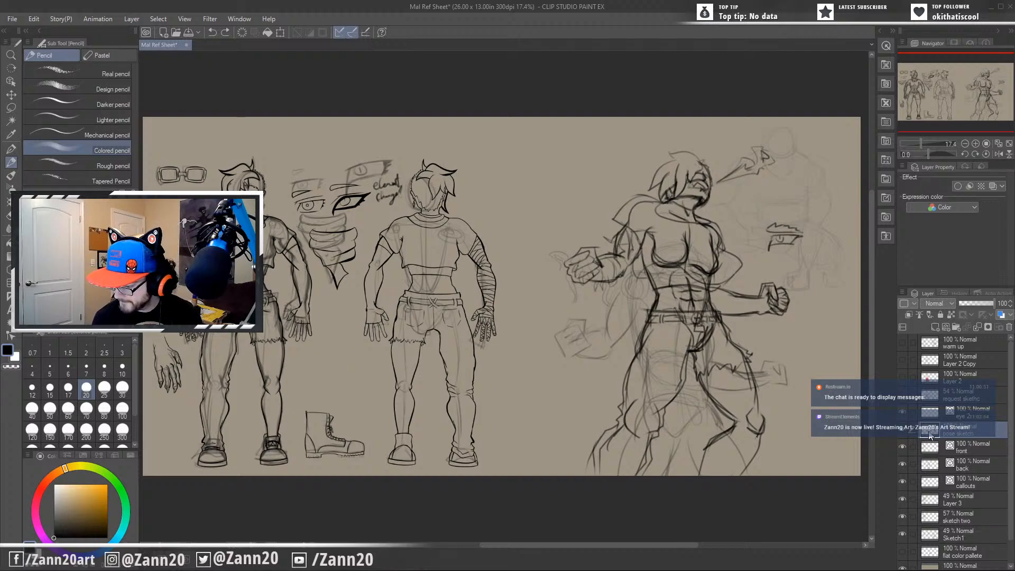
pyautogui.click(975, 303)
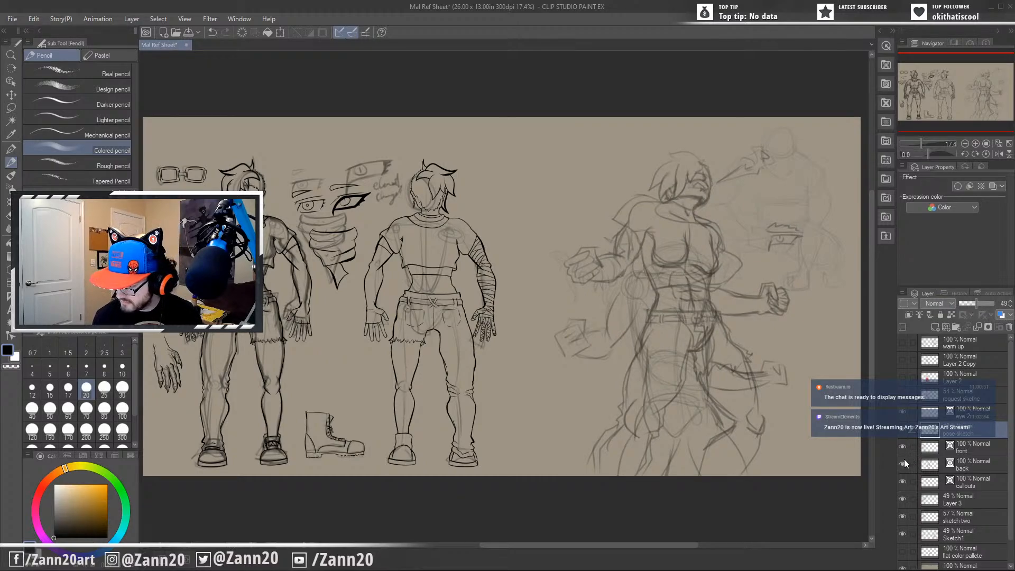
pyautogui.click(901, 499)
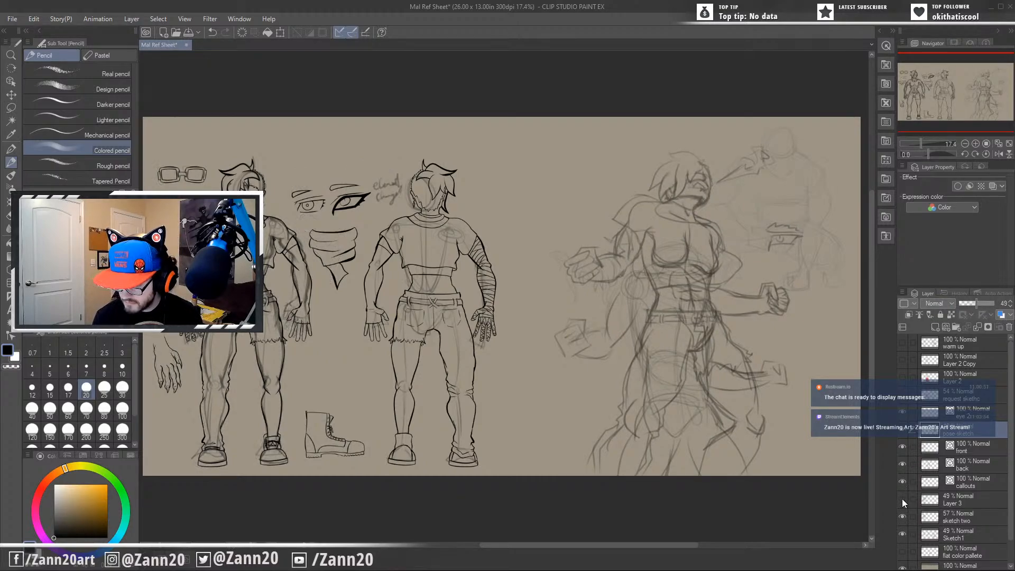
pyautogui.click(901, 499)
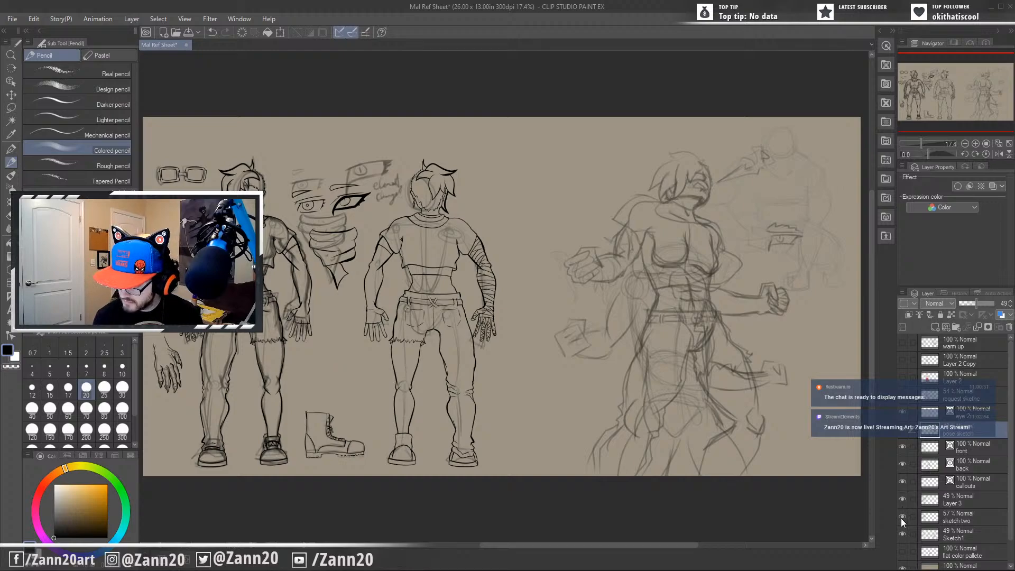
pyautogui.click(902, 533)
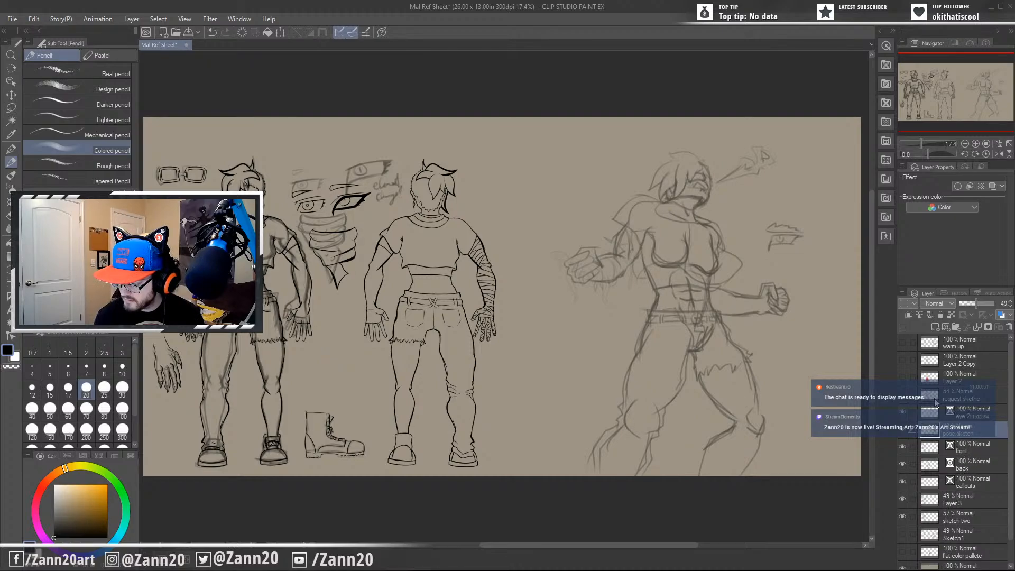
# Create a new vector layer named "pose lines" above the pose sketch layer, with Normal blending.
pyautogui.click(900, 289)
pyautogui.moveTo(864, 194)
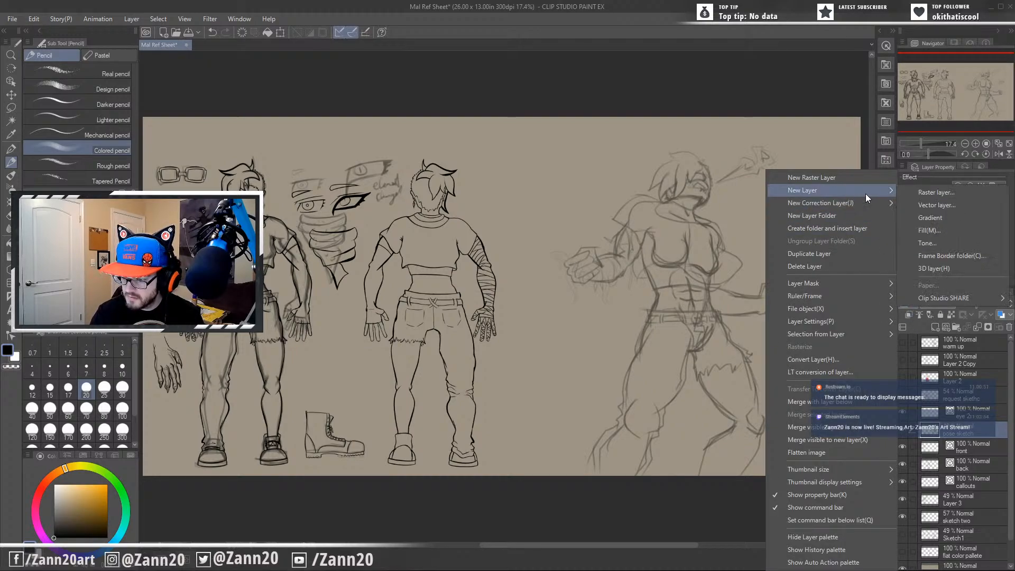
pyautogui.click(936, 204)
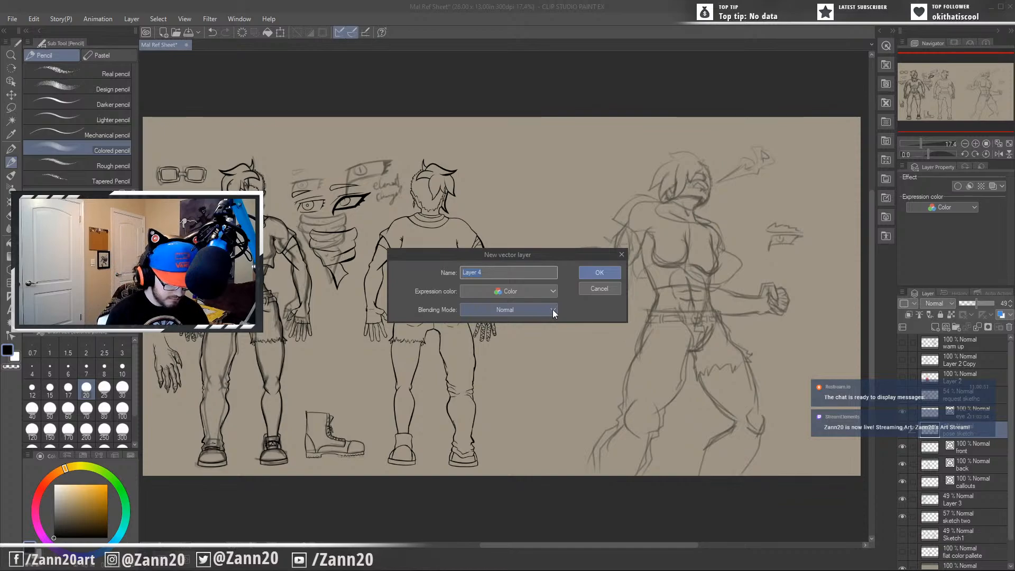
pyautogui.write('pose')
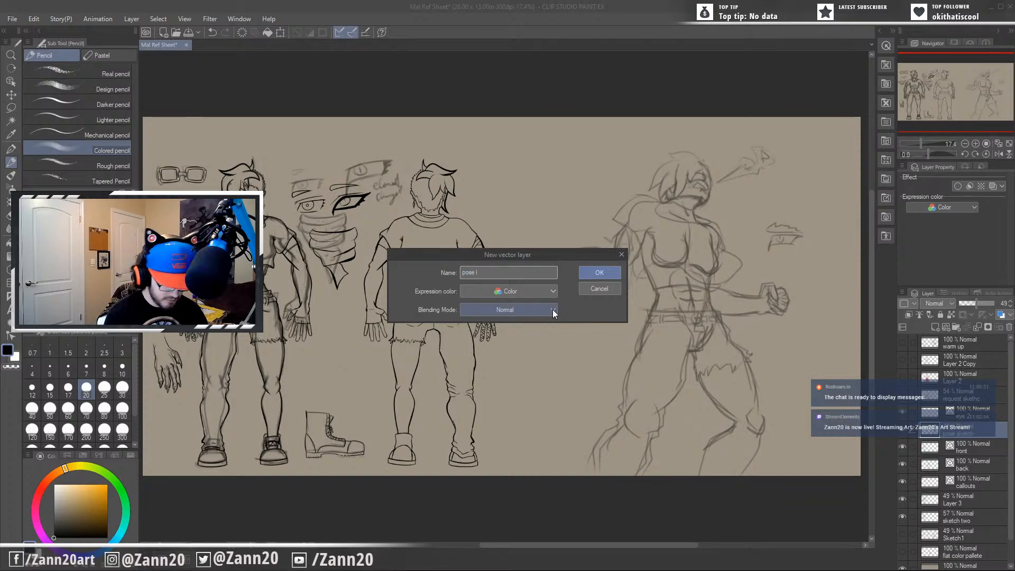
pyautogui.write(' lines')
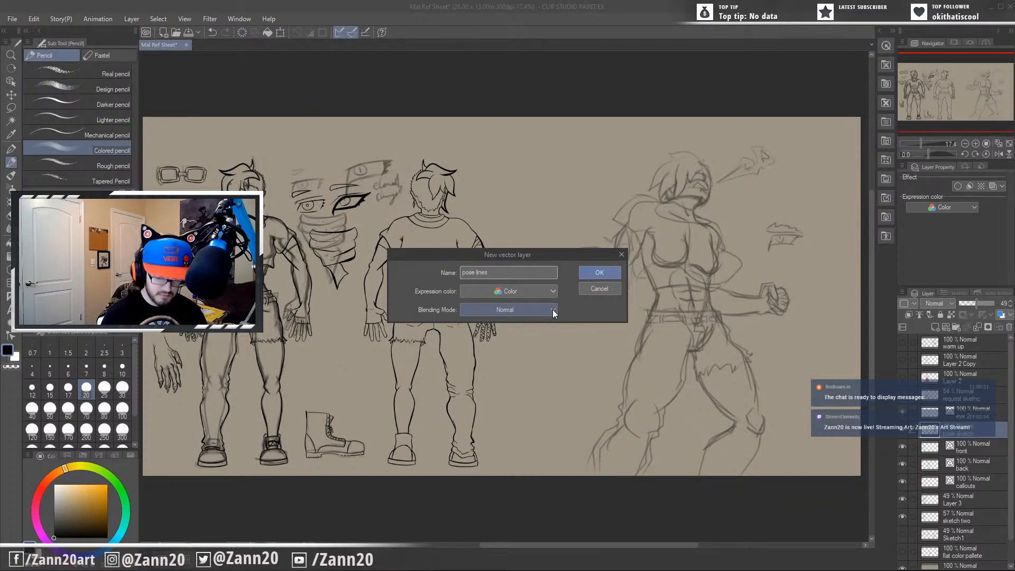
pyautogui.click(599, 267)
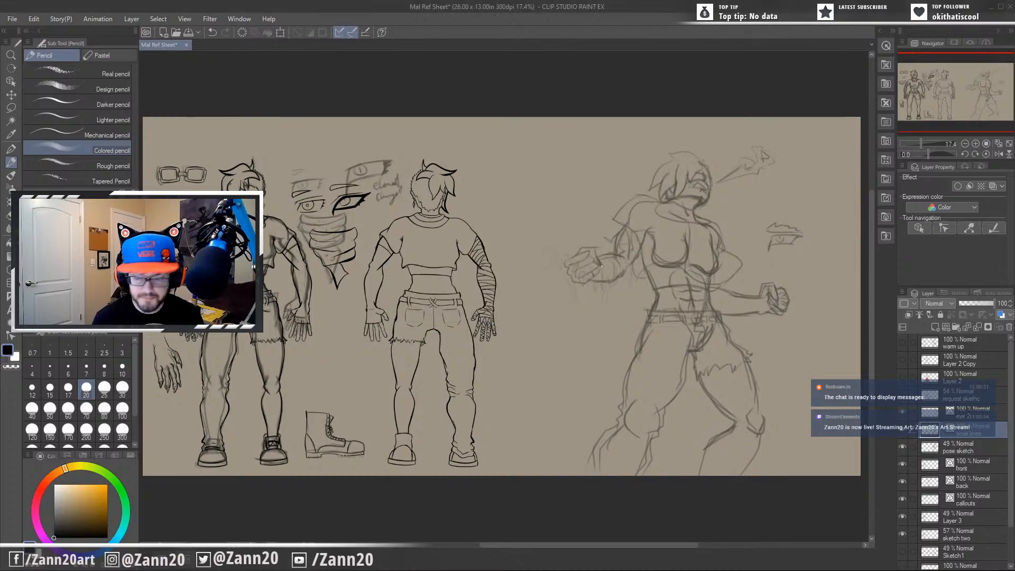
pyautogui.moveTo(738, 378); pyautogui.dragTo(646, 344)
pyautogui.scroll(3, 647, 344)
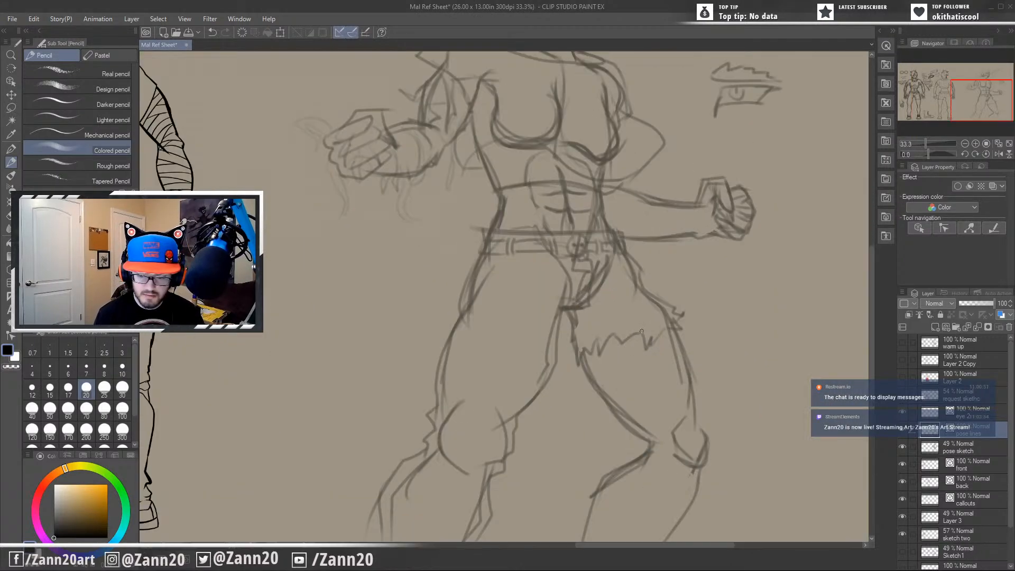
pyautogui.moveTo(611, 233); pyautogui.dragTo(640, 392)
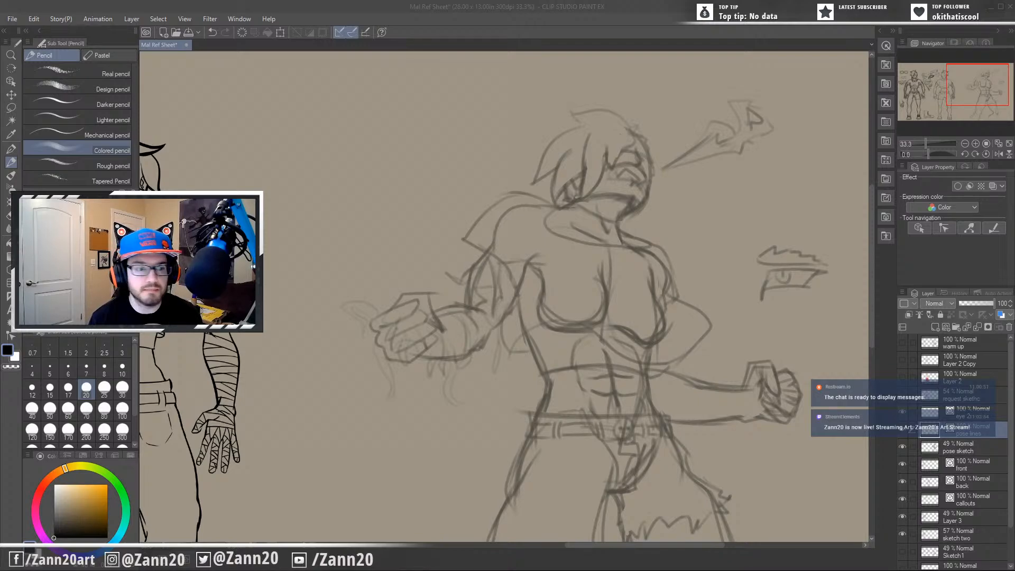
pyautogui.click(444, 9)
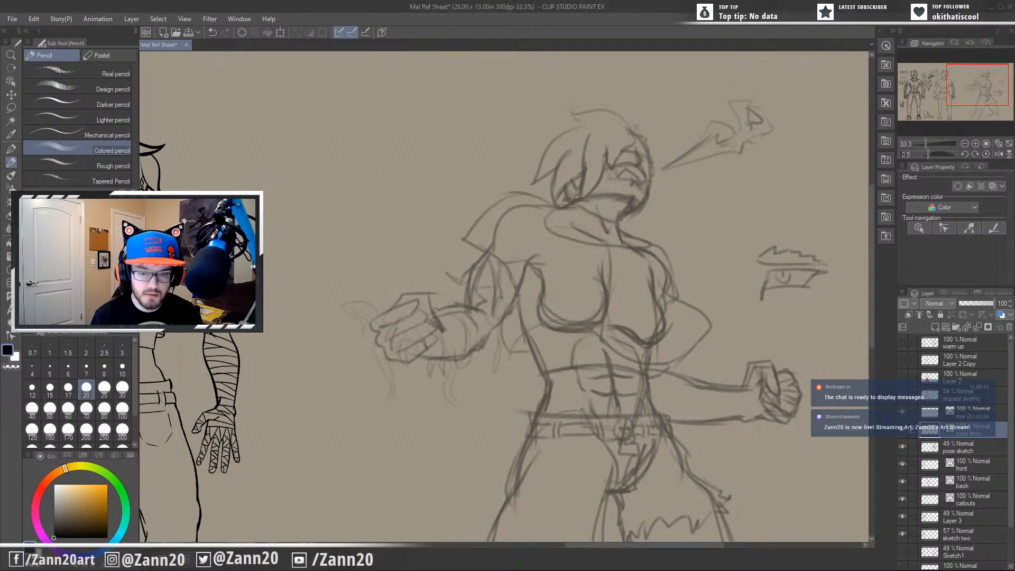
pyautogui.moveTo(610, 256)
pyautogui.mouseDown()
pyautogui.moveTo(633, 263)
pyautogui.moveTo(721, 368)
pyautogui.moveTo(632, 488)
pyautogui.mouseUp()
pyautogui.hotkey('ctrl', 'z')
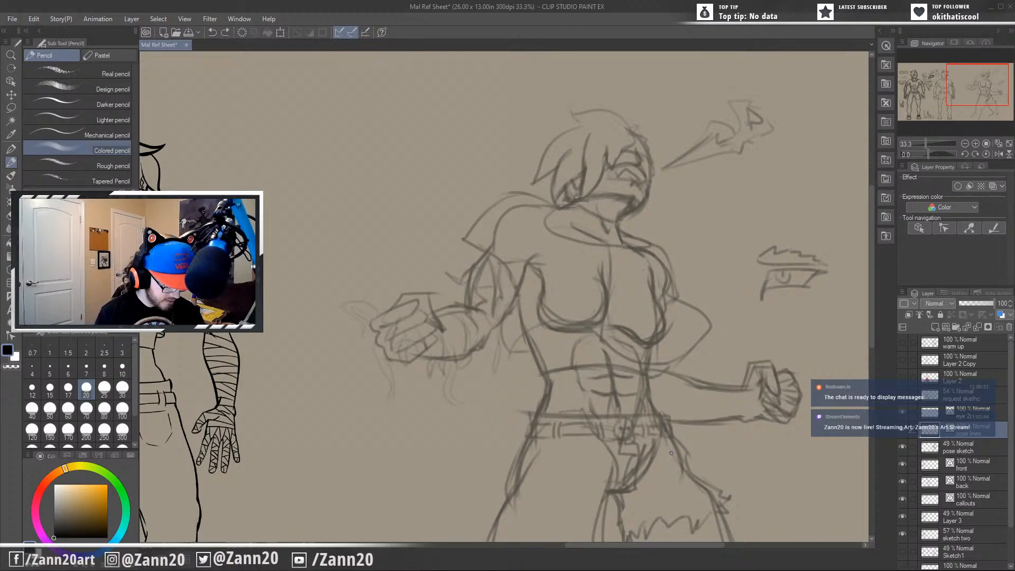
# Ink the action pose's neck sides and jawline on the pose lines layer with the G-pen at size 30.
pyautogui.press('p')
pyautogui.moveTo(648, 250)
pyautogui.mouseDown()
pyautogui.moveTo(602, 455)
pyautogui.moveTo(592, 459)
pyautogui.mouseUp()
pyautogui.hotkey('ctrl', 'z')
pyautogui.moveTo(688, 389)
pyautogui.mouseDown()
pyautogui.moveTo(605, 370)
pyautogui.moveTo(651, 370)
pyautogui.moveTo(677, 439)
pyautogui.moveTo(723, 236)
pyautogui.moveTo(725, 154)
pyautogui.mouseUp()
pyautogui.moveTo(678, 304); pyautogui.dragTo(625, 465)
pyautogui.moveTo(627, 401); pyautogui.dragTo(633, 453)
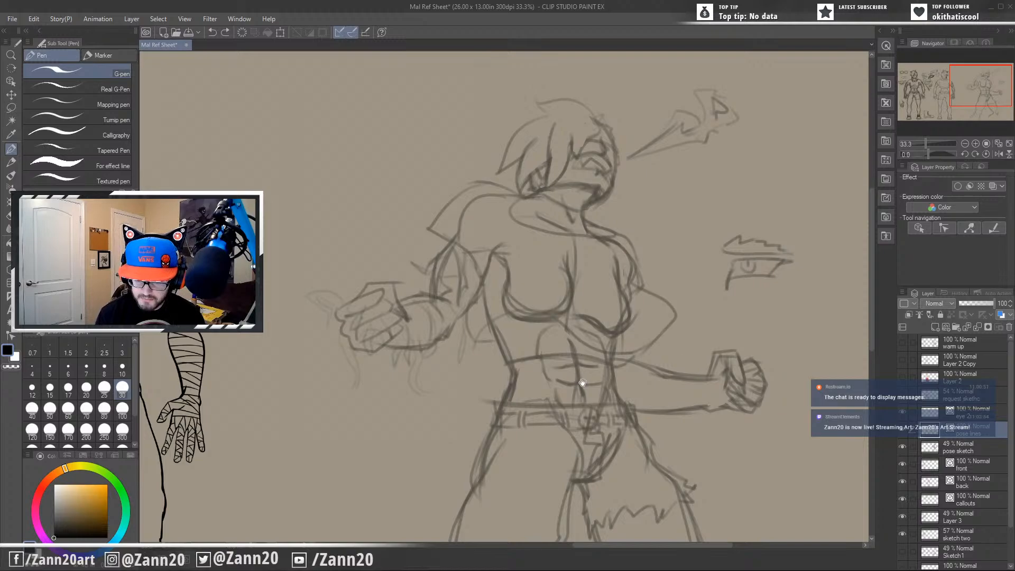
pyautogui.moveTo(562, 369); pyautogui.dragTo(655, 405)
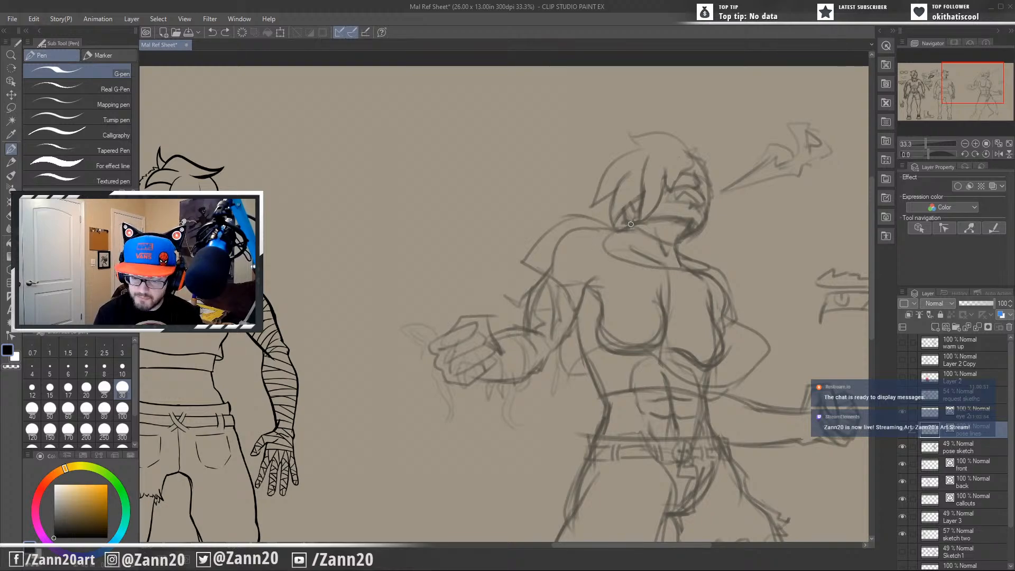
pyautogui.moveTo(630, 224); pyautogui.dragTo(604, 237)
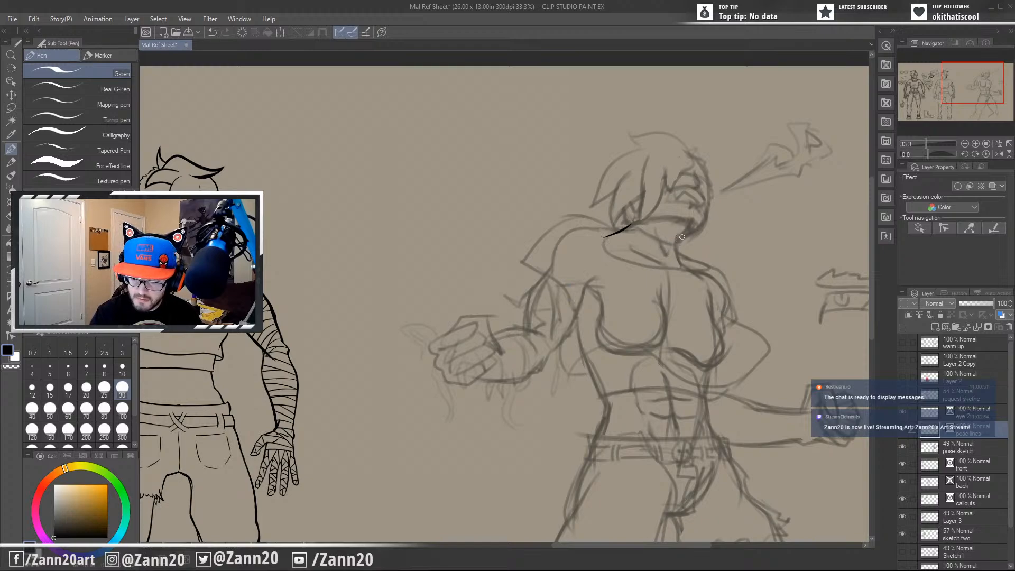
pyautogui.moveTo(687, 228); pyautogui.dragTo(685, 267)
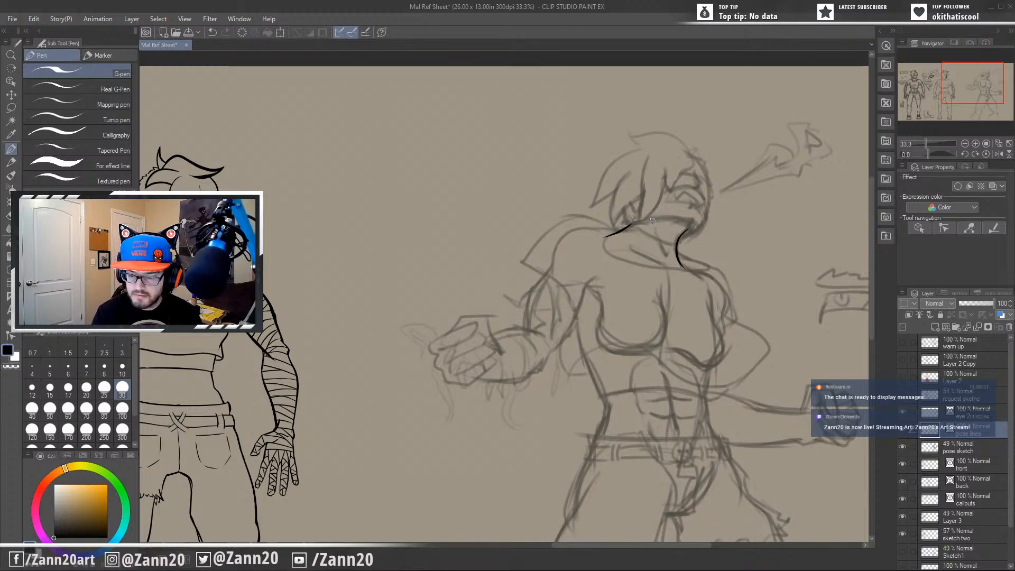
pyautogui.moveTo(646, 220); pyautogui.dragTo(696, 228)
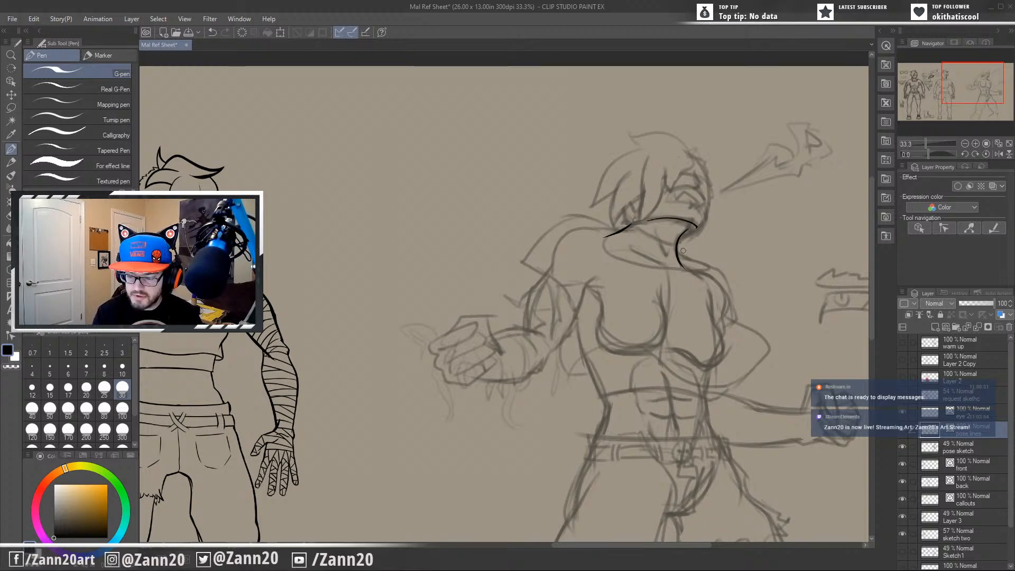
pyautogui.hotkey('ctrl', 'z')
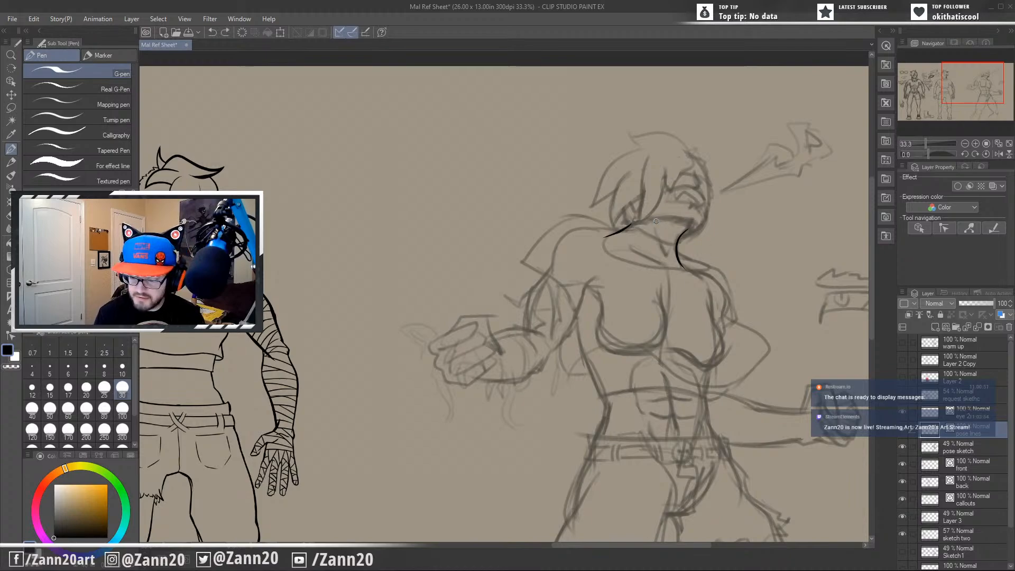
pyautogui.moveTo(643, 221)
pyautogui.mouseDown()
pyautogui.moveTo(692, 225)
pyautogui.moveTo(707, 215)
pyautogui.mouseUp()
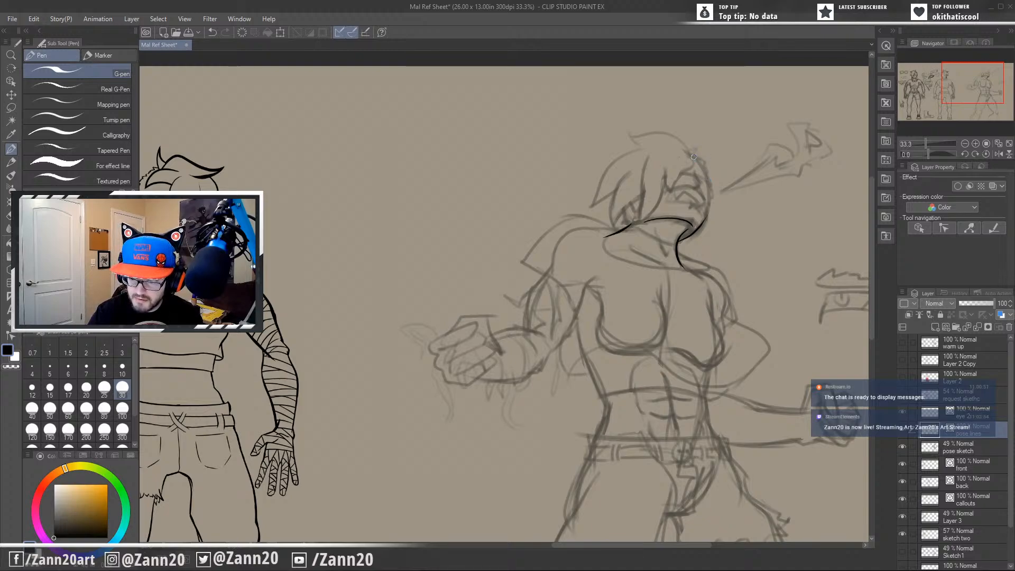
# Ink the front contour of the action pose's face from the forehead down to the chin and thicken it.
pyautogui.moveTo(690, 157); pyautogui.dragTo(712, 208)
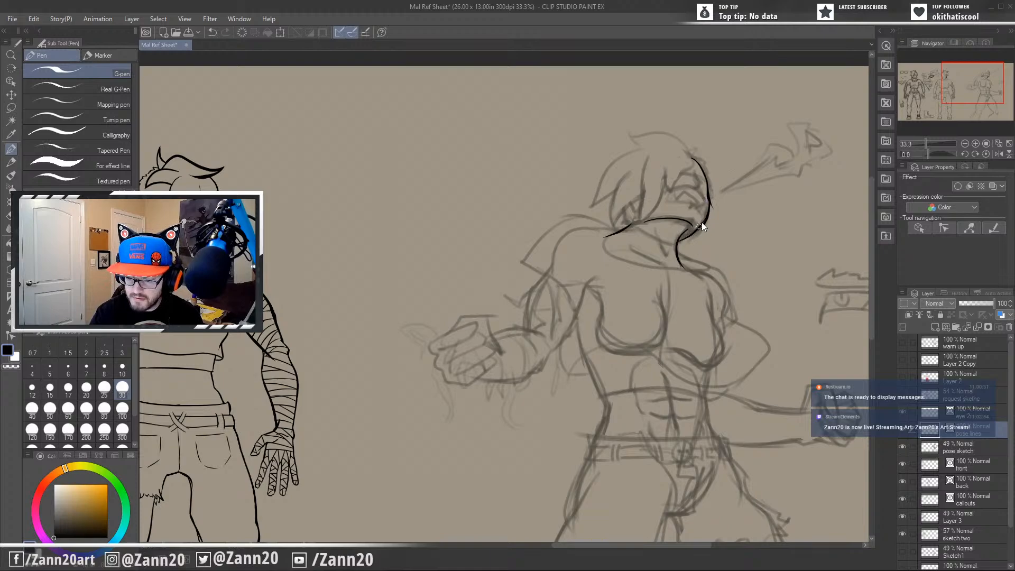
pyautogui.moveTo(710, 195); pyautogui.dragTo(693, 233)
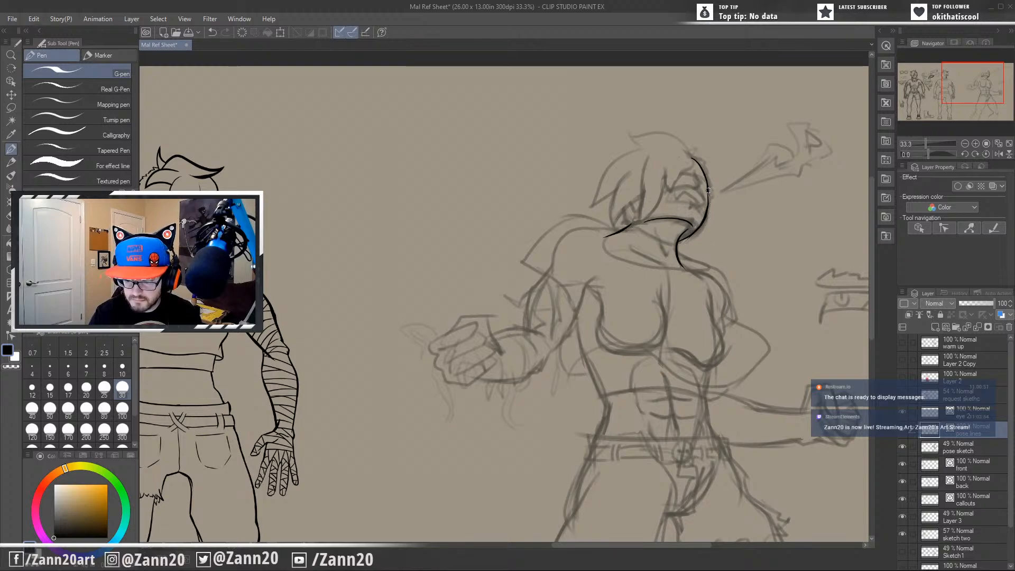
pyautogui.moveTo(708, 190); pyautogui.dragTo(708, 213)
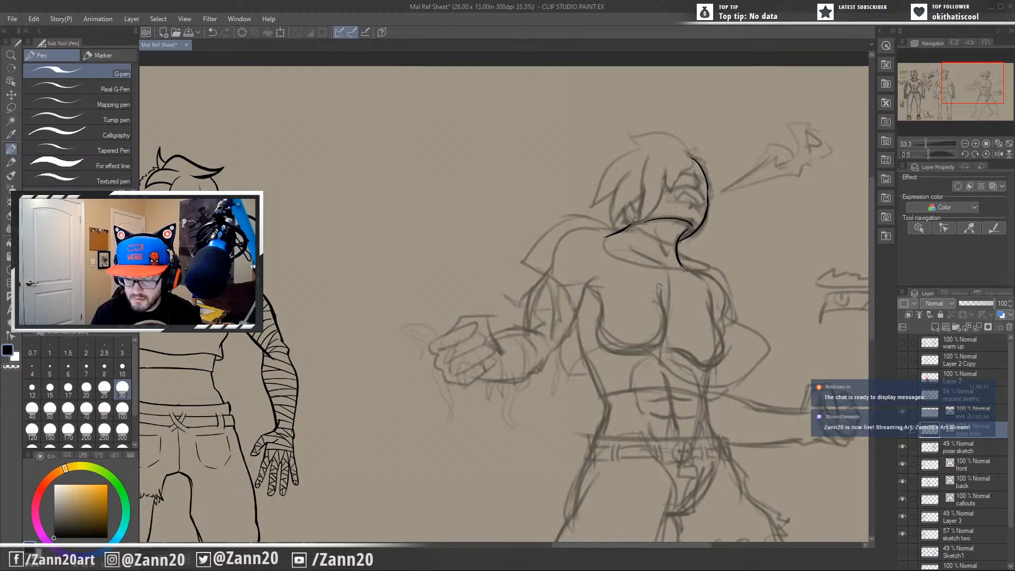
# Ink the neck muscle line and the small V-shaped throat mark between the action pose's neck sides.
pyautogui.moveTo(680, 250); pyautogui.dragTo(670, 334)
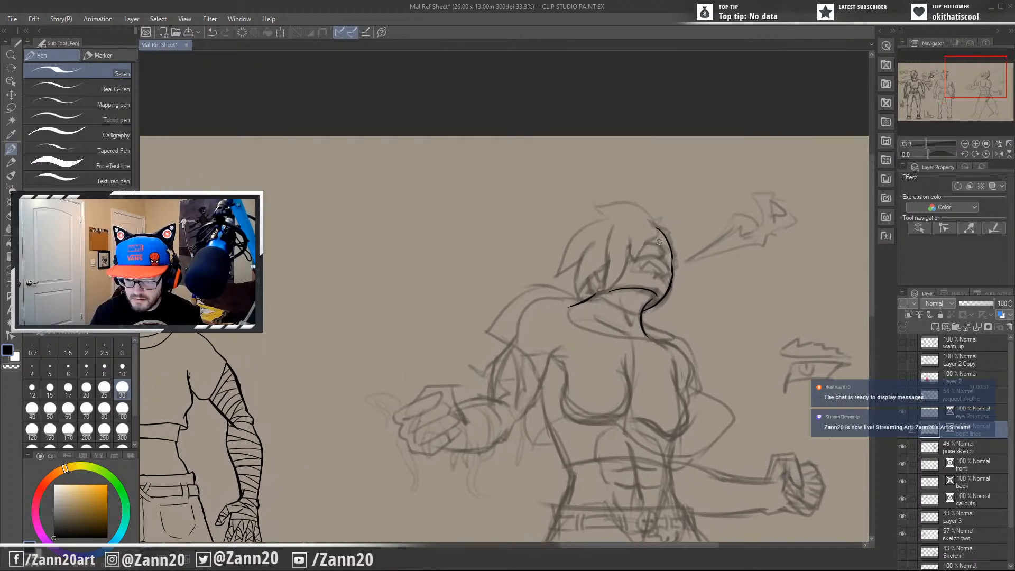
pyautogui.moveTo(618, 356)
pyautogui.mouseDown()
pyautogui.moveTo(675, 317)
pyautogui.moveTo(650, 333)
pyautogui.mouseUp()
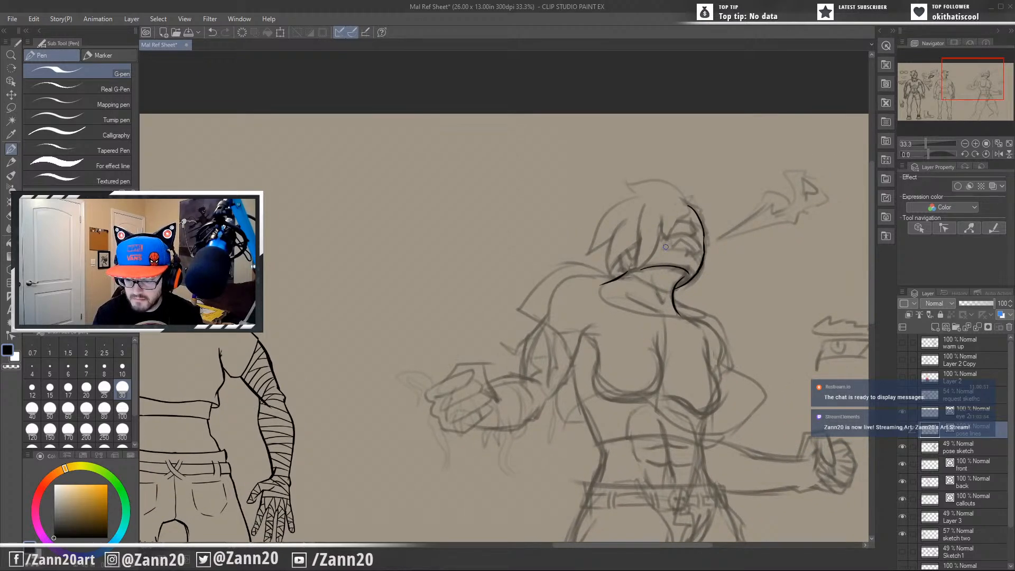
pyautogui.moveTo(683, 247); pyautogui.dragTo(641, 259)
pyautogui.moveTo(604, 337); pyautogui.dragTo(637, 280)
pyautogui.moveTo(644, 229); pyautogui.dragTo(657, 257)
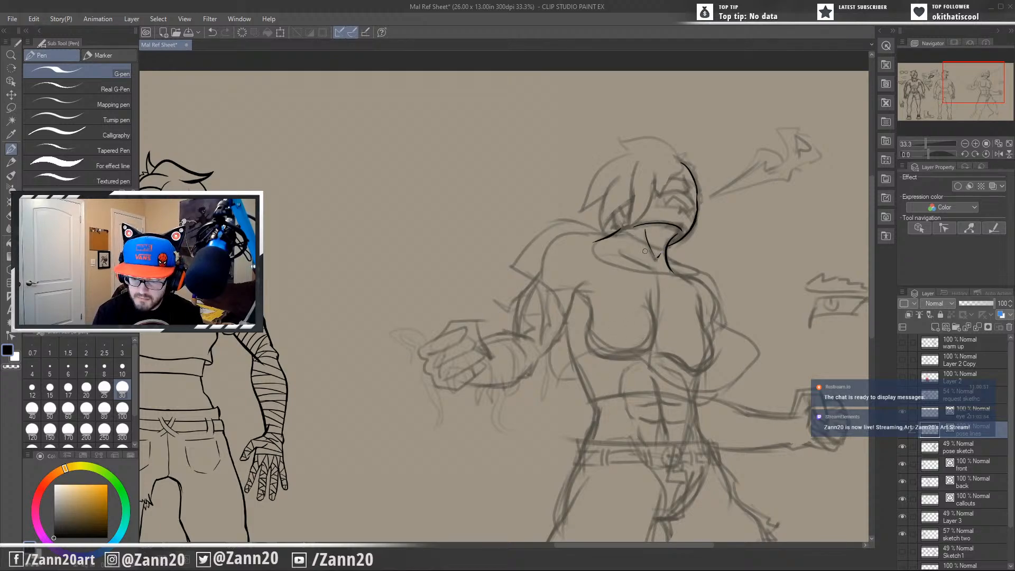
# Ink a small pointed, diamond-shaped mark beside the front neck line just below the chin, redrawing it until the shape fits.
pyautogui.moveTo(617, 355)
pyautogui.mouseDown()
pyautogui.moveTo(695, 347)
pyautogui.moveTo(673, 358)
pyautogui.mouseUp()
pyautogui.moveTo(657, 318)
pyautogui.mouseDown()
pyautogui.moveTo(620, 361)
pyautogui.moveTo(628, 306)
pyautogui.mouseUp()
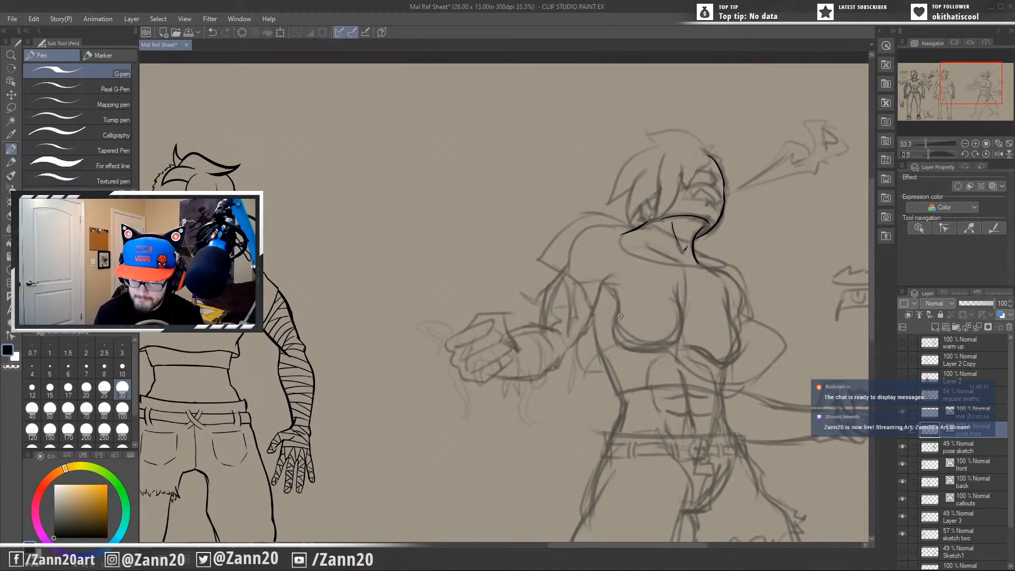
pyautogui.moveTo(668, 378)
pyautogui.mouseDown()
pyautogui.moveTo(511, 376)
pyautogui.moveTo(533, 308)
pyautogui.mouseUp()
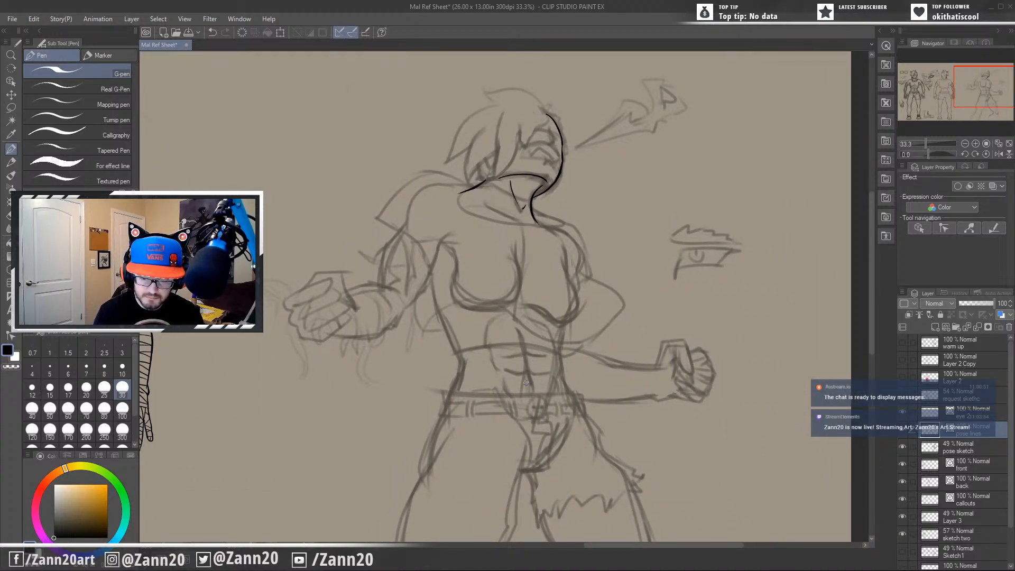
pyautogui.moveTo(448, 271)
pyautogui.mouseDown()
pyautogui.moveTo(489, 324)
pyautogui.moveTo(522, 326)
pyautogui.moveTo(513, 371)
pyautogui.mouseUp()
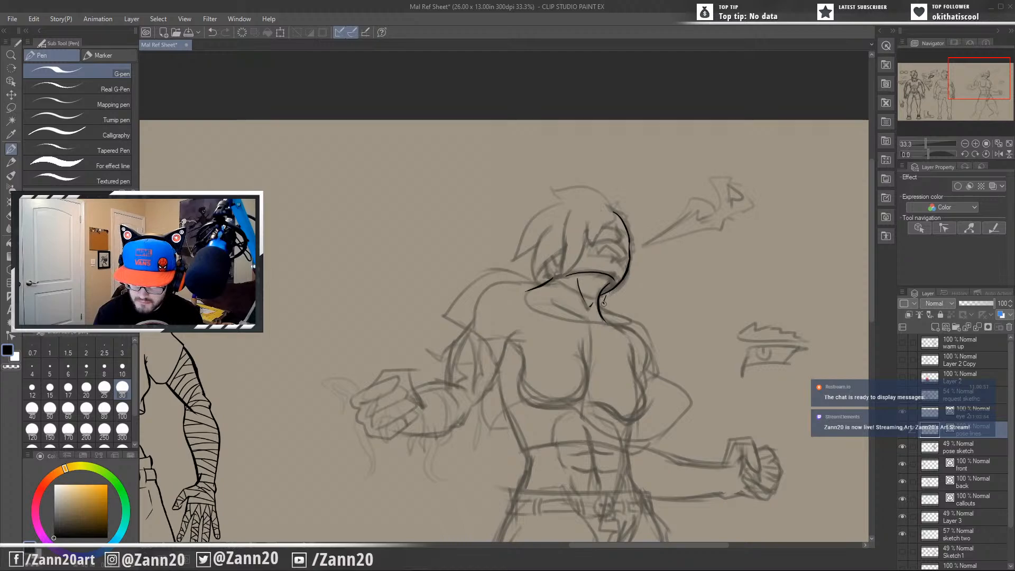
pyautogui.moveTo(605, 305)
pyautogui.mouseDown()
pyautogui.moveTo(608, 298)
pyautogui.moveTo(606, 307)
pyautogui.mouseUp()
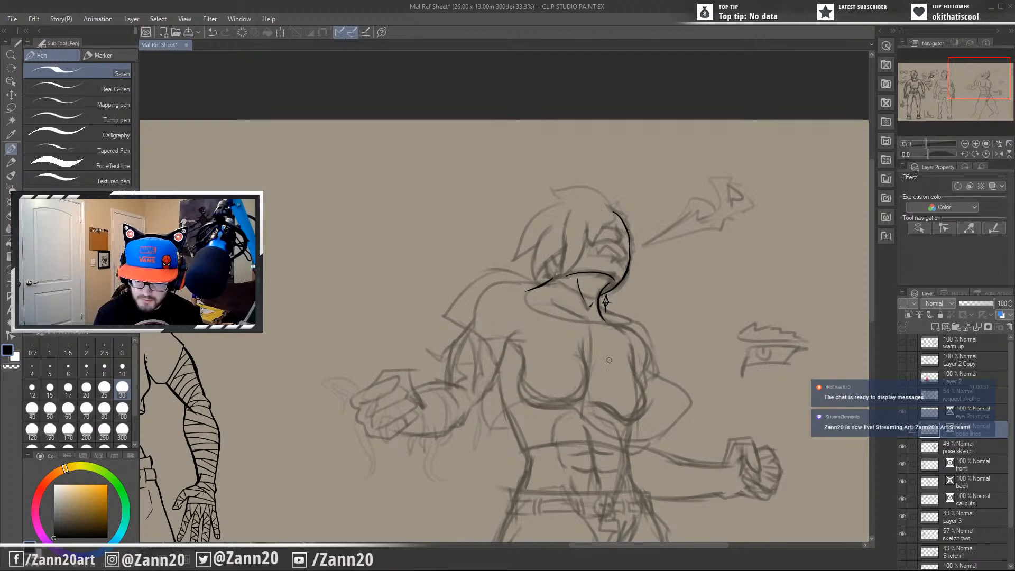
pyautogui.hotkey('ctrl', 'z')
pyautogui.hotkey('ctrl', 'z')
pyautogui.hotkey('ctrl', 'z')
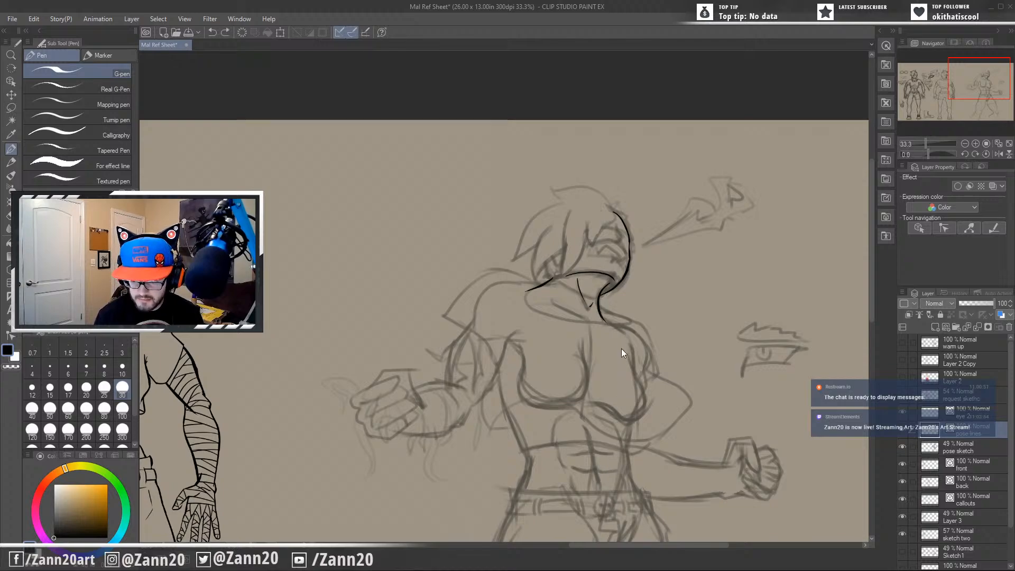
pyautogui.moveTo(605, 297); pyautogui.dragTo(607, 304)
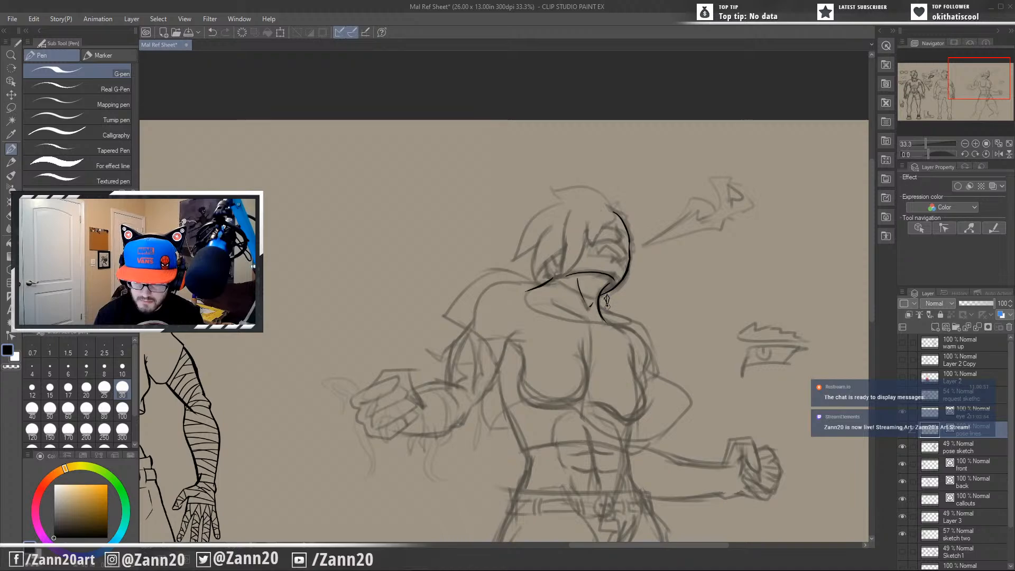
pyautogui.hotkey('ctrl', 'z')
pyautogui.moveTo(606, 294)
pyautogui.mouseDown()
pyautogui.moveTo(608, 310)
pyautogui.moveTo(615, 298)
pyautogui.mouseUp()
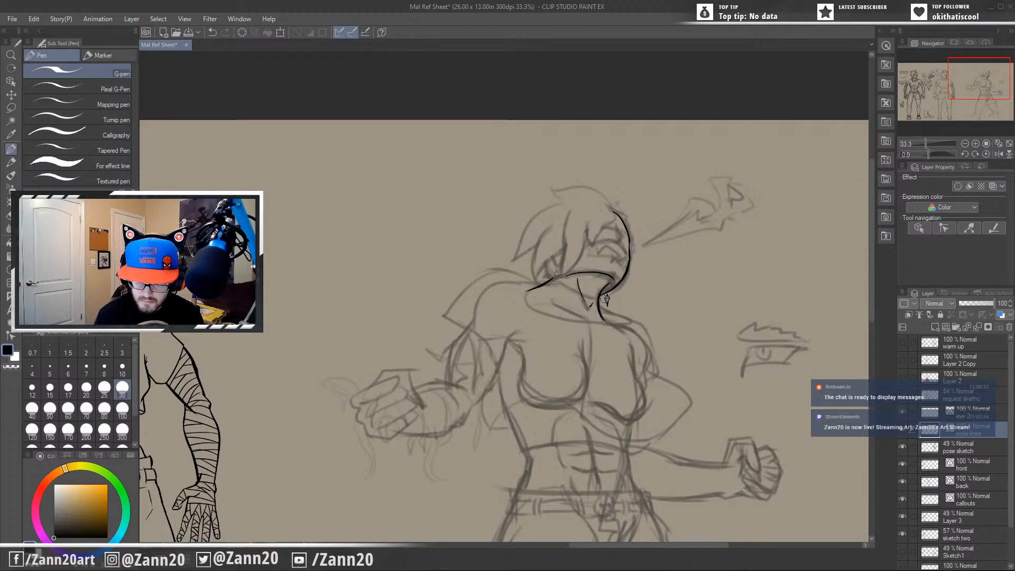
# Ink the rear shoulder contour in one sweeping line from the base of the neck down past the upper arm.
pyautogui.moveTo(605, 299); pyautogui.dragTo(636, 272)
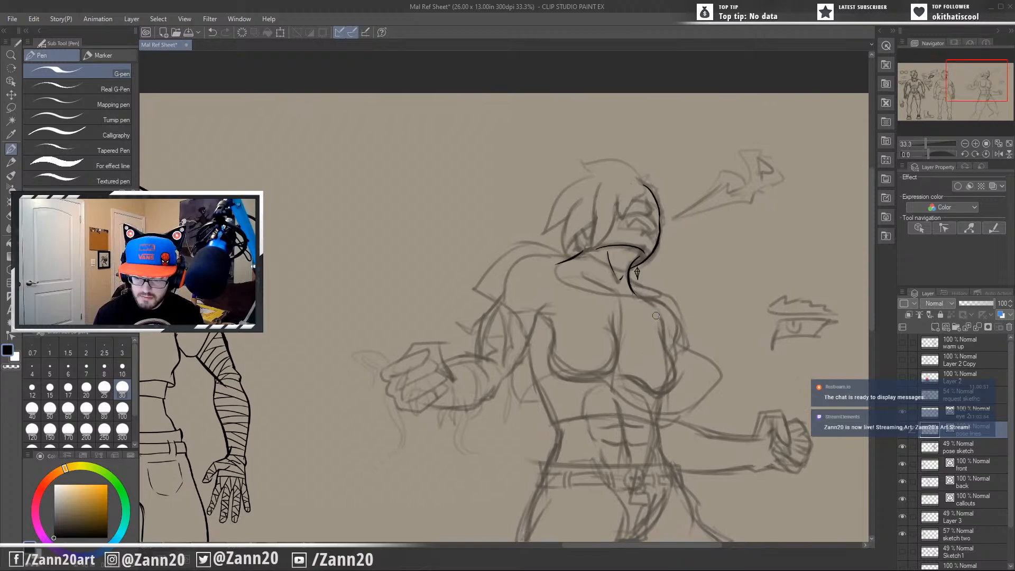
pyautogui.moveTo(655, 366); pyautogui.dragTo(676, 332)
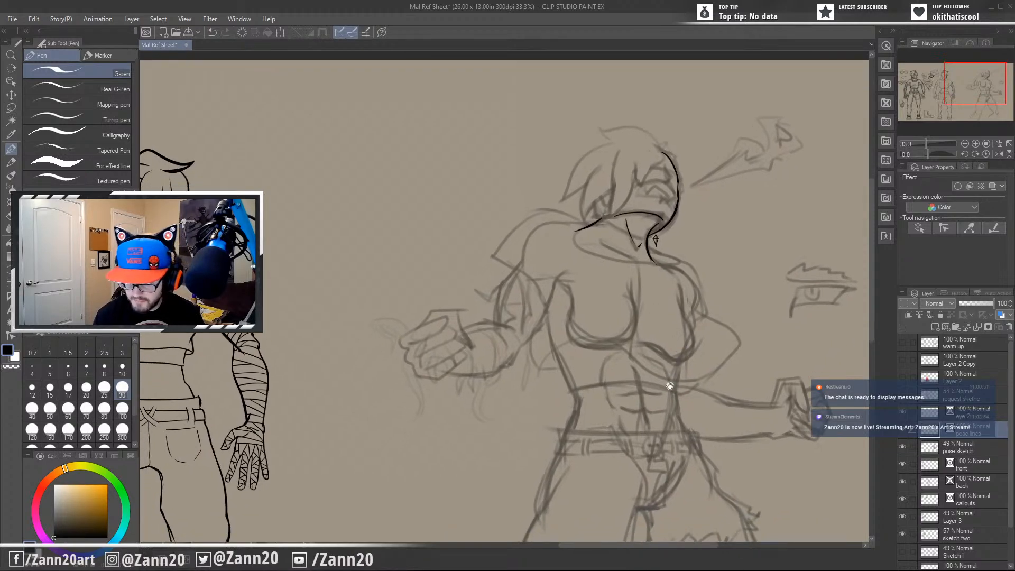
pyautogui.moveTo(669, 385); pyautogui.dragTo(634, 428)
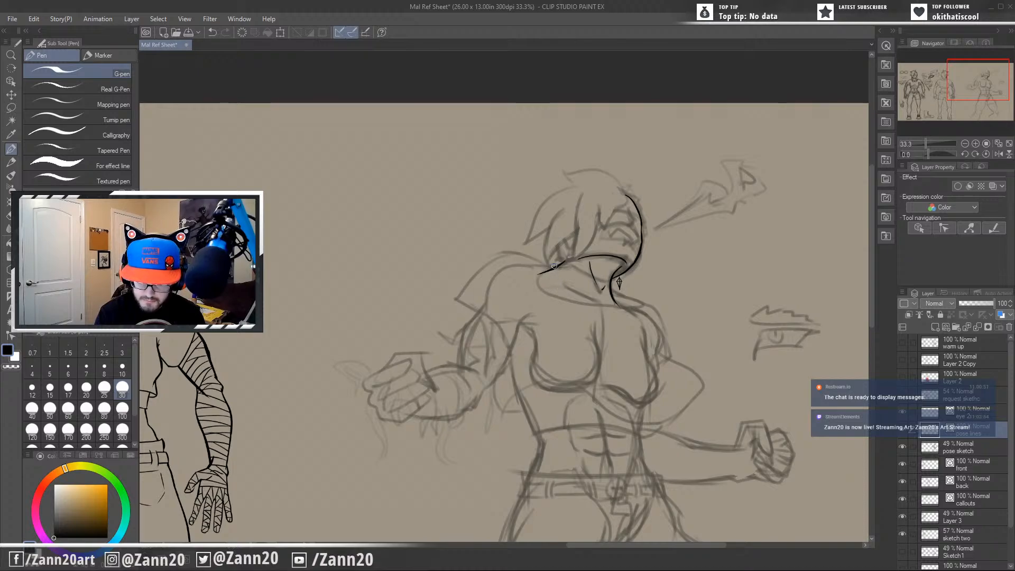
pyautogui.moveTo(557, 266)
pyautogui.mouseDown()
pyautogui.moveTo(510, 251)
pyautogui.moveTo(450, 302)
pyautogui.mouseUp()
pyautogui.hotkey('ctrl', 'z')
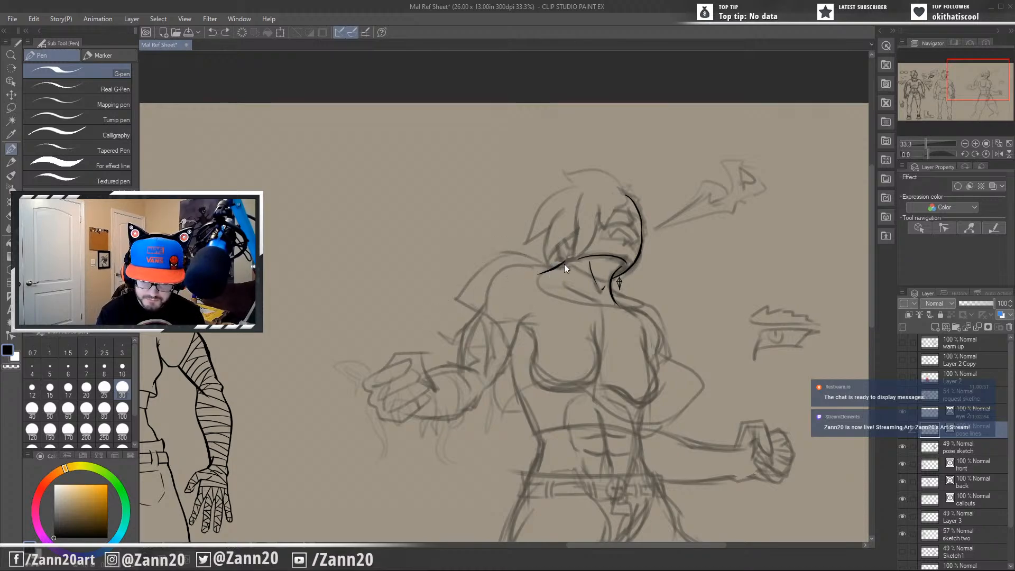
pyautogui.moveTo(556, 265)
pyautogui.mouseDown()
pyautogui.moveTo(530, 257)
pyautogui.moveTo(432, 343)
pyautogui.mouseUp()
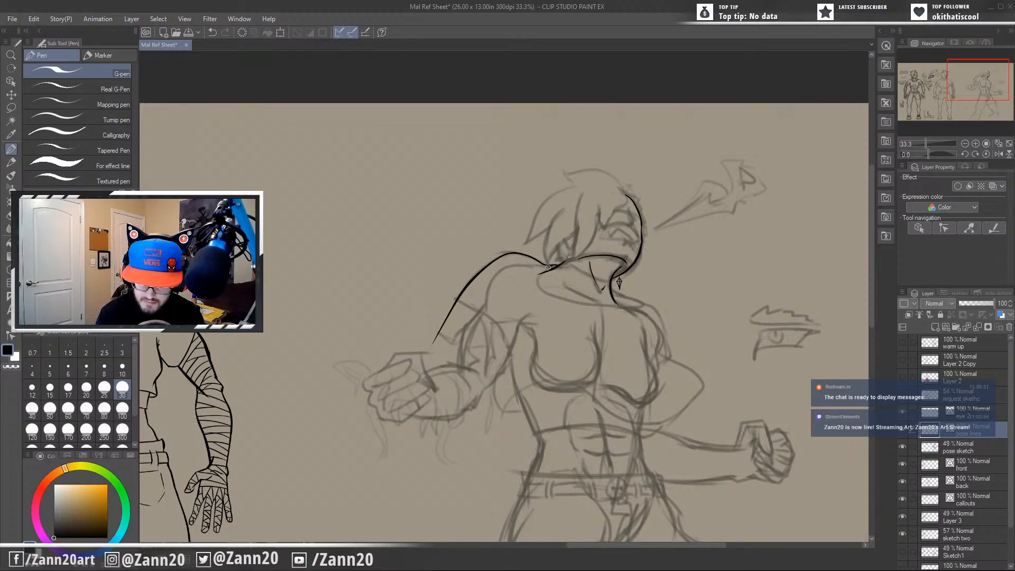
# Ink the neckline as a curved loop around the base of the neck, closing it with a pointed tip at the front.
pyautogui.moveTo(547, 268); pyautogui.dragTo(546, 302)
pyautogui.moveTo(556, 264)
pyautogui.mouseDown()
pyautogui.moveTo(555, 296)
pyautogui.moveTo(646, 308)
pyautogui.moveTo(612, 294)
pyautogui.mouseUp()
pyautogui.hotkey('ctrl', 'z')
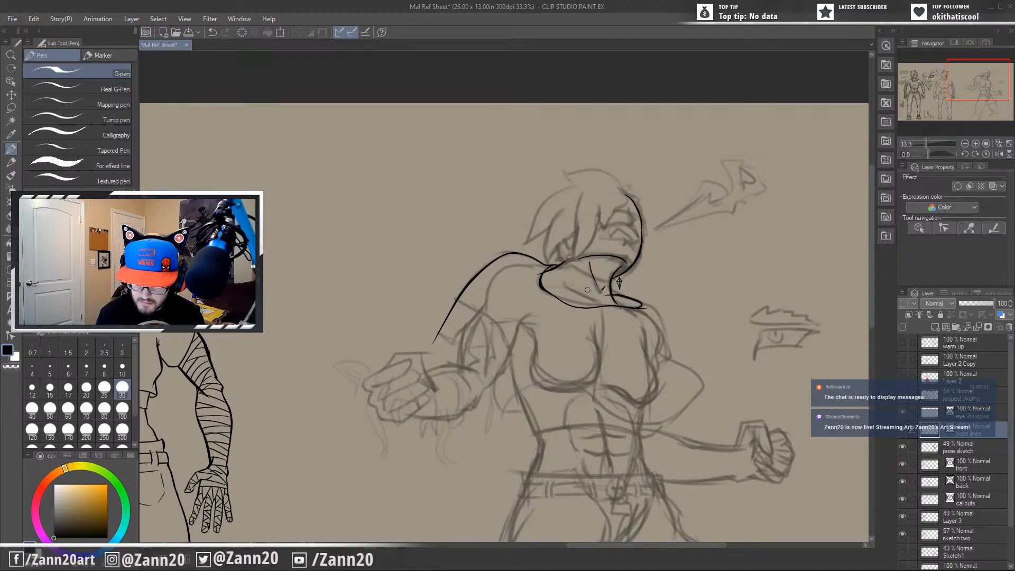
pyautogui.hotkey('ctrl', 'z')
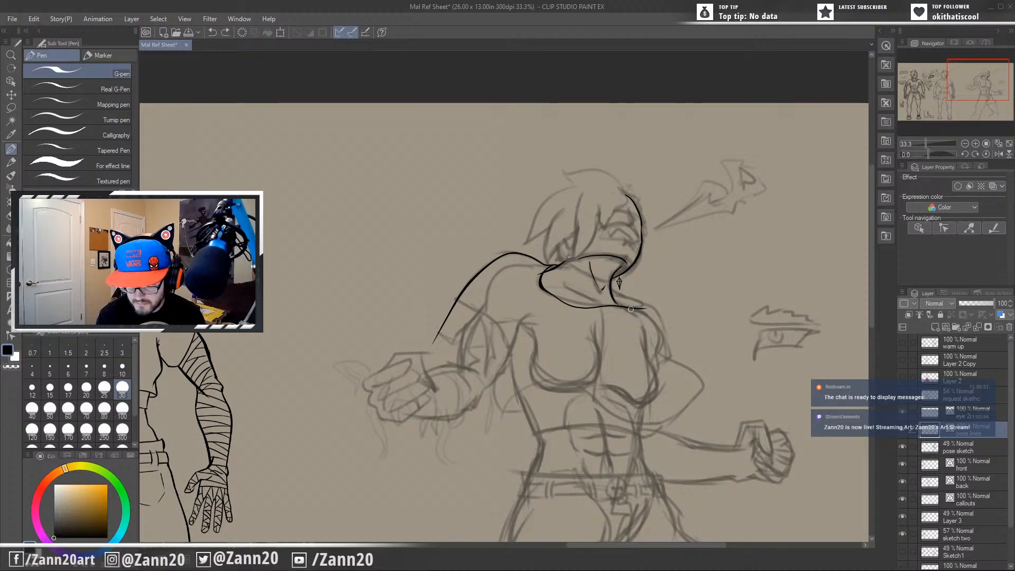
pyautogui.moveTo(644, 307); pyautogui.dragTo(612, 294)
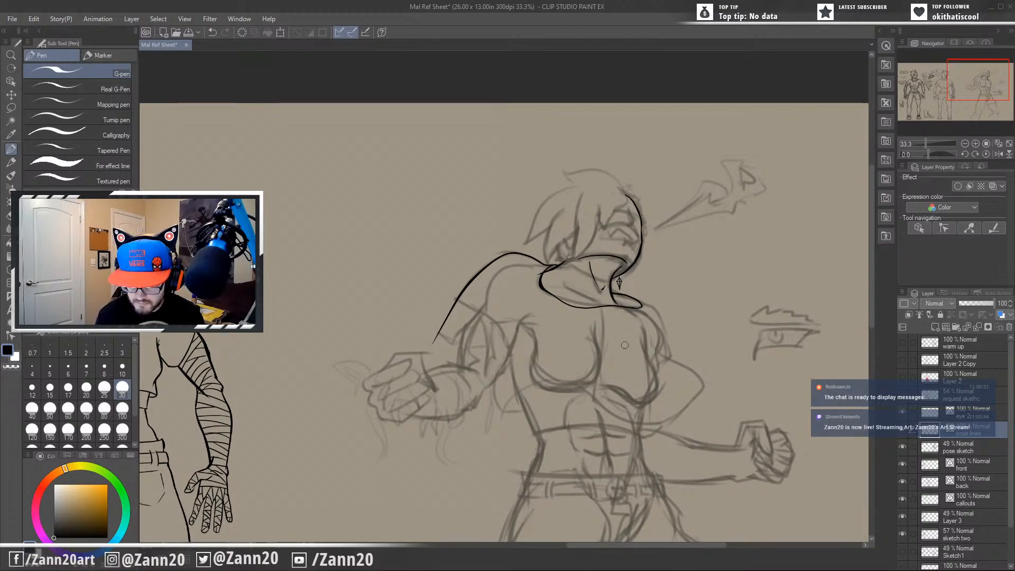
# Ink the far shoulder's contour and a long sweeping line running around the far elbow and back beneath the chest.
pyautogui.moveTo(571, 353); pyautogui.dragTo(594, 356)
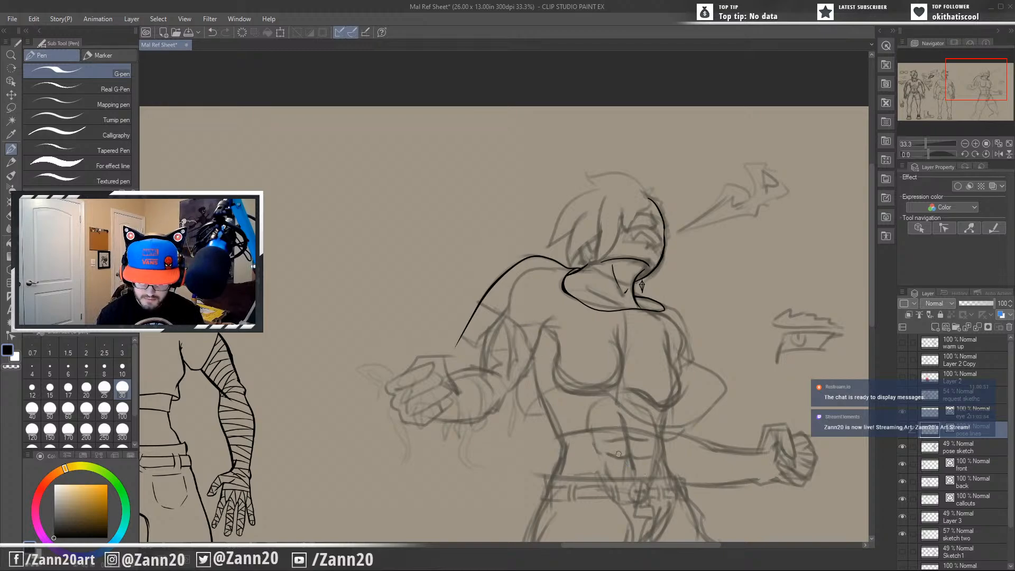
pyautogui.moveTo(458, 429); pyautogui.dragTo(367, 405)
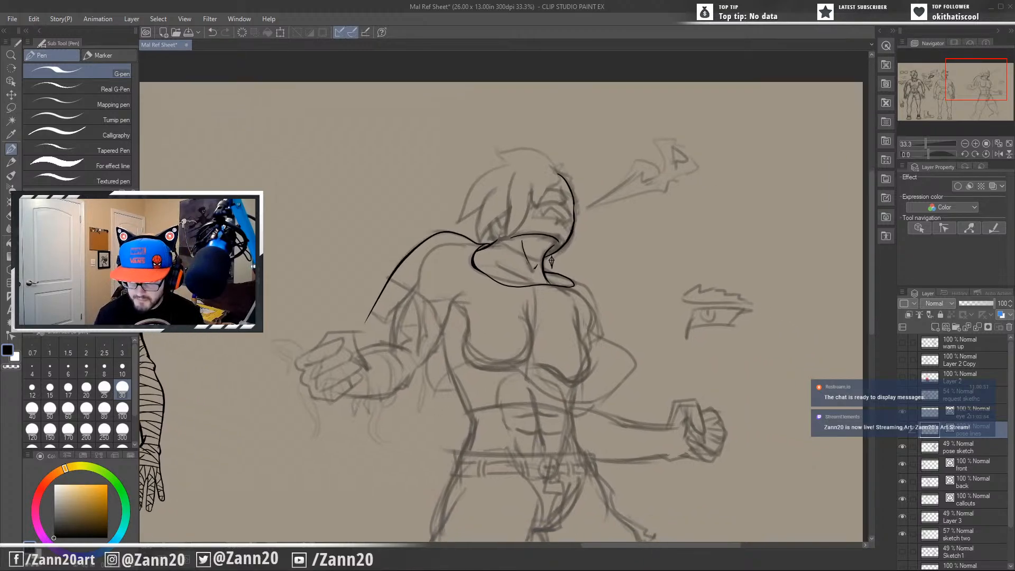
pyautogui.moveTo(567, 275)
pyautogui.mouseDown()
pyautogui.moveTo(612, 344)
pyautogui.moveTo(586, 348)
pyautogui.mouseUp()
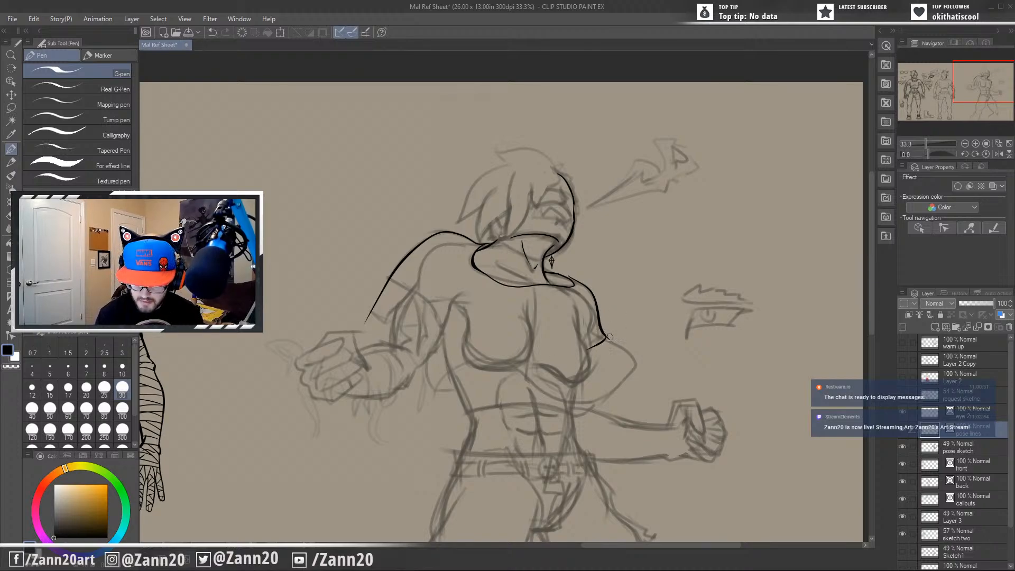
pyautogui.scroll(-2, 602, 375)
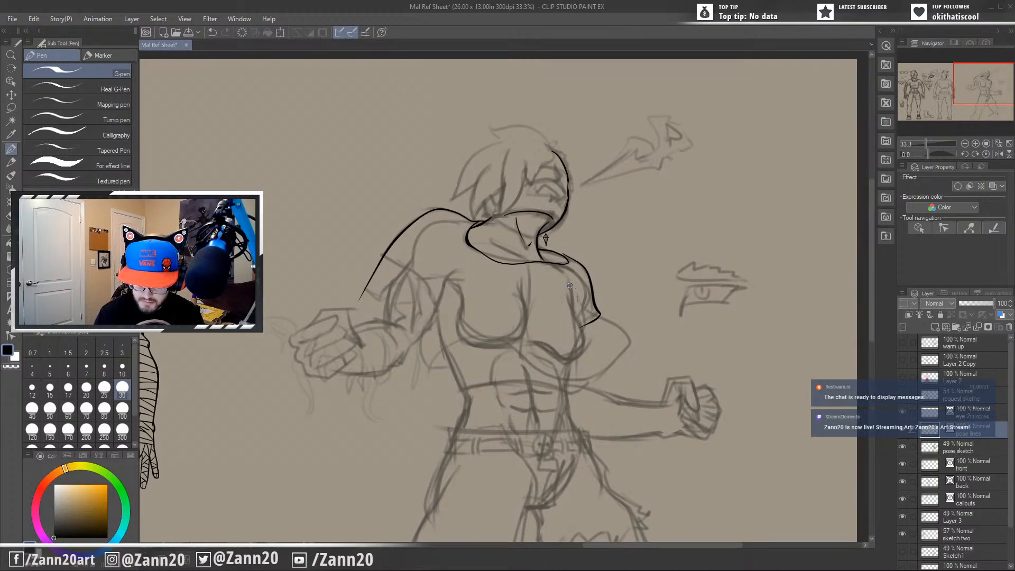
pyautogui.moveTo(569, 292)
pyautogui.mouseDown()
pyautogui.moveTo(639, 352)
pyautogui.moveTo(569, 375)
pyautogui.moveTo(453, 338)
pyautogui.moveTo(410, 395)
pyautogui.mouseUp()
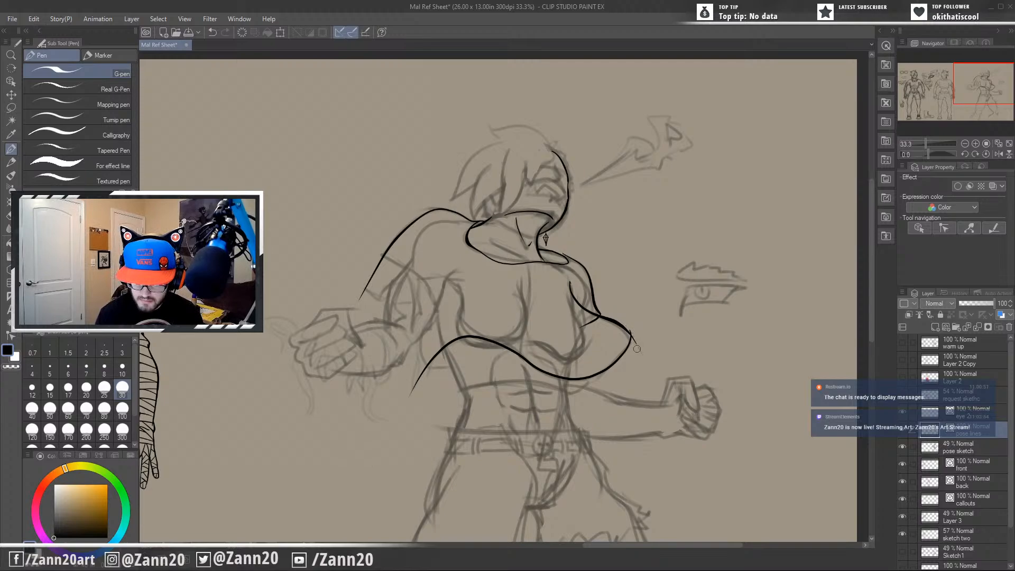
# Try to ink a short fold line just below the sweeping curve under the far side of the chest.
pyautogui.moveTo(584, 378); pyautogui.dragTo(611, 359)
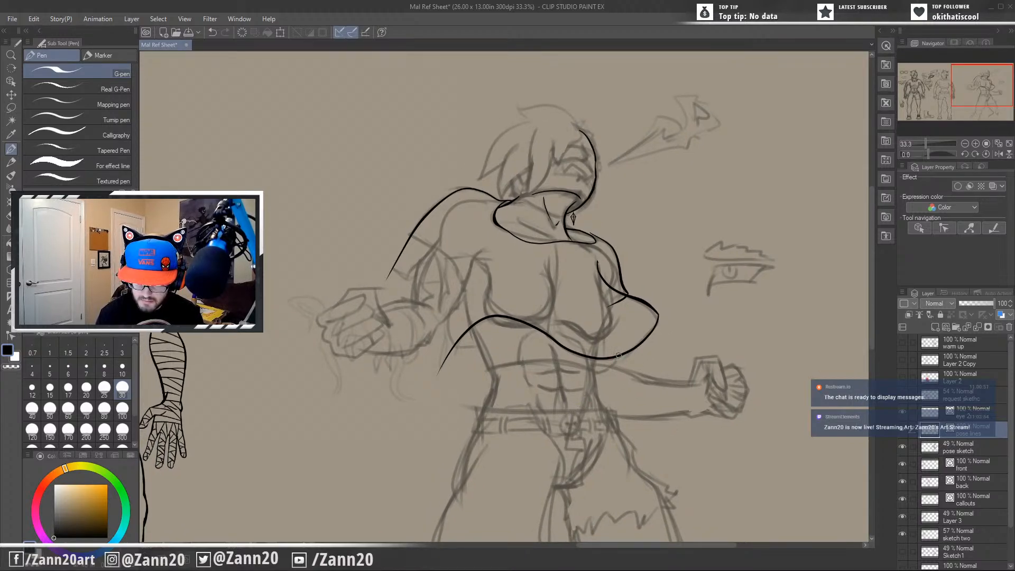
pyautogui.moveTo(630, 348); pyautogui.dragTo(585, 373)
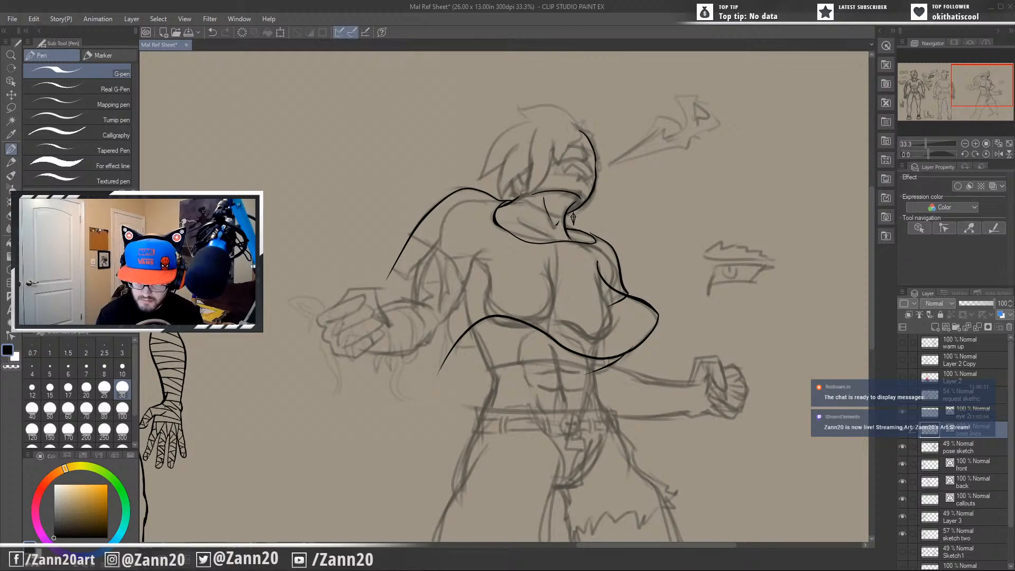
pyautogui.moveTo(640, 334)
pyautogui.mouseDown()
pyautogui.moveTo(561, 378)
pyautogui.moveTo(624, 339)
pyautogui.mouseUp()
pyautogui.hotkey('ctrl', 'z')
pyautogui.hotkey('ctrl', 'z')
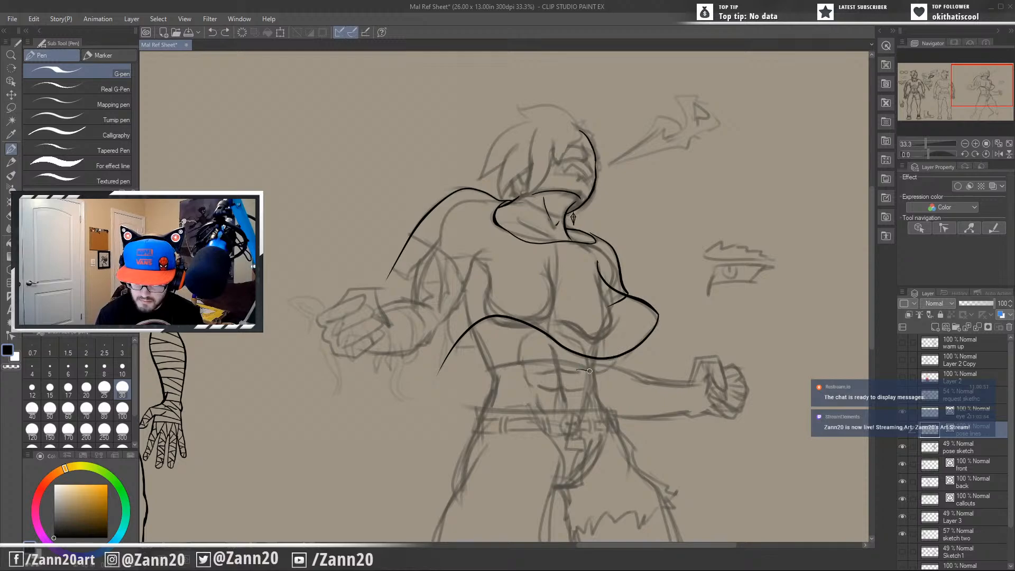
pyautogui.moveTo(581, 371); pyautogui.dragTo(647, 331)
pyautogui.hotkey('ctrl', 'z')
pyautogui.moveTo(578, 365)
pyautogui.mouseDown()
pyautogui.moveTo(590, 374)
pyautogui.moveTo(650, 337)
pyautogui.moveTo(577, 374)
pyautogui.mouseUp()
pyautogui.hotkey('ctrl', 'z')
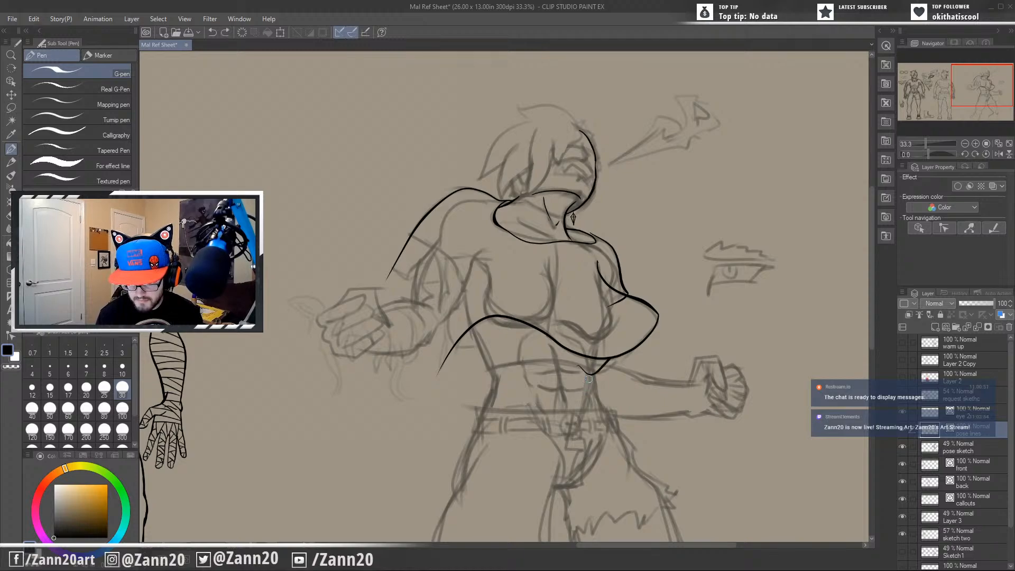
pyautogui.moveTo(554, 417); pyautogui.dragTo(635, 385)
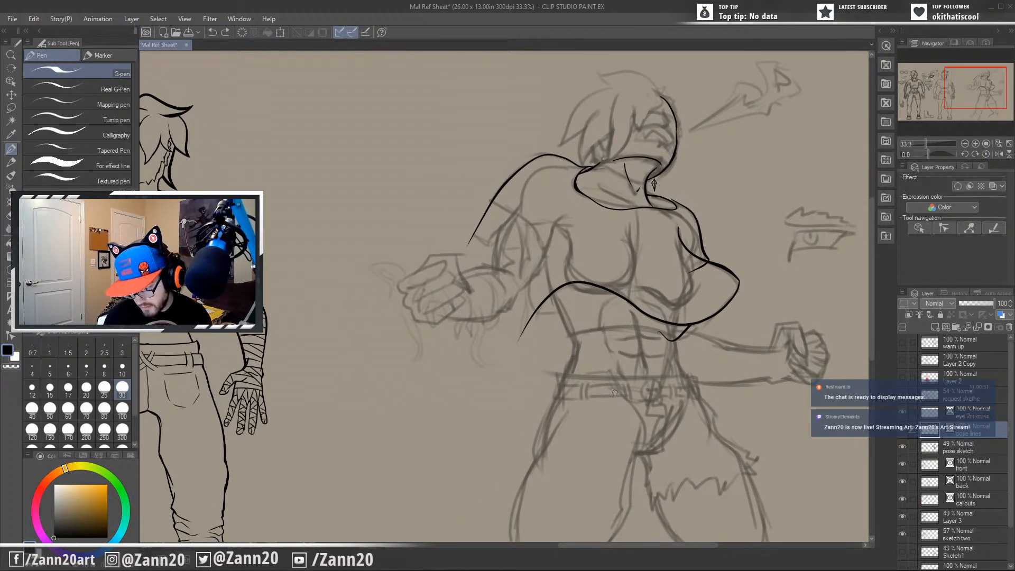
pyautogui.hotkey('ctrl', 'z')
pyautogui.hotkey('ctrl', 'z')
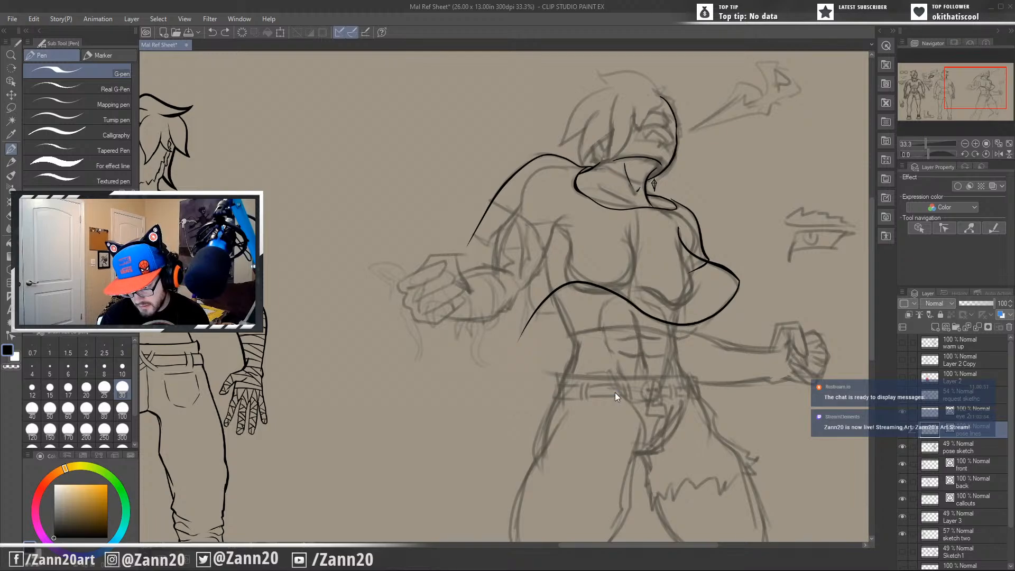
# Retrace the rear shoulder contour and ink a short inward curve branching from it at the upper arm.
pyautogui.moveTo(611, 363); pyautogui.dragTo(564, 378)
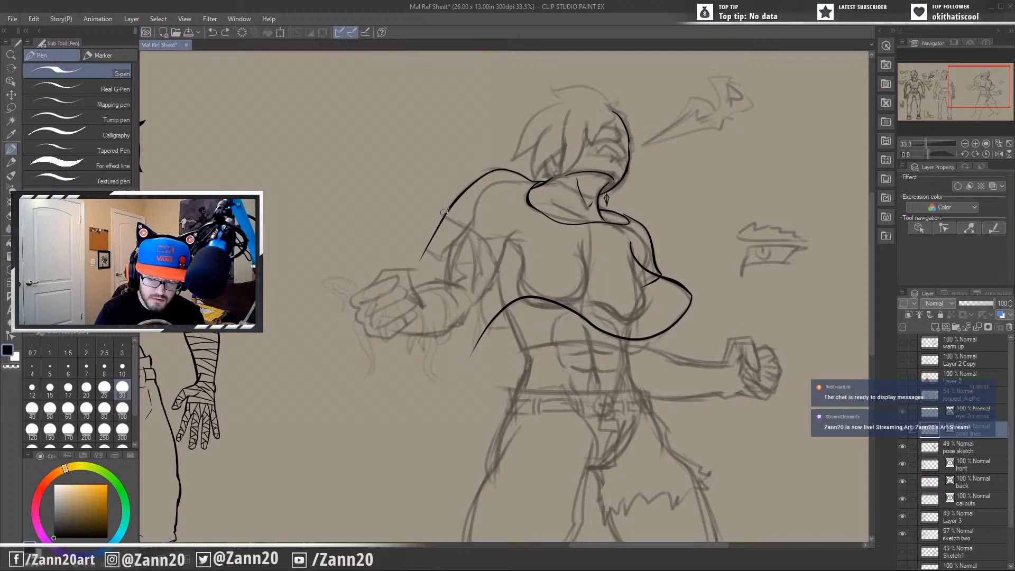
pyautogui.hotkey('ctrl', 'z')
pyautogui.moveTo(545, 182); pyautogui.dragTo(420, 260)
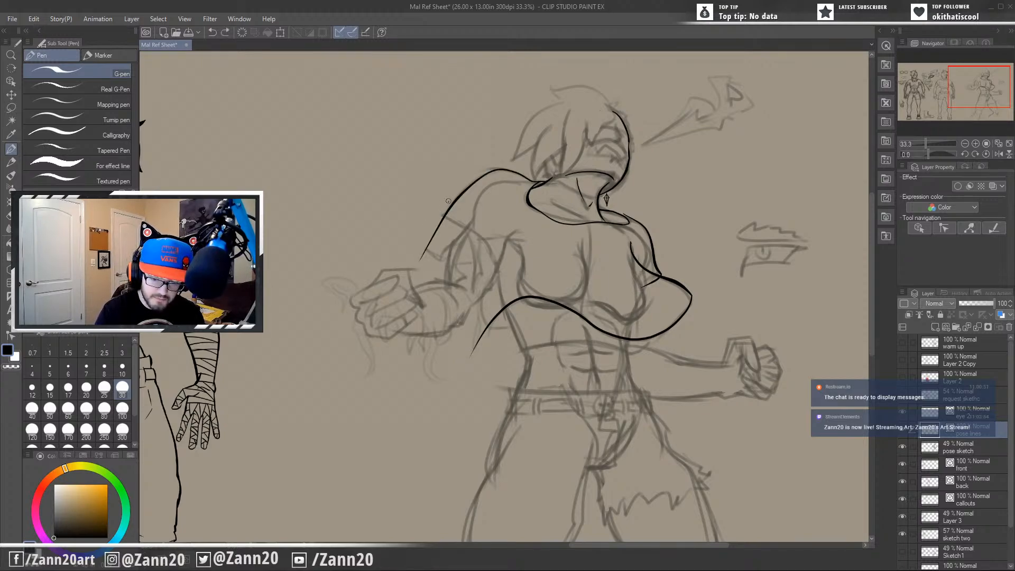
pyautogui.moveTo(449, 201); pyautogui.dragTo(470, 265)
pyautogui.hotkey('ctrl', 'z')
pyautogui.moveTo(448, 203)
pyautogui.mouseDown()
pyautogui.moveTo(450, 256)
pyautogui.moveTo(464, 265)
pyautogui.mouseUp()
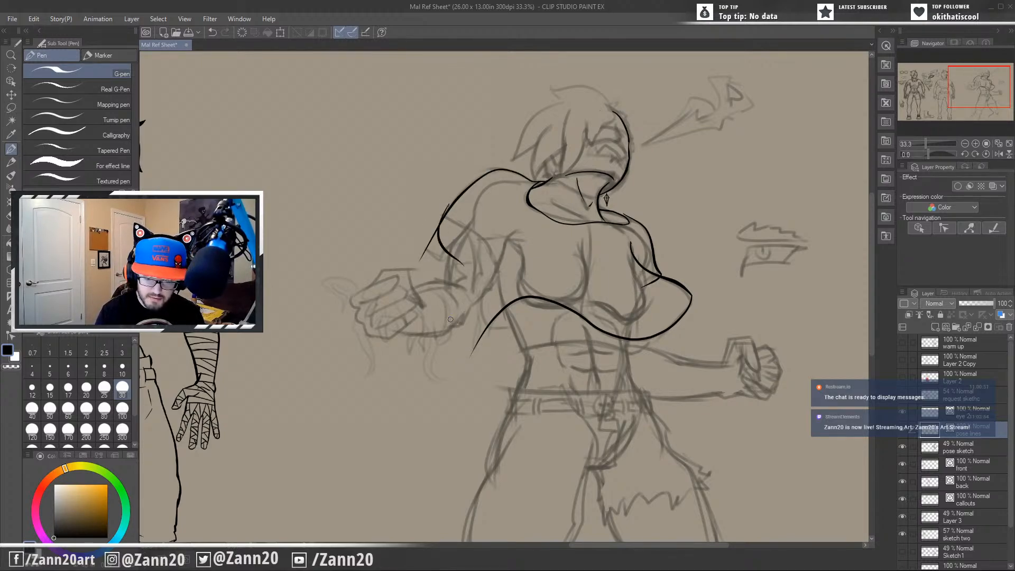
pyautogui.hotkey('ctrl', 'z')
pyautogui.moveTo(443, 211); pyautogui.dragTo(463, 253)
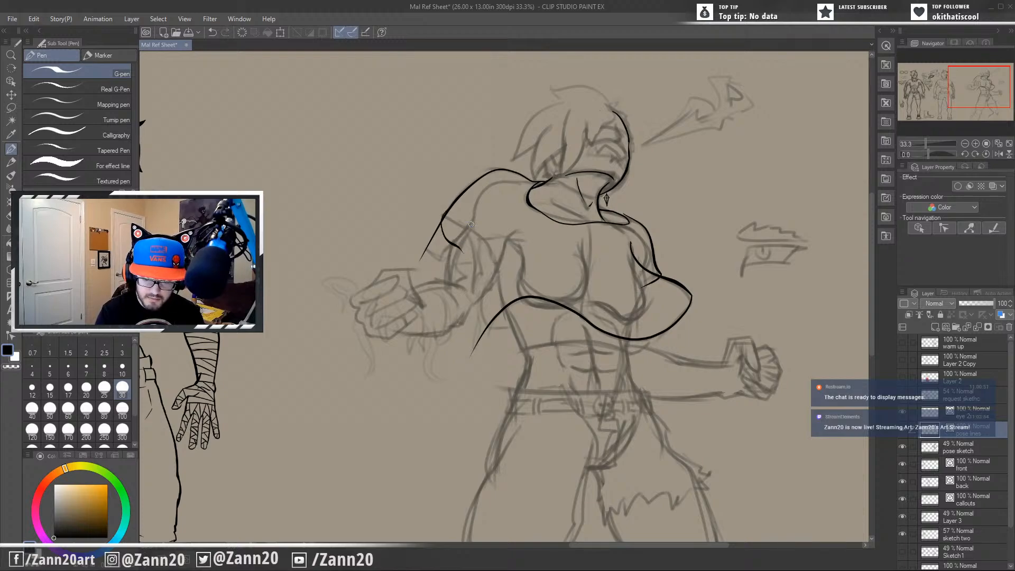
# Ink an arched line from the rear shoulder contour over the upper arm and down toward the armpit.
pyautogui.moveTo(447, 214); pyautogui.dragTo(513, 270)
pyautogui.hotkey('ctrl', 'z')
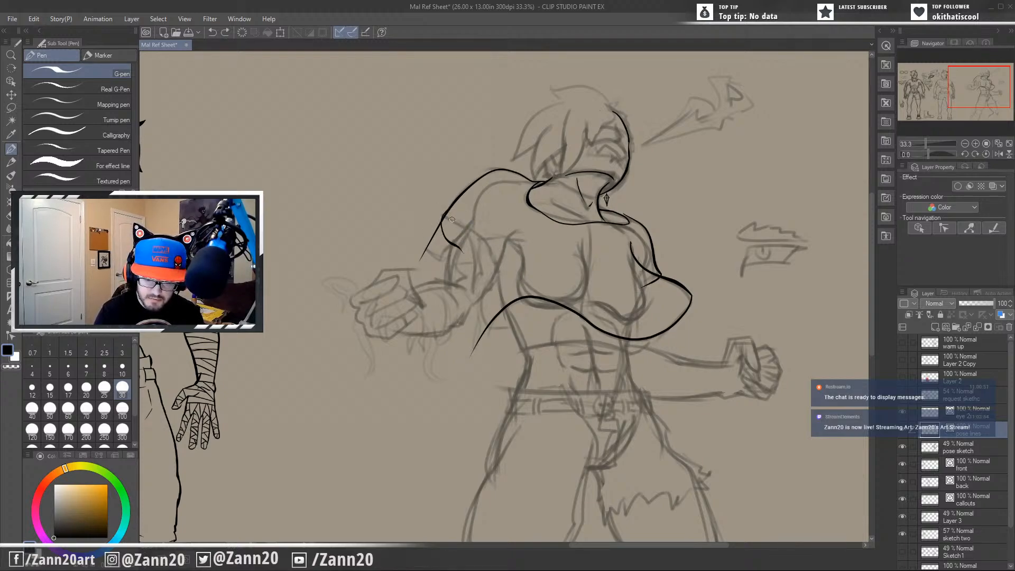
pyautogui.moveTo(442, 220)
pyautogui.mouseDown()
pyautogui.moveTo(460, 206)
pyautogui.moveTo(497, 270)
pyautogui.moveTo(494, 247)
pyautogui.moveTo(443, 222)
pyautogui.mouseUp()
pyautogui.hotkey('ctrl', 'z')
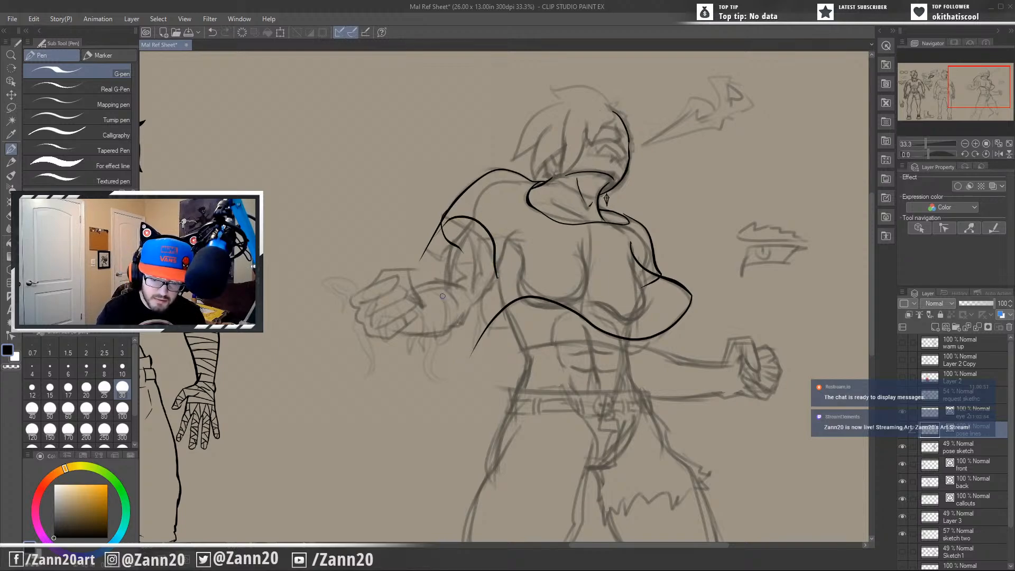
# Redraw the arched sleeve line so it rises higher over the near upper arm and drops to the armpit.
pyautogui.hotkey('ctrl', 'z')
pyautogui.moveTo(496, 278); pyautogui.dragTo(436, 233)
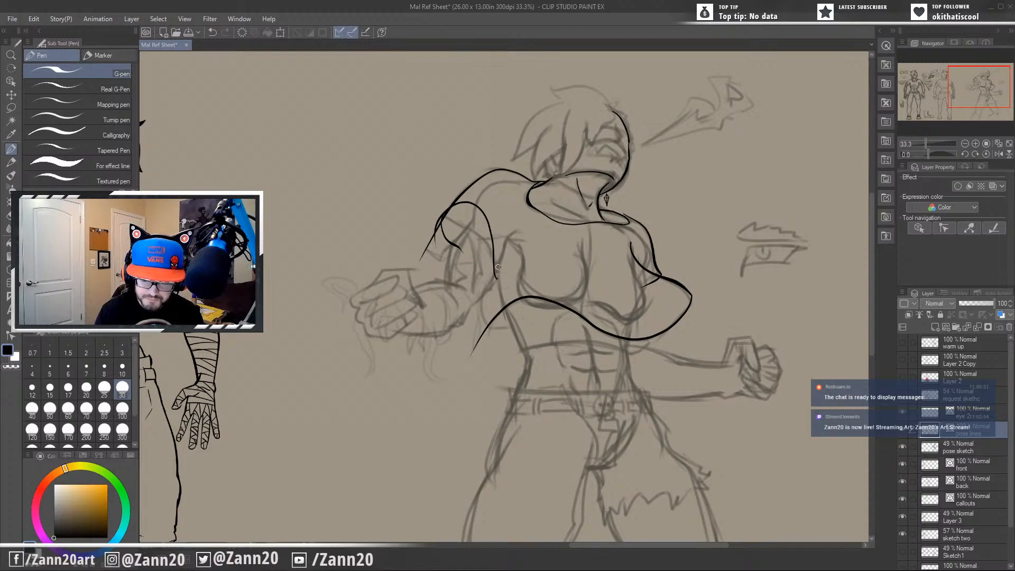
pyautogui.moveTo(496, 274); pyautogui.dragTo(534, 224)
pyautogui.hotkey('ctrl', 'z')
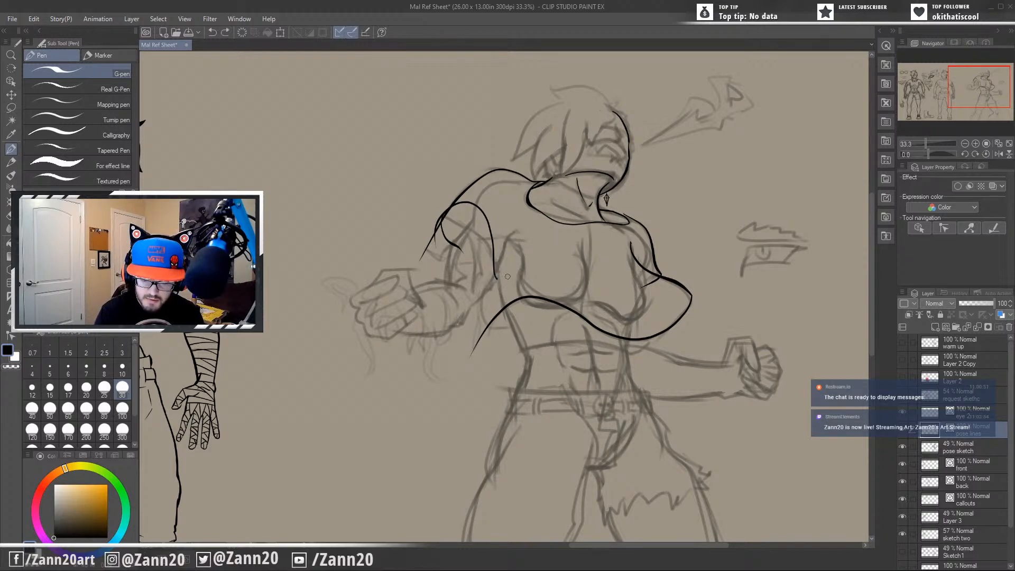
pyautogui.moveTo(496, 278)
pyautogui.mouseDown()
pyautogui.moveTo(523, 231)
pyautogui.moveTo(502, 278)
pyautogui.mouseUp()
pyautogui.hotkey('ctrl', 'z')
pyautogui.hotkey('ctrl', 'z')
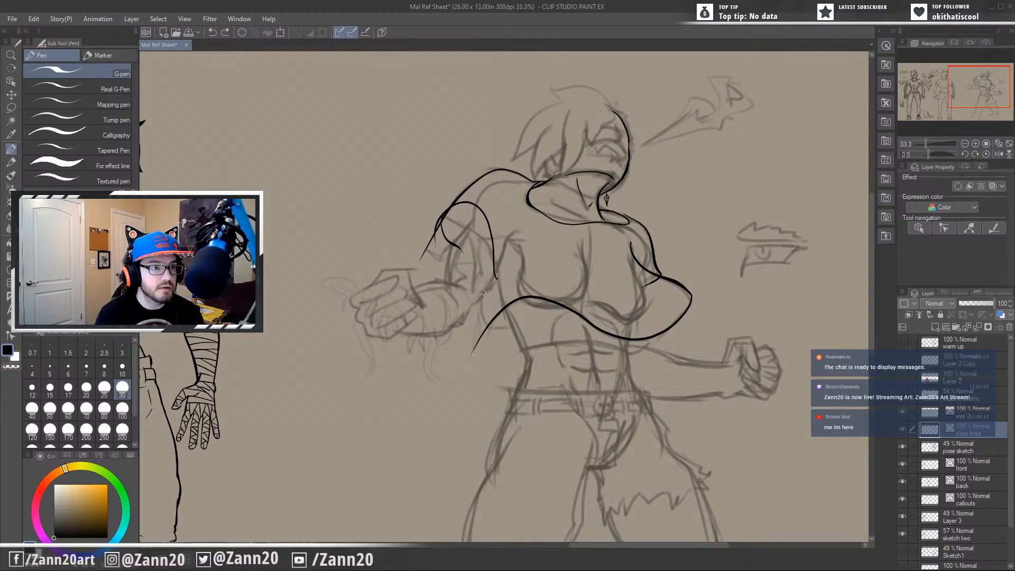
# Ink a curved crease from the upper chest down to the near armpit.
pyautogui.moveTo(565, 328); pyautogui.dragTo(551, 368)
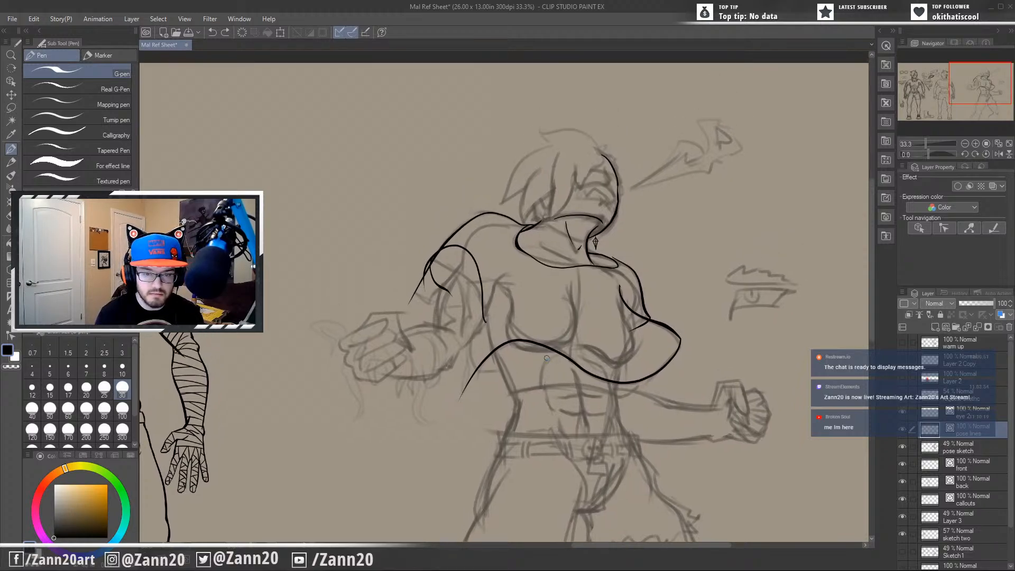
pyautogui.moveTo(508, 273); pyautogui.dragTo(477, 332)
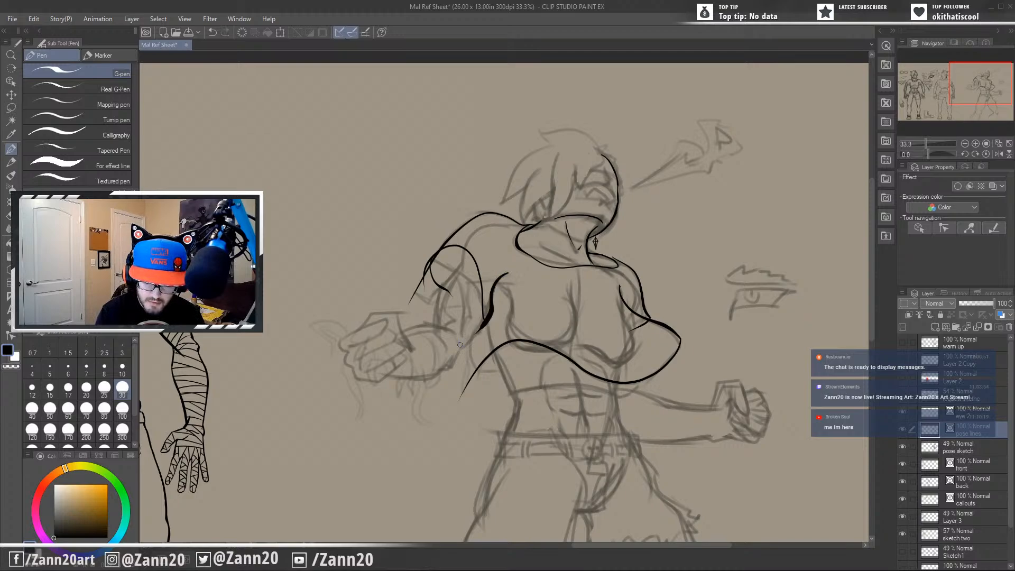
pyautogui.hotkey('ctrl', 'z')
pyautogui.moveTo(508, 272)
pyautogui.mouseDown()
pyautogui.moveTo(471, 335)
pyautogui.moveTo(516, 266)
pyautogui.mouseUp()
pyautogui.hotkey('ctrl', 'z')
pyautogui.hotkey('ctrl', 'z')
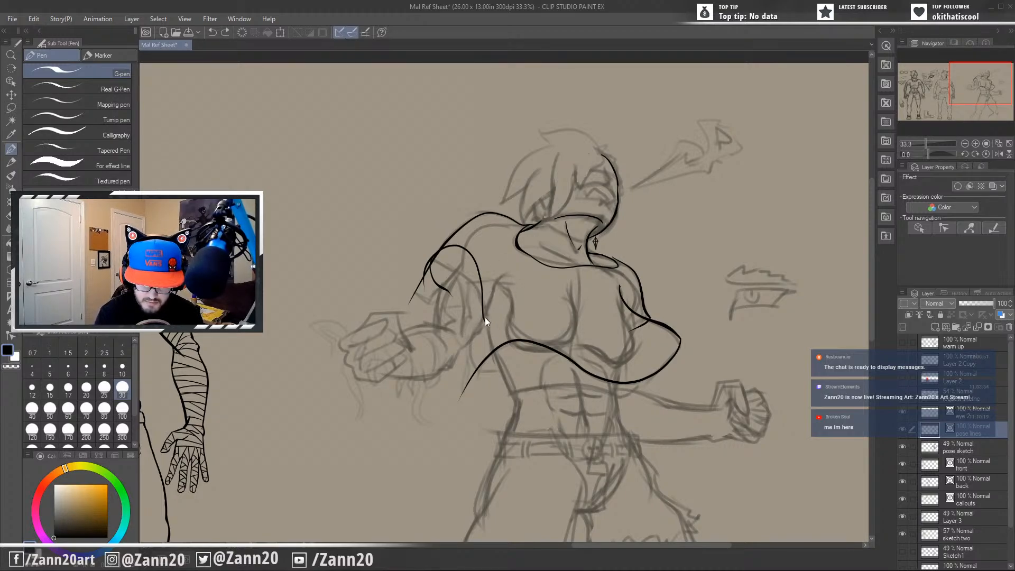
pyautogui.moveTo(479, 320)
pyautogui.mouseDown()
pyautogui.moveTo(510, 258)
pyautogui.moveTo(479, 335)
pyautogui.moveTo(498, 276)
pyautogui.mouseUp()
pyautogui.hotkey('ctrl', 'z')
pyautogui.hotkey('ctrl', 'z')
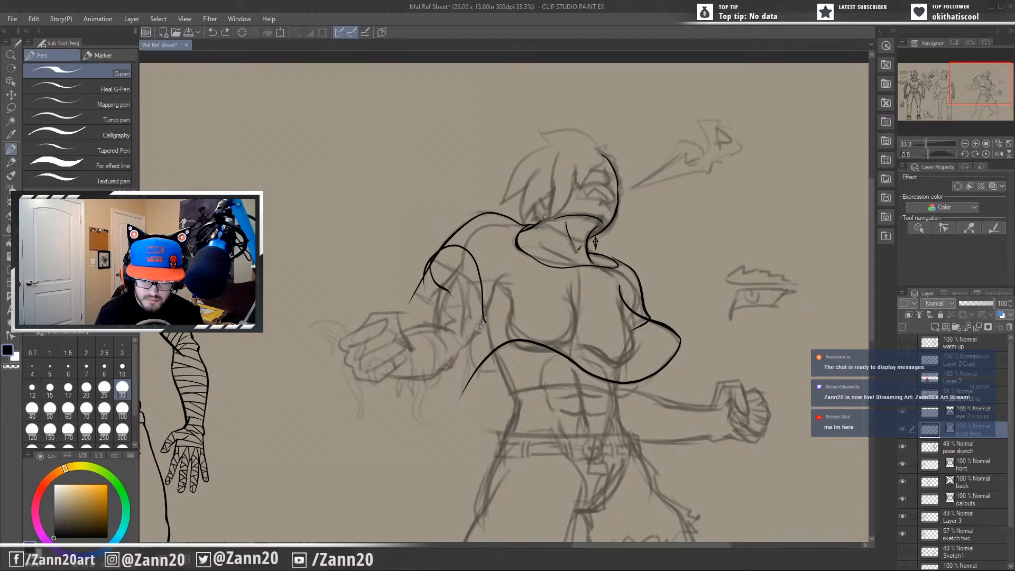
pyautogui.moveTo(478, 333); pyautogui.dragTo(517, 274)
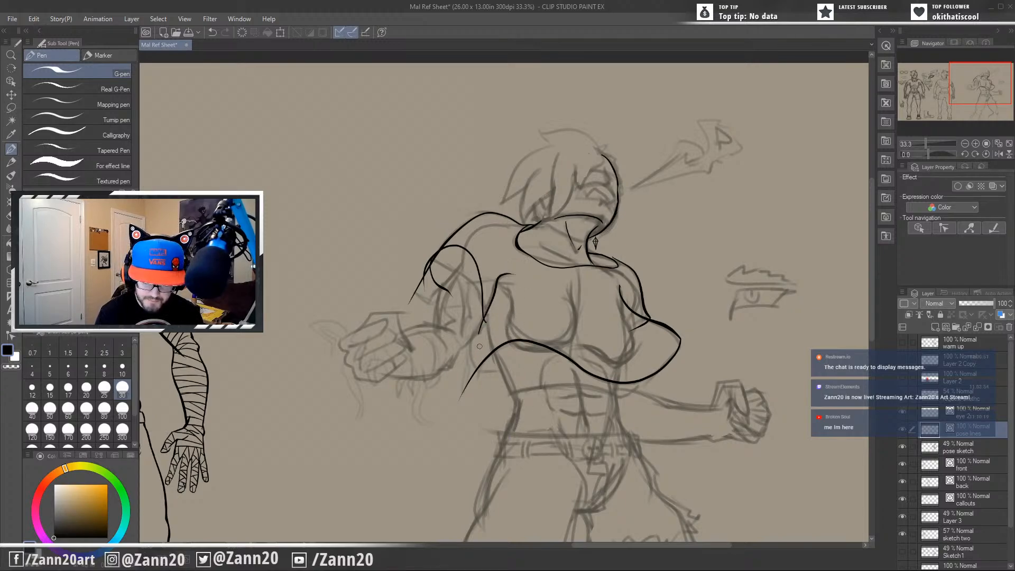
# Ink the shirt's near side edge from below the armpit to a pointed corner, ending in a short hem line.
pyautogui.moveTo(472, 334)
pyautogui.mouseDown()
pyautogui.moveTo(468, 360)
pyautogui.moveTo(487, 403)
pyautogui.mouseUp()
pyautogui.hotkey('ctrl', 'z')
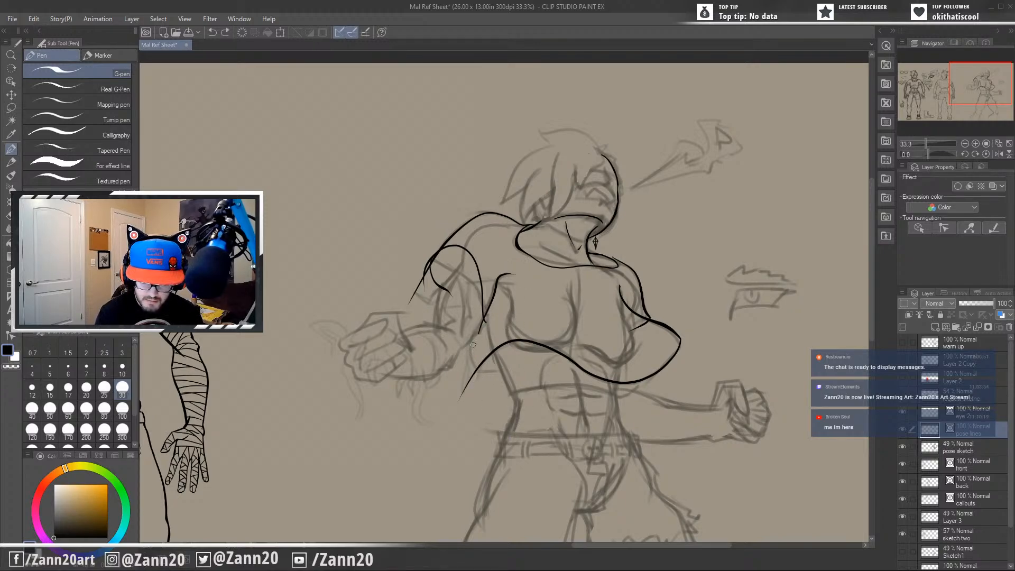
pyautogui.moveTo(473, 325); pyautogui.dragTo(488, 391)
pyautogui.hotkey('ctrl', 'z')
pyautogui.moveTo(472, 325); pyautogui.dragTo(497, 381)
pyautogui.hotkey('ctrl', 'z')
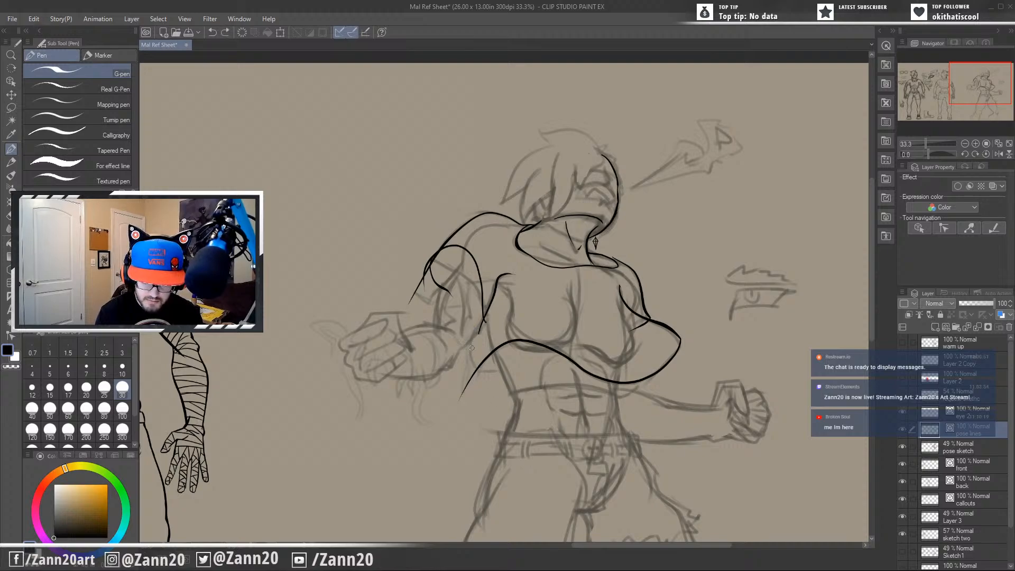
pyautogui.moveTo(470, 326)
pyautogui.mouseDown()
pyautogui.moveTo(487, 388)
pyautogui.moveTo(515, 372)
pyautogui.mouseUp()
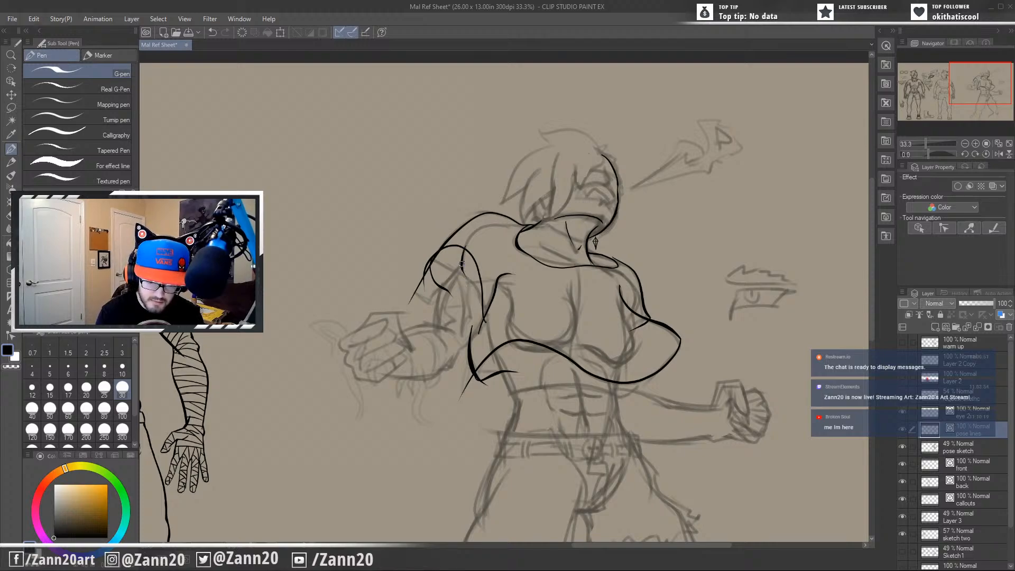
# Ink the outer contour of the near upper arm from inside the sleeve down toward the elbow.
pyautogui.moveTo(463, 261); pyautogui.dragTo(433, 356)
pyautogui.hotkey('ctrl', 'z')
pyautogui.moveTo(463, 262); pyautogui.dragTo(438, 344)
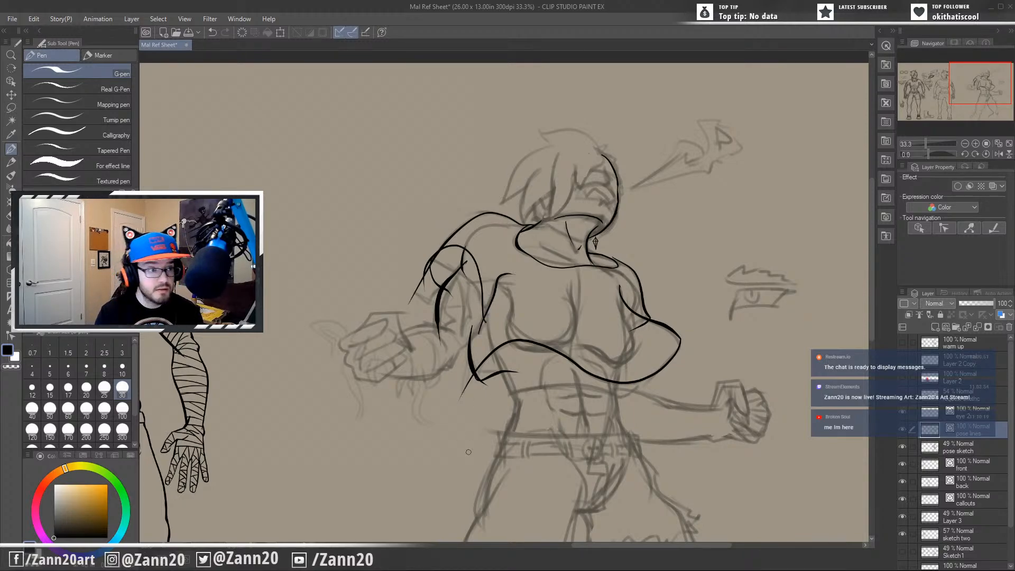
pyautogui.moveTo(493, 403)
pyautogui.mouseDown()
pyautogui.moveTo(503, 397)
pyautogui.moveTo(513, 420)
pyautogui.mouseUp()
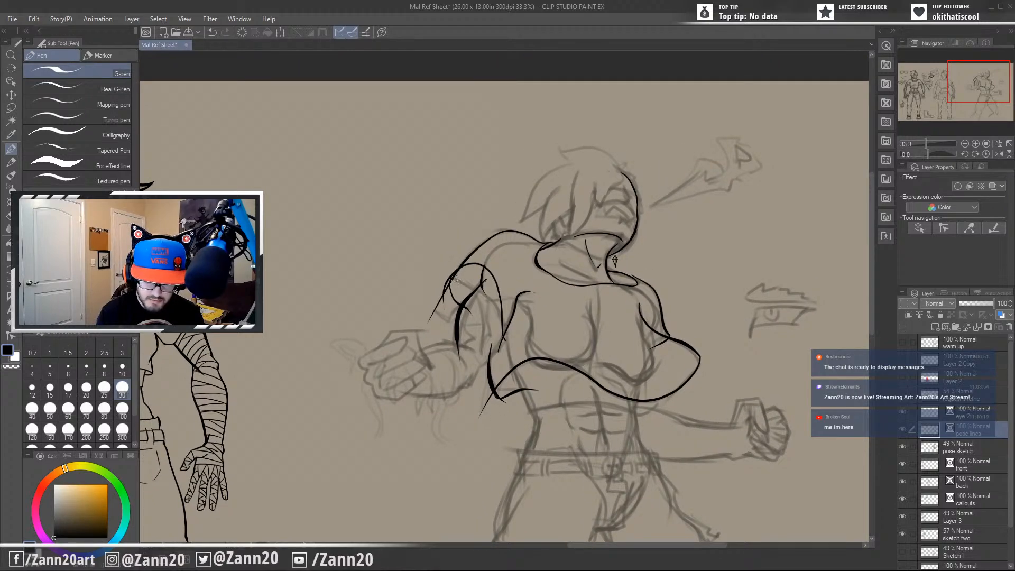
# Clean up the overshooting line ends at the near sleeve and at the pointed corner of the shirt hem.
pyautogui.hotkey('ctrl', 'z')
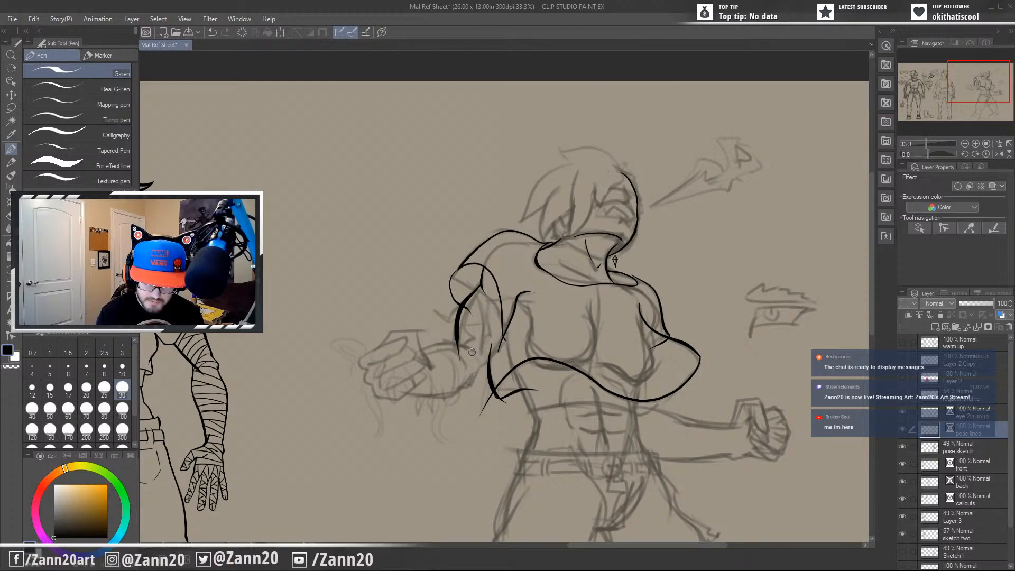
pyautogui.moveTo(506, 443); pyautogui.dragTo(519, 409)
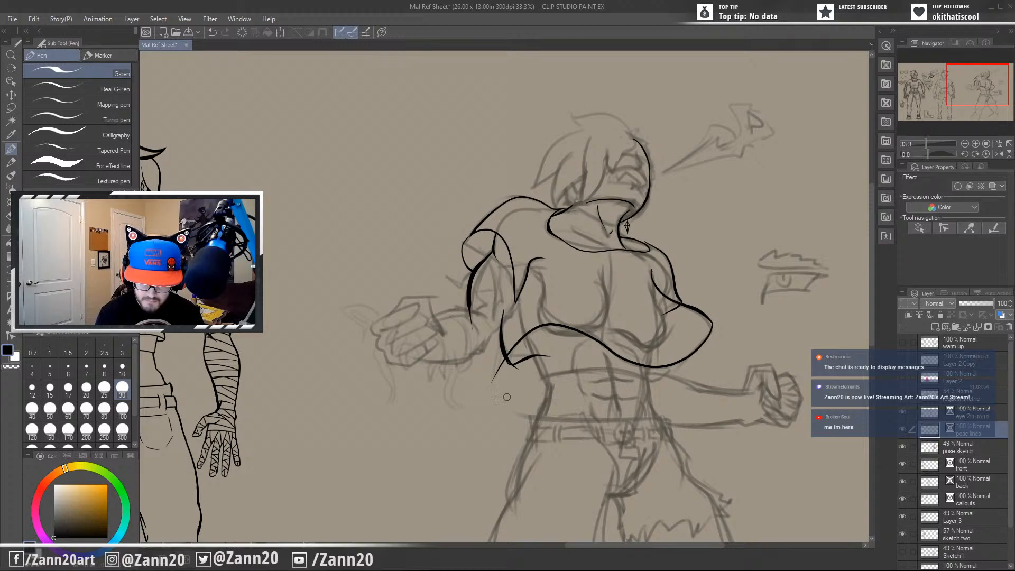
pyautogui.moveTo(522, 417)
pyautogui.mouseDown()
pyautogui.moveTo(536, 412)
pyautogui.moveTo(456, 422)
pyautogui.mouseUp()
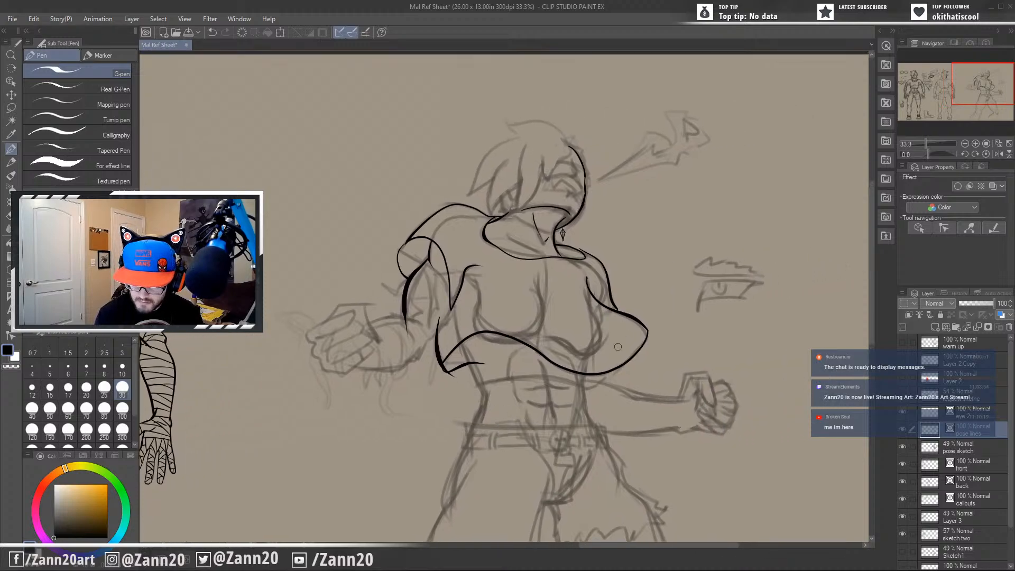
pyautogui.moveTo(584, 444); pyautogui.dragTo(607, 419)
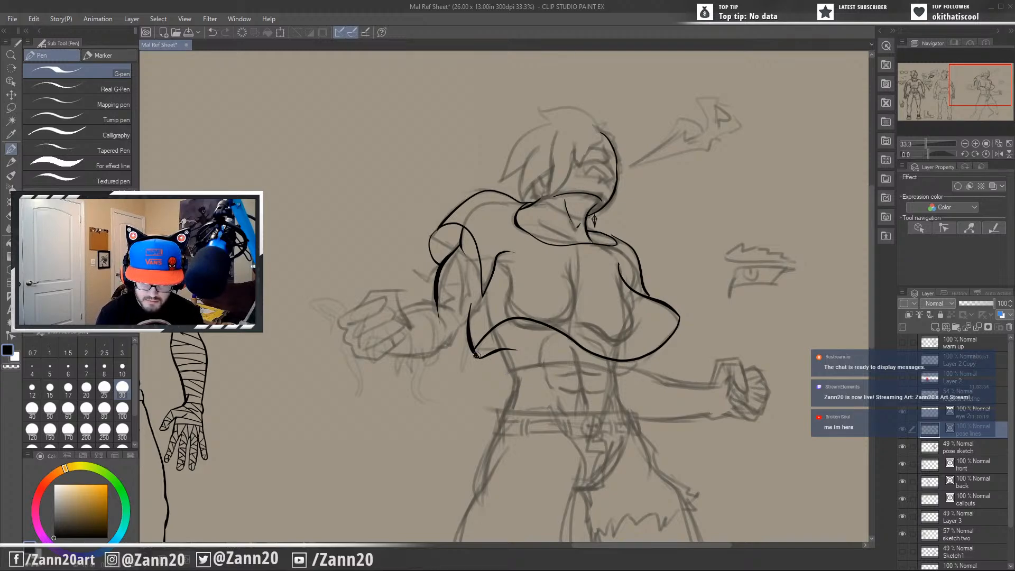
pyautogui.hotkey('ctrl', 'z')
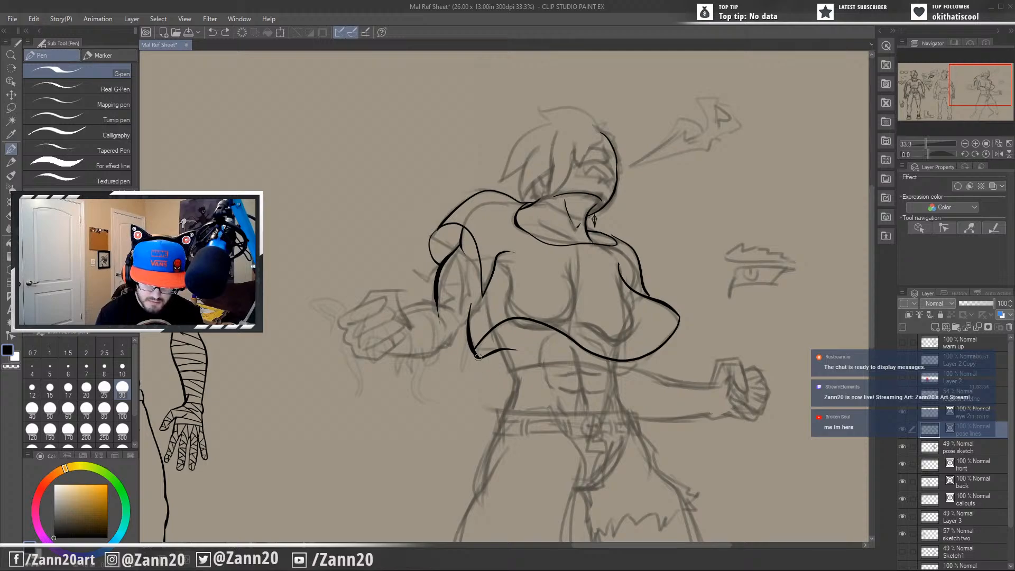
pyautogui.moveTo(474, 353)
pyautogui.mouseDown()
pyautogui.moveTo(479, 361)
pyautogui.moveTo(471, 334)
pyautogui.moveTo(478, 342)
pyautogui.mouseUp()
pyautogui.hotkey('ctrl', 'z')
pyautogui.hotkey('ctrl', 'z')
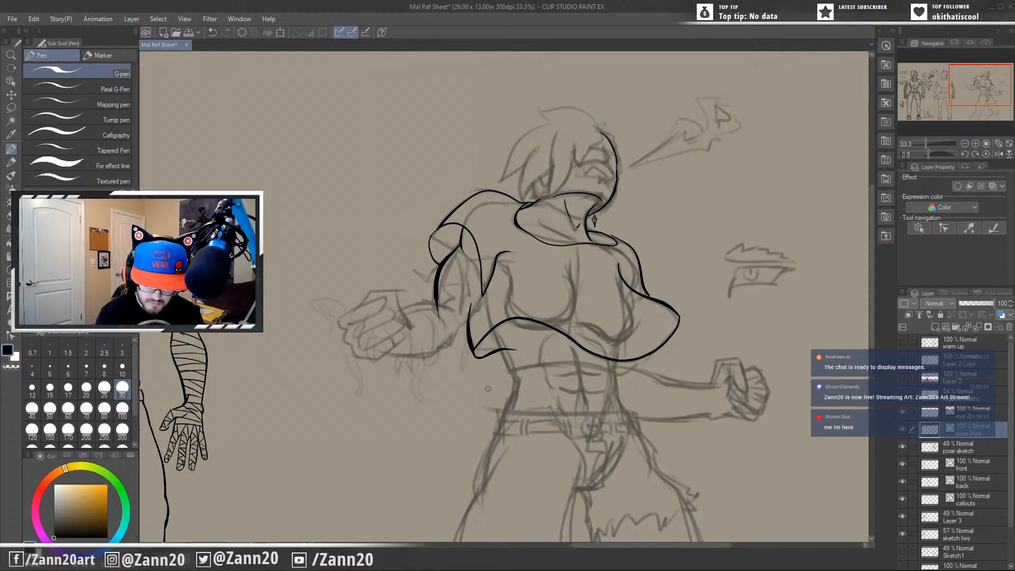
# Ink the back of the near upper arm and both forearm contours, tapering them together over the sketched fist.
pyautogui.moveTo(510, 411); pyautogui.dragTo(618, 425)
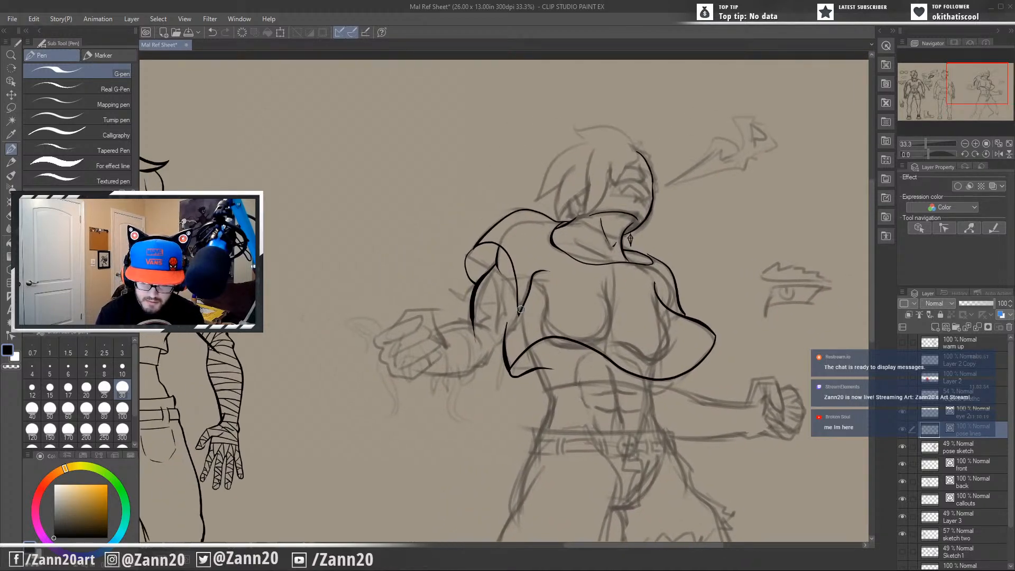
pyautogui.moveTo(521, 309)
pyautogui.mouseDown()
pyautogui.moveTo(481, 359)
pyautogui.moveTo(475, 320)
pyautogui.moveTo(424, 336)
pyautogui.mouseUp()
pyautogui.hotkey('ctrl', 'z')
pyautogui.hotkey('ctrl', 'z')
pyautogui.moveTo(492, 332)
pyautogui.mouseDown()
pyautogui.moveTo(478, 320)
pyautogui.moveTo(390, 354)
pyautogui.mouseUp()
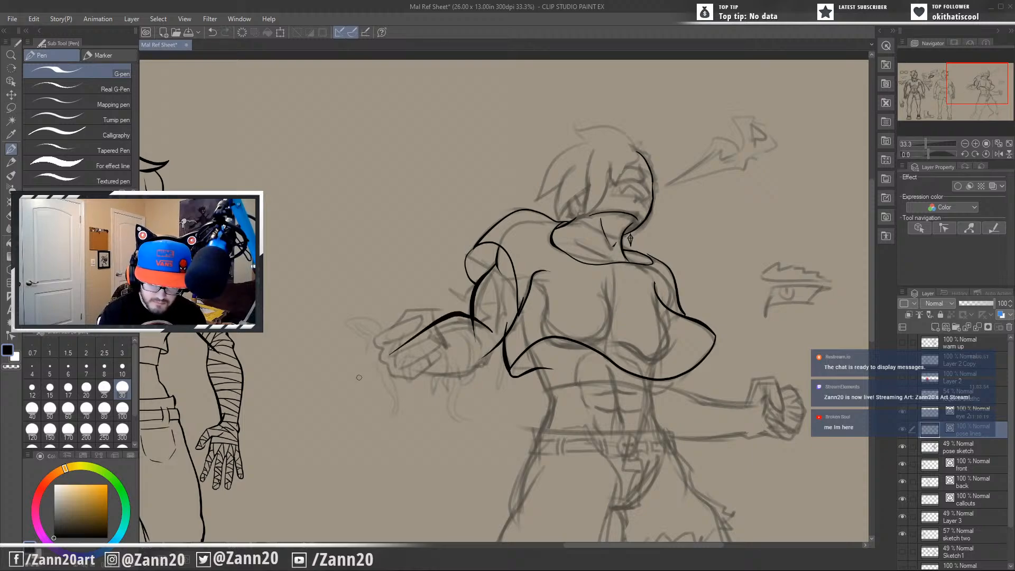
pyautogui.hotkey('ctrl', 'z')
pyautogui.moveTo(492, 332)
pyautogui.mouseDown()
pyautogui.moveTo(470, 320)
pyautogui.moveTo(376, 379)
pyautogui.mouseUp()
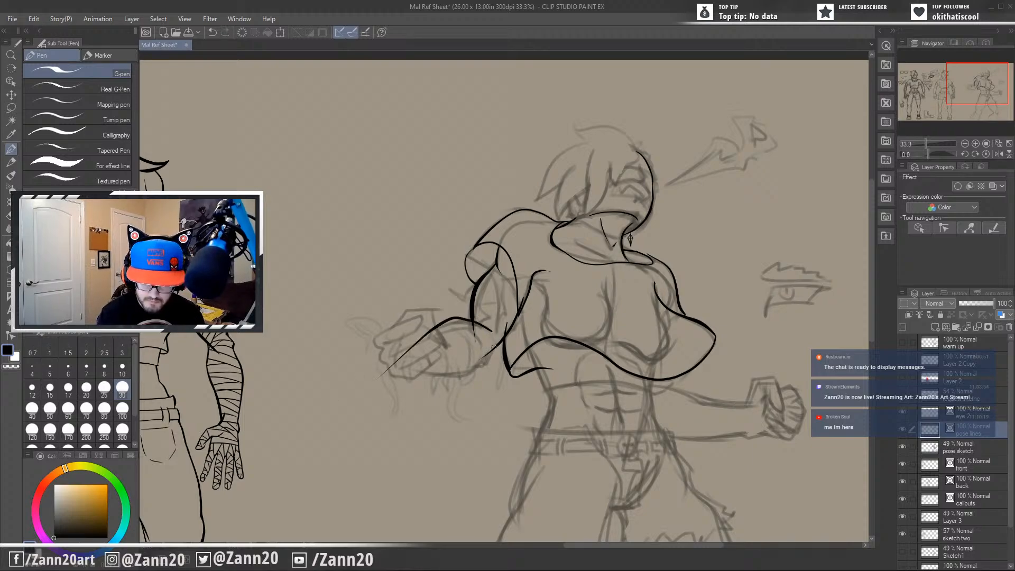
pyautogui.moveTo(490, 345)
pyautogui.mouseDown()
pyautogui.moveTo(467, 375)
pyautogui.moveTo(387, 370)
pyautogui.mouseUp()
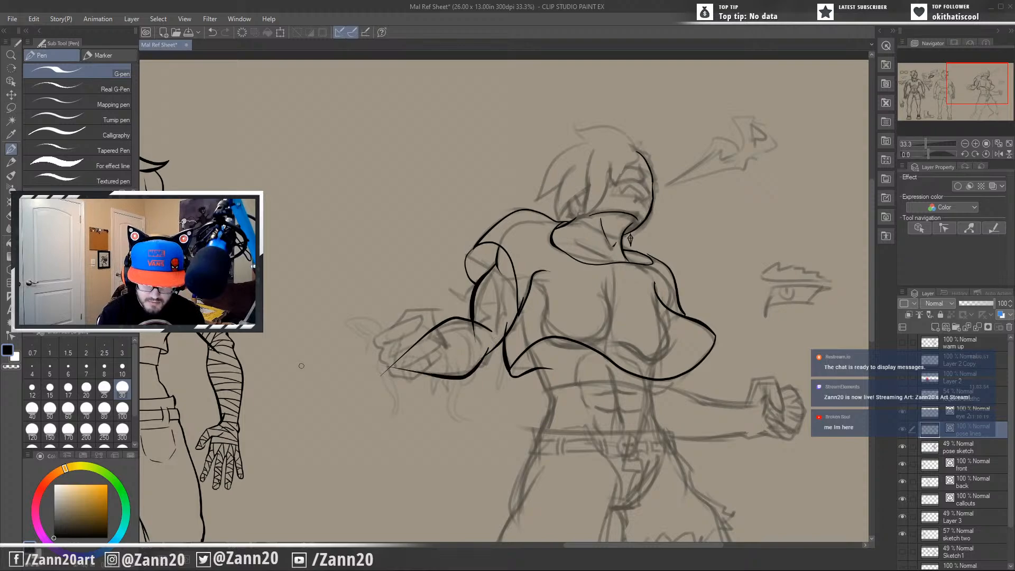
# Join the near forearm to the upper arm with short strokes at the elbow.
pyautogui.moveTo(494, 347); pyautogui.dragTo(480, 363)
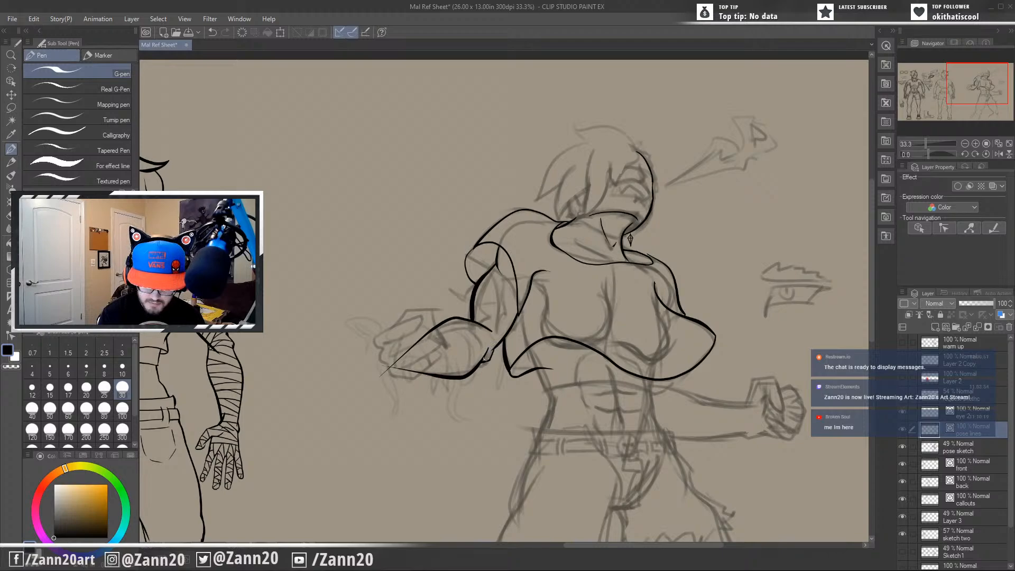
pyautogui.moveTo(488, 349); pyautogui.dragTo(491, 354)
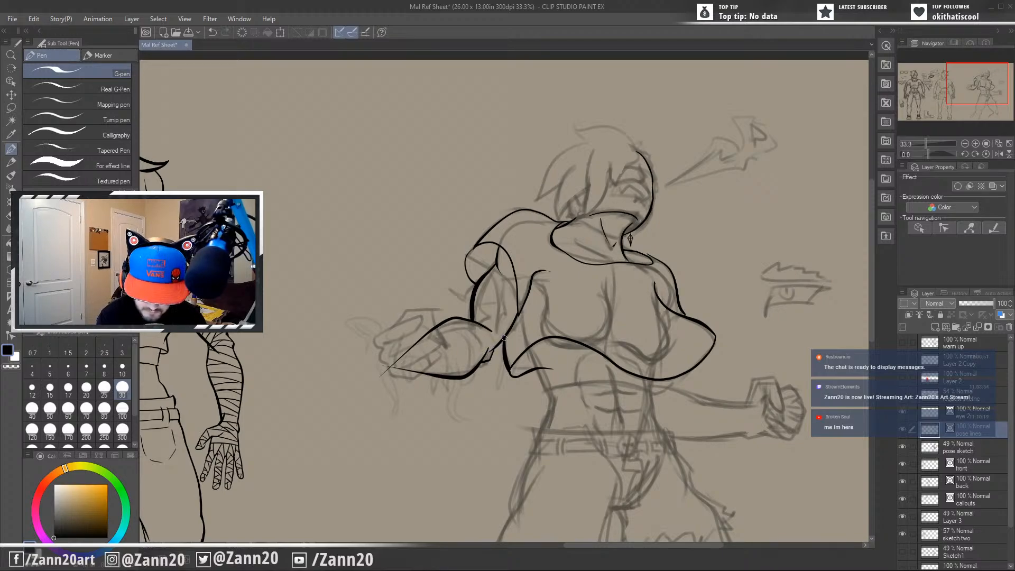
pyautogui.hotkey('ctrl', 'z')
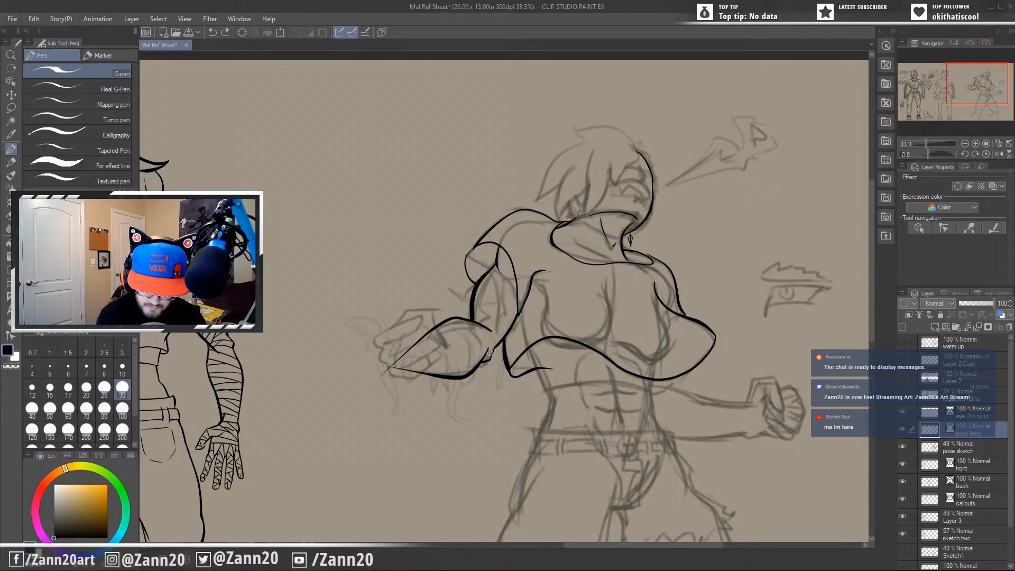
pyautogui.moveTo(489, 349); pyautogui.dragTo(490, 354)
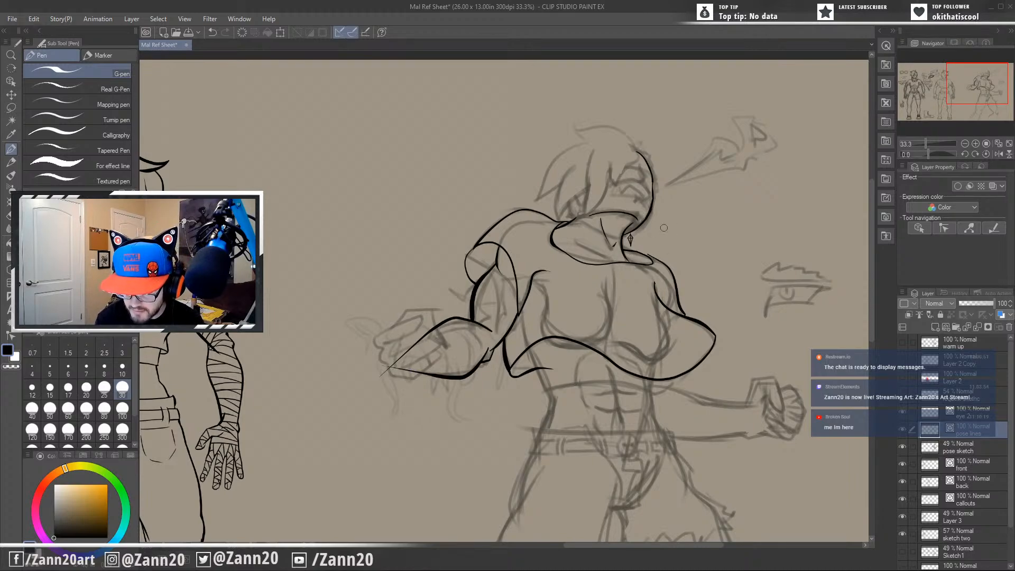
pyautogui.moveTo(649, 256); pyautogui.dragTo(627, 256)
pyautogui.hotkey('ctrl', 'z')
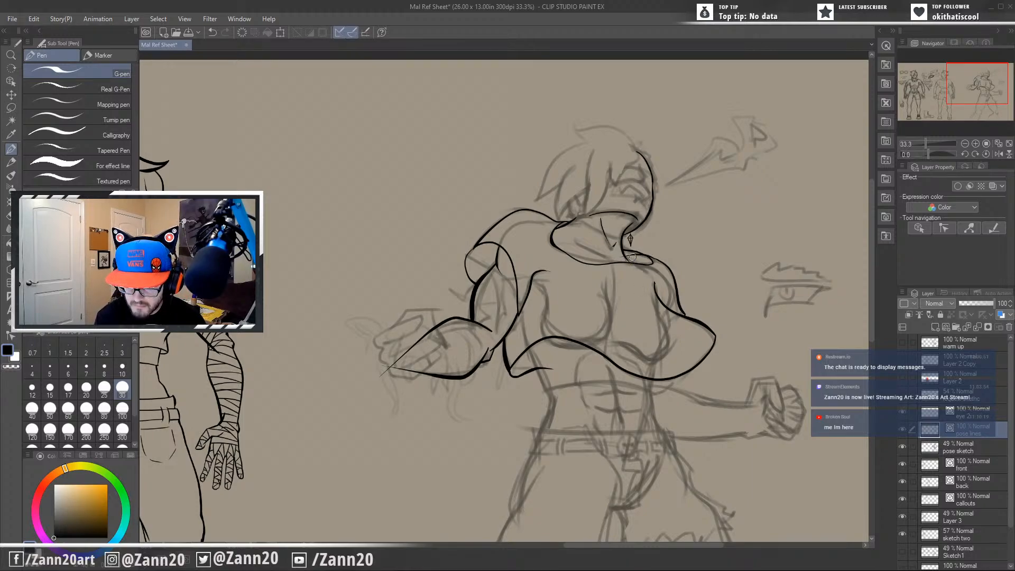
# Rework the outer corner of the near sleeve opening, curving its edge down to meet the upper arm contour.
pyautogui.moveTo(615, 381); pyautogui.dragTo(641, 393)
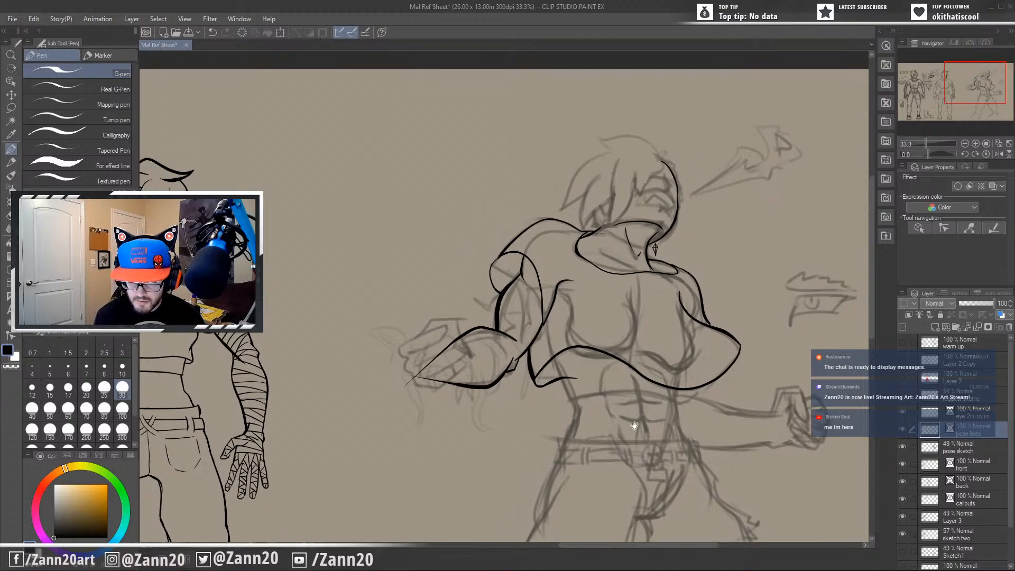
pyautogui.moveTo(618, 439); pyautogui.dragTo(616, 408)
pyautogui.moveTo(567, 353); pyautogui.dragTo(597, 397)
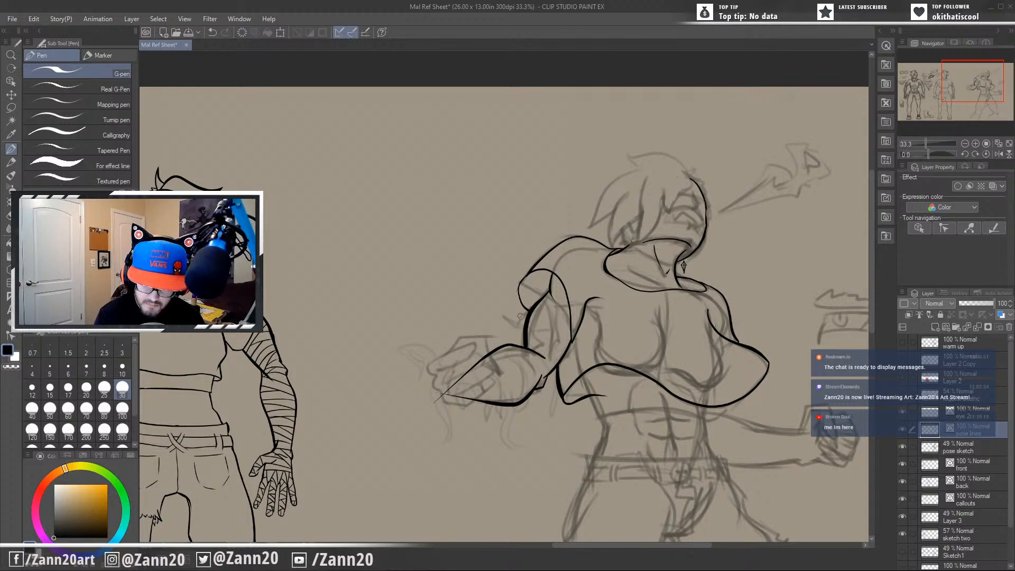
pyautogui.moveTo(518, 282); pyautogui.dragTo(531, 268)
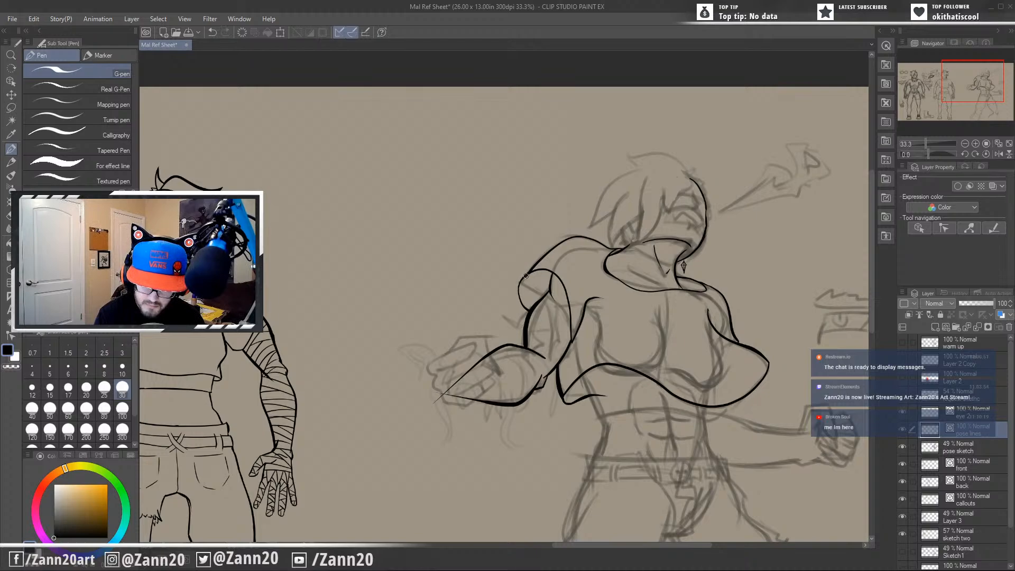
pyautogui.hotkey('ctrl', 'z')
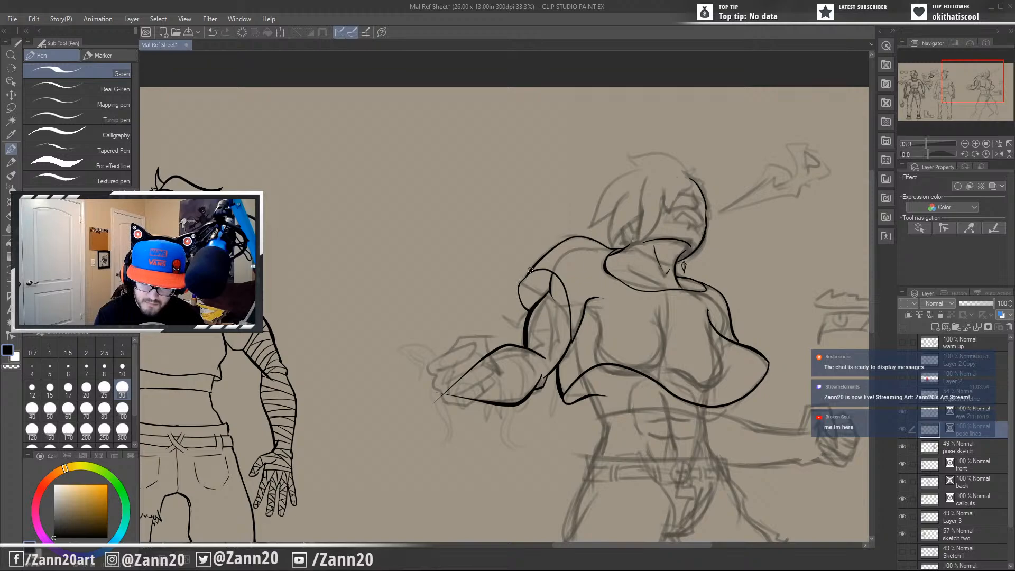
pyautogui.hotkey('ctrl', 'z')
pyautogui.moveTo(531, 272); pyautogui.dragTo(528, 311)
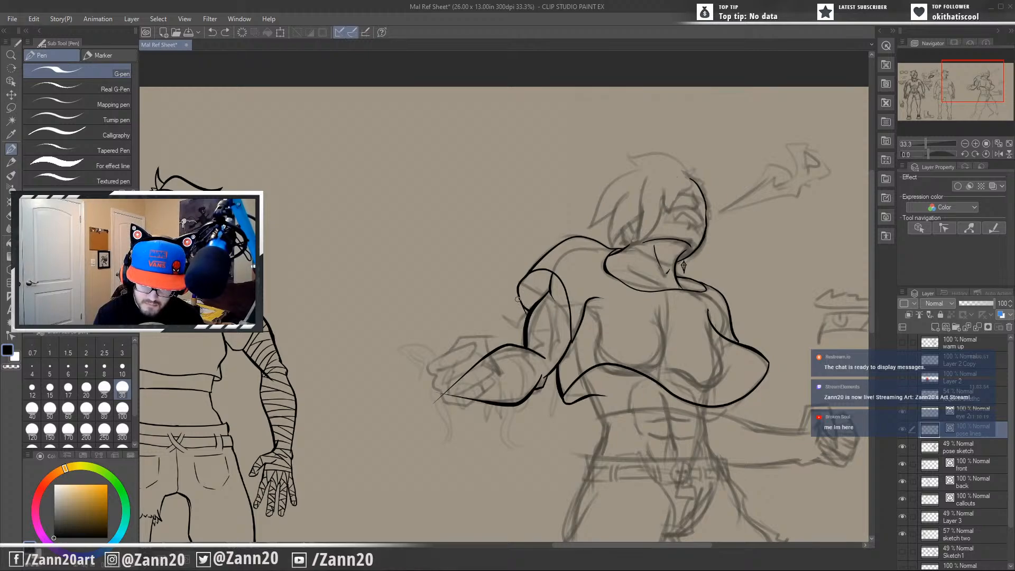
pyautogui.moveTo(520, 302); pyautogui.dragTo(532, 311)
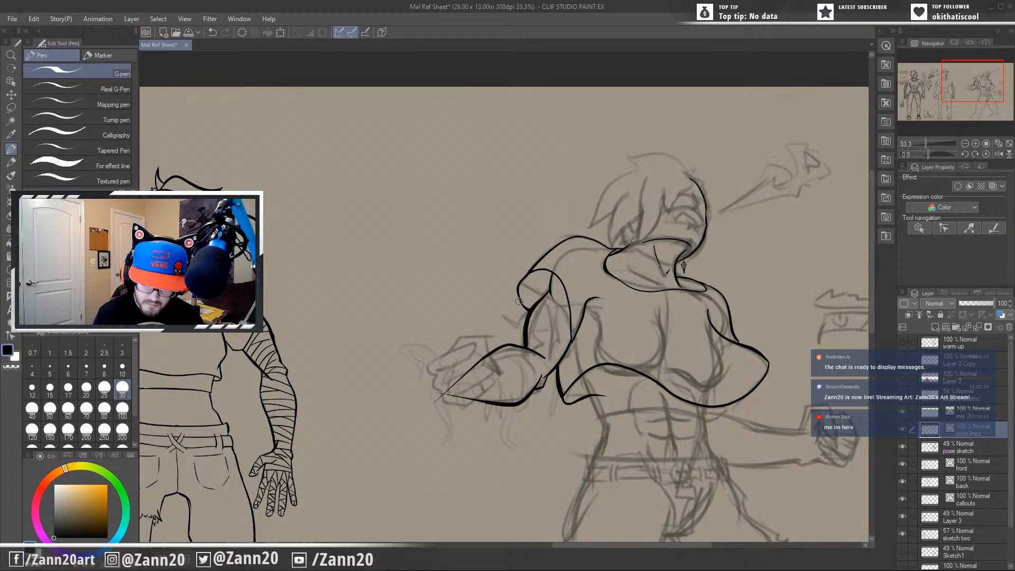
pyautogui.moveTo(566, 392); pyautogui.dragTo(541, 388)
pyautogui.moveTo(583, 415); pyautogui.dragTo(591, 355)
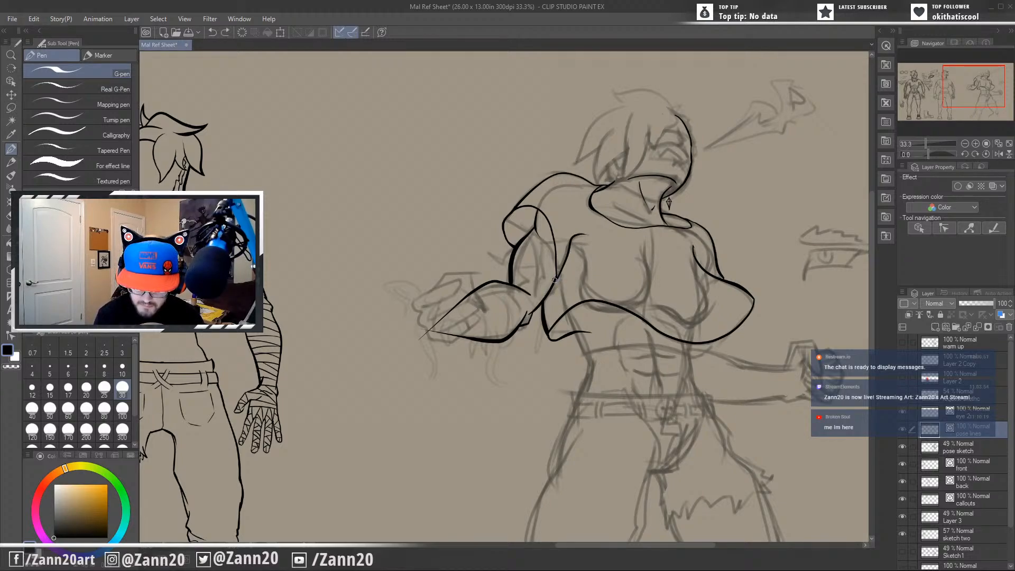
pyautogui.moveTo(619, 399); pyautogui.dragTo(536, 410)
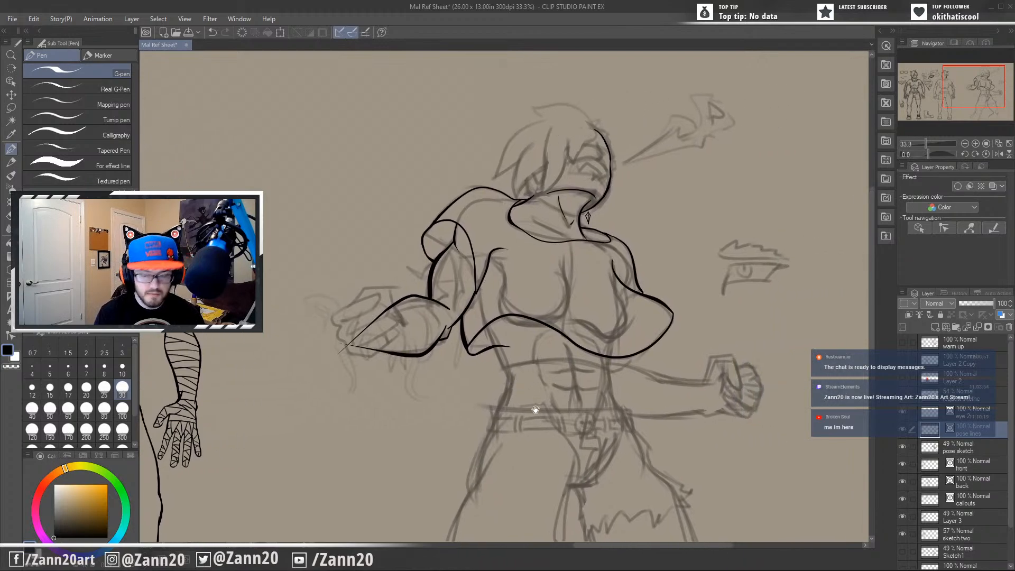
pyautogui.moveTo(607, 458); pyautogui.dragTo(615, 468)
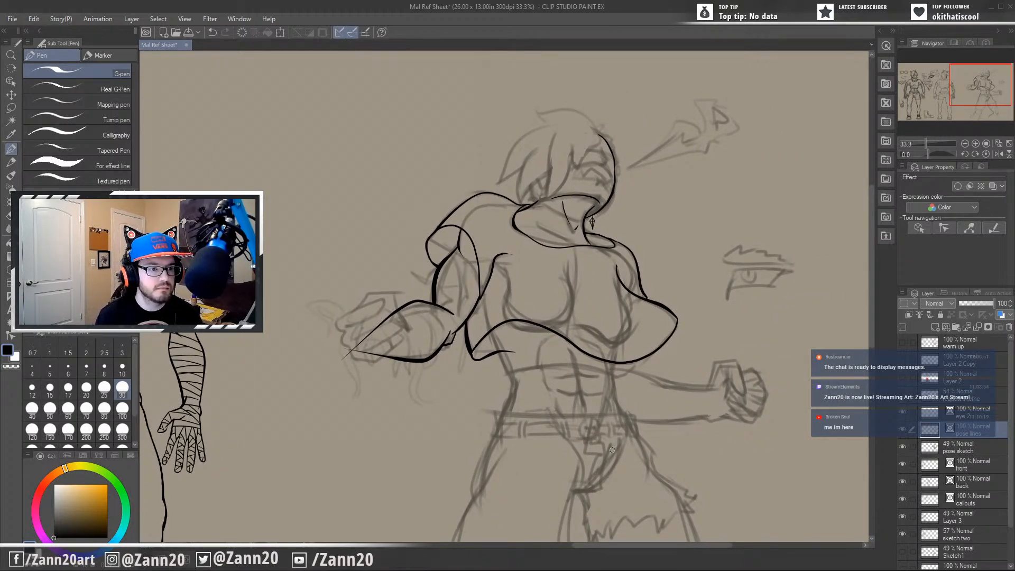
pyautogui.keyDown('alt'); pyautogui.click(612, 449); pyautogui.keyUp('alt')
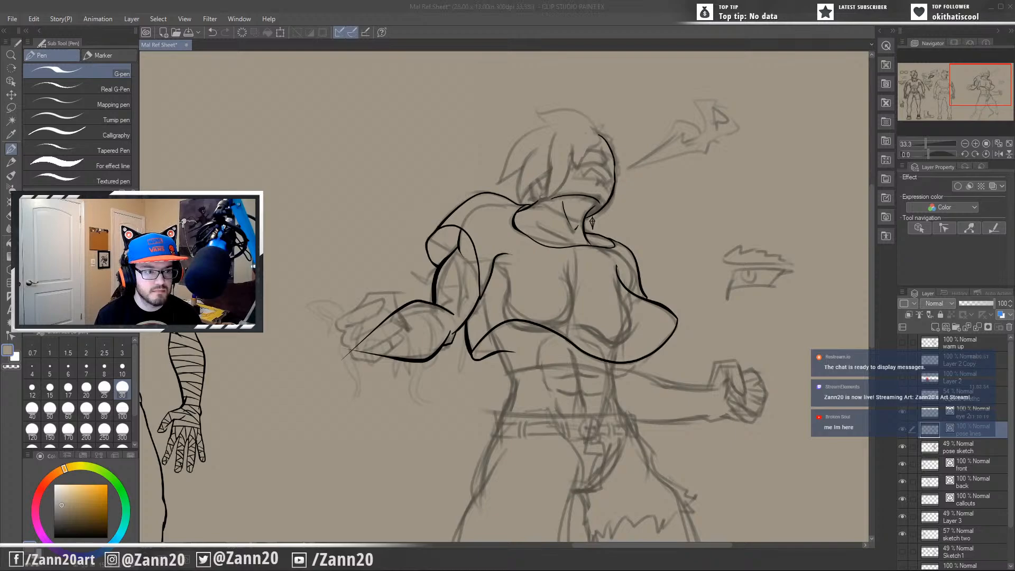
pyautogui.click(331, 10)
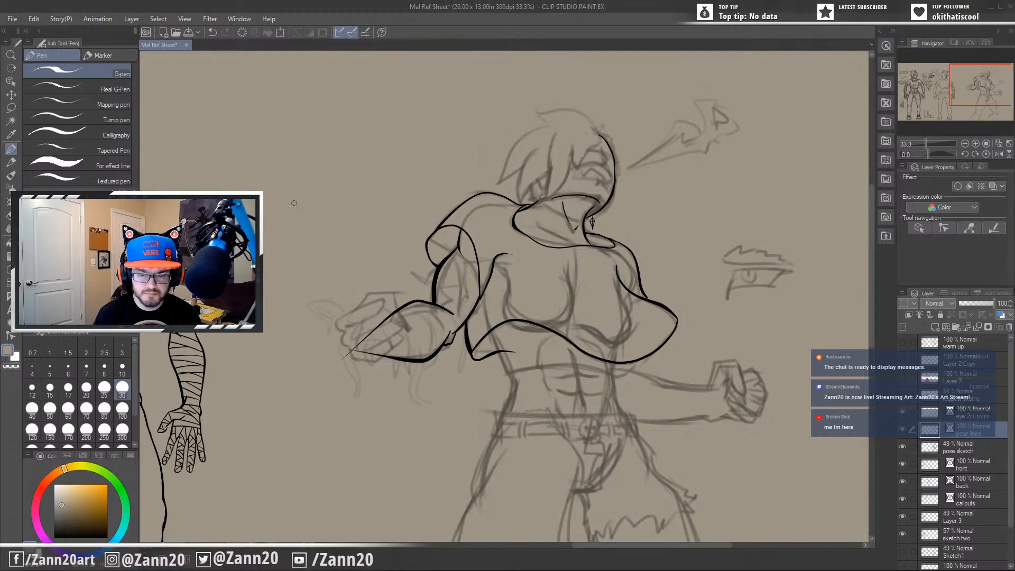
pyautogui.moveTo(393, 390)
pyautogui.mouseDown()
pyautogui.moveTo(528, 373)
pyautogui.moveTo(395, 394)
pyautogui.mouseUp()
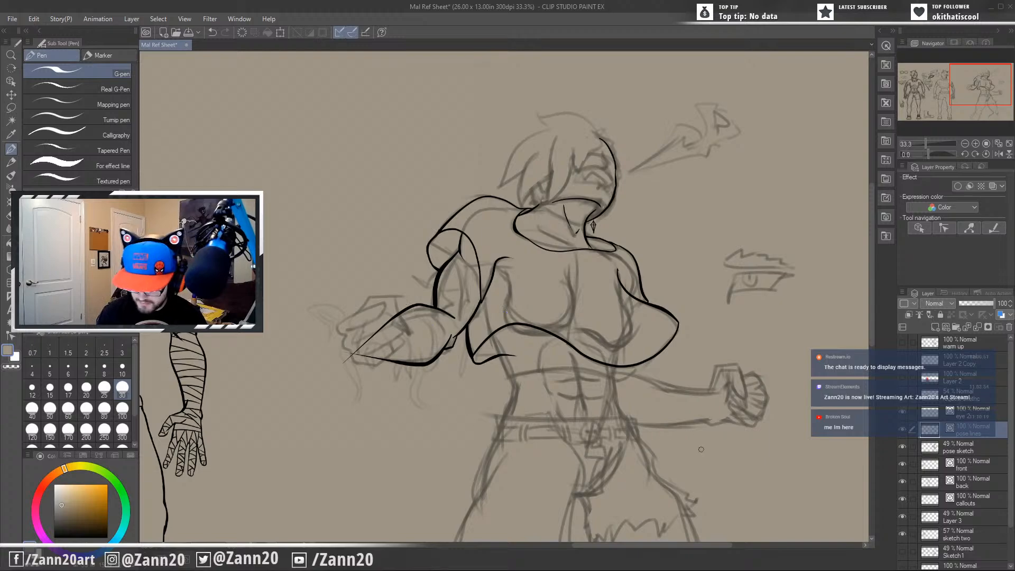
pyautogui.moveTo(611, 409)
pyautogui.mouseDown()
pyautogui.moveTo(650, 404)
pyautogui.moveTo(690, 423)
pyautogui.mouseUp()
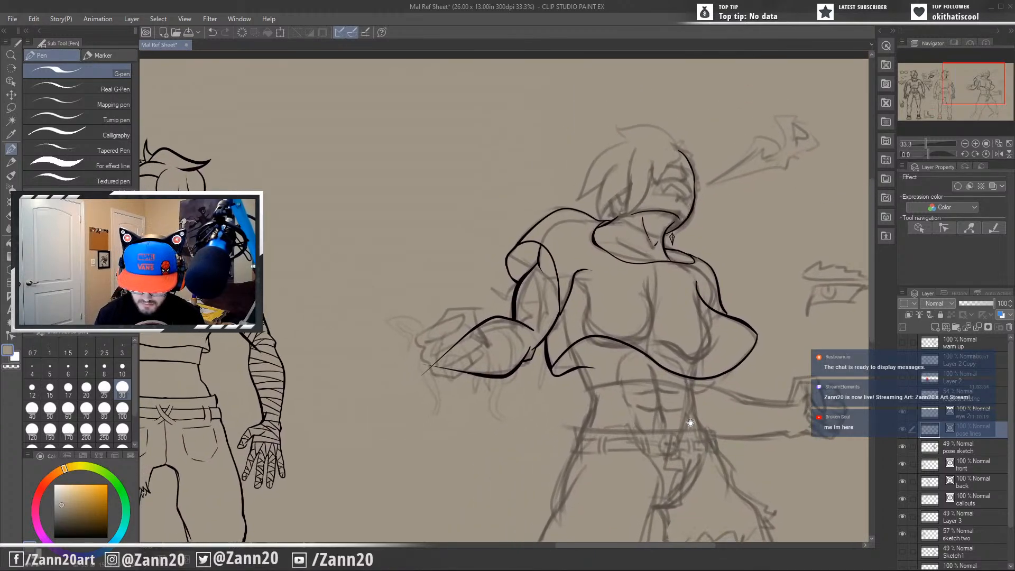
pyautogui.moveTo(647, 457); pyautogui.dragTo(617, 376)
pyautogui.moveTo(609, 439)
pyautogui.mouseDown()
pyautogui.moveTo(620, 441)
pyautogui.moveTo(634, 480)
pyautogui.mouseUp()
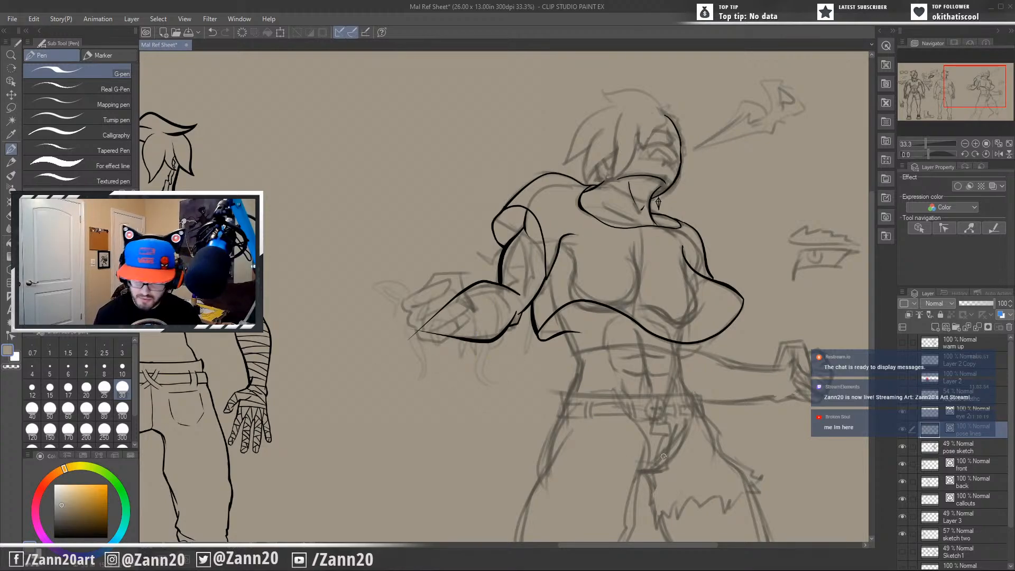
pyautogui.moveTo(740, 456)
pyautogui.mouseDown()
pyautogui.moveTo(627, 500)
pyautogui.moveTo(623, 431)
pyautogui.mouseUp()
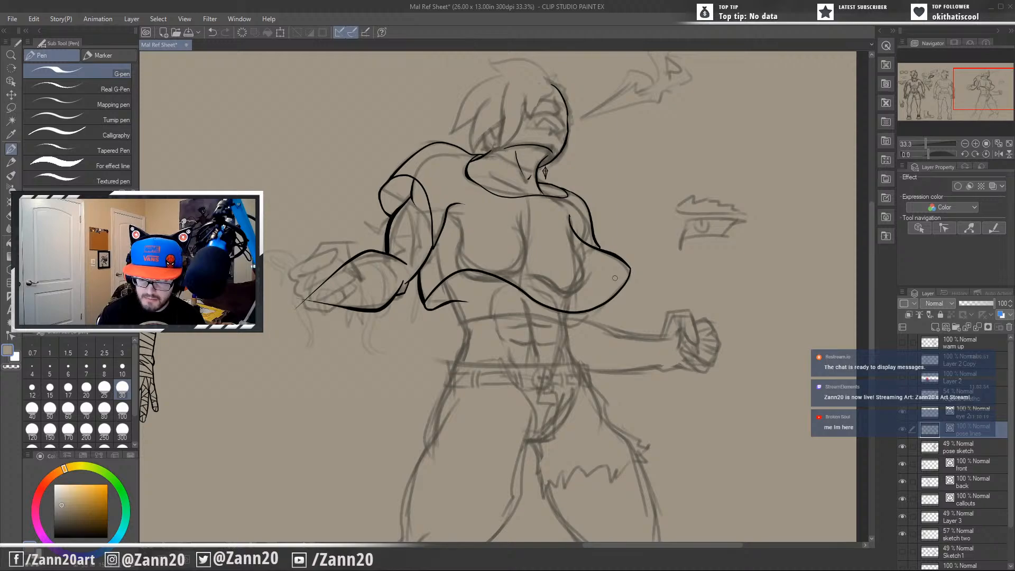
# Ink the underside of the shirt hem on the far side, curving from its outer corner in beneath the front edge.
pyautogui.moveTo(615, 278)
pyautogui.mouseDown()
pyautogui.moveTo(537, 336)
pyautogui.moveTo(445, 350)
pyautogui.mouseUp()
pyautogui.hotkey('ctrl', 'z')
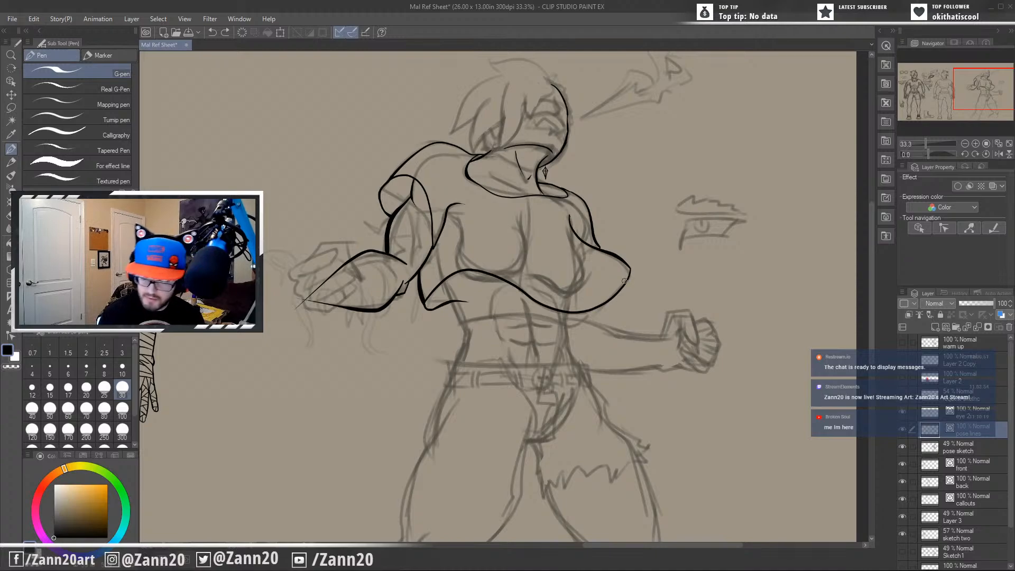
pyautogui.moveTo(628, 271)
pyautogui.mouseDown()
pyautogui.moveTo(487, 360)
pyautogui.moveTo(610, 279)
pyautogui.moveTo(629, 270)
pyautogui.mouseUp()
pyautogui.hotkey('ctrl', 'z')
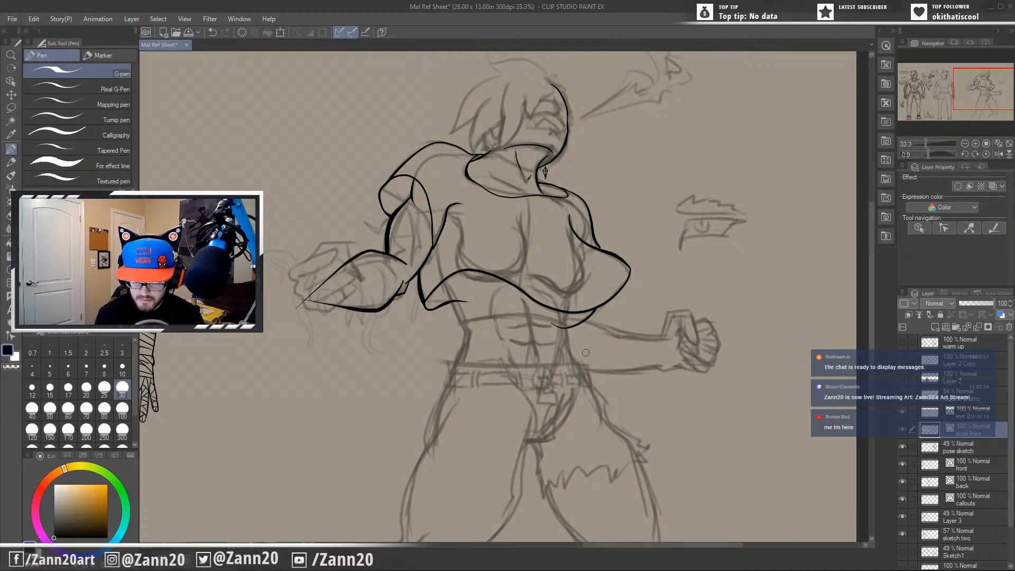
pyautogui.moveTo(592, 410)
pyautogui.mouseDown()
pyautogui.moveTo(659, 367)
pyautogui.moveTo(612, 385)
pyautogui.moveTo(602, 406)
pyautogui.mouseUp()
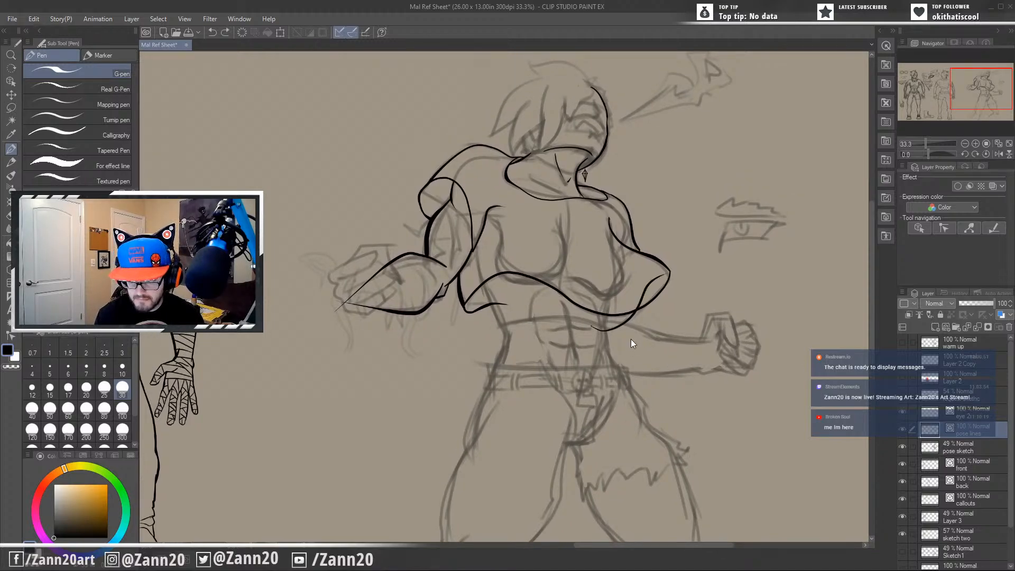
pyautogui.hotkey('ctrl', 'z')
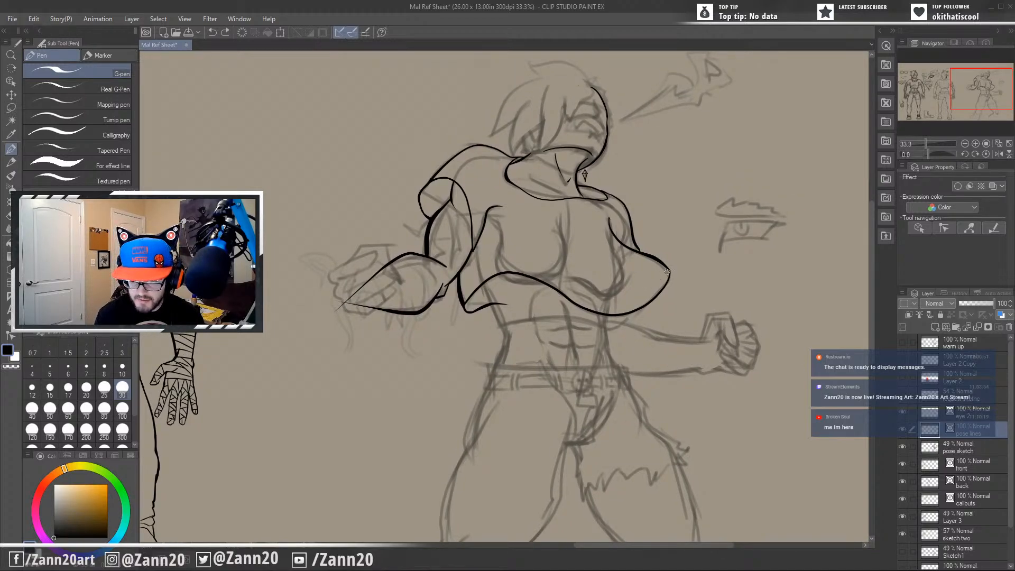
pyautogui.moveTo(667, 272); pyautogui.dragTo(563, 336)
pyautogui.hotkey('ctrl', 'z')
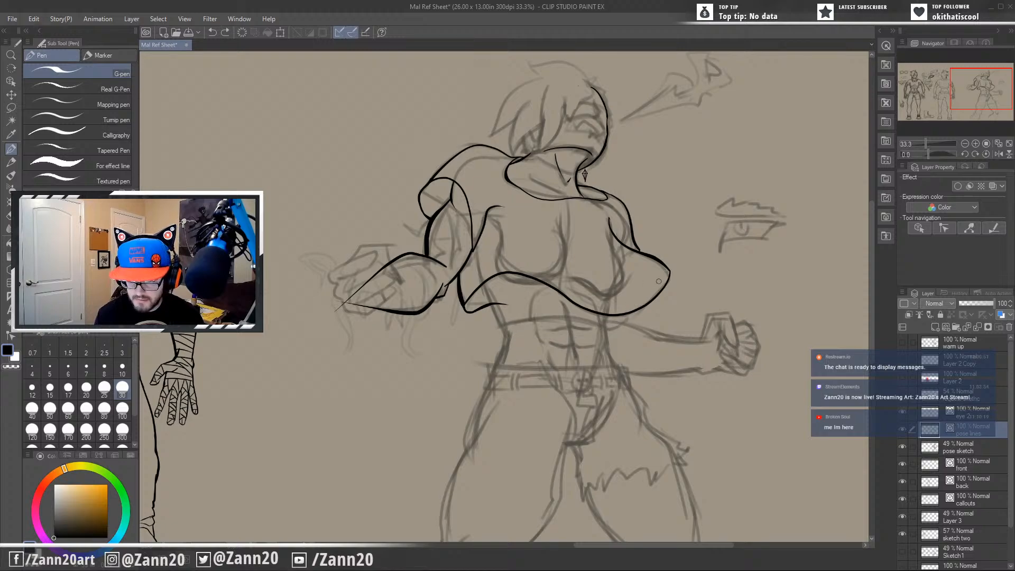
pyautogui.moveTo(669, 272)
pyautogui.mouseDown()
pyautogui.moveTo(544, 342)
pyautogui.moveTo(622, 320)
pyautogui.moveTo(650, 274)
pyautogui.moveTo(670, 267)
pyautogui.mouseUp()
pyautogui.hotkey('ctrl', 'z')
pyautogui.hotkey('ctrl', 'z')
pyautogui.moveTo(579, 332)
pyautogui.mouseDown()
pyautogui.moveTo(621, 325)
pyautogui.moveTo(667, 268)
pyautogui.mouseUp()
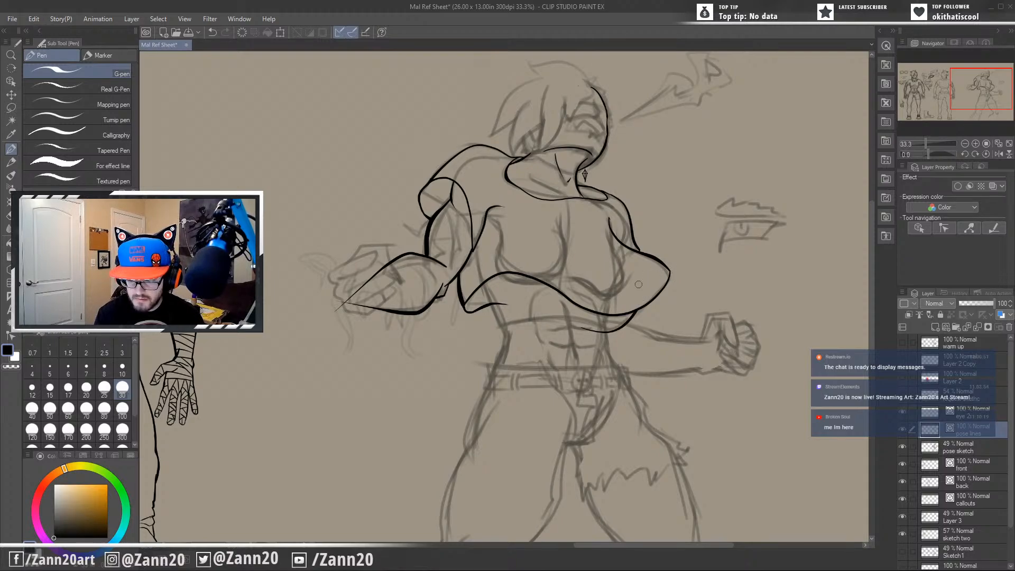
# Ink the near side of the torso from beneath the hem, pinching in at the waist and flaring down over the hip.
pyautogui.moveTo(579, 407); pyautogui.dragTo(551, 339)
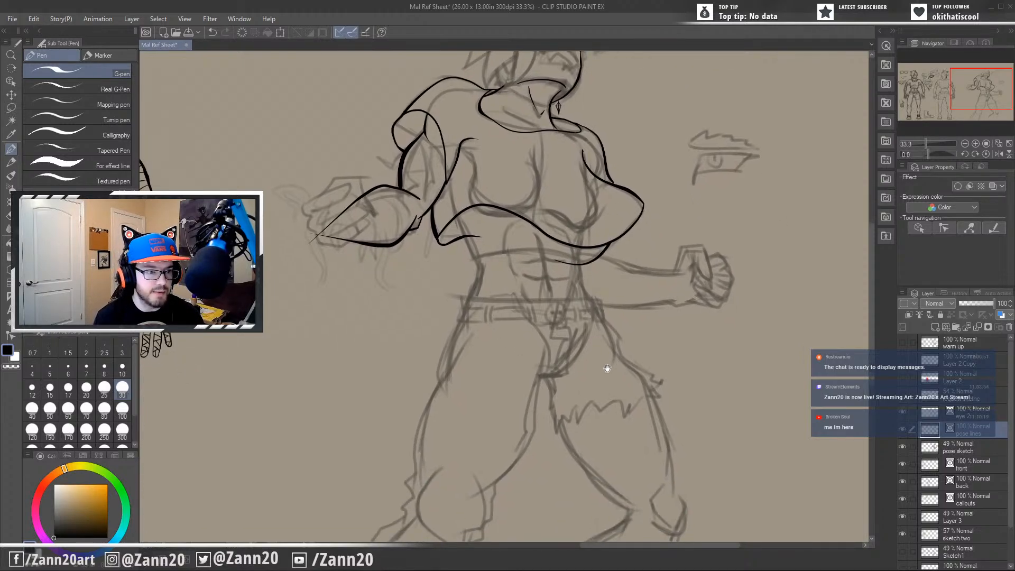
pyautogui.moveTo(614, 316); pyautogui.dragTo(628, 438)
pyautogui.moveTo(626, 371); pyautogui.dragTo(669, 331)
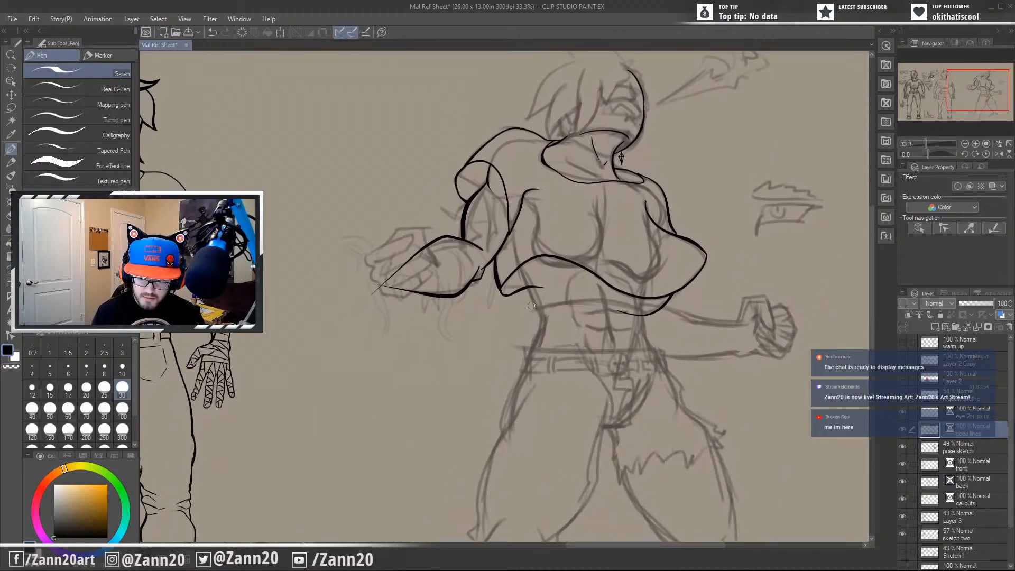
pyautogui.hotkey('ctrl', 'z')
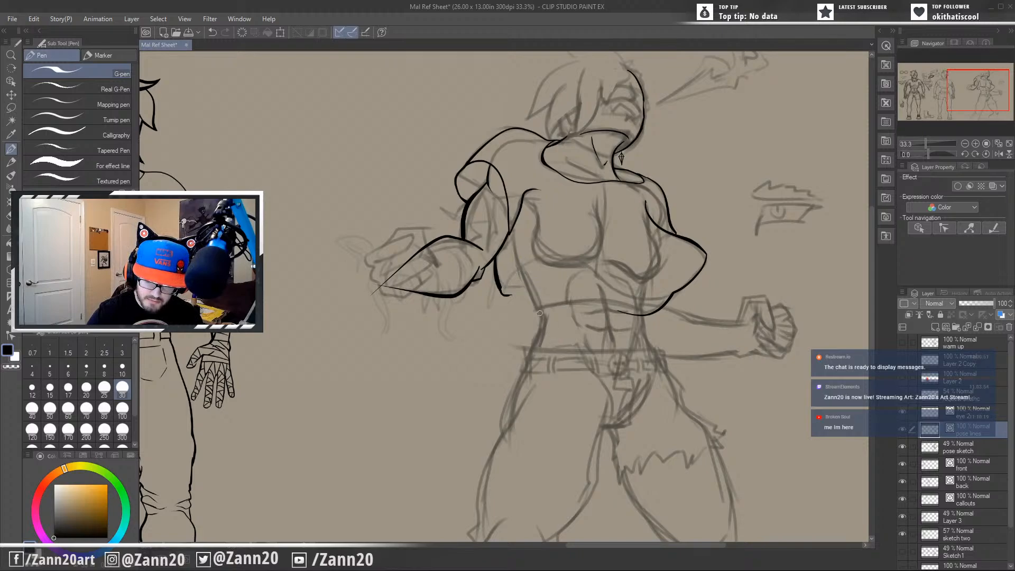
pyautogui.hotkey('ctrl', 'y')
pyautogui.moveTo(521, 261)
pyautogui.mouseDown()
pyautogui.moveTo(540, 312)
pyautogui.moveTo(567, 343)
pyautogui.moveTo(542, 320)
pyautogui.moveTo(512, 386)
pyautogui.mouseUp()
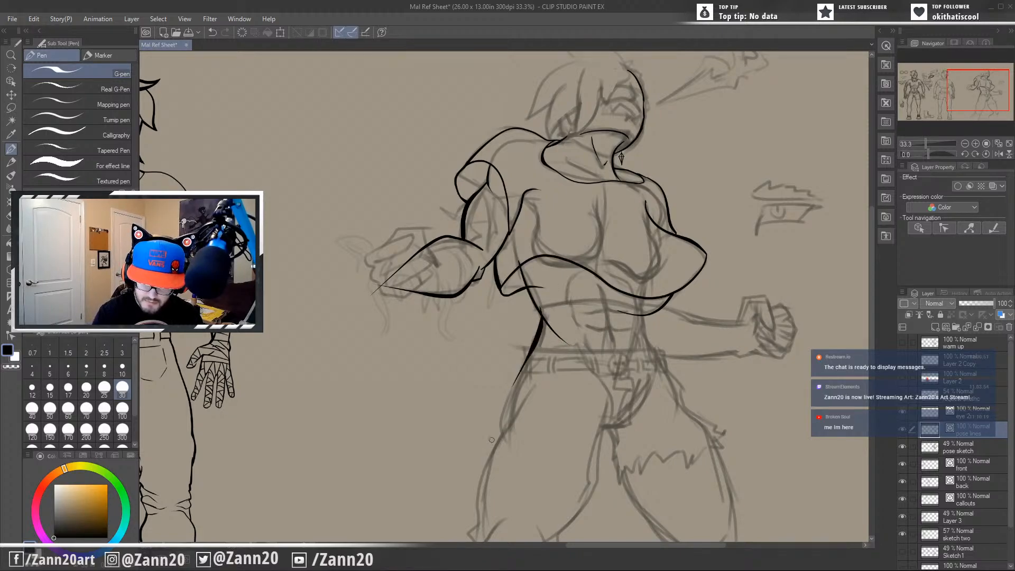
pyautogui.hotkey('ctrl', 'z')
pyautogui.moveTo(541, 299); pyautogui.dragTo(510, 403)
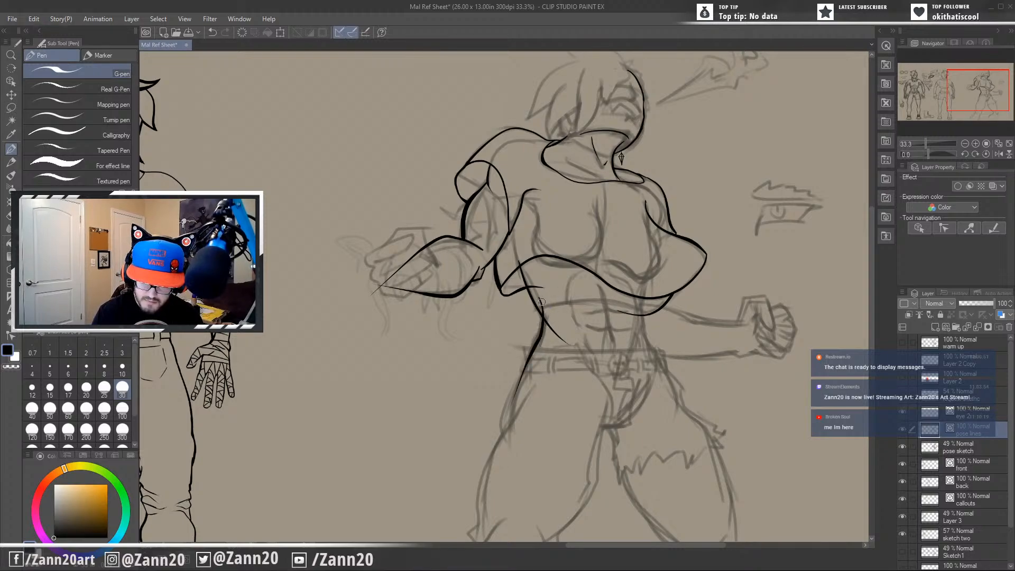
pyautogui.hotkey('ctrl', 'z')
# Ink the far side of the waist down to the hip and extend the back hem line across the abdomen to the near side.
pyautogui.moveTo(633, 366); pyautogui.dragTo(587, 376)
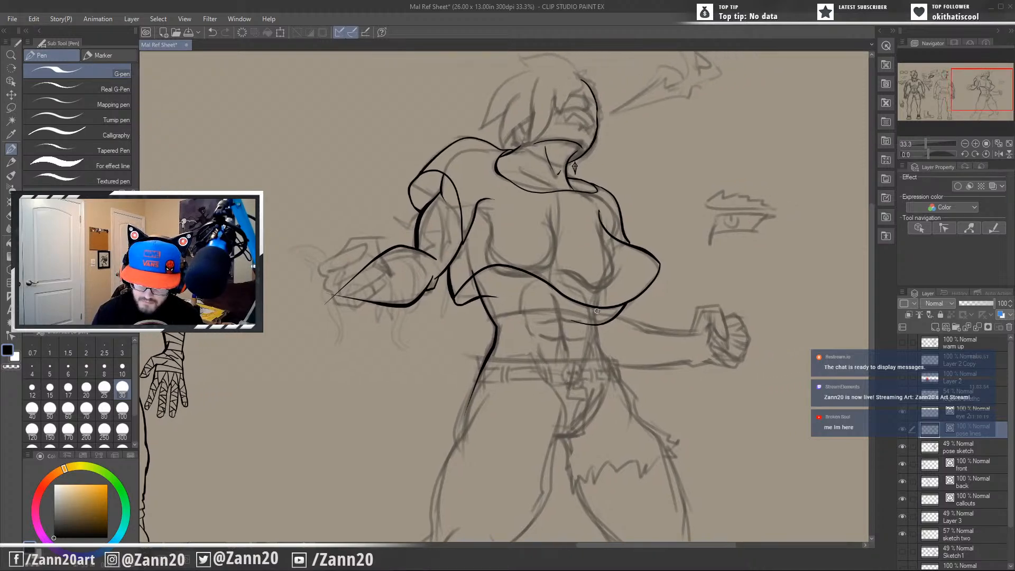
pyautogui.moveTo(596, 308)
pyautogui.mouseDown()
pyautogui.moveTo(598, 347)
pyautogui.moveTo(616, 382)
pyautogui.mouseUp()
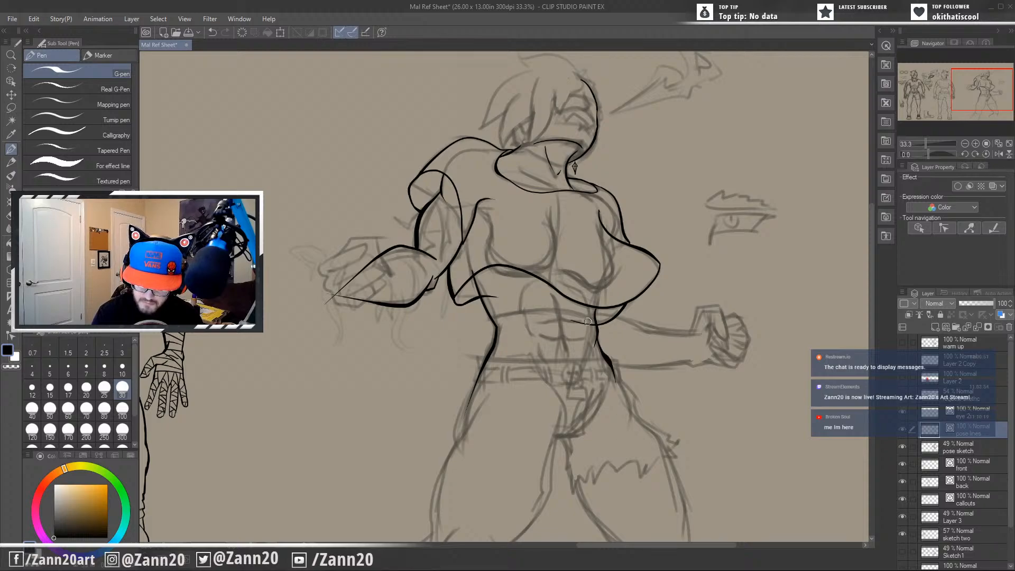
pyautogui.moveTo(587, 325)
pyautogui.mouseDown()
pyautogui.moveTo(632, 307)
pyautogui.moveTo(679, 328)
pyautogui.moveTo(664, 300)
pyautogui.moveTo(572, 322)
pyautogui.mouseUp()
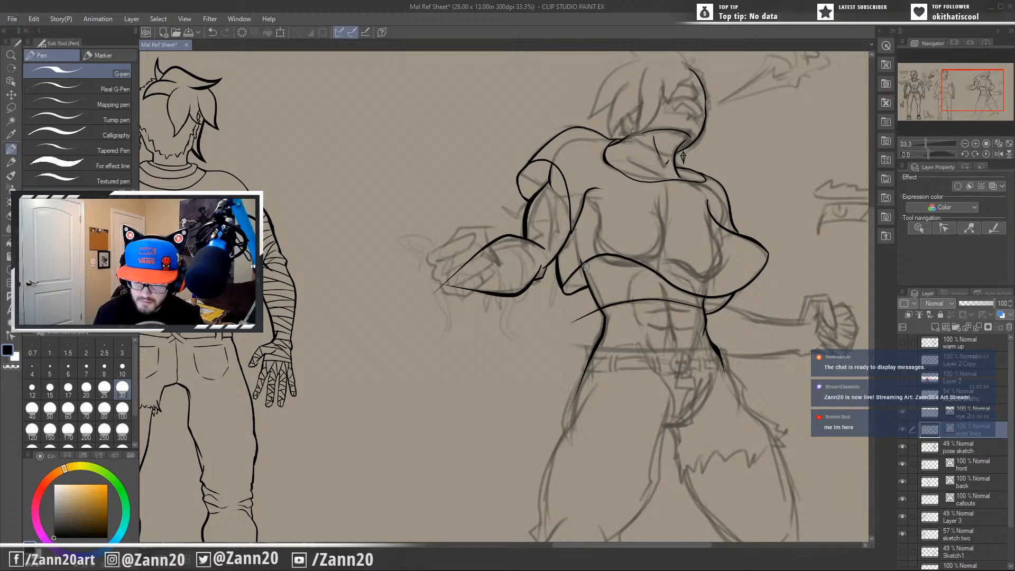
pyautogui.moveTo(639, 393)
pyautogui.mouseDown()
pyautogui.moveTo(570, 426)
pyautogui.moveTo(547, 389)
pyautogui.mouseUp()
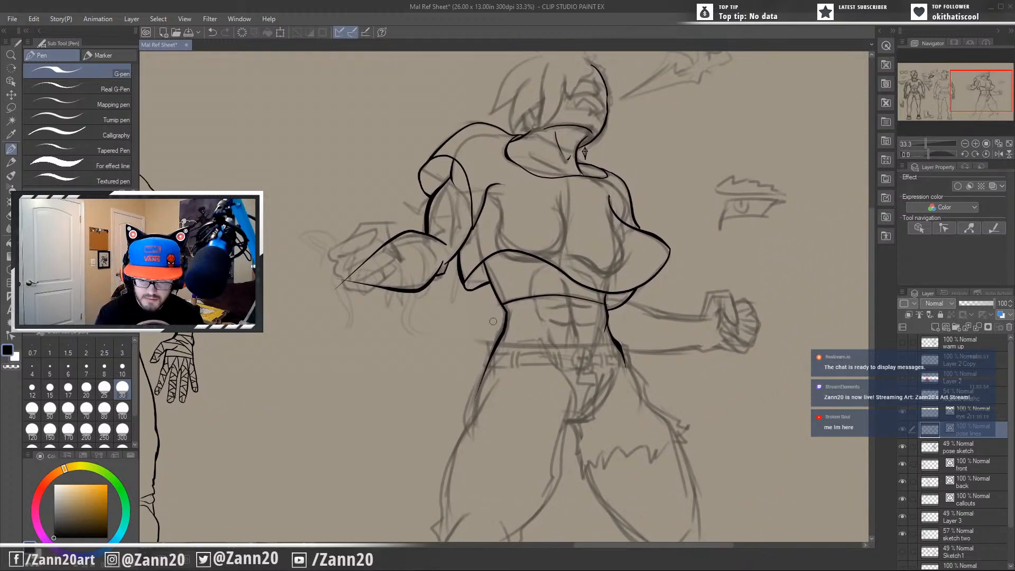
pyautogui.moveTo(548, 349); pyautogui.dragTo(515, 350)
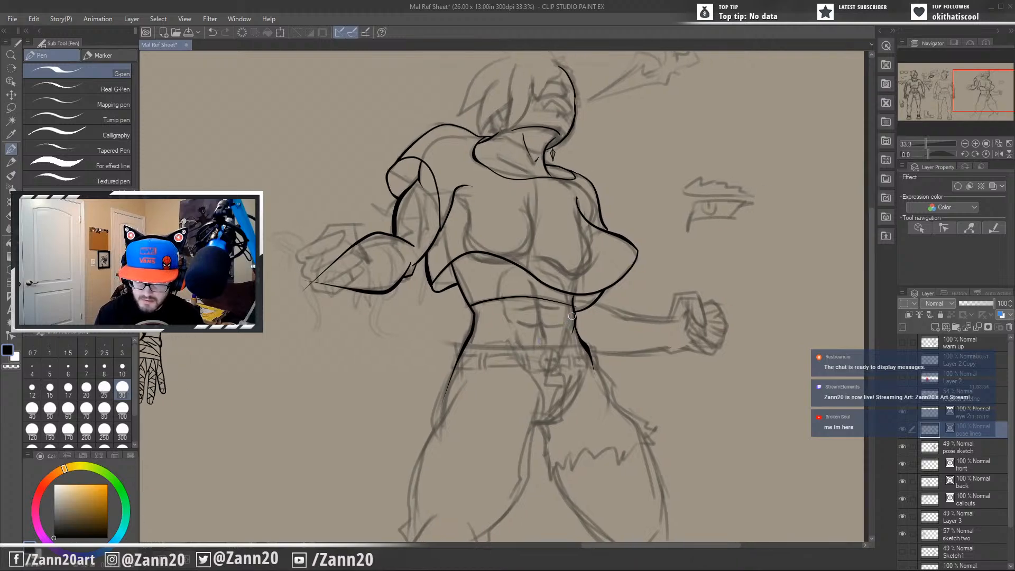
# Ink a short tapered accent stroke just beneath the front hem, under the near side of the chest.
pyautogui.moveTo(575, 309); pyautogui.dragTo(582, 366)
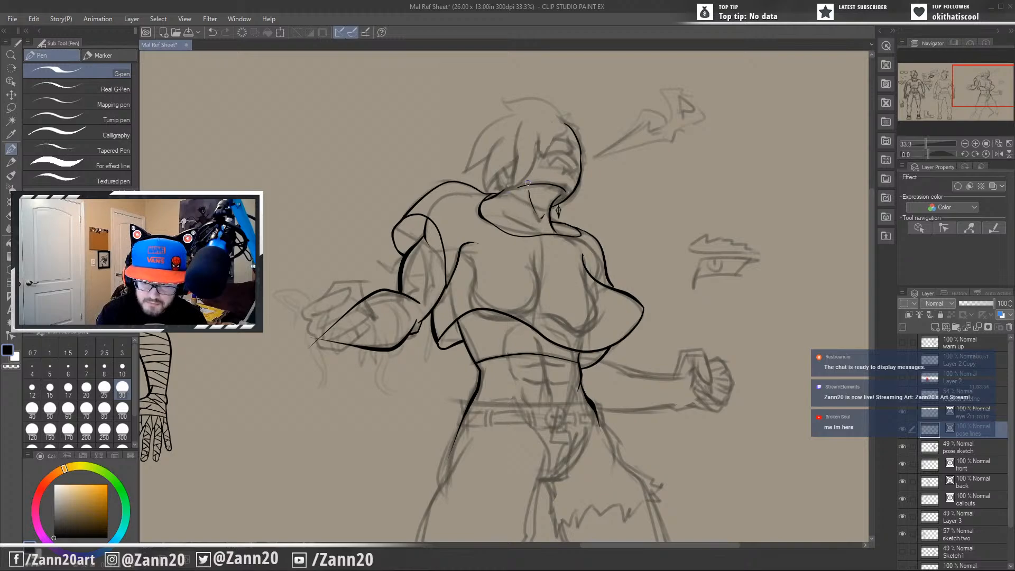
pyautogui.moveTo(488, 251); pyautogui.dragTo(499, 406)
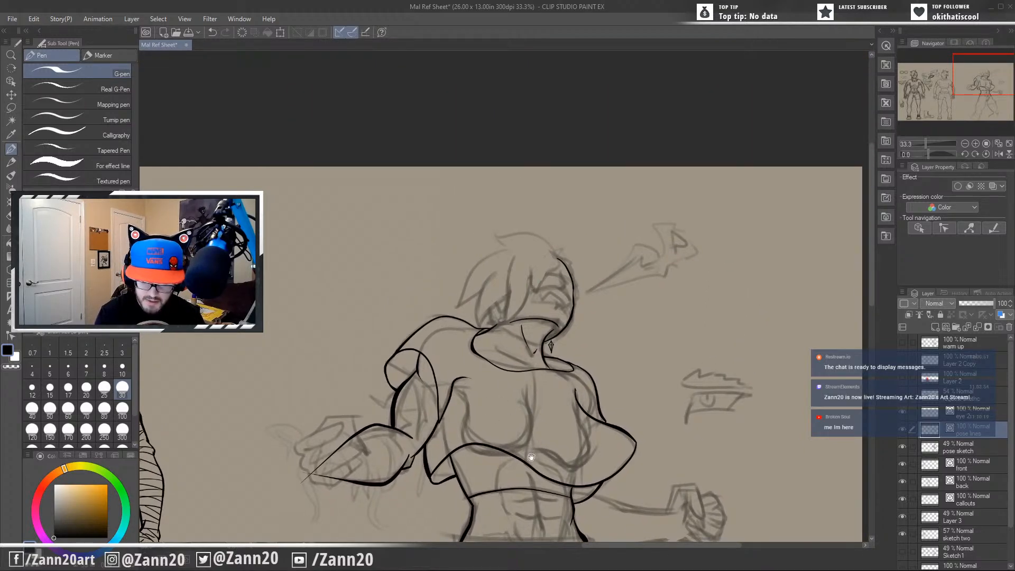
pyautogui.moveTo(570, 451); pyautogui.dragTo(588, 309)
pyautogui.moveTo(594, 445); pyautogui.dragTo(600, 363)
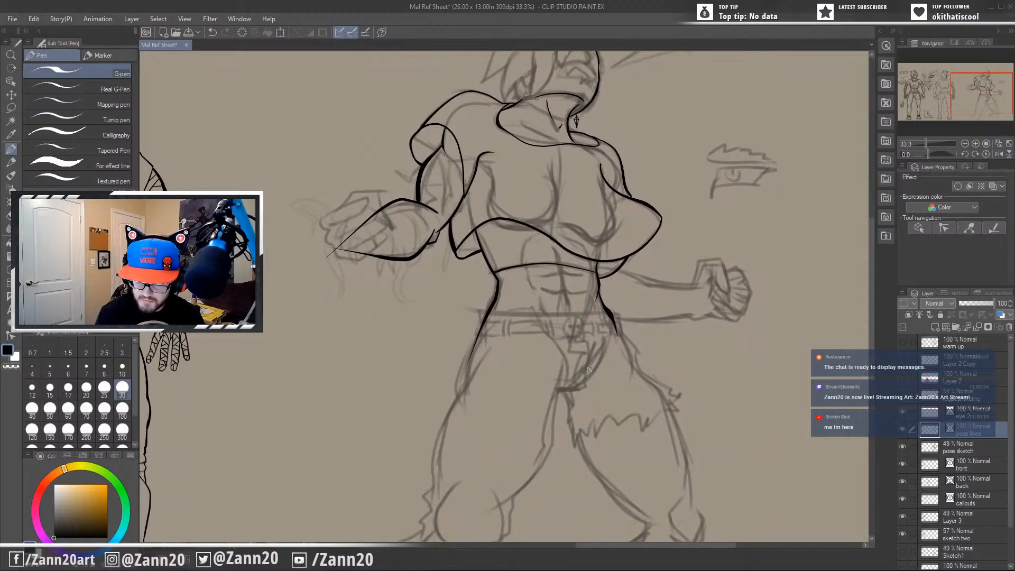
pyautogui.moveTo(494, 223); pyautogui.dragTo(537, 230)
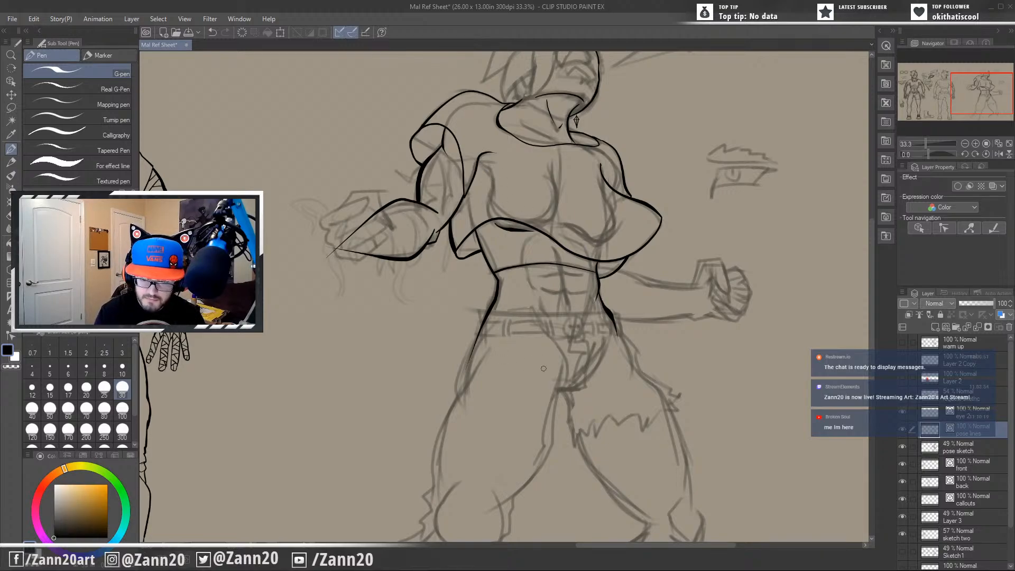
# Ink the abdominal muscles with a curved line below the hem, a vertical center line and short horizontal creases.
pyautogui.moveTo(564, 320); pyautogui.dragTo(577, 388)
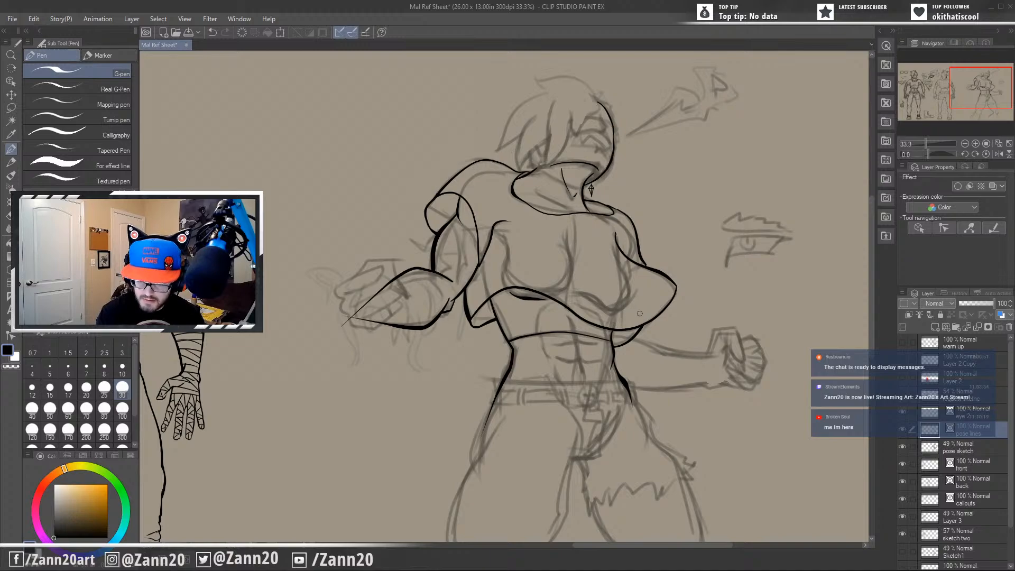
pyautogui.moveTo(594, 391); pyautogui.dragTo(620, 366)
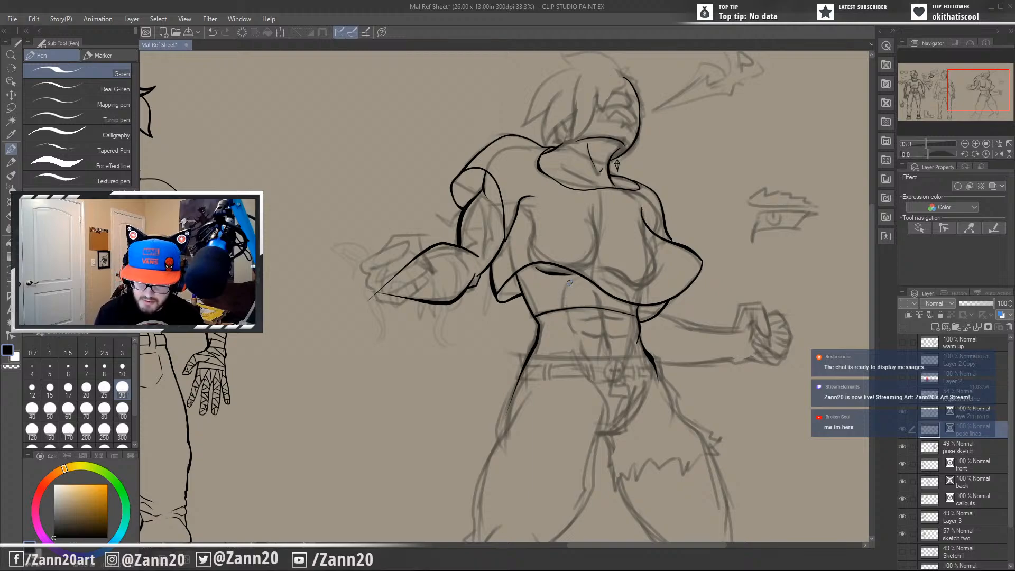
pyautogui.moveTo(570, 283)
pyautogui.mouseDown()
pyautogui.moveTo(566, 304)
pyautogui.moveTo(599, 301)
pyautogui.moveTo(624, 317)
pyautogui.mouseUp()
pyautogui.hotkey('ctrl', 'z')
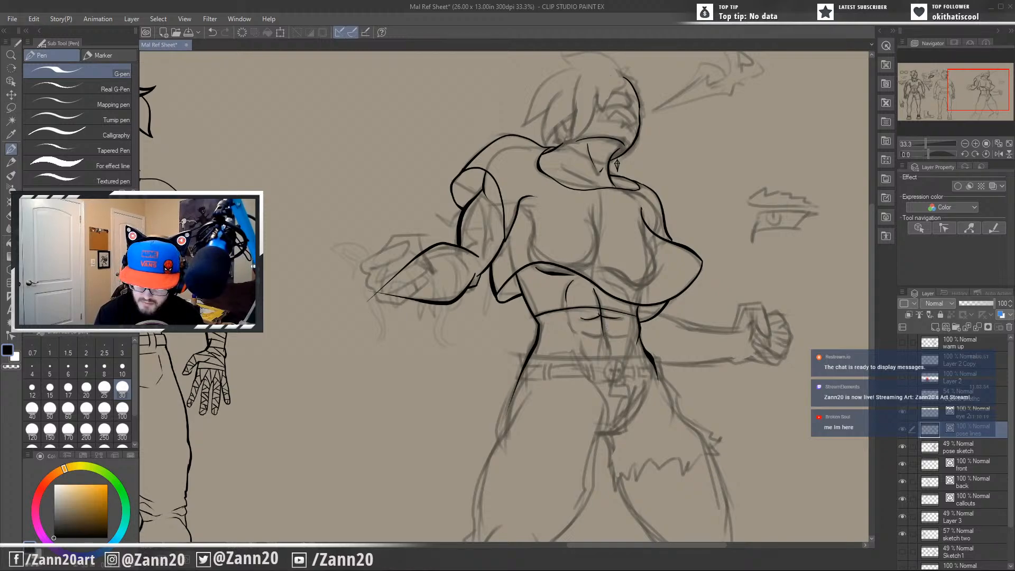
pyautogui.hotkey('ctrl', 'z')
pyautogui.moveTo(594, 290)
pyautogui.mouseDown()
pyautogui.moveTo(608, 339)
pyautogui.moveTo(602, 318)
pyautogui.moveTo(588, 317)
pyautogui.moveTo(612, 319)
pyautogui.moveTo(607, 345)
pyautogui.moveTo(623, 335)
pyautogui.mouseUp()
pyautogui.hotkey('ctrl', 'z')
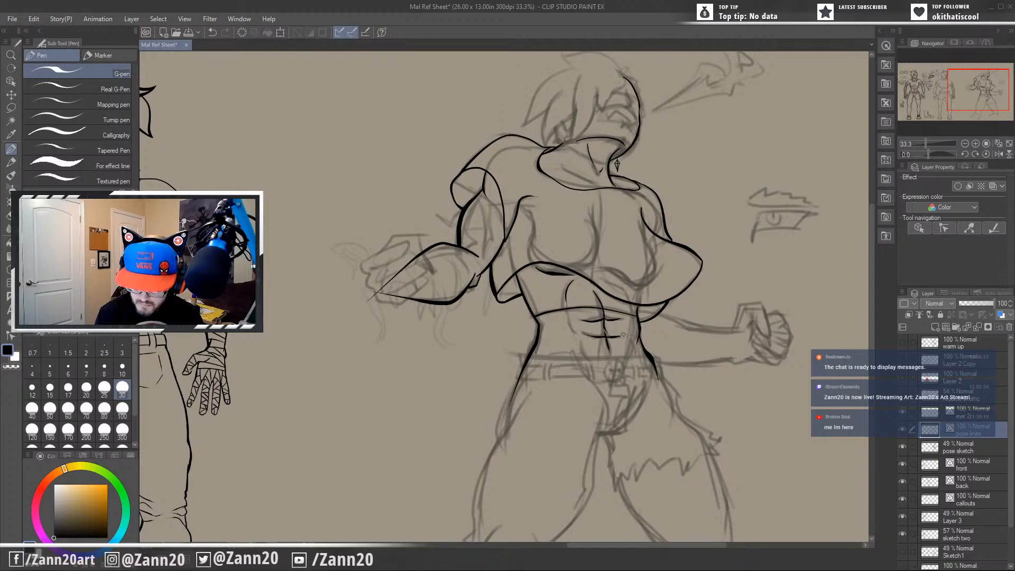
# Ink short curved contours along the outer edges of the abdominals, running down toward the waistband.
pyautogui.moveTo(632, 371)
pyautogui.mouseDown()
pyautogui.moveTo(645, 401)
pyautogui.moveTo(620, 375)
pyautogui.mouseUp()
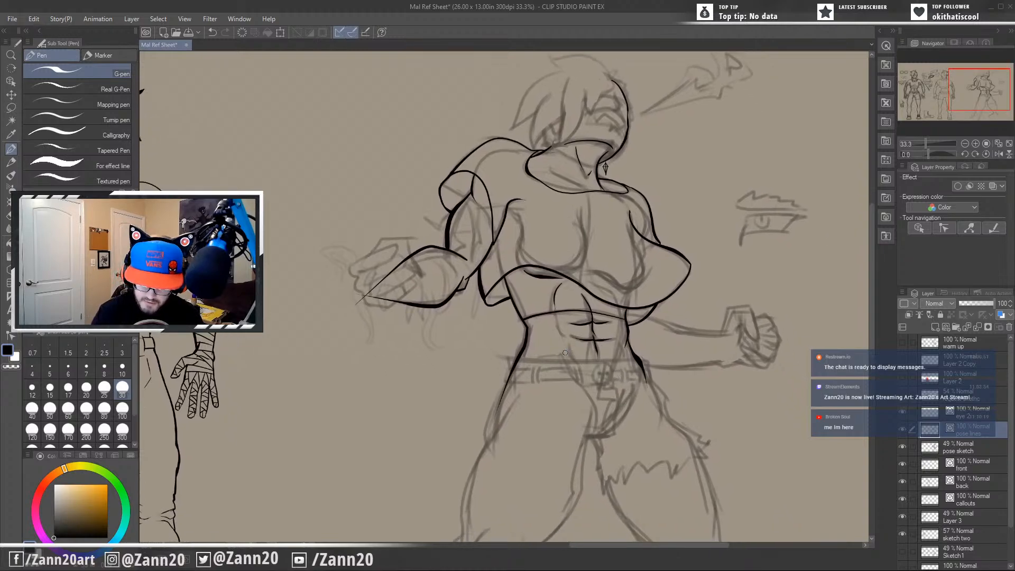
pyautogui.moveTo(567, 340); pyautogui.dragTo(578, 369)
pyautogui.hotkey('ctrl', 'z')
pyautogui.moveTo(558, 321); pyautogui.dragTo(564, 336)
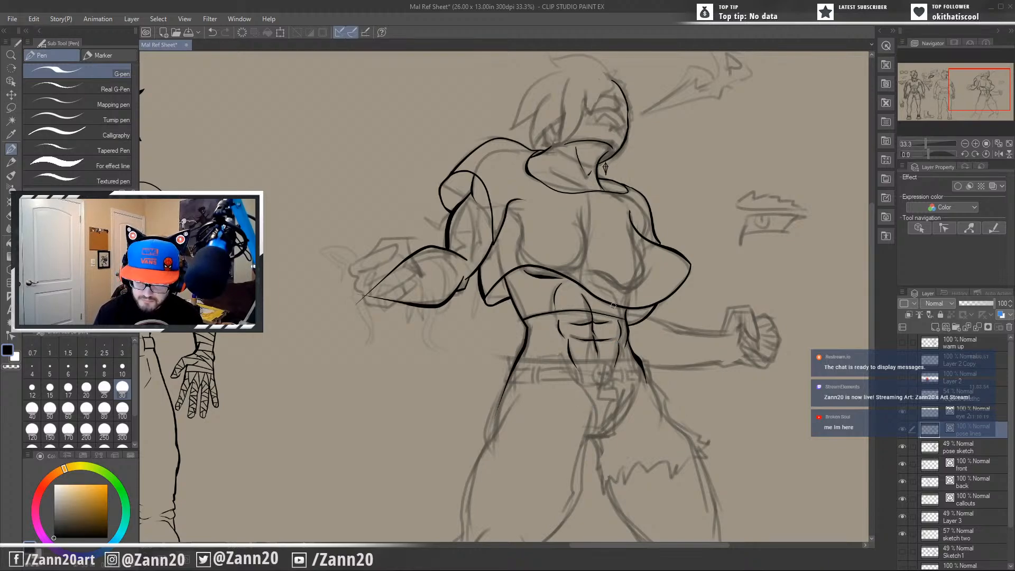
pyautogui.moveTo(607, 421)
pyautogui.mouseDown()
pyautogui.moveTo(639, 403)
pyautogui.moveTo(569, 426)
pyautogui.moveTo(608, 396)
pyautogui.moveTo(677, 378)
pyautogui.mouseUp()
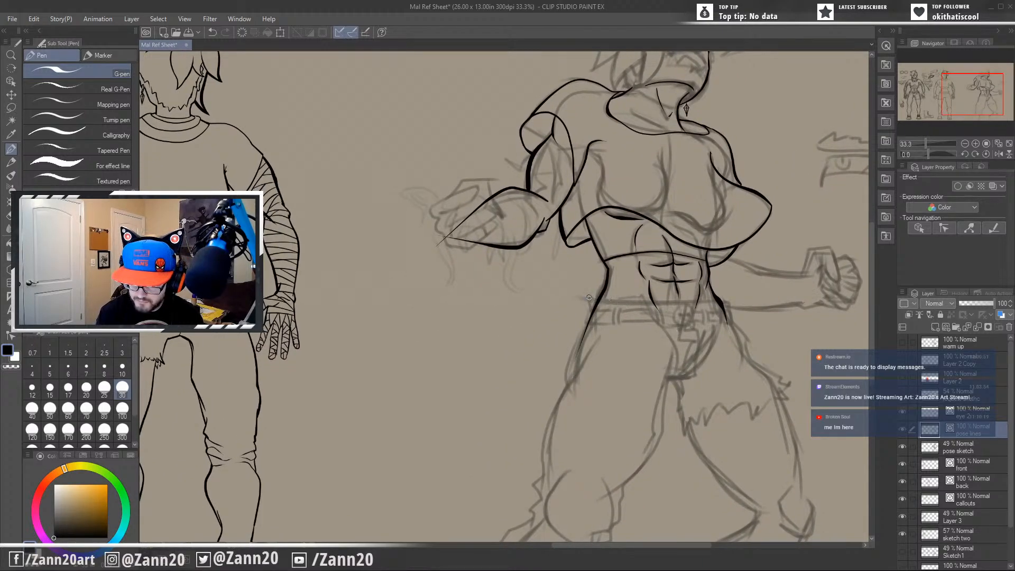
# Ink the top edge of the trousers' waistband across the hips and its short vertical edge at the near hip.
pyautogui.moveTo(589, 298)
pyautogui.mouseDown()
pyautogui.moveTo(732, 293)
pyautogui.moveTo(727, 314)
pyautogui.mouseUp()
pyautogui.moveTo(587, 296); pyautogui.dragTo(590, 310)
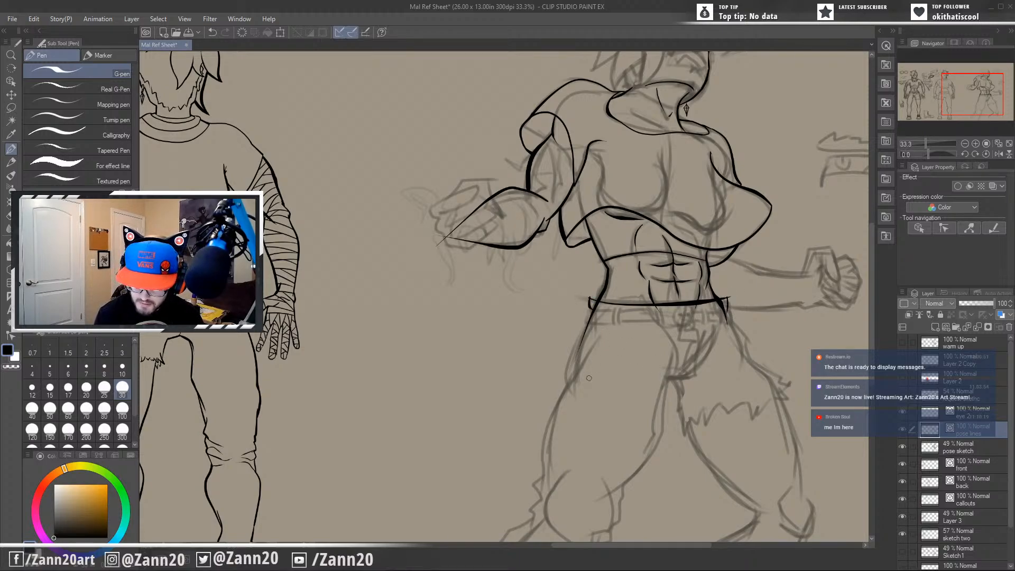
pyautogui.moveTo(638, 427)
pyautogui.mouseDown()
pyautogui.moveTo(656, 399)
pyautogui.moveTo(677, 404)
pyautogui.moveTo(601, 389)
pyautogui.mouseUp()
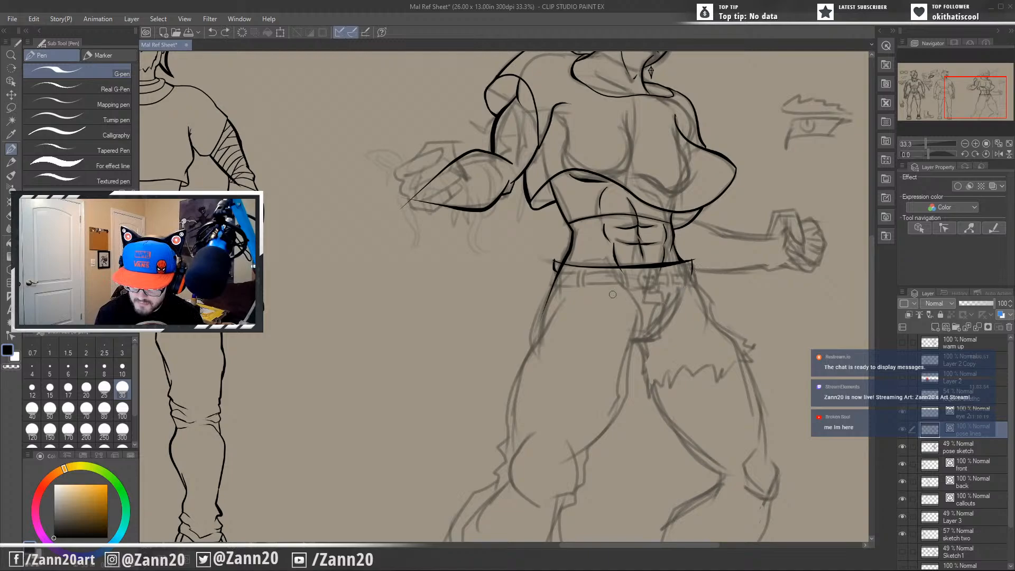
pyautogui.moveTo(641, 382)
pyautogui.mouseDown()
pyautogui.moveTo(649, 447)
pyautogui.moveTo(616, 457)
pyautogui.moveTo(584, 446)
pyautogui.mouseUp()
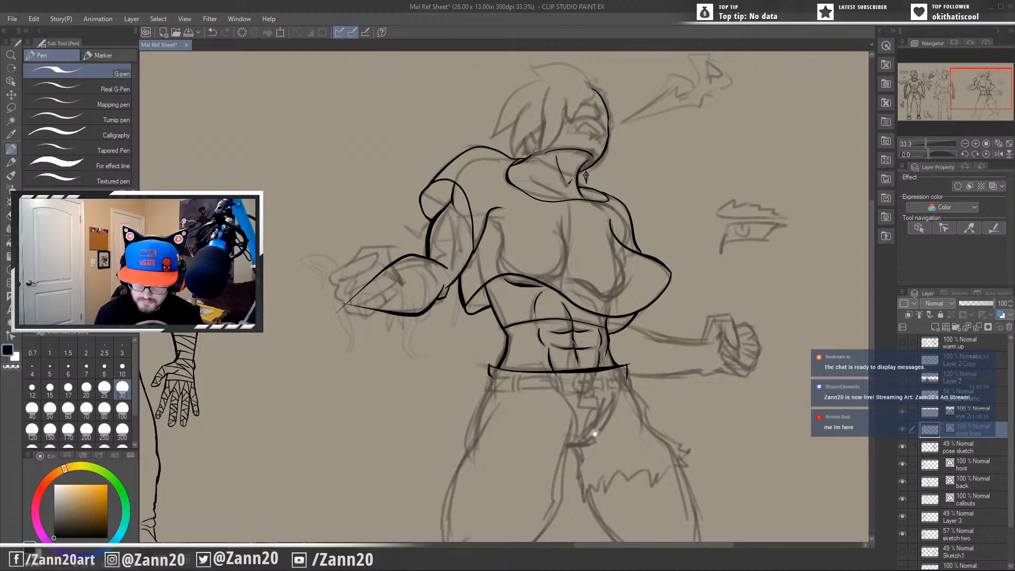
pyautogui.moveTo(595, 396); pyautogui.dragTo(603, 468)
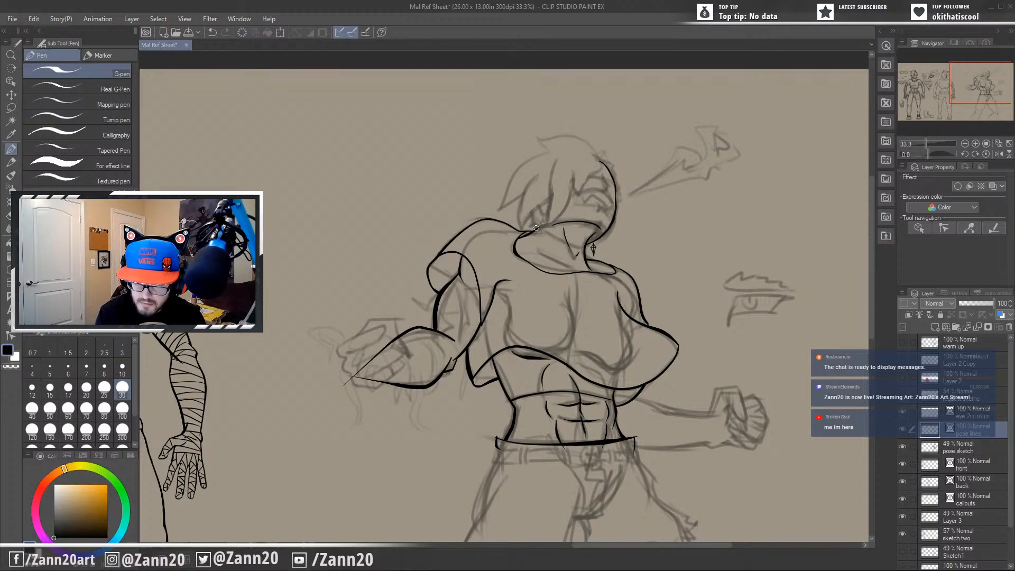
pyautogui.moveTo(536, 228)
pyautogui.mouseDown()
pyautogui.moveTo(597, 235)
pyautogui.moveTo(572, 286)
pyautogui.mouseUp()
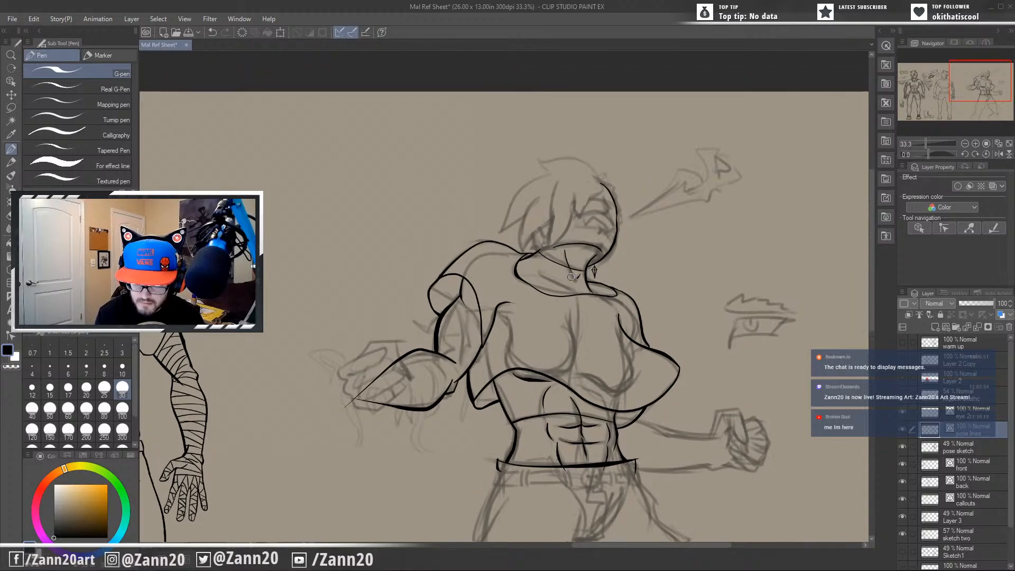
pyautogui.hotkey('ctrl', 'z')
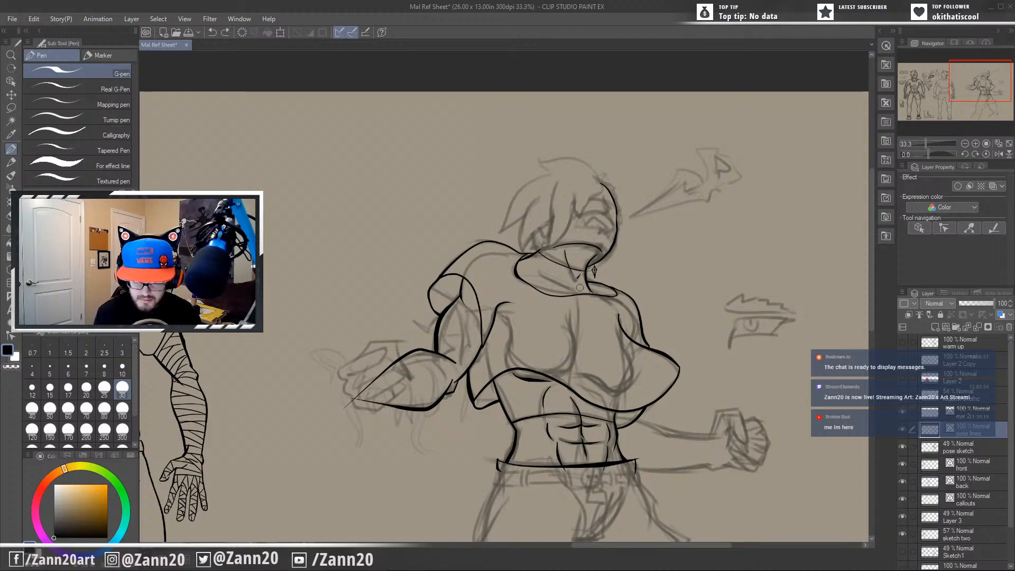
pyautogui.click(606, 87)
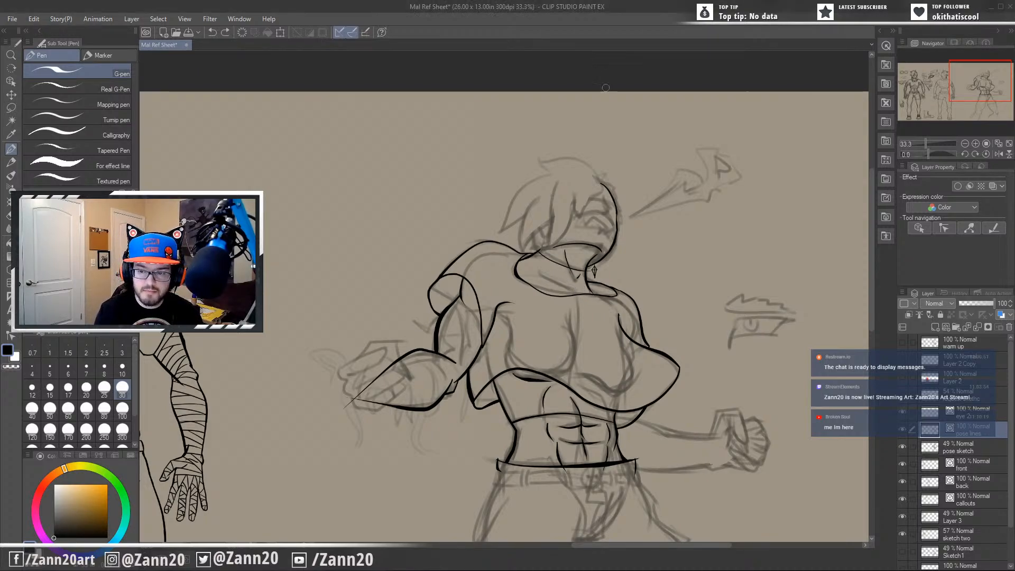
pyautogui.hotkey('ctrl', 'z')
# Ink a curved line across the neck, from the back edge of the collar to the front of the throat.
pyautogui.scroll(2, 585, 249)
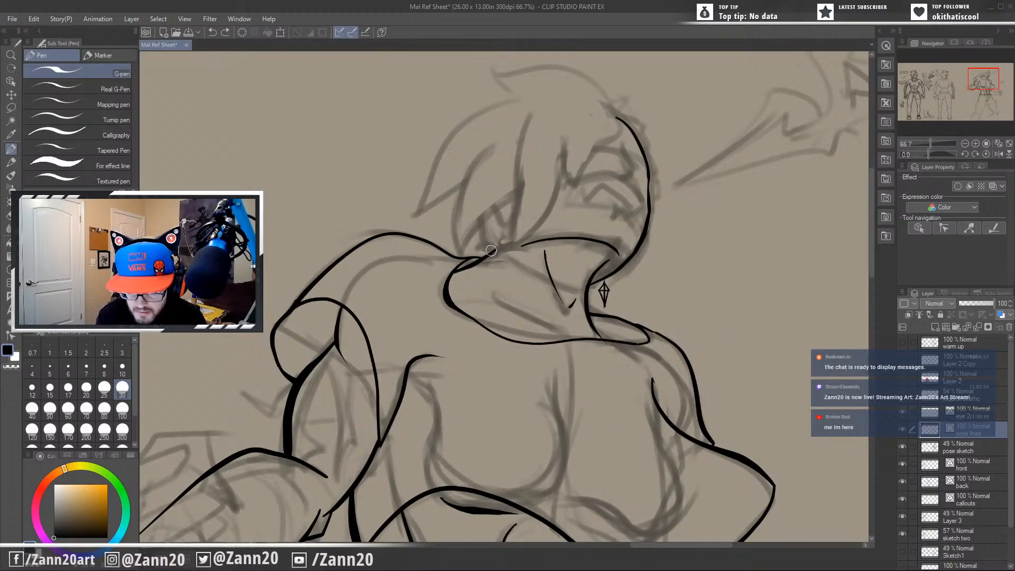
pyautogui.moveTo(492, 249)
pyautogui.mouseDown()
pyautogui.moveTo(530, 275)
pyautogui.moveTo(585, 289)
pyautogui.mouseUp()
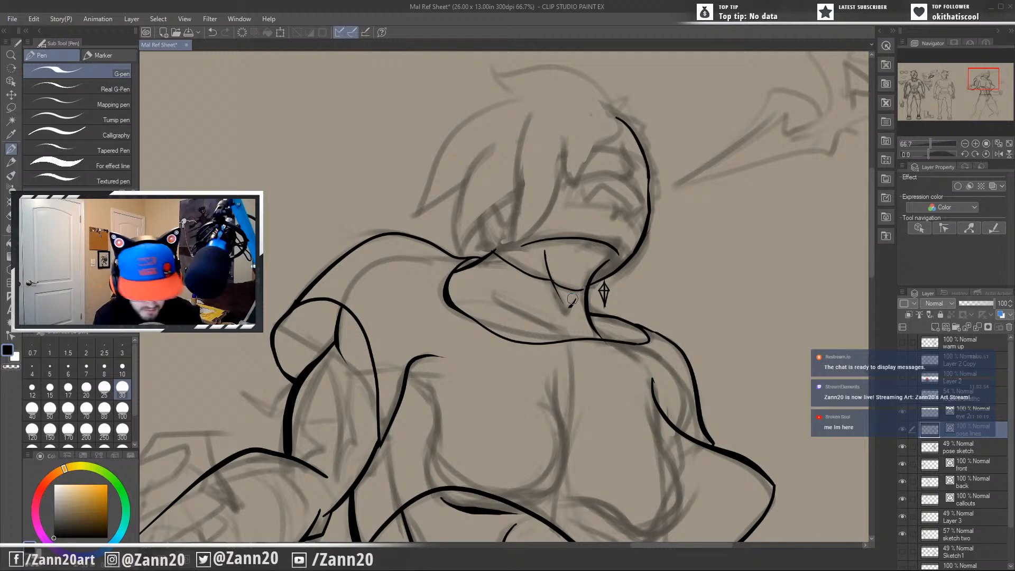
pyautogui.hotkey('ctrl', 'z')
pyautogui.moveTo(552, 280); pyautogui.dragTo(587, 292)
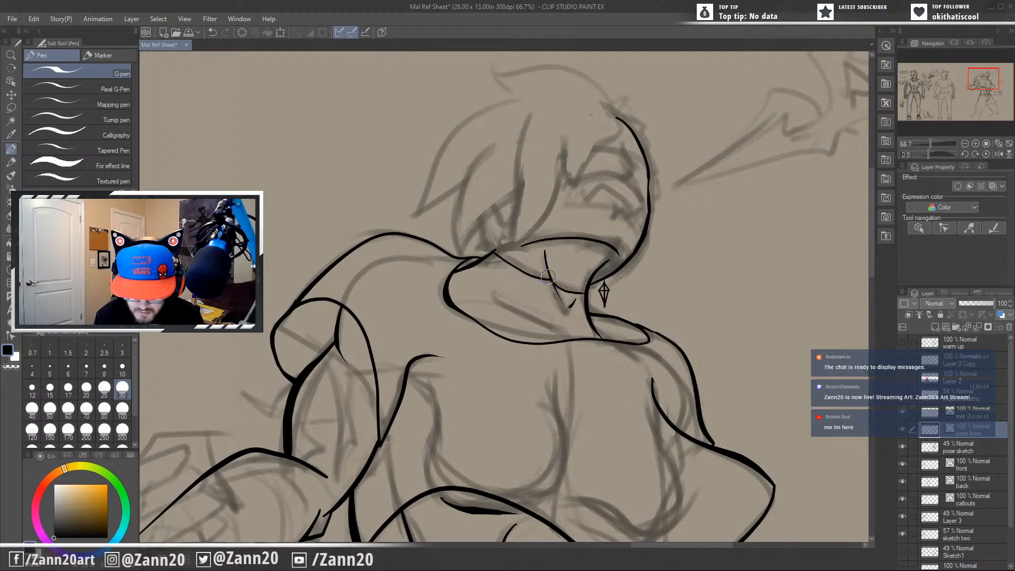
pyautogui.hotkey('ctrl', 'z')
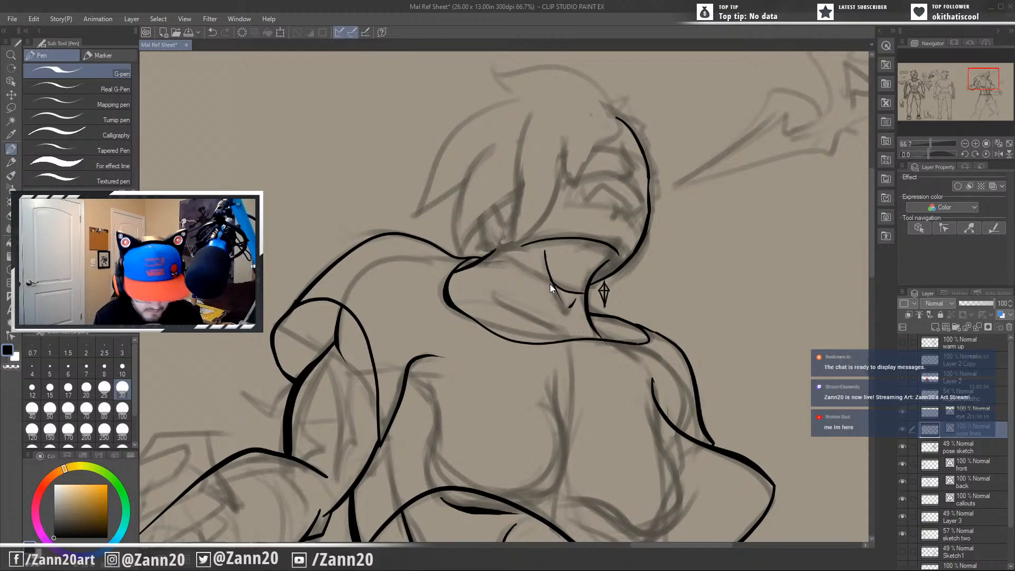
pyautogui.moveTo(493, 252); pyautogui.dragTo(548, 277)
# Touch up the waistband's upper corner at the near hip with a short stroke.
pyautogui.moveTo(554, 345); pyautogui.dragTo(537, 331)
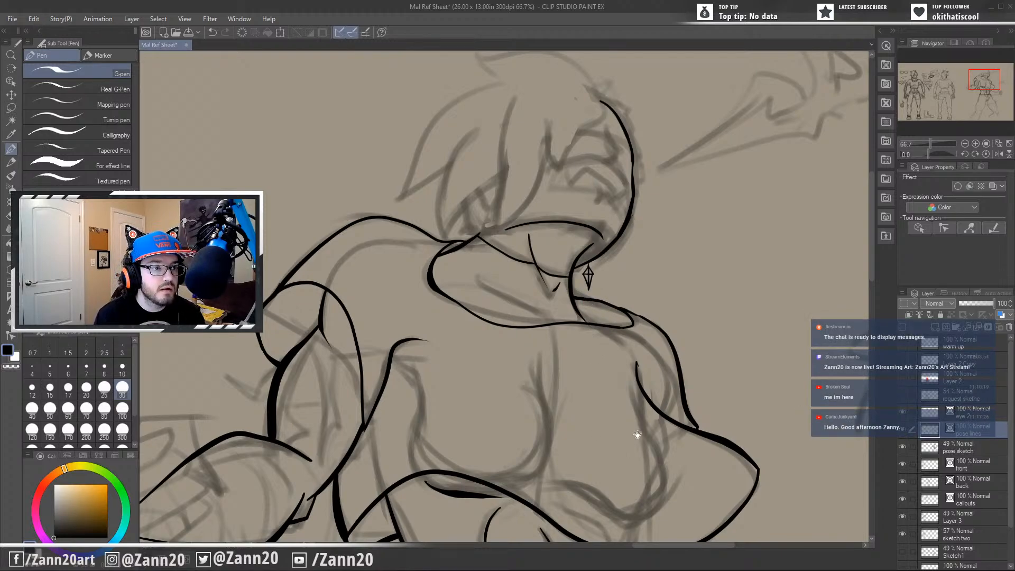
pyautogui.moveTo(634, 432)
pyautogui.mouseDown()
pyautogui.moveTo(642, 423)
pyautogui.moveTo(649, 435)
pyautogui.moveTo(652, 393)
pyautogui.mouseUp()
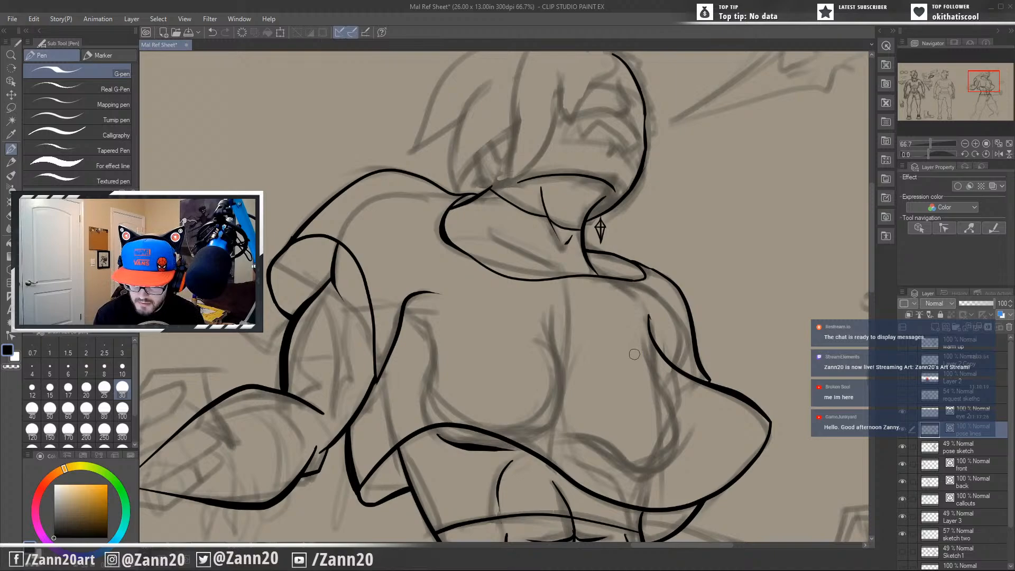
pyautogui.moveTo(584, 385)
pyautogui.mouseDown()
pyautogui.moveTo(609, 311)
pyautogui.moveTo(616, 333)
pyautogui.moveTo(648, 337)
pyautogui.moveTo(640, 386)
pyautogui.moveTo(481, 369)
pyautogui.moveTo(453, 335)
pyautogui.moveTo(648, 387)
pyautogui.mouseUp()
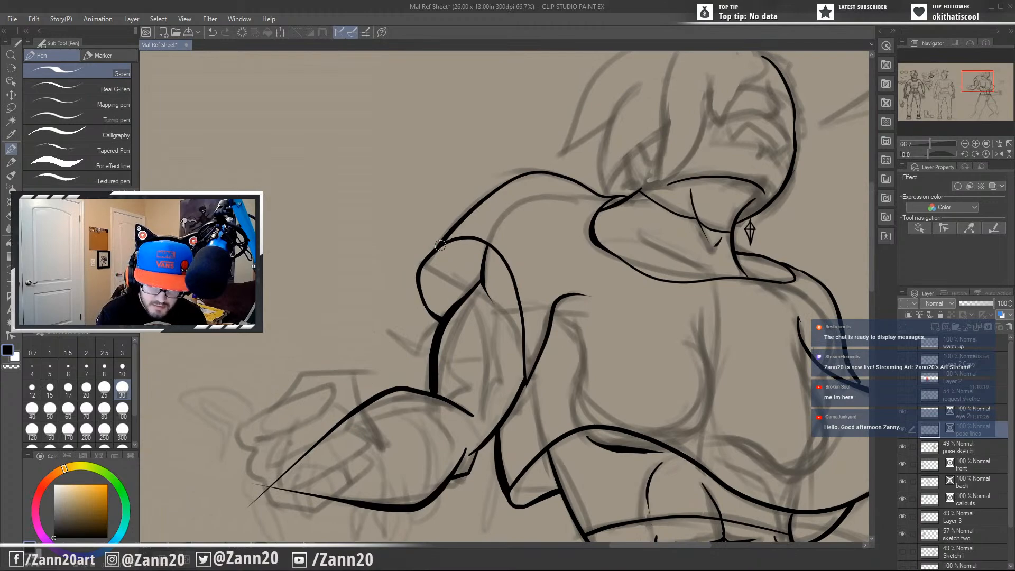
pyautogui.moveTo(562, 487); pyautogui.dragTo(612, 324)
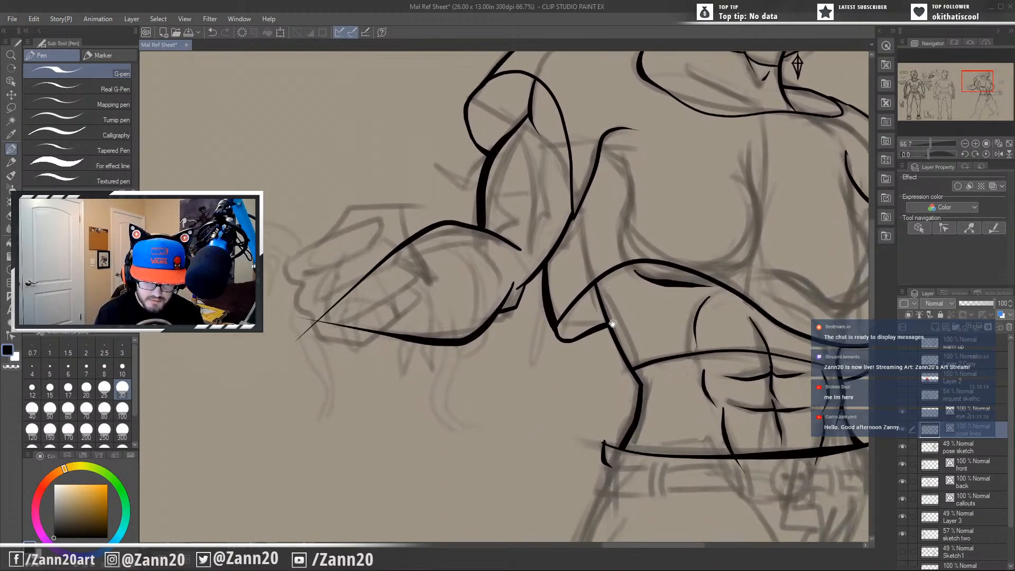
pyautogui.moveTo(678, 444); pyautogui.dragTo(574, 400)
pyautogui.moveTo(678, 472)
pyautogui.mouseDown()
pyautogui.moveTo(611, 413)
pyautogui.moveTo(597, 372)
pyautogui.mouseUp()
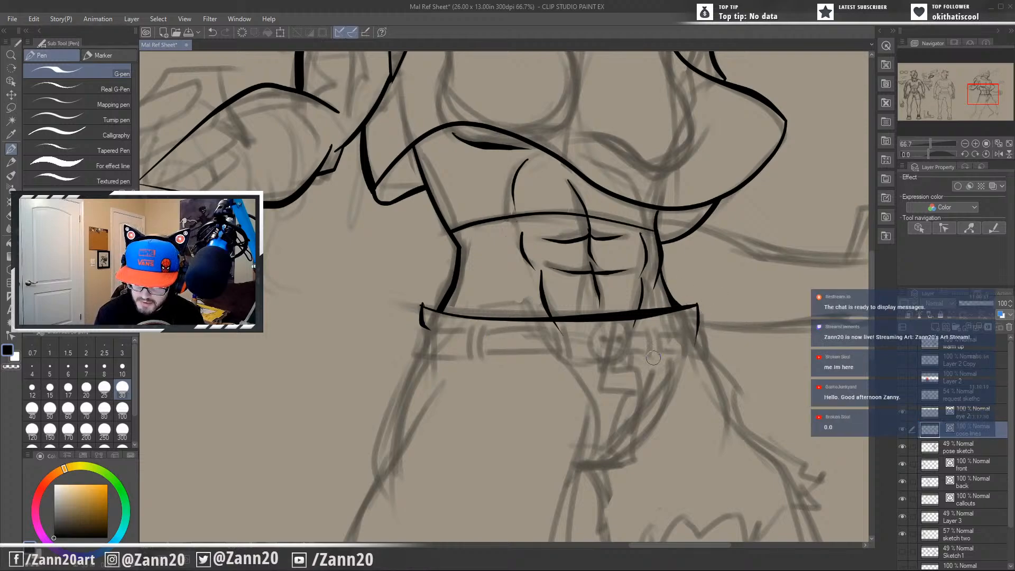
pyautogui.moveTo(475, 364); pyautogui.dragTo(546, 369)
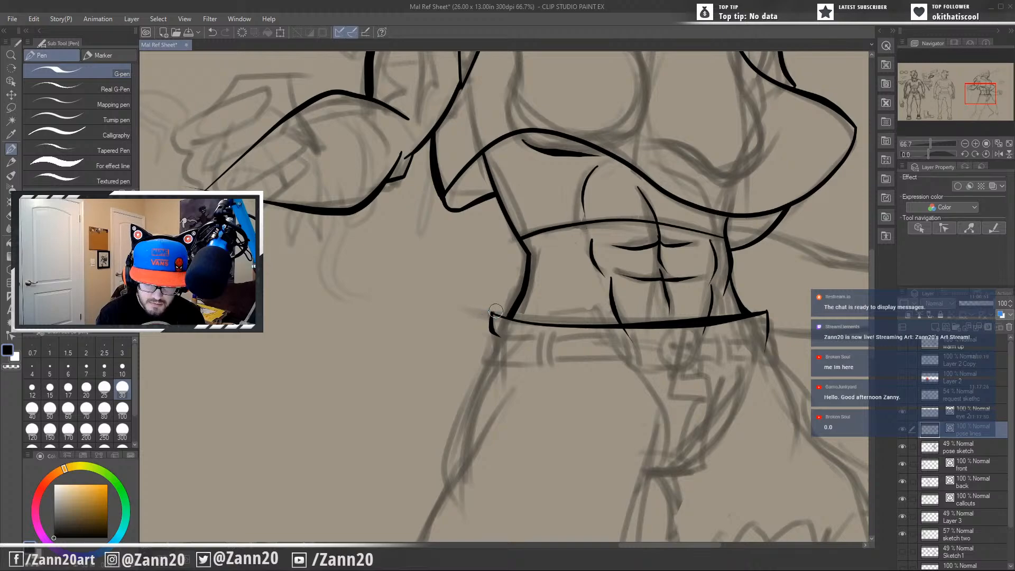
pyautogui.moveTo(491, 312); pyautogui.dragTo(503, 317)
# Ink the belt loops as pairs of short curved vertical strokes spaced along the belt beneath the waistband.
pyautogui.moveTo(598, 337); pyautogui.dragTo(566, 410)
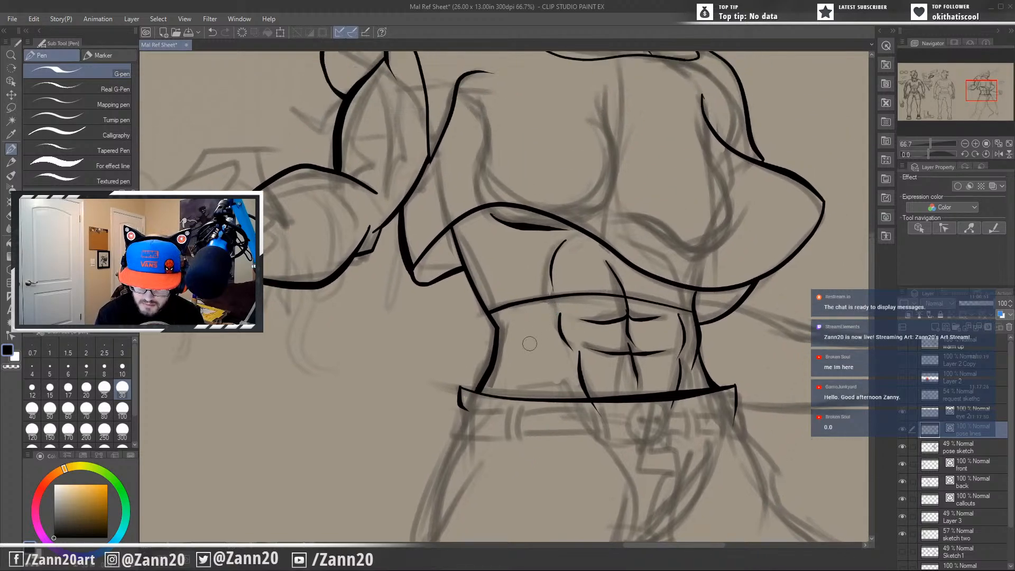
pyautogui.moveTo(626, 400); pyautogui.dragTo(611, 421)
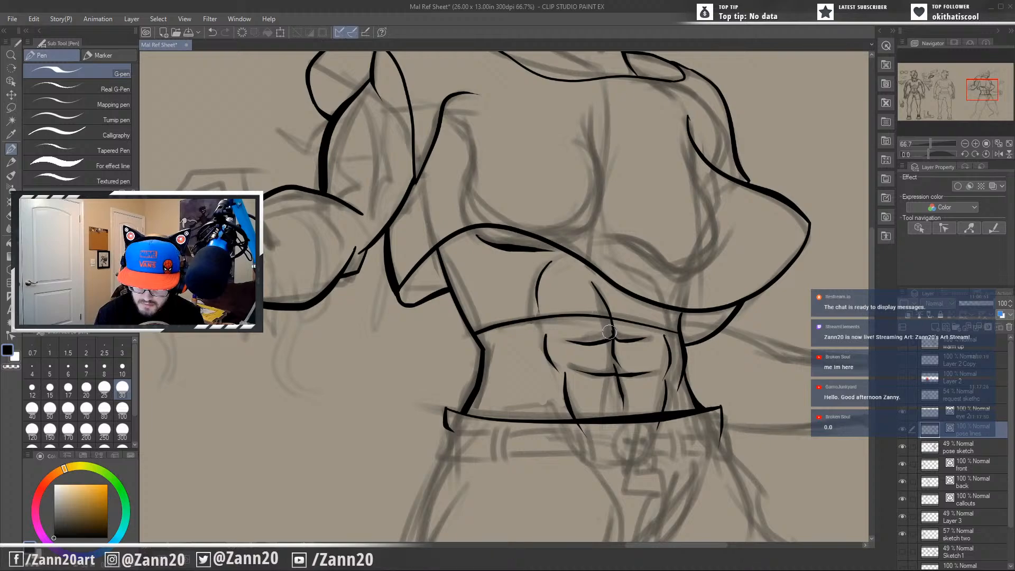
pyautogui.moveTo(614, 354); pyautogui.dragTo(599, 343)
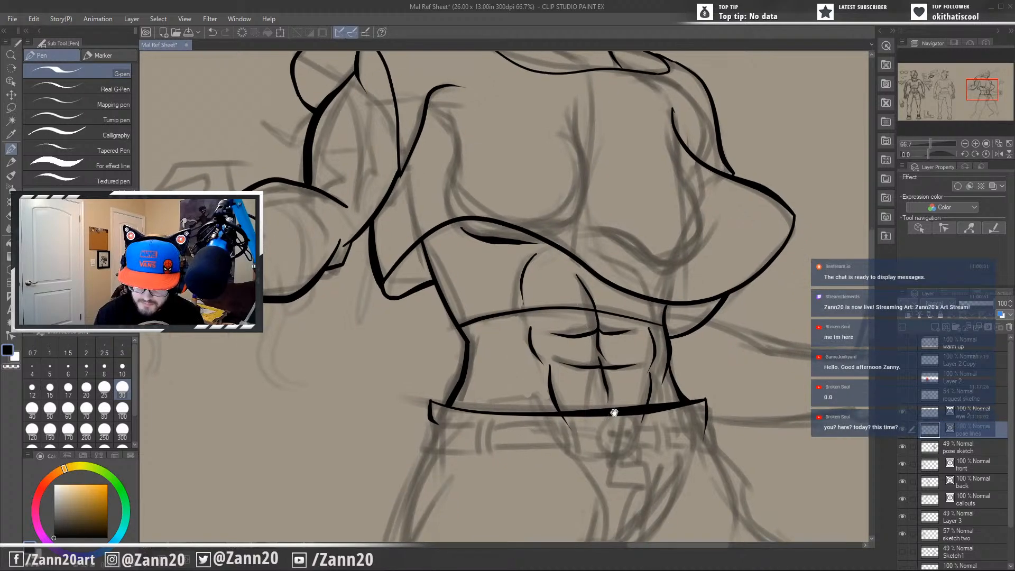
pyautogui.moveTo(582, 418); pyautogui.dragTo(598, 465)
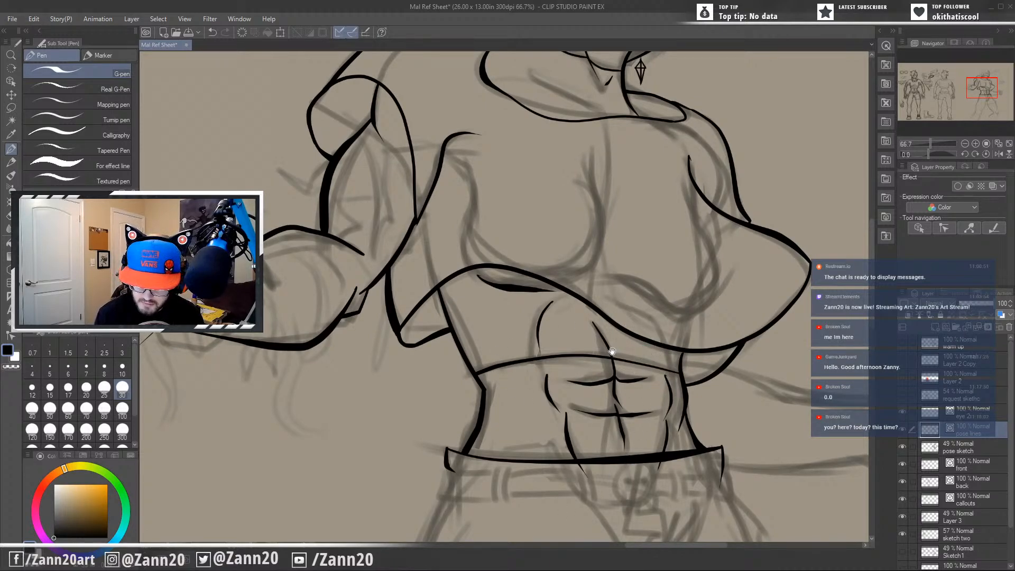
pyautogui.moveTo(616, 346); pyautogui.dragTo(590, 316)
pyautogui.moveTo(629, 459); pyautogui.dragTo(478, 302)
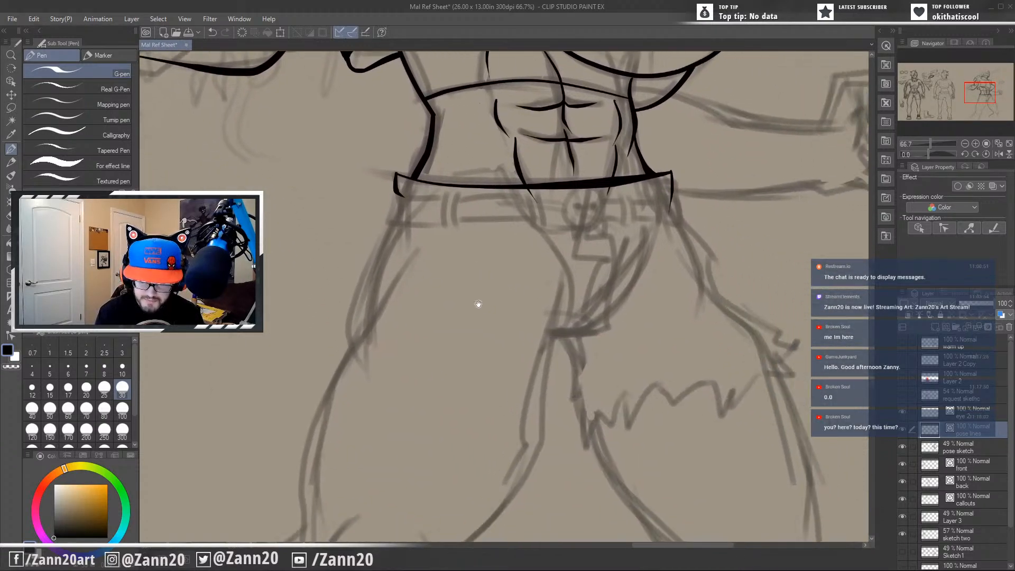
pyautogui.moveTo(544, 267); pyautogui.dragTo(579, 410)
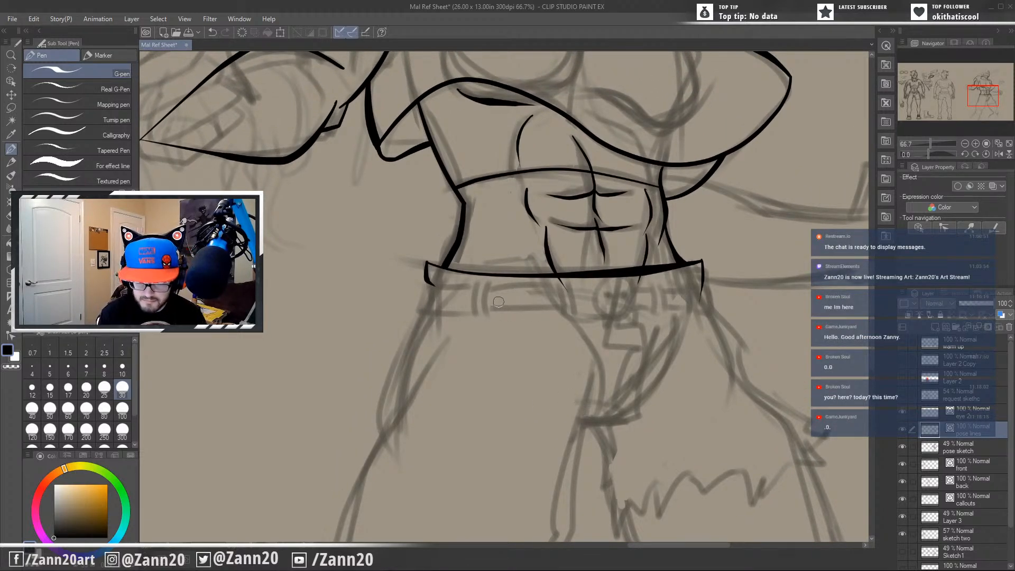
pyautogui.moveTo(490, 282); pyautogui.dragTo(485, 324)
pyautogui.hotkey('ctrl', 'z')
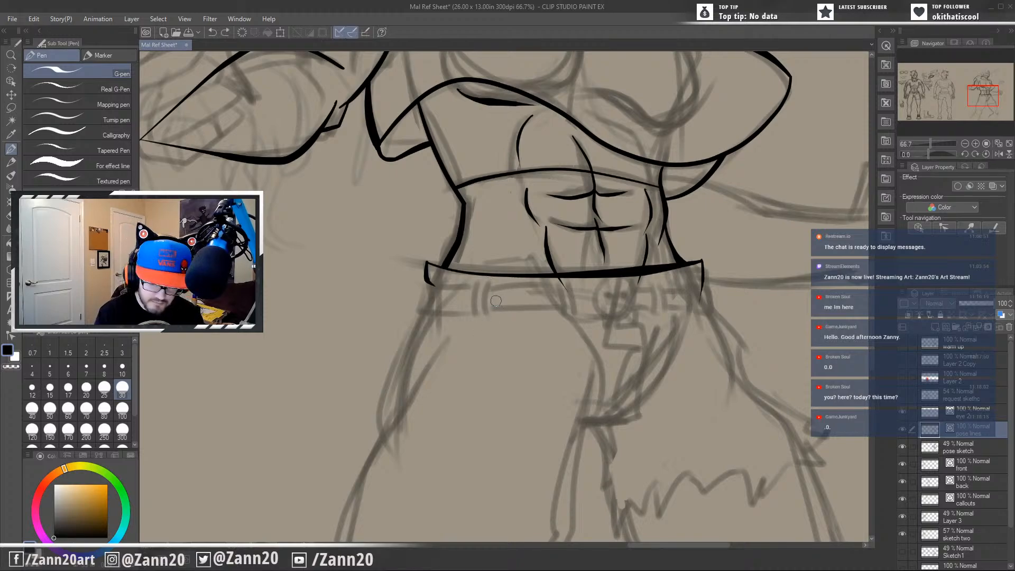
pyautogui.moveTo(489, 281)
pyautogui.mouseDown()
pyautogui.moveTo(487, 315)
pyautogui.moveTo(473, 295)
pyautogui.moveTo(473, 315)
pyautogui.mouseUp()
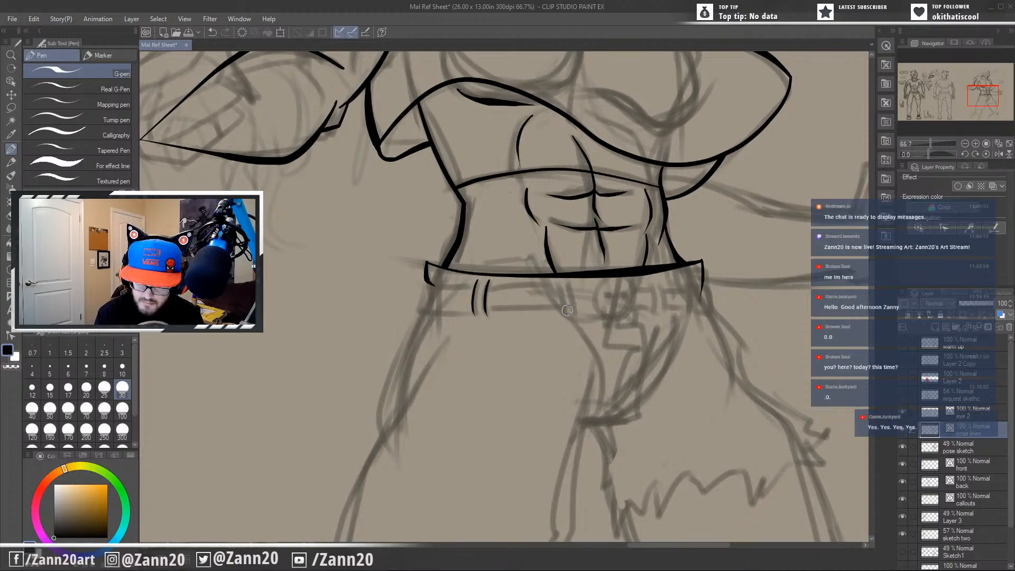
pyautogui.moveTo(558, 279); pyautogui.dragTo(575, 312)
pyautogui.moveTo(649, 283)
pyautogui.mouseDown()
pyautogui.moveTo(653, 312)
pyautogui.moveTo(701, 297)
pyautogui.moveTo(697, 318)
pyautogui.mouseUp()
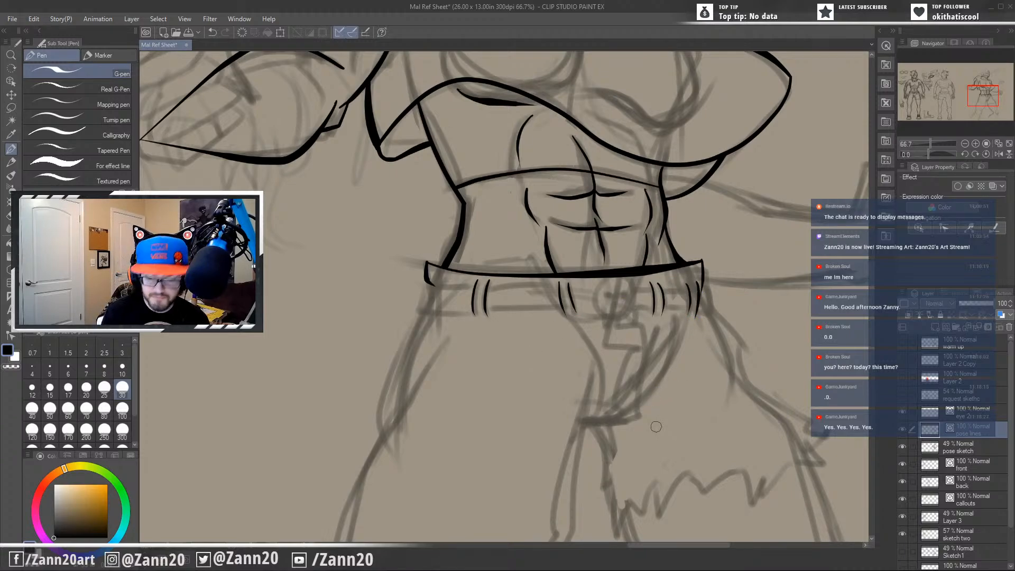
# Ink the near end of the belt and its upper and lower edges from the near hip toward the buckle.
pyautogui.moveTo(429, 283)
pyautogui.mouseDown()
pyautogui.moveTo(423, 313)
pyautogui.moveTo(481, 313)
pyautogui.mouseUp()
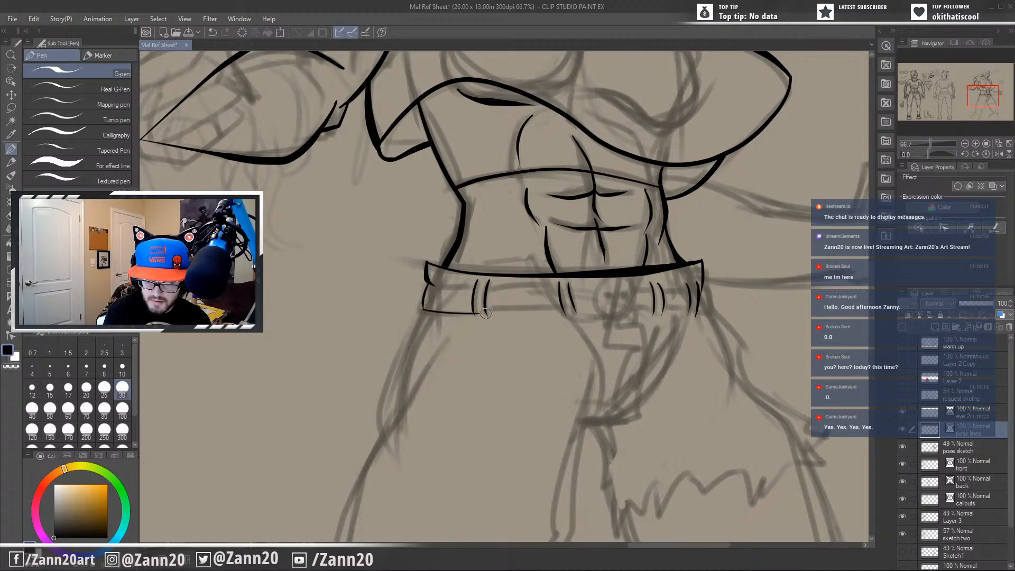
pyautogui.hotkey('ctrl', 'z')
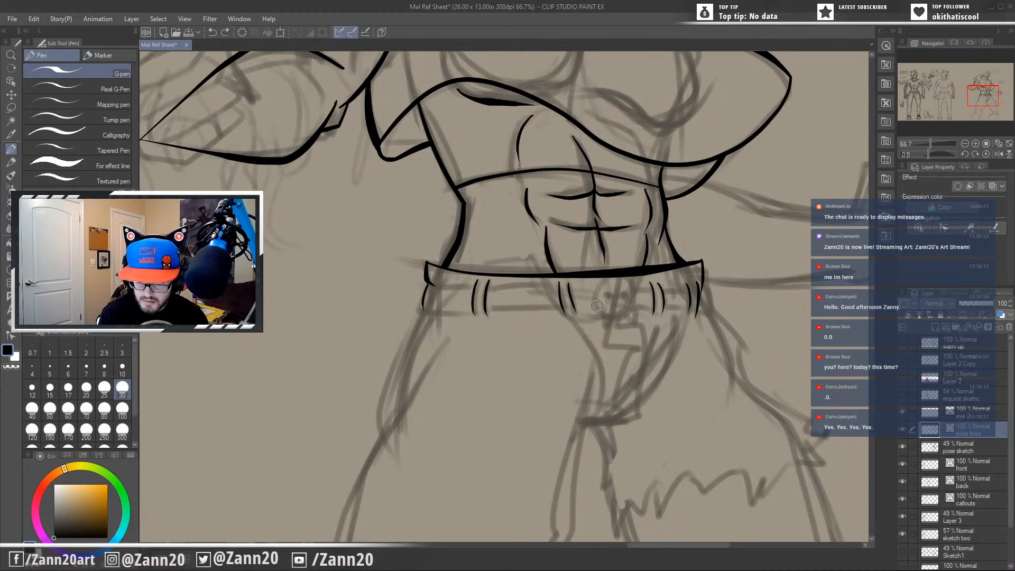
pyautogui.moveTo(421, 309); pyautogui.dragTo(510, 308)
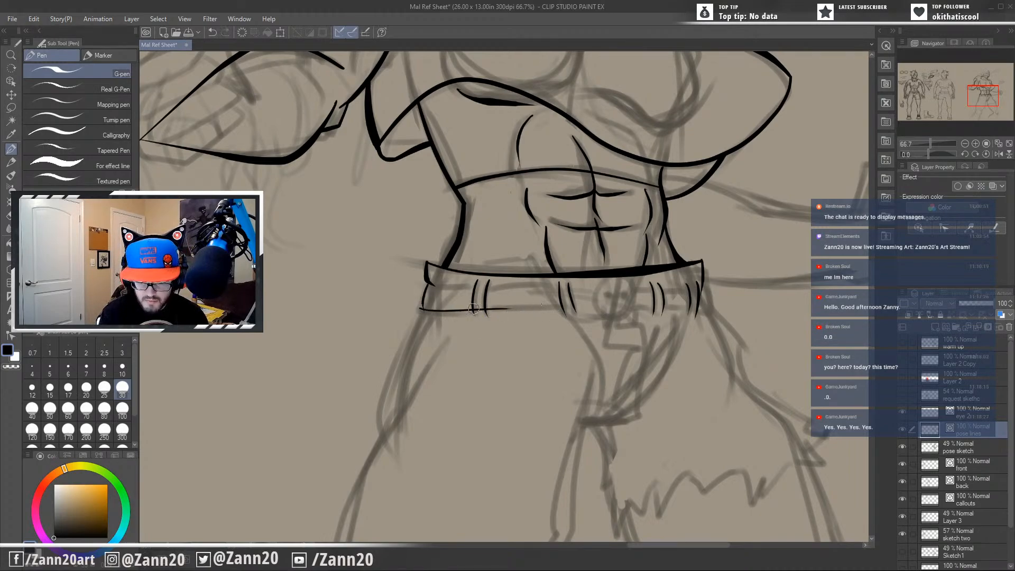
pyautogui.moveTo(427, 283); pyautogui.dragTo(553, 282)
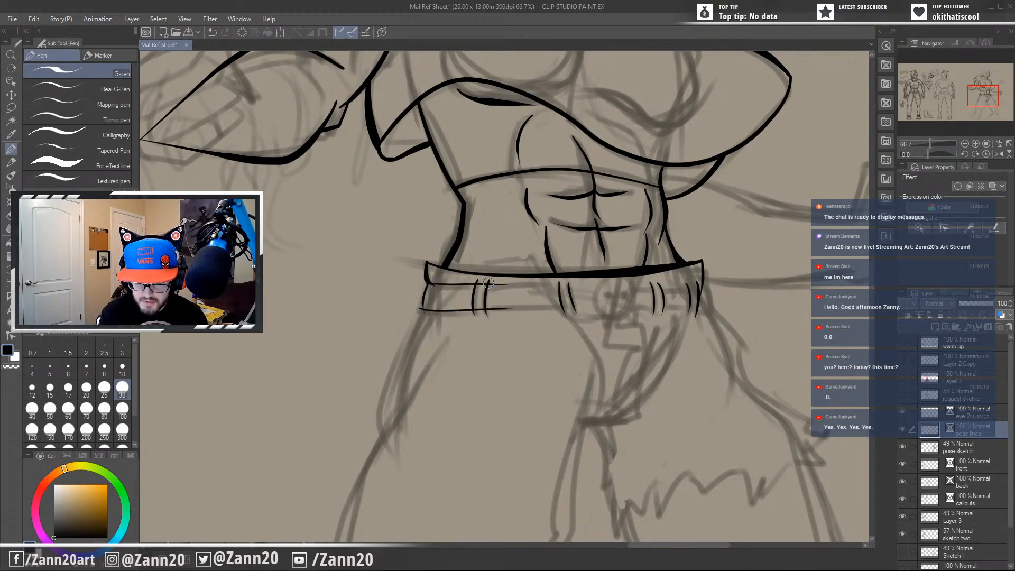
pyautogui.moveTo(483, 284); pyautogui.dragTo(581, 285)
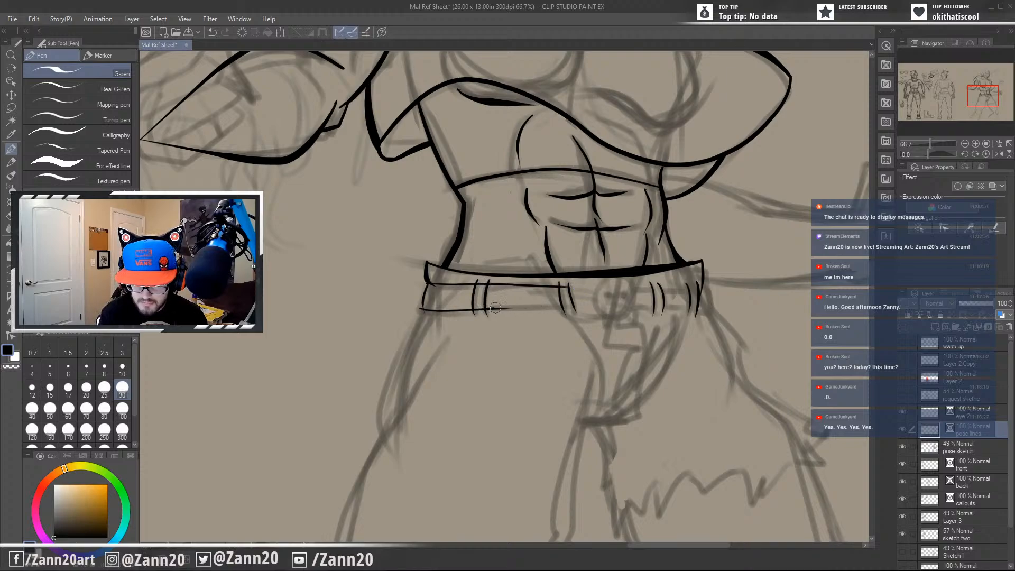
pyautogui.moveTo(495, 308); pyautogui.dragTo(589, 308)
# Ink the belt's upper and lower edges on the far side of the buckle and close the belt's outline at the near hip.
pyautogui.moveTo(640, 340); pyautogui.dragTo(596, 361)
pyautogui.moveTo(660, 305)
pyautogui.mouseDown()
pyautogui.moveTo(659, 341)
pyautogui.moveTo(659, 304)
pyautogui.moveTo(580, 309)
pyautogui.mouseUp()
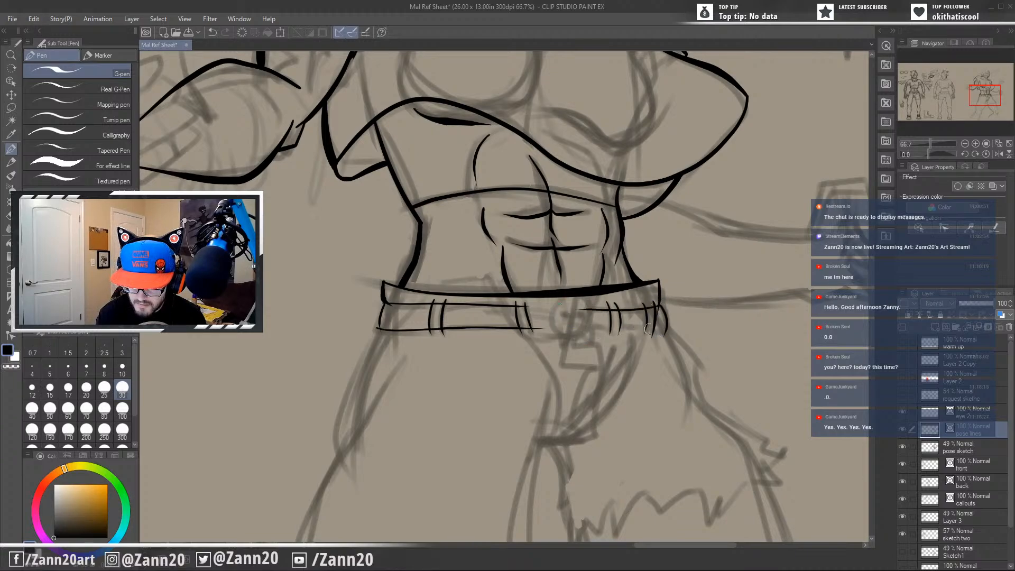
pyautogui.moveTo(665, 331)
pyautogui.mouseDown()
pyautogui.moveTo(536, 329)
pyautogui.moveTo(616, 331)
pyautogui.mouseUp()
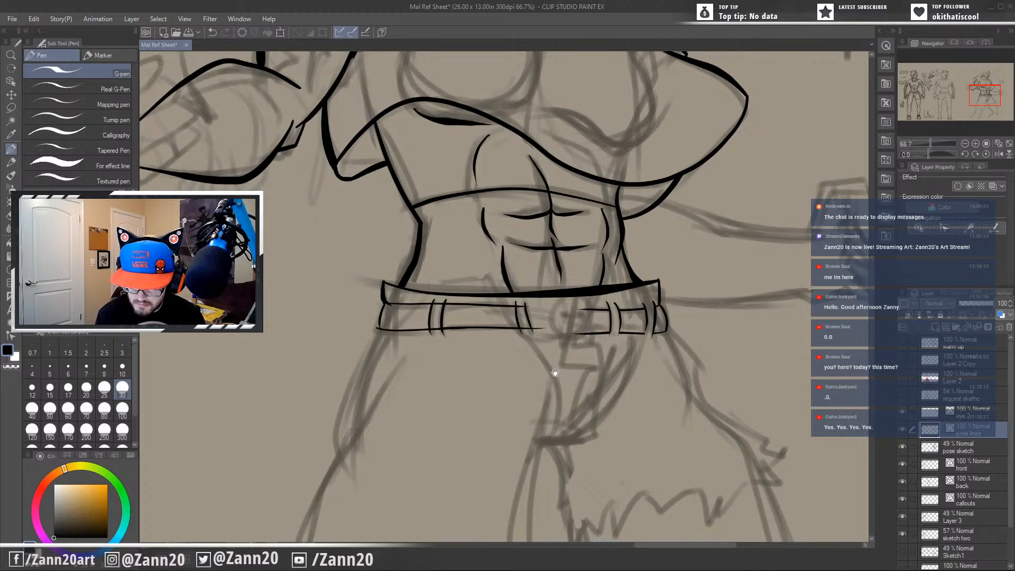
pyautogui.moveTo(555, 373); pyautogui.dragTo(659, 387)
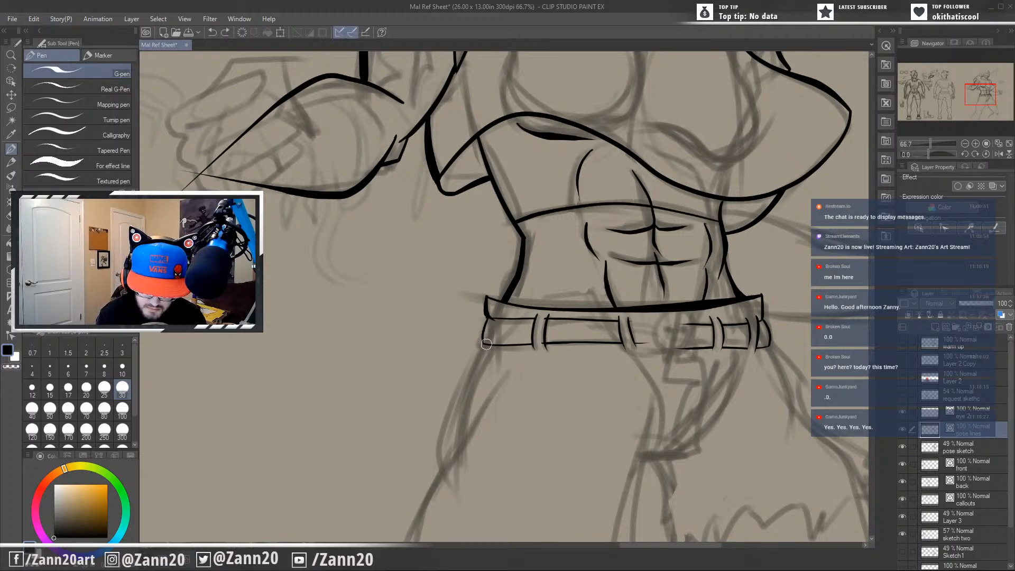
pyautogui.moveTo(484, 344); pyautogui.dragTo(487, 311)
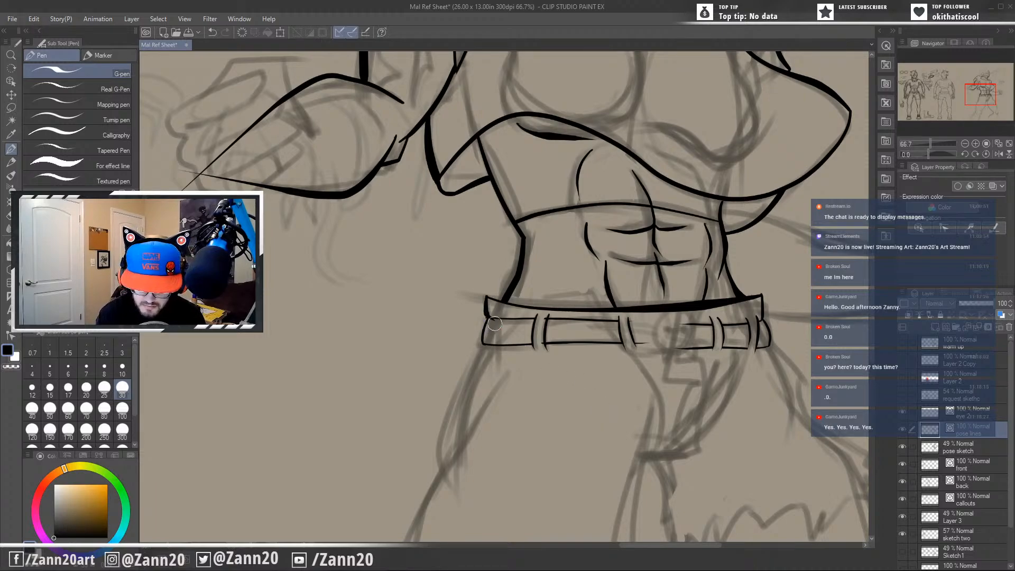
pyautogui.moveTo(649, 411); pyautogui.dragTo(557, 389)
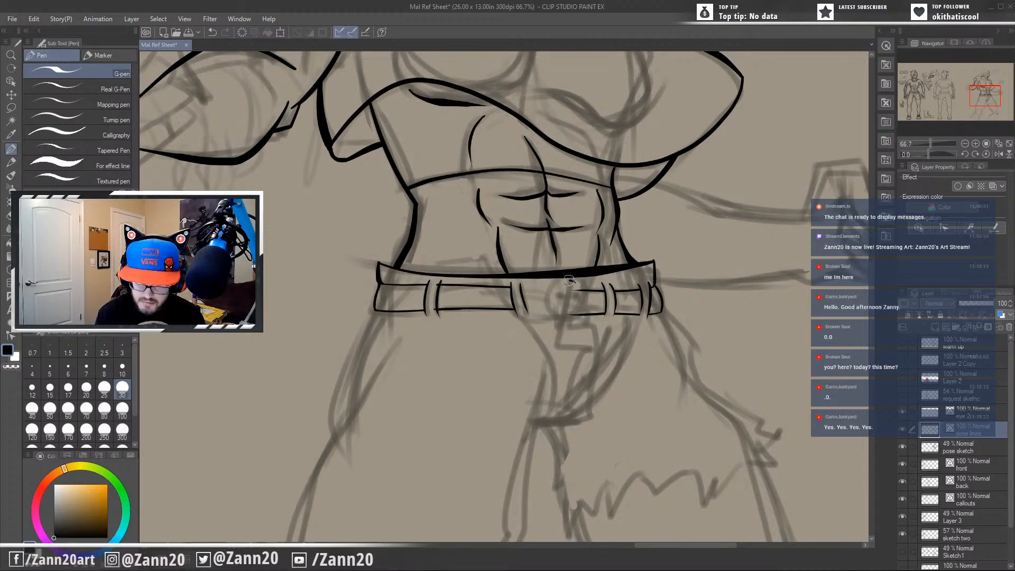
pyautogui.moveTo(569, 280)
pyautogui.mouseDown()
pyautogui.moveTo(587, 299)
pyautogui.moveTo(566, 282)
pyautogui.mouseUp()
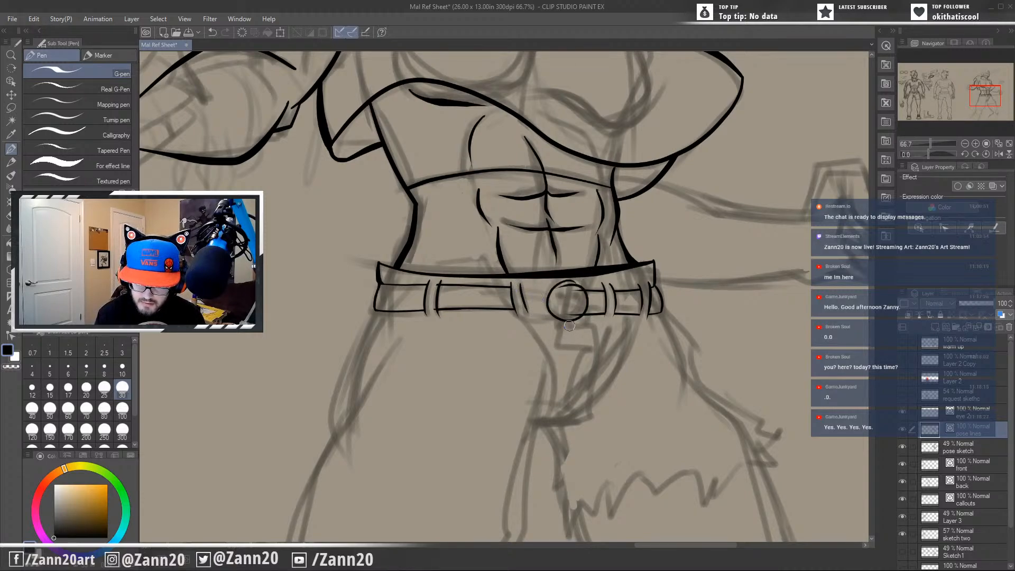
pyautogui.hotkey('ctrl', 'z')
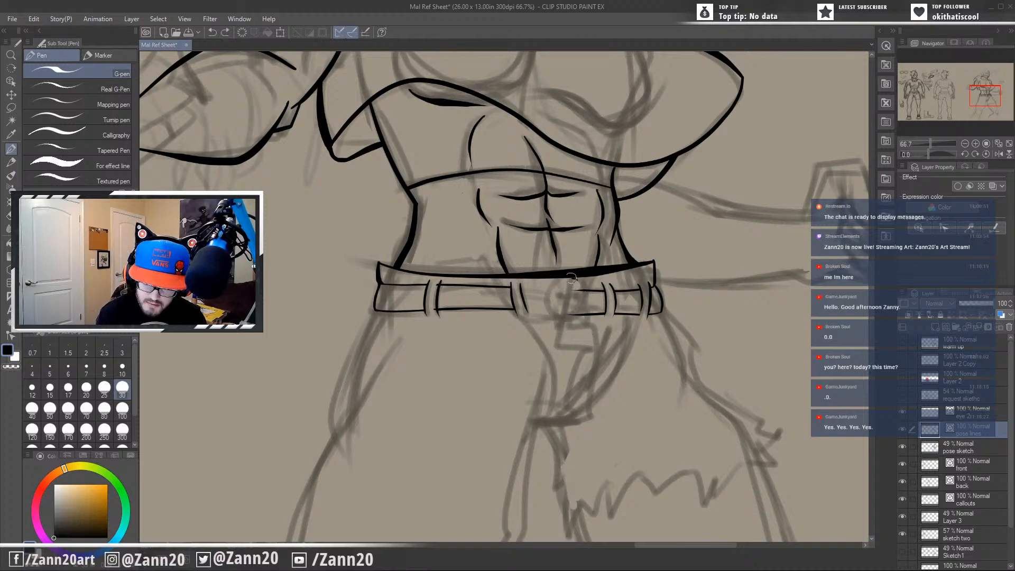
pyautogui.moveTo(571, 277)
pyautogui.mouseDown()
pyautogui.moveTo(542, 298)
pyautogui.moveTo(564, 325)
pyautogui.moveTo(584, 291)
pyautogui.moveTo(554, 291)
pyautogui.moveTo(570, 324)
pyautogui.moveTo(580, 284)
pyautogui.moveTo(569, 278)
pyautogui.moveTo(555, 314)
pyautogui.moveTo(586, 298)
pyautogui.moveTo(551, 285)
pyautogui.moveTo(570, 322)
pyautogui.moveTo(567, 278)
pyautogui.moveTo(553, 316)
pyautogui.moveTo(586, 300)
pyautogui.moveTo(562, 284)
pyautogui.moveTo(564, 320)
pyautogui.moveTo(570, 286)
pyautogui.mouseUp()
pyautogui.hotkey('ctrl', 'z')
pyautogui.hotkey('ctrl', 'z')
pyautogui.hotkey('ctrl', 'z')
pyautogui.hotkey('ctrl', 'z')
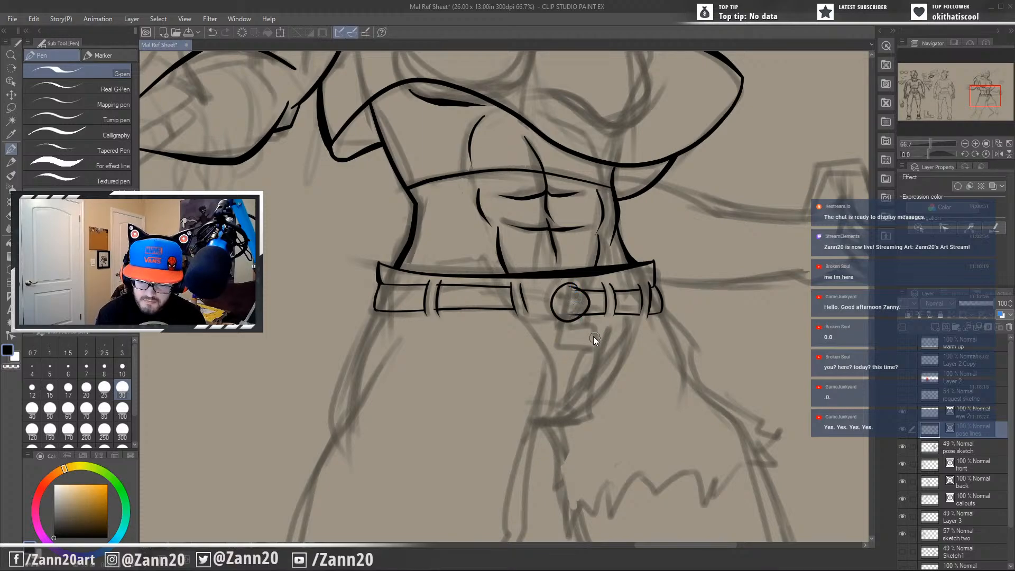
pyautogui.hotkey('ctrl', 'z')
# Ink the skull belt buckle's rounded cranium and fanged jaw, and divide the jaw with short vertical tooth lines.
pyautogui.moveTo(573, 285)
pyautogui.mouseDown()
pyautogui.moveTo(551, 312)
pyautogui.moveTo(582, 311)
pyautogui.moveTo(558, 285)
pyautogui.moveTo(553, 295)
pyautogui.moveTo(577, 312)
pyautogui.moveTo(568, 279)
pyautogui.moveTo(556, 281)
pyautogui.moveTo(559, 314)
pyautogui.moveTo(581, 289)
pyautogui.moveTo(554, 331)
pyautogui.moveTo(578, 330)
pyautogui.moveTo(559, 321)
pyautogui.moveTo(553, 334)
pyautogui.moveTo(568, 324)
pyautogui.moveTo(560, 318)
pyautogui.moveTo(576, 322)
pyautogui.mouseUp()
pyautogui.hotkey('ctrl', 'z')
pyautogui.hotkey('ctrl', 'z')
pyautogui.hotkey('ctrl', 'z')
pyautogui.hotkey('ctrl', 'z')
pyautogui.hotkey('ctrl', 'z')
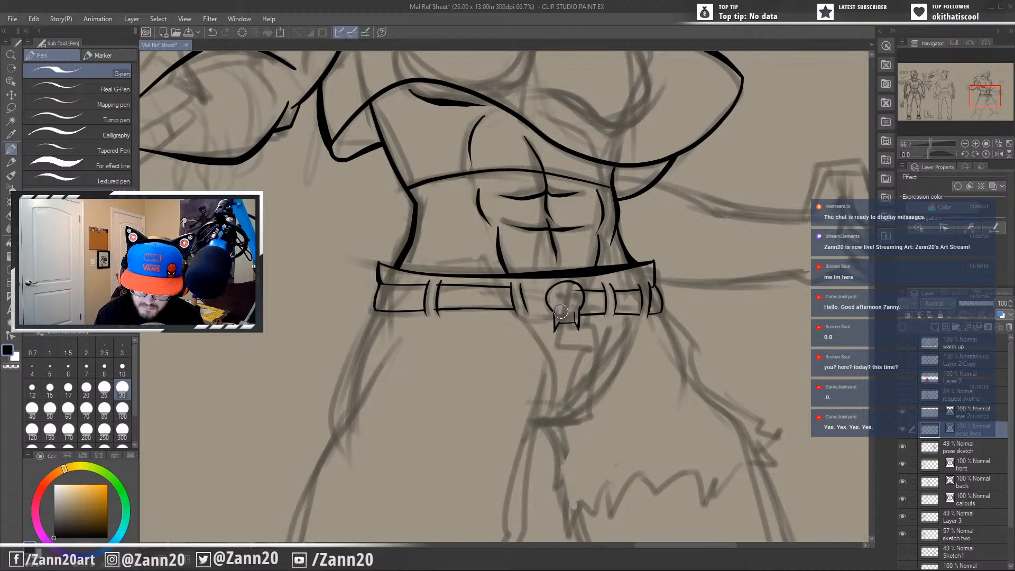
pyautogui.hotkey('ctrl', 'z')
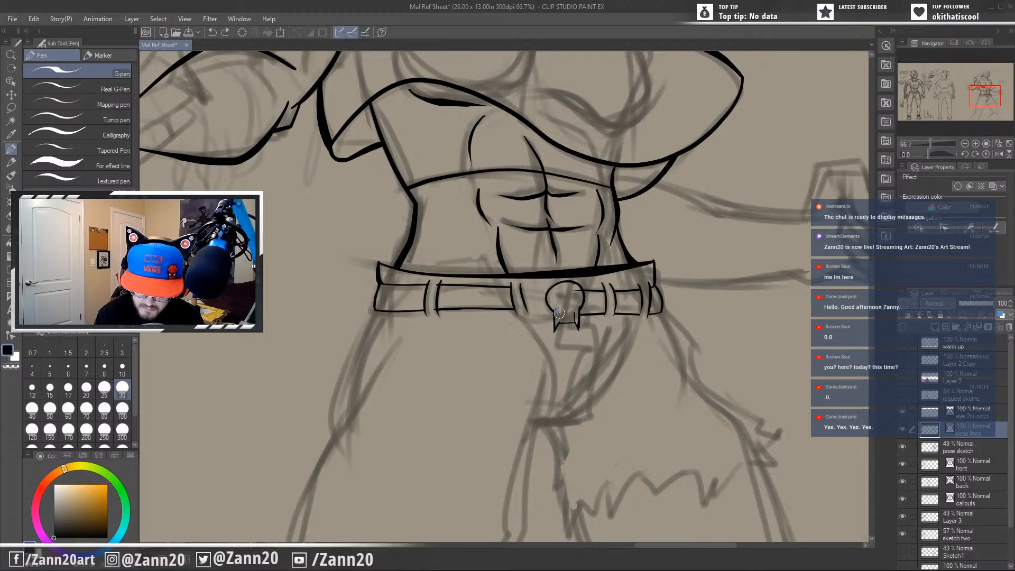
pyautogui.moveTo(559, 313); pyautogui.dragTo(559, 323)
pyautogui.hotkey('ctrl', 'z')
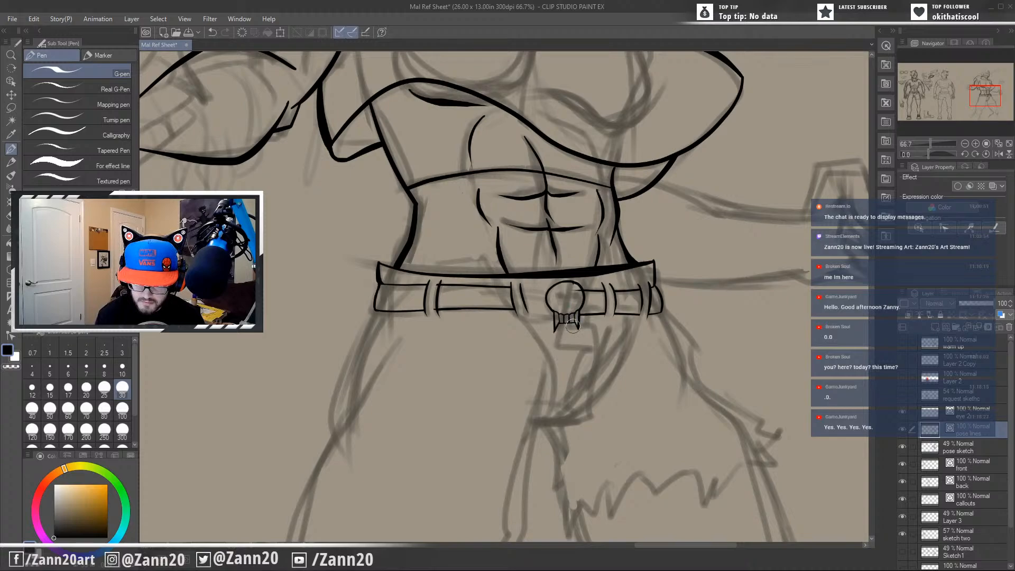
# Ink the skull's angry eyes and nose, add crossbone ends around it, and close the belt's gap beside the buckle.
pyautogui.moveTo(572, 285); pyautogui.dragTo(583, 311)
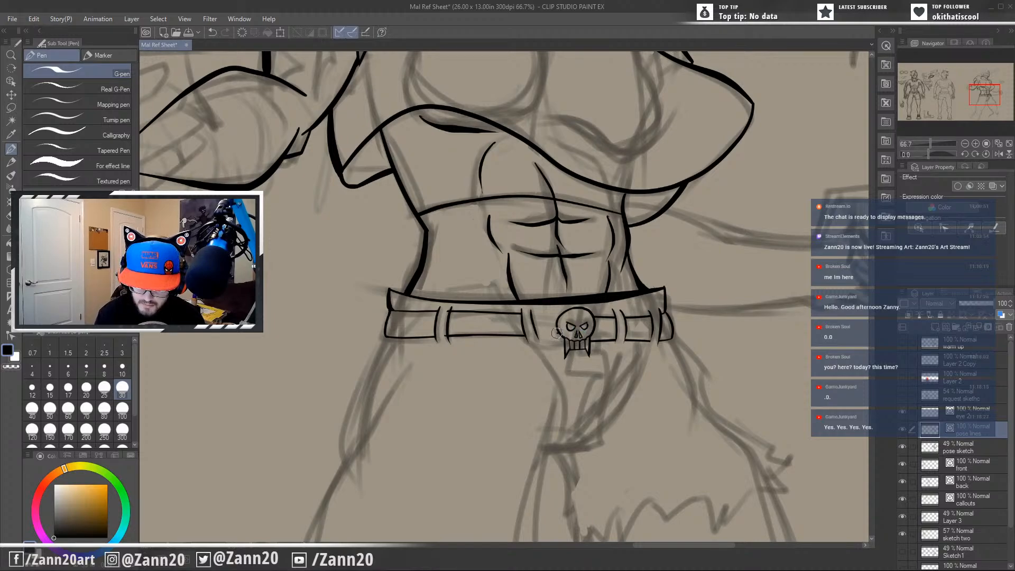
pyautogui.moveTo(556, 331); pyautogui.dragTo(560, 345)
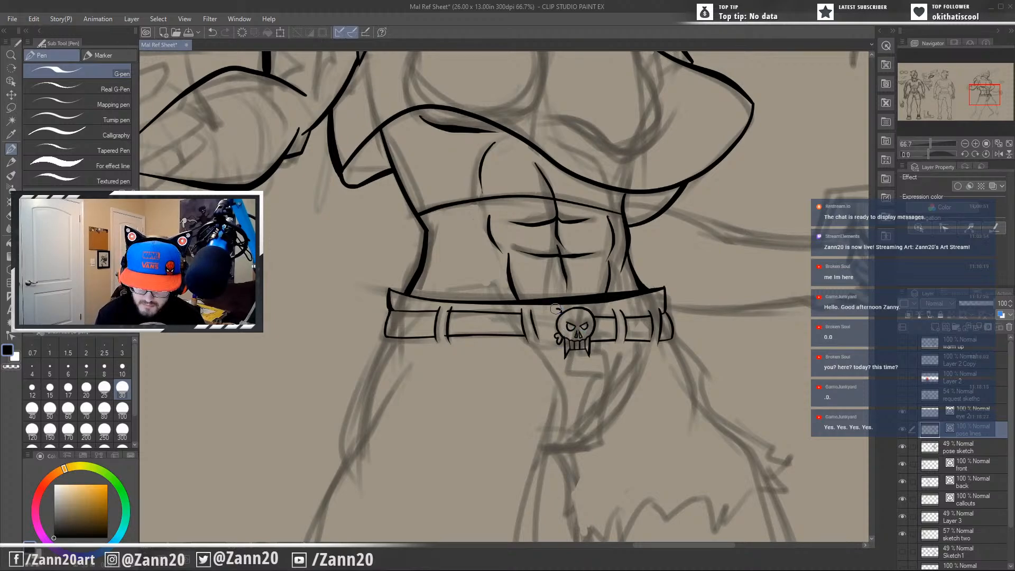
pyautogui.moveTo(554, 308)
pyautogui.mouseDown()
pyautogui.moveTo(554, 318)
pyautogui.moveTo(595, 319)
pyautogui.mouseUp()
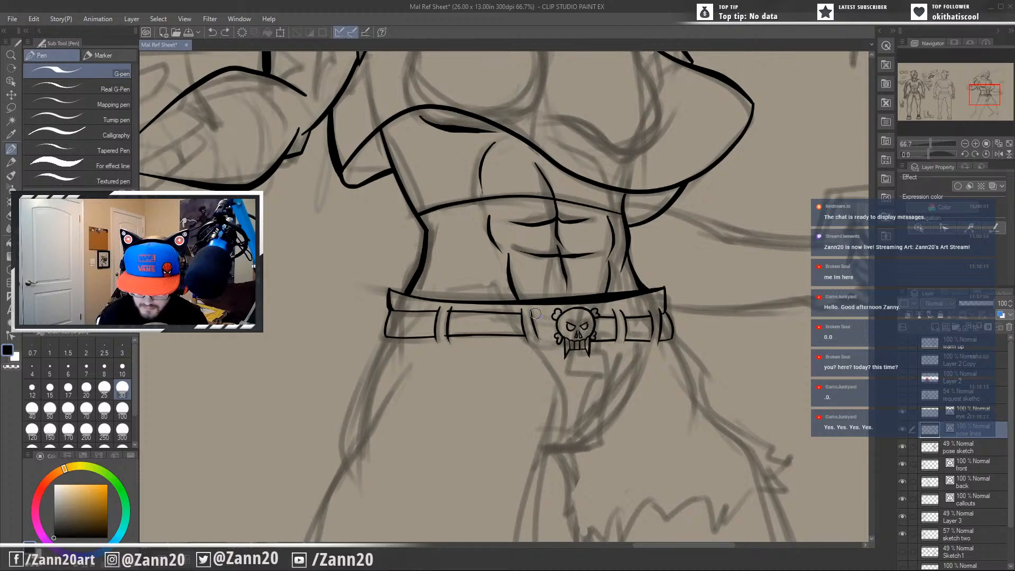
pyautogui.moveTo(531, 313); pyautogui.dragTo(554, 315)
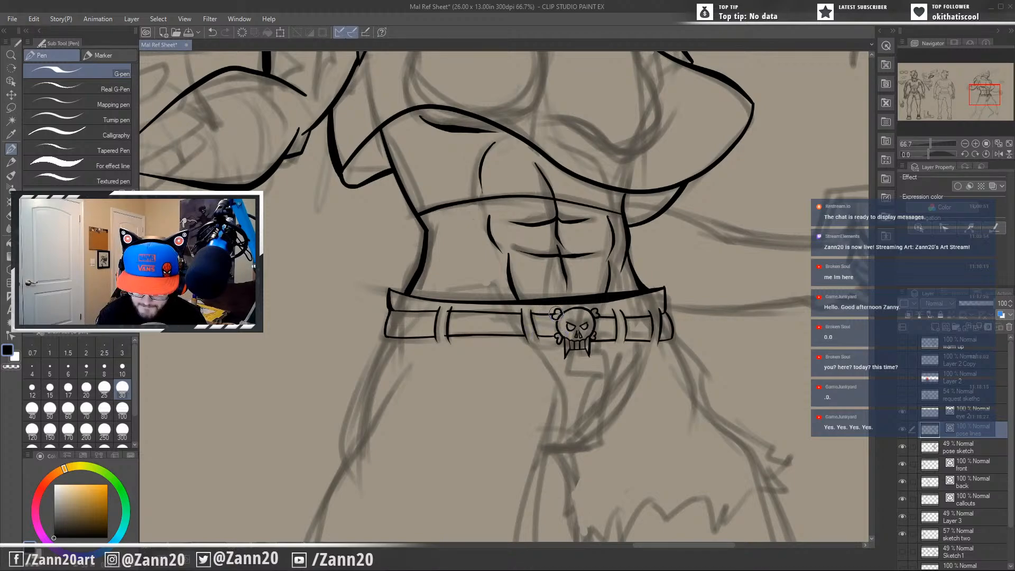
# Ink the belt's curled loose end hanging past the far belt loop and dot holes along it and beside the skull.
pyautogui.moveTo(608, 362); pyautogui.dragTo(566, 363)
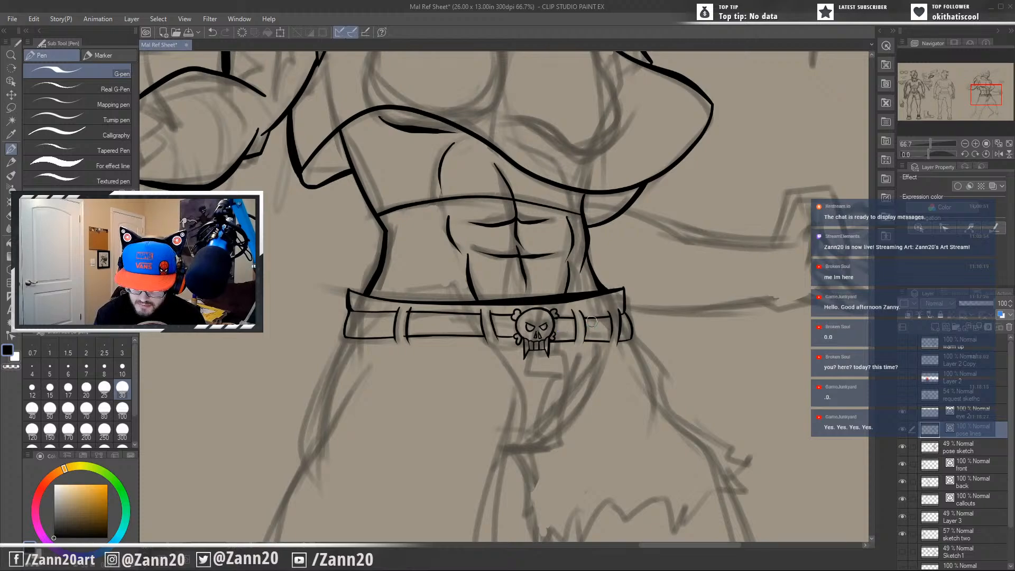
pyautogui.moveTo(586, 318)
pyautogui.mouseDown()
pyautogui.moveTo(591, 363)
pyautogui.moveTo(604, 343)
pyautogui.moveTo(603, 362)
pyautogui.moveTo(590, 364)
pyautogui.moveTo(589, 337)
pyautogui.moveTo(581, 369)
pyautogui.mouseUp()
pyautogui.hotkey('ctrl', 'z')
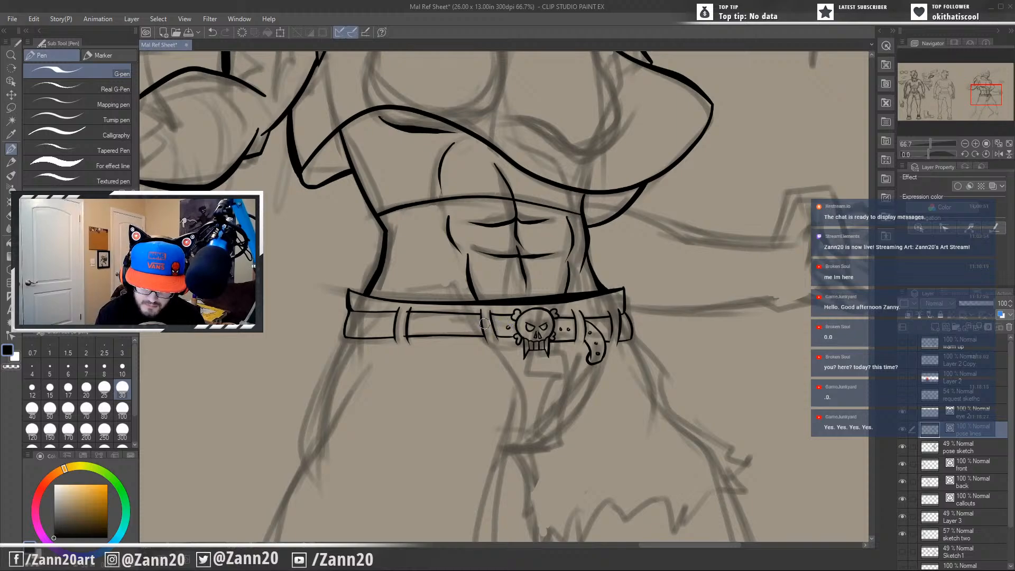
# Ink the jagged fly from beneath the skull buckle to the crotch with its creases, and start the ragged hem.
pyautogui.moveTo(570, 429); pyautogui.dragTo(594, 377)
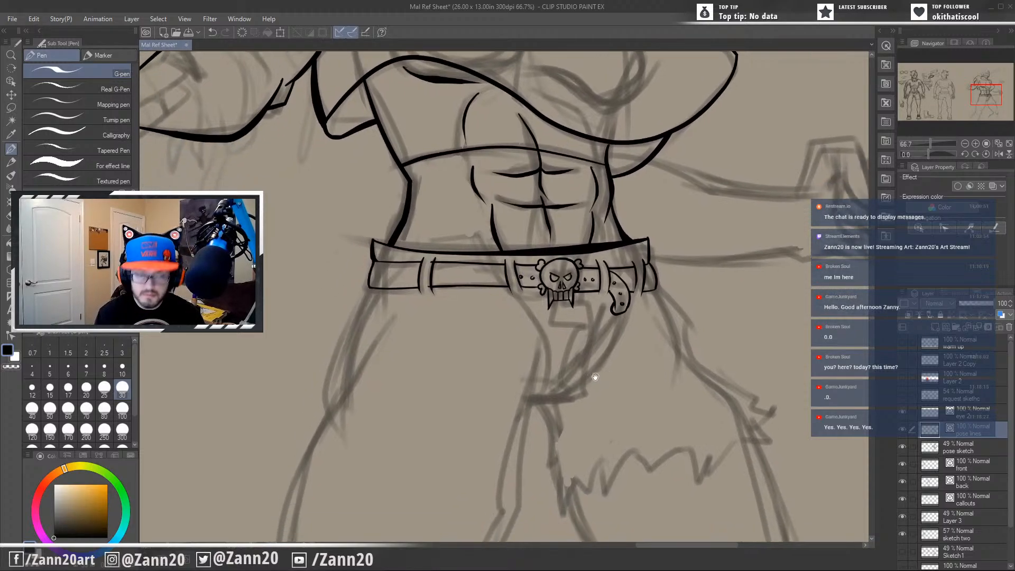
pyautogui.moveTo(613, 454); pyautogui.dragTo(639, 410)
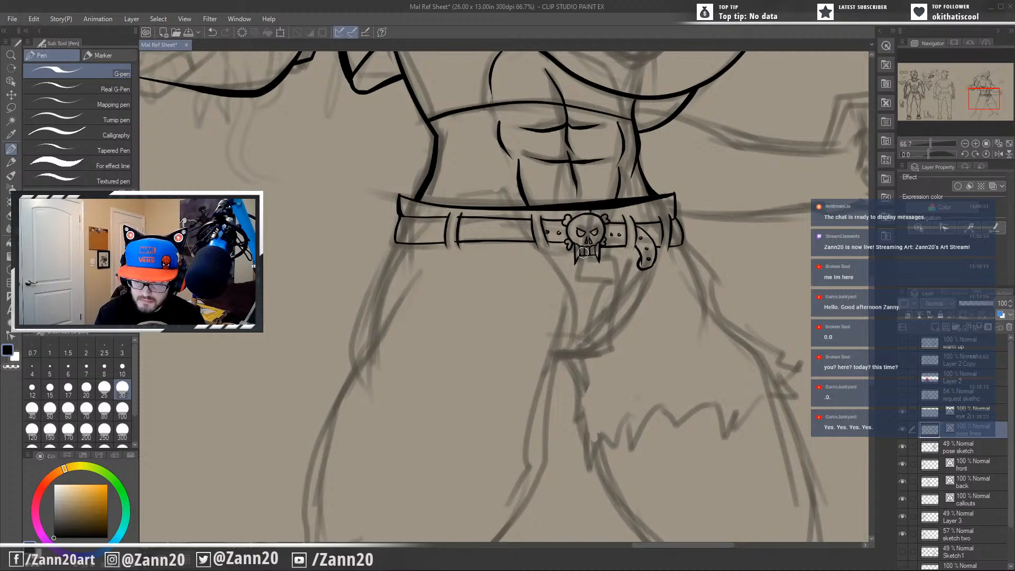
pyautogui.moveTo(583, 252)
pyautogui.mouseDown()
pyautogui.moveTo(575, 280)
pyautogui.moveTo(624, 281)
pyautogui.mouseUp()
pyautogui.hotkey('ctrl', 'z')
pyautogui.moveTo(582, 253)
pyautogui.mouseDown()
pyautogui.moveTo(577, 273)
pyautogui.moveTo(606, 281)
pyautogui.moveTo(588, 340)
pyautogui.mouseUp()
pyautogui.hotkey('ctrl', 'z')
pyautogui.moveTo(604, 284)
pyautogui.mouseDown()
pyautogui.moveTo(584, 317)
pyautogui.moveTo(595, 333)
pyautogui.moveTo(601, 287)
pyautogui.moveTo(599, 336)
pyautogui.mouseUp()
pyautogui.hotkey('ctrl', 'z')
pyautogui.hotkey('ctrl', 'z')
pyautogui.moveTo(602, 277)
pyautogui.mouseDown()
pyautogui.moveTo(581, 357)
pyautogui.moveTo(545, 358)
pyautogui.moveTo(624, 341)
pyautogui.moveTo(639, 323)
pyautogui.moveTo(670, 313)
pyautogui.moveTo(679, 346)
pyautogui.moveTo(634, 375)
pyautogui.moveTo(637, 387)
pyautogui.mouseUp()
pyautogui.hotkey('ctrl', 'z')
pyautogui.moveTo(637, 324)
pyautogui.mouseDown()
pyautogui.moveTo(633, 417)
pyautogui.moveTo(646, 420)
pyautogui.moveTo(642, 436)
pyautogui.moveTo(662, 431)
pyautogui.moveTo(669, 403)
pyautogui.moveTo(681, 425)
pyautogui.moveTo(683, 404)
pyautogui.moveTo(615, 443)
pyautogui.moveTo(646, 407)
pyautogui.moveTo(629, 400)
pyautogui.moveTo(629, 423)
pyautogui.moveTo(642, 417)
pyautogui.moveTo(625, 426)
pyautogui.mouseUp()
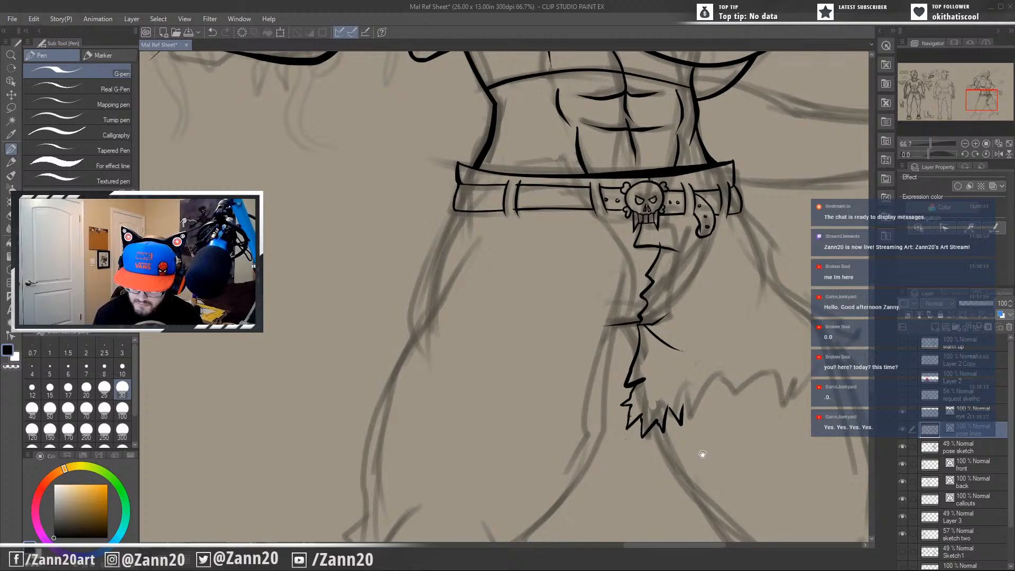
# Ink the ragged hem across the far thigh and a bold outer thigh contour from the belt to the hem.
pyautogui.moveTo(702, 454); pyautogui.dragTo(623, 455)
pyautogui.moveTo(604, 405)
pyautogui.mouseDown()
pyautogui.moveTo(620, 415)
pyautogui.moveTo(625, 390)
pyautogui.moveTo(648, 381)
pyautogui.moveTo(698, 391)
pyautogui.moveTo(660, 362)
pyautogui.moveTo(652, 381)
pyautogui.moveTo(672, 370)
pyautogui.moveTo(667, 349)
pyautogui.moveTo(713, 347)
pyautogui.moveTo(689, 328)
pyautogui.moveTo(712, 308)
pyautogui.moveTo(687, 318)
pyautogui.moveTo(686, 297)
pyautogui.moveTo(698, 301)
pyautogui.moveTo(637, 273)
pyautogui.mouseUp()
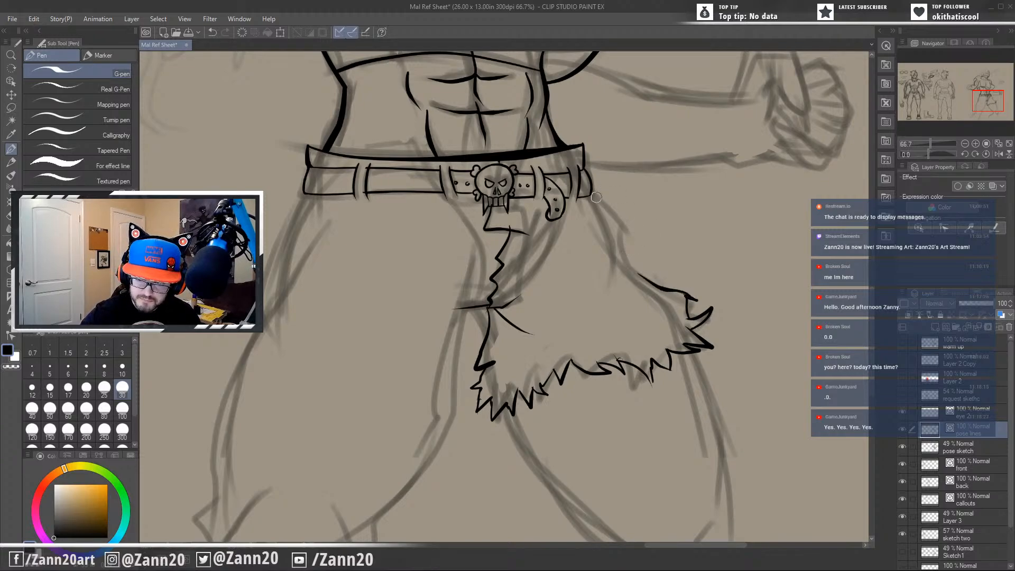
pyautogui.moveTo(590, 195)
pyautogui.mouseDown()
pyautogui.moveTo(611, 203)
pyautogui.moveTo(595, 200)
pyautogui.moveTo(632, 258)
pyautogui.moveTo(684, 309)
pyautogui.mouseUp()
pyautogui.hotkey('ctrl', 'z')
# Redraw the torn far pant leg's inner edge as a curve from the crotch to the ragged hem.
pyautogui.moveTo(667, 434); pyautogui.dragTo(723, 378)
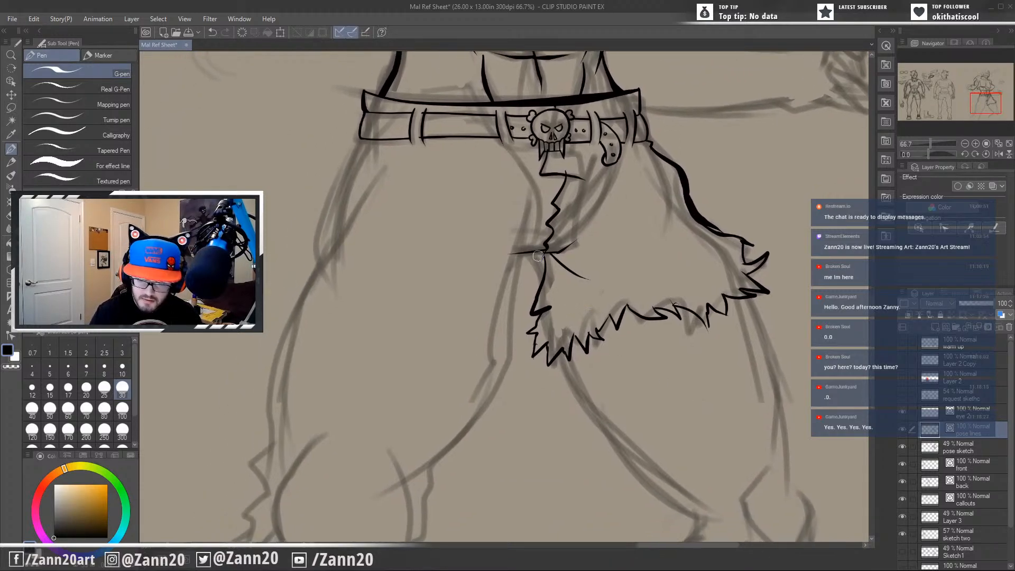
pyautogui.moveTo(523, 252)
pyautogui.mouseDown()
pyautogui.moveTo(539, 288)
pyautogui.moveTo(534, 312)
pyautogui.mouseUp()
pyautogui.moveTo(548, 258); pyautogui.dragTo(541, 258)
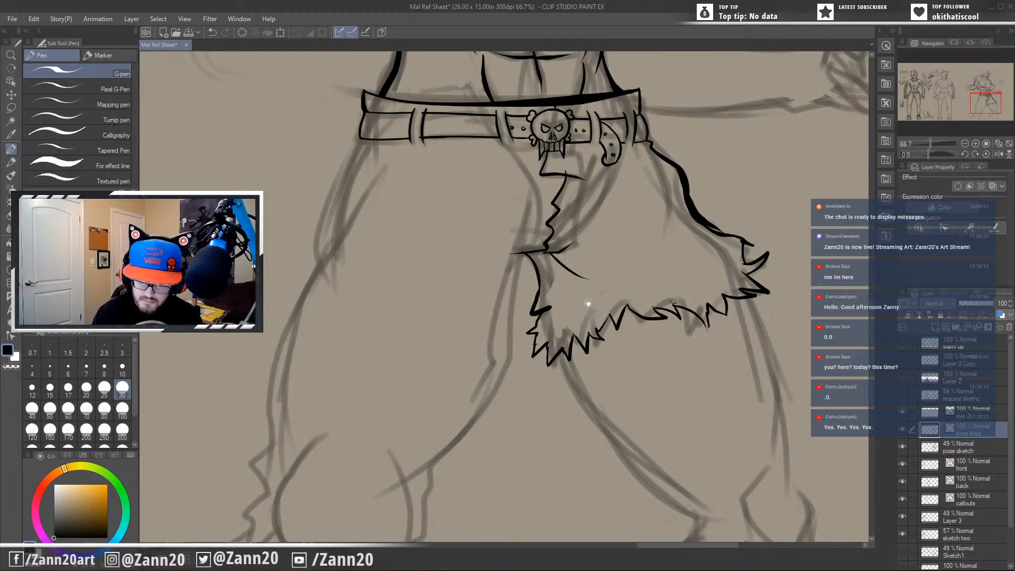
# Ink the near leg's outer contour from the belt down the thigh, with jagged tears at the knee and a bold lower leg line.
pyautogui.moveTo(578, 338); pyautogui.dragTo(605, 339)
pyautogui.moveTo(602, 306)
pyautogui.mouseDown()
pyautogui.moveTo(620, 342)
pyautogui.moveTo(655, 353)
pyautogui.mouseUp()
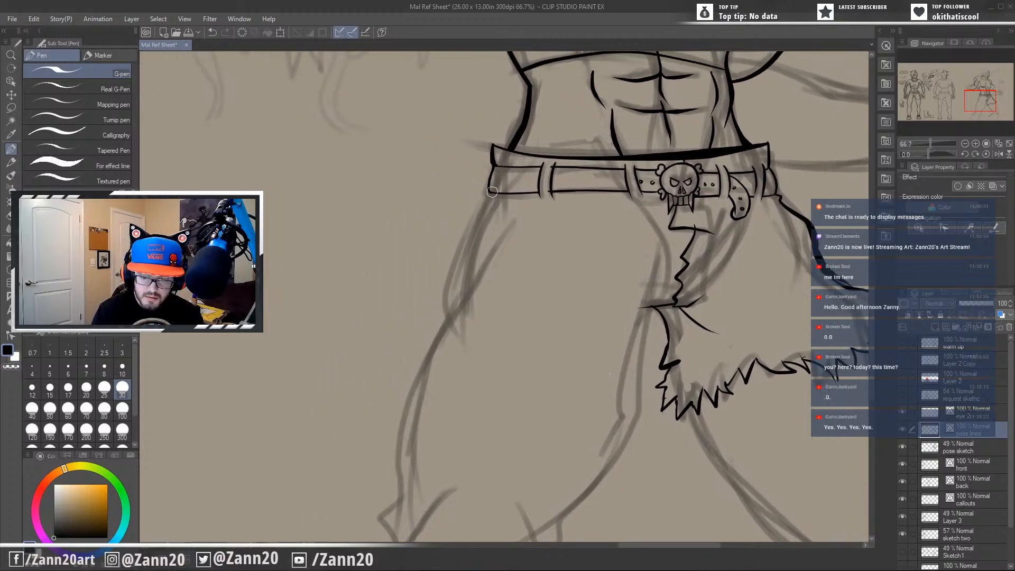
pyautogui.moveTo(490, 191); pyautogui.dragTo(457, 235)
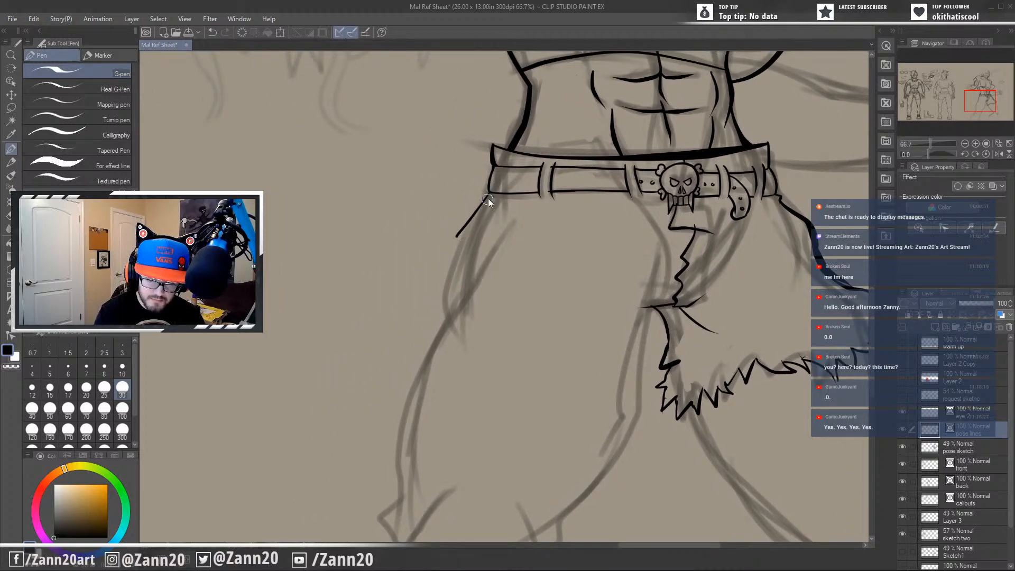
pyautogui.hotkey('ctrl', 'z')
pyautogui.moveTo(484, 194)
pyautogui.mouseDown()
pyautogui.moveTo(434, 296)
pyautogui.moveTo(444, 339)
pyautogui.mouseUp()
pyautogui.moveTo(456, 304)
pyautogui.mouseDown()
pyautogui.moveTo(540, 221)
pyautogui.moveTo(488, 321)
pyautogui.moveTo(483, 440)
pyautogui.mouseUp()
pyautogui.moveTo(551, 449); pyautogui.dragTo(651, 271)
pyautogui.moveTo(584, 241)
pyautogui.mouseDown()
pyautogui.moveTo(563, 267)
pyautogui.moveTo(564, 325)
pyautogui.mouseUp()
pyautogui.moveTo(576, 291)
pyautogui.mouseDown()
pyautogui.moveTo(556, 347)
pyautogui.moveTo(480, 377)
pyautogui.moveTo(447, 523)
pyautogui.mouseUp()
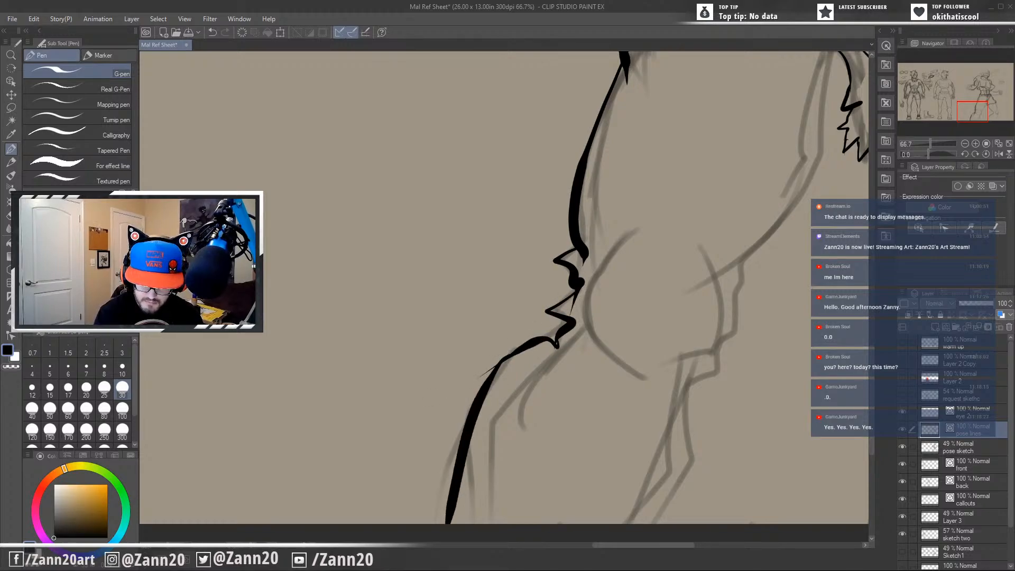
# Ink the near leg's inner thigh contour as a bold line from the crotch down toward the knee.
pyautogui.moveTo(649, 467); pyautogui.dragTo(487, 486)
pyautogui.moveTo(623, 284); pyautogui.dragTo(571, 430)
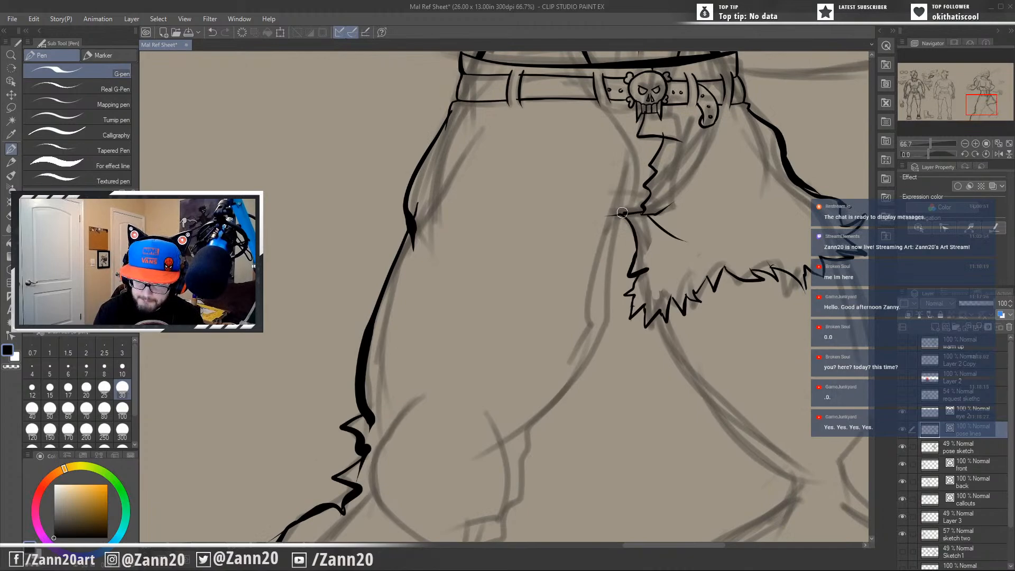
pyautogui.moveTo(622, 212)
pyautogui.mouseDown()
pyautogui.moveTo(609, 326)
pyautogui.moveTo(526, 421)
pyautogui.moveTo(578, 365)
pyautogui.moveTo(556, 398)
pyautogui.moveTo(499, 454)
pyautogui.mouseUp()
pyautogui.hotkey('ctrl', 'z')
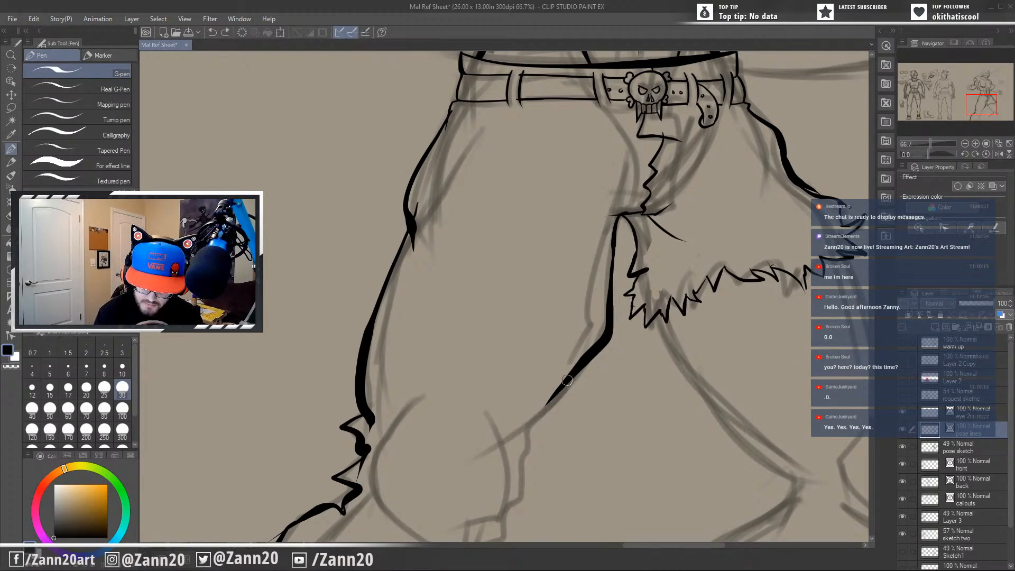
pyautogui.moveTo(562, 387)
pyautogui.mouseDown()
pyautogui.moveTo(526, 431)
pyautogui.moveTo(533, 453)
pyautogui.mouseUp()
pyautogui.hotkey('ctrl', 'z')
pyautogui.click(559, 389)
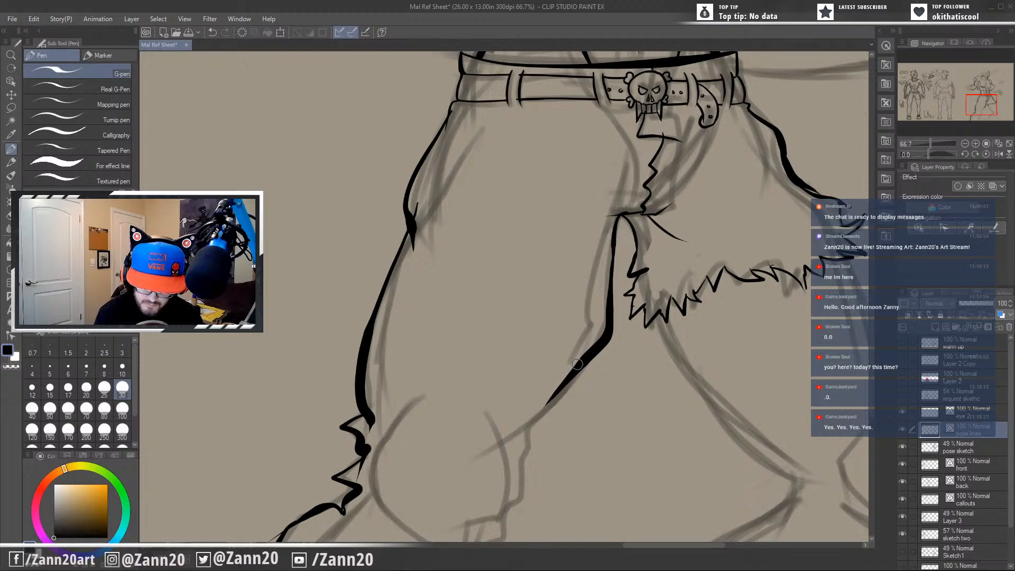
pyautogui.moveTo(576, 365); pyautogui.dragTo(521, 442)
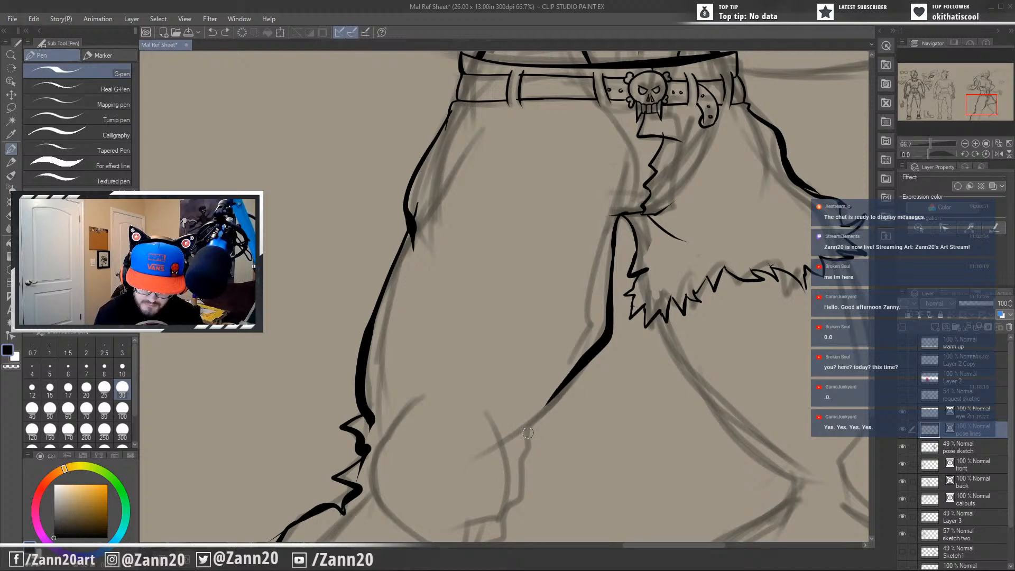
# Extend the near leg's inner contour to the knee and ink the jagged torn edge below it.
pyautogui.moveTo(582, 360)
pyautogui.mouseDown()
pyautogui.moveTo(529, 423)
pyautogui.moveTo(533, 473)
pyautogui.moveTo(493, 537)
pyautogui.mouseUp()
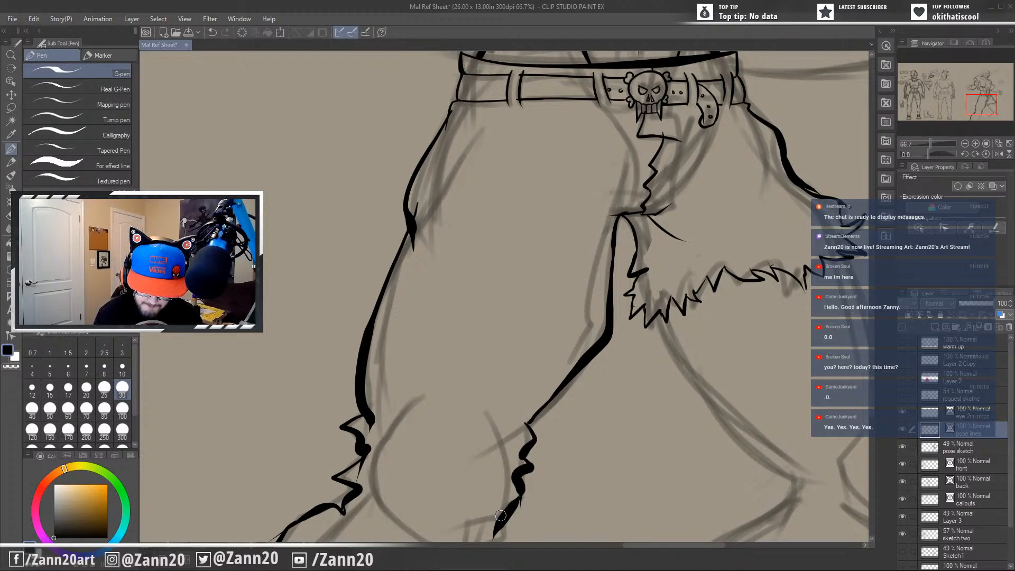
pyautogui.hotkey('ctrl', 'z')
pyautogui.hotkey('ctrl', 'z')
pyautogui.hotkey('ctrl', 'z')
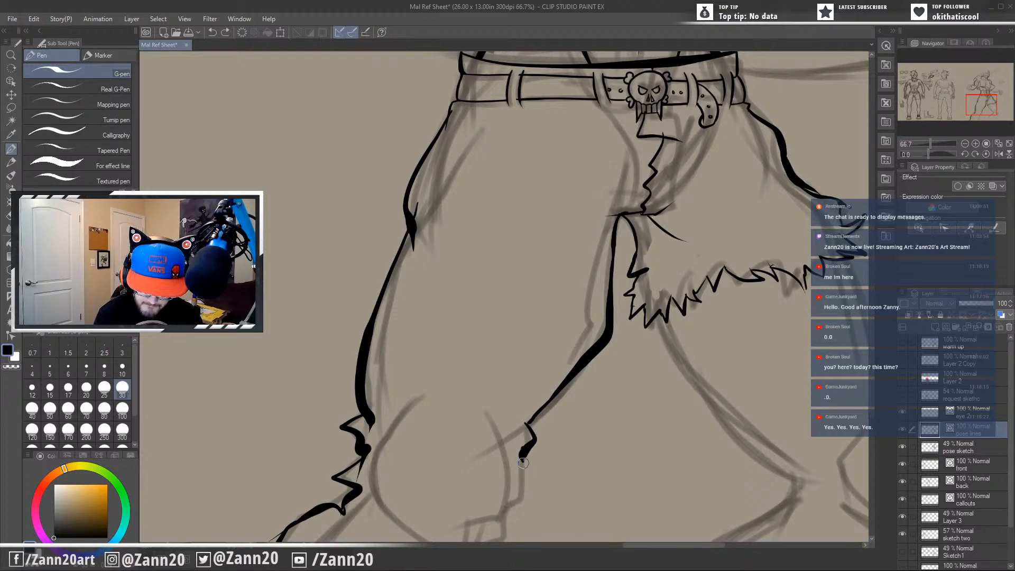
pyautogui.moveTo(522, 460)
pyautogui.mouseDown()
pyautogui.moveTo(508, 511)
pyautogui.moveTo(506, 552)
pyautogui.mouseUp()
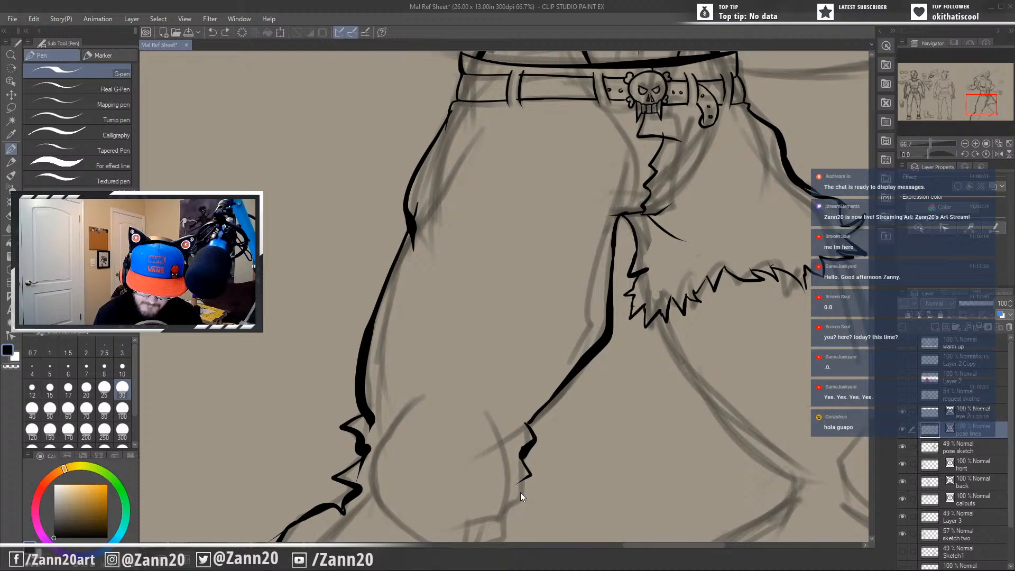
pyautogui.moveTo(526, 474)
pyautogui.mouseDown()
pyautogui.moveTo(523, 503)
pyautogui.moveTo(503, 517)
pyautogui.moveTo(500, 544)
pyautogui.mouseUp()
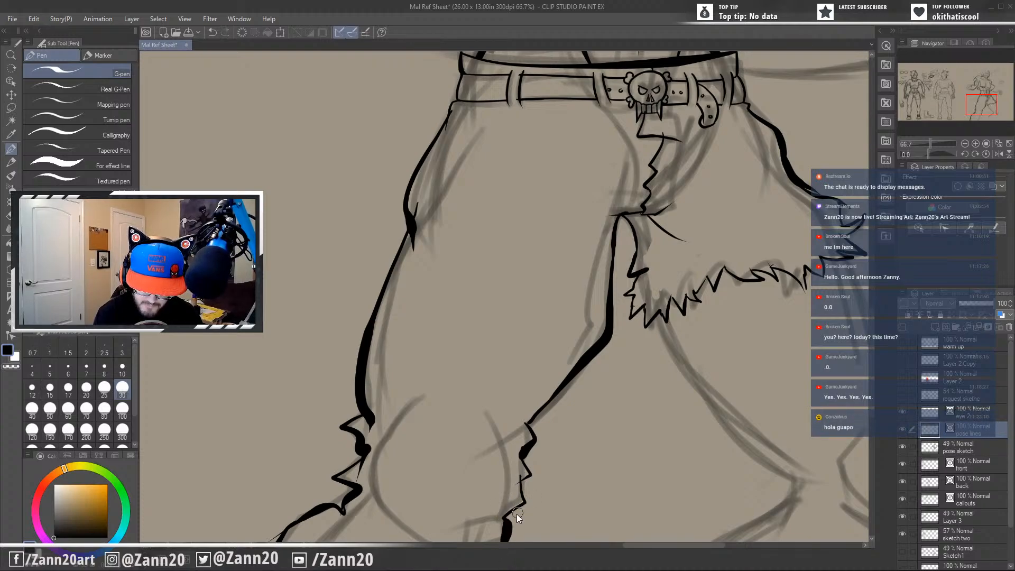
pyautogui.hotkey('ctrl', 'z')
pyautogui.moveTo(528, 467); pyautogui.dragTo(500, 544)
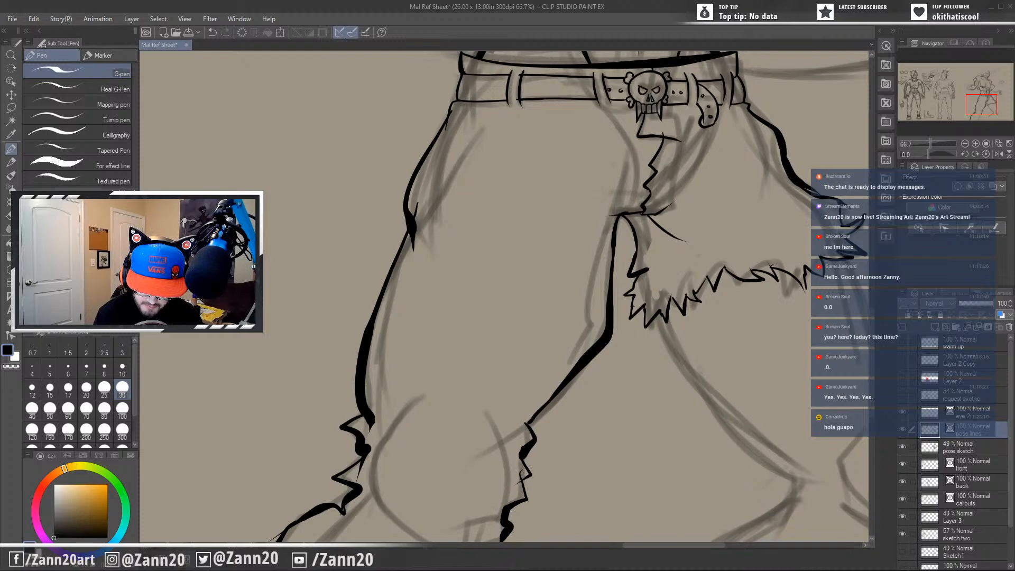
pyautogui.hotkey('ctrl', 'z')
pyautogui.moveTo(520, 467)
pyautogui.mouseDown()
pyautogui.moveTo(524, 497)
pyautogui.moveTo(498, 534)
pyautogui.moveTo(502, 558)
pyautogui.mouseUp()
# Redraw the uppermost jag of the tear on the near leg's inner knee with thinner strokes.
pyautogui.moveTo(561, 462); pyautogui.dragTo(602, 385)
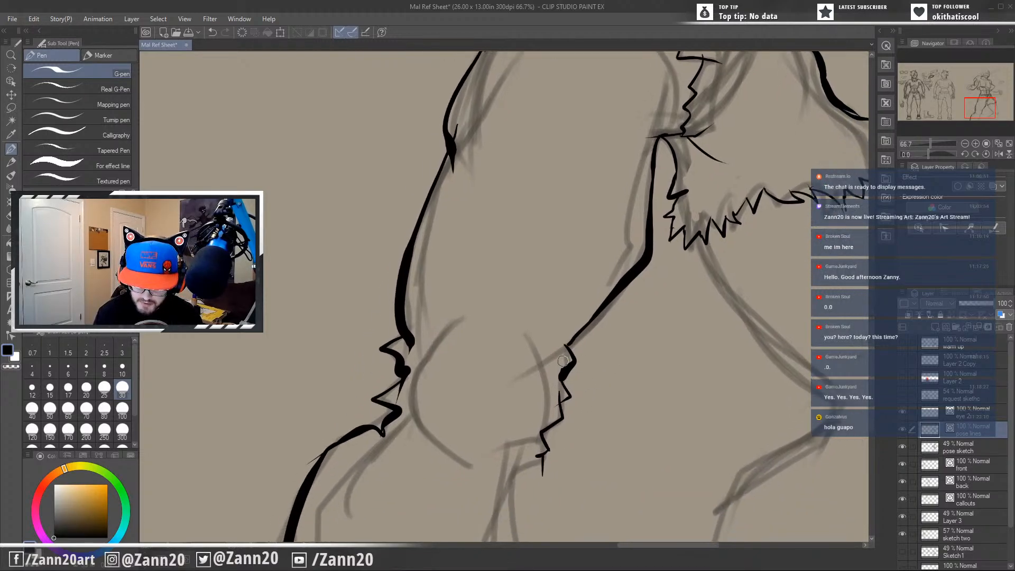
pyautogui.hotkey('ctrl', 'z')
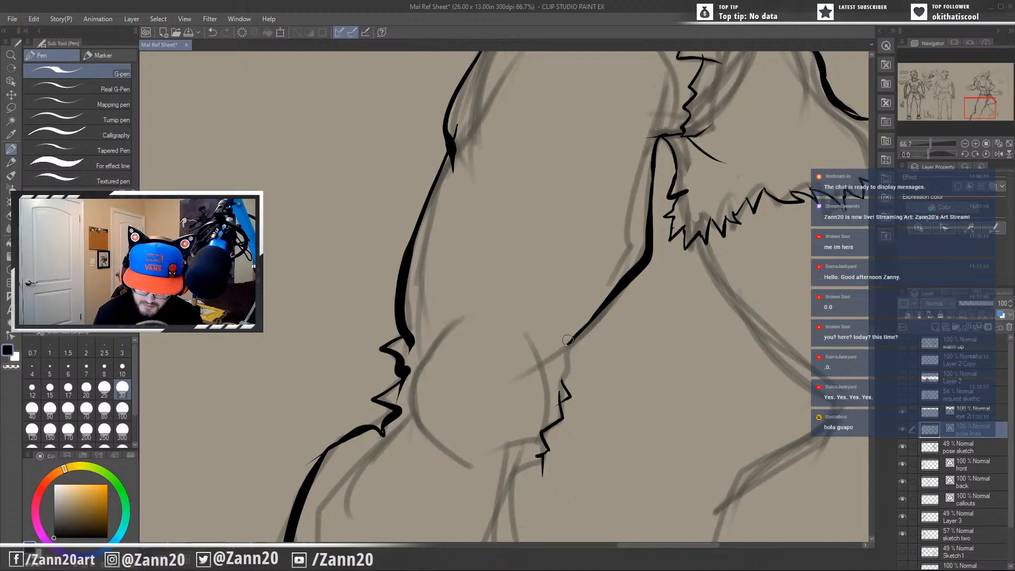
pyautogui.moveTo(567, 340); pyautogui.dragTo(572, 373)
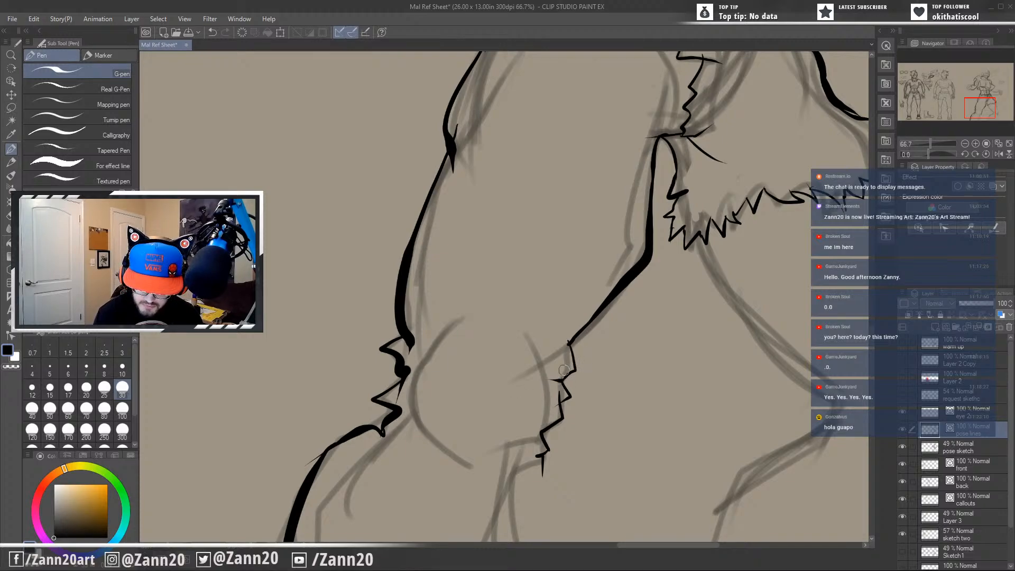
pyautogui.moveTo(565, 376); pyautogui.dragTo(555, 385)
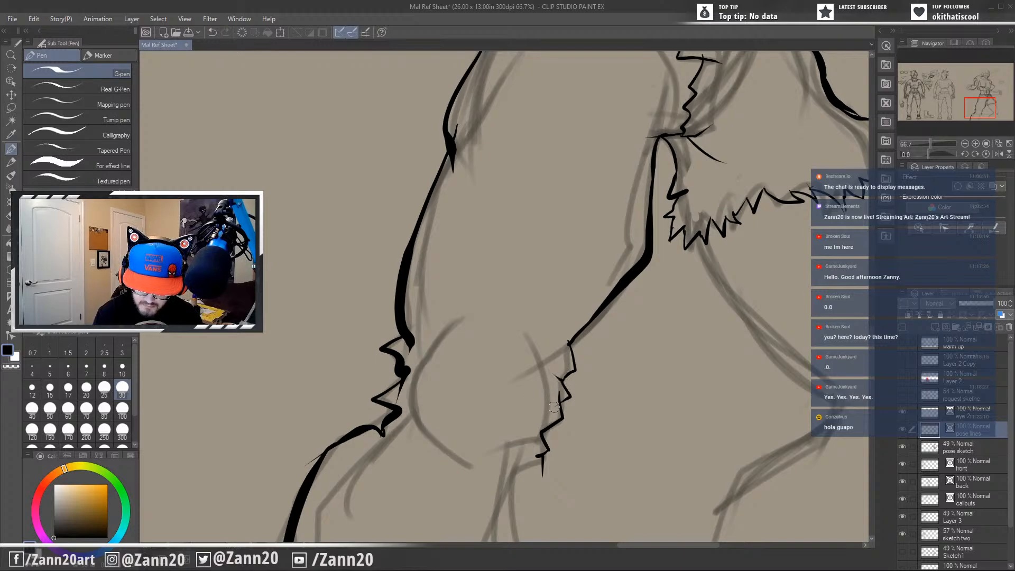
# Redraw the jagged tear on the near leg's outer knee with thinner strokes and ink the bold inner lower-leg line below the torn edge.
pyautogui.moveTo(566, 337); pyautogui.dragTo(564, 348)
pyautogui.moveTo(508, 392); pyautogui.dragTo(588, 364)
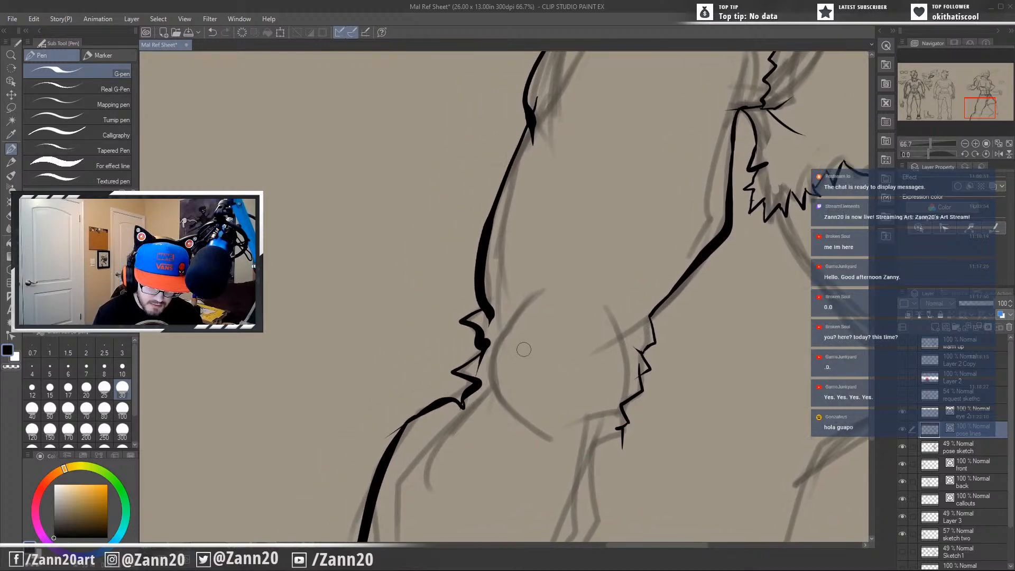
pyautogui.moveTo(522, 356); pyautogui.dragTo(549, 363)
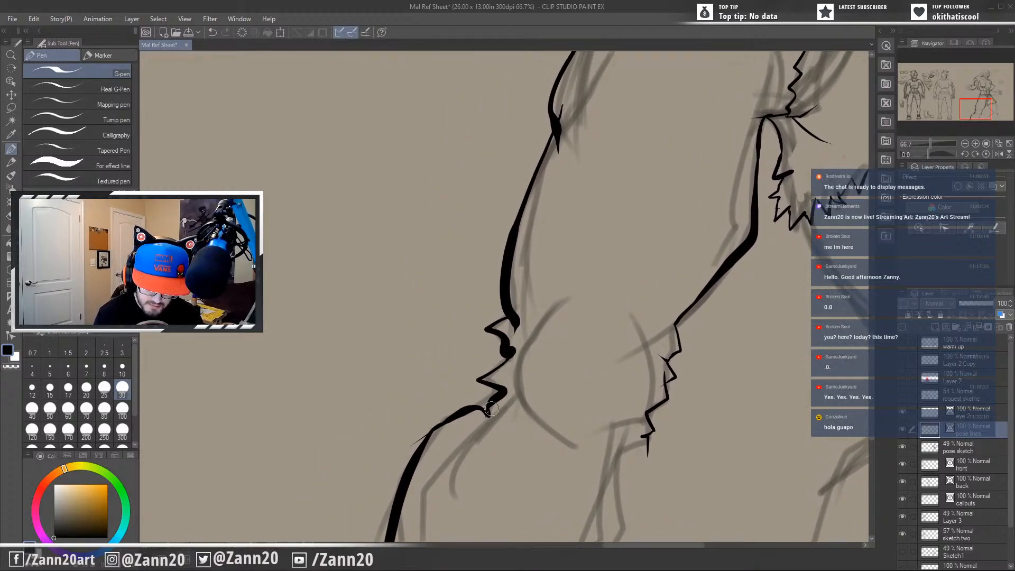
pyautogui.hotkey('ctrl', 'z')
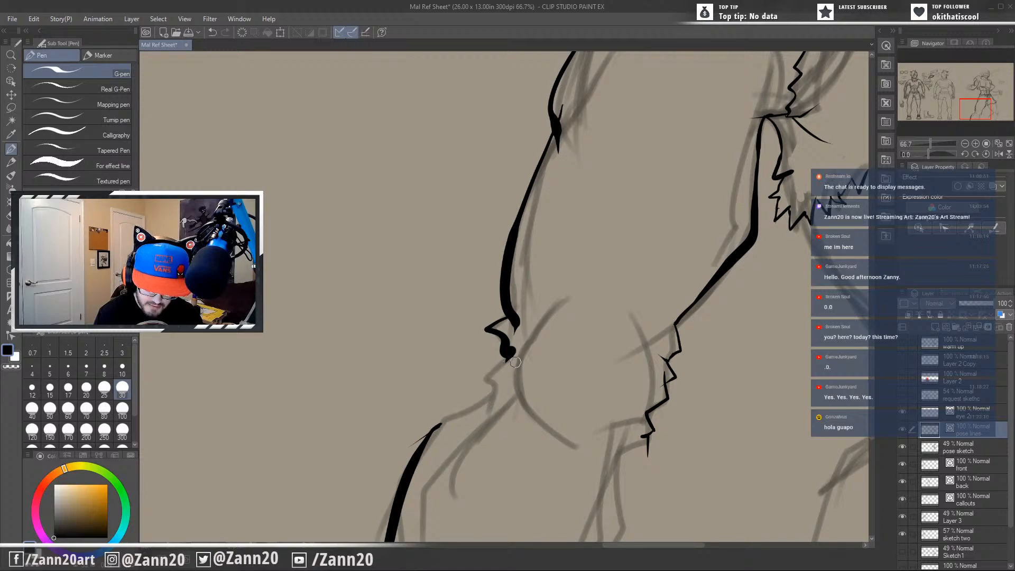
pyautogui.hotkey('ctrl', 'z')
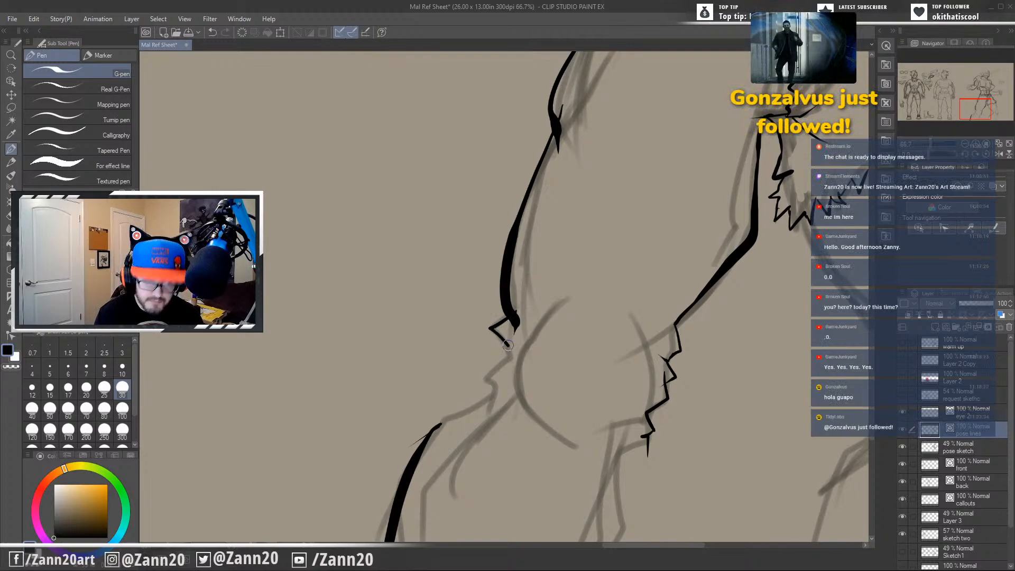
pyautogui.moveTo(517, 317); pyautogui.dragTo(514, 367)
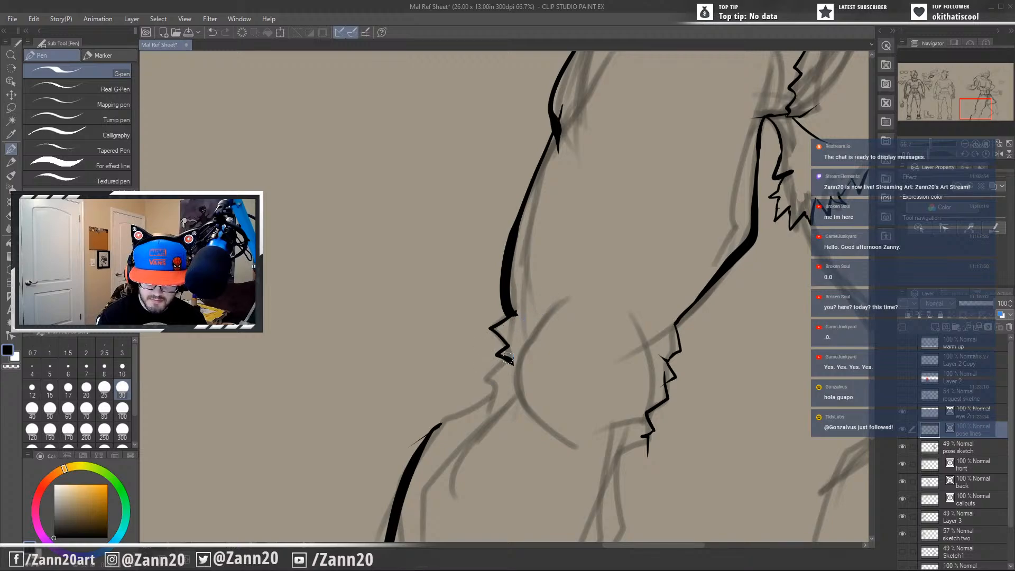
pyautogui.moveTo(507, 358)
pyautogui.mouseDown()
pyautogui.moveTo(484, 407)
pyautogui.moveTo(383, 459)
pyautogui.mouseUp()
pyautogui.moveTo(417, 441)
pyautogui.mouseDown()
pyautogui.moveTo(451, 418)
pyautogui.moveTo(412, 446)
pyautogui.moveTo(421, 436)
pyautogui.mouseUp()
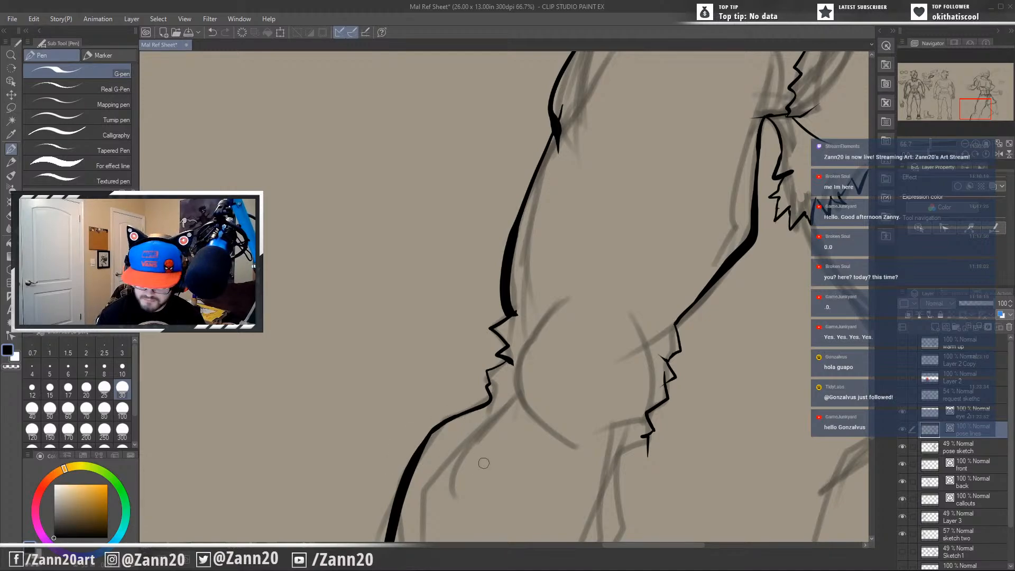
pyautogui.moveTo(649, 443); pyautogui.dragTo(602, 555)
# Ink the far leg's outer and inner thigh contours as bold tapered lines from the torn pants hem to the knee.
pyautogui.moveTo(698, 483); pyautogui.dragTo(388, 534)
pyautogui.moveTo(698, 447); pyautogui.dragTo(603, 351)
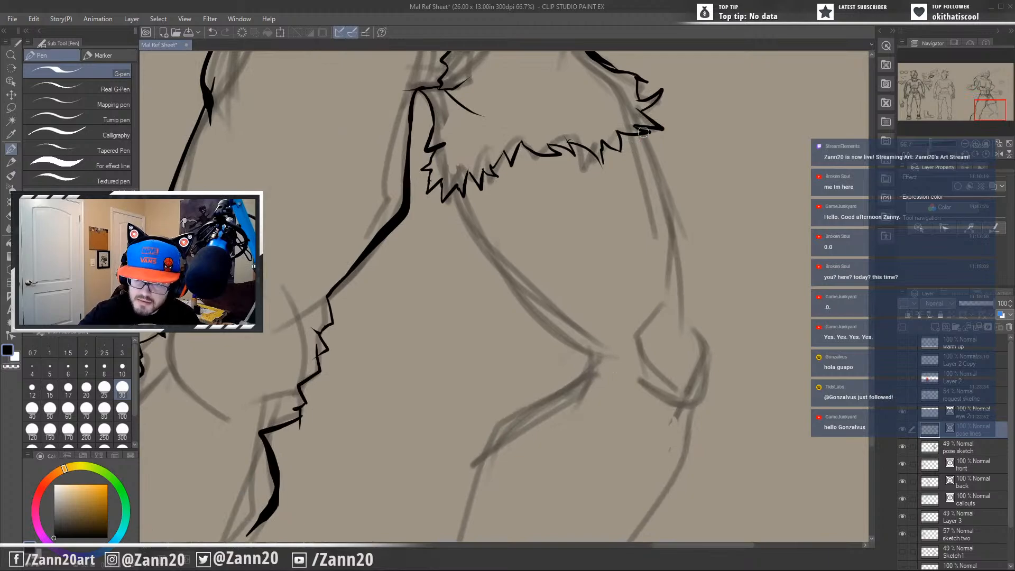
pyautogui.moveTo(627, 108)
pyautogui.mouseDown()
pyautogui.moveTo(679, 245)
pyautogui.moveTo(676, 382)
pyautogui.mouseUp()
pyautogui.moveTo(449, 175); pyautogui.dragTo(640, 391)
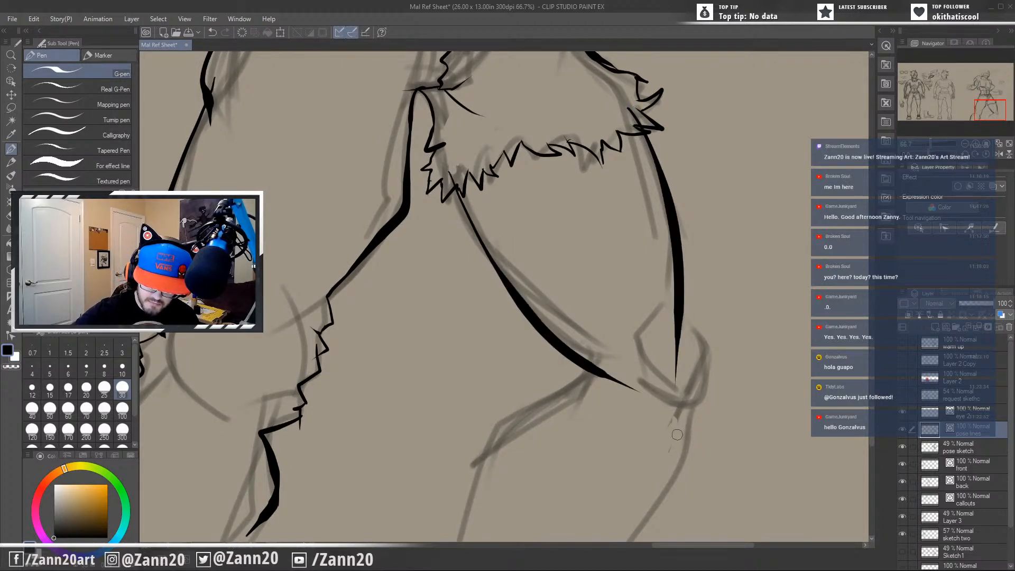
# Ink a short crease behind the far leg's knee at the lower end of the inner thigh line.
pyautogui.moveTo(588, 347); pyautogui.dragTo(452, 471)
pyautogui.hotkey('ctrl', 'z')
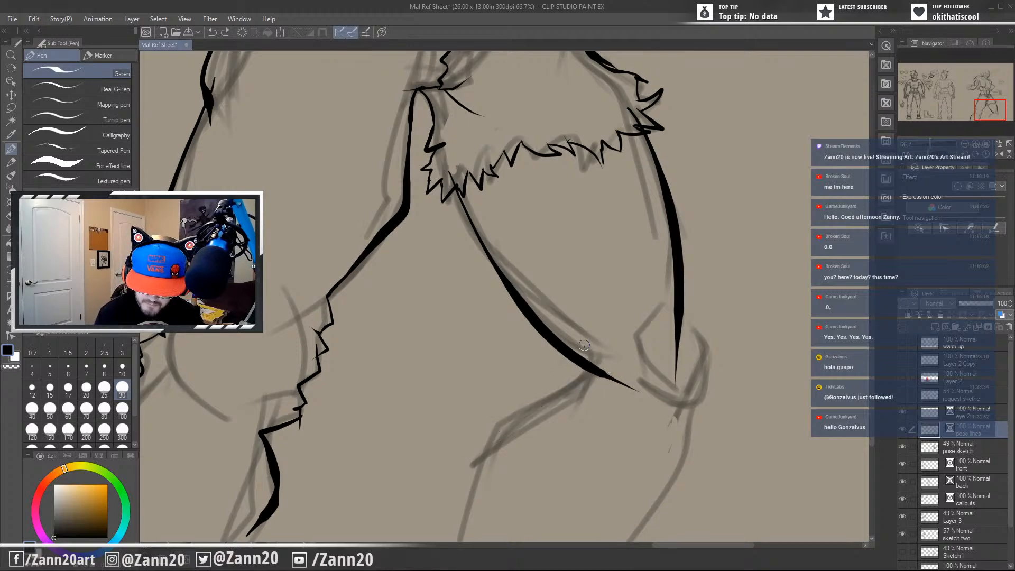
pyautogui.moveTo(591, 349); pyautogui.dragTo(525, 405)
pyautogui.hotkey('ctrl', 'z')
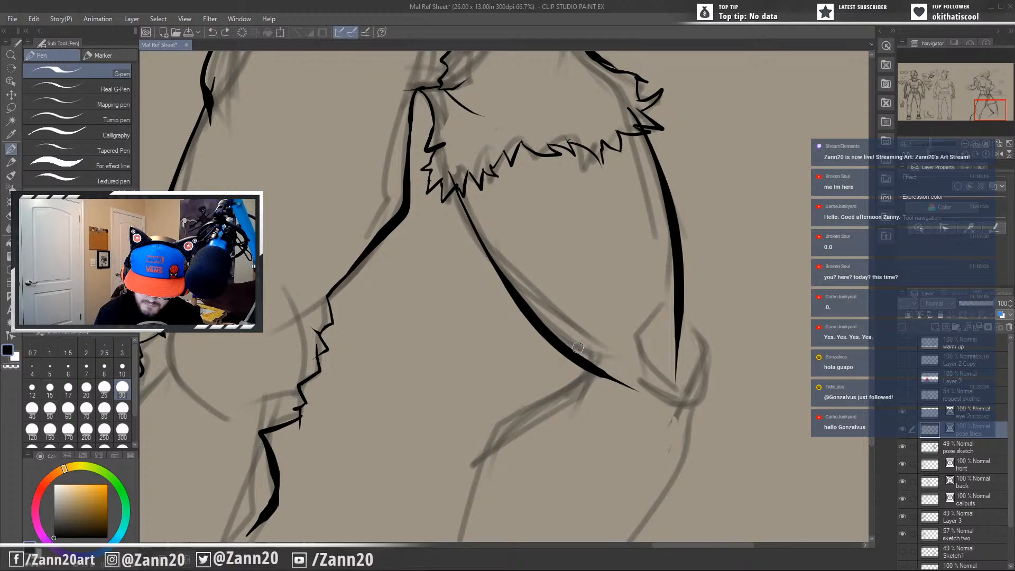
pyautogui.moveTo(581, 350)
pyautogui.mouseDown()
pyautogui.moveTo(588, 376)
pyautogui.moveTo(554, 401)
pyautogui.mouseUp()
pyautogui.hotkey('ctrl', 'z')
pyautogui.moveTo(586, 350)
pyautogui.mouseDown()
pyautogui.moveTo(555, 396)
pyautogui.moveTo(489, 427)
pyautogui.moveTo(455, 538)
pyautogui.mouseUp()
pyautogui.hotkey('ctrl', 'z')
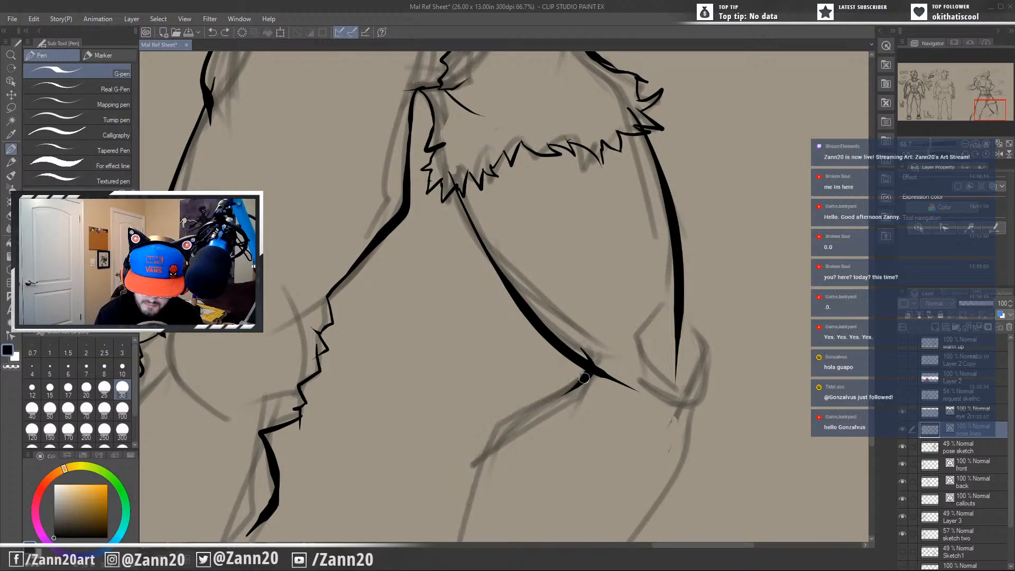
# Ink the far leg's calf contour as a bold line from the knee crease down past the canvas's lower edge.
pyautogui.moveTo(584, 378); pyautogui.dragTo(450, 540)
pyautogui.moveTo(479, 455); pyautogui.dragTo(446, 548)
pyautogui.moveTo(593, 471)
pyautogui.mouseDown()
pyautogui.moveTo(604, 382)
pyautogui.moveTo(644, 270)
pyautogui.moveTo(586, 371)
pyautogui.mouseUp()
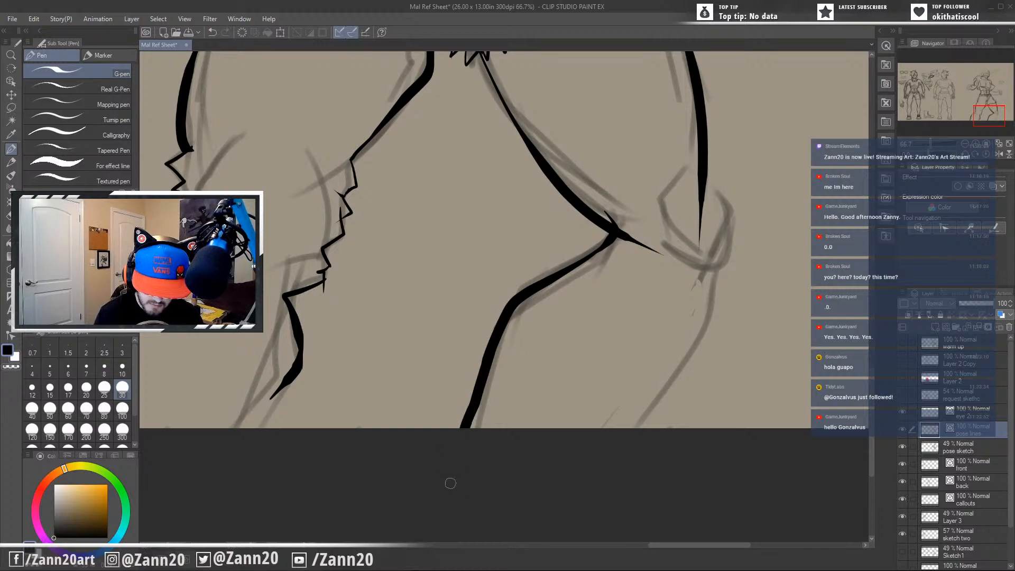
pyautogui.moveTo(477, 388); pyautogui.dragTo(470, 522)
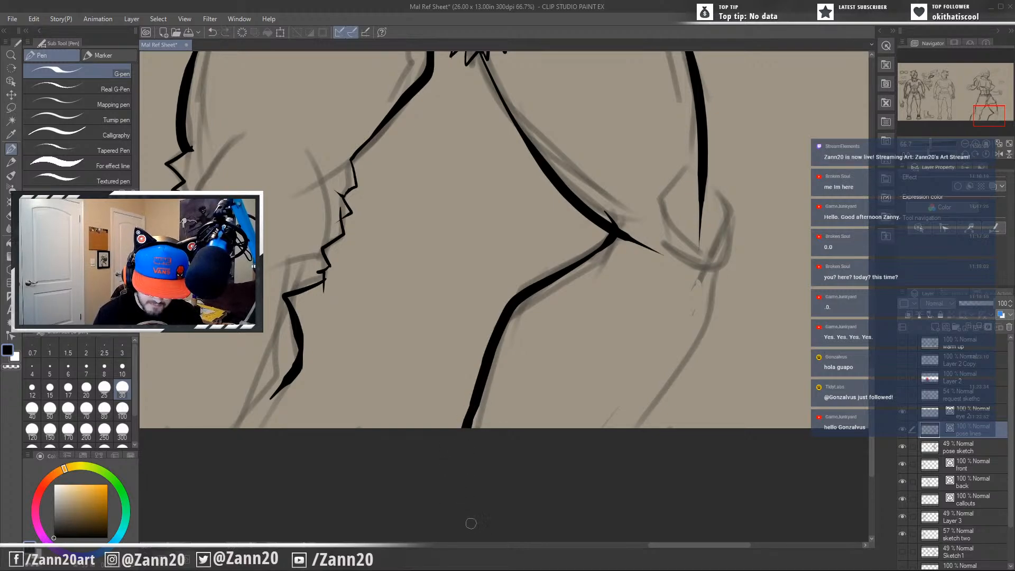
pyautogui.hotkey('ctrl', 'z')
pyautogui.moveTo(478, 384); pyautogui.dragTo(462, 529)
# Outline the far leg's kneecap with angular strokes and trim the thigh line running through it.
pyautogui.moveTo(530, 417); pyautogui.dragTo(405, 504)
pyautogui.moveTo(590, 271)
pyautogui.mouseDown()
pyautogui.moveTo(586, 367)
pyautogui.moveTo(550, 337)
pyautogui.mouseUp()
pyautogui.moveTo(564, 259); pyautogui.dragTo(544, 328)
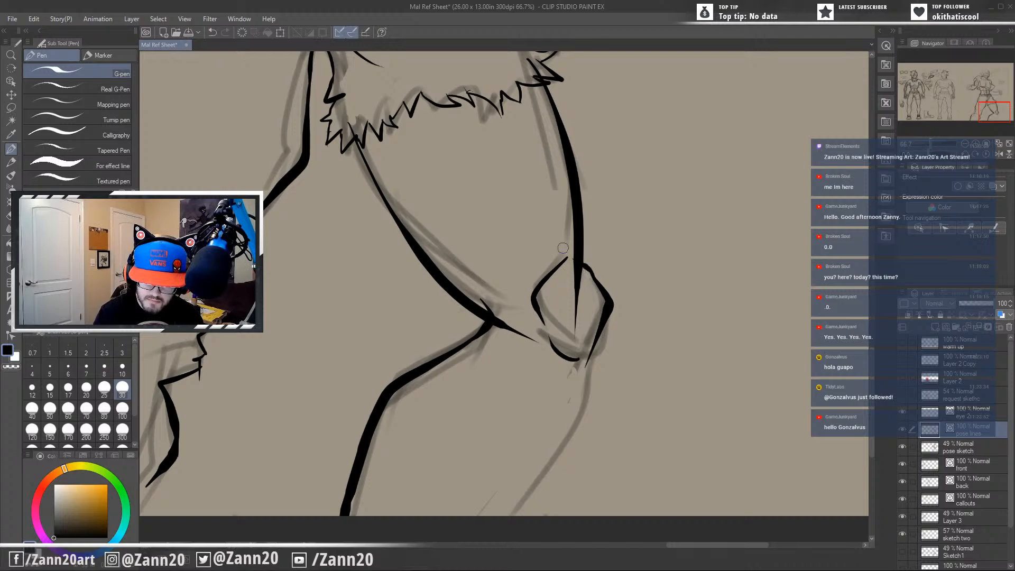
pyautogui.moveTo(573, 256)
pyautogui.mouseDown()
pyautogui.moveTo(605, 296)
pyautogui.moveTo(593, 333)
pyautogui.moveTo(574, 282)
pyautogui.moveTo(573, 344)
pyautogui.mouseUp()
pyautogui.moveTo(595, 379); pyautogui.dragTo(621, 352)
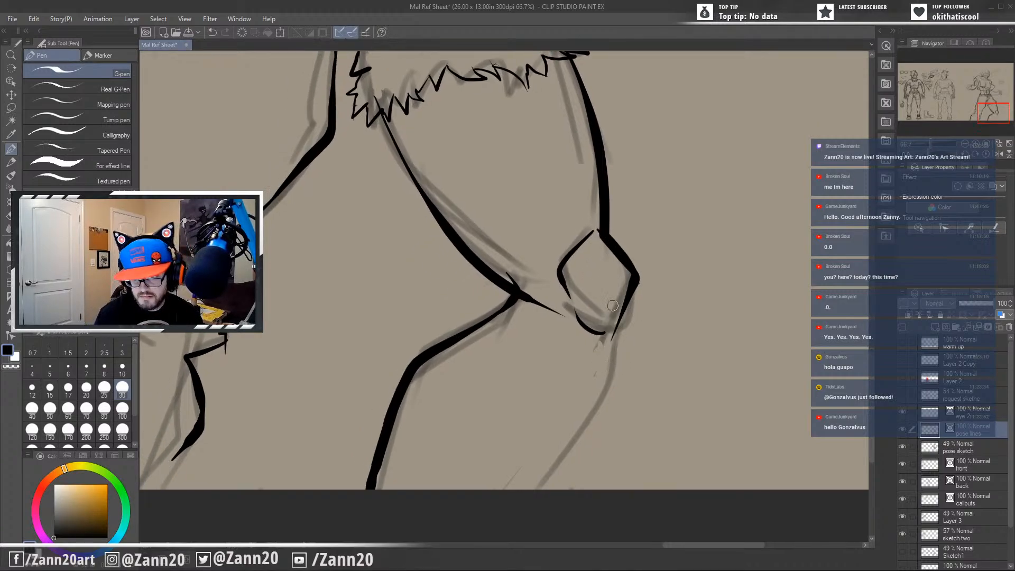
# Undo the thigh-line trim and the kneecap's outer edge, and redraw that edge as one bold curve.
pyautogui.click(609, 237)
pyautogui.hotkey('ctrl', 'y')
pyautogui.hotkey('ctrl', 'z')
pyautogui.hotkey('ctrl', 'z')
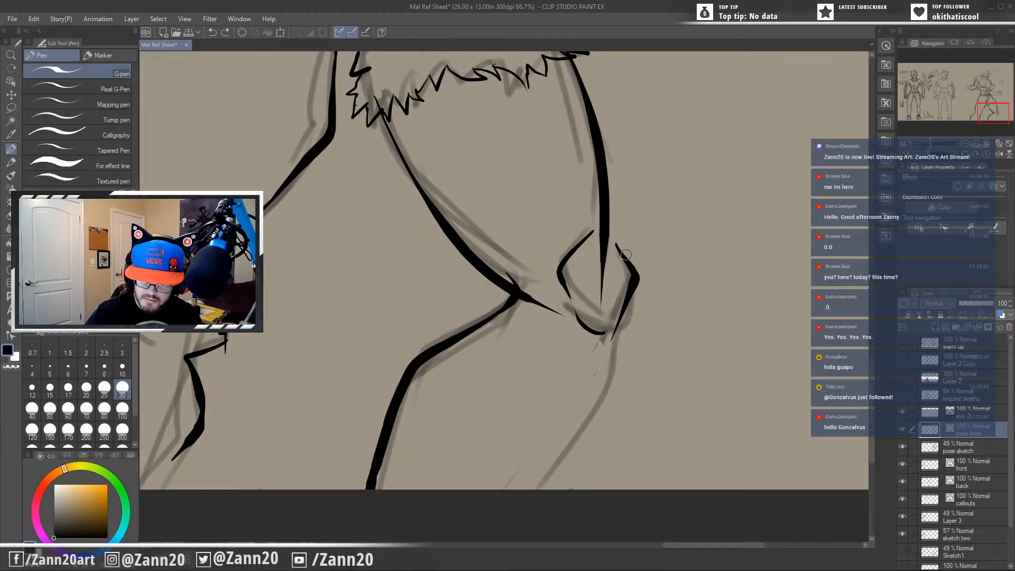
pyautogui.hotkey('ctrl', 'z')
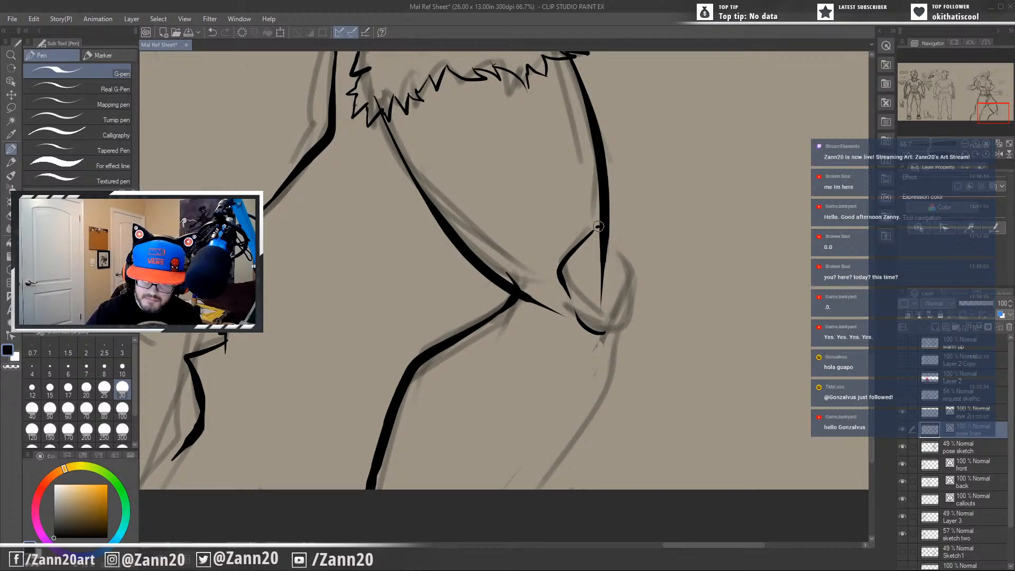
pyautogui.moveTo(598, 226)
pyautogui.mouseDown()
pyautogui.moveTo(632, 260)
pyautogui.moveTo(635, 360)
pyautogui.mouseUp()
# Ink the kneecap's lower outer edge as a tapered stroke angling back beneath the knee.
pyautogui.moveTo(640, 262)
pyautogui.mouseDown()
pyautogui.moveTo(628, 308)
pyautogui.moveTo(600, 346)
pyautogui.mouseUp()
pyautogui.hotkey('ctrl', 'z')
pyautogui.moveTo(636, 257)
pyautogui.mouseDown()
pyautogui.moveTo(639, 287)
pyautogui.moveTo(598, 346)
pyautogui.mouseUp()
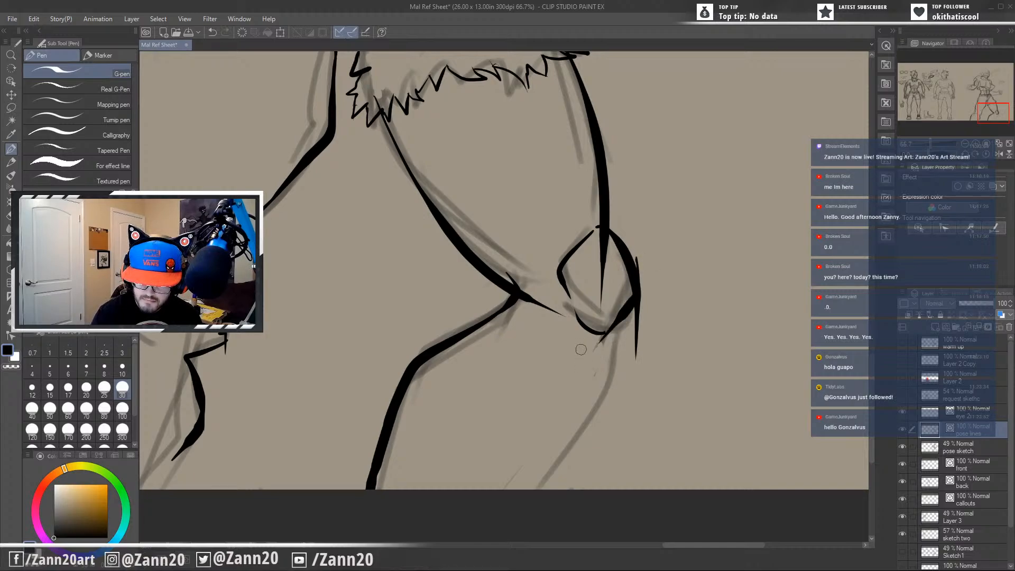
pyautogui.hotkey('ctrl', 'z')
pyautogui.moveTo(639, 272); pyautogui.dragTo(601, 350)
pyautogui.hotkey('ctrl', 'z')
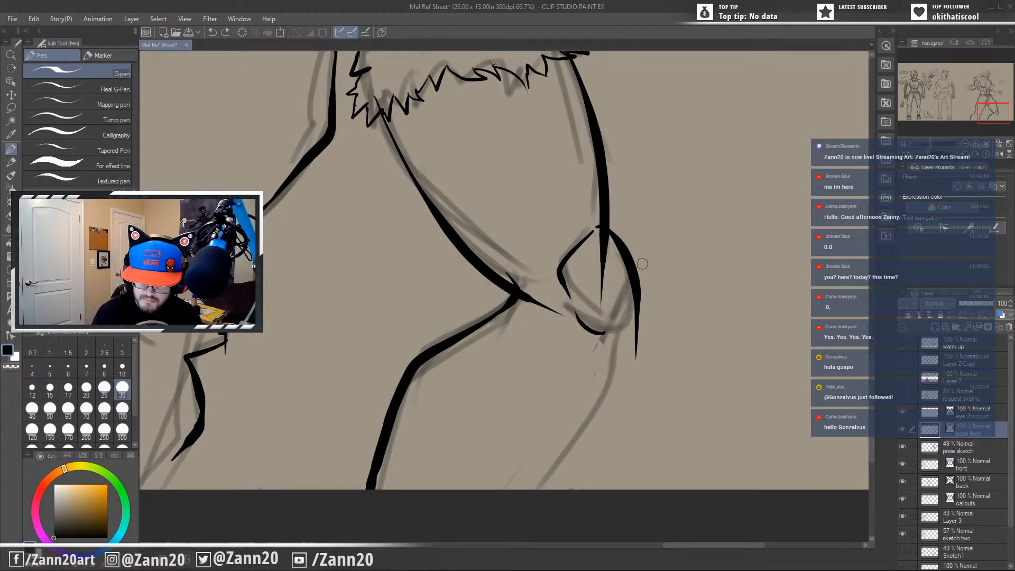
pyautogui.moveTo(642, 263); pyautogui.dragTo(566, 363)
pyautogui.hotkey('ctrl', 'z')
pyautogui.moveTo(641, 267)
pyautogui.mouseDown()
pyautogui.moveTo(639, 301)
pyautogui.moveTo(591, 353)
pyautogui.mouseUp()
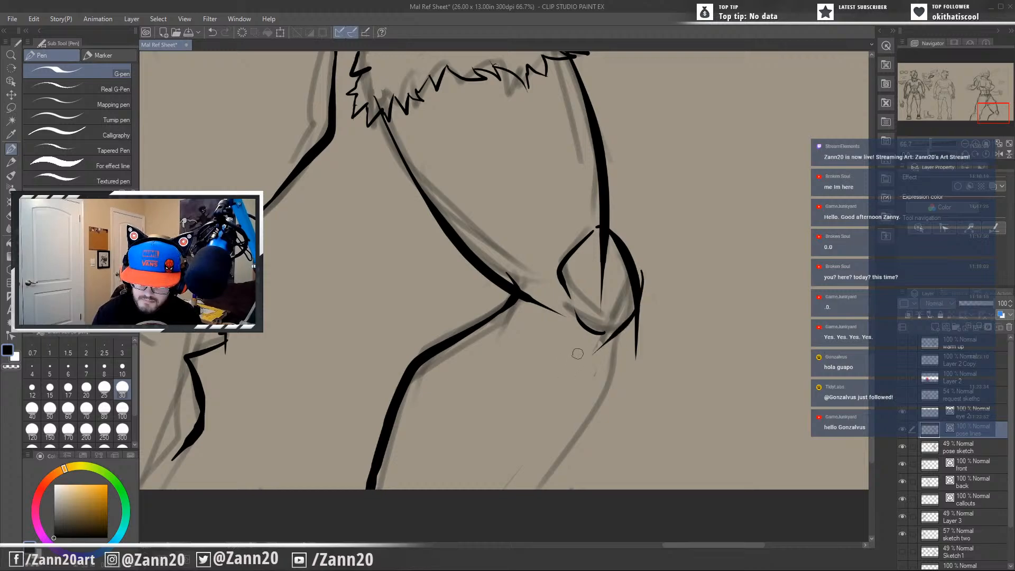
# Remove the kneecap's lower inner stroke and trim the line ends overshooting the top and outer side of the kneecap.
pyautogui.hotkey('ctrl', 'z')
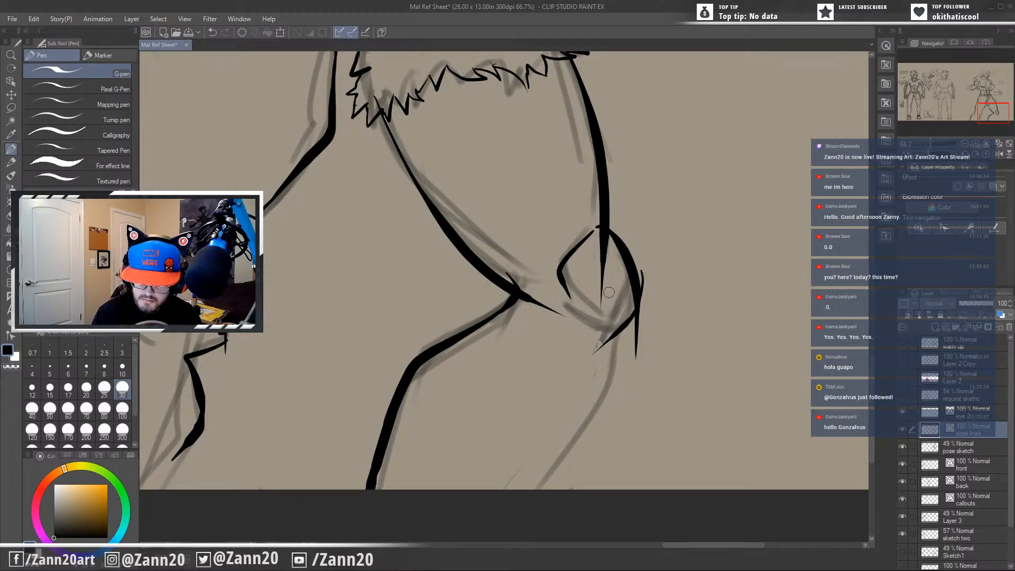
pyautogui.moveTo(603, 263); pyautogui.dragTo(595, 275)
pyautogui.moveTo(584, 361)
pyautogui.mouseDown()
pyautogui.moveTo(566, 342)
pyautogui.moveTo(564, 319)
pyautogui.mouseUp()
pyautogui.moveTo(631, 237); pyautogui.dragTo(620, 232)
pyautogui.moveTo(627, 296); pyautogui.dragTo(591, 365)
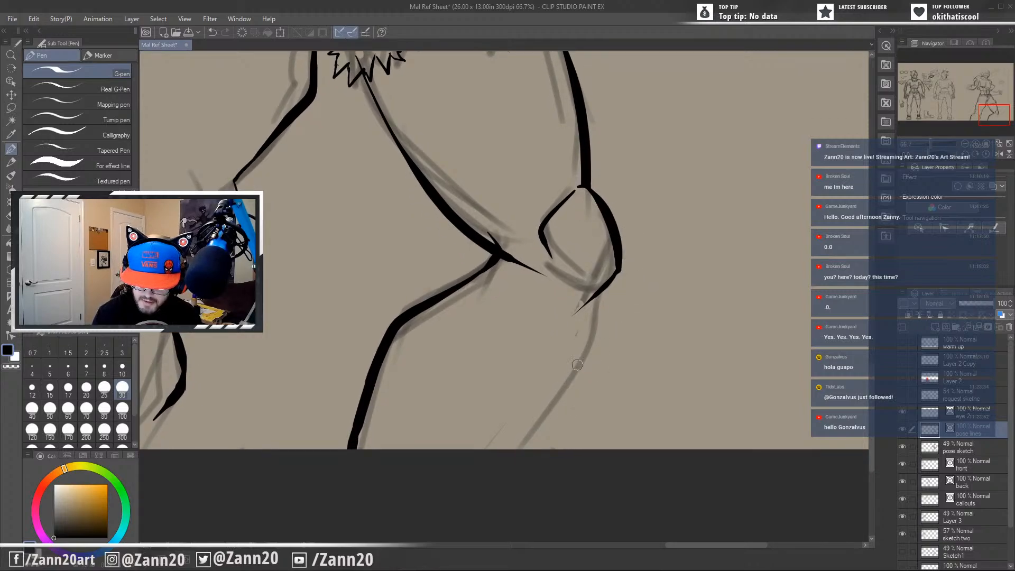
# Close the kneecap outline with a lower inner edge and trim the inner thigh line extending past the knee crease.
pyautogui.moveTo(608, 282); pyautogui.dragTo(575, 294)
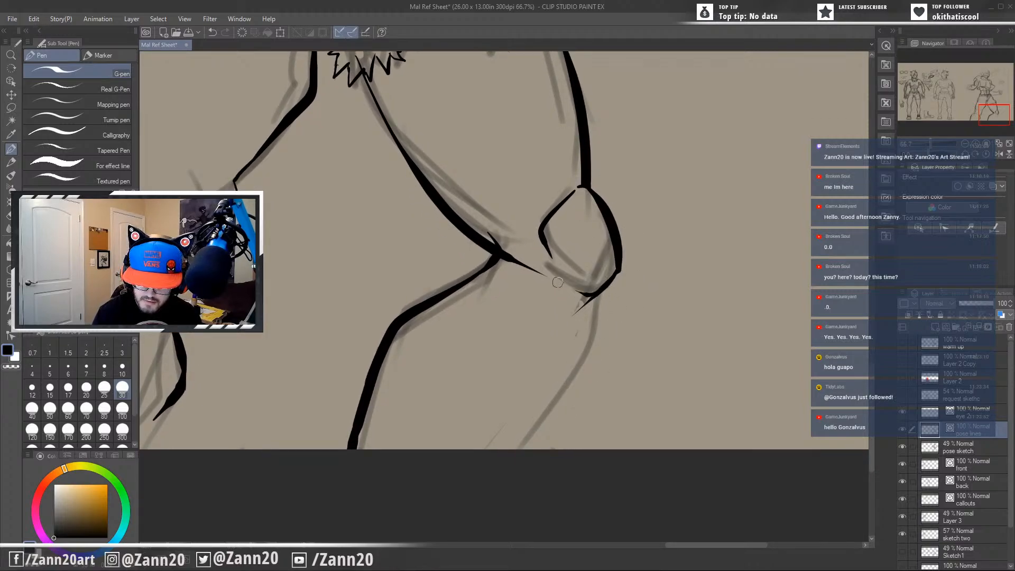
pyautogui.moveTo(550, 259)
pyautogui.mouseDown()
pyautogui.moveTo(574, 294)
pyautogui.moveTo(590, 290)
pyautogui.moveTo(585, 308)
pyautogui.moveTo(607, 306)
pyautogui.mouseUp()
pyautogui.hotkey('ctrl', 'z')
pyautogui.moveTo(596, 348); pyautogui.dragTo(641, 360)
pyautogui.moveTo(554, 263); pyautogui.dragTo(558, 295)
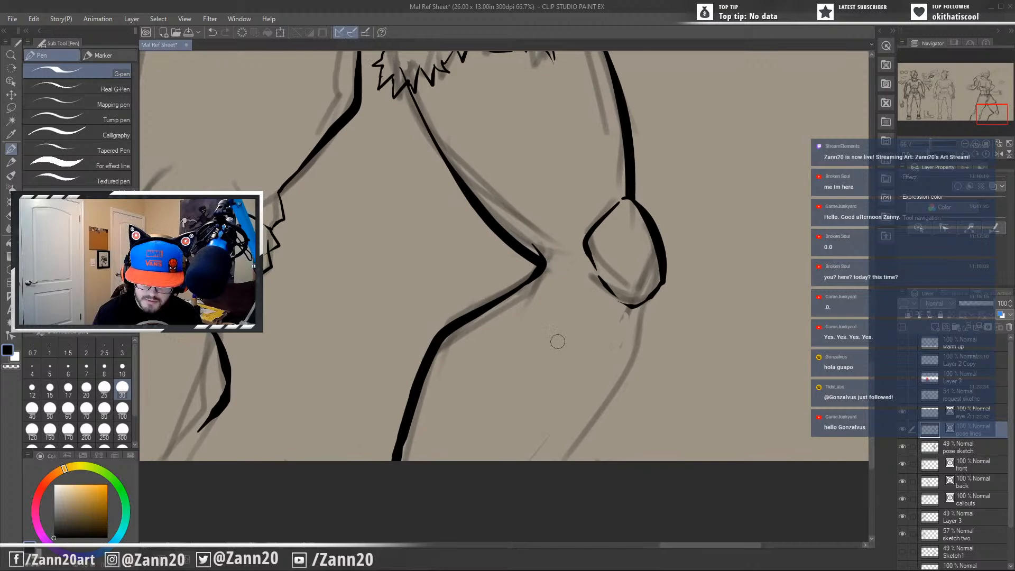
# Redraw the kneecap's lower outer edge as a bolder stroke tapering off beneath the knee.
pyautogui.moveTo(616, 369); pyautogui.dragTo(547, 380)
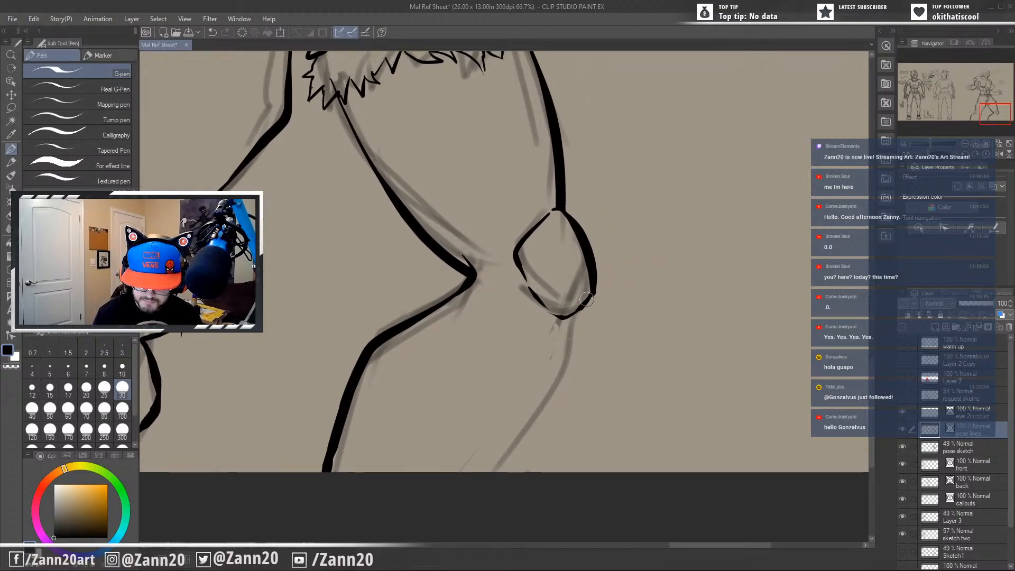
pyautogui.moveTo(567, 316)
pyautogui.mouseDown()
pyautogui.moveTo(591, 297)
pyautogui.moveTo(567, 318)
pyautogui.moveTo(517, 327)
pyautogui.mouseUp()
pyautogui.hotkey('ctrl', 'z')
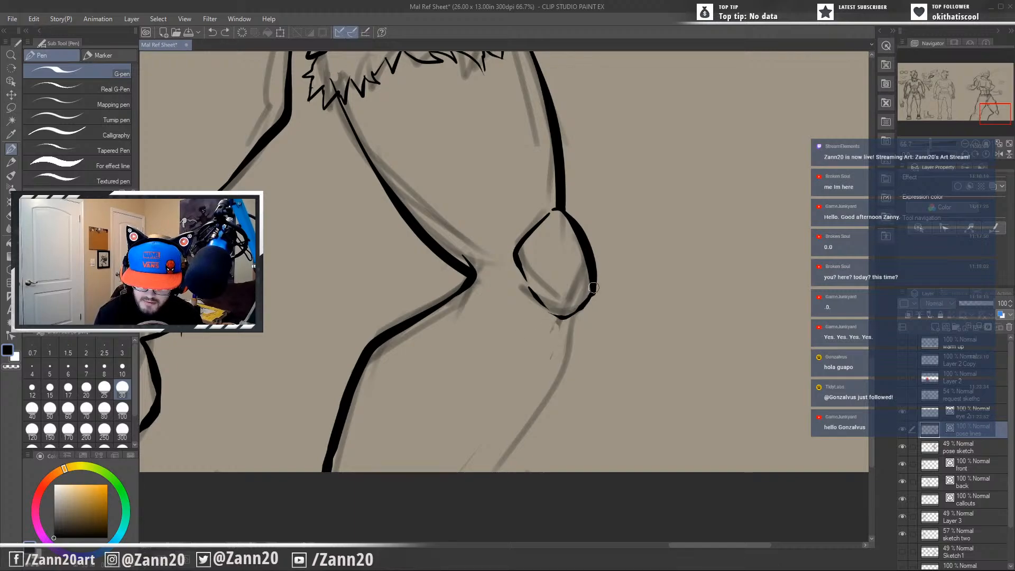
pyautogui.moveTo(594, 288); pyautogui.dragTo(522, 342)
pyautogui.hotkey('ctrl', 'z')
pyautogui.moveTo(594, 290); pyautogui.dragTo(530, 337)
pyautogui.hotkey('ctrl', 'z')
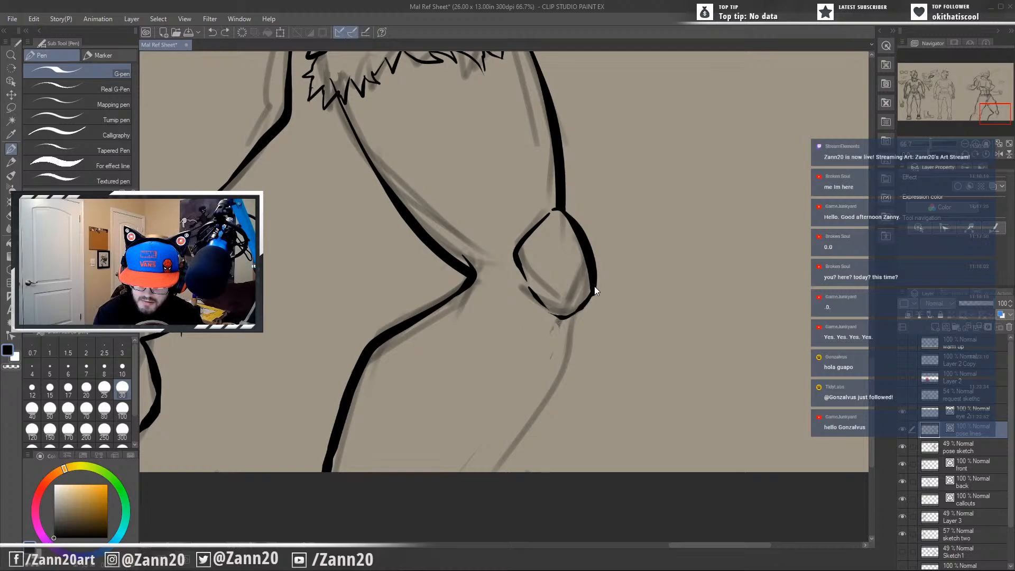
pyautogui.moveTo(594, 288); pyautogui.dragTo(549, 334)
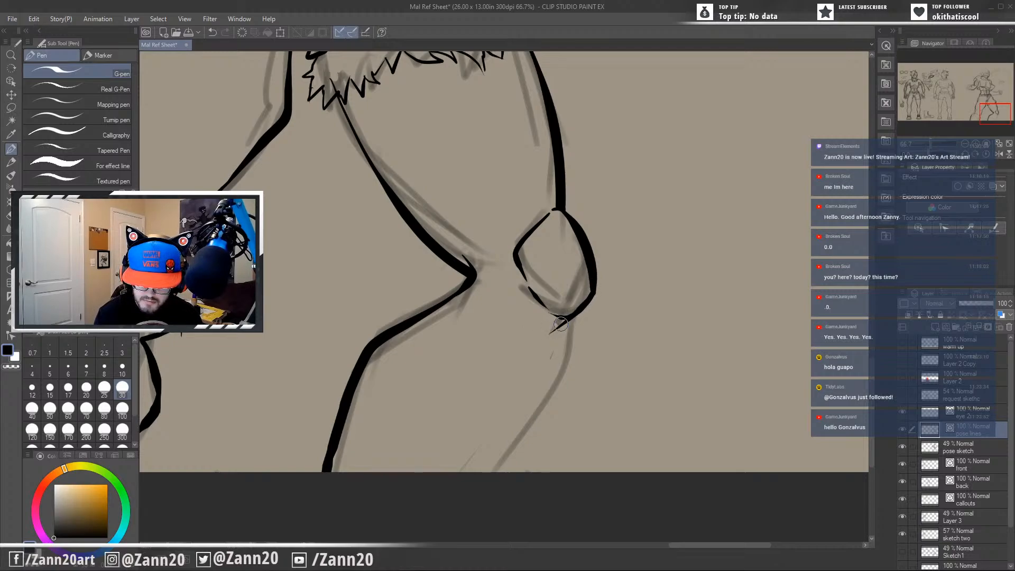
# Ink the far leg's shin contour from the kneecap to the canvas's lower edge and redraw the kneecap's lower inner edge.
pyautogui.moveTo(581, 298); pyautogui.dragTo(486, 472)
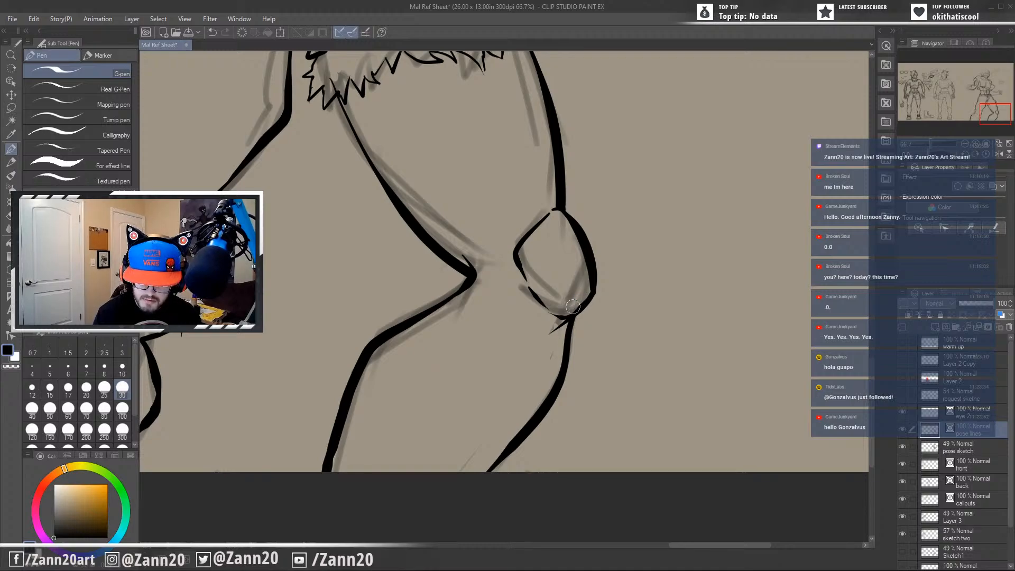
pyautogui.moveTo(603, 389); pyautogui.dragTo(629, 353)
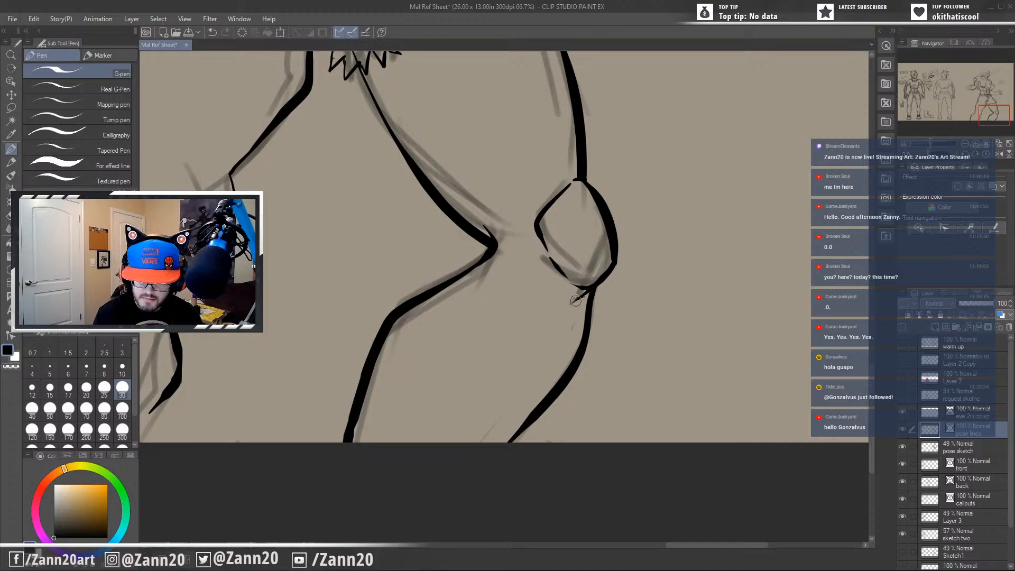
pyautogui.moveTo(610, 268)
pyautogui.mouseDown()
pyautogui.moveTo(577, 314)
pyautogui.moveTo(576, 284)
pyautogui.moveTo(550, 283)
pyautogui.mouseUp()
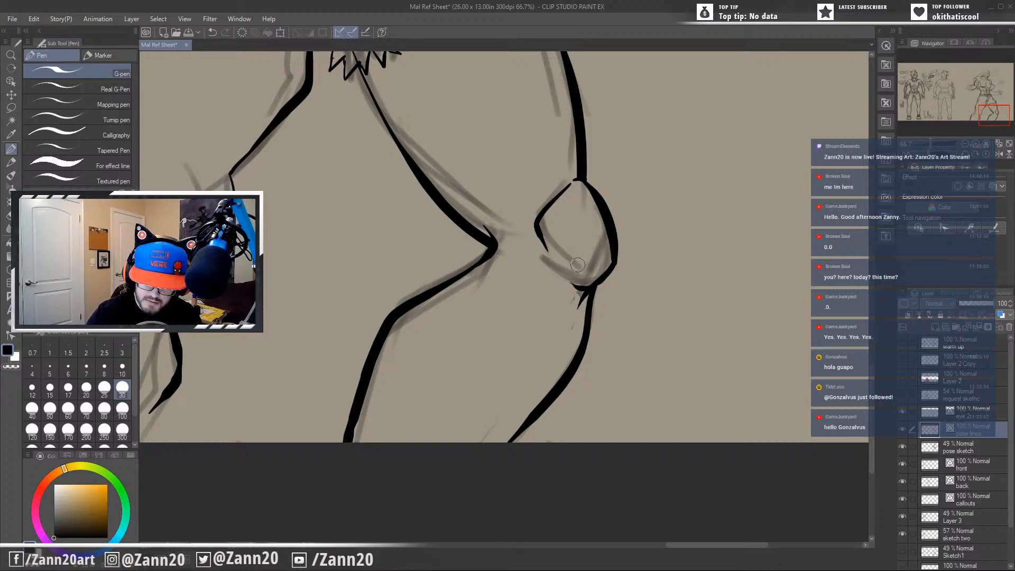
pyautogui.hotkey('ctrl', 'z')
pyautogui.moveTo(564, 268)
pyautogui.mouseDown()
pyautogui.moveTo(588, 287)
pyautogui.moveTo(570, 288)
pyautogui.moveTo(554, 228)
pyautogui.moveTo(552, 261)
pyautogui.moveTo(540, 233)
pyautogui.moveTo(564, 271)
pyautogui.mouseUp()
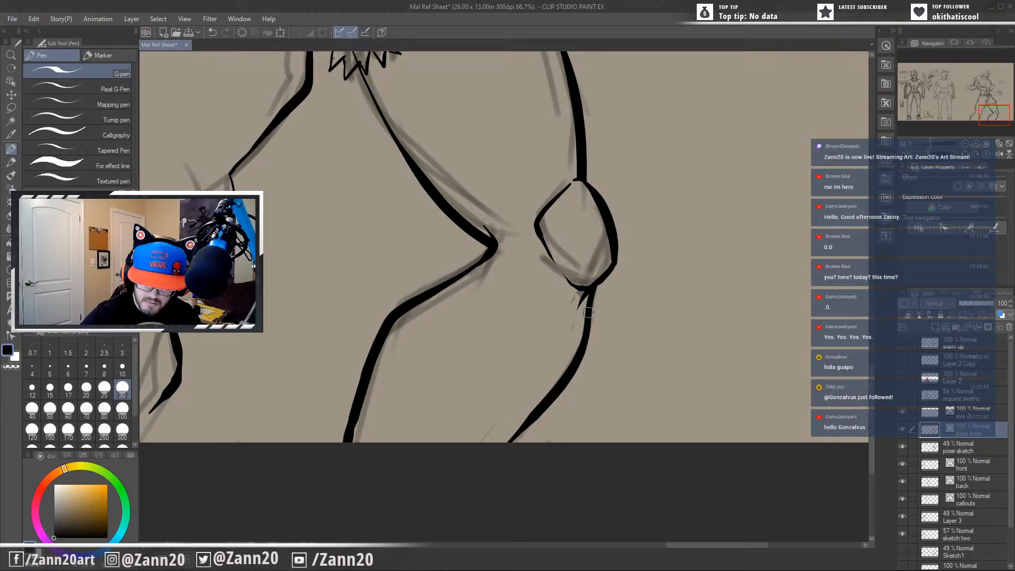
pyautogui.moveTo(589, 315); pyautogui.dragTo(727, 497)
pyautogui.moveTo(668, 338); pyautogui.dragTo(694, 538)
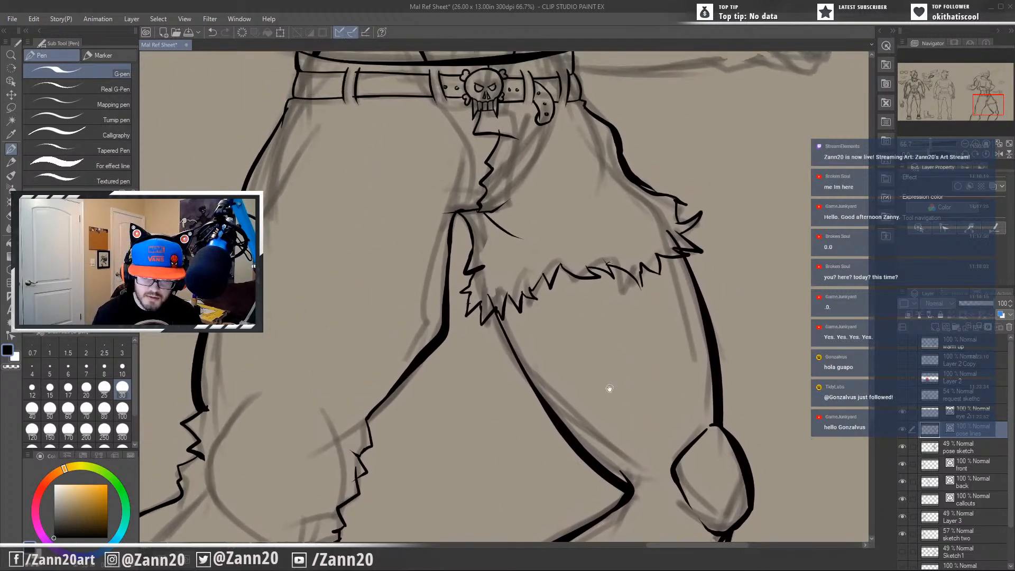
pyautogui.moveTo(607, 388); pyautogui.dragTo(633, 433)
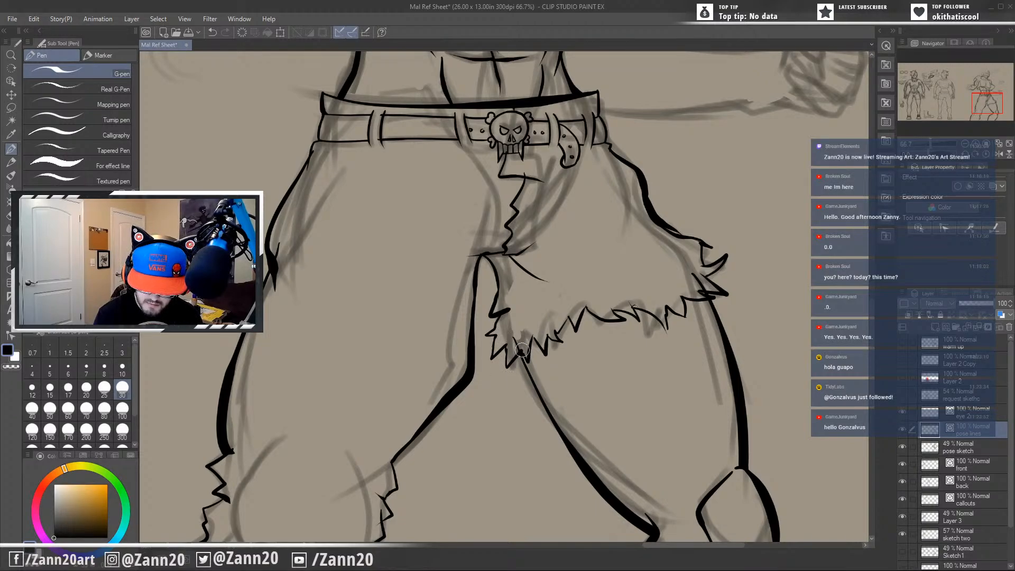
pyautogui.moveTo(657, 307); pyautogui.dragTo(612, 346)
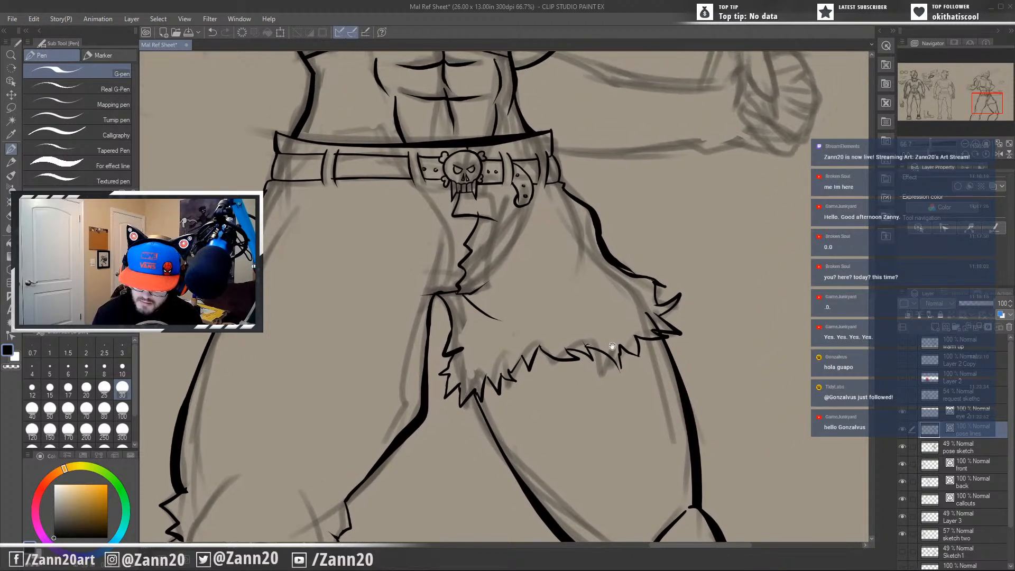
# Trim the stray line end overshooting the fold on the near leg's outer thigh contour.
pyautogui.moveTo(516, 396); pyautogui.dragTo(577, 398)
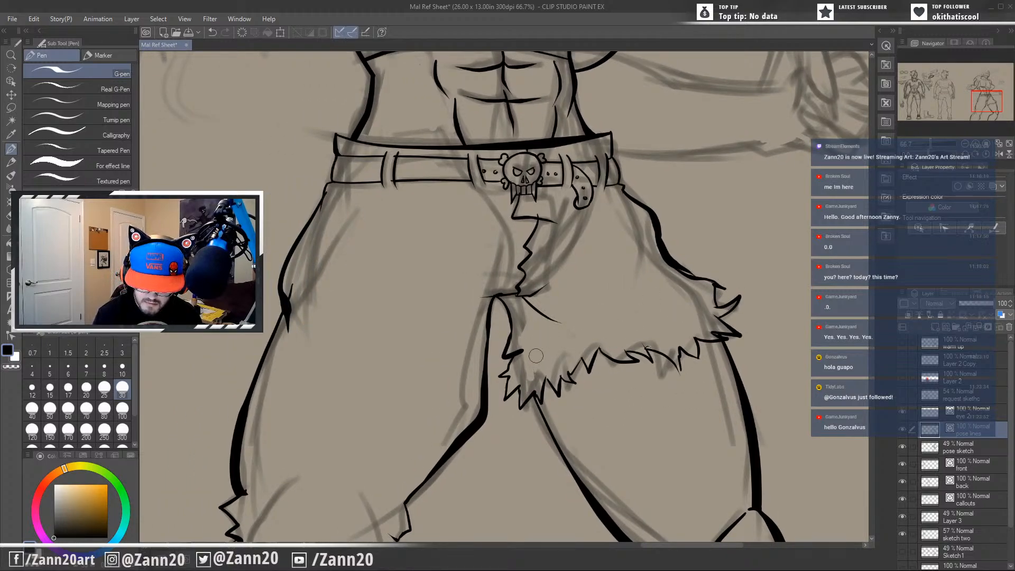
pyautogui.moveTo(539, 264); pyautogui.dragTo(615, 334)
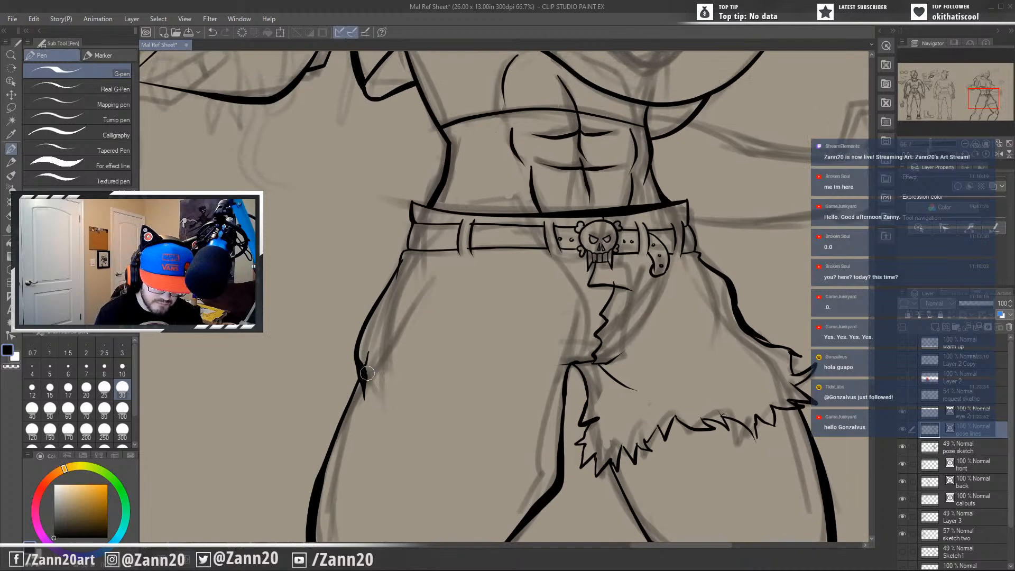
pyautogui.moveTo(401, 422); pyautogui.dragTo(478, 311)
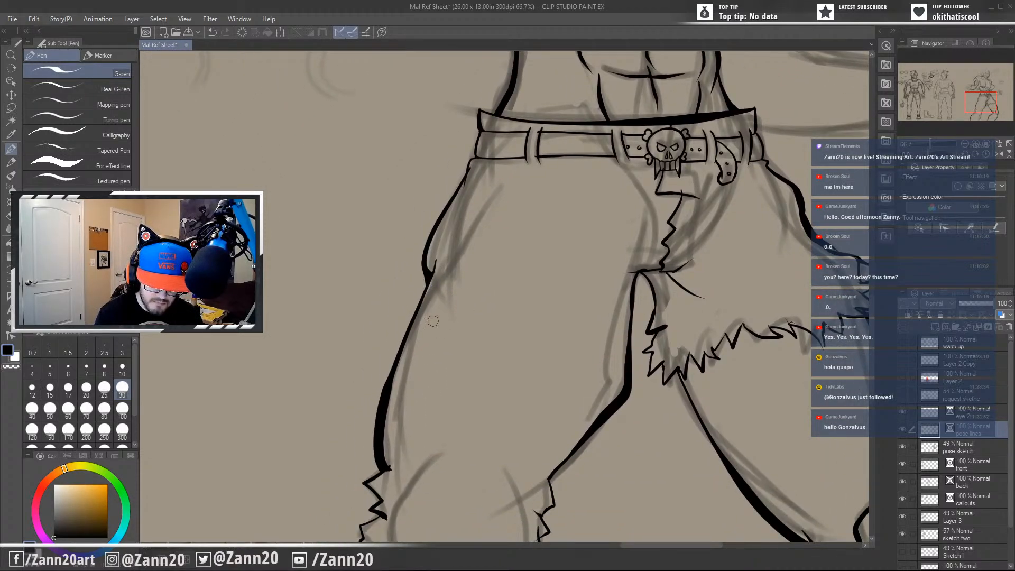
pyautogui.moveTo(433, 321); pyautogui.dragTo(587, 290)
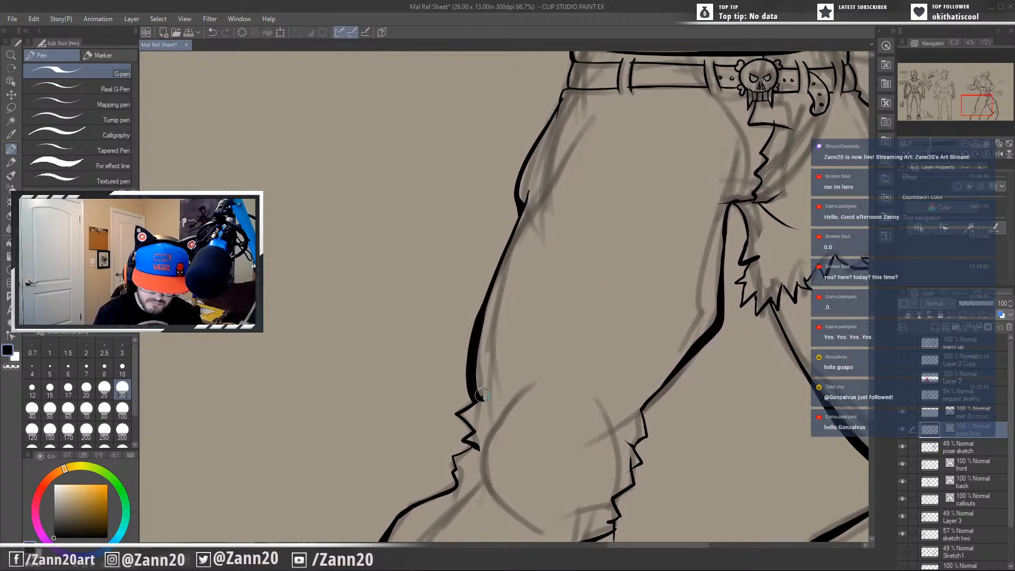
pyautogui.moveTo(529, 422); pyautogui.dragTo(608, 288)
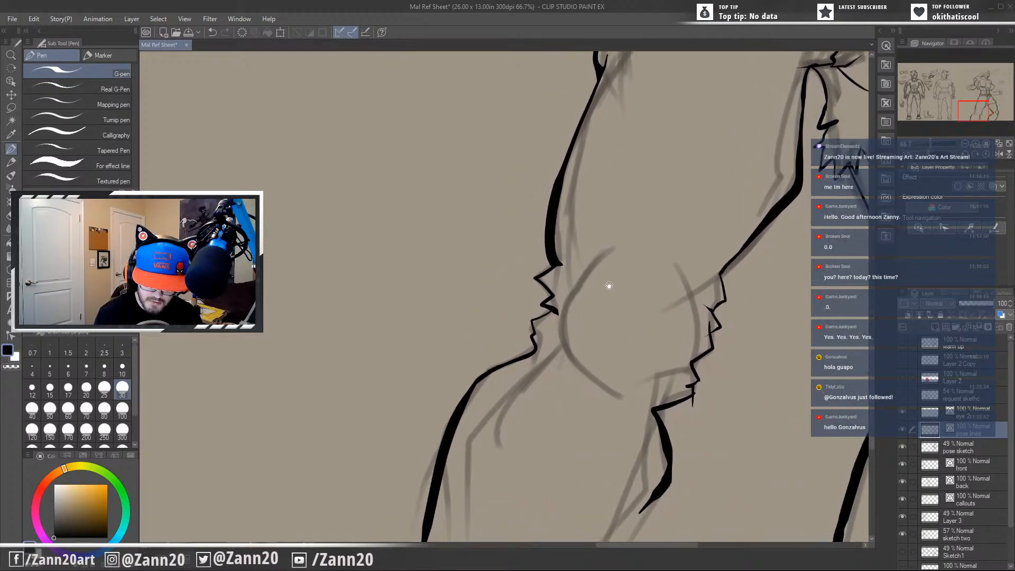
# Ink a short fly line on the pants running down from beneath the skull buckle.
pyautogui.moveTo(601, 251); pyautogui.dragTo(381, 496)
pyautogui.moveTo(580, 281); pyautogui.dragTo(509, 415)
pyautogui.moveTo(606, 386); pyautogui.dragTo(606, 412)
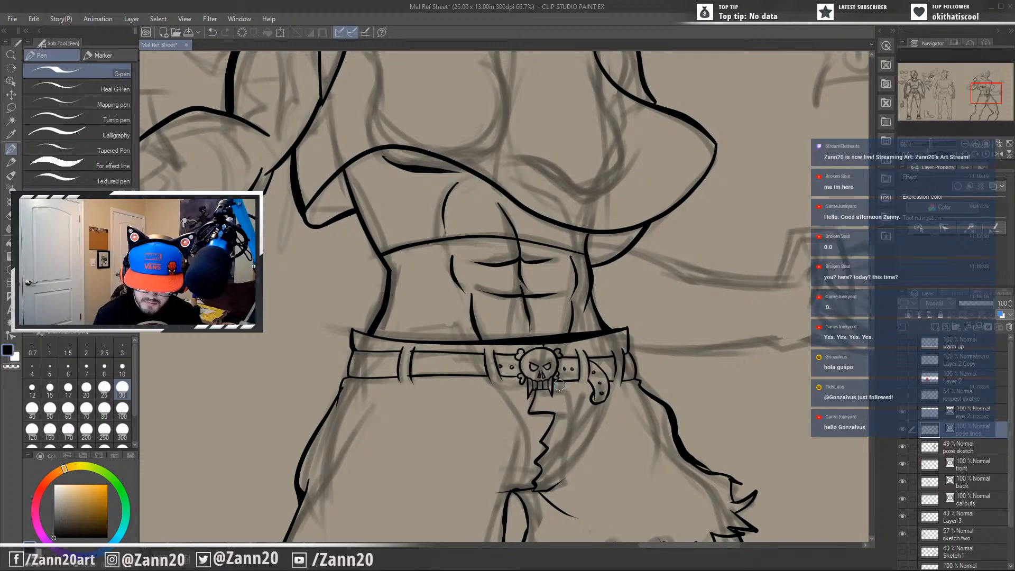
pyautogui.moveTo(559, 385); pyautogui.dragTo(551, 413)
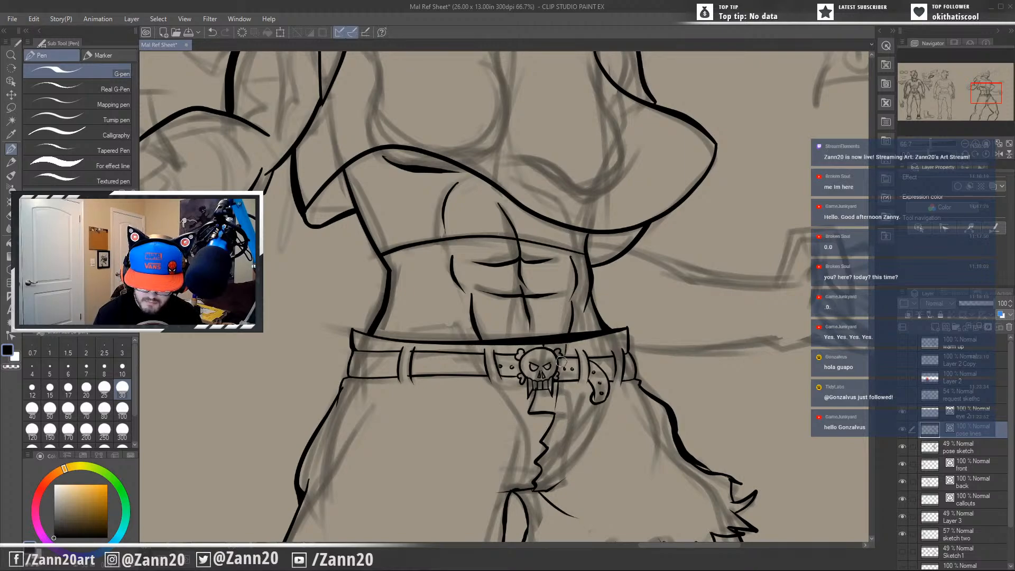
pyautogui.moveTo(598, 427); pyautogui.dragTo(588, 388)
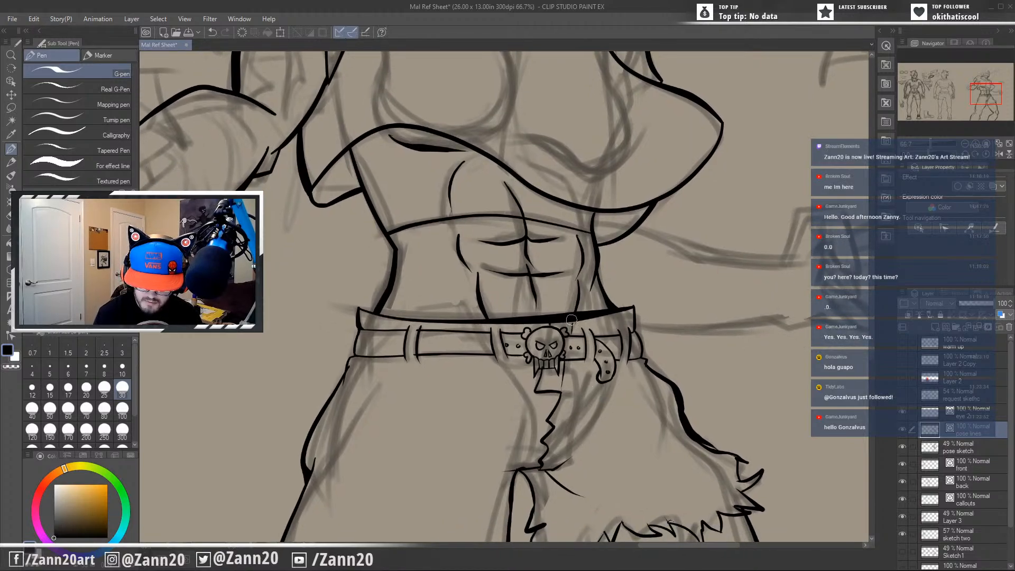
# Ink the uppermost curled finger of the bent arm's fist, with its knuckle and the line separating it from the second finger.
pyautogui.moveTo(567, 339); pyautogui.dragTo(659, 450)
pyautogui.moveTo(689, 401); pyautogui.dragTo(749, 447)
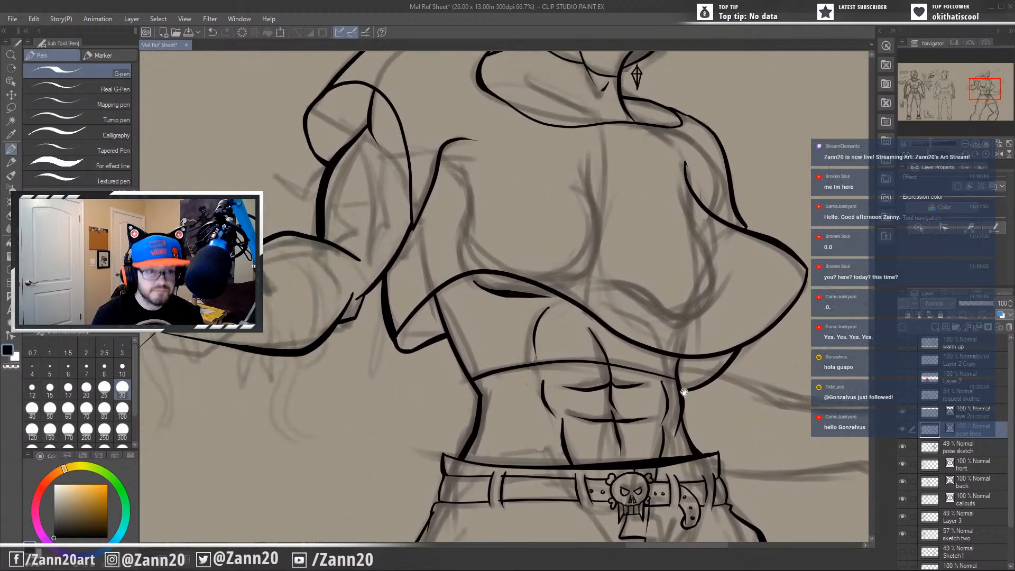
pyautogui.moveTo(633, 399); pyautogui.dragTo(778, 400)
pyautogui.moveTo(560, 384); pyautogui.dragTo(624, 365)
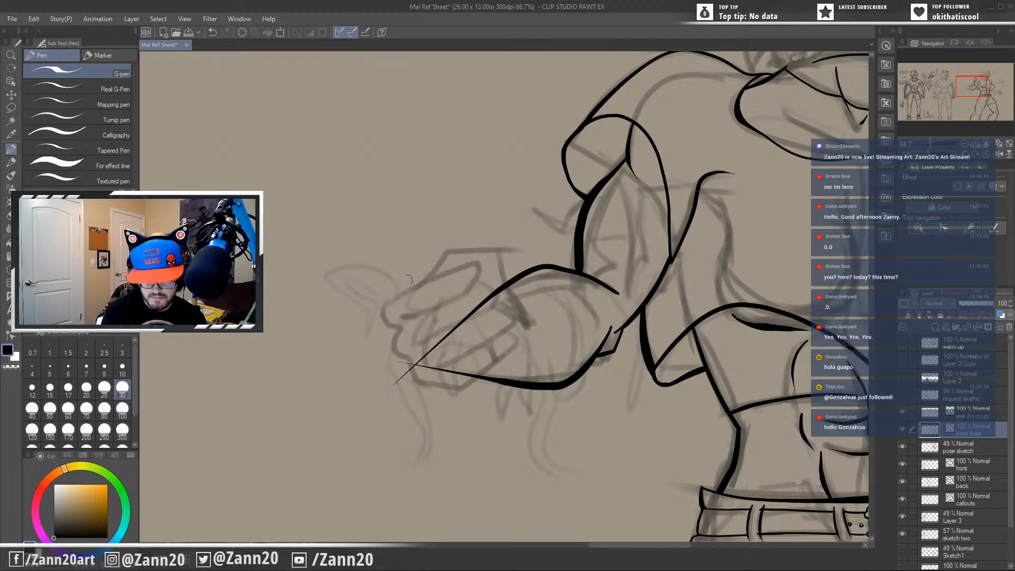
pyautogui.moveTo(481, 264)
pyautogui.mouseDown()
pyautogui.moveTo(390, 284)
pyautogui.moveTo(348, 327)
pyautogui.moveTo(390, 331)
pyautogui.mouseUp()
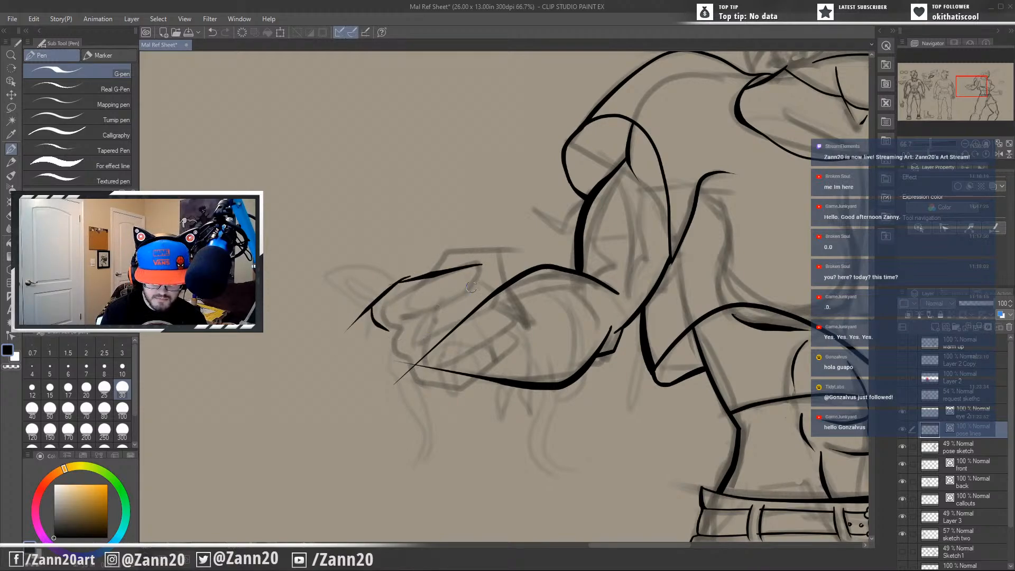
pyautogui.moveTo(476, 266)
pyautogui.mouseDown()
pyautogui.moveTo(481, 288)
pyautogui.moveTo(408, 319)
pyautogui.mouseUp()
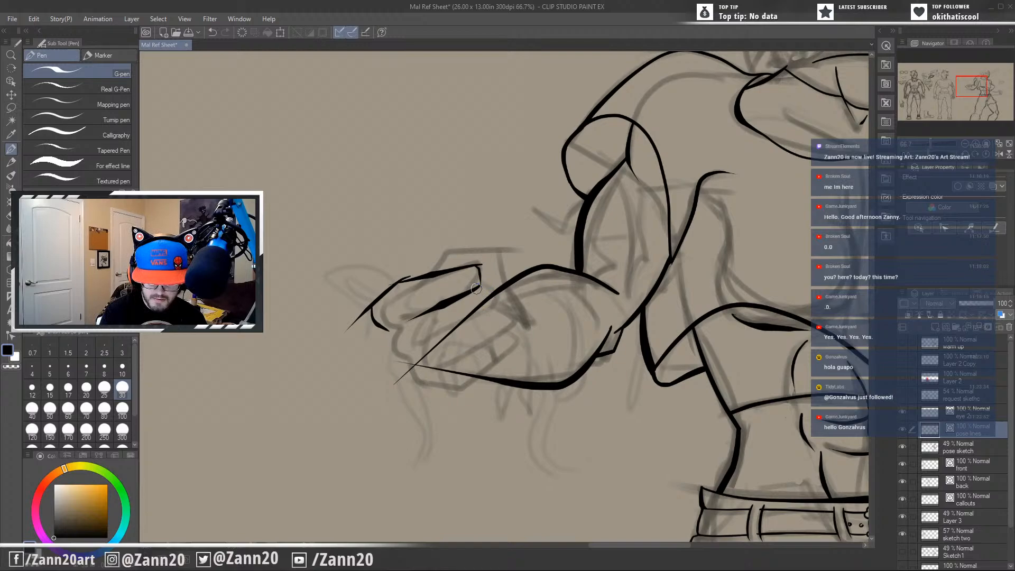
# Ink the fist's second finger and redraw its knuckle as a shorter, tighter curve.
pyautogui.moveTo(475, 288)
pyautogui.mouseDown()
pyautogui.moveTo(491, 313)
pyautogui.moveTo(408, 341)
pyautogui.moveTo(392, 367)
pyautogui.mouseUp()
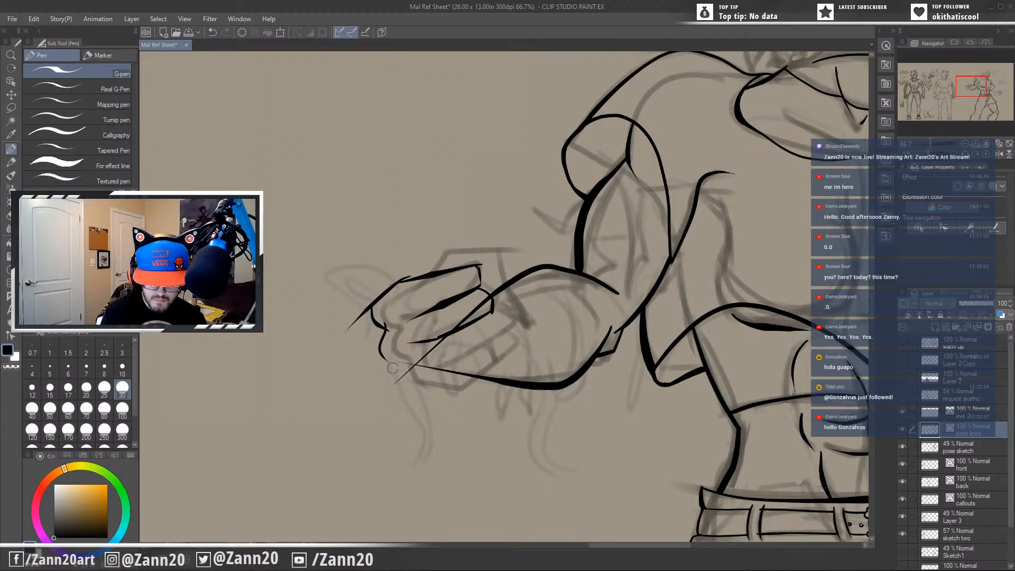
pyautogui.hotkey('ctrl', 'z')
pyautogui.moveTo(383, 322); pyautogui.dragTo(396, 351)
pyautogui.hotkey('ctrl', 'z')
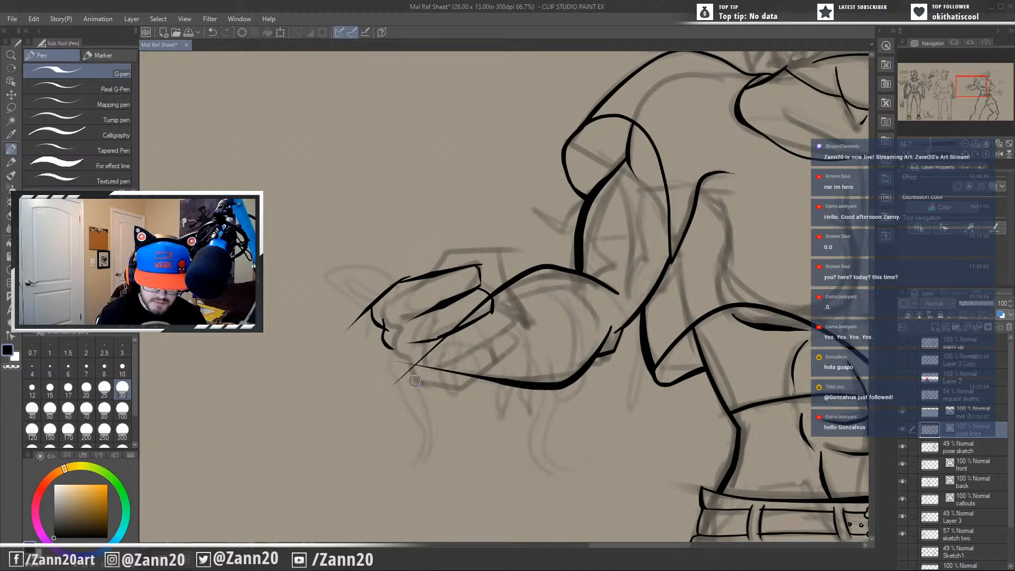
# Ink the fist's third finger with its fingertip and knuckle, redrawing its lower dividing line as a thinner stroke.
pyautogui.moveTo(448, 373); pyautogui.dragTo(525, 356)
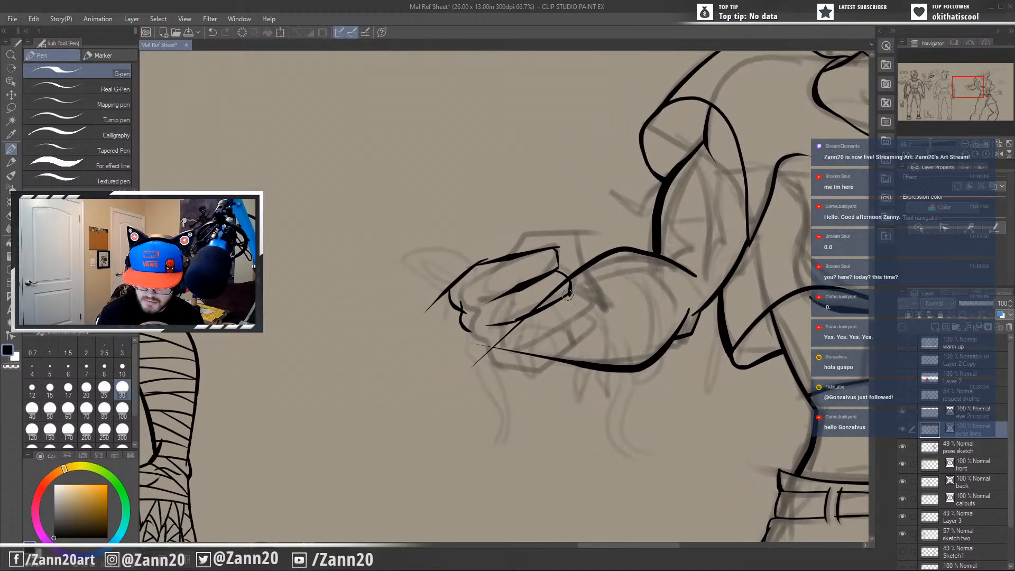
pyautogui.moveTo(567, 294); pyautogui.dragTo(591, 313)
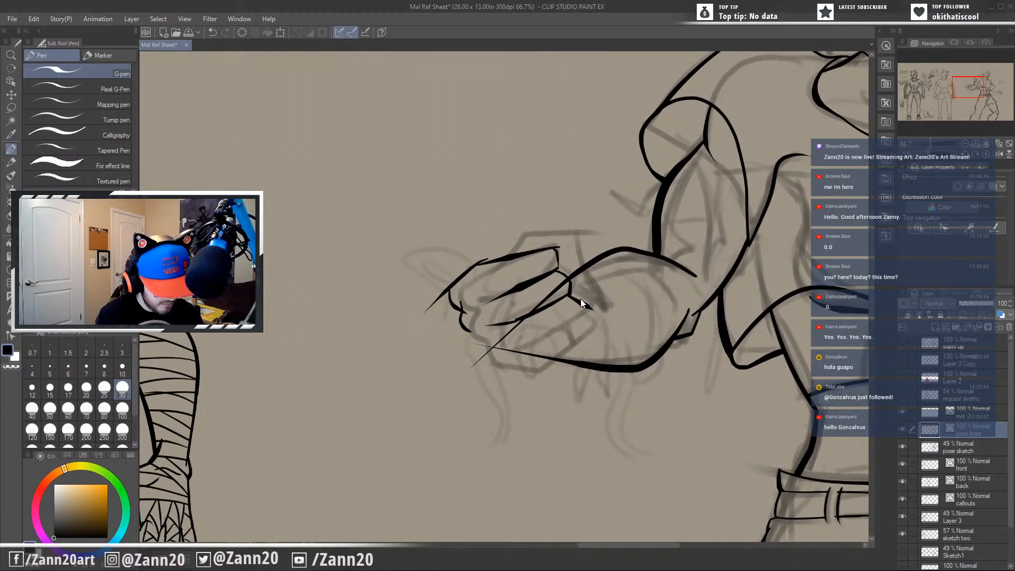
pyautogui.moveTo(571, 291)
pyautogui.mouseDown()
pyautogui.moveTo(579, 318)
pyautogui.moveTo(516, 361)
pyautogui.mouseUp()
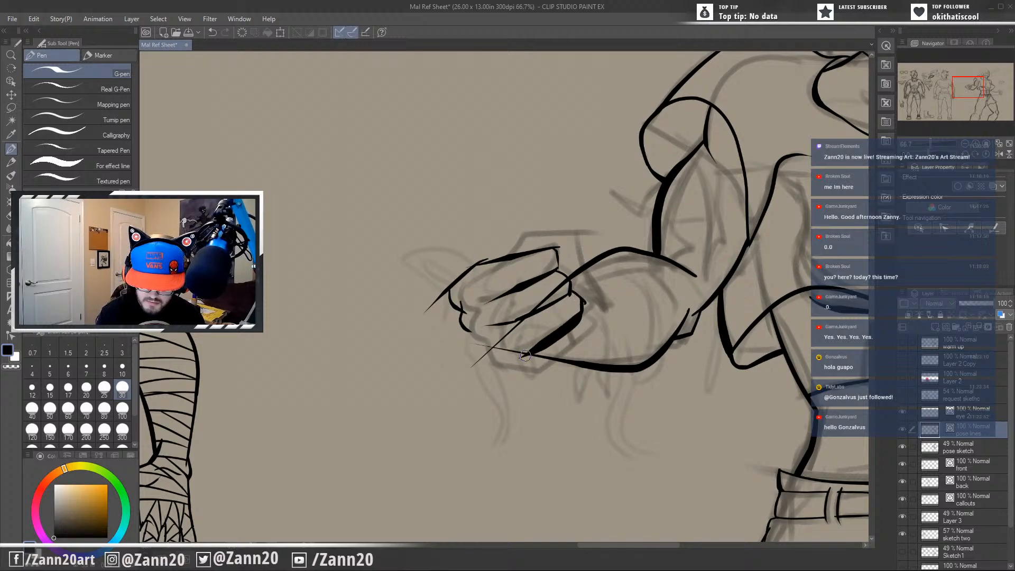
pyautogui.hotkey('ctrl', 'z')
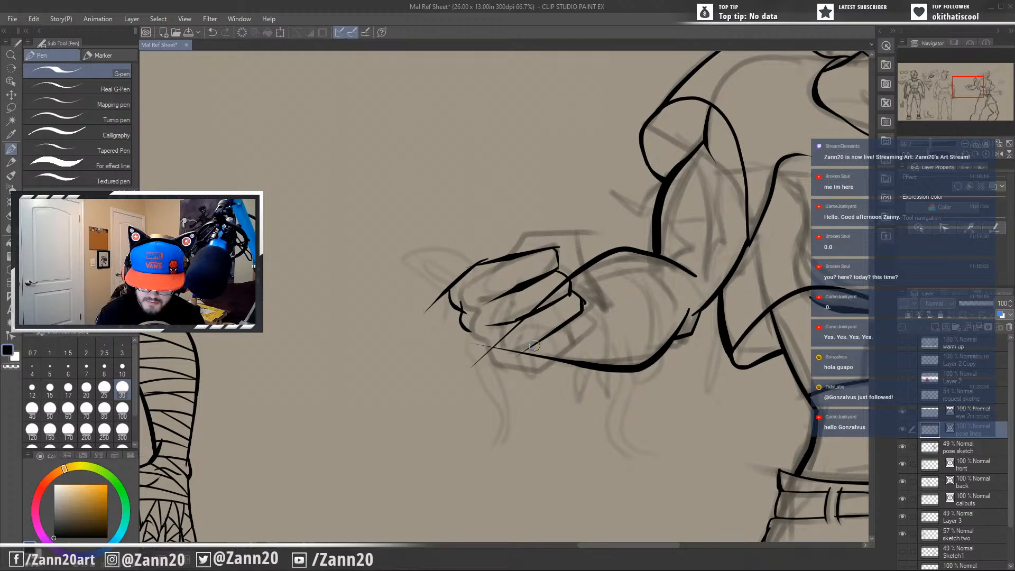
pyautogui.moveTo(533, 345)
pyautogui.mouseDown()
pyautogui.moveTo(490, 354)
pyautogui.moveTo(498, 348)
pyautogui.moveTo(473, 335)
pyautogui.moveTo(478, 350)
pyautogui.moveTo(516, 358)
pyautogui.mouseUp()
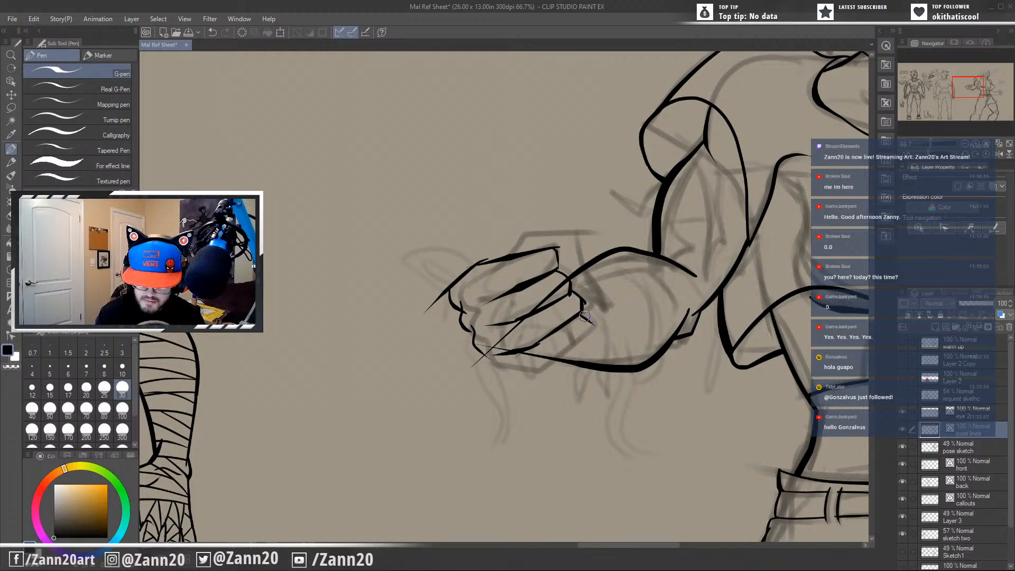
# Ink the little finger and the fist's lower contour, removing the forearm line that runs through it.
pyautogui.moveTo(574, 347)
pyautogui.mouseDown()
pyautogui.moveTo(585, 322)
pyautogui.moveTo(538, 375)
pyautogui.moveTo(482, 364)
pyautogui.moveTo(524, 376)
pyautogui.moveTo(491, 371)
pyautogui.moveTo(480, 346)
pyautogui.moveTo(523, 380)
pyautogui.moveTo(495, 370)
pyautogui.moveTo(534, 374)
pyautogui.moveTo(531, 362)
pyautogui.moveTo(506, 357)
pyautogui.moveTo(532, 373)
pyautogui.moveTo(546, 348)
pyautogui.moveTo(519, 357)
pyautogui.moveTo(536, 355)
pyautogui.moveTo(493, 348)
pyautogui.moveTo(496, 339)
pyautogui.moveTo(504, 346)
pyautogui.moveTo(486, 360)
pyautogui.mouseUp()
pyautogui.hotkey('ctrl', 'z')
pyautogui.hotkey('ctrl', 'z')
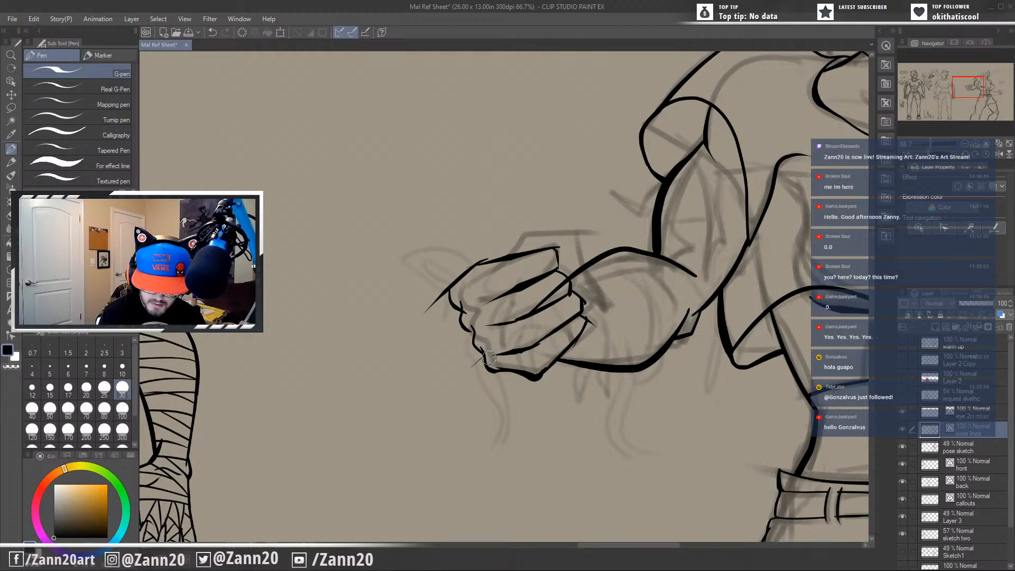
# Trim the overshooting knuckle and fingertip line ends and erase the forearm line crossing the curled fingers.
pyautogui.moveTo(436, 299); pyautogui.dragTo(430, 308)
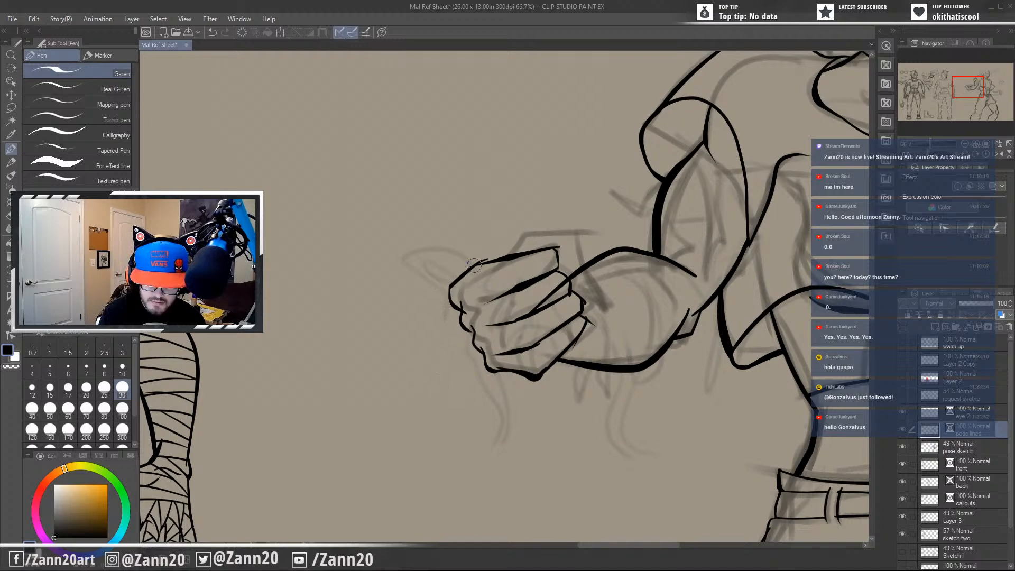
pyautogui.moveTo(488, 258); pyautogui.dragTo(490, 257)
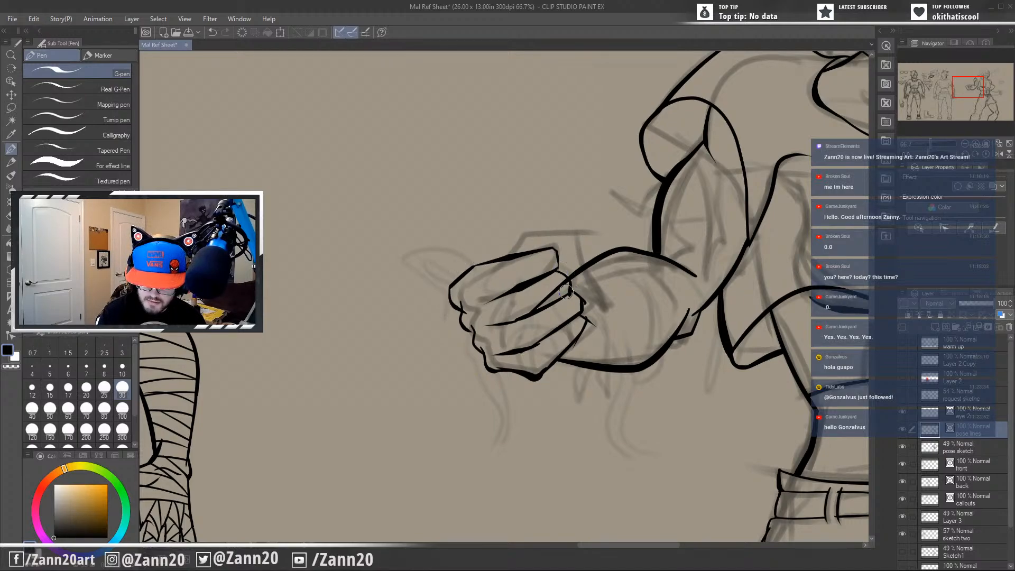
pyautogui.moveTo(566, 292); pyautogui.dragTo(557, 287)
pyautogui.moveTo(591, 326); pyautogui.dragTo(598, 319)
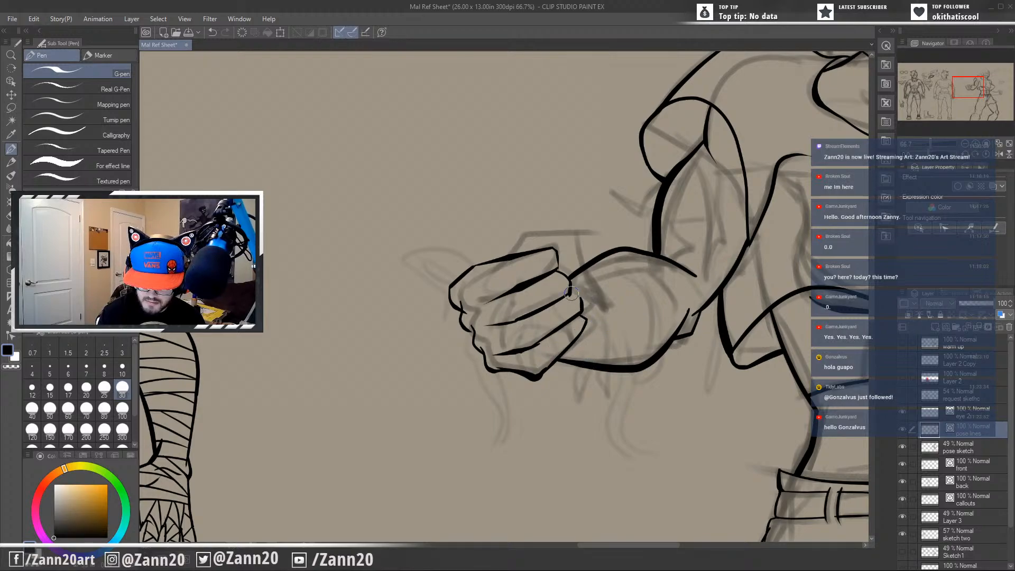
pyautogui.moveTo(580, 299); pyautogui.dragTo(571, 293)
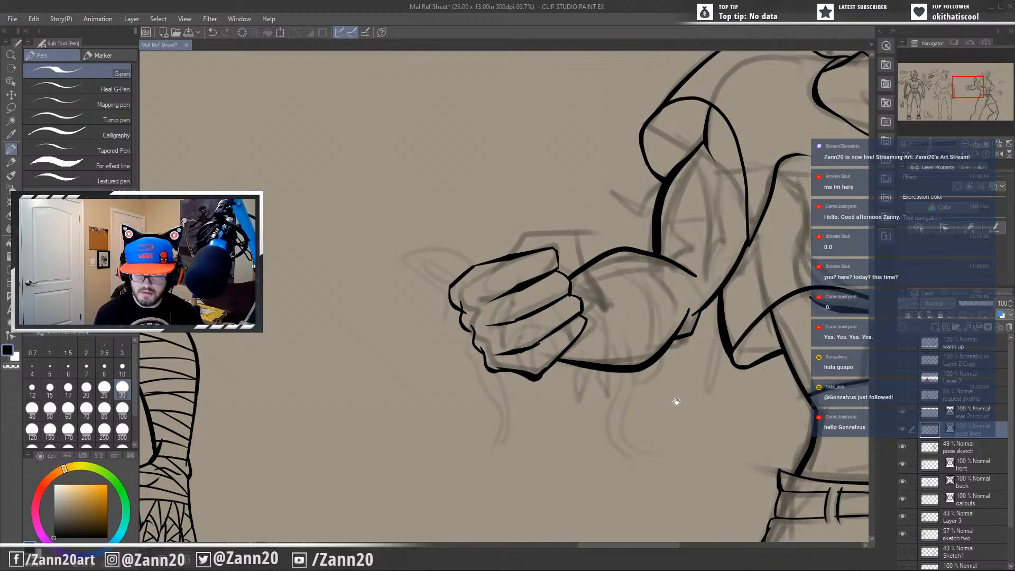
# Ink the angular hand outline above the curled fingers, redrawing its wrist-side slanted edge thinner and joining it to the fingertips.
pyautogui.moveTo(671, 401); pyautogui.dragTo(613, 419)
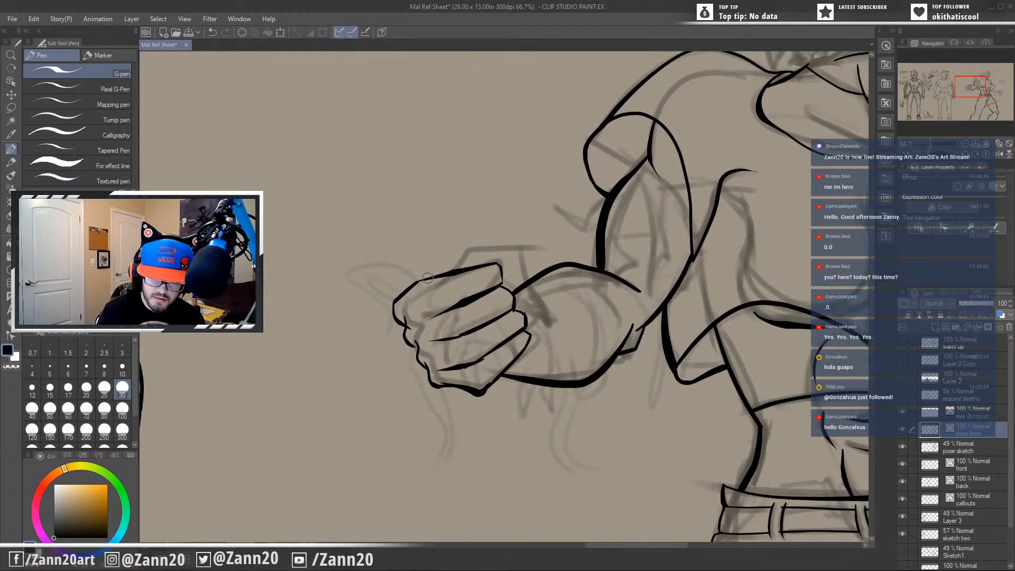
pyautogui.moveTo(444, 258)
pyautogui.mouseDown()
pyautogui.moveTo(507, 247)
pyautogui.moveTo(544, 322)
pyautogui.mouseUp()
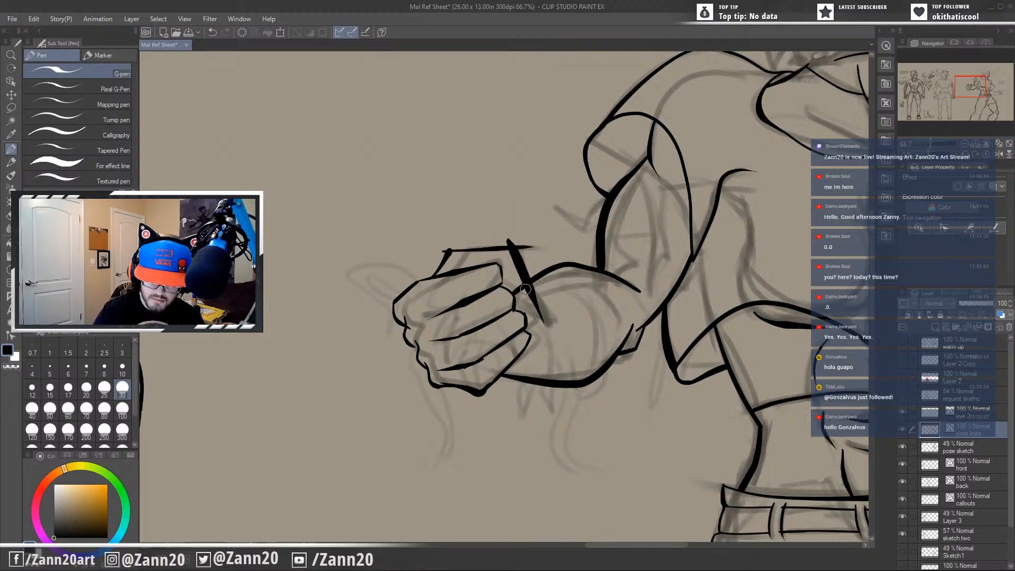
pyautogui.hotkey('ctrl', 'z')
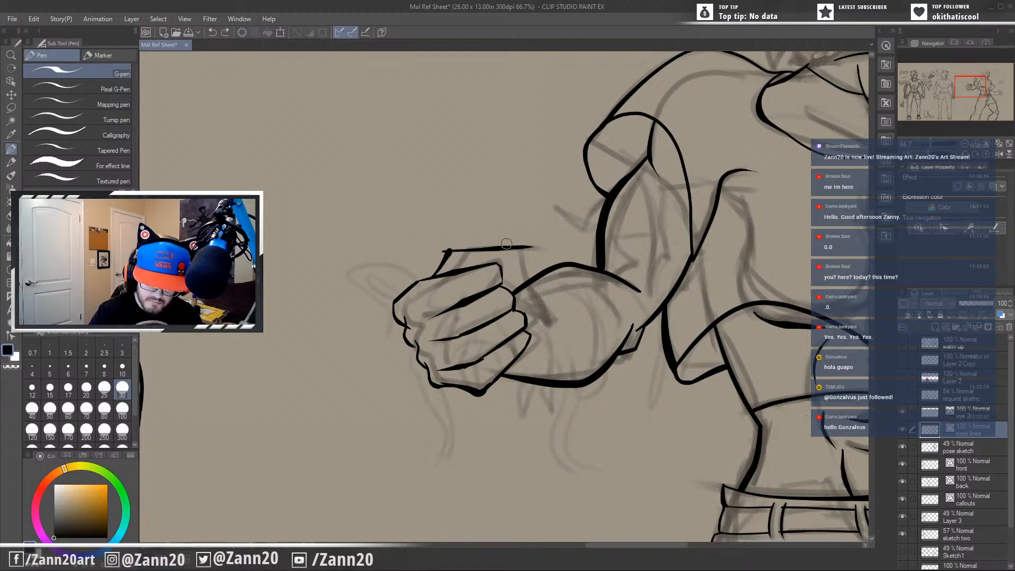
pyautogui.moveTo(508, 244); pyautogui.dragTo(546, 325)
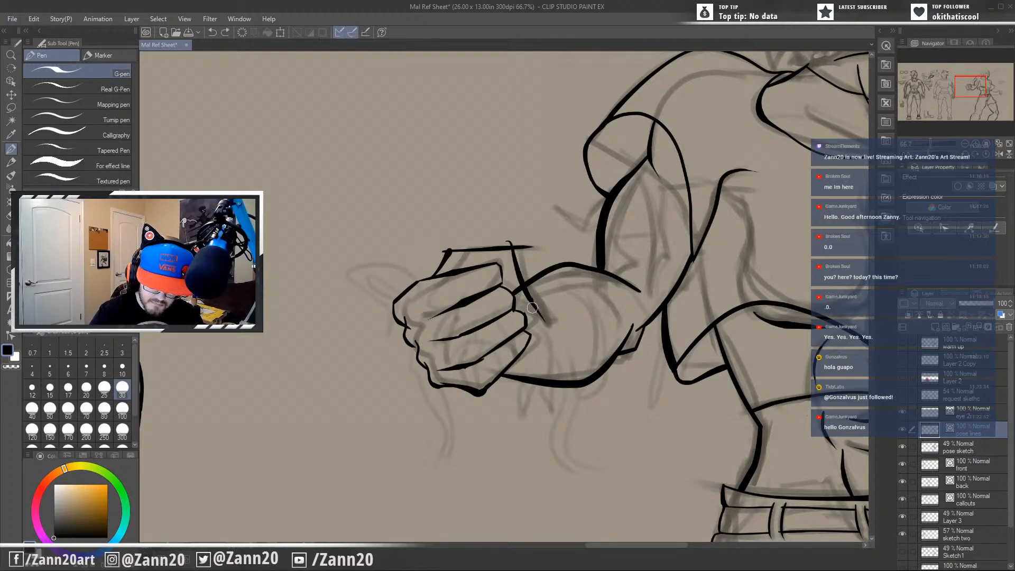
pyautogui.moveTo(521, 302)
pyautogui.mouseDown()
pyautogui.moveTo(554, 319)
pyautogui.moveTo(509, 300)
pyautogui.mouseUp()
pyautogui.hotkey('ctrl', 'z')
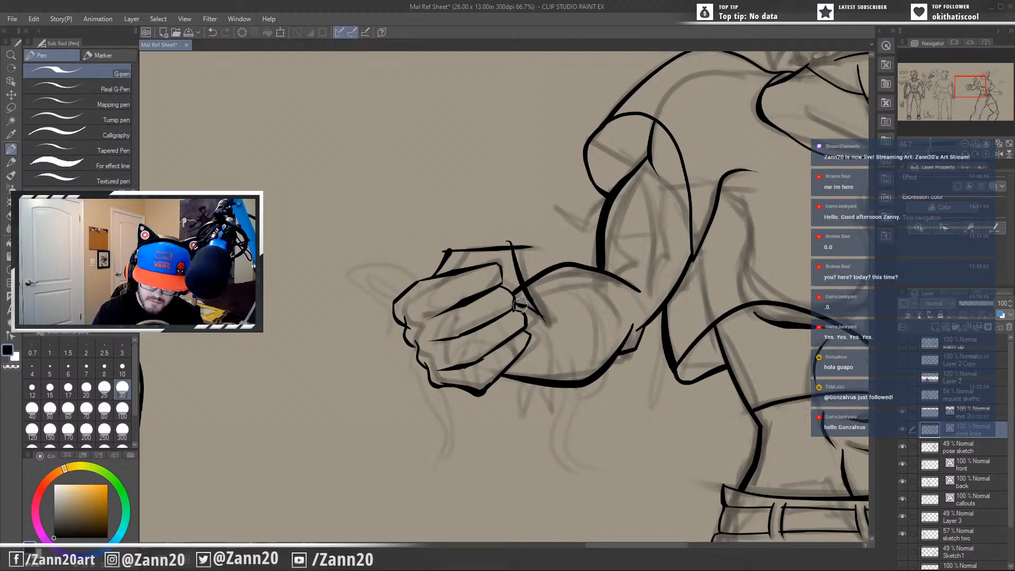
# Trim the overshooting corners of the hand outline above the fist and clean up where it crosses the forearm line.
pyautogui.moveTo(513, 238); pyautogui.dragTo(527, 248)
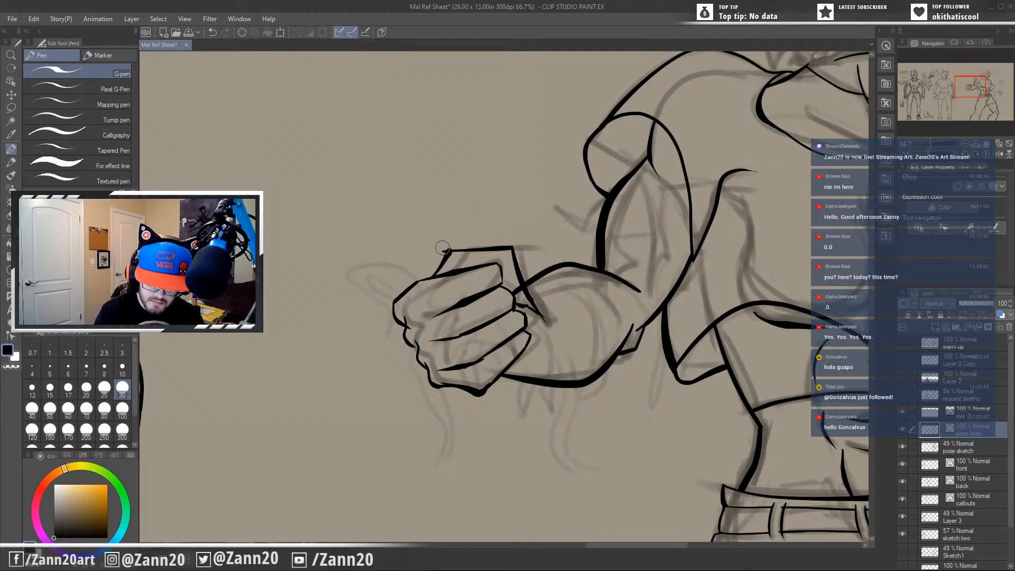
pyautogui.moveTo(450, 244); pyautogui.dragTo(442, 252)
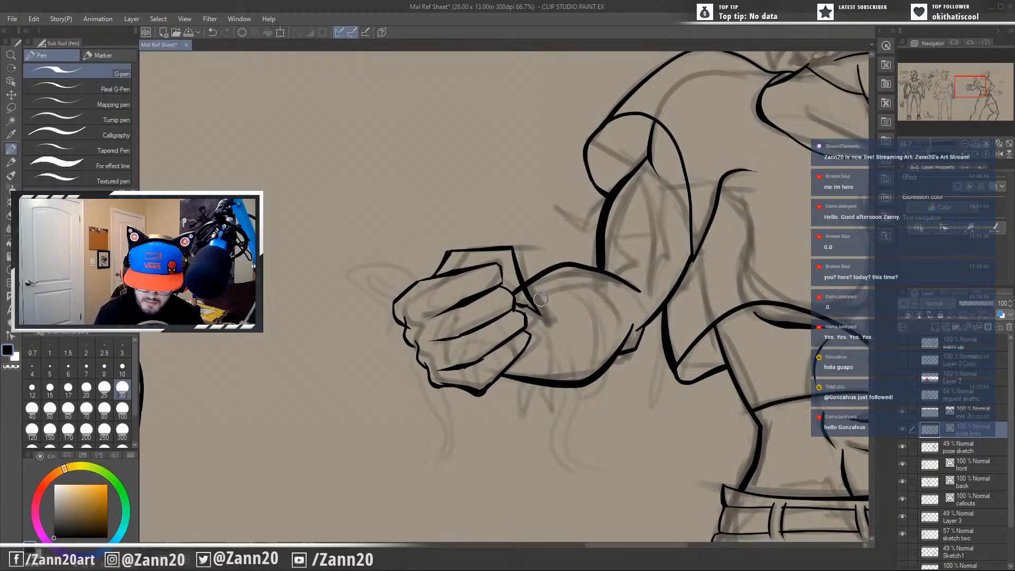
pyautogui.moveTo(561, 351); pyautogui.dragTo(585, 349)
pyautogui.moveTo(539, 295); pyautogui.dragTo(537, 291)
pyautogui.moveTo(598, 414)
pyautogui.mouseDown()
pyautogui.moveTo(567, 421)
pyautogui.moveTo(561, 455)
pyautogui.mouseUp()
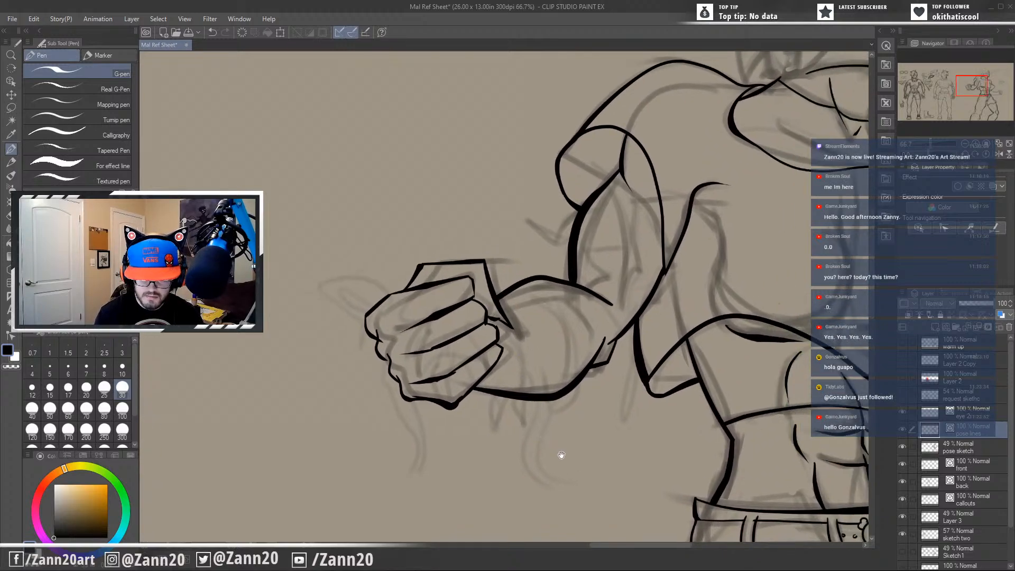
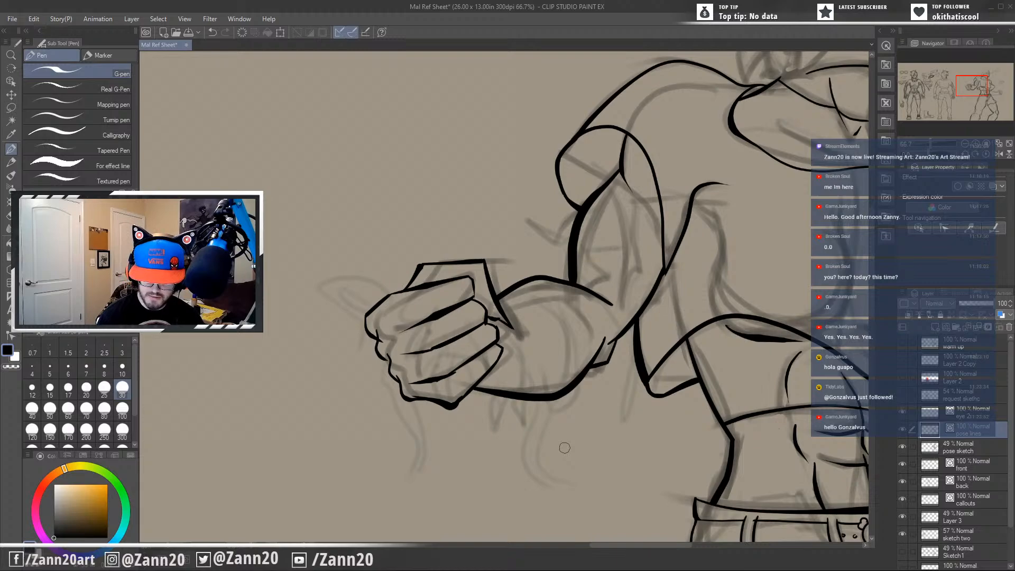
# Ink the extended arm's upper contour from beneath the cropped top's hem to mid-forearm, redrawing the stroke until it follows the sketch.
pyautogui.moveTo(564, 448); pyautogui.dragTo(423, 437)
pyautogui.moveTo(740, 447); pyautogui.dragTo(535, 389)
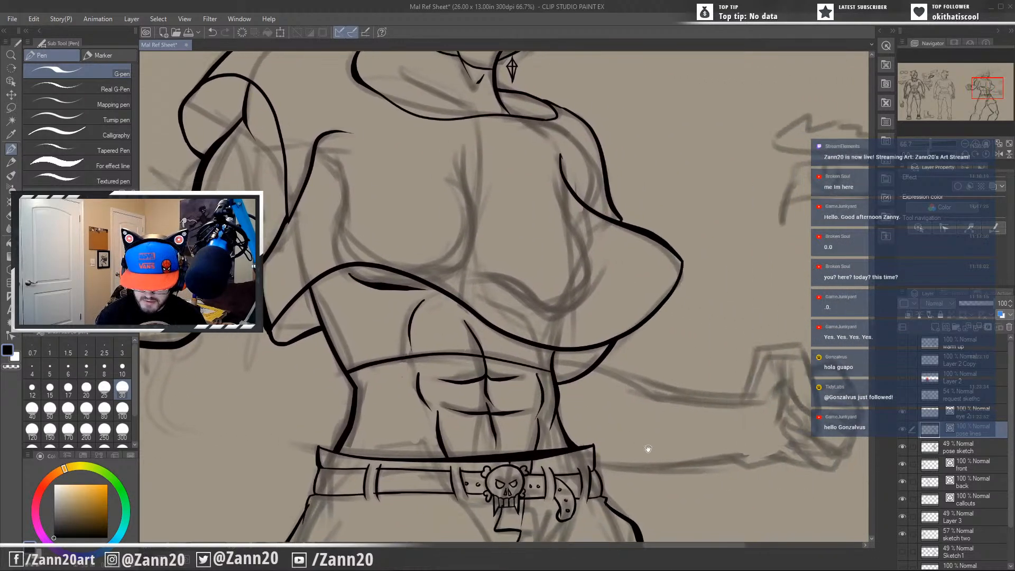
pyautogui.moveTo(645, 447)
pyautogui.mouseDown()
pyautogui.moveTo(548, 408)
pyautogui.moveTo(585, 466)
pyautogui.mouseUp()
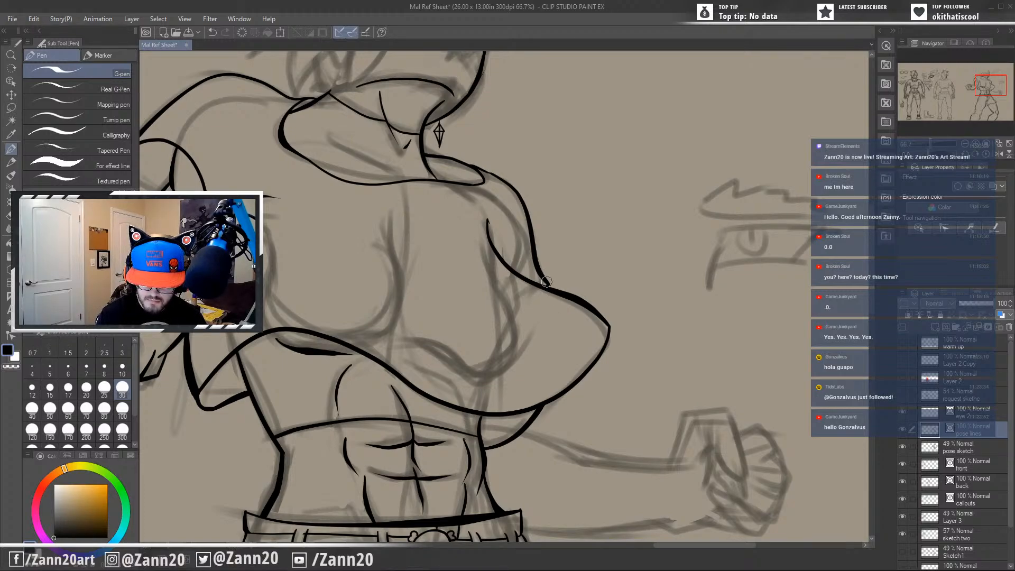
pyautogui.moveTo(572, 407); pyautogui.dragTo(648, 322)
pyautogui.moveTo(641, 406); pyautogui.dragTo(512, 282)
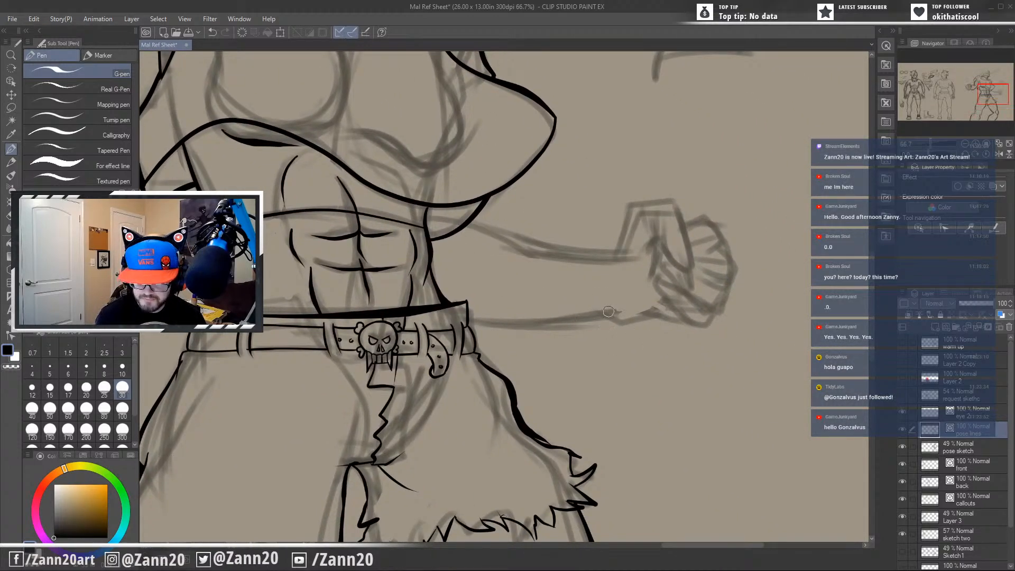
pyautogui.moveTo(460, 219); pyautogui.dragTo(585, 278)
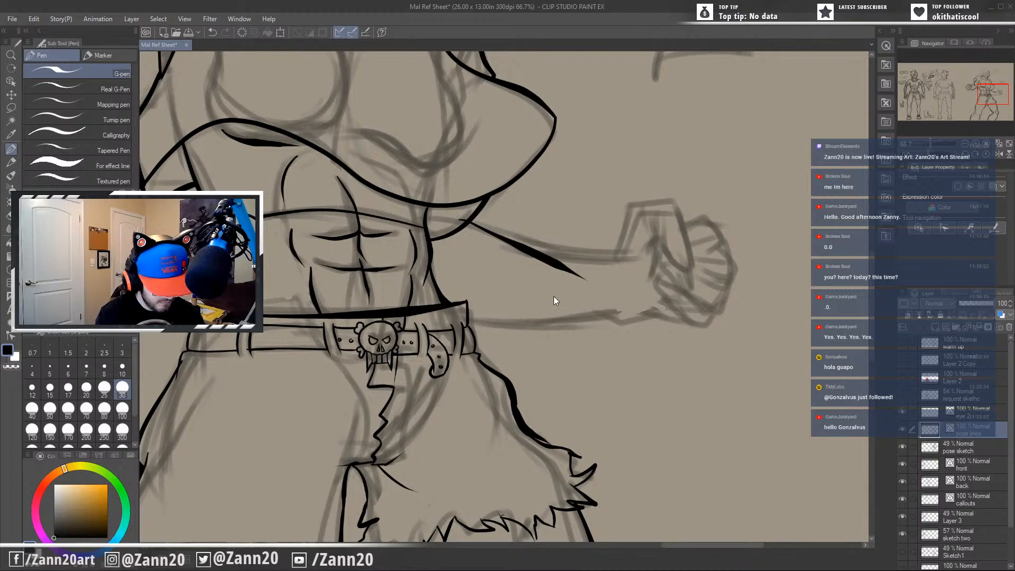
pyautogui.hotkey('ctrl', 'z')
pyautogui.moveTo(434, 213); pyautogui.dragTo(677, 270)
pyautogui.hotkey('ctrl', 'z')
pyautogui.moveTo(434, 214)
pyautogui.mouseDown()
pyautogui.moveTo(489, 221)
pyautogui.moveTo(563, 278)
pyautogui.mouseUp()
pyautogui.hotkey('ctrl', 'z')
pyautogui.moveTo(438, 215); pyautogui.dragTo(562, 277)
pyautogui.hotkey('ctrl', 'z')
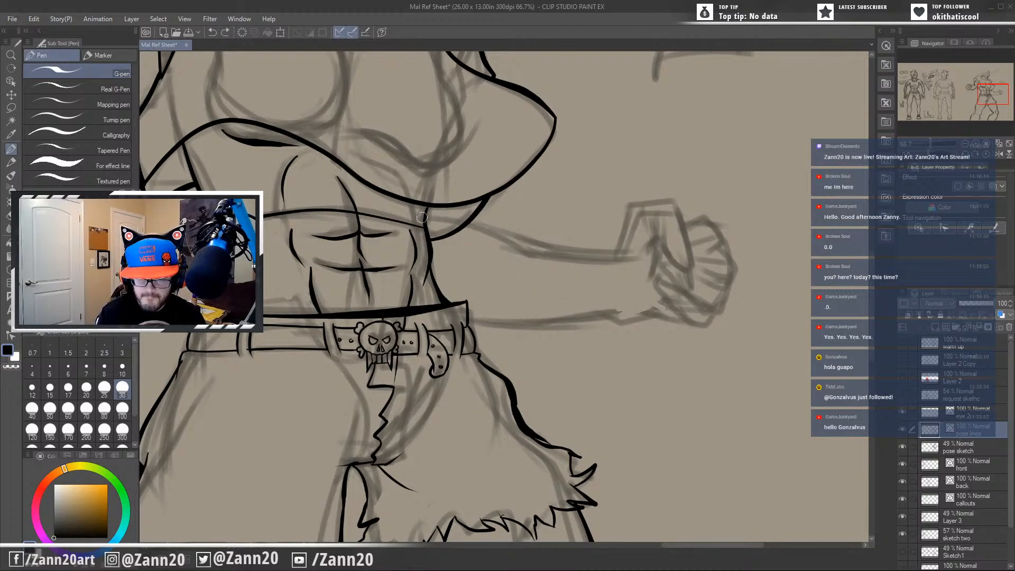
pyautogui.moveTo(428, 213); pyautogui.dragTo(563, 301)
pyautogui.hotkey('ctrl', 'z')
pyautogui.moveTo(429, 213); pyautogui.dragTo(570, 283)
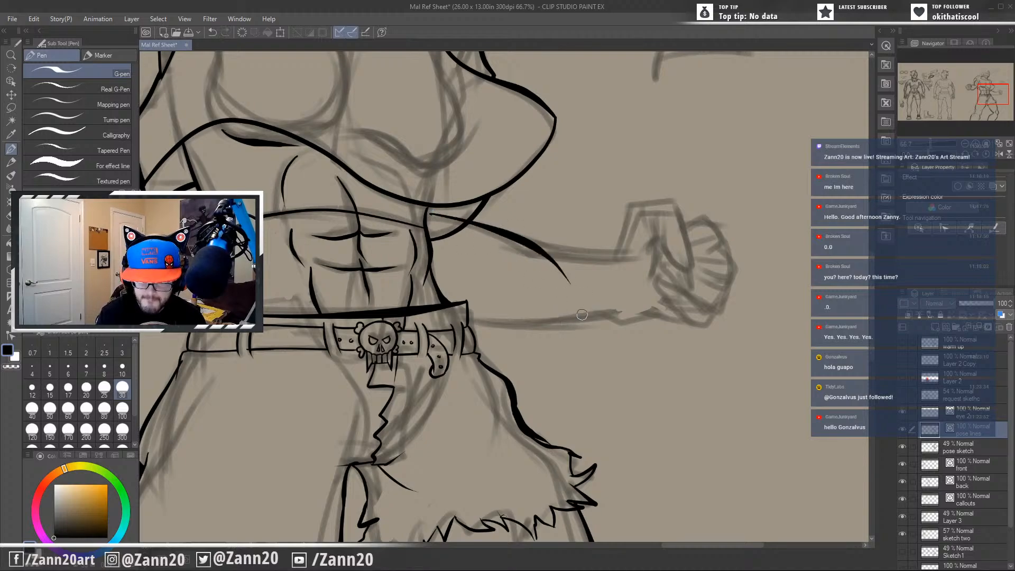
pyautogui.hotkey('ctrl', 'z')
pyautogui.moveTo(429, 213); pyautogui.dragTo(571, 288)
# Ink the extended forearm's upper line from the muscle curve to the wrist, redrawing it to match the sketch.
pyautogui.moveTo(502, 247)
pyautogui.mouseDown()
pyautogui.moveTo(548, 259)
pyautogui.moveTo(676, 243)
pyautogui.mouseUp()
pyautogui.hotkey('ctrl', 'z')
pyautogui.moveTo(482, 235)
pyautogui.mouseDown()
pyautogui.moveTo(526, 250)
pyautogui.moveTo(644, 242)
pyautogui.mouseUp()
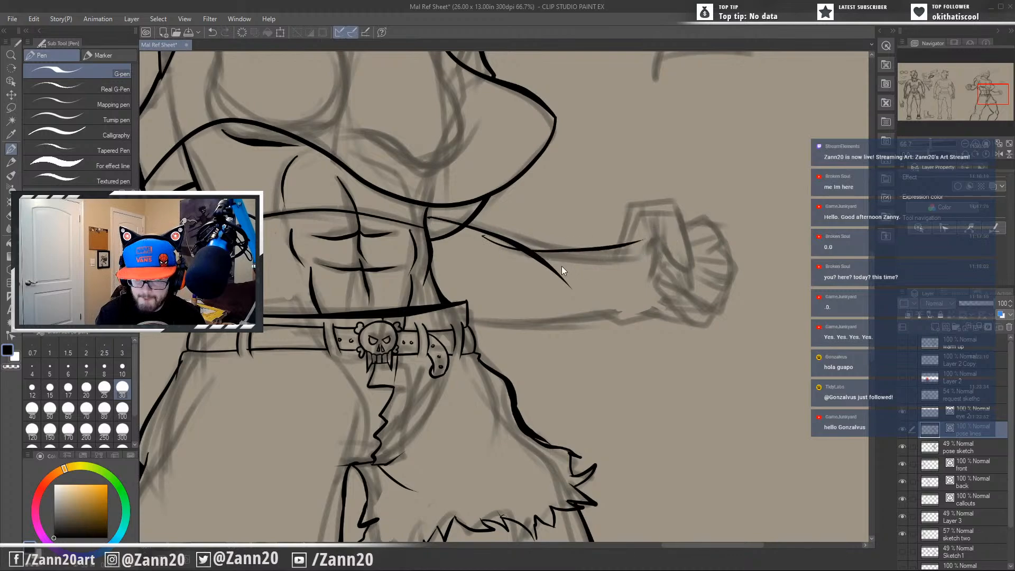
pyautogui.hotkey('ctrl', 'z')
pyautogui.moveTo(494, 238); pyautogui.dragTo(647, 242)
pyautogui.hotkey('ctrl', 'z')
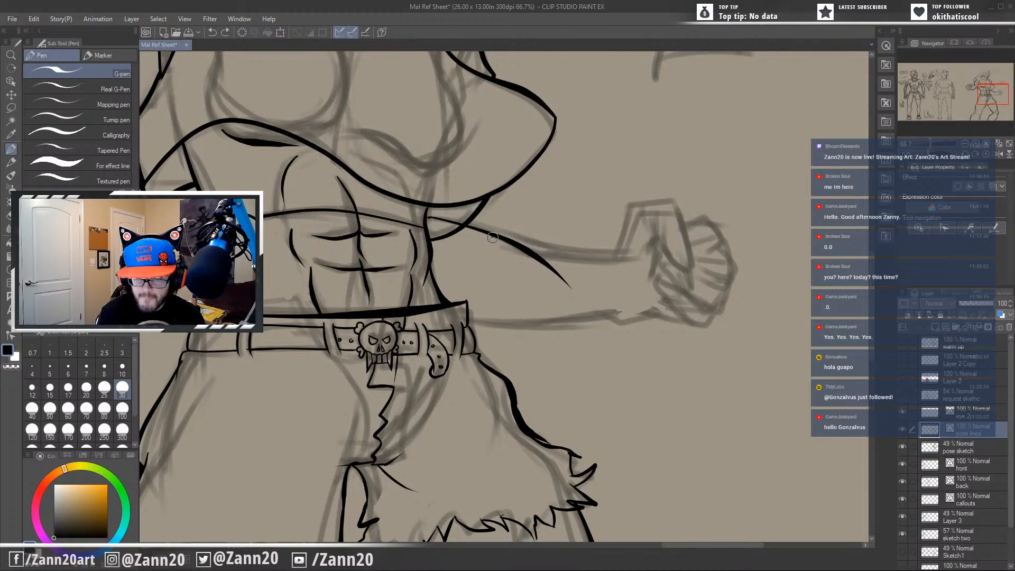
pyautogui.moveTo(492, 237); pyautogui.dragTo(699, 240)
pyautogui.hotkey('ctrl', 'z')
pyautogui.moveTo(513, 244); pyautogui.dragTo(667, 254)
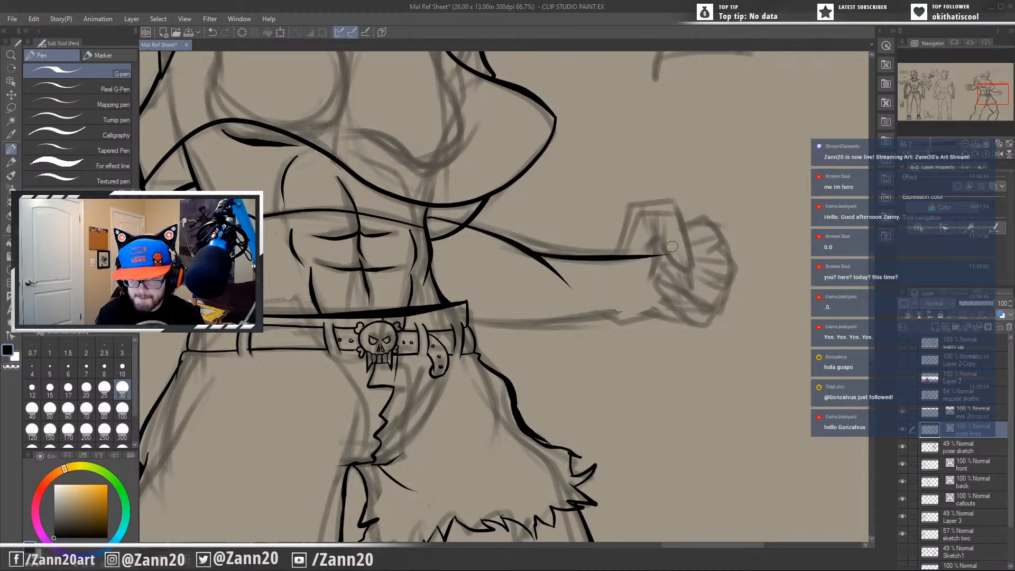
# Ink the extended forearm's lower contour from the waistband to the wrist and trim the upper muscle line's overshooting end.
pyautogui.moveTo(459, 320); pyautogui.dragTo(658, 314)
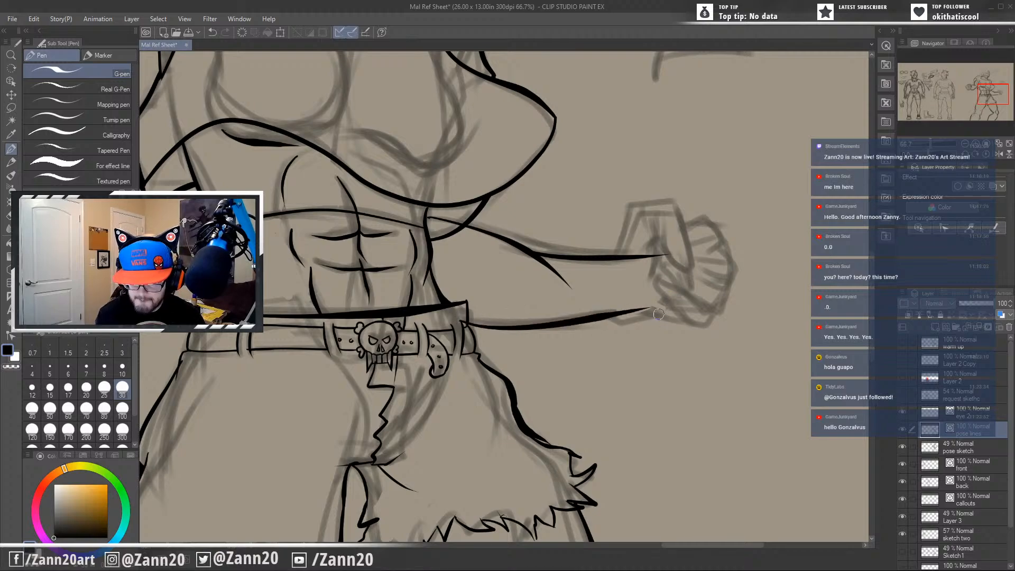
pyautogui.hotkey('ctrl', 'z')
pyautogui.hotkey('ctrl', 'z')
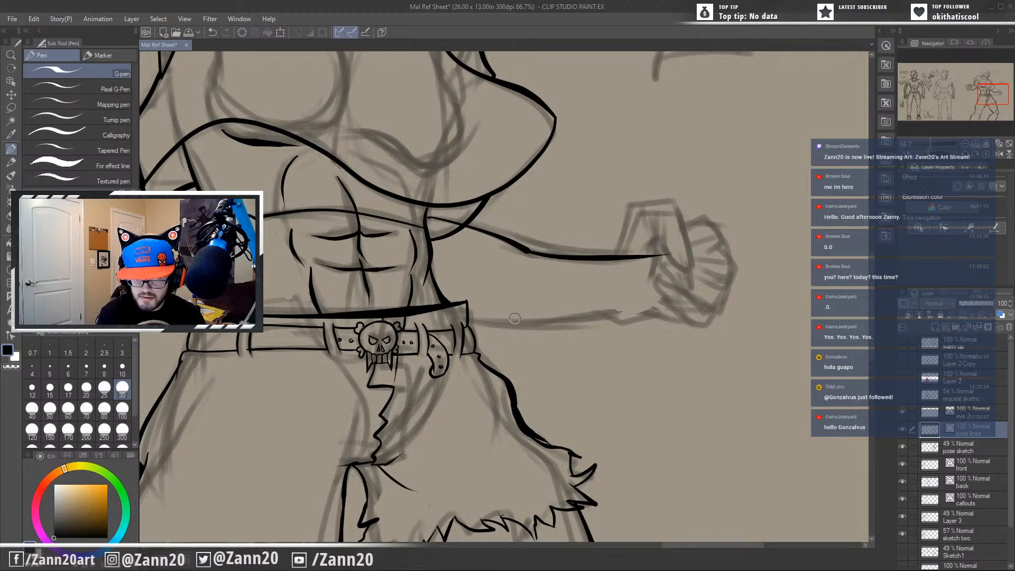
pyautogui.moveTo(459, 315); pyautogui.dragTo(719, 288)
pyautogui.hotkey('ctrl', 'z')
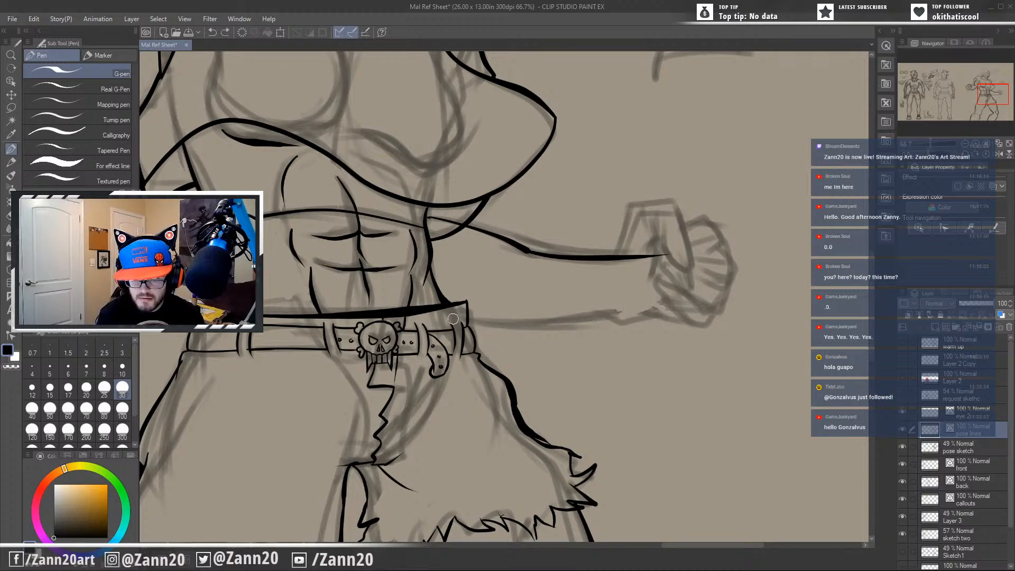
pyautogui.moveTo(452, 320); pyautogui.dragTo(665, 278)
pyautogui.hotkey('ctrl', 'z')
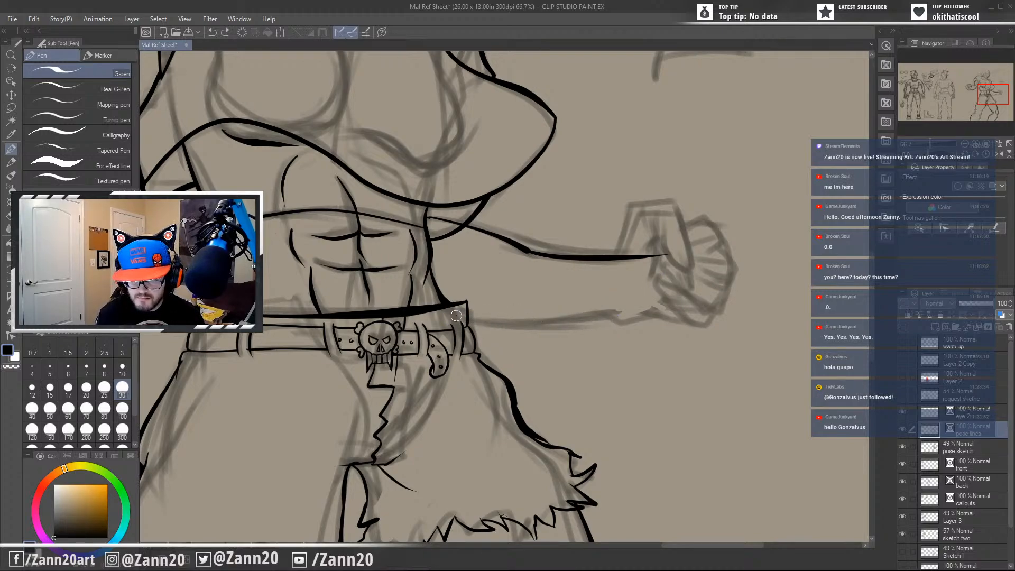
pyautogui.moveTo(458, 318); pyautogui.dragTo(647, 289)
pyautogui.hotkey('ctrl', 'z')
pyautogui.moveTo(467, 323); pyautogui.dragTo(669, 282)
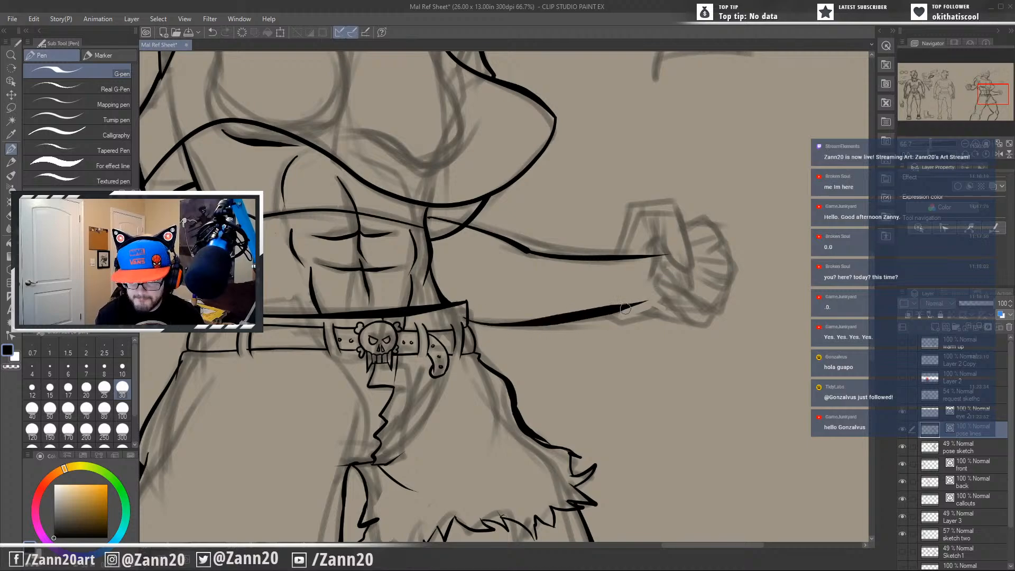
pyautogui.hotkey('ctrl', 'z')
pyautogui.moveTo(447, 319); pyautogui.dragTo(672, 296)
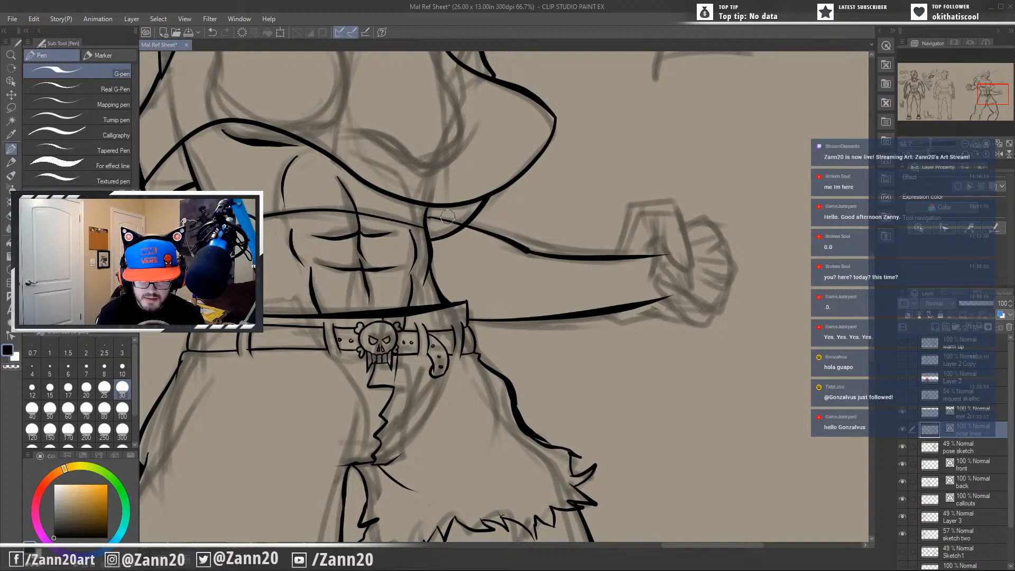
pyautogui.moveTo(646, 394); pyautogui.dragTo(601, 432)
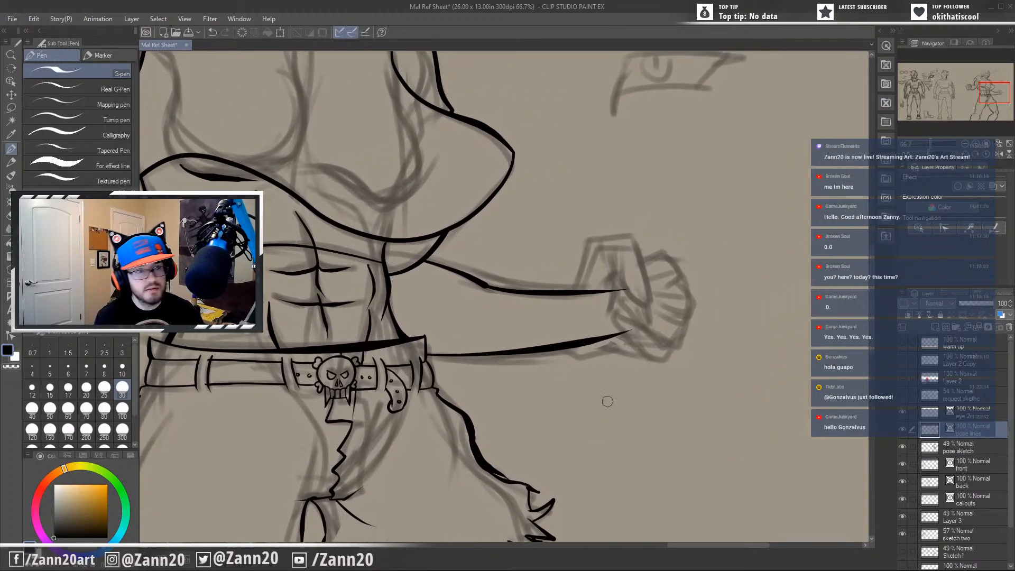
pyautogui.hotkey('ctrl', 'z')
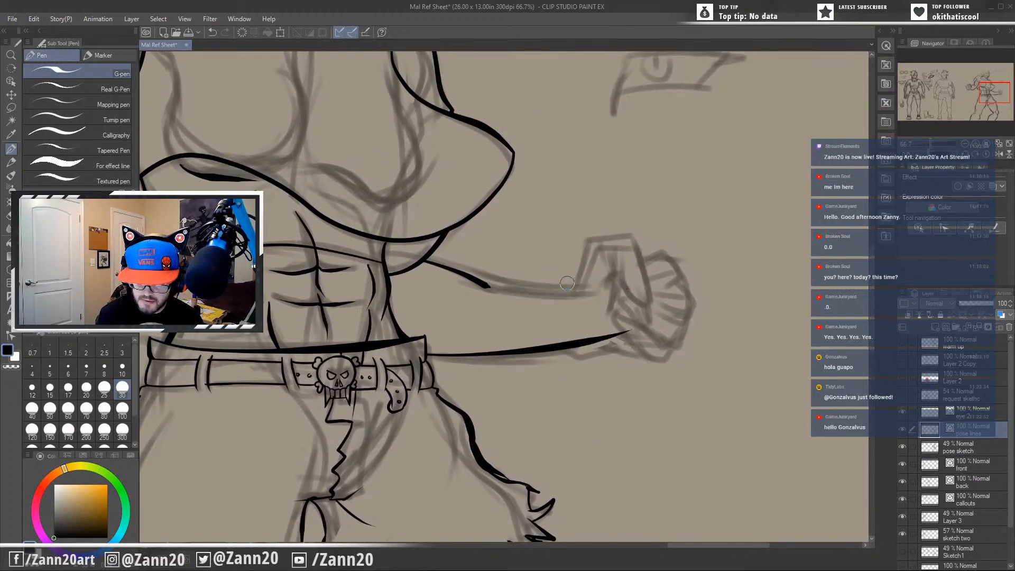
pyautogui.hotkey('ctrl', 'y')
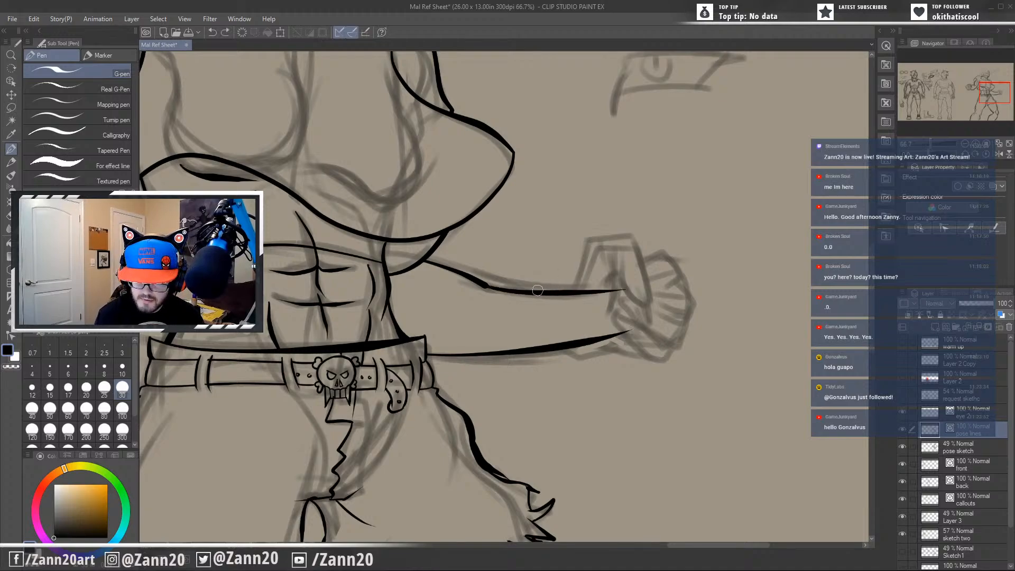
# Ink the wrist-side slanted edge and the top edge of the extended hand's angular outline, redrawing misplaced strokes.
pyautogui.moveTo(557, 290); pyautogui.dragTo(593, 235)
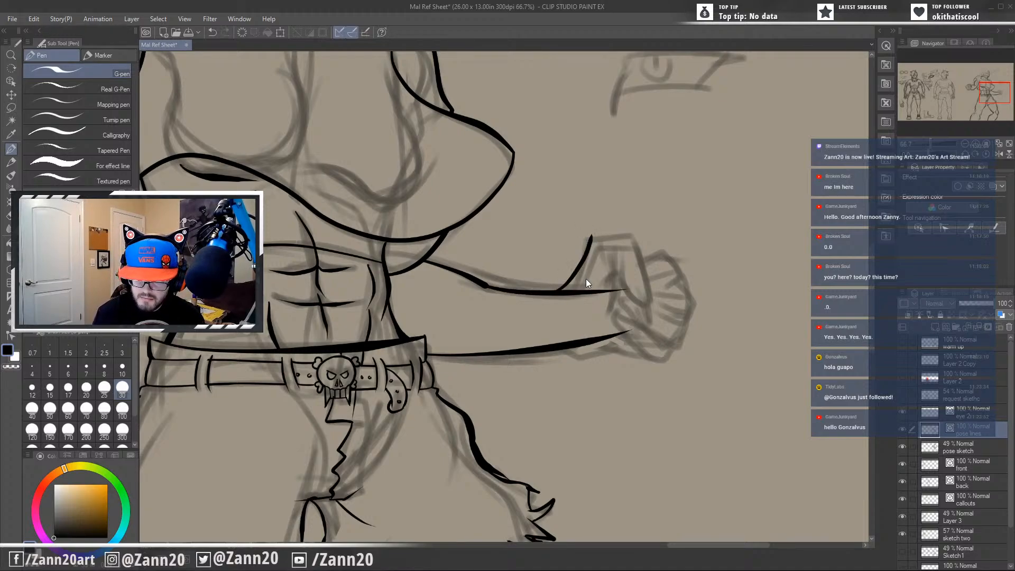
pyautogui.hotkey('ctrl', 'z')
pyautogui.moveTo(551, 293)
pyautogui.mouseDown()
pyautogui.moveTo(586, 271)
pyautogui.moveTo(589, 238)
pyautogui.moveTo(642, 231)
pyautogui.moveTo(654, 321)
pyautogui.mouseUp()
pyautogui.hotkey('ctrl', 'z')
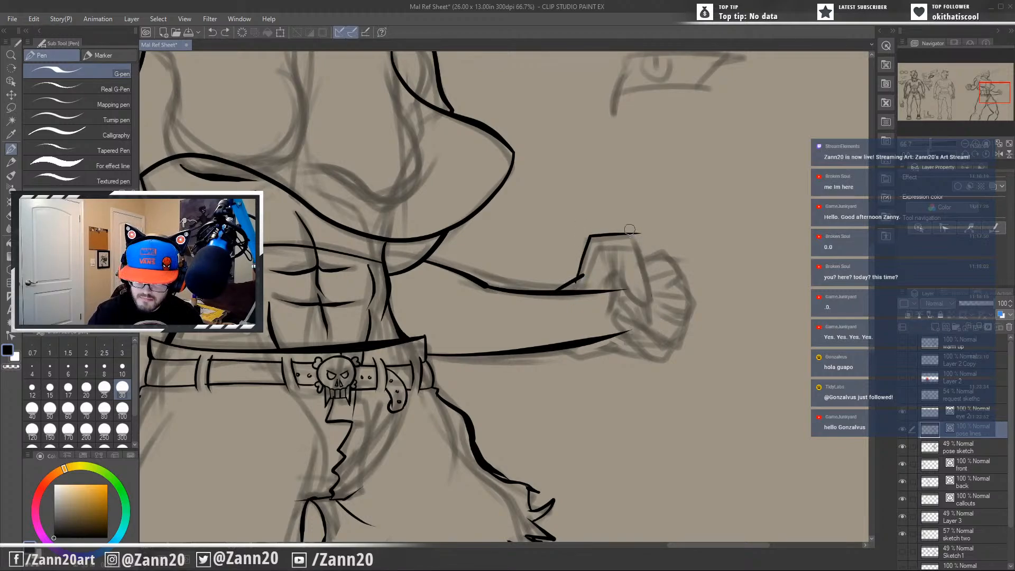
pyautogui.hotkey('ctrl', 'z')
pyautogui.moveTo(578, 273)
pyautogui.mouseDown()
pyautogui.moveTo(593, 238)
pyautogui.moveTo(633, 244)
pyautogui.moveTo(664, 328)
pyautogui.mouseUp()
pyautogui.hotkey('ctrl', 'z')
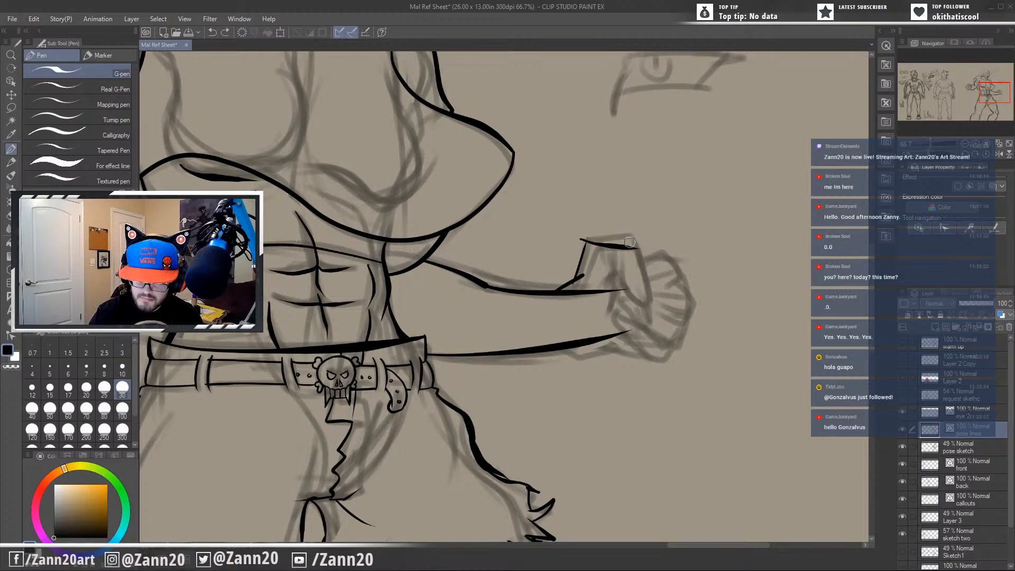
# Ink the slanted outer edge and curved inner edge of the extended hand's thumb, with a short crease beside it.
pyautogui.moveTo(633, 244)
pyautogui.mouseDown()
pyautogui.moveTo(661, 305)
pyautogui.moveTo(636, 295)
pyautogui.moveTo(624, 264)
pyautogui.mouseUp()
pyautogui.hotkey('ctrl', 'z')
pyautogui.hotkey('ctrl', 'z')
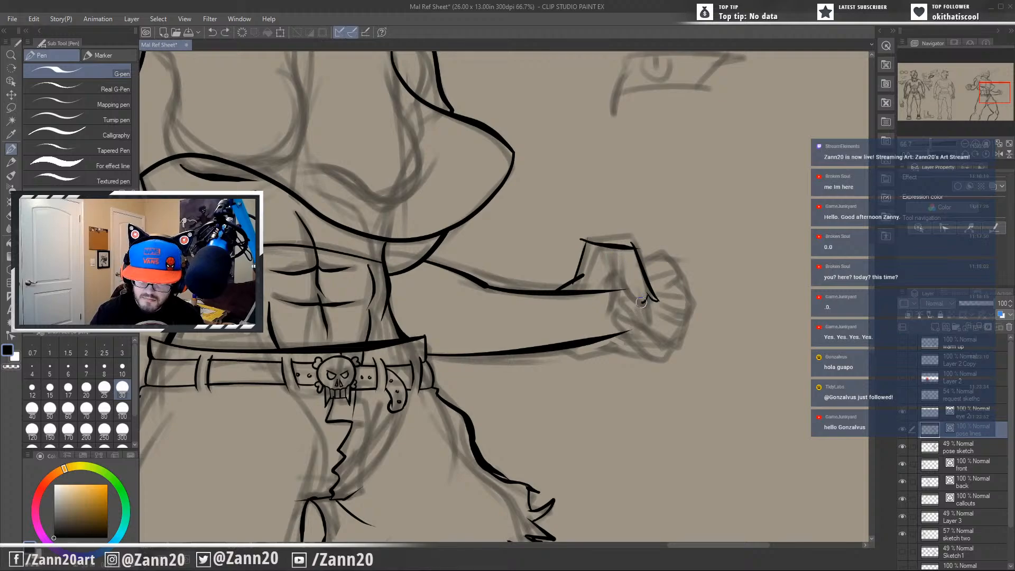
pyautogui.moveTo(641, 302)
pyautogui.mouseDown()
pyautogui.moveTo(614, 273)
pyautogui.moveTo(614, 251)
pyautogui.moveTo(601, 275)
pyautogui.mouseUp()
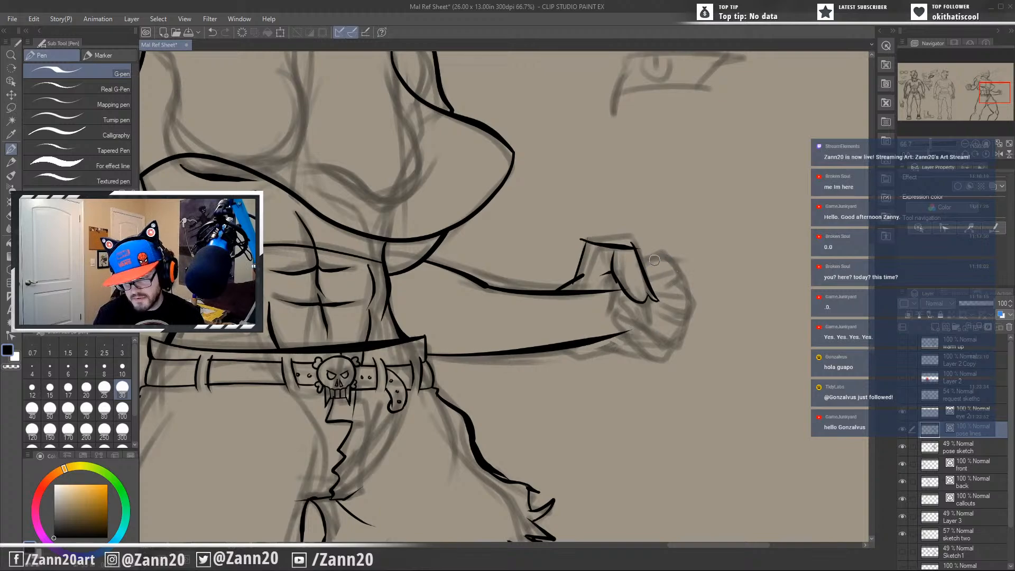
pyautogui.moveTo(671, 334); pyautogui.dragTo(635, 345)
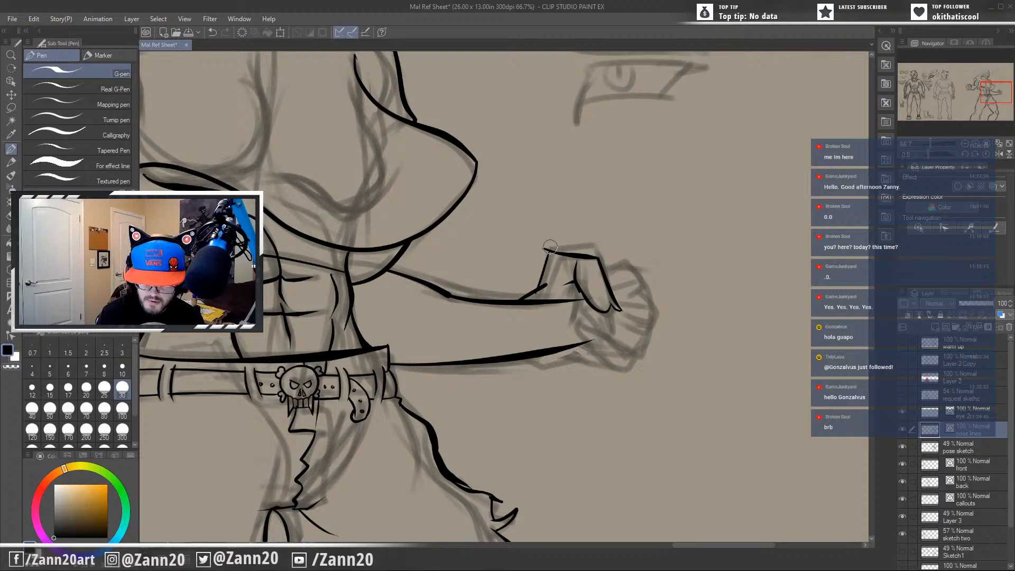
# Trim the overshooting corner of the extended hand's outline, clean up the wrist junction, and redraw the thumb's outer edge.
pyautogui.moveTo(549, 246); pyautogui.dragTo(545, 250)
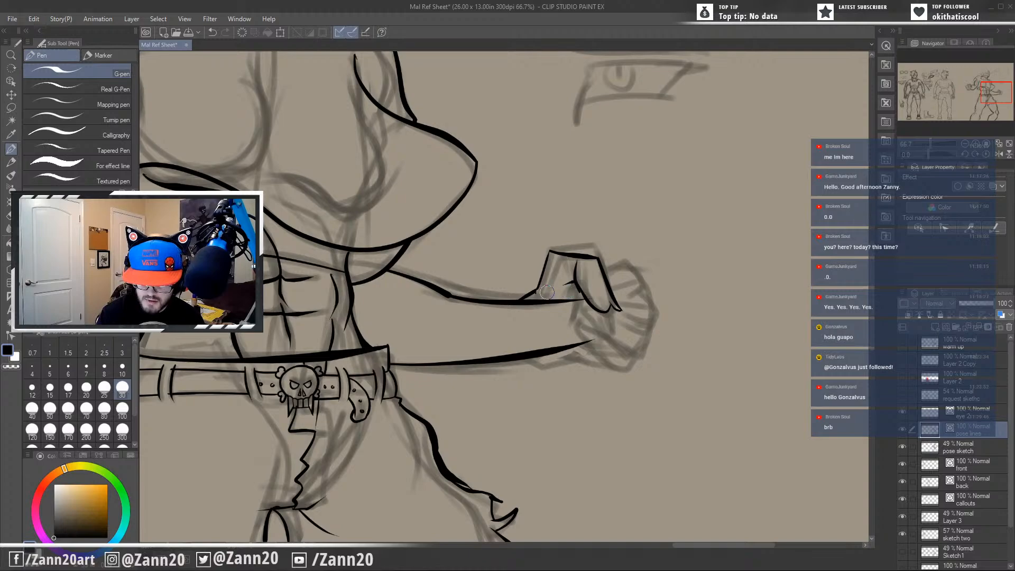
pyautogui.moveTo(547, 293); pyautogui.dragTo(576, 300)
pyautogui.hotkey('ctrl', 'z')
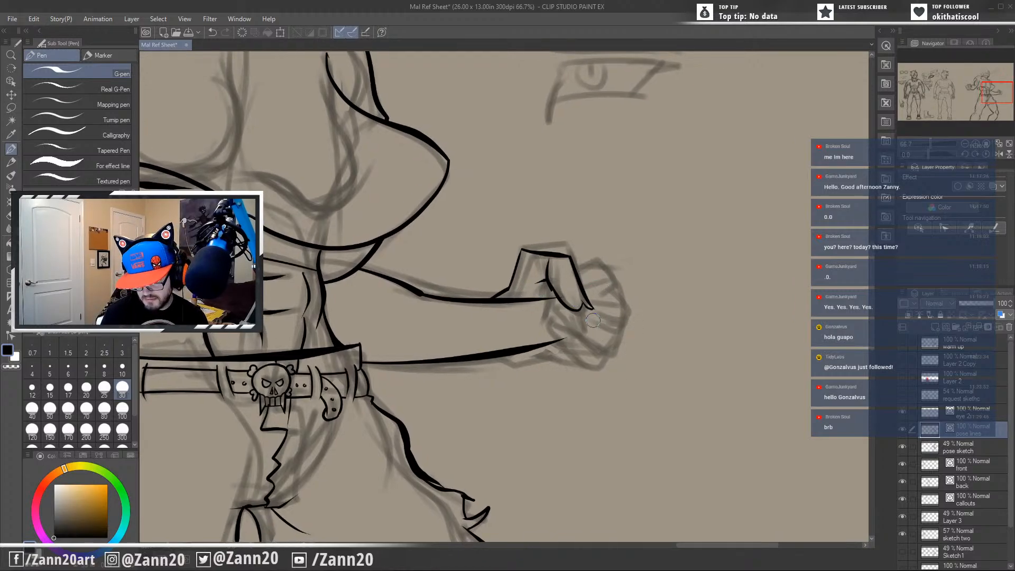
pyautogui.hotkey('ctrl', 'z')
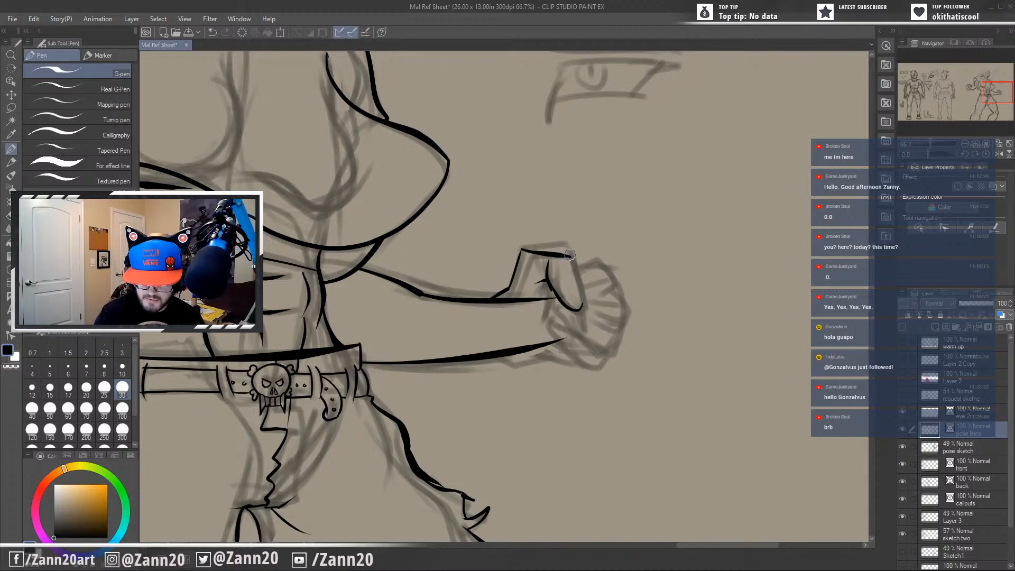
pyautogui.moveTo(570, 256); pyautogui.dragTo(591, 312)
pyautogui.hotkey('ctrl', 'z')
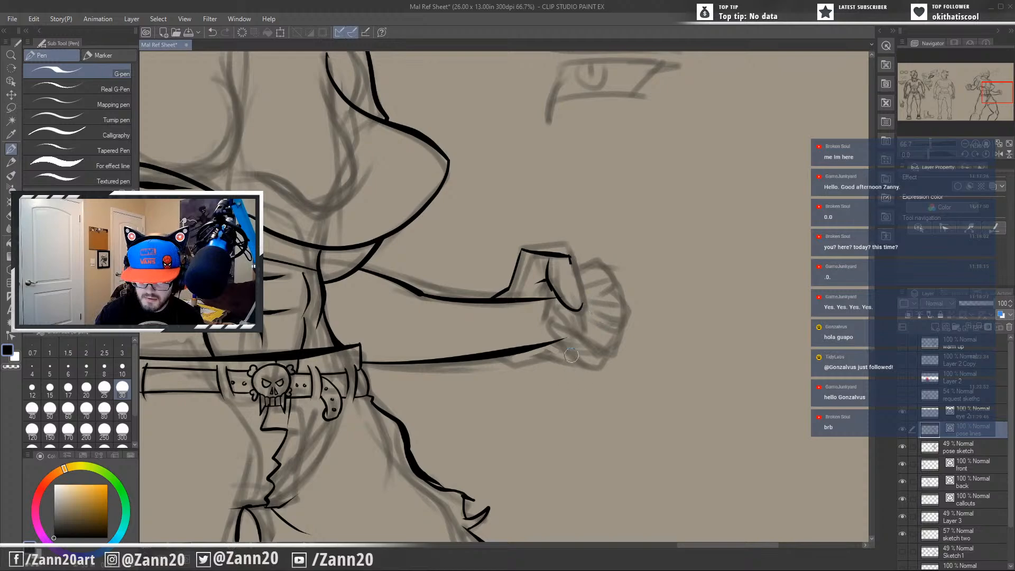
pyautogui.moveTo(571, 258); pyautogui.dragTo(590, 311)
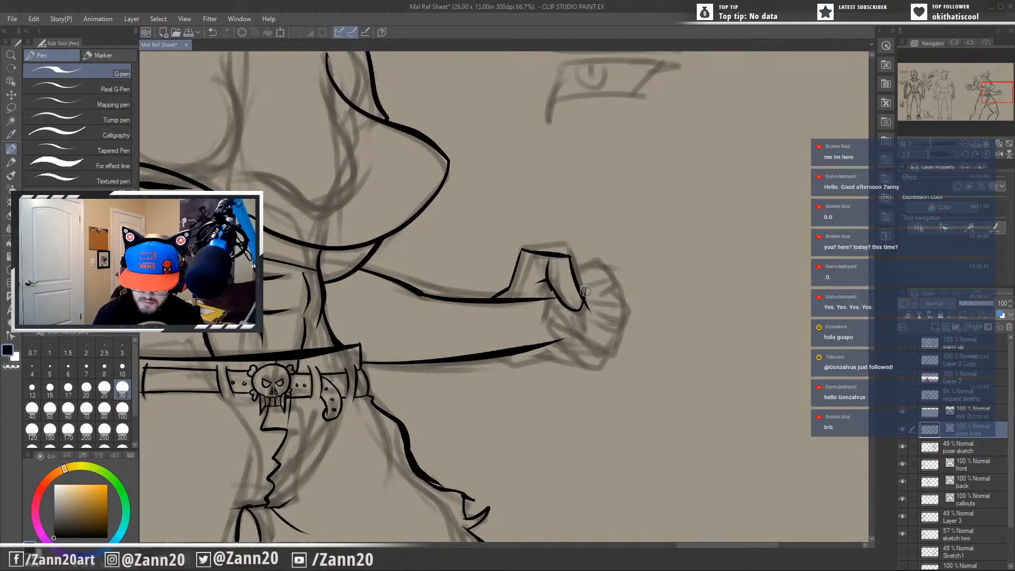
# Ink the first curled finger beyond the extended hand's thumb, redrawing its knuckle edge and closing its lower line.
pyautogui.moveTo(612, 349); pyautogui.dragTo(643, 346)
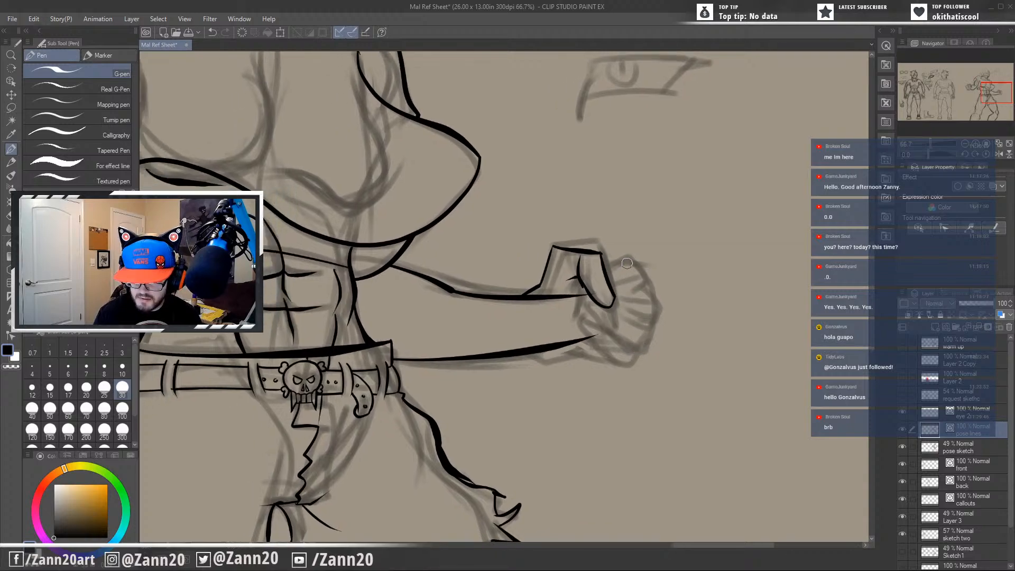
pyautogui.moveTo(601, 259)
pyautogui.mouseDown()
pyautogui.moveTo(636, 260)
pyautogui.moveTo(641, 290)
pyautogui.mouseUp()
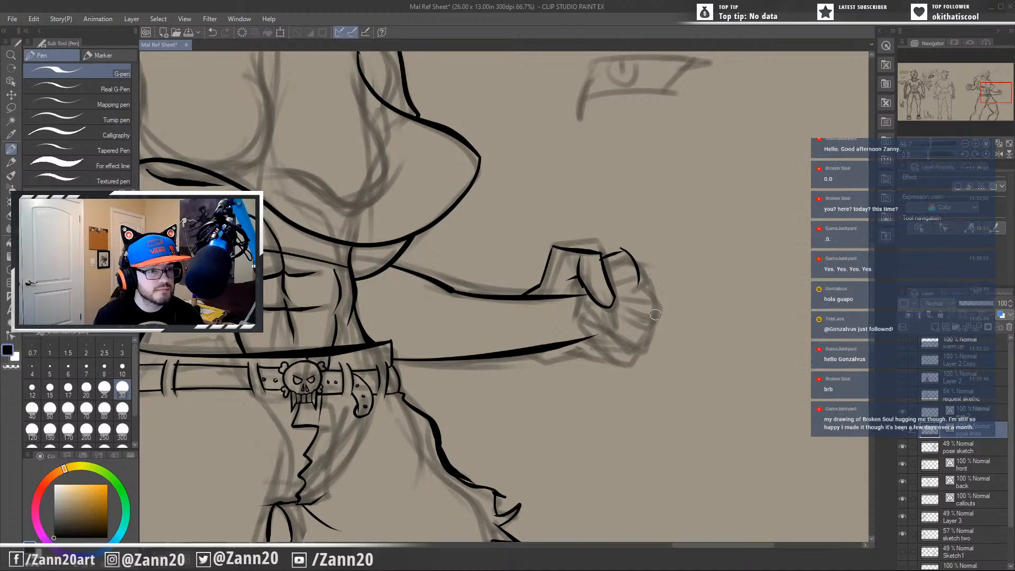
pyautogui.hotkey('ctrl', 'z')
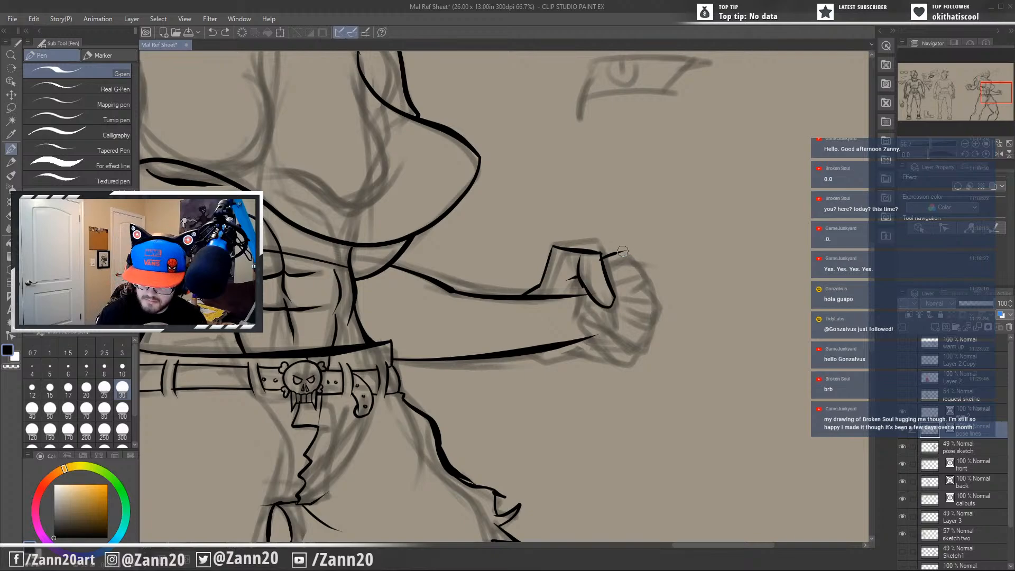
pyautogui.moveTo(622, 251)
pyautogui.mouseDown()
pyautogui.moveTo(645, 259)
pyautogui.moveTo(629, 286)
pyautogui.moveTo(637, 250)
pyautogui.moveTo(646, 282)
pyautogui.mouseUp()
pyautogui.hotkey('ctrl', 'z')
pyautogui.moveTo(623, 247)
pyautogui.mouseDown()
pyautogui.moveTo(664, 271)
pyautogui.moveTo(614, 289)
pyautogui.mouseUp()
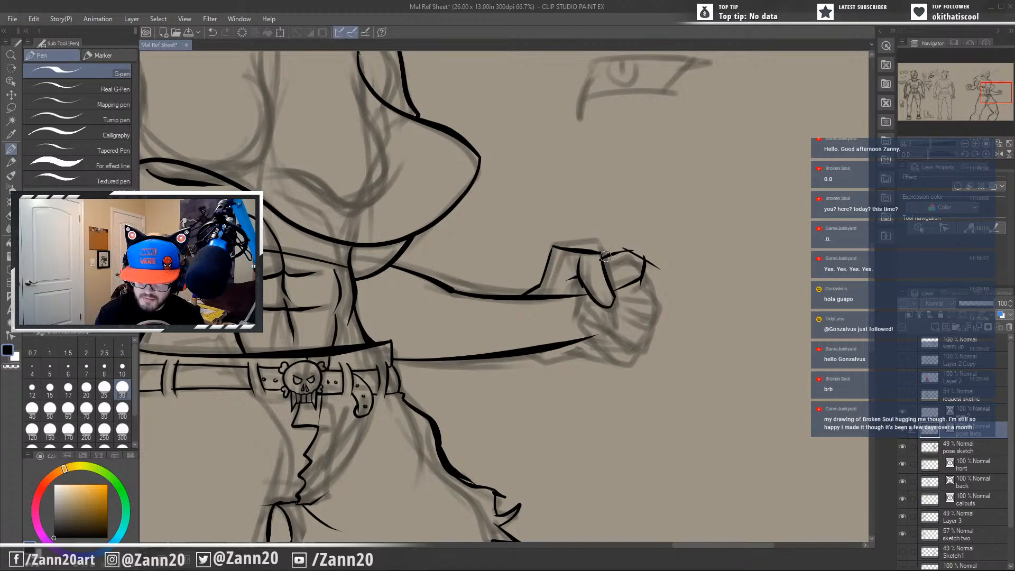
pyautogui.moveTo(581, 272); pyautogui.dragTo(589, 297)
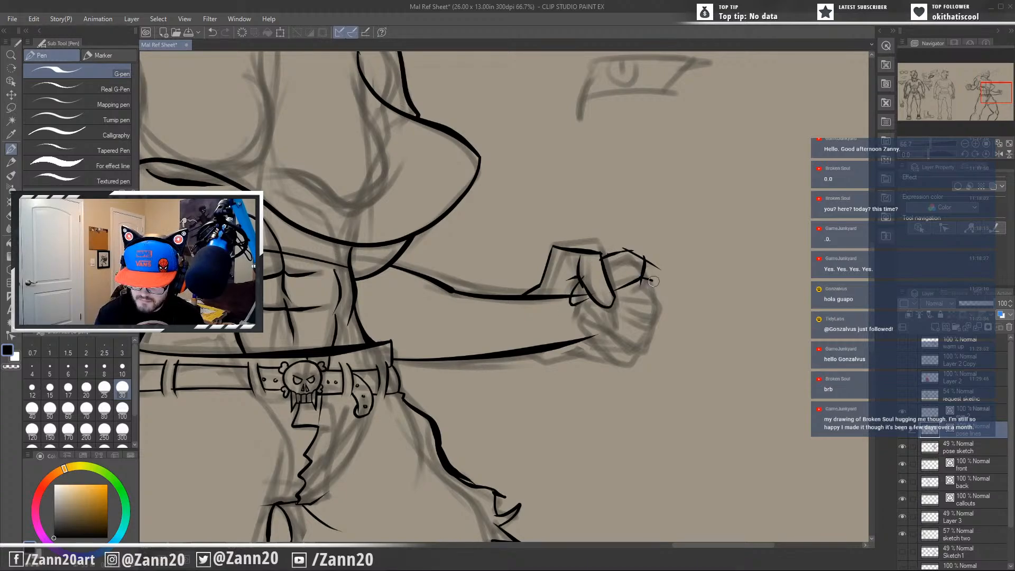
pyautogui.moveTo(657, 281)
pyautogui.mouseDown()
pyautogui.moveTo(662, 301)
pyautogui.moveTo(567, 323)
pyautogui.moveTo(578, 304)
pyautogui.mouseUp()
pyautogui.hotkey('ctrl', 'z')
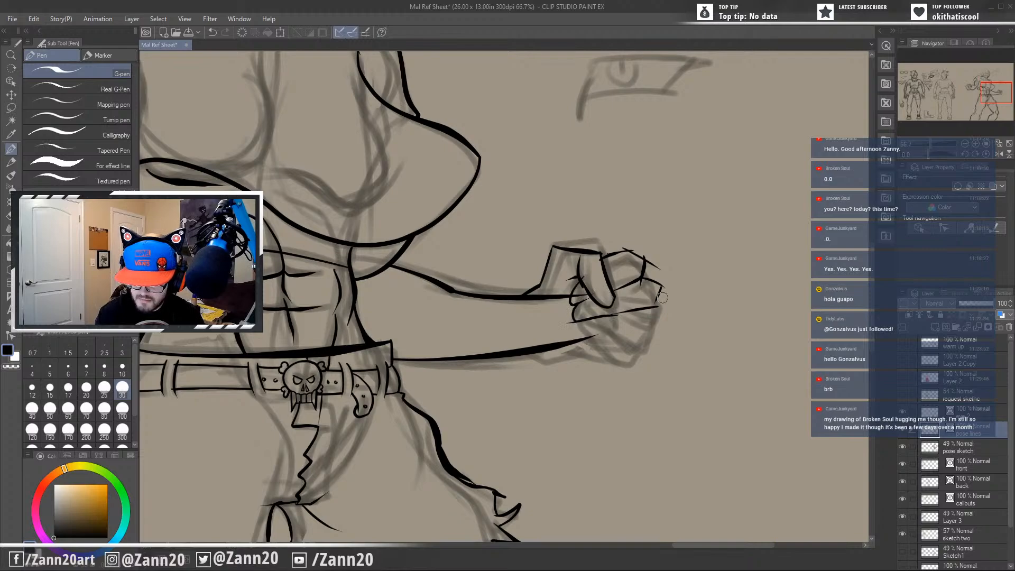
pyautogui.hotkey('ctrl', 'z')
pyautogui.hotkey('ctrl', 'z')
pyautogui.hotkey('ctrl', 'z')
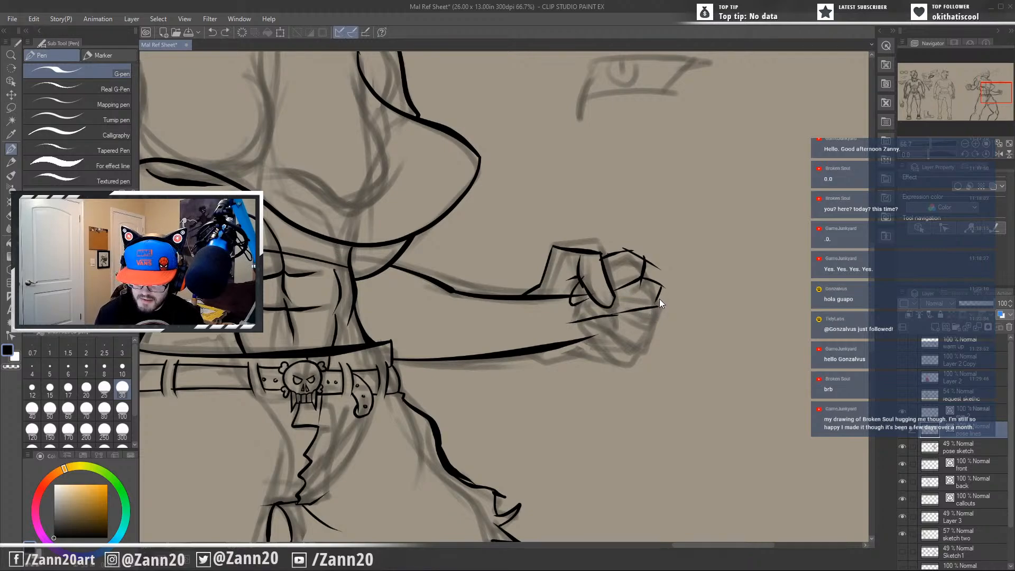
pyautogui.moveTo(657, 302)
pyautogui.mouseDown()
pyautogui.moveTo(611, 320)
pyautogui.moveTo(617, 311)
pyautogui.moveTo(591, 316)
pyautogui.moveTo(585, 301)
pyautogui.moveTo(667, 321)
pyautogui.moveTo(654, 337)
pyautogui.moveTo(611, 334)
pyautogui.moveTo(586, 313)
pyautogui.mouseUp()
pyautogui.hotkey('ctrl', 'z')
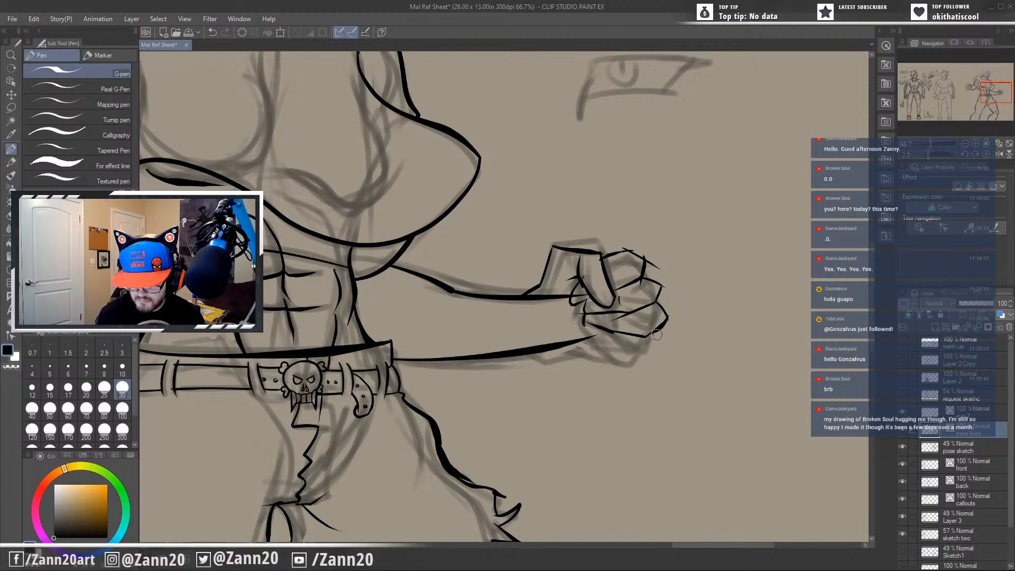
pyautogui.moveTo(649, 333)
pyautogui.mouseDown()
pyautogui.moveTo(652, 353)
pyautogui.moveTo(630, 365)
pyautogui.moveTo(607, 340)
pyautogui.mouseUp()
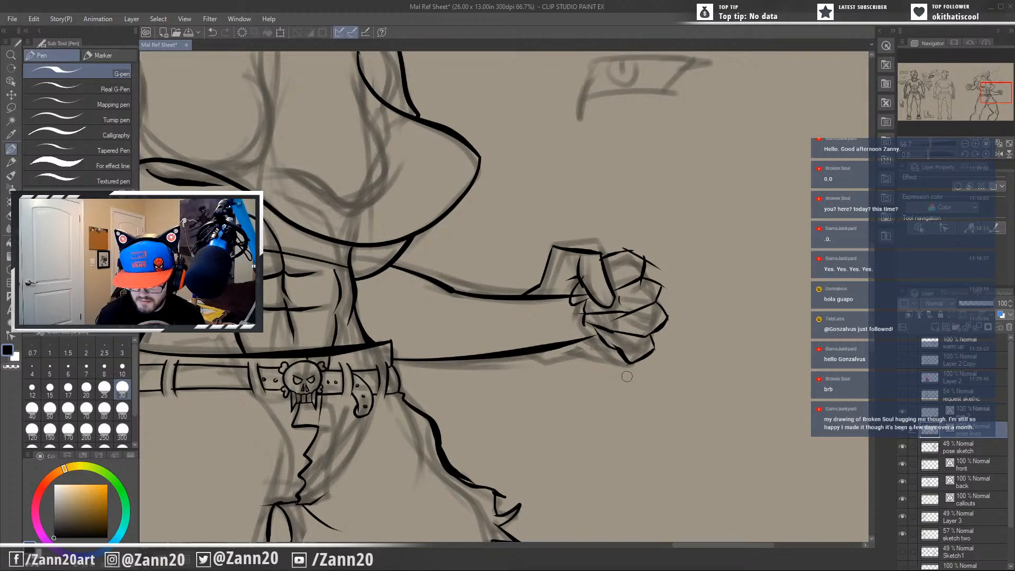
pyautogui.hotkey('ctrl', 'z')
pyautogui.moveTo(641, 361)
pyautogui.mouseDown()
pyautogui.moveTo(610, 347)
pyautogui.moveTo(586, 319)
pyautogui.moveTo(594, 339)
pyautogui.moveTo(592, 327)
pyautogui.mouseUp()
pyautogui.hotkey('ctrl', 'z')
pyautogui.hotkey('ctrl', 'z')
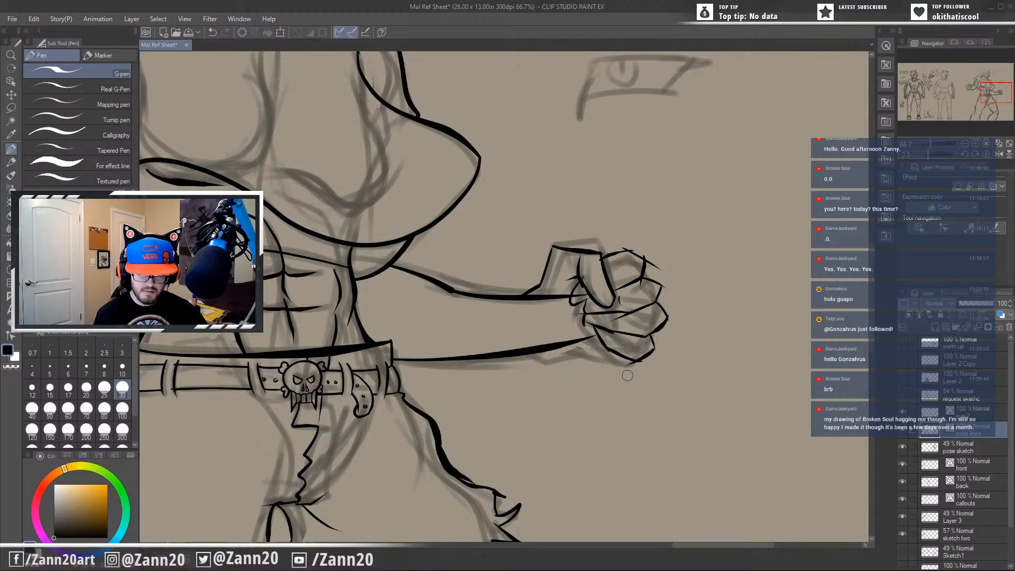
pyautogui.hotkey('ctrl', 'z')
pyautogui.hotkey('ctrl', 'z')
pyautogui.hotkey('ctrl', 'z')
pyautogui.hotkey('ctrl', 'z')
pyautogui.hotkey('ctrl', 'z')
pyautogui.hotkey('ctrl', 'z')
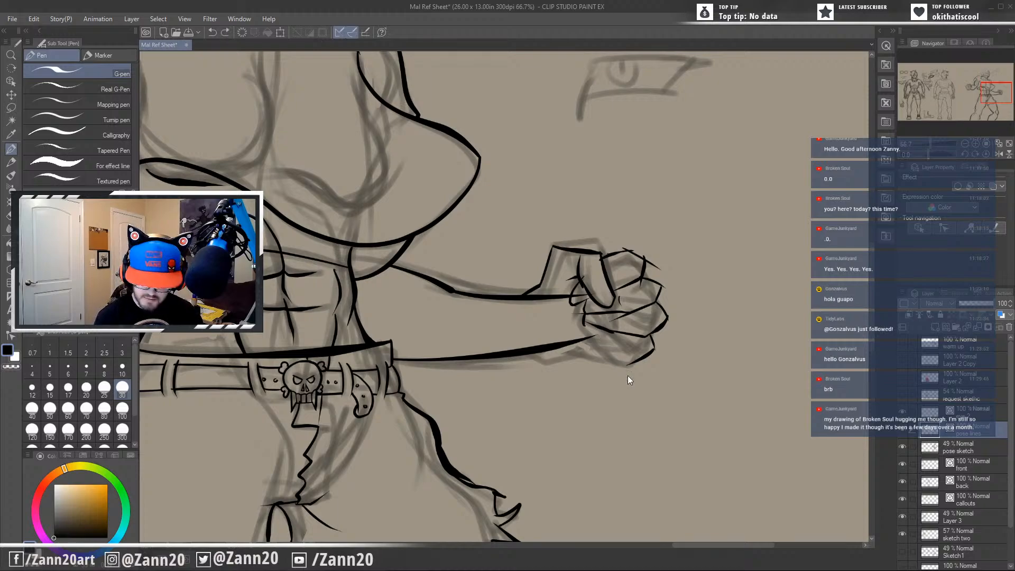
pyautogui.hotkey('ctrl', 'z')
pyautogui.hotkey('ctrl', 'z')
pyautogui.hotkey('ctrl', 'z')
pyautogui.hotkey('ctrl', 'z')
pyautogui.hotkey('ctrl', 'z')
pyautogui.hotkey('ctrl', 'z')
pyautogui.hotkey('ctrl', 'z')
pyautogui.hotkey('ctrl', 'z')
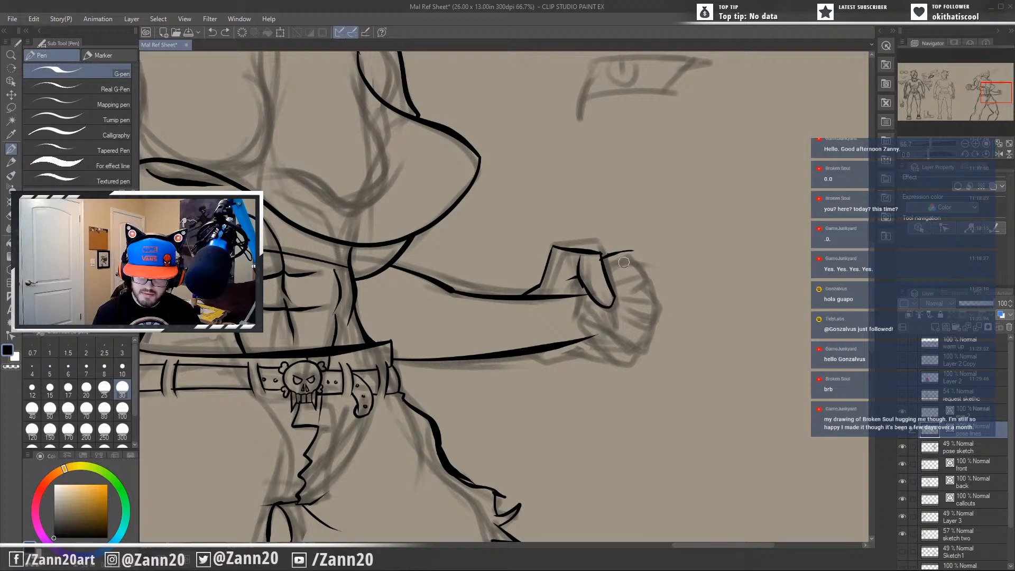
# Ink the fist's bumpy outer knuckle contour and the dividing lines and short creases of its curled fingers.
pyautogui.moveTo(618, 261)
pyautogui.mouseDown()
pyautogui.moveTo(630, 276)
pyautogui.moveTo(640, 251)
pyautogui.moveTo(660, 288)
pyautogui.moveTo(657, 347)
pyautogui.moveTo(627, 366)
pyautogui.moveTo(638, 362)
pyautogui.mouseUp()
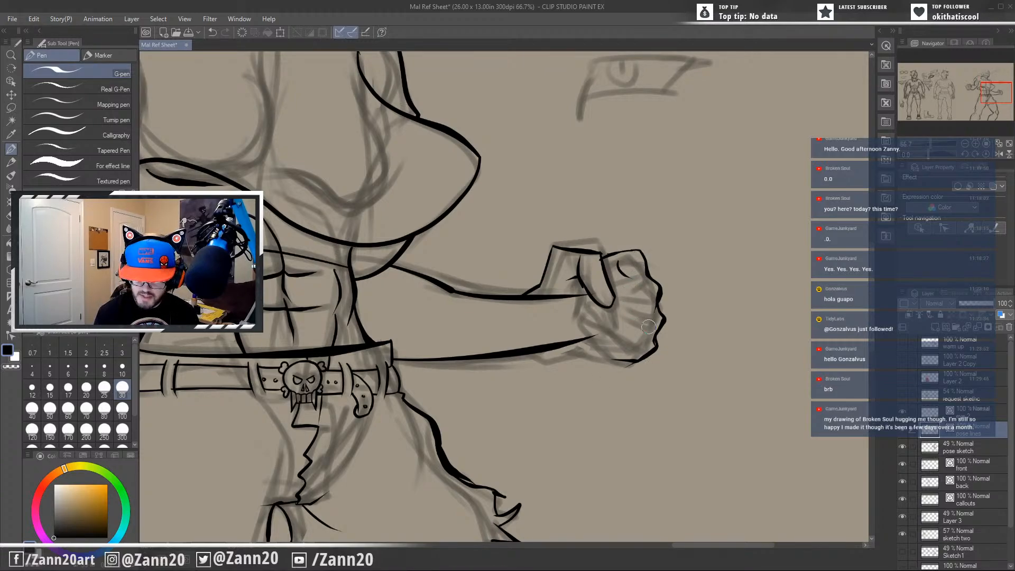
pyautogui.moveTo(644, 276); pyautogui.dragTo(623, 282)
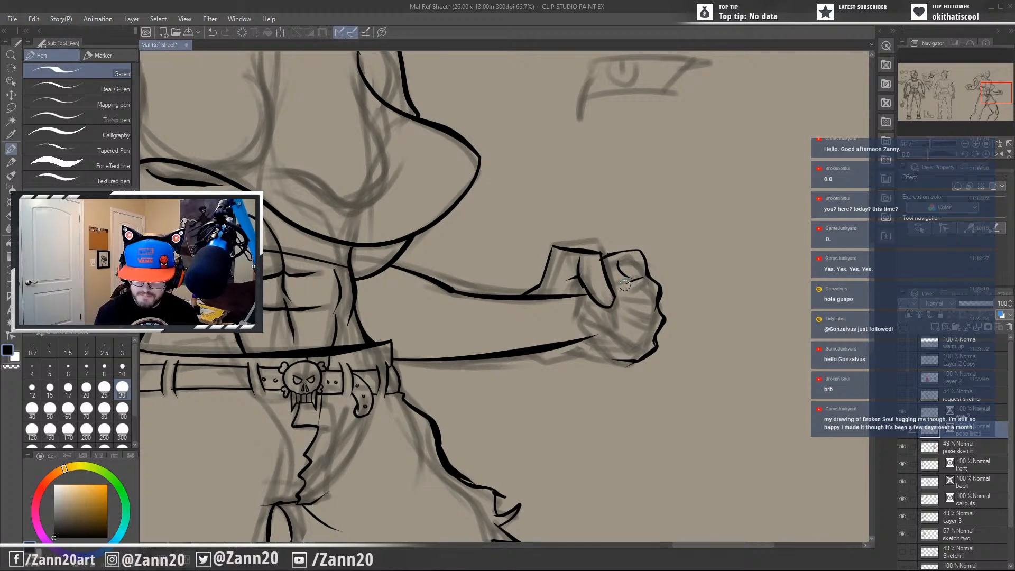
pyautogui.moveTo(624, 284)
pyautogui.mouseDown()
pyautogui.moveTo(611, 286)
pyautogui.moveTo(631, 312)
pyautogui.mouseUp()
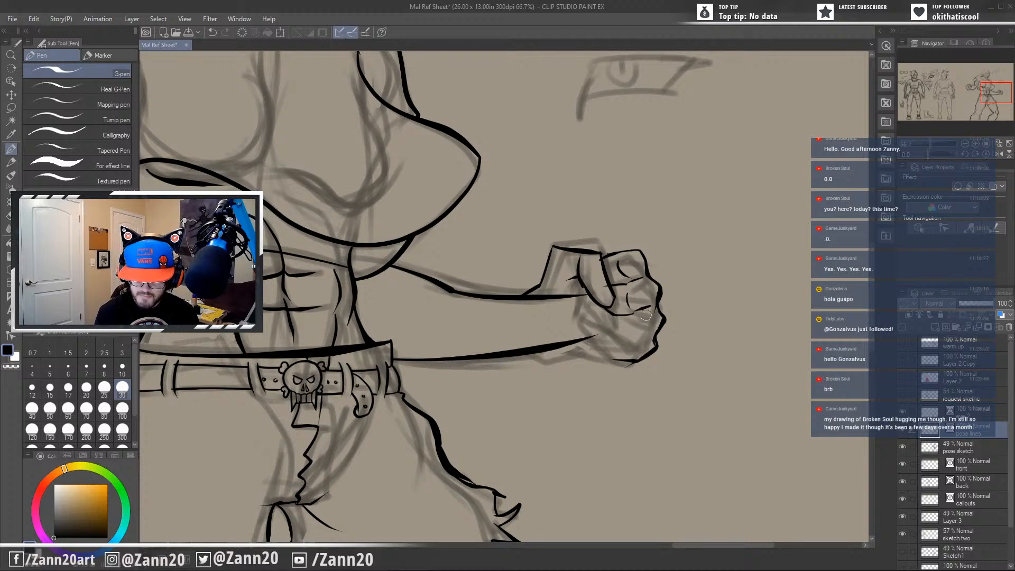
pyautogui.moveTo(651, 337)
pyautogui.mouseDown()
pyautogui.moveTo(625, 333)
pyautogui.moveTo(602, 311)
pyautogui.mouseUp()
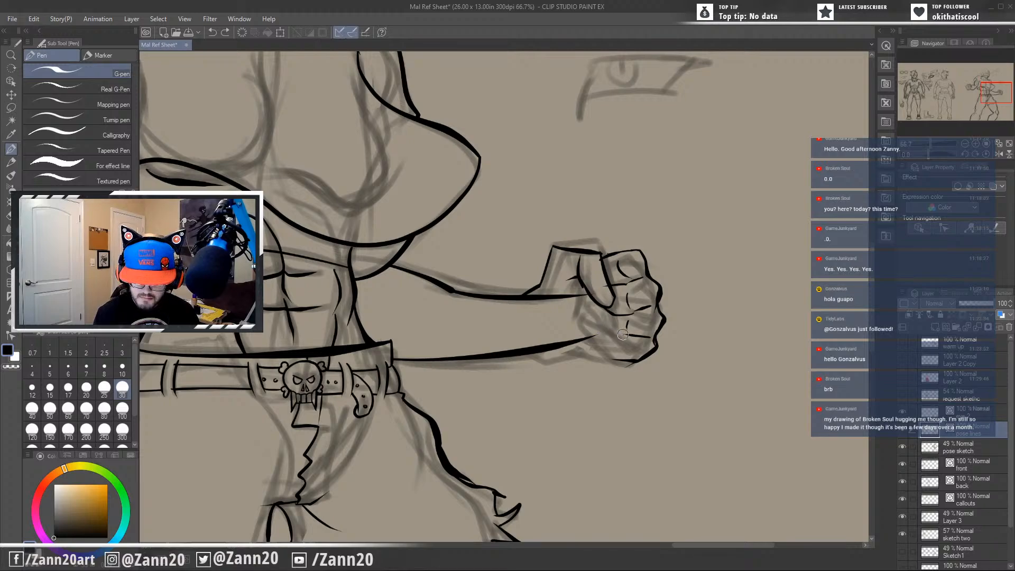
pyautogui.moveTo(623, 334)
pyautogui.mouseDown()
pyautogui.moveTo(597, 326)
pyautogui.moveTo(600, 305)
pyautogui.mouseUp()
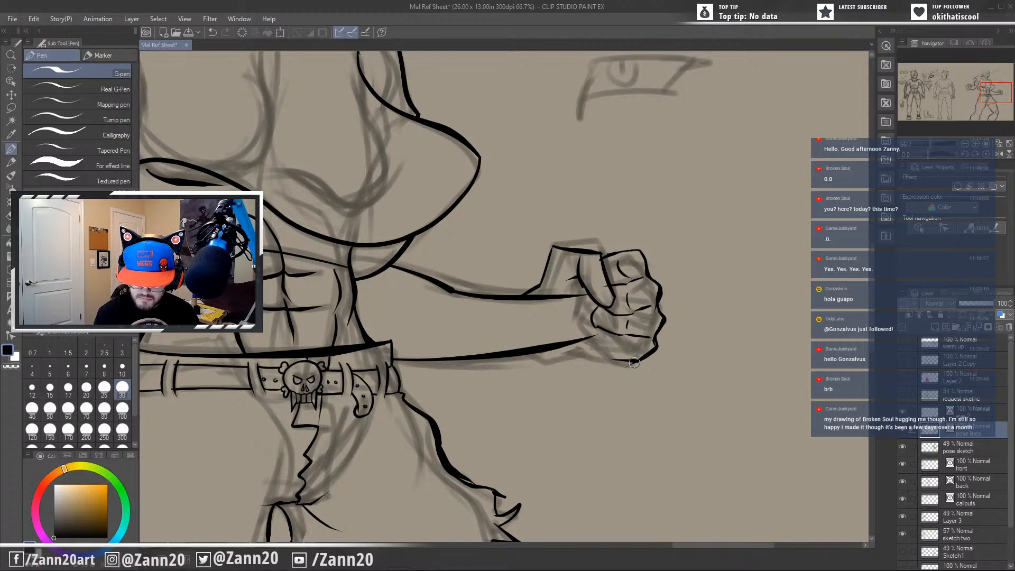
pyautogui.moveTo(633, 363)
pyautogui.mouseDown()
pyautogui.moveTo(613, 357)
pyautogui.moveTo(627, 351)
pyautogui.moveTo(624, 359)
pyautogui.moveTo(596, 346)
pyautogui.moveTo(599, 333)
pyautogui.moveTo(594, 345)
pyautogui.moveTo(597, 333)
pyautogui.mouseUp()
pyautogui.hotkey('ctrl', 'z')
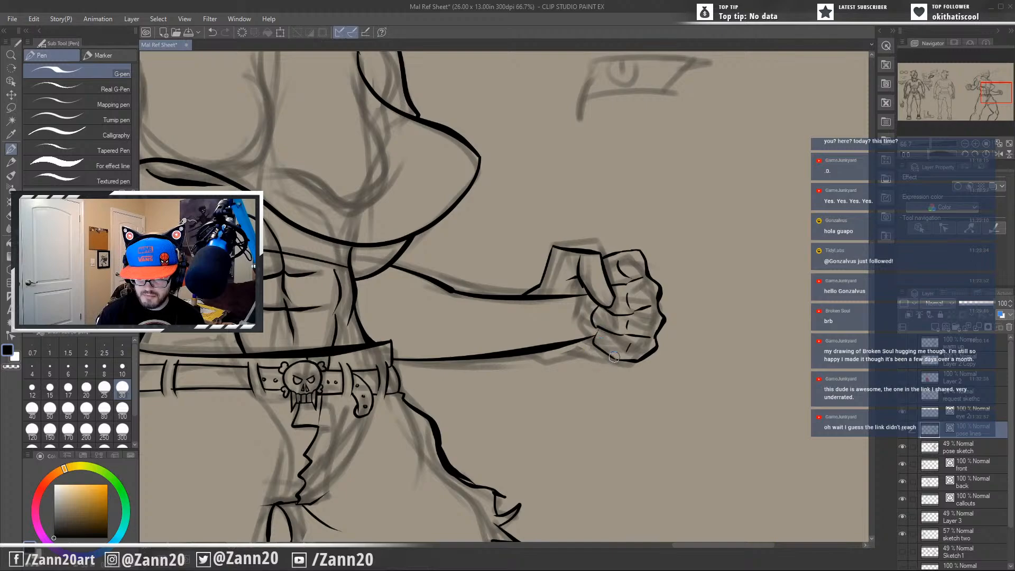
# Ink the heel of the hand from the fist's lower edge back to the forearm, redrawing misplaced strokes.
pyautogui.moveTo(616, 355); pyautogui.dragTo(574, 346)
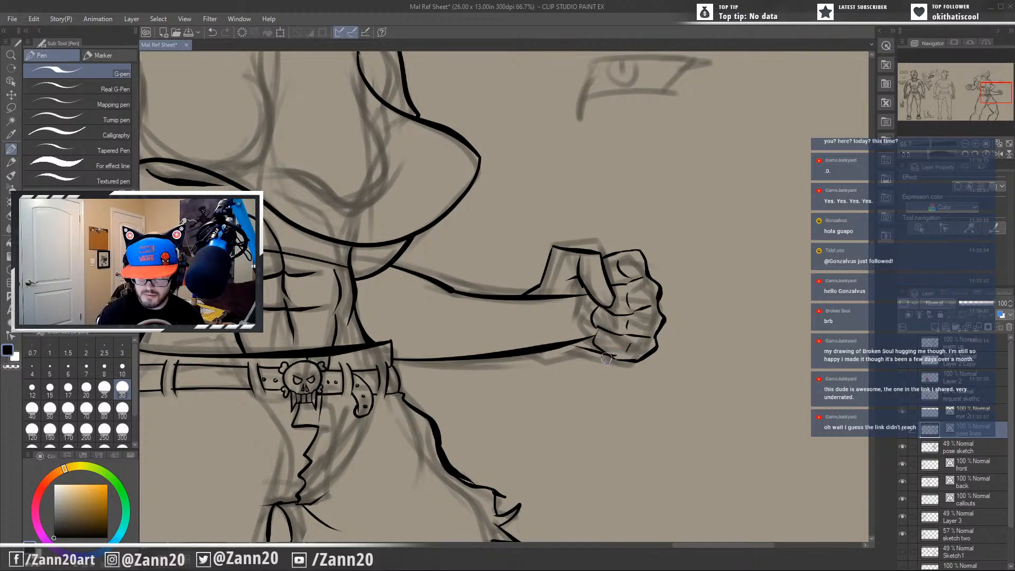
pyautogui.hotkey('ctrl', 'z')
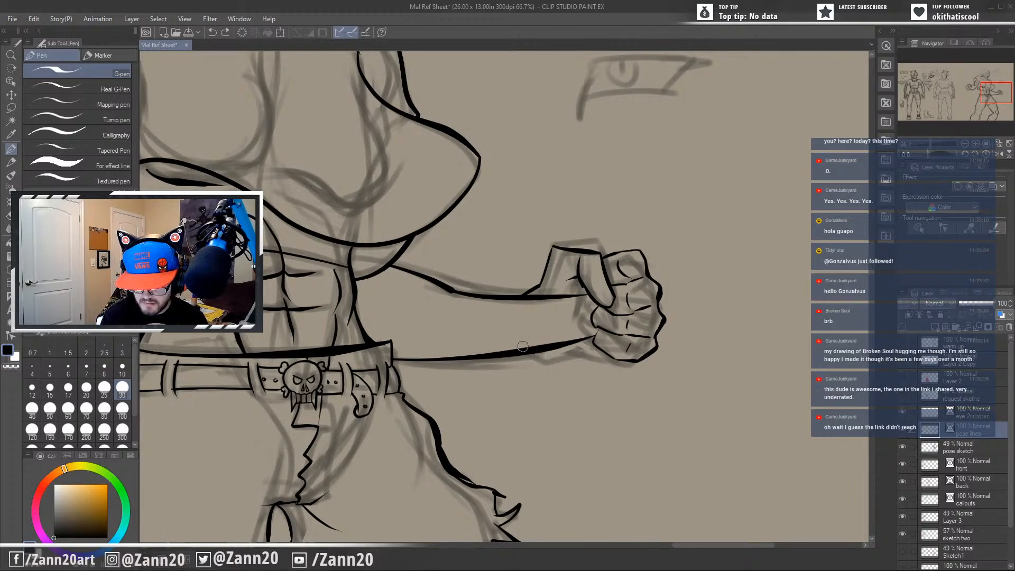
pyautogui.moveTo(523, 346)
pyautogui.mouseDown()
pyautogui.moveTo(551, 358)
pyautogui.moveTo(638, 361)
pyautogui.mouseUp()
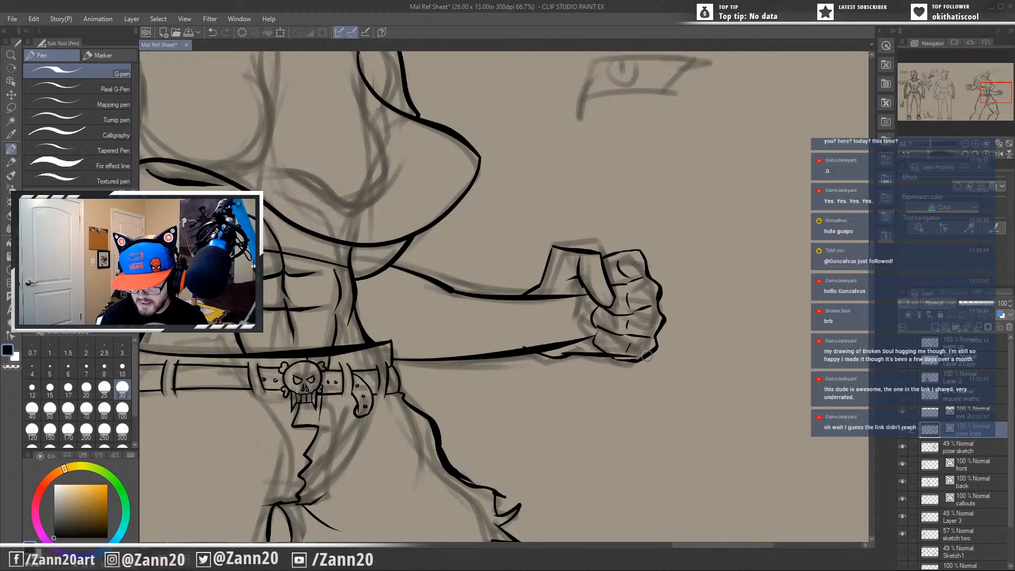
pyautogui.hotkey('ctrl', 'z')
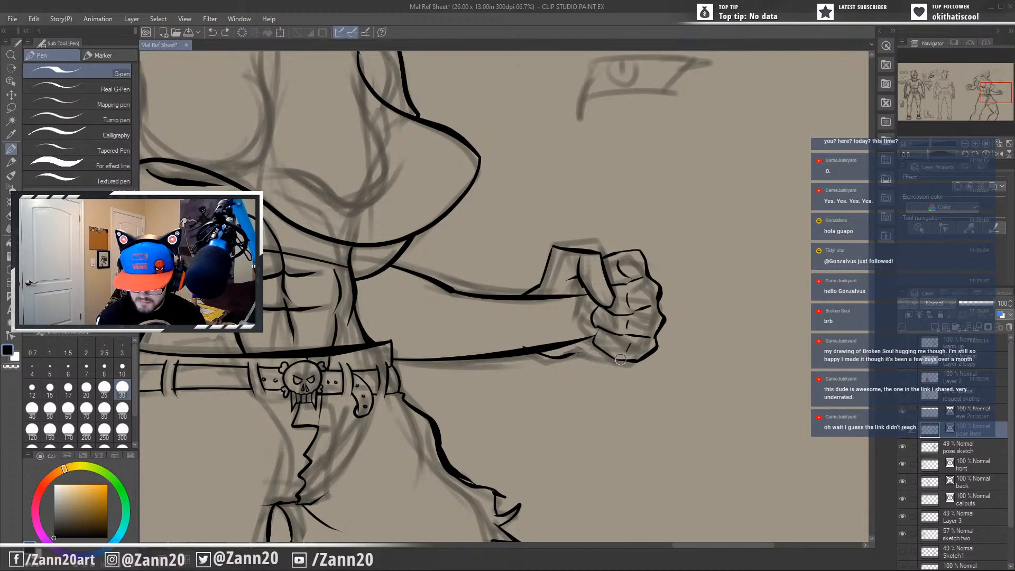
pyautogui.moveTo(632, 361)
pyautogui.mouseDown()
pyautogui.moveTo(593, 365)
pyautogui.moveTo(560, 347)
pyautogui.mouseUp()
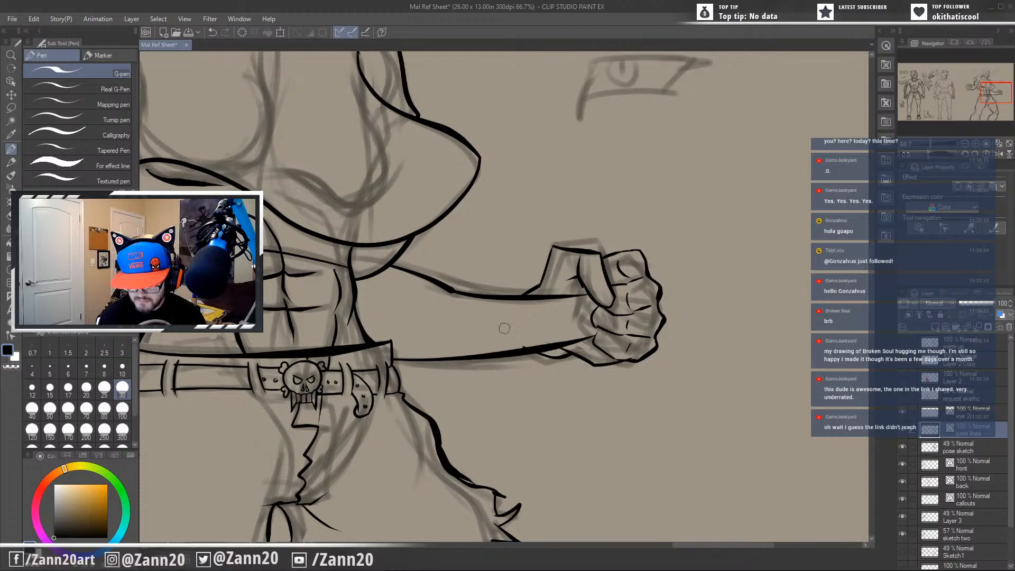
pyautogui.hotkey('ctrl', 'z')
pyautogui.moveTo(628, 361); pyautogui.dragTo(558, 349)
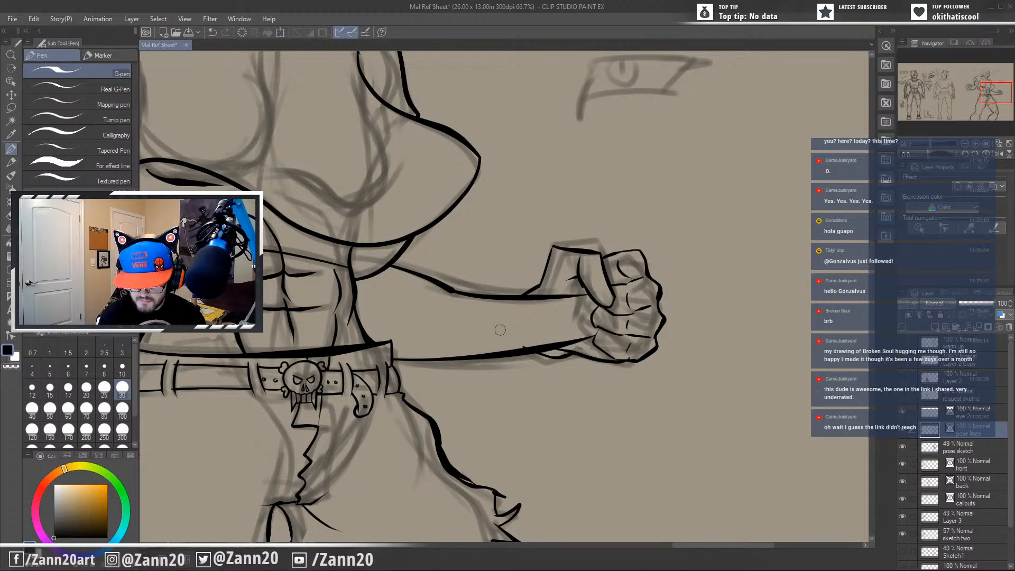
pyautogui.hotkey('ctrl', 'z')
pyautogui.moveTo(636, 362)
pyautogui.mouseDown()
pyautogui.moveTo(588, 356)
pyautogui.moveTo(577, 343)
pyautogui.moveTo(585, 338)
pyautogui.moveTo(561, 350)
pyautogui.moveTo(525, 345)
pyautogui.moveTo(523, 352)
pyautogui.mouseUp()
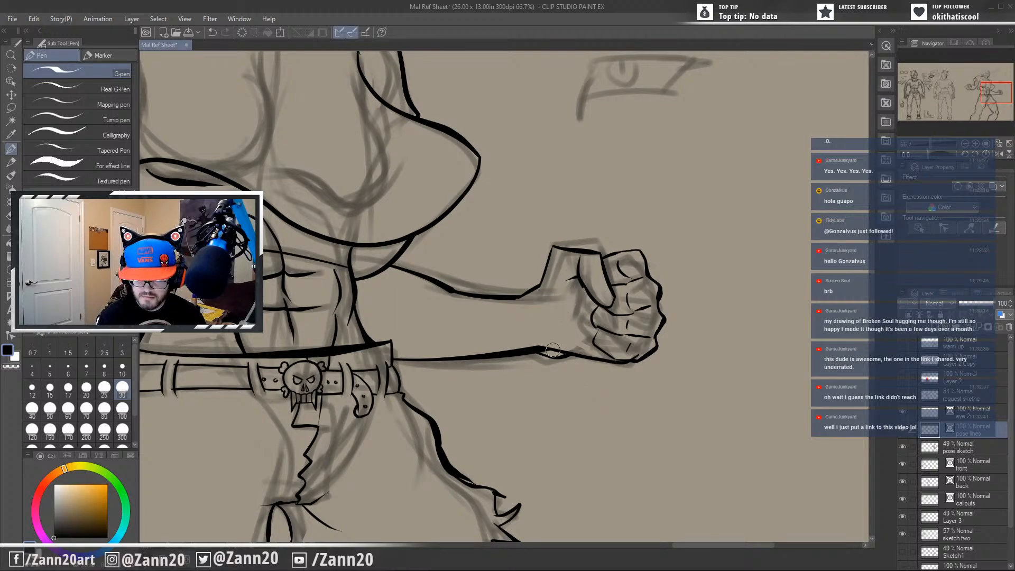
# Ink a curved wrist line across the end of the forearm, replacing the first attempt.
pyautogui.moveTo(635, 414); pyautogui.dragTo(651, 405)
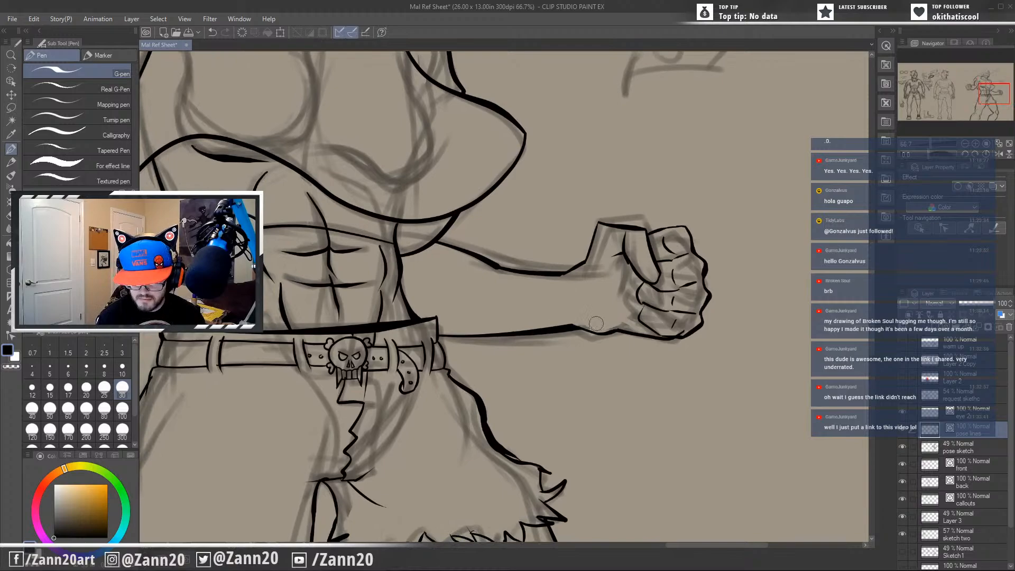
pyautogui.moveTo(688, 423); pyautogui.dragTo(709, 434)
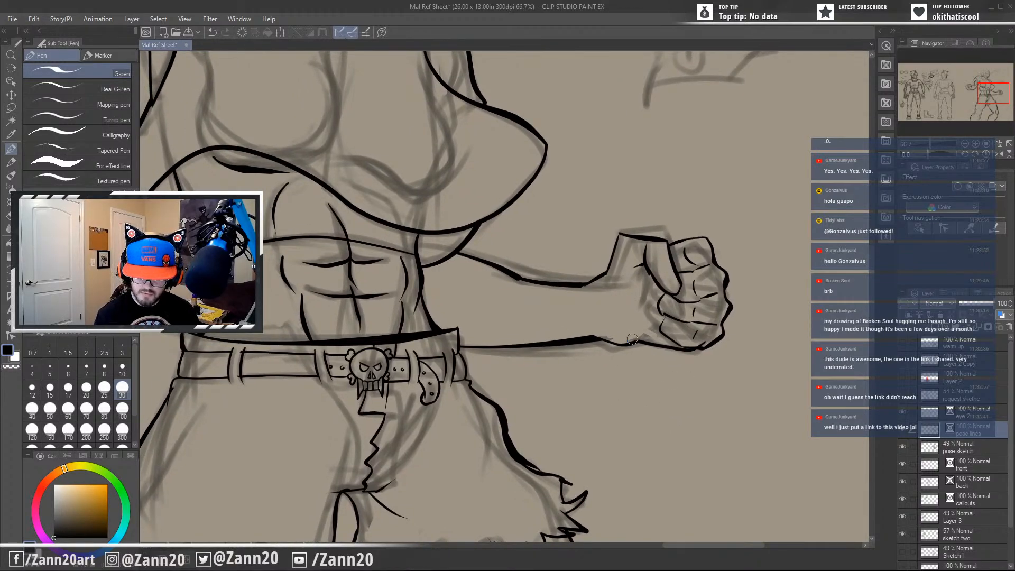
pyautogui.moveTo(637, 342)
pyautogui.mouseDown()
pyautogui.moveTo(613, 288)
pyautogui.moveTo(647, 336)
pyautogui.moveTo(627, 335)
pyautogui.moveTo(607, 289)
pyautogui.moveTo(612, 343)
pyautogui.mouseUp()
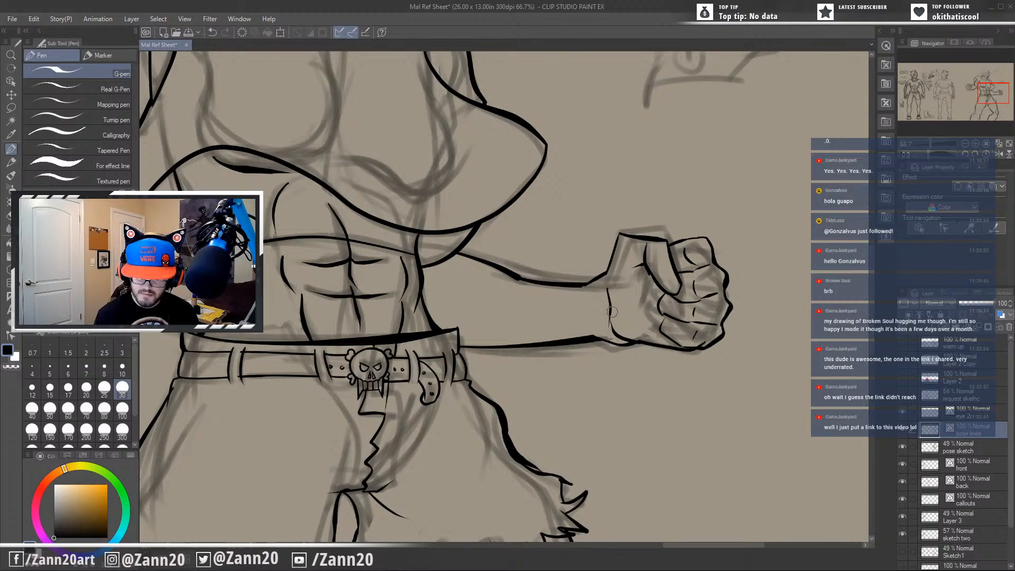
pyautogui.hotkey('ctrl', 'z')
pyautogui.hotkey('ctrl', 'z')
pyautogui.moveTo(607, 294); pyautogui.dragTo(609, 319)
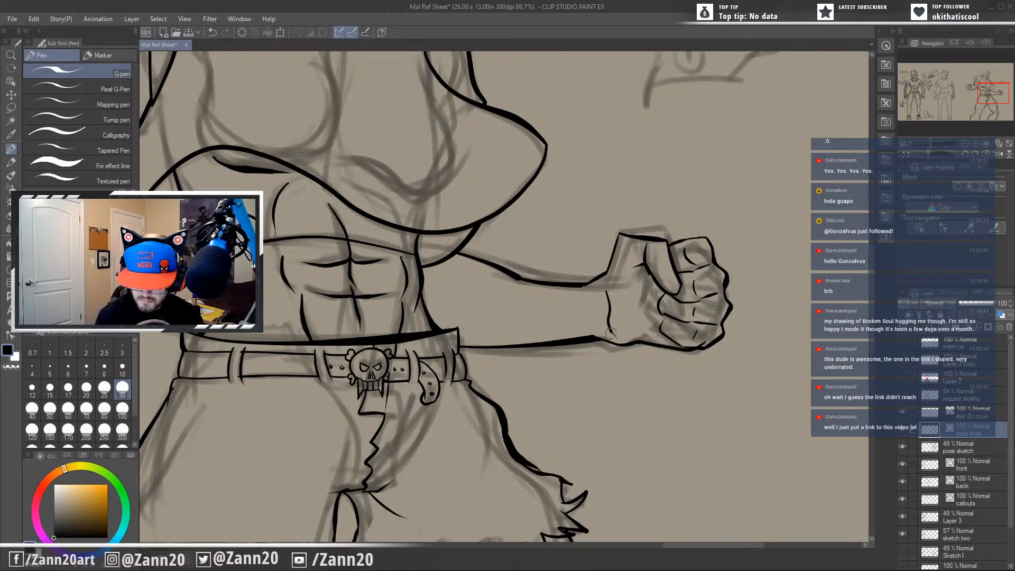
# Join the lower end of the wrist line to the heel of the hand and add a curved crease inside the palm.
pyautogui.moveTo(611, 332); pyautogui.dragTo(640, 345)
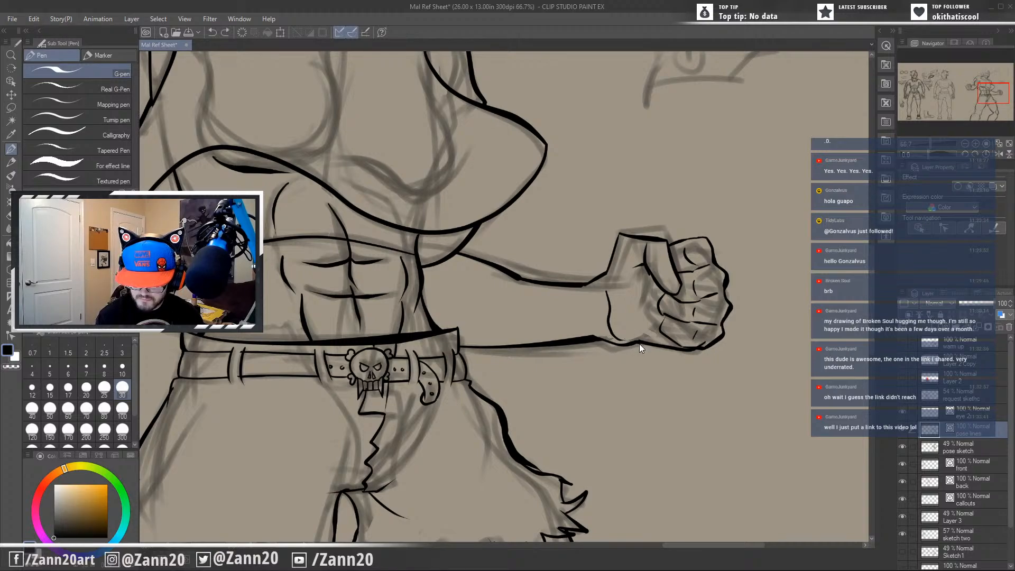
pyautogui.hotkey('ctrl', 'z')
pyautogui.moveTo(616, 338)
pyautogui.mouseDown()
pyautogui.moveTo(642, 343)
pyautogui.moveTo(649, 333)
pyautogui.mouseUp()
pyautogui.hotkey('ctrl', 'z')
pyautogui.moveTo(617, 292); pyautogui.dragTo(616, 308)
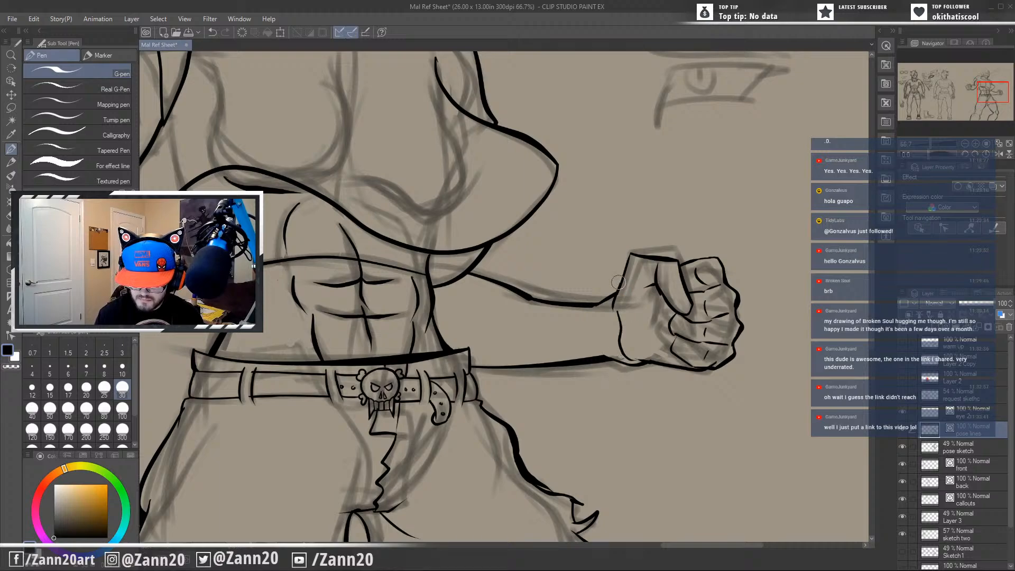
pyautogui.moveTo(660, 368); pyautogui.dragTo(648, 358)
pyautogui.moveTo(679, 490)
pyautogui.mouseDown()
pyautogui.moveTo(652, 446)
pyautogui.moveTo(670, 441)
pyautogui.mouseUp()
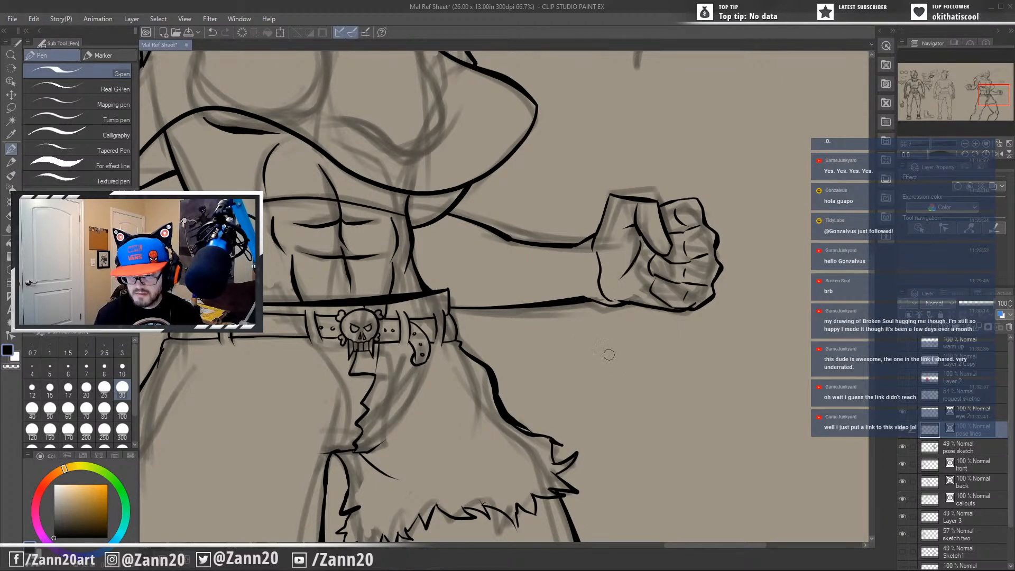
# Examine the inked fist, torso, both arms and belt area of the action pose against the underlying sketch.
pyautogui.moveTo(657, 408)
pyautogui.mouseDown()
pyautogui.moveTo(717, 433)
pyautogui.moveTo(613, 439)
pyautogui.mouseUp()
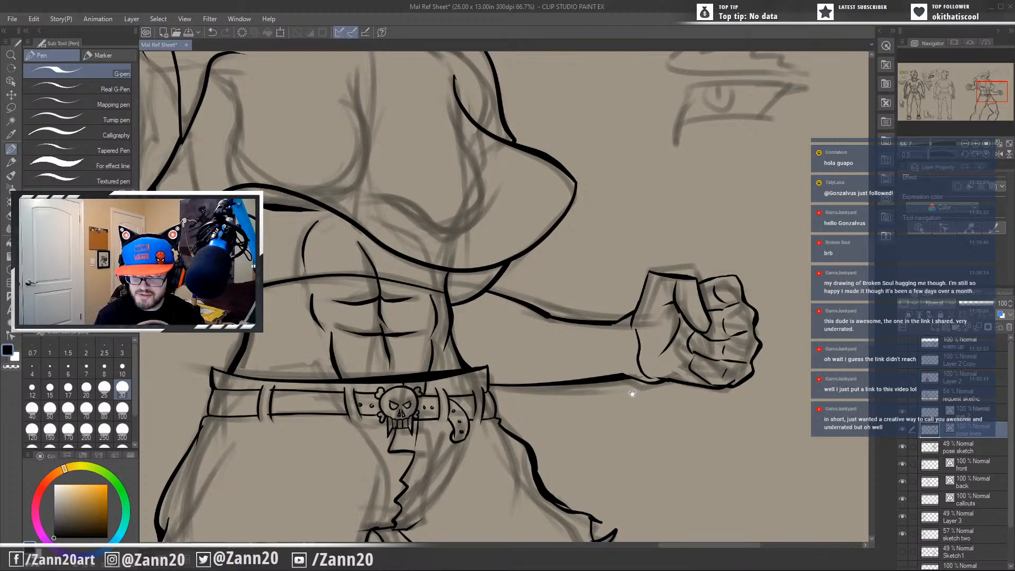
pyautogui.moveTo(632, 393); pyautogui.dragTo(675, 362)
pyautogui.moveTo(711, 290); pyautogui.dragTo(707, 413)
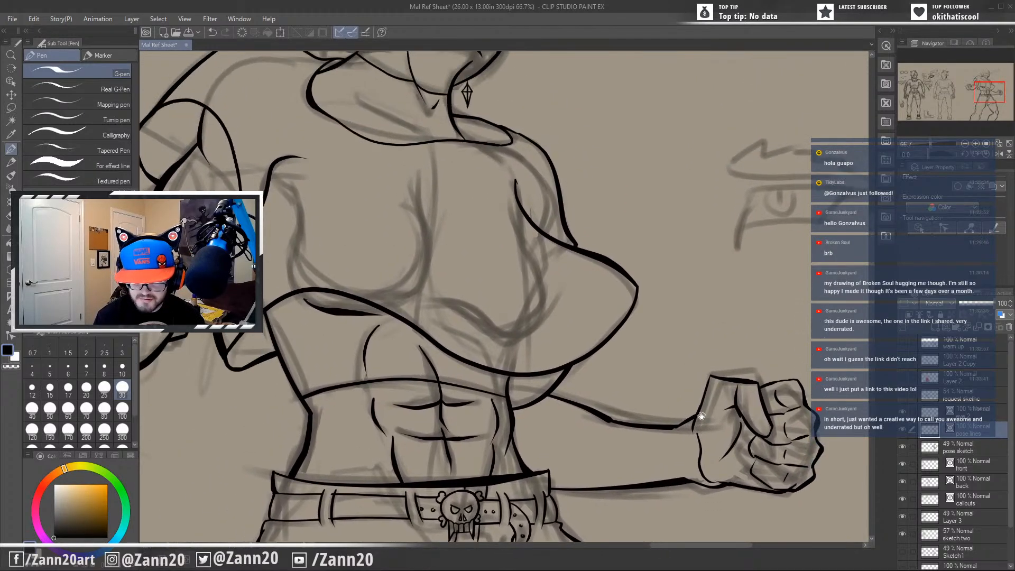
pyautogui.moveTo(706, 365); pyautogui.dragTo(760, 367)
pyautogui.moveTo(658, 393)
pyautogui.mouseDown()
pyautogui.moveTo(717, 325)
pyautogui.moveTo(668, 379)
pyautogui.moveTo(744, 371)
pyautogui.mouseUp()
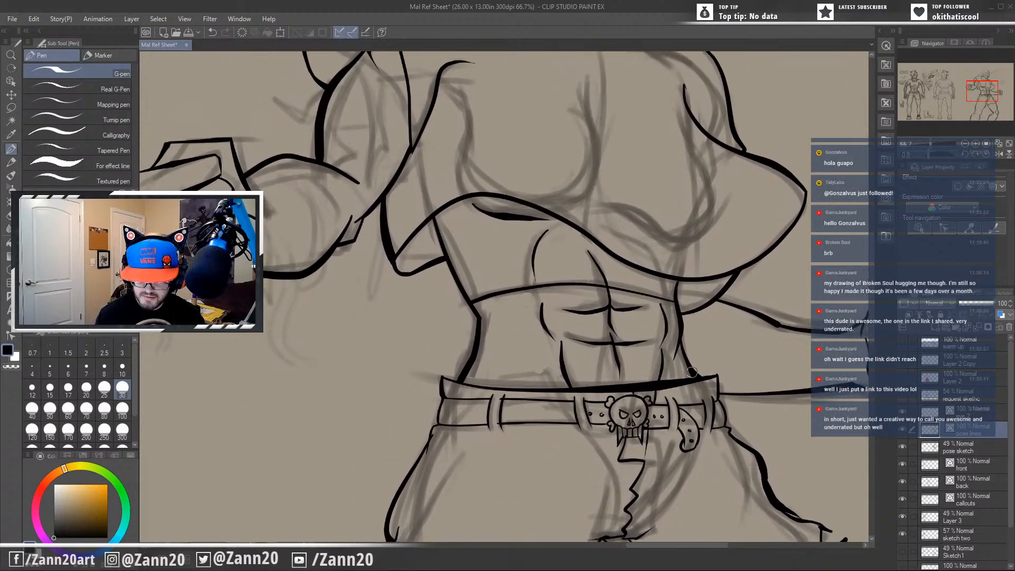
pyautogui.moveTo(664, 309); pyautogui.dragTo(641, 414)
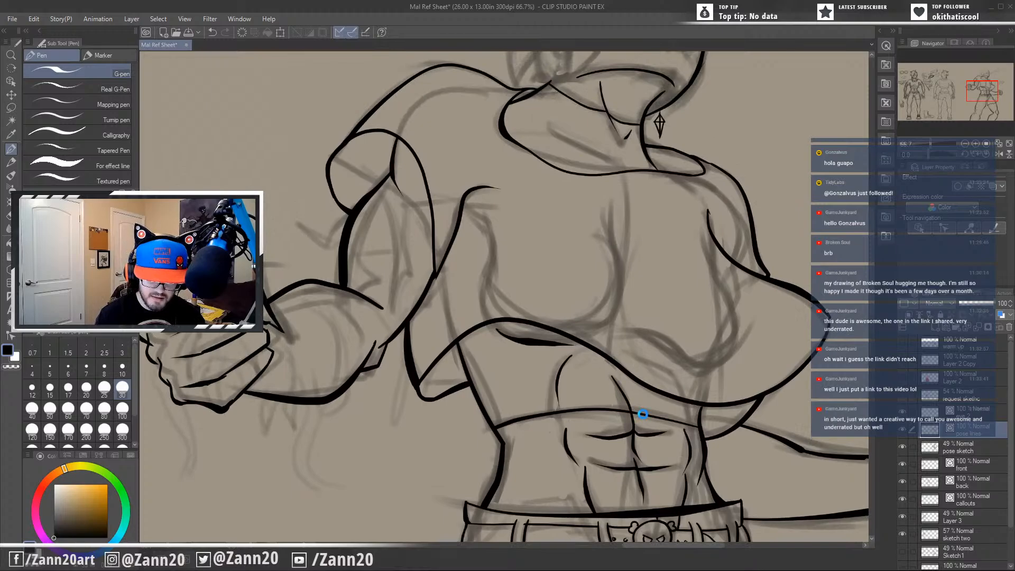
pyautogui.moveTo(692, 347)
pyautogui.mouseDown()
pyautogui.moveTo(607, 387)
pyautogui.moveTo(582, 480)
pyautogui.moveTo(684, 427)
pyautogui.moveTo(624, 359)
pyautogui.moveTo(534, 360)
pyautogui.mouseUp()
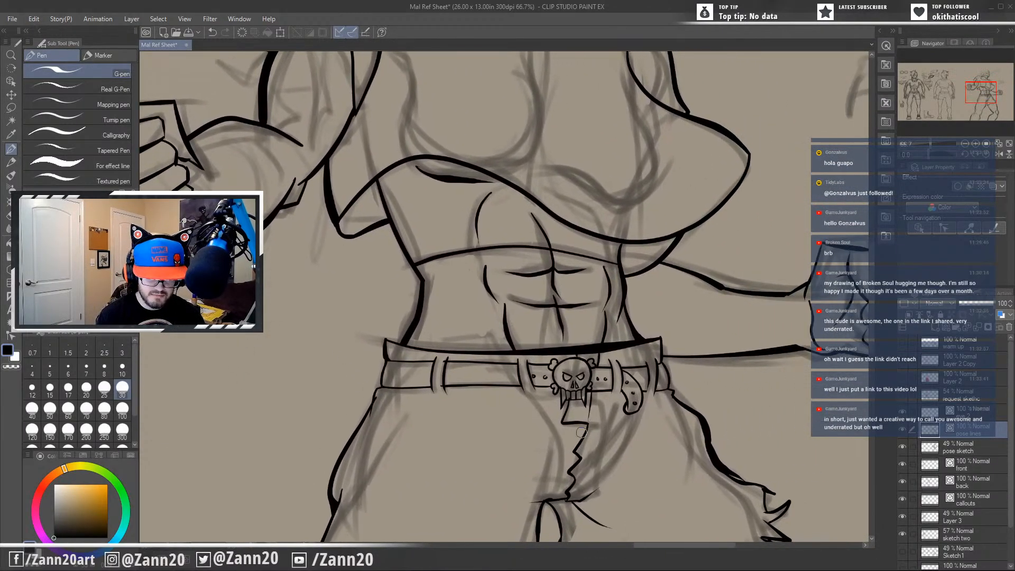
pyautogui.moveTo(721, 463); pyautogui.dragTo(602, 472)
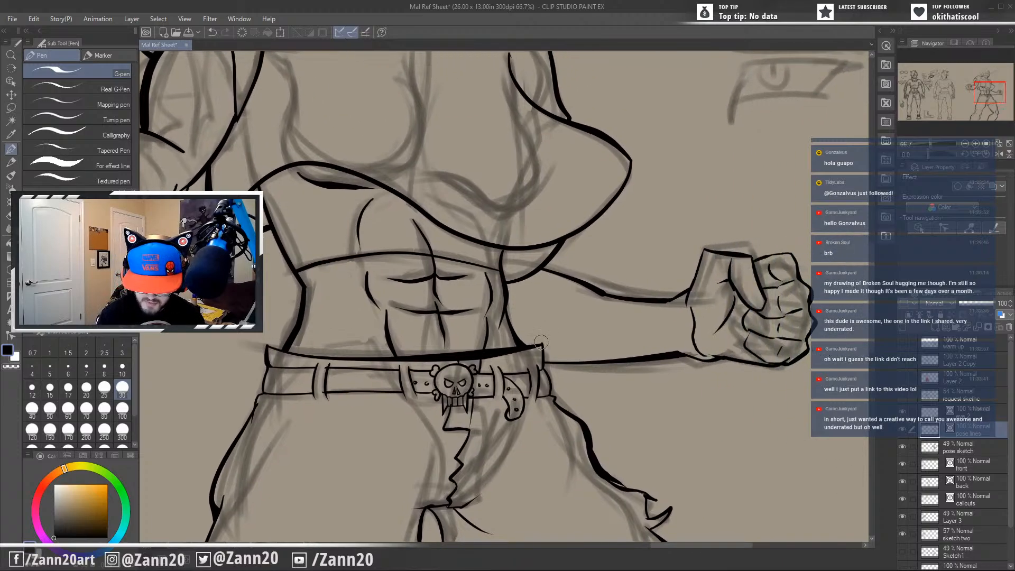
pyautogui.moveTo(603, 410); pyautogui.dragTo(687, 389)
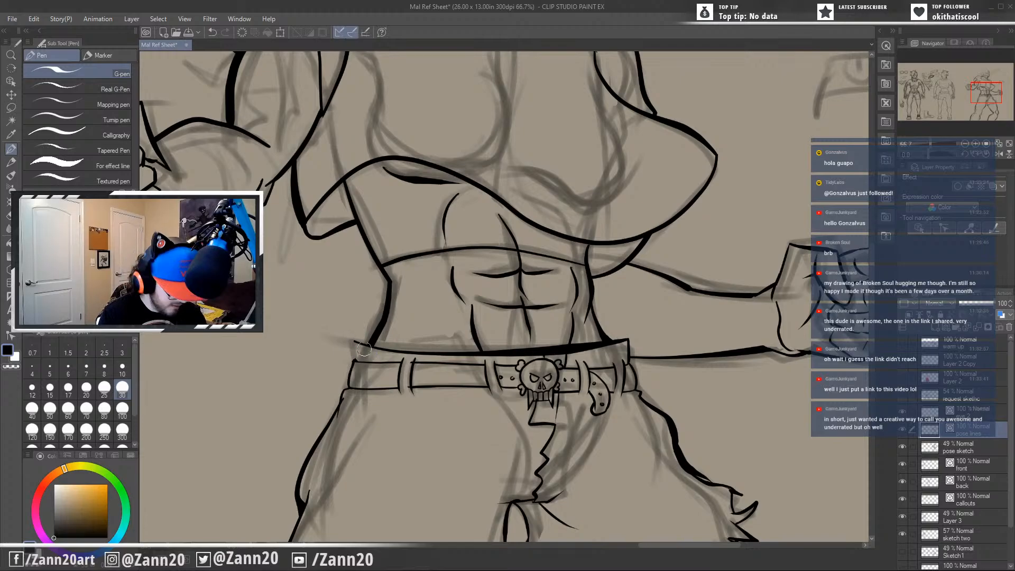
# Undo the last two strokes and refine the thumb tip of the extended fist with small detail lines, replacing the misplaced one.
pyautogui.hotkey('ctrl', 'z')
pyautogui.hotkey('ctrl', 'z')
pyautogui.moveTo(353, 340)
pyautogui.mouseDown()
pyautogui.moveTo(363, 364)
pyautogui.moveTo(339, 414)
pyautogui.moveTo(417, 416)
pyautogui.mouseUp()
pyautogui.moveTo(467, 348); pyautogui.dragTo(465, 388)
pyautogui.moveTo(557, 444); pyautogui.dragTo(509, 460)
pyautogui.moveTo(608, 444)
pyautogui.mouseDown()
pyautogui.moveTo(586, 435)
pyautogui.moveTo(602, 430)
pyautogui.moveTo(601, 448)
pyautogui.moveTo(569, 432)
pyautogui.moveTo(613, 455)
pyautogui.moveTo(708, 431)
pyautogui.moveTo(699, 519)
pyautogui.mouseUp()
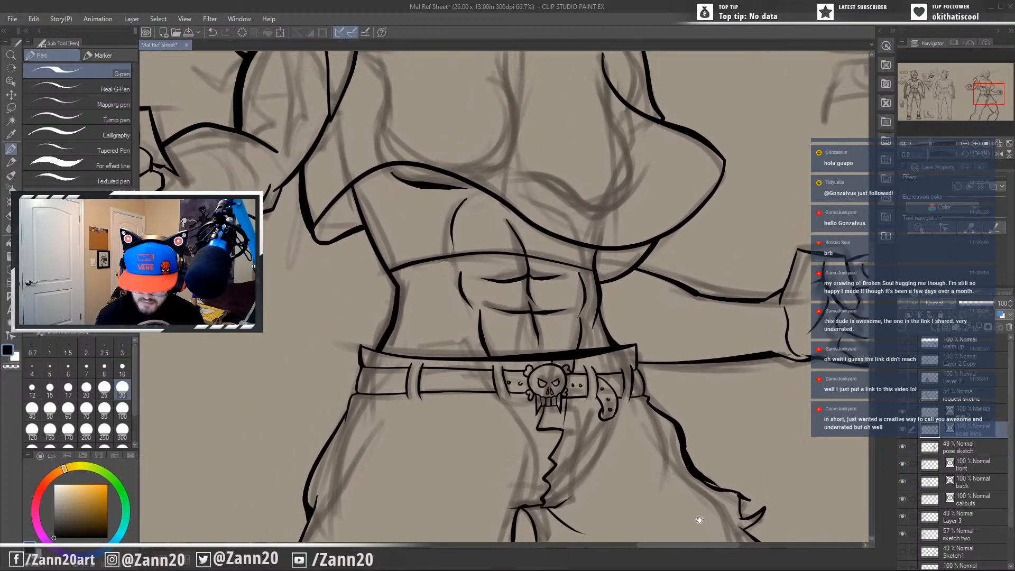
pyautogui.moveTo(657, 405); pyautogui.dragTo(785, 346)
pyautogui.moveTo(730, 461); pyautogui.dragTo(439, 311)
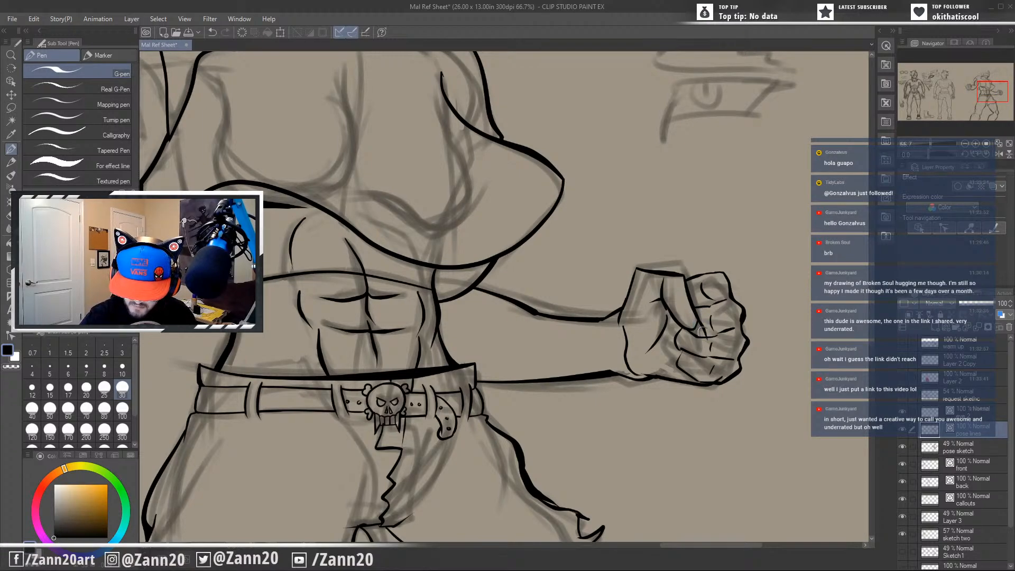
pyautogui.moveTo(695, 325); pyautogui.dragTo(714, 331)
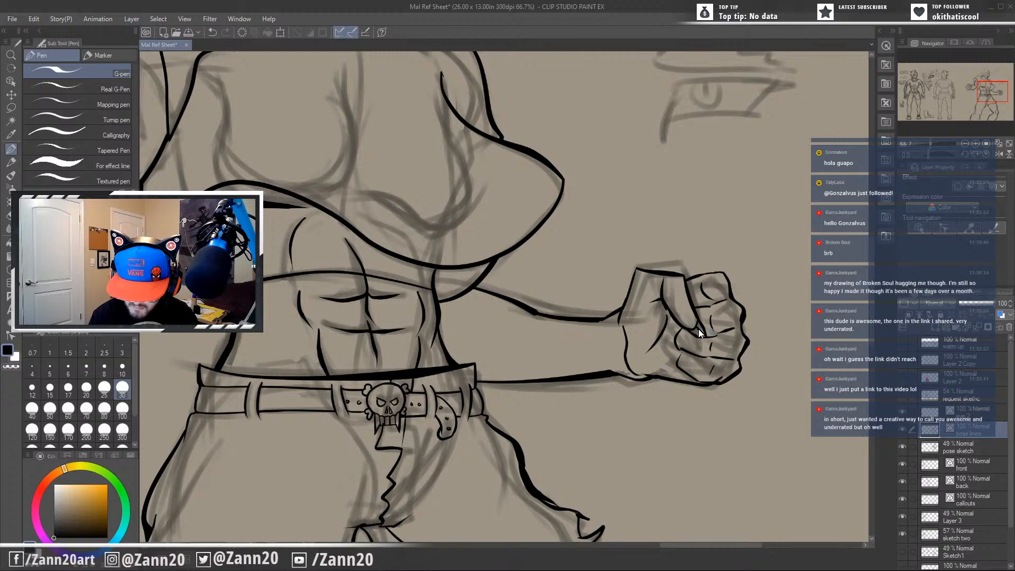
pyautogui.hotkey('ctrl', 'z')
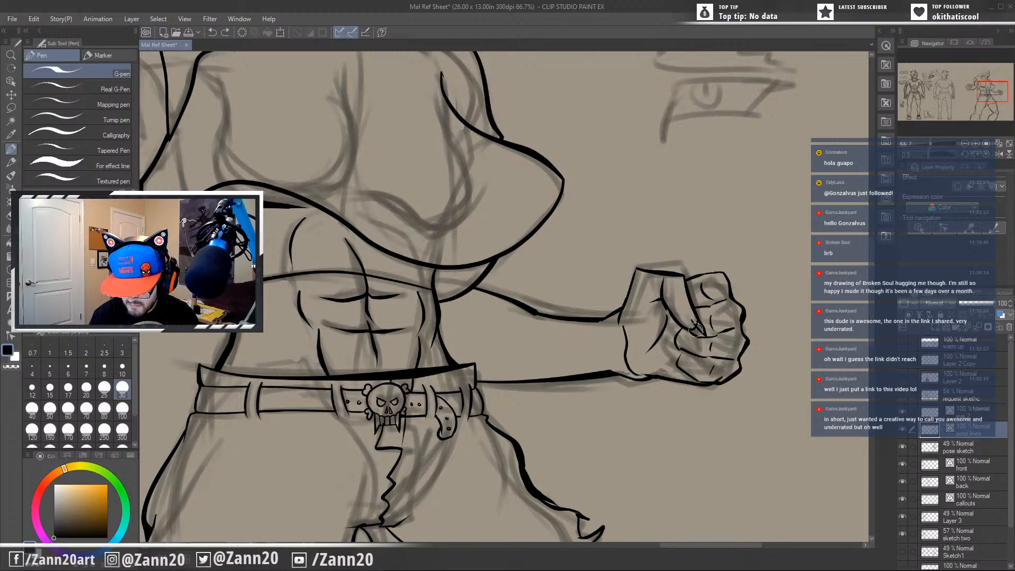
pyautogui.moveTo(694, 321); pyautogui.dragTo(703, 333)
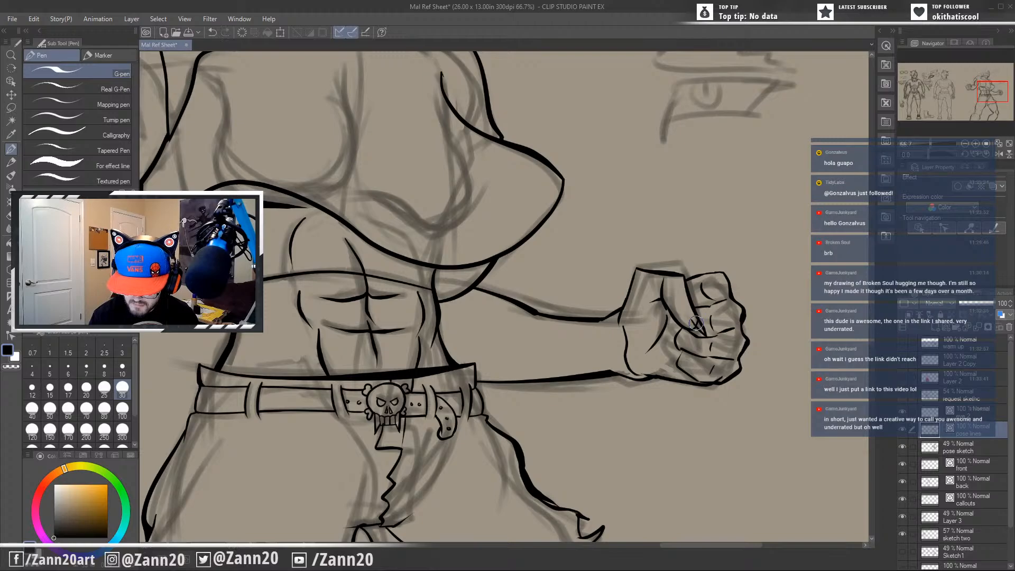
pyautogui.moveTo(688, 310); pyautogui.dragTo(702, 338)
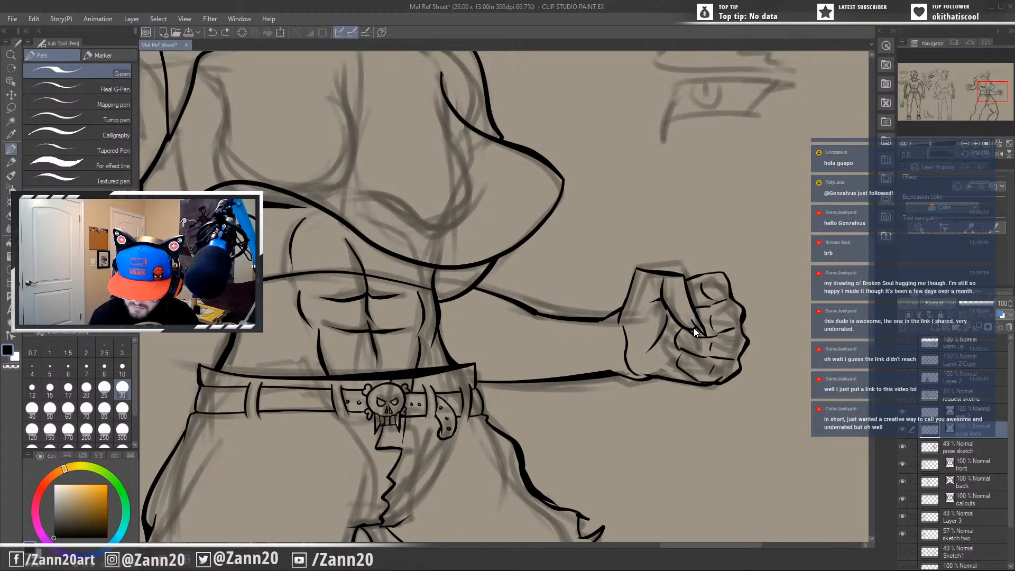
pyautogui.moveTo(692, 314); pyautogui.dragTo(694, 321)
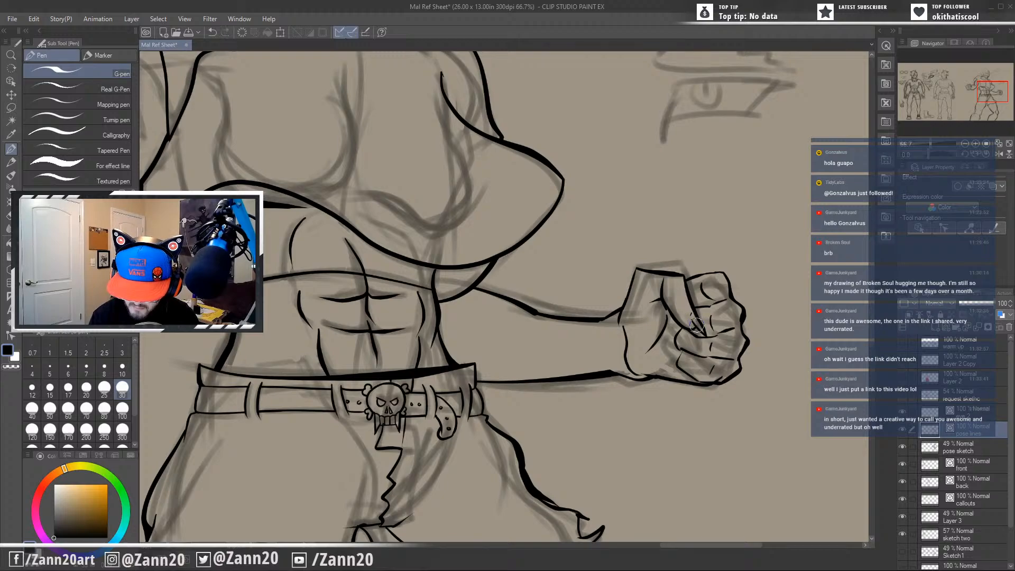
# Examine the inked torso, torn trouser legs, knees, belt and bent arm of the action pose against the underlying sketch.
pyautogui.moveTo(697, 442)
pyautogui.mouseDown()
pyautogui.moveTo(703, 429)
pyautogui.moveTo(685, 424)
pyautogui.mouseUp()
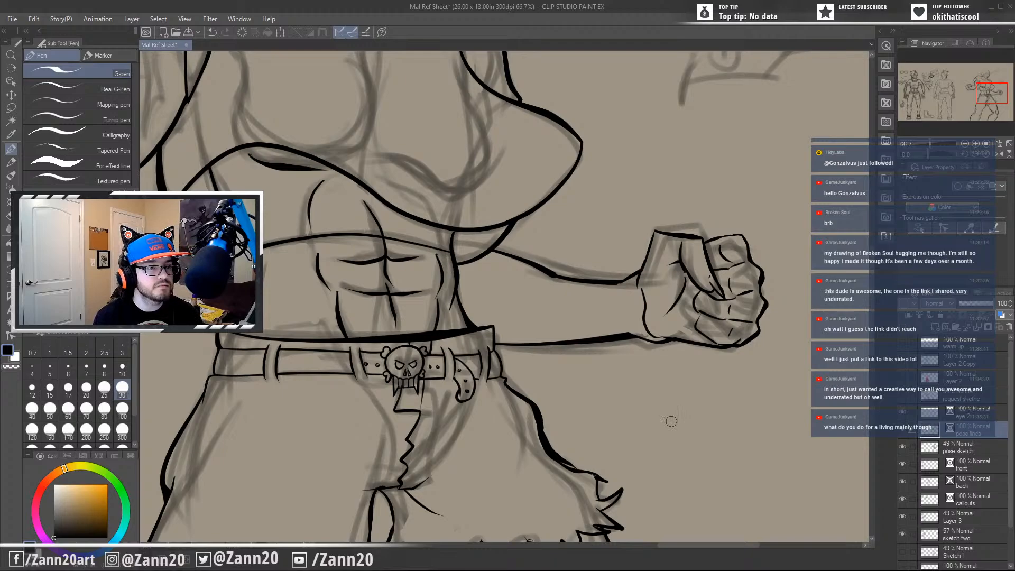
pyautogui.moveTo(671, 421)
pyautogui.mouseDown()
pyautogui.moveTo(684, 379)
pyautogui.moveTo(698, 369)
pyautogui.moveTo(683, 448)
pyautogui.mouseUp()
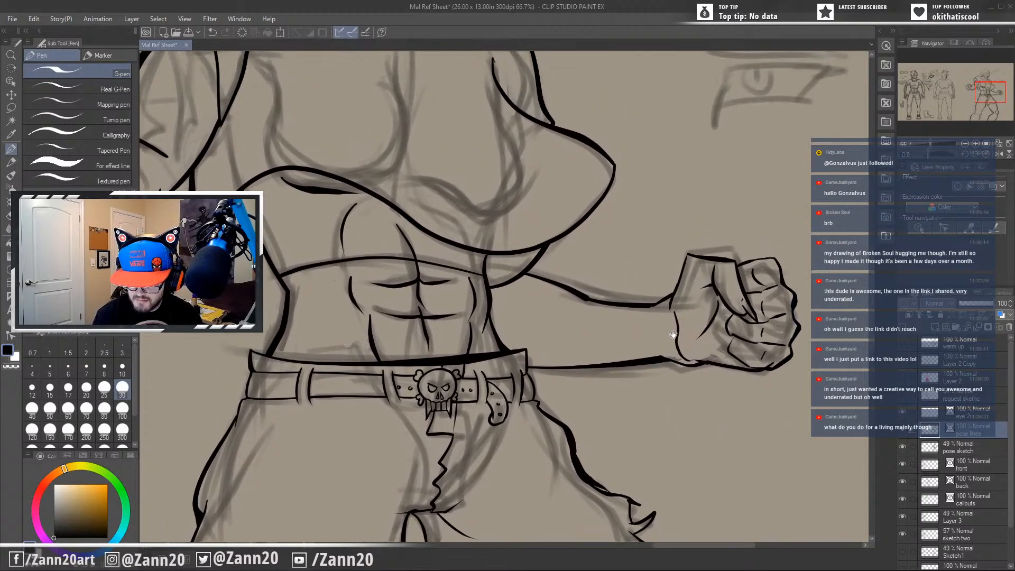
pyautogui.moveTo(605, 404)
pyautogui.mouseDown()
pyautogui.moveTo(673, 451)
pyautogui.moveTo(656, 493)
pyautogui.mouseUp()
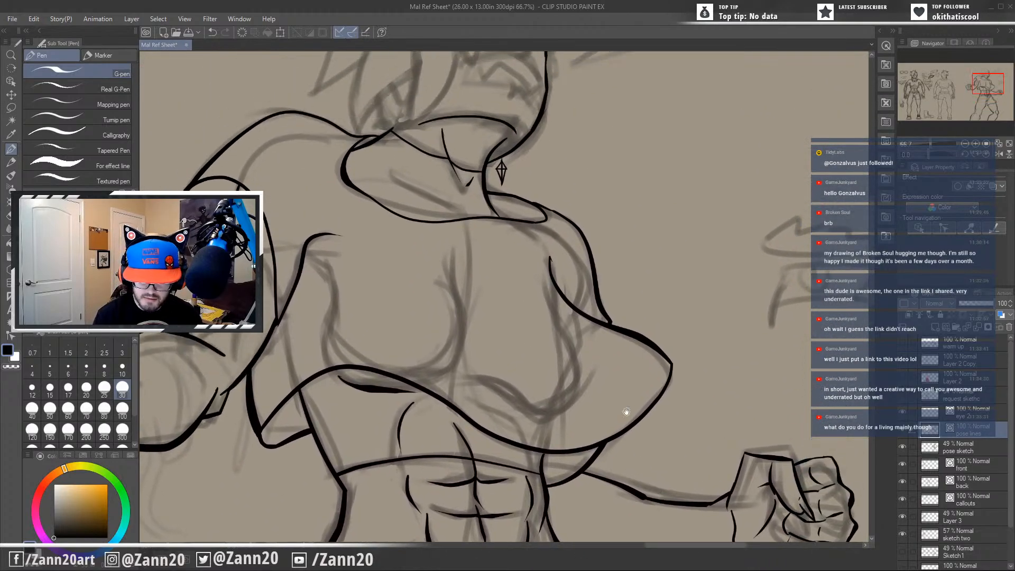
pyautogui.moveTo(627, 411)
pyautogui.mouseDown()
pyautogui.moveTo(623, 432)
pyautogui.moveTo(599, 240)
pyautogui.moveTo(609, 206)
pyautogui.mouseUp()
pyautogui.moveTo(599, 451); pyautogui.dragTo(608, 379)
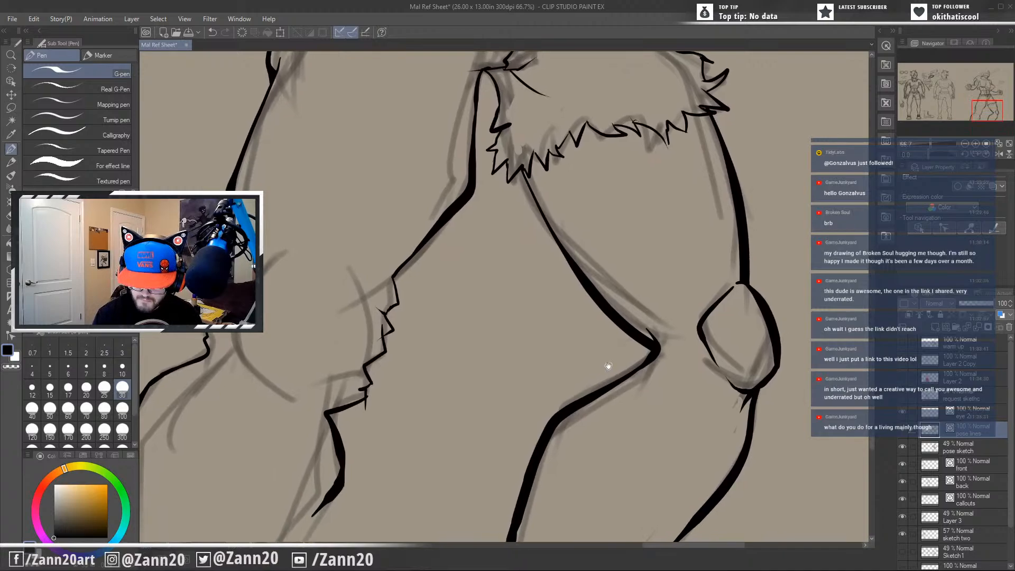
pyautogui.moveTo(580, 503); pyautogui.dragTo(592, 453)
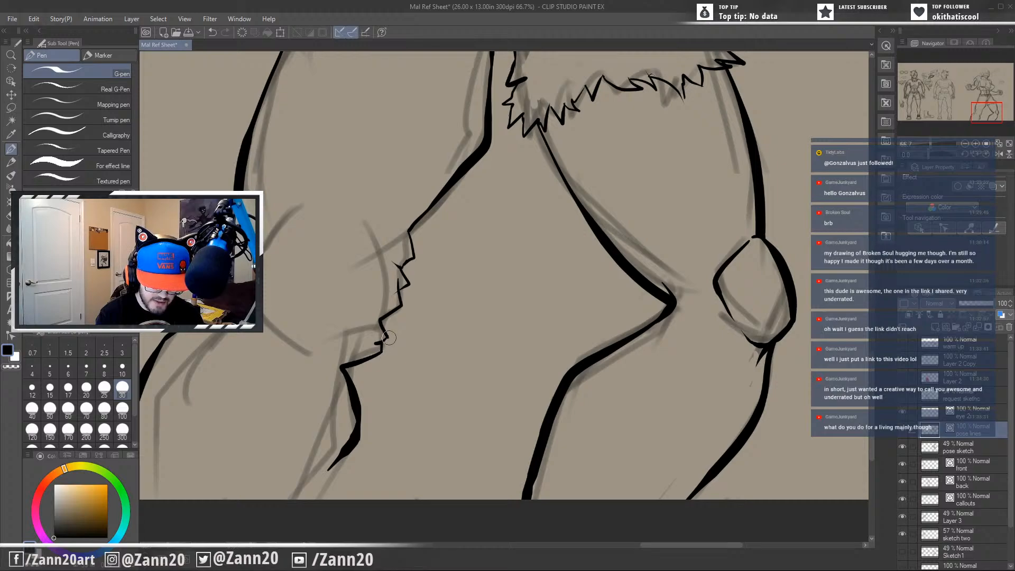
pyautogui.moveTo(391, 341); pyautogui.dragTo(497, 350)
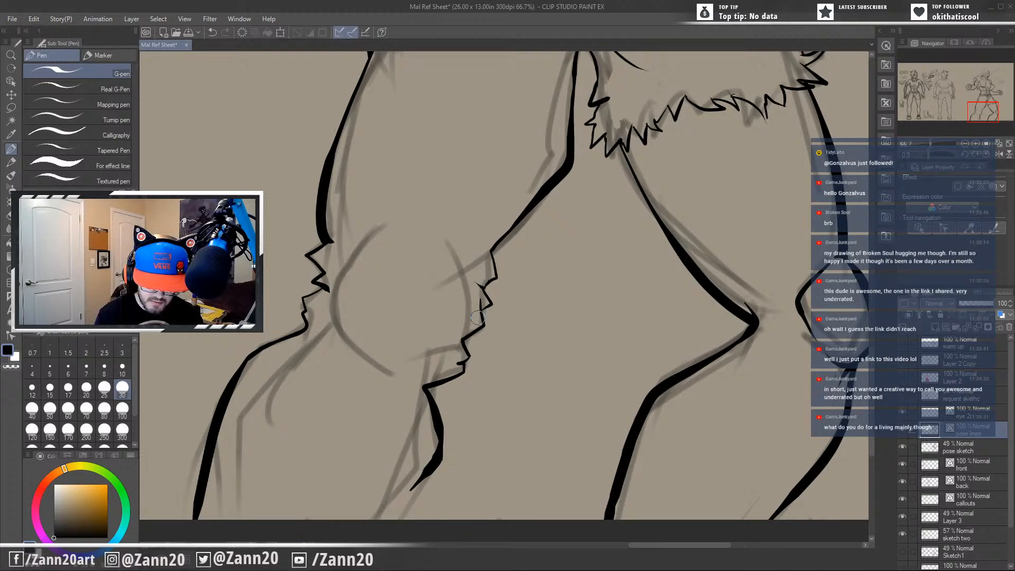
pyautogui.moveTo(477, 317); pyautogui.dragTo(416, 530)
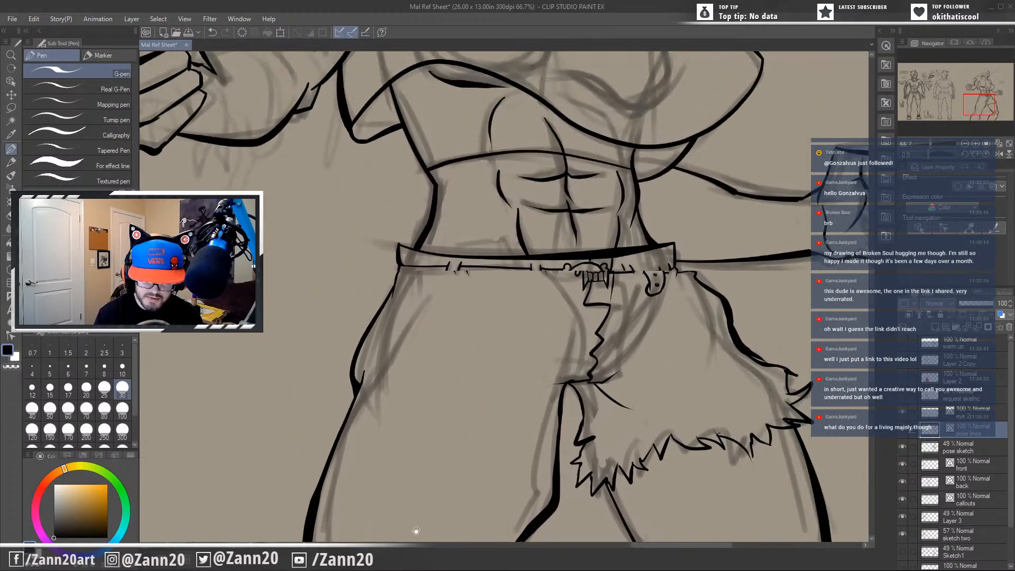
pyautogui.moveTo(509, 340); pyautogui.dragTo(462, 486)
pyautogui.moveTo(465, 362); pyautogui.dragTo(520, 400)
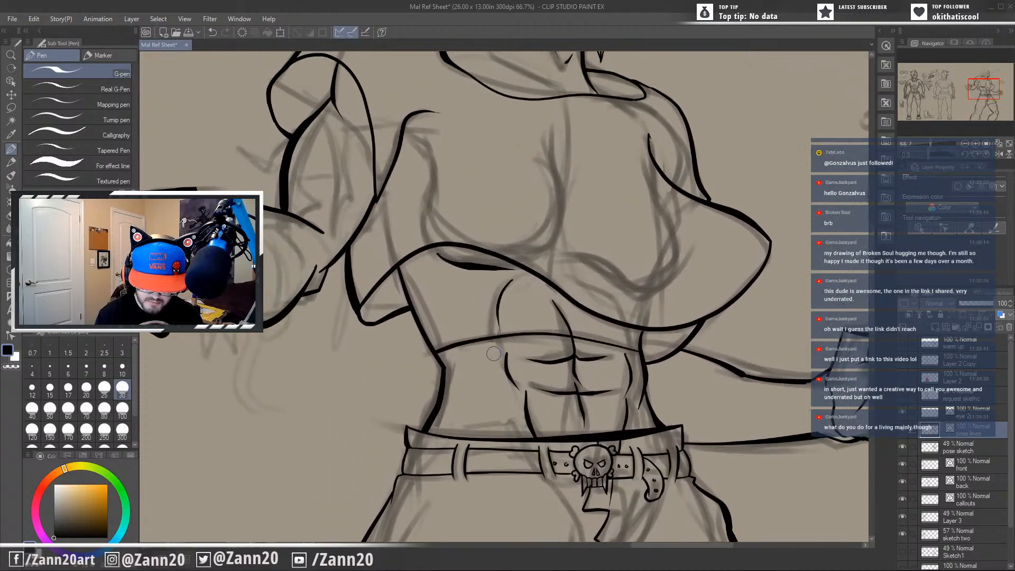
pyautogui.moveTo(515, 280); pyautogui.dragTo(527, 376)
pyautogui.moveTo(521, 317); pyautogui.dragTo(527, 338)
pyautogui.moveTo(470, 290); pyautogui.dragTo(606, 327)
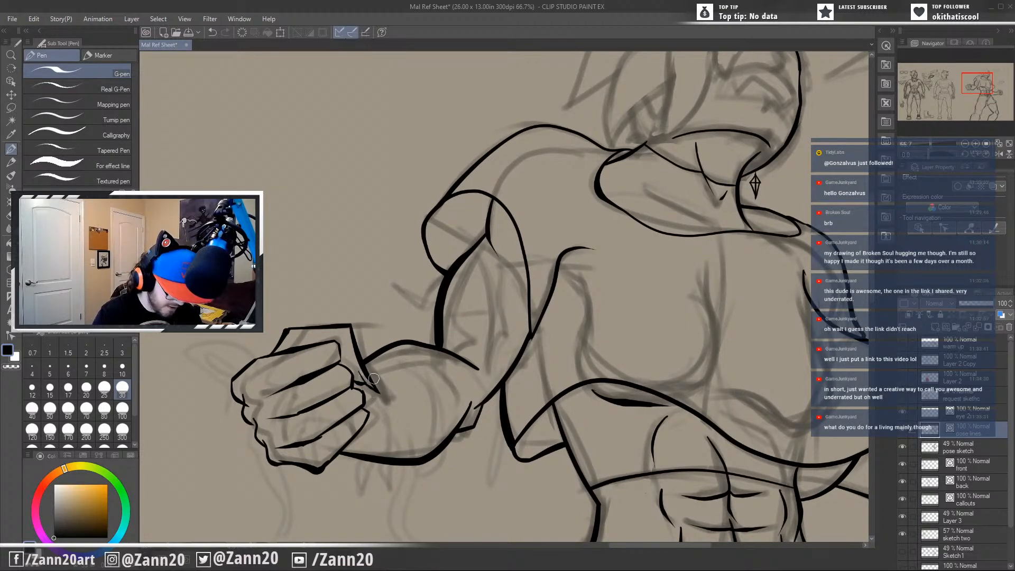
# Ink a short connecting line where the bent arm's fist meets the wrist.
pyautogui.moveTo(358, 374)
pyautogui.mouseDown()
pyautogui.moveTo(373, 389)
pyautogui.moveTo(365, 385)
pyautogui.mouseUp()
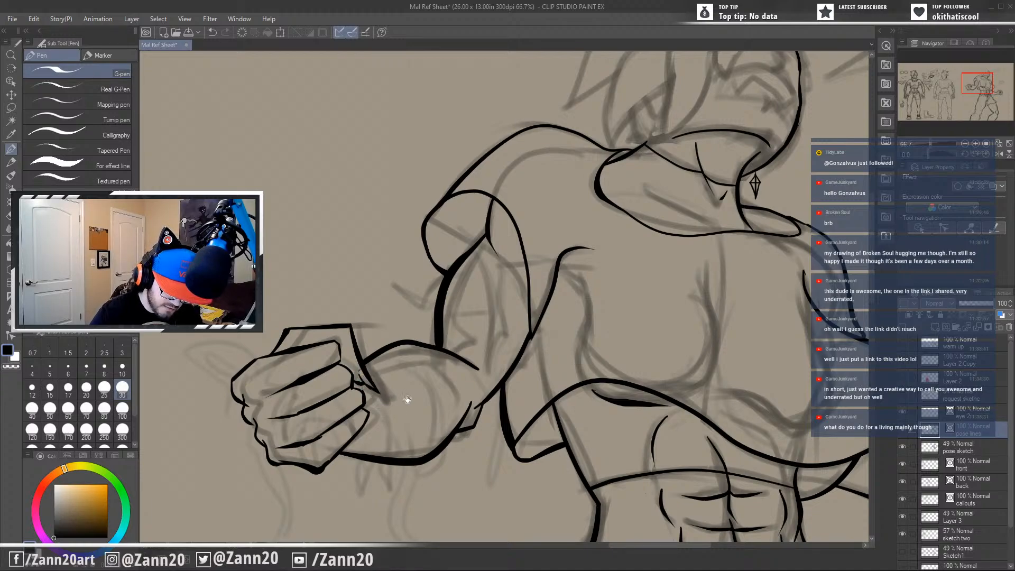
pyautogui.moveTo(405, 401); pyautogui.dragTo(472, 397)
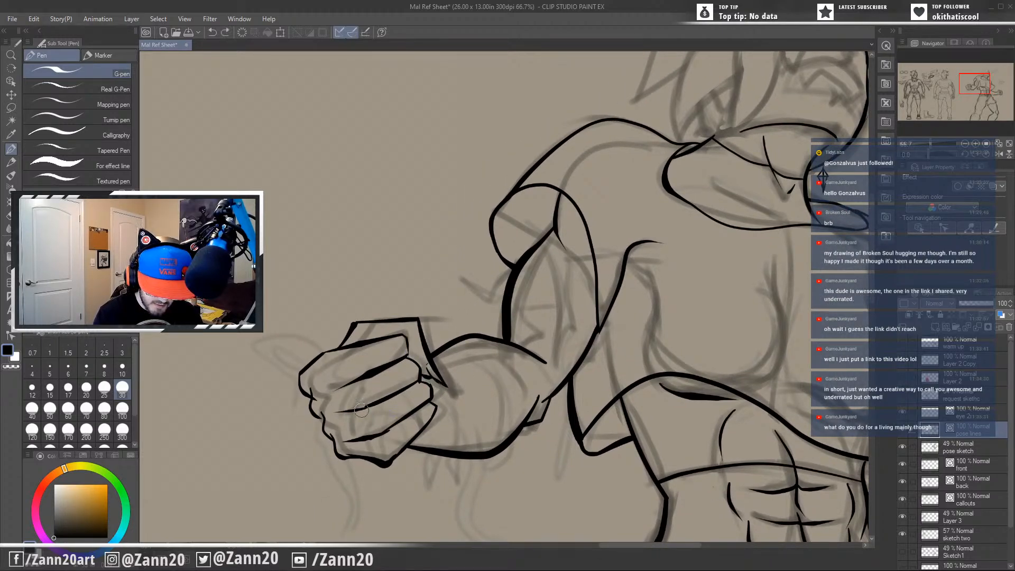
pyautogui.moveTo(397, 442); pyautogui.dragTo(425, 399)
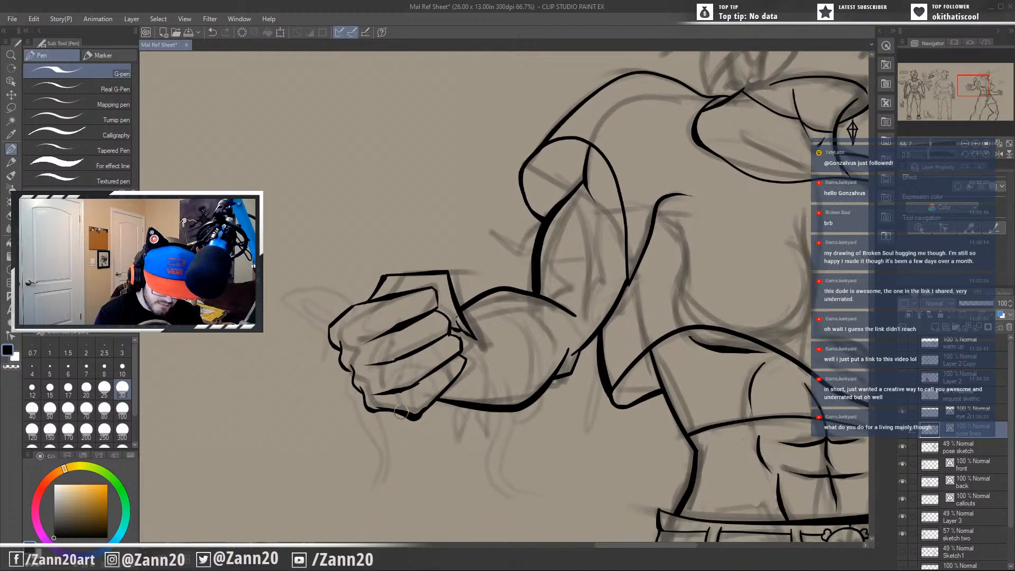
# Ink the curved shape across the face with its upper and lower edges meeting the face outline, redrawing misplaced strokes.
pyautogui.moveTo(524, 373); pyautogui.dragTo(518, 395)
pyautogui.moveTo(580, 300); pyautogui.dragTo(495, 401)
pyautogui.moveTo(551, 361); pyautogui.dragTo(385, 510)
pyautogui.moveTo(548, 390); pyautogui.dragTo(535, 361)
pyautogui.moveTo(629, 371); pyautogui.dragTo(546, 375)
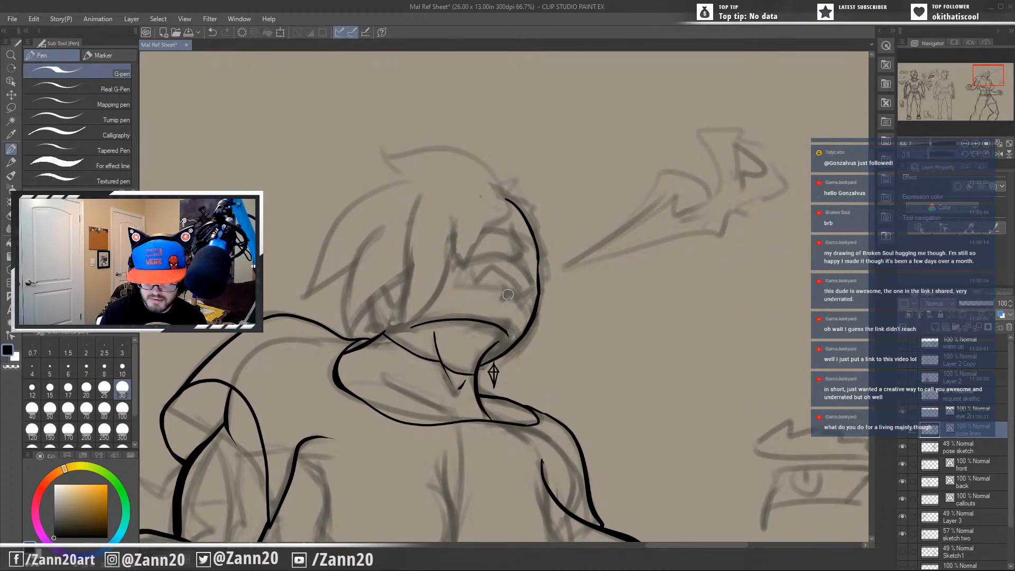
pyautogui.moveTo(455, 288)
pyautogui.mouseDown()
pyautogui.moveTo(503, 292)
pyautogui.moveTo(526, 323)
pyautogui.mouseUp()
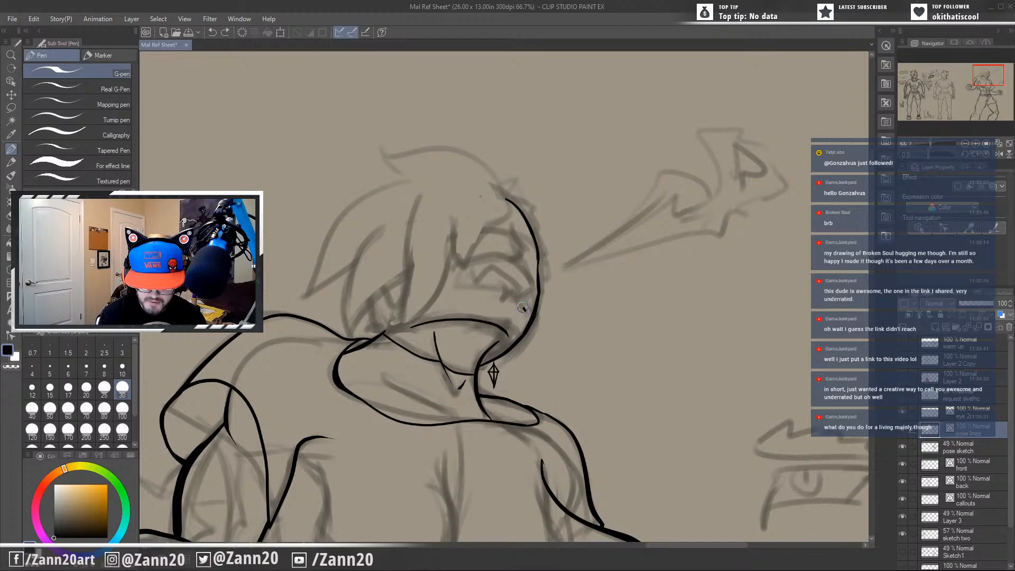
pyautogui.moveTo(522, 307); pyautogui.dragTo(455, 284)
pyautogui.hotkey('ctrl', 'z')
pyautogui.moveTo(525, 311)
pyautogui.mouseDown()
pyautogui.moveTo(450, 286)
pyautogui.moveTo(464, 264)
pyautogui.moveTo(531, 271)
pyautogui.moveTo(530, 305)
pyautogui.moveTo(506, 323)
pyautogui.mouseUp()
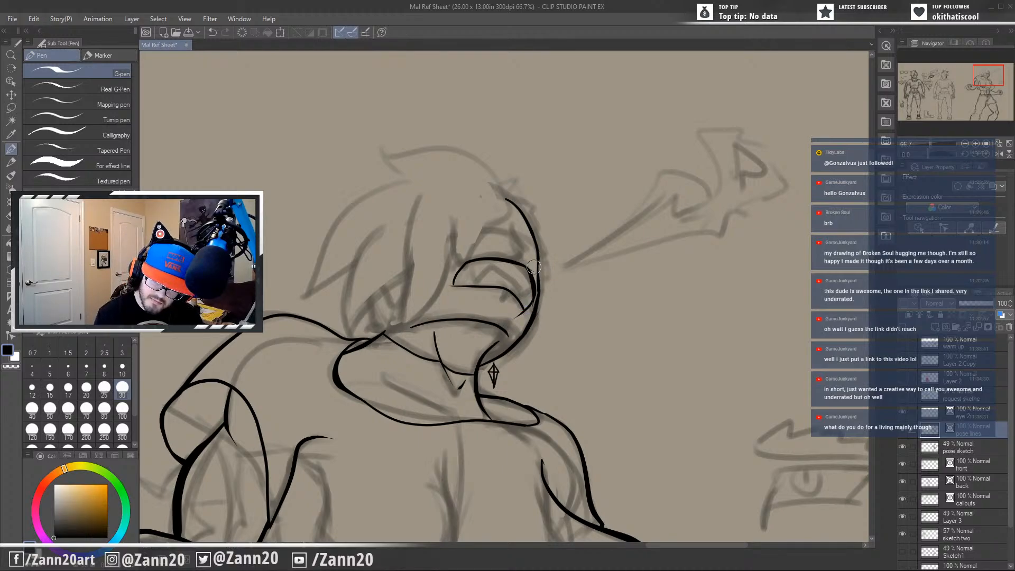
pyautogui.hotkey('ctrl', 'z')
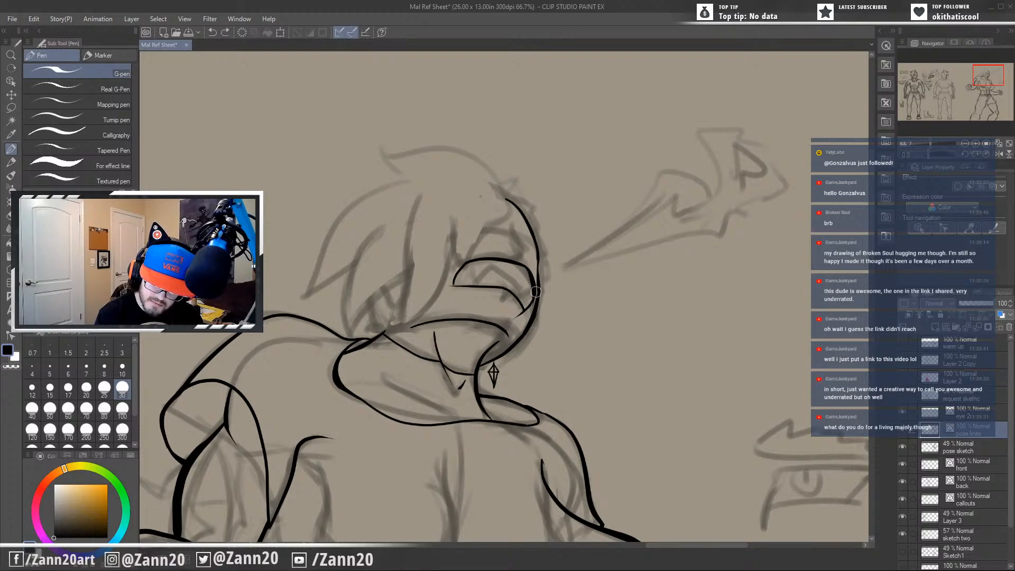
pyautogui.moveTo(535, 292); pyautogui.dragTo(526, 311)
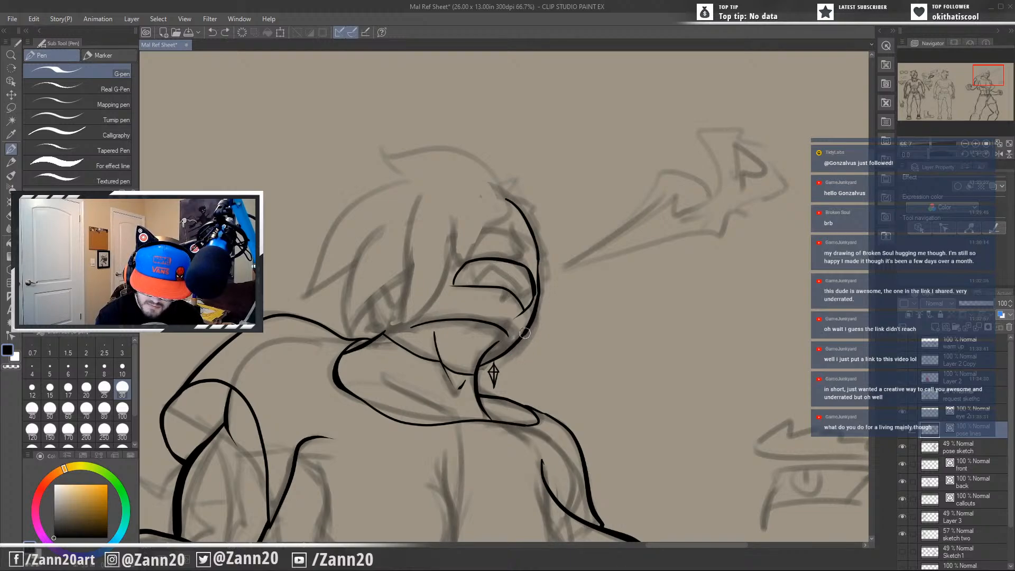
# Touch up the jaw line and the inner corner of the curved face shape, undoing misplaced strokes.
pyautogui.moveTo(529, 331); pyautogui.dragTo(511, 347)
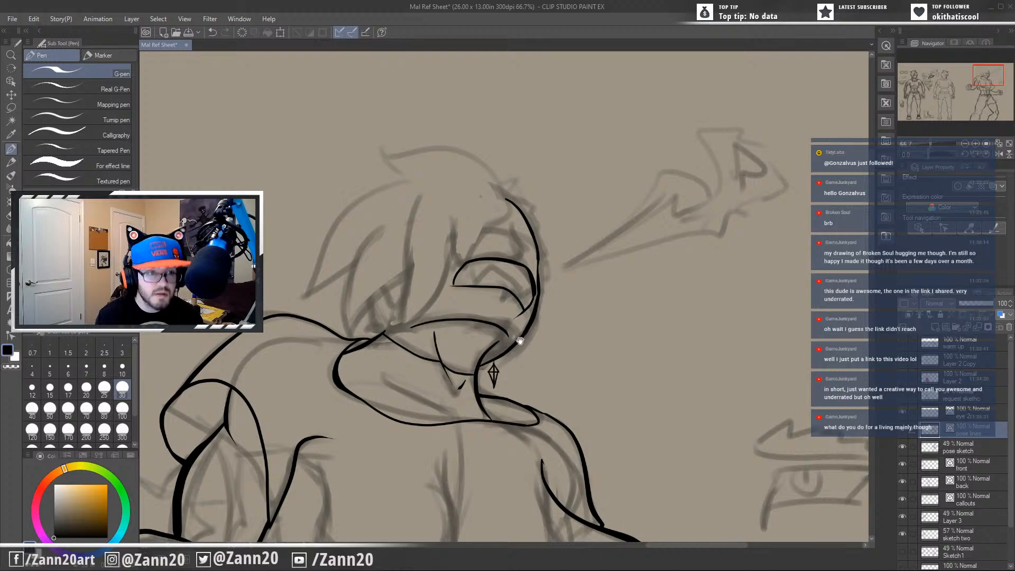
pyautogui.moveTo(559, 298); pyautogui.dragTo(630, 372)
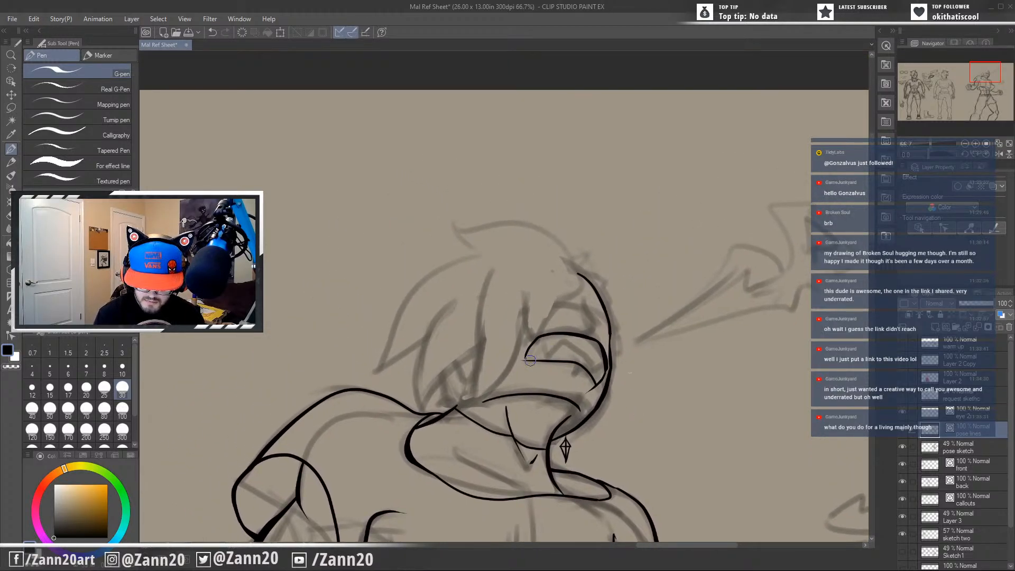
pyautogui.moveTo(527, 354)
pyautogui.mouseDown()
pyautogui.moveTo(538, 386)
pyautogui.moveTo(529, 385)
pyautogui.mouseUp()
pyautogui.hotkey('ctrl', 'z')
pyautogui.hotkey('ctrl', 'z')
pyautogui.hotkey('ctrl', 'z')
pyautogui.moveTo(555, 381)
pyautogui.mouseDown()
pyautogui.moveTo(544, 385)
pyautogui.moveTo(621, 386)
pyautogui.mouseUp()
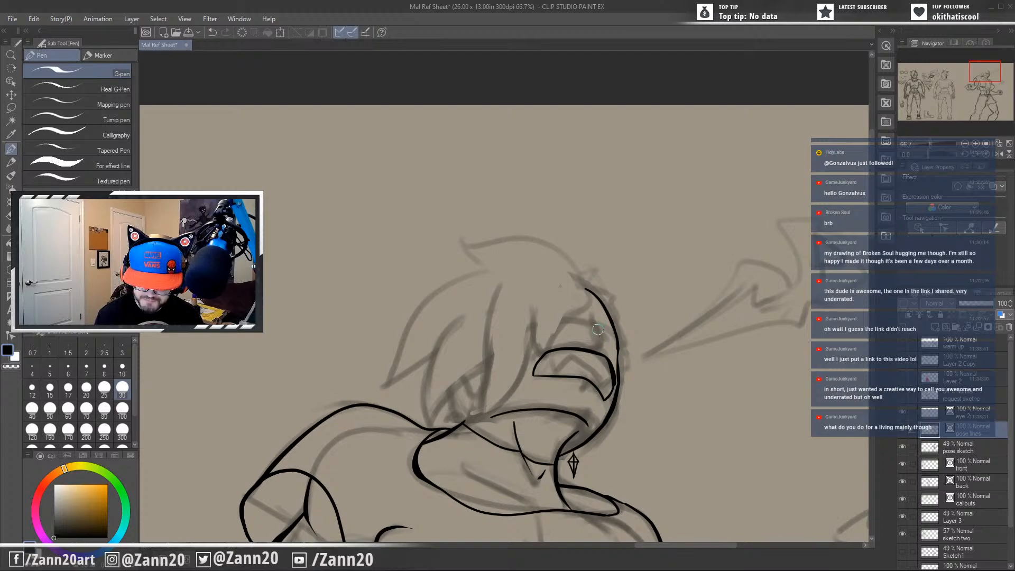
pyautogui.moveTo(593, 318); pyautogui.dragTo(590, 350)
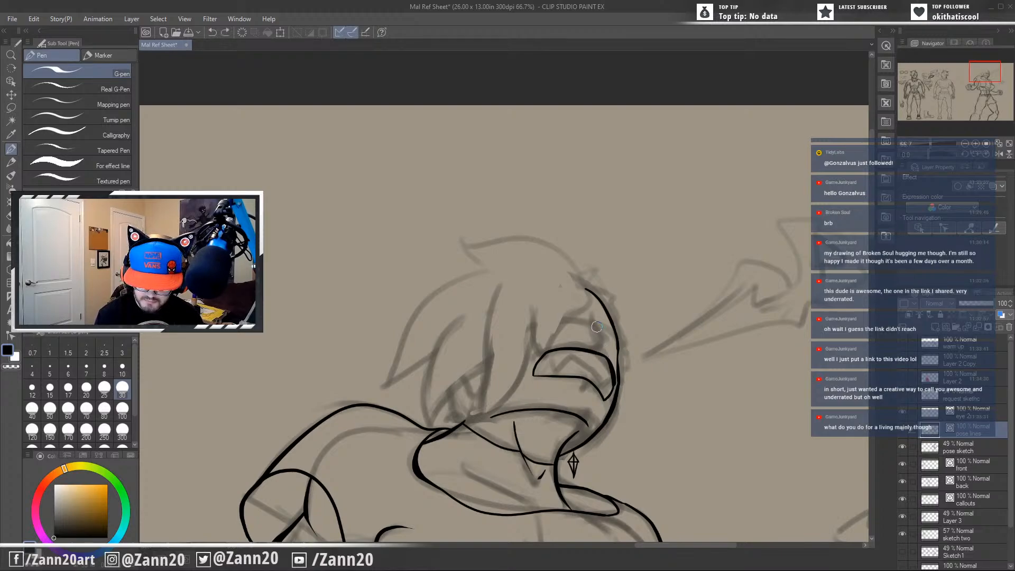
pyautogui.moveTo(592, 314); pyautogui.dragTo(606, 344)
pyautogui.hotkey('ctrl', 'z')
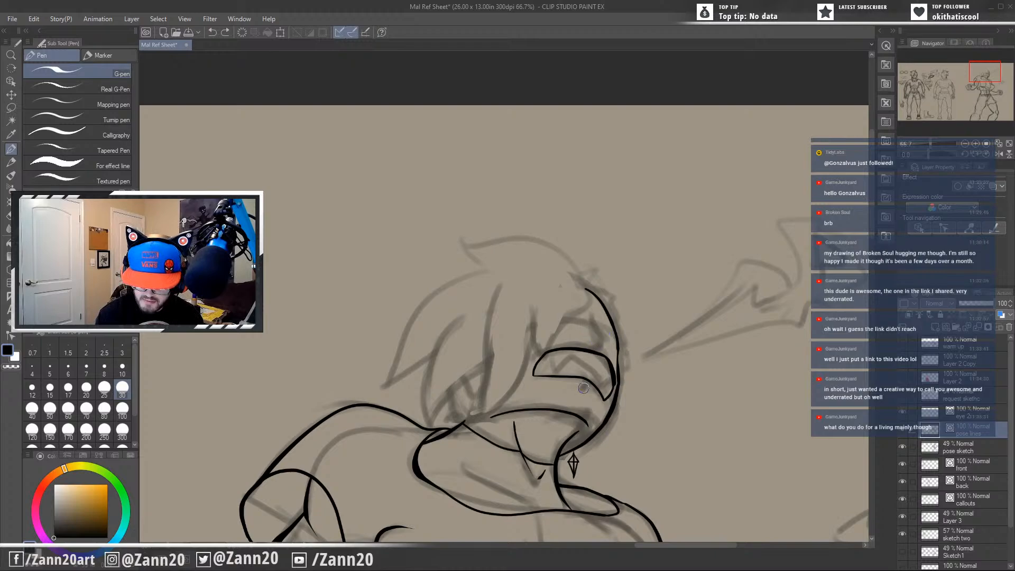
# Ink the outer hair contour from the crown down the back of the head to the shoulder, replacing the first attempt.
pyautogui.moveTo(578, 409); pyautogui.dragTo(594, 444)
pyautogui.moveTo(617, 378)
pyautogui.mouseDown()
pyautogui.moveTo(626, 405)
pyautogui.moveTo(626, 330)
pyautogui.mouseUp()
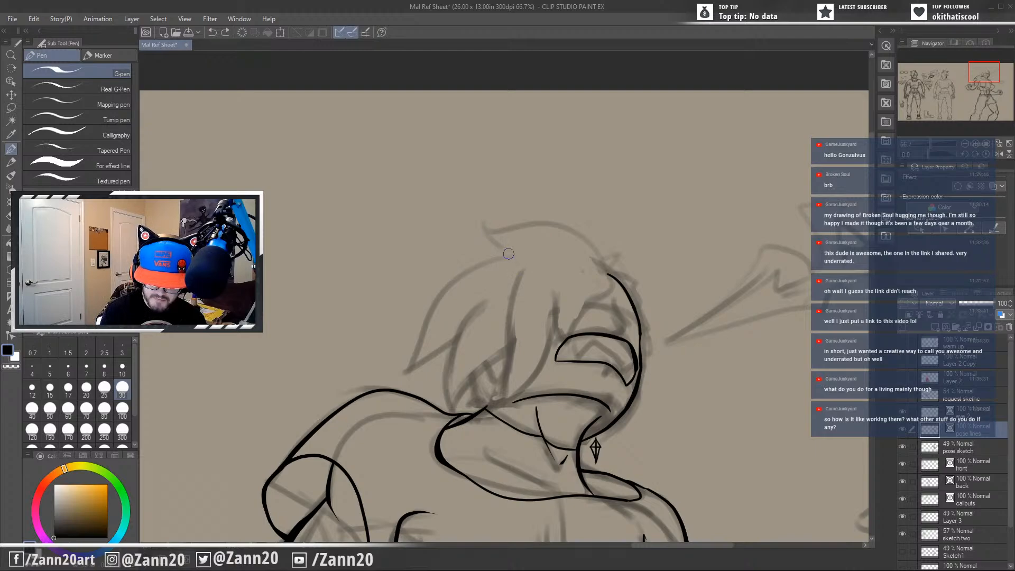
pyautogui.moveTo(514, 254)
pyautogui.mouseDown()
pyautogui.moveTo(444, 291)
pyautogui.moveTo(397, 380)
pyautogui.mouseUp()
pyautogui.hotkey('ctrl', 'z')
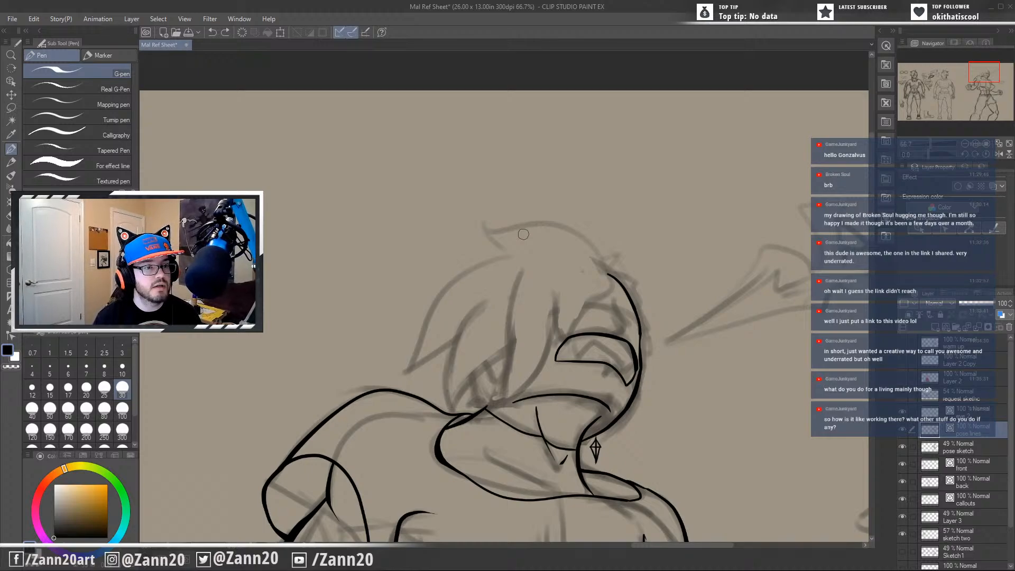
pyautogui.moveTo(513, 254)
pyautogui.mouseDown()
pyautogui.moveTo(423, 330)
pyautogui.moveTo(391, 390)
pyautogui.mouseUp()
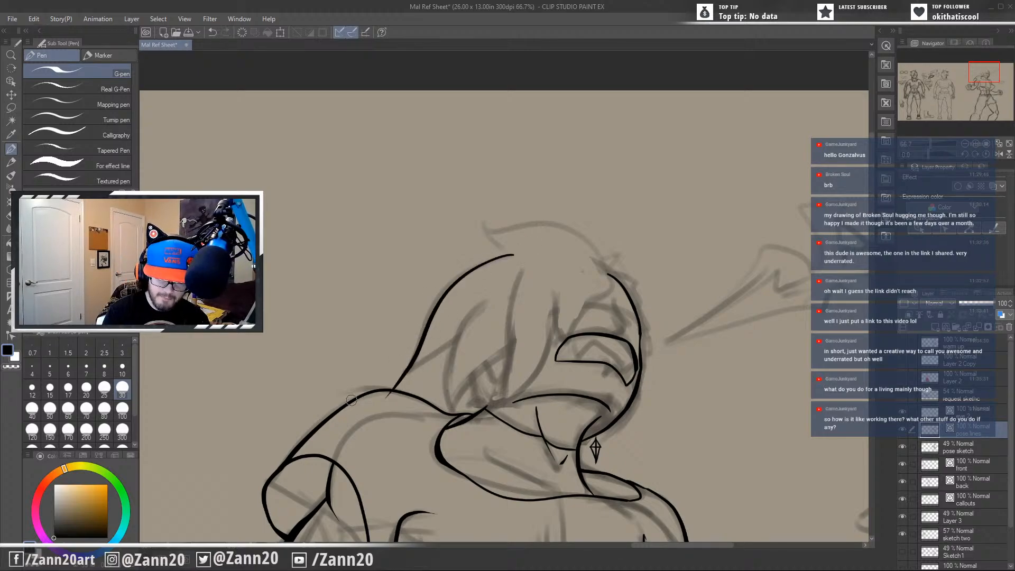
# Ink curved, pointed hair locks at the back of the head and trim the line that overlaps the inner lock.
pyautogui.moveTo(467, 333); pyautogui.dragTo(373, 376)
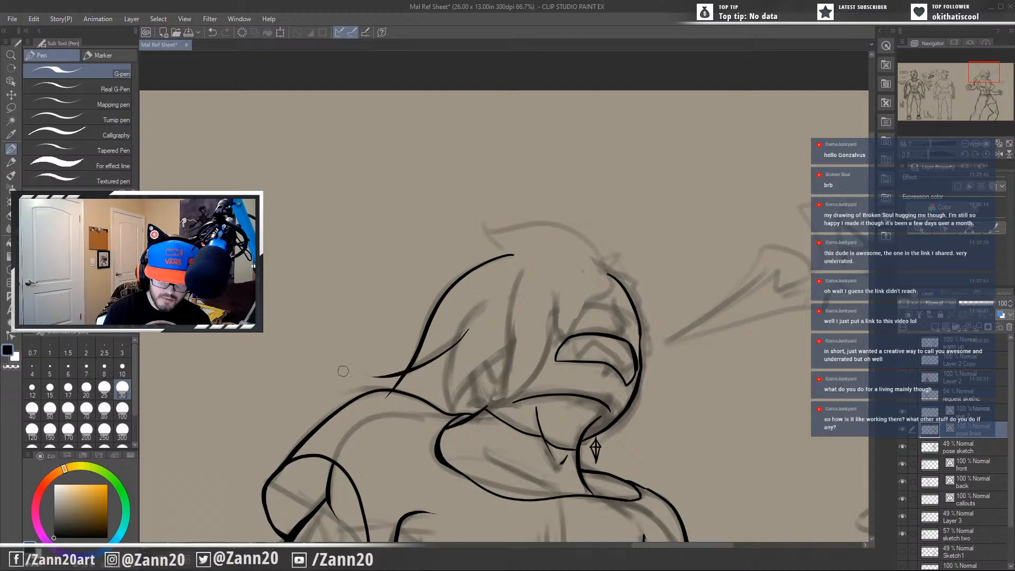
pyautogui.moveTo(491, 293)
pyautogui.mouseDown()
pyautogui.moveTo(446, 388)
pyautogui.moveTo(454, 410)
pyautogui.moveTo(530, 346)
pyautogui.mouseUp()
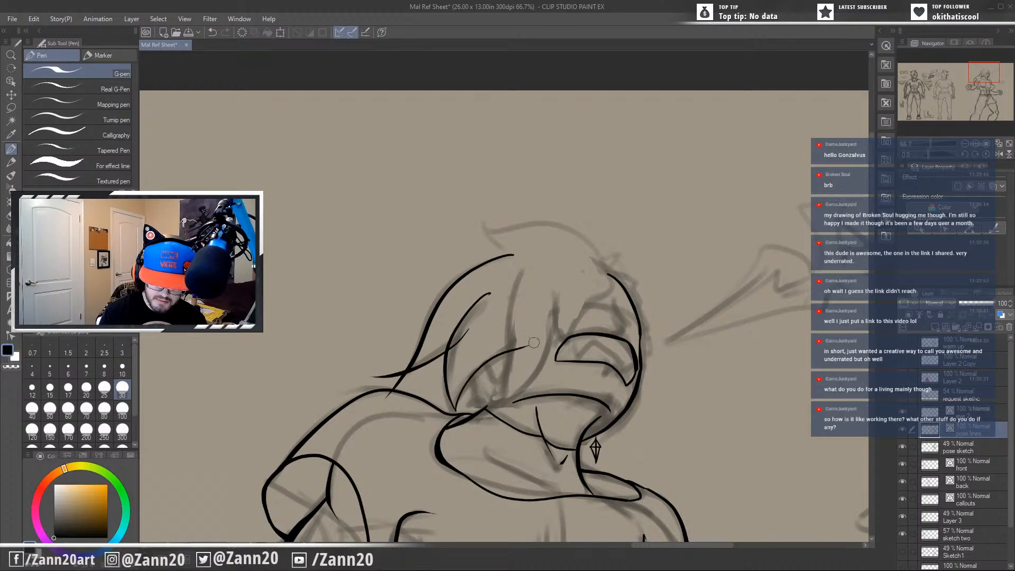
pyautogui.moveTo(470, 332); pyautogui.dragTo(454, 344)
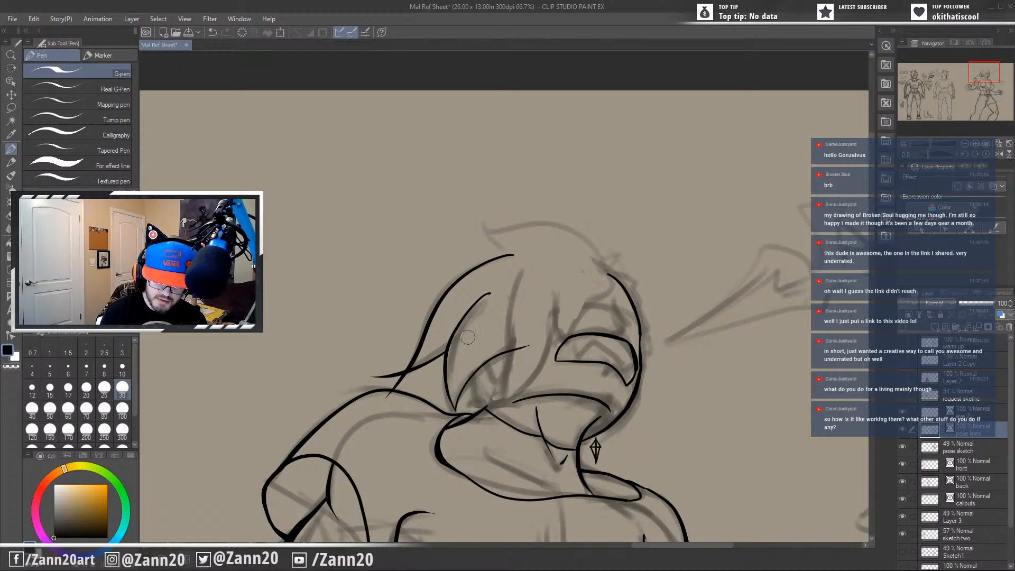
# Trim the overshooting tail at the back hair lock and ink the swept, pointed tuft over the crown down to the forehead.
pyautogui.moveTo(407, 380); pyautogui.dragTo(378, 377)
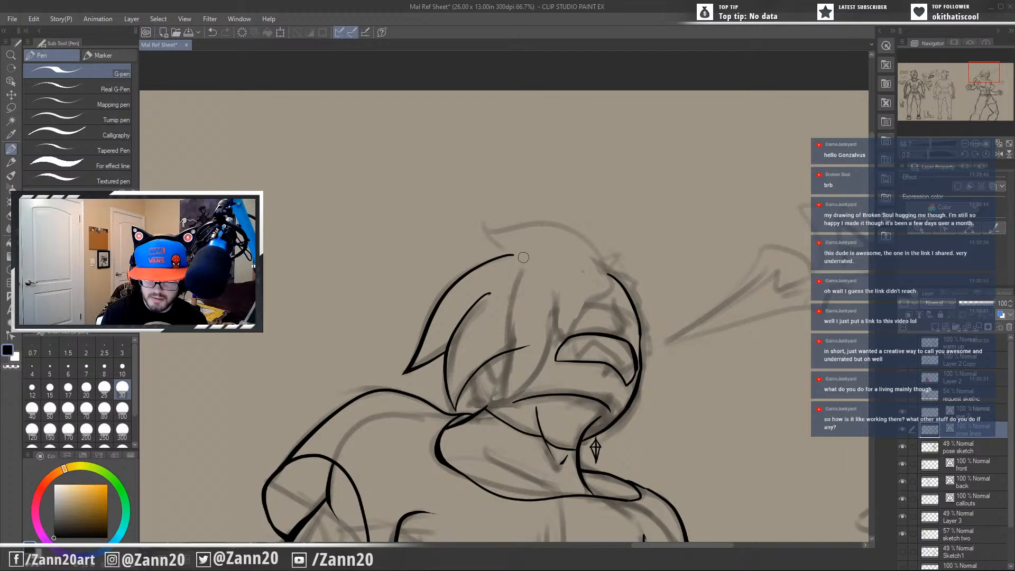
pyautogui.moveTo(537, 255)
pyautogui.mouseDown()
pyautogui.moveTo(512, 255)
pyautogui.moveTo(479, 214)
pyautogui.mouseUp()
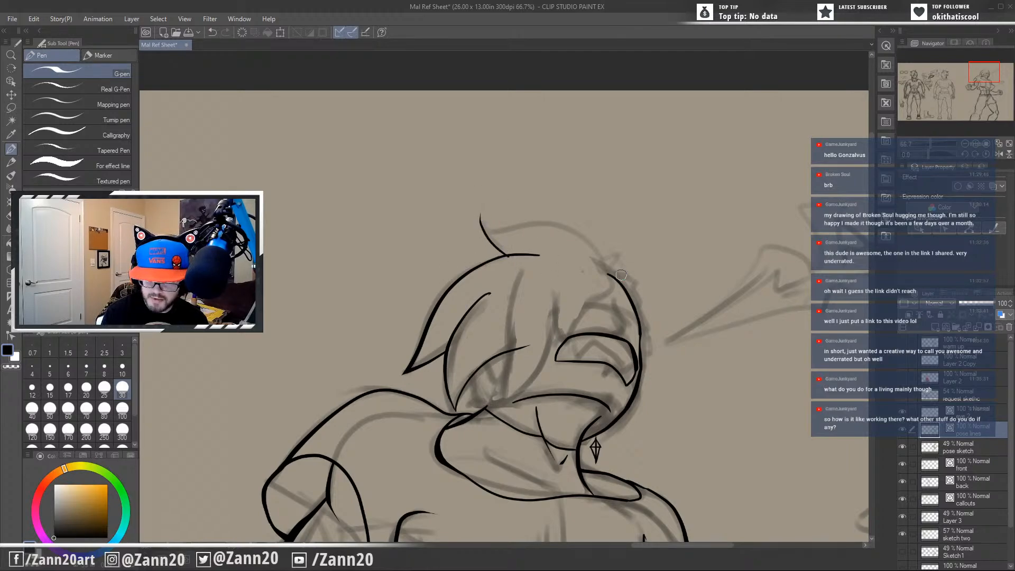
pyautogui.moveTo(600, 260)
pyautogui.mouseDown()
pyautogui.moveTo(571, 230)
pyautogui.moveTo(462, 206)
pyautogui.mouseUp()
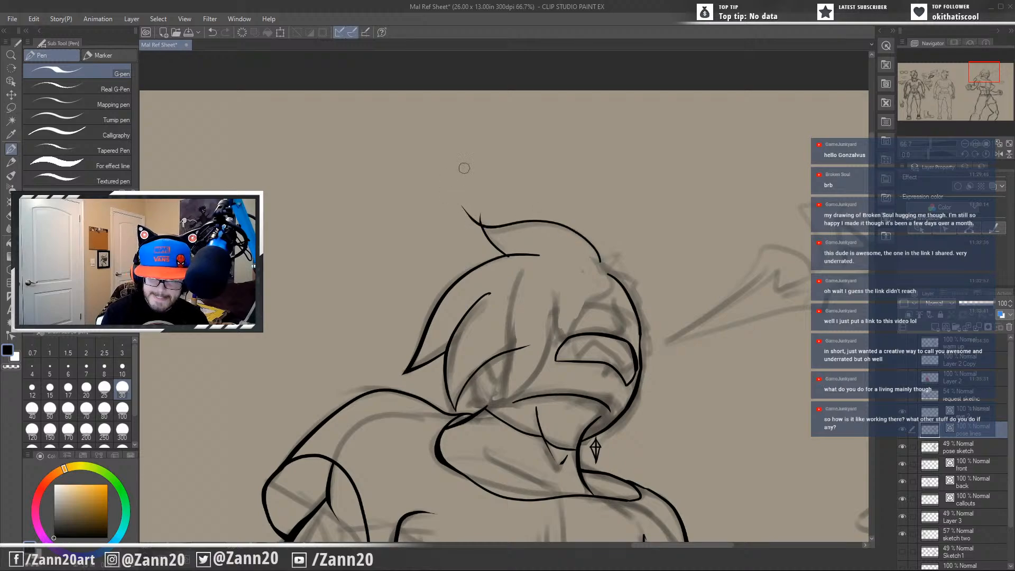
pyautogui.hotkey('ctrl', 'z')
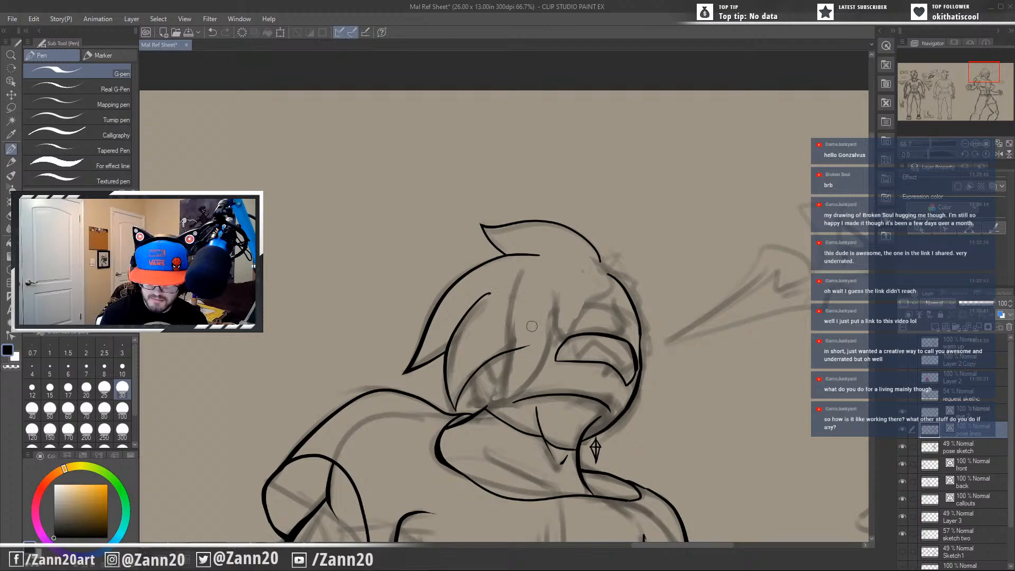
# Ink the long inner hair lock and the pointed fringe locks falling over the face, redrawing misplaced strokes.
pyautogui.moveTo(521, 266); pyautogui.dragTo(508, 394)
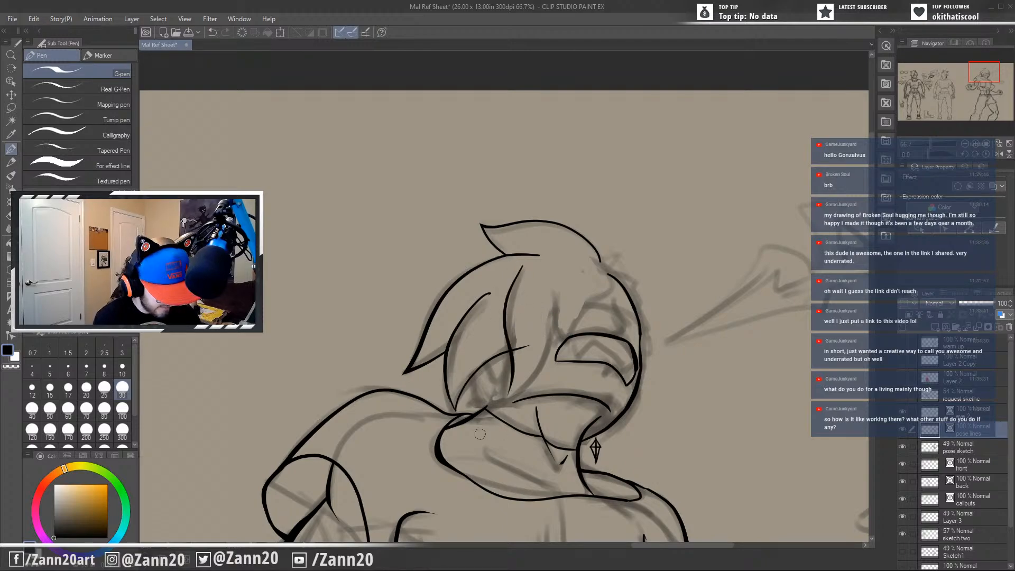
pyautogui.hotkey('ctrl', 'z')
pyautogui.moveTo(520, 267); pyautogui.dragTo(506, 399)
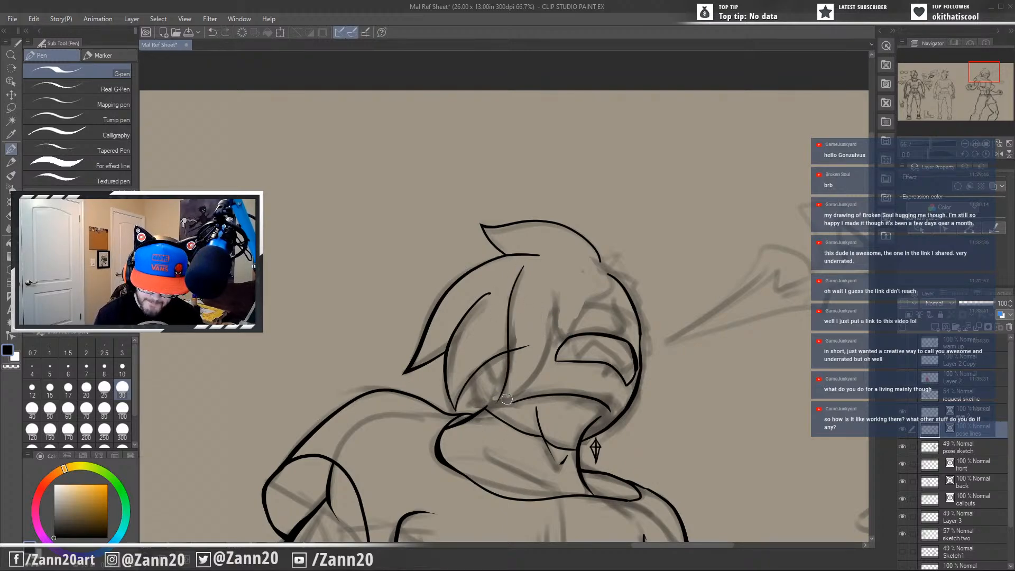
pyautogui.hotkey('ctrl', 'z')
pyautogui.moveTo(521, 268)
pyautogui.mouseDown()
pyautogui.moveTo(494, 411)
pyautogui.moveTo(556, 326)
pyautogui.moveTo(555, 297)
pyautogui.moveTo(568, 348)
pyautogui.moveTo(564, 332)
pyautogui.moveTo(609, 292)
pyautogui.moveTo(598, 270)
pyautogui.moveTo(584, 311)
pyautogui.moveTo(608, 294)
pyautogui.mouseUp()
pyautogui.hotkey('ctrl', 'z')
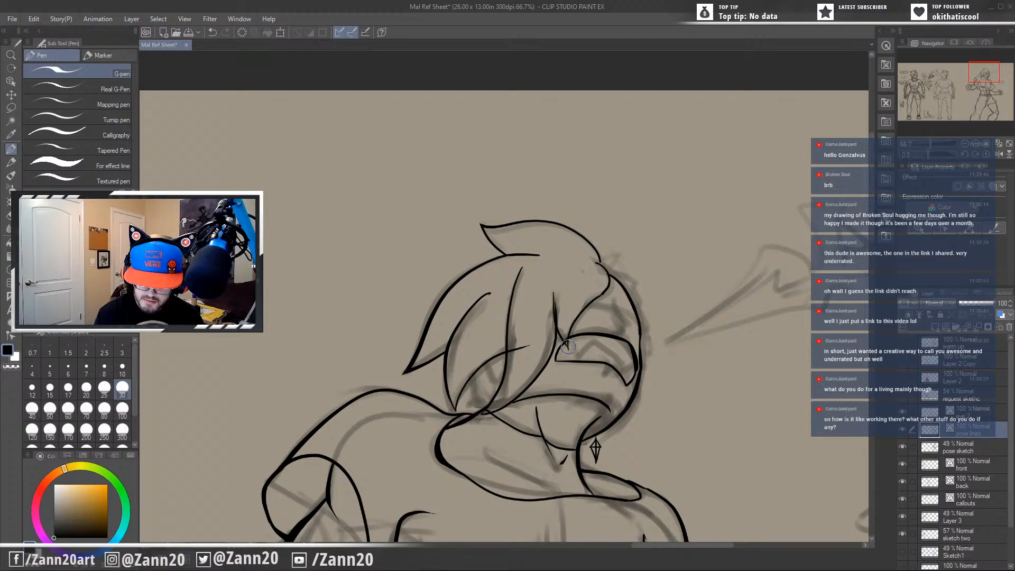
pyautogui.moveTo(568, 300); pyautogui.dragTo(587, 295)
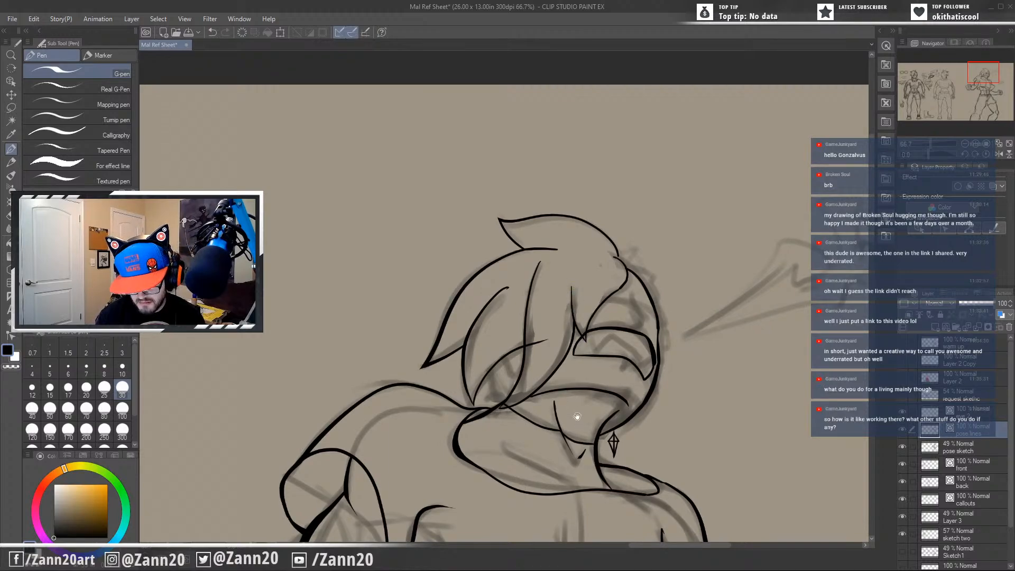
# Ink a small pointed tuft sticking out of the hairline at the top of the forehead.
pyautogui.moveTo(577, 415); pyautogui.dragTo(580, 361)
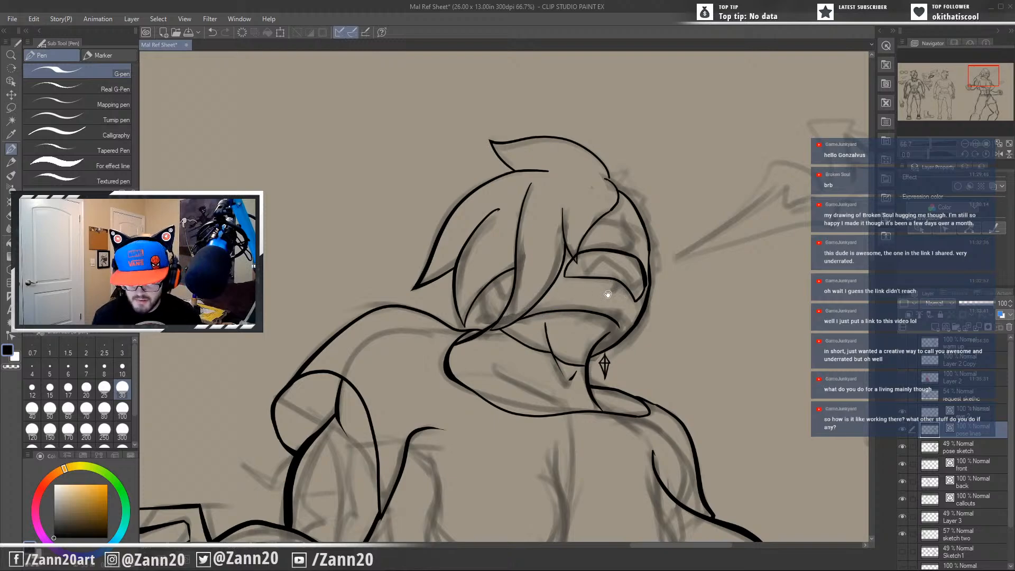
pyautogui.moveTo(608, 295); pyautogui.dragTo(514, 450)
pyautogui.moveTo(516, 331)
pyautogui.mouseDown()
pyautogui.moveTo(539, 324)
pyautogui.moveTo(523, 340)
pyautogui.mouseUp()
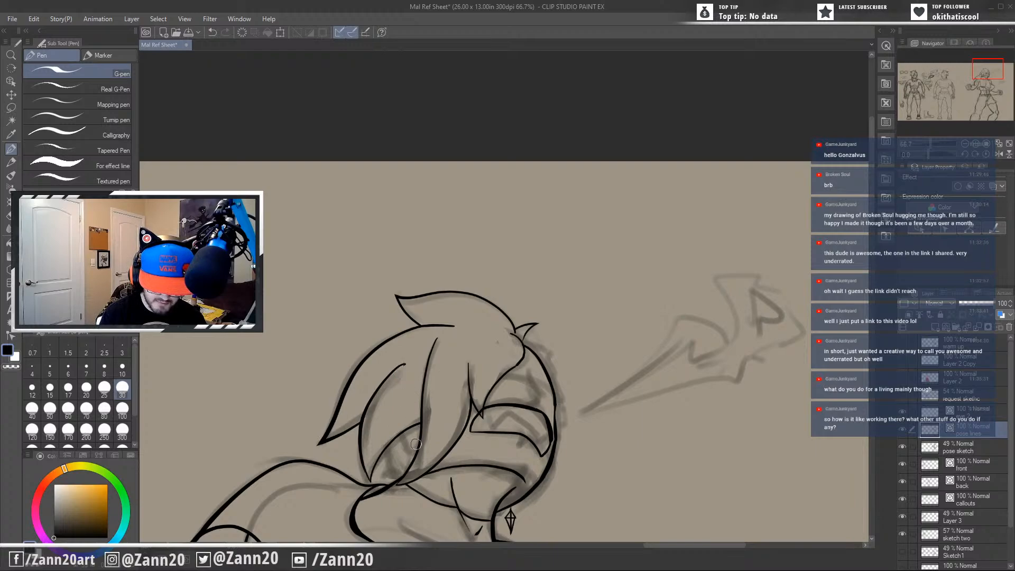
# Ink the jagged edge in the gap between the inner hair locks above the collar, replacing the first attempt.
pyautogui.moveTo(386, 440)
pyautogui.mouseDown()
pyautogui.moveTo(384, 475)
pyautogui.moveTo(400, 477)
pyautogui.moveTo(424, 448)
pyautogui.moveTo(388, 480)
pyautogui.mouseUp()
pyautogui.hotkey('ctrl', 'z')
pyautogui.hotkey('ctrl', 'z')
pyautogui.moveTo(385, 439); pyautogui.dragTo(384, 444)
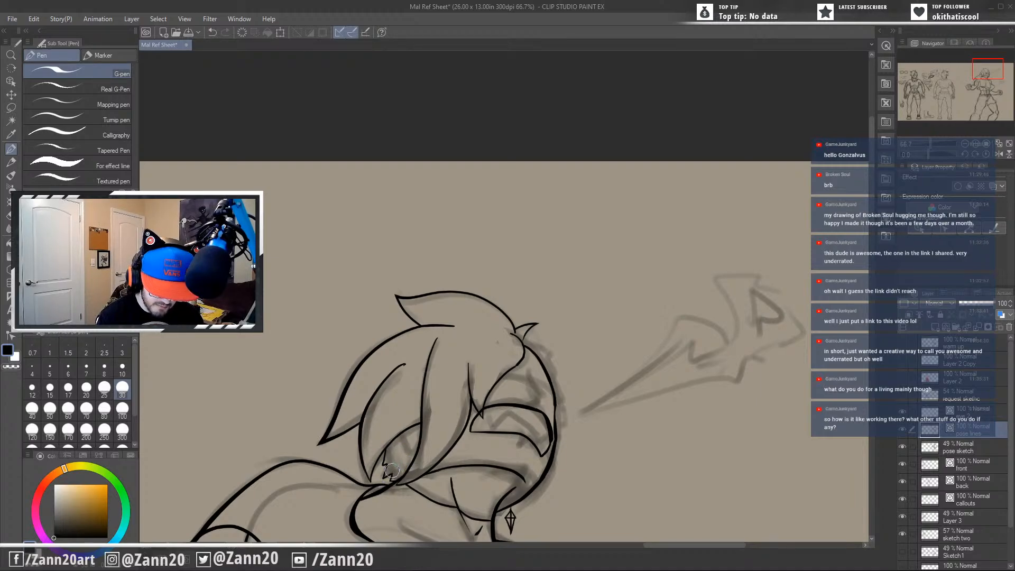
# Ink a row of jagged points along the outer forehead contour and clean up the lines crossing at the fringe tip.
pyautogui.scroll(-2, 392, 470)
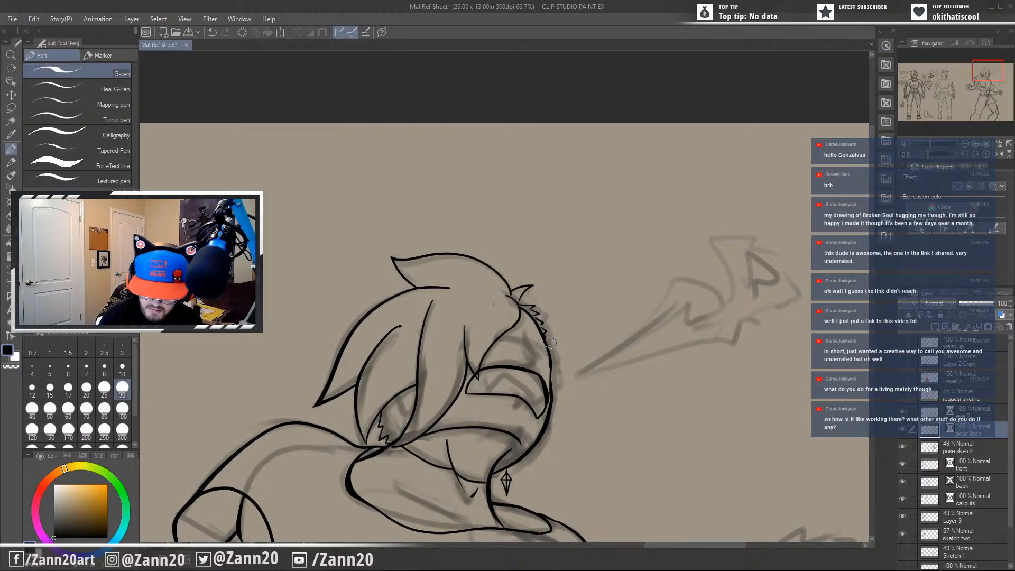
pyautogui.moveTo(547, 344); pyautogui.dragTo(553, 370)
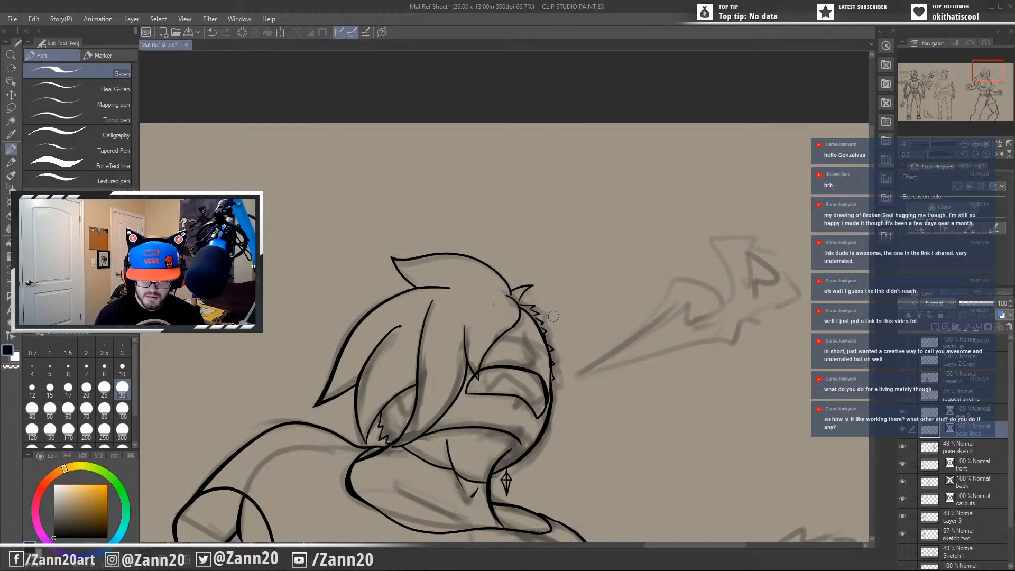
pyautogui.moveTo(586, 406)
pyautogui.mouseDown()
pyautogui.moveTo(682, 358)
pyautogui.moveTo(648, 329)
pyautogui.mouseUp()
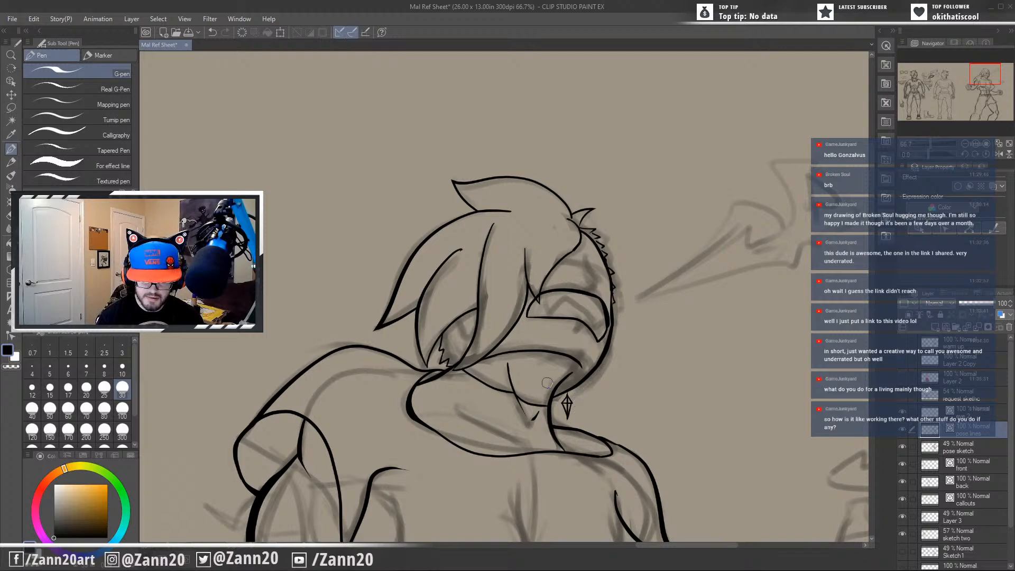
pyautogui.moveTo(512, 392)
pyautogui.mouseDown()
pyautogui.moveTo(552, 415)
pyautogui.moveTo(567, 479)
pyautogui.mouseUp()
pyautogui.moveTo(524, 409)
pyautogui.mouseDown()
pyautogui.moveTo(547, 392)
pyautogui.moveTo(526, 424)
pyautogui.mouseUp()
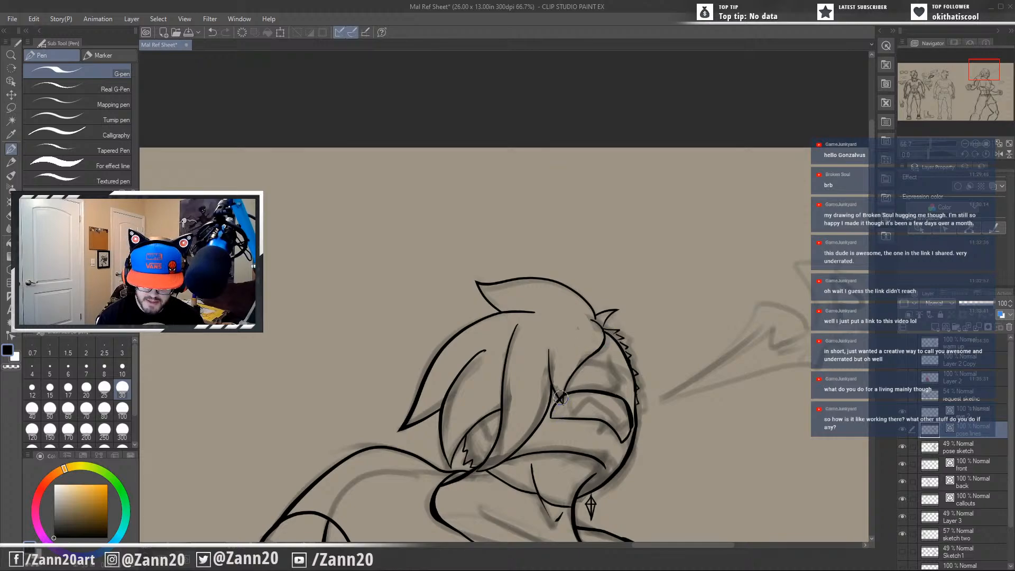
pyautogui.scroll(-2, 561, 399)
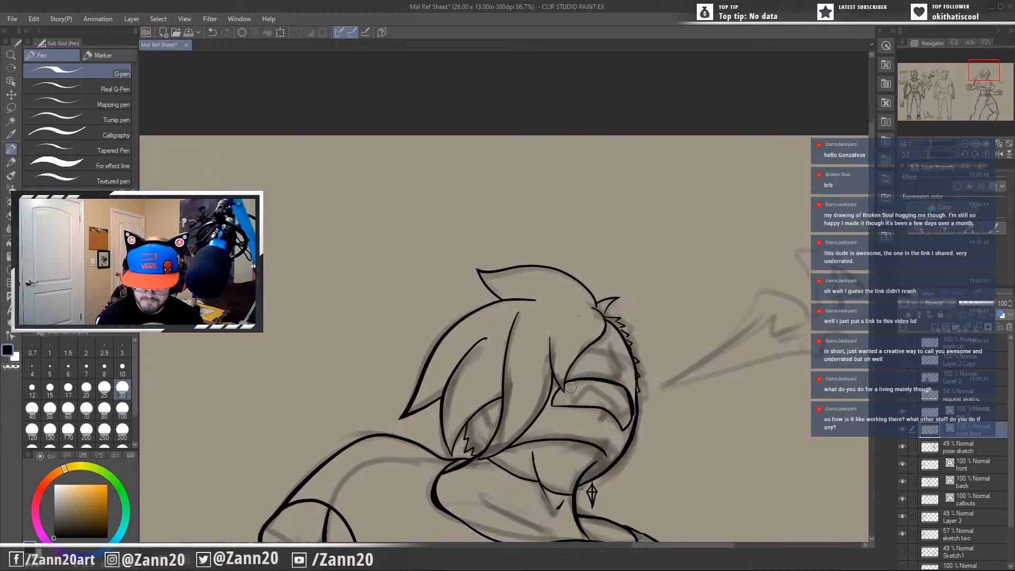
# Ink an inner curve inside the curved face shape, with a pointed notch beside the fringe and a jagged outer corner.
pyautogui.moveTo(576, 397)
pyautogui.mouseDown()
pyautogui.moveTo(591, 381)
pyautogui.moveTo(575, 413)
pyautogui.moveTo(570, 386)
pyautogui.moveTo(572, 399)
pyautogui.moveTo(589, 387)
pyautogui.moveTo(578, 389)
pyautogui.moveTo(622, 420)
pyautogui.mouseUp()
pyautogui.hotkey('ctrl', 'z')
pyautogui.hotkey('ctrl', 'z')
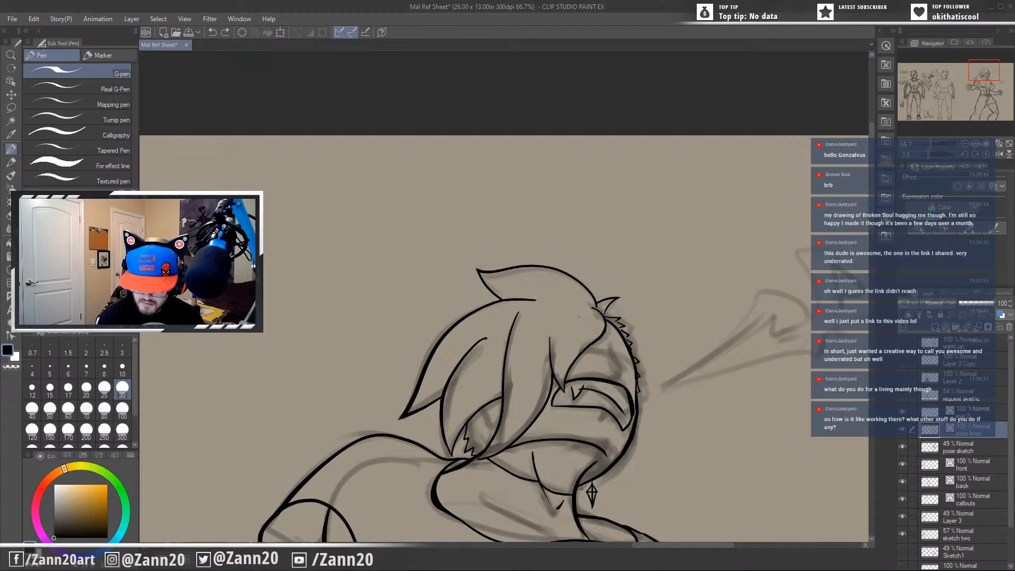
pyautogui.moveTo(624, 411); pyautogui.dragTo(629, 416)
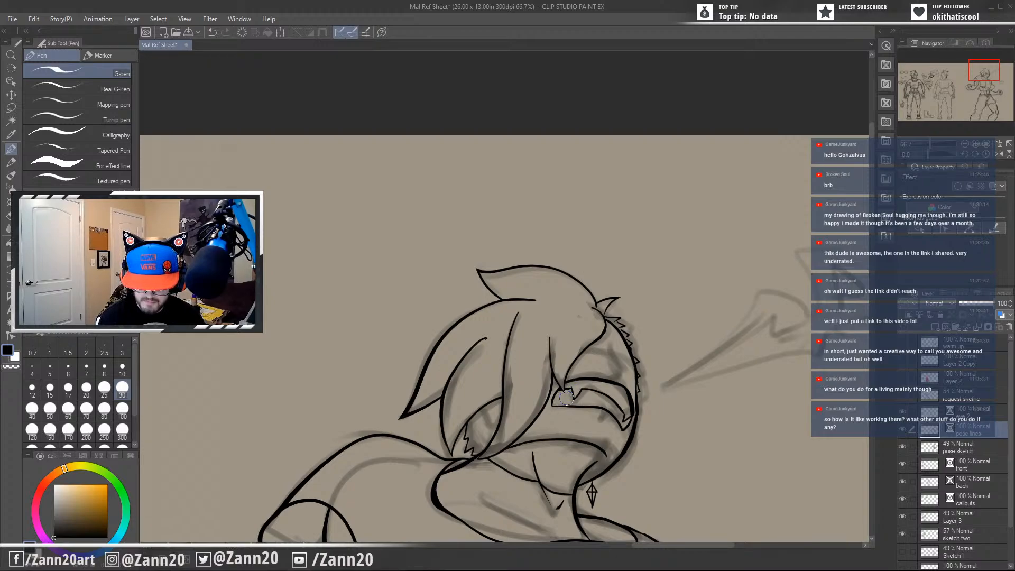
# Ink jagged points along the outer half of the curved face shape's lower edge, undoing misplaced strokes.
pyautogui.moveTo(593, 423); pyautogui.dragTo(537, 409)
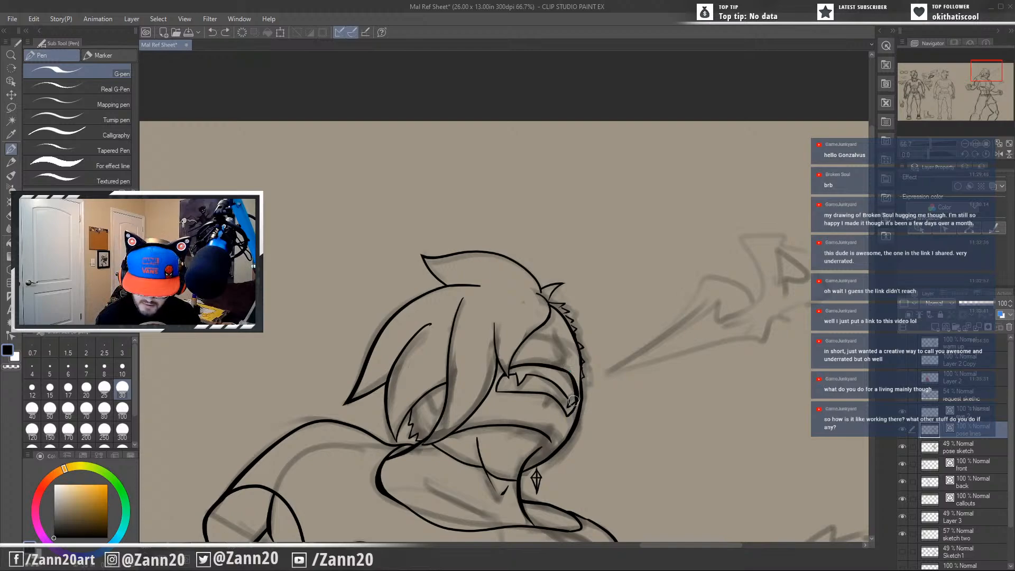
pyautogui.moveTo(570, 394); pyautogui.dragTo(567, 406)
pyautogui.hotkey('ctrl', 'z')
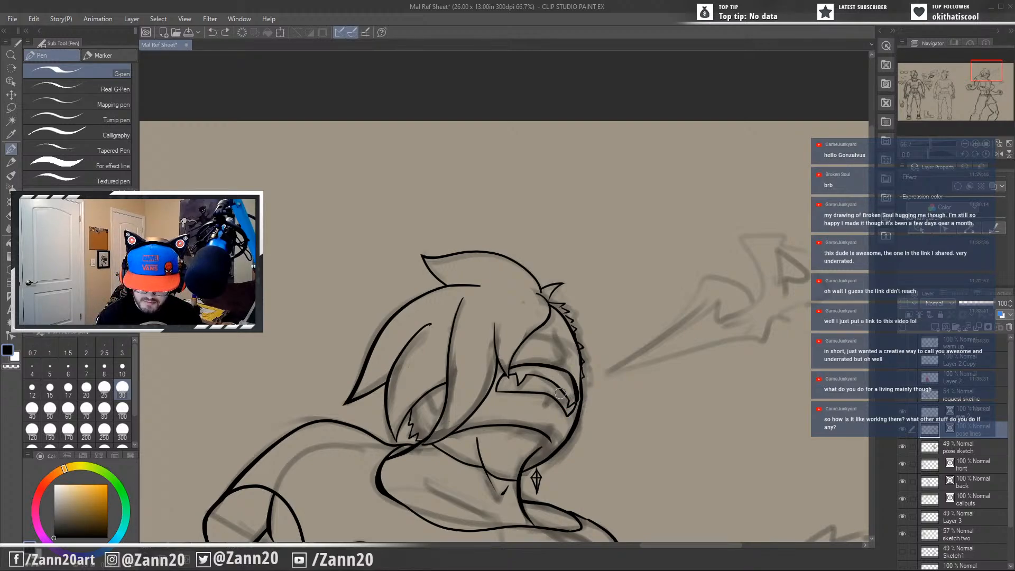
pyautogui.moveTo(540, 389)
pyautogui.mouseDown()
pyautogui.moveTo(539, 411)
pyautogui.moveTo(564, 398)
pyautogui.moveTo(550, 392)
pyautogui.mouseUp()
pyautogui.hotkey('ctrl', 'z')
pyautogui.hotkey('ctrl', 'z')
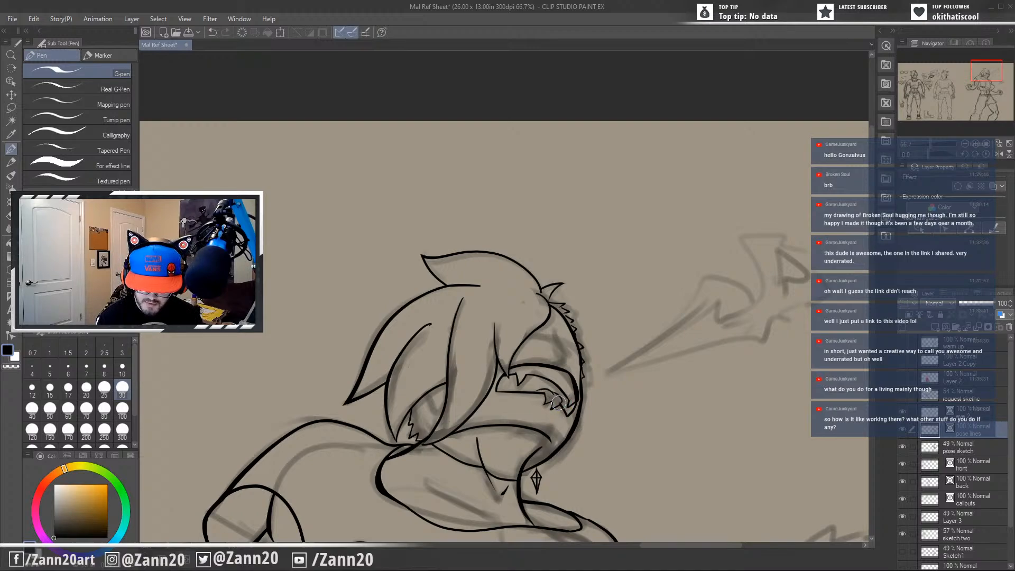
pyautogui.moveTo(557, 402)
pyautogui.mouseDown()
pyautogui.moveTo(543, 391)
pyautogui.moveTo(529, 398)
pyautogui.mouseUp()
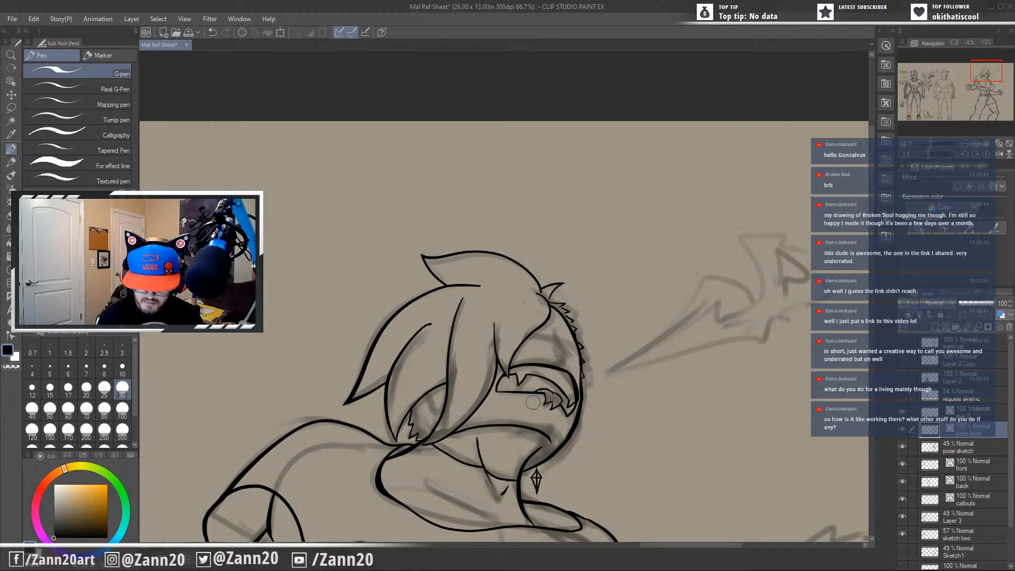
# Rework the upper edge of the curved face shape with a heavier stroke toward the face outline, undoing misplaced attempts.
pyautogui.moveTo(567, 443); pyautogui.dragTo(578, 429)
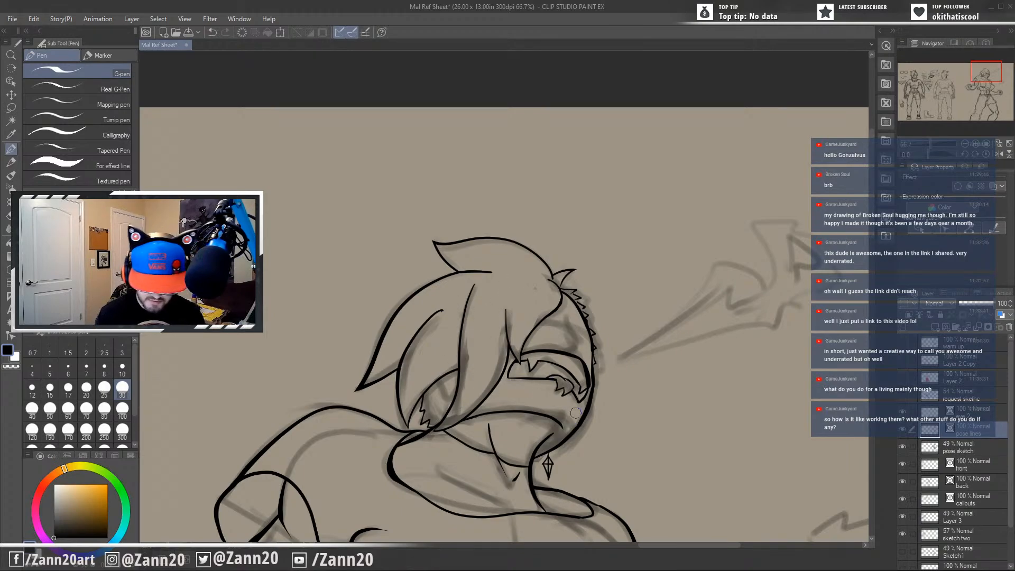
pyautogui.moveTo(575, 412); pyautogui.dragTo(620, 355)
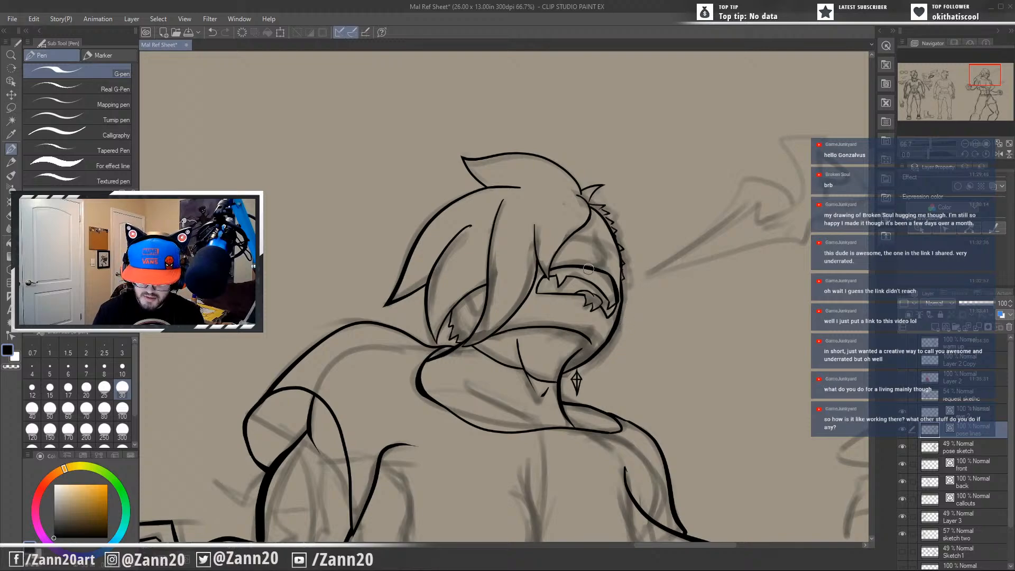
pyautogui.moveTo(561, 266)
pyautogui.mouseDown()
pyautogui.moveTo(605, 279)
pyautogui.moveTo(623, 304)
pyautogui.mouseUp()
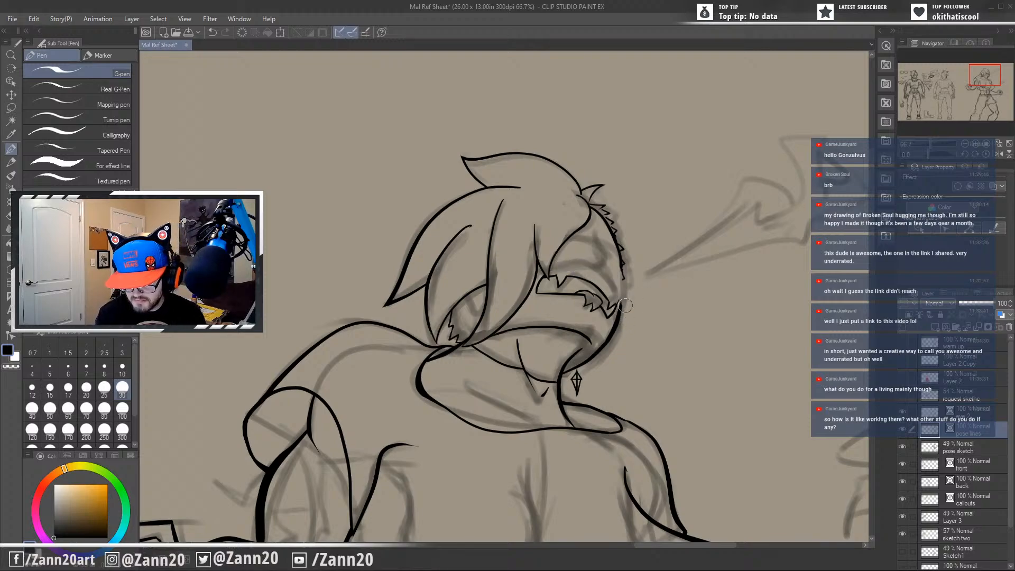
pyautogui.hotkey('ctrl', 'z')
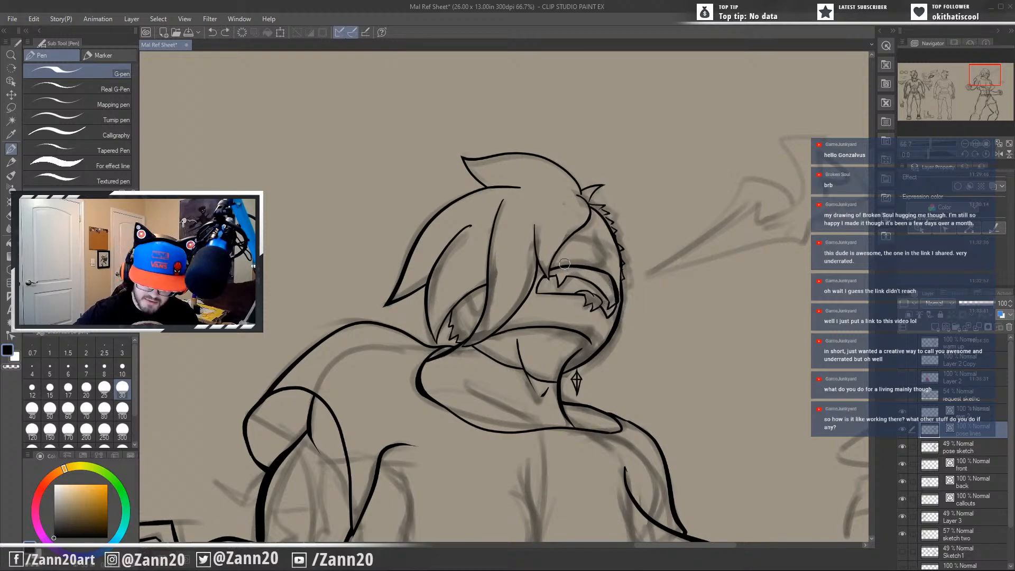
pyautogui.moveTo(561, 261); pyautogui.dragTo(637, 315)
pyautogui.hotkey('ctrl', 'z')
pyautogui.moveTo(560, 261); pyautogui.dragTo(641, 311)
pyautogui.hotkey('ctrl', 'z')
pyautogui.hotkey('ctrl', 'z')
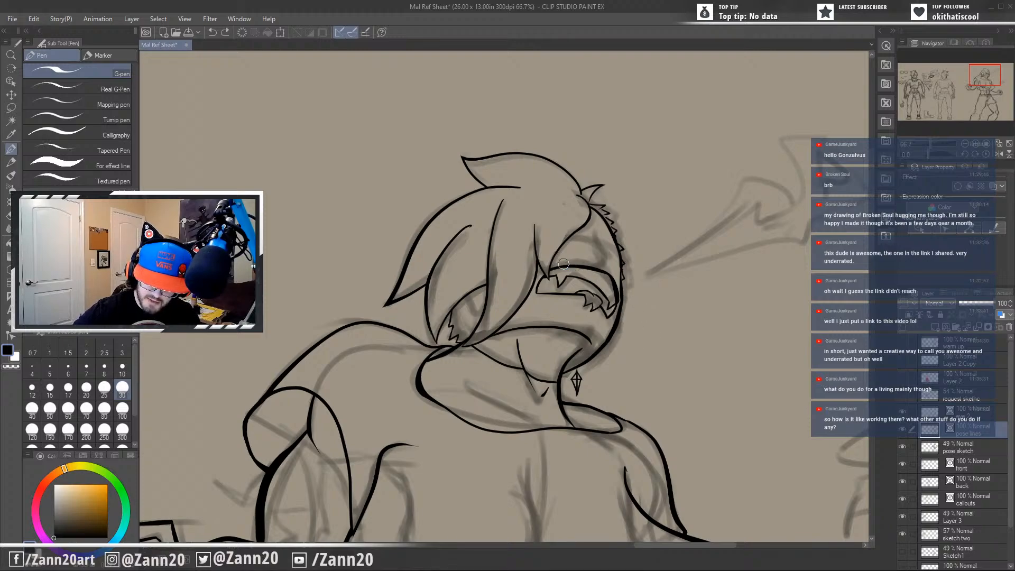
pyautogui.moveTo(559, 261); pyautogui.dragTo(639, 309)
pyautogui.hotkey('ctrl', 'z')
pyautogui.moveTo(561, 260); pyautogui.dragTo(630, 310)
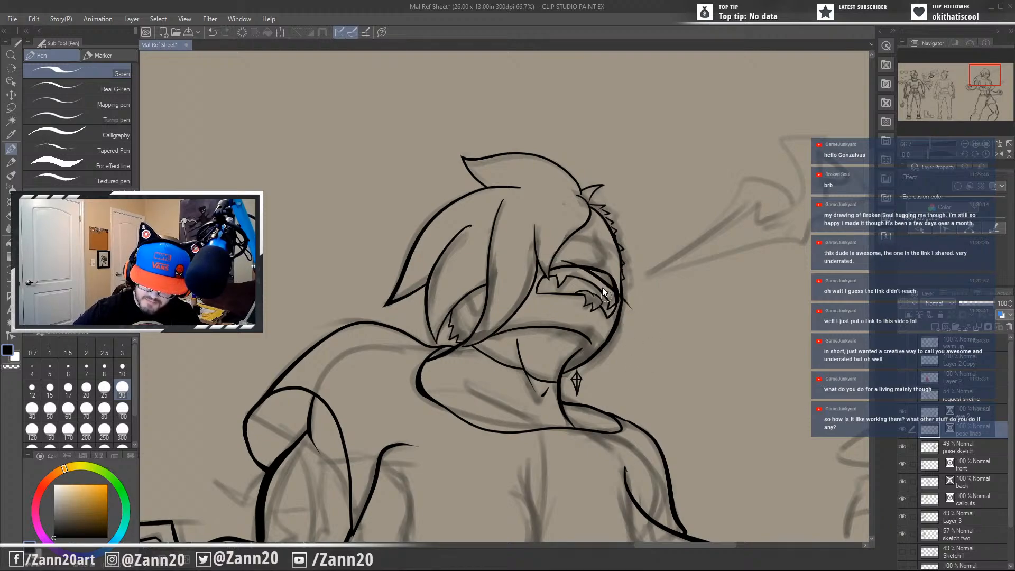
pyautogui.moveTo(565, 263); pyautogui.dragTo(640, 317)
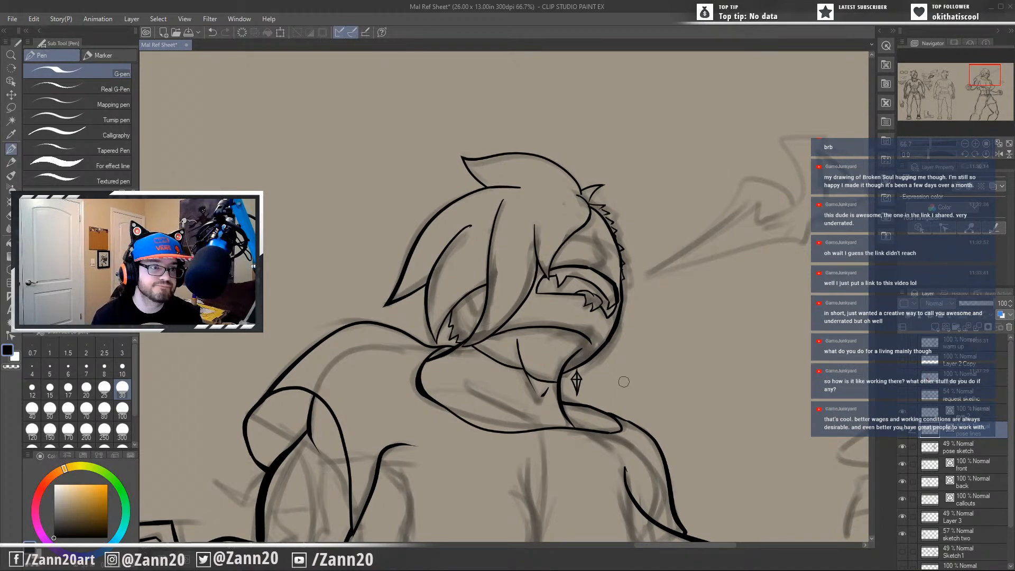
# Redraw the outer half of the curved face shape's upper edge as a smooth line curving down to its outer corner.
pyautogui.moveTo(635, 391); pyautogui.dragTo(614, 355)
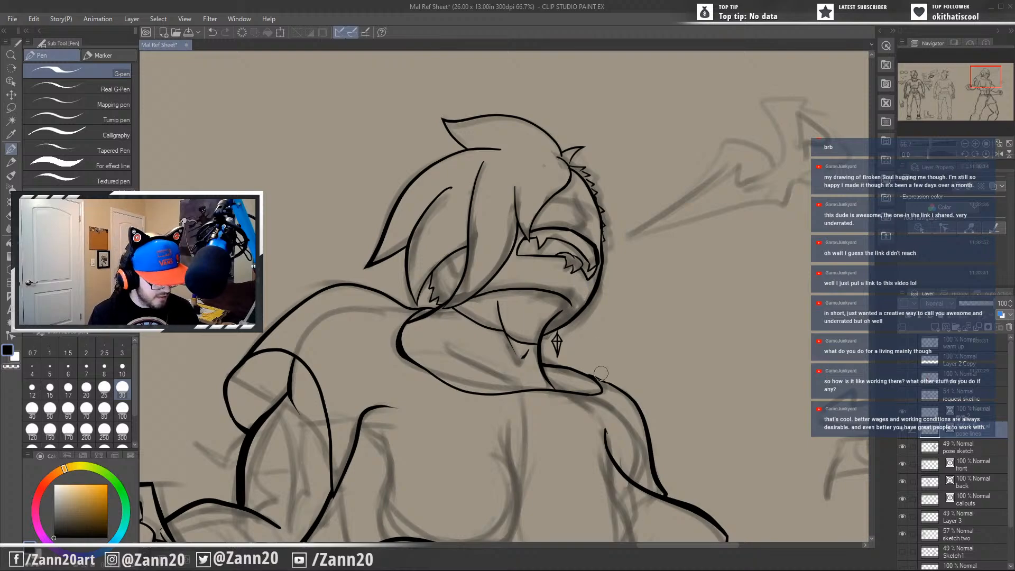
pyautogui.scroll(2, 600, 373)
pyautogui.scroll(2, 618, 354)
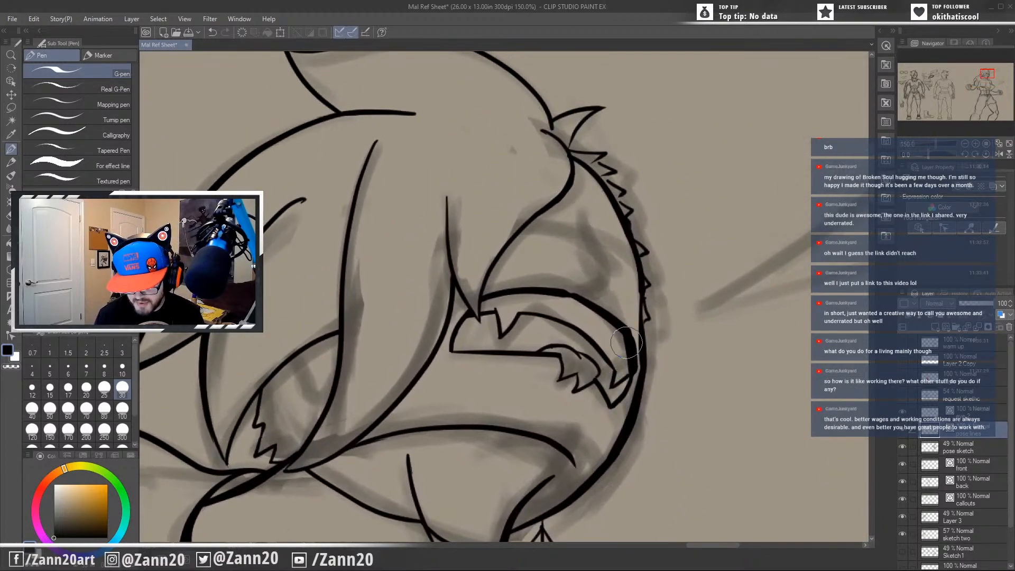
pyautogui.hotkey('ctrl', 'z')
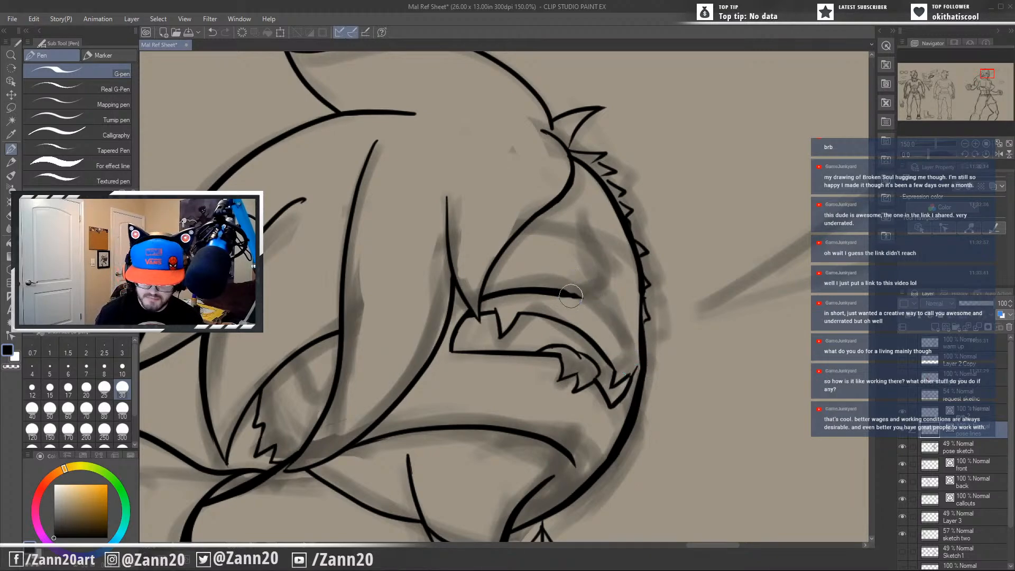
pyautogui.moveTo(560, 291); pyautogui.dragTo(626, 325)
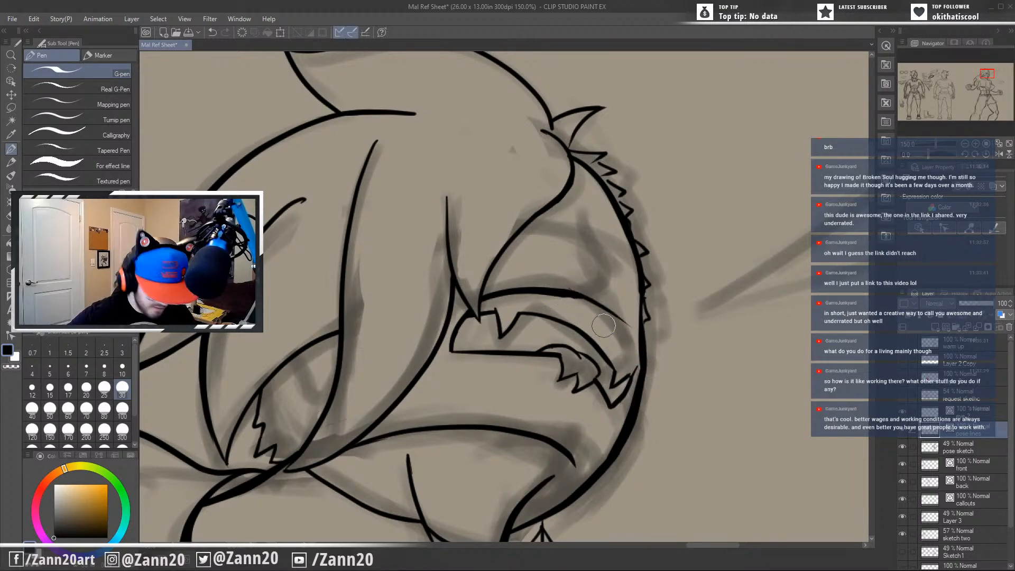
pyautogui.hotkey('ctrl', 'z')
pyautogui.moveTo(562, 292)
pyautogui.mouseDown()
pyautogui.moveTo(589, 304)
pyautogui.moveTo(654, 387)
pyautogui.mouseUp()
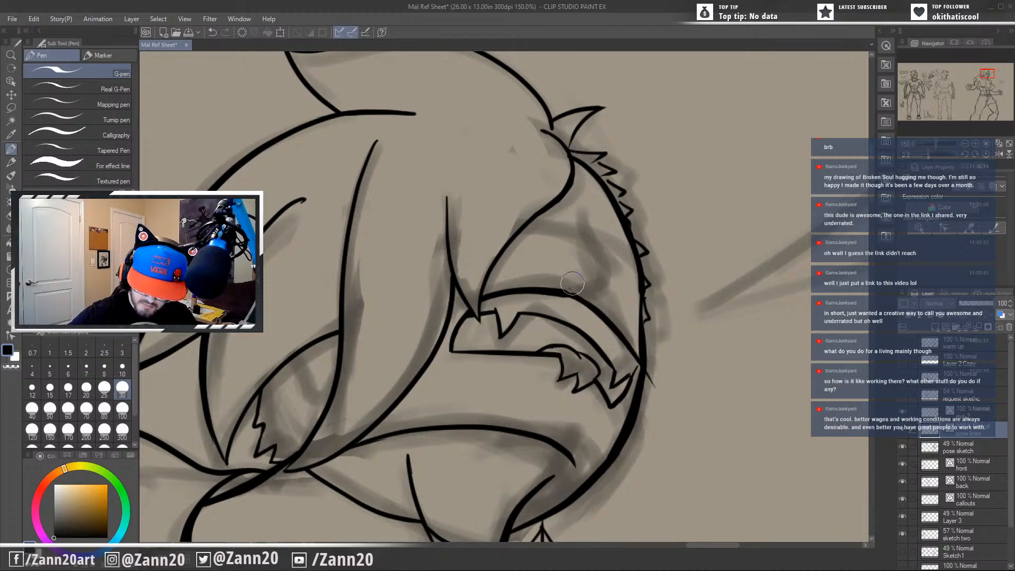
pyautogui.hotkey('ctrl', 'z')
pyautogui.moveTo(552, 289)
pyautogui.mouseDown()
pyautogui.moveTo(643, 396)
pyautogui.moveTo(590, 311)
pyautogui.moveTo(616, 334)
pyautogui.moveTo(635, 374)
pyautogui.mouseUp()
pyautogui.hotkey('ctrl', 'z')
pyautogui.moveTo(601, 313)
pyautogui.mouseDown()
pyautogui.moveTo(642, 402)
pyautogui.moveTo(625, 381)
pyautogui.moveTo(626, 366)
pyautogui.moveTo(638, 369)
pyautogui.moveTo(634, 360)
pyautogui.moveTo(619, 401)
pyautogui.mouseUp()
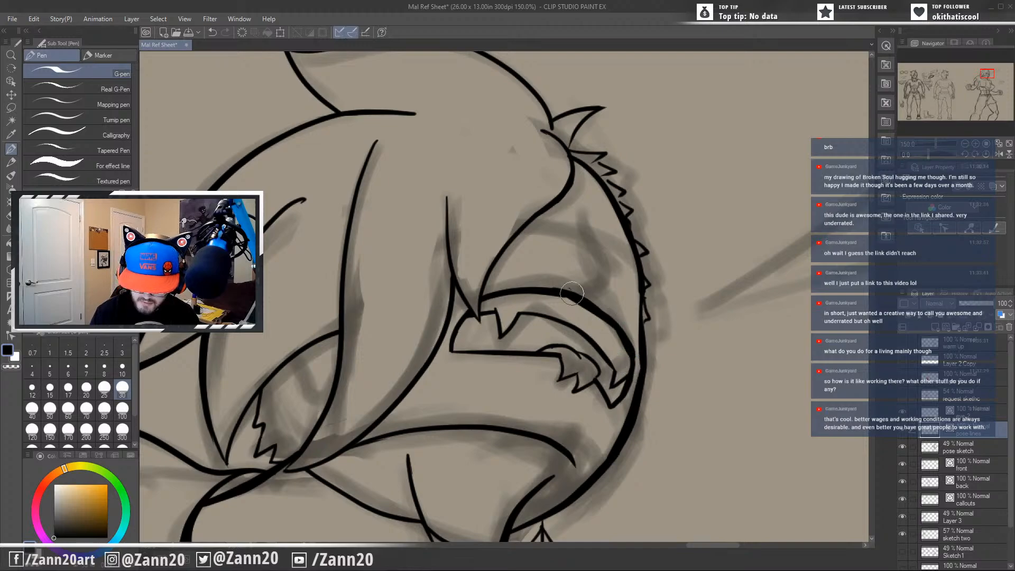
# Ink a short slanted line at the base of the neck, inside the far side of the collar.
pyautogui.moveTo(575, 344); pyautogui.dragTo(655, 331)
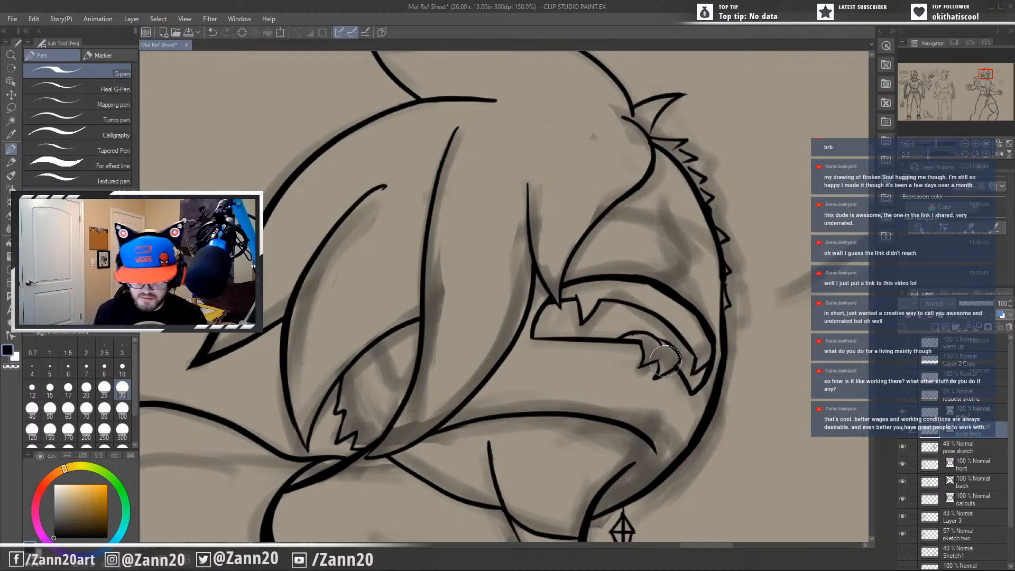
pyautogui.moveTo(672, 429); pyautogui.dragTo(628, 352)
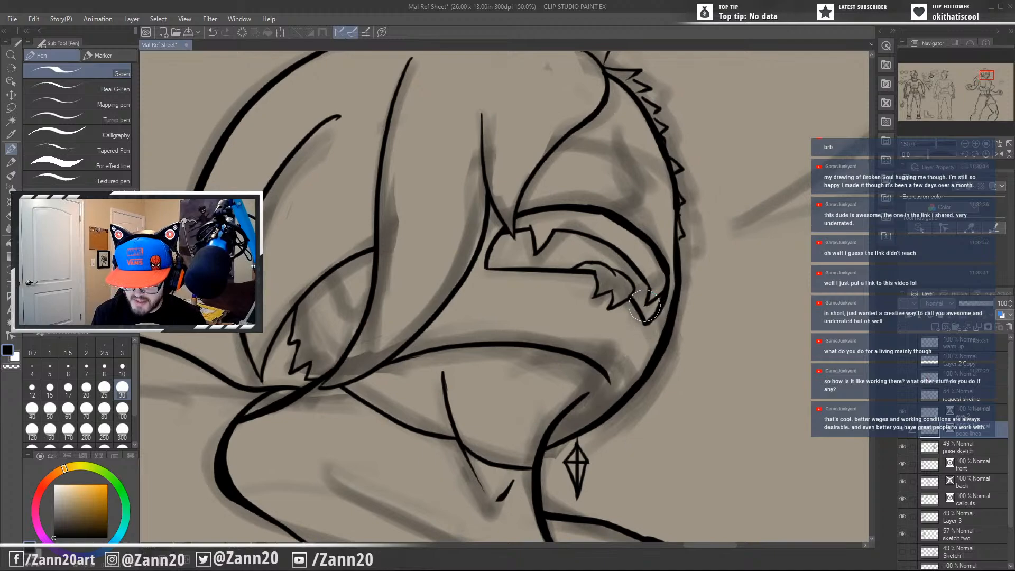
pyautogui.moveTo(640, 294); pyautogui.dragTo(618, 334)
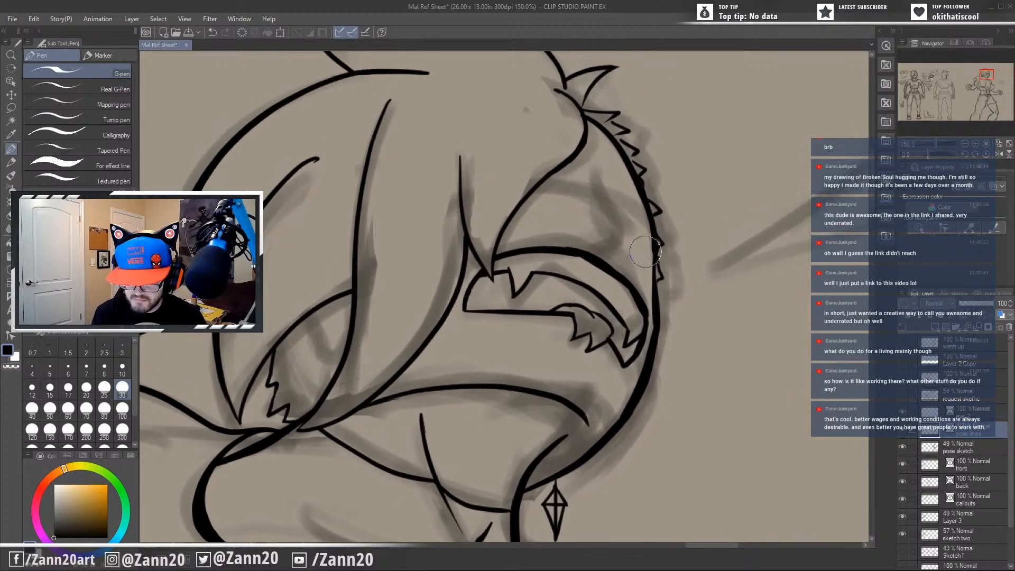
pyautogui.moveTo(559, 318); pyautogui.dragTo(627, 229)
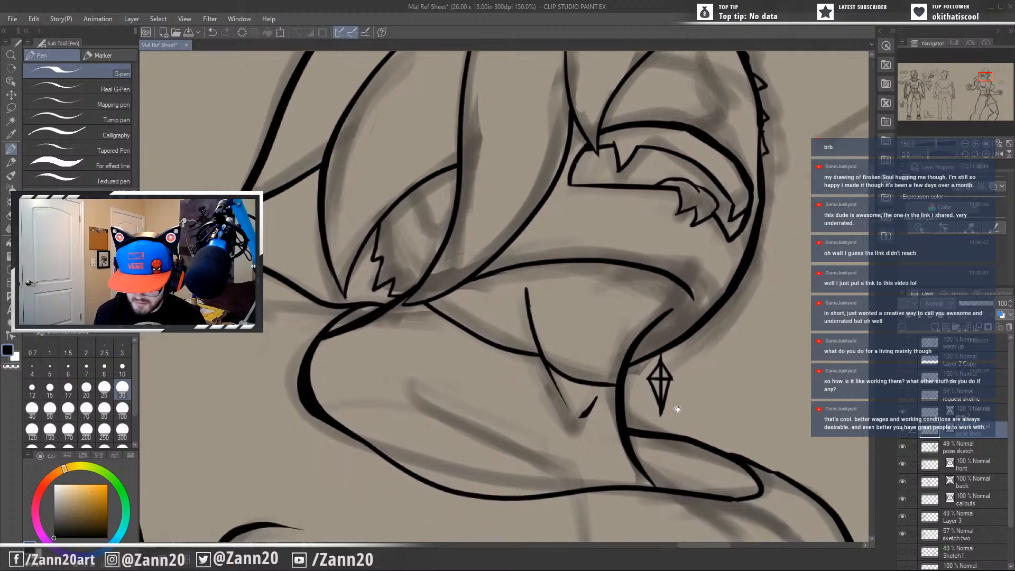
pyautogui.moveTo(673, 410); pyautogui.dragTo(658, 374)
pyautogui.moveTo(561, 407)
pyautogui.mouseDown()
pyautogui.moveTo(687, 196)
pyautogui.moveTo(580, 408)
pyautogui.moveTo(584, 378)
pyautogui.mouseUp()
pyautogui.scroll(-2, 581, 364)
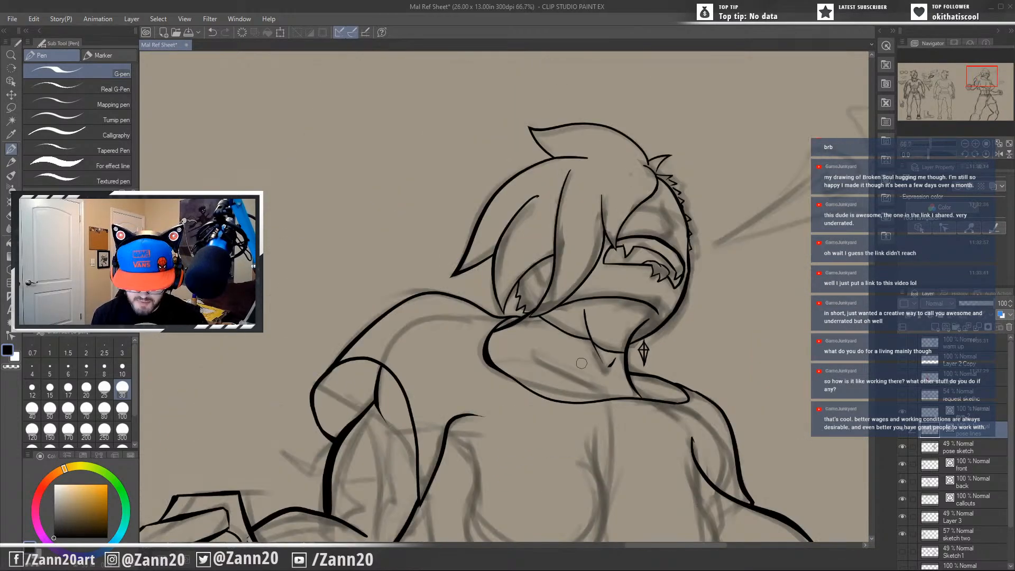
pyautogui.moveTo(588, 464); pyautogui.dragTo(594, 442)
pyautogui.moveTo(570, 393); pyautogui.dragTo(592, 350)
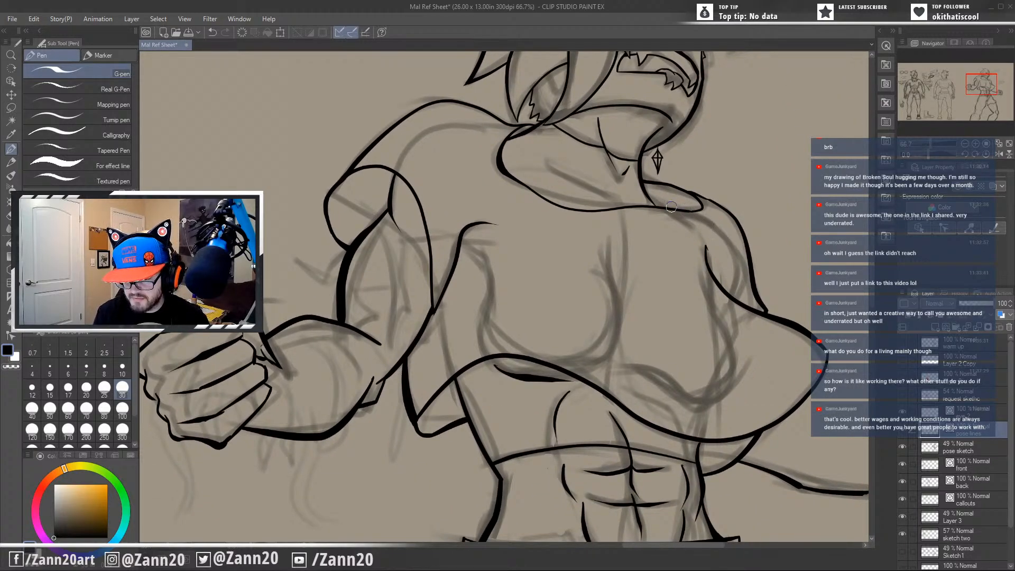
pyautogui.moveTo(676, 219); pyautogui.dragTo(621, 175)
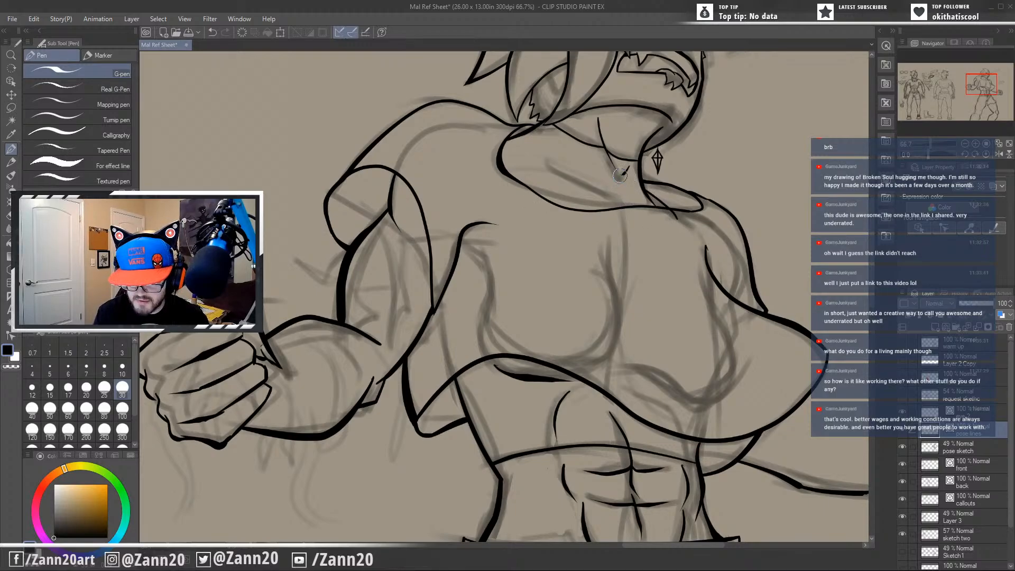
# Ink the collarbone as a slanted line inside the neckline, with a short curved stroke at the base of the throat.
pyautogui.moveTo(671, 294); pyautogui.dragTo(649, 305)
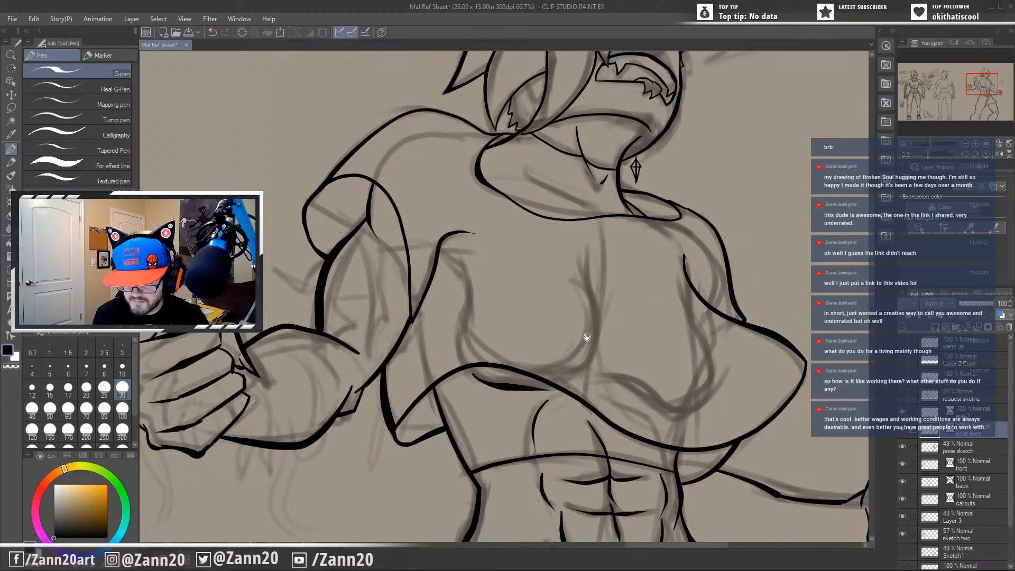
pyautogui.moveTo(604, 337)
pyautogui.mouseDown()
pyautogui.moveTo(738, 312)
pyautogui.moveTo(708, 323)
pyautogui.moveTo(630, 291)
pyautogui.mouseUp()
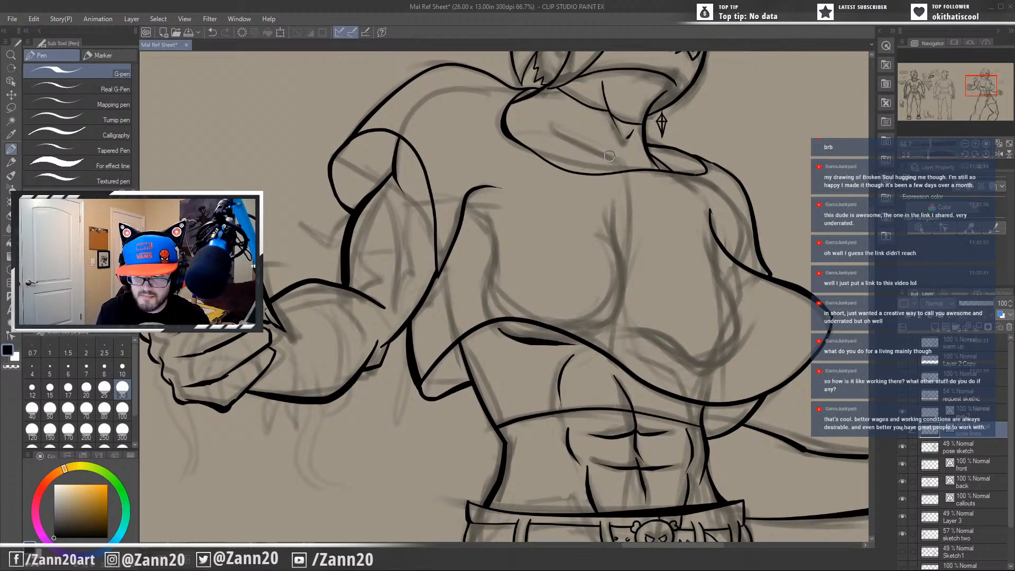
pyautogui.moveTo(610, 159); pyautogui.dragTo(547, 125)
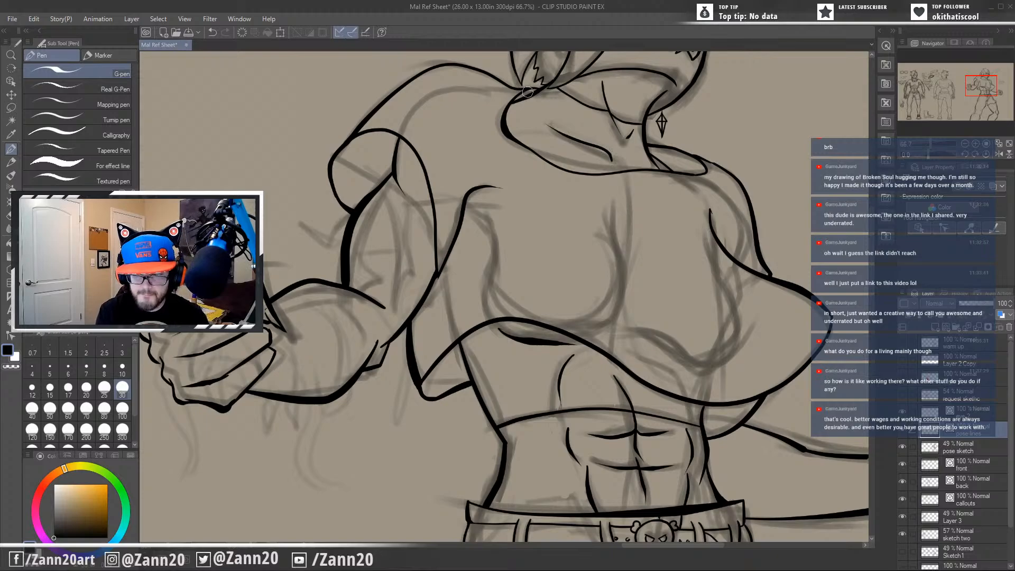
pyautogui.moveTo(629, 162); pyautogui.dragTo(658, 172)
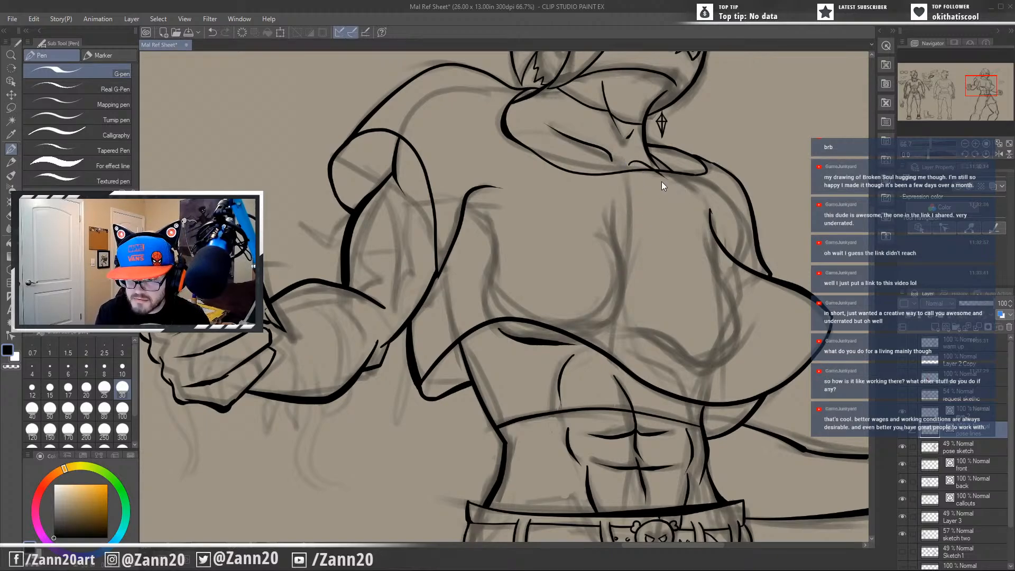
pyautogui.moveTo(627, 164); pyautogui.dragTo(660, 171)
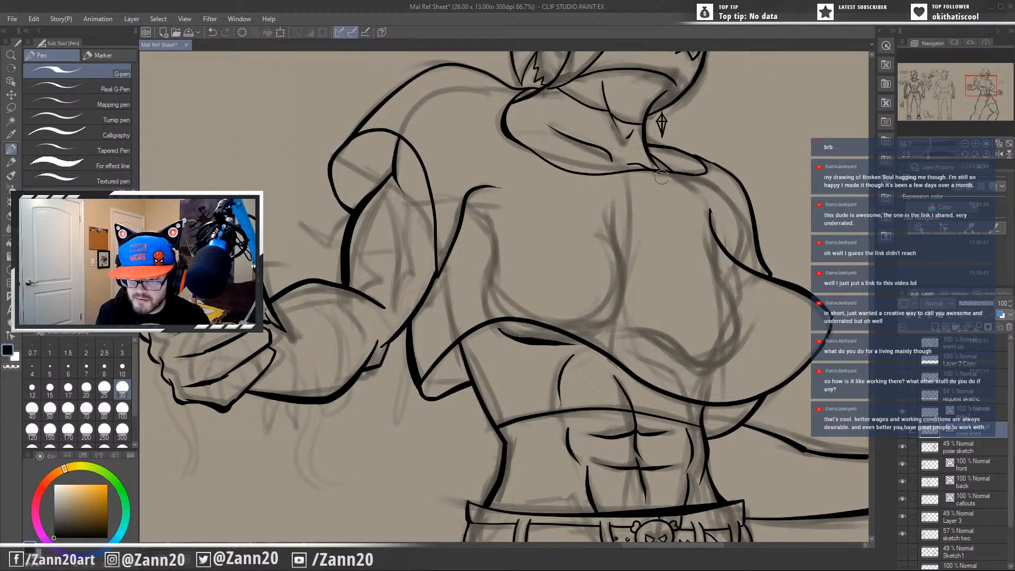
# Redraw the short curved crease just beneath the raised part of the shirt hem.
pyautogui.moveTo(660, 304); pyautogui.dragTo(763, 286)
pyautogui.moveTo(733, 329); pyautogui.dragTo(593, 338)
pyautogui.moveTo(559, 434); pyautogui.dragTo(579, 353)
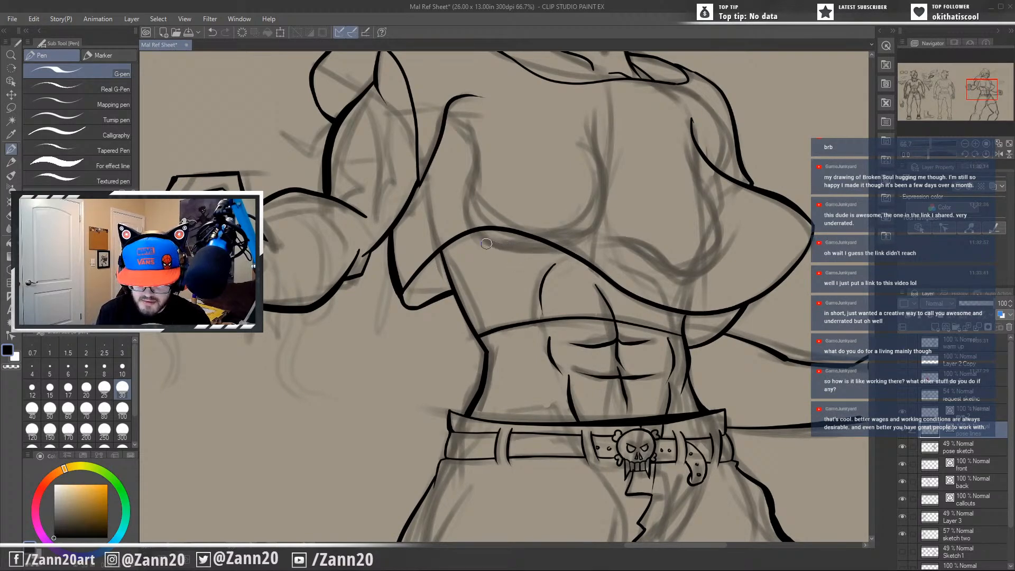
pyautogui.moveTo(486, 243); pyautogui.dragTo(555, 247)
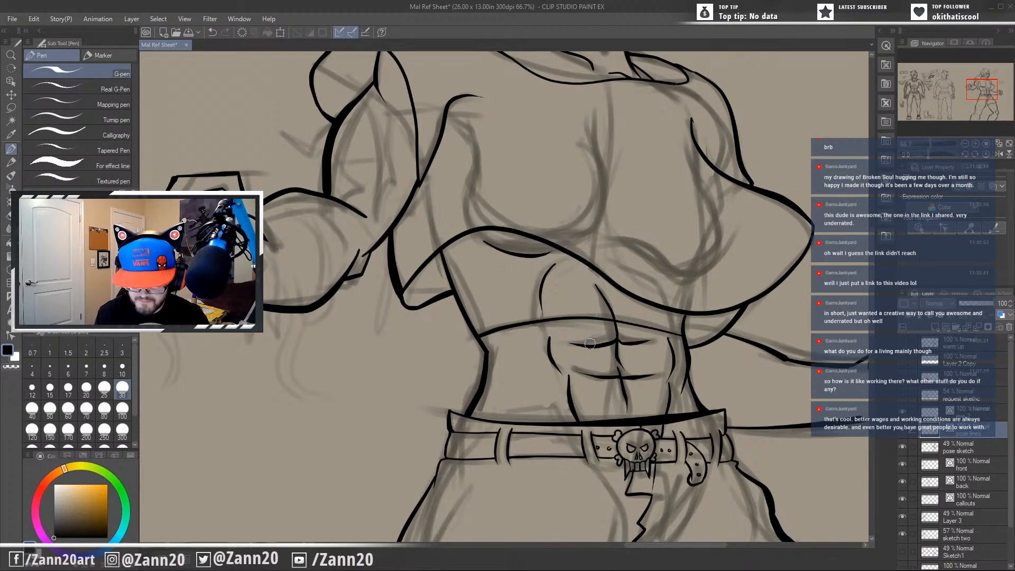
pyautogui.moveTo(591, 394)
pyautogui.mouseDown()
pyautogui.moveTo(620, 387)
pyautogui.moveTo(621, 364)
pyautogui.mouseUp()
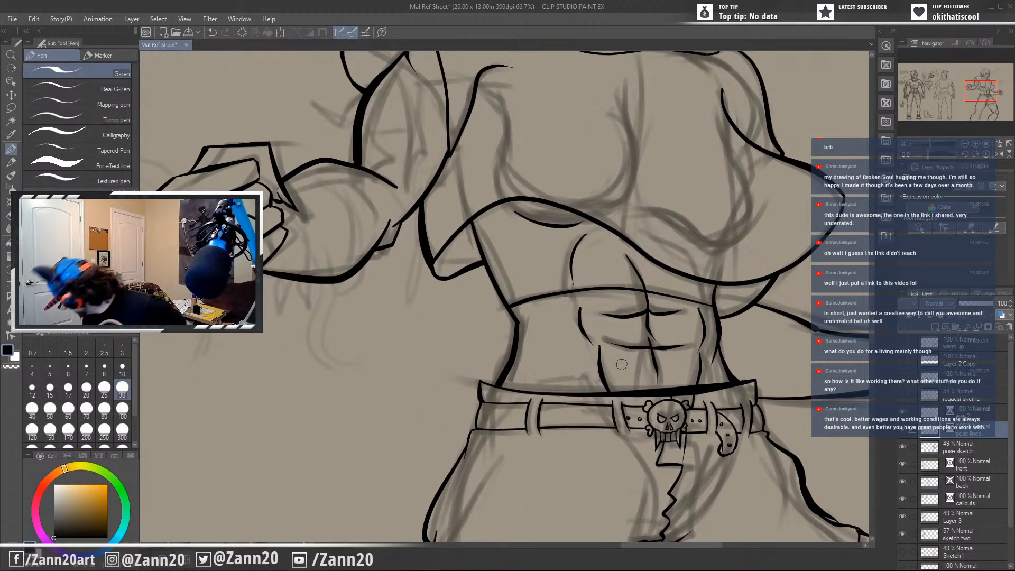
pyautogui.moveTo(675, 394); pyautogui.dragTo(647, 332)
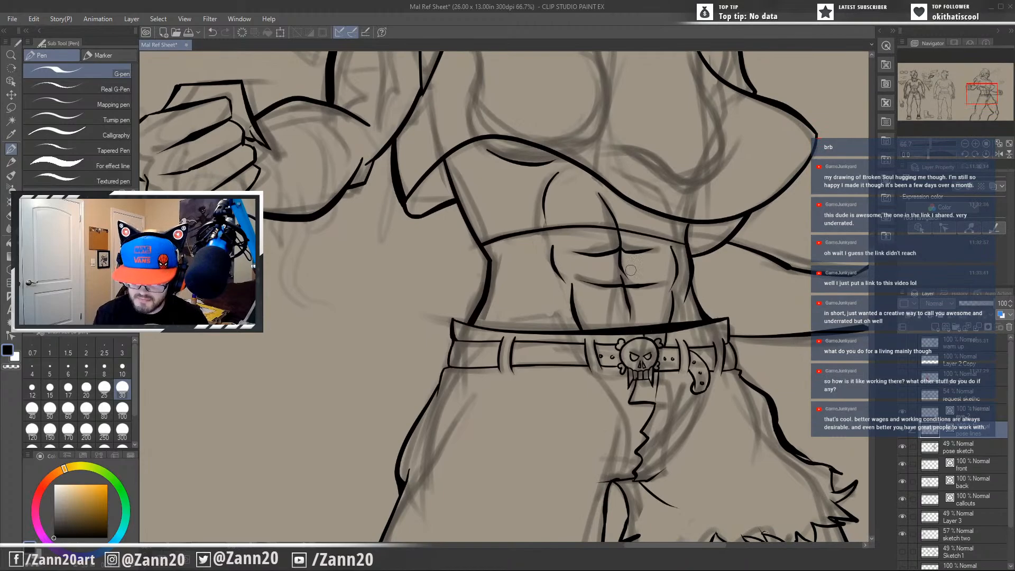
pyautogui.moveTo(669, 224)
pyautogui.mouseDown()
pyautogui.moveTo(627, 220)
pyautogui.moveTo(629, 231)
pyautogui.moveTo(625, 199)
pyautogui.mouseUp()
pyautogui.hotkey('ctrl', 'z')
pyautogui.hotkey('ctrl', 'z')
# Look over the inked torso, forearm, fist and head for missing line work.
pyautogui.moveTo(573, 433)
pyautogui.mouseDown()
pyautogui.moveTo(624, 397)
pyautogui.moveTo(598, 392)
pyautogui.mouseUp()
pyautogui.moveTo(608, 319); pyautogui.dragTo(585, 399)
pyautogui.moveTo(431, 384)
pyautogui.mouseDown()
pyautogui.moveTo(591, 405)
pyautogui.moveTo(576, 388)
pyautogui.moveTo(591, 435)
pyautogui.mouseUp()
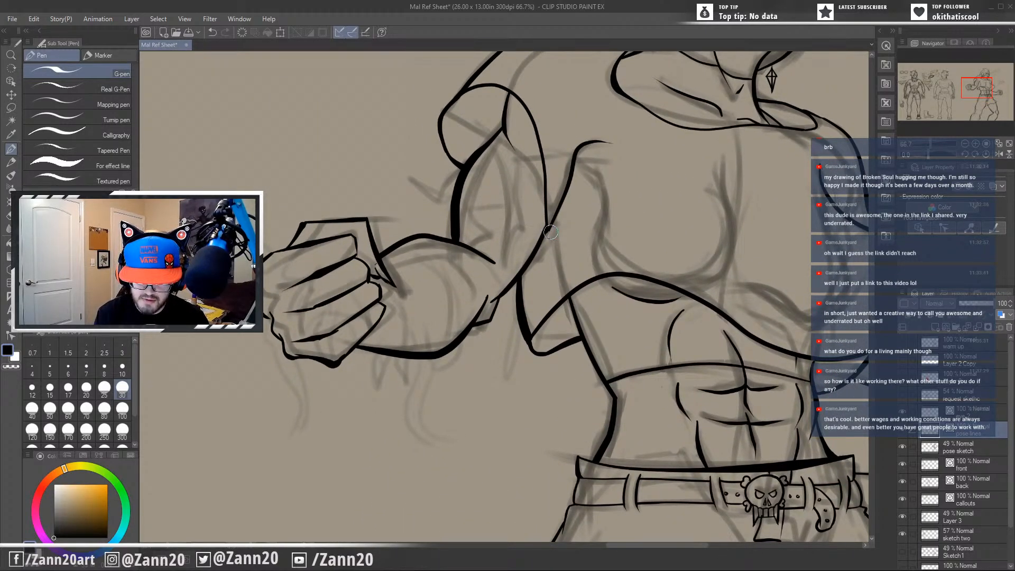
pyautogui.moveTo(545, 282); pyautogui.dragTo(613, 273)
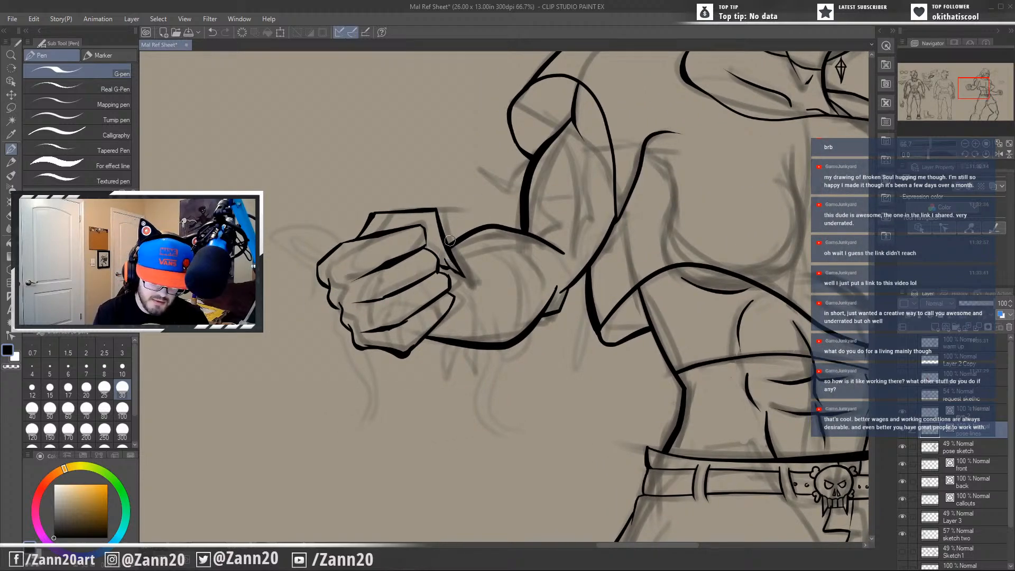
pyautogui.moveTo(489, 331); pyautogui.dragTo(532, 305)
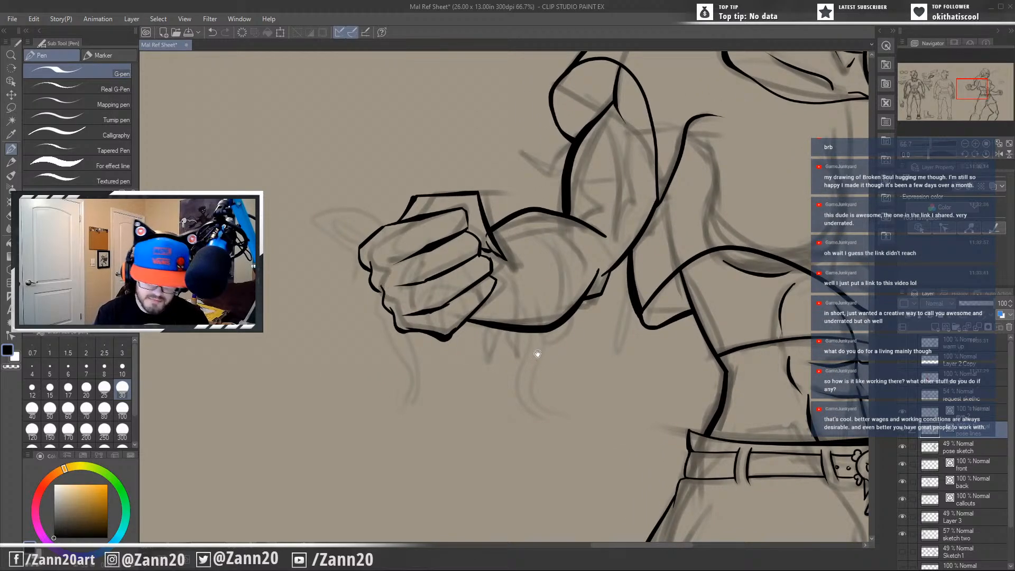
pyautogui.moveTo(621, 417); pyautogui.dragTo(340, 410)
pyautogui.moveTo(710, 449); pyautogui.dragTo(741, 294)
pyautogui.moveTo(745, 242); pyautogui.dragTo(584, 433)
pyautogui.moveTo(605, 340); pyautogui.dragTo(625, 465)
pyautogui.moveTo(602, 382); pyautogui.dragTo(638, 478)
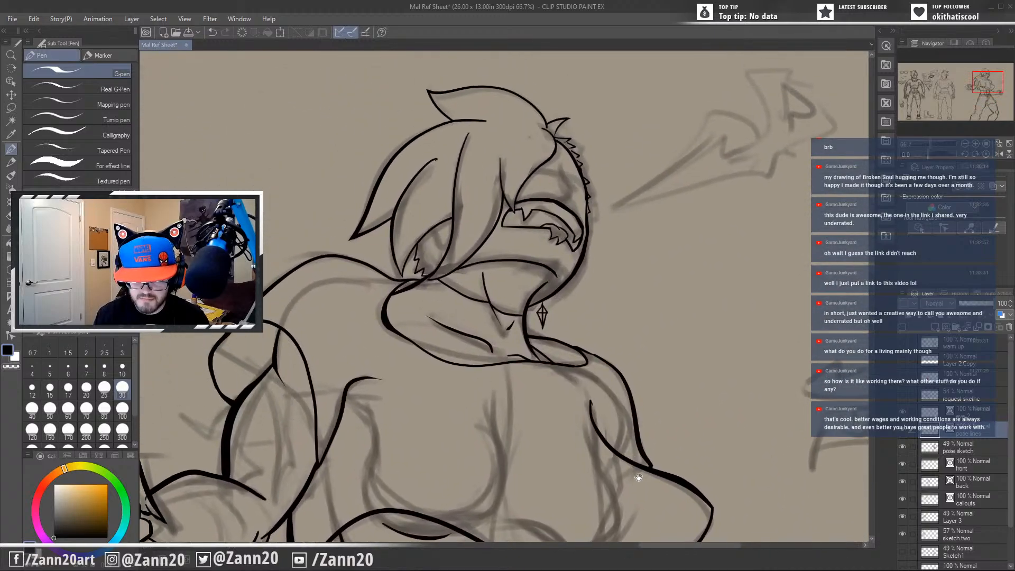
# Try to ink the nose above the curved face shape with a few short curved strokes, undoing each attempt.
pyautogui.moveTo(568, 177); pyautogui.dragTo(607, 280)
pyautogui.hotkey('ctrl', 'z')
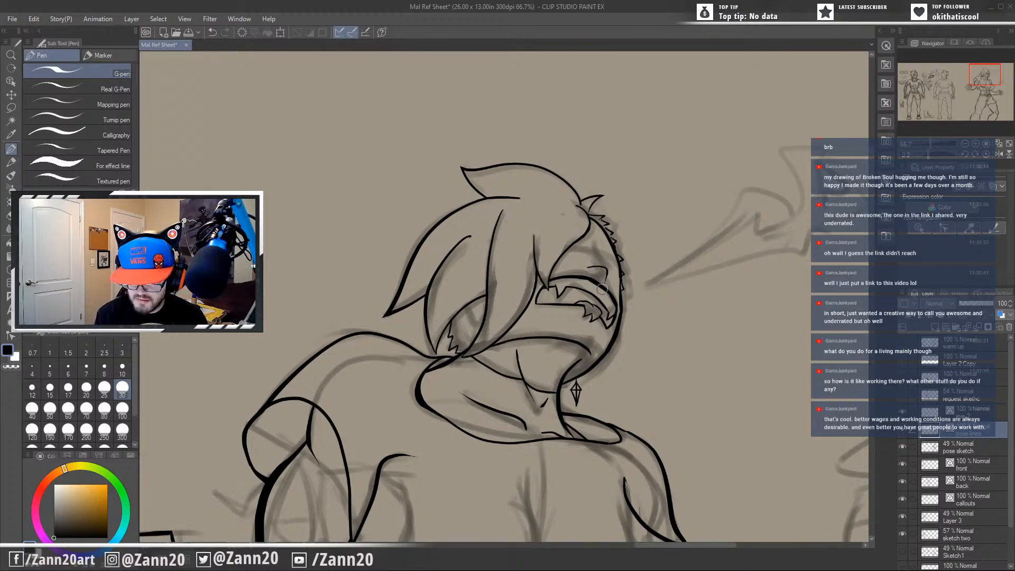
pyautogui.hotkey('ctrl', 'z')
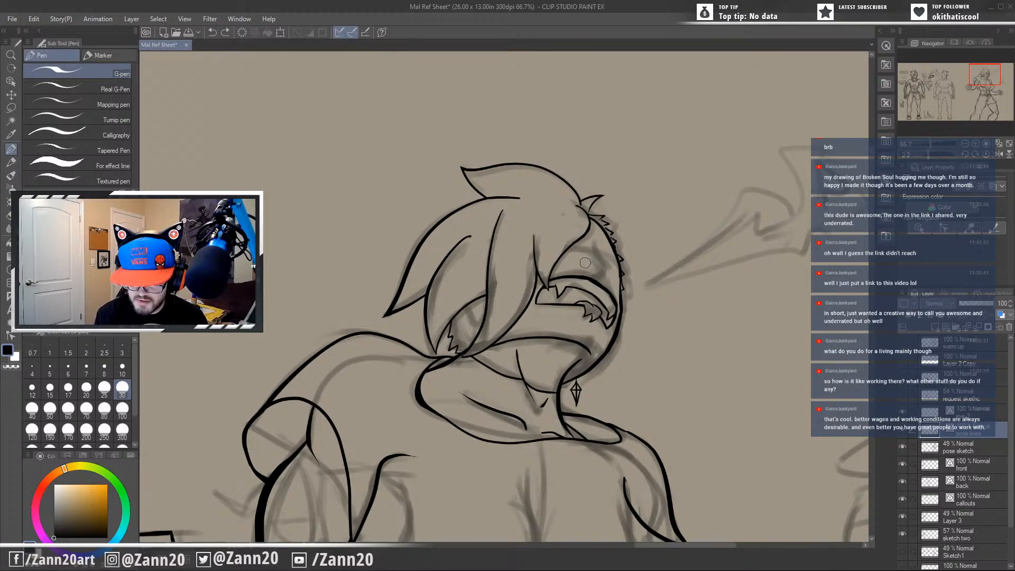
pyautogui.moveTo(581, 266); pyautogui.dragTo(610, 280)
pyautogui.hotkey('ctrl', 'z')
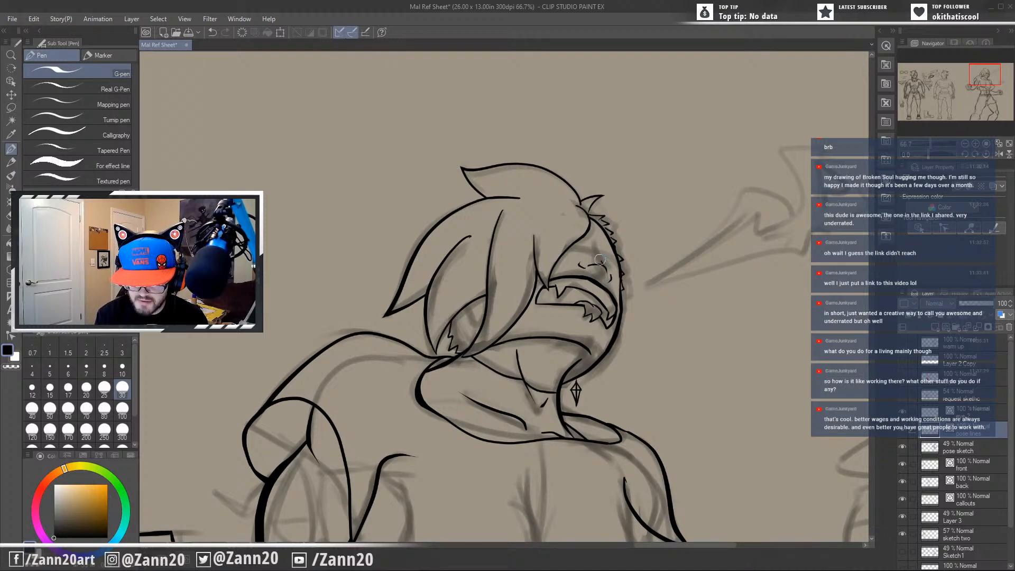
pyautogui.hotkey('ctrl', 'z')
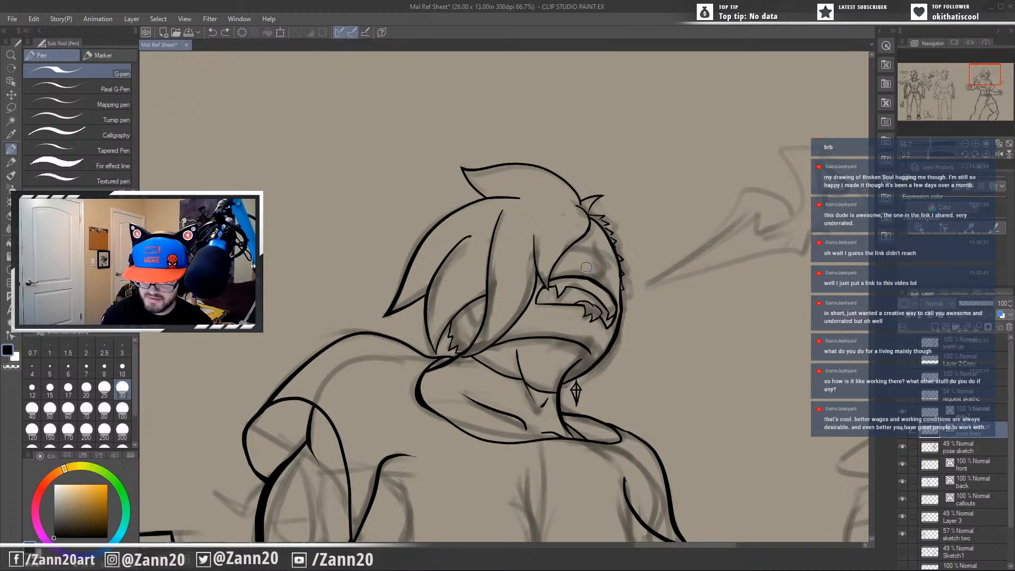
# Try to ink the nose as two small nostril shapes above the curved face shape, undoing the strokes.
pyautogui.moveTo(585, 267); pyautogui.dragTo(592, 269)
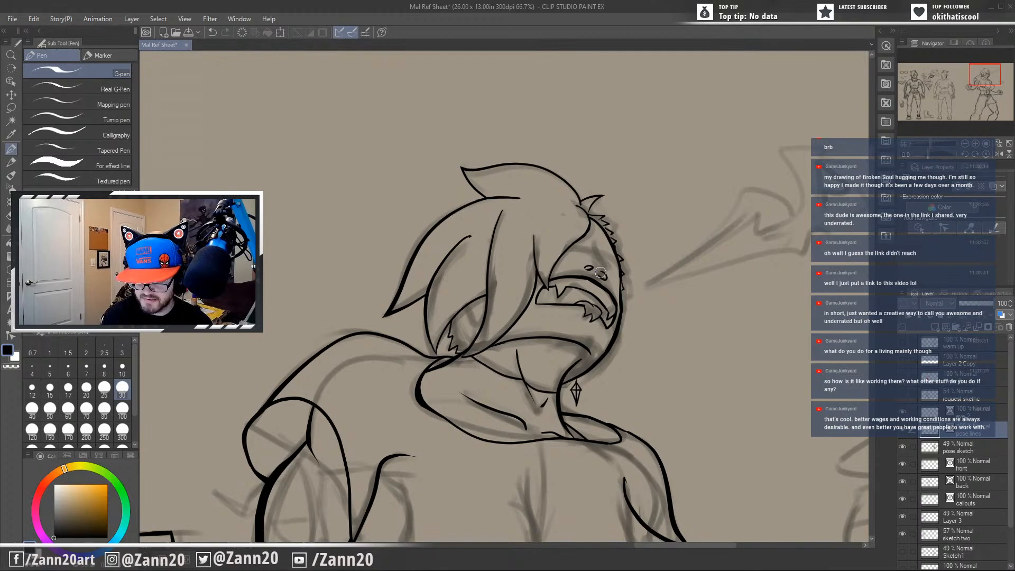
pyautogui.moveTo(582, 263); pyautogui.dragTo(612, 274)
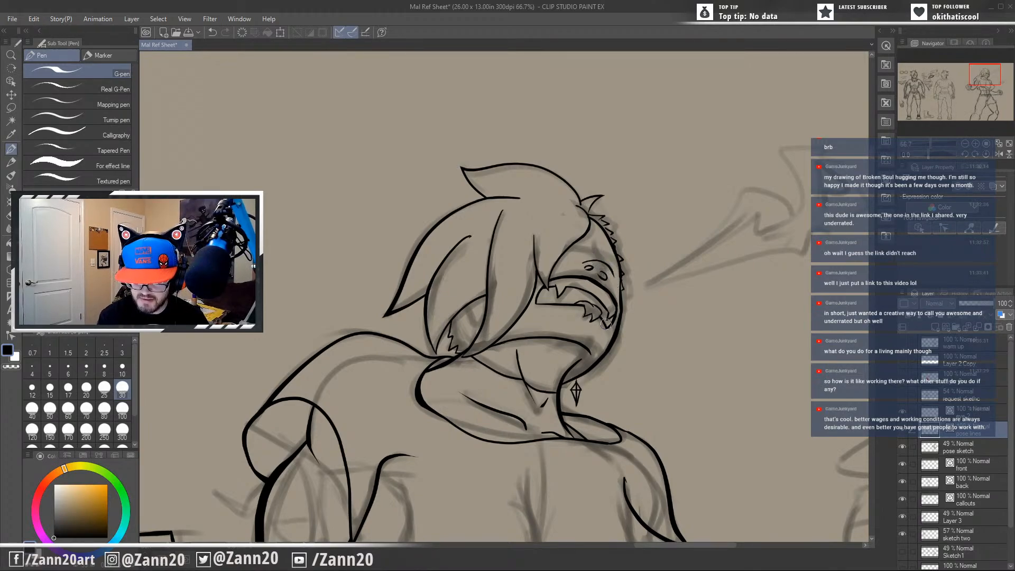
pyautogui.hotkey('ctrl', 'z')
pyautogui.hotkey('ctrl', 'z')
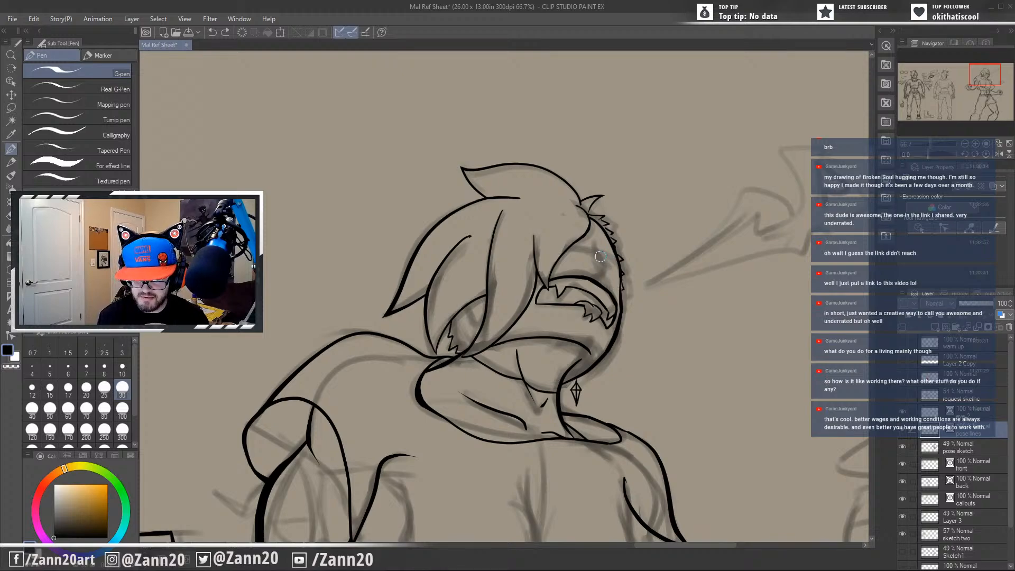
# Try to ink the nose as a rounded outline with a nostril and a side contour, undoing the strokes.
pyautogui.moveTo(587, 265)
pyautogui.mouseDown()
pyautogui.moveTo(606, 263)
pyautogui.moveTo(612, 288)
pyautogui.moveTo(610, 263)
pyautogui.moveTo(590, 265)
pyautogui.moveTo(608, 259)
pyautogui.moveTo(573, 267)
pyautogui.moveTo(585, 263)
pyautogui.mouseUp()
pyautogui.hotkey('ctrl', 'z')
pyautogui.hotkey('ctrl', 'z')
pyautogui.hotkey('ctrl', 'z')
pyautogui.moveTo(595, 262)
pyautogui.mouseDown()
pyautogui.moveTo(609, 260)
pyautogui.moveTo(610, 276)
pyautogui.moveTo(587, 267)
pyautogui.mouseUp()
pyautogui.hotkey('ctrl', 'z')
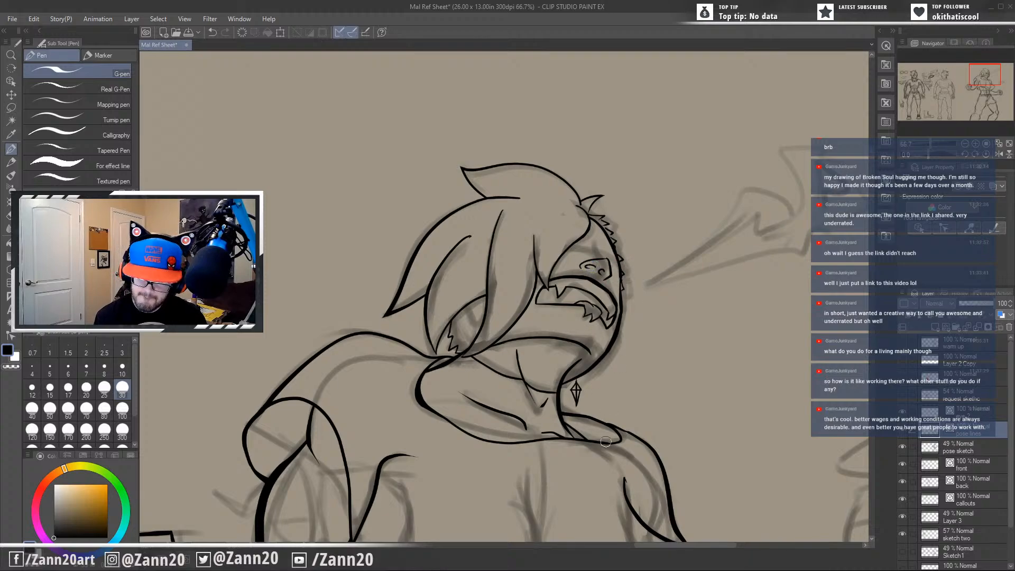
pyautogui.hotkey('ctrl', 'z')
pyautogui.hotkey('ctrl', 'z')
pyautogui.hotkey('ctrl', 'z')
pyautogui.hotkey('ctrl', 'z')
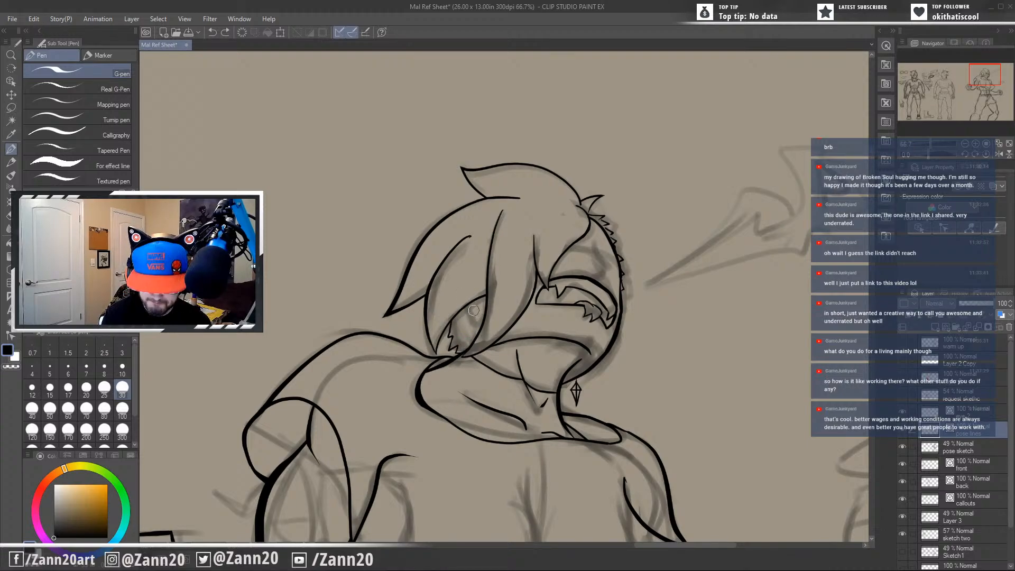
# Try to ink inner detail lines in the ear between the hair strands, undoing each attempt.
pyautogui.moveTo(470, 310)
pyautogui.mouseDown()
pyautogui.moveTo(466, 325)
pyautogui.moveTo(484, 311)
pyautogui.mouseUp()
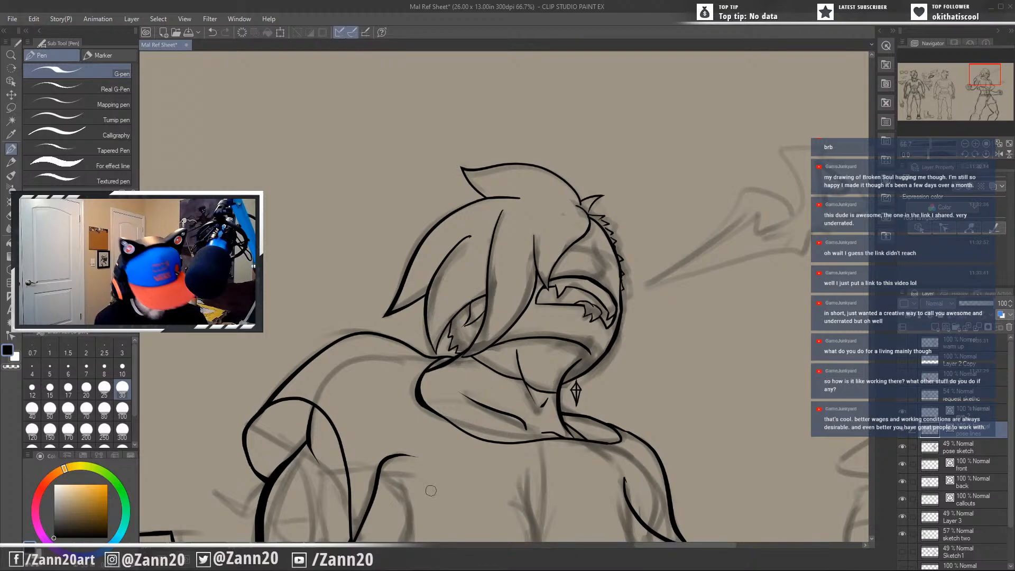
pyautogui.hotkey('ctrl', 'z')
pyautogui.hotkey('ctrl', 'z')
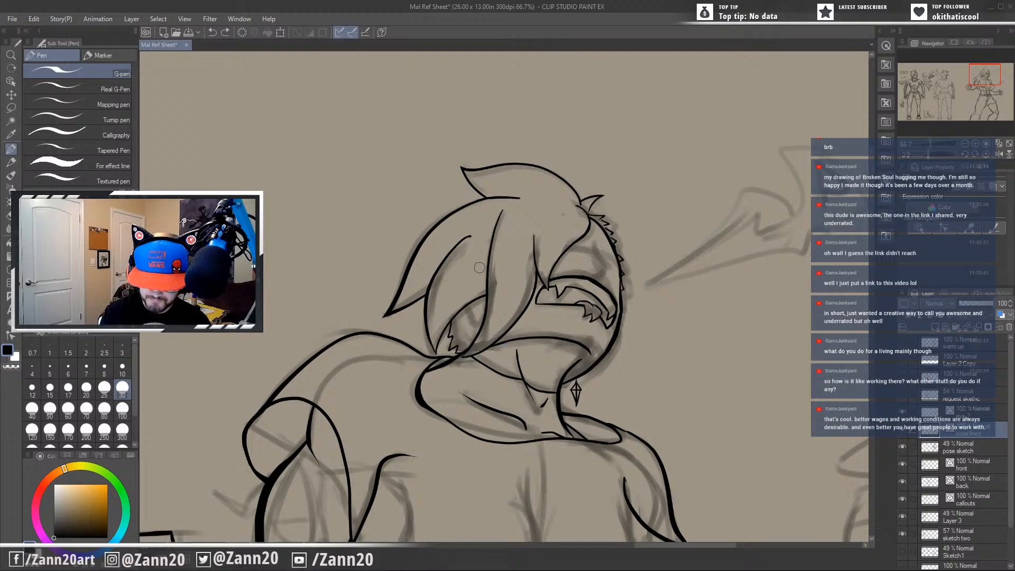
pyautogui.moveTo(474, 300)
pyautogui.mouseDown()
pyautogui.moveTo(472, 311)
pyautogui.moveTo(487, 299)
pyautogui.mouseUp()
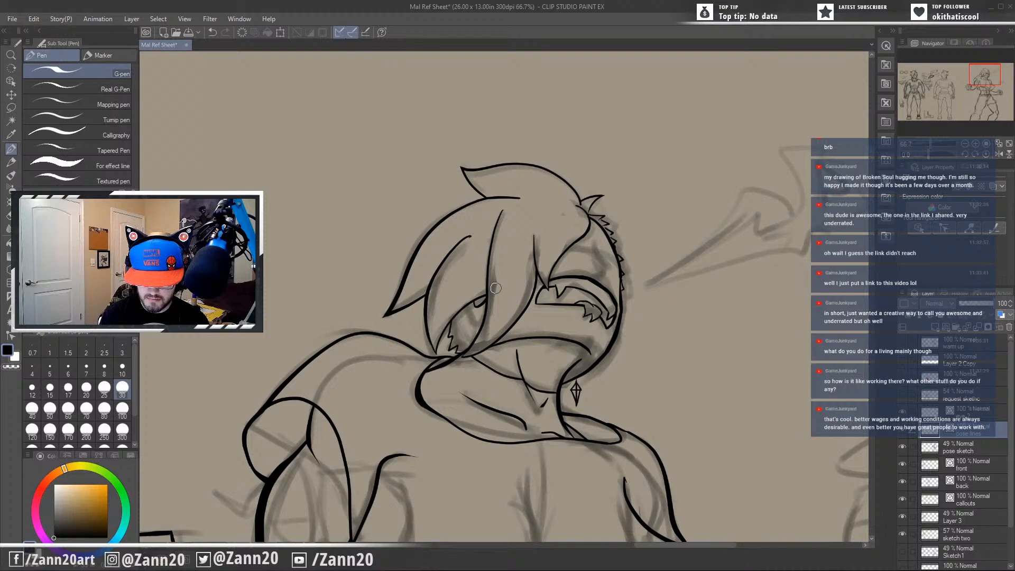
pyautogui.hotkey('ctrl', 'z')
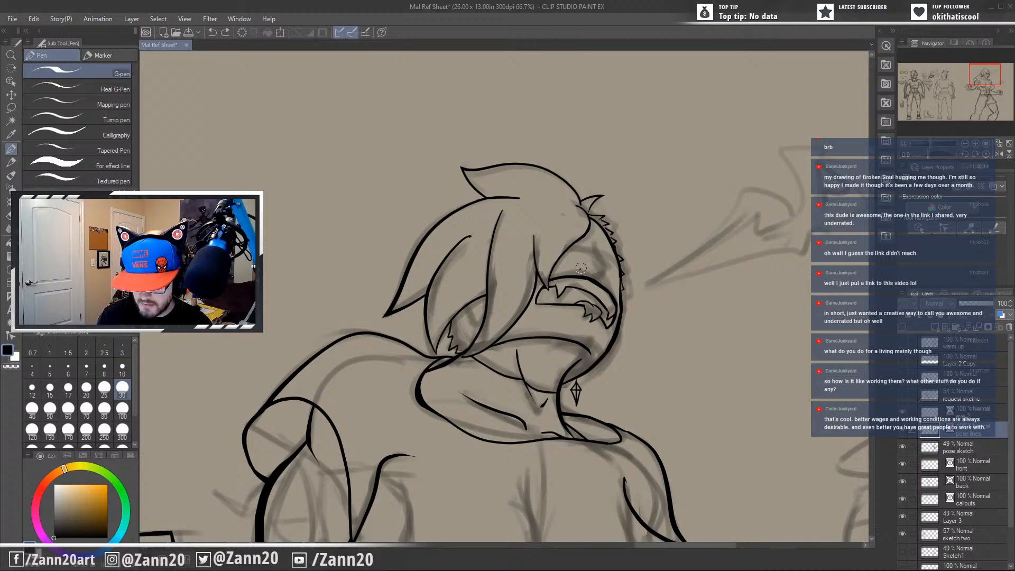
# Ink the nose above the curved face shape as an arched line curving down near the face outline.
pyautogui.moveTo(580, 267)
pyautogui.mouseDown()
pyautogui.moveTo(602, 258)
pyautogui.moveTo(613, 269)
pyautogui.mouseUp()
pyautogui.moveTo(581, 306); pyautogui.dragTo(593, 317)
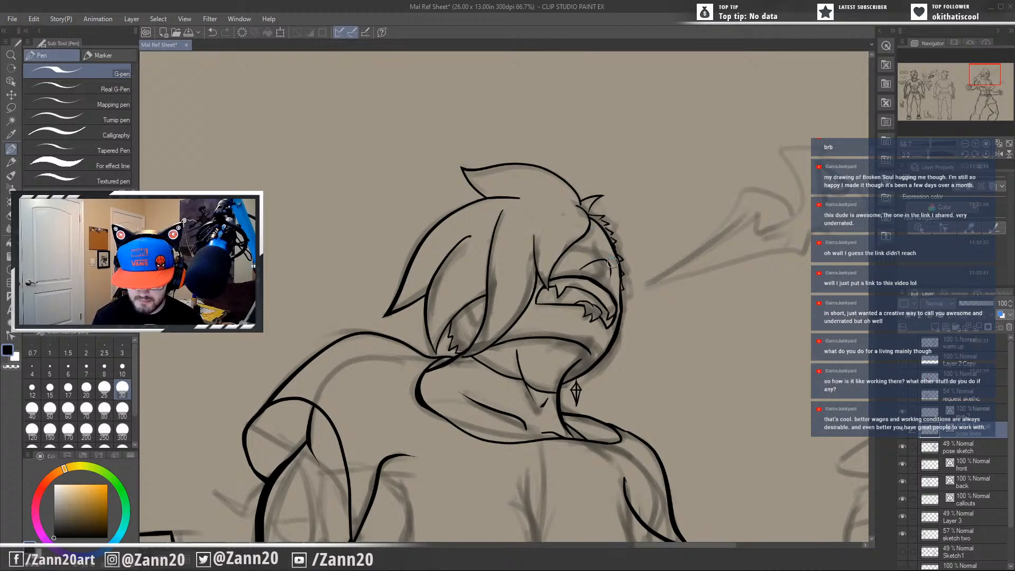
pyautogui.moveTo(610, 264); pyautogui.dragTo(609, 284)
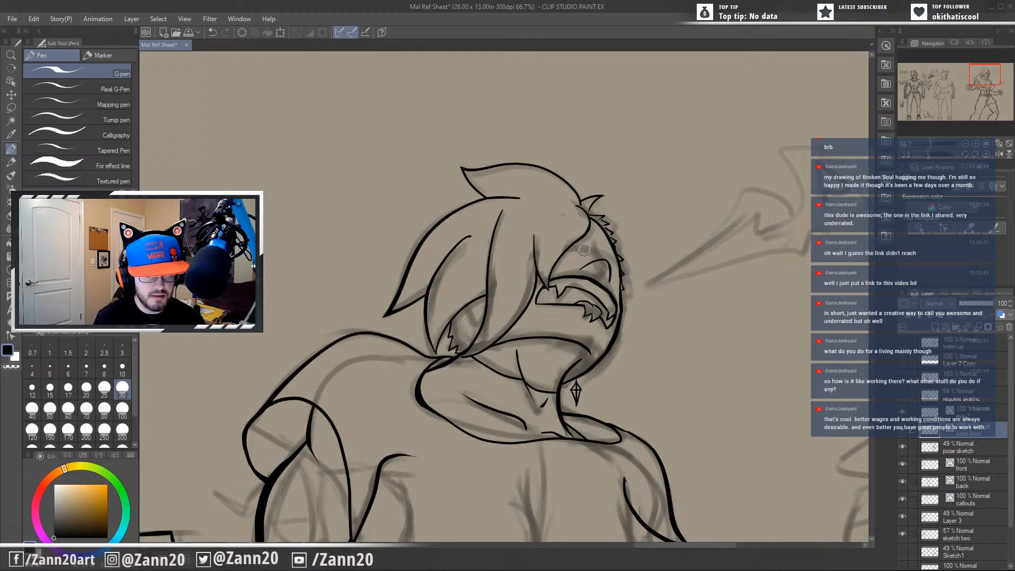
# Try to ink a side wing and small nostril strokes around the arched nose line, undoing all the nose strokes.
pyautogui.moveTo(582, 259); pyautogui.dragTo(576, 270)
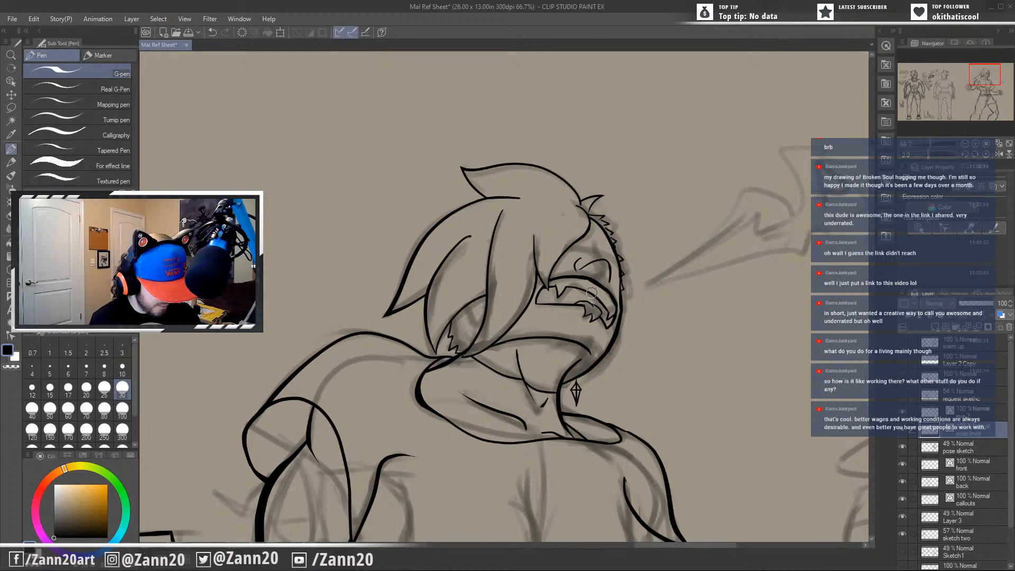
pyautogui.hotkey('ctrl', 'z')
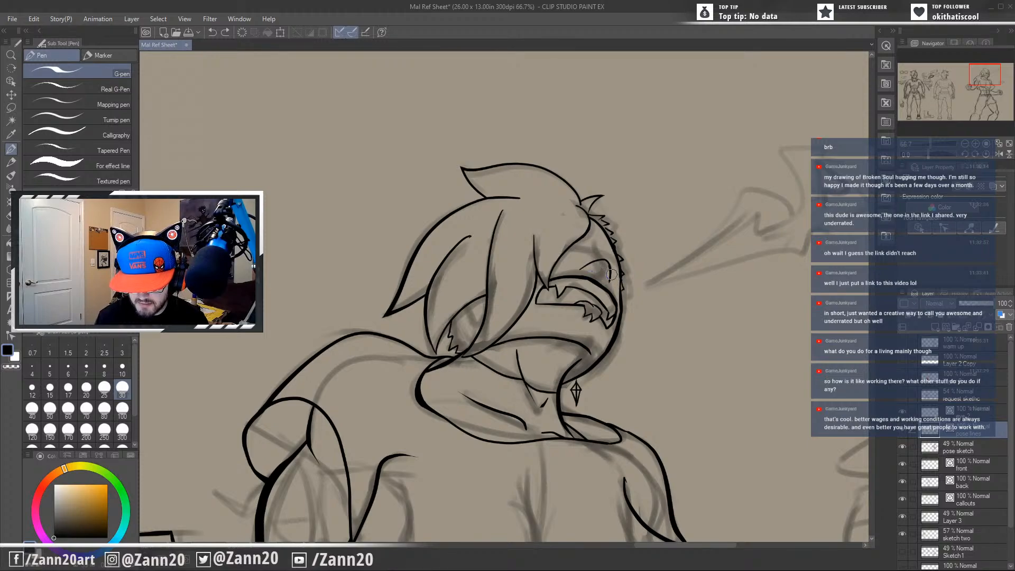
pyautogui.moveTo(612, 273)
pyautogui.mouseDown()
pyautogui.moveTo(604, 298)
pyautogui.moveTo(592, 271)
pyautogui.mouseUp()
pyautogui.hotkey('ctrl', 'z')
pyautogui.hotkey('ctrl', 'z')
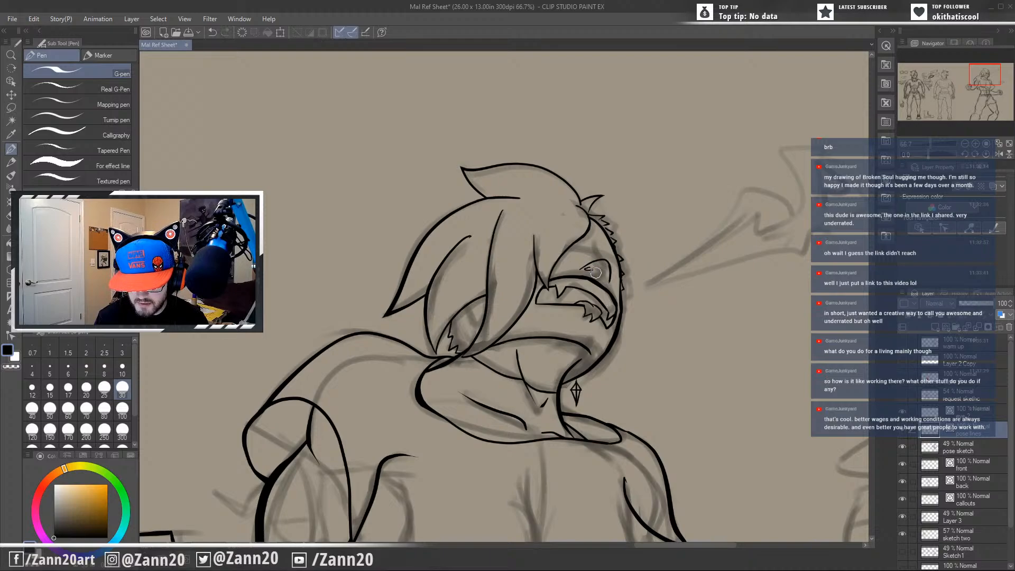
pyautogui.hotkey('ctrl', 'z')
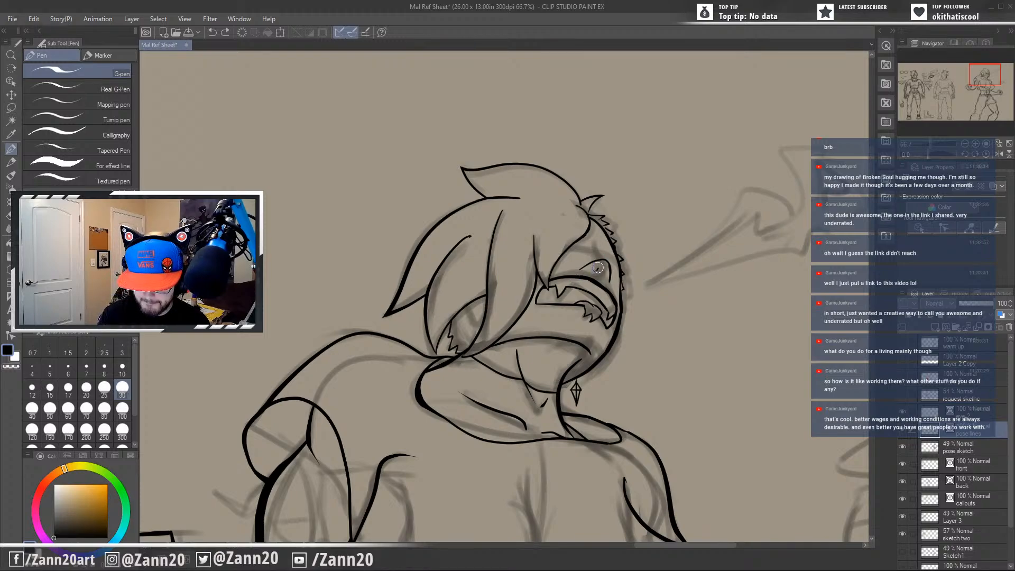
pyautogui.moveTo(591, 266)
pyautogui.mouseDown()
pyautogui.moveTo(608, 269)
pyautogui.moveTo(584, 267)
pyautogui.mouseUp()
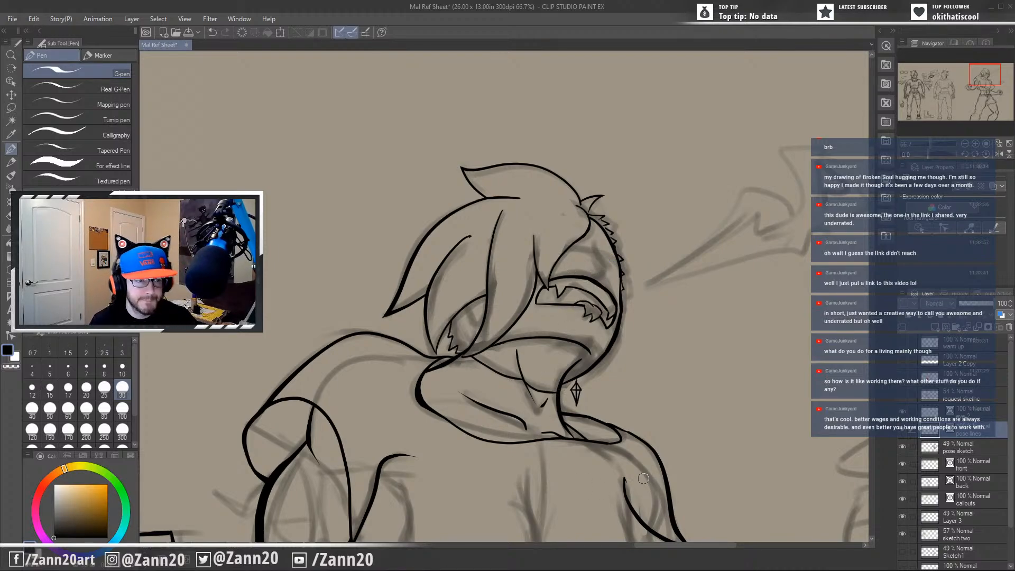
# Try to ink a curved line along the underside of the jaw toward the neck, undoing each attempt.
pyautogui.moveTo(596, 313); pyautogui.dragTo(553, 380)
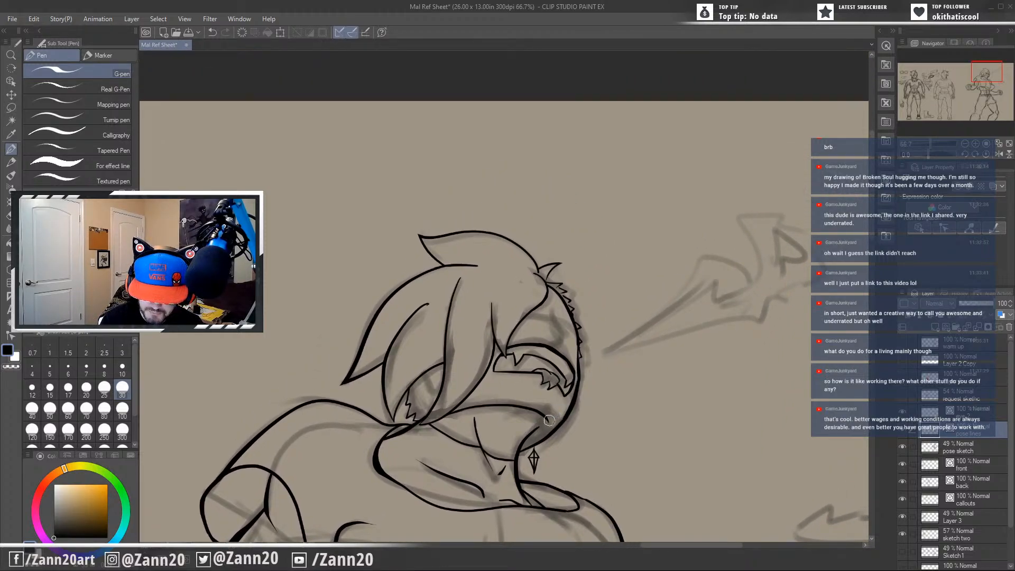
pyautogui.moveTo(563, 402)
pyautogui.mouseDown()
pyautogui.moveTo(557, 414)
pyautogui.moveTo(569, 381)
pyautogui.mouseUp()
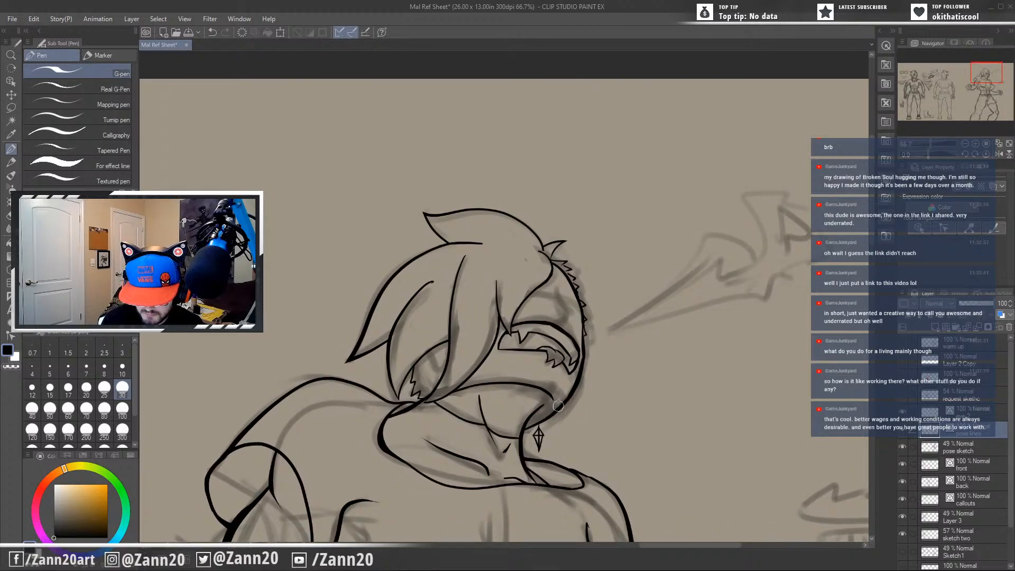
pyautogui.moveTo(561, 403); pyautogui.dragTo(506, 436)
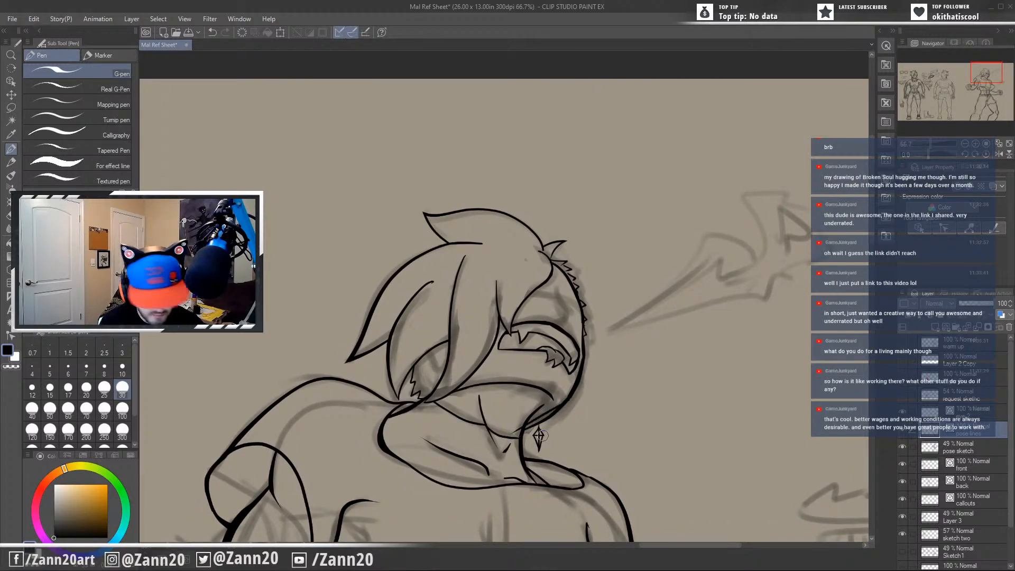
pyautogui.hotkey('ctrl', 'z')
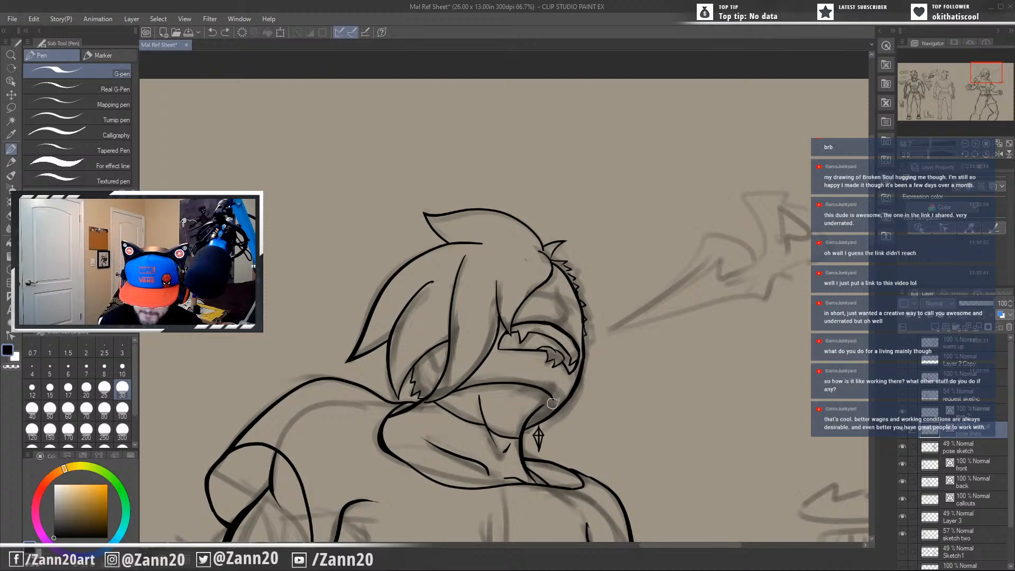
pyautogui.moveTo(556, 403); pyautogui.dragTo(526, 426)
pyautogui.hotkey('ctrl', 'z')
pyautogui.hotkey('ctrl', 'z')
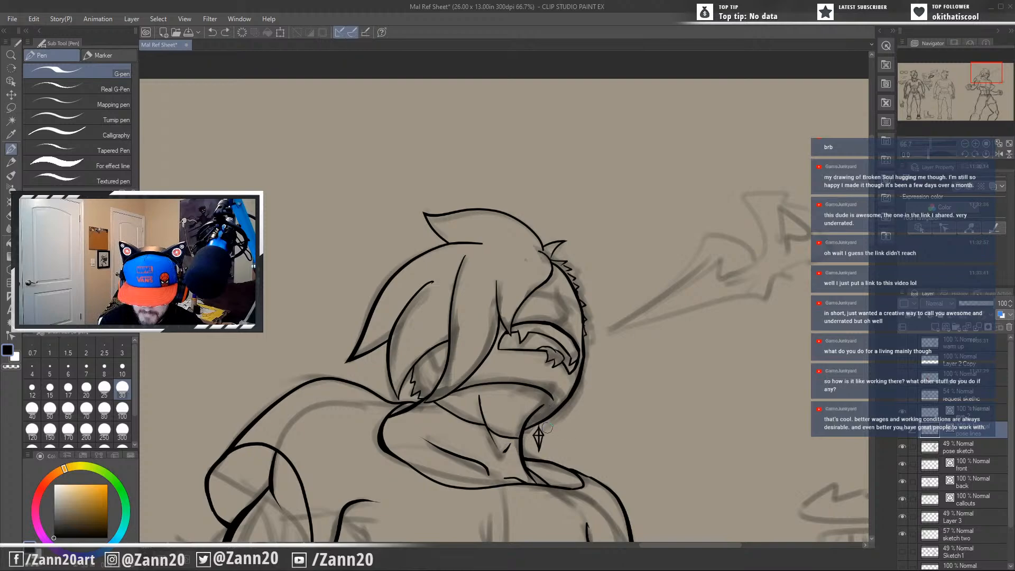
# Try to ink the nose as a short arch hooking down above the upper lip line, undoing each attempt.
pyautogui.moveTo(622, 395); pyautogui.dragTo(655, 451)
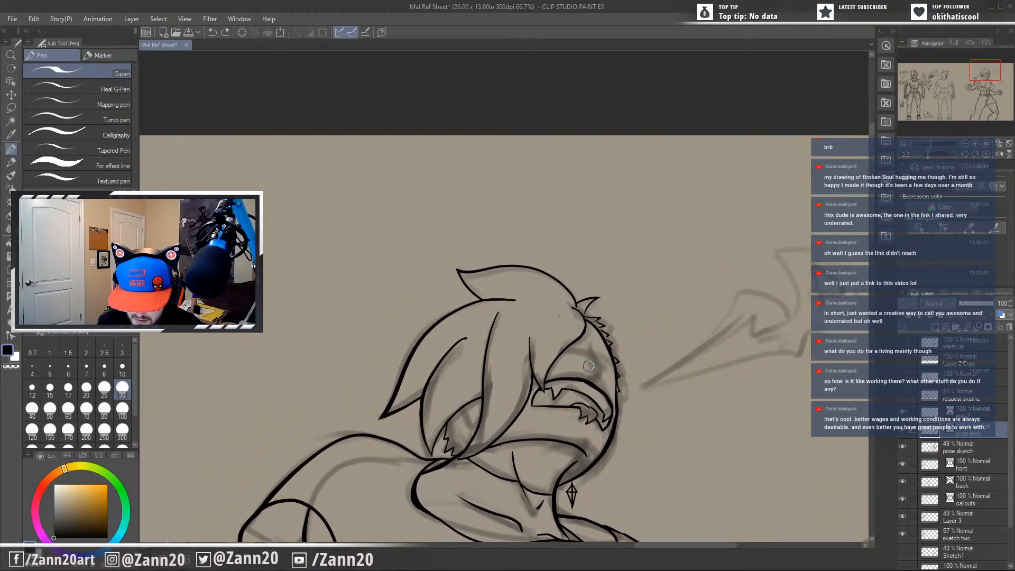
pyautogui.moveTo(575, 369); pyautogui.dragTo(599, 376)
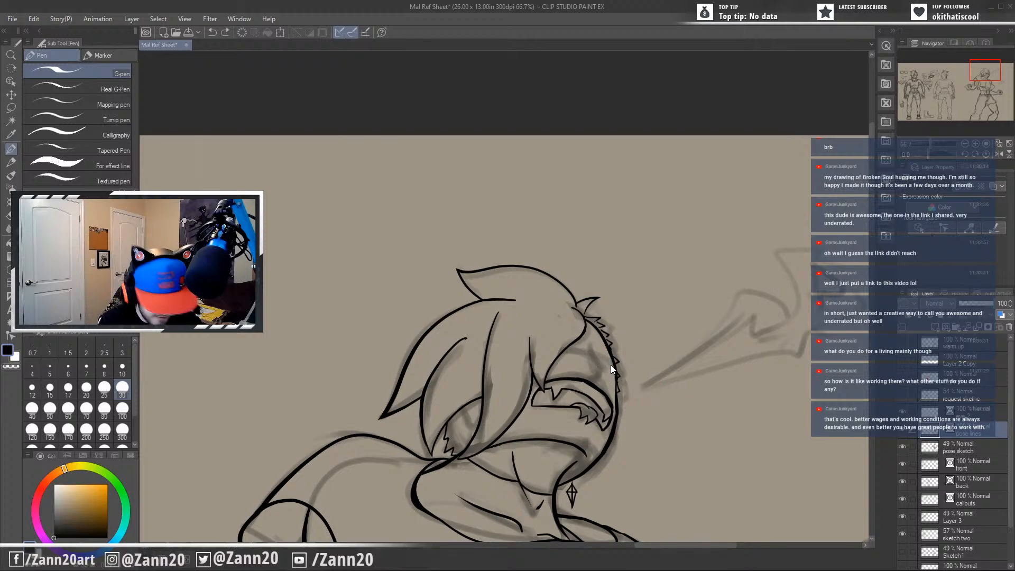
pyautogui.moveTo(581, 371); pyautogui.dragTo(600, 381)
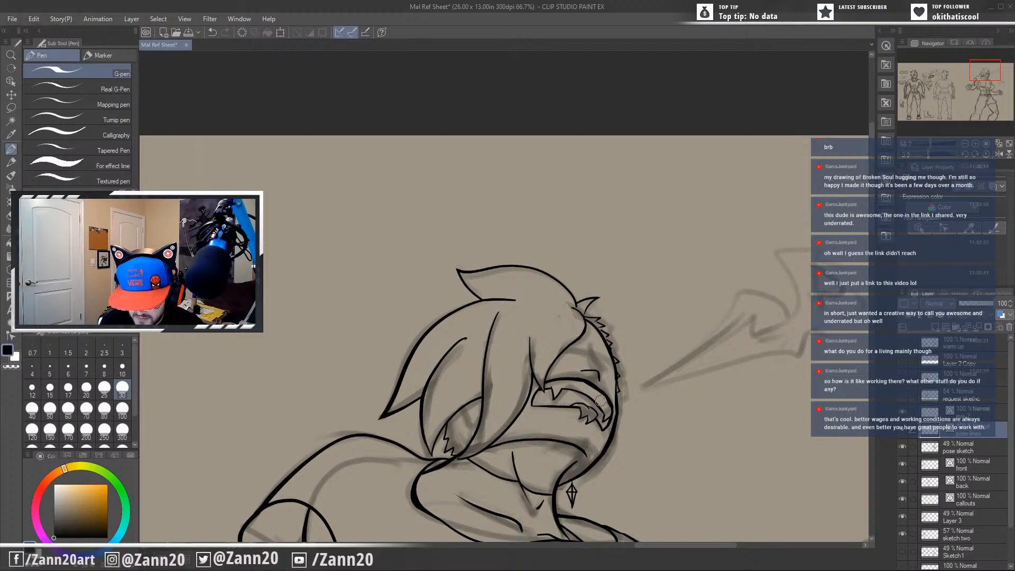
pyautogui.hotkey('ctrl', 'z')
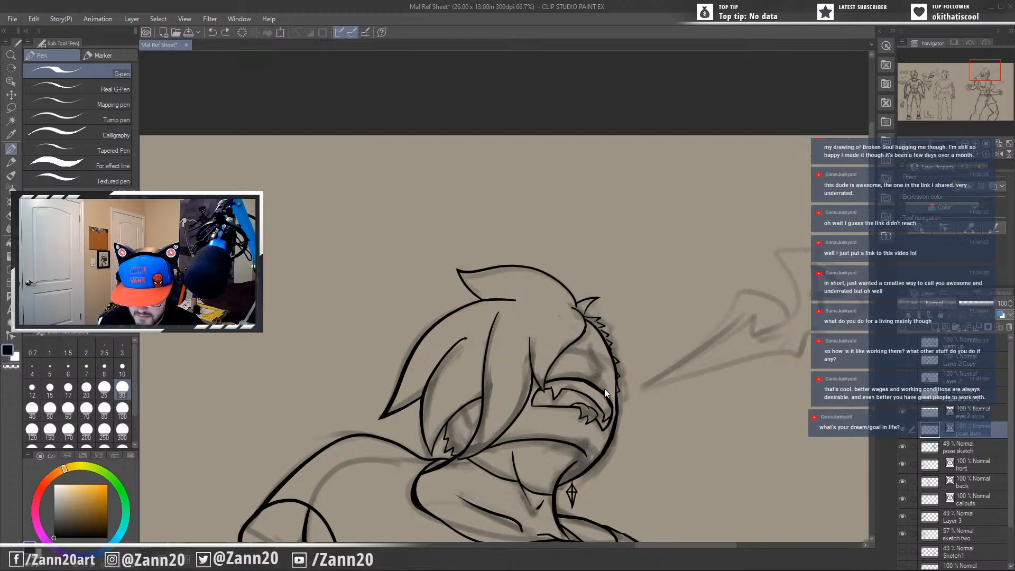
pyautogui.moveTo(602, 383); pyautogui.dragTo(578, 371)
pyautogui.hotkey('ctrl', 'z')
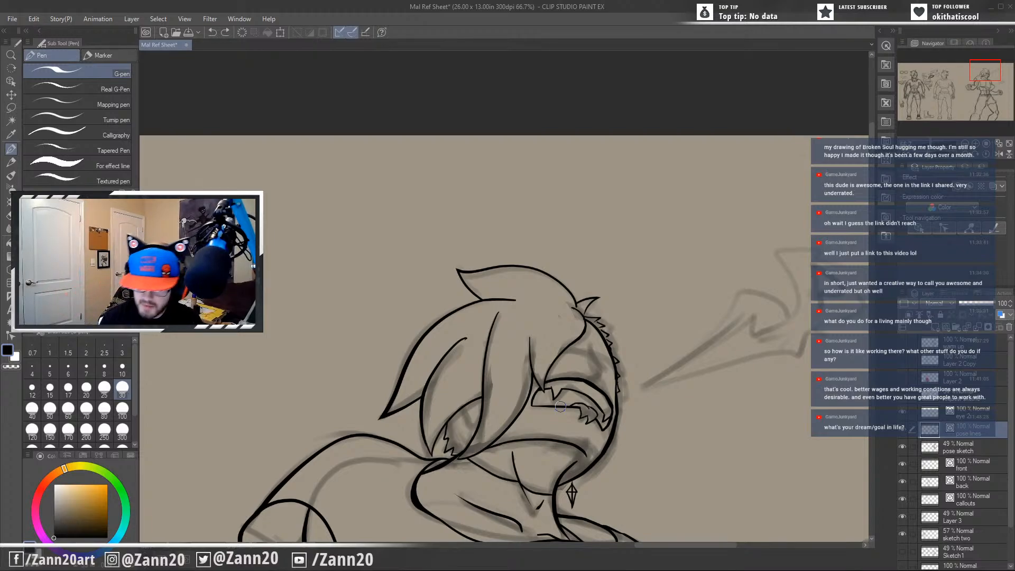
pyautogui.moveTo(576, 371); pyautogui.dragTo(598, 367)
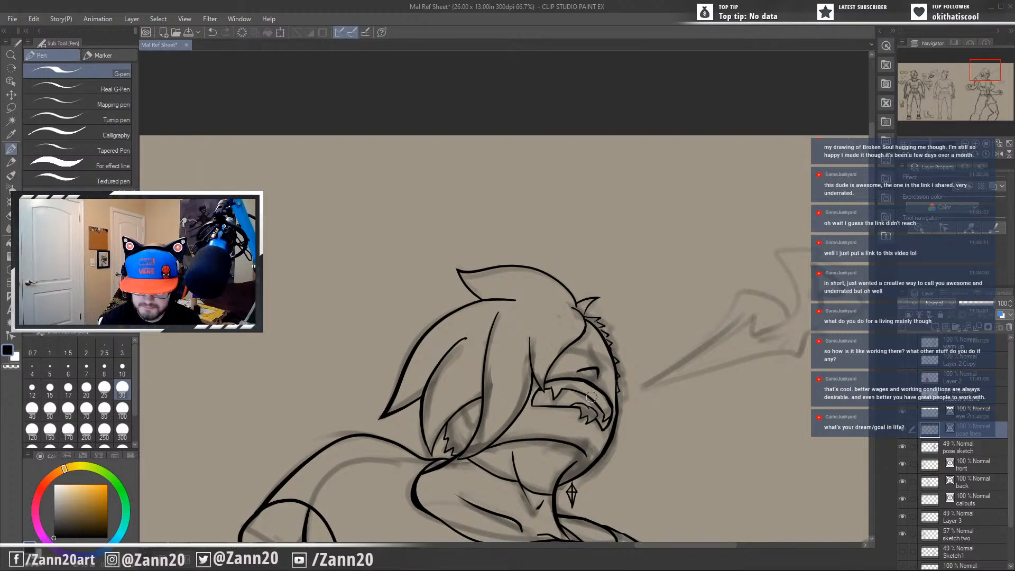
pyautogui.hotkey('ctrl', 'z')
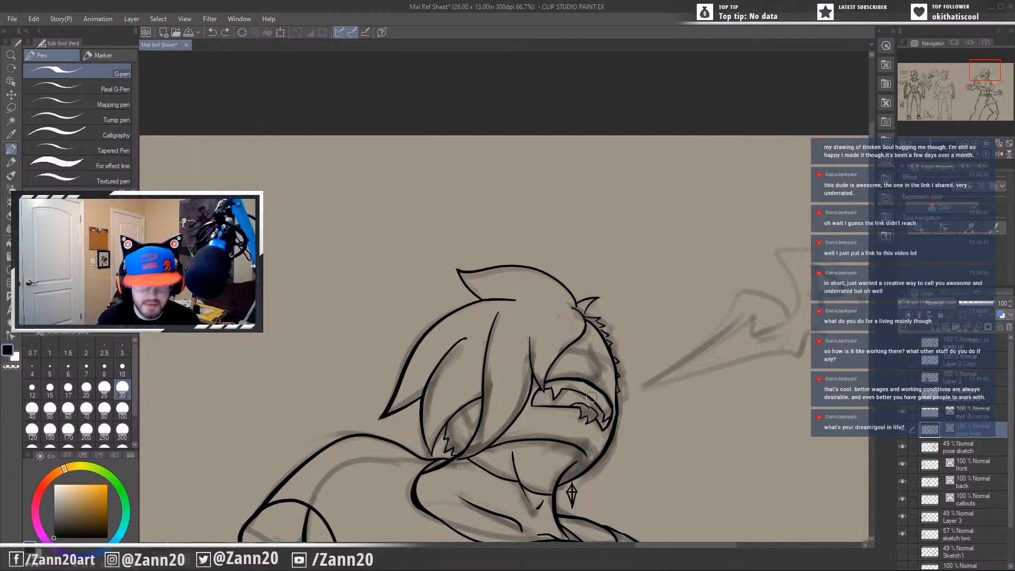
pyautogui.moveTo(578, 371)
pyautogui.mouseDown()
pyautogui.moveTo(600, 366)
pyautogui.moveTo(601, 381)
pyautogui.mouseUp()
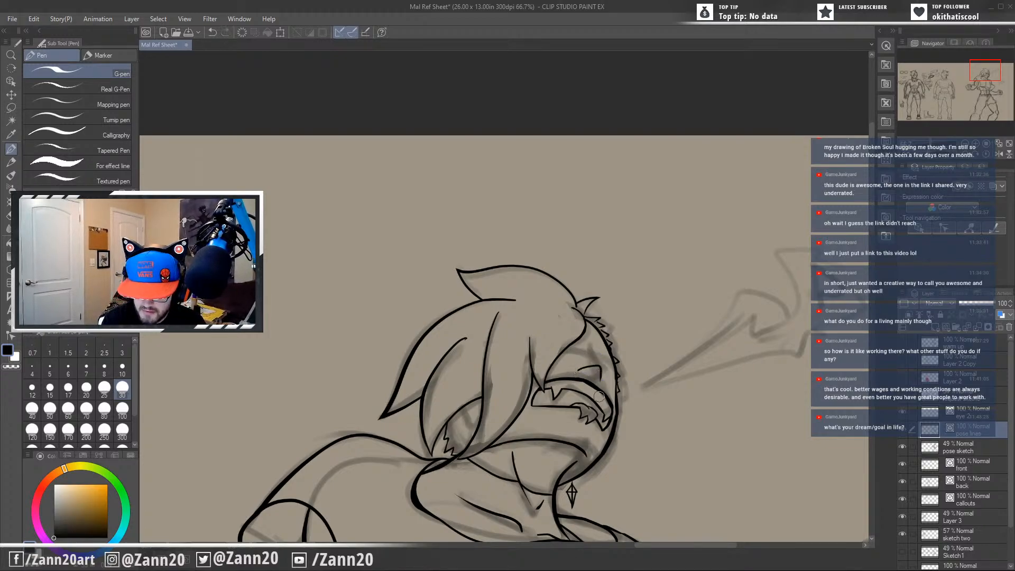
pyautogui.hotkey('ctrl', 'z')
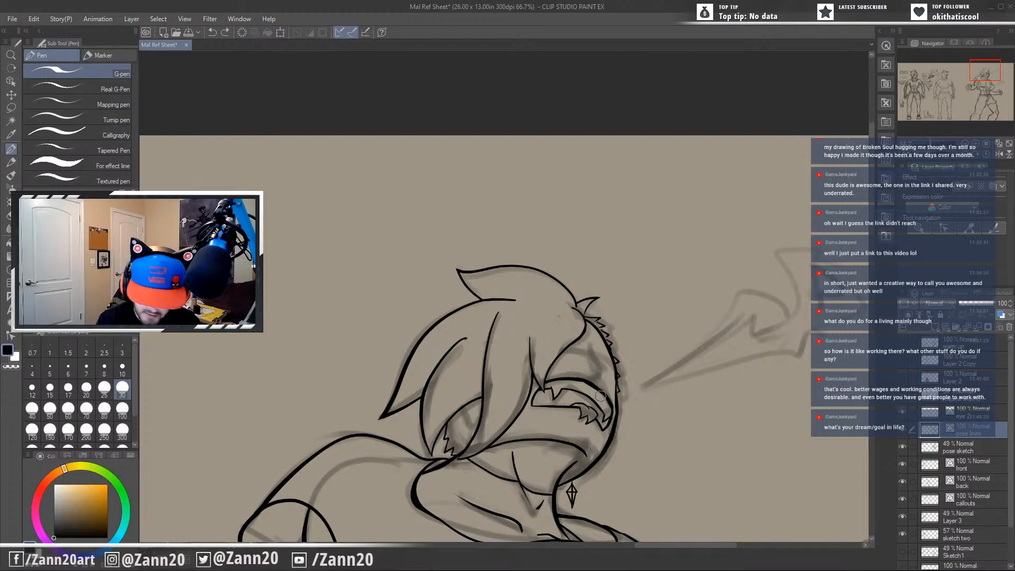
# Try to ink the nose as a base line with a bridge contour beside the face outline, undoing the strokes.
pyautogui.moveTo(577, 370)
pyautogui.mouseDown()
pyautogui.moveTo(609, 377)
pyautogui.moveTo(604, 395)
pyautogui.moveTo(597, 353)
pyautogui.moveTo(606, 367)
pyautogui.mouseUp()
pyautogui.hotkey('ctrl', 'z')
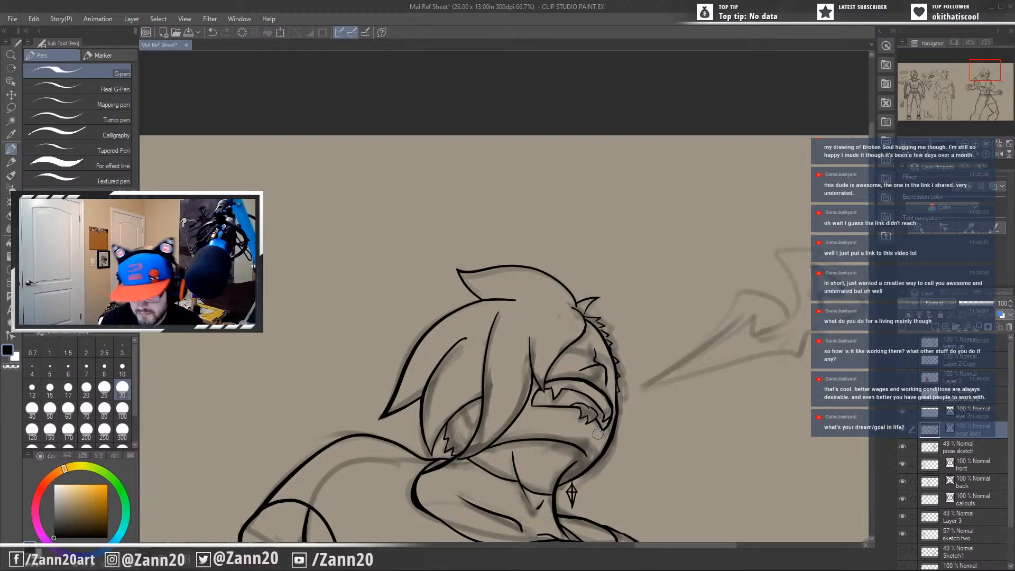
pyautogui.hotkey('ctrl', 'z')
pyautogui.hotkey('ctrl', 'z')
pyautogui.hotkey('ctrl', 'z')
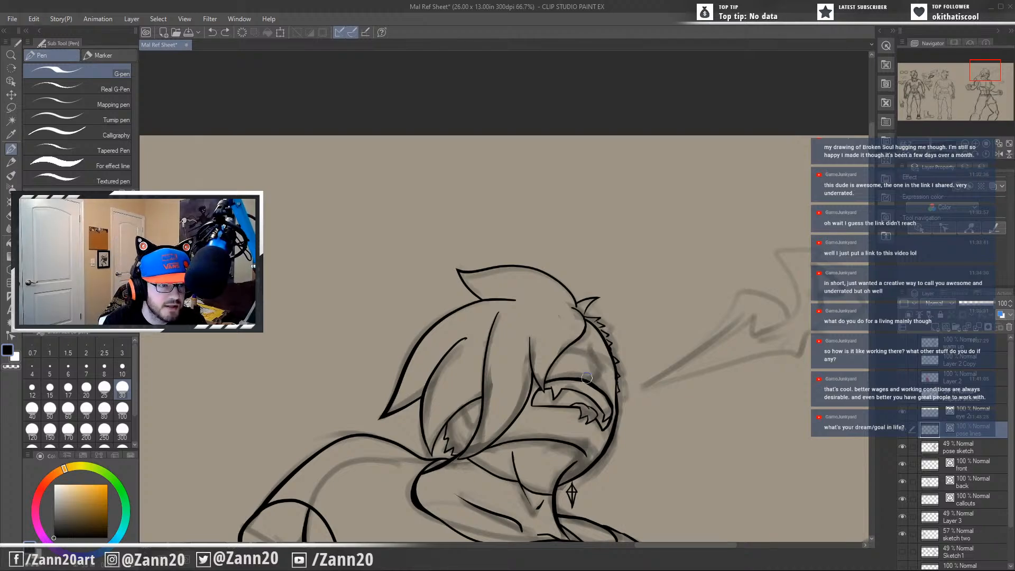
# Try to ink the nose as an arched outline with two small nostrils and side wings, undoing all the strokes.
pyautogui.moveTo(578, 369)
pyautogui.mouseDown()
pyautogui.moveTo(600, 365)
pyautogui.moveTo(604, 375)
pyautogui.moveTo(587, 367)
pyautogui.moveTo(601, 367)
pyautogui.moveTo(603, 390)
pyautogui.moveTo(596, 365)
pyautogui.moveTo(604, 367)
pyautogui.moveTo(606, 387)
pyautogui.mouseUp()
pyautogui.hotkey('ctrl', 'z')
pyautogui.hotkey('ctrl', 'z')
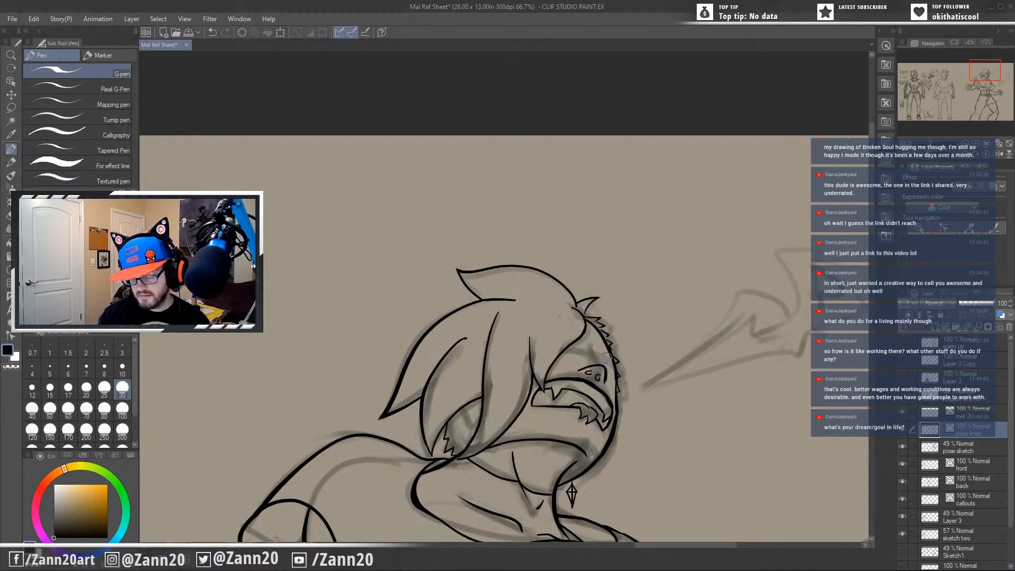
pyautogui.moveTo(579, 361); pyautogui.dragTo(571, 370)
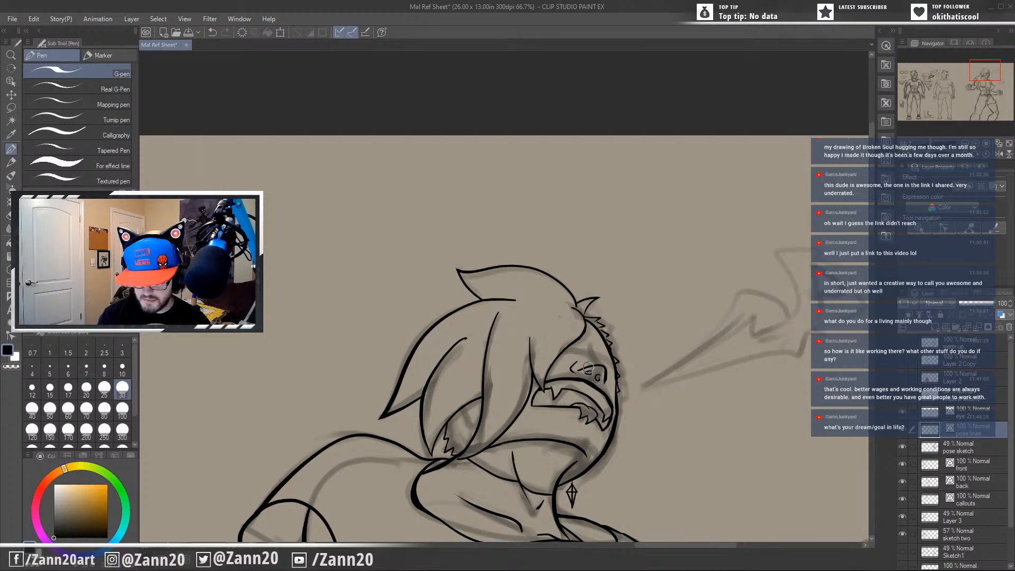
pyautogui.moveTo(582, 365); pyautogui.dragTo(571, 371)
pyautogui.hotkey('ctrl', 'z')
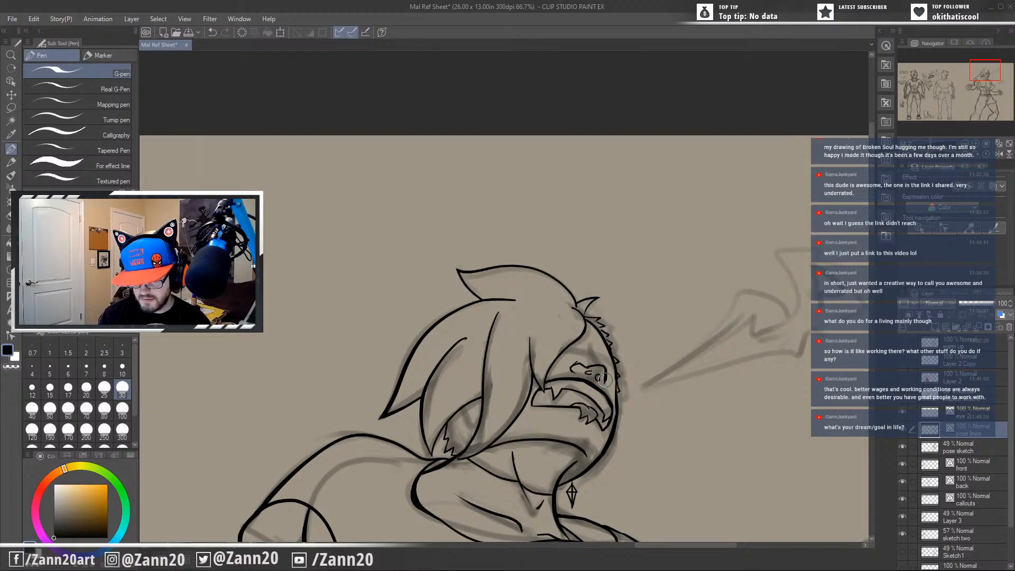
pyautogui.moveTo(604, 376); pyautogui.dragTo(610, 385)
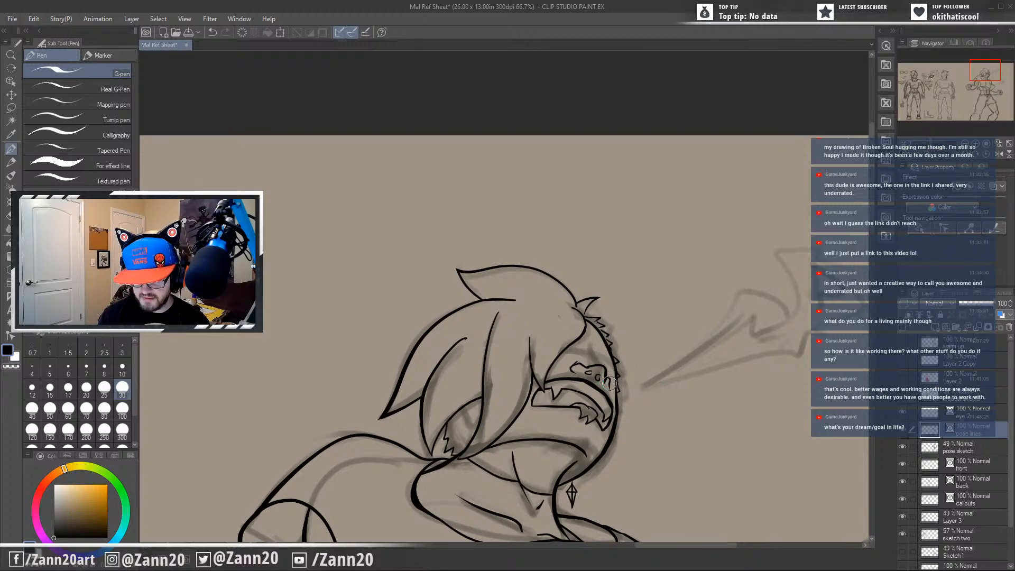
pyautogui.hotkey('ctrl', 'z')
pyautogui.hotkey('ctrl', 'z')
pyautogui.hotkey('ctrl', 'z')
pyautogui.hotkey('ctrl', 'z')
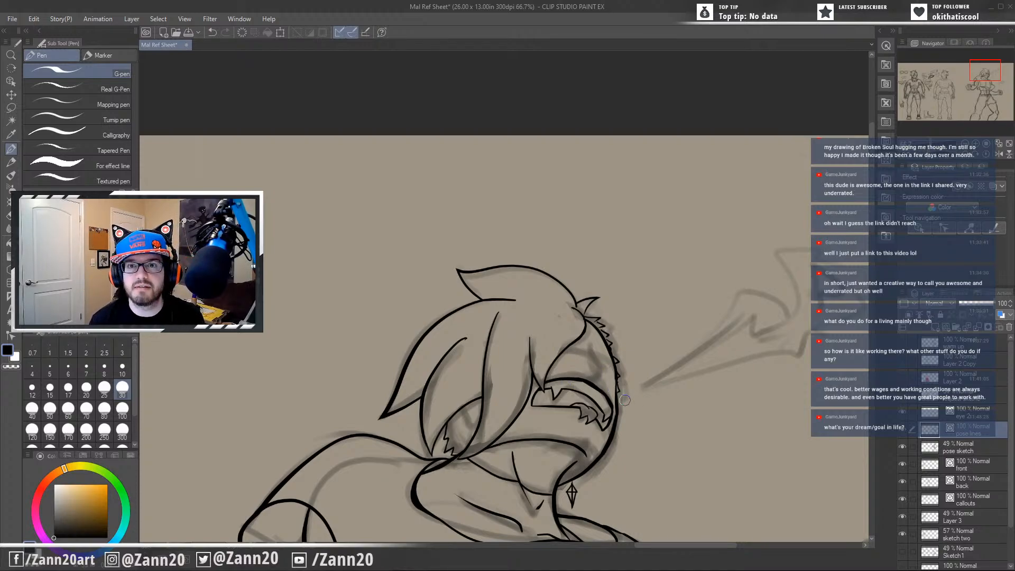
# Sample the tan canvas colour, and set the drawing colour back to near-black.
pyautogui.keyDown('alt'); pyautogui.click(624, 400); pyautogui.keyUp('alt')
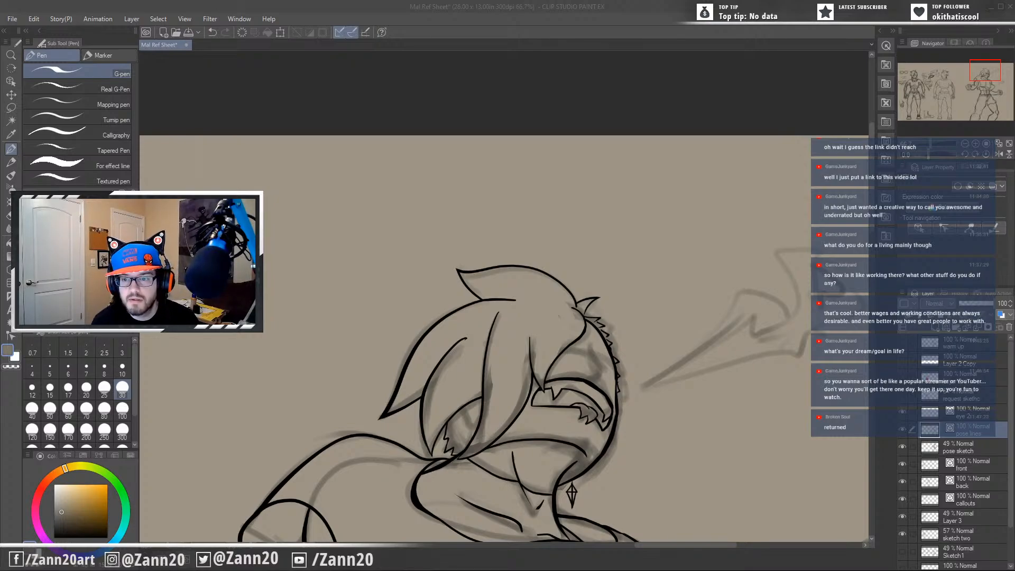
pyautogui.click(592, 368)
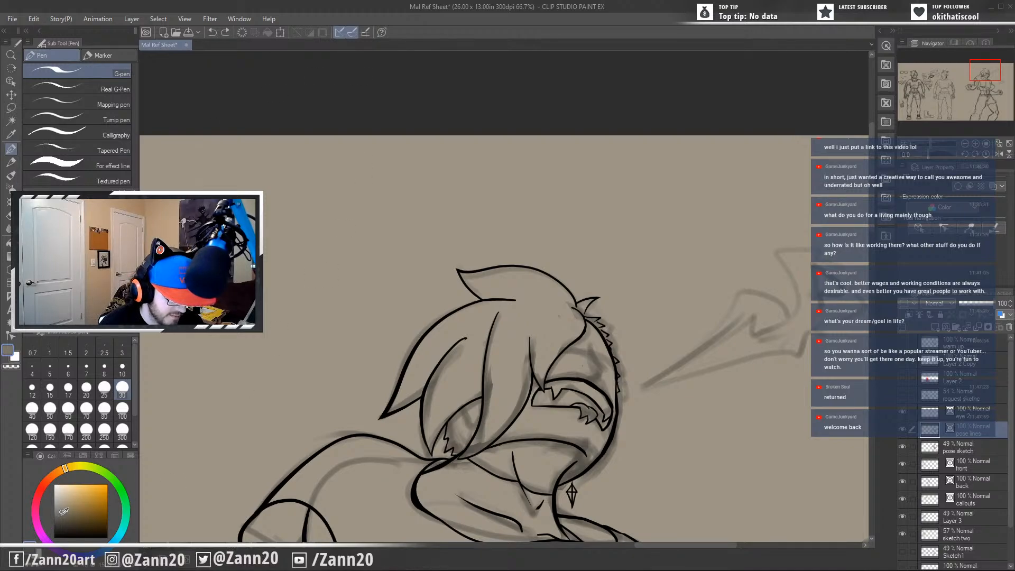
pyautogui.moveTo(63, 511); pyautogui.dragTo(53, 538)
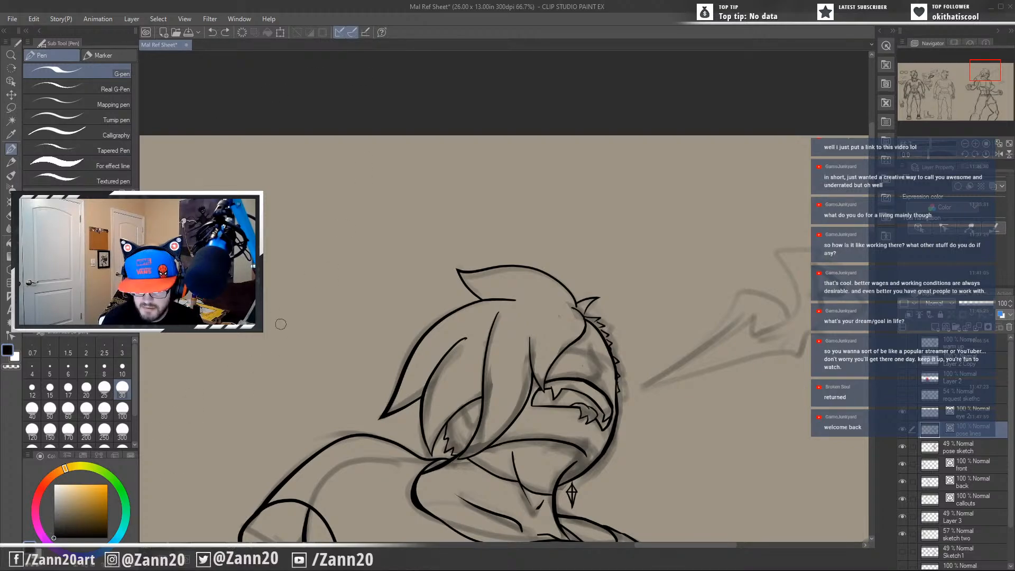
# Try to ink the nose as a small left wing curve joined to an arched tip, undoing the strokes.
pyautogui.moveTo(575, 371)
pyautogui.mouseDown()
pyautogui.moveTo(595, 364)
pyautogui.moveTo(603, 381)
pyautogui.mouseUp()
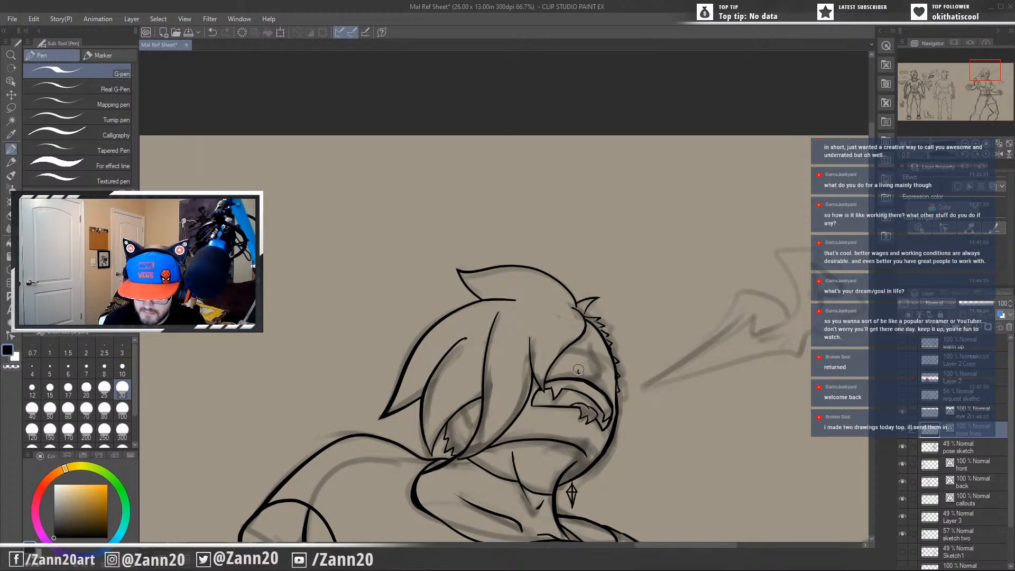
pyautogui.moveTo(578, 370); pyautogui.dragTo(597, 364)
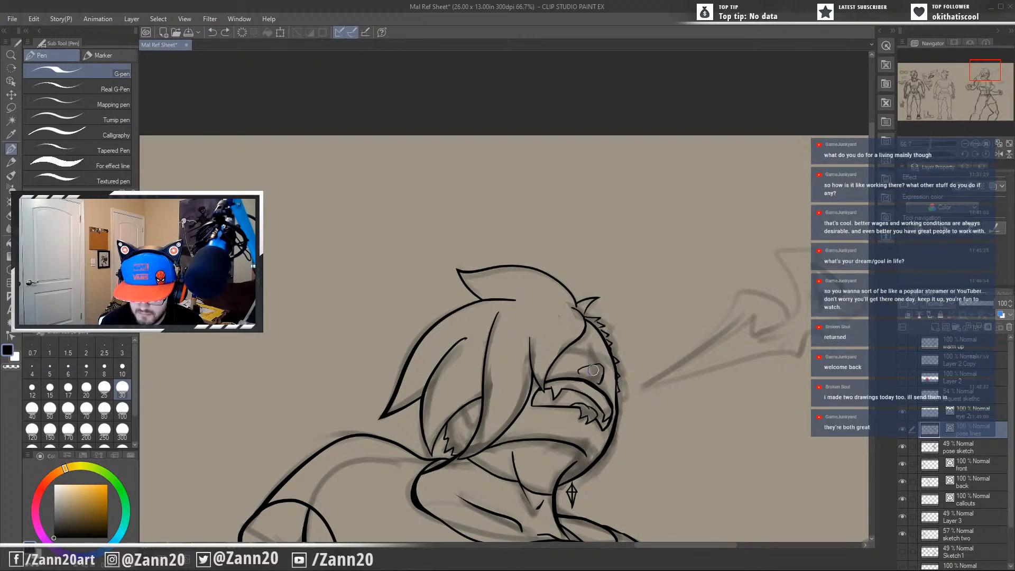
pyautogui.moveTo(595, 370)
pyautogui.mouseDown()
pyautogui.moveTo(598, 410)
pyautogui.moveTo(589, 369)
pyautogui.moveTo(583, 384)
pyautogui.moveTo(598, 390)
pyautogui.moveTo(598, 372)
pyautogui.moveTo(658, 360)
pyautogui.mouseUp()
pyautogui.hotkey('ctrl', 'z')
pyautogui.hotkey('ctrl', 'z')
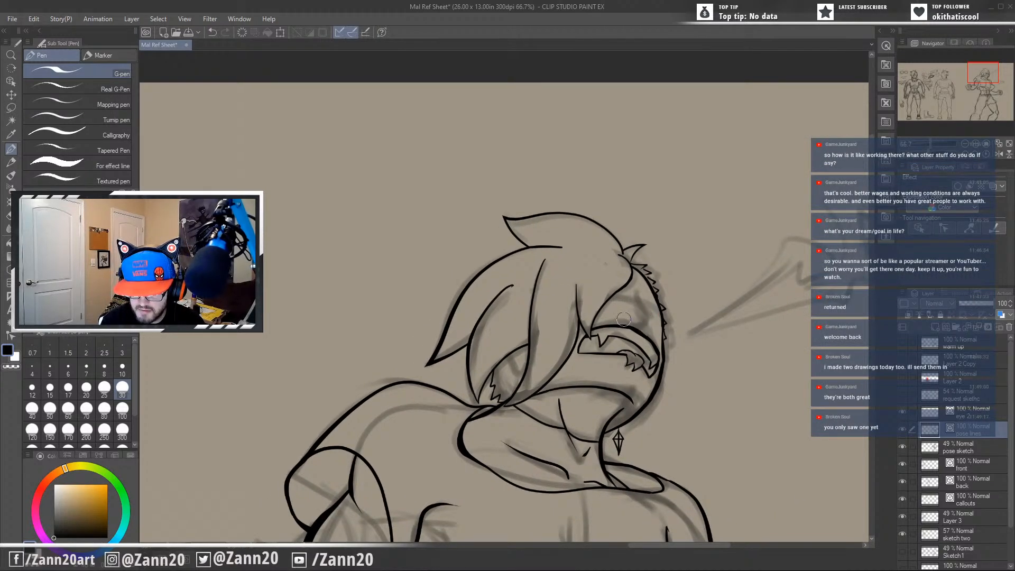
# Try to ink the nose as a single arched line beside the face outline, undoing the stroke.
pyautogui.moveTo(623, 319); pyautogui.dragTo(617, 349)
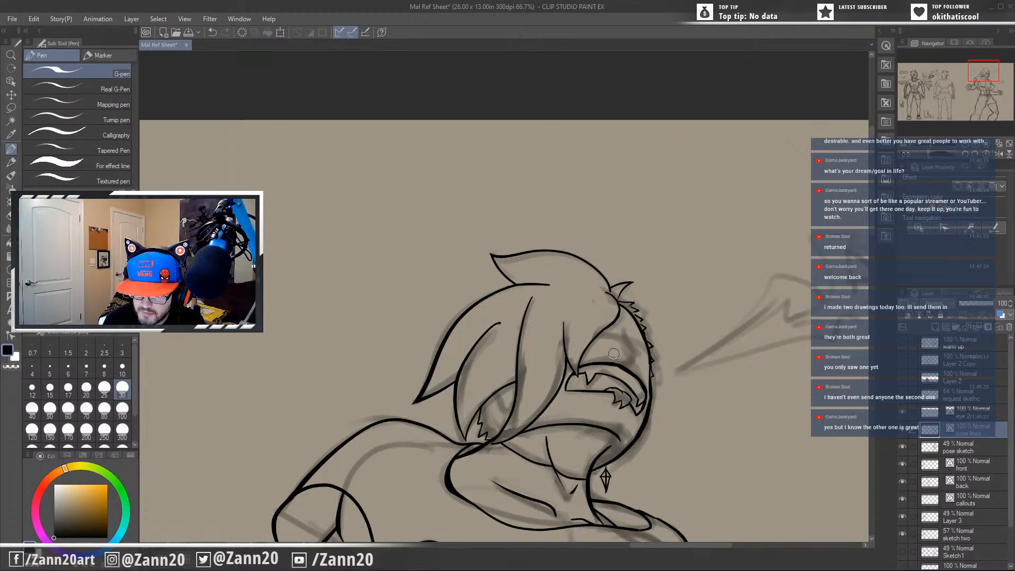
pyautogui.moveTo(613, 353); pyautogui.dragTo(641, 353)
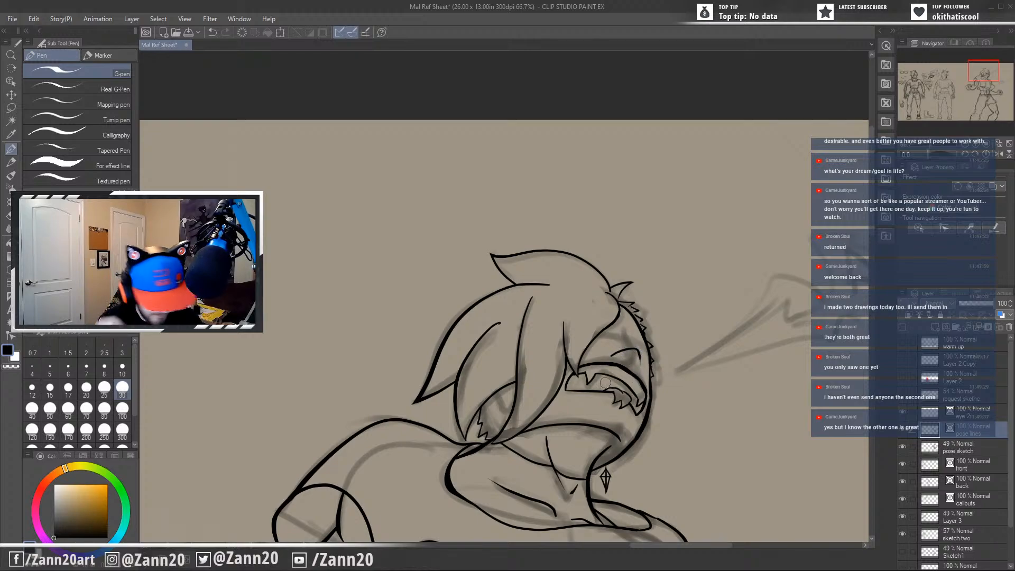
pyautogui.hotkey('ctrl', 'z')
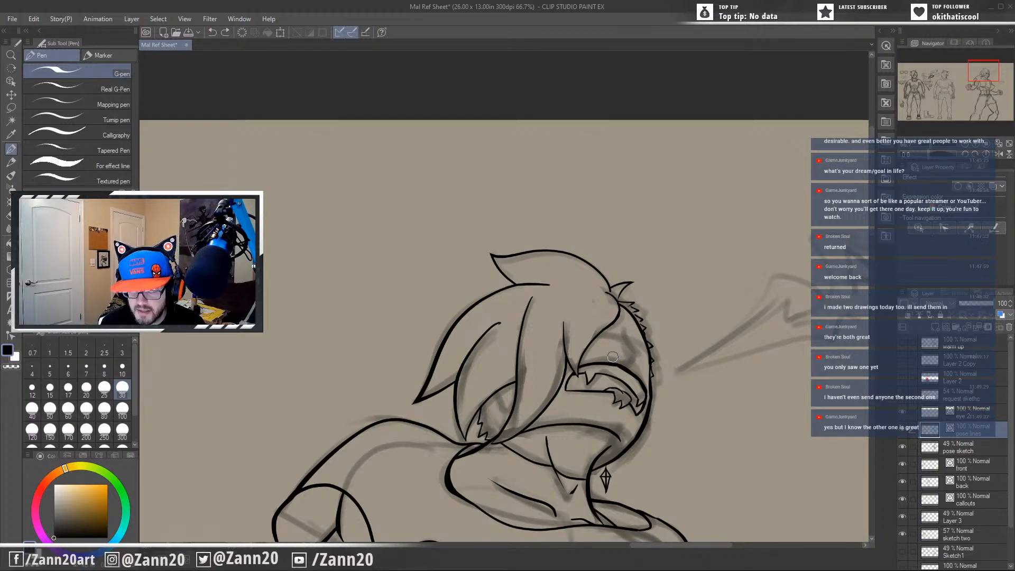
# Try to ink the nose with a small nostril mark, an arched tip and a left wing curve, undoing strokes between attempts.
pyautogui.moveTo(630, 369)
pyautogui.mouseDown()
pyautogui.moveTo(640, 369)
pyautogui.moveTo(640, 351)
pyautogui.moveTo(642, 364)
pyautogui.mouseUp()
pyautogui.hotkey('ctrl', 'z')
pyautogui.hotkey('ctrl', 'z')
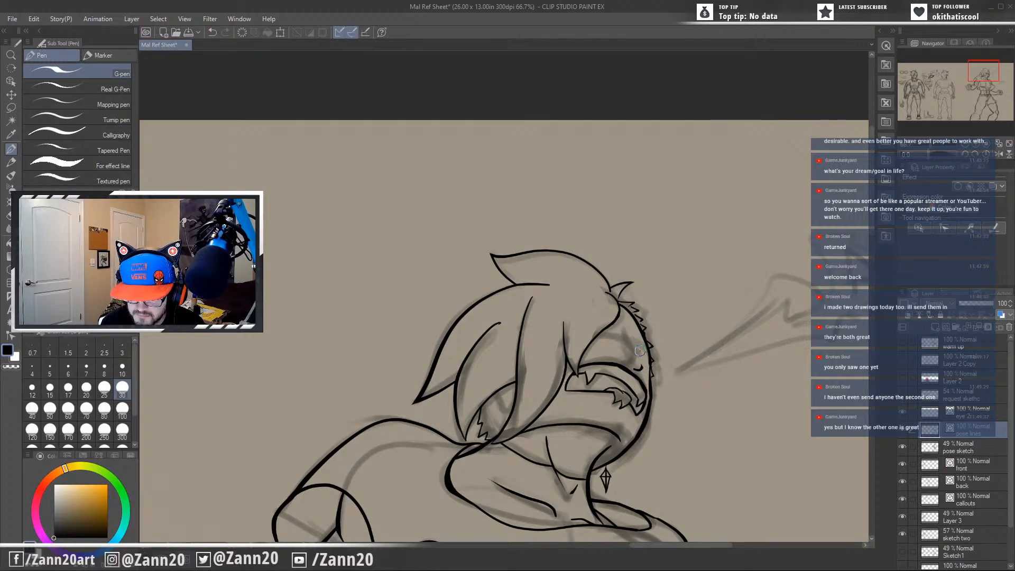
pyautogui.moveTo(638, 349); pyautogui.dragTo(614, 360)
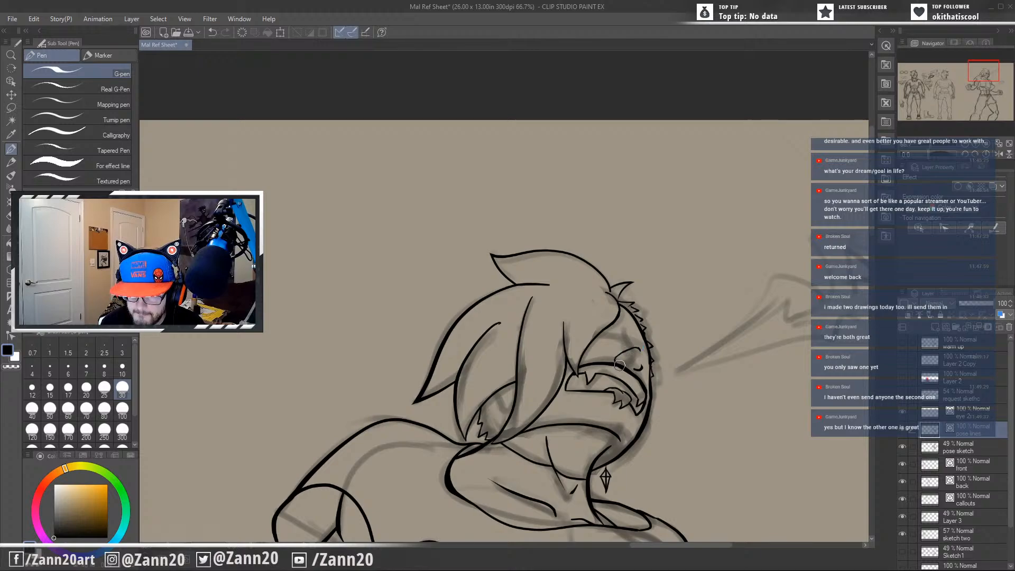
pyautogui.hotkey('ctrl', 'z')
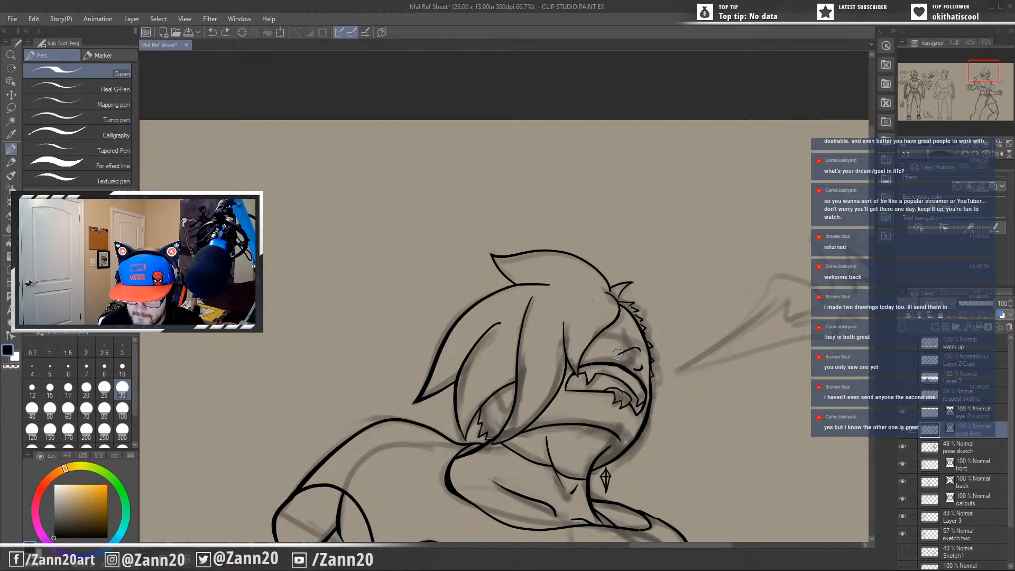
pyautogui.moveTo(618, 354); pyautogui.dragTo(617, 361)
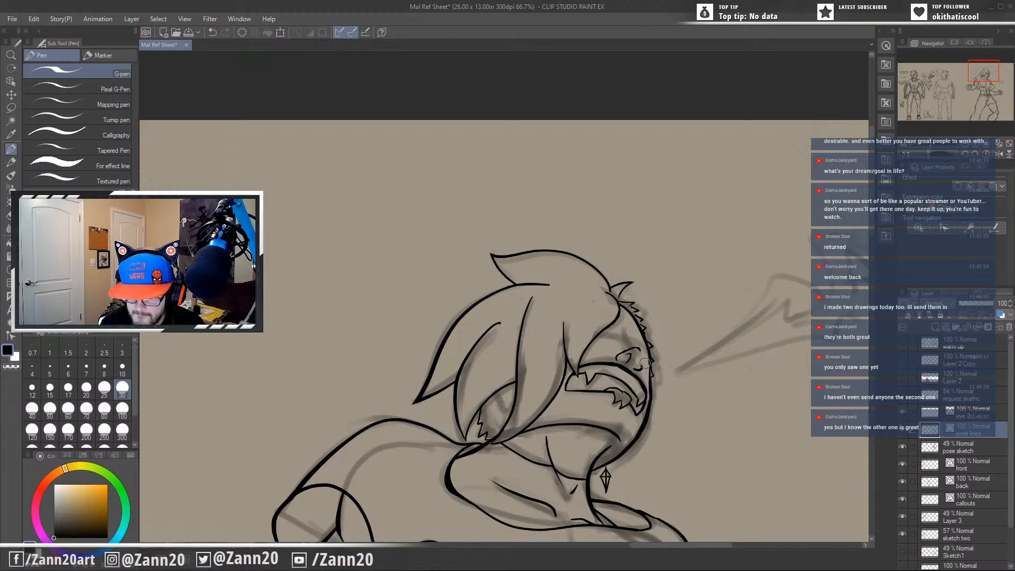
pyautogui.hotkey('ctrl', 'z')
# Try to refine the nose with inner nostril strokes and a short bridge line above the tip, undoing the strokes.
pyautogui.moveTo(625, 361); pyautogui.dragTo(635, 367)
pyautogui.hotkey('ctrl', 'z')
pyautogui.hotkey('ctrl', 'z')
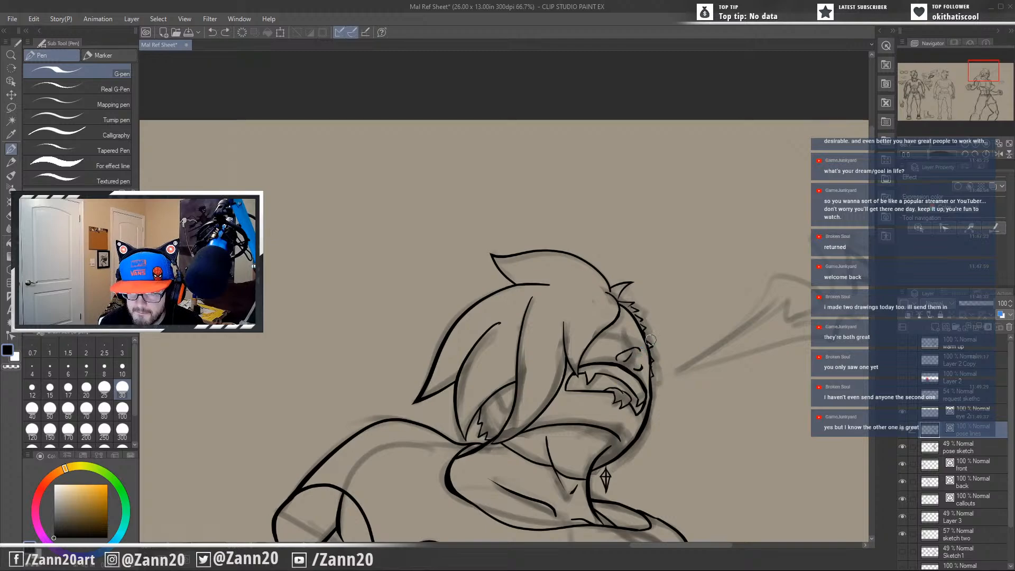
pyautogui.moveTo(632, 356); pyautogui.dragTo(635, 369)
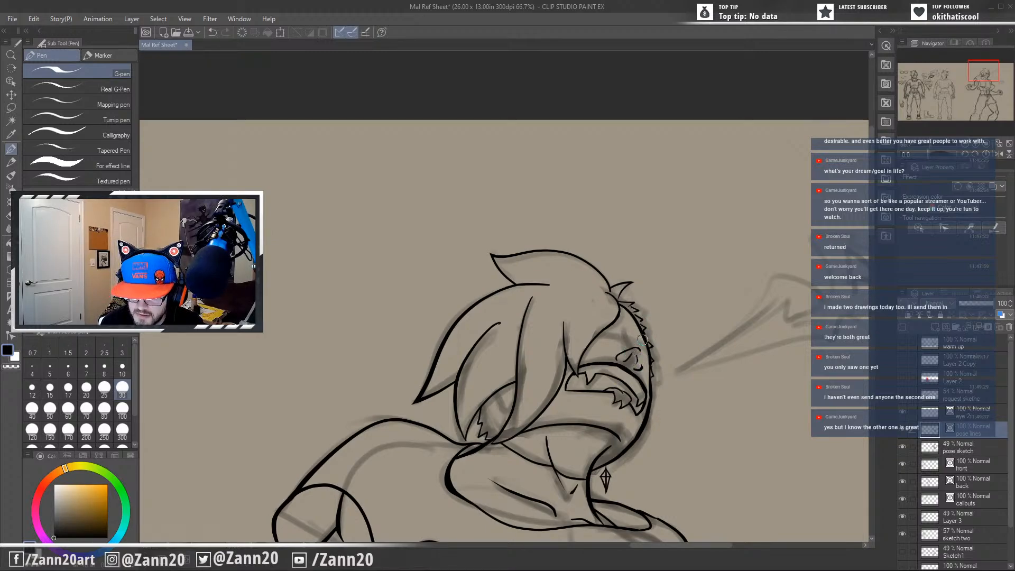
pyautogui.hotkey('ctrl', 'z')
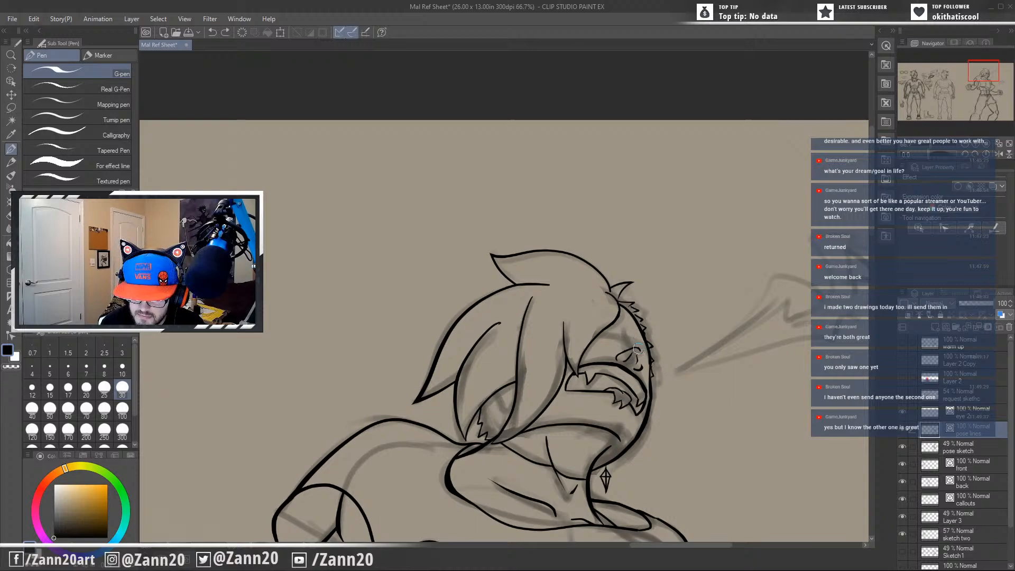
pyautogui.moveTo(621, 344)
pyautogui.mouseDown()
pyautogui.moveTo(633, 348)
pyautogui.moveTo(622, 337)
pyautogui.mouseUp()
pyautogui.hotkey('ctrl', 'z')
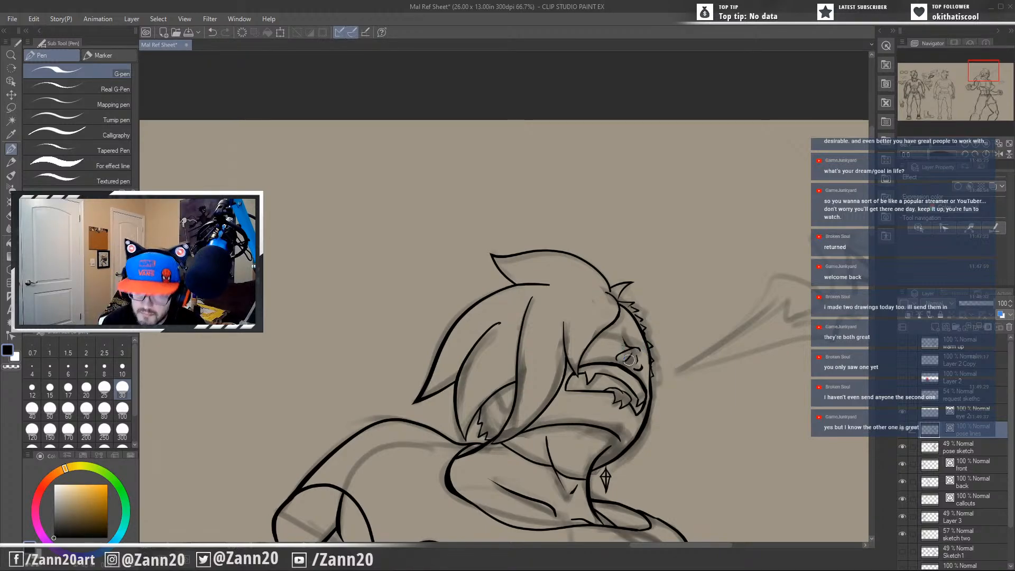
pyautogui.moveTo(637, 336)
pyautogui.mouseDown()
pyautogui.moveTo(625, 348)
pyautogui.moveTo(636, 360)
pyautogui.moveTo(630, 353)
pyautogui.mouseUp()
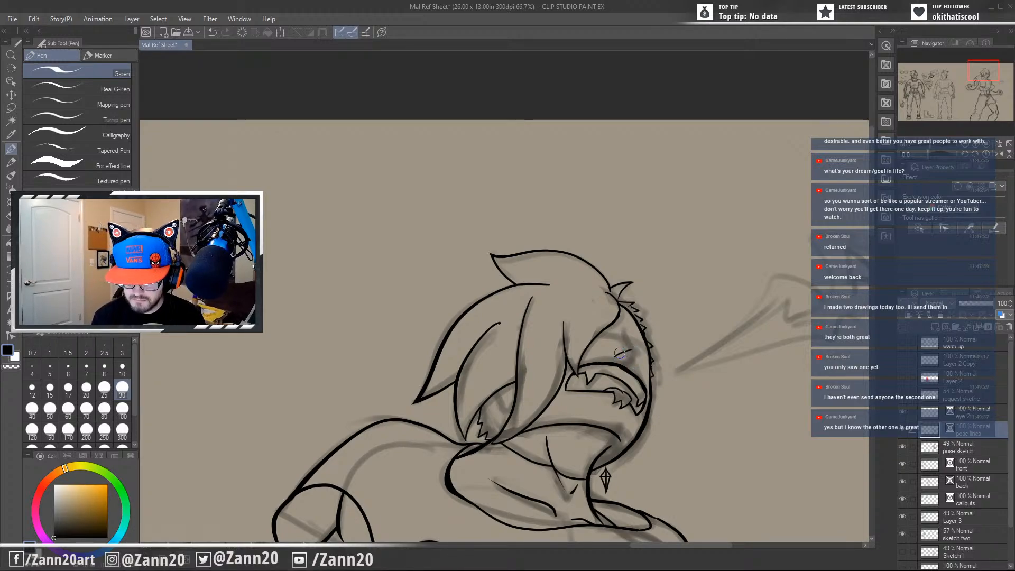
# Ink the nose as a small arched outline above the mouth, and lasso and transform it slightly into place.
pyautogui.moveTo(635, 349); pyautogui.dragTo(637, 371)
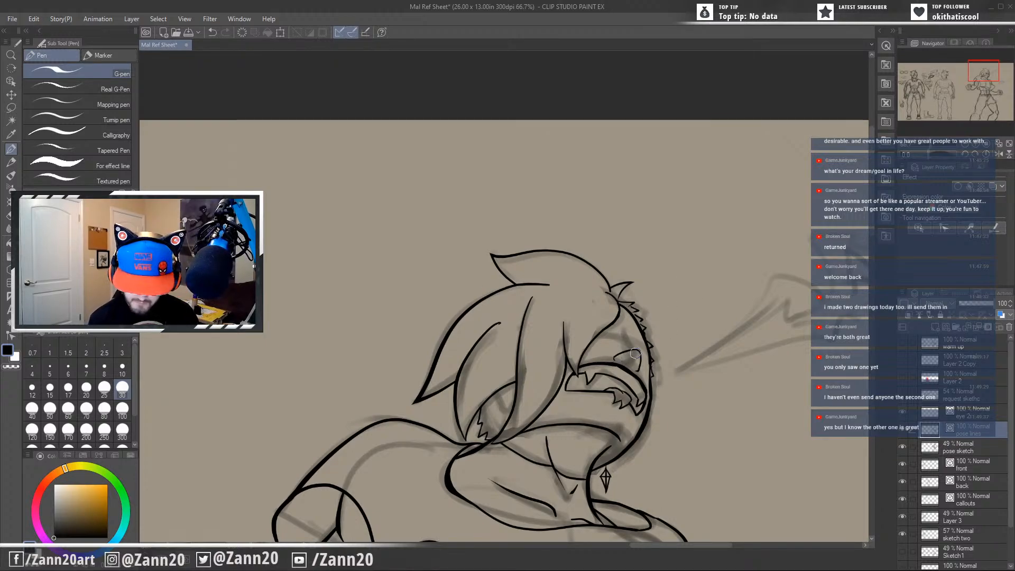
pyautogui.press('m')
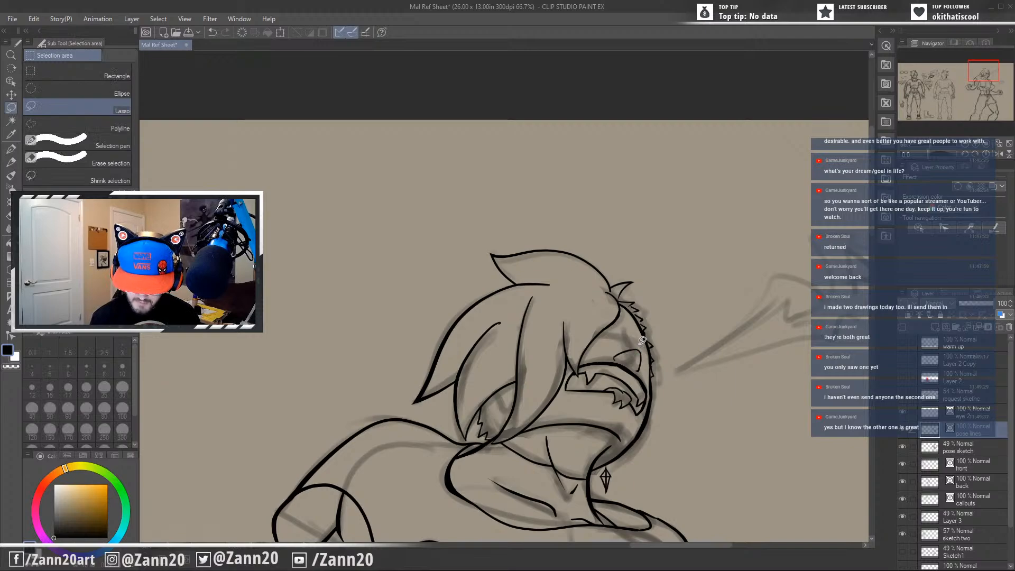
pyautogui.moveTo(641, 341); pyautogui.dragTo(612, 356)
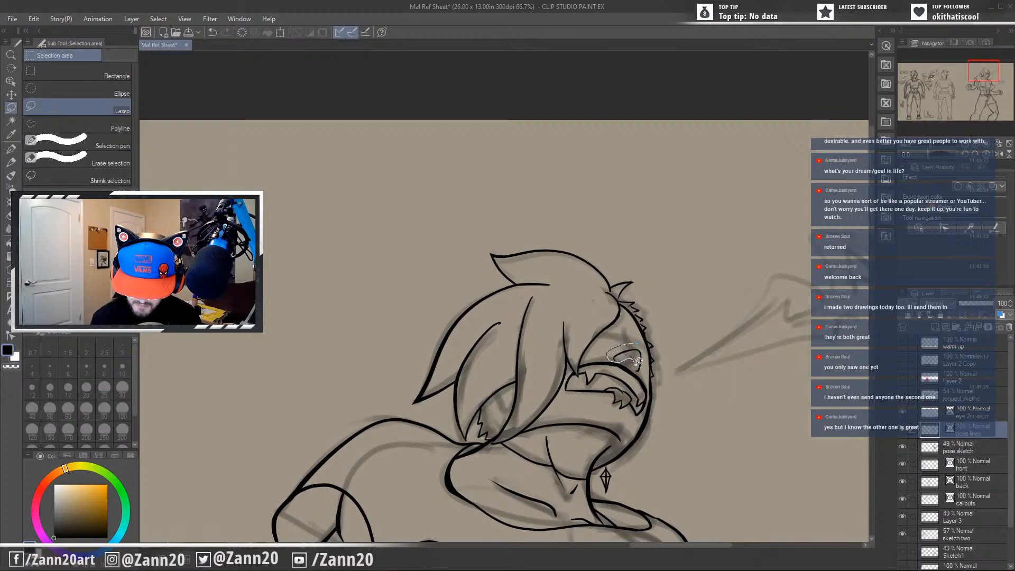
pyautogui.moveTo(647, 345); pyautogui.dragTo(645, 342)
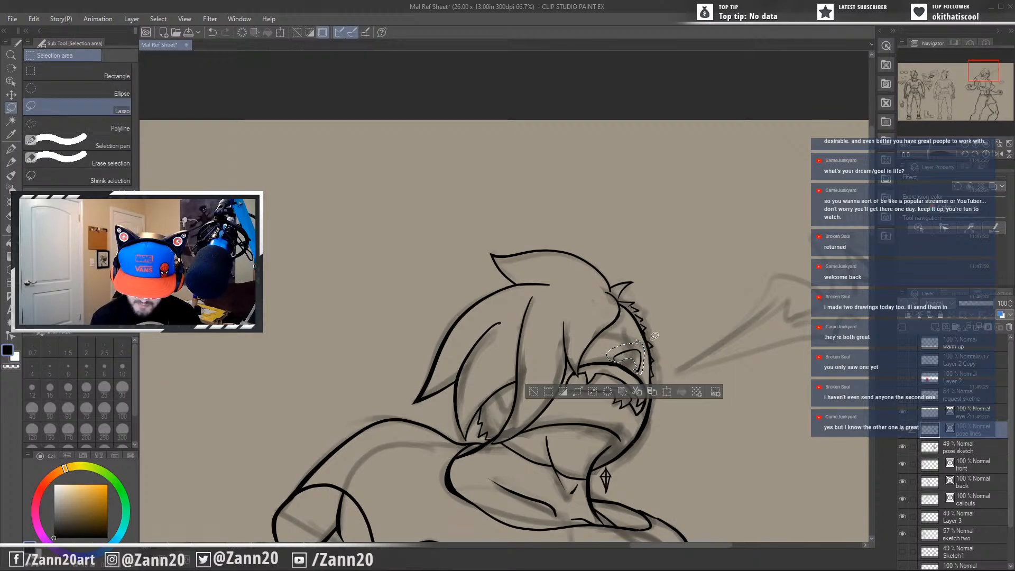
pyautogui.hotkey('ctrl', 't')
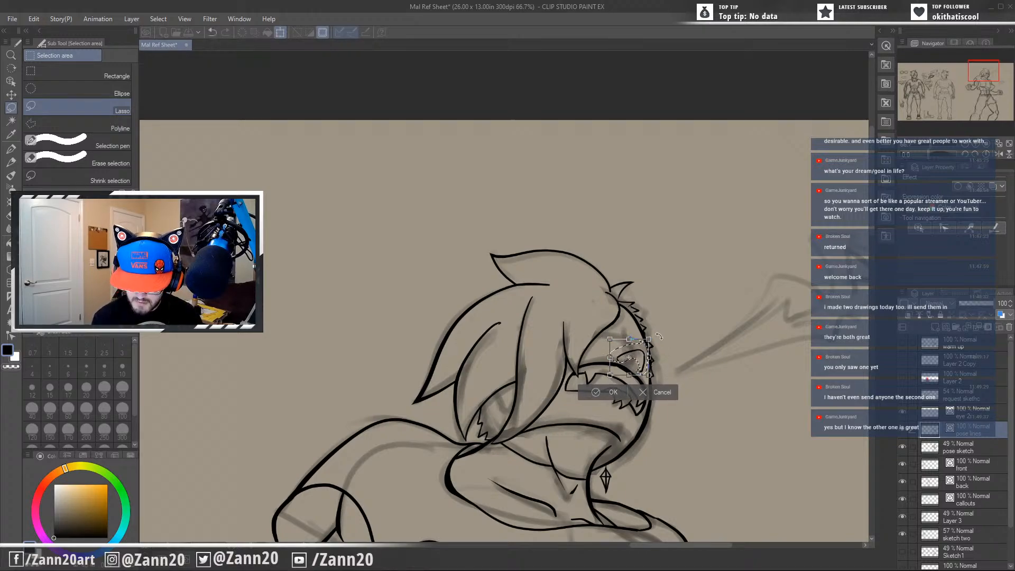
pyautogui.moveTo(657, 337); pyautogui.dragTo(645, 355)
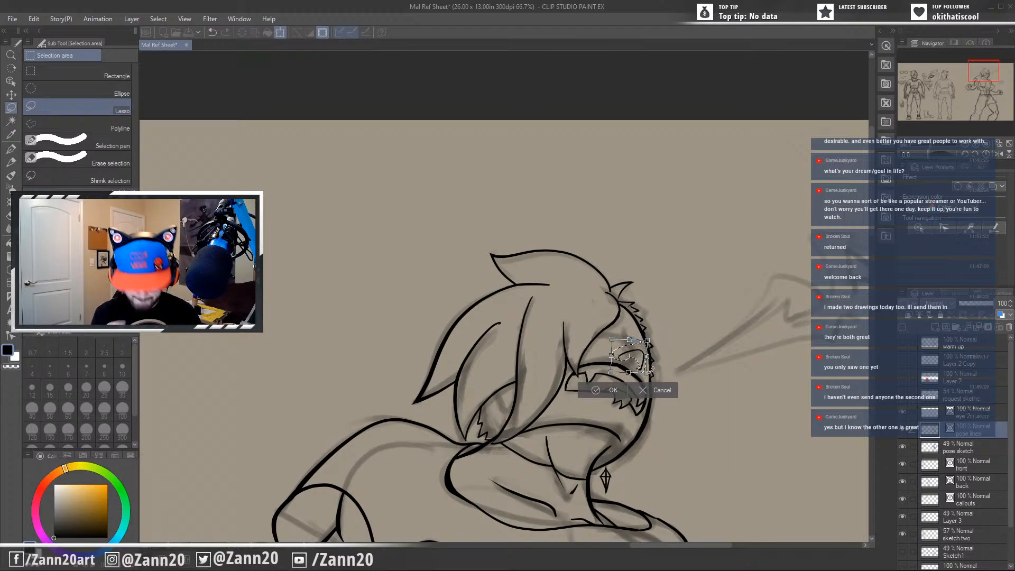
pyautogui.moveTo(642, 363); pyautogui.dragTo(651, 369)
pyautogui.press('Left')
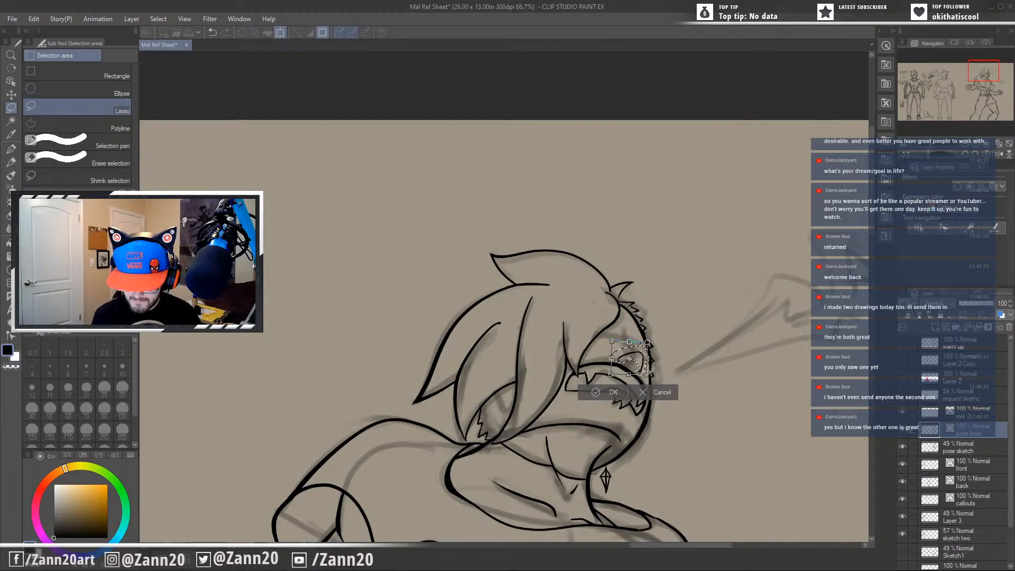
pyautogui.press('Left')
pyautogui.press('Left')
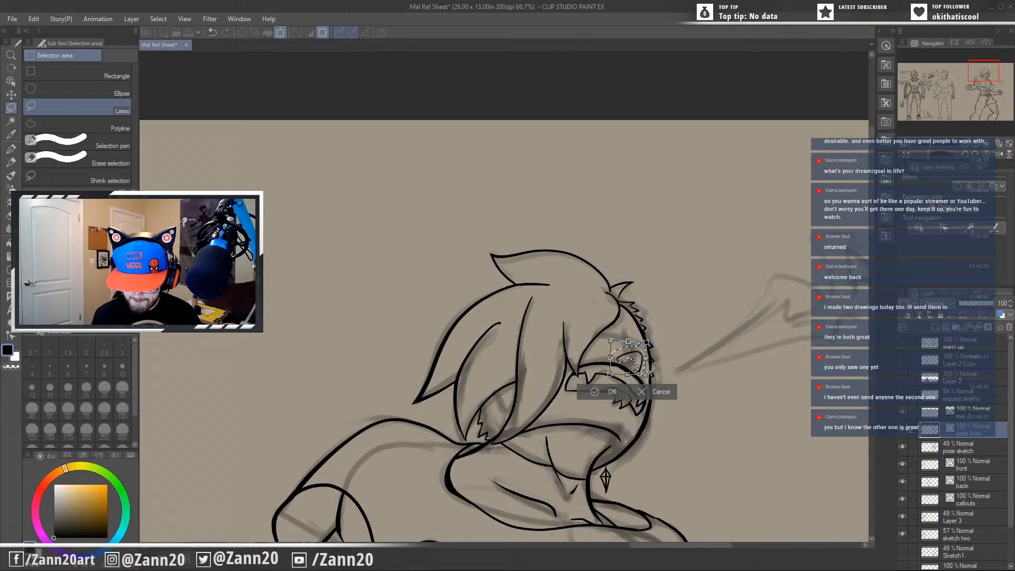
pyautogui.press('Down')
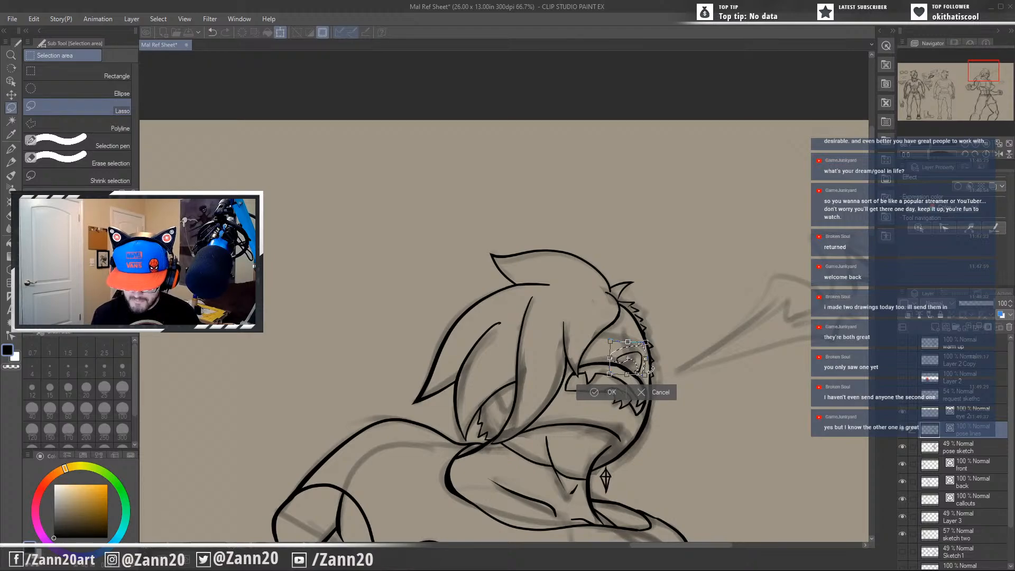
pyautogui.press('Return')
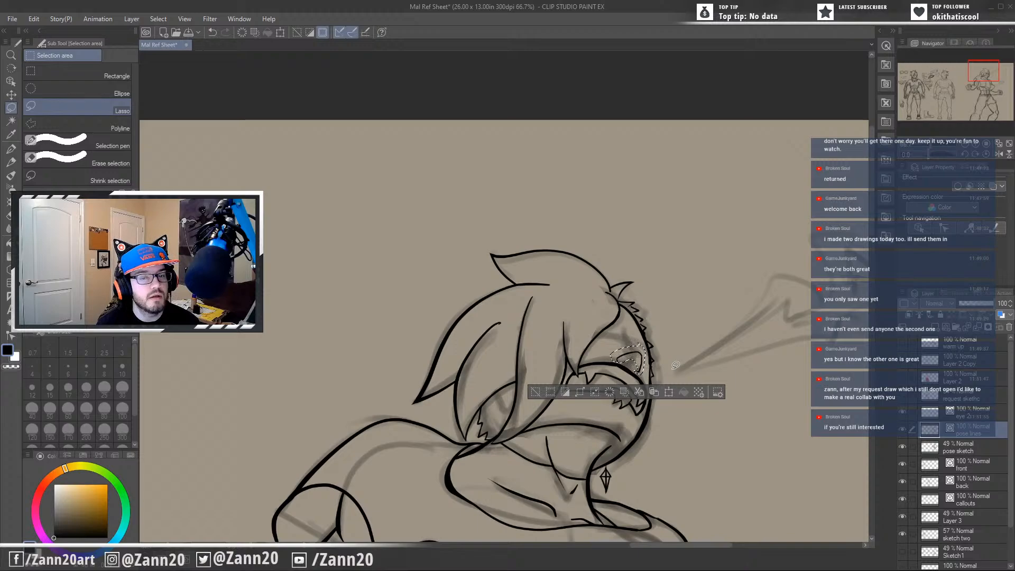
pyautogui.click(732, 372)
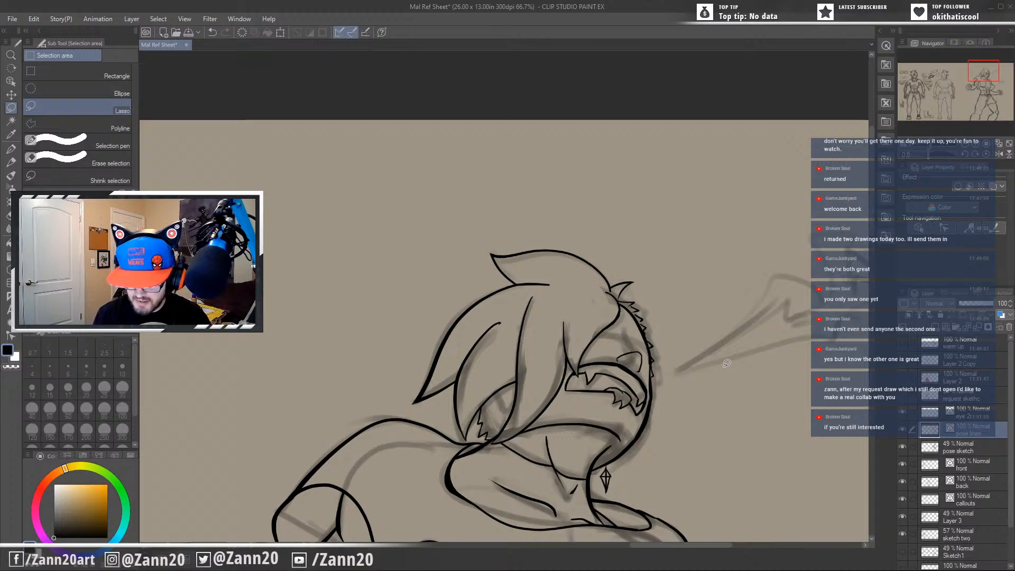
# Try to ink nostril strokes inside the arched nose outline with the G-pen, undoing them.
pyautogui.moveTo(644, 374); pyautogui.dragTo(633, 259)
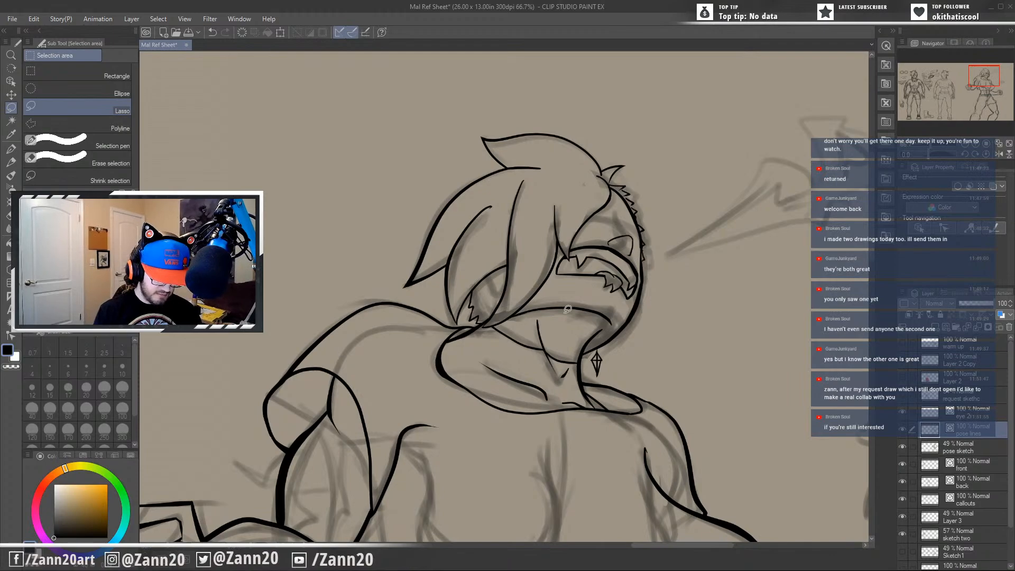
pyautogui.press('p')
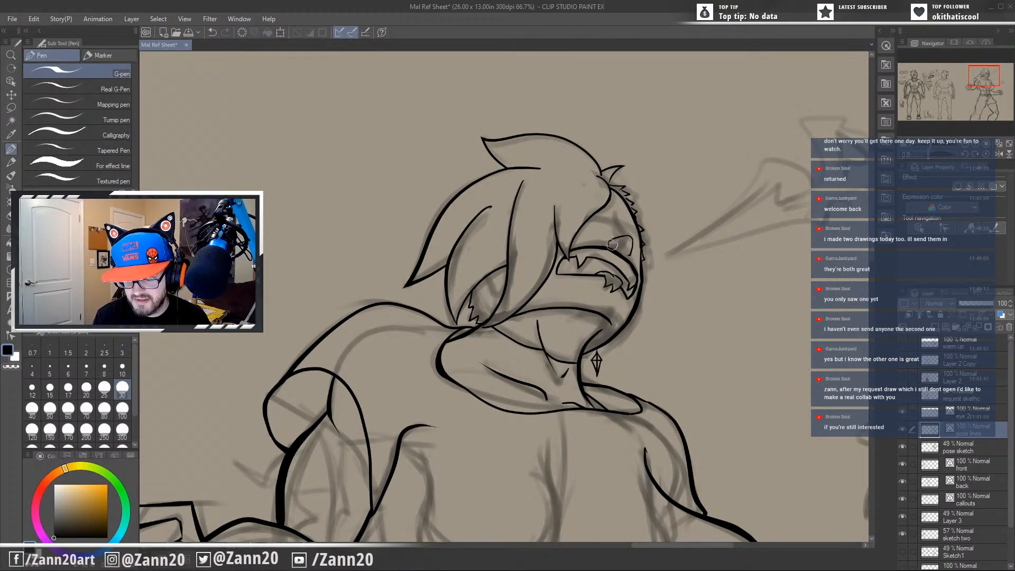
pyautogui.moveTo(610, 244)
pyautogui.mouseDown()
pyautogui.moveTo(629, 237)
pyautogui.moveTo(619, 264)
pyautogui.moveTo(626, 241)
pyautogui.moveTo(624, 256)
pyautogui.mouseUp()
pyautogui.hotkey('ctrl', 'z')
pyautogui.hotkey('ctrl', 'z')
pyautogui.hotkey('ctrl', 'z')
pyautogui.hotkey('ctrl', 'z')
pyautogui.hotkey('ctrl', 'z')
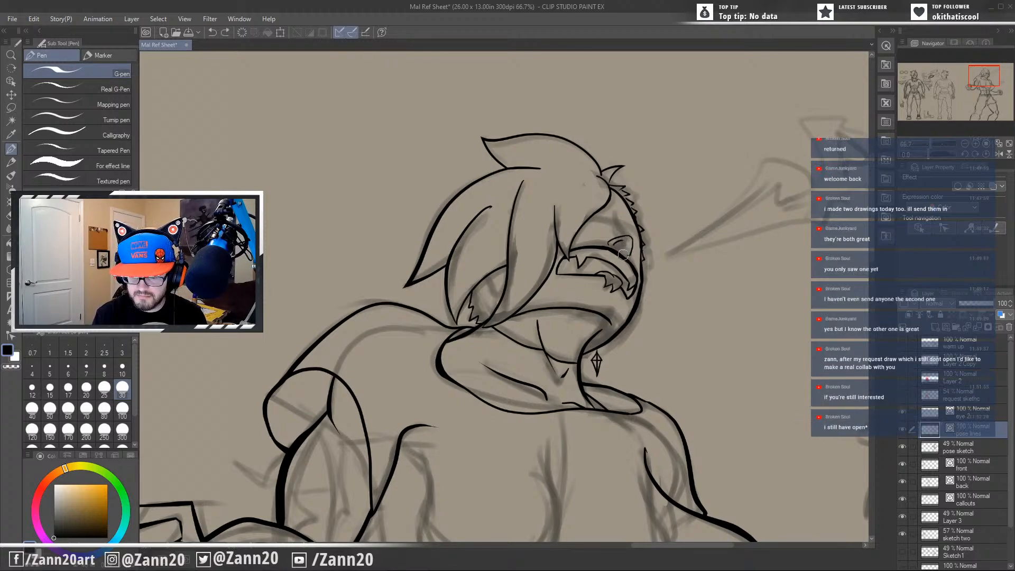
pyautogui.hotkey('ctrl', 'z')
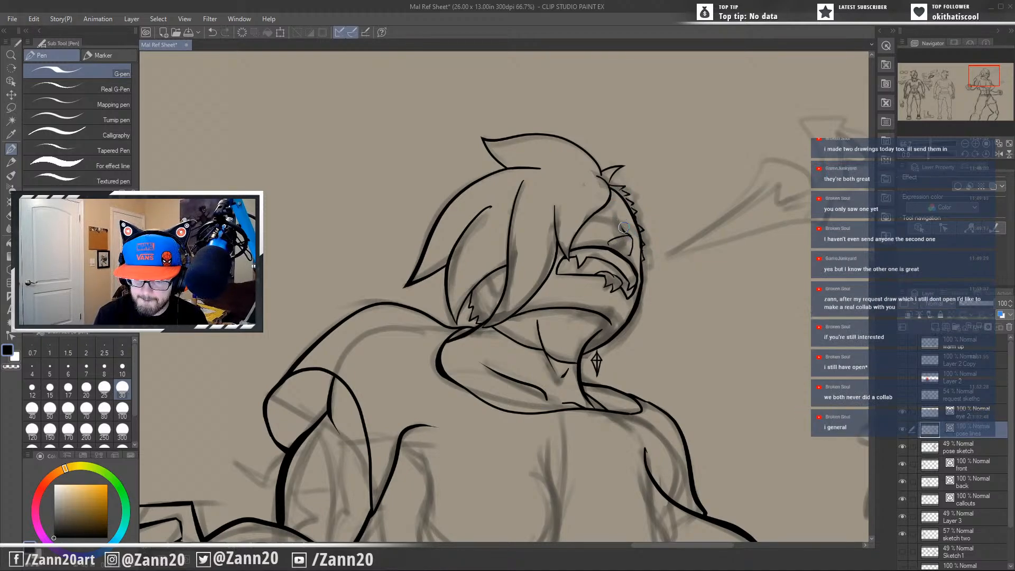
pyautogui.hotkey('ctrl', 'z')
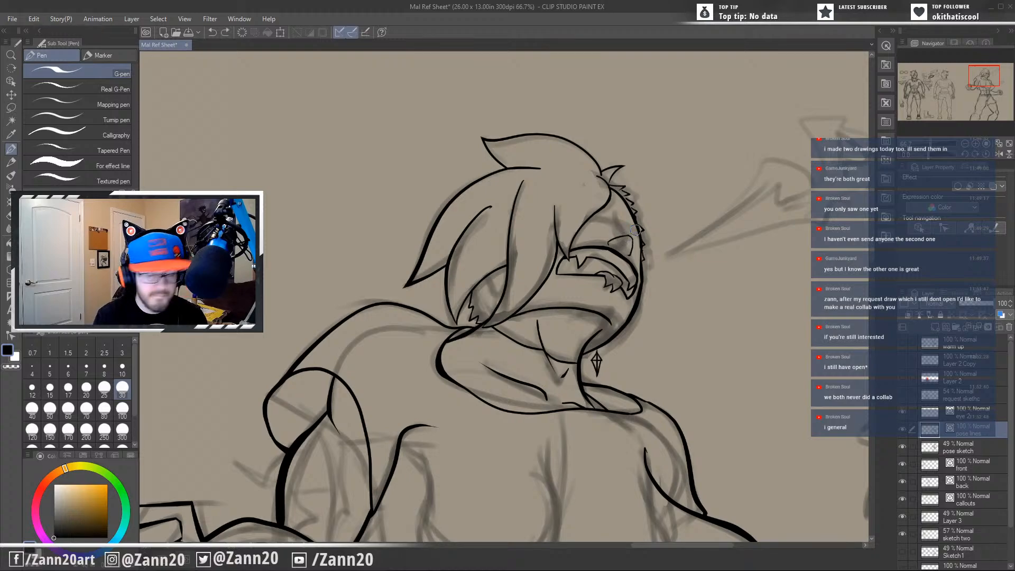
# Ink a short angular bridge line just above the nose outline, redrawing the stroke to refine its shape.
pyautogui.moveTo(627, 235); pyautogui.dragTo(620, 221)
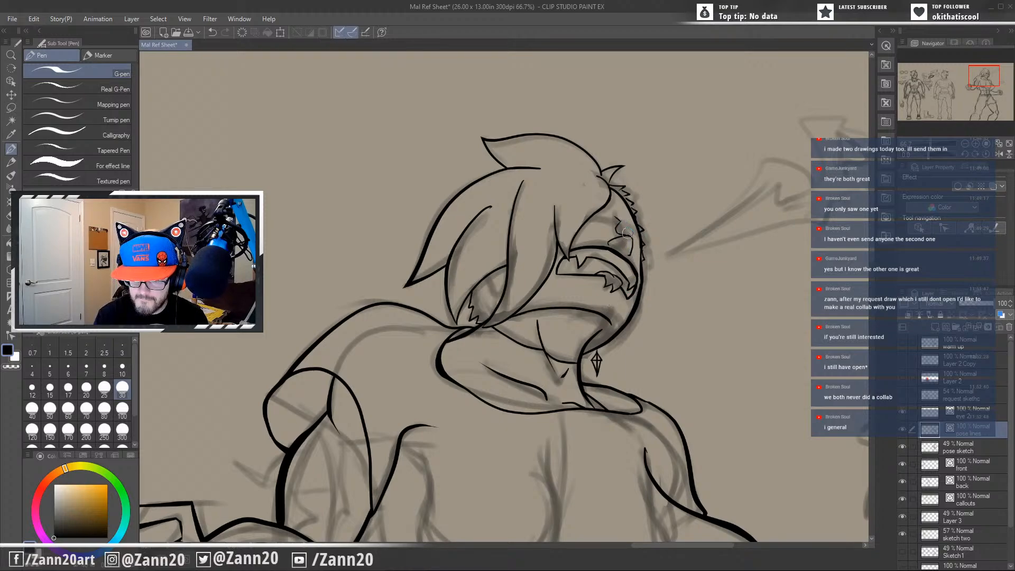
pyautogui.hotkey('ctrl', 'z')
pyautogui.moveTo(616, 218); pyautogui.dragTo(621, 233)
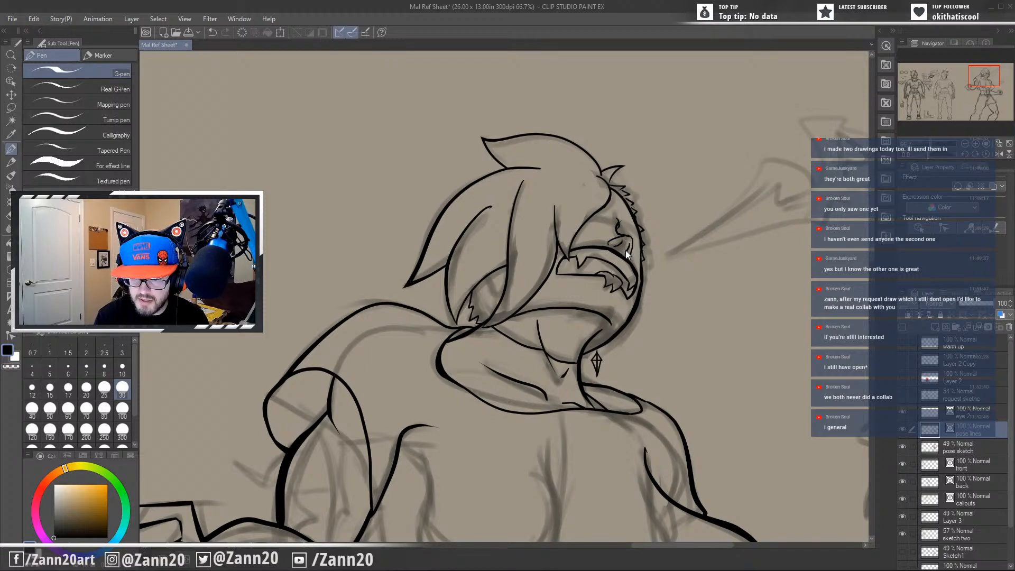
pyautogui.hotkey('ctrl', 'z')
pyautogui.moveTo(629, 244); pyautogui.dragTo(625, 251)
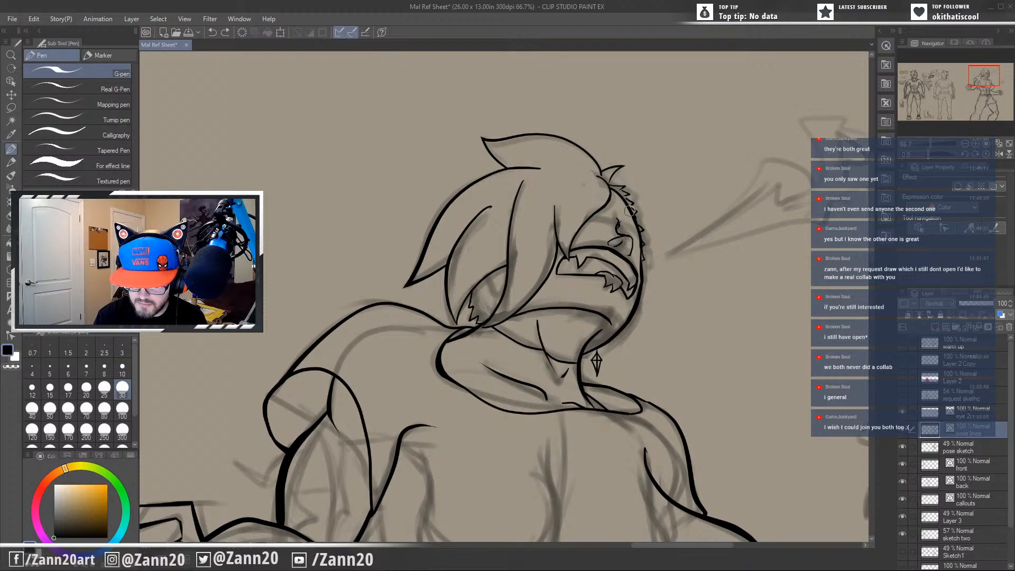
pyautogui.moveTo(614, 225); pyautogui.dragTo(618, 231)
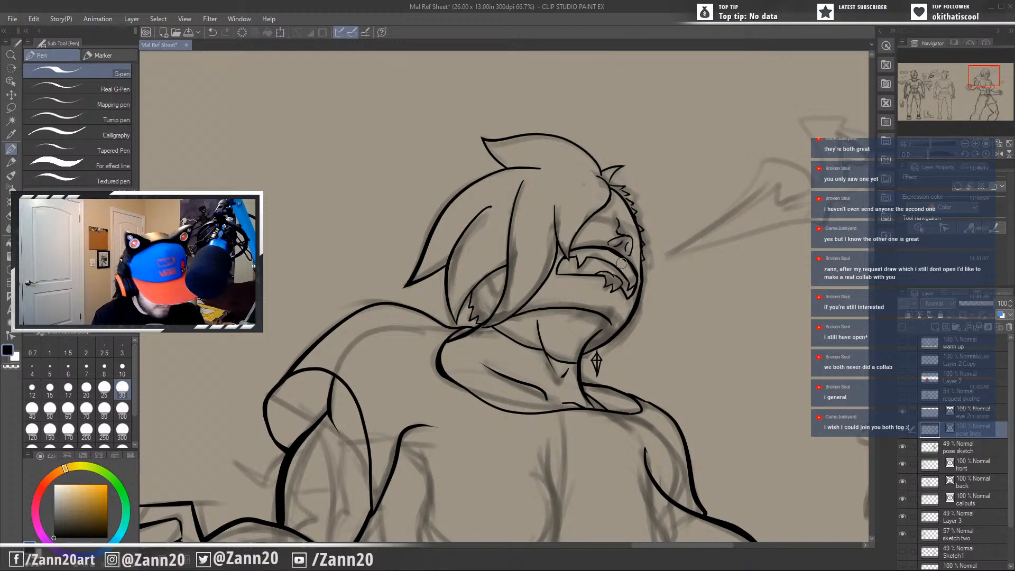
# Try to ink a small nostril curve inside the right side of the nose, undoing the stroke.
pyautogui.hotkey('ctrl', 'z')
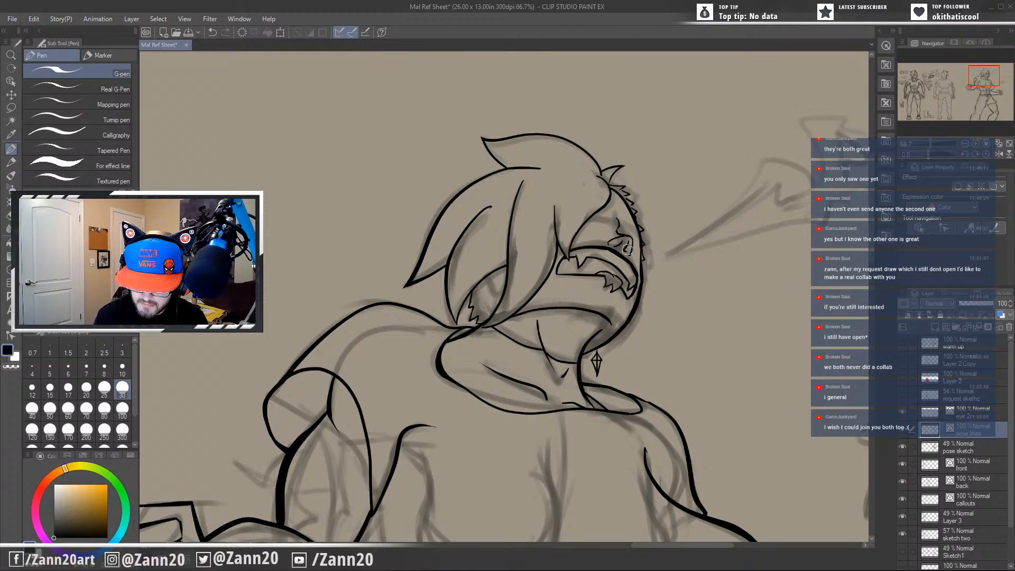
pyautogui.moveTo(628, 242); pyautogui.dragTo(624, 250)
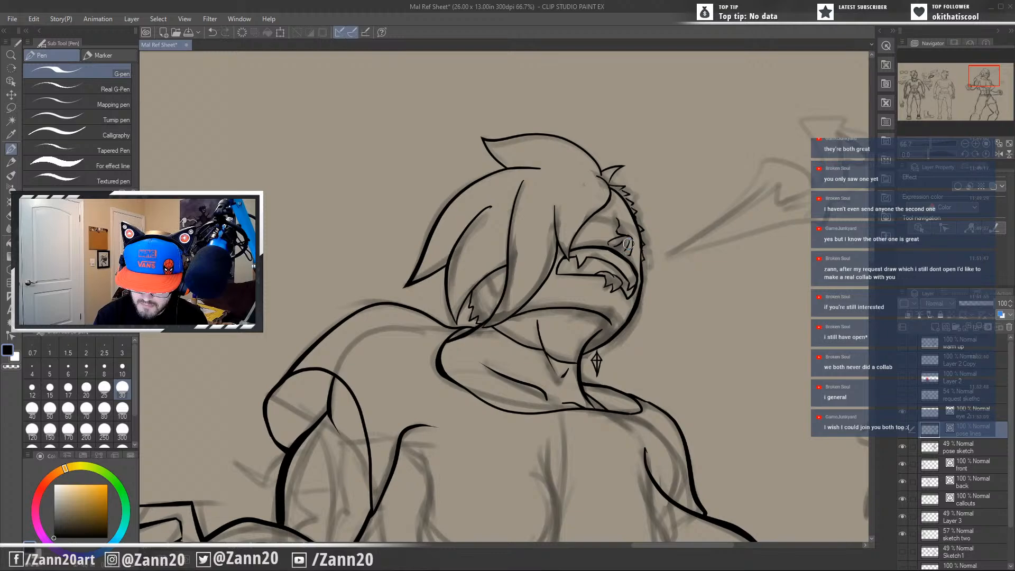
pyautogui.hotkey('ctrl', 'z')
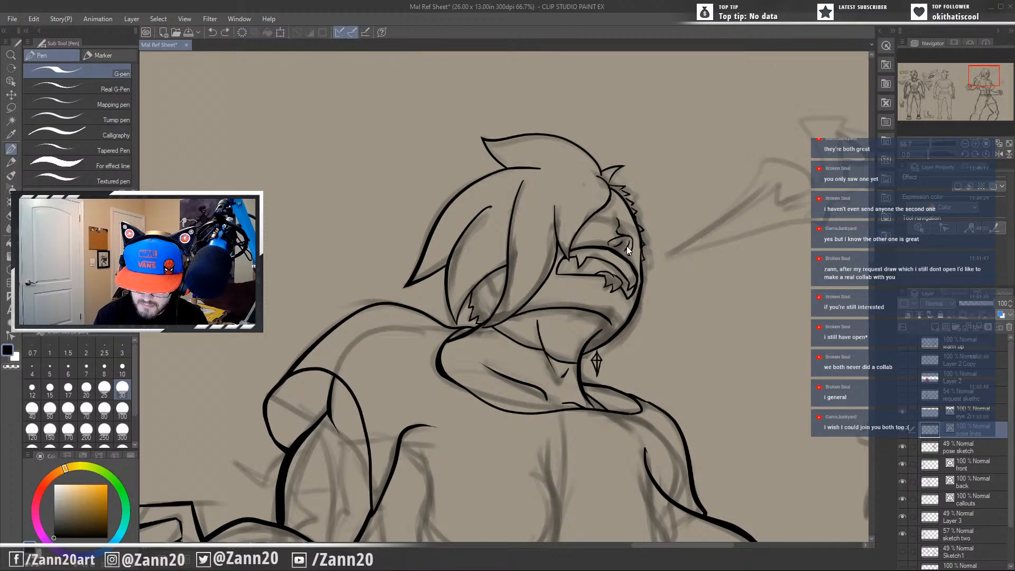
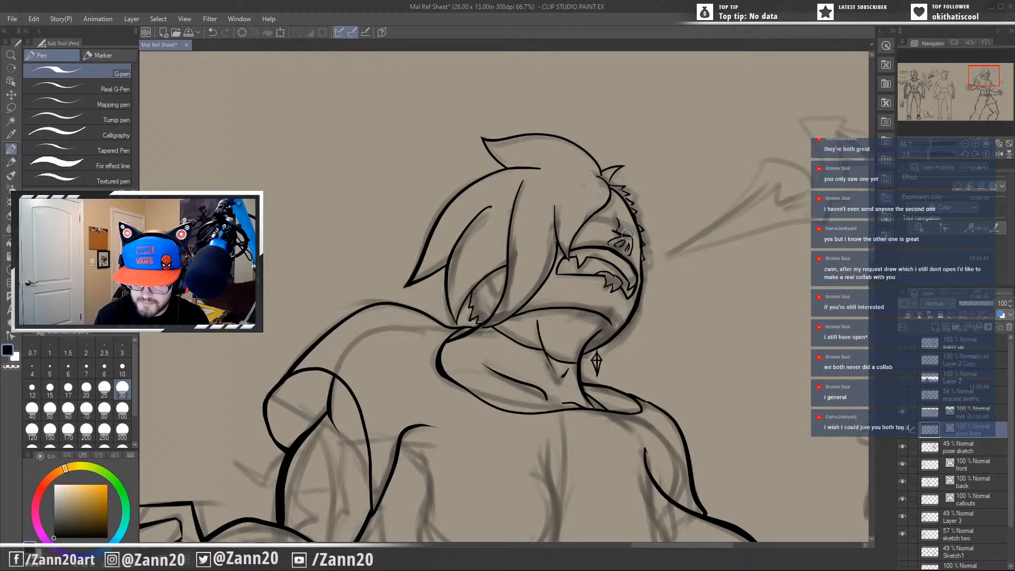
# Ink short strokes on the nose bridge and nostrils of the upturned face, undoing and redrawing the line above the nose.
pyautogui.moveTo(626, 235)
pyautogui.mouseDown()
pyautogui.moveTo(614, 231)
pyautogui.moveTo(613, 211)
pyautogui.moveTo(621, 233)
pyautogui.mouseUp()
pyautogui.scroll(-2, 620, 231)
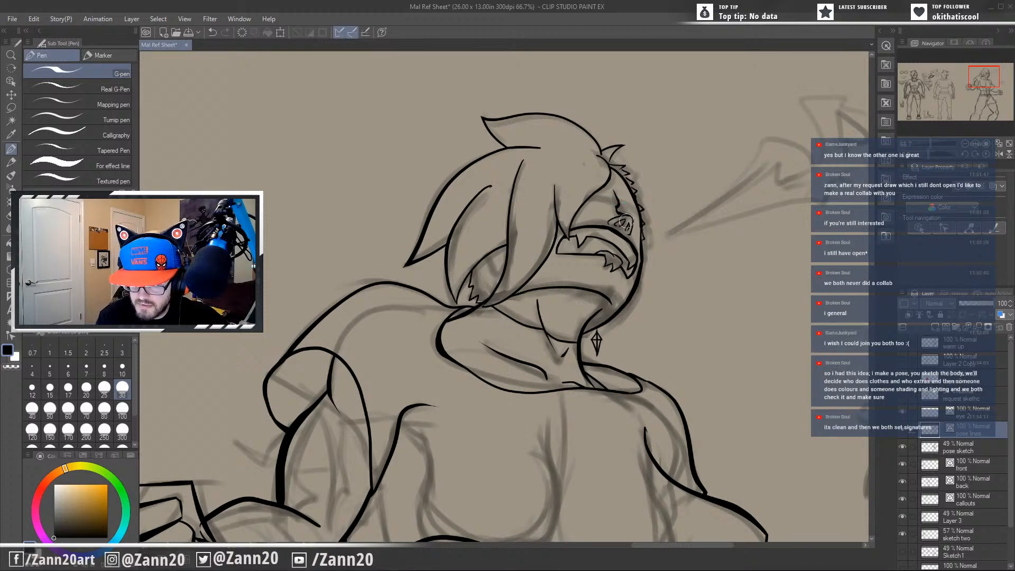
pyautogui.moveTo(615, 216)
pyautogui.mouseDown()
pyautogui.moveTo(607, 211)
pyautogui.moveTo(603, 227)
pyautogui.mouseUp()
pyautogui.hotkey('ctrl', 'z')
pyautogui.hotkey('ctrl', 'z')
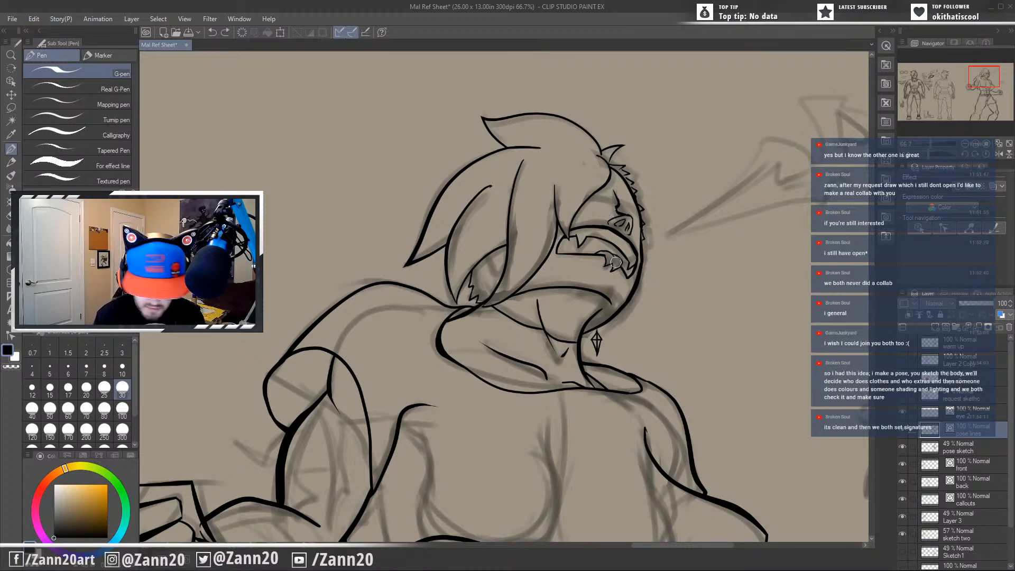
pyautogui.moveTo(617, 216); pyautogui.dragTo(627, 229)
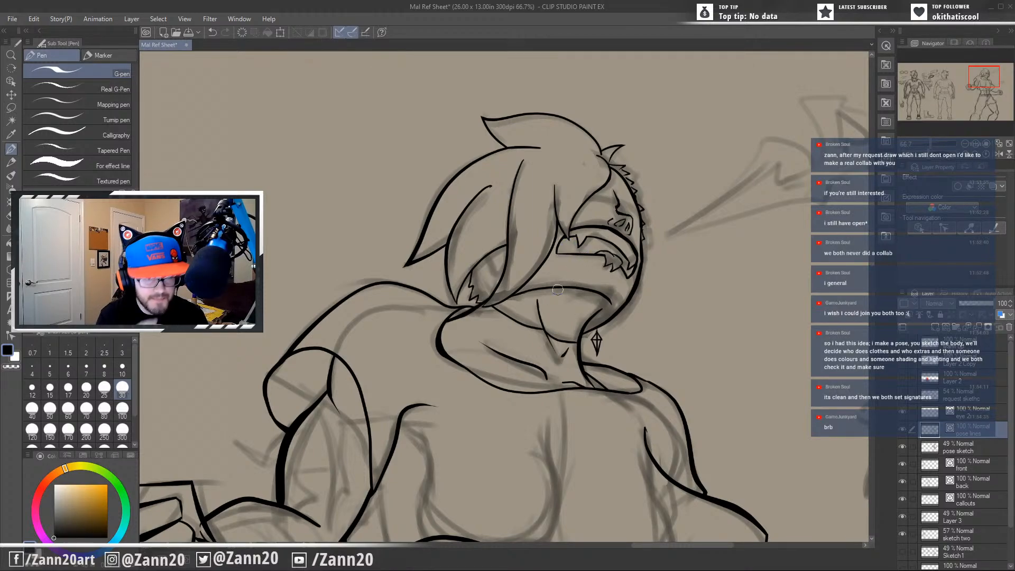
# Compare the front-view character's face and torso with the action pose's upturned head.
pyautogui.moveTo(262, 373); pyautogui.dragTo(835, 283)
pyautogui.moveTo(452, 373); pyautogui.dragTo(821, 380)
pyautogui.moveTo(296, 349); pyautogui.dragTo(811, 334)
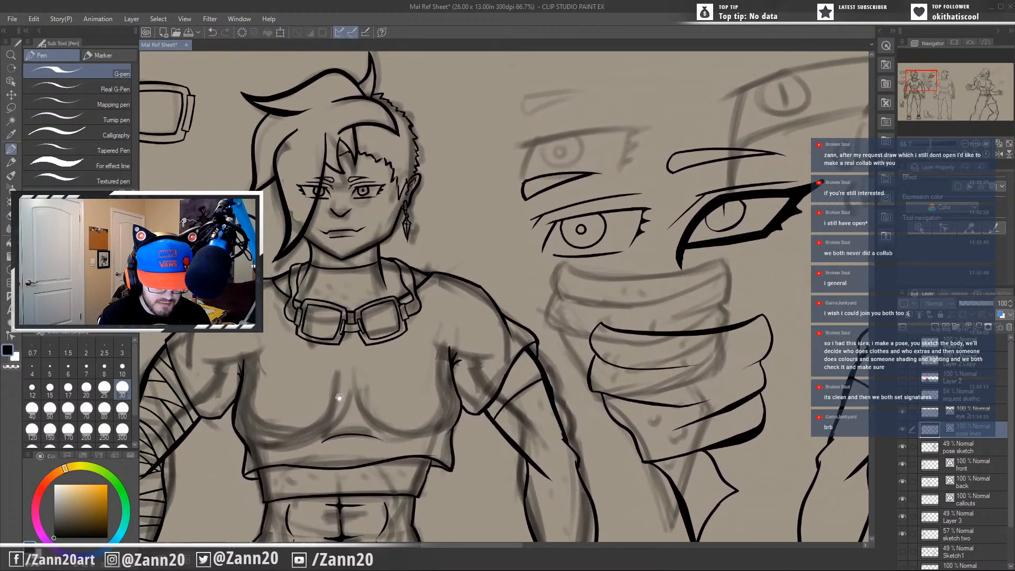
pyautogui.moveTo(352, 392); pyautogui.dragTo(253, 313)
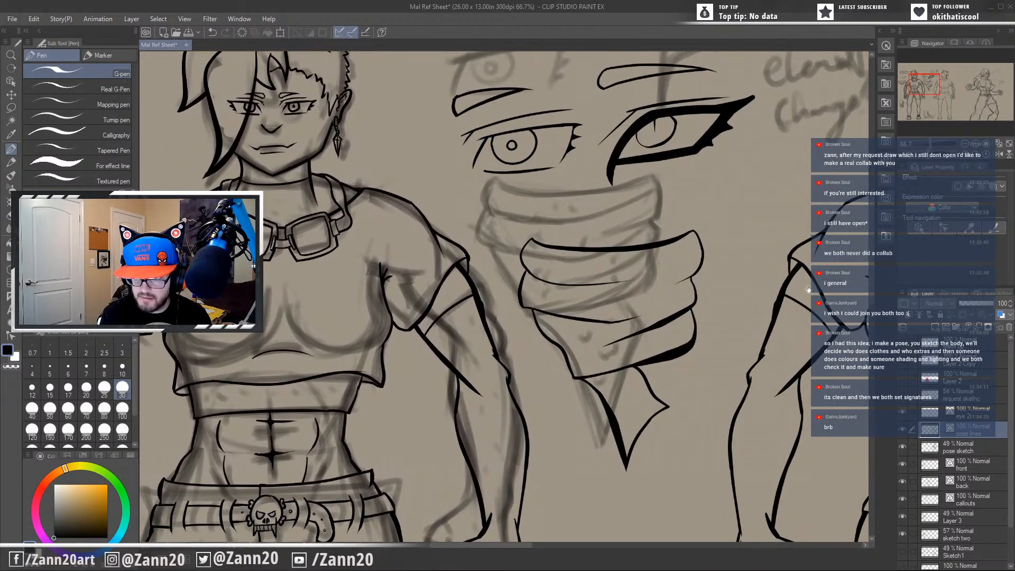
pyautogui.moveTo(807, 290); pyautogui.dragTo(285, 352)
pyautogui.moveTo(664, 307); pyautogui.dragTo(216, 366)
pyautogui.moveTo(725, 369); pyautogui.dragTo(140, 341)
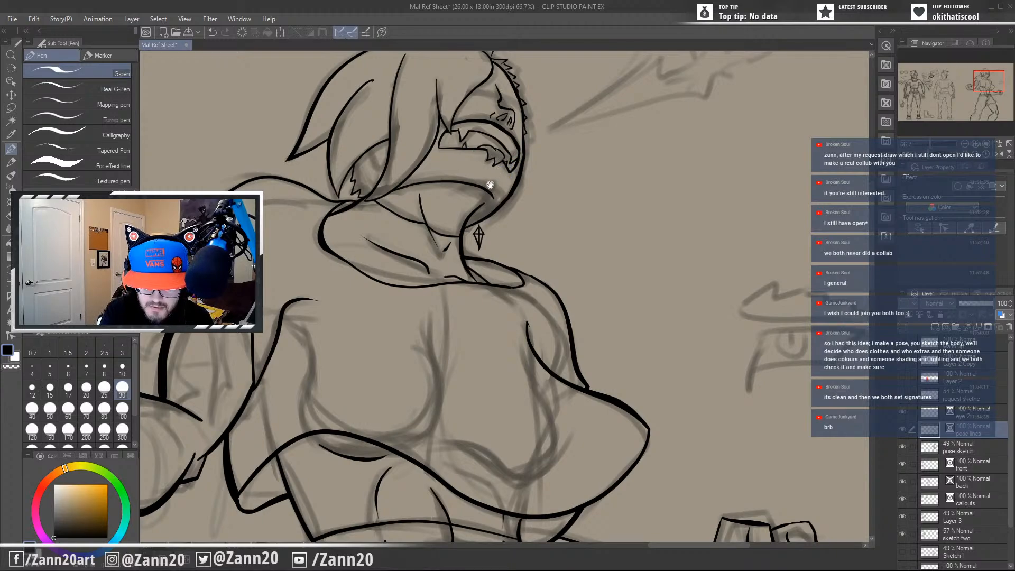
pyautogui.moveTo(531, 204)
pyautogui.mouseDown()
pyautogui.moveTo(612, 233)
pyautogui.moveTo(653, 286)
pyautogui.mouseUp()
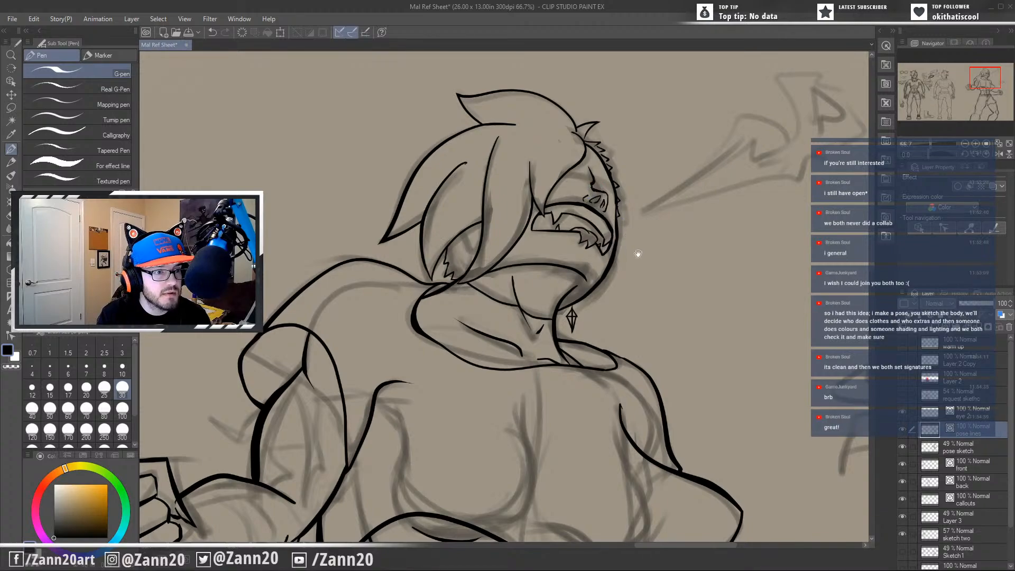
pyautogui.moveTo(637, 248)
pyautogui.mouseDown()
pyautogui.moveTo(629, 306)
pyautogui.moveTo(627, 276)
pyautogui.mouseUp()
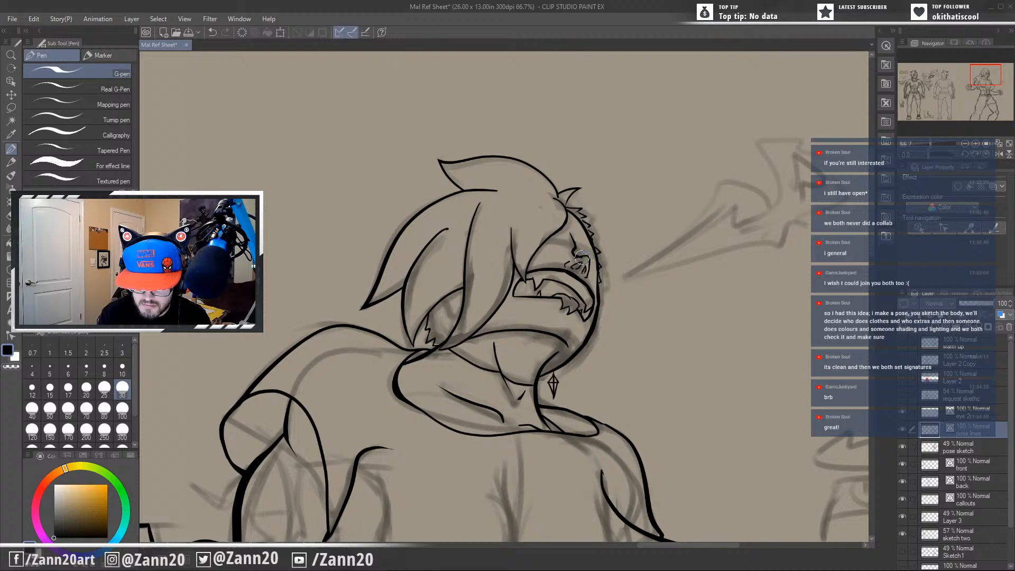
pyautogui.moveTo(605, 357); pyautogui.dragTo(635, 370)
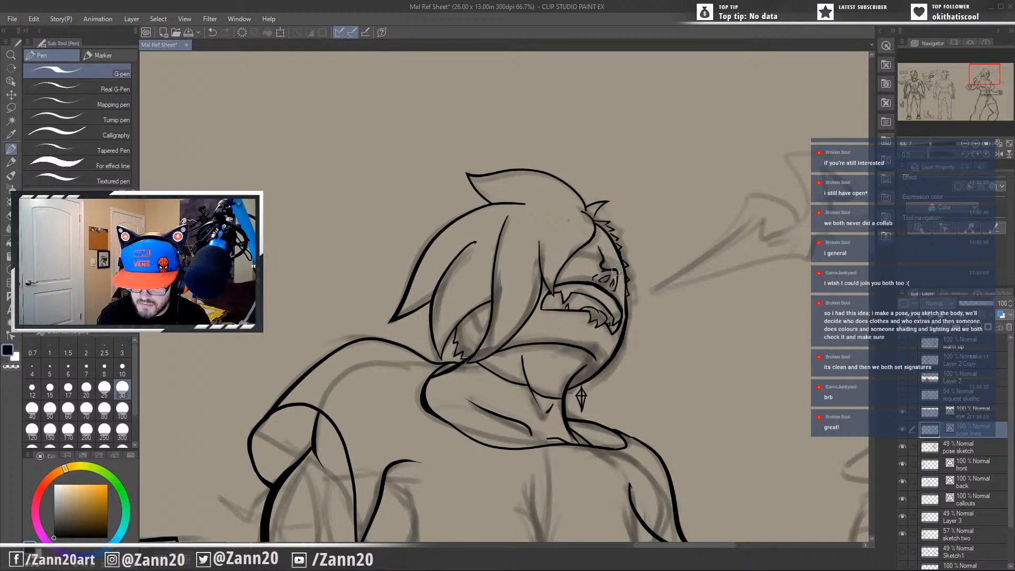
# Undo the recent nose strokes and re-ink the small bridge line joining the top of the nose outline.
pyautogui.hotkey('ctrl', 'z')
pyautogui.moveTo(599, 271)
pyautogui.mouseDown()
pyautogui.moveTo(619, 284)
pyautogui.moveTo(613, 270)
pyautogui.moveTo(621, 285)
pyautogui.moveTo(601, 271)
pyautogui.mouseUp()
pyautogui.hotkey('ctrl', 'z')
pyautogui.hotkey('ctrl', 'z')
pyautogui.hotkey('ctrl', 'z')
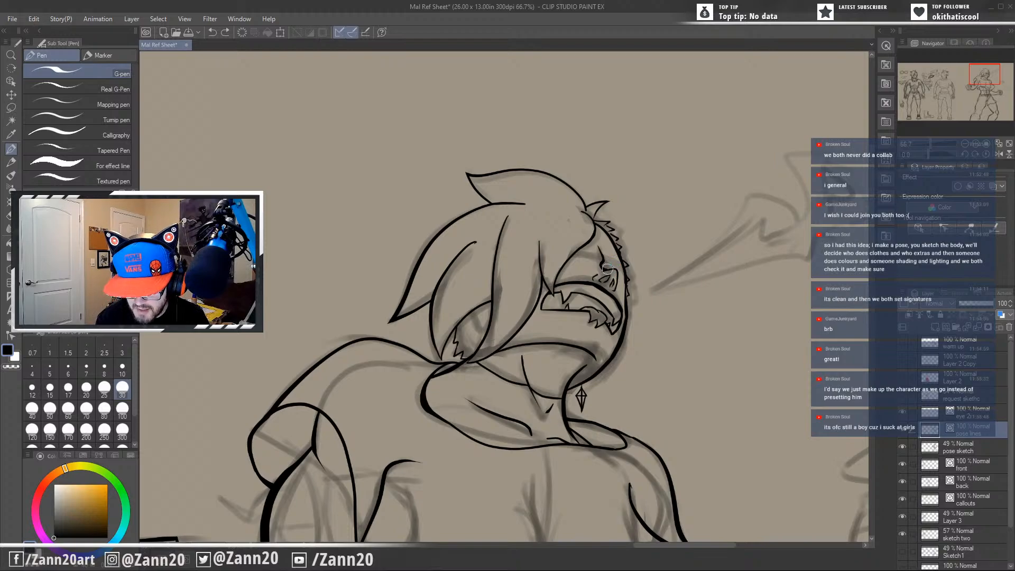
pyautogui.moveTo(606, 269); pyautogui.dragTo(619, 272)
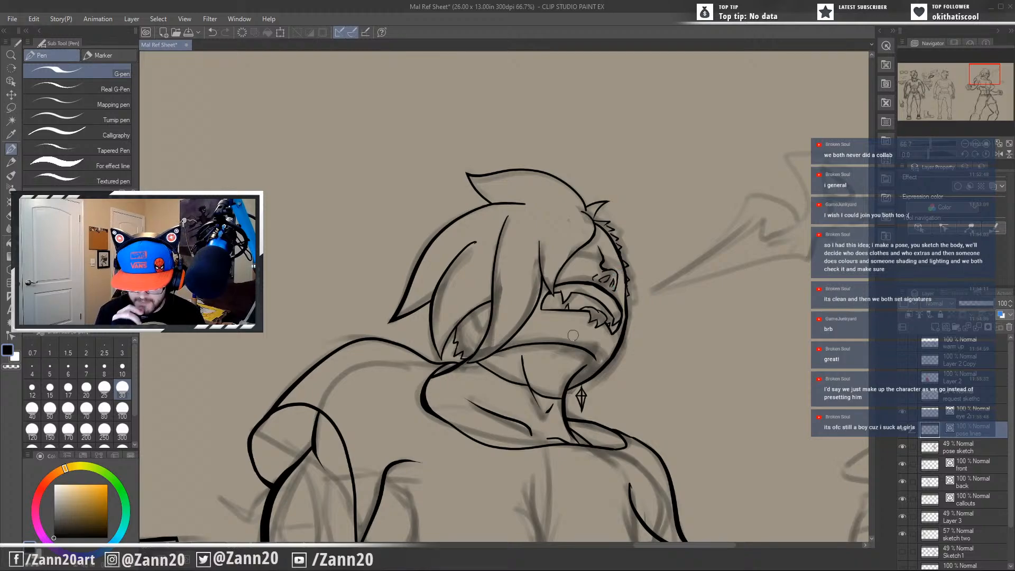
# Examine the inked torso, arm and head of the action pose.
pyautogui.moveTo(573, 335); pyautogui.dragTo(682, 87)
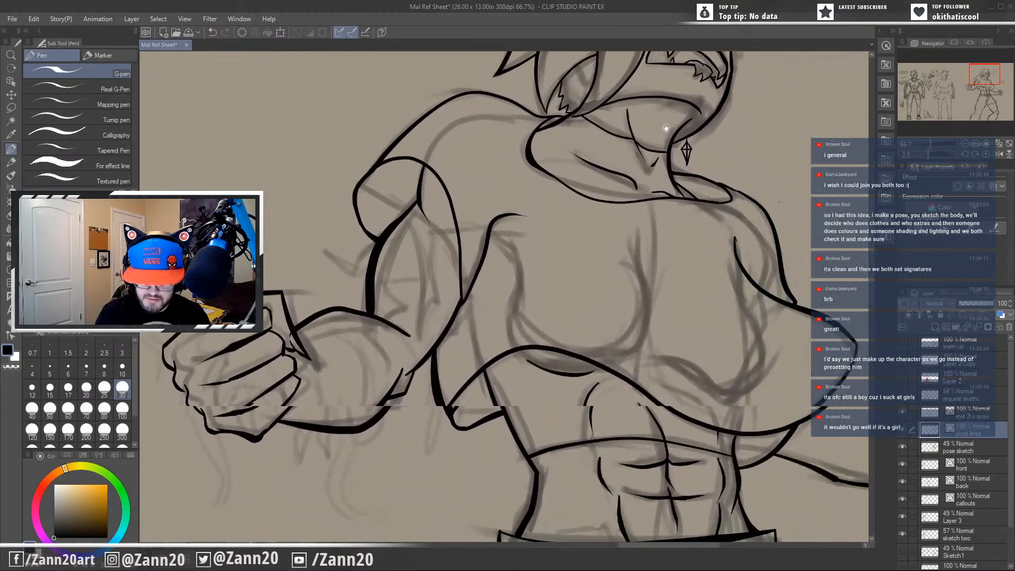
pyautogui.moveTo(715, 363); pyautogui.dragTo(711, 335)
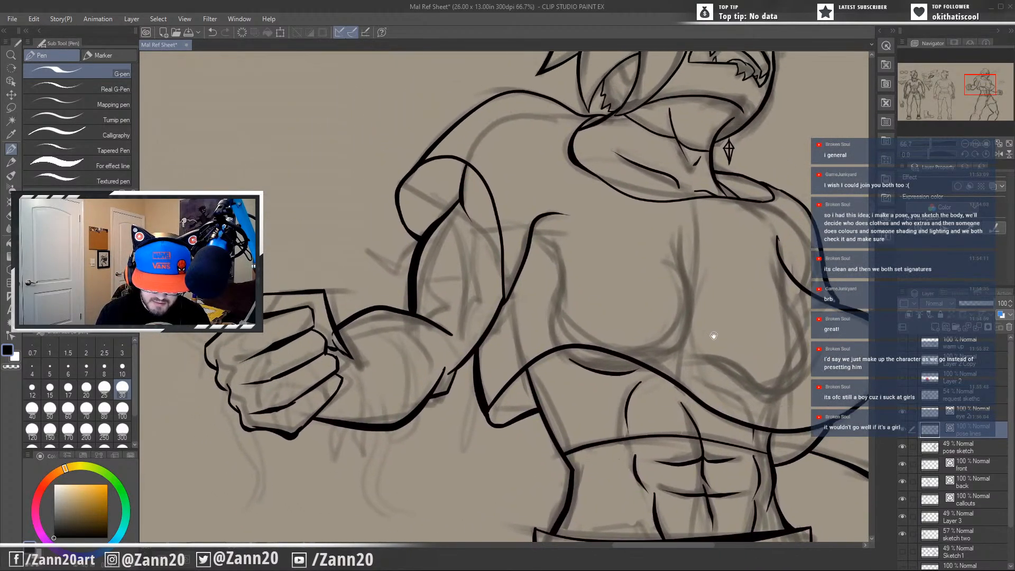
pyautogui.moveTo(485, 378); pyautogui.dragTo(455, 459)
pyautogui.moveTo(661, 361); pyautogui.dragTo(512, 323)
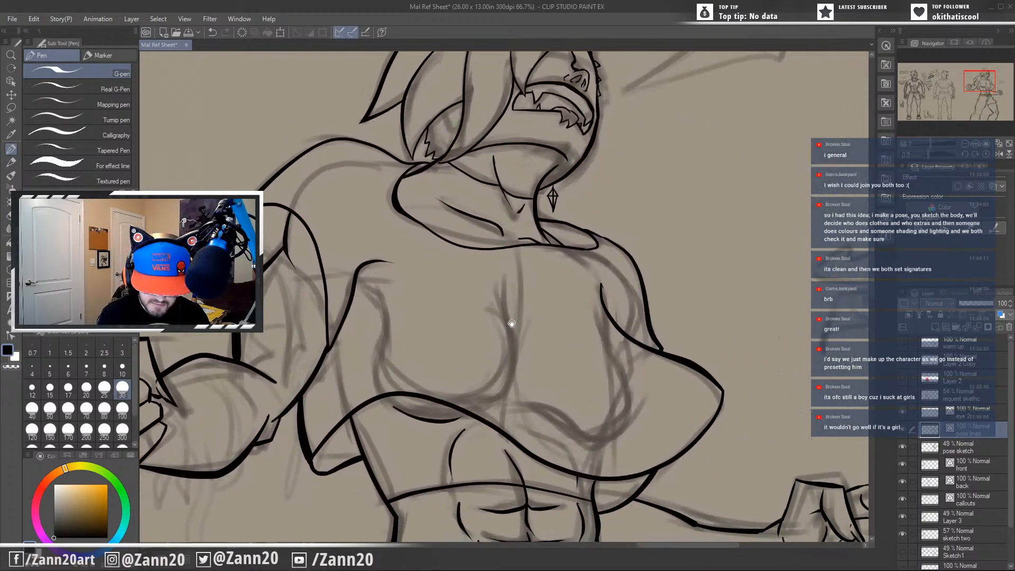
pyautogui.moveTo(555, 377)
pyautogui.mouseDown()
pyautogui.moveTo(554, 388)
pyautogui.moveTo(510, 385)
pyautogui.mouseUp()
pyautogui.moveTo(595, 223)
pyautogui.mouseDown()
pyautogui.moveTo(659, 301)
pyautogui.moveTo(701, 311)
pyautogui.moveTo(702, 328)
pyautogui.mouseUp()
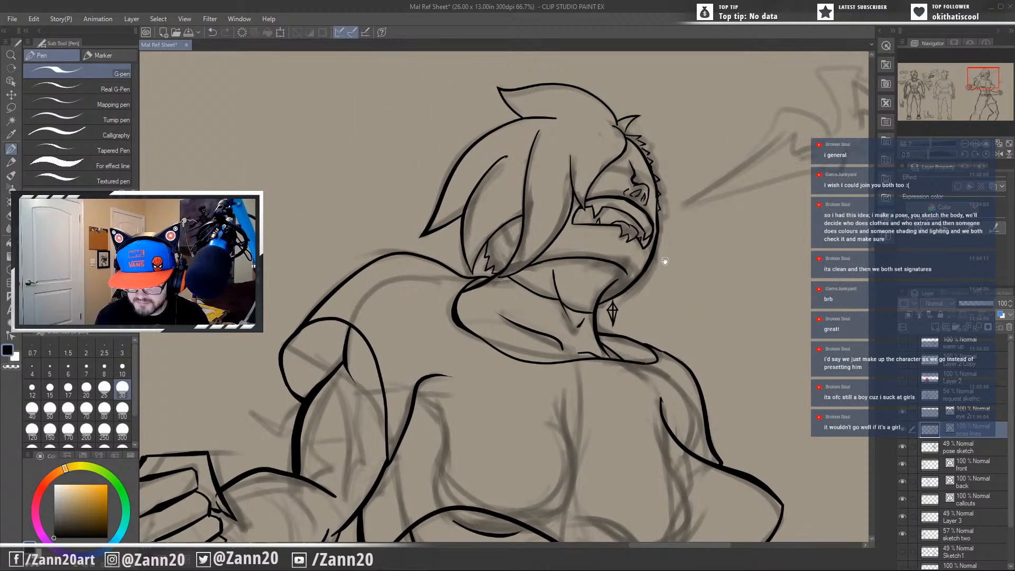
pyautogui.moveTo(664, 262); pyautogui.dragTo(631, 336)
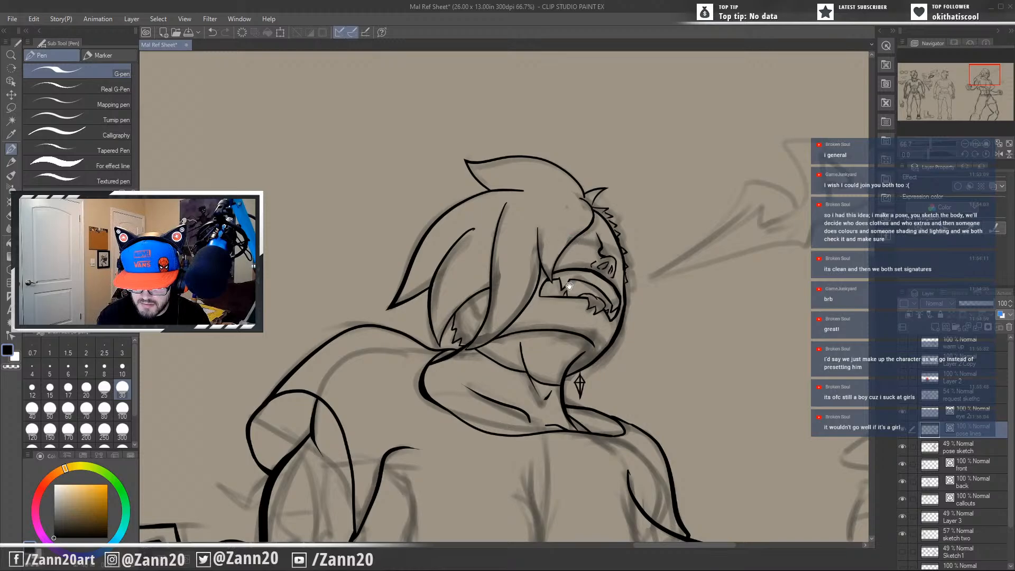
# Lasso the thick-lined eye and eyebrow callout between the front and back views.
pyautogui.moveTo(431, 311); pyautogui.dragTo(566, 269)
pyautogui.moveTo(497, 298); pyautogui.dragTo(618, 259)
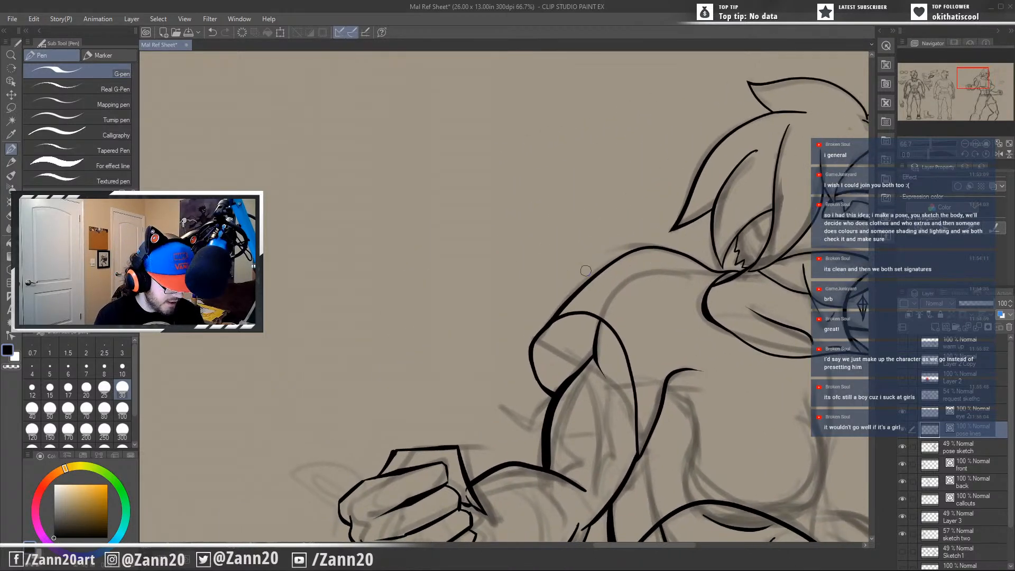
pyautogui.scroll(-3, 585, 270)
pyautogui.moveTo(330, 381); pyautogui.dragTo(589, 363)
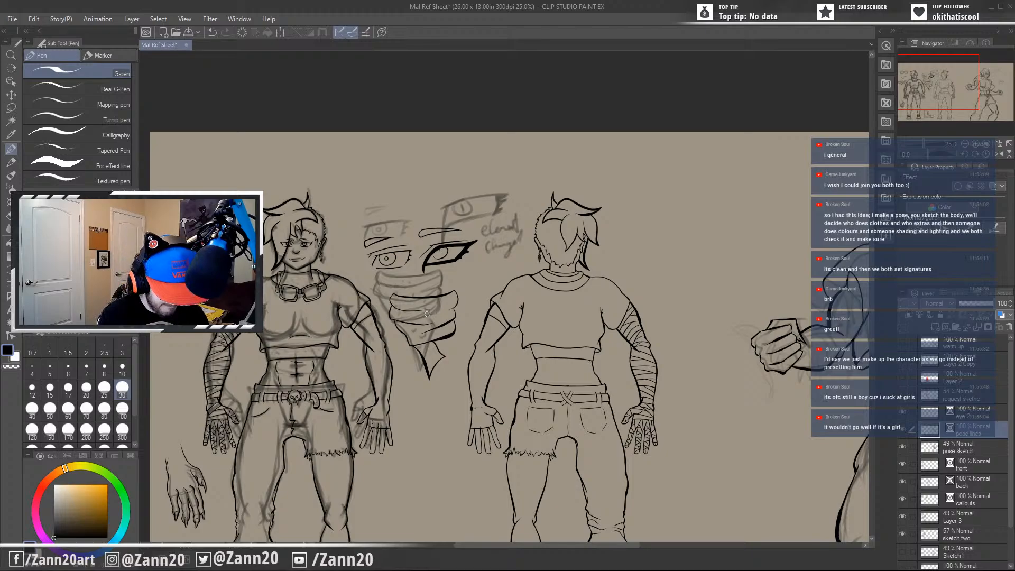
pyautogui.press('m')
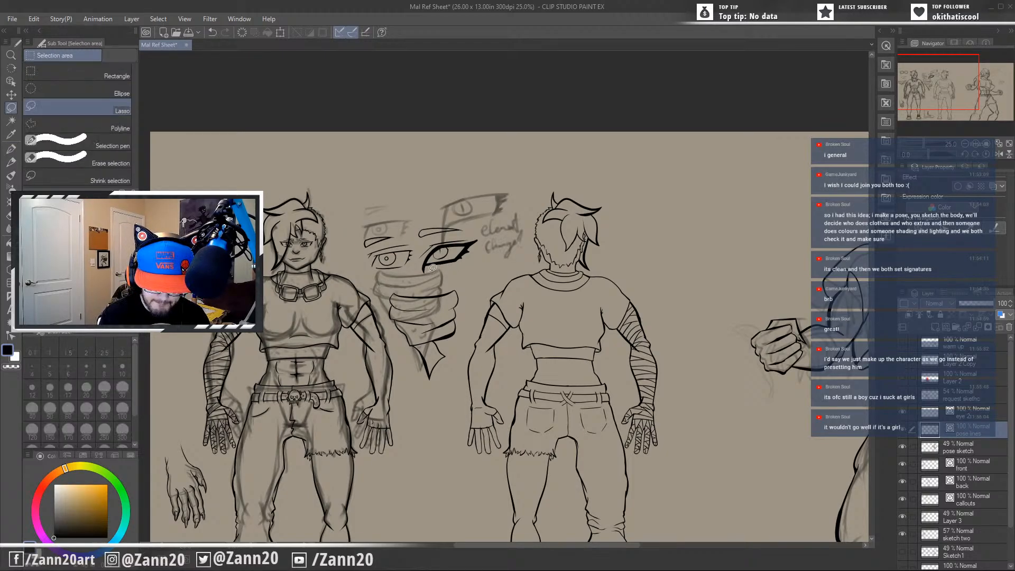
pyautogui.moveTo(410, 275); pyautogui.dragTo(500, 232)
pyautogui.moveTo(414, 283); pyautogui.dragTo(418, 285)
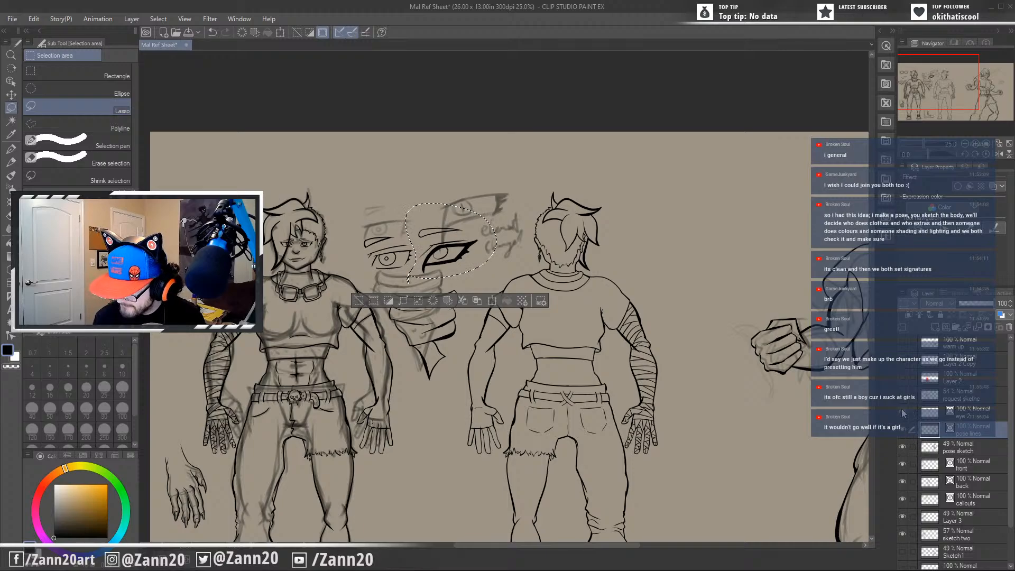
# Toggle the pose sketch, front, back and callouts layers to find the one holding the eye, and make callouts active.
pyautogui.click(902, 447)
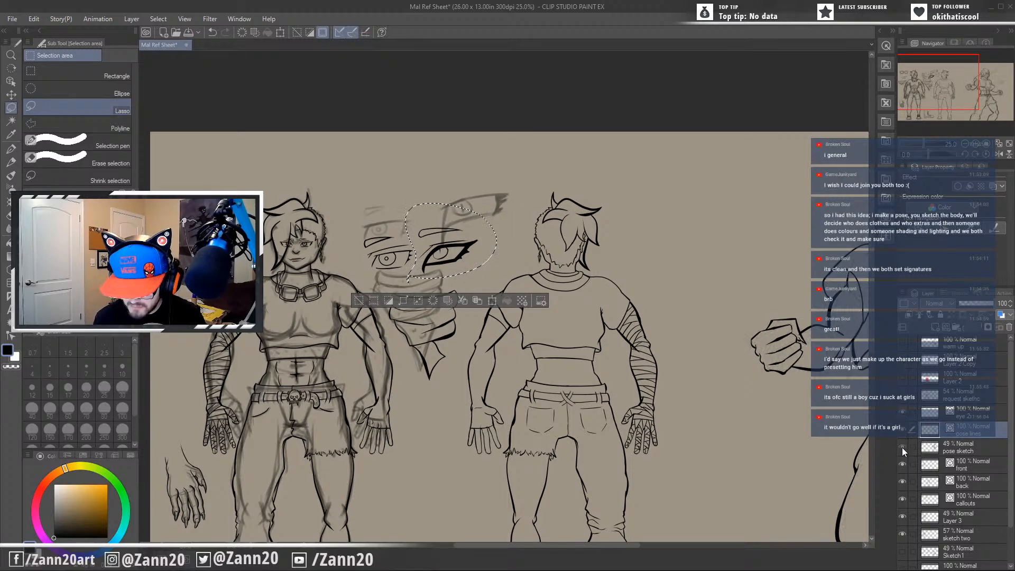
pyautogui.click(902, 447)
pyautogui.click(899, 464)
pyautogui.click(900, 464)
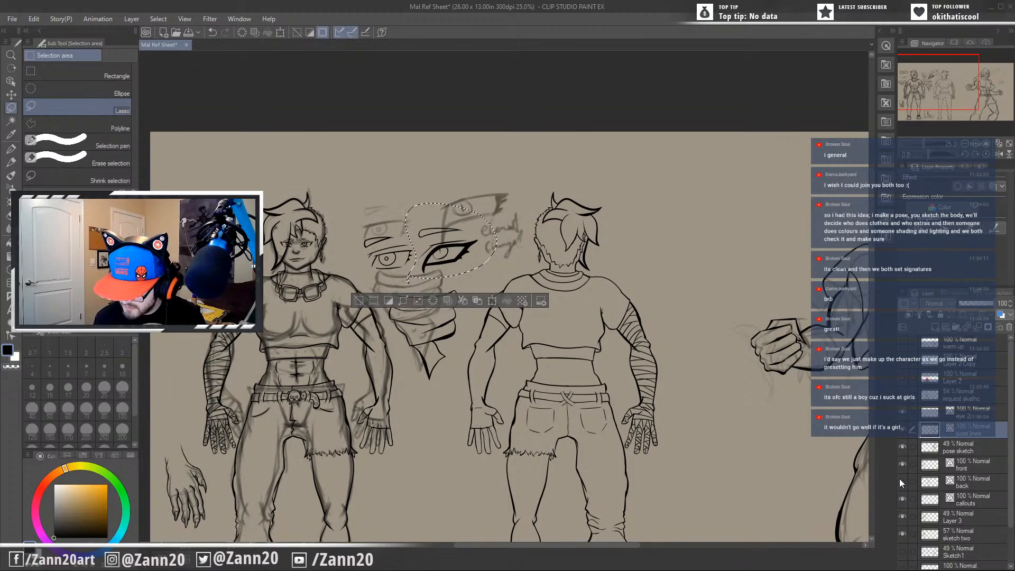
pyautogui.click(900, 480)
pyautogui.click(899, 481)
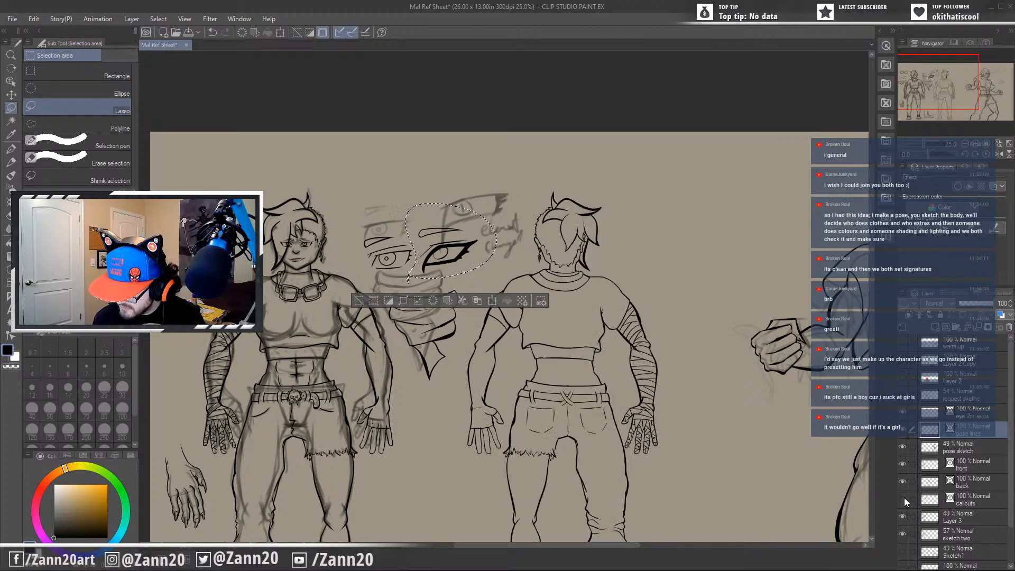
pyautogui.click(902, 499)
pyautogui.click(903, 498)
pyautogui.click(930, 496)
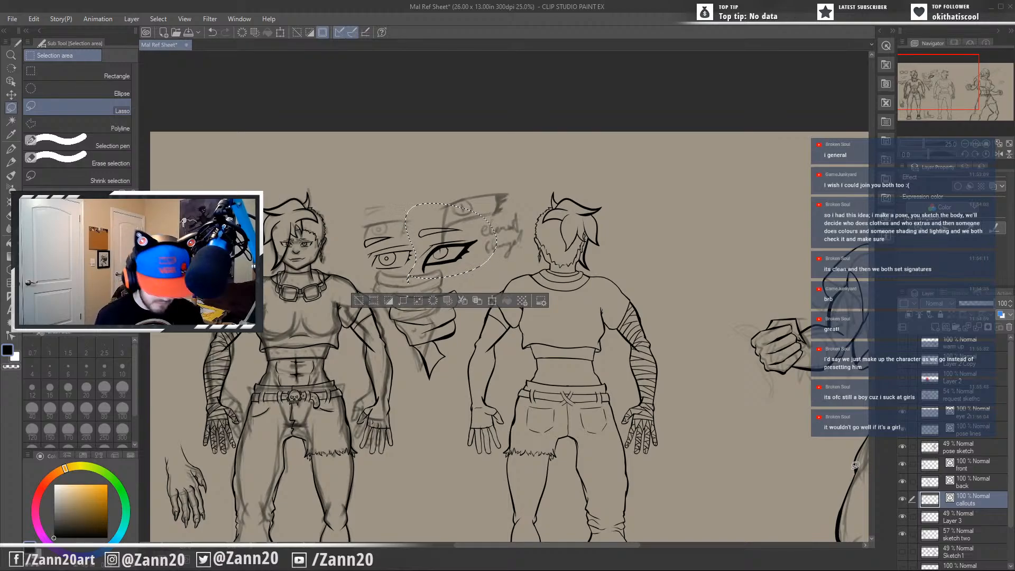
pyautogui.hotkey('ctrl', 't')
pyautogui.moveTo(479, 267); pyautogui.dragTo(767, 283)
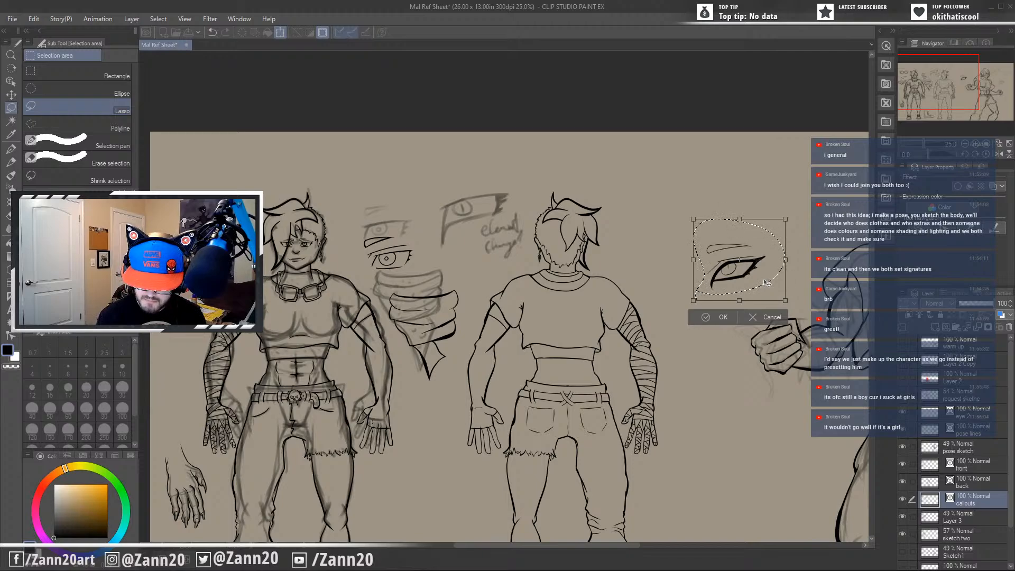
pyautogui.click(758, 316)
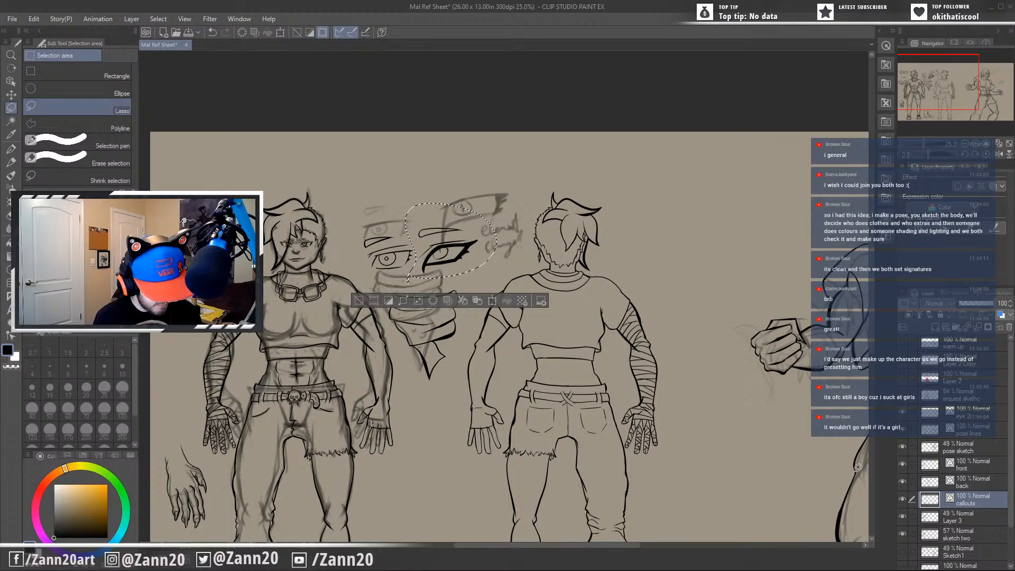
# Paste a copy of the selected eye as a new layer and transform it, moving it over the action pose's head mirrored horizontally.
pyautogui.hotkey('ctrl', 'v')
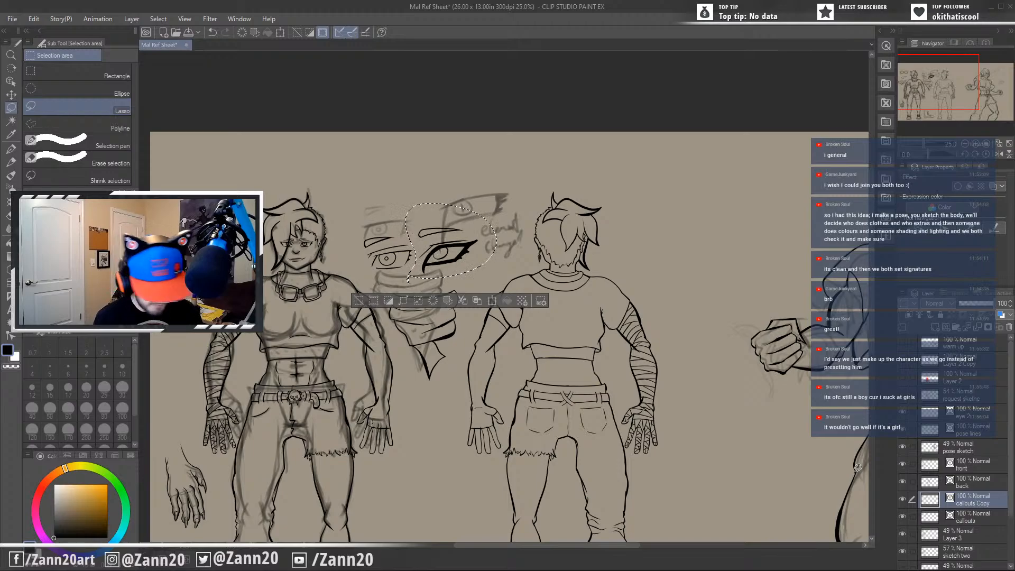
pyautogui.hotkey('ctrl', 't')
pyautogui.moveTo(455, 252); pyautogui.dragTo(736, 265)
pyautogui.moveTo(746, 412); pyautogui.dragTo(202, 395)
pyautogui.moveTo(191, 246); pyautogui.dragTo(411, 222)
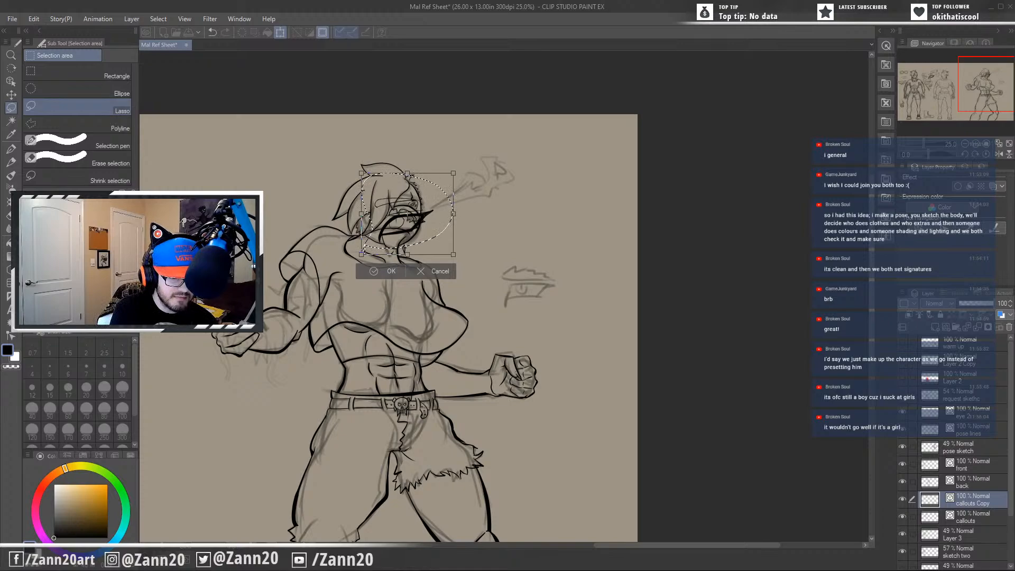
pyautogui.moveTo(407, 211); pyautogui.dragTo(386, 180)
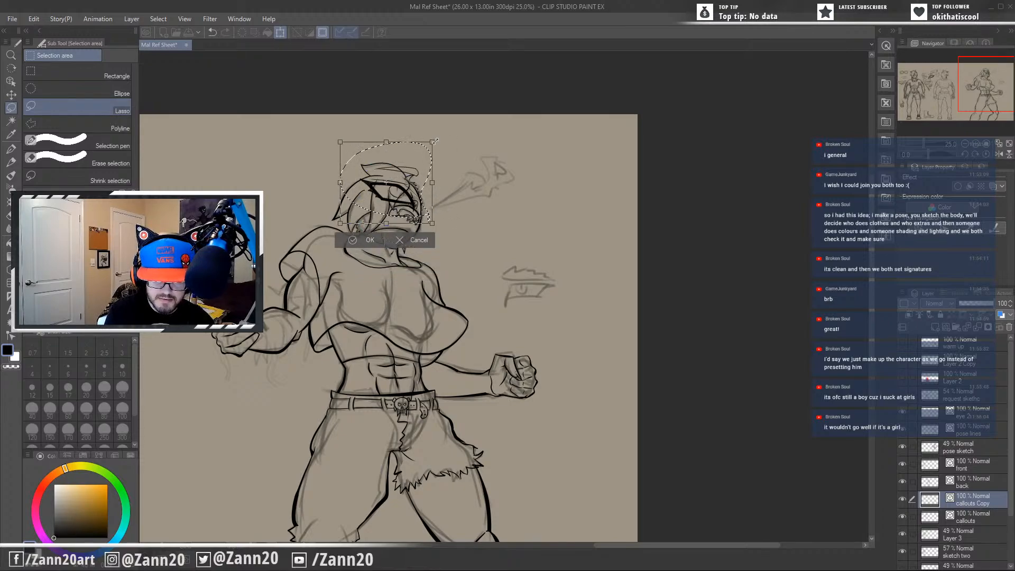
# Scale the mirrored eye down to fit the face and position it beside the nose bridge.
pyautogui.moveTo(435, 141)
pyautogui.mouseDown()
pyautogui.moveTo(373, 201)
pyautogui.moveTo(411, 203)
pyautogui.mouseUp()
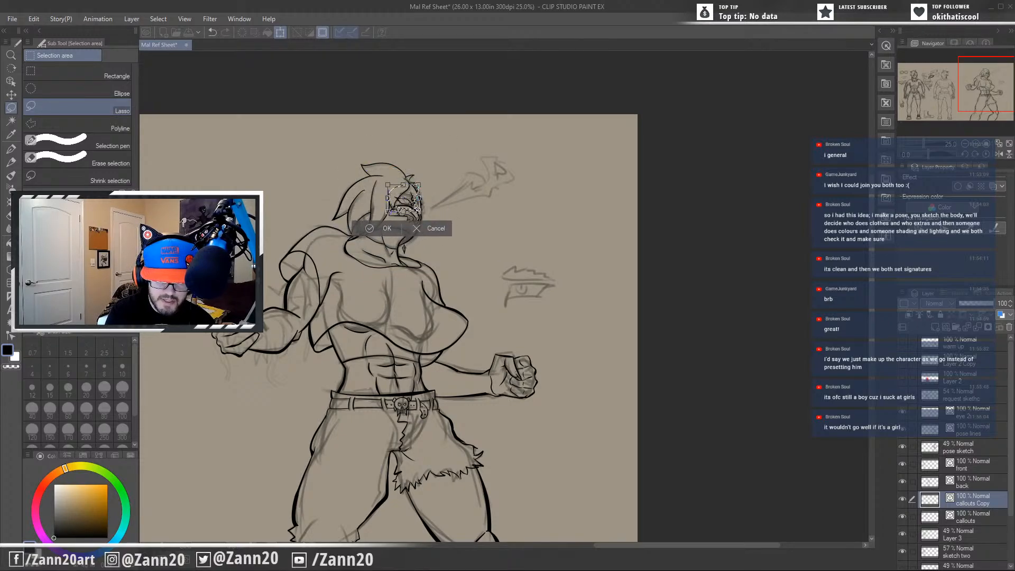
pyautogui.scroll(5, 434, 226)
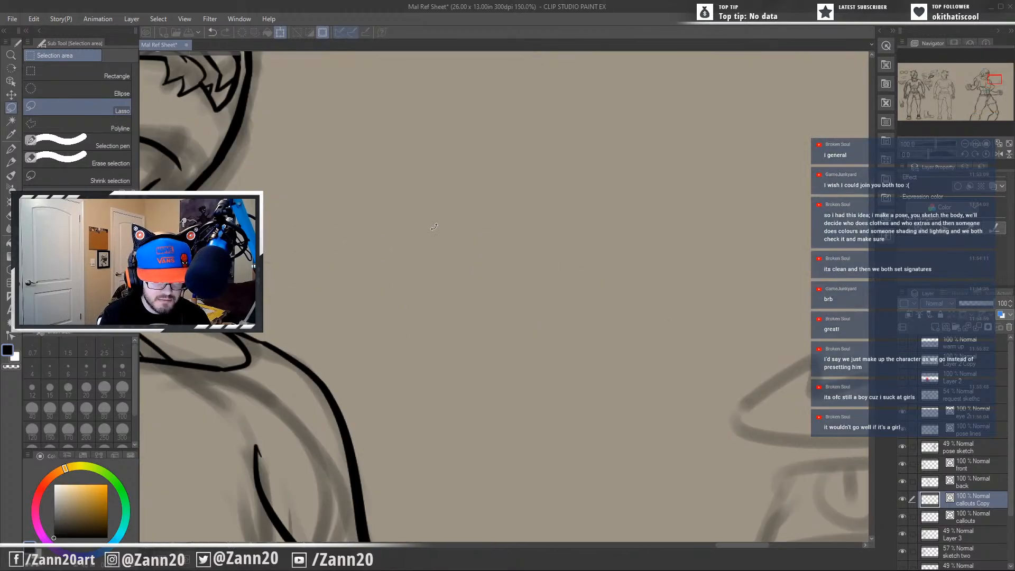
pyautogui.moveTo(324, 230); pyautogui.dragTo(631, 533)
pyautogui.moveTo(547, 363); pyautogui.dragTo(526, 270)
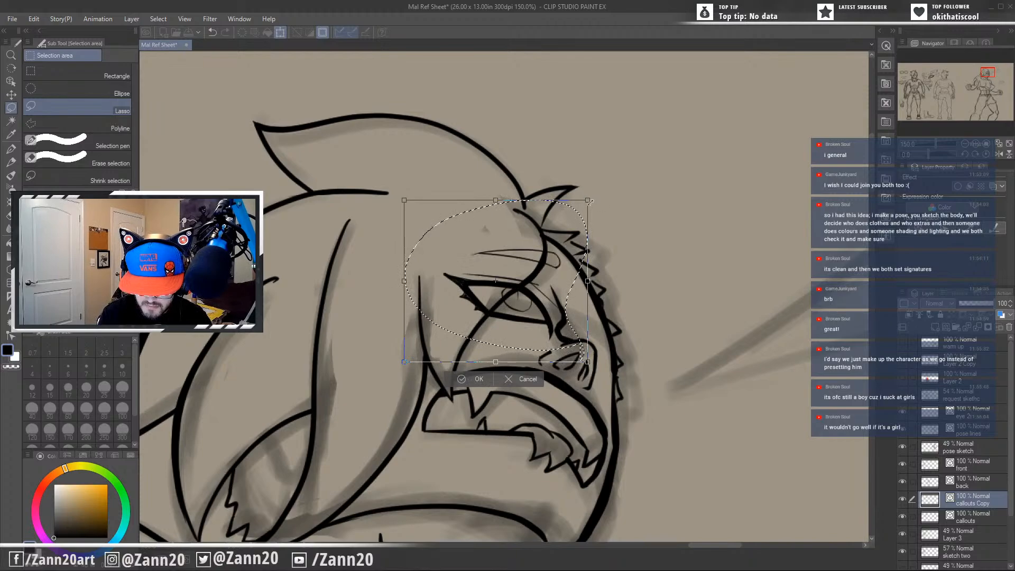
# Distort the mirrored eye copy by its corners so it slants down toward the nose bridge, following the upturned face.
pyautogui.moveTo(588, 201); pyautogui.dragTo(585, 203)
pyautogui.moveTo(566, 343); pyautogui.dragTo(537, 351)
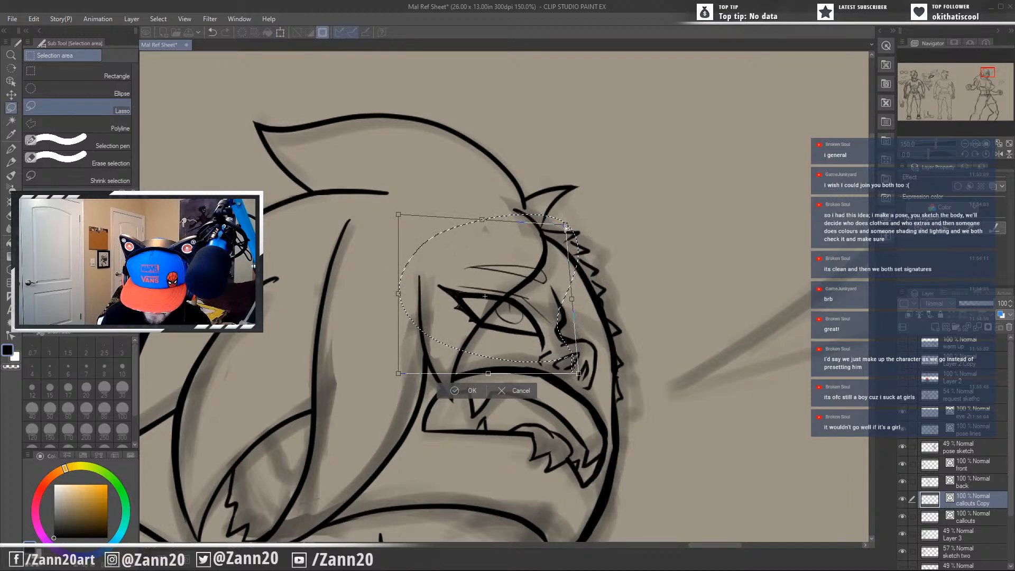
pyautogui.moveTo(566, 227); pyautogui.dragTo(562, 231)
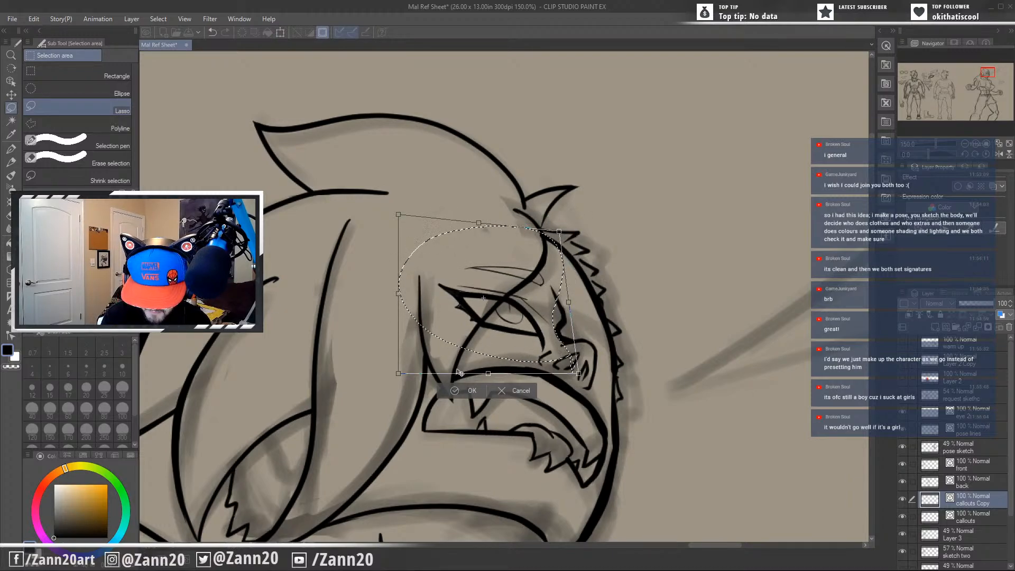
pyautogui.moveTo(397, 373); pyautogui.dragTo(394, 359)
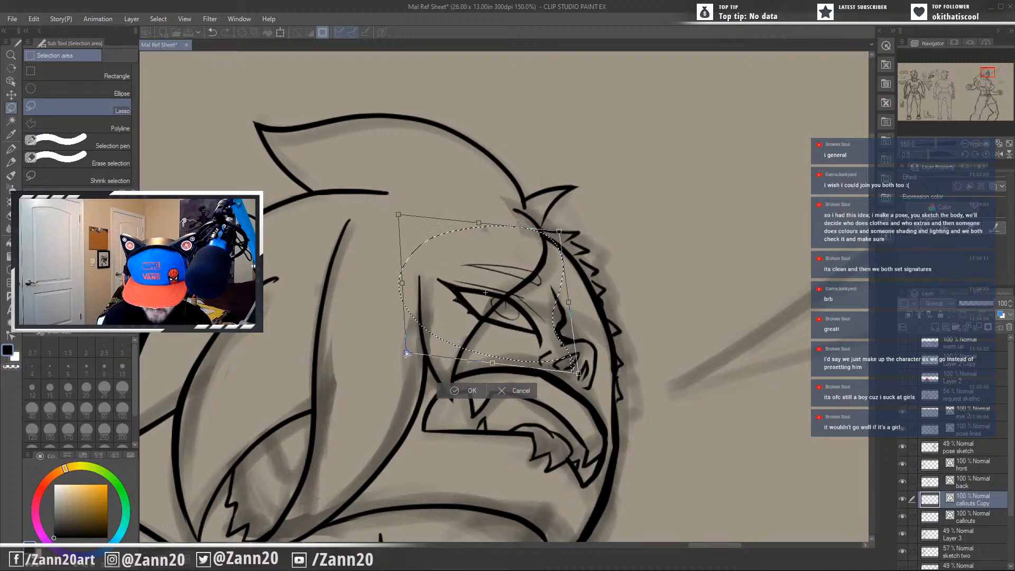
pyautogui.moveTo(506, 335); pyautogui.dragTo(512, 330)
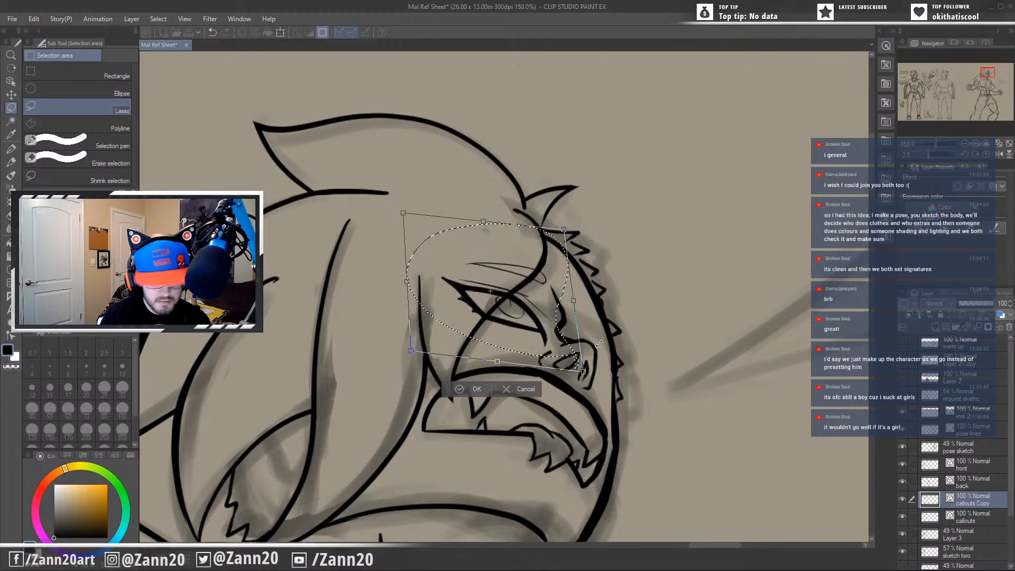
pyautogui.moveTo(583, 371); pyautogui.dragTo(582, 366)
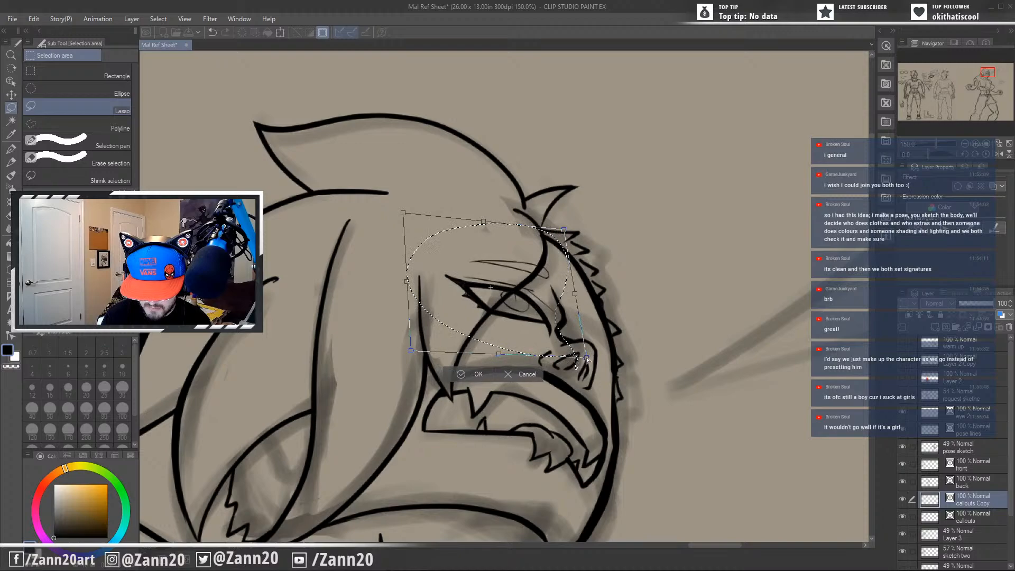
pyautogui.moveTo(560, 331); pyautogui.dragTo(550, 341)
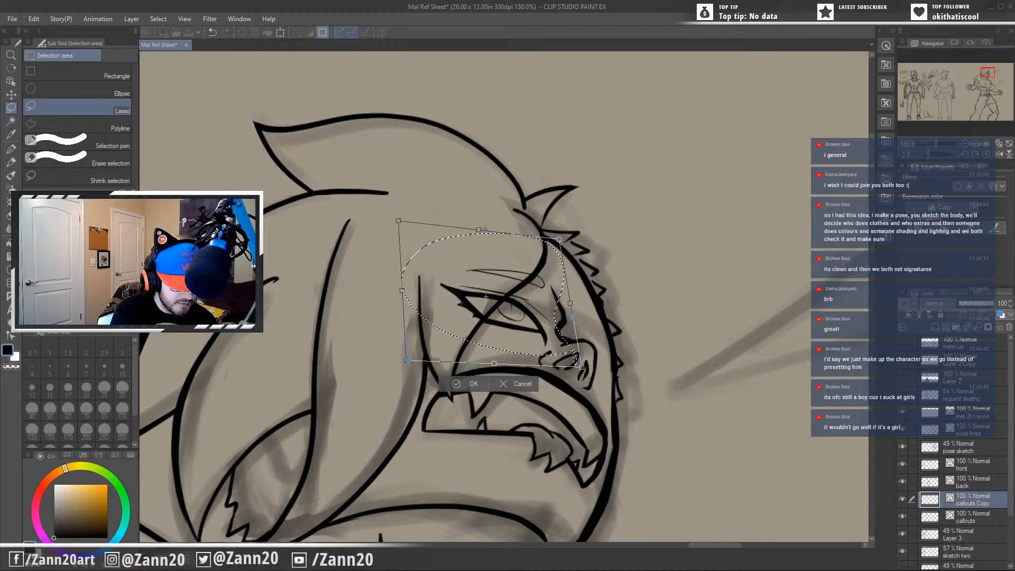
# Narrow and nudge the slanted eye against the nose bridge, apply the transform, and remove the thin eyebrow lines above it.
pyautogui.moveTo(586, 371); pyautogui.dragTo(556, 358)
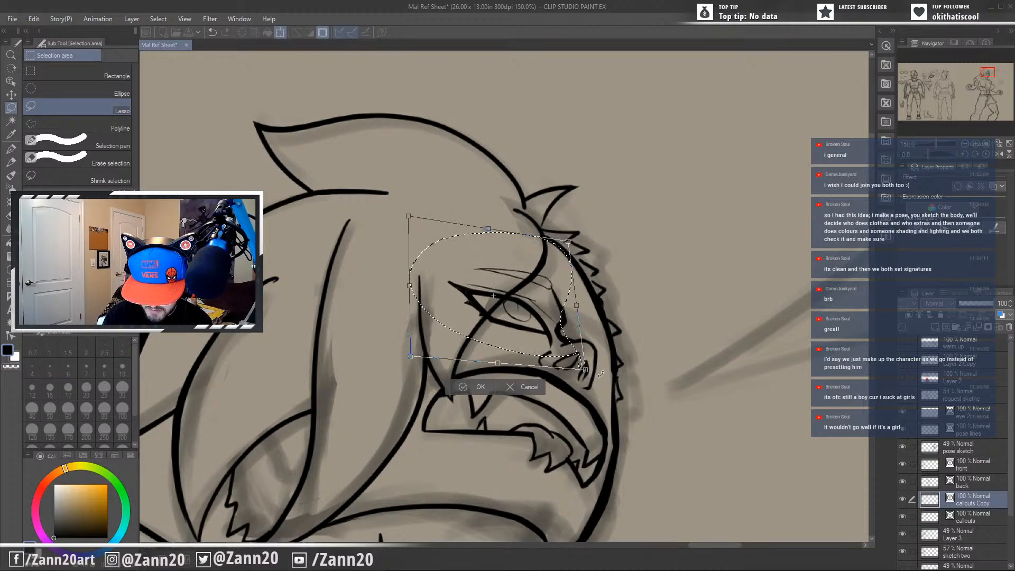
pyautogui.moveTo(601, 383); pyautogui.dragTo(599, 385)
pyautogui.moveTo(555, 357); pyautogui.dragTo(553, 353)
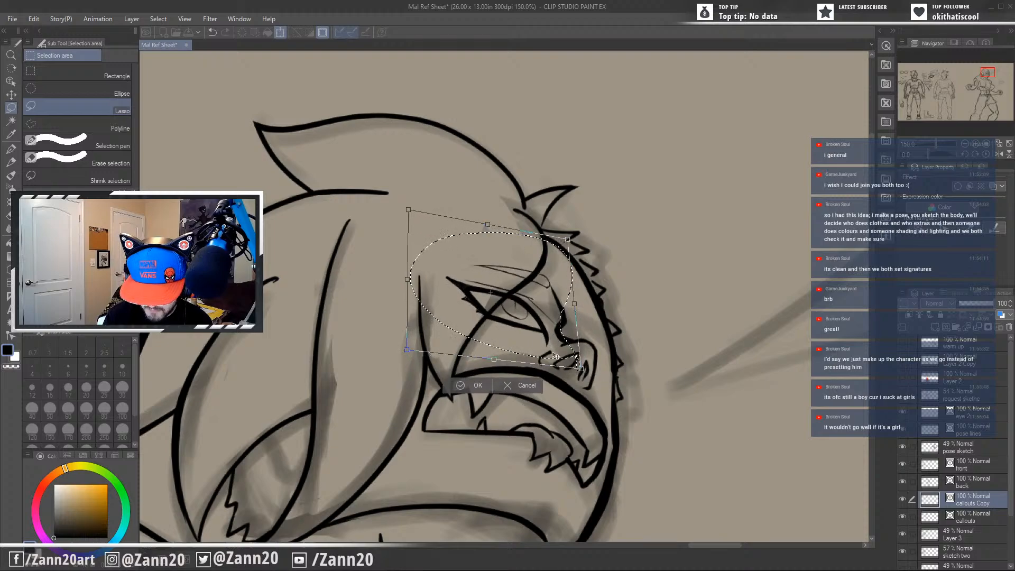
pyautogui.moveTo(569, 239); pyautogui.dragTo(557, 248)
pyautogui.moveTo(540, 341); pyautogui.dragTo(546, 343)
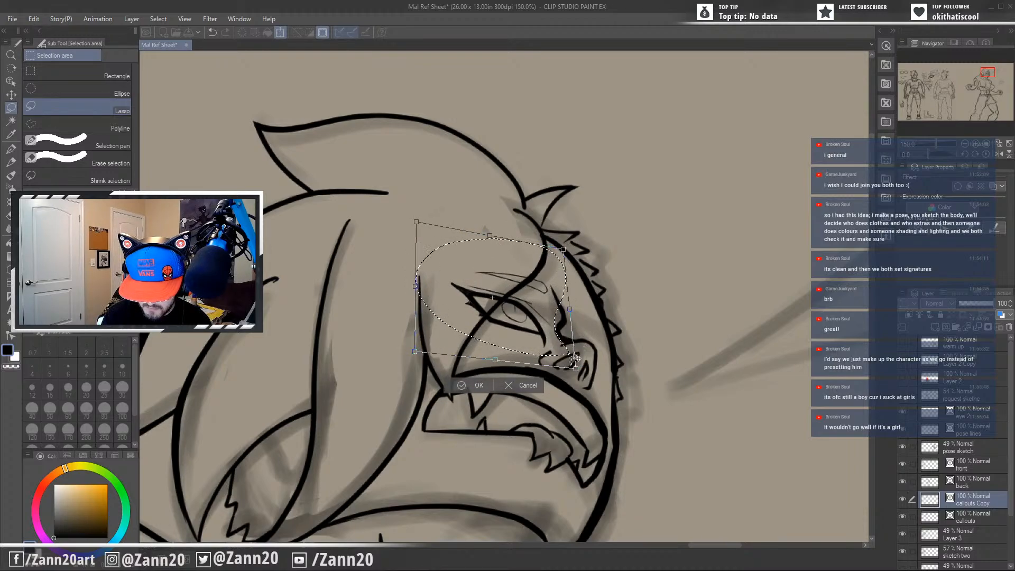
pyautogui.moveTo(546, 349); pyautogui.dragTo(545, 349)
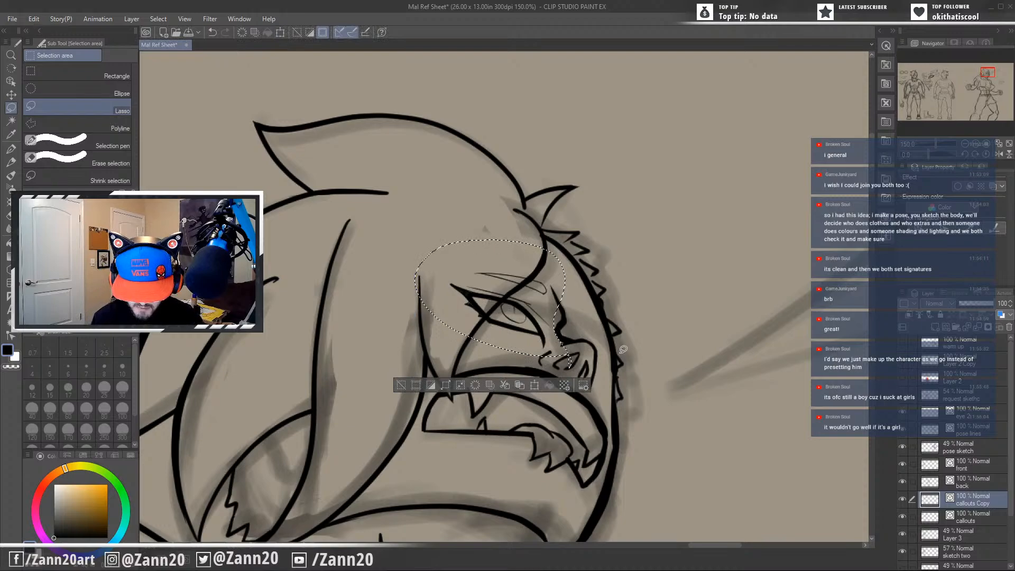
pyautogui.press('Return')
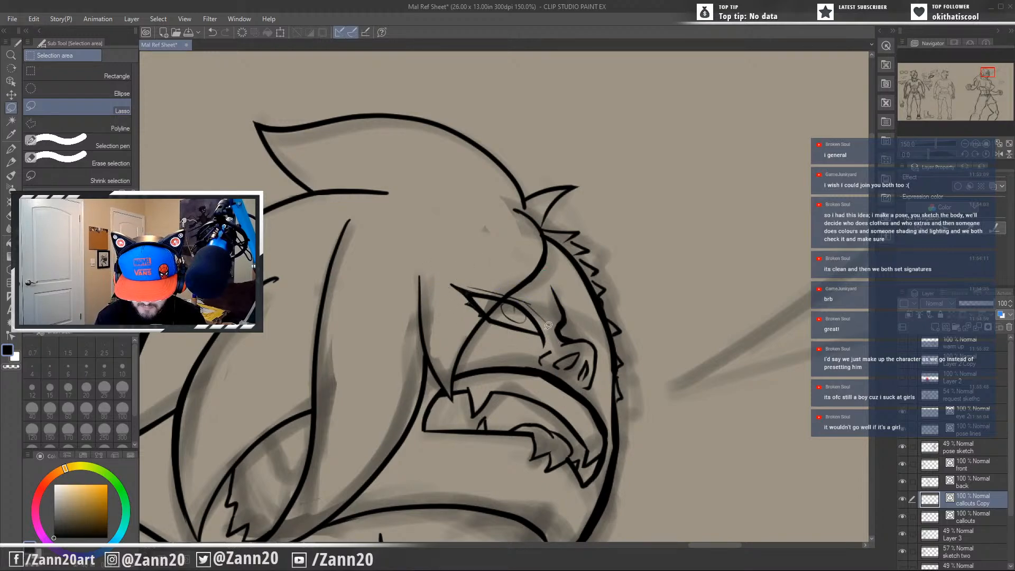
# Redraw the nose bridge line with the G-pen on the pose lines layer, undoing unwanted strokes.
pyautogui.press('p')
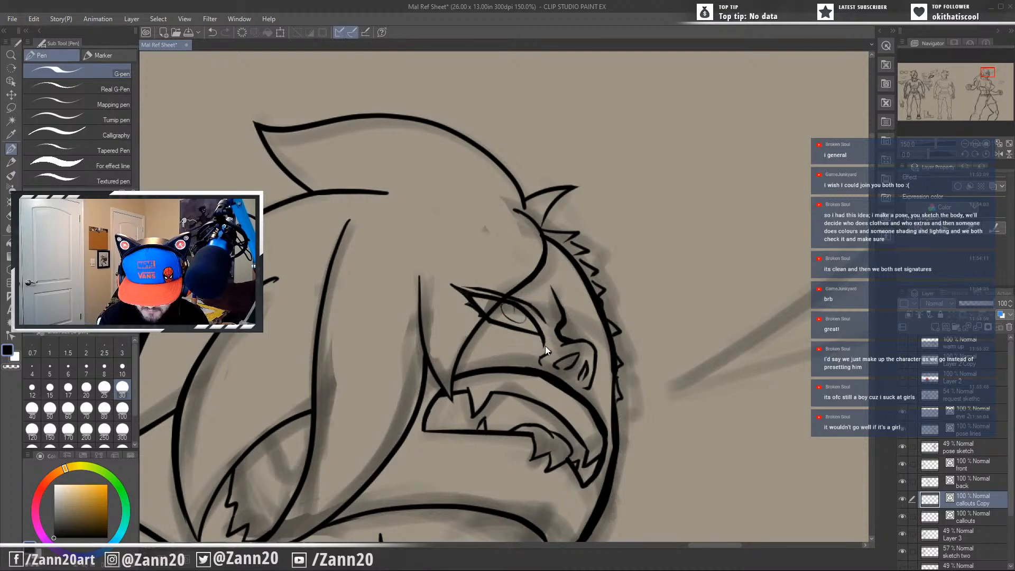
pyautogui.hotkey('ctrl', 'z')
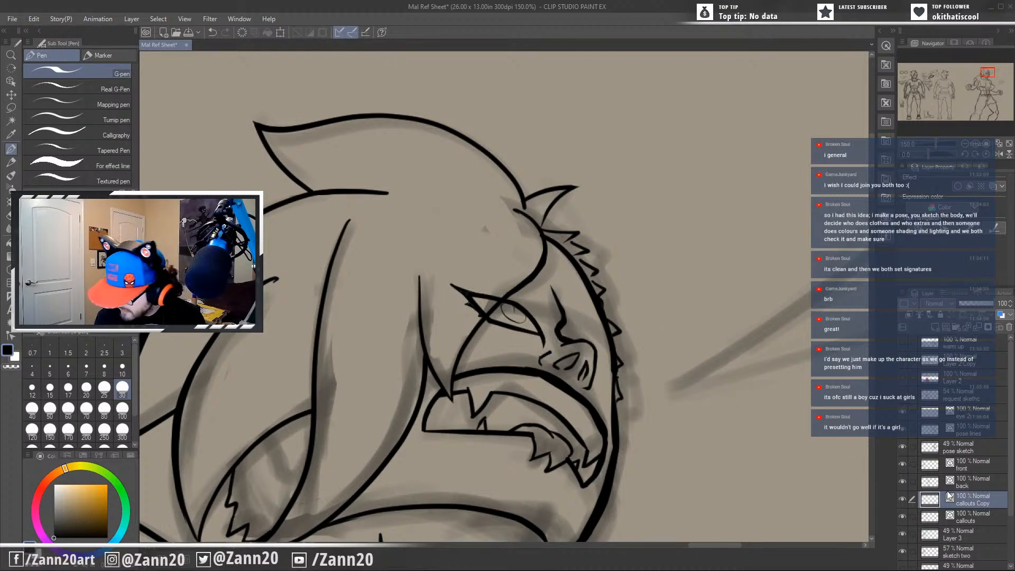
pyautogui.click(962, 430)
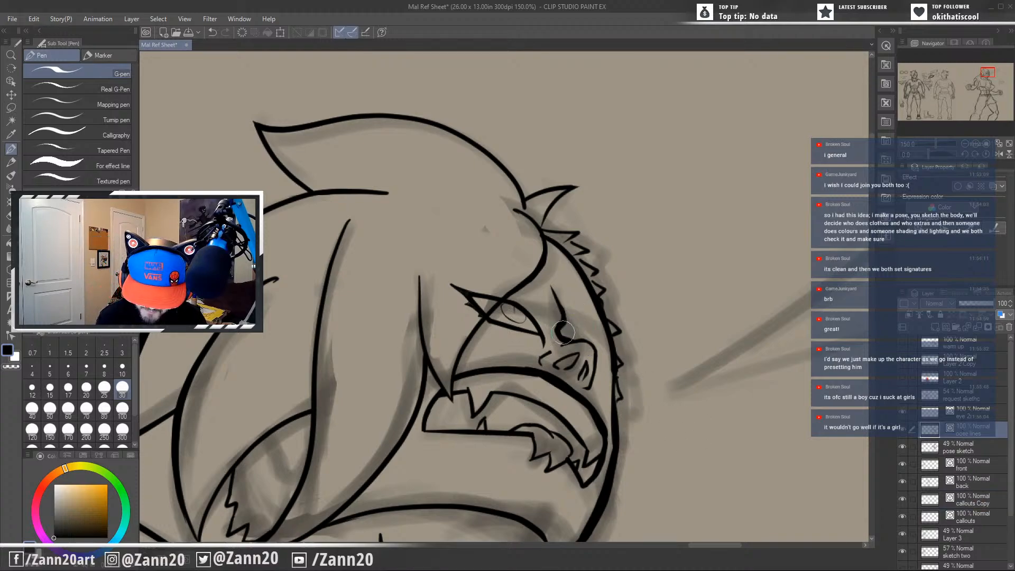
pyautogui.hotkey('ctrl', 'z')
pyautogui.moveTo(560, 290)
pyautogui.mouseDown()
pyautogui.moveTo(561, 333)
pyautogui.moveTo(572, 335)
pyautogui.moveTo(562, 340)
pyautogui.moveTo(574, 334)
pyautogui.moveTo(561, 323)
pyautogui.moveTo(573, 299)
pyautogui.moveTo(568, 324)
pyautogui.moveTo(568, 305)
pyautogui.moveTo(580, 335)
pyautogui.moveTo(566, 339)
pyautogui.moveTo(552, 278)
pyautogui.moveTo(563, 290)
pyautogui.moveTo(561, 327)
pyautogui.moveTo(560, 302)
pyautogui.mouseUp()
pyautogui.hotkey('ctrl', 'z')
pyautogui.hotkey('ctrl', 'z')
pyautogui.hotkey('ctrl', 'z')
pyautogui.hotkey('ctrl', 'z')
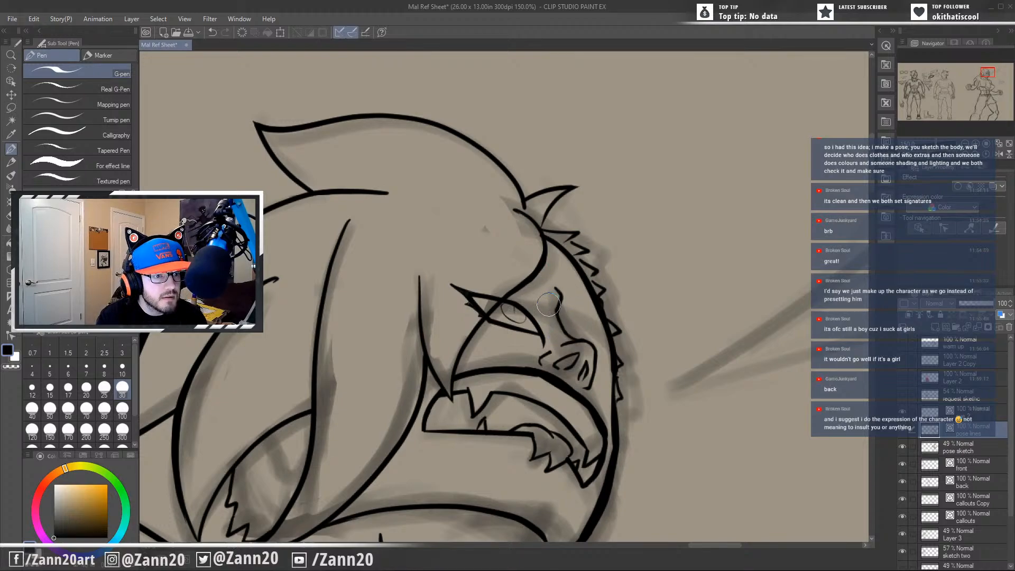
# Move the callouts Copy layer above pose lines and lasso the fitted eye on it.
pyautogui.moveTo(553, 390)
pyautogui.mouseDown()
pyautogui.moveTo(606, 361)
pyautogui.moveTo(597, 325)
pyautogui.moveTo(599, 352)
pyautogui.mouseUp()
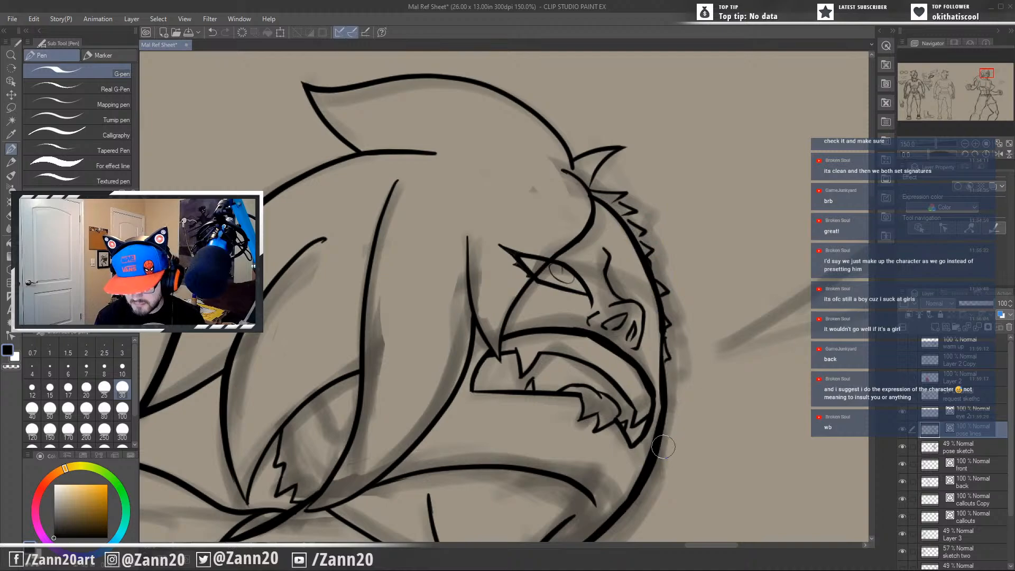
pyautogui.moveTo(634, 406); pyautogui.dragTo(706, 423)
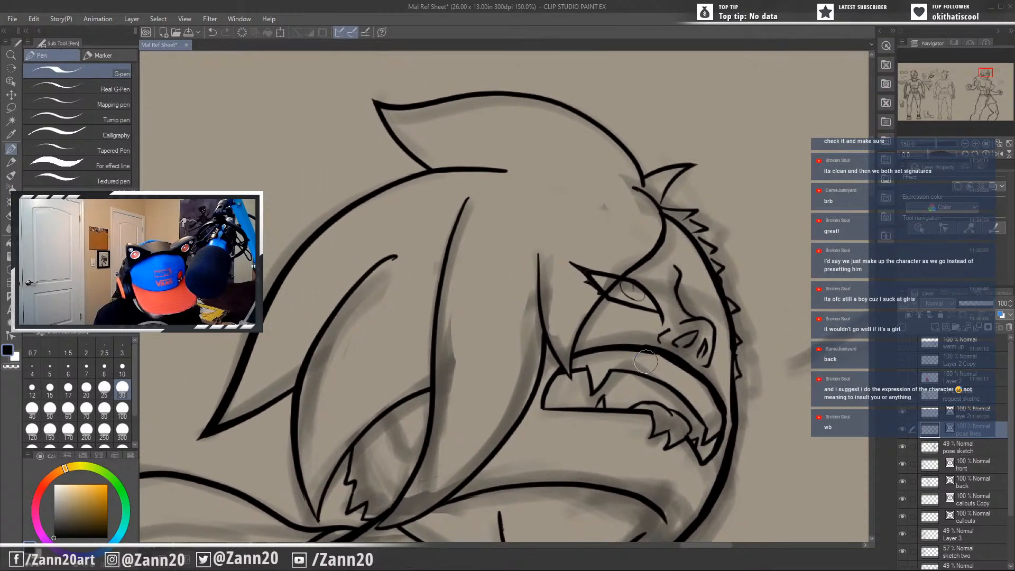
pyautogui.press('m')
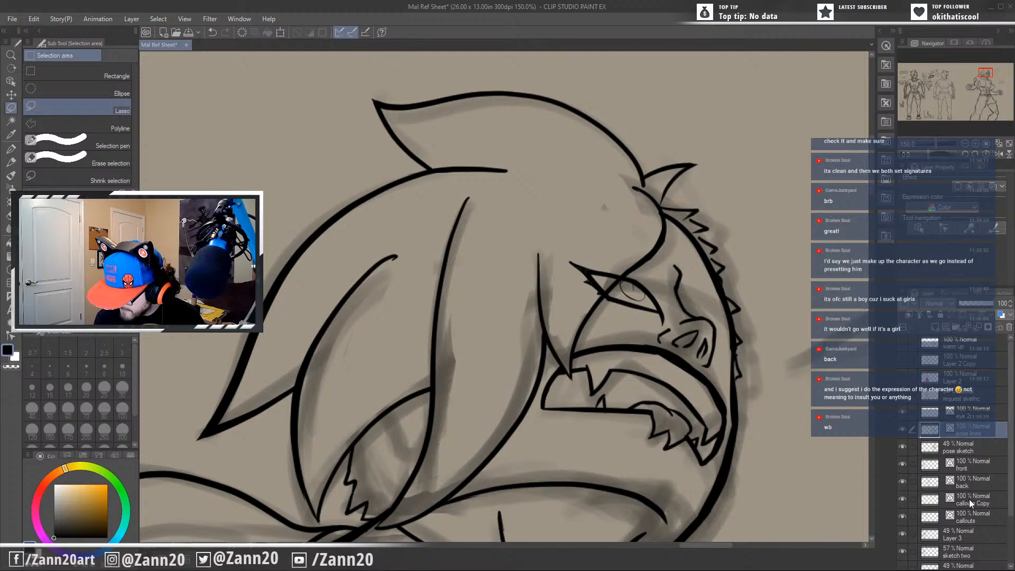
pyautogui.moveTo(969, 499); pyautogui.dragTo(968, 433)
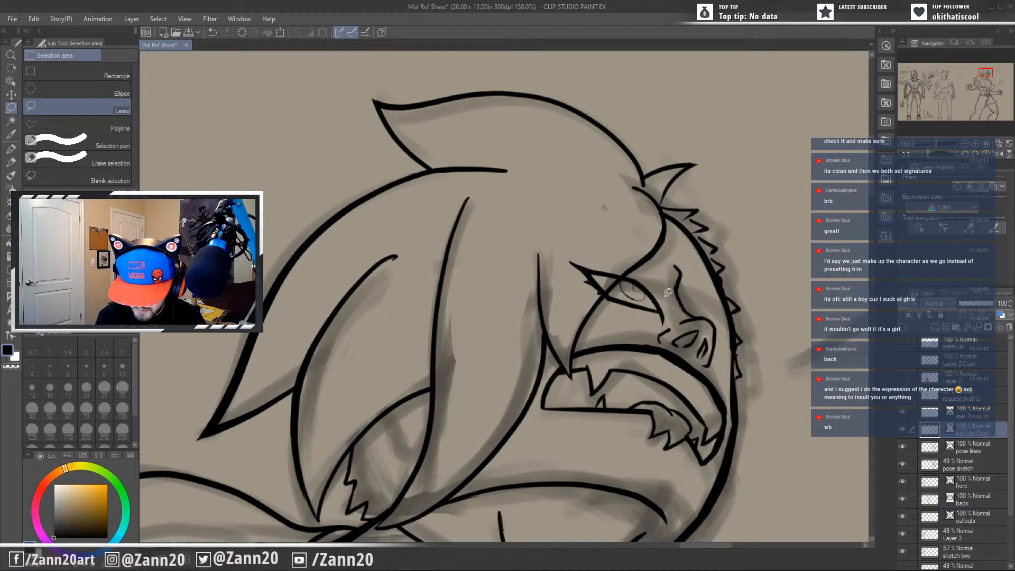
pyautogui.moveTo(662, 282)
pyautogui.mouseDown()
pyautogui.moveTo(674, 317)
pyautogui.moveTo(649, 291)
pyautogui.mouseUp()
pyautogui.hotkey('ctrl', 'd')
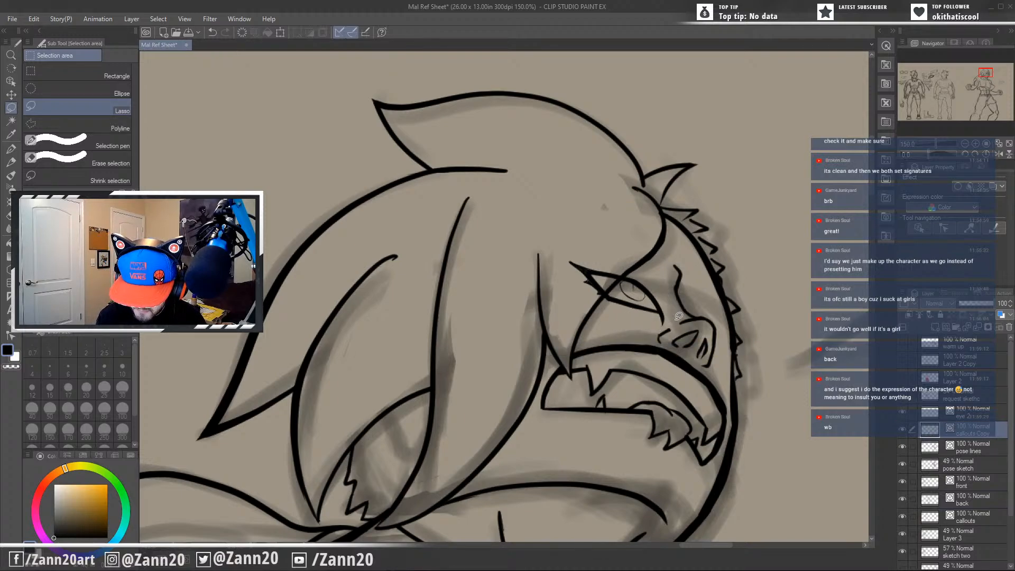
pyautogui.moveTo(661, 325)
pyautogui.mouseDown()
pyautogui.moveTo(605, 317)
pyautogui.moveTo(571, 236)
pyautogui.moveTo(663, 275)
pyautogui.moveTo(661, 324)
pyautogui.mouseUp()
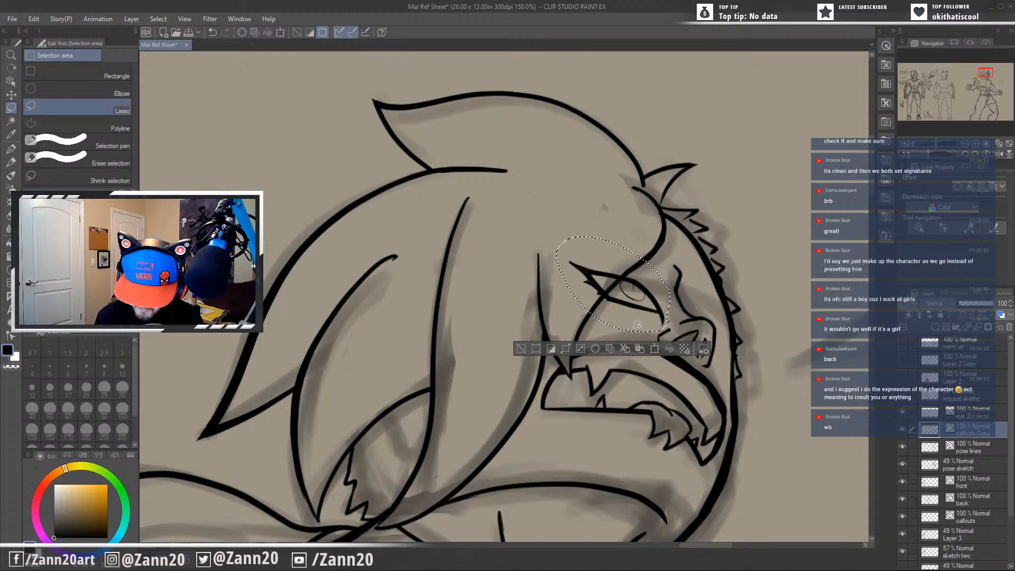
# Paste a copy of the lassoed eye as a new layer, mirror it, and rotate it onto the far side of the nose bridge.
pyautogui.hotkey('ctrl', 'c')
pyautogui.hotkey('ctrl', 'v')
pyautogui.hotkey('ctrl', 't')
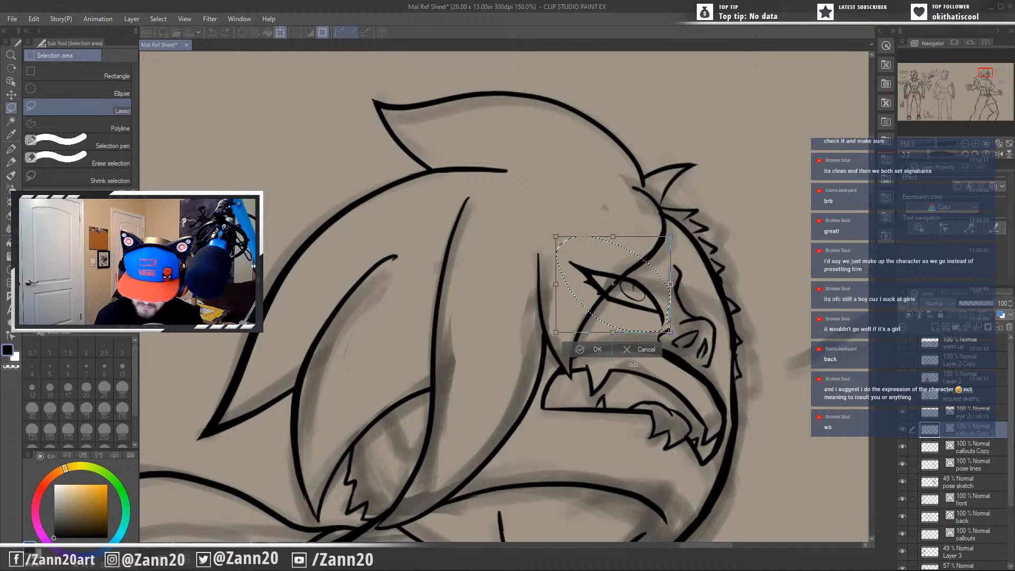
pyautogui.moveTo(621, 307); pyautogui.dragTo(740, 341)
pyautogui.moveTo(802, 278); pyautogui.dragTo(808, 346)
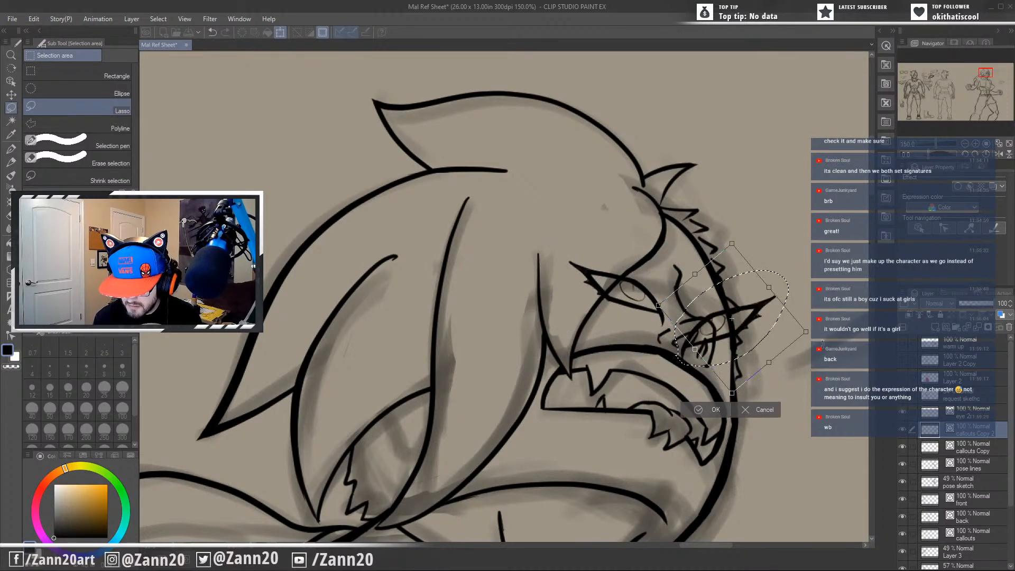
pyautogui.moveTo(744, 339); pyautogui.dragTo(755, 316)
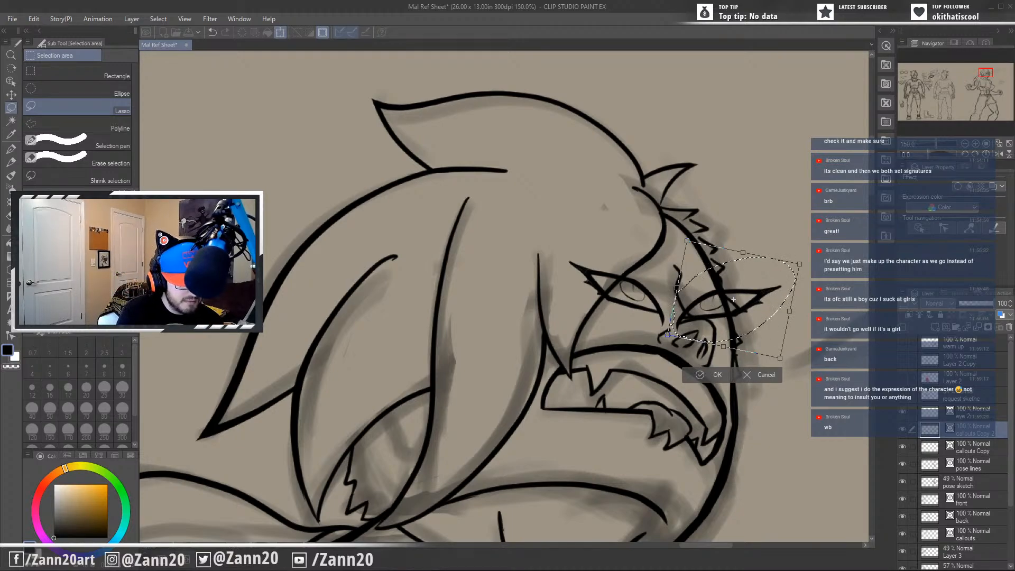
# Squash the far eye copy narrower in perspective and fit it between the nose bridge and the outer face contour.
pyautogui.moveTo(798, 276); pyautogui.dragTo(760, 271)
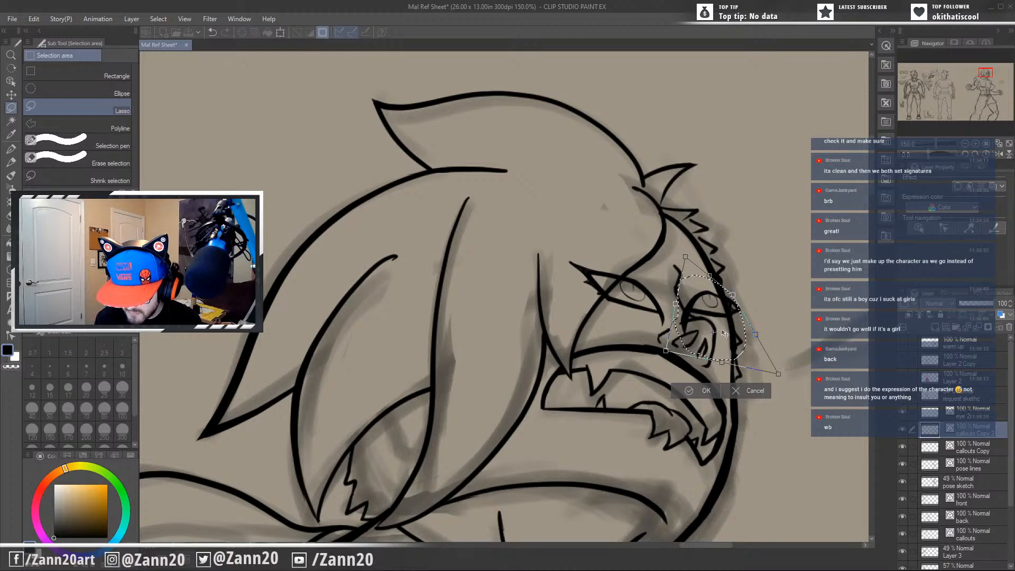
pyautogui.moveTo(727, 341); pyautogui.dragTo(728, 341)
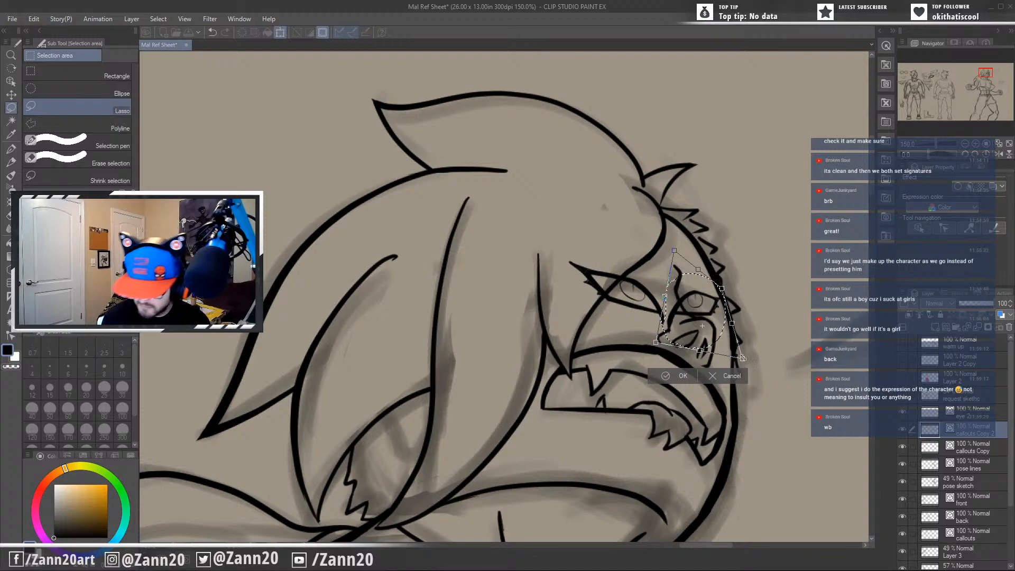
pyautogui.moveTo(742, 358); pyautogui.dragTo(735, 352)
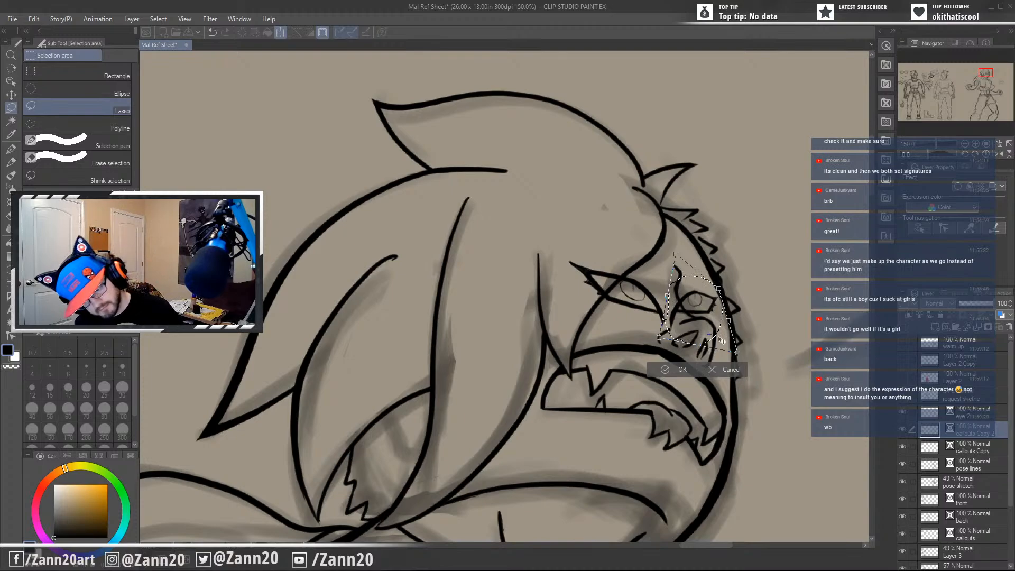
pyautogui.moveTo(724, 333); pyautogui.dragTo(724, 335)
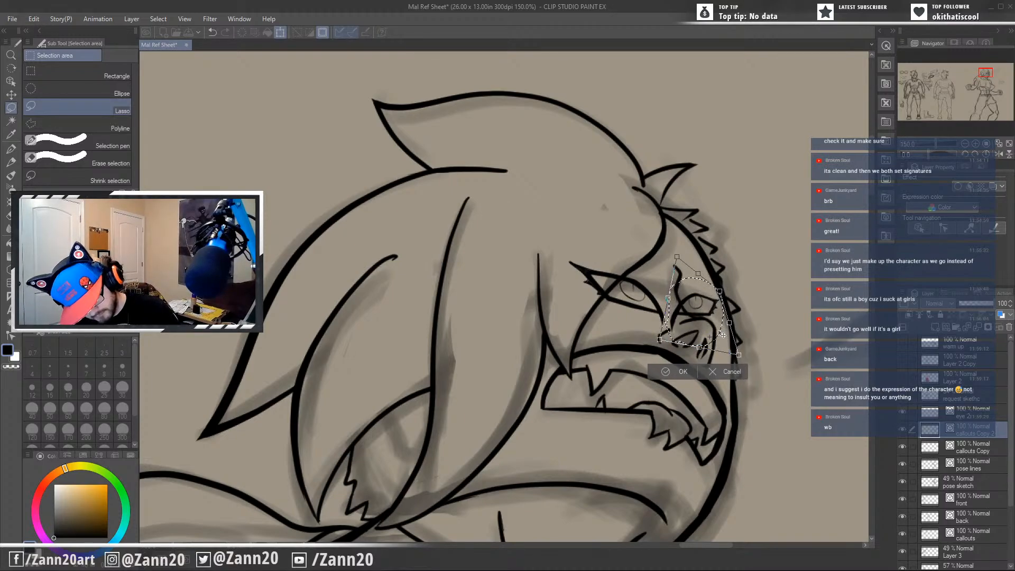
# Adjust the far eye's corners and tilt so it sits above the nostrils facing the near eye, and apply the transform.
pyautogui.moveTo(744, 286)
pyautogui.mouseDown()
pyautogui.moveTo(711, 322)
pyautogui.moveTo(756, 296)
pyautogui.moveTo(723, 325)
pyautogui.moveTo(687, 328)
pyautogui.moveTo(688, 337)
pyautogui.mouseUp()
pyautogui.moveTo(756, 339); pyautogui.dragTo(721, 337)
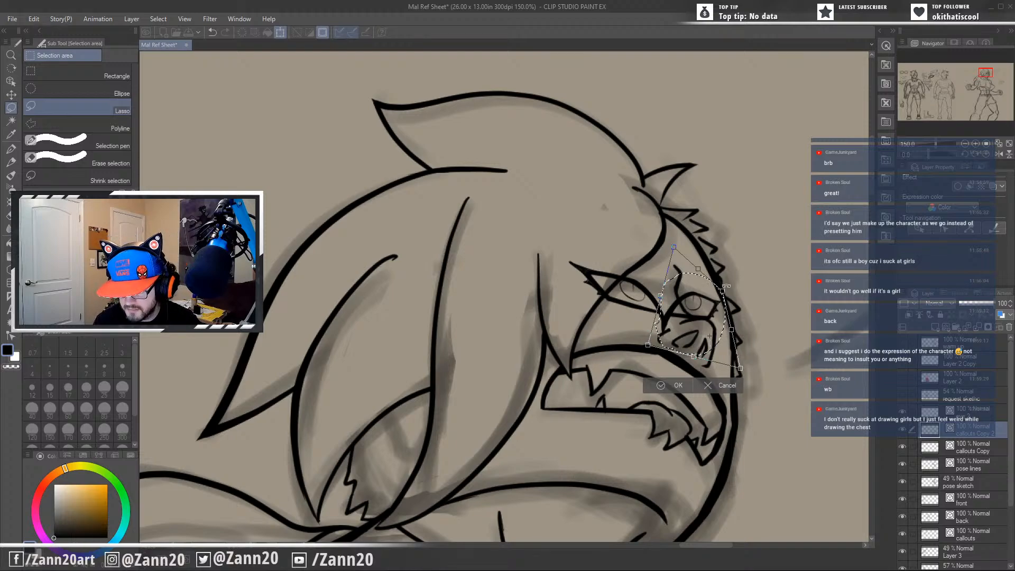
pyautogui.moveTo(722, 291); pyautogui.dragTo(727, 287)
pyautogui.moveTo(710, 322); pyautogui.dragTo(703, 356)
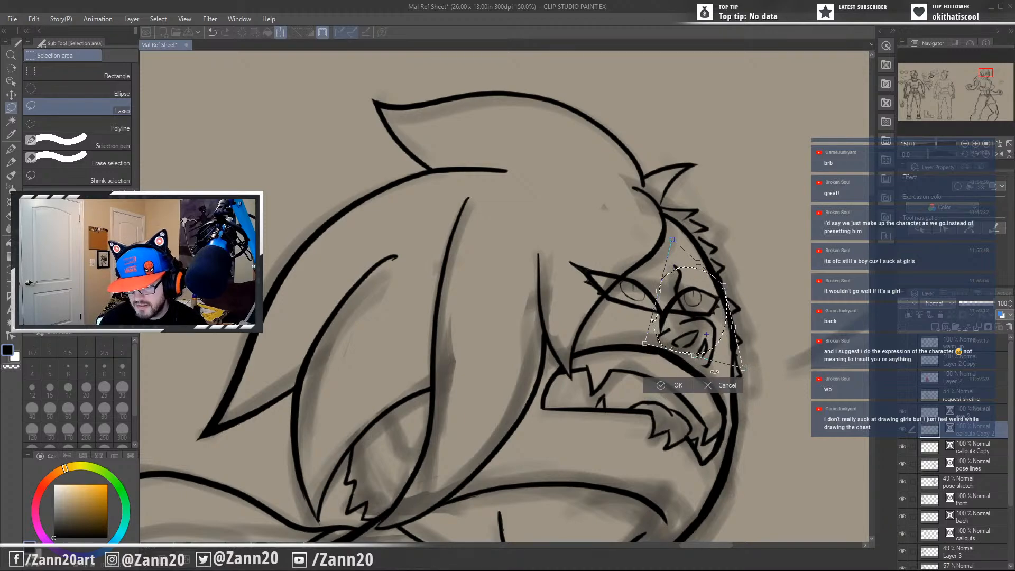
pyautogui.moveTo(714, 372); pyautogui.dragTo(705, 343)
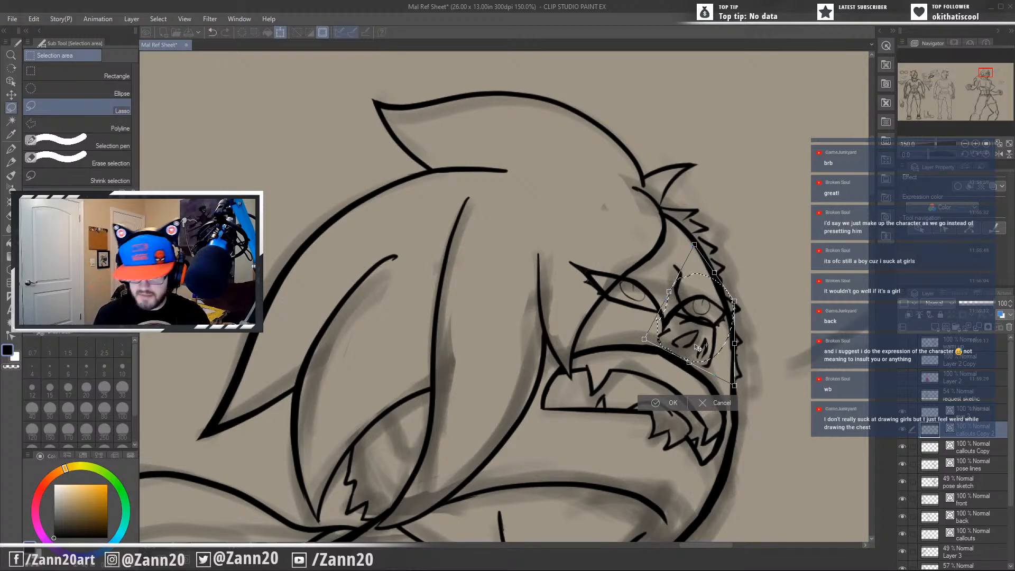
pyautogui.press('Return')
# Clear the selection and shift the near eye on the callouts Copy layer slightly up and away from the nose bridge.
pyautogui.moveTo(761, 416); pyautogui.dragTo(674, 224)
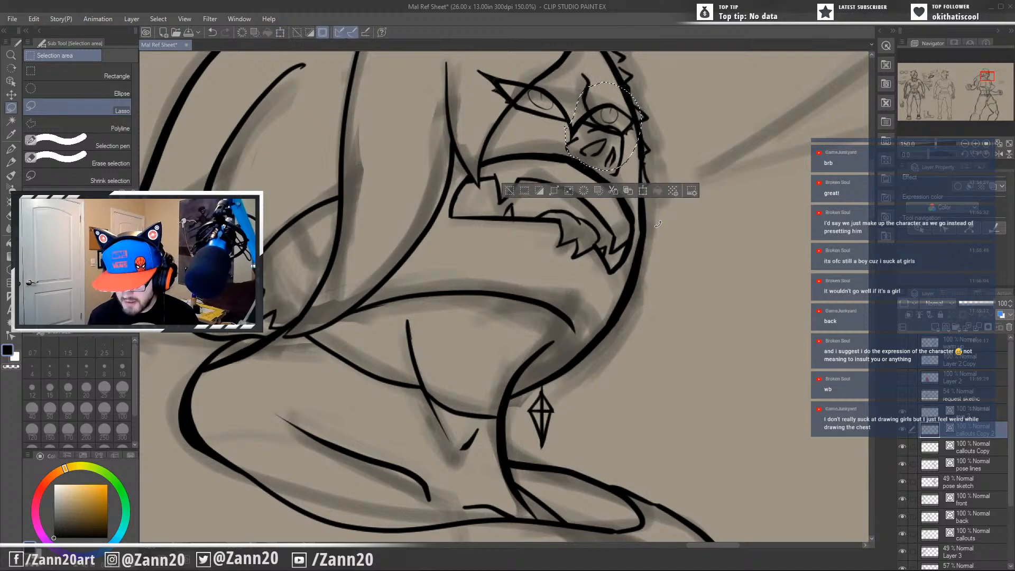
pyautogui.hotkey('ctrl', 'd')
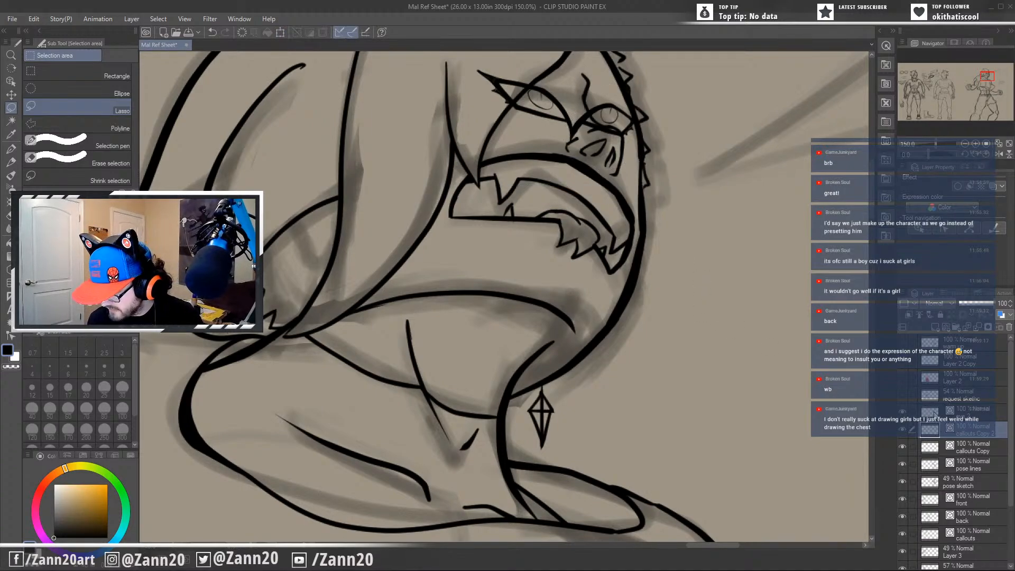
pyautogui.click(967, 449)
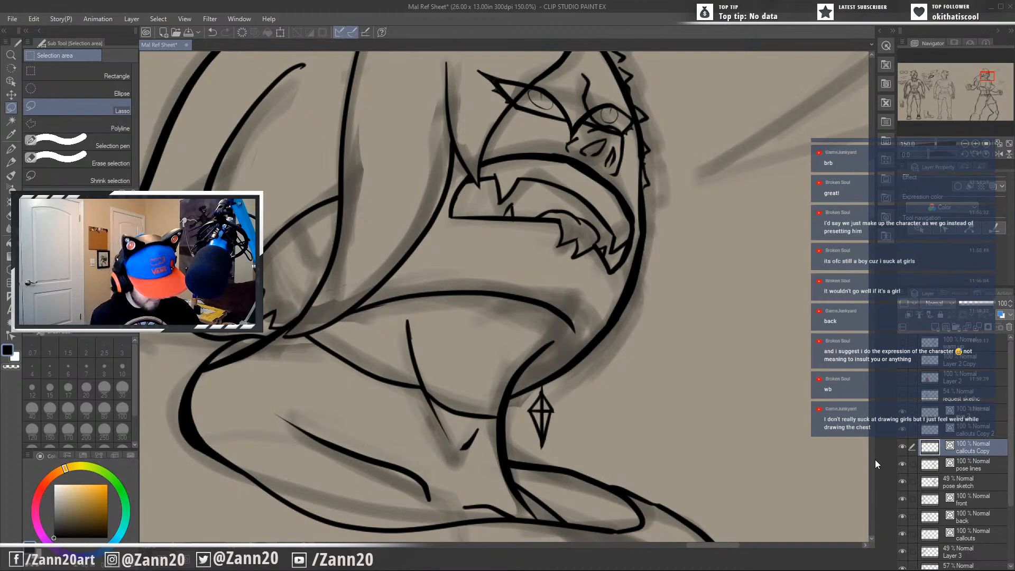
pyautogui.moveTo(551, 237); pyautogui.dragTo(563, 351)
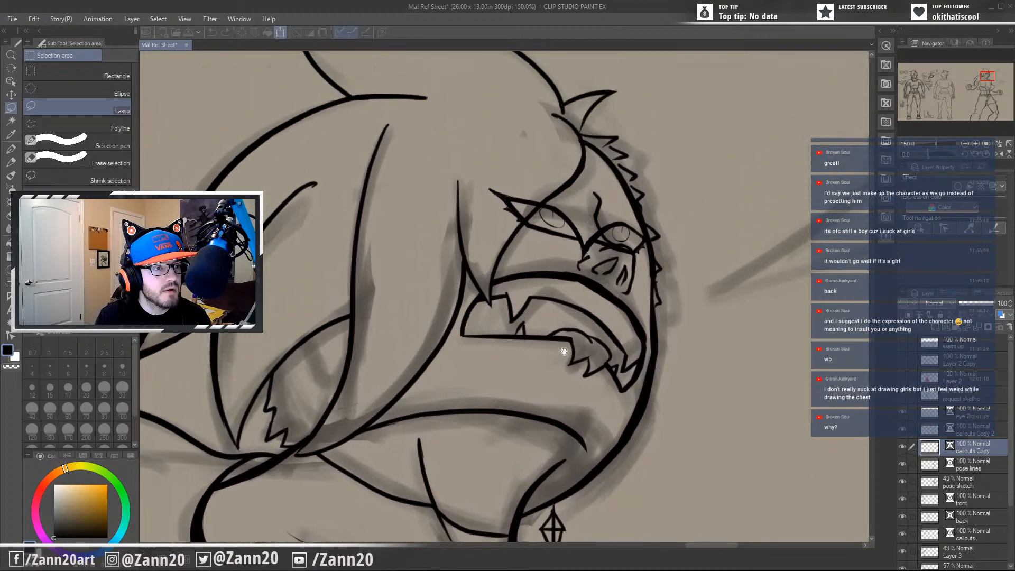
pyautogui.hotkey('ctrl', 't')
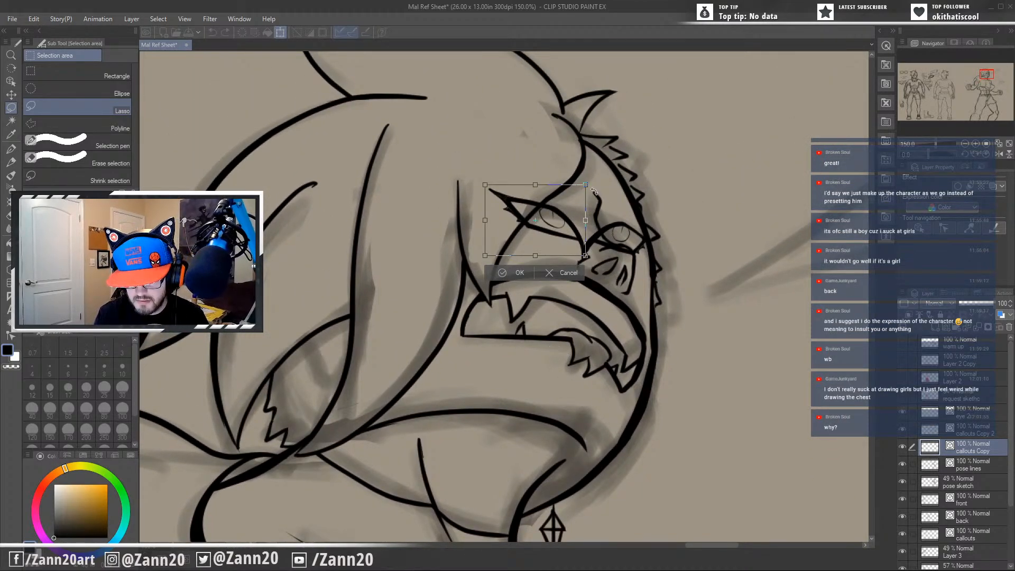
pyautogui.moveTo(586, 185); pyautogui.dragTo(589, 183)
pyautogui.moveTo(560, 255); pyautogui.dragTo(553, 250)
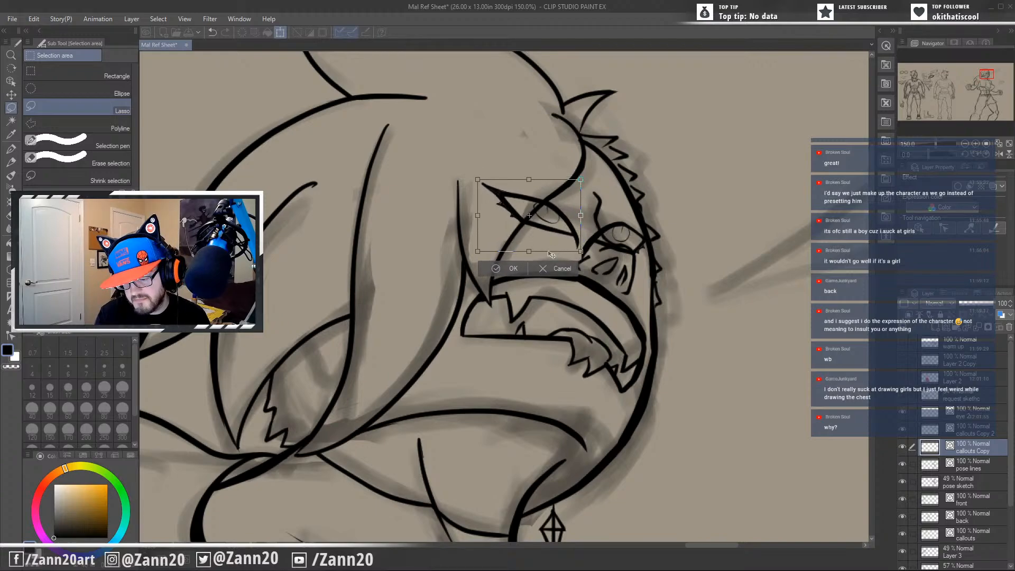
pyautogui.rightClick(502, 444)
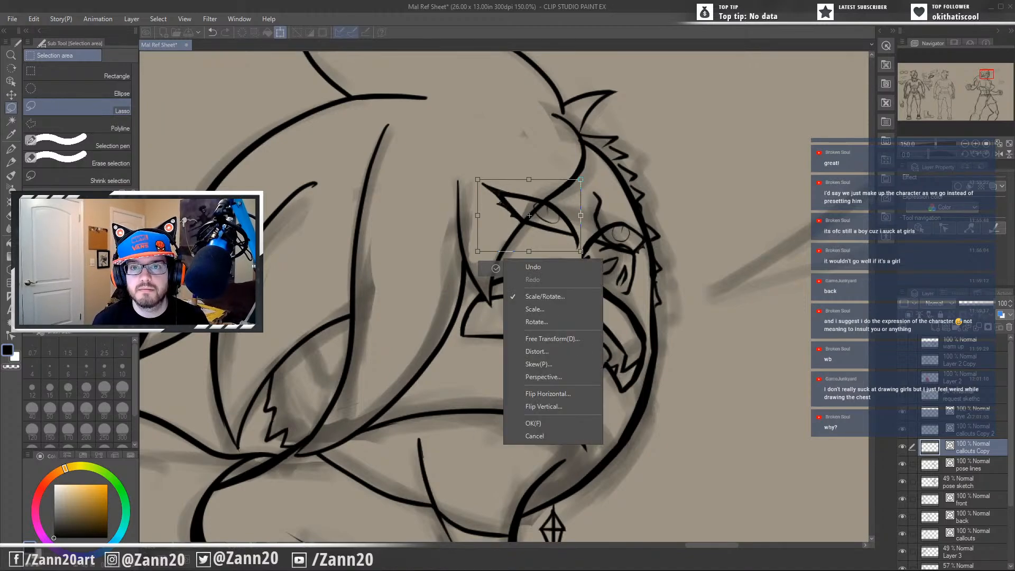
pyautogui.hotkey('alt', 'Tab')
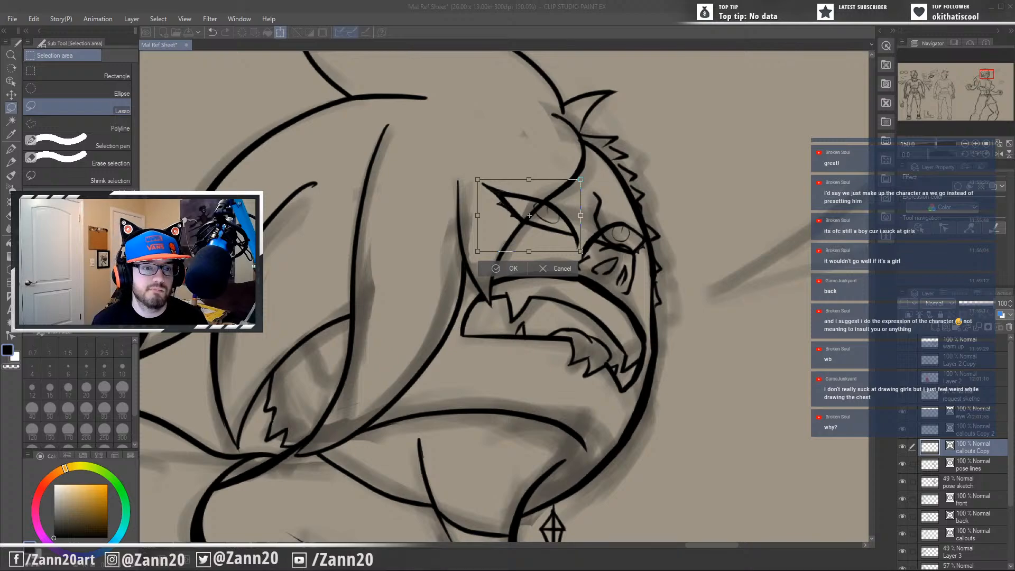
pyautogui.click(394, 12)
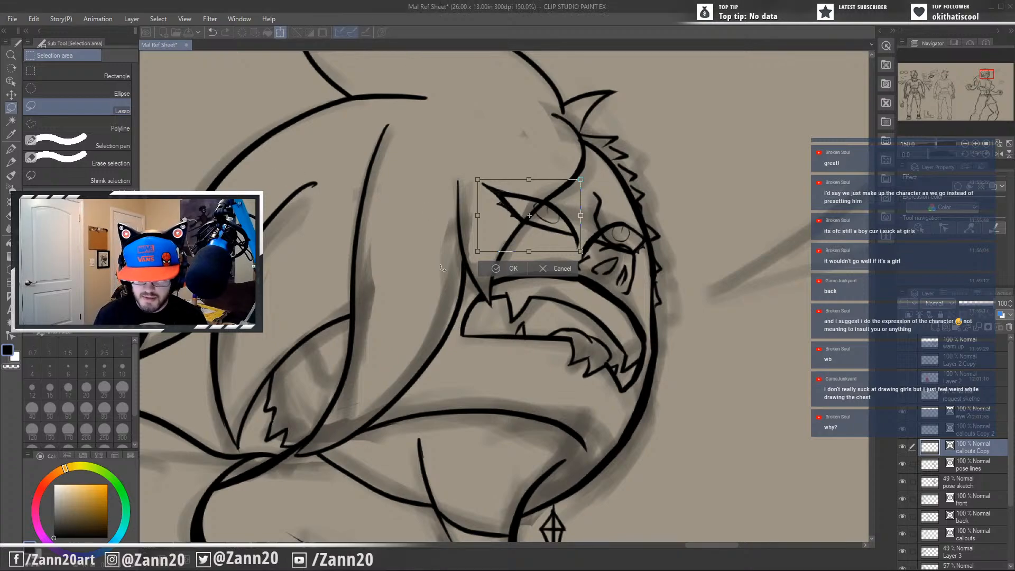
# Distort the near eye by lowering its inner upper corner, raising its outer upper corner and pulling its outer lower corner far back into the hair.
pyautogui.moveTo(576, 222); pyautogui.dragTo(562, 240)
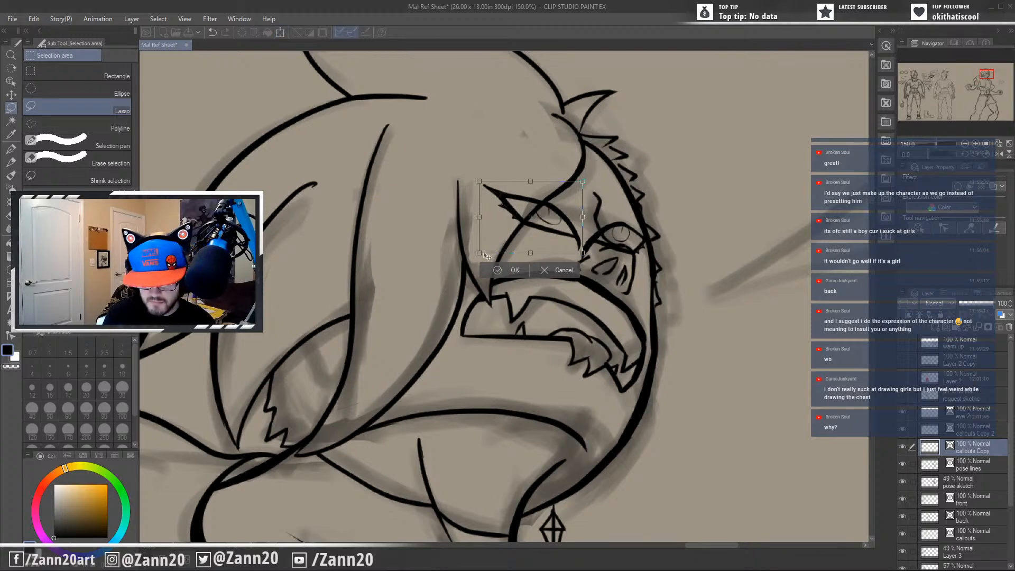
pyautogui.moveTo(480, 255)
pyautogui.mouseDown()
pyautogui.moveTo(476, 288)
pyautogui.moveTo(482, 258)
pyautogui.mouseUp()
pyautogui.moveTo(582, 180)
pyautogui.mouseDown()
pyautogui.moveTo(591, 175)
pyautogui.moveTo(581, 190)
pyautogui.mouseUp()
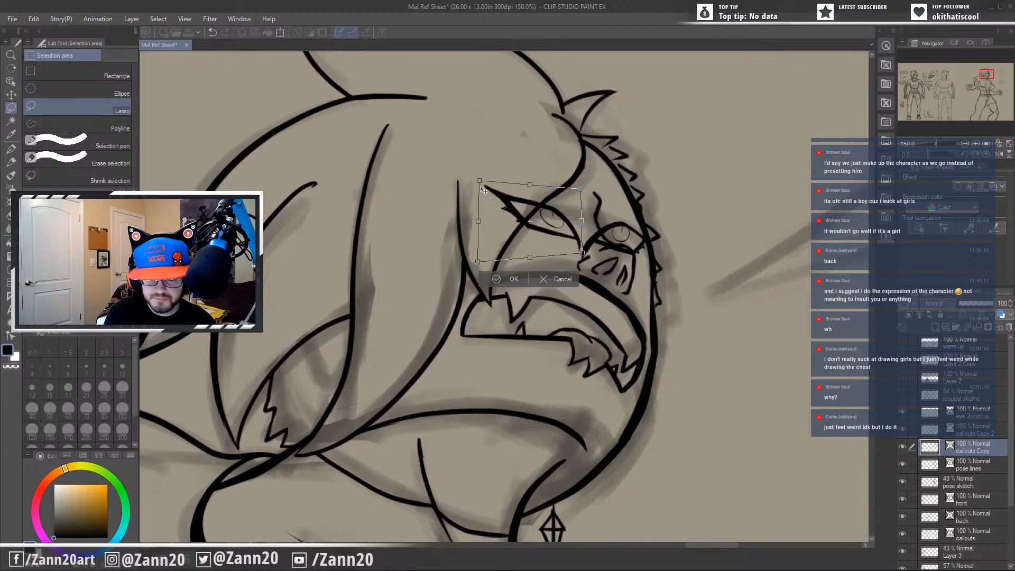
pyautogui.moveTo(482, 189); pyautogui.dragTo(488, 182)
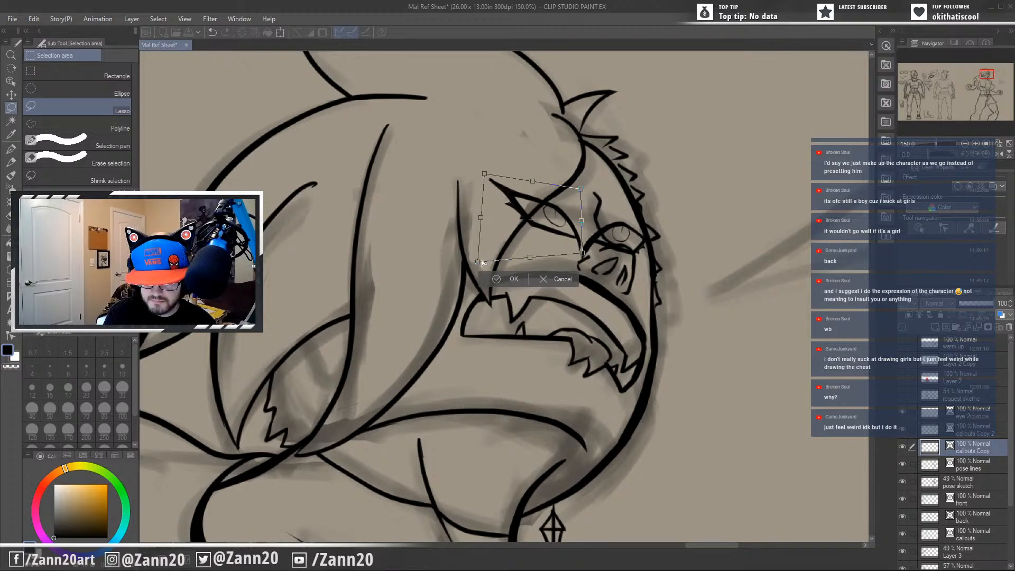
pyautogui.moveTo(481, 263); pyautogui.dragTo(351, 285)
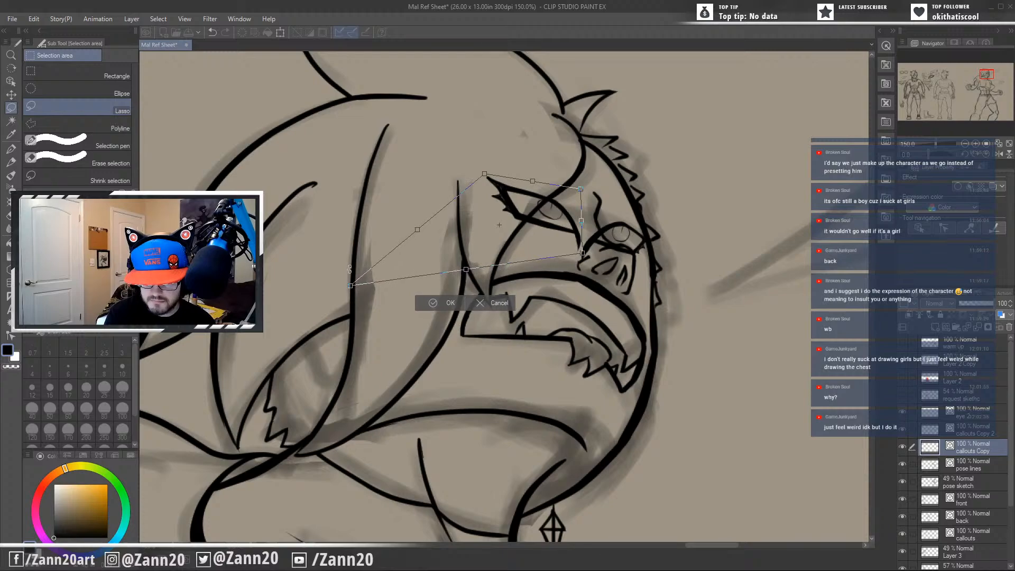
# Nudge the skewed near eye into position and fine-tune its corners, stretching its outer tip back toward the hair strand.
pyautogui.moveTo(556, 243)
pyautogui.mouseDown()
pyautogui.moveTo(576, 256)
pyautogui.moveTo(549, 244)
pyautogui.mouseUp()
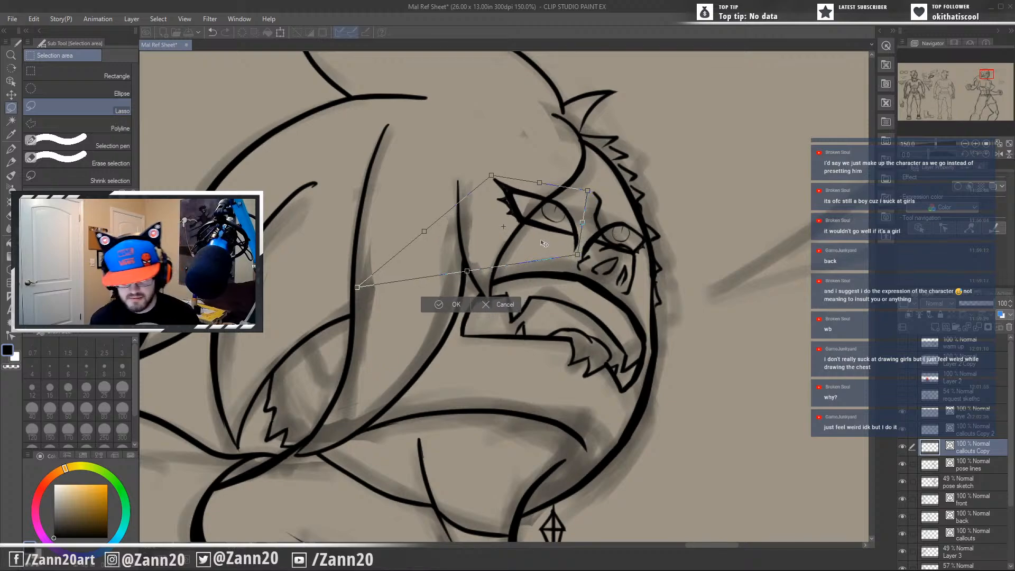
pyautogui.press('Left')
pyautogui.press('Left')
pyautogui.press('Up')
pyautogui.press('Up')
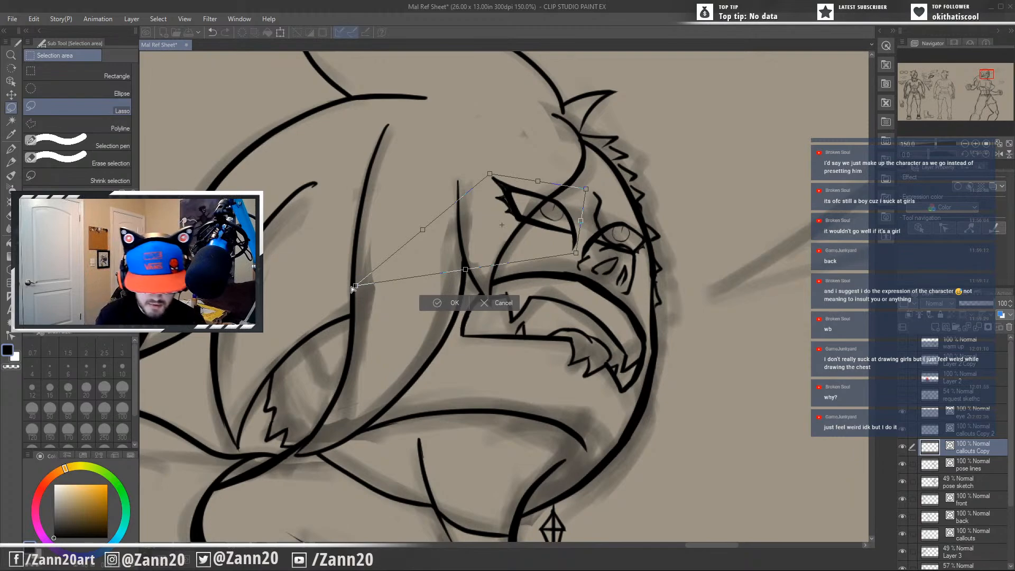
pyautogui.moveTo(342, 297); pyautogui.dragTo(340, 304)
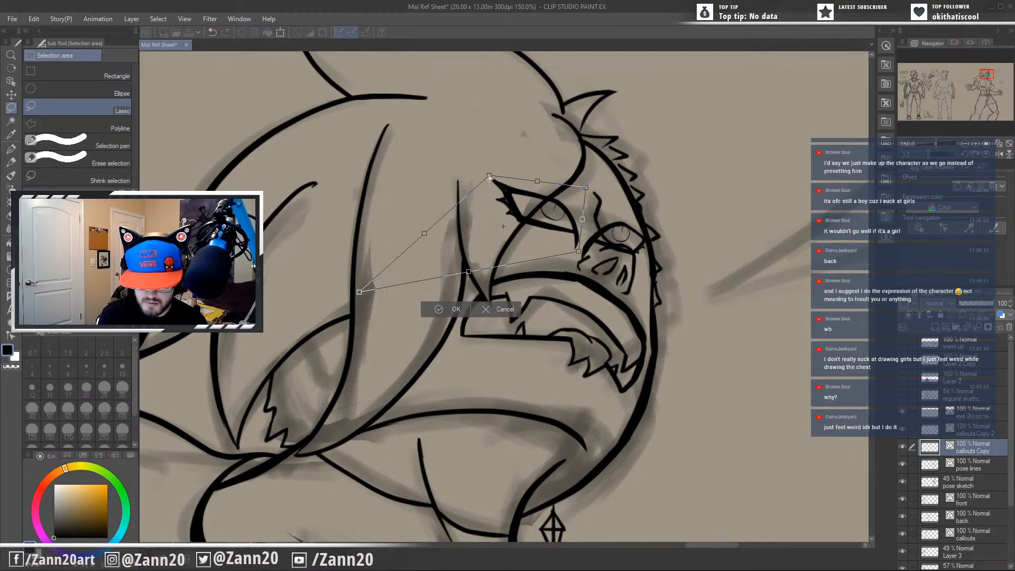
pyautogui.moveTo(489, 176); pyautogui.dragTo(476, 183)
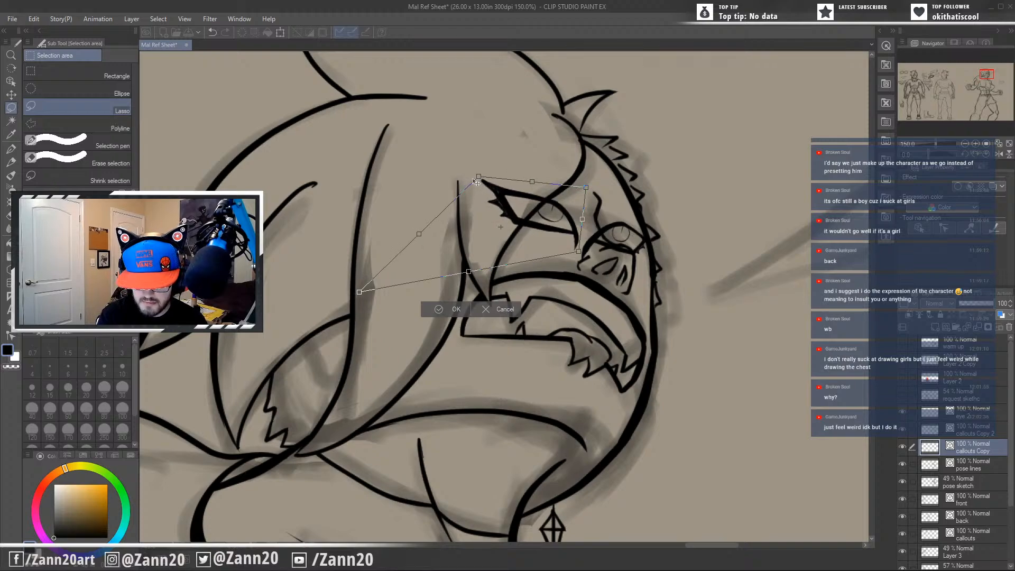
# Move the near eye away from the nose bridge so its outer tip meets the hair strand, and apply the transform.
pyautogui.moveTo(581, 206); pyautogui.dragTo(536, 229)
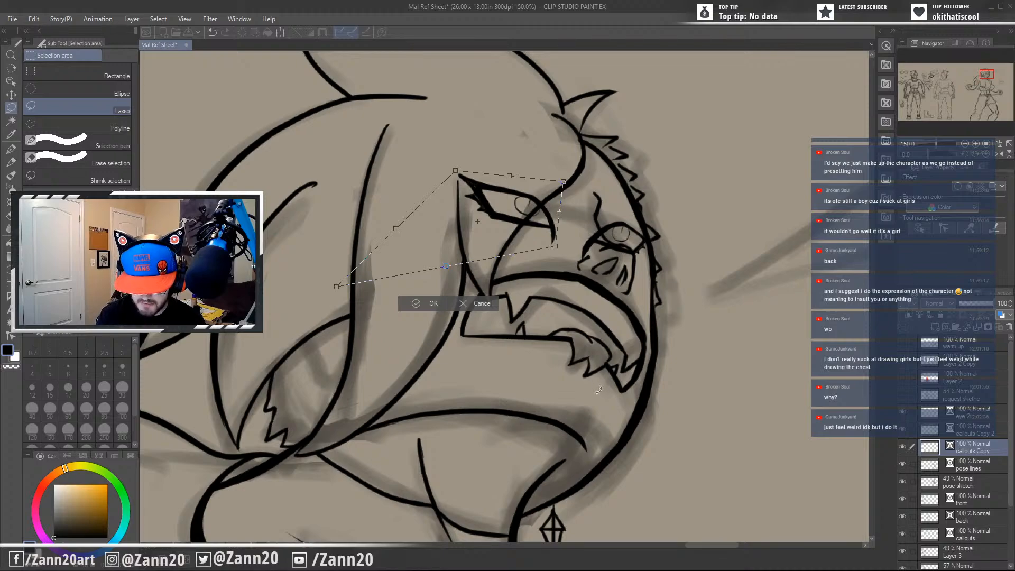
pyautogui.moveTo(537, 221); pyautogui.dragTo(543, 224)
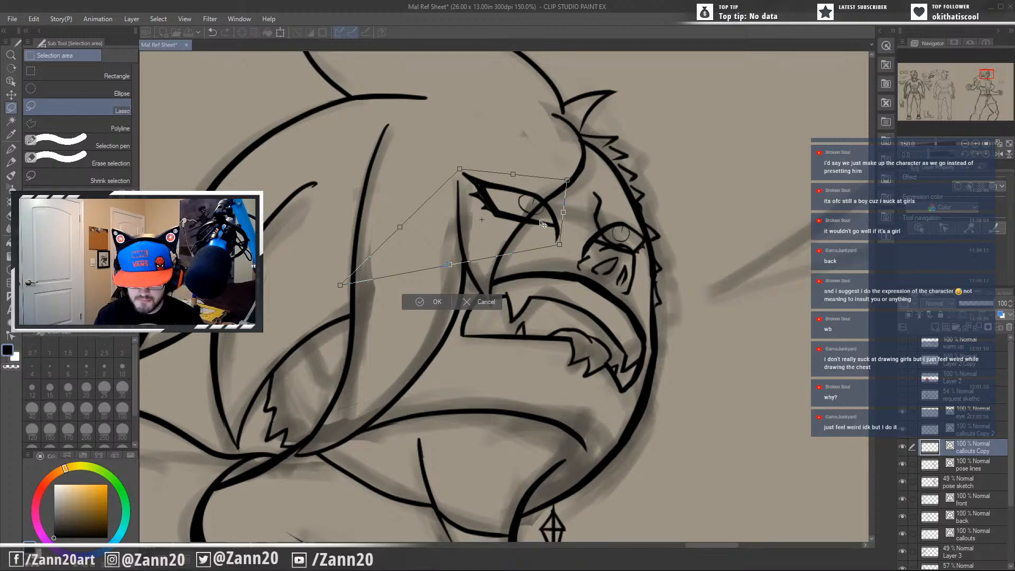
pyautogui.press('Return')
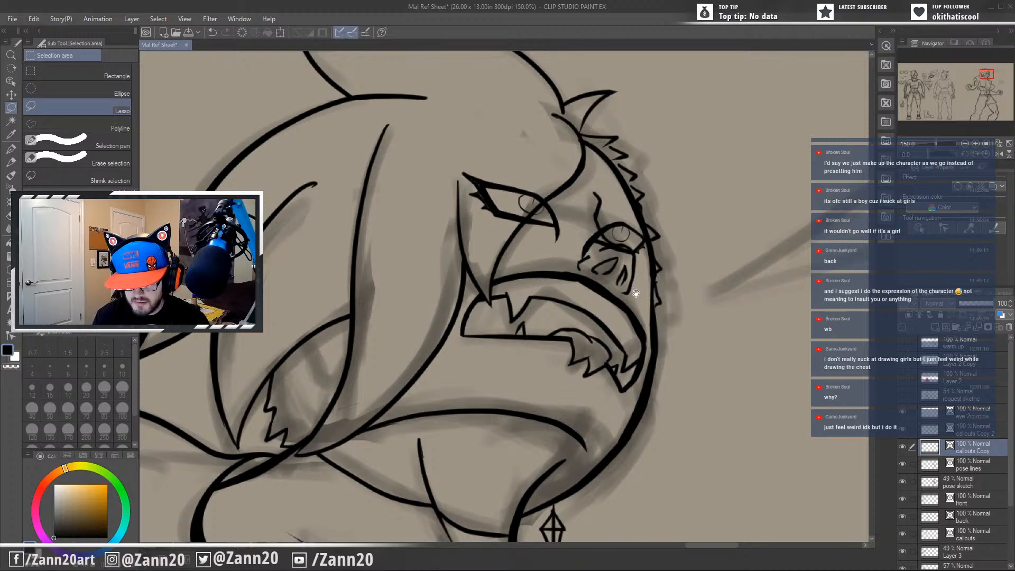
# Transform the far eye on the callouts Copy 2 layer, narrowing it inside the face contour and raising its outer upper corner.
pyautogui.moveTo(636, 294); pyautogui.dragTo(664, 322)
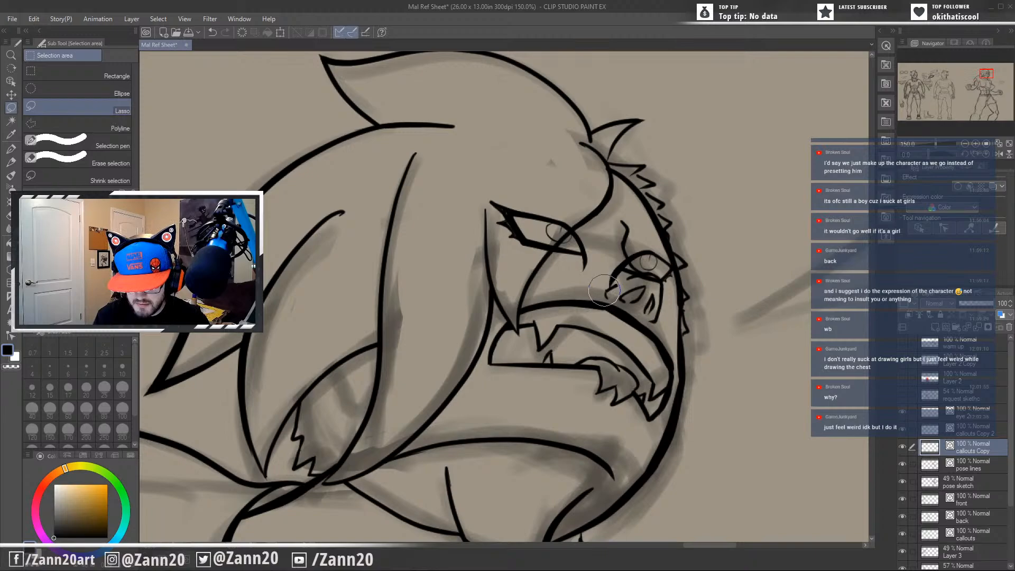
pyautogui.moveTo(643, 368); pyautogui.dragTo(629, 357)
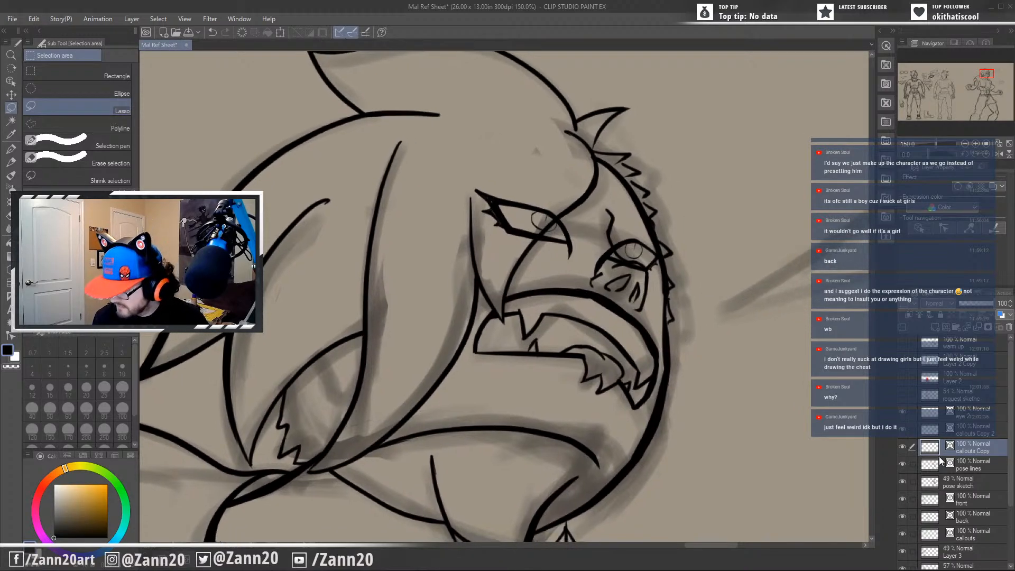
pyautogui.click(938, 431)
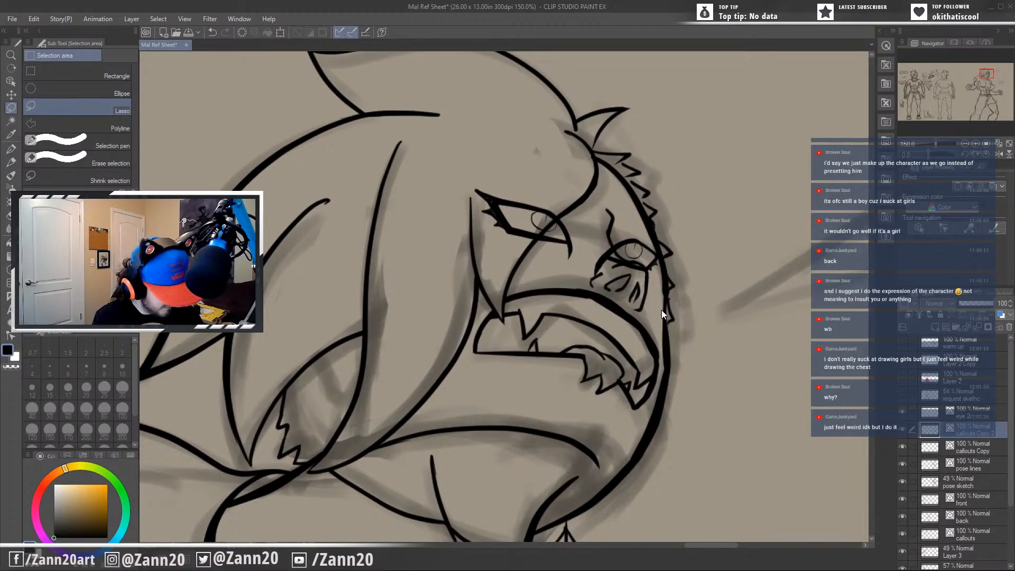
pyautogui.hotkey('ctrl', 't')
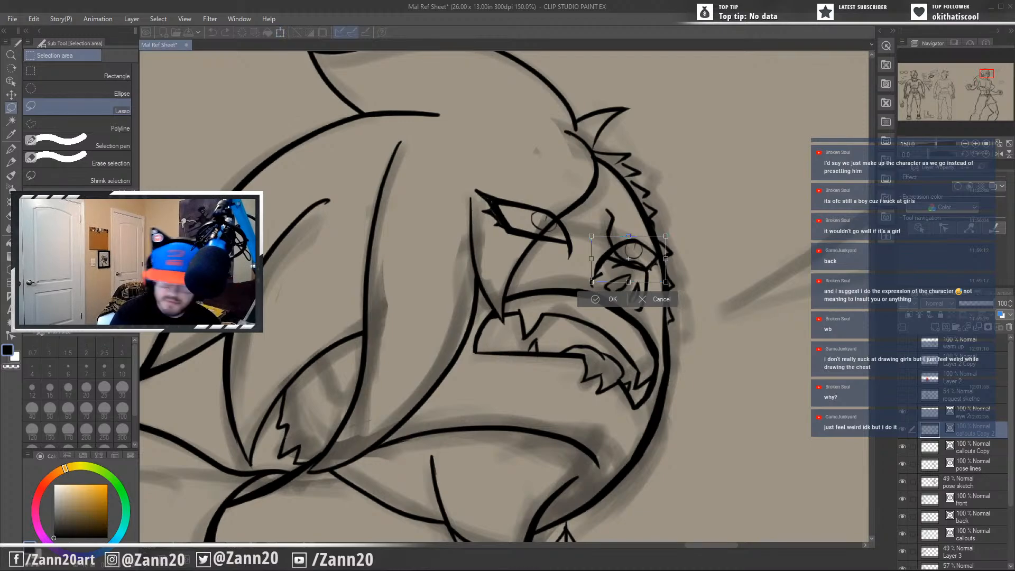
pyautogui.moveTo(667, 259); pyautogui.dragTo(637, 270)
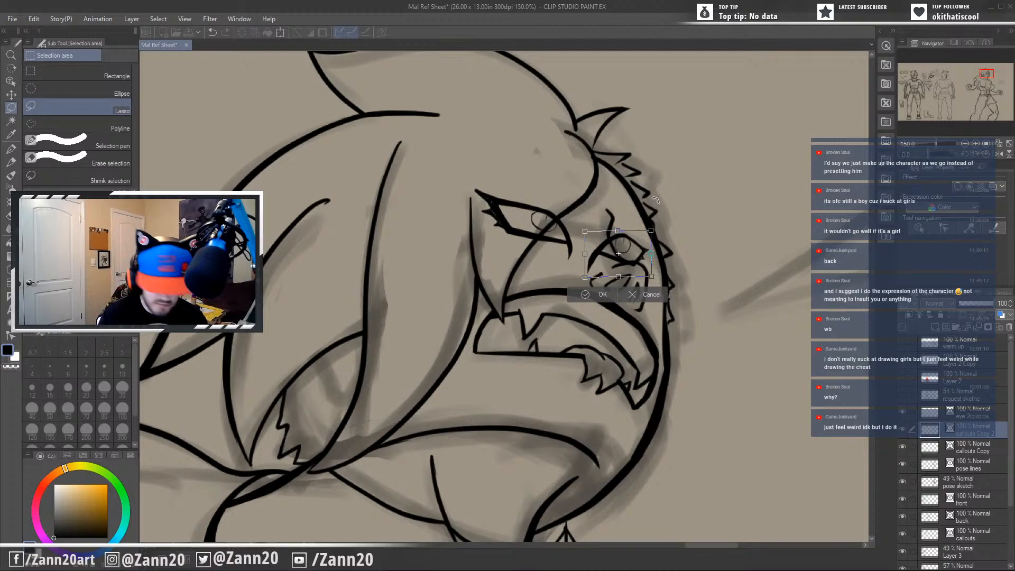
pyautogui.moveTo(652, 231); pyautogui.dragTo(655, 222)
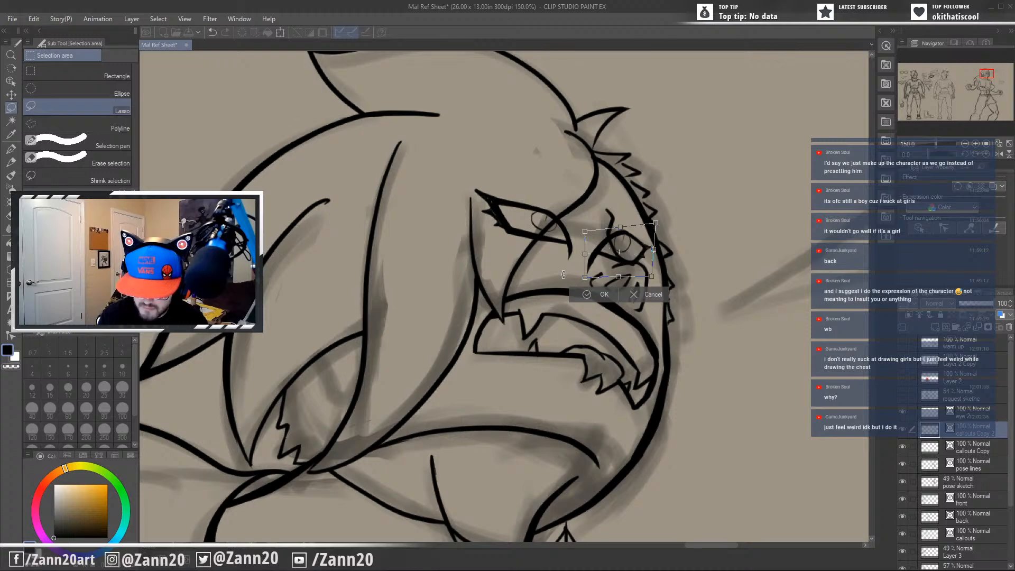
pyautogui.moveTo(564, 274); pyautogui.dragTo(563, 280)
pyautogui.moveTo(627, 265); pyautogui.dragTo(632, 264)
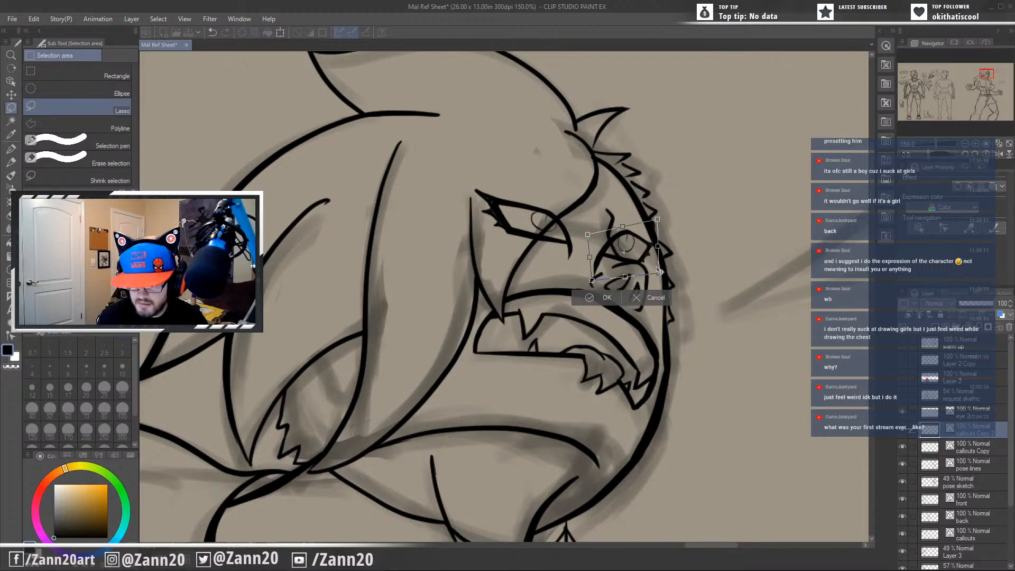
# Tilt the far eye inside its transform frame, lowering its inner side toward the nose and pulling its outer upper corner in from the face contour.
pyautogui.moveTo(639, 260)
pyautogui.mouseDown()
pyautogui.moveTo(664, 276)
pyautogui.moveTo(632, 270)
pyautogui.mouseUp()
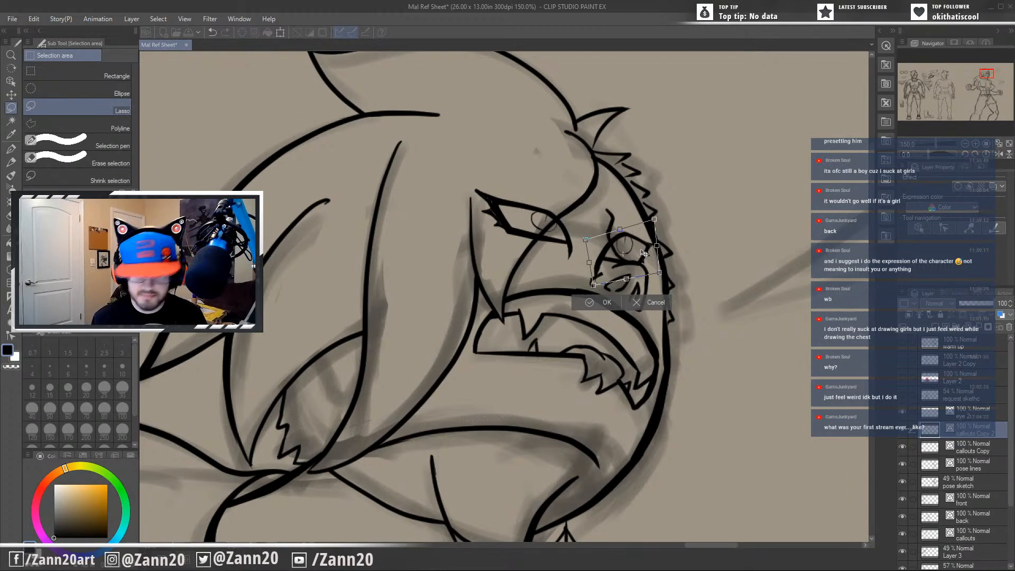
pyautogui.moveTo(640, 256); pyautogui.dragTo(669, 224)
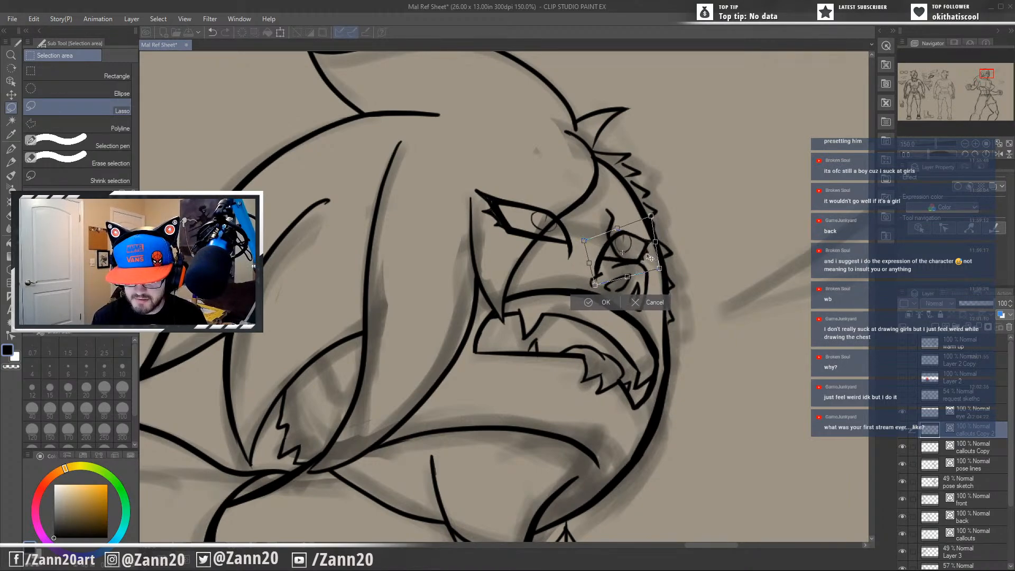
pyautogui.moveTo(649, 256); pyautogui.dragTo(648, 260)
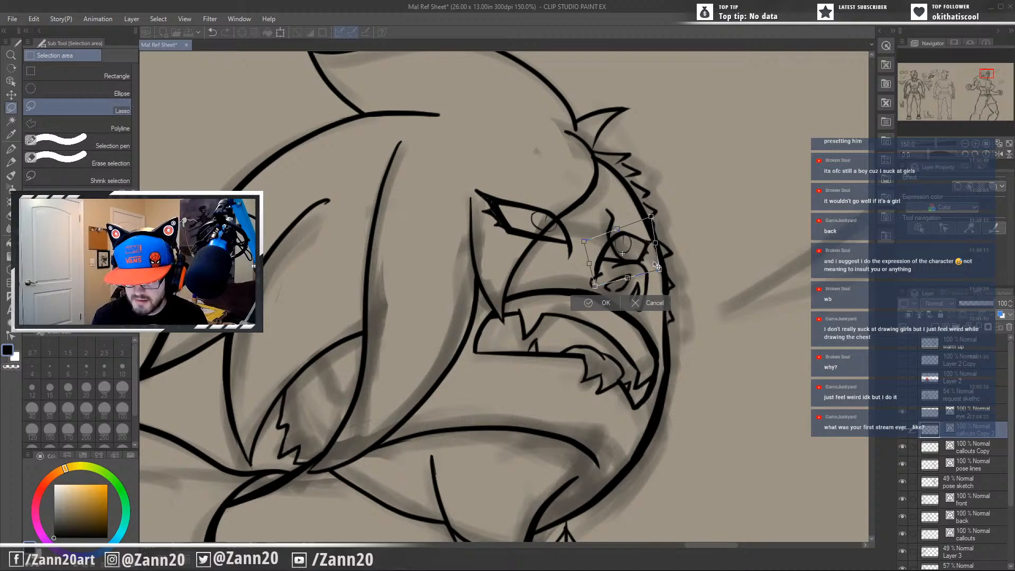
pyautogui.moveTo(636, 260); pyautogui.dragTo(636, 261)
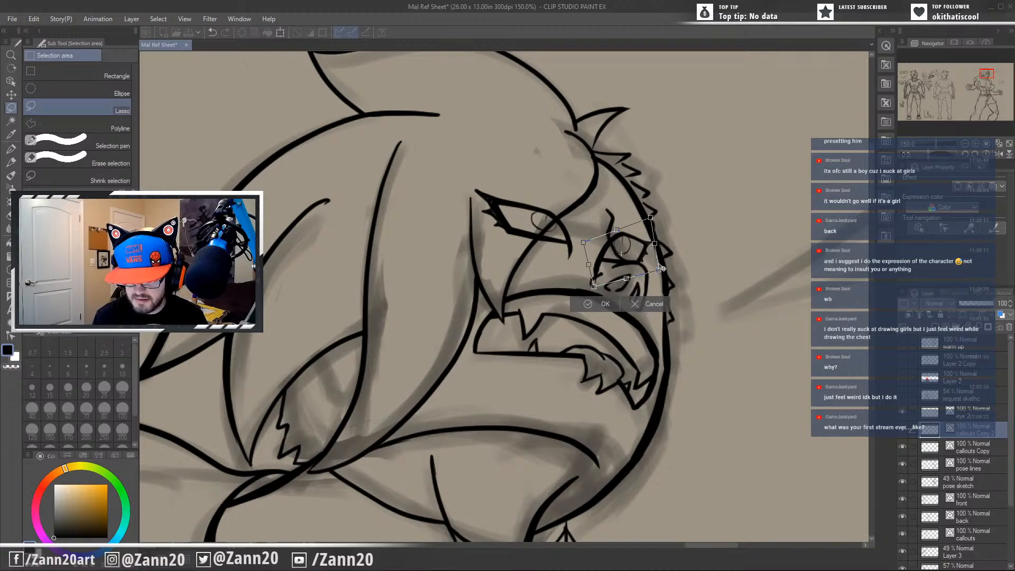
pyautogui.moveTo(666, 270); pyautogui.dragTo(651, 256)
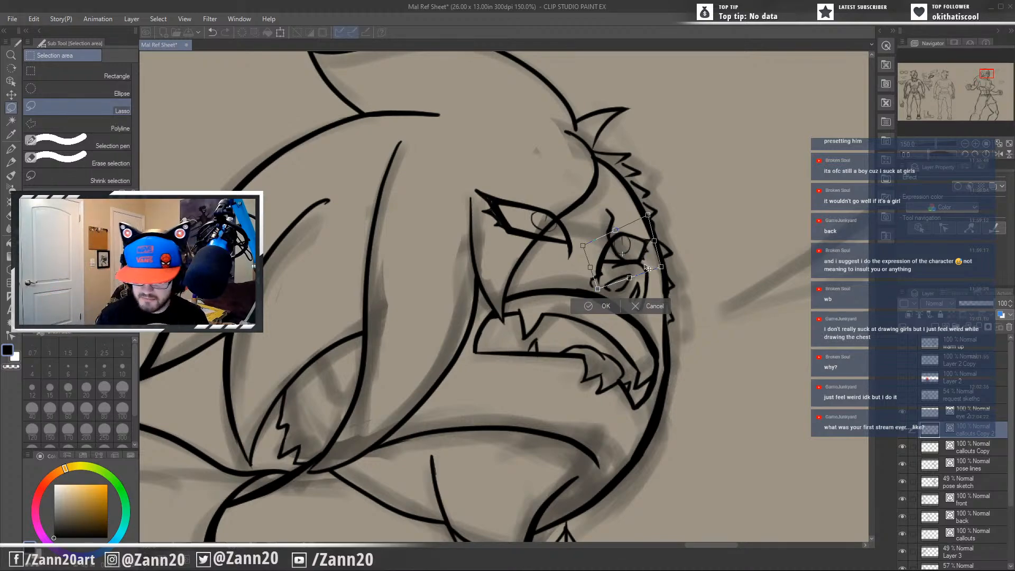
# Raise the tilted far eye slightly and nudge it sideways between the nose bridge and the face contour.
pyautogui.moveTo(638, 259); pyautogui.dragTo(639, 255)
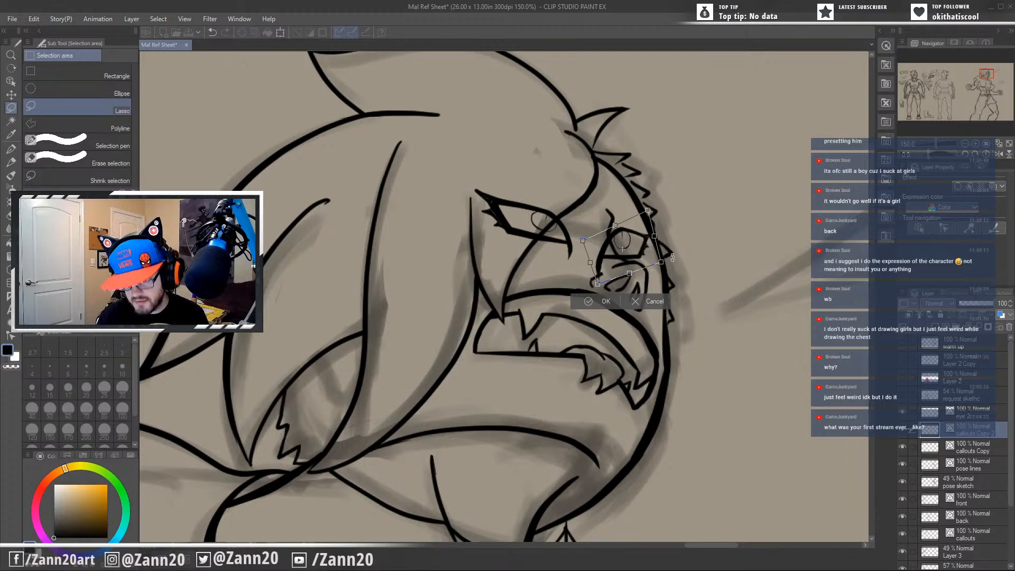
pyautogui.moveTo(672, 263); pyautogui.dragTo(671, 264)
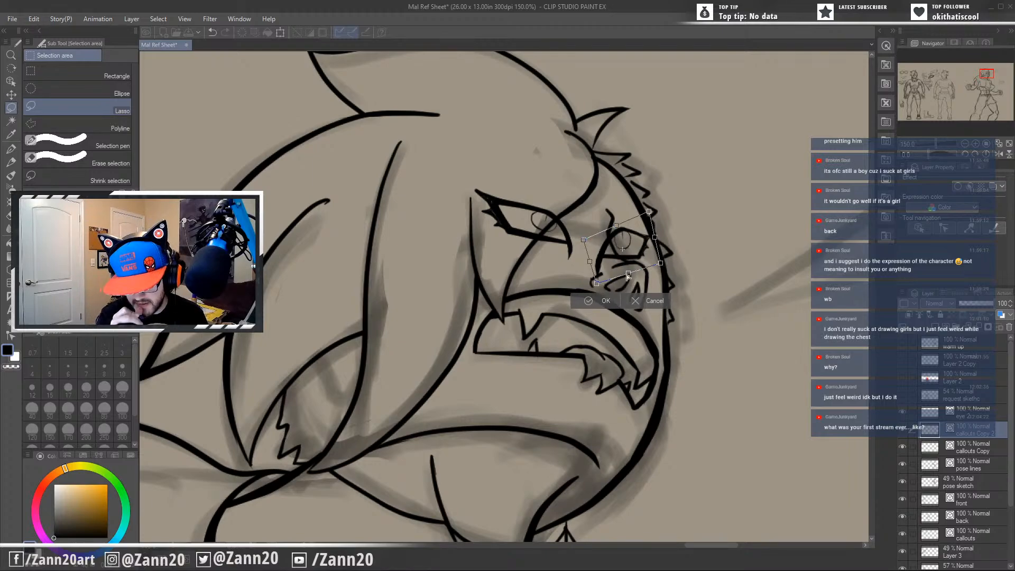
pyautogui.moveTo(612, 260); pyautogui.dragTo(614, 260)
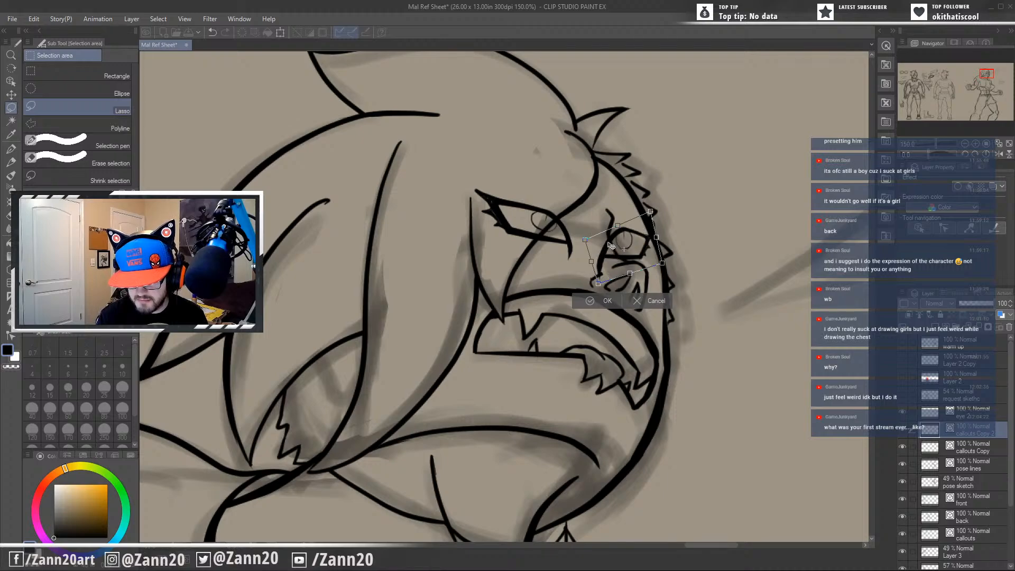
pyautogui.moveTo(609, 247); pyautogui.dragTo(613, 264)
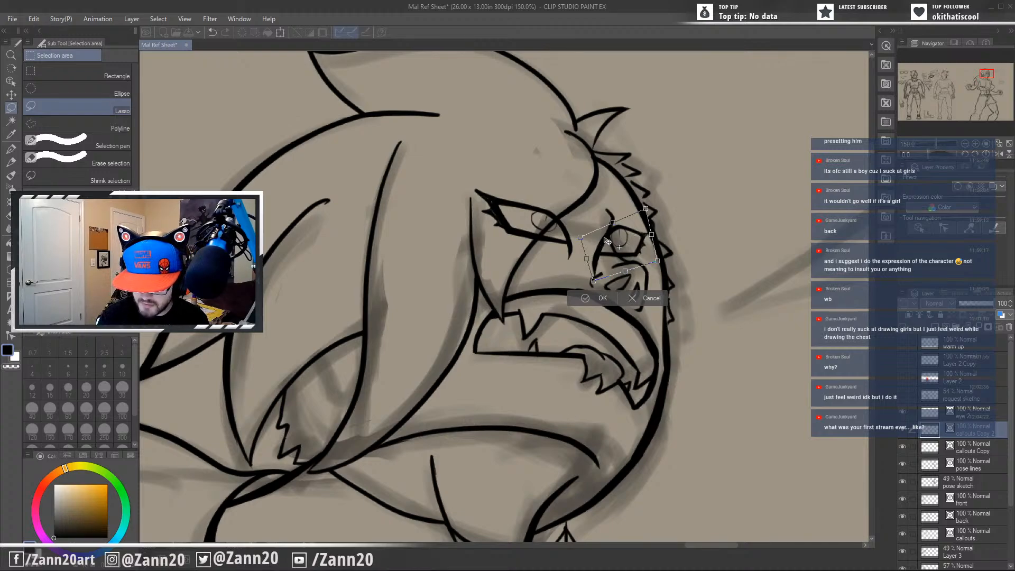
# Reshape the far eye by adjusting its inner upper corner and pulling its inner lower corner down toward the upper lip.
pyautogui.moveTo(581, 237); pyautogui.dragTo(580, 224)
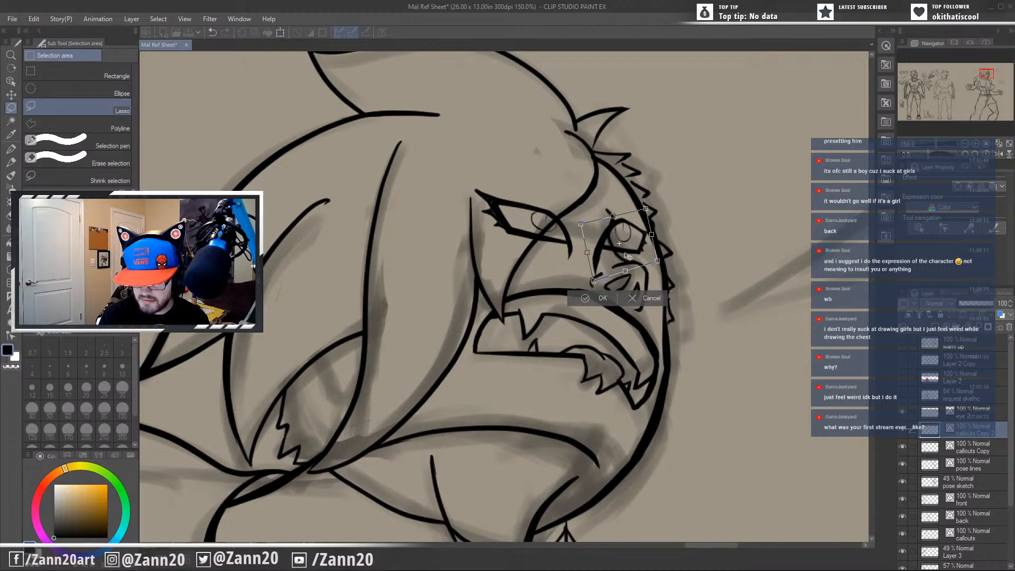
pyautogui.moveTo(631, 253); pyautogui.dragTo(606, 254)
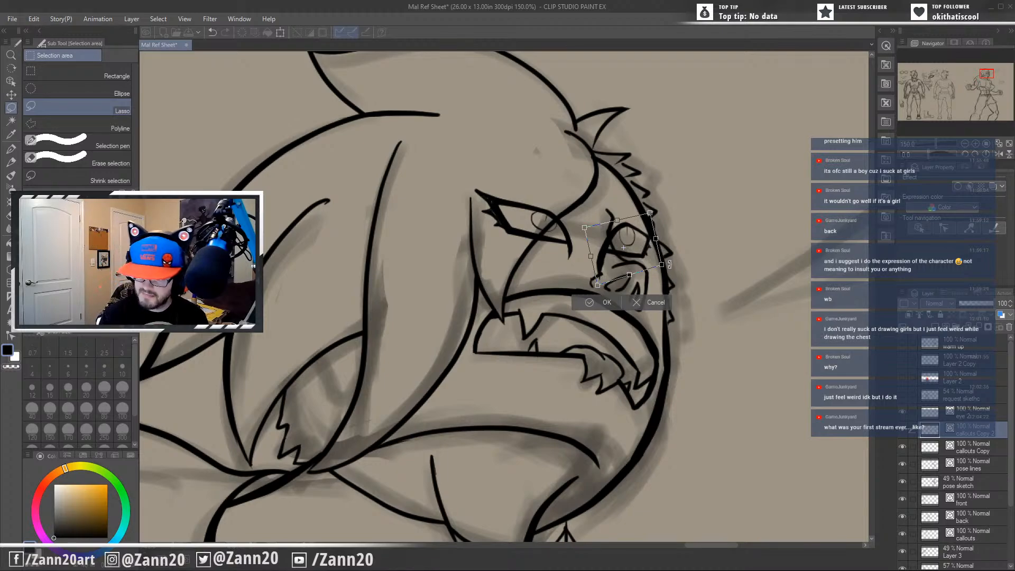
pyautogui.moveTo(672, 267); pyautogui.dragTo(640, 257)
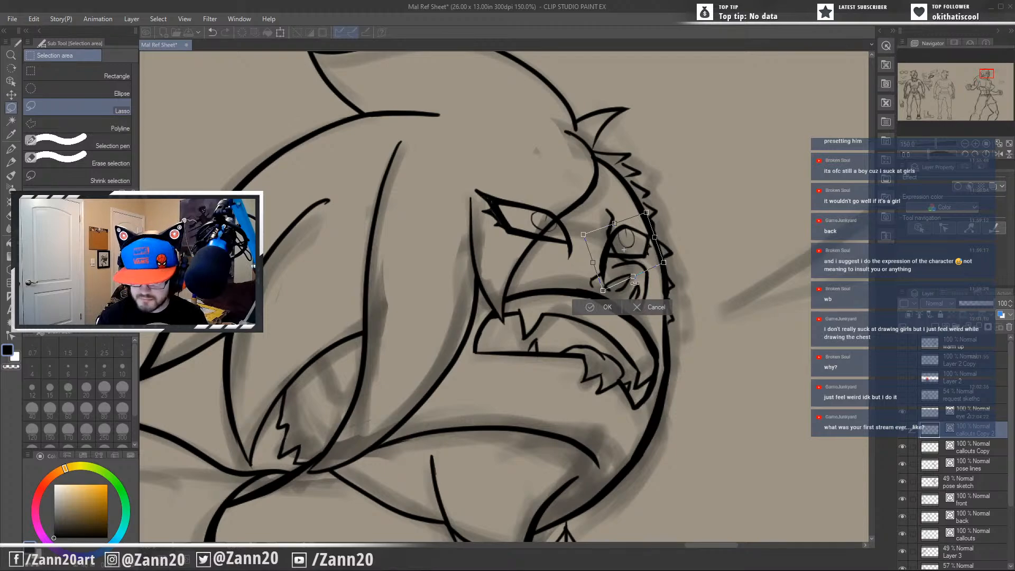
pyautogui.moveTo(663, 265); pyautogui.dragTo(647, 275)
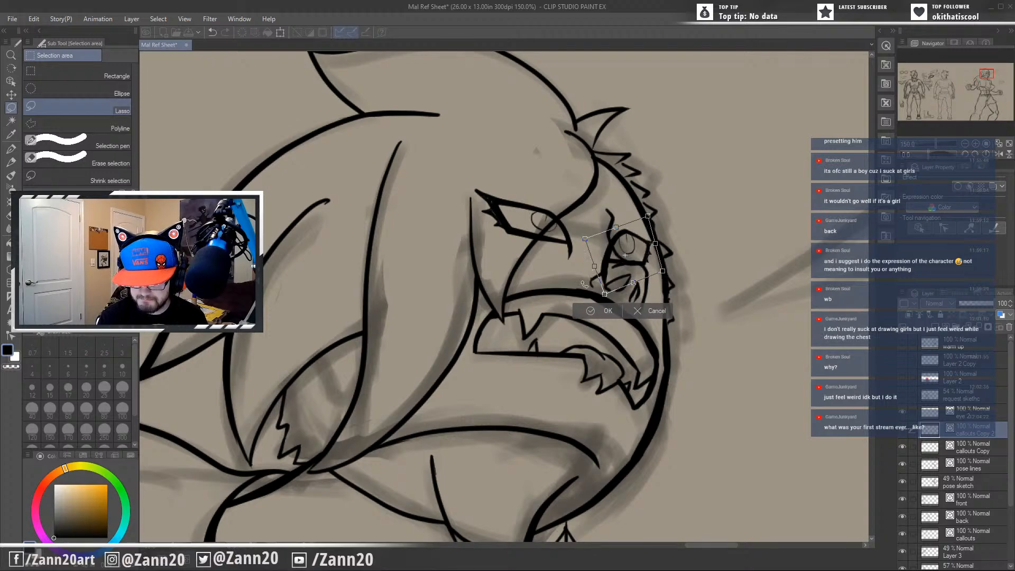
pyautogui.moveTo(645, 268); pyautogui.dragTo(648, 270)
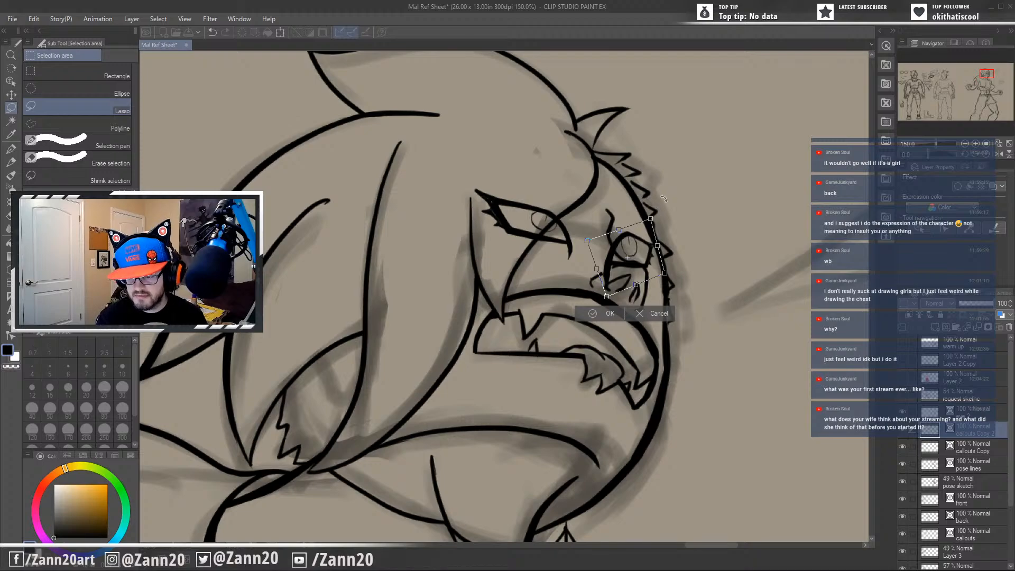
# Fine-tune the far eye's outer edge and position beside the face contour, and apply the transform.
pyautogui.moveTo(651, 220); pyautogui.dragTo(648, 219)
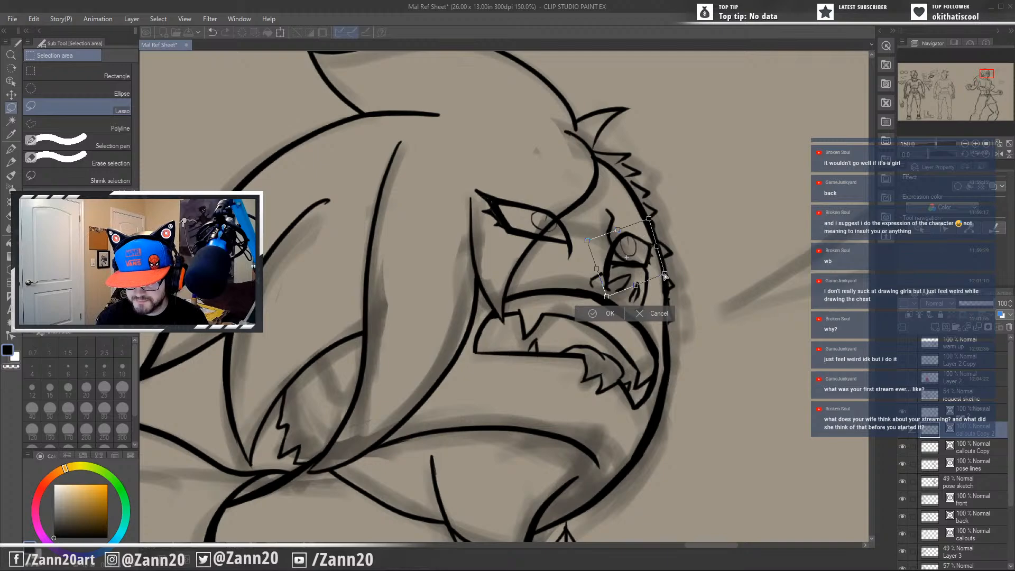
pyautogui.moveTo(664, 272); pyautogui.dragTo(637, 271)
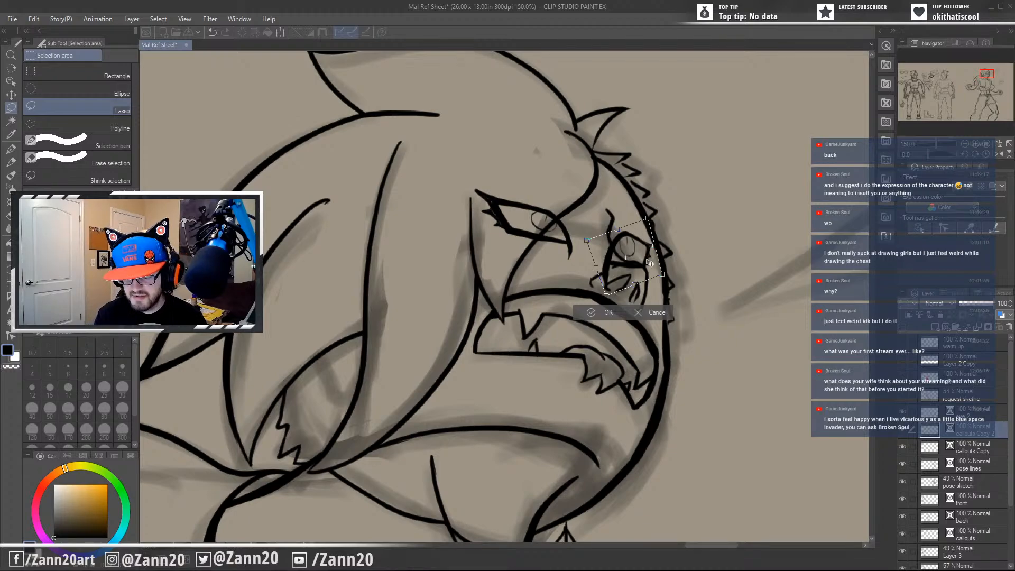
pyautogui.moveTo(624, 273); pyautogui.dragTo(624, 272)
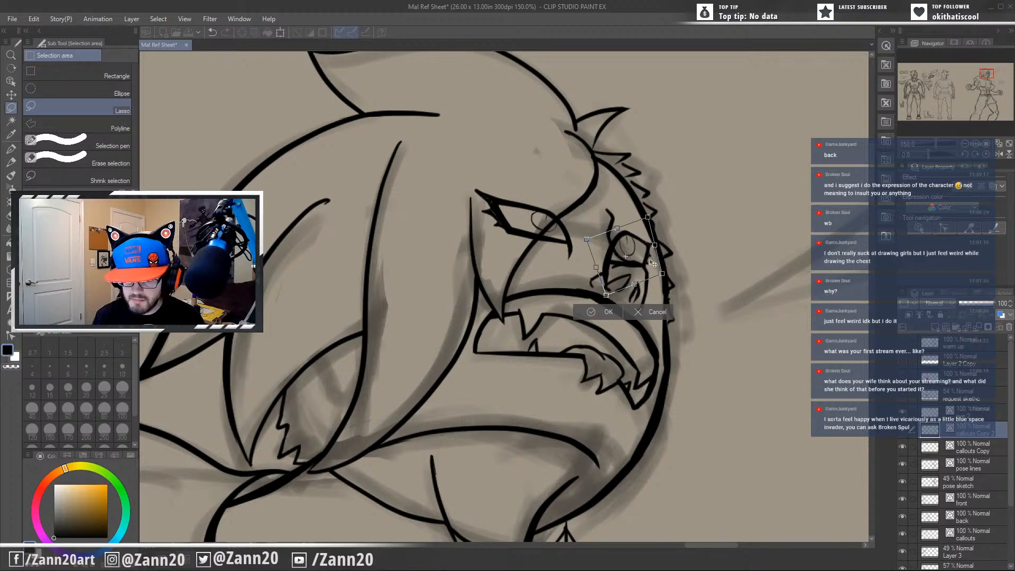
pyautogui.moveTo(642, 274); pyautogui.dragTo(641, 275)
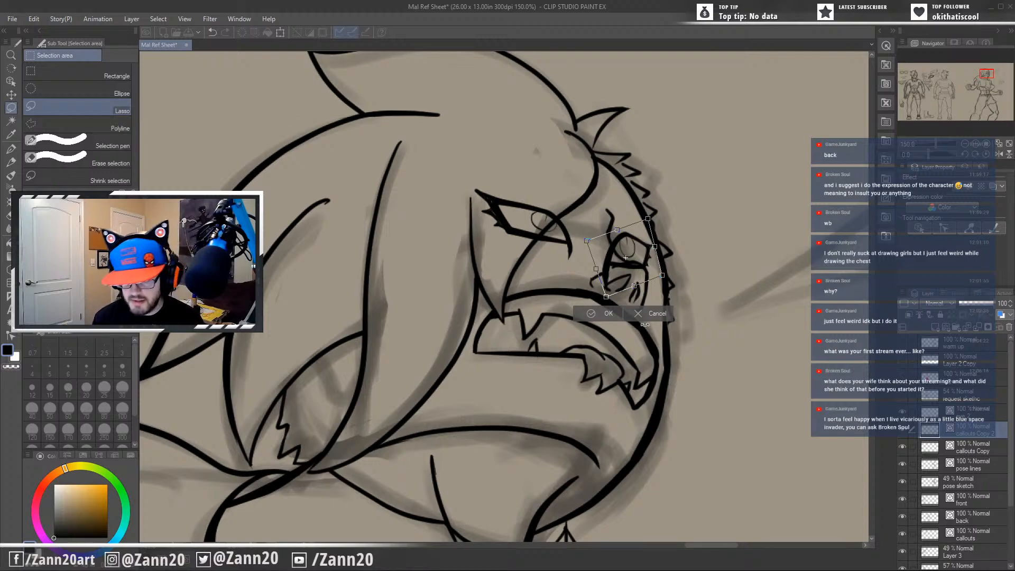
pyautogui.moveTo(623, 272); pyautogui.dragTo(621, 273)
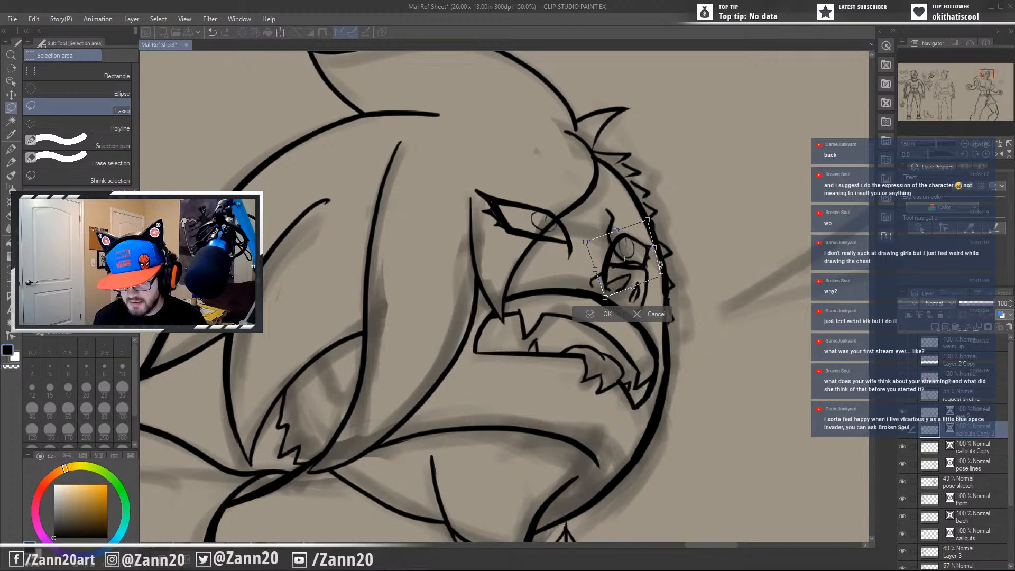
pyautogui.click(607, 314)
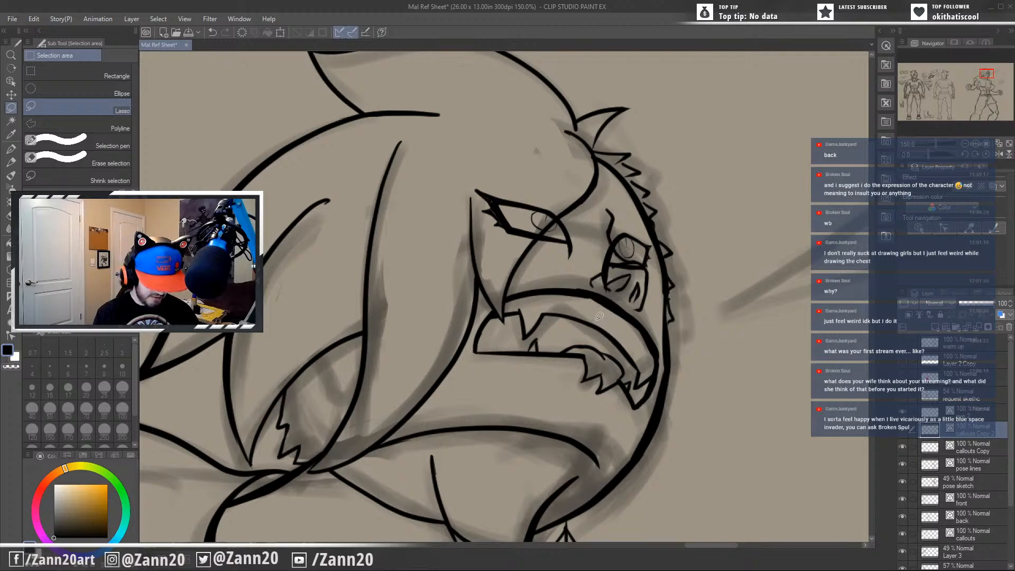
# Erase the far eye's excess inner and lower lines where they overlap the bridge of the nose.
pyautogui.press('p')
pyautogui.moveTo(602, 272)
pyautogui.mouseDown()
pyautogui.moveTo(611, 256)
pyautogui.moveTo(614, 276)
pyautogui.moveTo(631, 270)
pyautogui.mouseUp()
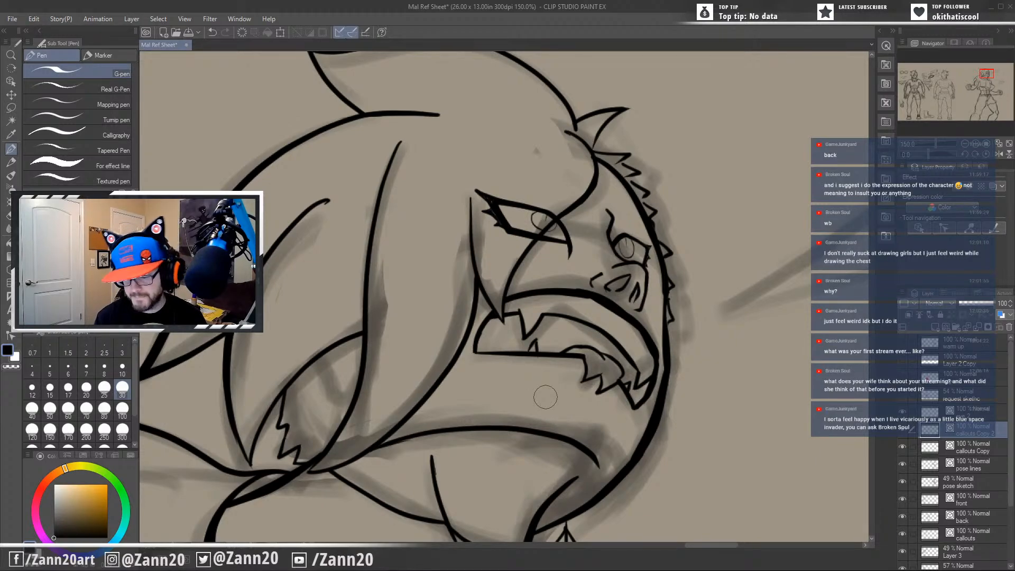
pyautogui.moveTo(561, 268); pyautogui.dragTo(583, 311)
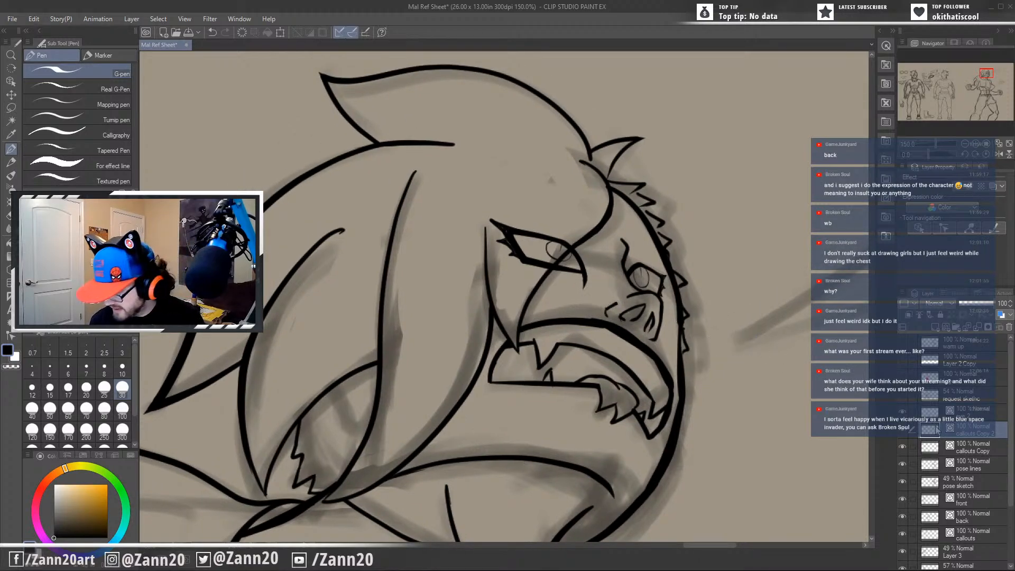
# Lasso the near eye on the callouts Copy layer and enlarge it up toward the brow with a transform.
pyautogui.click(930, 449)
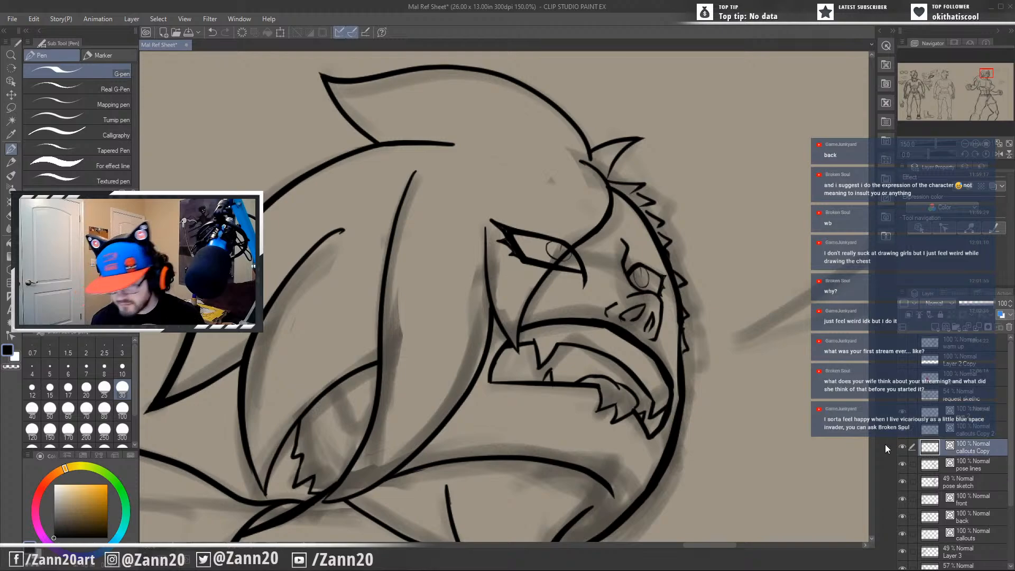
pyautogui.press('m')
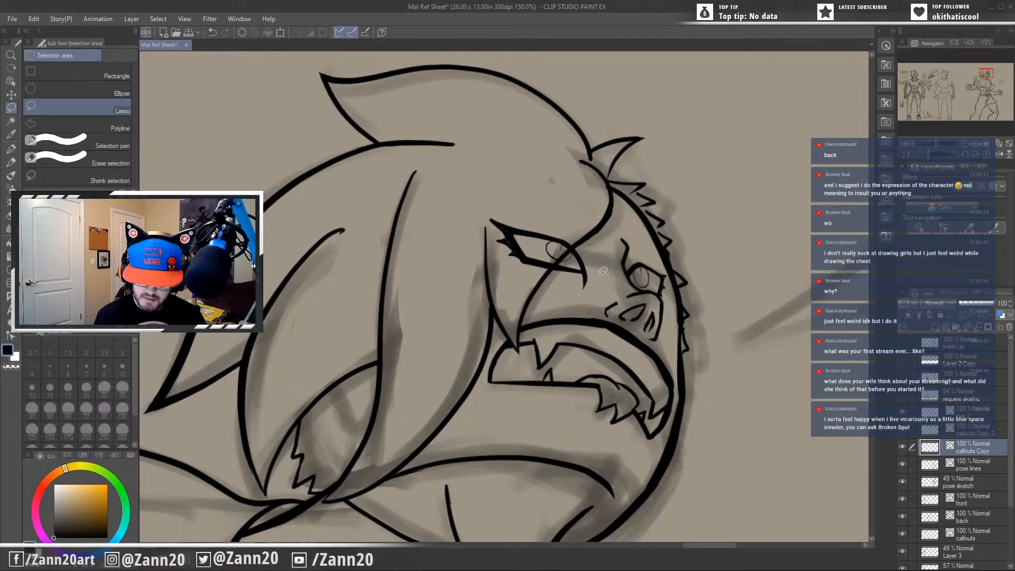
pyautogui.moveTo(601, 274)
pyautogui.mouseDown()
pyautogui.moveTo(564, 301)
pyautogui.moveTo(485, 235)
pyautogui.moveTo(541, 184)
pyautogui.moveTo(597, 296)
pyautogui.mouseUp()
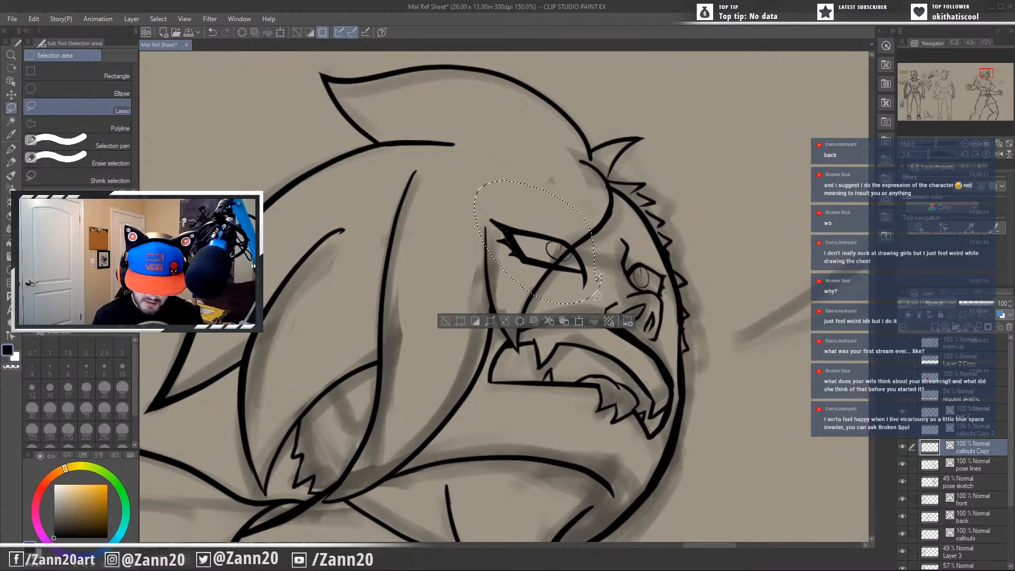
pyautogui.hotkey('ctrl', 't')
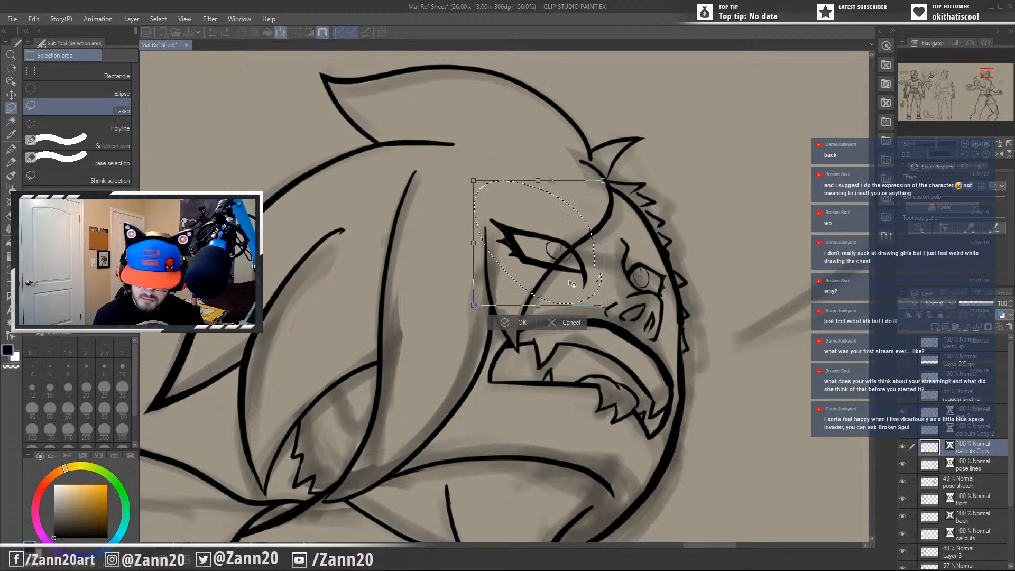
pyautogui.moveTo(621, 164); pyautogui.dragTo(622, 161)
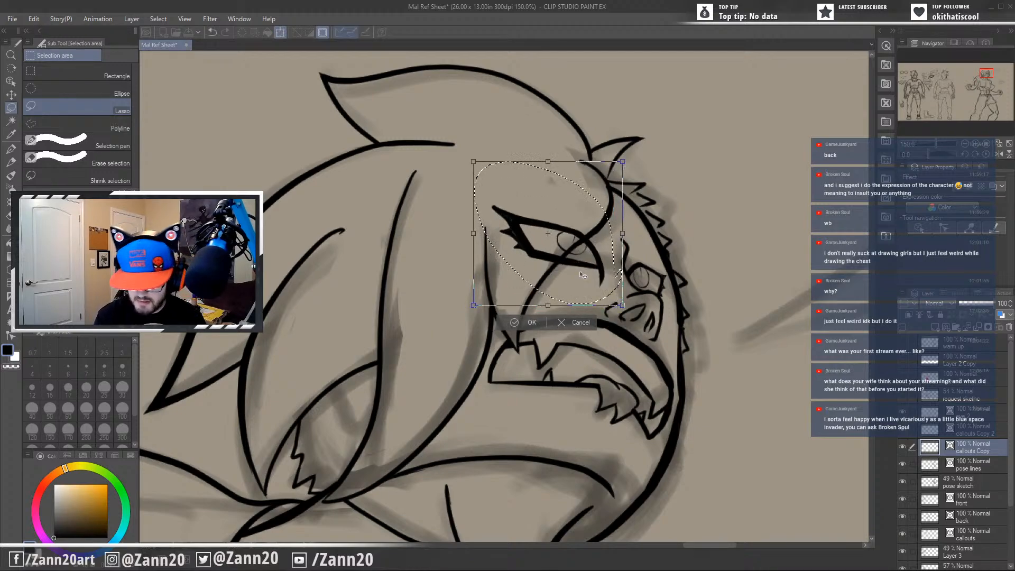
# Lower the enlarged near eye, skew its inner corners, narrow it from the outer side, then apply the transform and deselect.
pyautogui.moveTo(579, 283); pyautogui.dragTo(580, 299)
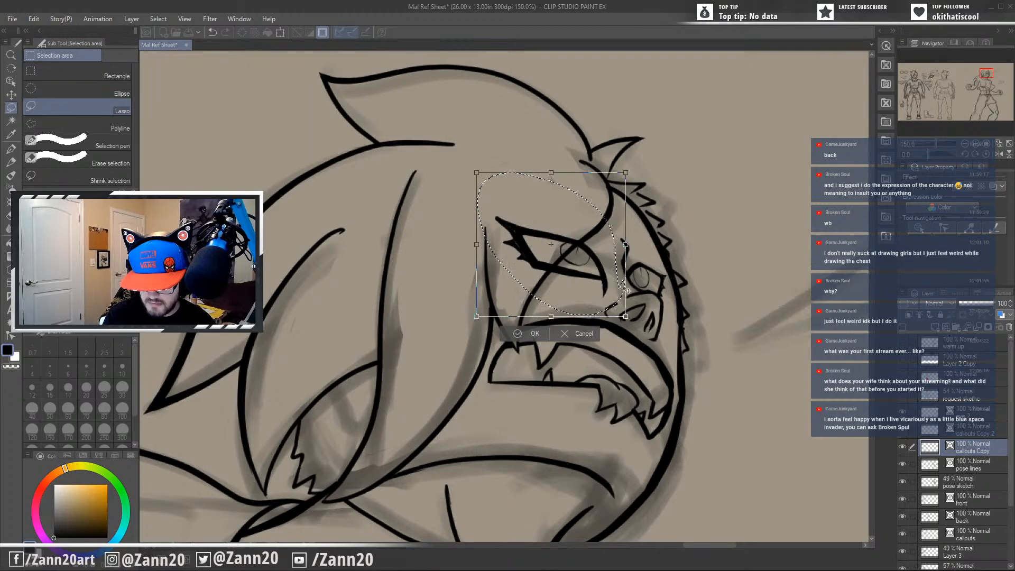
pyautogui.moveTo(626, 317); pyautogui.dragTo(615, 318)
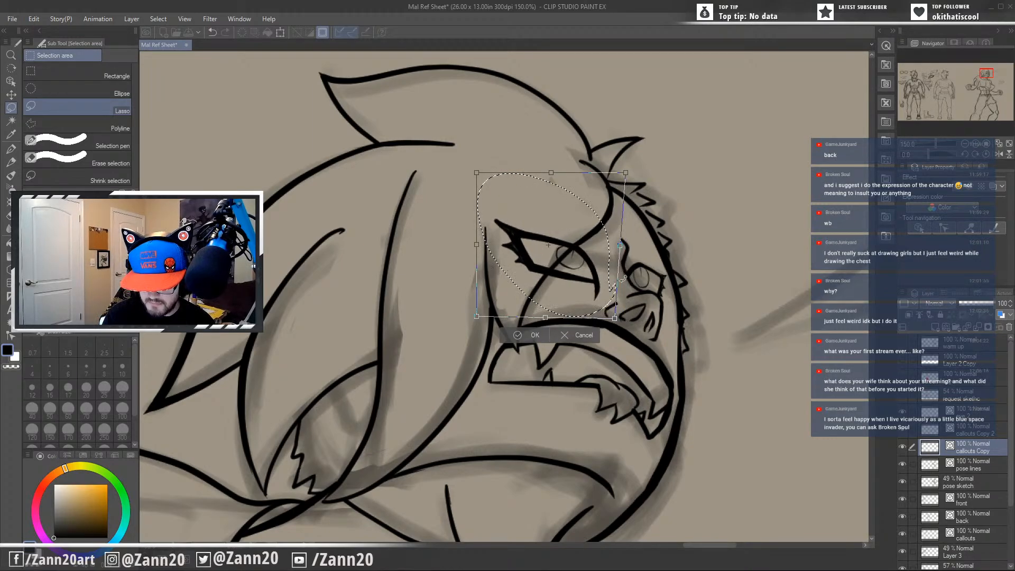
pyautogui.moveTo(625, 173)
pyautogui.mouseDown()
pyautogui.moveTo(619, 193)
pyautogui.moveTo(611, 159)
pyautogui.mouseUp()
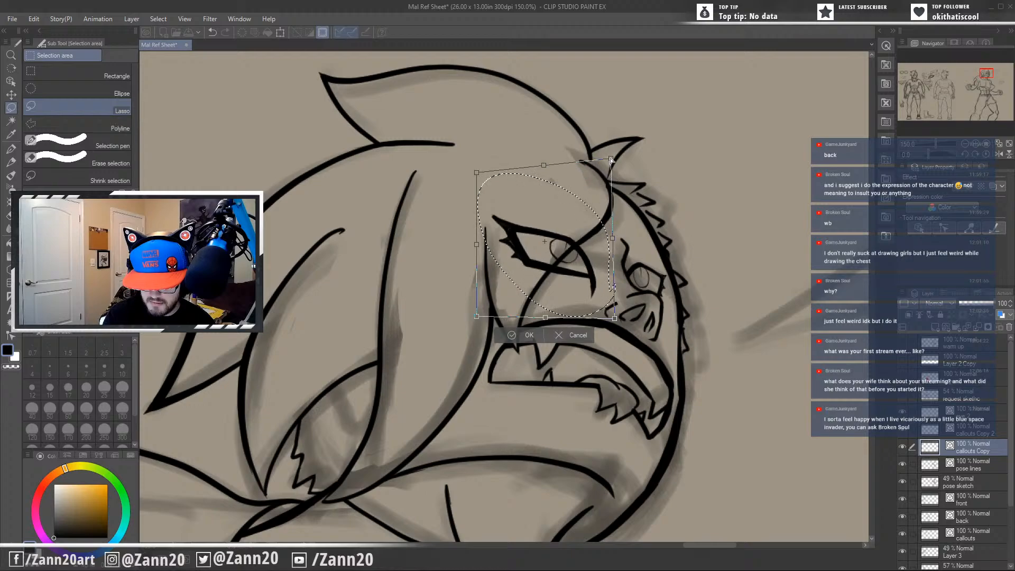
pyautogui.moveTo(575, 284); pyautogui.dragTo(586, 289)
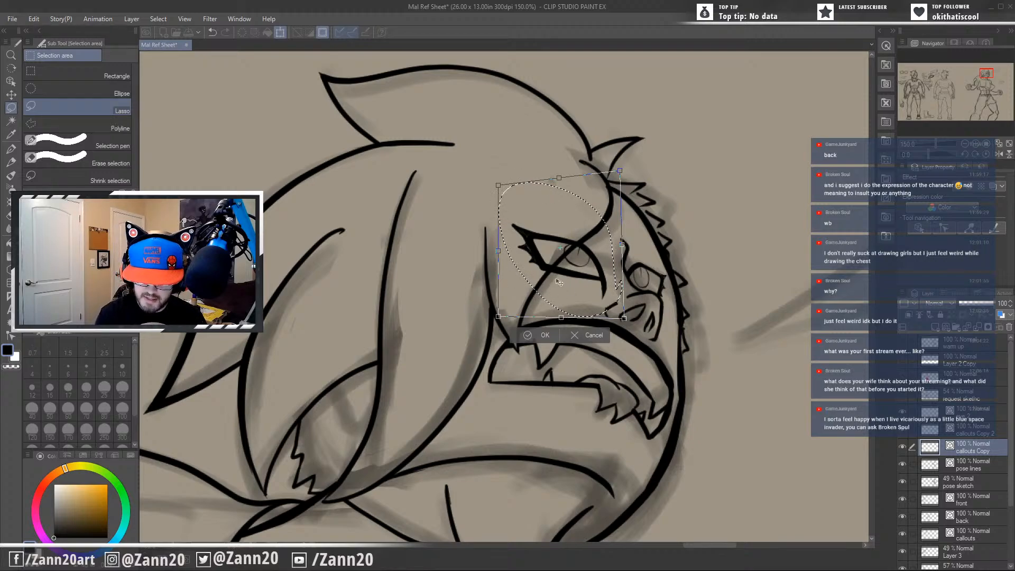
pyautogui.moveTo(598, 268); pyautogui.dragTo(592, 265)
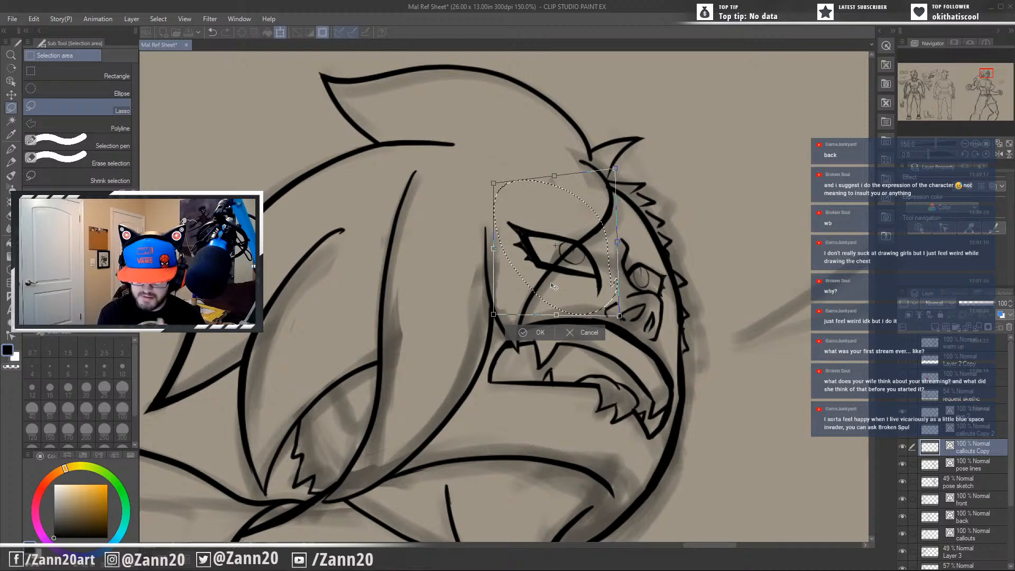
pyautogui.press('Return')
pyautogui.hotkey('ctrl', 'd')
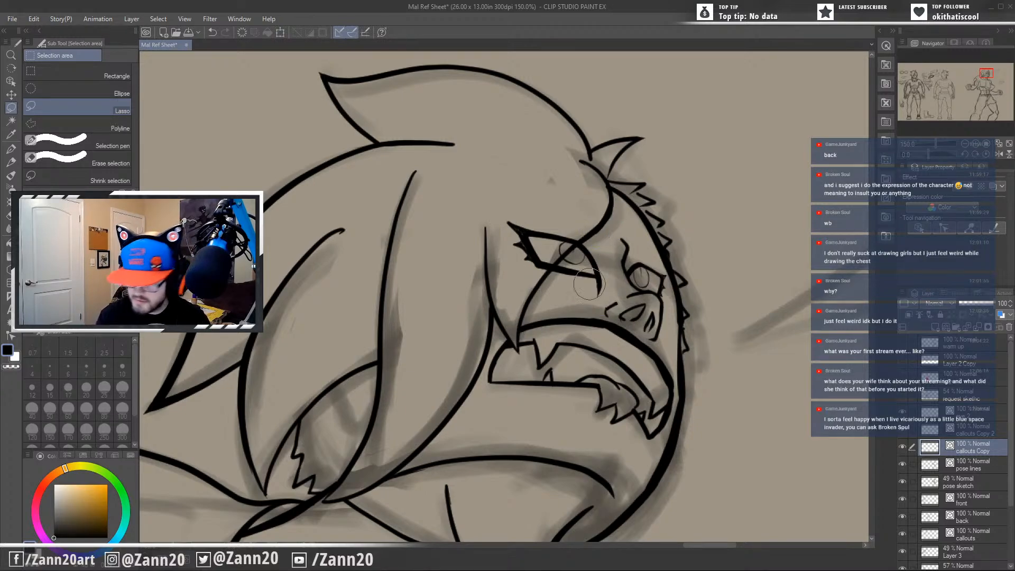
# On the pose lines layer, ink the hair strand from the forehead spikes behind the near eye down to the mouth corner with the G-pen.
pyautogui.click(956, 468)
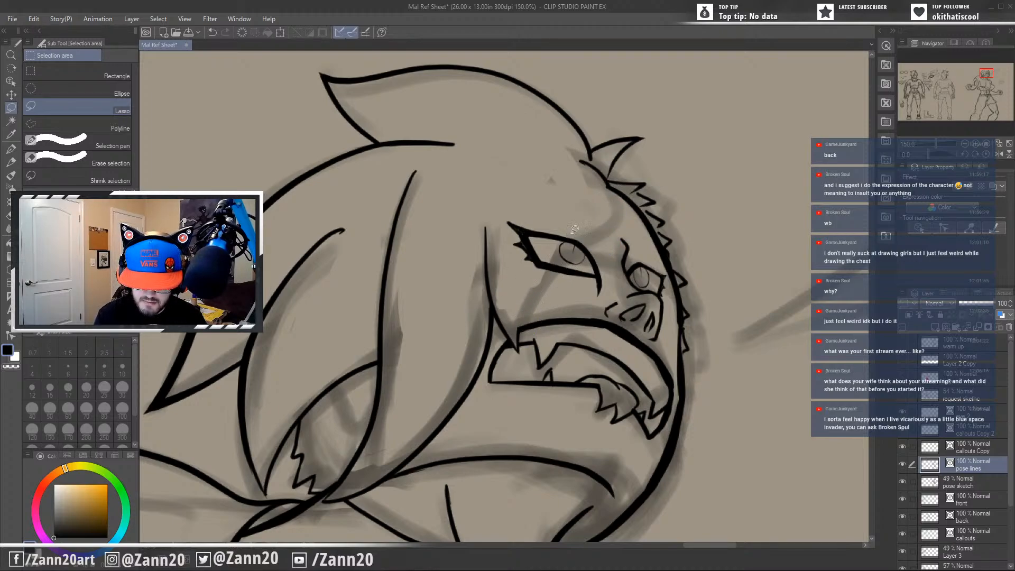
pyautogui.press('p')
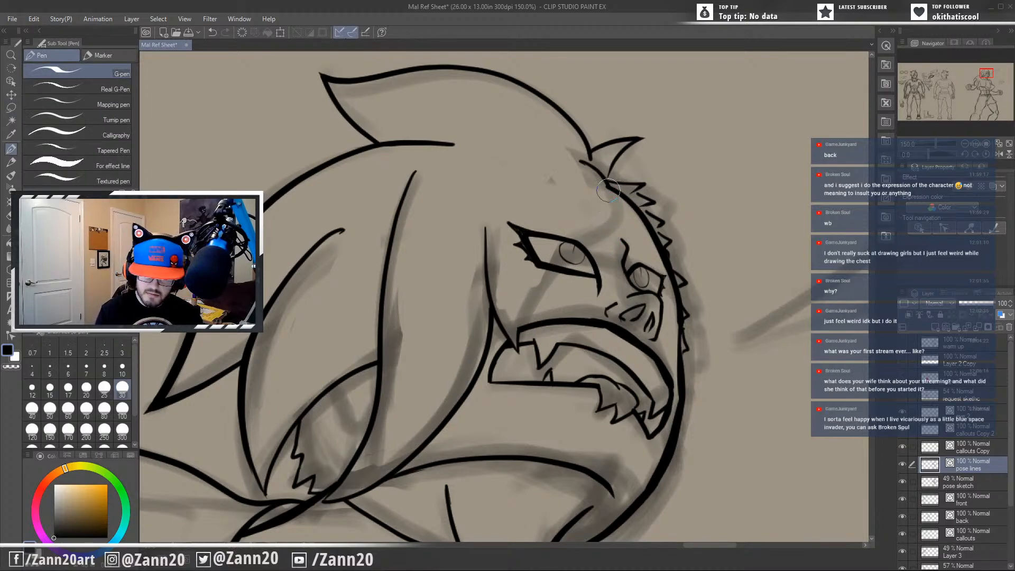
pyautogui.moveTo(604, 190)
pyautogui.mouseDown()
pyautogui.moveTo(570, 224)
pyautogui.moveTo(517, 321)
pyautogui.mouseUp()
pyautogui.hotkey('ctrl', 'z')
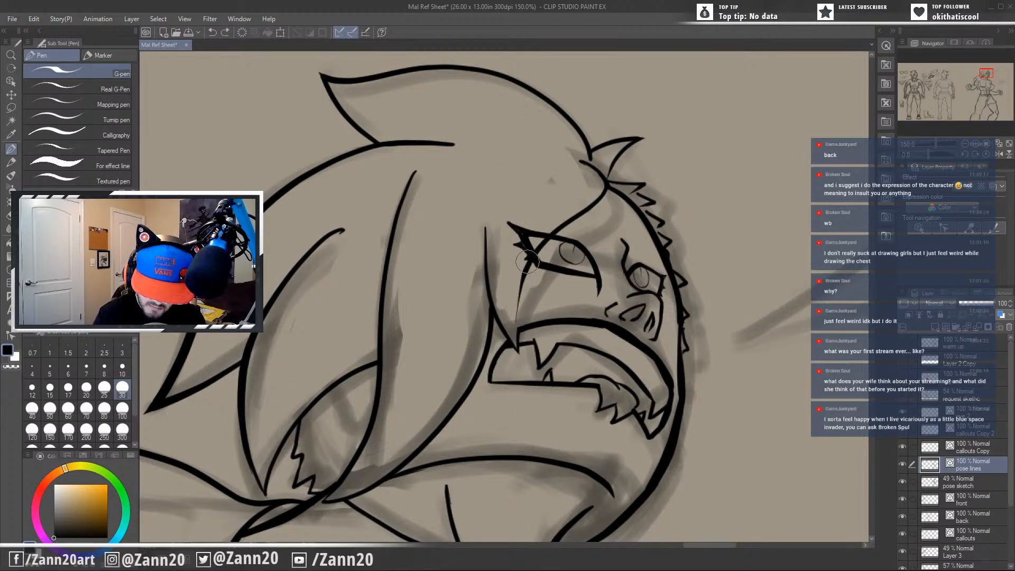
pyautogui.moveTo(536, 251); pyautogui.dragTo(516, 343)
pyautogui.hotkey('ctrl', 'z')
pyautogui.moveTo(537, 248)
pyautogui.mouseDown()
pyautogui.moveTo(517, 392)
pyautogui.moveTo(530, 270)
pyautogui.moveTo(520, 385)
pyautogui.moveTo(530, 371)
pyautogui.moveTo(514, 354)
pyautogui.moveTo(523, 351)
pyautogui.mouseUp()
pyautogui.hotkey('ctrl', 'z')
pyautogui.hotkey('ctrl', 'z')
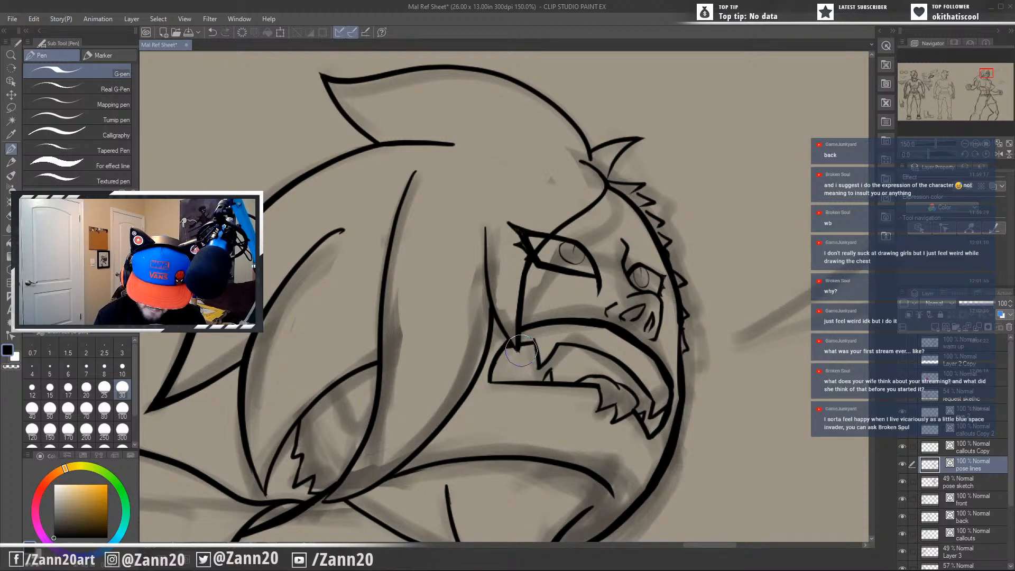
pyautogui.moveTo(517, 342); pyautogui.dragTo(520, 357)
pyautogui.hotkey('ctrl', 'z')
# Redraw the upper end of the hair strand beside the near eye, extending it upward in a curve toward the crown.
pyautogui.moveTo(584, 437); pyautogui.dragTo(602, 416)
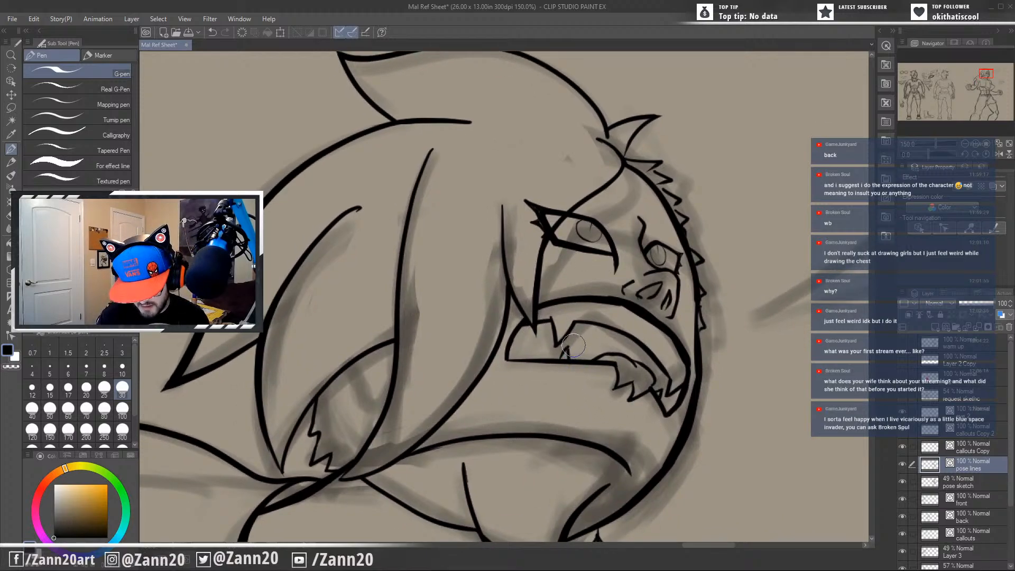
pyautogui.moveTo(598, 318)
pyautogui.mouseDown()
pyautogui.moveTo(578, 382)
pyautogui.moveTo(650, 319)
pyautogui.mouseUp()
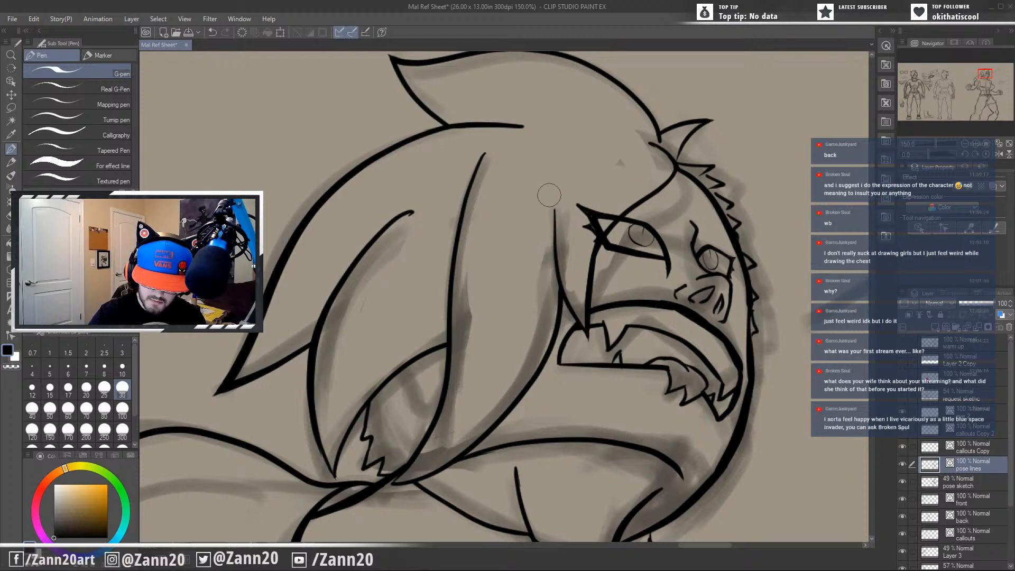
pyautogui.moveTo(547, 183); pyautogui.dragTo(552, 278)
pyautogui.moveTo(554, 217); pyautogui.dragTo(558, 212)
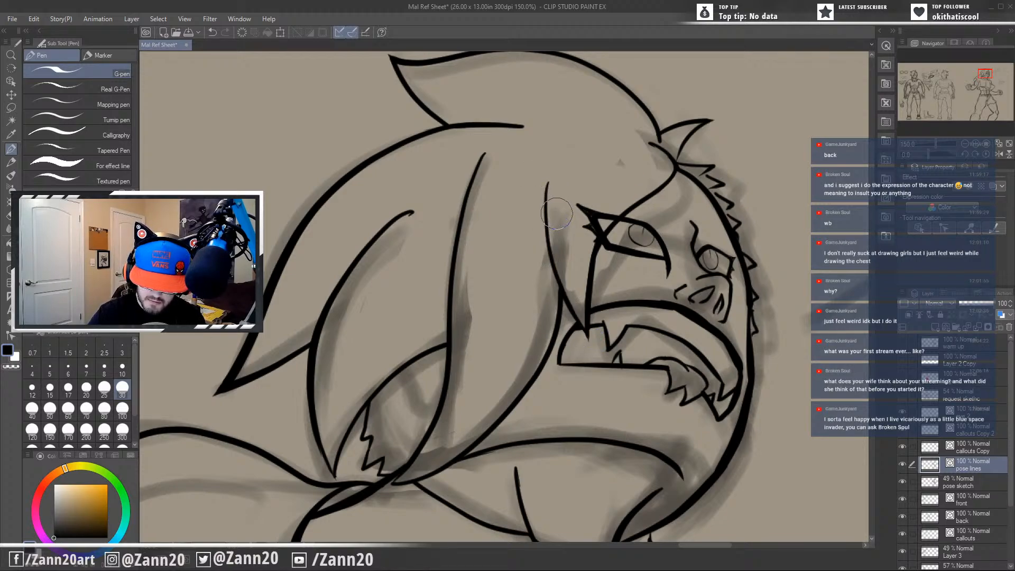
pyautogui.moveTo(610, 429); pyautogui.dragTo(611, 412)
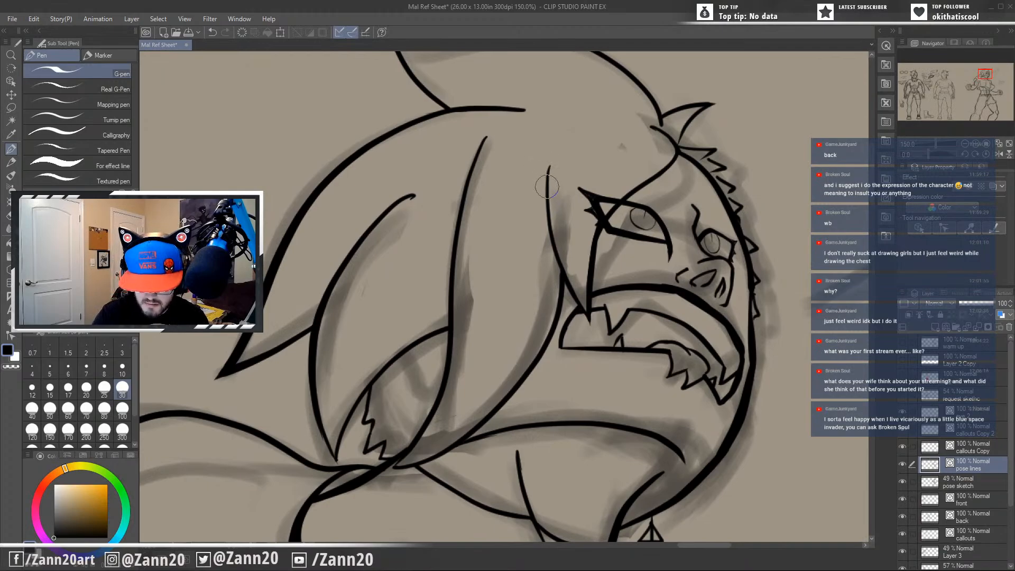
pyautogui.moveTo(547, 190); pyautogui.dragTo(565, 148)
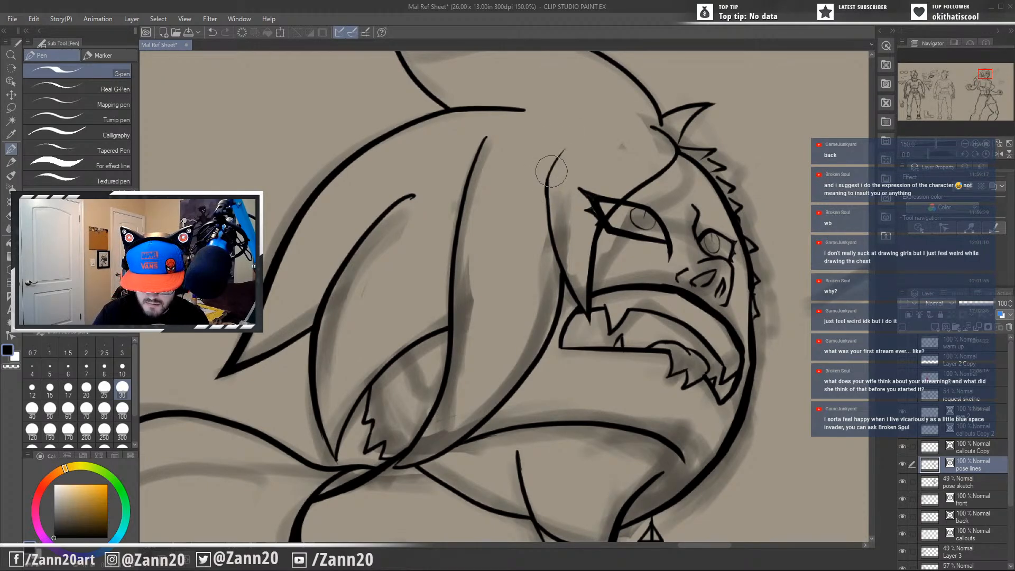
pyautogui.moveTo(614, 408)
pyautogui.mouseDown()
pyautogui.moveTo(478, 439)
pyautogui.moveTo(636, 393)
pyautogui.moveTo(655, 367)
pyautogui.moveTo(640, 393)
pyautogui.moveTo(539, 456)
pyautogui.mouseUp()
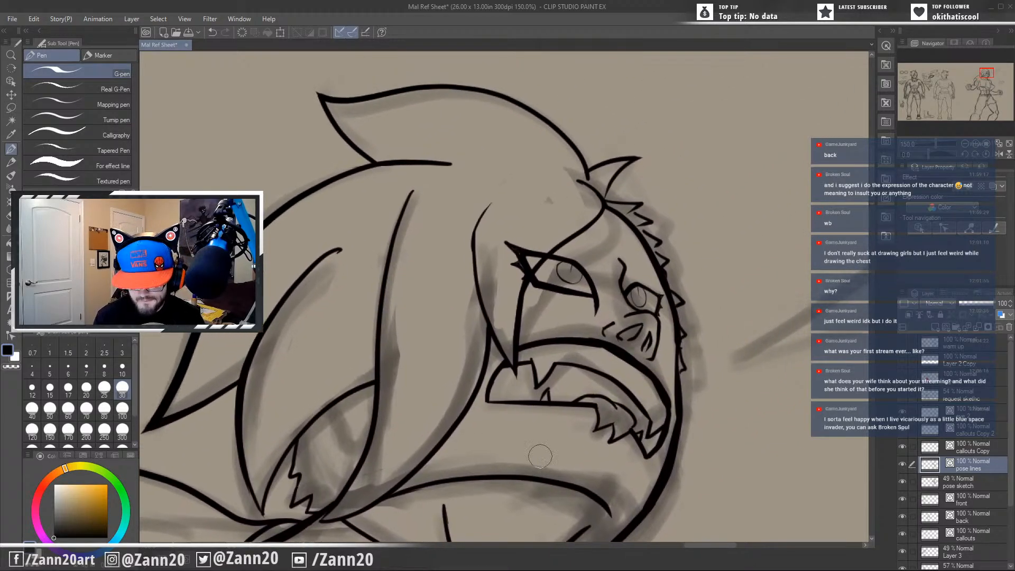
pyautogui.scroll(-3, 540, 457)
pyautogui.moveTo(631, 450); pyautogui.dragTo(659, 123)
pyautogui.moveTo(657, 234); pyautogui.dragTo(665, 338)
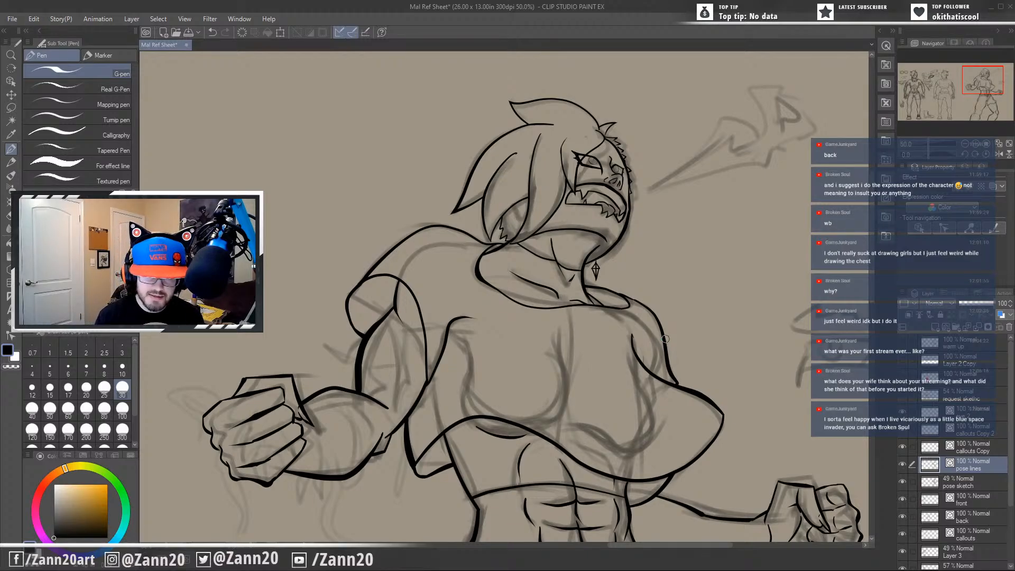
pyautogui.scroll(3, 666, 339)
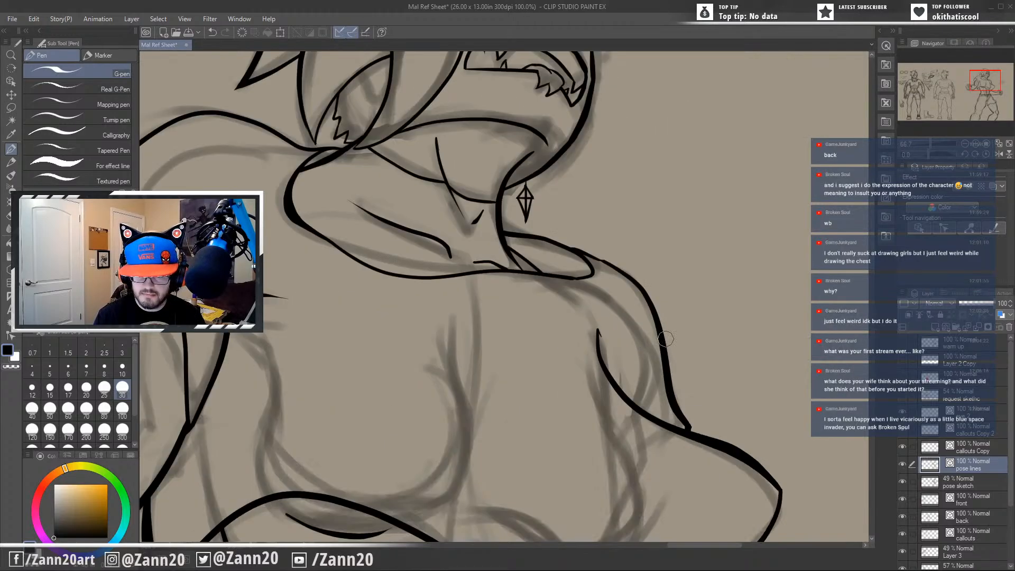
pyautogui.moveTo(498, 130); pyautogui.dragTo(602, 479)
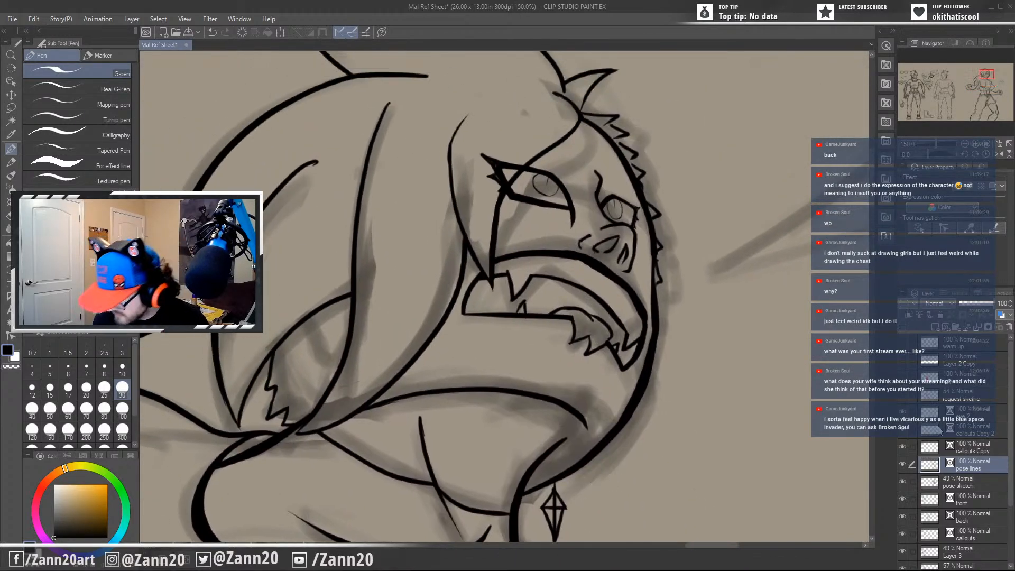
# Try to tilt and skew the near eye on the callouts Copy layer with a transform, and revert the distortion.
pyautogui.click(931, 448)
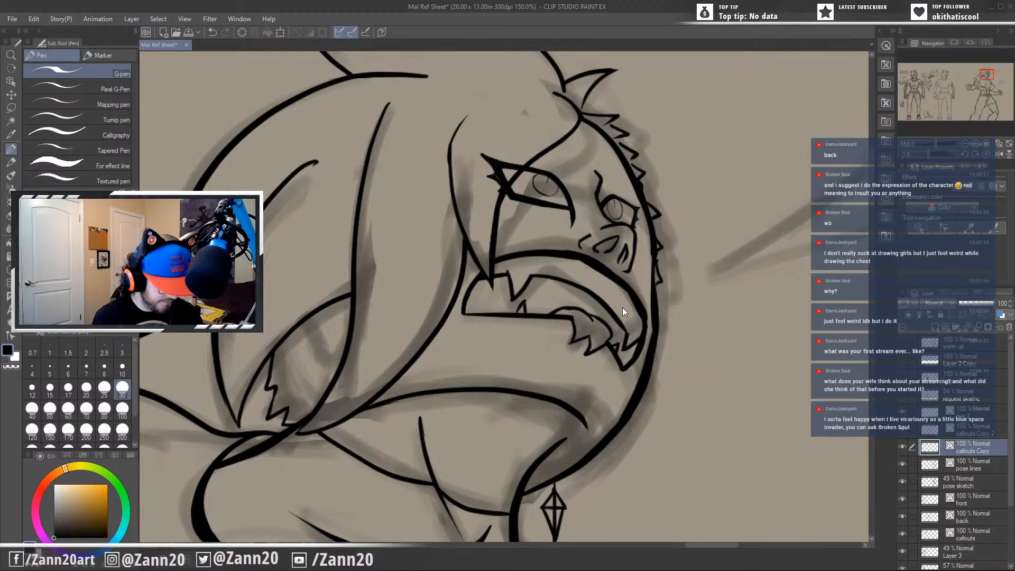
pyautogui.hotkey('ctrl', 't')
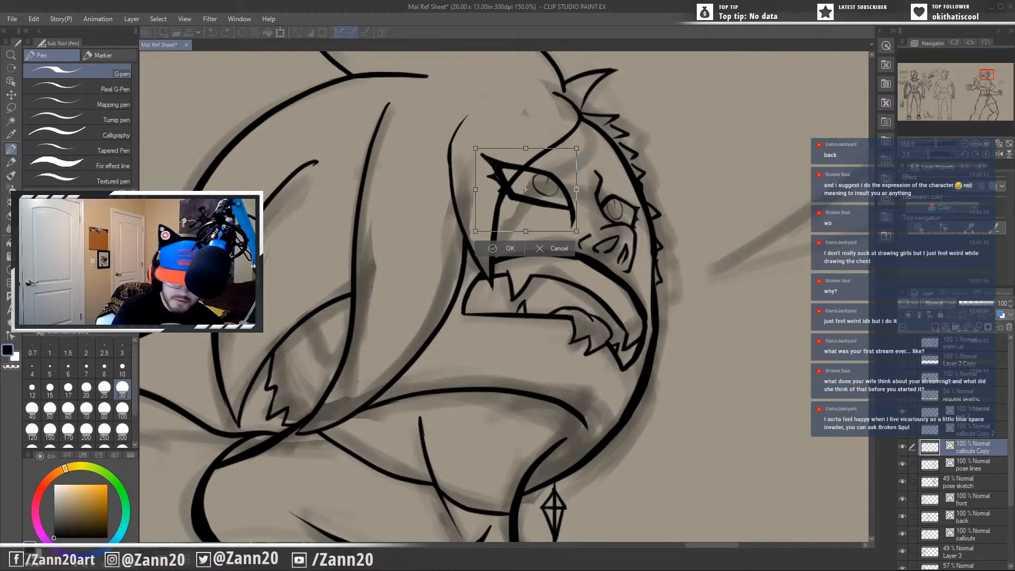
pyautogui.moveTo(578, 233); pyautogui.dragTo(530, 233)
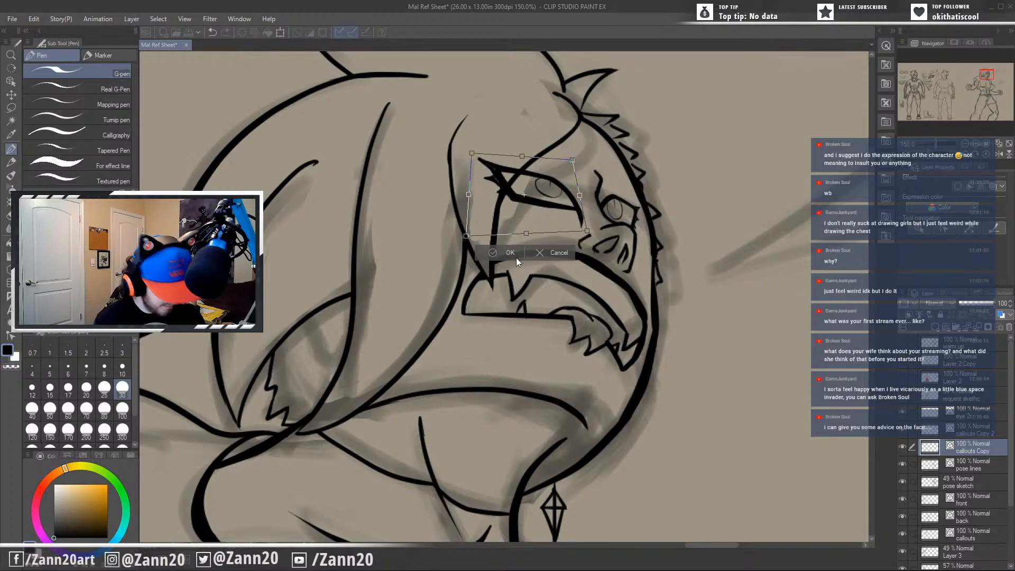
pyautogui.hotkey('ctrl', 'z')
pyautogui.hotkey('ctrl', 'z')
pyautogui.hotkey('ctrl', 'z')
pyautogui.hotkey('ctrl', 'z')
pyautogui.hotkey('ctrl', 'z')
pyautogui.hotkey('ctrl', 'z')
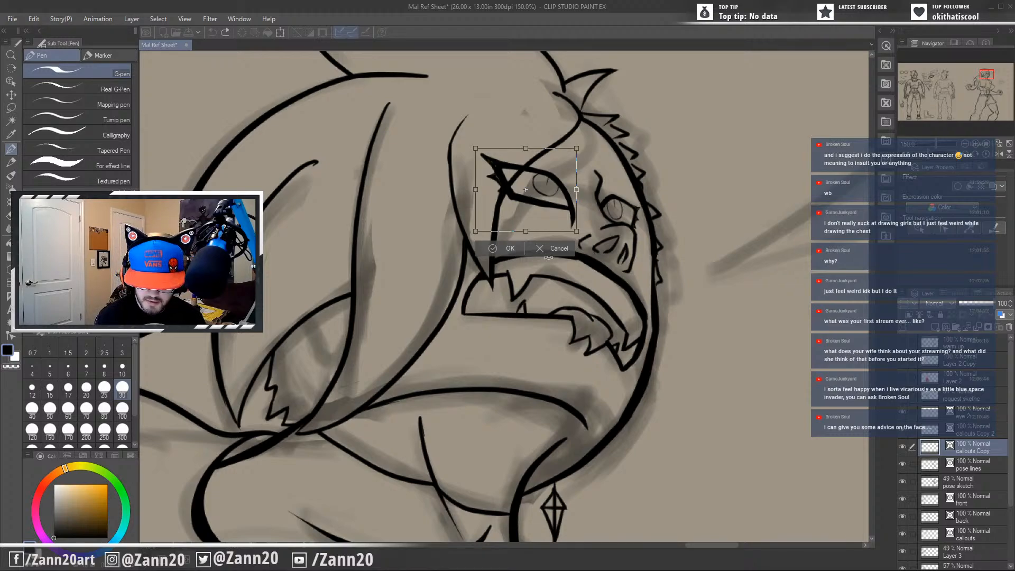
pyautogui.click(510, 248)
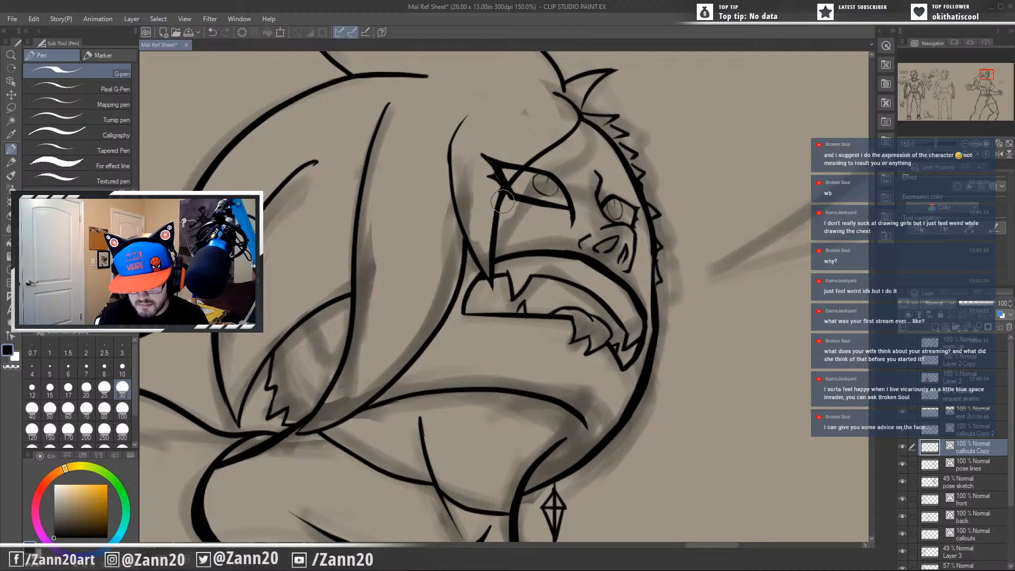
# Redraw the near eye's lower lid on the callouts Copy layer as a thinner curve between its corners.
pyautogui.moveTo(502, 202); pyautogui.dragTo(513, 199)
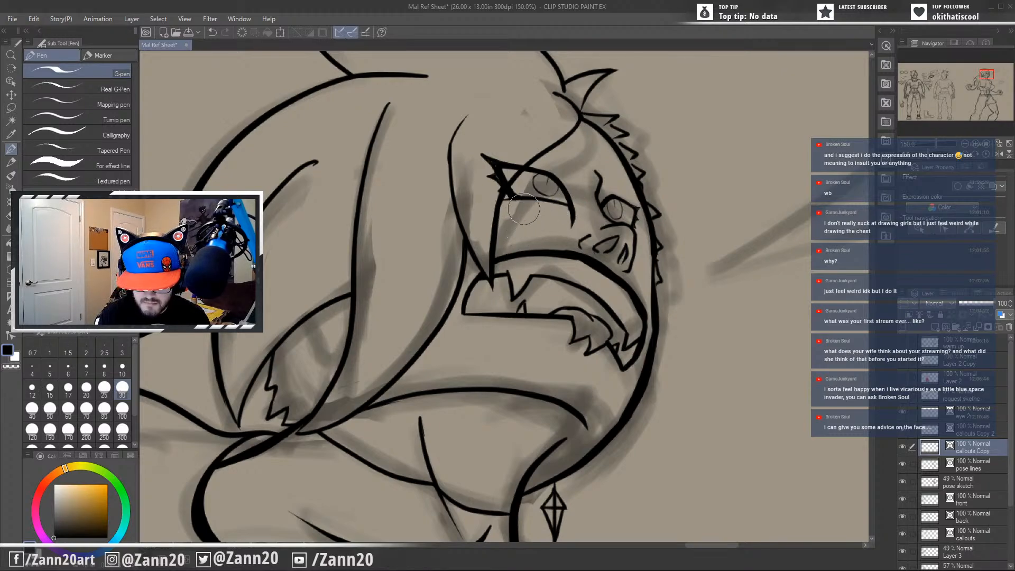
pyautogui.moveTo(557, 243); pyautogui.dragTo(561, 279)
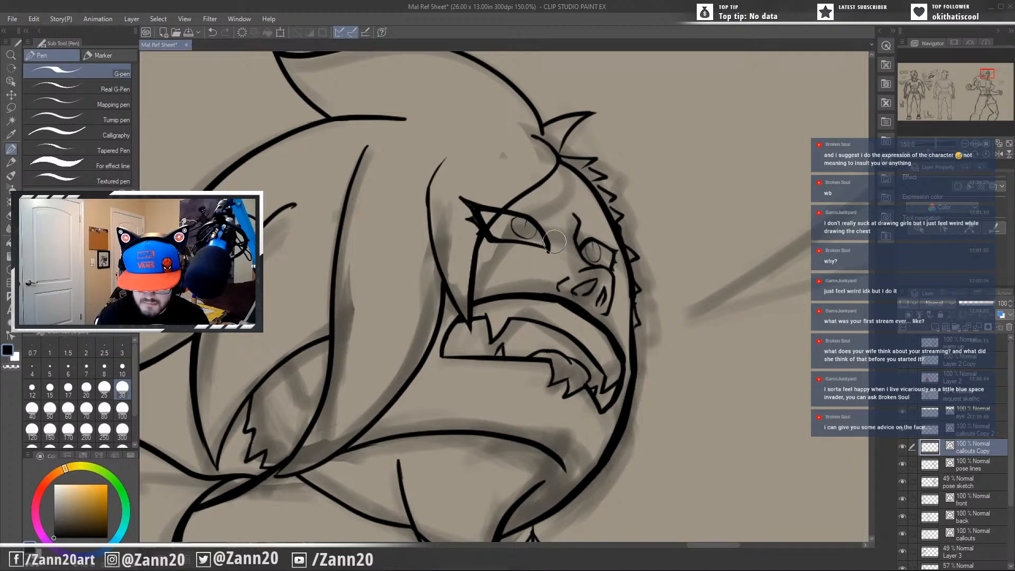
pyautogui.moveTo(549, 311); pyautogui.dragTo(583, 273)
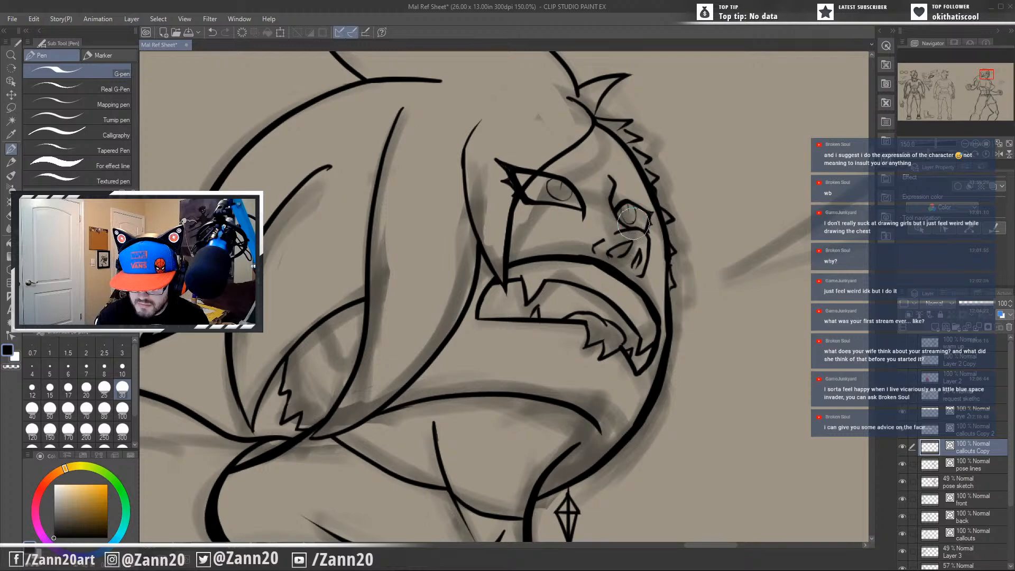
# Try a straight slanted brow line across the top of the near eye, and undo it.
pyautogui.click(951, 433)
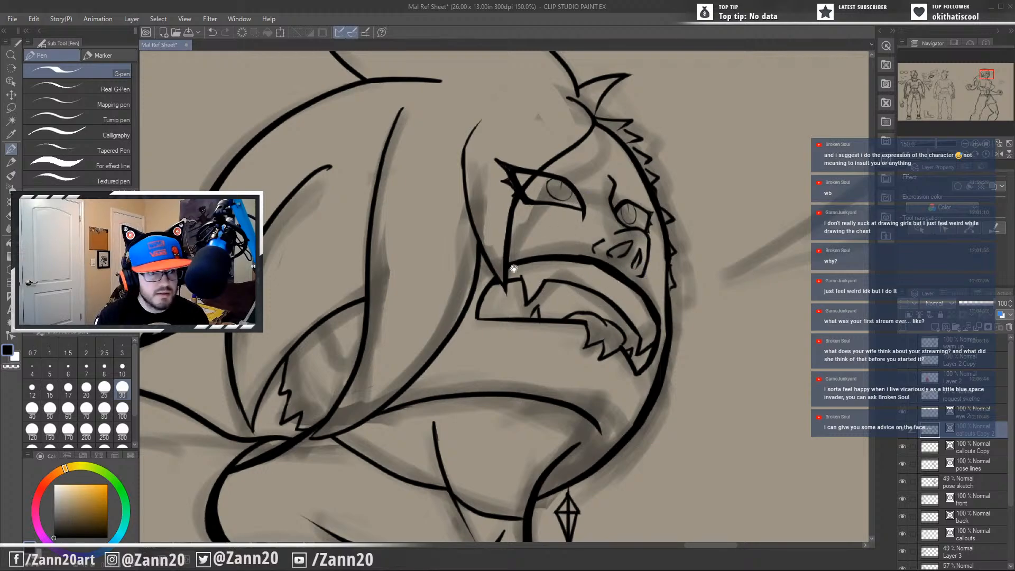
pyautogui.moveTo(514, 269); pyautogui.dragTo(557, 320)
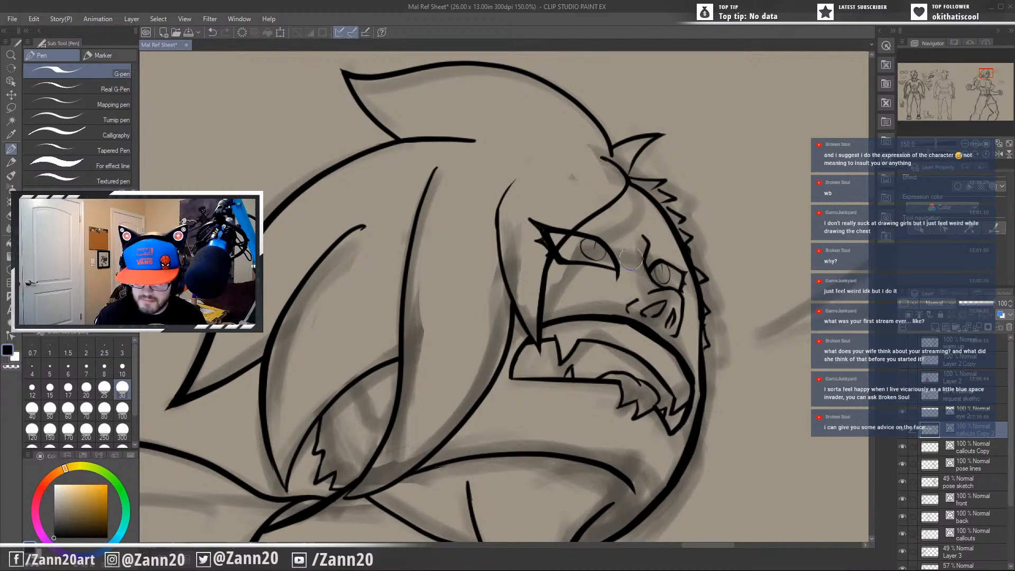
pyautogui.moveTo(558, 220); pyautogui.dragTo(631, 250)
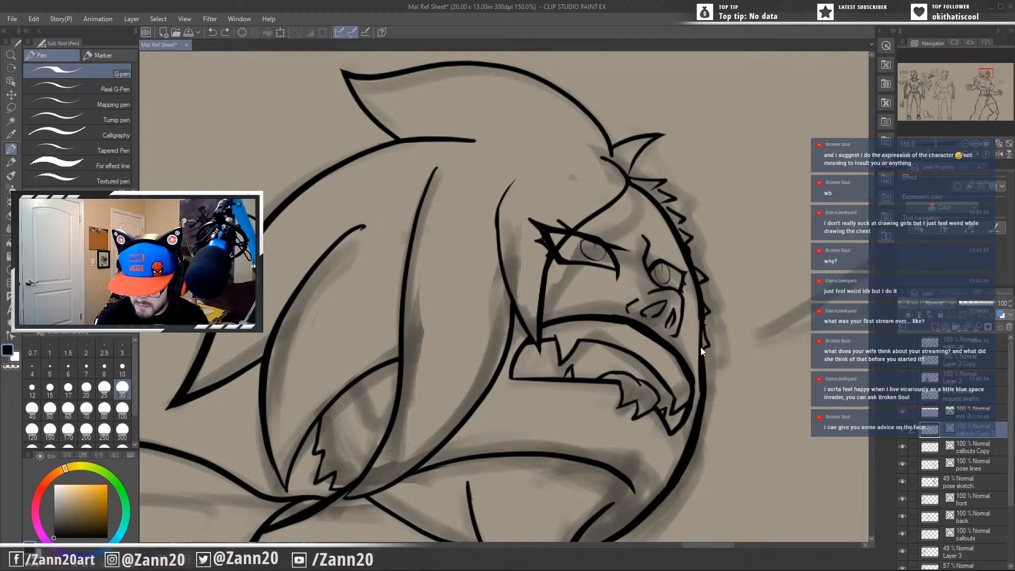
pyautogui.click(952, 450)
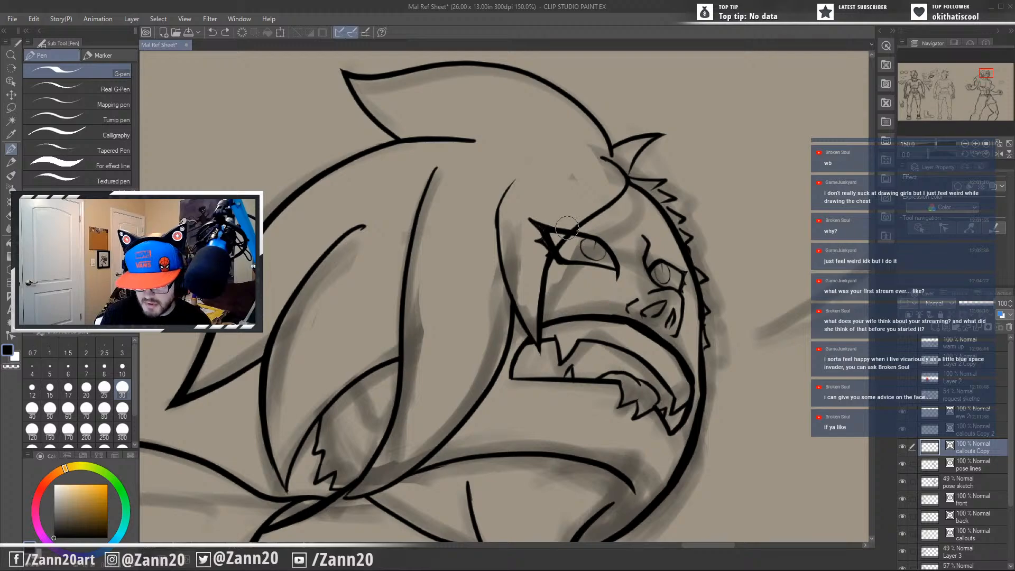
pyautogui.moveTo(550, 224); pyautogui.dragTo(625, 247)
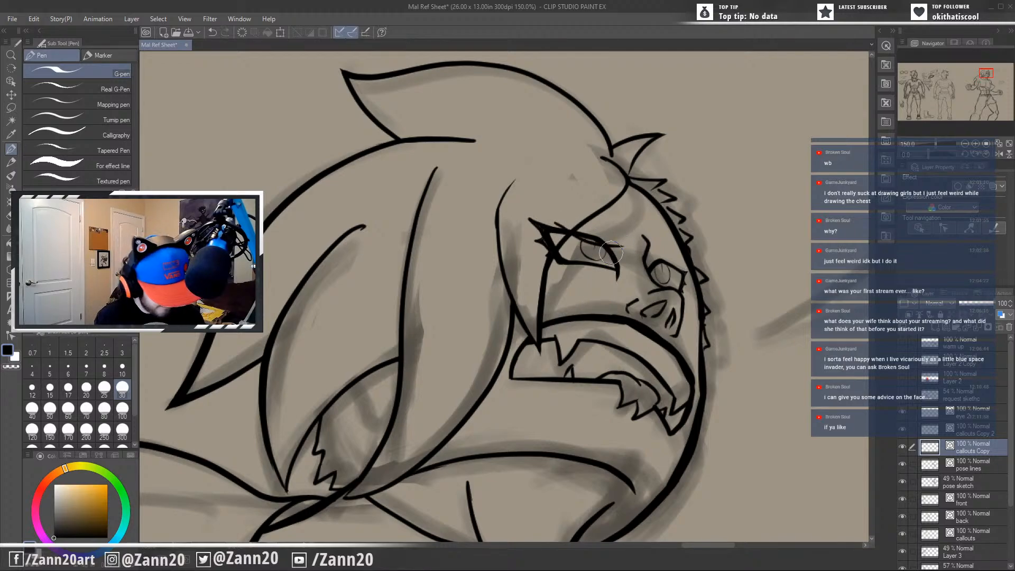
pyautogui.hotkey('ctrl', 'z')
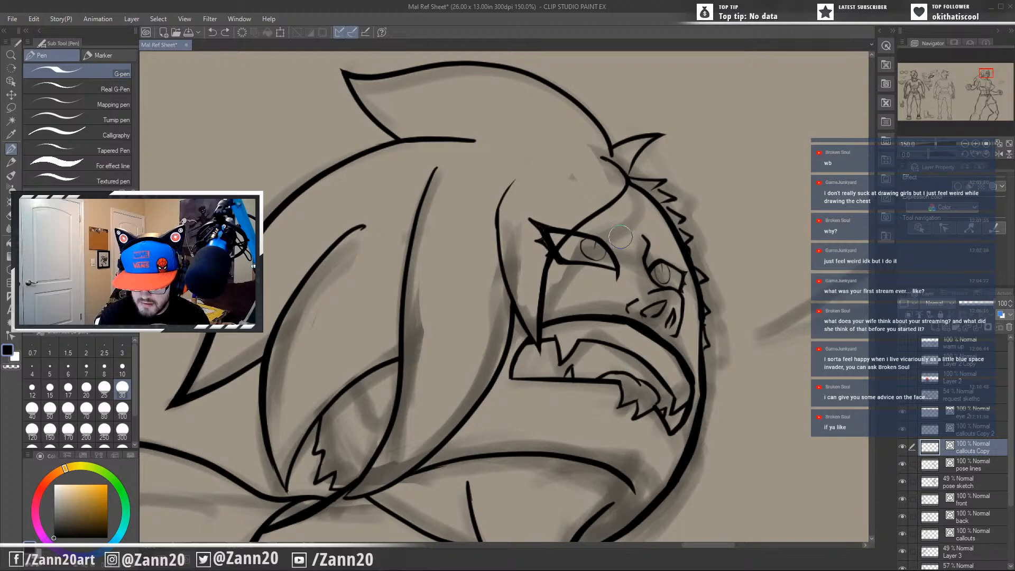
# Ink short furrowed brow strokes above the near eye's inner corner on the callouts Copy layer, redoing the upper stroke back across the hair strand.
pyautogui.moveTo(620, 237); pyautogui.dragTo(610, 244)
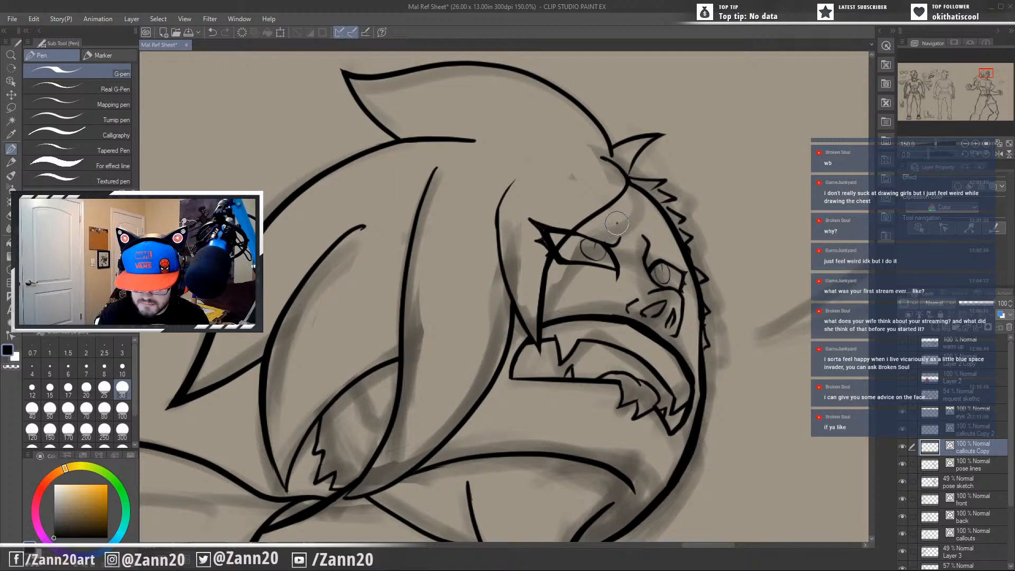
pyautogui.moveTo(603, 233); pyautogui.dragTo(617, 223)
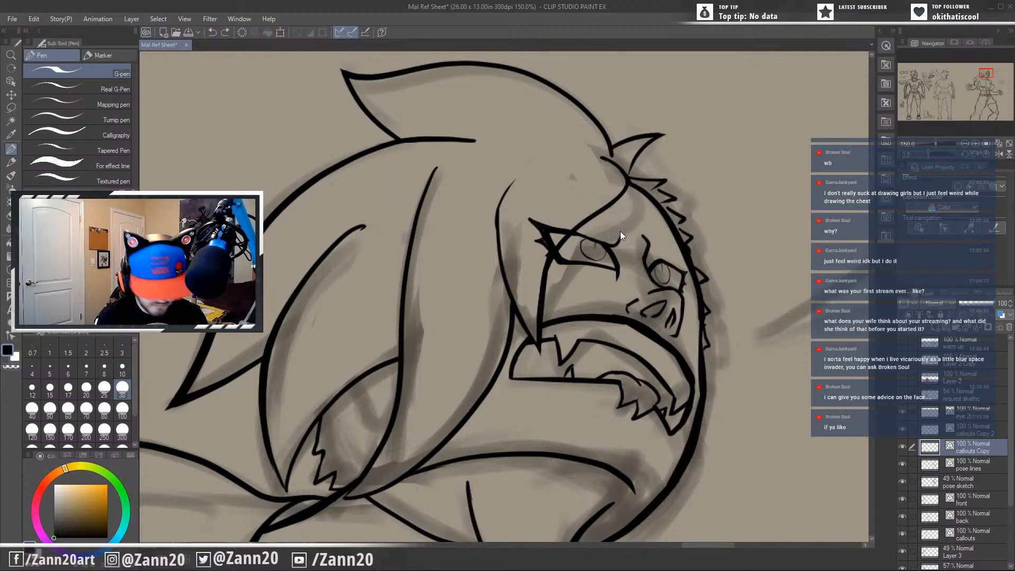
pyautogui.moveTo(605, 232)
pyautogui.mouseDown()
pyautogui.moveTo(617, 226)
pyautogui.moveTo(570, 209)
pyautogui.mouseUp()
pyautogui.hotkey('ctrl', 'z')
pyautogui.hotkey('ctrl', 'z')
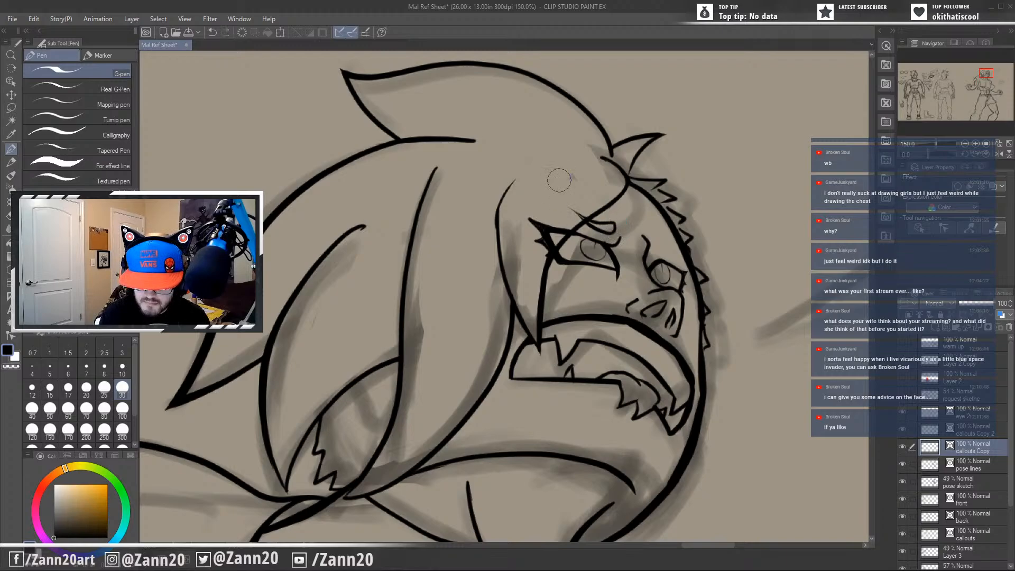
pyautogui.hotkey('ctrl', 'z')
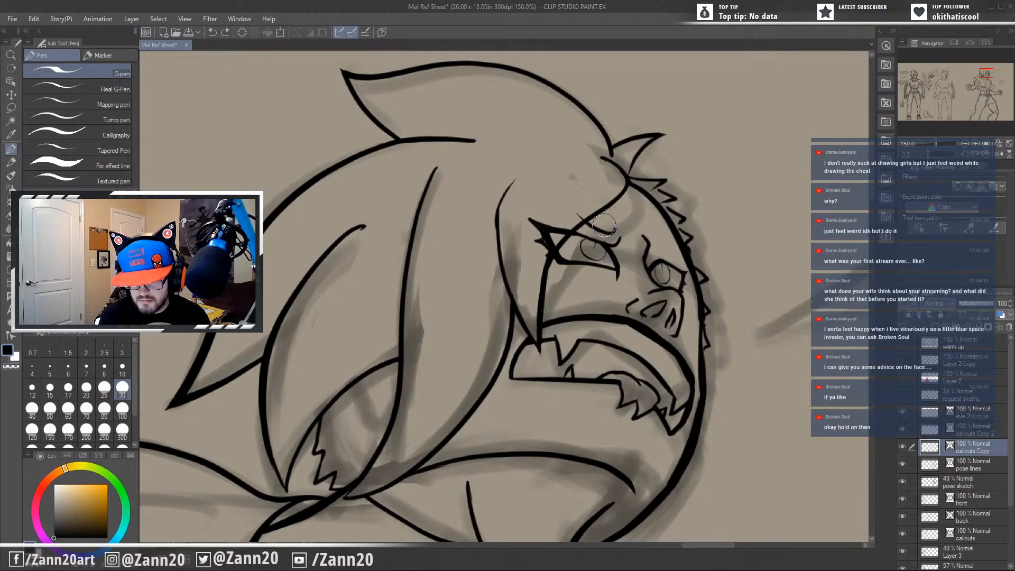
pyautogui.moveTo(613, 230); pyautogui.dragTo(563, 208)
pyautogui.moveTo(499, 195); pyautogui.dragTo(508, 184)
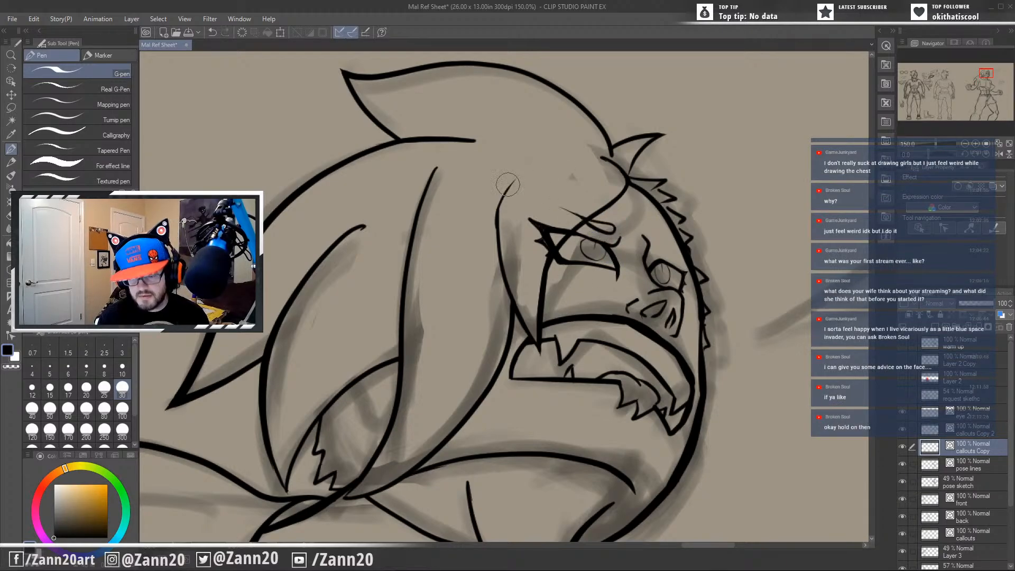
# Try a separate curled brow shape on the forehead above the near eye, and undo it.
pyautogui.moveTo(603, 417)
pyautogui.mouseDown()
pyautogui.moveTo(609, 380)
pyautogui.moveTo(576, 374)
pyautogui.moveTo(607, 383)
pyautogui.mouseUp()
pyautogui.moveTo(648, 292); pyautogui.dragTo(617, 363)
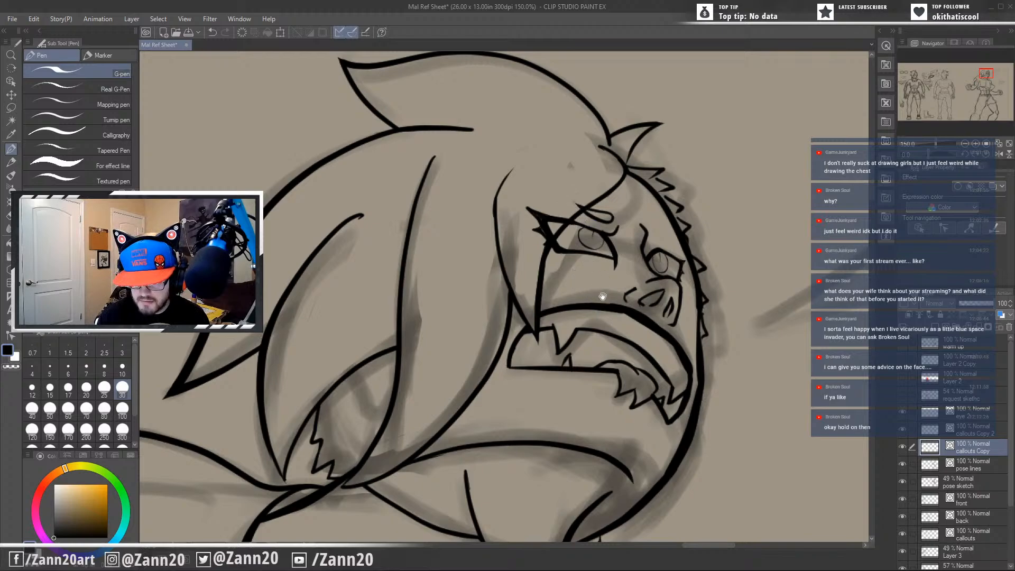
pyautogui.moveTo(592, 302); pyautogui.dragTo(634, 298)
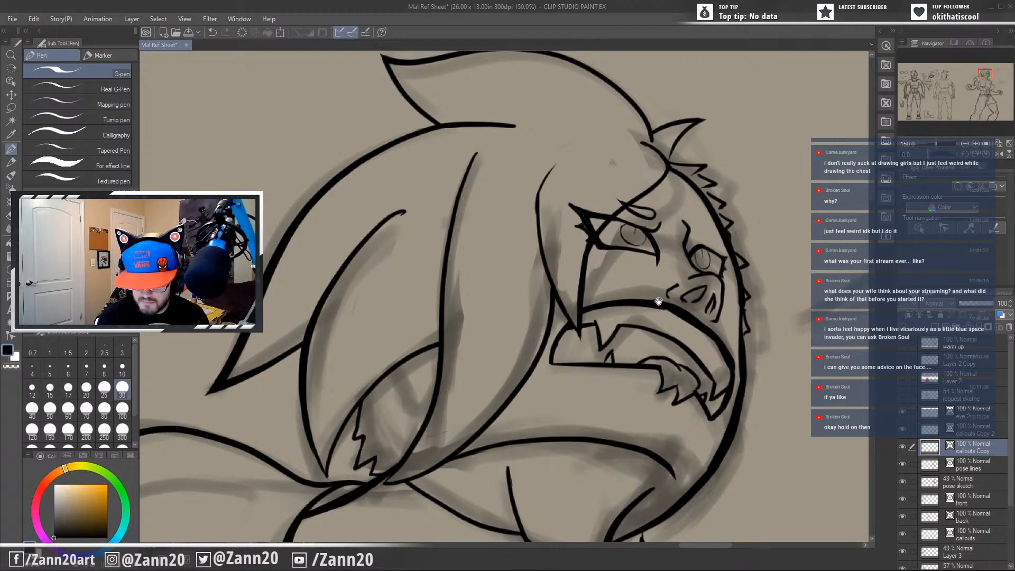
pyautogui.moveTo(653, 285); pyautogui.dragTo(571, 290)
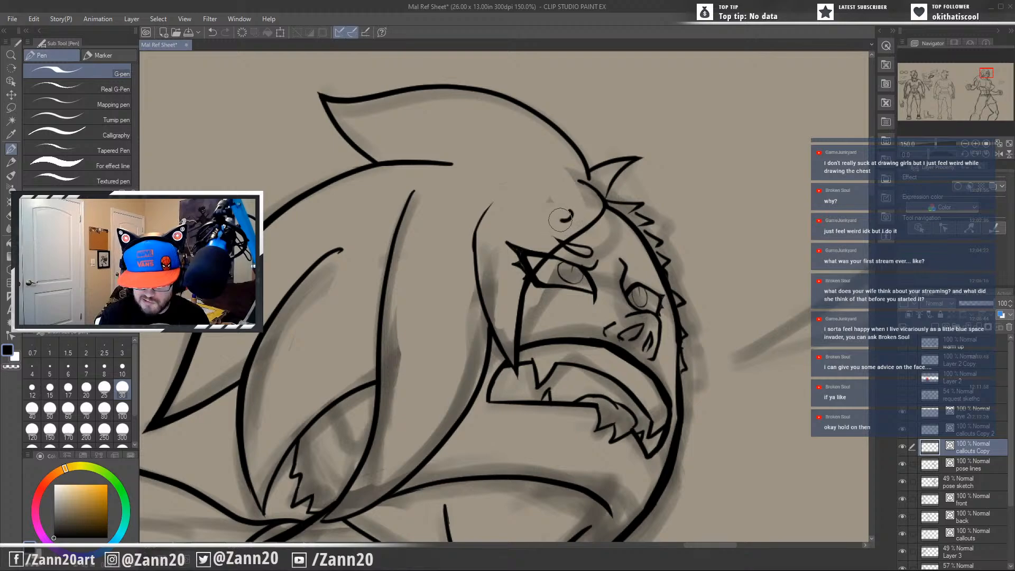
pyautogui.moveTo(527, 196)
pyautogui.mouseDown()
pyautogui.moveTo(570, 214)
pyautogui.moveTo(526, 186)
pyautogui.mouseUp()
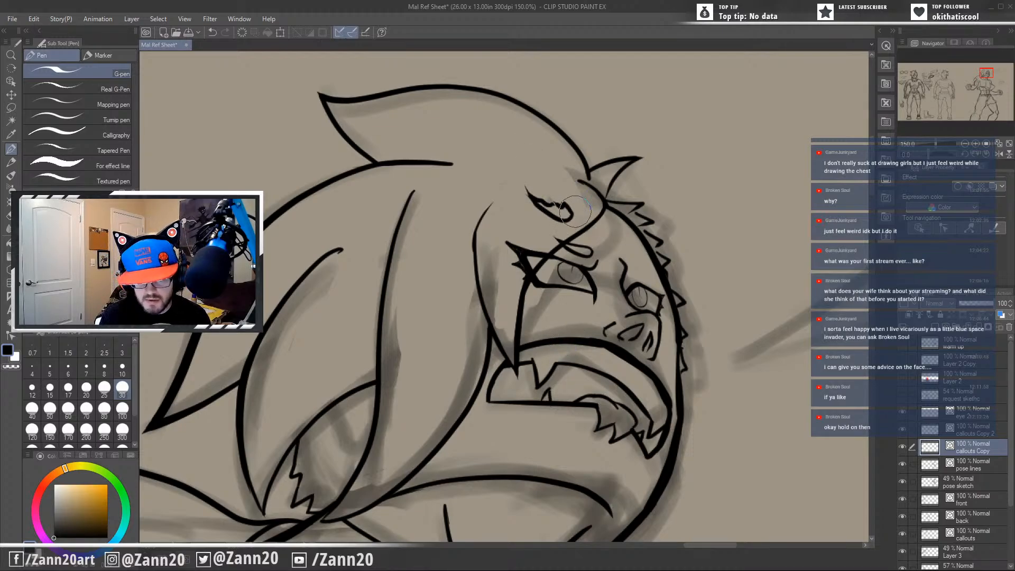
pyautogui.moveTo(576, 213)
pyautogui.mouseDown()
pyautogui.moveTo(538, 202)
pyautogui.moveTo(521, 185)
pyautogui.moveTo(573, 213)
pyautogui.mouseUp()
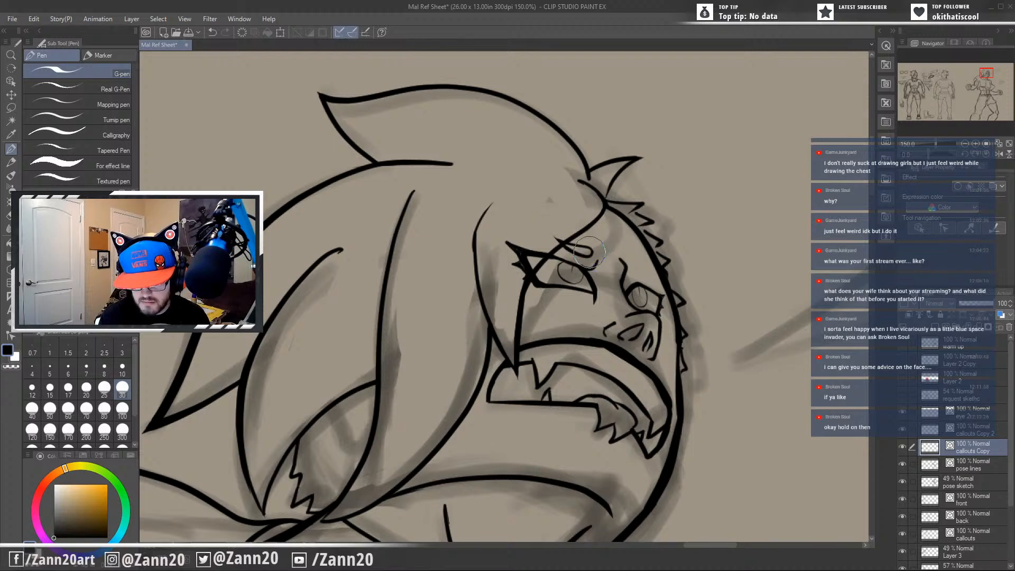
# Ink the far eye's upper lid and short furrowed brow strokes above it on the callouts Copy 2 layer.
pyautogui.moveTo(609, 262); pyautogui.dragTo(607, 266)
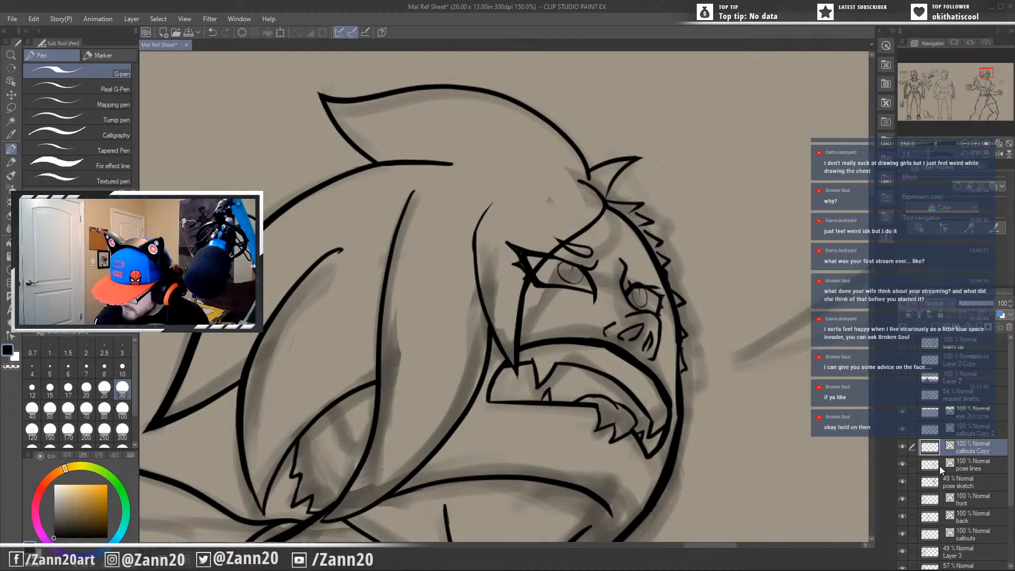
pyautogui.click(941, 437)
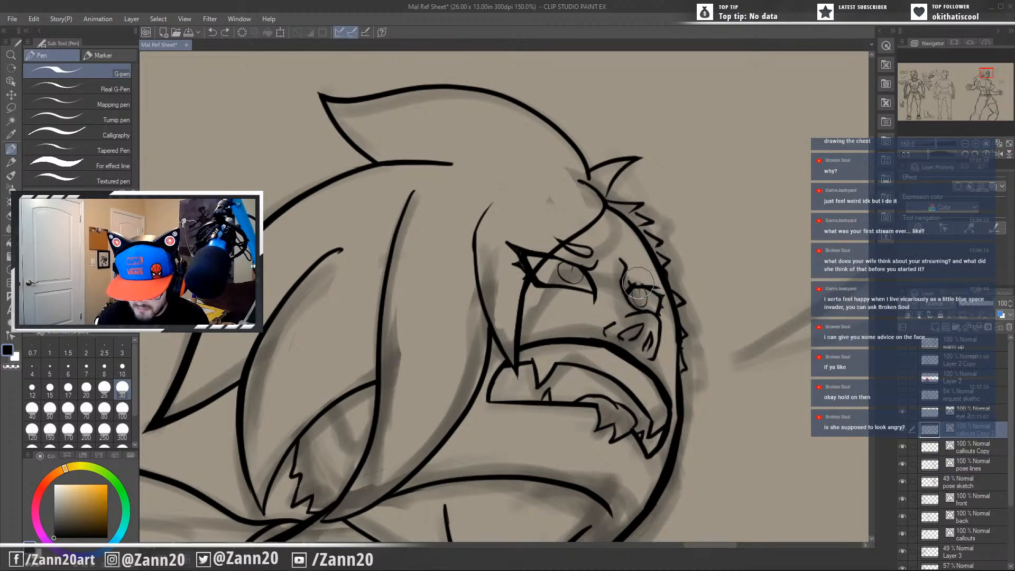
pyautogui.moveTo(638, 283); pyautogui.dragTo(642, 281)
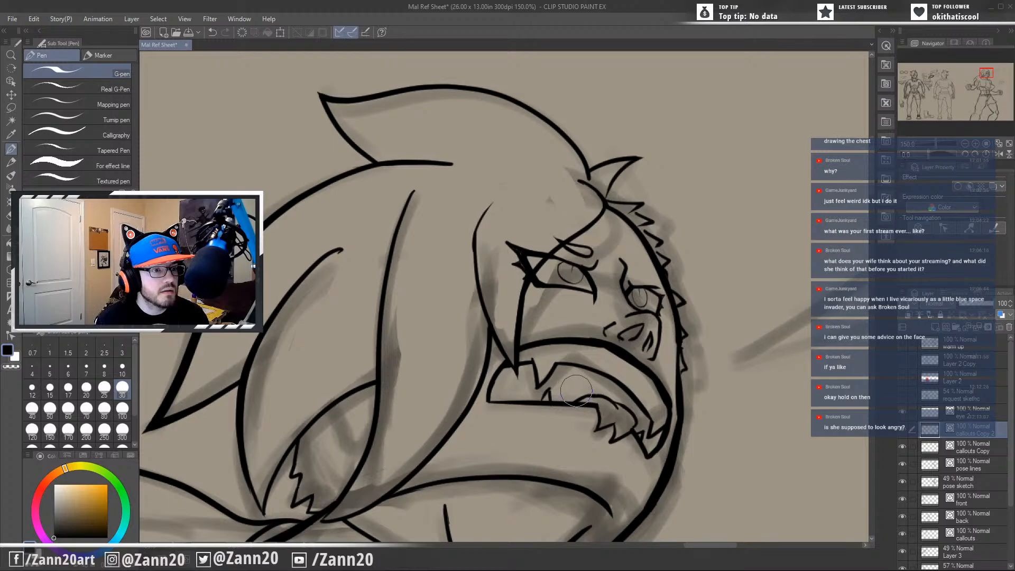
pyautogui.moveTo(607, 384)
pyautogui.mouseDown()
pyautogui.moveTo(681, 321)
pyautogui.moveTo(666, 345)
pyautogui.mouseUp()
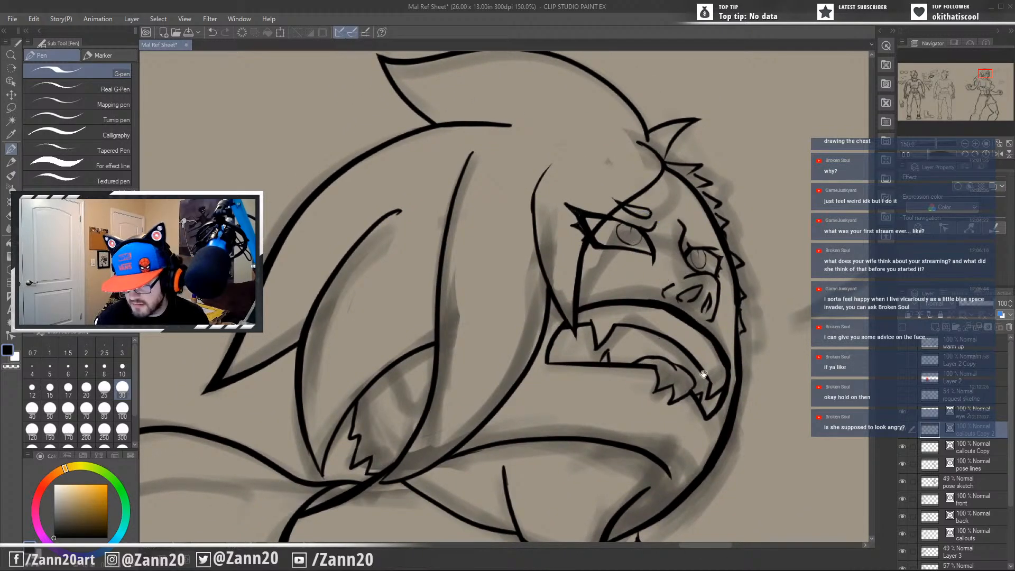
pyautogui.moveTo(704, 375); pyautogui.dragTo(652, 381)
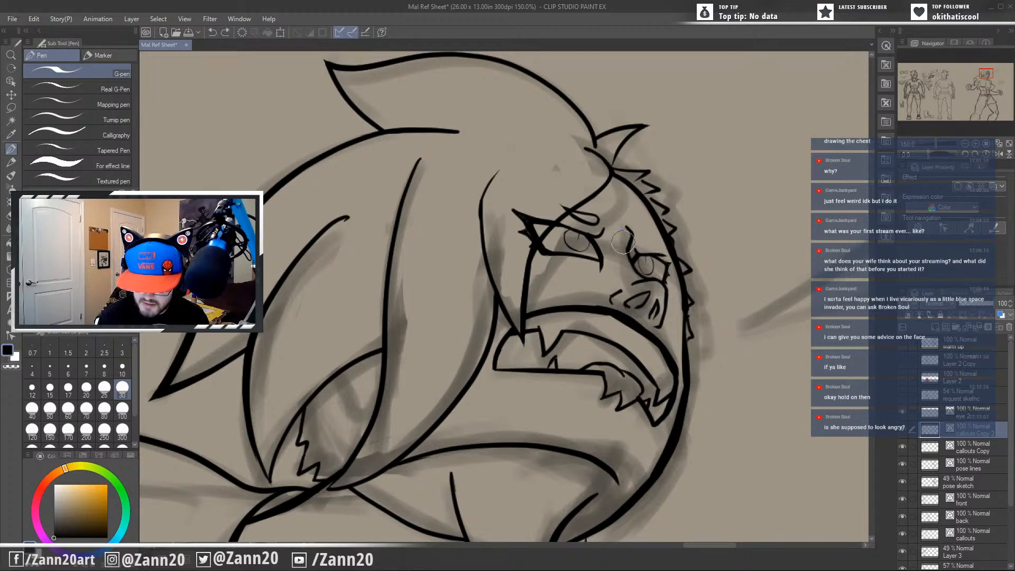
pyautogui.moveTo(395, 395)
pyautogui.mouseDown()
pyautogui.moveTo(700, 324)
pyautogui.moveTo(457, 439)
pyautogui.mouseUp()
pyautogui.moveTo(604, 391); pyautogui.dragTo(477, 370)
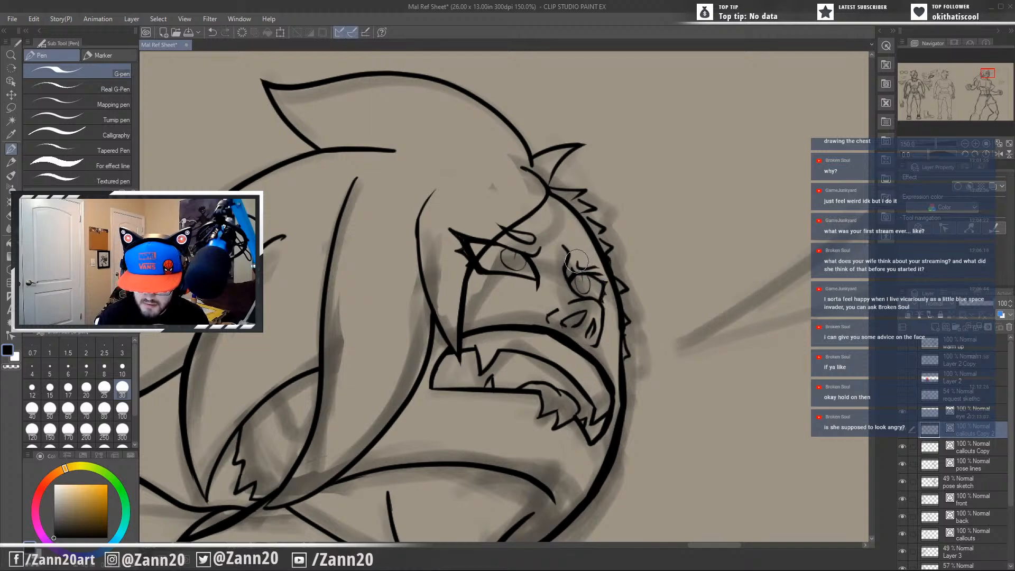
pyautogui.moveTo(578, 261)
pyautogui.mouseDown()
pyautogui.moveTo(603, 262)
pyautogui.moveTo(606, 276)
pyautogui.moveTo(592, 267)
pyautogui.mouseUp()
pyautogui.moveTo(572, 438); pyautogui.dragTo(590, 447)
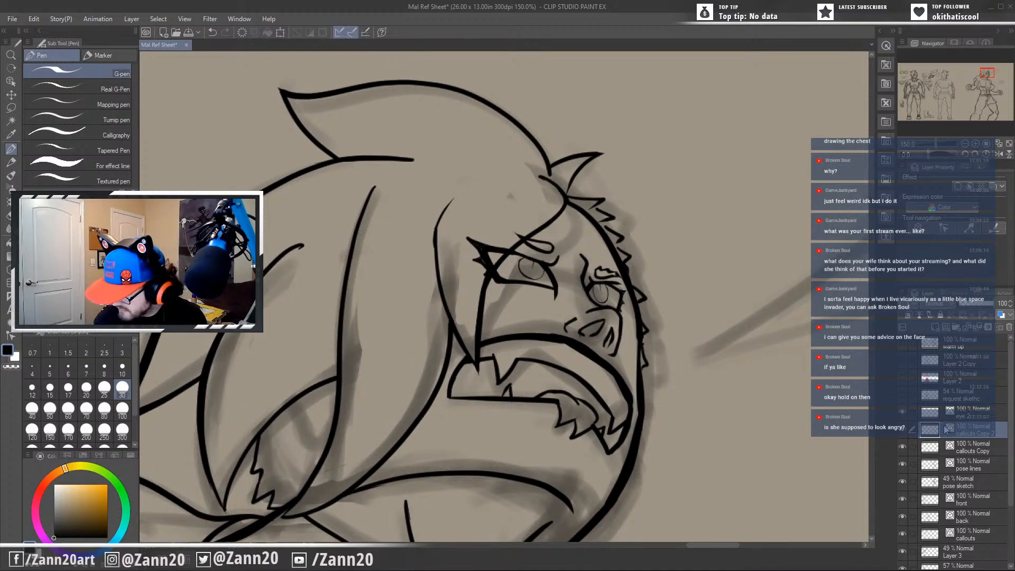
# Rework the near eye's brow on the callouts Copy layer into an angled stroke reaching back to the hair strand.
pyautogui.click(960, 448)
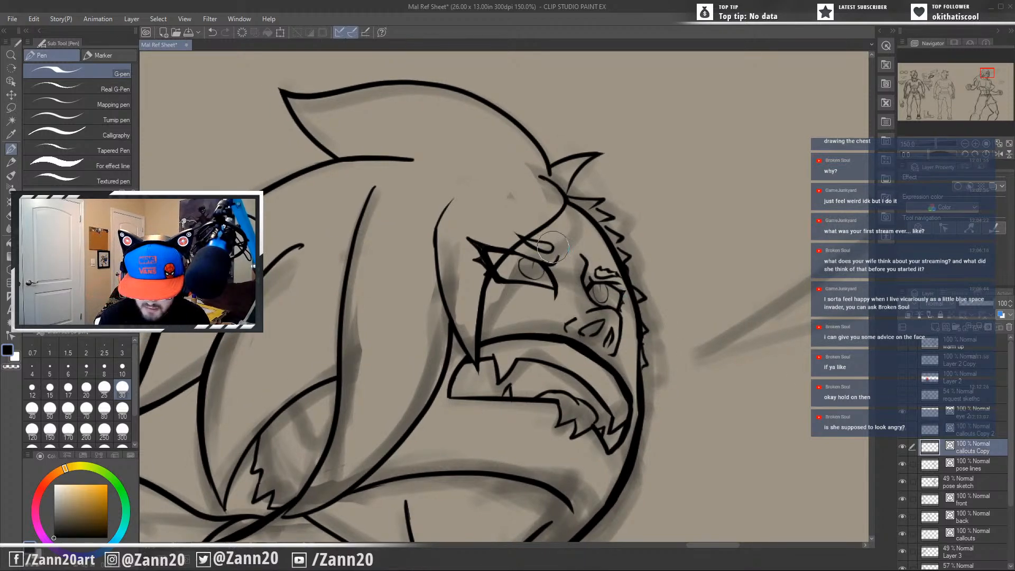
pyautogui.moveTo(553, 247)
pyautogui.mouseDown()
pyautogui.moveTo(547, 255)
pyautogui.moveTo(521, 242)
pyautogui.mouseUp()
pyautogui.click(514, 229)
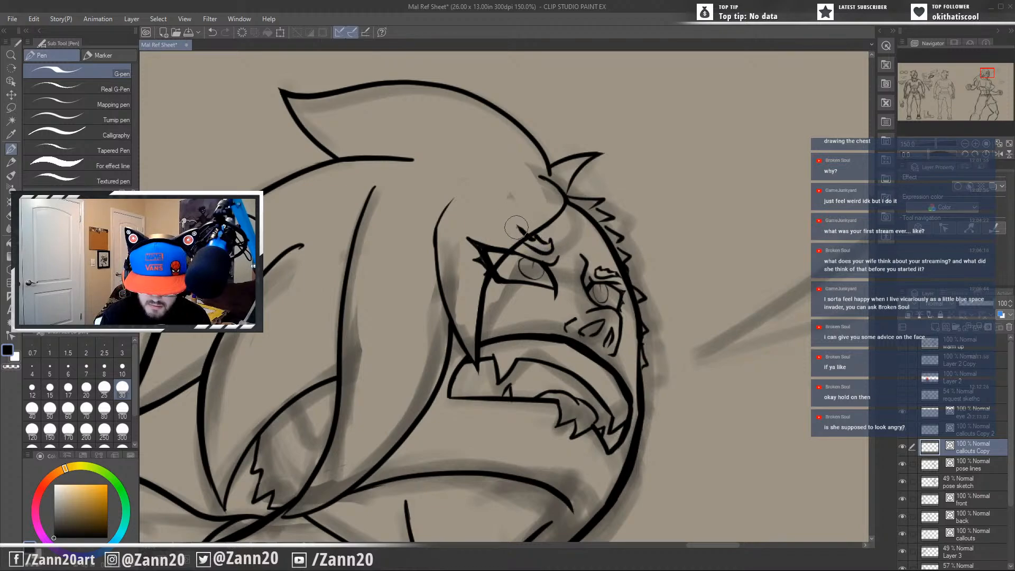
pyautogui.hotkey('ctrl', 'z')
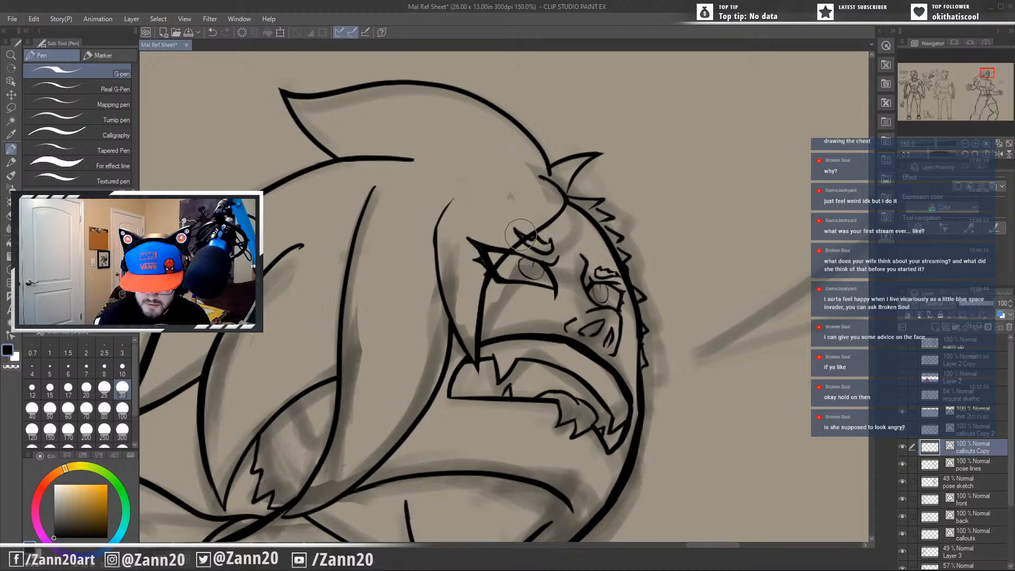
# Remove the near brow and outer eye corner lines that extend past the face-framing hair strand.
pyautogui.moveTo(527, 226)
pyautogui.mouseDown()
pyautogui.moveTo(484, 263)
pyautogui.moveTo(490, 272)
pyautogui.mouseUp()
pyautogui.moveTo(492, 251)
pyautogui.mouseDown()
pyautogui.moveTo(459, 285)
pyautogui.moveTo(459, 255)
pyautogui.moveTo(498, 245)
pyautogui.moveTo(482, 253)
pyautogui.moveTo(471, 217)
pyautogui.mouseUp()
pyautogui.hotkey('ctrl', 'z')
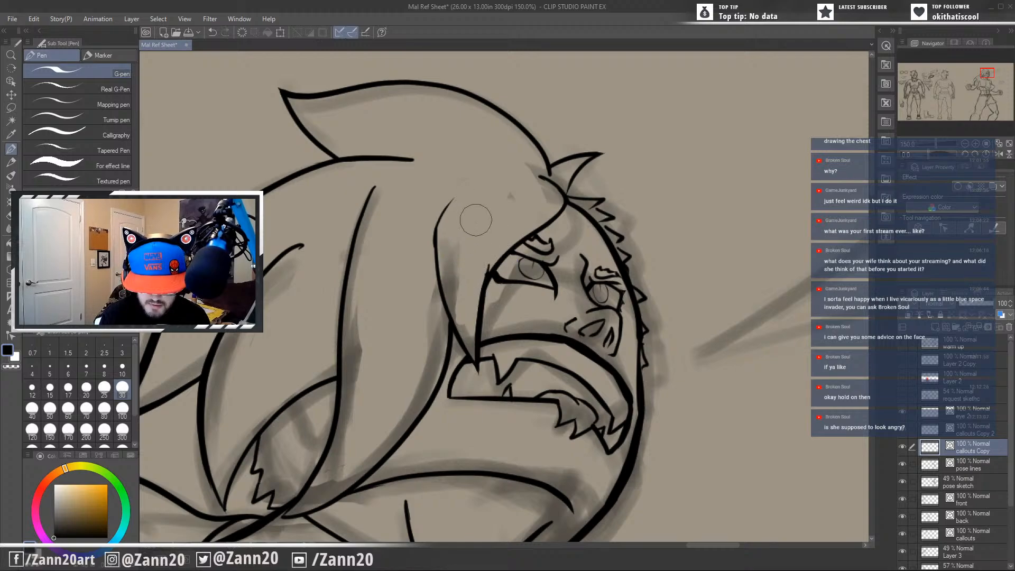
# Merge the callouts Copy and callouts Copy 2 layers into one layer.
pyautogui.moveTo(611, 440); pyautogui.dragTo(560, 390)
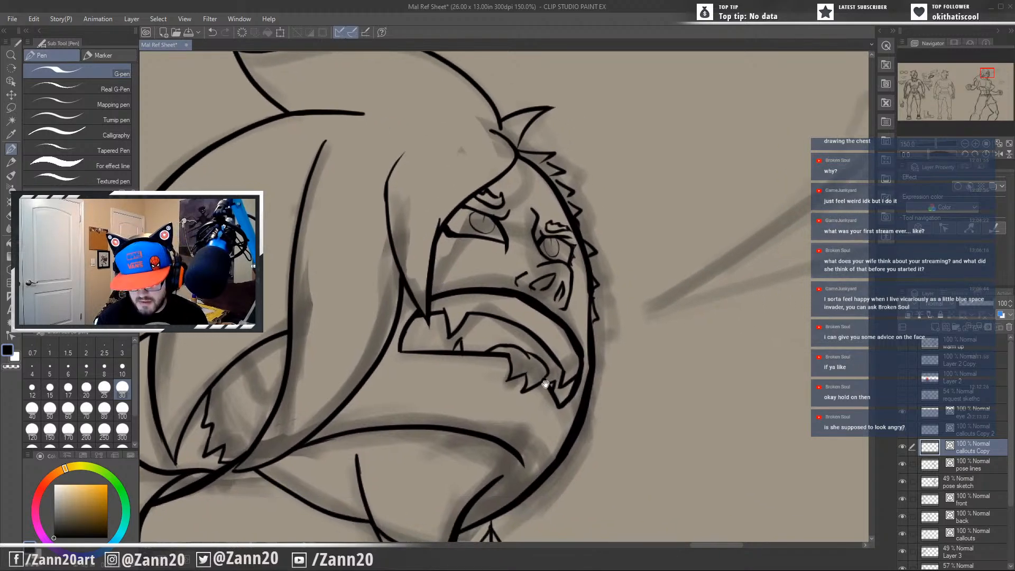
pyautogui.moveTo(579, 423)
pyautogui.mouseDown()
pyautogui.moveTo(555, 413)
pyautogui.moveTo(555, 424)
pyautogui.moveTo(613, 423)
pyautogui.mouseUp()
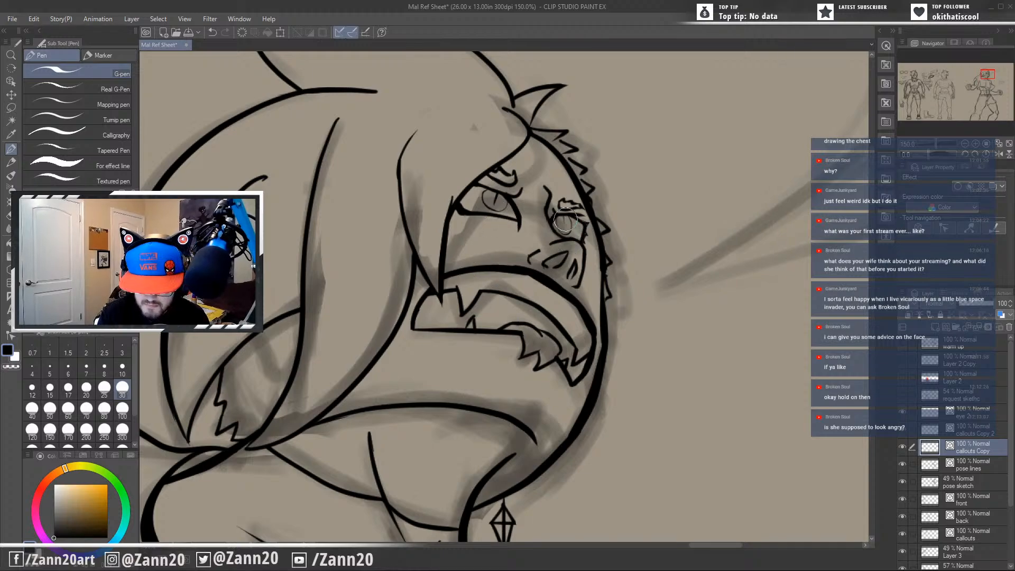
pyautogui.click(975, 435)
pyautogui.click(965, 448)
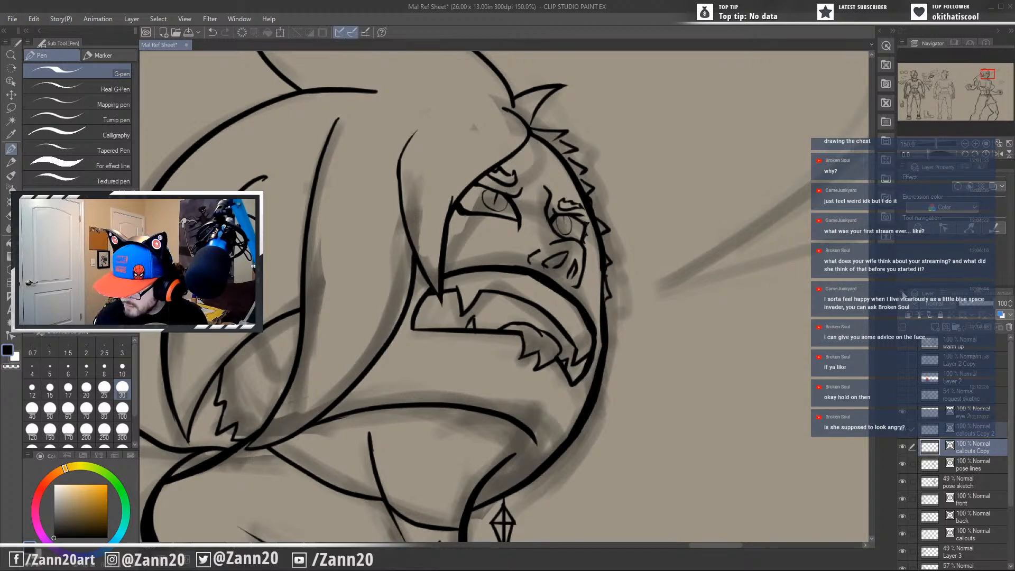
pyautogui.click(903, 293)
pyautogui.click(824, 416)
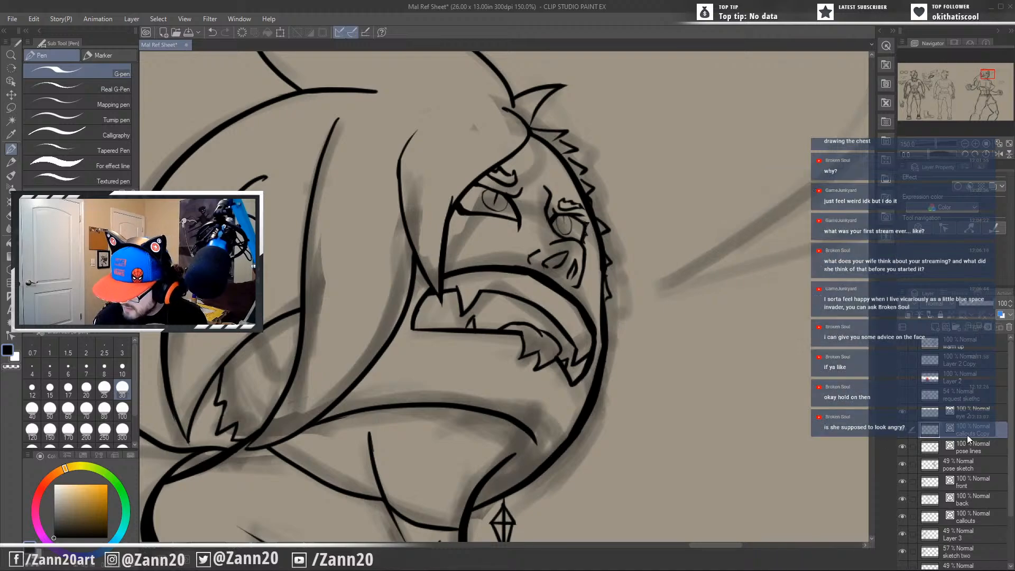
# Rename the merged eye layer as "eyes pose".
pyautogui.doubleClick(969, 433)
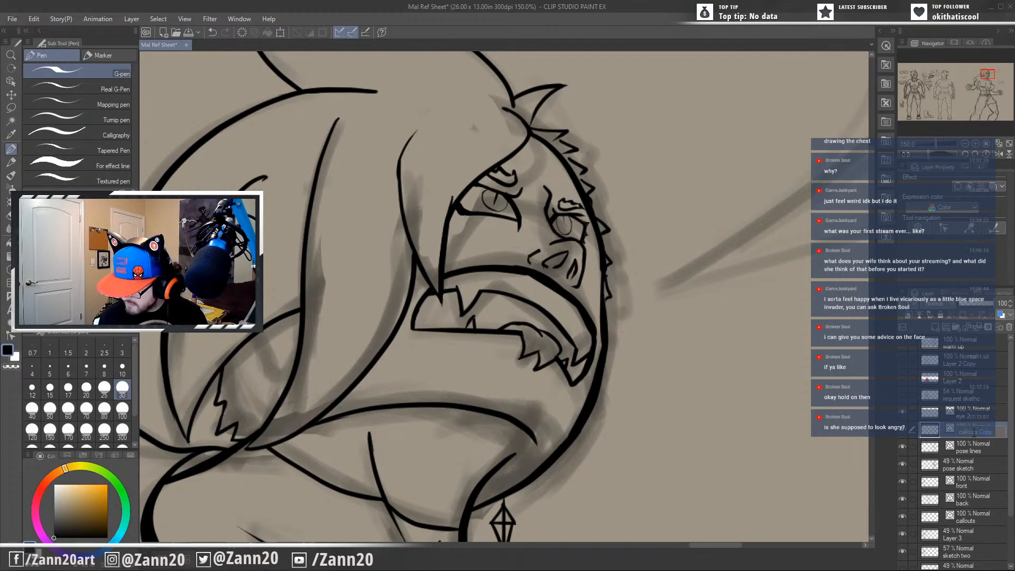
pyautogui.write('eyes pu')
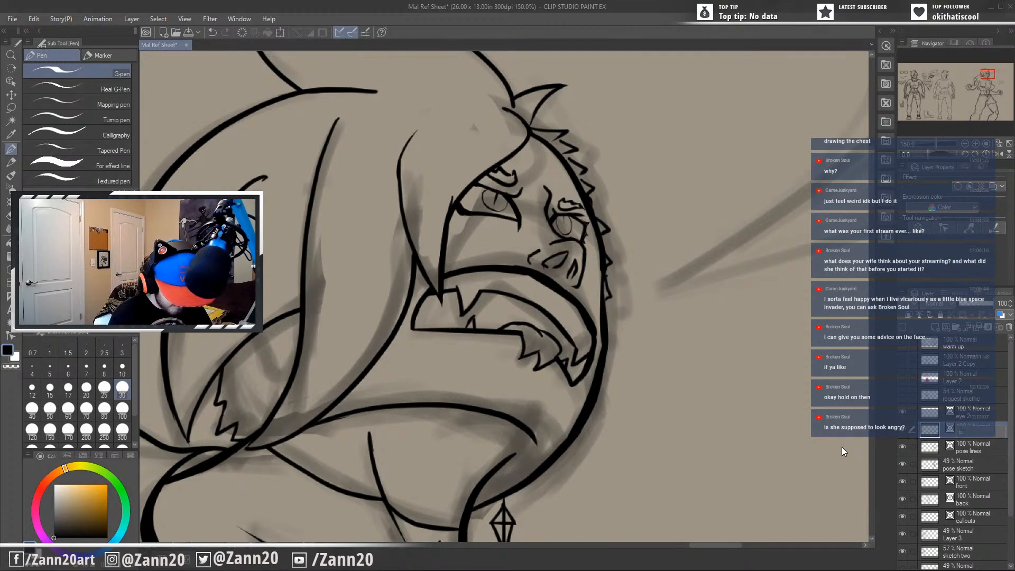
pyautogui.write('se')
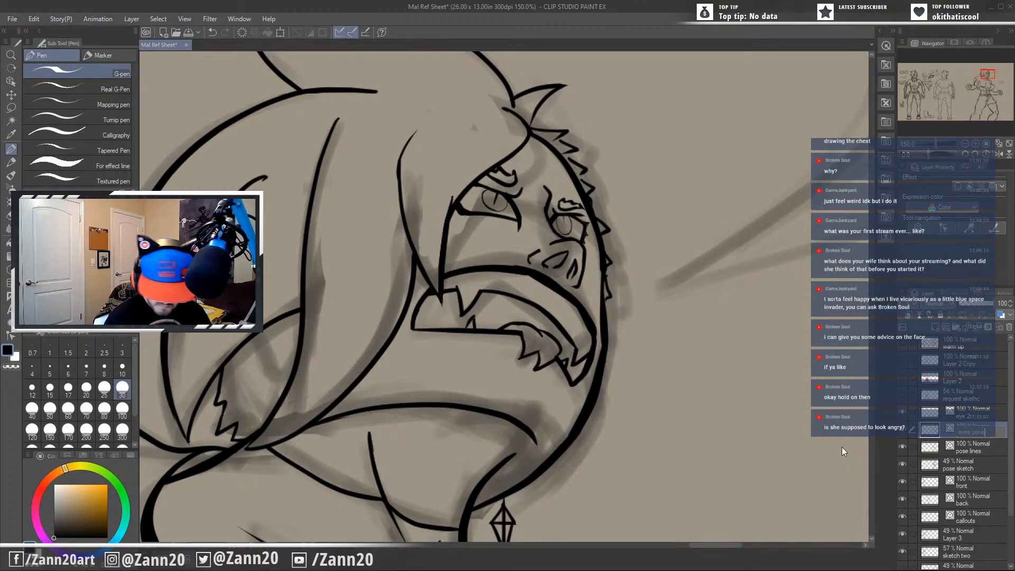
pyautogui.press('Return')
# Ink darker iris outlines and slit pupils in both eyes on the eyes pose layer.
pyautogui.moveTo(506, 299); pyautogui.dragTo(551, 355)
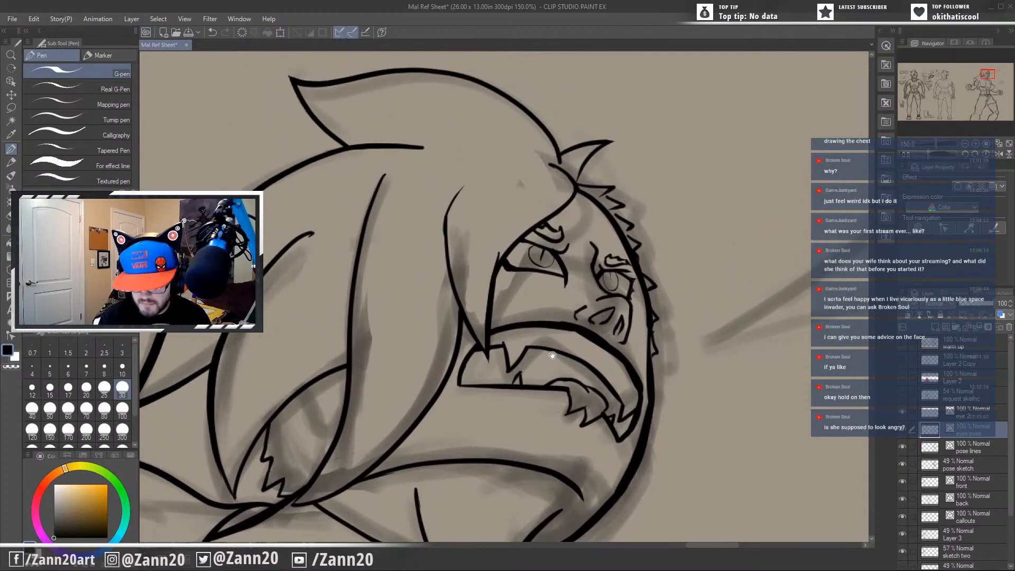
pyautogui.moveTo(589, 396); pyautogui.dragTo(637, 371)
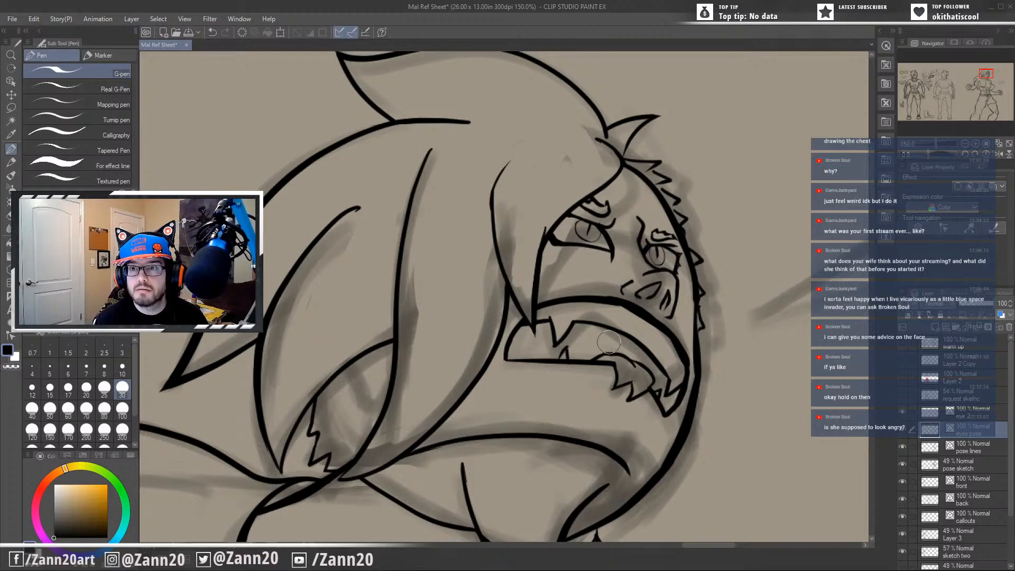
pyautogui.moveTo(671, 449)
pyautogui.mouseDown()
pyautogui.moveTo(674, 427)
pyautogui.moveTo(688, 422)
pyautogui.moveTo(688, 432)
pyautogui.moveTo(677, 422)
pyautogui.moveTo(688, 428)
pyautogui.mouseUp()
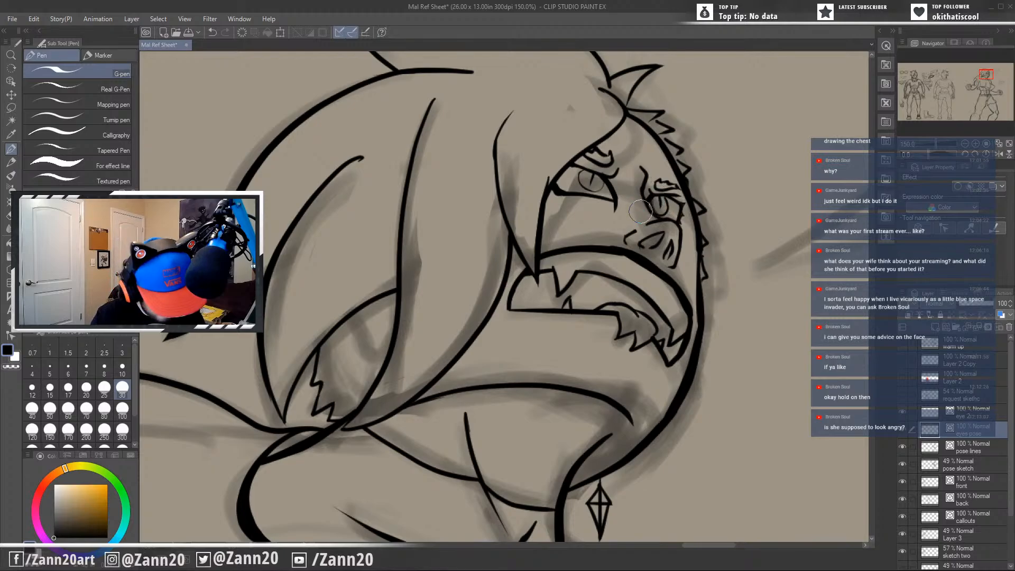
pyautogui.moveTo(650, 200); pyautogui.dragTo(667, 214)
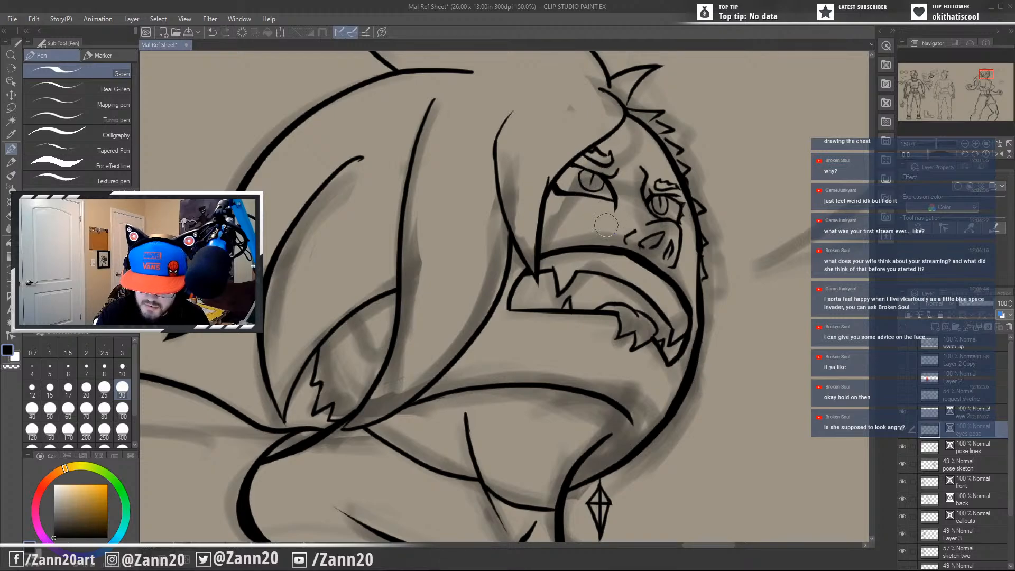
pyautogui.moveTo(647, 404)
pyautogui.mouseDown()
pyautogui.moveTo(663, 422)
pyautogui.moveTo(686, 407)
pyautogui.moveTo(650, 419)
pyautogui.mouseUp()
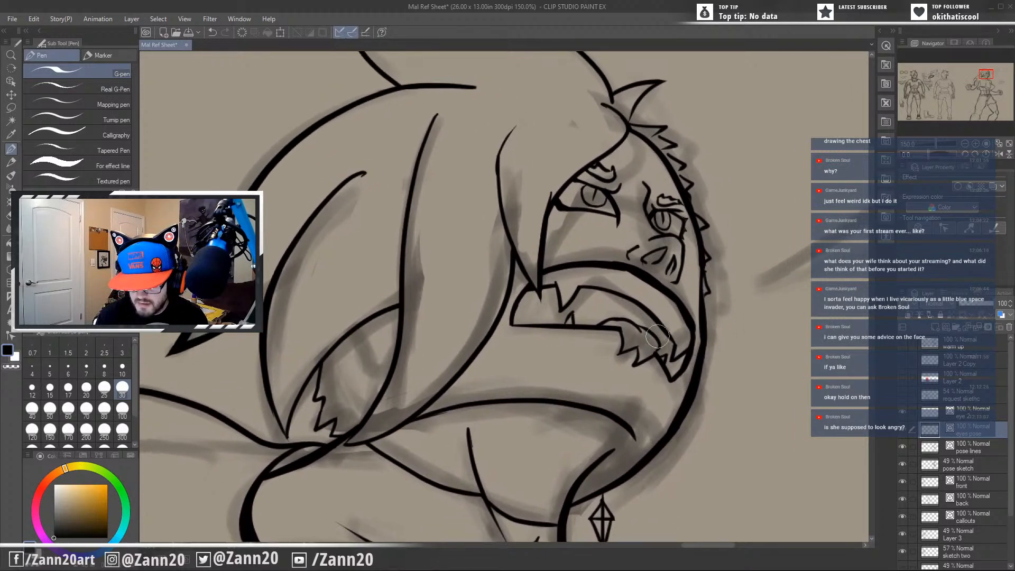
# Rework the nose's near-side nostril curve on the pose lines layer, and reactivate the eyes pose layer.
pyautogui.click(963, 452)
pyautogui.moveTo(628, 253); pyautogui.dragTo(628, 259)
pyautogui.hotkey('ctrl', 'z')
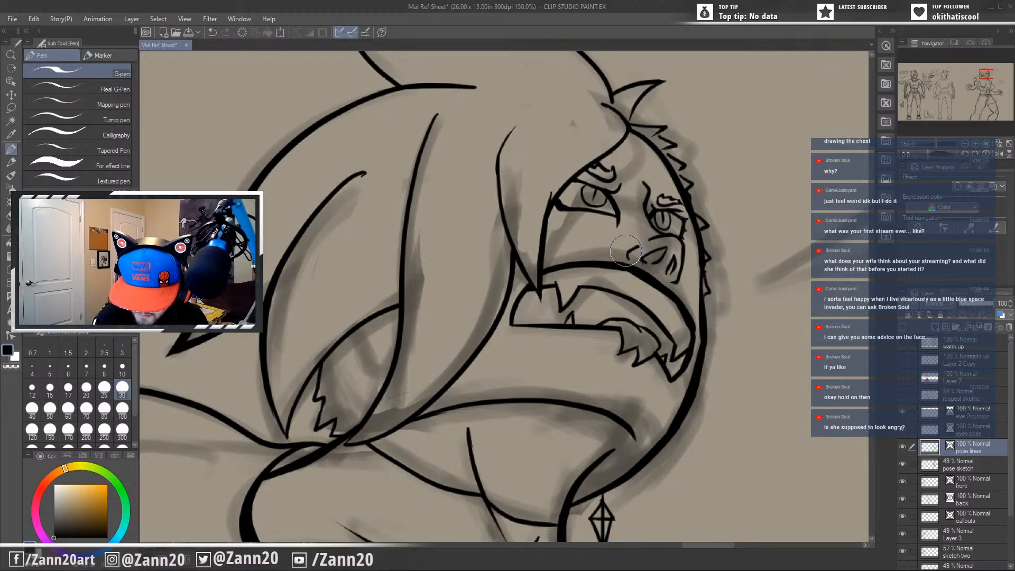
pyautogui.moveTo(655, 343); pyautogui.dragTo(624, 339)
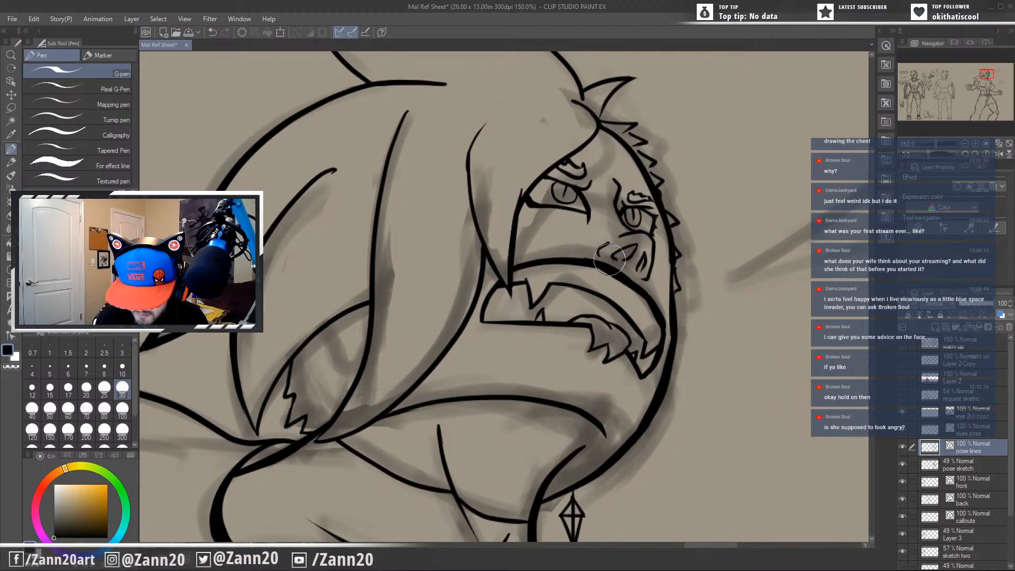
pyautogui.moveTo(608, 259); pyautogui.dragTo(616, 265)
pyautogui.click(951, 432)
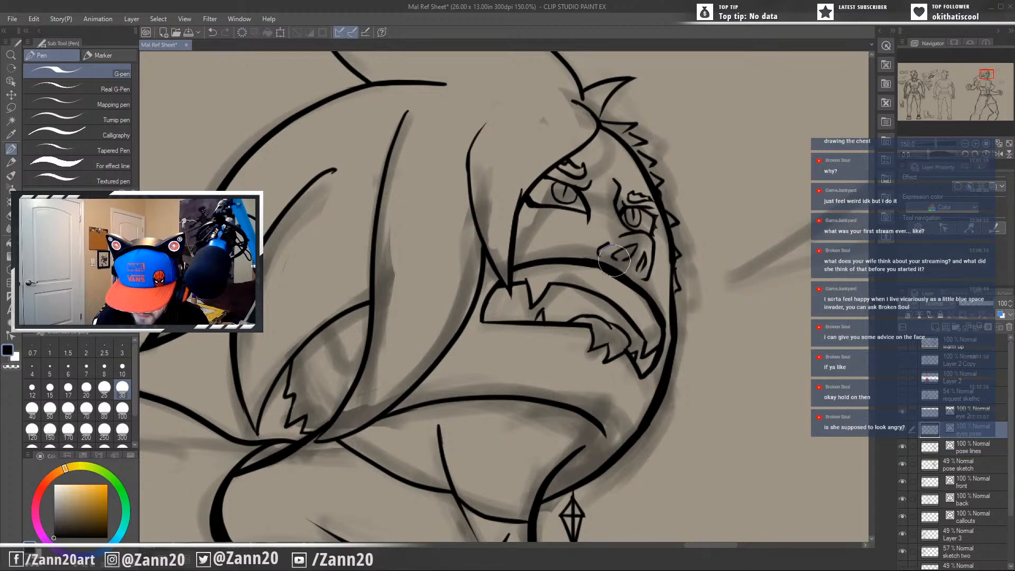
pyautogui.moveTo(645, 339); pyautogui.dragTo(633, 362)
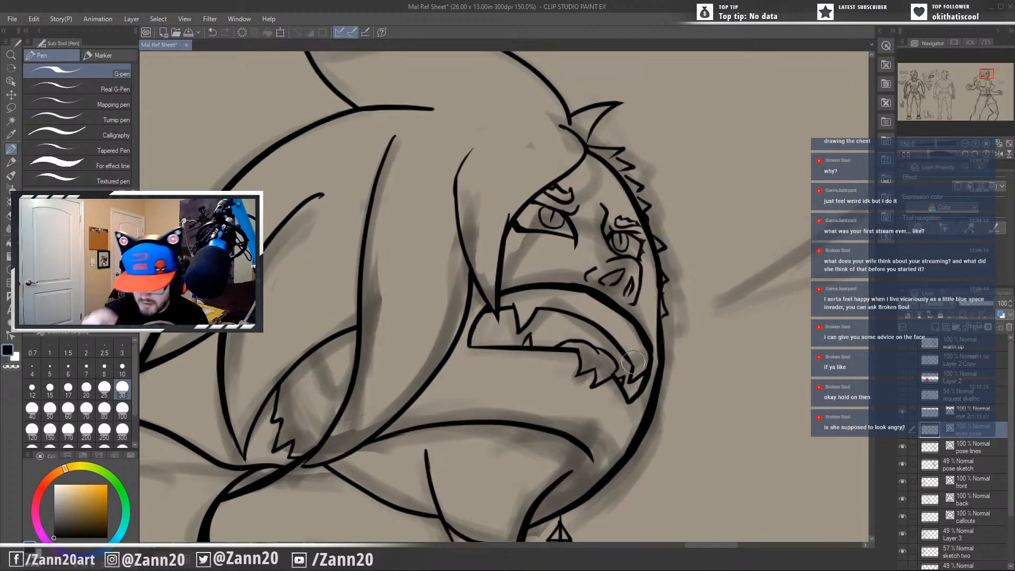
pyautogui.moveTo(592, 414)
pyautogui.mouseDown()
pyautogui.moveTo(579, 469)
pyautogui.moveTo(654, 417)
pyautogui.moveTo(658, 402)
pyautogui.mouseUp()
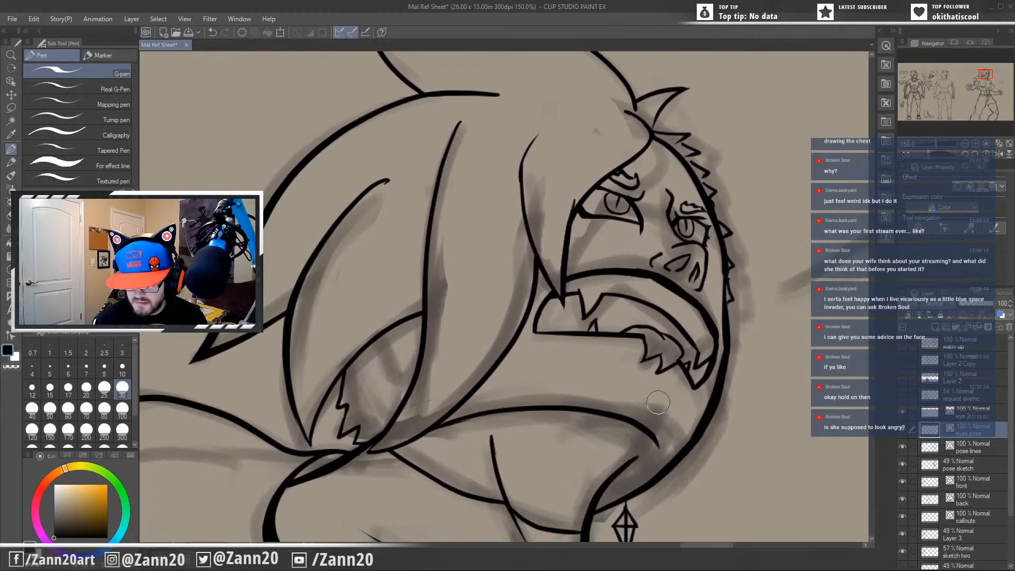
pyautogui.scroll(-4, 658, 402)
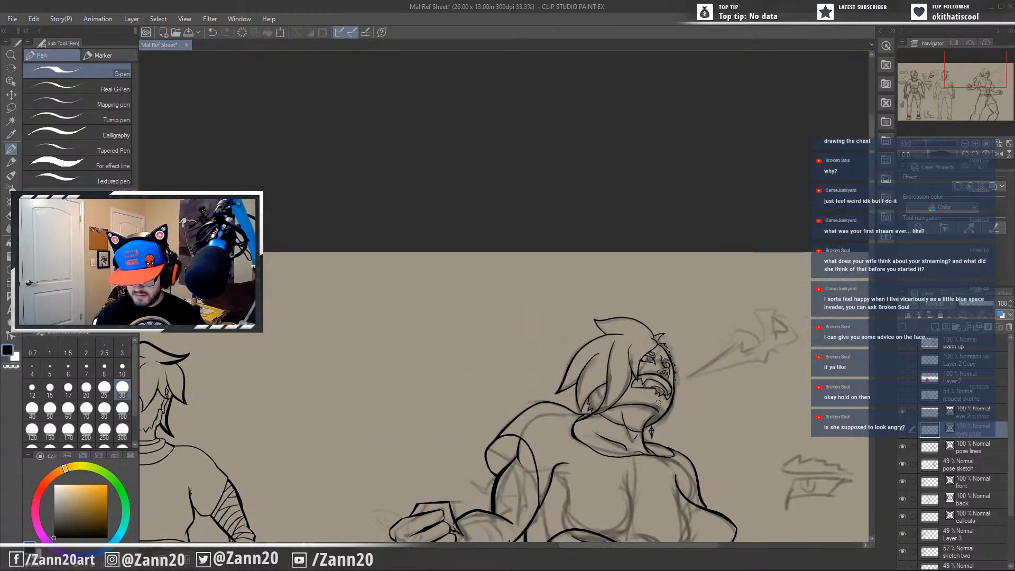
pyautogui.scroll(2, 658, 402)
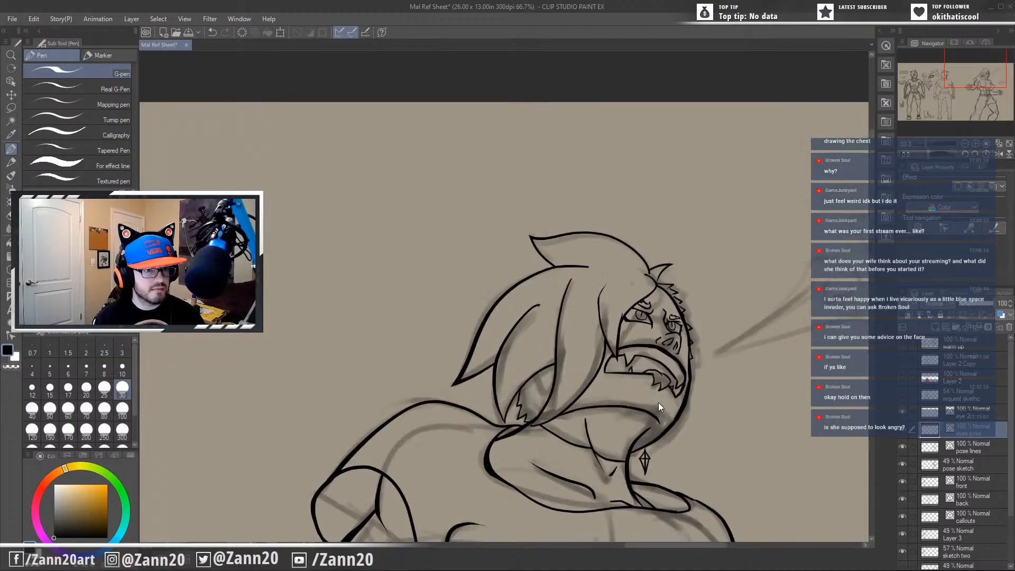
pyautogui.moveTo(695, 447)
pyautogui.mouseDown()
pyautogui.moveTo(555, 325)
pyautogui.moveTo(533, 363)
pyautogui.mouseUp()
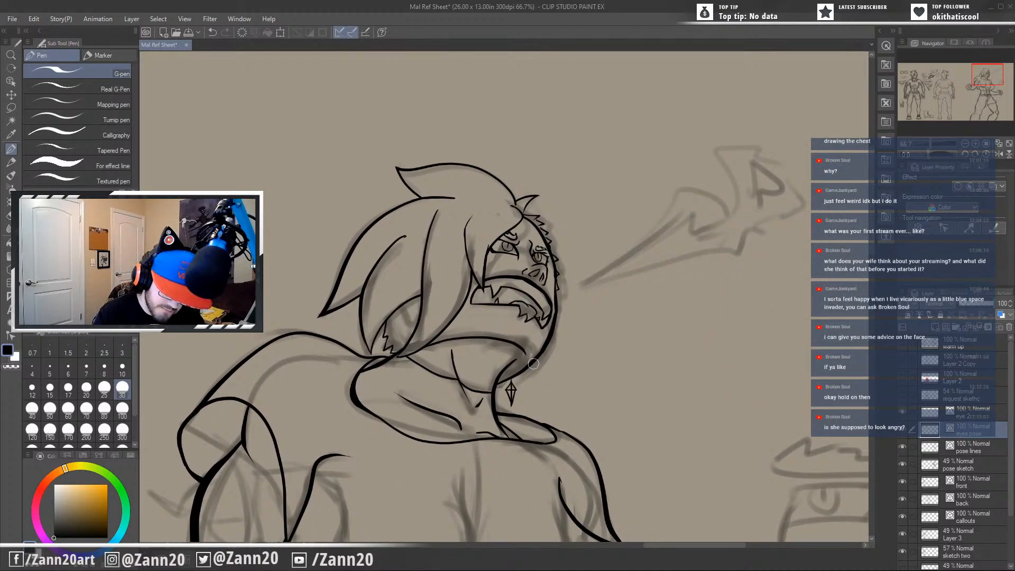
pyautogui.moveTo(425, 457)
pyautogui.mouseDown()
pyautogui.moveTo(590, 342)
pyautogui.moveTo(580, 309)
pyautogui.mouseUp()
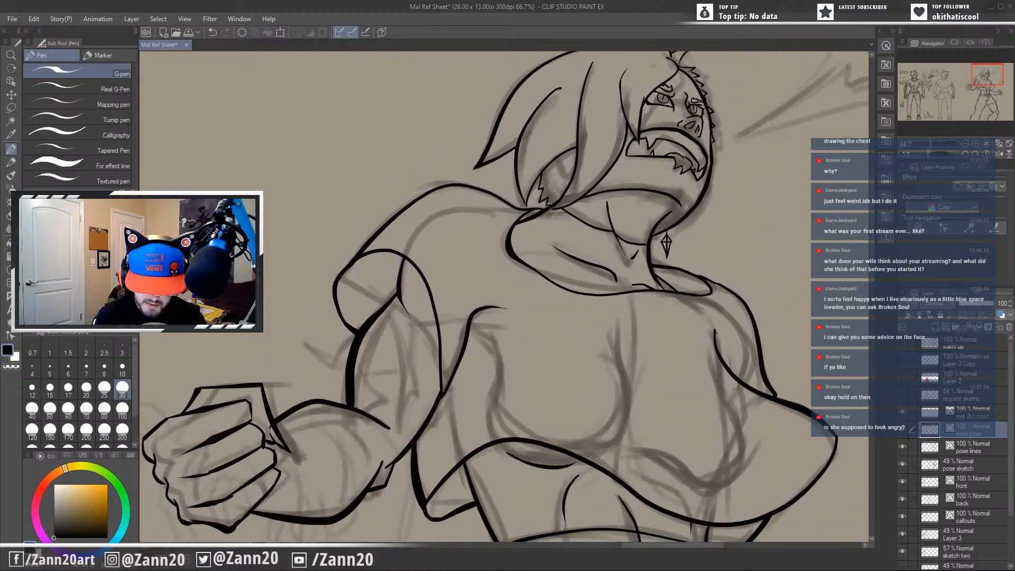
pyautogui.scroll(-2, 571, 286)
pyautogui.moveTo(626, 506)
pyautogui.mouseDown()
pyautogui.moveTo(603, 461)
pyautogui.moveTo(618, 356)
pyautogui.moveTo(621, 366)
pyautogui.mouseUp()
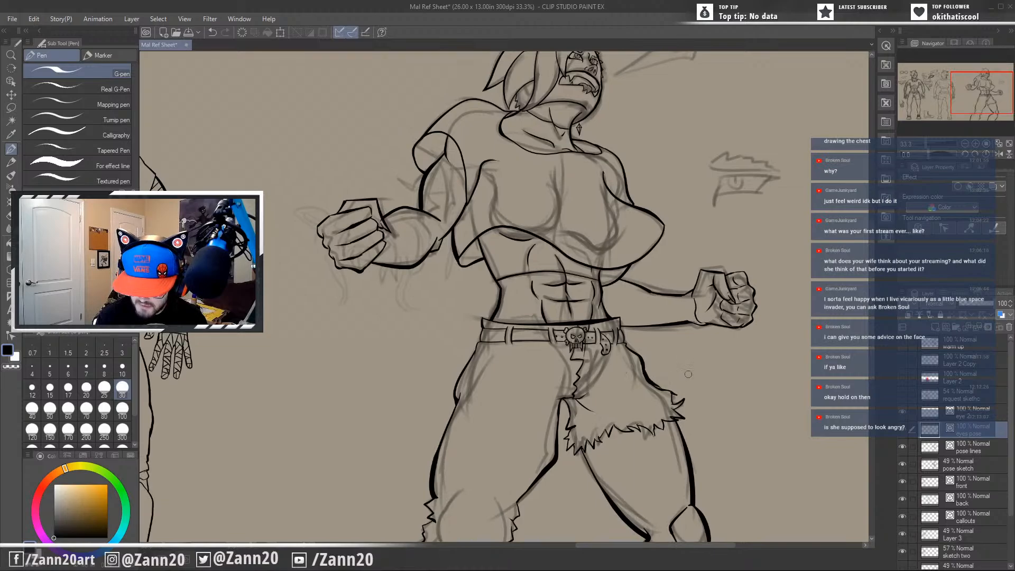
pyautogui.moveTo(702, 381); pyautogui.dragTo(688, 366)
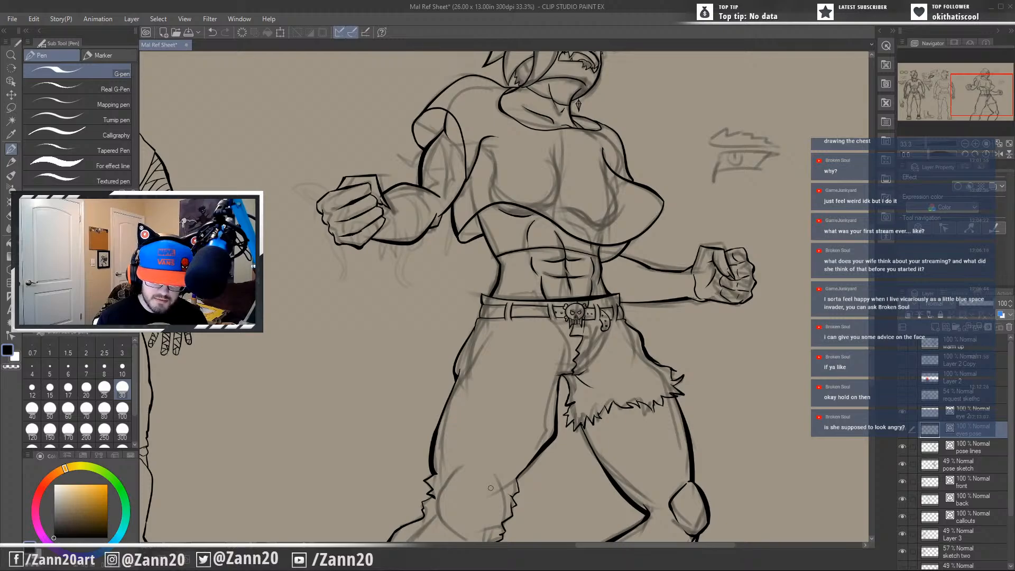
pyautogui.moveTo(558, 449); pyautogui.dragTo(625, 421)
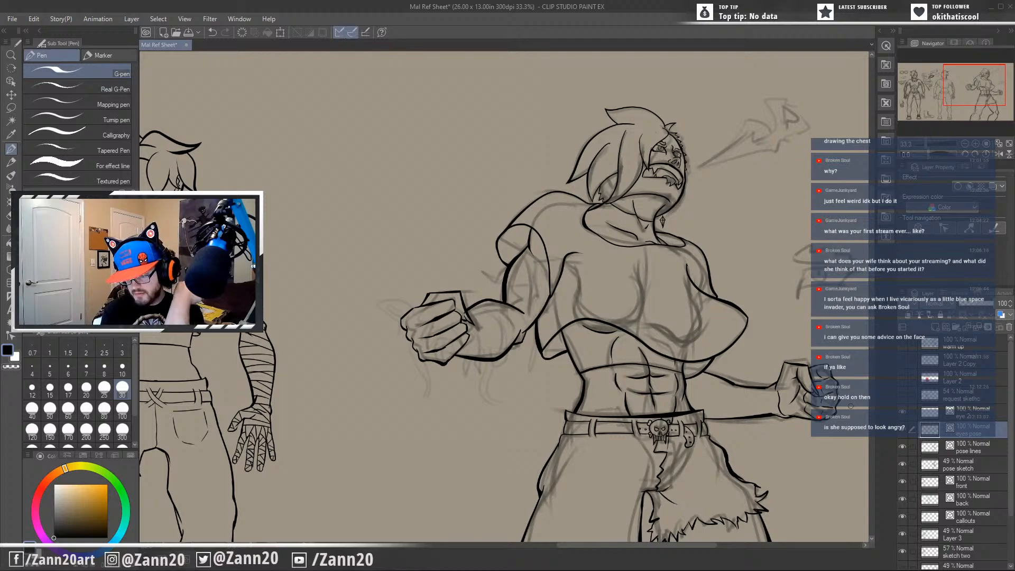
# Try to ink the jagged upper outline of the flame shape in front of the face on the pose lines layer.
pyautogui.moveTo(699, 161); pyautogui.dragTo(531, 225)
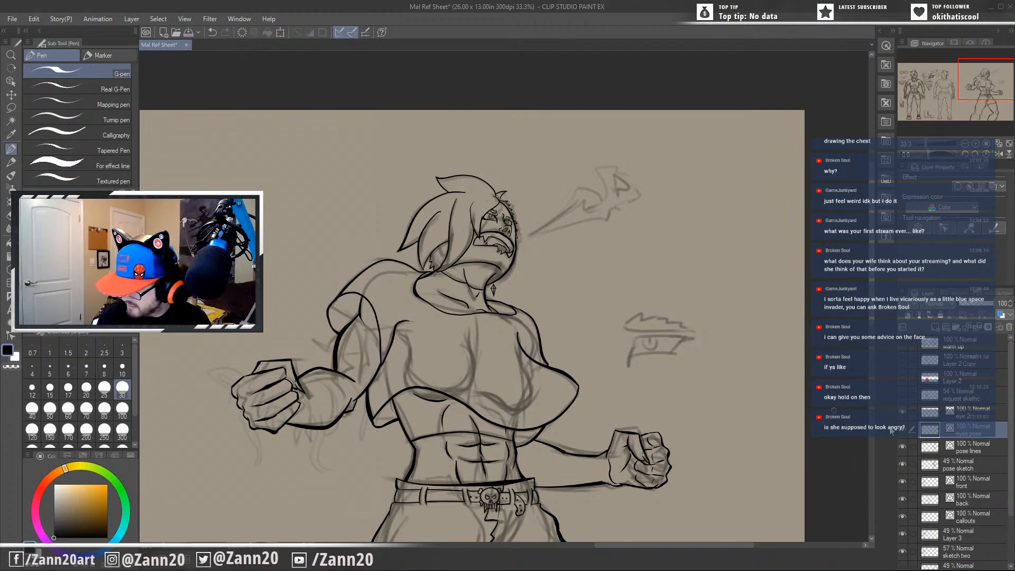
pyautogui.click(978, 448)
pyautogui.moveTo(529, 235); pyautogui.dragTo(584, 174)
pyautogui.hotkey('ctrl', 'z')
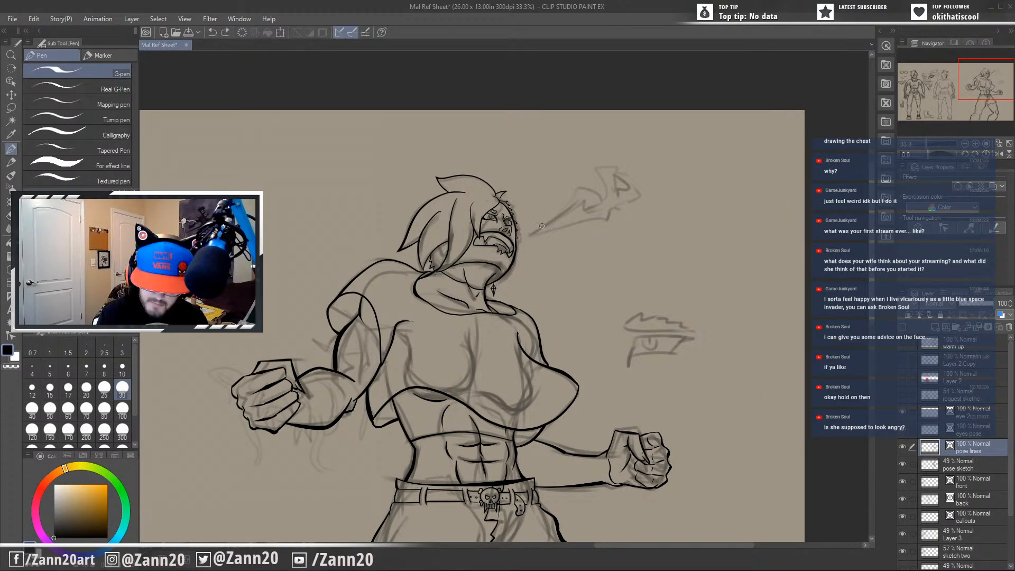
pyautogui.moveTo(528, 234); pyautogui.dragTo(573, 186)
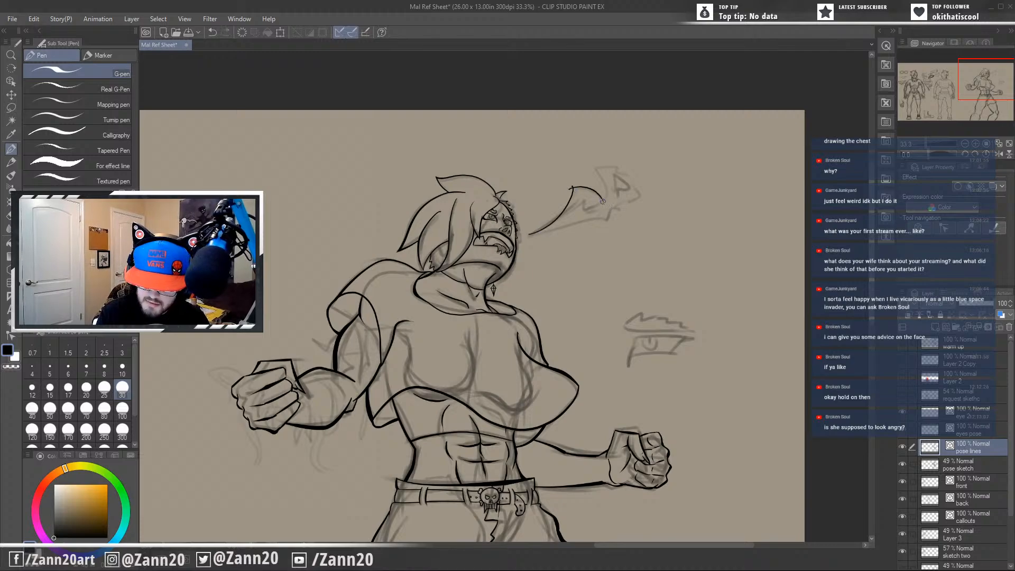
pyautogui.hotkey('ctrl', 'z')
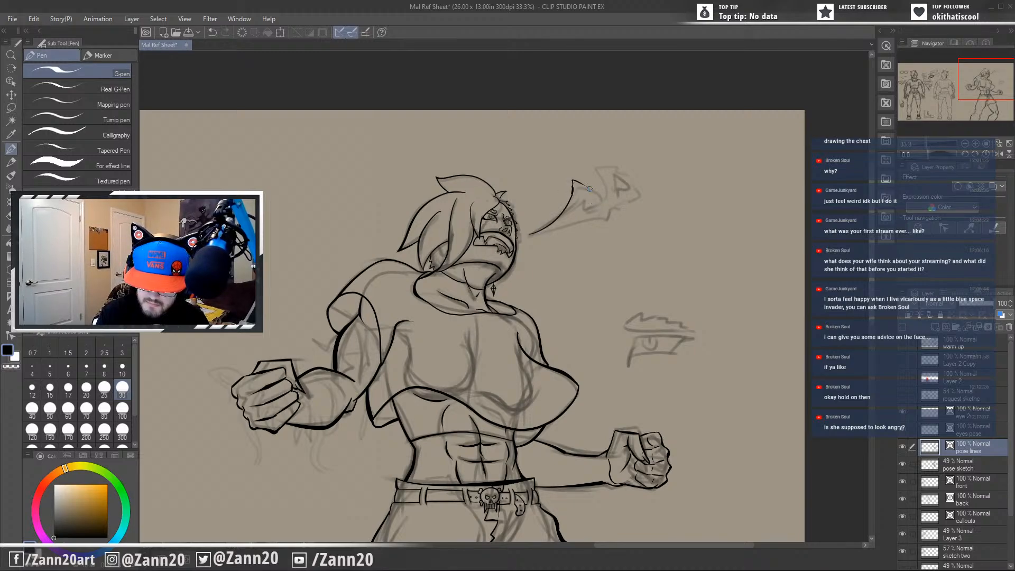
pyautogui.moveTo(604, 192); pyautogui.dragTo(603, 158)
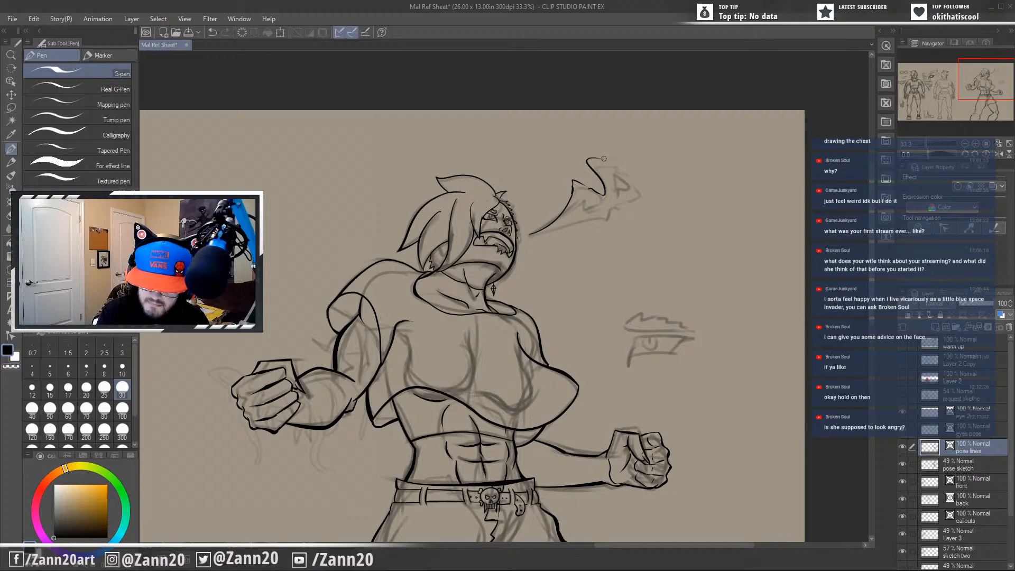
pyautogui.hotkey('ctrl', 'z')
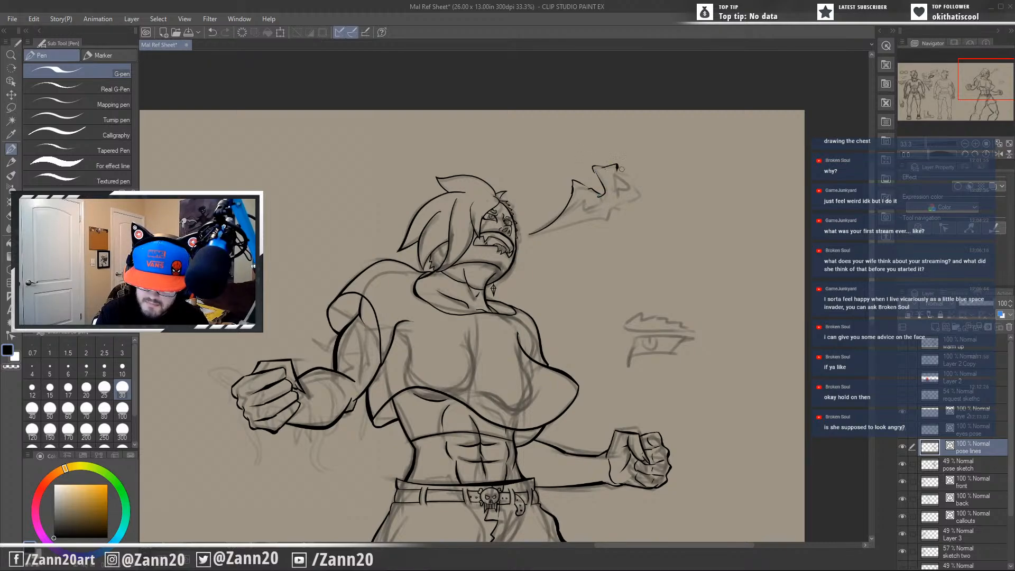
pyautogui.moveTo(617, 172)
pyautogui.mouseDown()
pyautogui.moveTo(645, 170)
pyautogui.moveTo(647, 199)
pyautogui.moveTo(617, 168)
pyautogui.moveTo(636, 158)
pyautogui.mouseUp()
pyautogui.hotkey('ctrl', 'z')
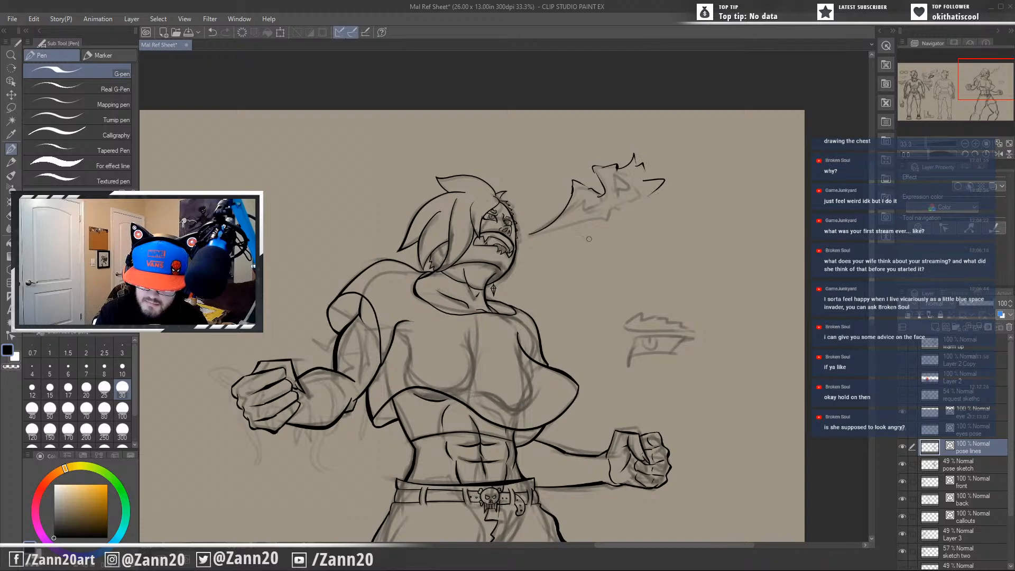
# Try to ink the flame shape's lower edge, pointed tips and inner detail lines.
pyautogui.moveTo(532, 235); pyautogui.dragTo(606, 219)
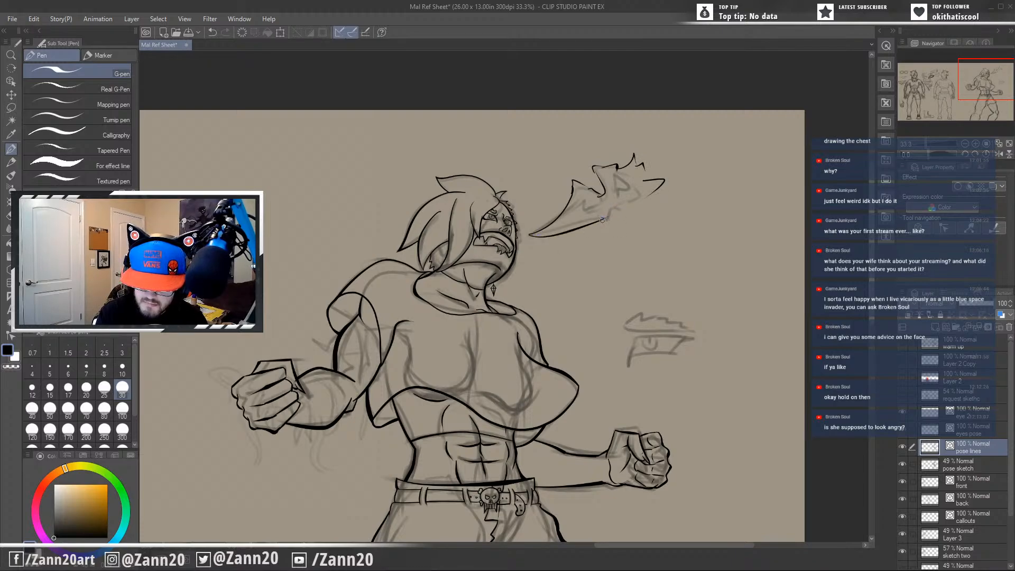
pyautogui.hotkey('ctrl', 'z')
pyautogui.moveTo(608, 217); pyautogui.dragTo(664, 181)
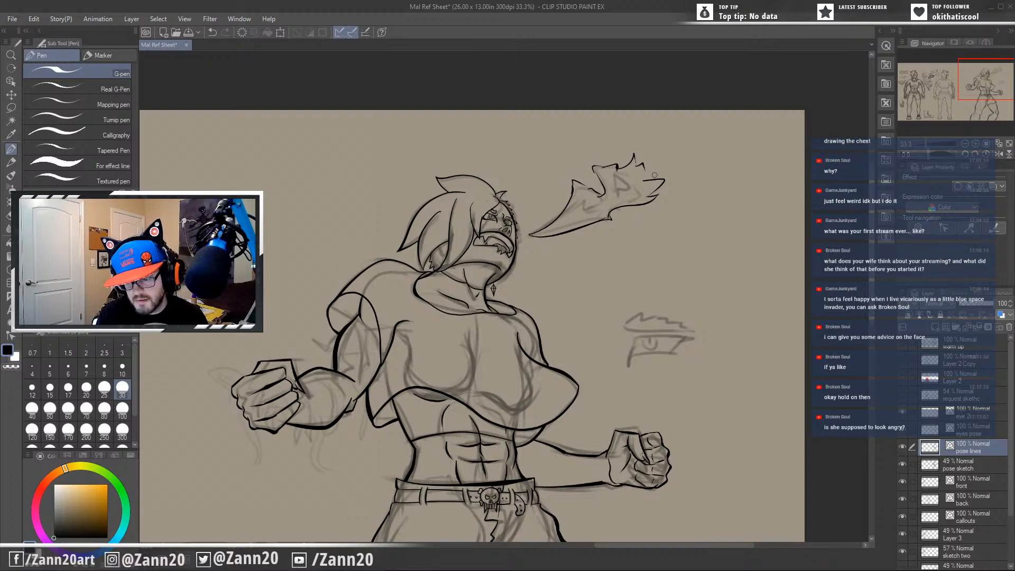
pyautogui.hotkey('ctrl', 'z')
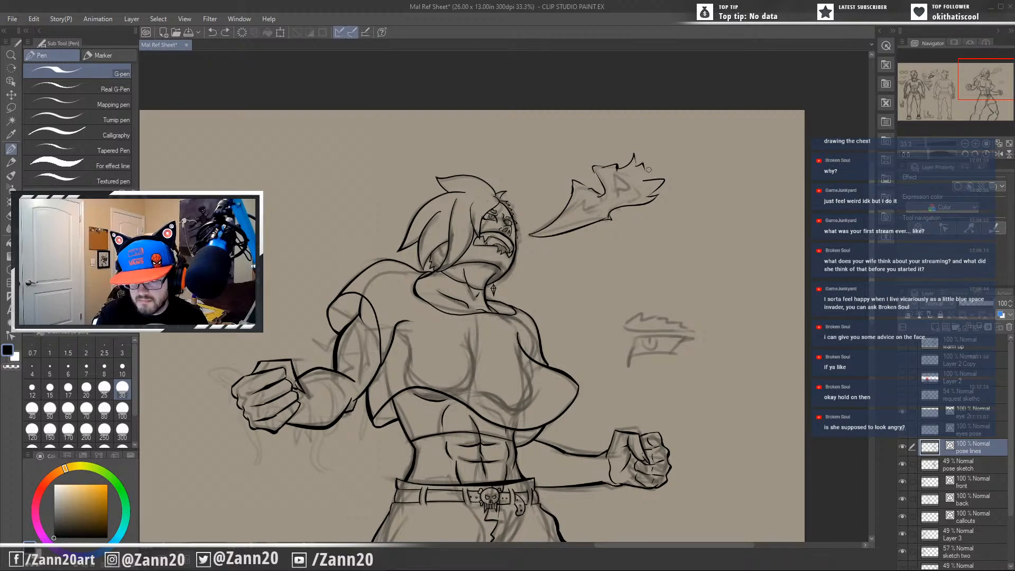
pyautogui.hotkey('ctrl', 'z')
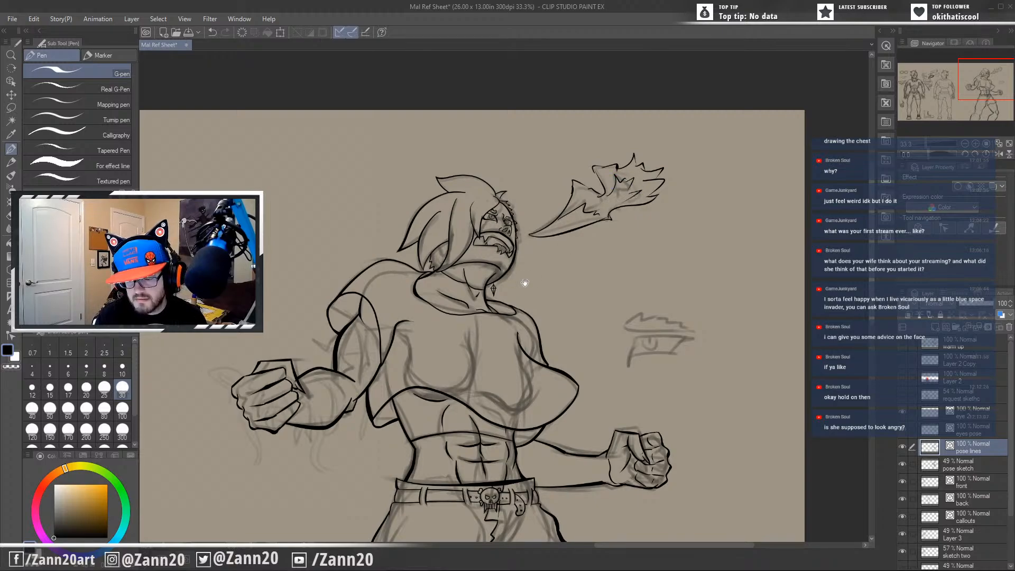
# Undo the inked flame lines in front of the face, leaving only the sketch.
pyautogui.moveTo(605, 364)
pyautogui.mouseDown()
pyautogui.moveTo(709, 319)
pyautogui.moveTo(581, 391)
pyautogui.mouseUp()
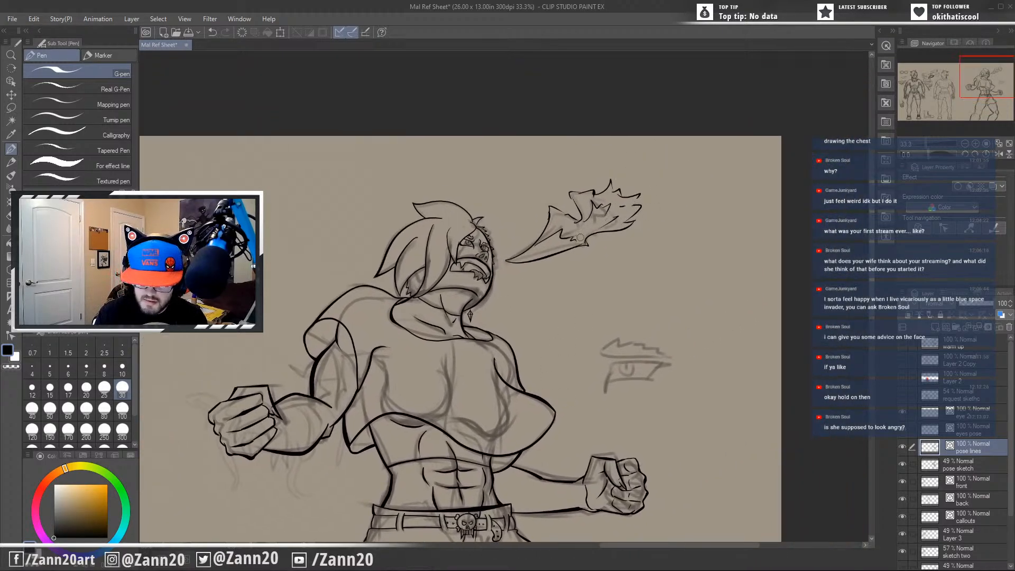
pyautogui.hotkey('ctrl', 'z')
pyautogui.moveTo(571, 242)
pyautogui.mouseDown()
pyautogui.moveTo(619, 231)
pyautogui.moveTo(581, 217)
pyautogui.moveTo(510, 259)
pyautogui.mouseUp()
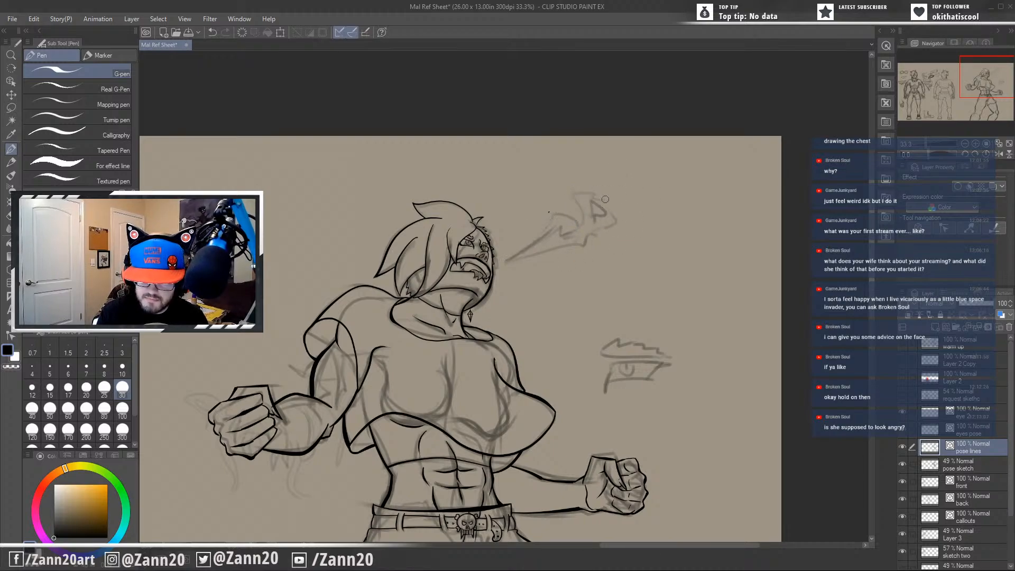
# Create a new vector layer named "bandages" directly above the pose lines layer.
pyautogui.moveTo(552, 456); pyautogui.dragTo(609, 362)
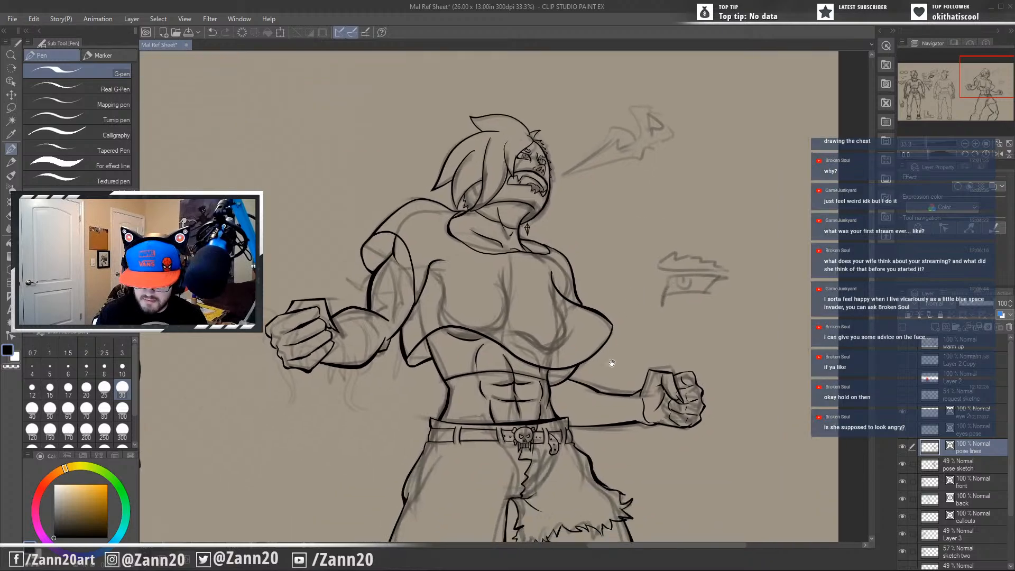
pyautogui.moveTo(621, 403); pyautogui.dragTo(618, 376)
pyautogui.moveTo(583, 410); pyautogui.dragTo(703, 305)
pyautogui.rightClick(901, 297)
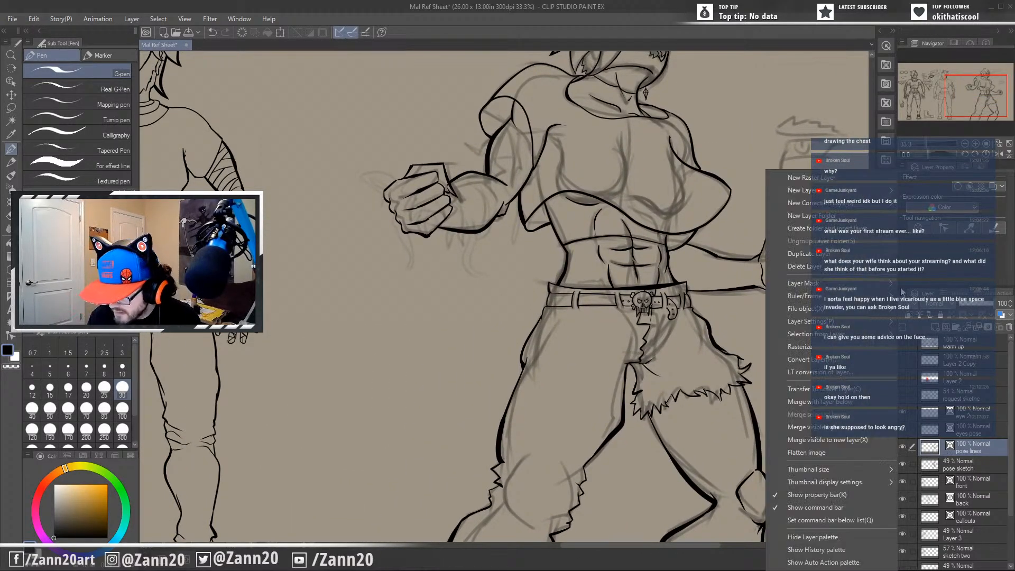
pyautogui.click(822, 293)
pyautogui.press('BackSpace')
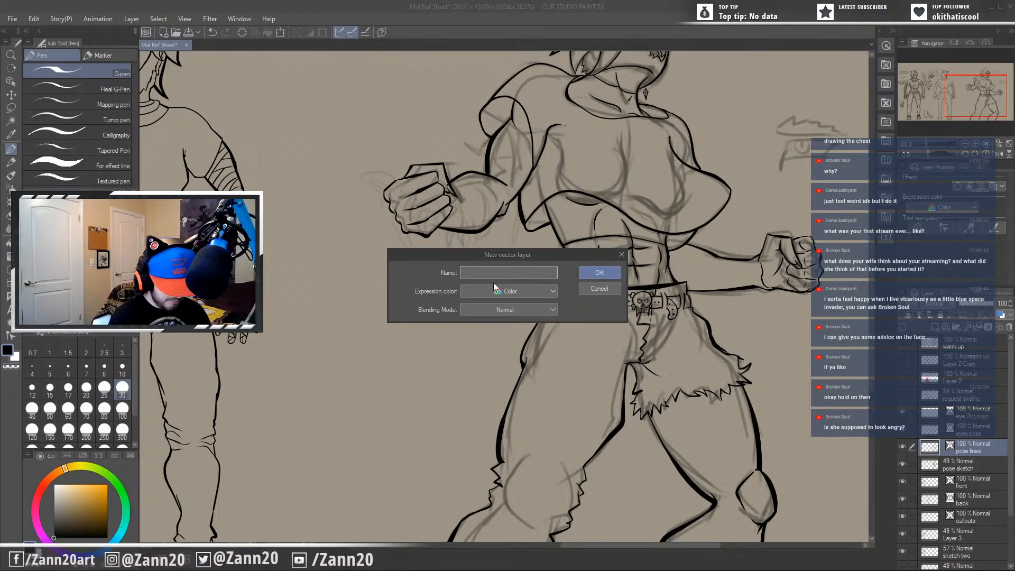
pyautogui.write('bandages')
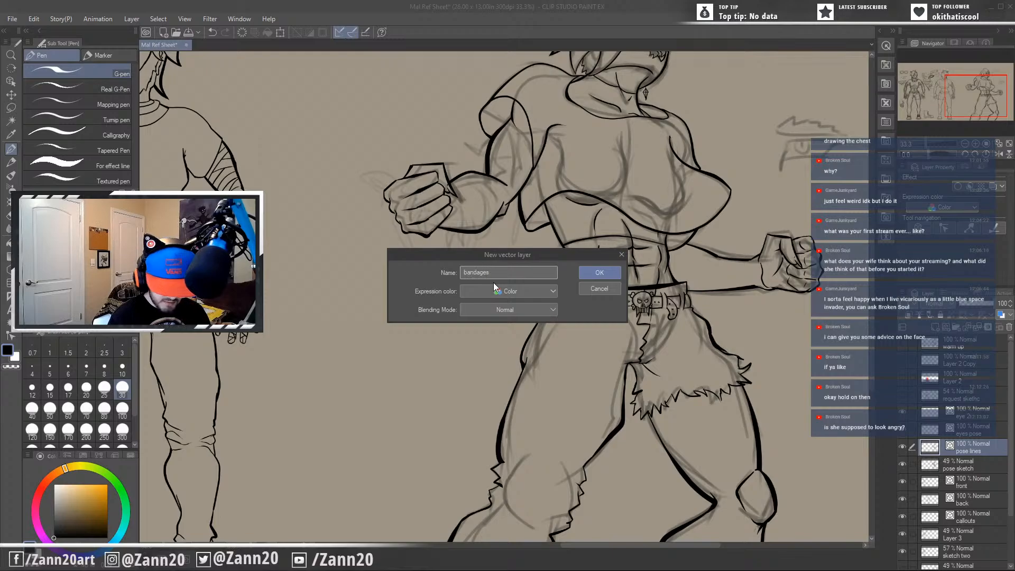
pyautogui.press('Return')
# Ink a short curved bandage edge across the upper arm just inside the sleeve opening of the bent arm.
pyautogui.moveTo(493, 282); pyautogui.dragTo(488, 365)
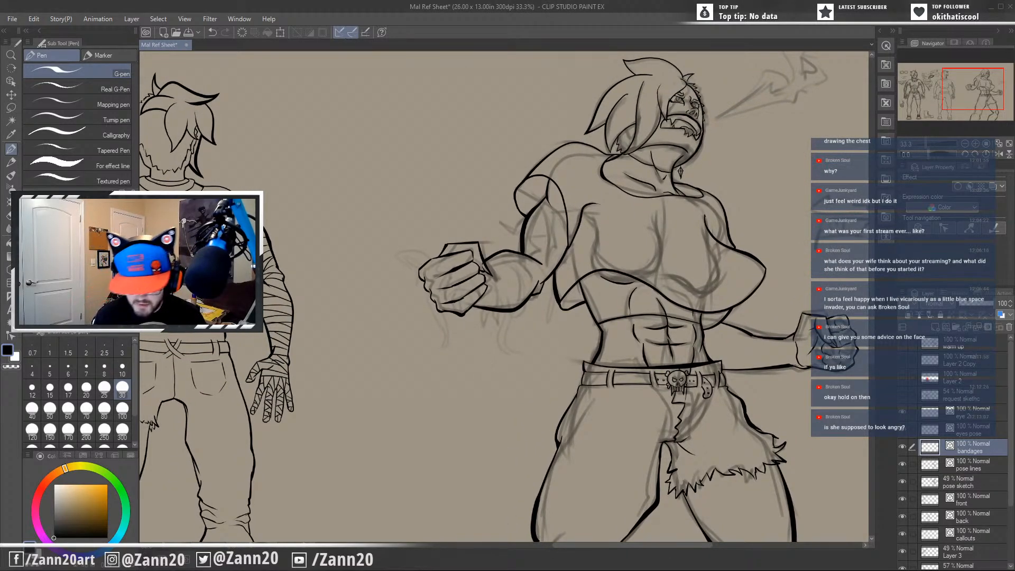
pyautogui.scroll(3, 513, 262)
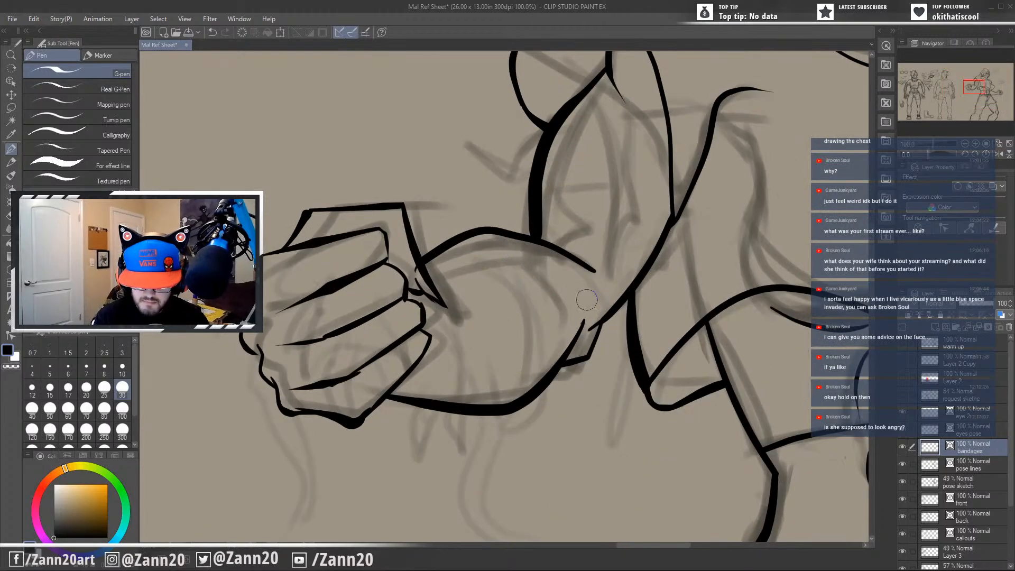
pyautogui.moveTo(585, 316); pyautogui.dragTo(456, 416)
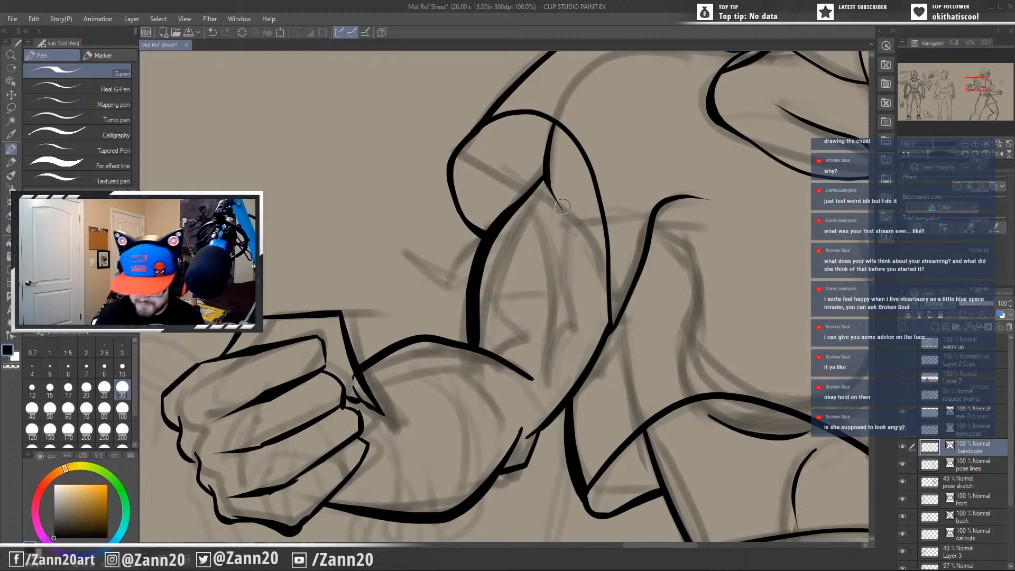
pyautogui.moveTo(549, 137); pyautogui.dragTo(619, 196)
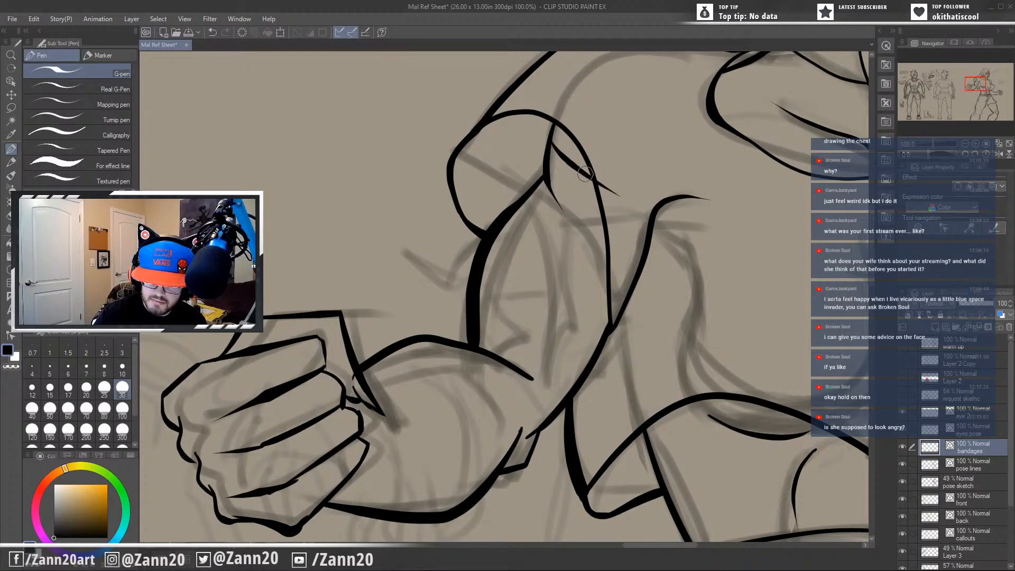
pyautogui.hotkey('ctrl', 'z')
pyautogui.moveTo(551, 140)
pyautogui.mouseDown()
pyautogui.moveTo(564, 145)
pyautogui.moveTo(606, 257)
pyautogui.mouseUp()
pyautogui.hotkey('ctrl', 'z')
pyautogui.moveTo(553, 153)
pyautogui.mouseDown()
pyautogui.moveTo(576, 161)
pyautogui.moveTo(600, 198)
pyautogui.mouseUp()
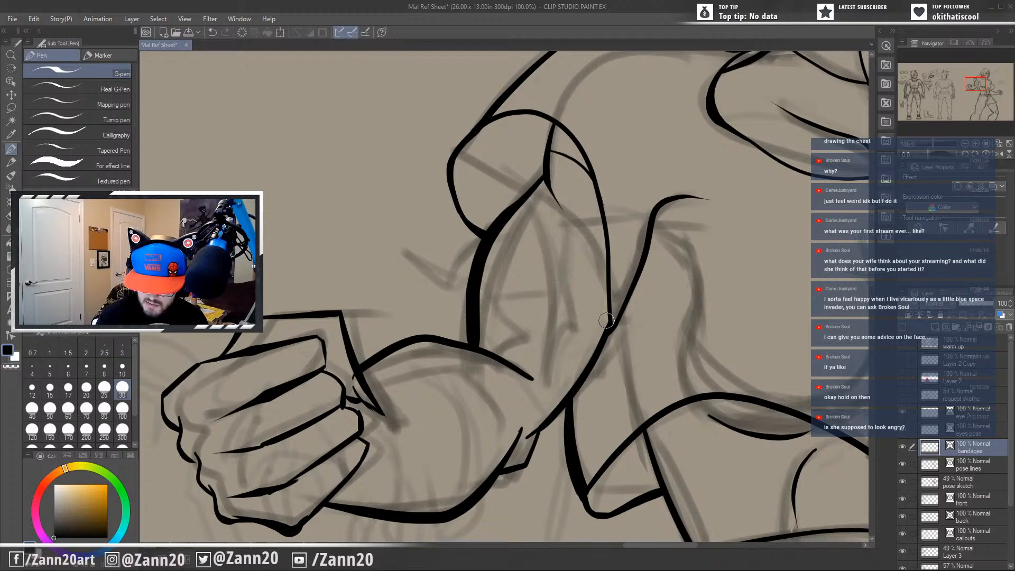
# Ink a small loose bandage end hanging from the back of the bent upper arm, beside the torso.
pyautogui.moveTo(605, 314)
pyautogui.mouseDown()
pyautogui.moveTo(595, 409)
pyautogui.moveTo(611, 395)
pyautogui.moveTo(591, 411)
pyautogui.mouseUp()
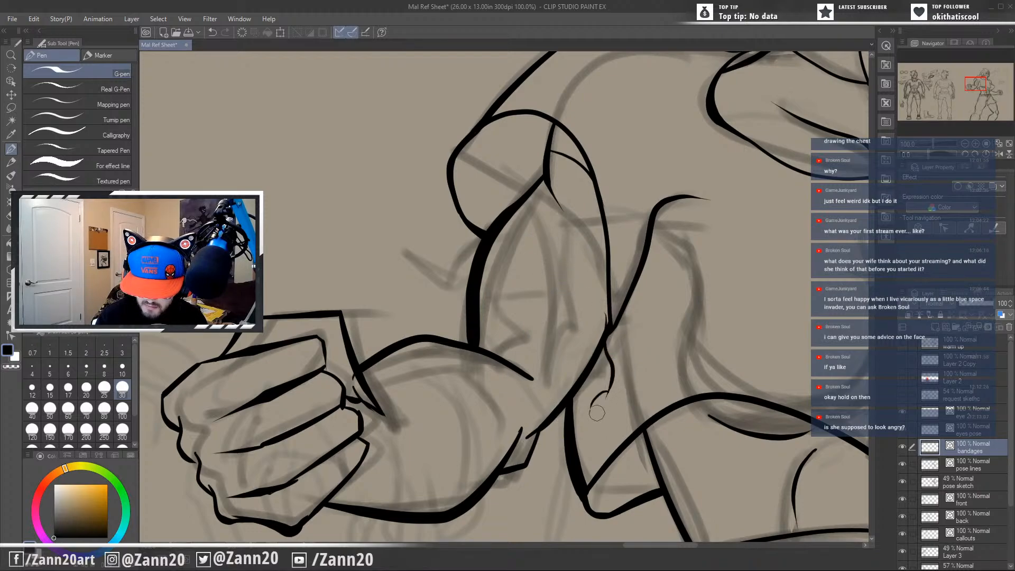
pyautogui.hotkey('ctrl', 'z')
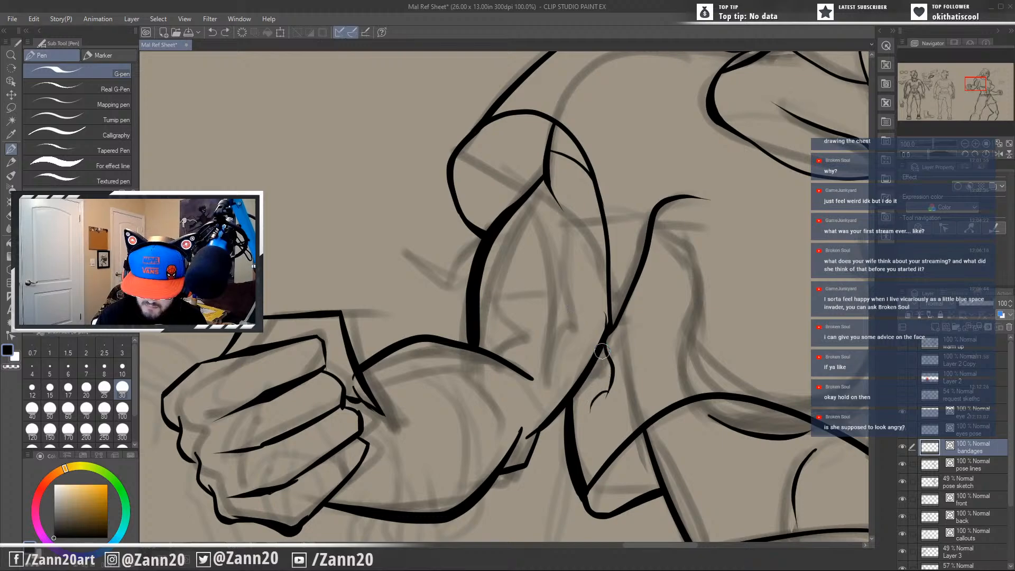
pyautogui.moveTo(603, 350); pyautogui.dragTo(588, 412)
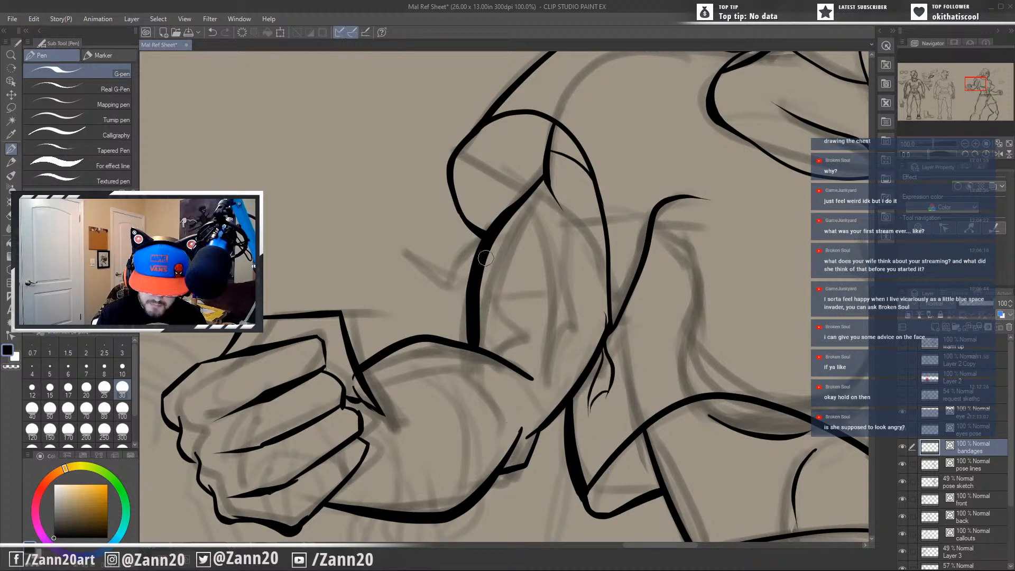
# Ink a frayed bandage strip fluttering off the outer side of the bent upper arm, below the sleeve.
pyautogui.moveTo(479, 239)
pyautogui.mouseDown()
pyautogui.moveTo(406, 254)
pyautogui.moveTo(446, 264)
pyautogui.moveTo(411, 258)
pyautogui.moveTo(416, 307)
pyautogui.mouseUp()
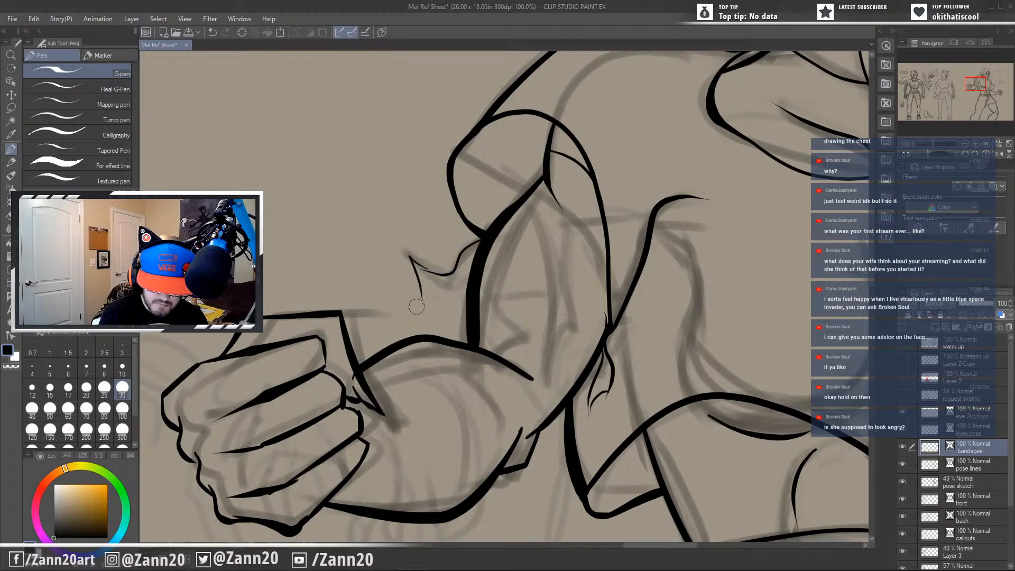
pyautogui.hotkey('ctrl', 'z')
pyautogui.moveTo(437, 272)
pyautogui.mouseDown()
pyautogui.moveTo(423, 298)
pyautogui.moveTo(448, 282)
pyautogui.moveTo(413, 265)
pyautogui.moveTo(394, 292)
pyautogui.moveTo(468, 267)
pyautogui.moveTo(426, 300)
pyautogui.moveTo(415, 301)
pyautogui.moveTo(474, 255)
pyautogui.moveTo(470, 268)
pyautogui.mouseUp()
pyautogui.hotkey('ctrl', 'z')
pyautogui.hotkey('ctrl', 'z')
pyautogui.hotkey('ctrl', 'z')
pyautogui.hotkey('ctrl', 'z')
pyautogui.hotkey('ctrl', 'z')
pyautogui.hotkey('ctrl', 'z')
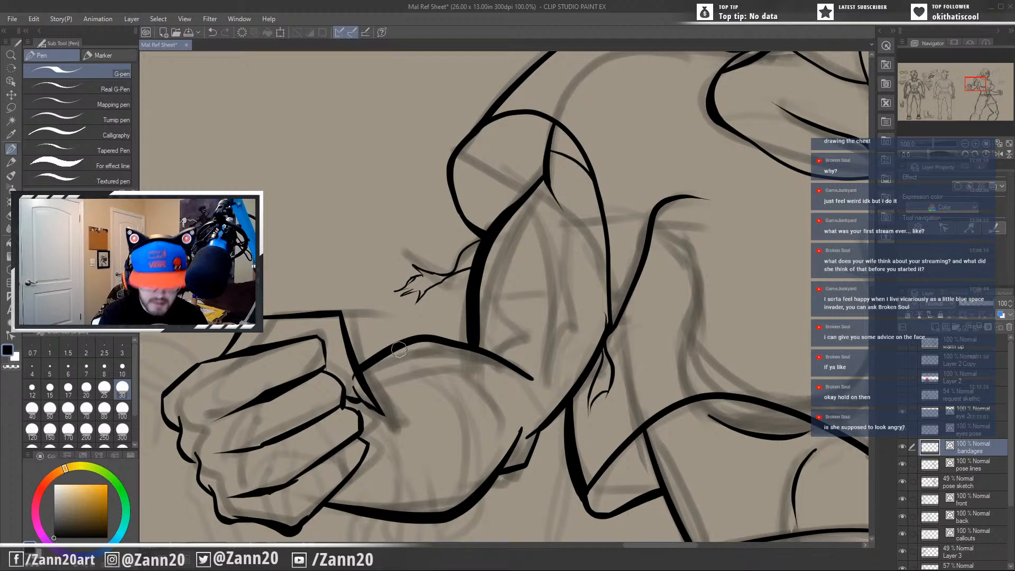
# Ink a long curling bandage strip and a shorter frayed one trailing from the knuckles of the bent arm's fist.
pyautogui.moveTo(505, 365); pyautogui.dragTo(637, 264)
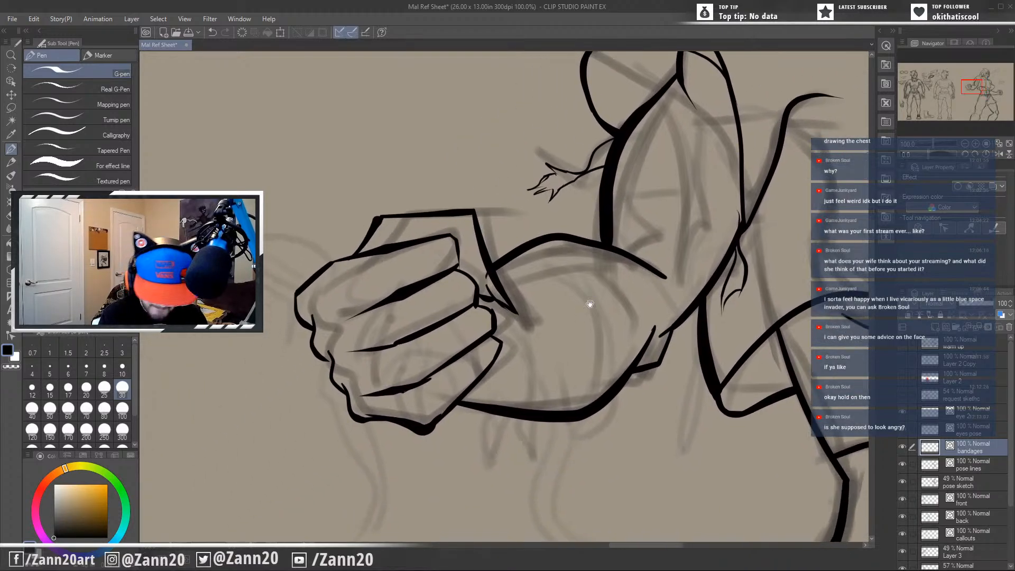
pyautogui.moveTo(590, 304); pyautogui.dragTo(640, 262)
pyautogui.moveTo(383, 219)
pyautogui.mouseDown()
pyautogui.moveTo(289, 197)
pyautogui.moveTo(313, 224)
pyautogui.moveTo(284, 205)
pyautogui.moveTo(272, 222)
pyautogui.mouseUp()
pyautogui.moveTo(269, 214); pyautogui.dragTo(287, 216)
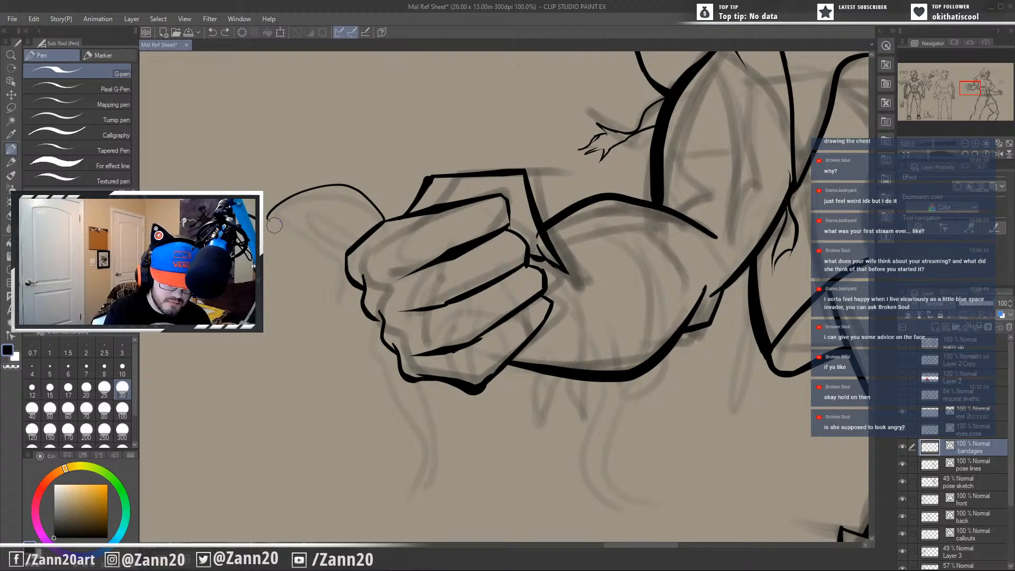
pyautogui.moveTo(280, 230)
pyautogui.mouseDown()
pyautogui.moveTo(290, 214)
pyautogui.moveTo(307, 222)
pyautogui.moveTo(339, 189)
pyautogui.moveTo(372, 246)
pyautogui.moveTo(325, 248)
pyautogui.moveTo(328, 273)
pyautogui.moveTo(392, 344)
pyautogui.mouseUp()
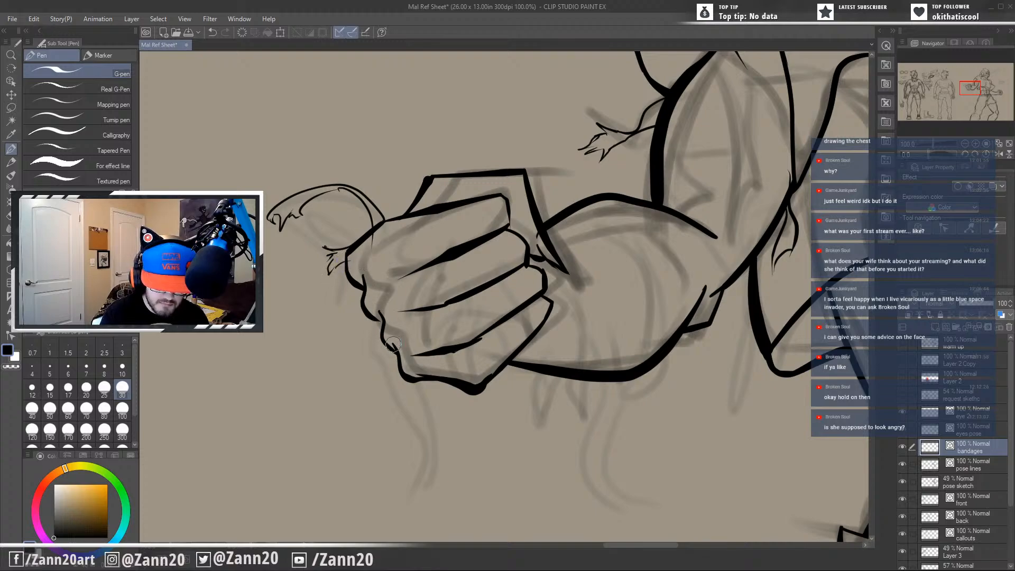
# Ink a small frayed bandage strip below the pinky side of the fist and a curling frayed one under the wrist.
pyautogui.moveTo(415, 390)
pyautogui.mouseDown()
pyautogui.moveTo(454, 336)
pyautogui.moveTo(441, 325)
pyautogui.moveTo(450, 420)
pyautogui.moveTo(449, 366)
pyautogui.moveTo(464, 361)
pyautogui.moveTo(464, 332)
pyautogui.mouseUp()
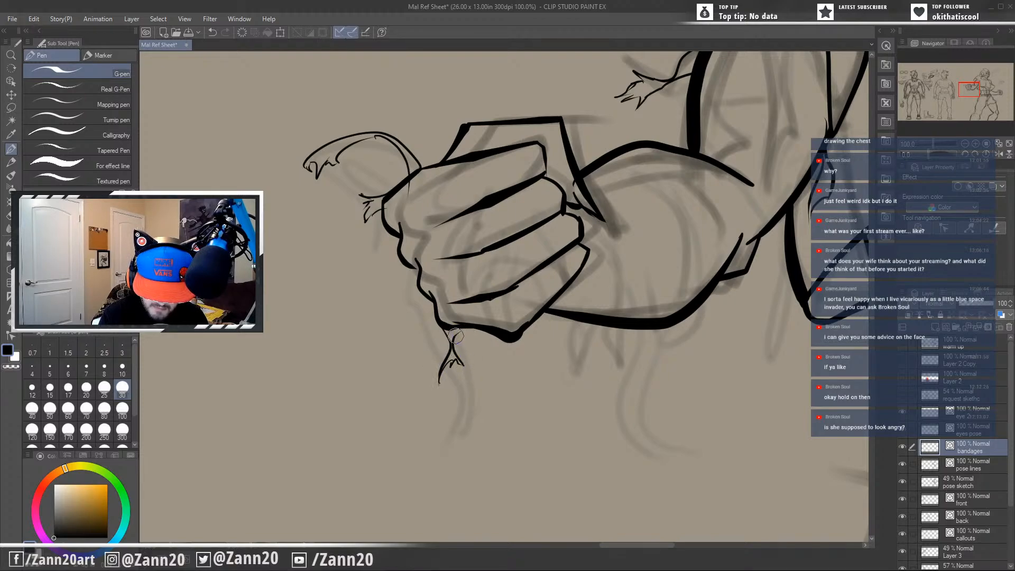
pyautogui.moveTo(515, 415)
pyautogui.mouseDown()
pyautogui.moveTo(494, 412)
pyautogui.moveTo(401, 449)
pyautogui.mouseUp()
pyautogui.moveTo(460, 353); pyautogui.dragTo(477, 418)
pyautogui.moveTo(477, 418); pyautogui.dragTo(487, 382)
pyautogui.moveTo(487, 382)
pyautogui.mouseDown()
pyautogui.moveTo(465, 373)
pyautogui.moveTo(461, 355)
pyautogui.mouseUp()
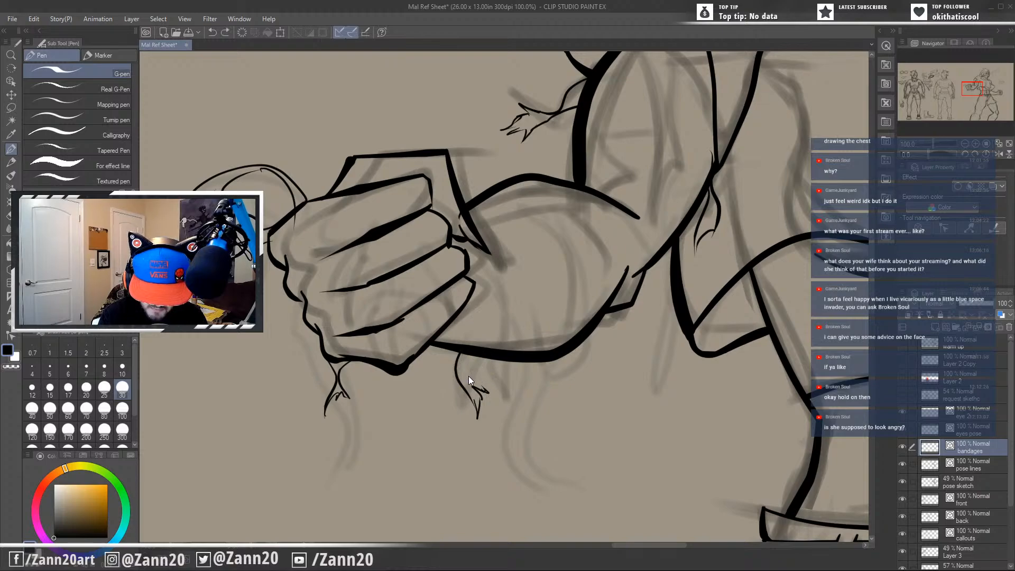
pyautogui.moveTo(489, 391); pyautogui.dragTo(467, 356)
pyautogui.hotkey('ctrl', 'z')
pyautogui.hotkey('ctrl', 'z')
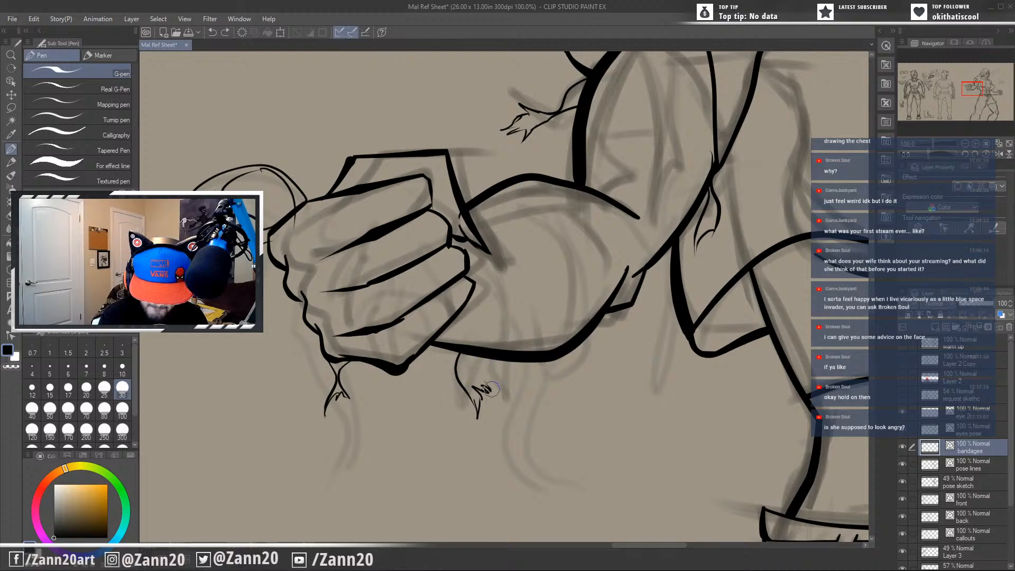
pyautogui.moveTo(490, 390)
pyautogui.mouseDown()
pyautogui.moveTo(463, 372)
pyautogui.moveTo(490, 340)
pyautogui.mouseUp()
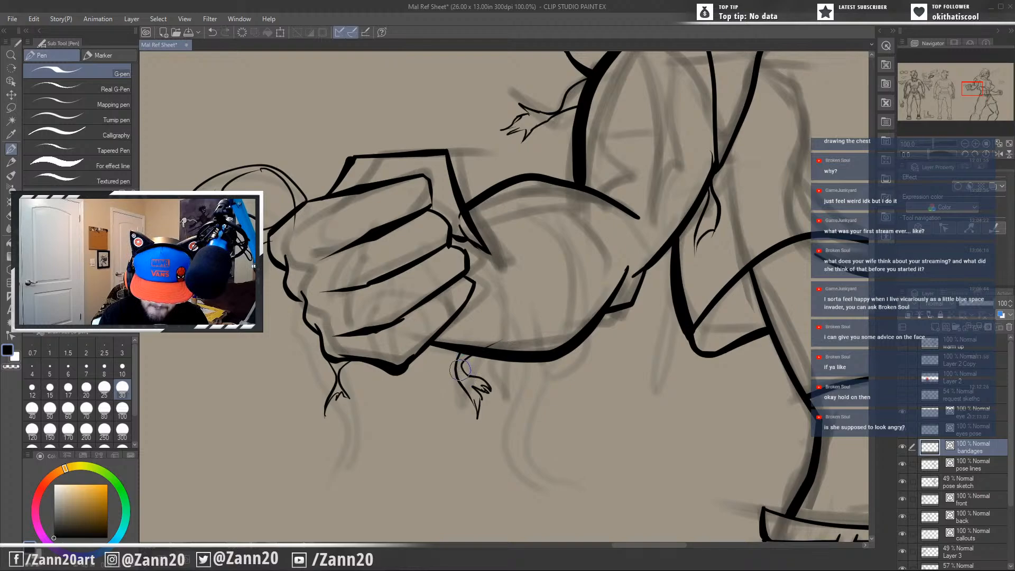
# Ink the two long curved edges of a bandage strip hanging from the underside of the forearm and sweeping toward the torso.
pyautogui.moveTo(559, 416); pyautogui.dragTo(521, 381)
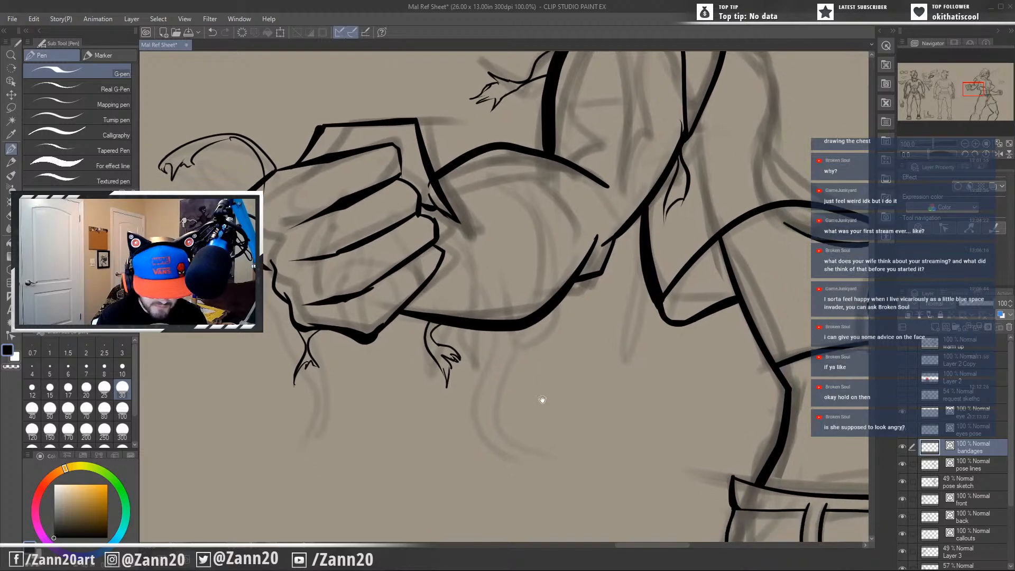
pyautogui.moveTo(483, 327)
pyautogui.mouseDown()
pyautogui.moveTo(477, 357)
pyautogui.moveTo(529, 407)
pyautogui.mouseUp()
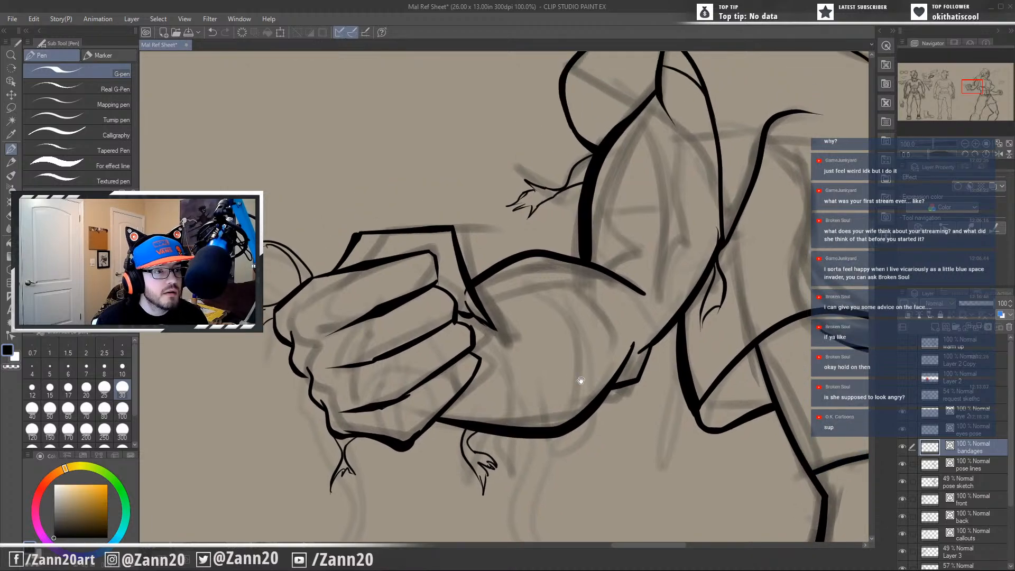
pyautogui.moveTo(597, 377)
pyautogui.mouseDown()
pyautogui.moveTo(570, 398)
pyautogui.moveTo(539, 379)
pyautogui.moveTo(540, 395)
pyautogui.moveTo(559, 406)
pyautogui.mouseUp()
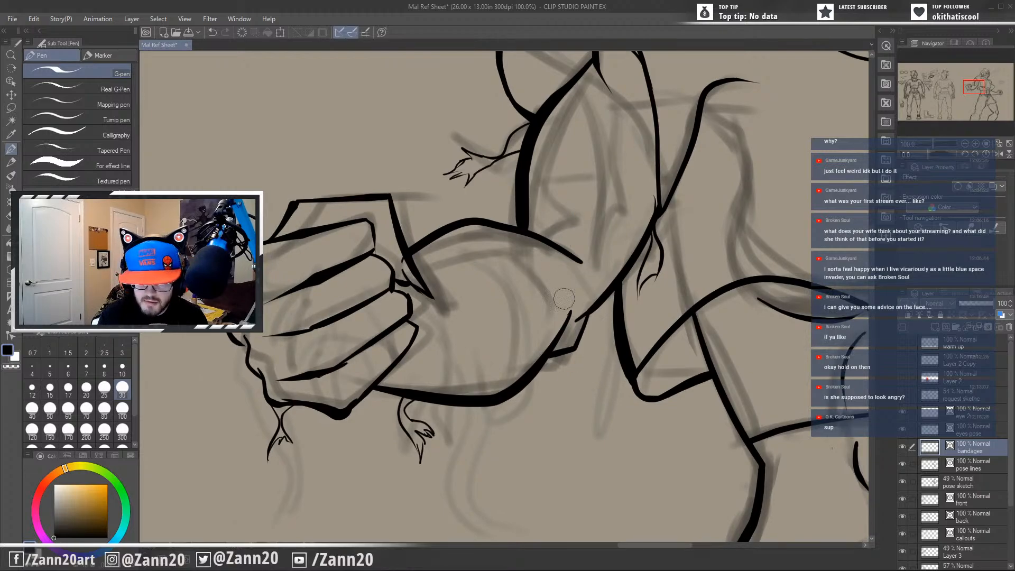
pyautogui.moveTo(582, 396); pyautogui.dragTo(565, 350)
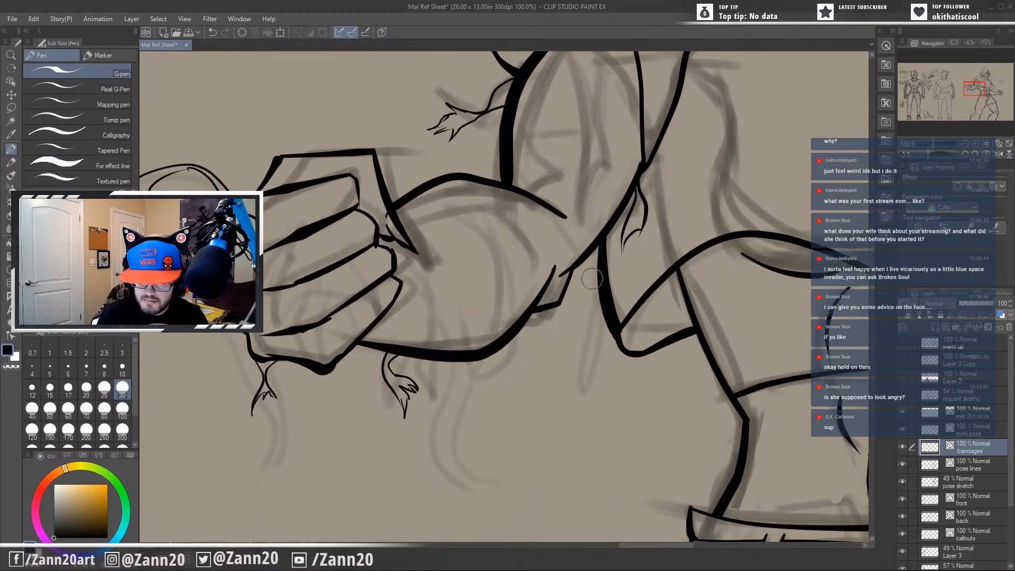
pyautogui.moveTo(574, 388); pyautogui.dragTo(629, 362)
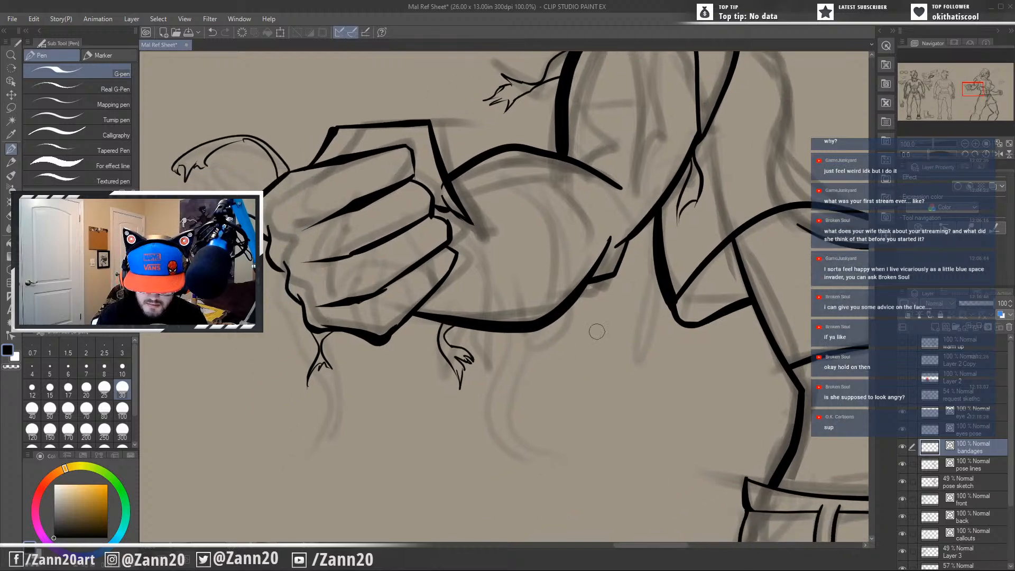
pyautogui.moveTo(512, 334); pyautogui.dragTo(570, 474)
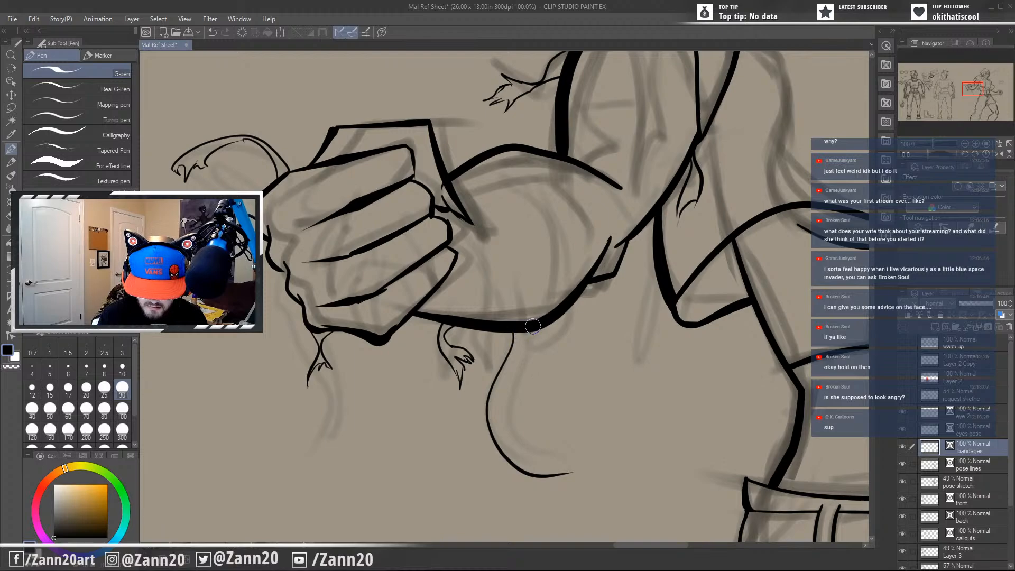
pyautogui.moveTo(533, 326); pyautogui.dragTo(494, 411)
pyautogui.hotkey('ctrl', 'z')
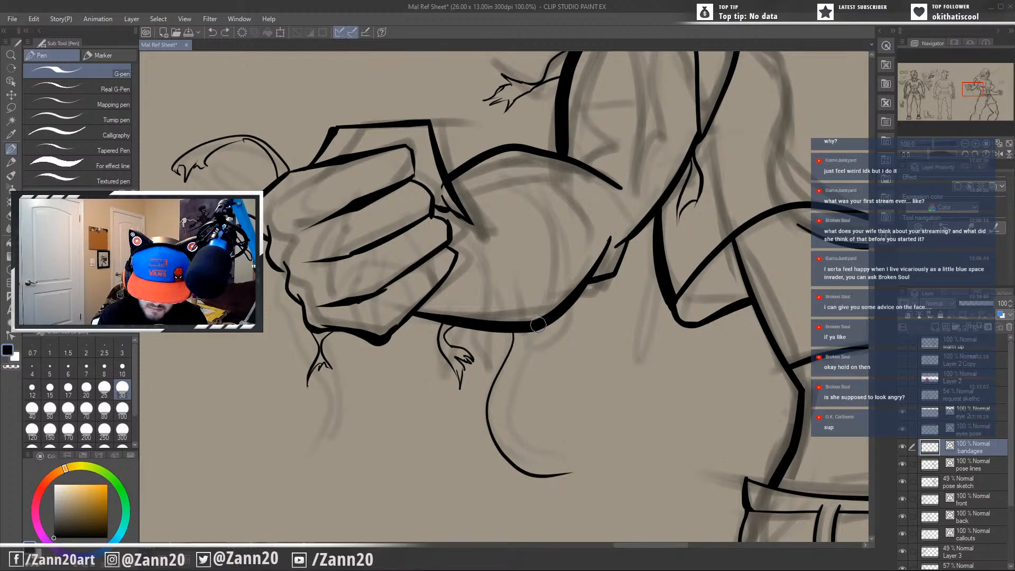
pyautogui.moveTo(531, 328); pyautogui.dragTo(502, 425)
pyautogui.hotkey('ctrl', 'z')
pyautogui.moveTo(531, 329)
pyautogui.mouseDown()
pyautogui.moveTo(508, 443)
pyautogui.moveTo(590, 433)
pyautogui.moveTo(581, 441)
pyautogui.mouseUp()
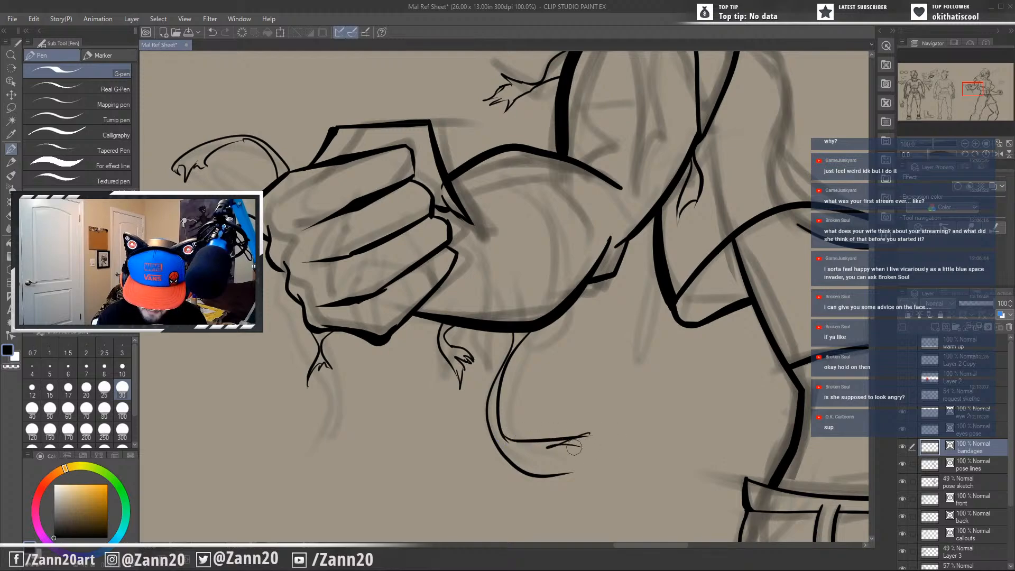
# Redraw the inner edge's tip, finish the long strip with a jagged torn end, and ink a short frayed strip beside its top.
pyautogui.hotkey('ctrl', 'z')
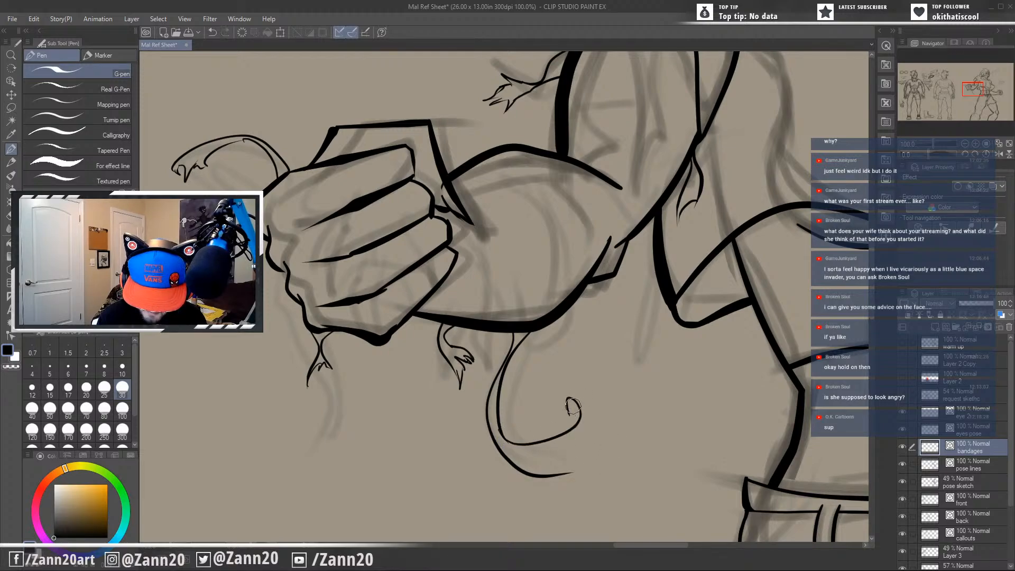
pyautogui.hotkey('ctrl', 'z')
pyautogui.moveTo(504, 435); pyautogui.dragTo(576, 411)
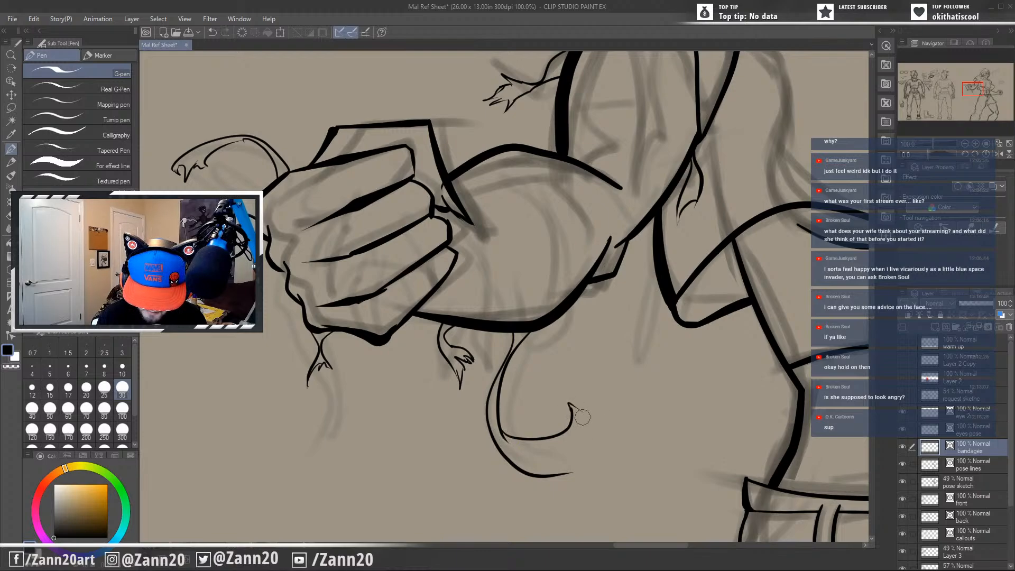
pyautogui.hotkey('ctrl', 'z')
pyautogui.moveTo(504, 435)
pyautogui.mouseDown()
pyautogui.moveTo(588, 423)
pyautogui.moveTo(599, 408)
pyautogui.moveTo(593, 400)
pyautogui.moveTo(589, 424)
pyautogui.moveTo(581, 398)
pyautogui.moveTo(595, 397)
pyautogui.moveTo(603, 417)
pyautogui.moveTo(578, 453)
pyautogui.moveTo(593, 449)
pyautogui.moveTo(585, 491)
pyautogui.mouseUp()
pyautogui.hotkey('ctrl', 'z')
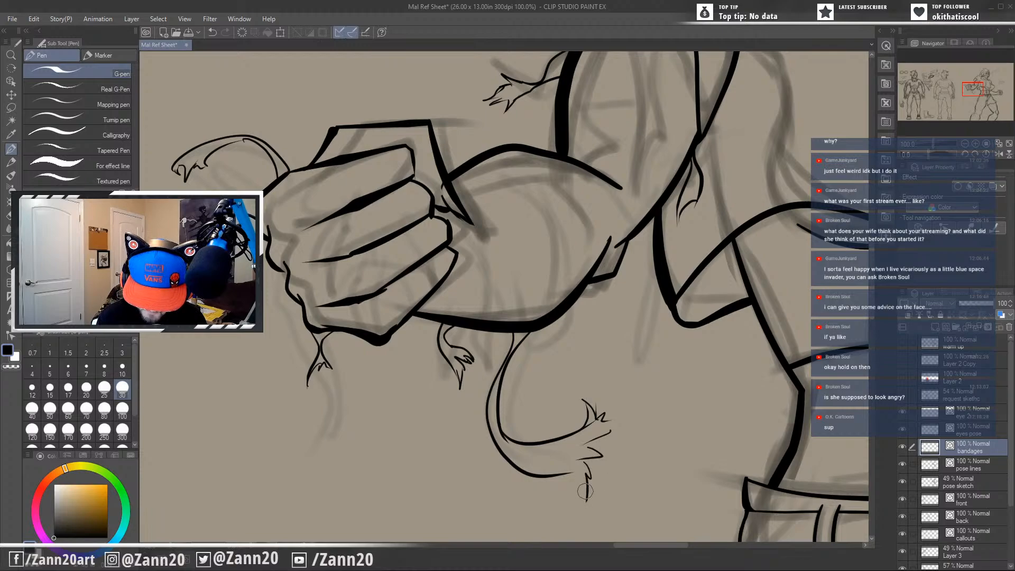
pyautogui.hotkey('ctrl', 'z')
pyautogui.moveTo(598, 418)
pyautogui.mouseDown()
pyautogui.moveTo(616, 441)
pyautogui.moveTo(591, 495)
pyautogui.moveTo(592, 475)
pyautogui.moveTo(571, 470)
pyautogui.mouseUp()
pyautogui.moveTo(579, 433)
pyautogui.mouseDown()
pyautogui.moveTo(511, 395)
pyautogui.moveTo(619, 391)
pyautogui.mouseUp()
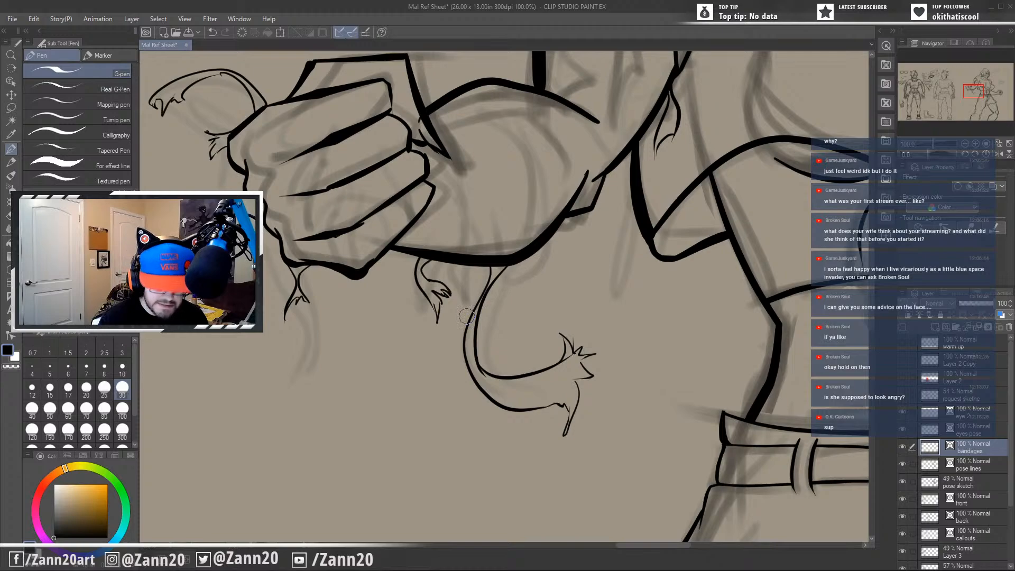
pyautogui.moveTo(459, 265)
pyautogui.mouseDown()
pyautogui.moveTo(450, 311)
pyautogui.moveTo(475, 301)
pyautogui.moveTo(468, 266)
pyautogui.mouseUp()
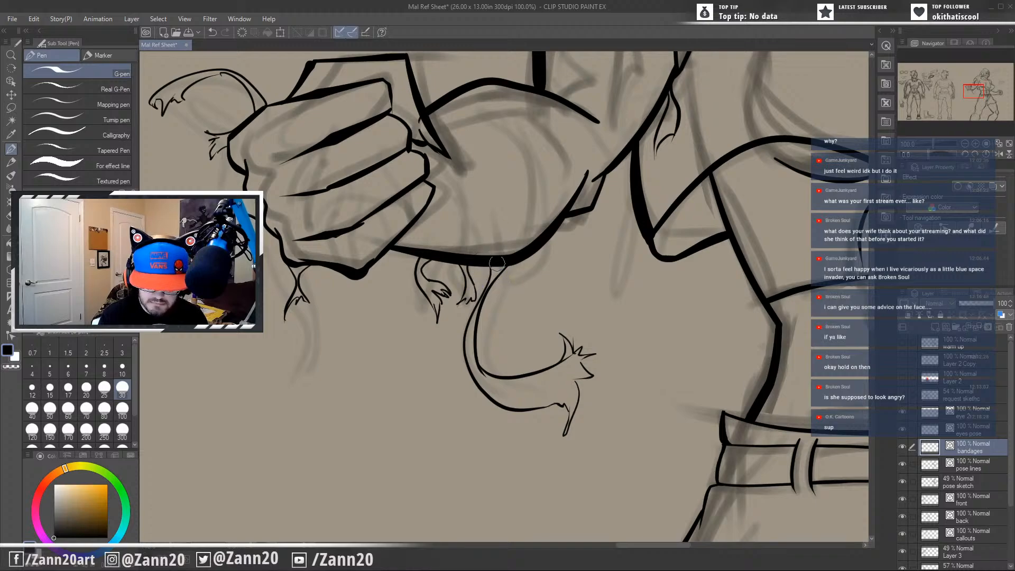
# Ink another short curved bandage edge across the upper arm inside the sleeve opening, above the existing edge.
pyautogui.moveTo(618, 274)
pyautogui.mouseDown()
pyautogui.moveTo(617, 297)
pyautogui.moveTo(533, 357)
pyautogui.mouseUp()
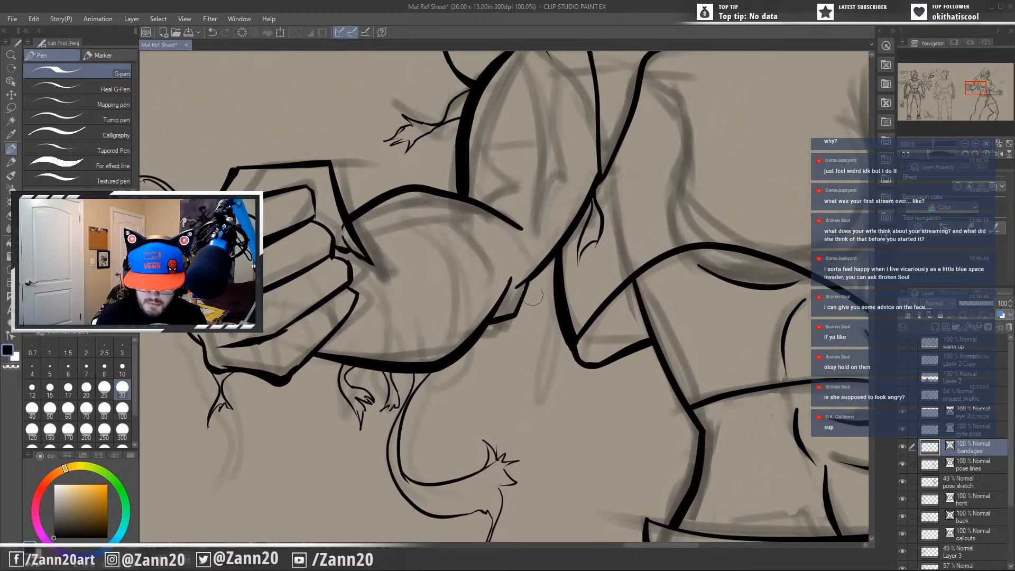
pyautogui.moveTo(523, 254)
pyautogui.mouseDown()
pyautogui.moveTo(546, 328)
pyautogui.moveTo(540, 428)
pyautogui.mouseUp()
pyautogui.moveTo(589, 407); pyautogui.dragTo(500, 454)
pyautogui.moveTo(530, 379); pyautogui.dragTo(521, 313)
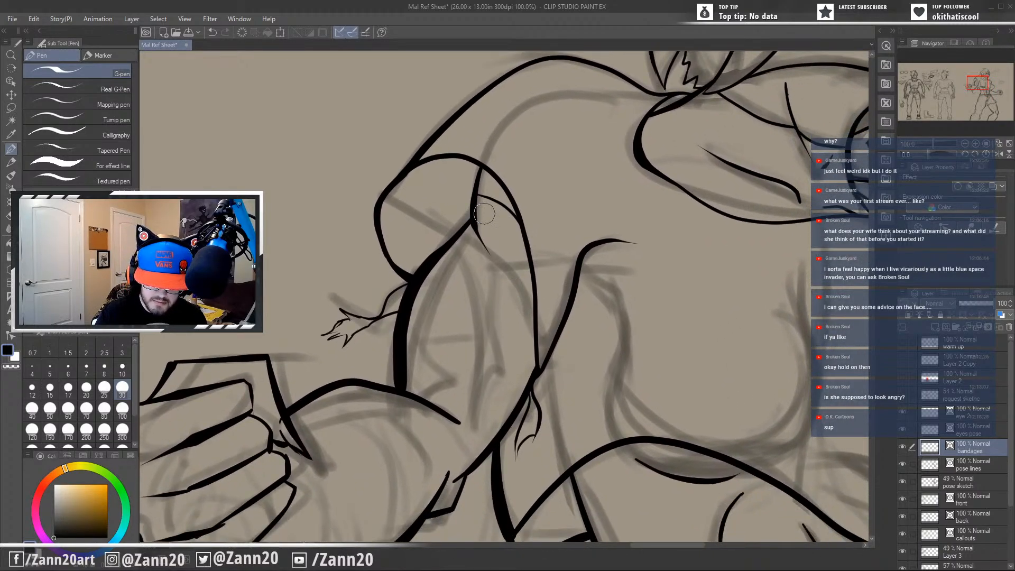
pyautogui.moveTo(477, 216); pyautogui.dragTo(531, 264)
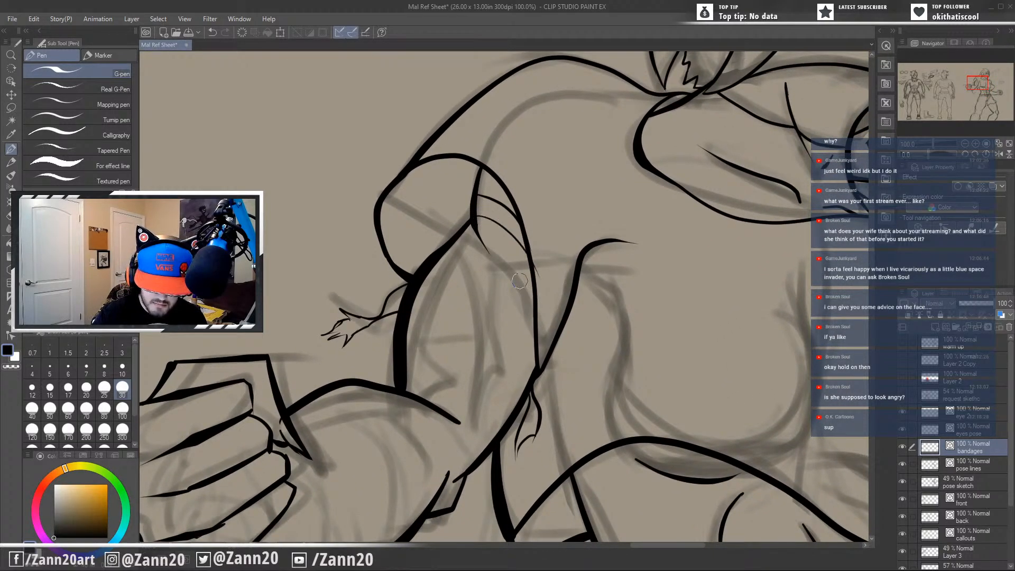
pyautogui.hotkey('ctrl', 'z')
pyautogui.moveTo(475, 183); pyautogui.dragTo(510, 177)
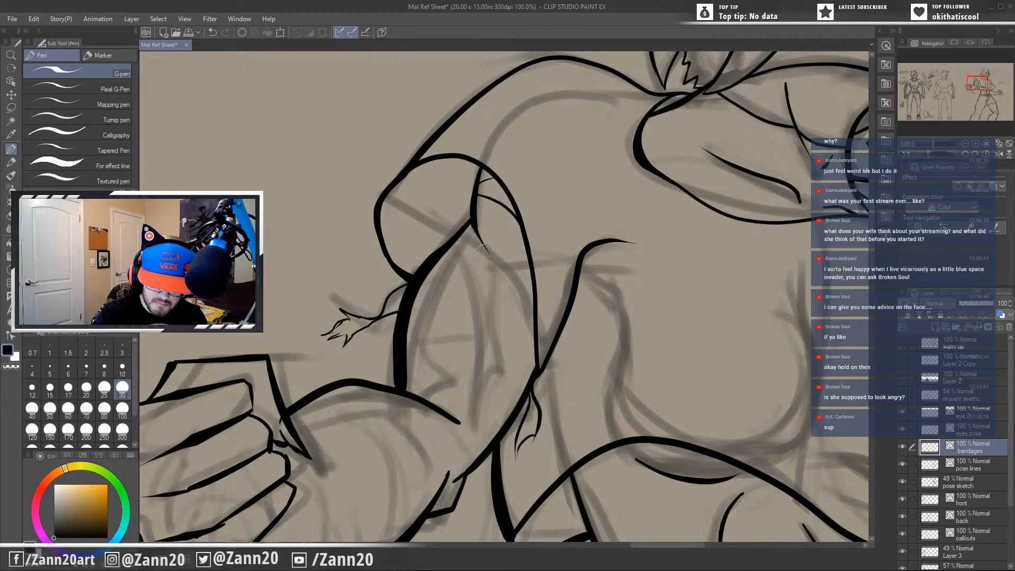
# Ink two long, nearly parallel bandage edges curving down the bent upper arm from below the sleeve to its torso-side contour.
pyautogui.moveTo(449, 253); pyautogui.dragTo(540, 404)
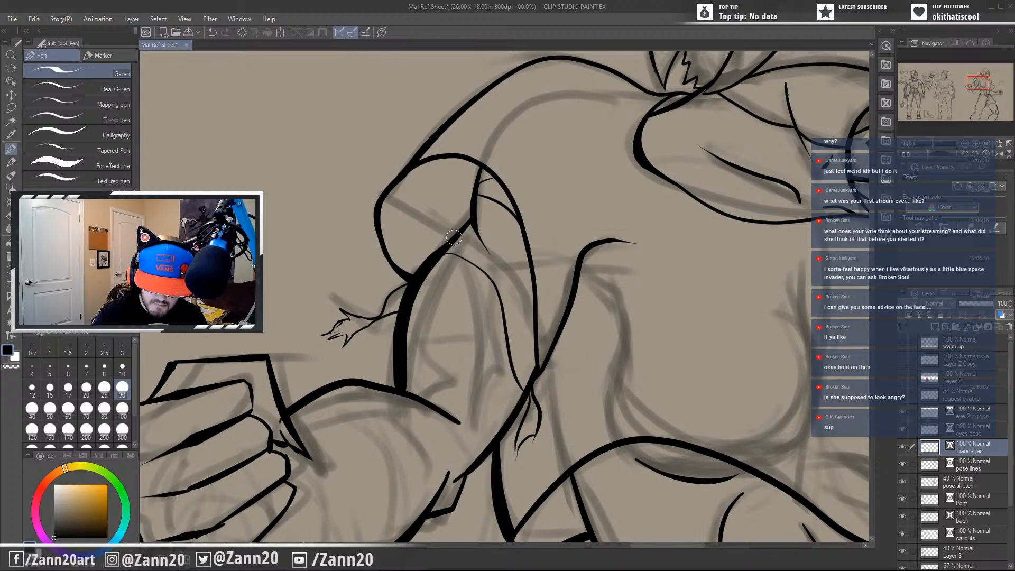
pyautogui.moveTo(459, 237)
pyautogui.mouseDown()
pyautogui.moveTo(513, 288)
pyautogui.moveTo(539, 384)
pyautogui.mouseUp()
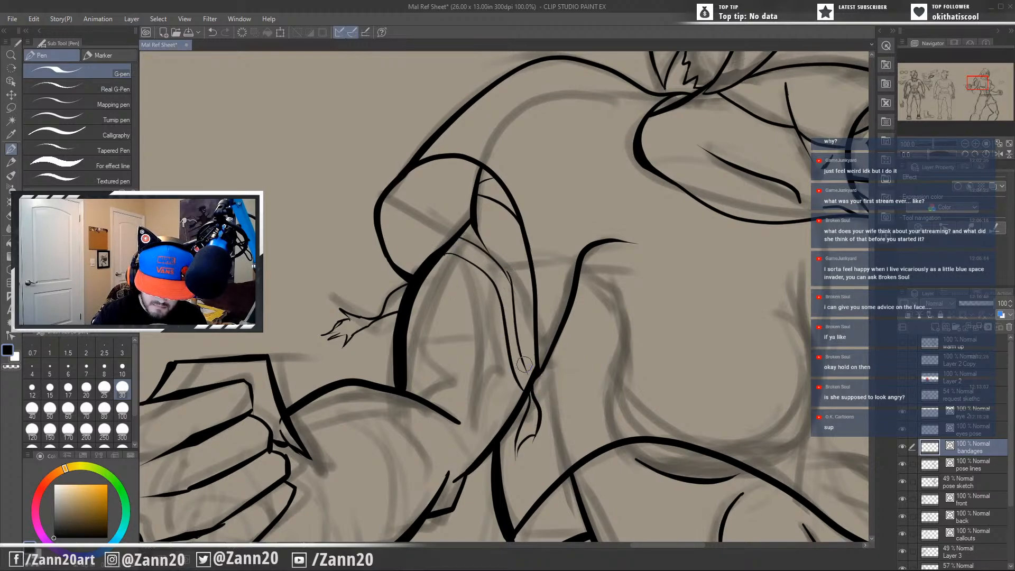
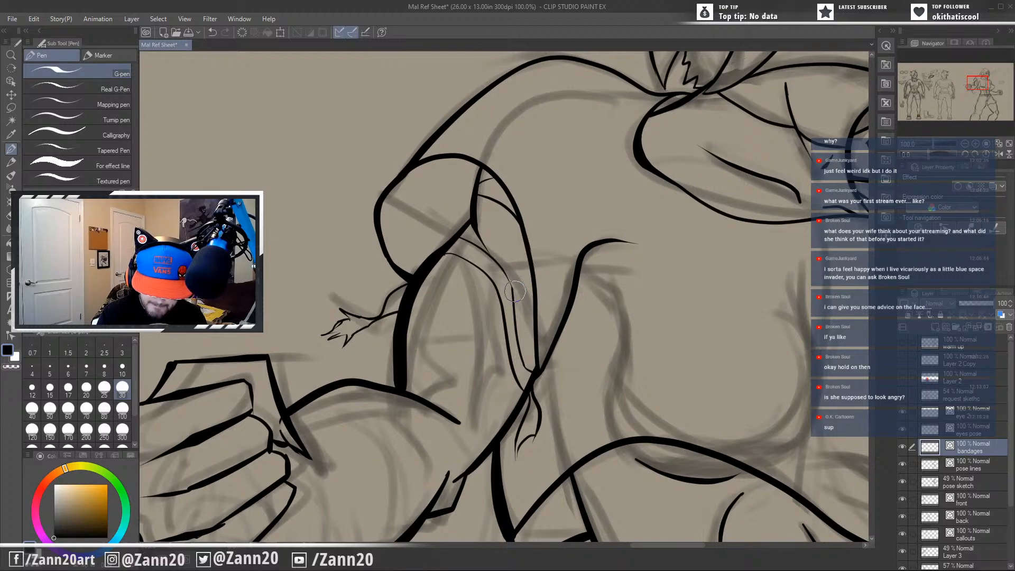
# Ink a curved bandage edge across the lower part of the upper arm, from its outer contour down past the elbow crease.
pyautogui.click(445, 255)
pyautogui.hotkey('ctrl', 'z')
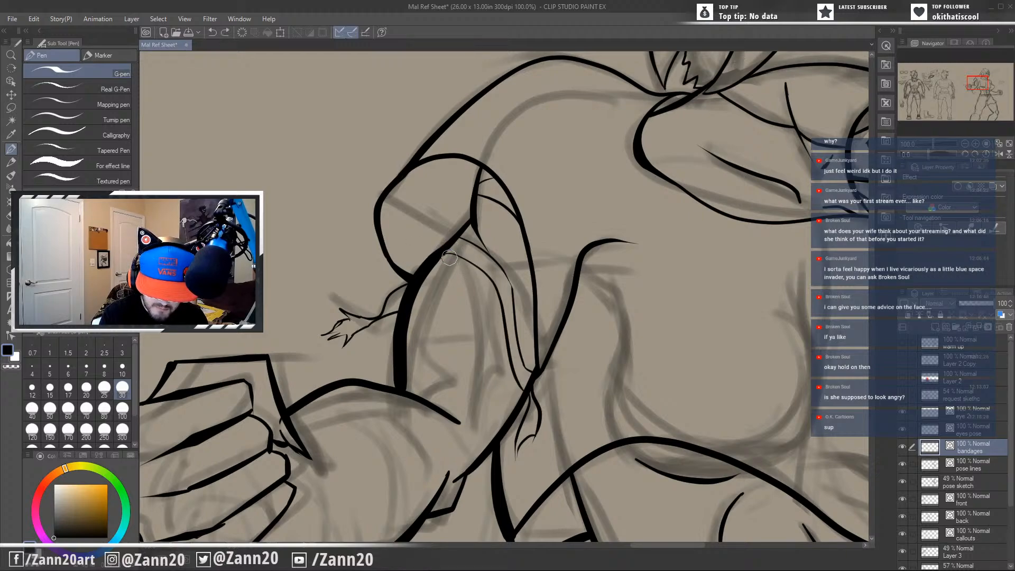
pyautogui.moveTo(456, 254); pyautogui.dragTo(423, 259)
pyautogui.scroll(-2, 459, 317)
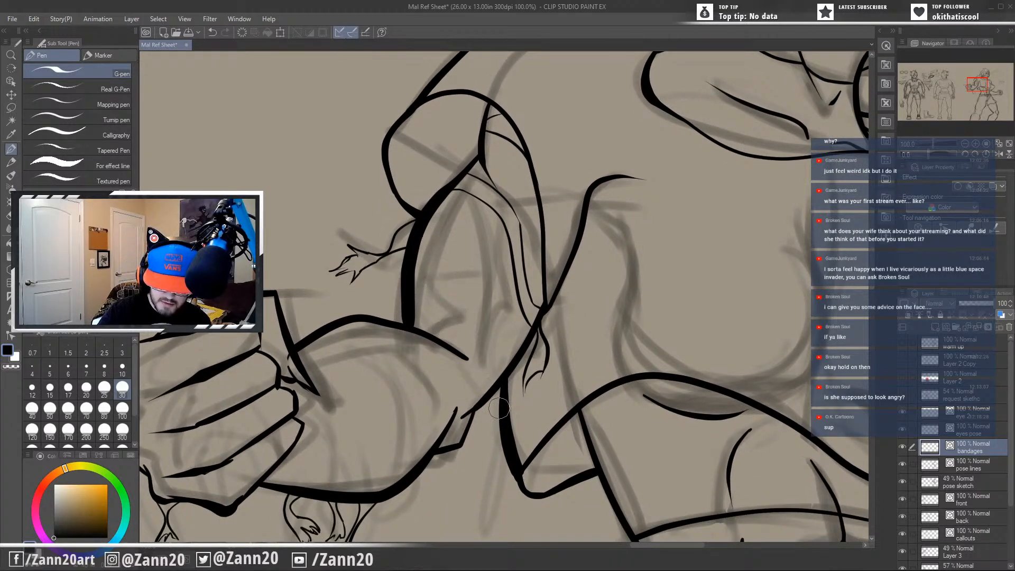
pyautogui.moveTo(415, 269)
pyautogui.mouseDown()
pyautogui.moveTo(479, 316)
pyautogui.moveTo(478, 397)
pyautogui.mouseUp()
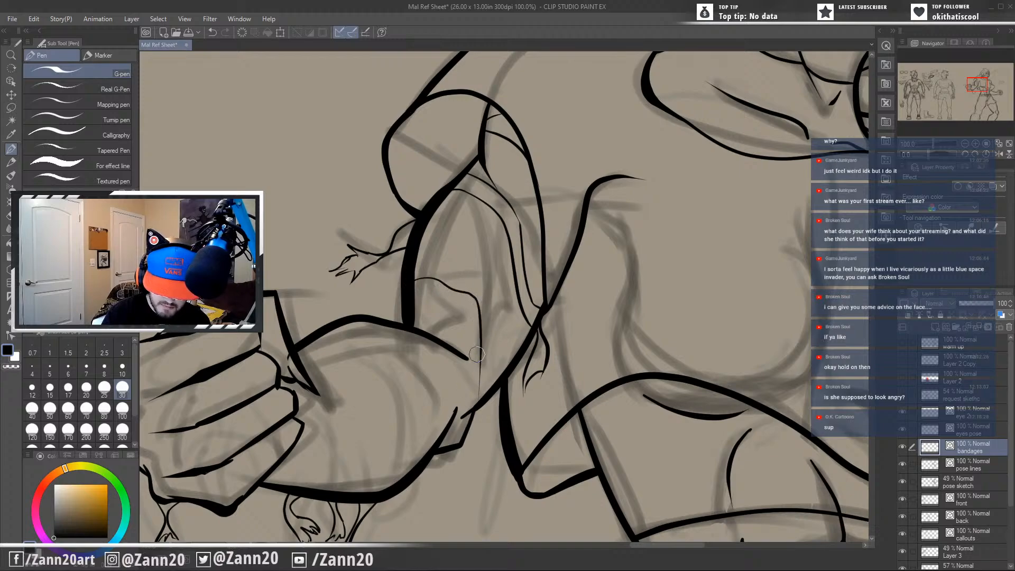
pyautogui.hotkey('ctrl', 'z')
pyautogui.moveTo(412, 286)
pyautogui.mouseDown()
pyautogui.moveTo(480, 407)
pyautogui.moveTo(478, 438)
pyautogui.mouseUp()
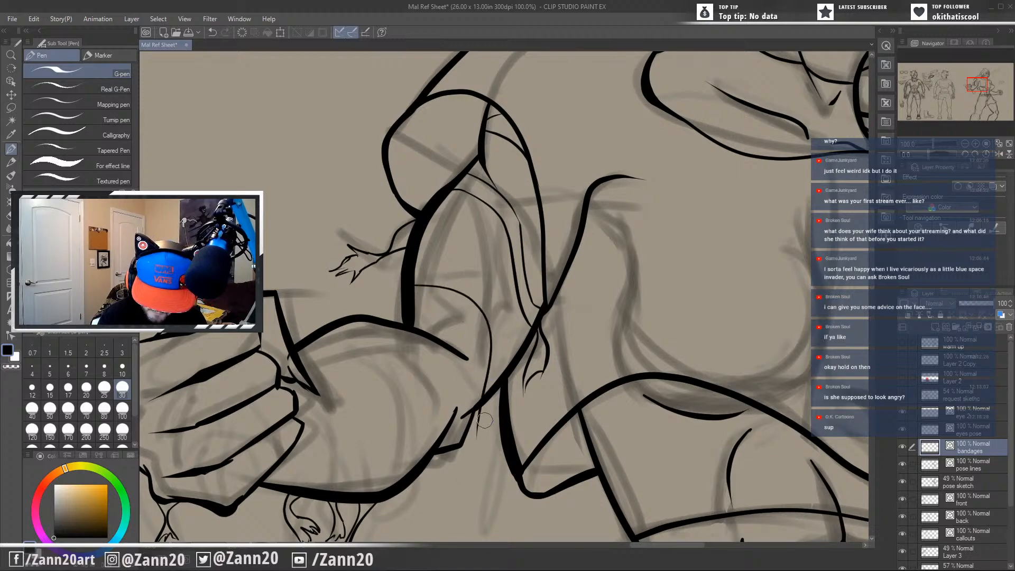
# Ink a parallel edge just above that curve and finish the strip with a small rounded loop hanging below the elbow.
pyautogui.moveTo(415, 277); pyautogui.dragTo(479, 285)
pyautogui.hotkey('ctrl', 'z')
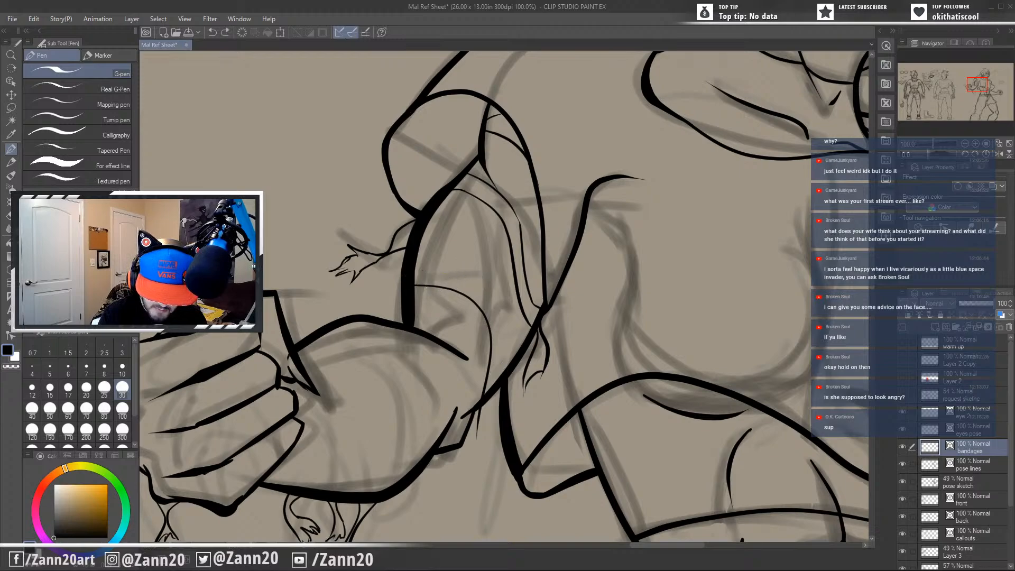
pyautogui.moveTo(414, 277)
pyautogui.mouseDown()
pyautogui.moveTo(504, 373)
pyautogui.moveTo(495, 458)
pyautogui.moveTo(487, 415)
pyautogui.moveTo(461, 448)
pyautogui.mouseUp()
pyautogui.hotkey('ctrl', 'z')
pyautogui.moveTo(481, 405); pyautogui.dragTo(469, 432)
pyautogui.hotkey('ctrl', 'z')
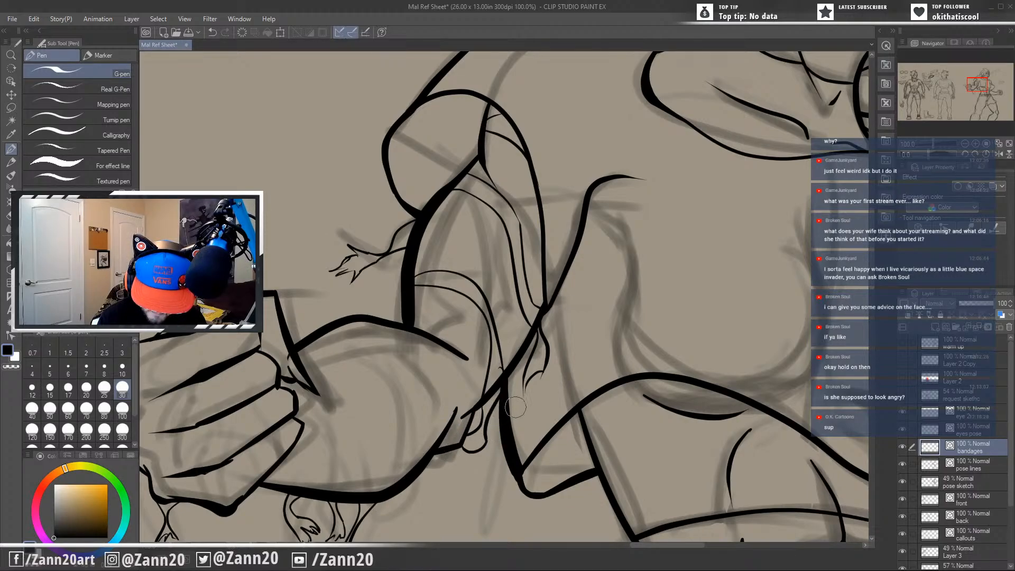
pyautogui.moveTo(513, 439)
pyautogui.mouseDown()
pyautogui.moveTo(578, 375)
pyautogui.moveTo(605, 380)
pyautogui.moveTo(571, 412)
pyautogui.mouseUp()
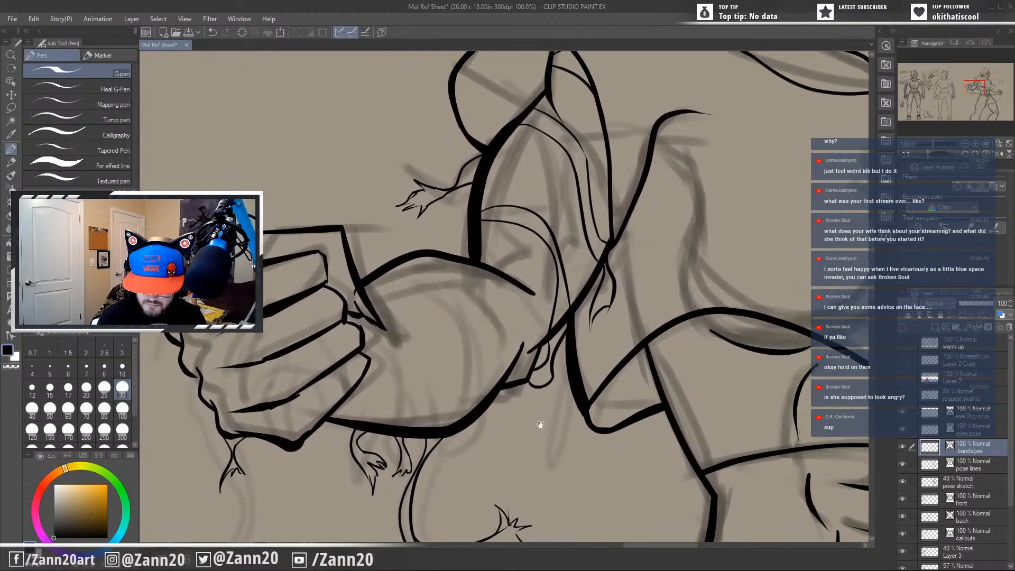
pyautogui.moveTo(536, 377); pyautogui.dragTo(547, 343)
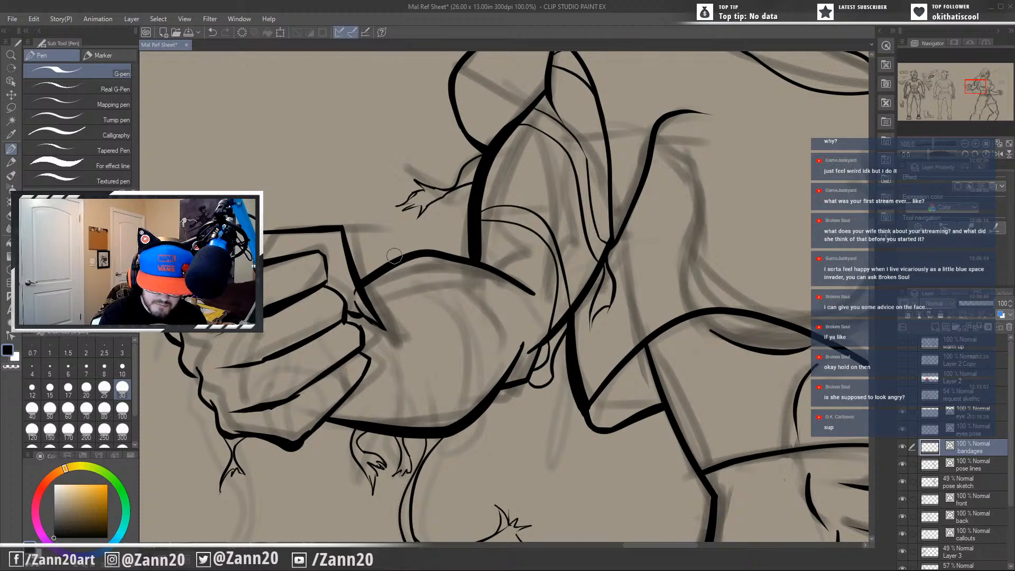
# Ink a long curved bandage edge across the forearm to its underside, and start a second edge beside it from the upper contour.
pyautogui.moveTo(390, 260)
pyautogui.mouseDown()
pyautogui.moveTo(433, 281)
pyautogui.moveTo(459, 401)
pyautogui.mouseUp()
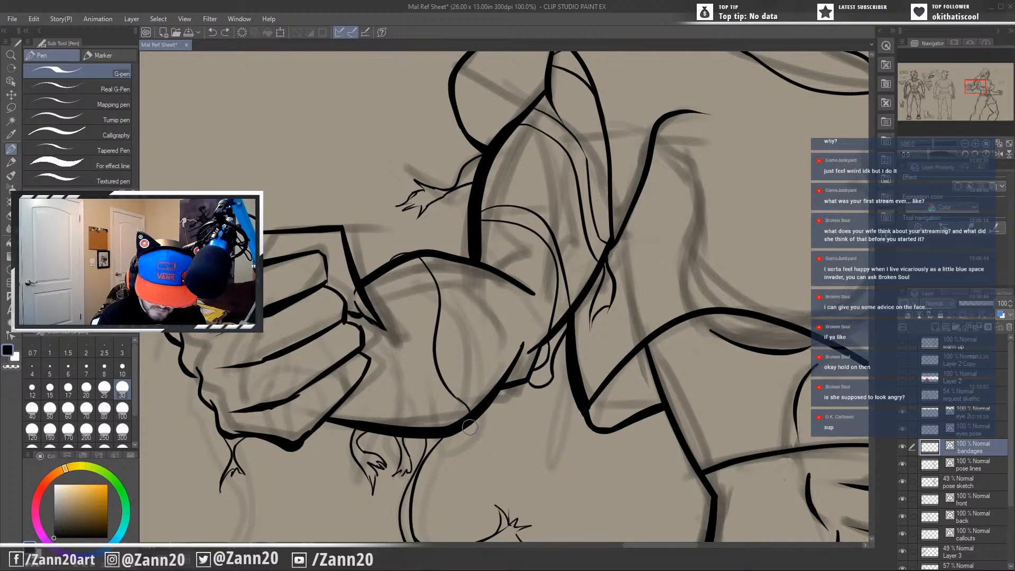
pyautogui.moveTo(448, 390); pyautogui.dragTo(471, 408)
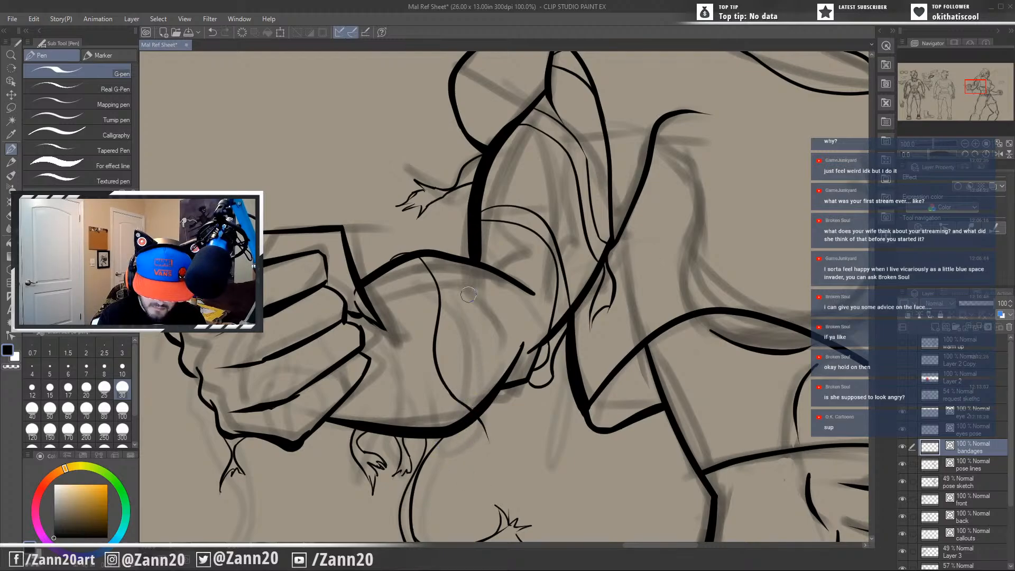
pyautogui.moveTo(403, 251)
pyautogui.mouseDown()
pyautogui.moveTo(441, 254)
pyautogui.moveTo(456, 321)
pyautogui.mouseUp()
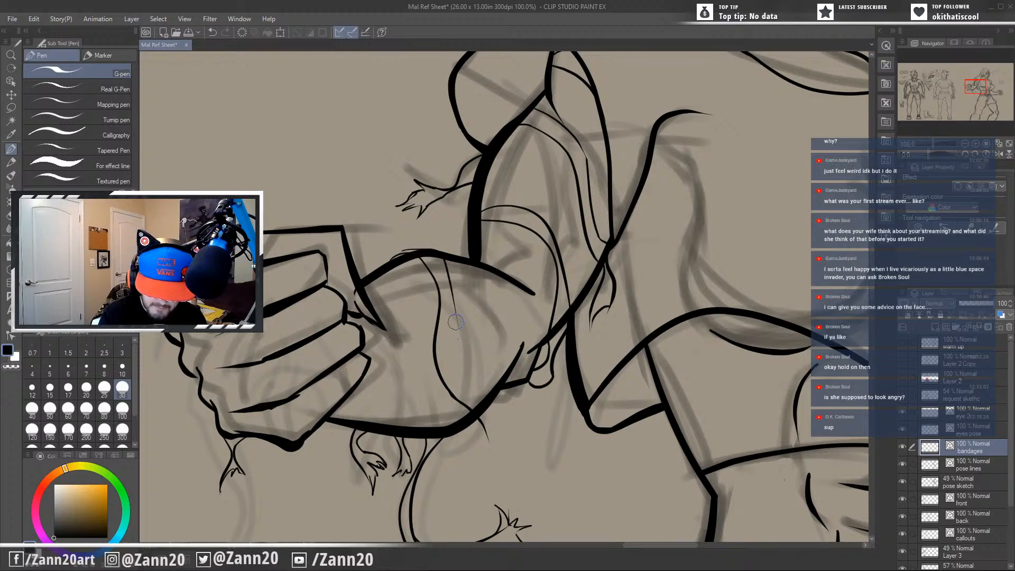
pyautogui.hotkey('ctrl', 'z')
pyautogui.moveTo(401, 251); pyautogui.dragTo(455, 317)
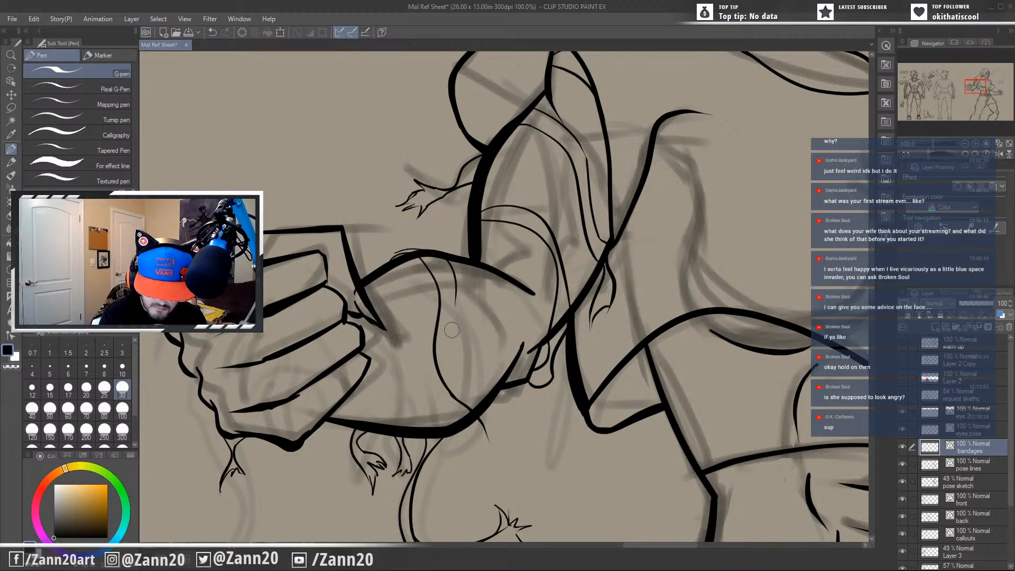
pyautogui.hotkey('ctrl', 'z')
pyautogui.moveTo(394, 257)
pyautogui.mouseDown()
pyautogui.moveTo(409, 250)
pyautogui.moveTo(467, 308)
pyautogui.mouseUp()
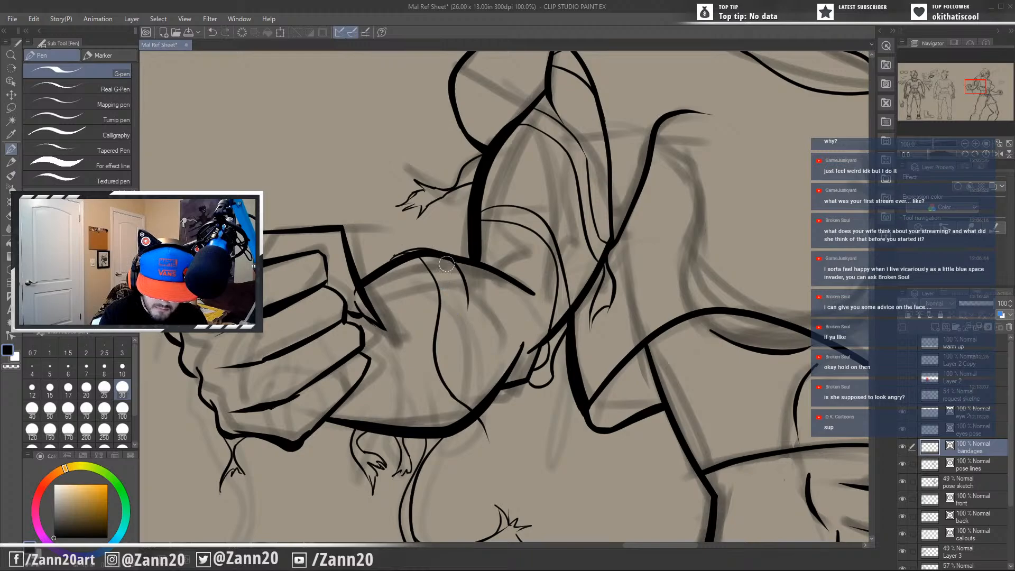
pyautogui.moveTo(439, 255); pyautogui.dragTo(458, 299)
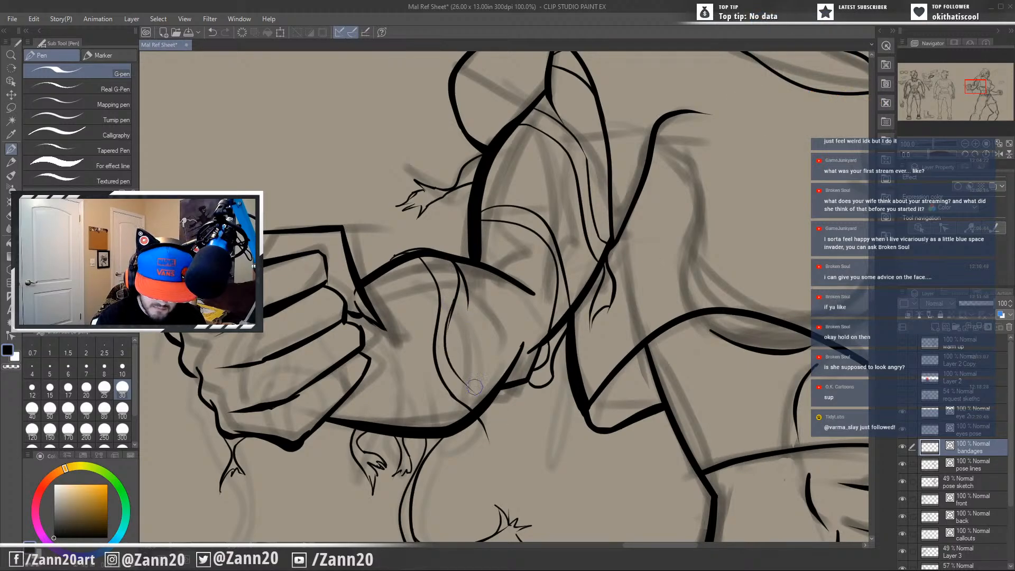
# Extend the forearm strip's second edge to the underside, ink a folded loop below it, and undo the stray stroke near the top.
pyautogui.moveTo(456, 294)
pyautogui.mouseDown()
pyautogui.moveTo(441, 372)
pyautogui.moveTo(508, 426)
pyautogui.moveTo(455, 429)
pyautogui.moveTo(456, 411)
pyautogui.mouseUp()
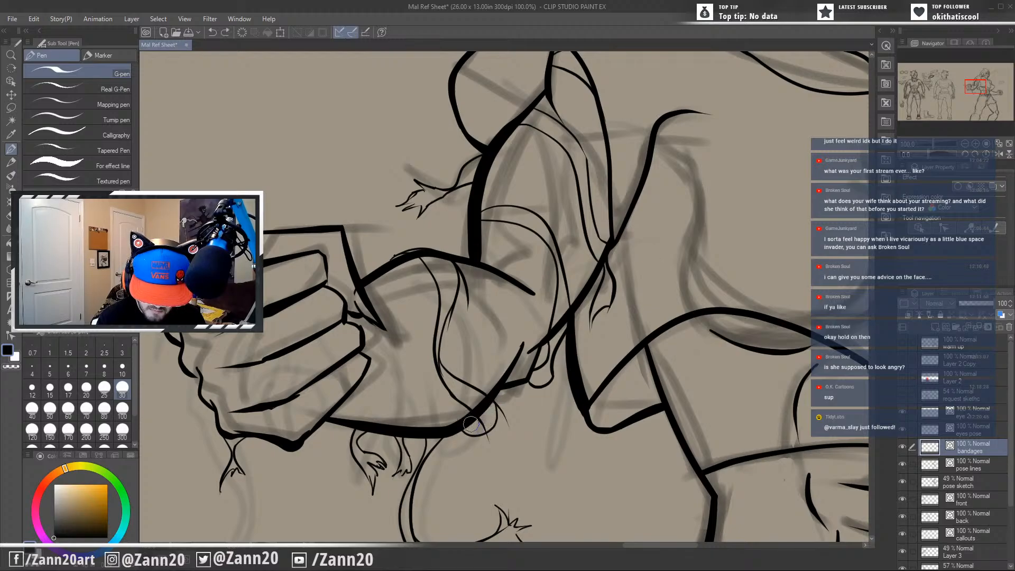
pyautogui.moveTo(470, 423); pyautogui.dragTo(496, 408)
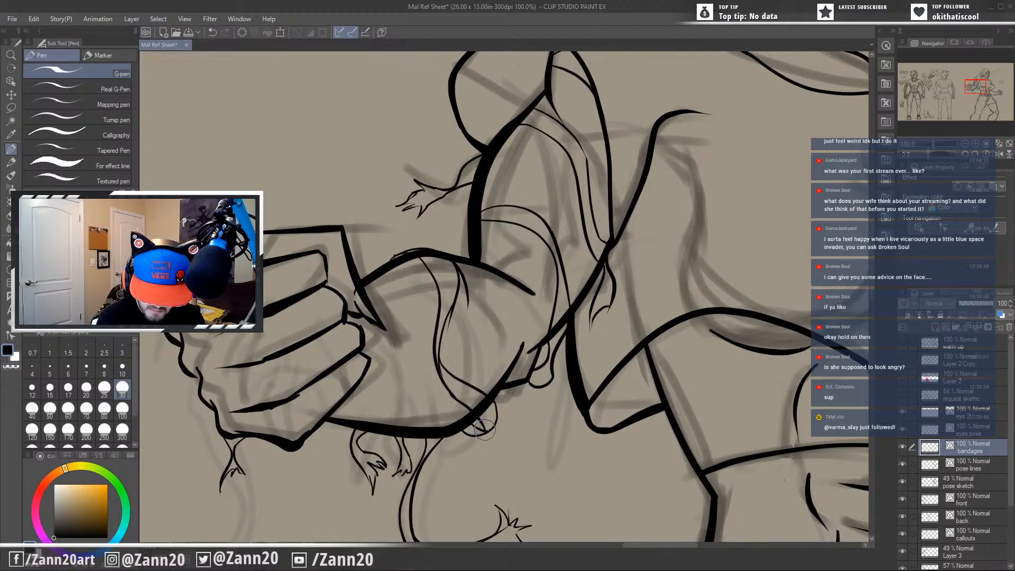
pyautogui.hotkey('ctrl', 'z')
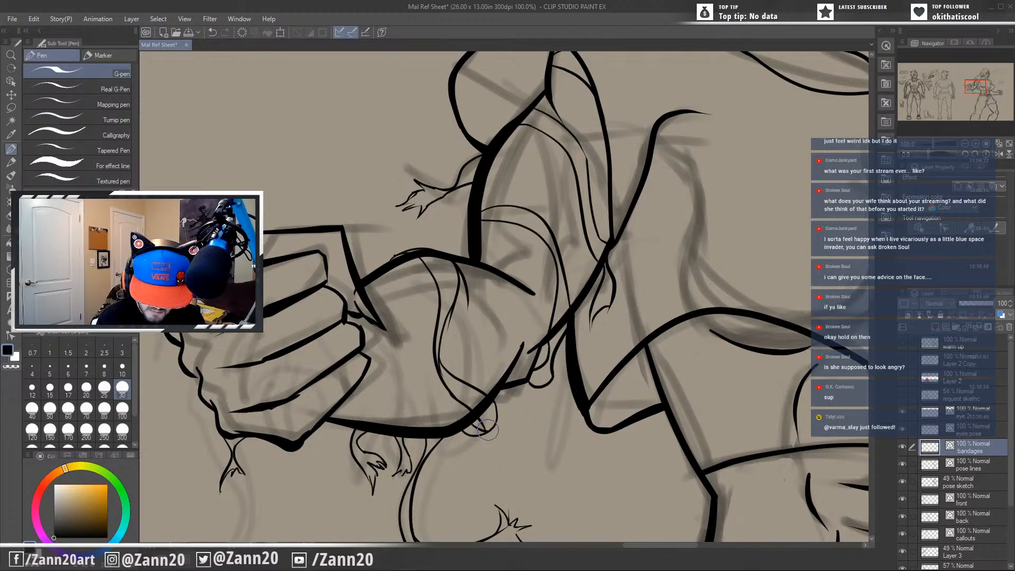
pyautogui.moveTo(522, 430); pyautogui.dragTo(560, 433)
pyautogui.hotkey('ctrl', 'z')
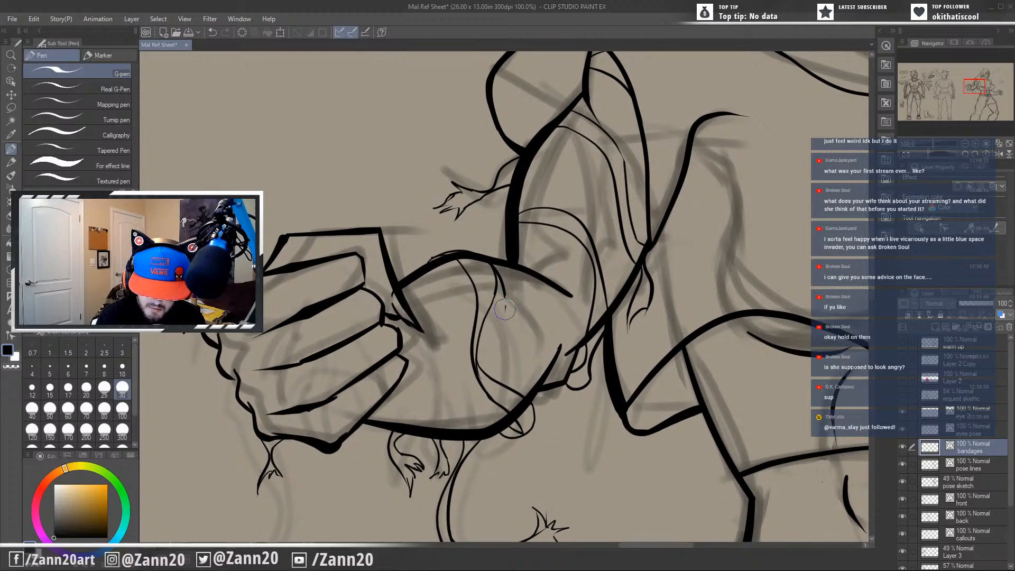
pyautogui.hotkey('ctrl', 'z')
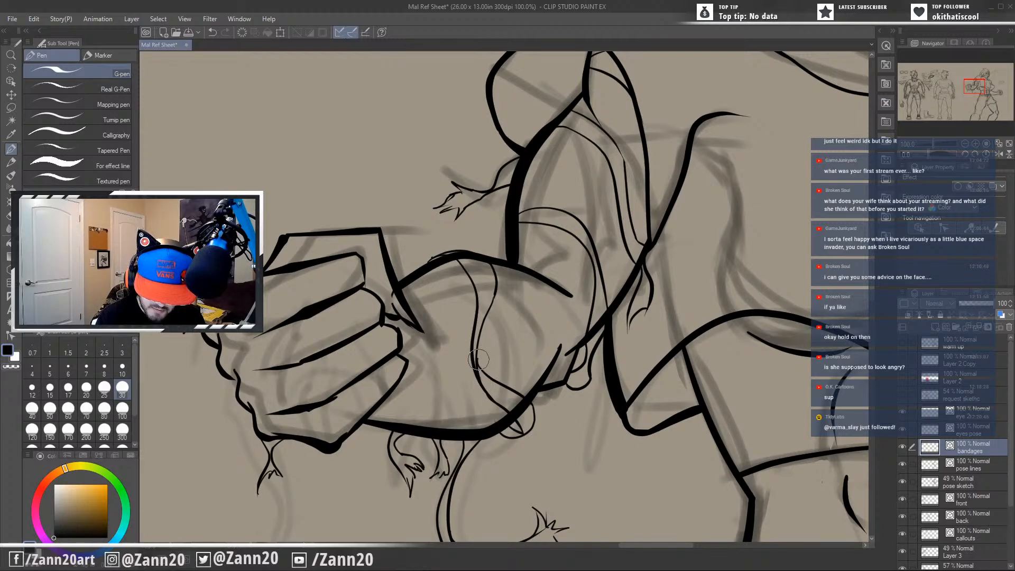
# Ink the raised bandage edge along the forearm's upper contour where the strip wraps over it.
pyautogui.moveTo(507, 336); pyautogui.dragTo(542, 342)
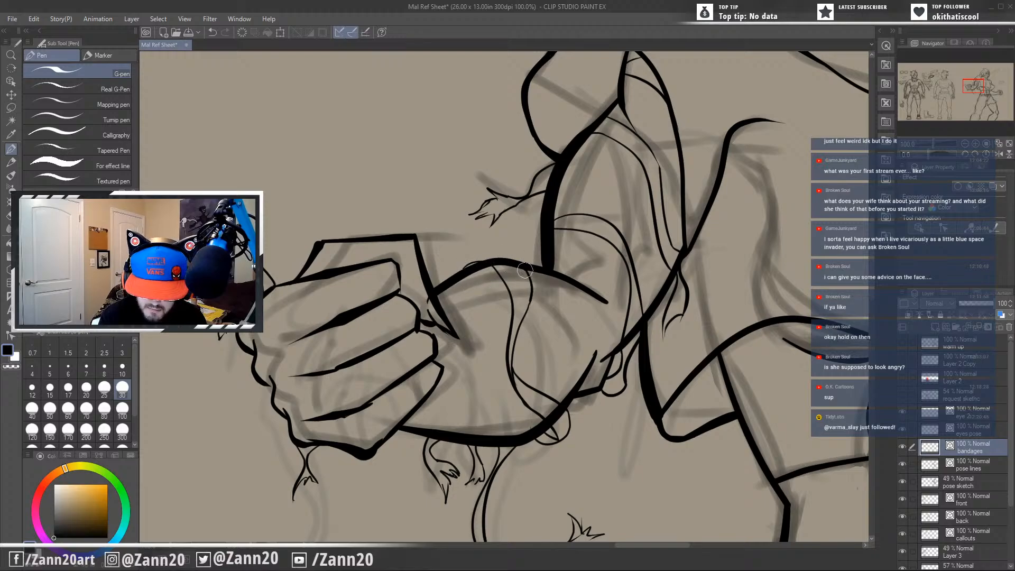
pyautogui.moveTo(503, 257); pyautogui.dragTo(464, 268)
pyautogui.moveTo(543, 437); pyautogui.dragTo(536, 370)
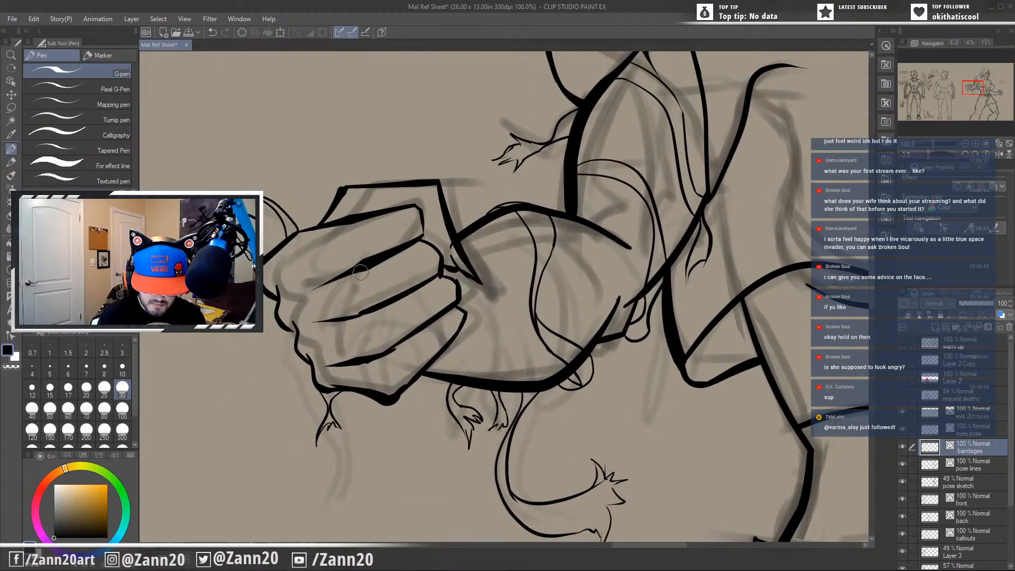
pyautogui.moveTo(643, 250); pyautogui.dragTo(534, 374)
pyautogui.moveTo(443, 344); pyautogui.dragTo(549, 280)
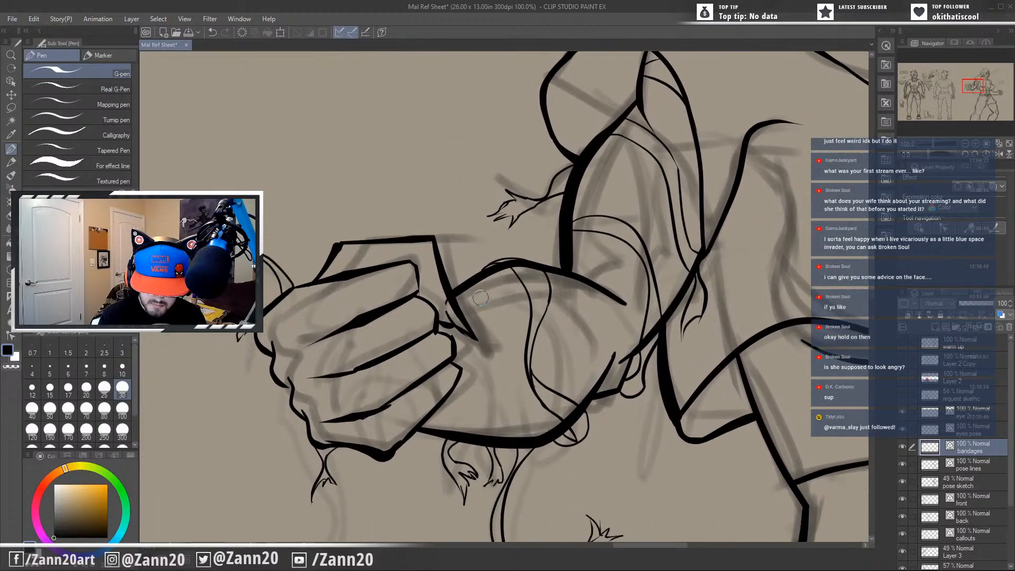
# Ink a long curved bandage edge down the middle of the upper arm, from the outer contour to the torso-side contour.
pyautogui.moveTo(574, 412); pyautogui.dragTo(419, 483)
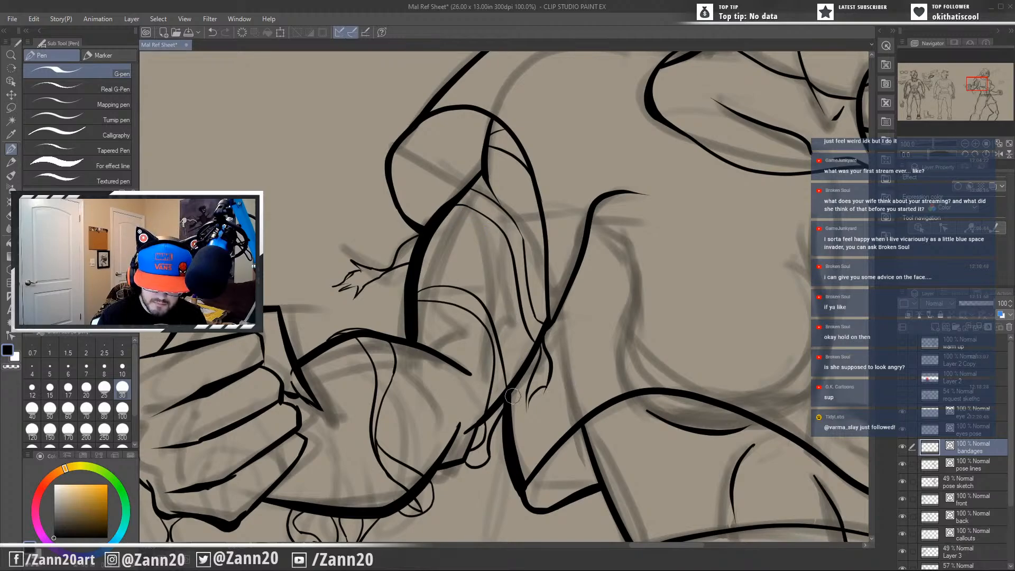
pyautogui.moveTo(442, 219)
pyautogui.mouseDown()
pyautogui.moveTo(527, 377)
pyautogui.moveTo(508, 348)
pyautogui.moveTo(524, 377)
pyautogui.mouseUp()
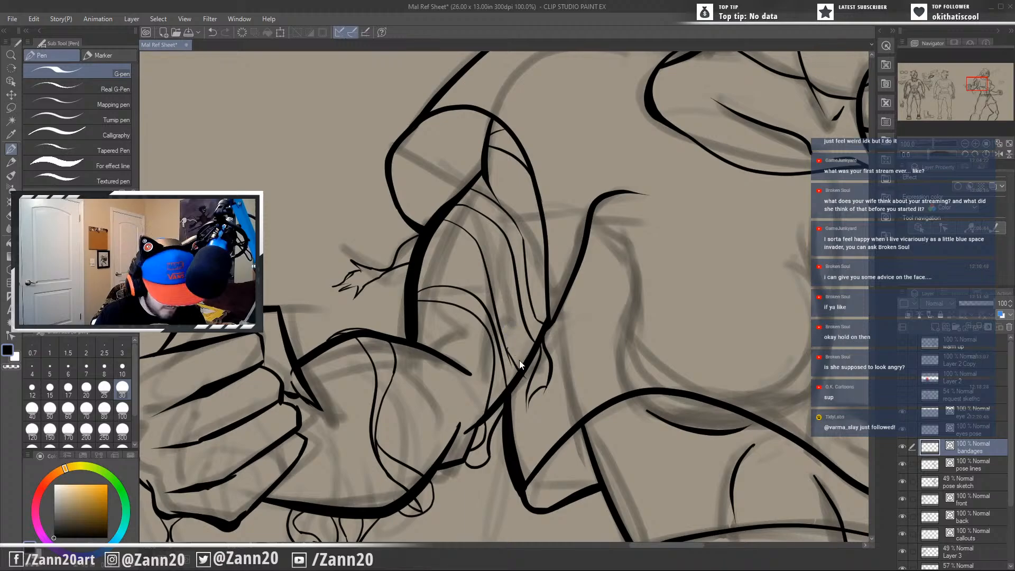
pyautogui.hotkey('ctrl', 'z')
pyautogui.moveTo(500, 334); pyautogui.dragTo(527, 380)
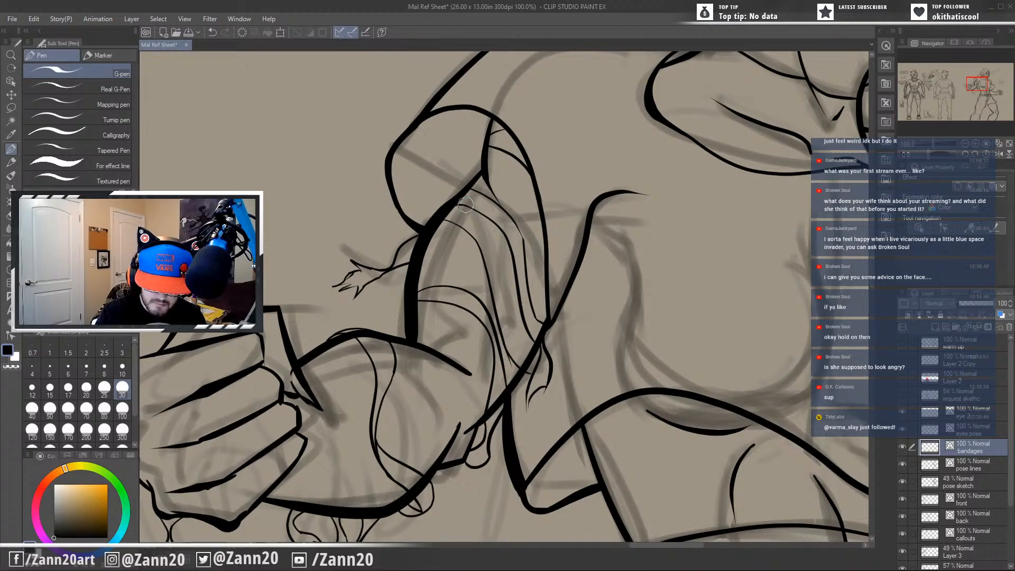
# Ink another long edge between the existing upper arm wraps, refining its top and its end at the torso-side contour.
pyautogui.moveTo(474, 205)
pyautogui.mouseDown()
pyautogui.moveTo(492, 223)
pyautogui.moveTo(505, 294)
pyautogui.mouseUp()
pyautogui.hotkey('ctrl', 'z')
pyautogui.moveTo(473, 204); pyautogui.dragTo(510, 329)
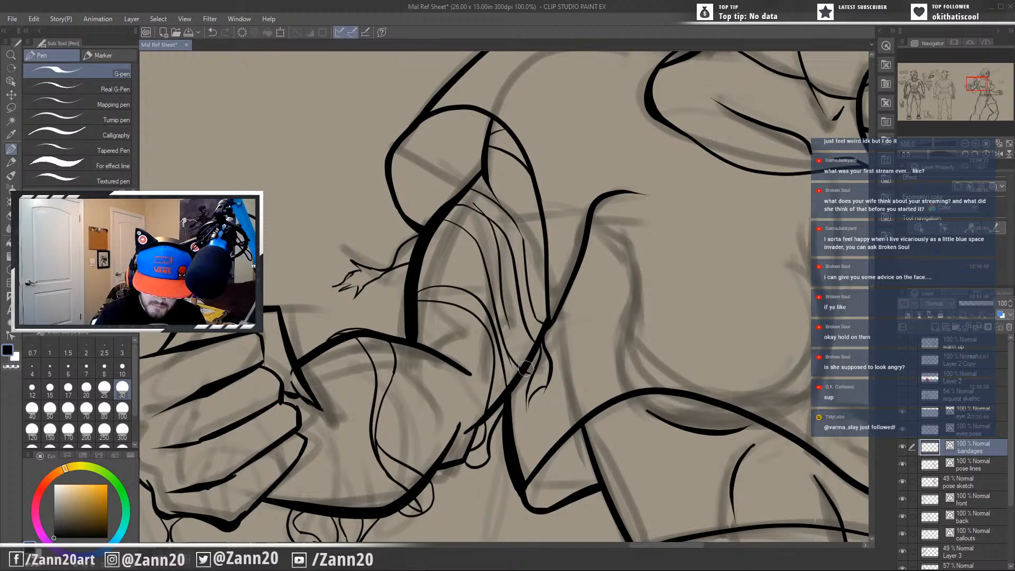
pyautogui.moveTo(497, 287); pyautogui.dragTo(528, 356)
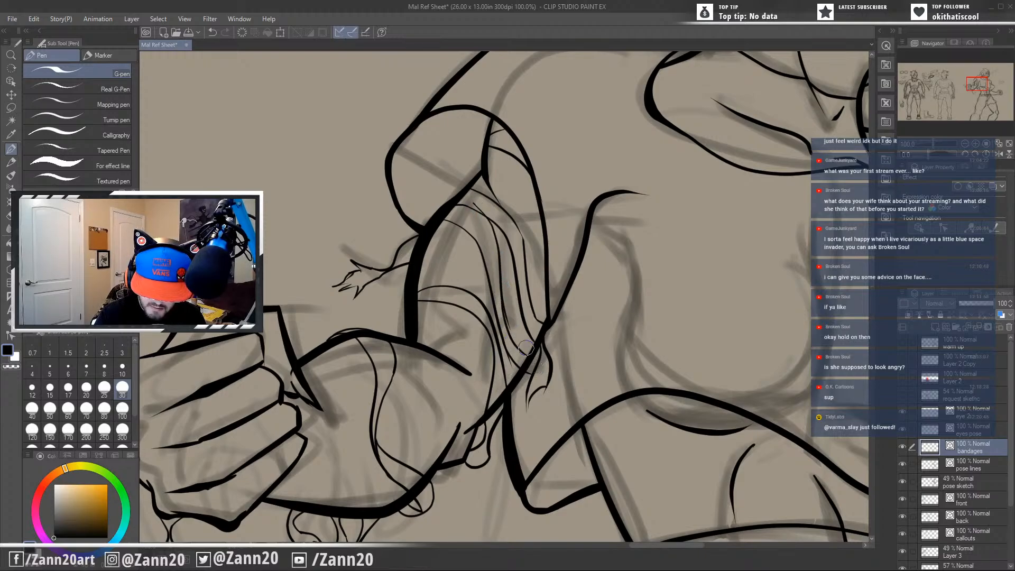
pyautogui.moveTo(514, 320); pyautogui.dragTo(507, 319)
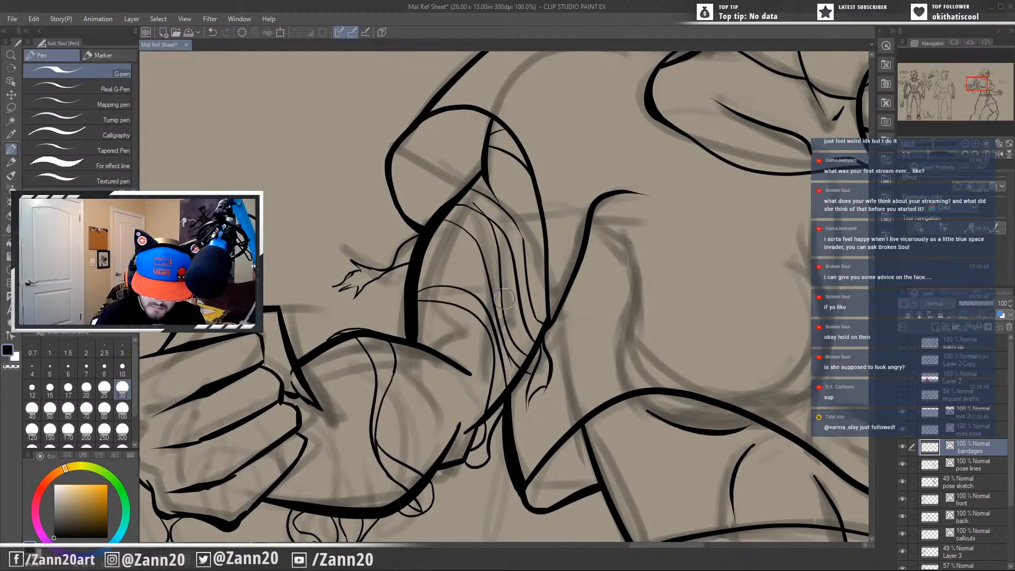
pyautogui.moveTo(479, 207); pyautogui.dragTo(476, 202)
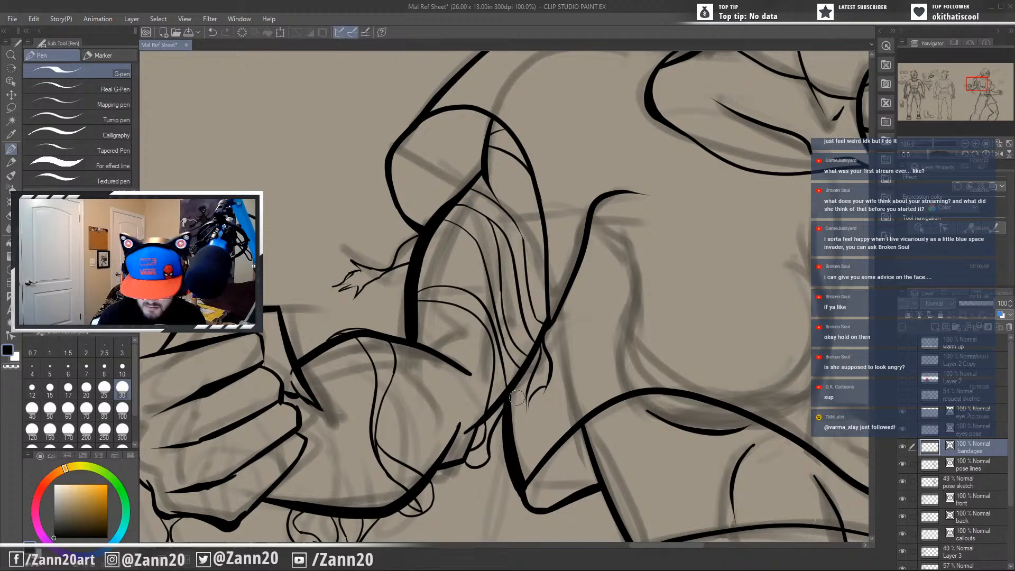
# Ink two curved edges of a second bandage strip across the forearm near the elbow, from the upper contour to the underside.
pyautogui.moveTo(468, 440); pyautogui.dragTo(604, 334)
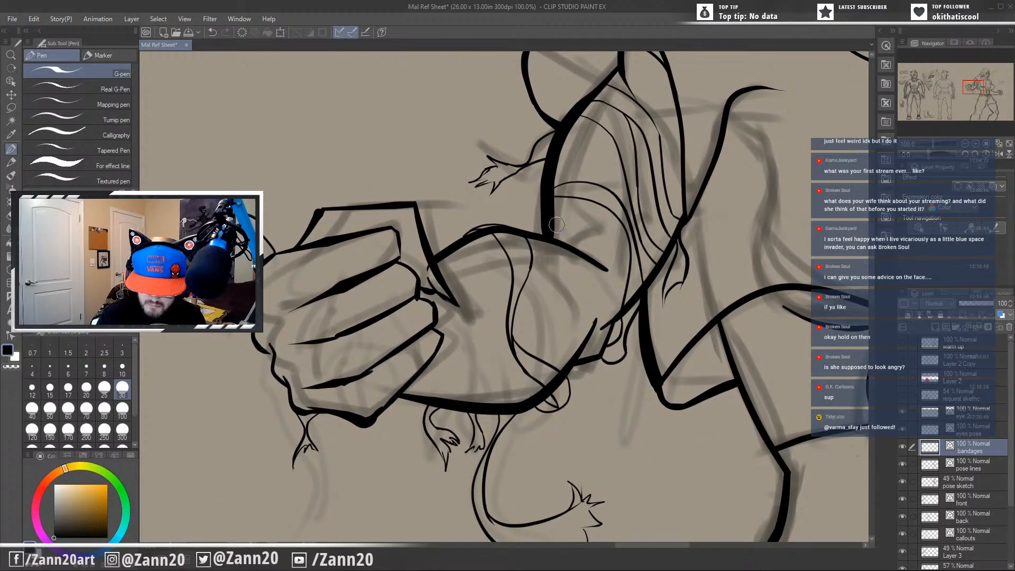
pyautogui.moveTo(553, 243)
pyautogui.mouseDown()
pyautogui.moveTo(576, 285)
pyautogui.moveTo(570, 349)
pyautogui.mouseUp()
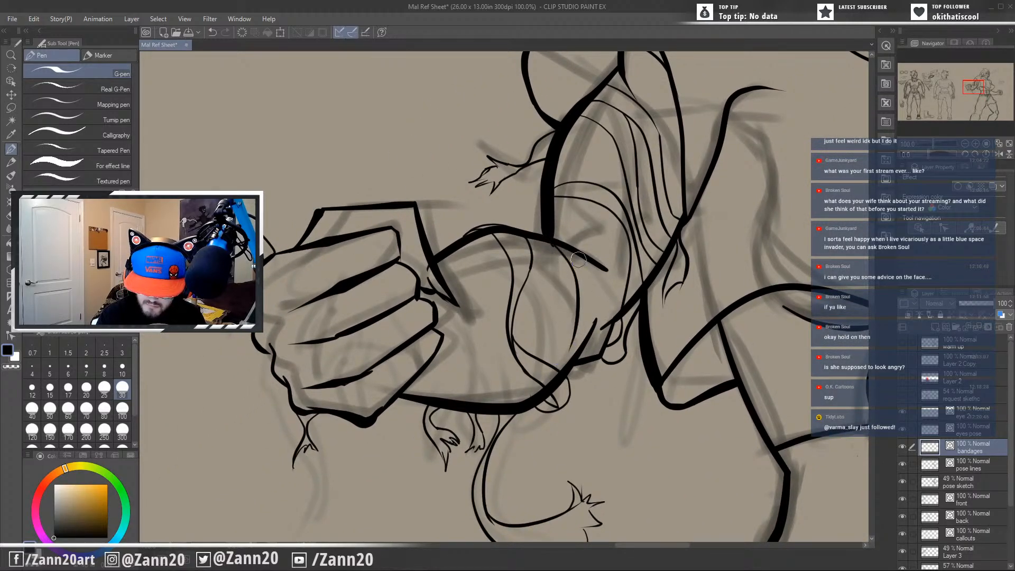
pyautogui.hotkey('ctrl', 'z')
pyautogui.moveTo(560, 249); pyautogui.dragTo(583, 367)
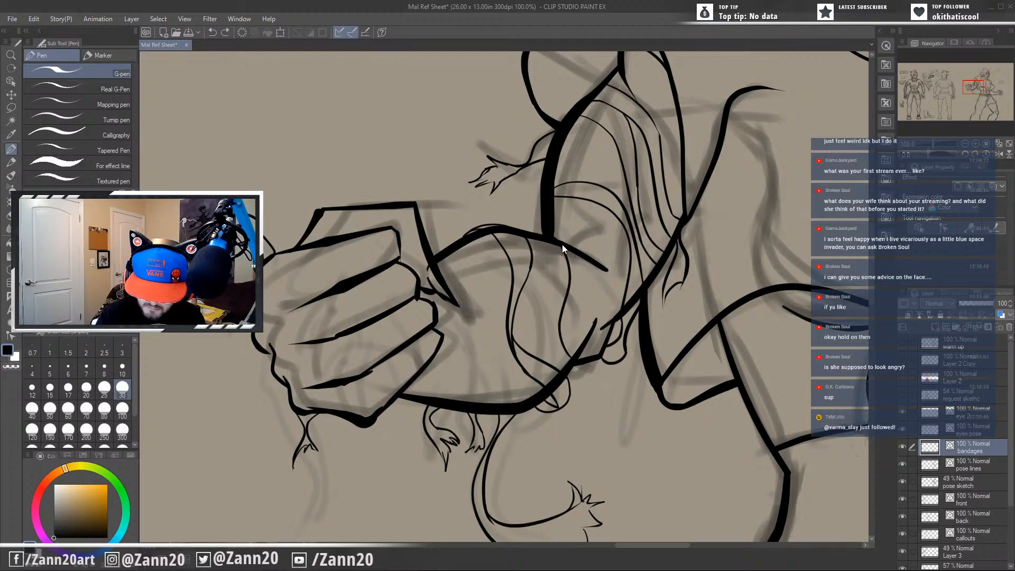
pyautogui.moveTo(555, 238)
pyautogui.mouseDown()
pyautogui.moveTo(586, 330)
pyautogui.moveTo(585, 266)
pyautogui.moveTo(566, 365)
pyautogui.moveTo(565, 320)
pyautogui.moveTo(560, 328)
pyautogui.moveTo(588, 383)
pyautogui.mouseUp()
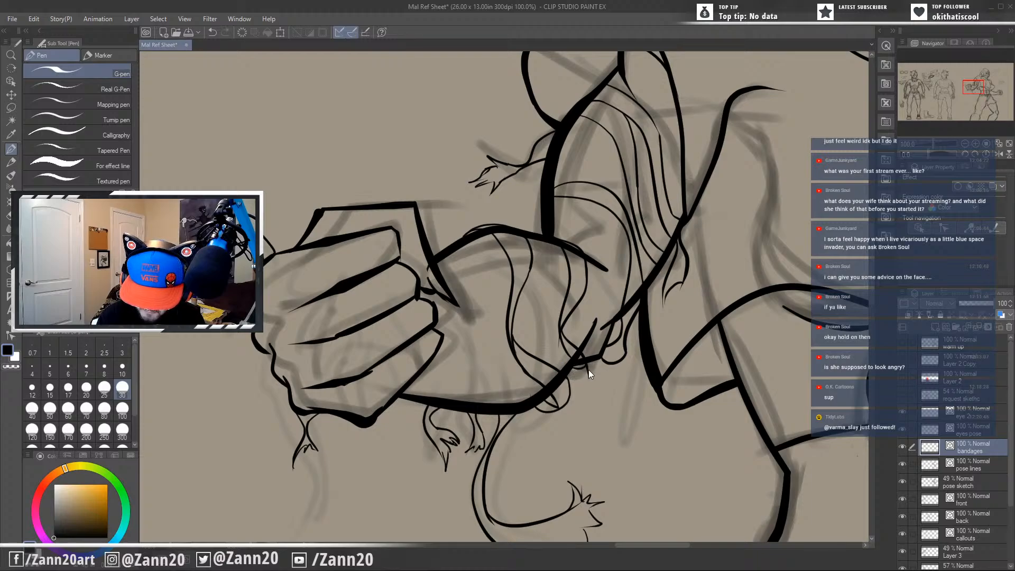
# Ink a small rounded bandage loop with a pointed tip hanging from the underside of the forearm near the elbow.
pyautogui.moveTo(588, 371)
pyautogui.mouseDown()
pyautogui.moveTo(588, 397)
pyautogui.moveTo(577, 383)
pyautogui.moveTo(602, 372)
pyautogui.mouseUp()
pyautogui.hotkey('ctrl', 'z')
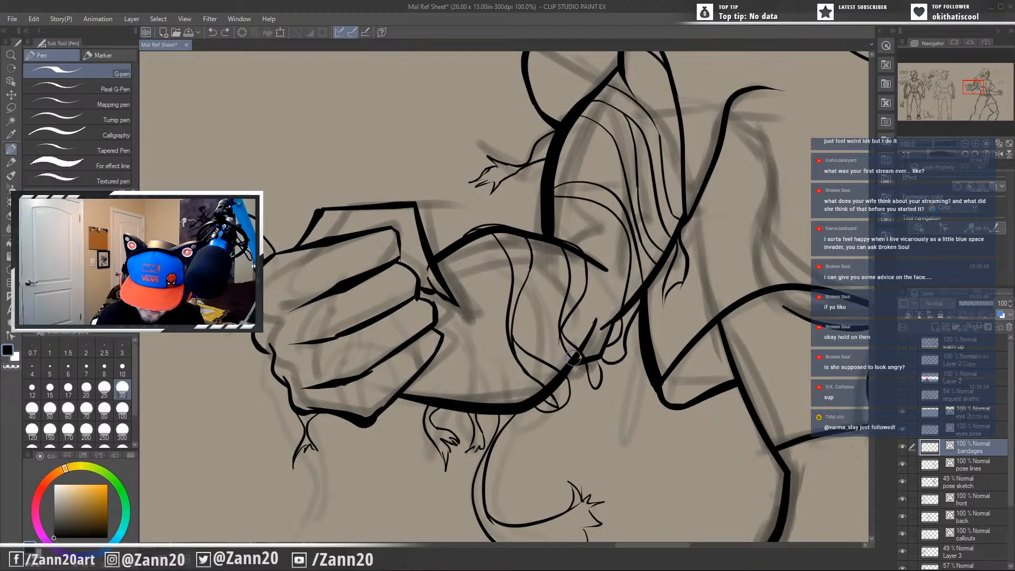
pyautogui.moveTo(578, 363); pyautogui.dragTo(594, 383)
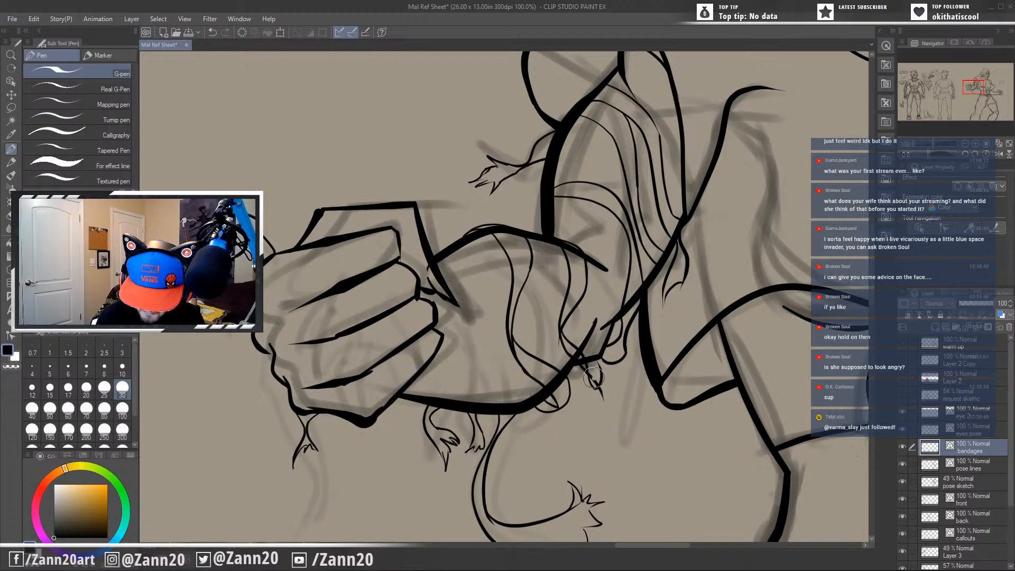
# Undo the pointed tip of the hanging bandage under the forearm and redraw it as a plain narrow rounded loop.
pyautogui.hotkey('ctrl', 'z')
pyautogui.moveTo(580, 364)
pyautogui.mouseDown()
pyautogui.moveTo(591, 386)
pyautogui.moveTo(590, 361)
pyautogui.mouseUp()
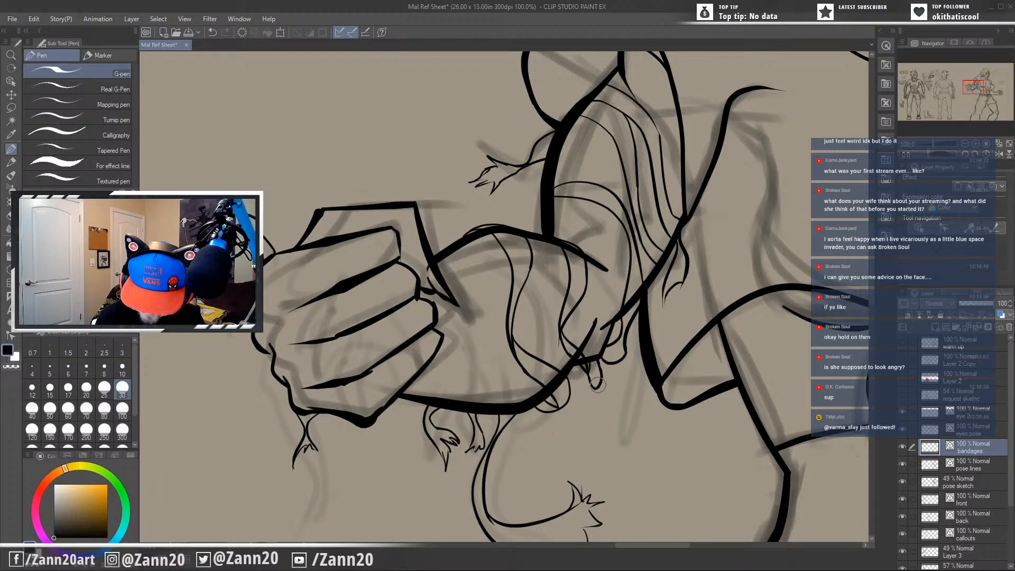
pyautogui.moveTo(594, 423); pyautogui.dragTo(569, 445)
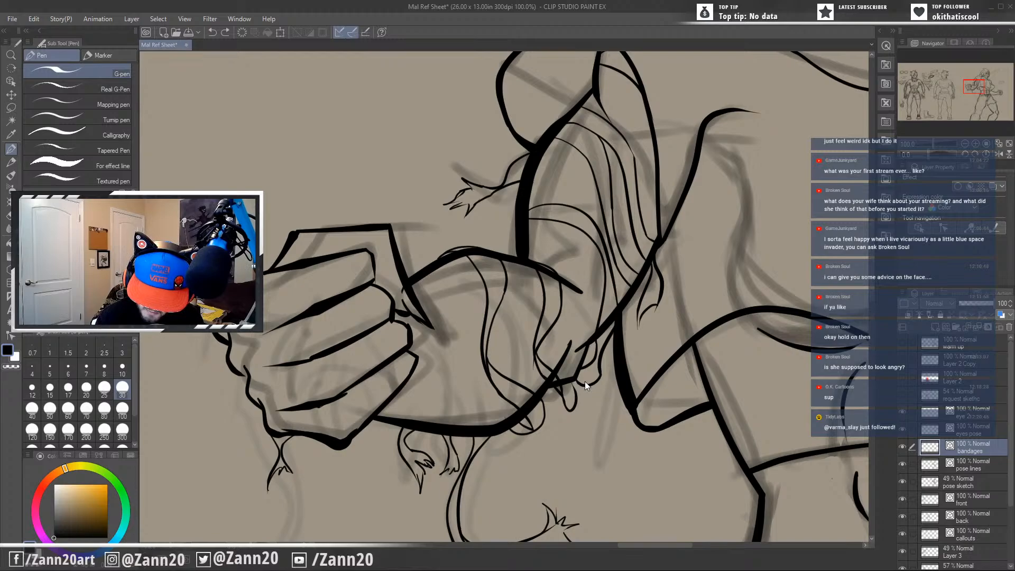
# Ink a second small rounded bandage loop beside the first one on the underside of the forearm near the elbow, undoing unsatisfactory strokes.
pyautogui.moveTo(572, 408); pyautogui.dragTo(579, 419)
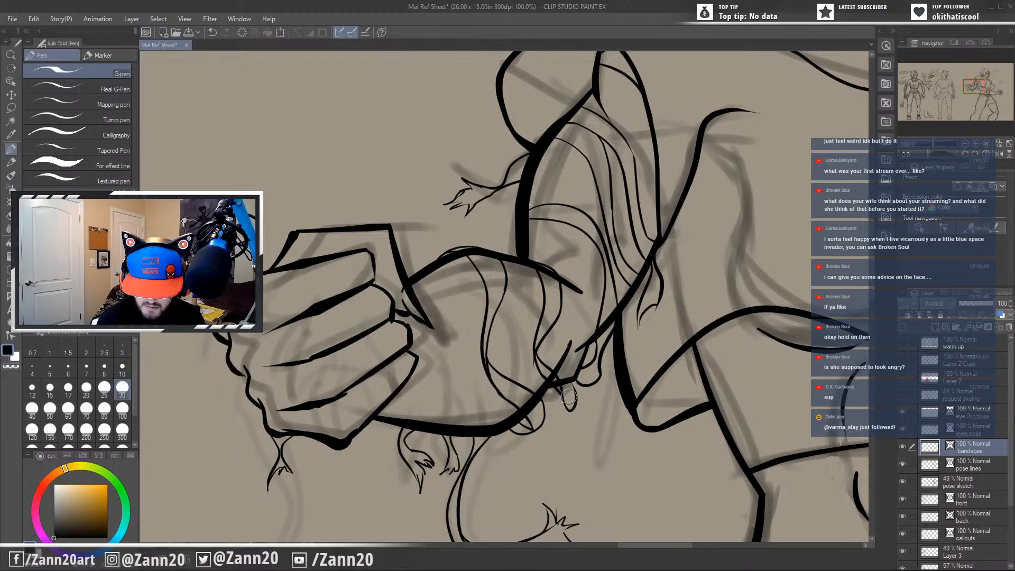
pyautogui.hotkey('ctrl', 'z')
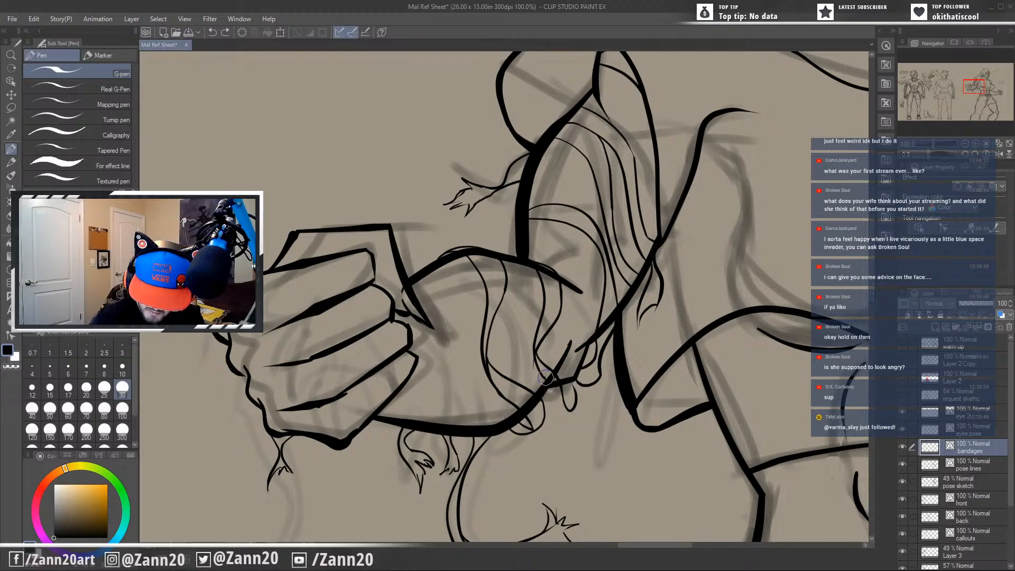
pyautogui.moveTo(555, 389); pyautogui.dragTo(581, 410)
pyautogui.moveTo(545, 380)
pyautogui.mouseDown()
pyautogui.moveTo(568, 425)
pyautogui.moveTo(568, 408)
pyautogui.moveTo(573, 421)
pyautogui.moveTo(592, 405)
pyautogui.moveTo(593, 366)
pyautogui.moveTo(567, 379)
pyautogui.moveTo(580, 404)
pyautogui.moveTo(577, 395)
pyautogui.mouseUp()
pyautogui.hotkey('ctrl', 'z')
pyautogui.hotkey('ctrl', 'z')
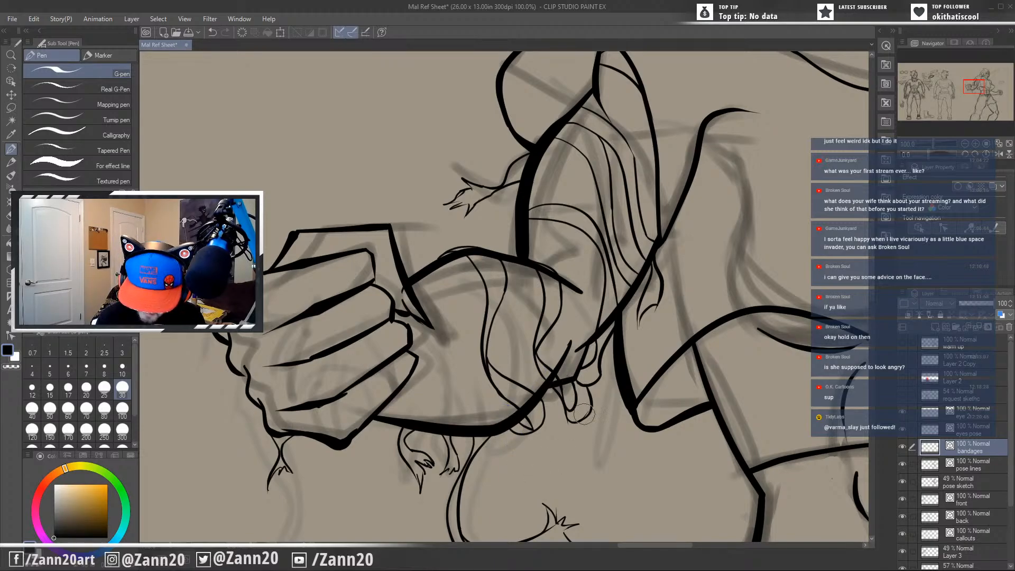
pyautogui.moveTo(642, 422); pyautogui.dragTo(624, 406)
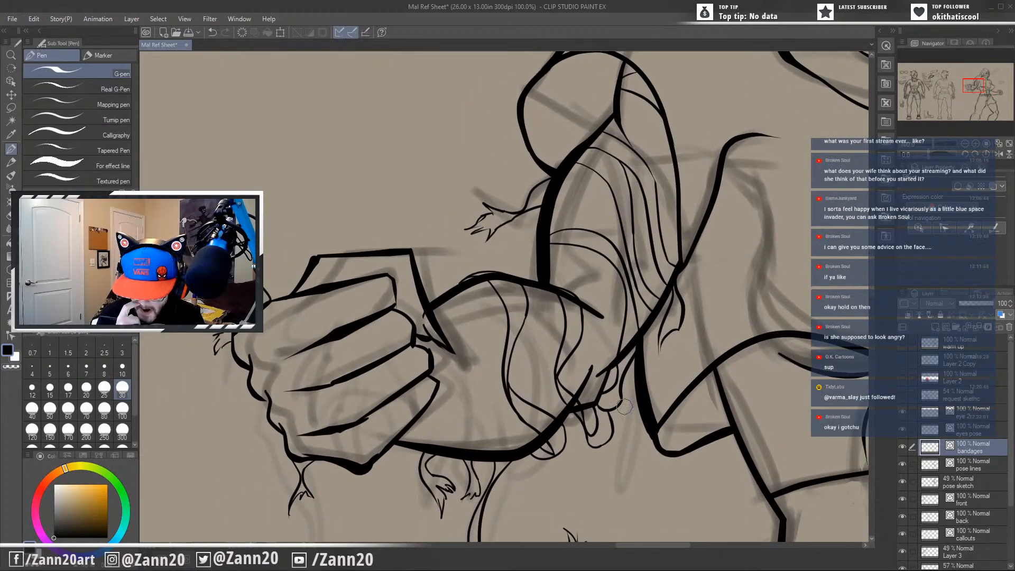
pyautogui.moveTo(606, 451)
pyautogui.mouseDown()
pyautogui.moveTo(610, 426)
pyautogui.moveTo(686, 343)
pyautogui.moveTo(546, 380)
pyautogui.mouseUp()
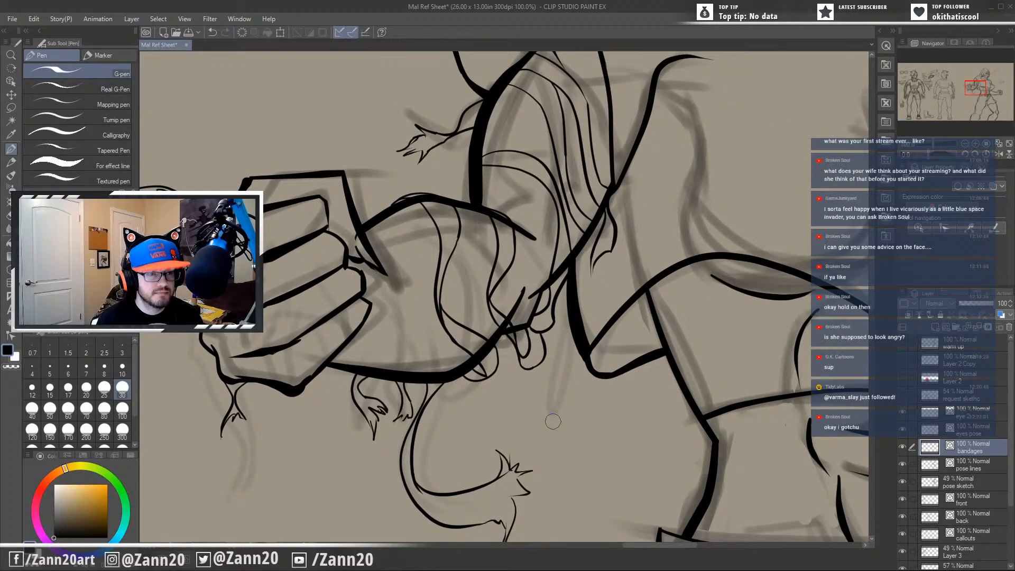
# Ink two curved edges of a bandage strip across the forearm near the wrist, from the upper contour to the underside.
pyautogui.moveTo(564, 417); pyautogui.dragTo(584, 412)
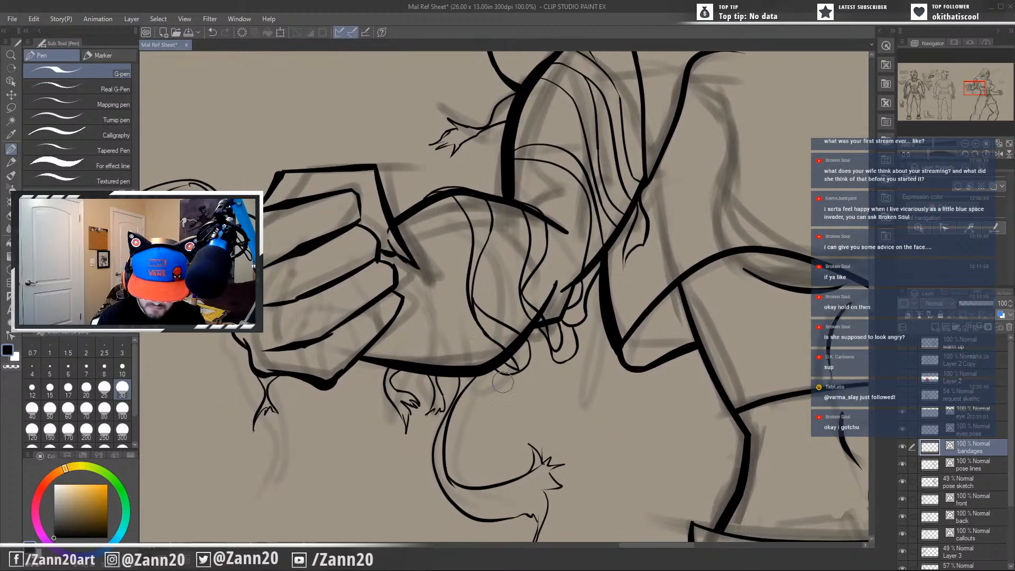
pyautogui.moveTo(503, 382)
pyautogui.mouseDown()
pyautogui.moveTo(593, 446)
pyautogui.moveTo(634, 435)
pyautogui.moveTo(605, 451)
pyautogui.moveTo(594, 472)
pyautogui.moveTo(676, 396)
pyautogui.mouseUp()
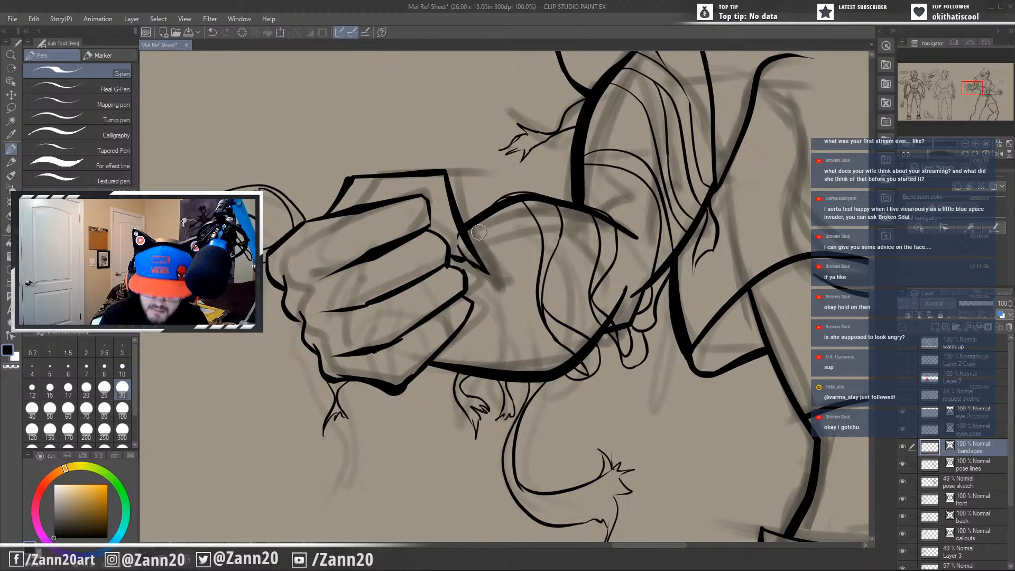
pyautogui.moveTo(535, 434); pyautogui.dragTo(604, 417)
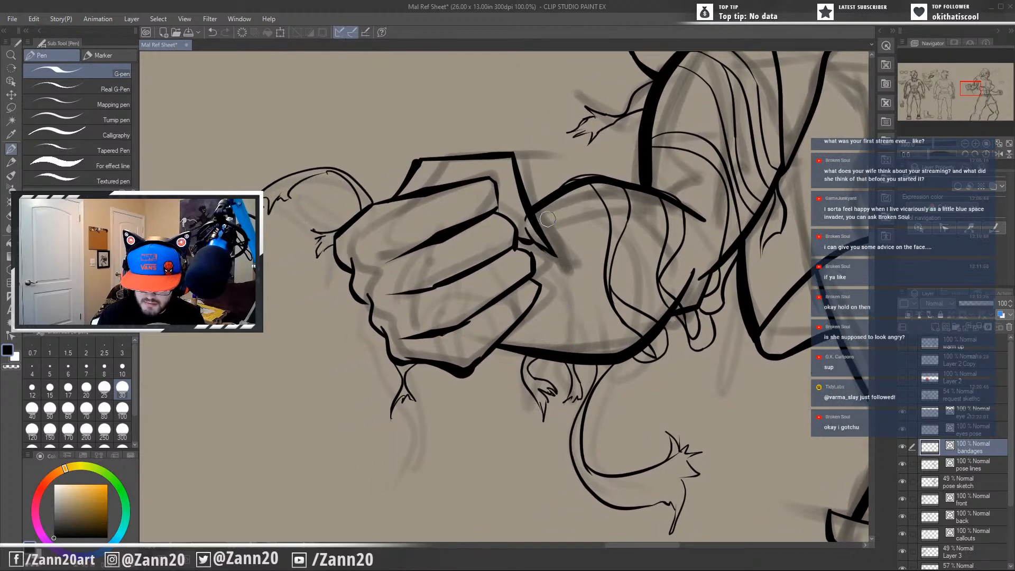
pyautogui.moveTo(540, 206); pyautogui.dragTo(552, 351)
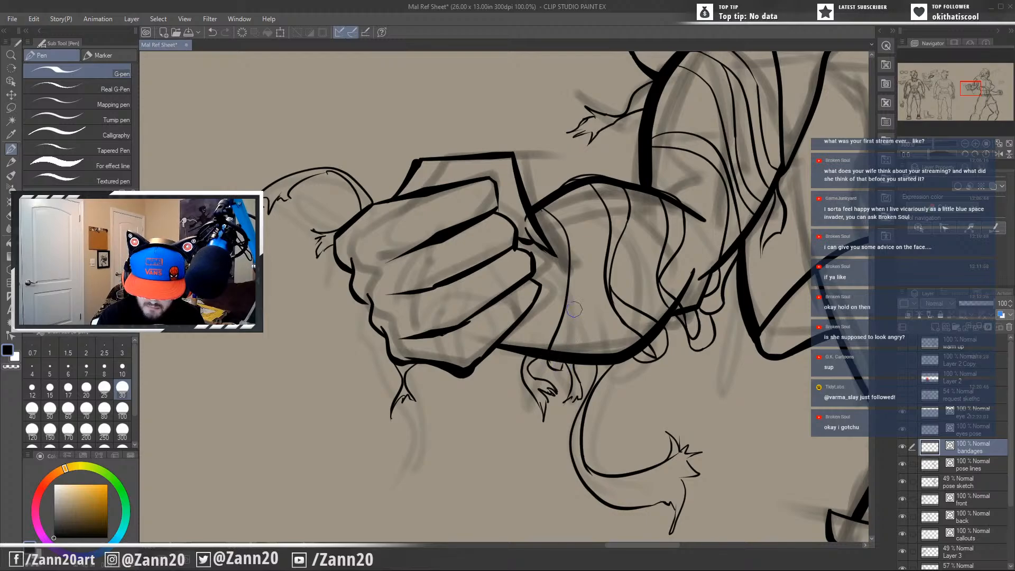
pyautogui.moveTo(540, 206)
pyautogui.mouseDown()
pyautogui.moveTo(571, 220)
pyautogui.moveTo(586, 256)
pyautogui.mouseUp()
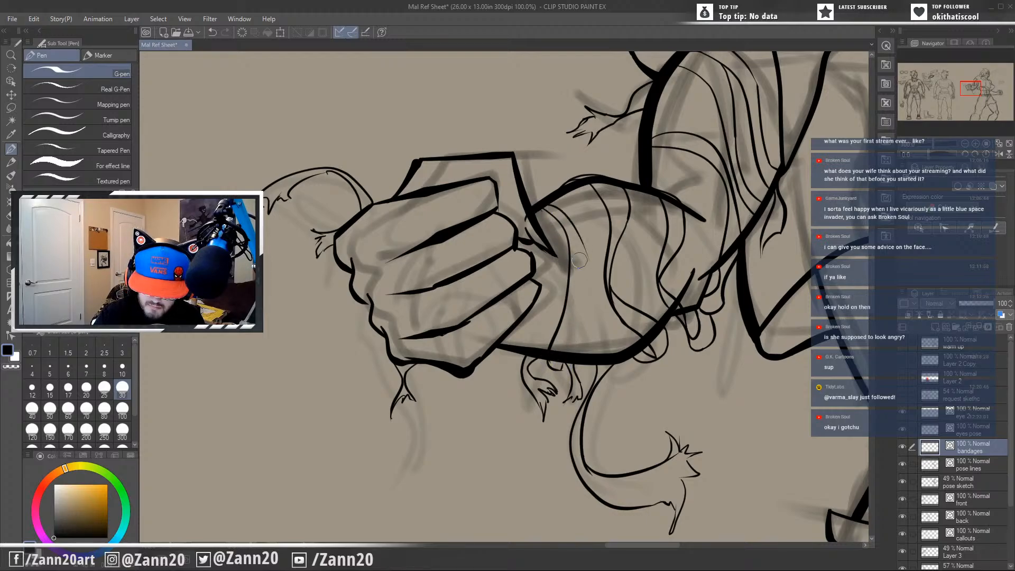
pyautogui.hotkey('ctrl', 'z')
pyautogui.moveTo(542, 206); pyautogui.dragTo(591, 252)
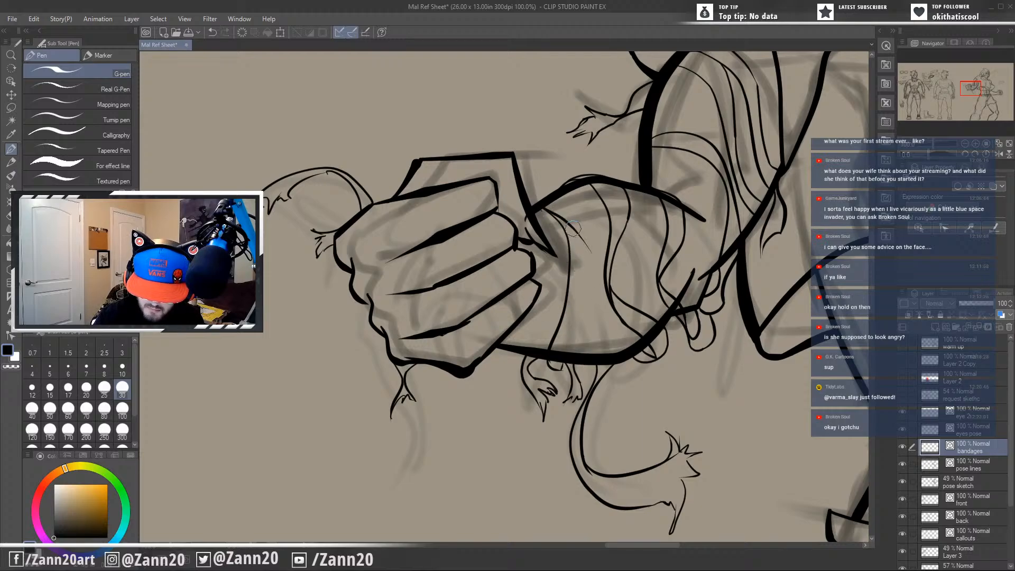
pyautogui.moveTo(565, 220); pyautogui.dragTo(558, 348)
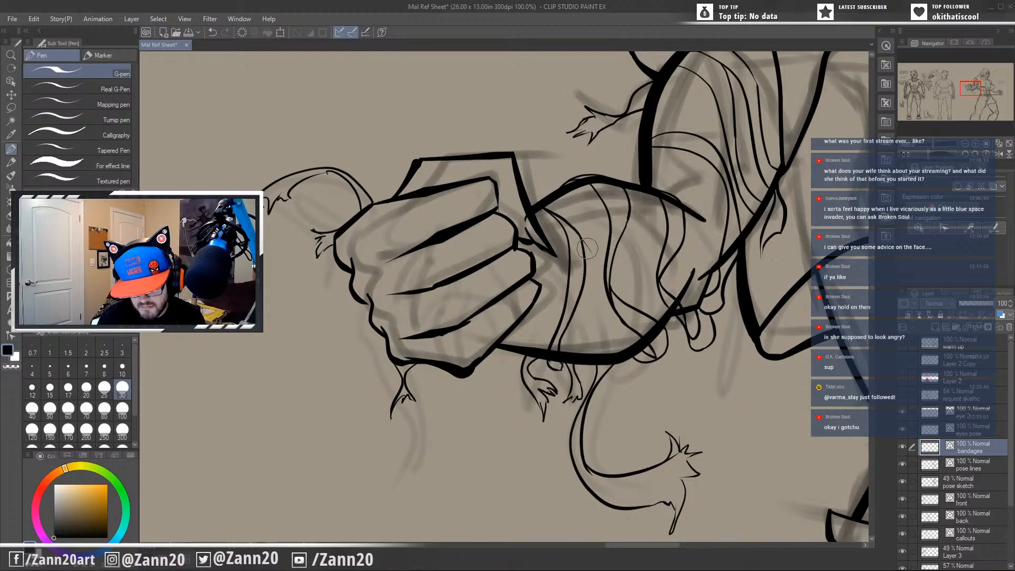
# Examine the bandaged arm up close and within the whole action pose figure.
pyautogui.scroll(1, 589, 254)
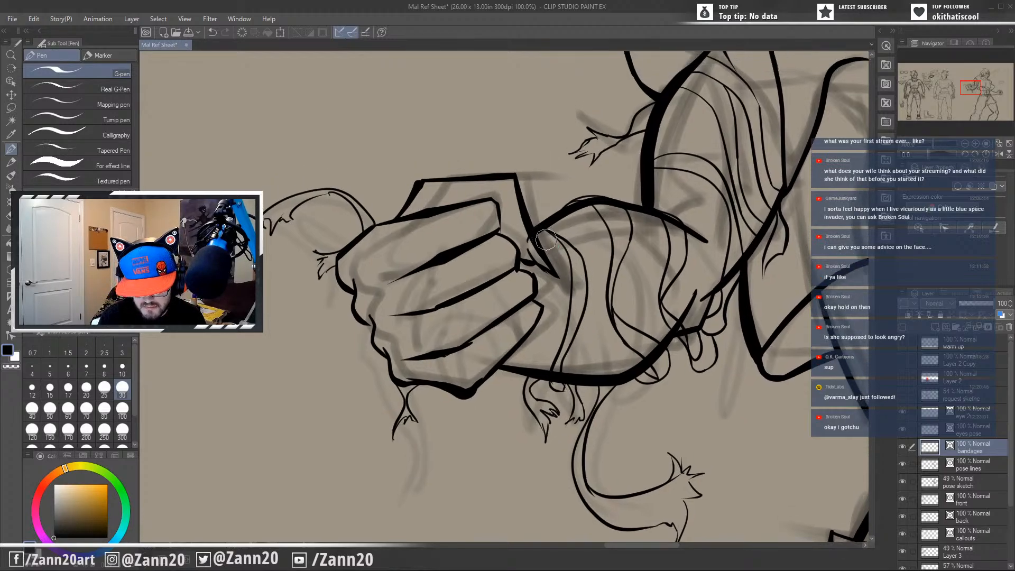
pyautogui.moveTo(595, 369); pyautogui.dragTo(601, 336)
pyautogui.moveTo(734, 298); pyautogui.dragTo(540, 420)
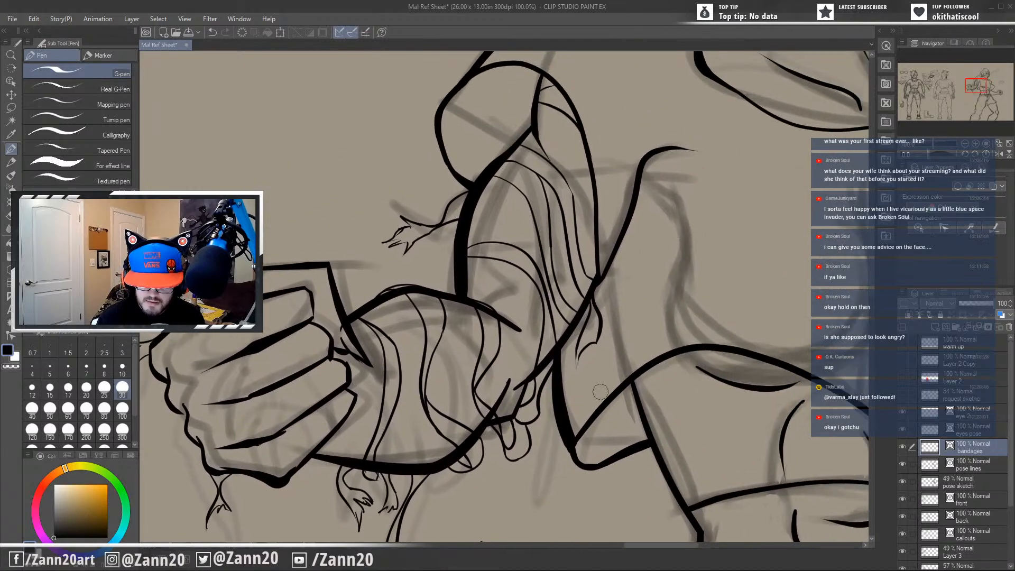
pyautogui.scroll(-3, 601, 392)
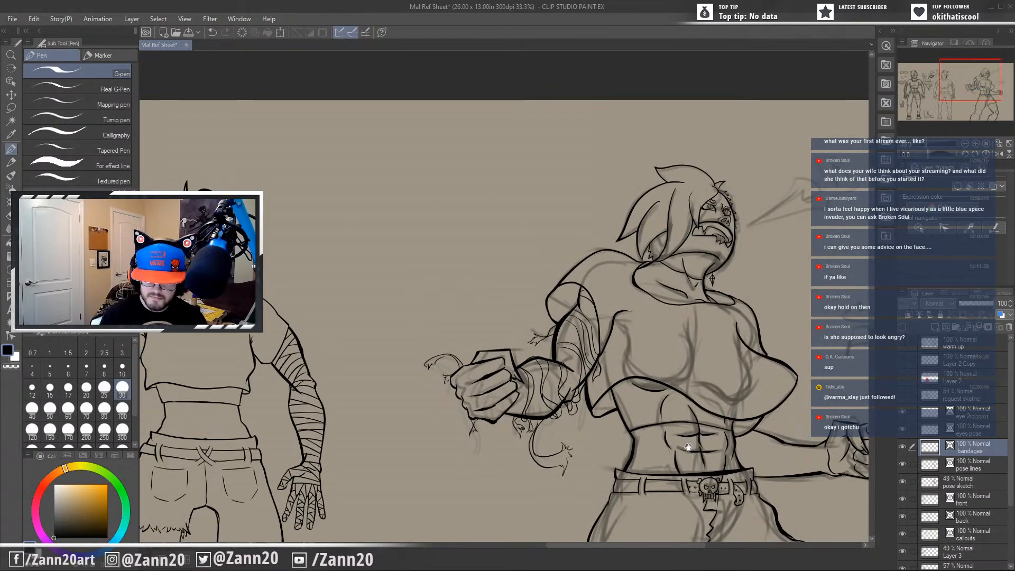
pyautogui.moveTo(688, 444)
pyautogui.mouseDown()
pyautogui.moveTo(561, 364)
pyautogui.moveTo(576, 364)
pyautogui.mouseUp()
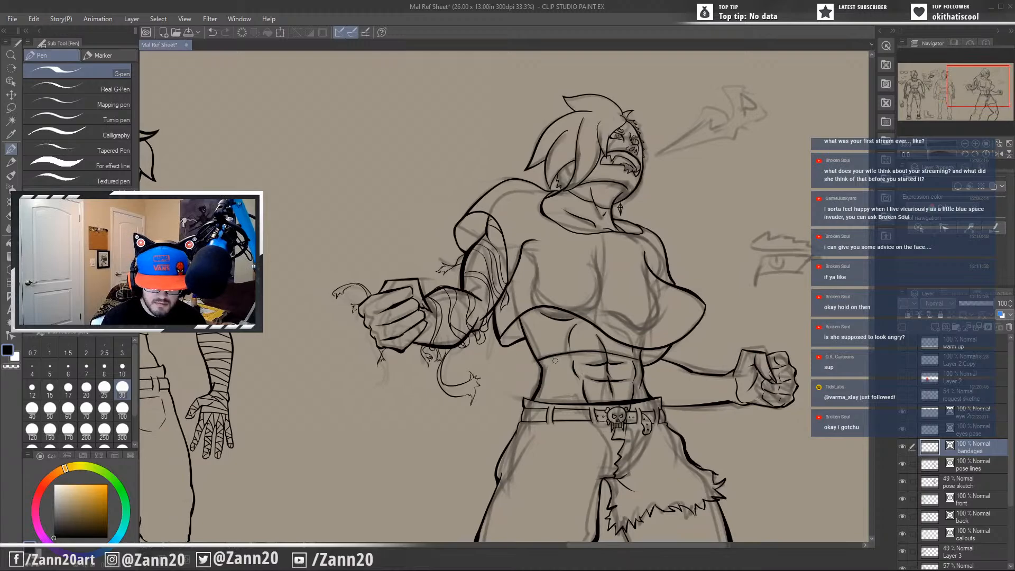
pyautogui.moveTo(476, 401); pyautogui.dragTo(466, 421)
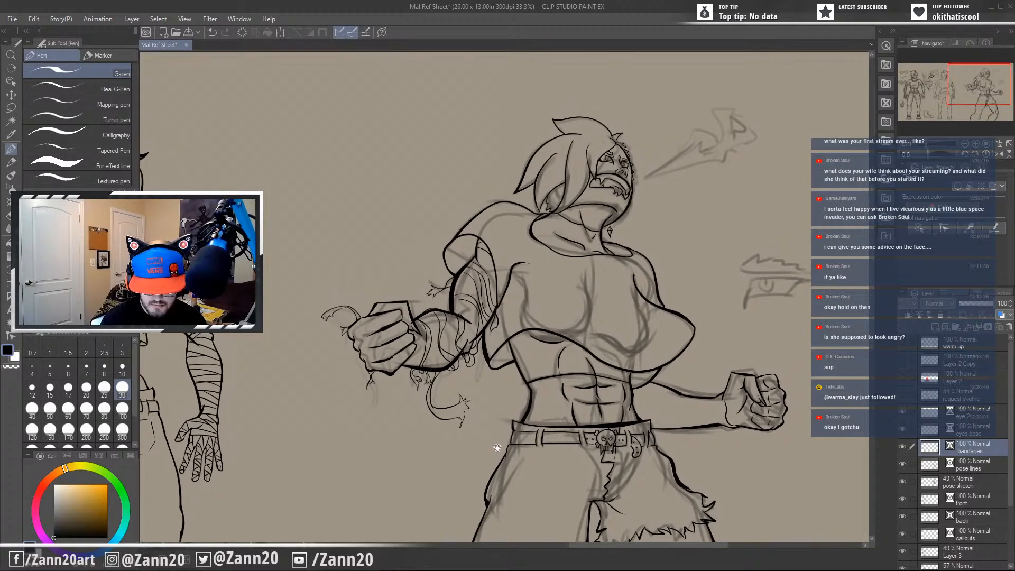
pyautogui.moveTo(517, 450); pyautogui.dragTo(514, 419)
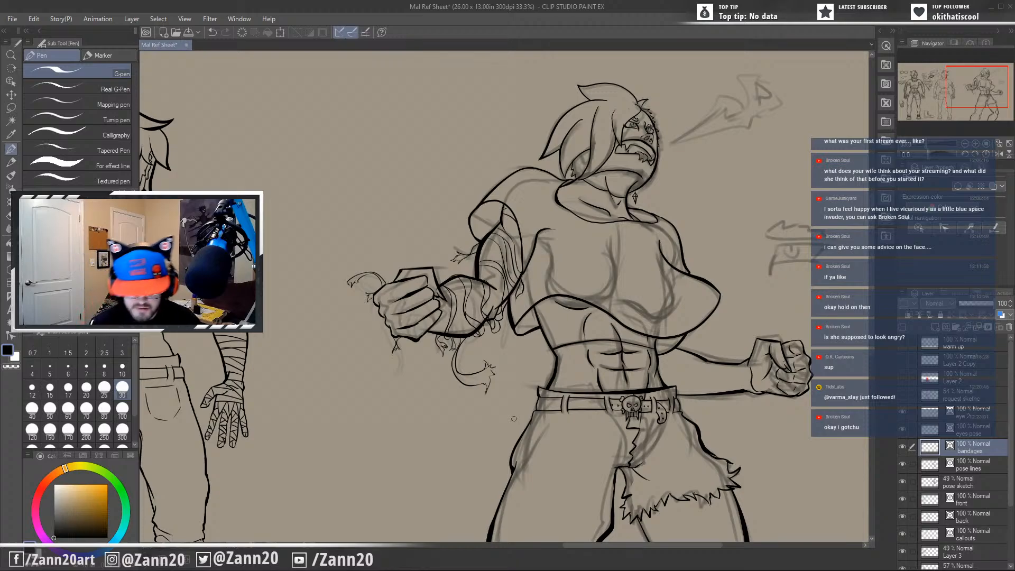
pyautogui.moveTo(536, 353); pyautogui.dragTo(530, 412)
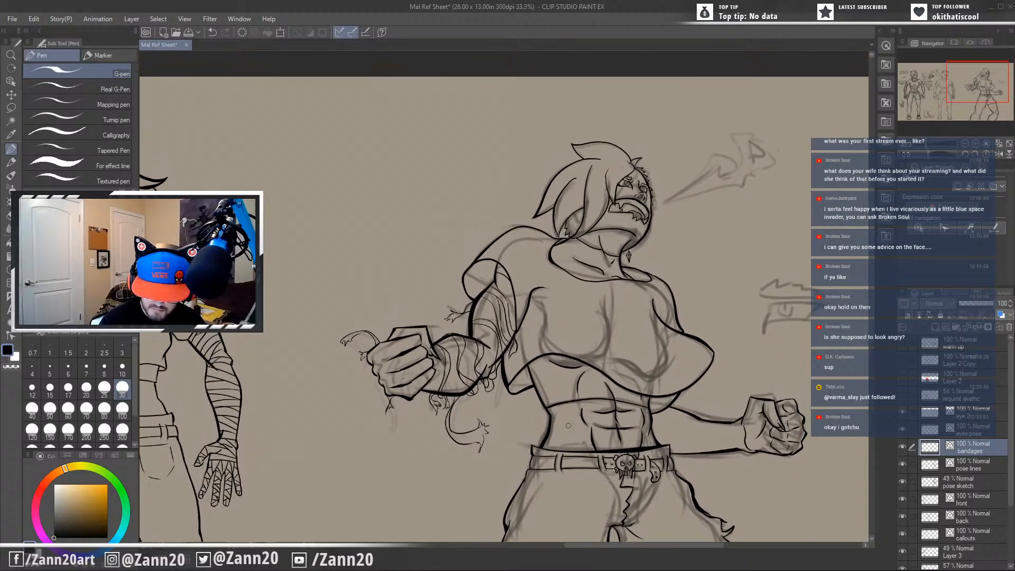
pyautogui.moveTo(592, 446); pyautogui.dragTo(571, 424)
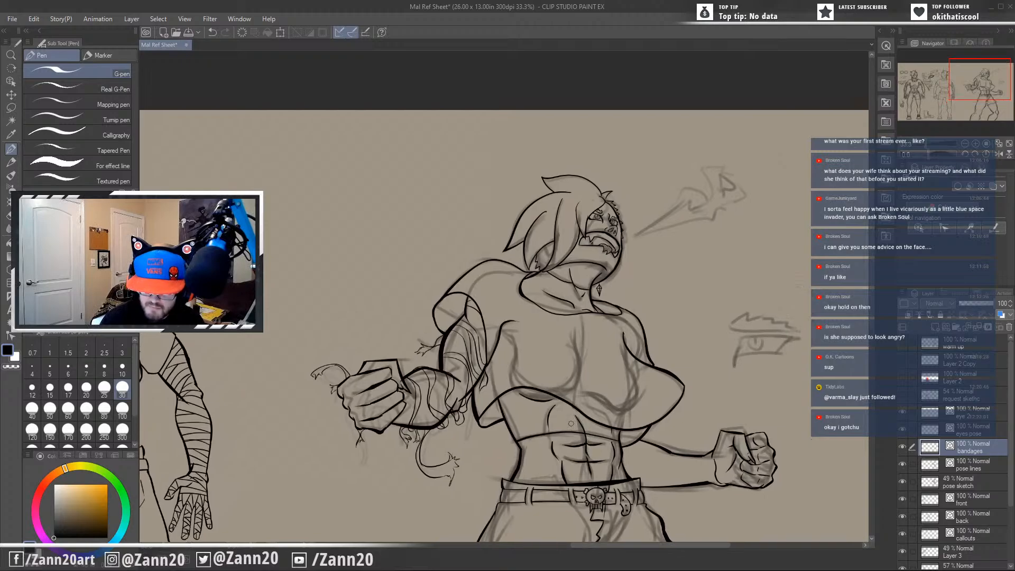
pyautogui.moveTo(641, 490); pyautogui.dragTo(615, 380)
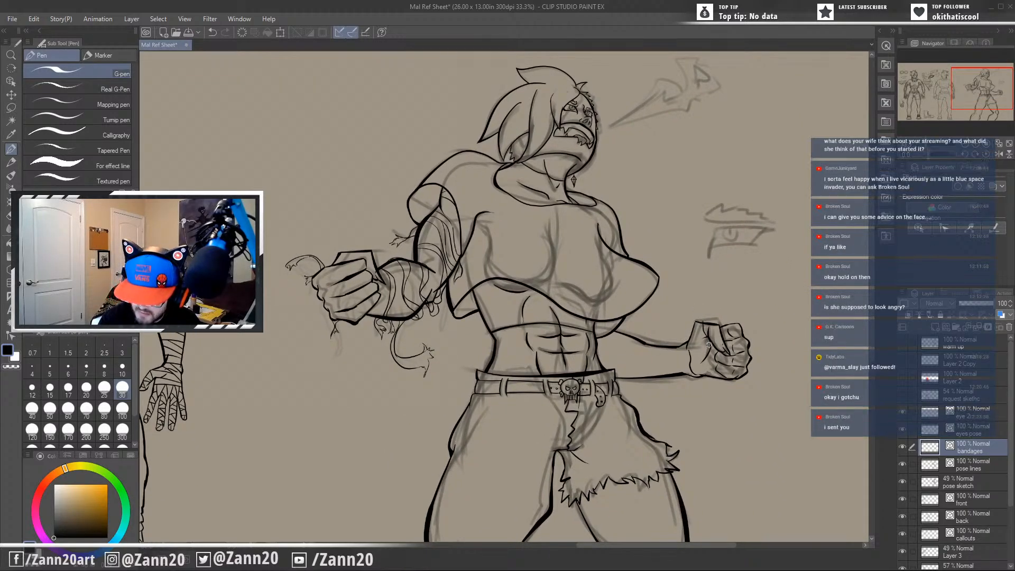
pyautogui.moveTo(715, 410); pyautogui.dragTo(693, 429)
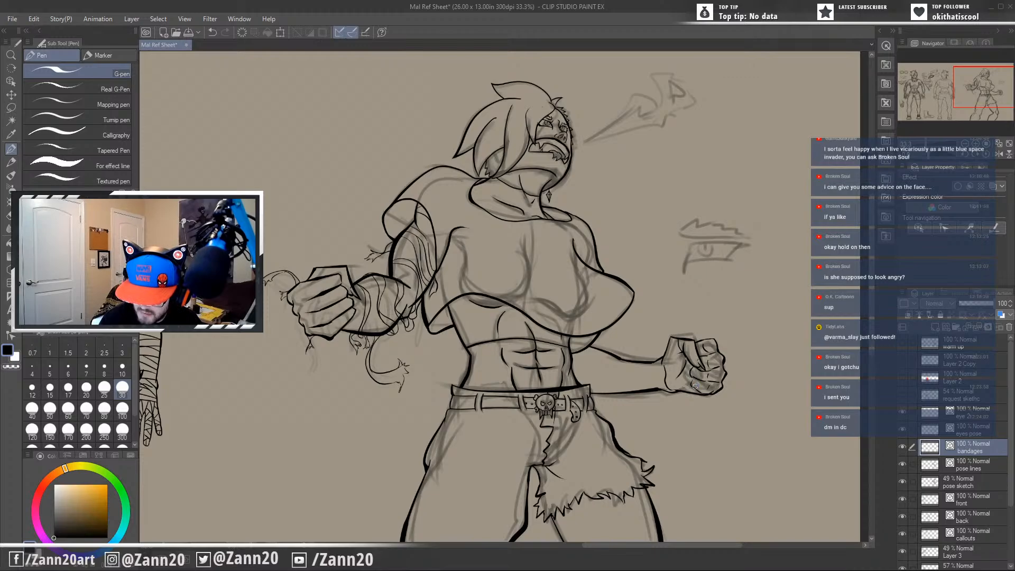
pyautogui.moveTo(696, 385); pyautogui.dragTo(692, 400)
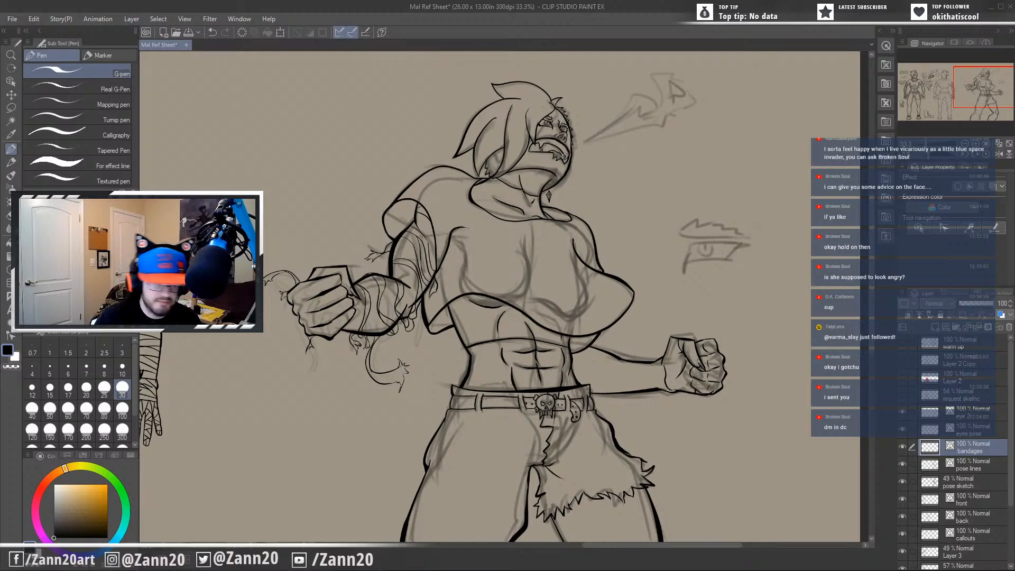
# Lasso the far eye of the action pose's face on the eyes pose layer.
pyautogui.scroll(3, 564, 157)
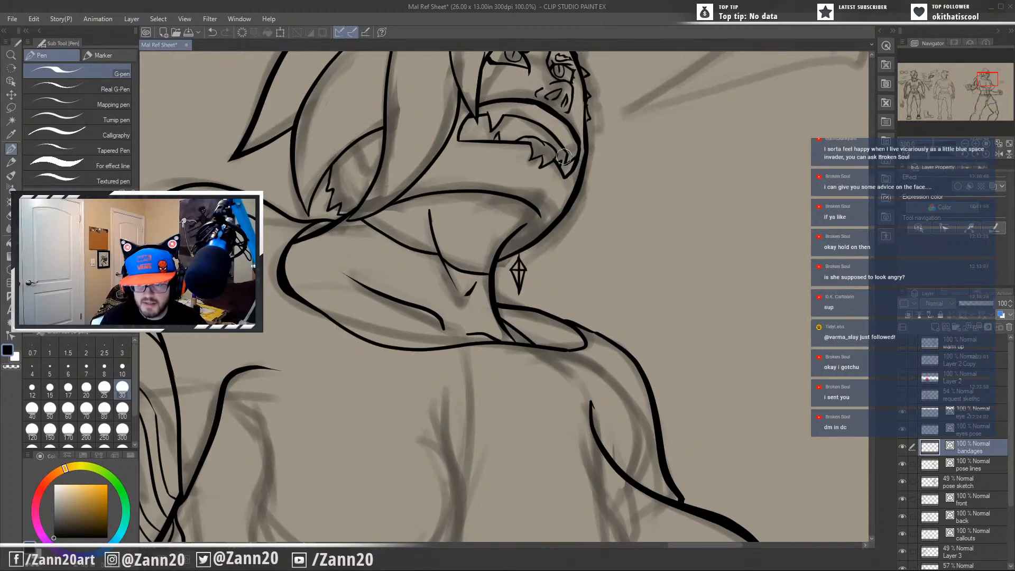
pyautogui.moveTo(587, 185); pyautogui.dragTo(576, 438)
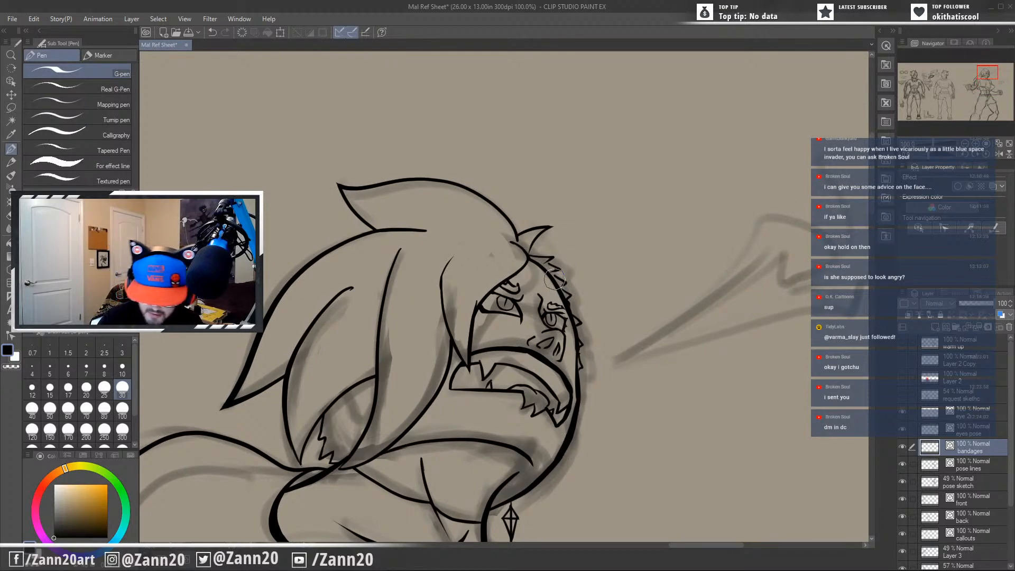
pyautogui.click(971, 432)
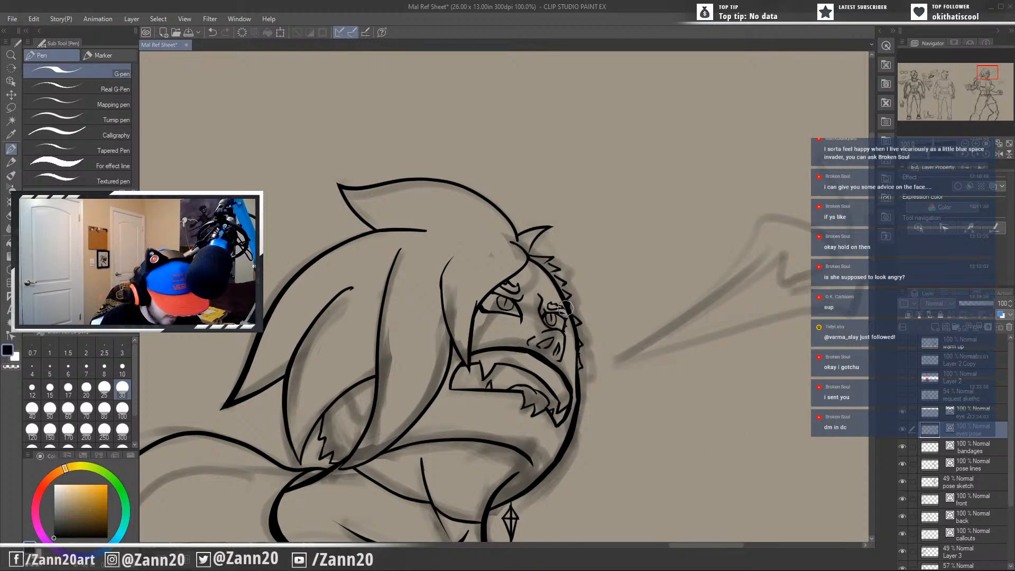
pyautogui.press('m')
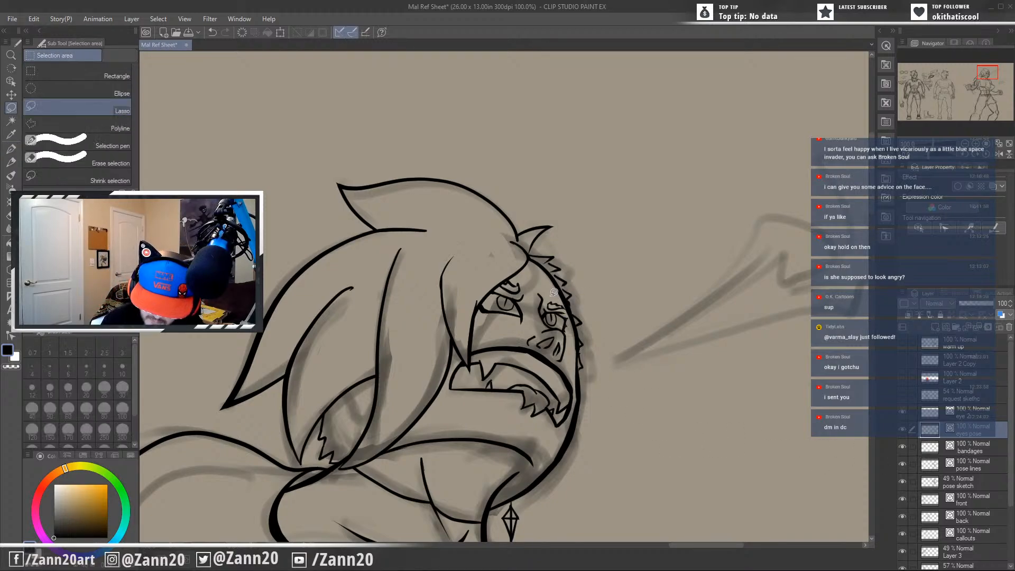
pyautogui.moveTo(579, 316); pyautogui.dragTo(560, 292)
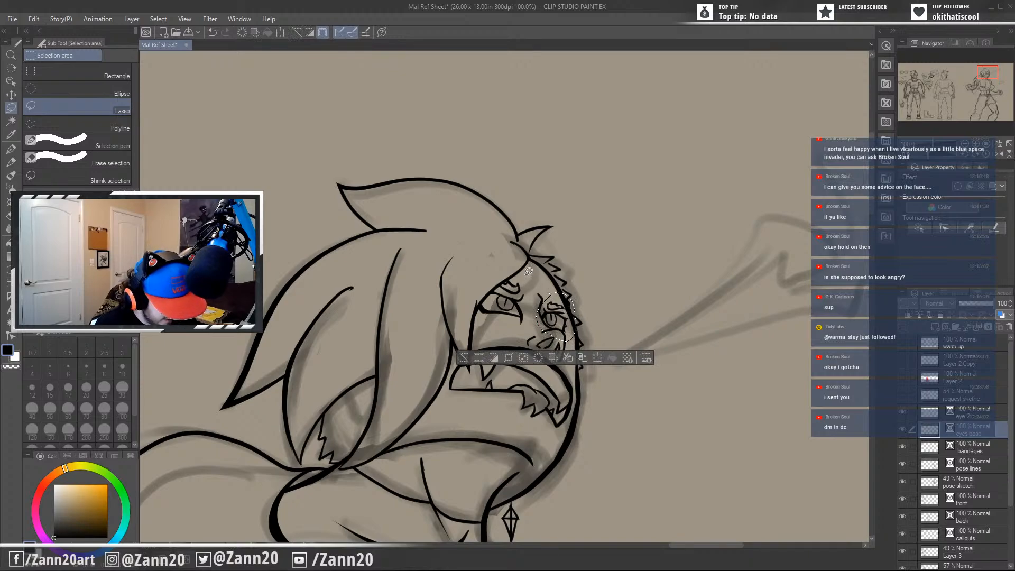
# Scale the selected far eye slightly larger towards the face contour and apply the transformation.
pyautogui.hotkey('ctrl', 't')
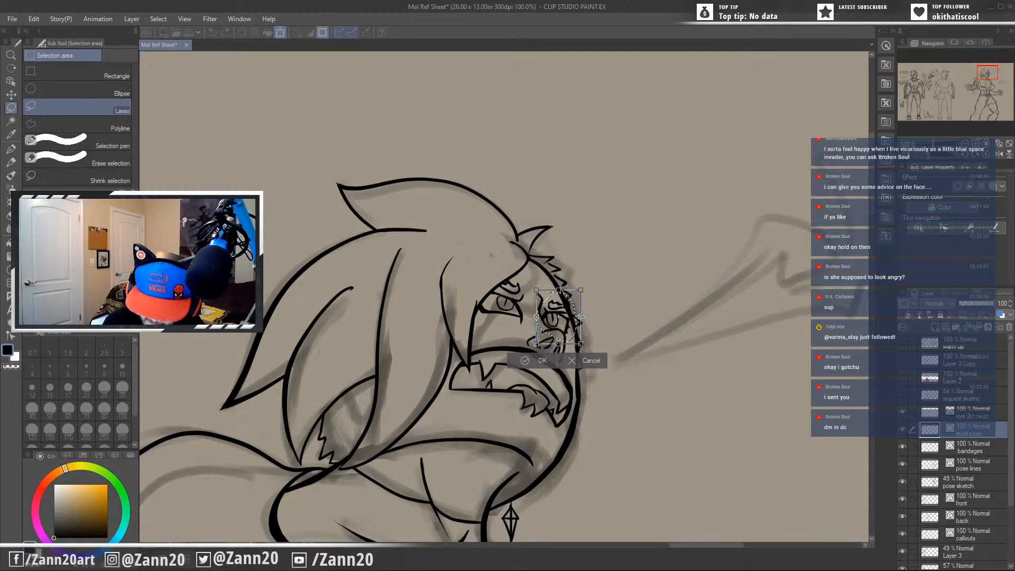
pyautogui.moveTo(580, 316); pyautogui.dragTo(575, 316)
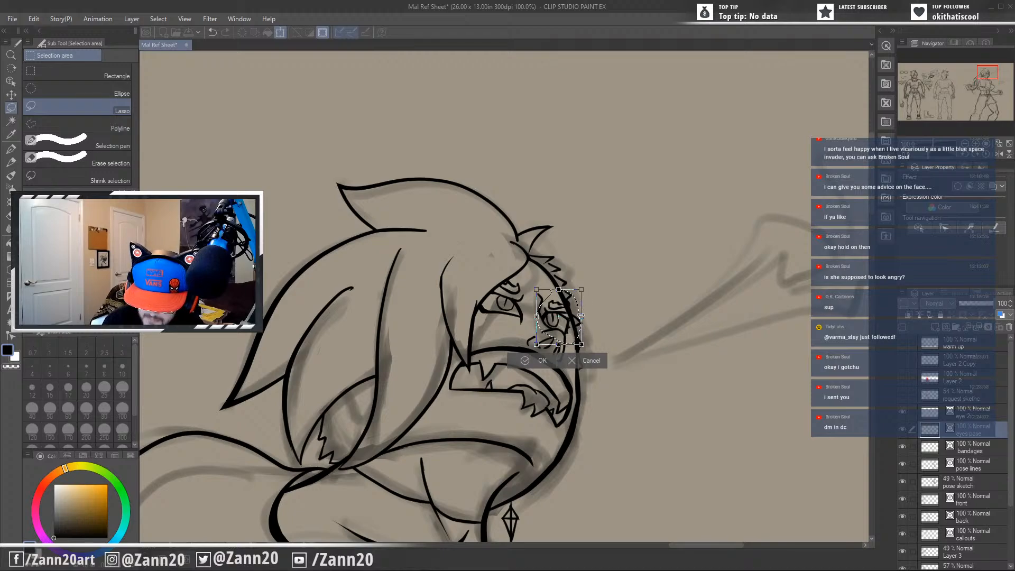
pyautogui.hotkey('ctrl', 'z')
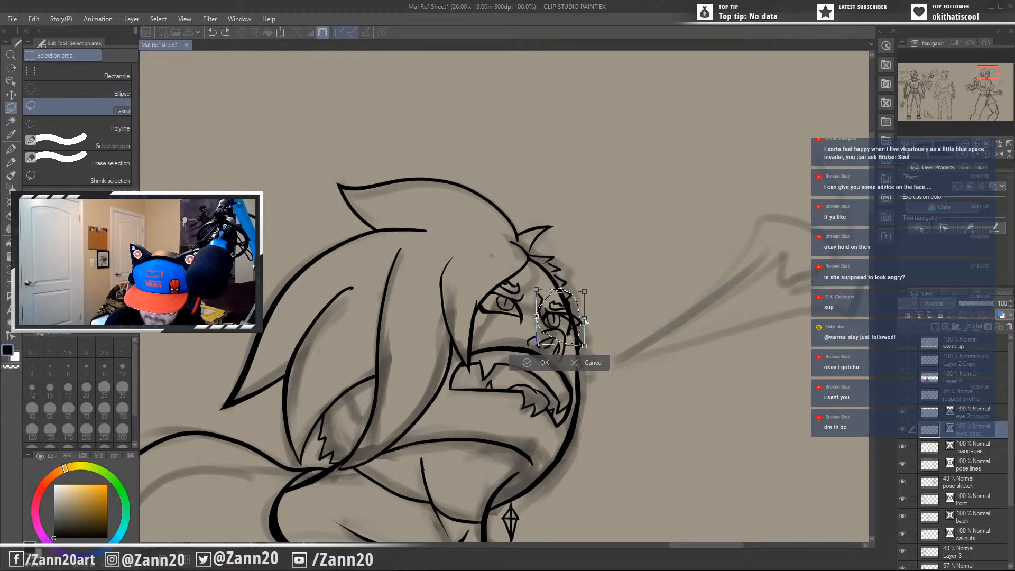
pyautogui.hotkey('ctrl', 'y')
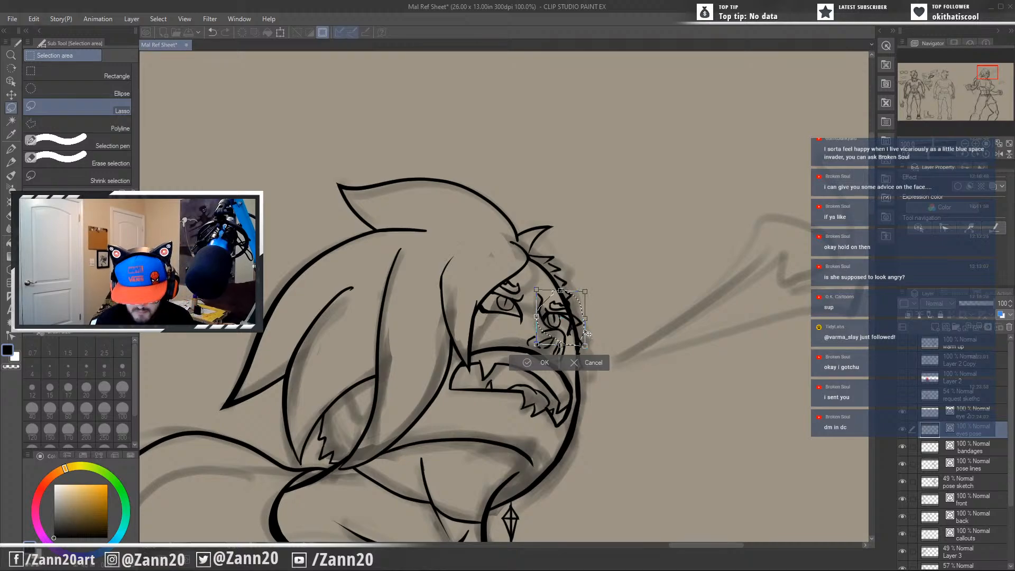
pyautogui.press('Return')
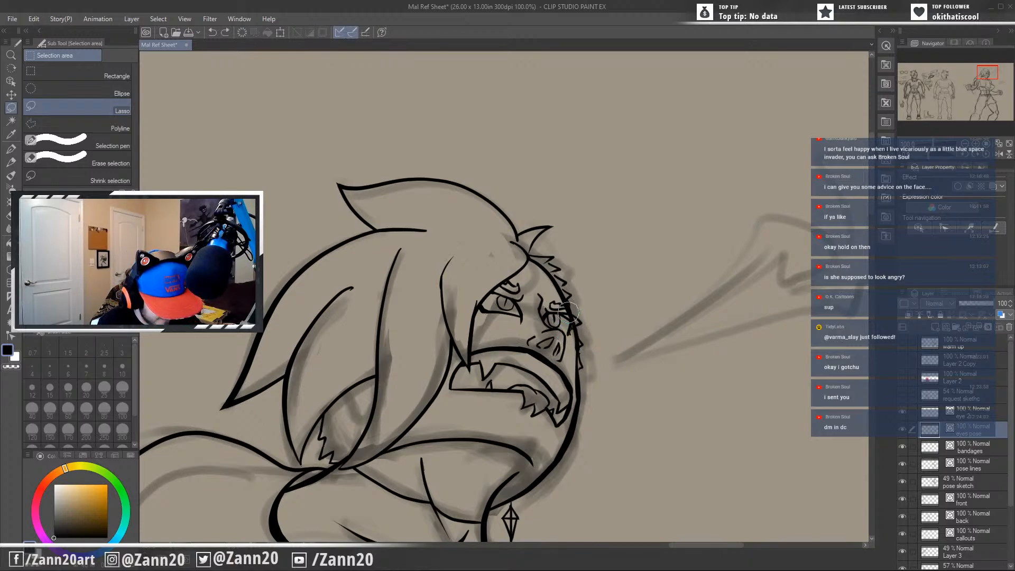
# Erase the face contour segment beside the far eye on the pose lines layer with the pen.
pyautogui.press('p')
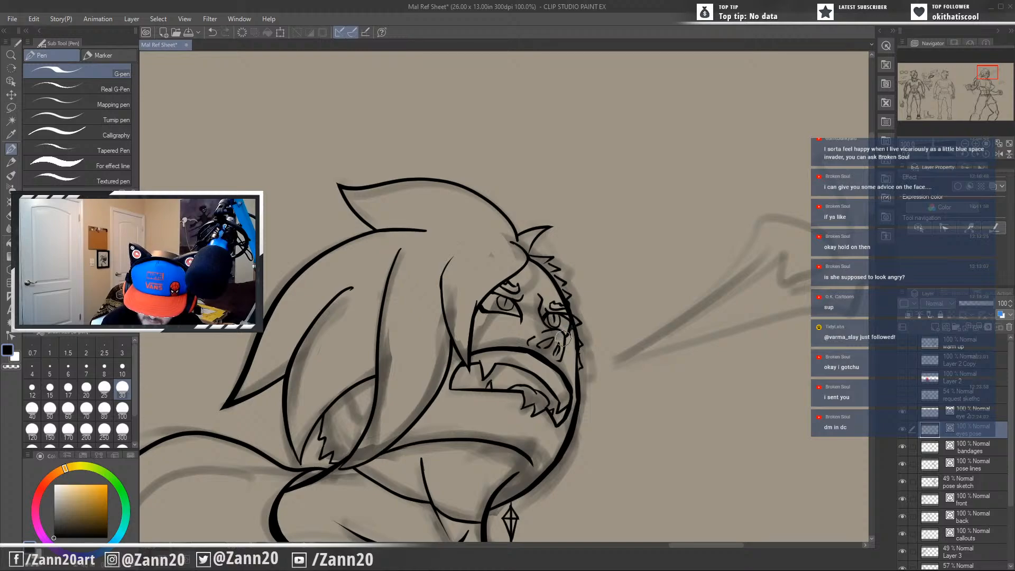
pyautogui.moveTo(582, 395); pyautogui.dragTo(576, 428)
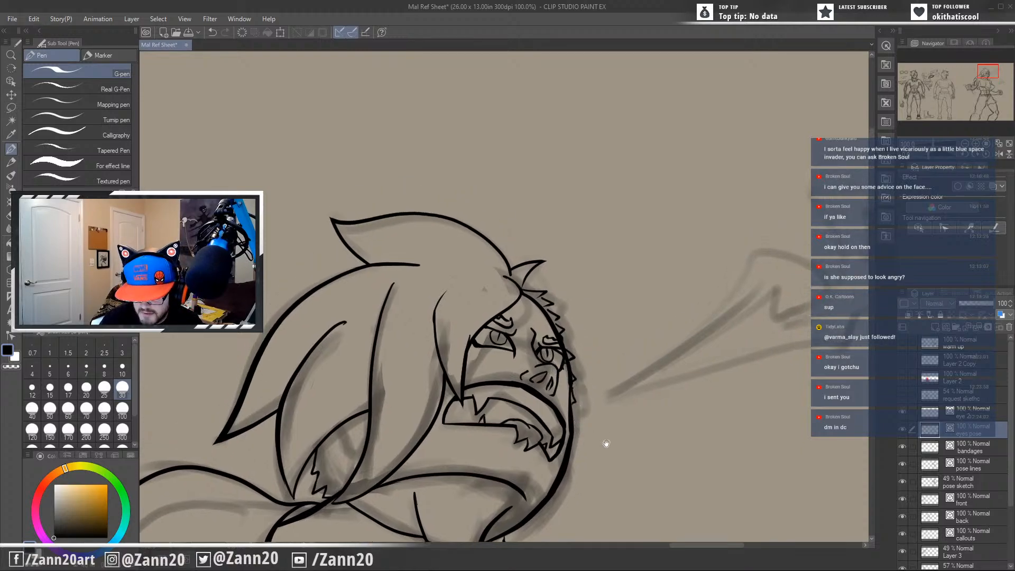
pyautogui.moveTo(652, 435); pyautogui.dragTo(635, 390)
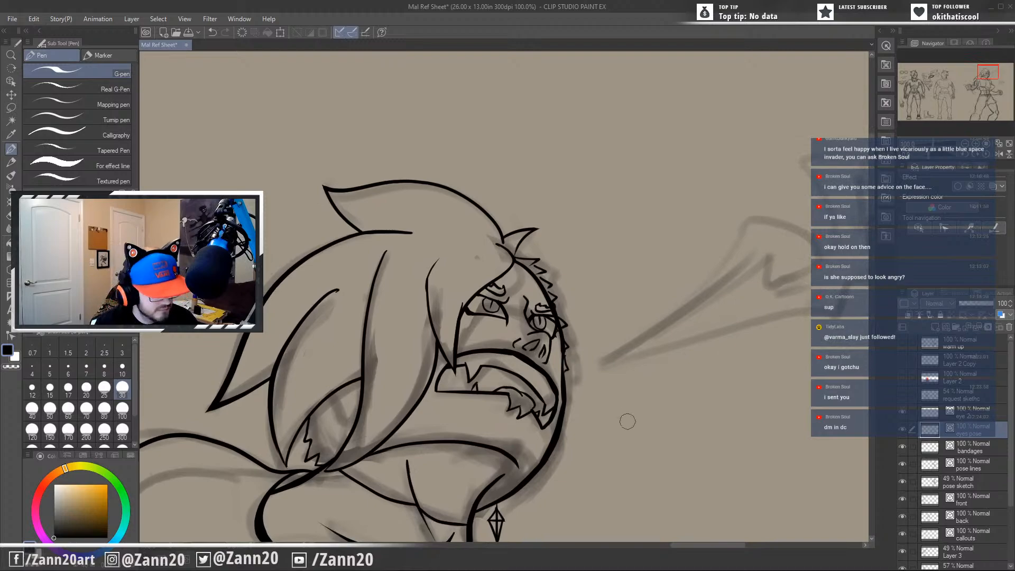
pyautogui.scroll(3, 626, 423)
pyautogui.moveTo(568, 357); pyautogui.dragTo(653, 474)
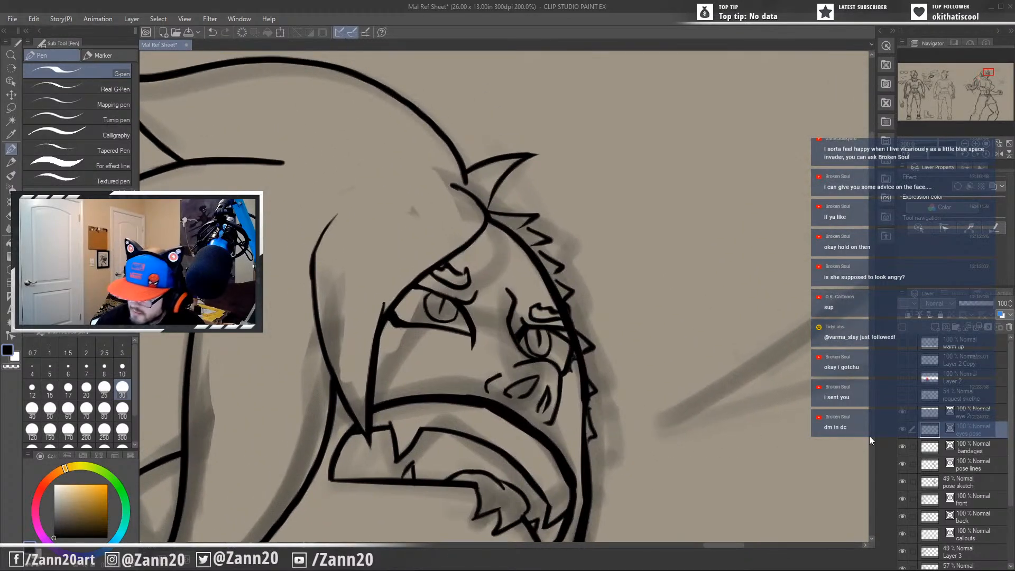
pyautogui.click(972, 450)
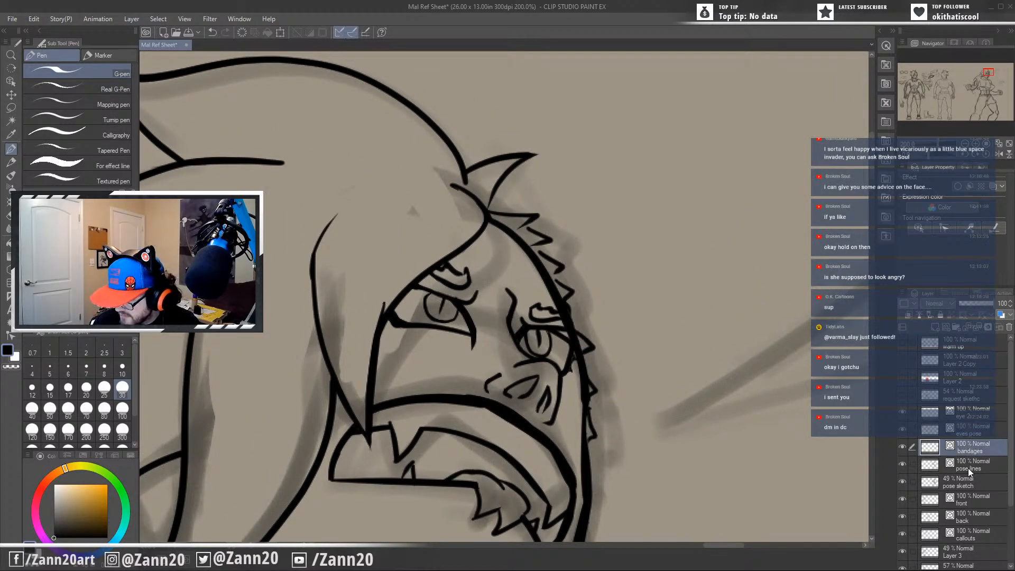
pyautogui.click(970, 467)
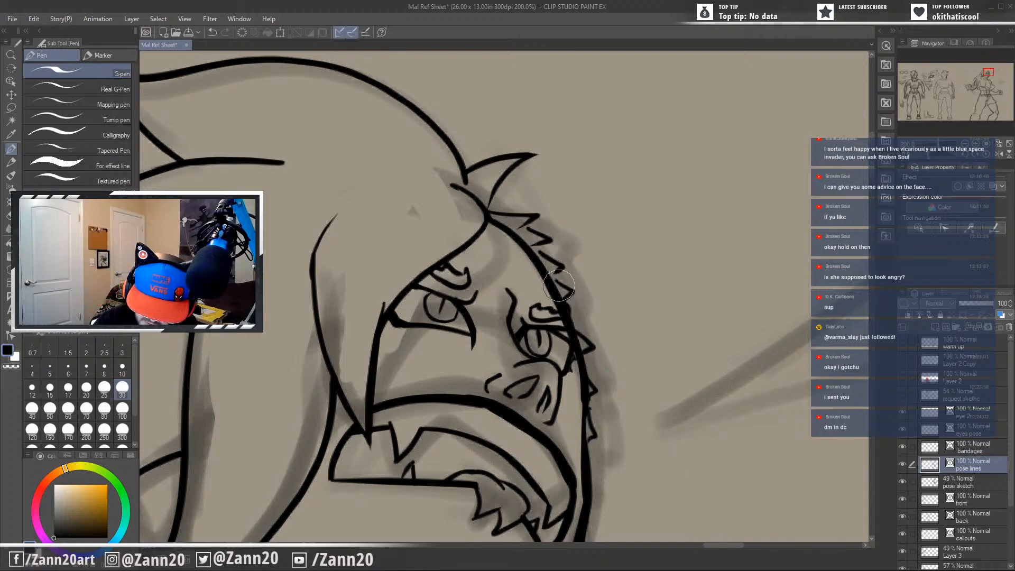
pyautogui.click(564, 308)
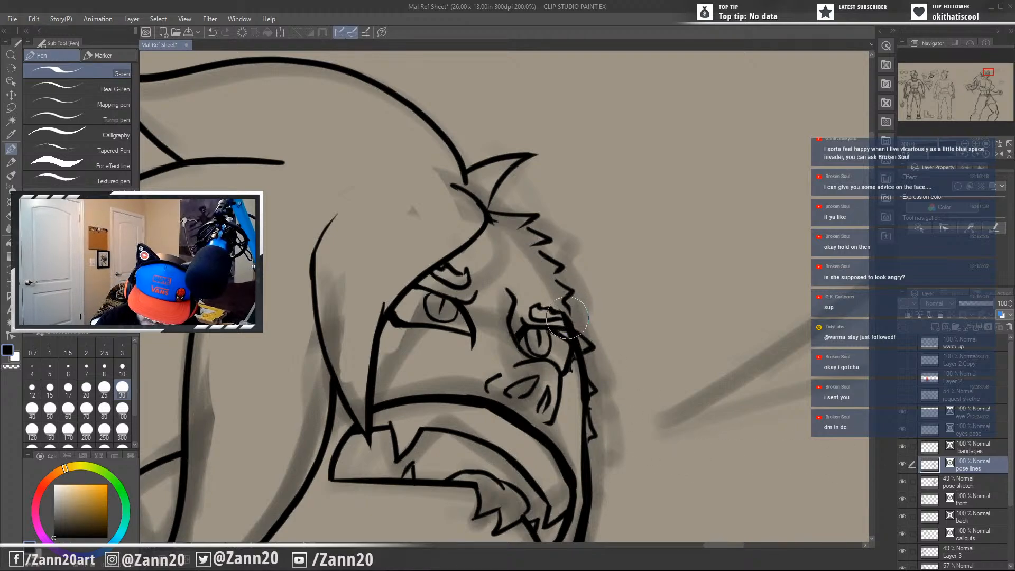
pyautogui.hotkey('ctrl', 'z')
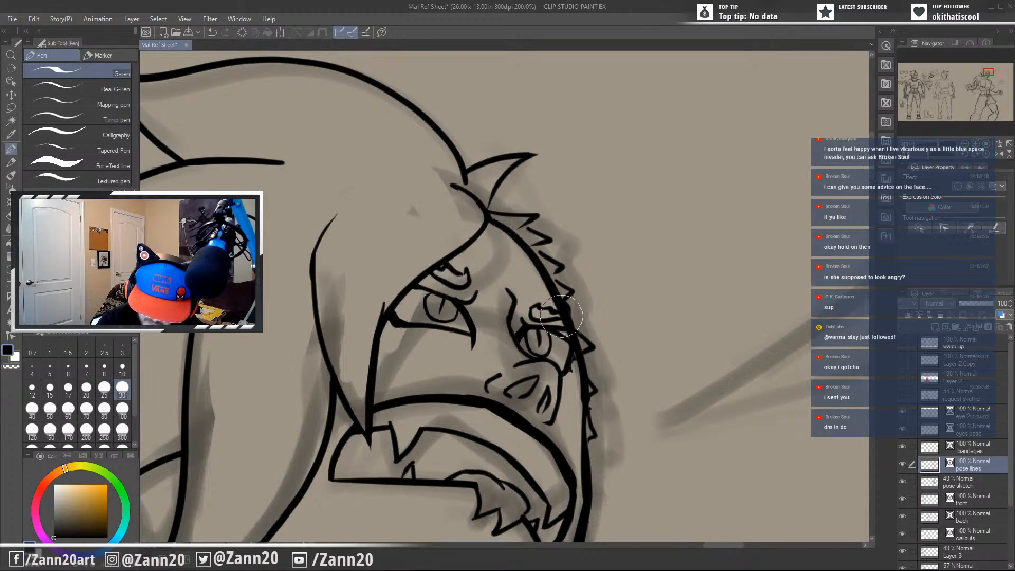
pyautogui.click(571, 347)
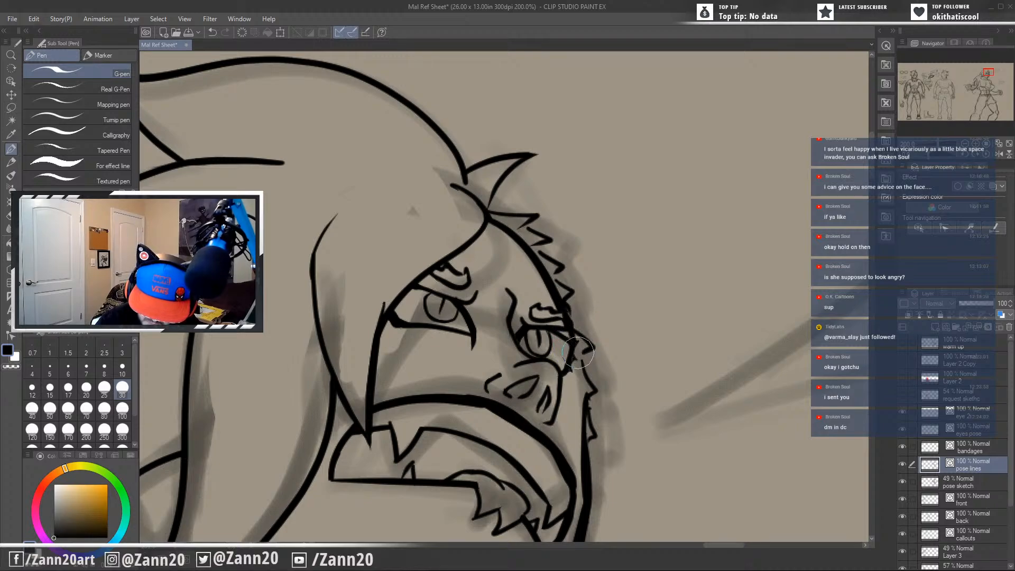
# Redraw the face contour as a thinner line from the far eye down along the cheek.
pyautogui.moveTo(567, 315); pyautogui.dragTo(588, 438)
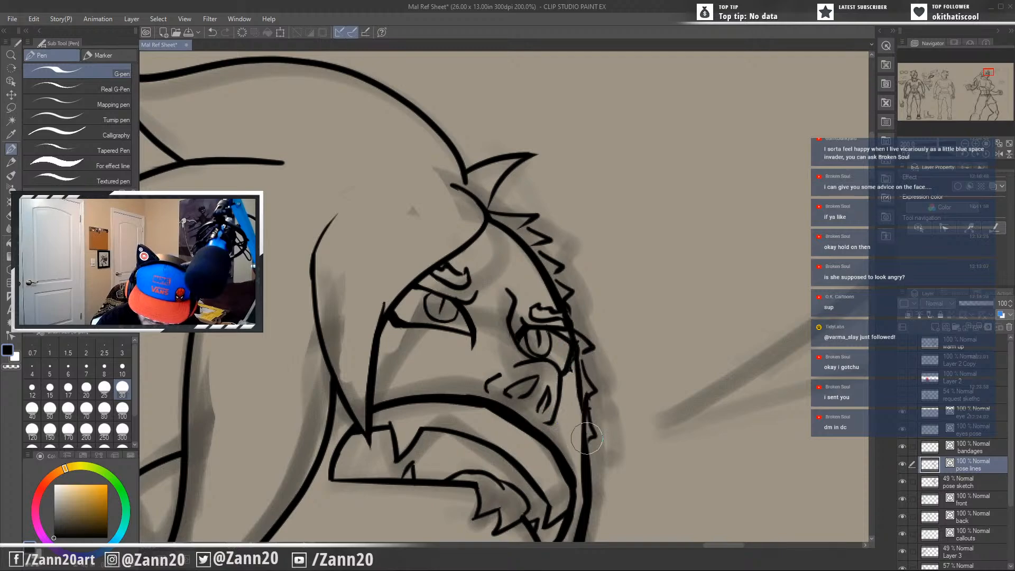
pyautogui.hotkey('ctrl', 'z')
pyautogui.moveTo(574, 346); pyautogui.dragTo(585, 422)
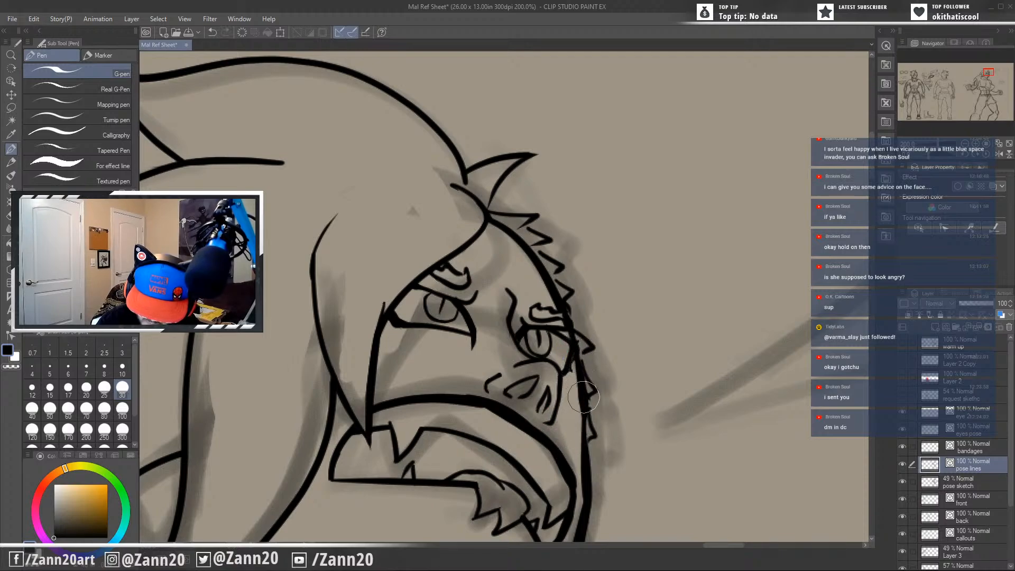
pyautogui.hotkey('ctrl', 'z')
pyautogui.moveTo(575, 353); pyautogui.dragTo(585, 433)
pyautogui.hotkey('ctrl', 'z')
pyautogui.moveTo(575, 351)
pyautogui.mouseDown()
pyautogui.moveTo(585, 427)
pyautogui.moveTo(660, 407)
pyautogui.moveTo(734, 322)
pyautogui.moveTo(629, 386)
pyautogui.mouseUp()
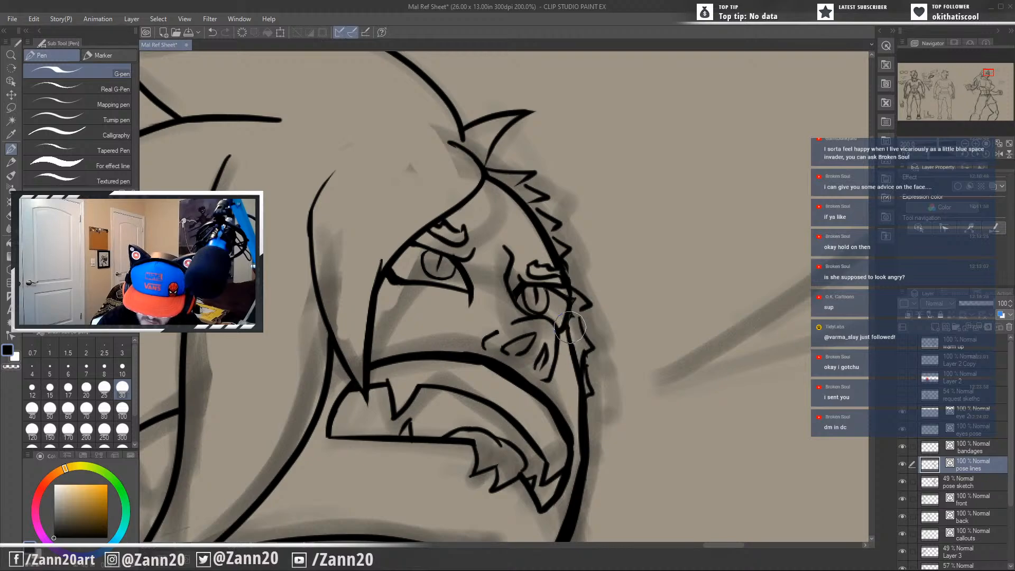
# Examine the face contour, the torso and the bandaged arm of the action pose for lines needing cleanup.
pyautogui.moveTo(606, 404); pyautogui.dragTo(696, 379)
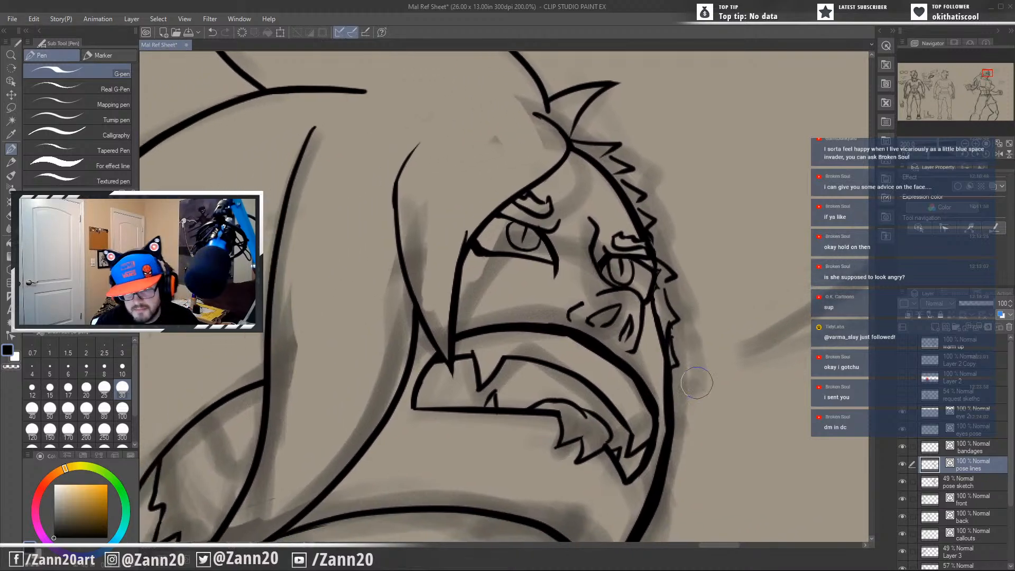
pyautogui.scroll(-4, 697, 382)
pyautogui.moveTo(648, 420); pyautogui.dragTo(546, 190)
pyautogui.scroll(-1, 578, 246)
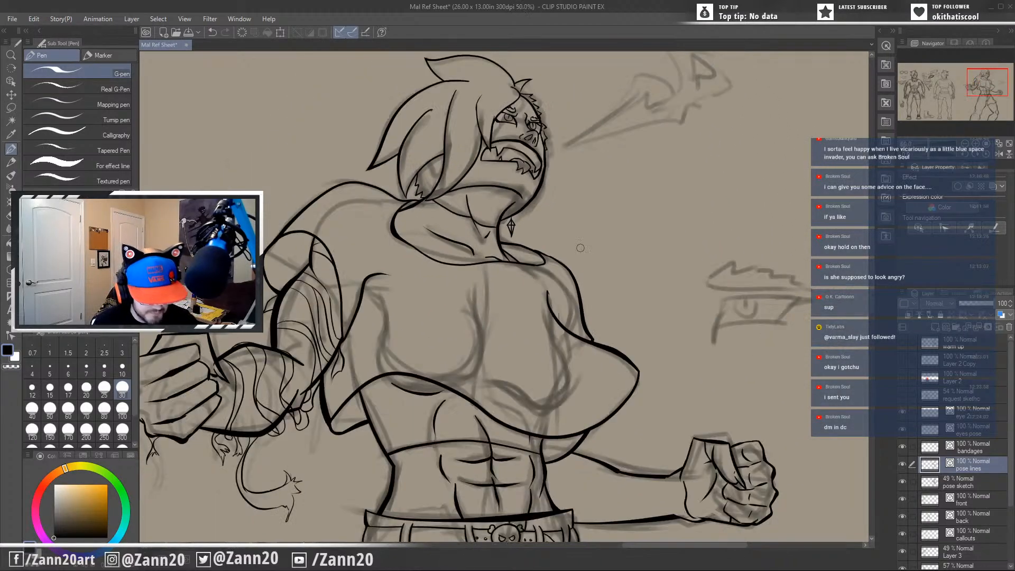
pyautogui.moveTo(424, 426); pyautogui.dragTo(605, 380)
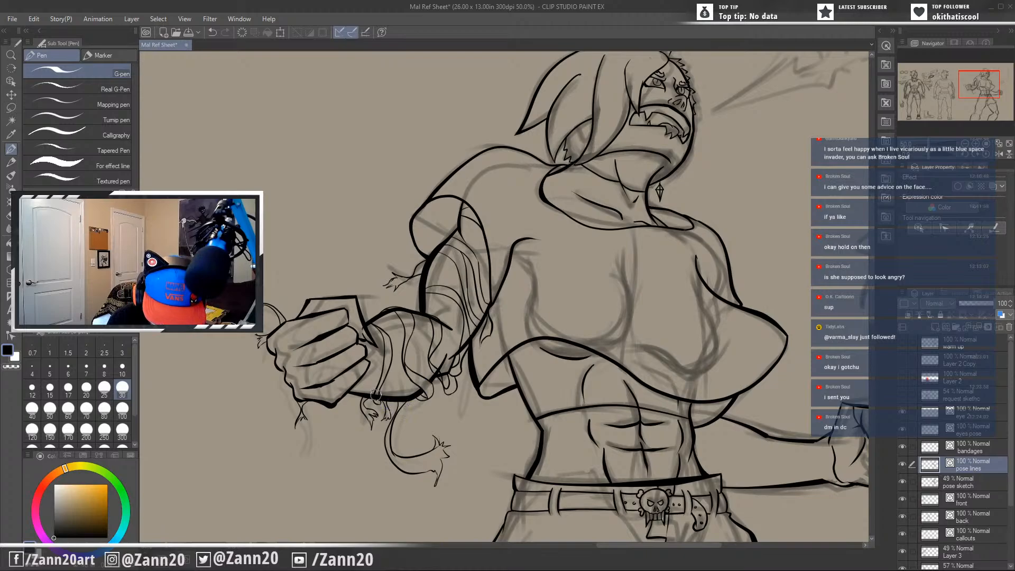
pyautogui.moveTo(374, 395); pyautogui.dragTo(381, 399)
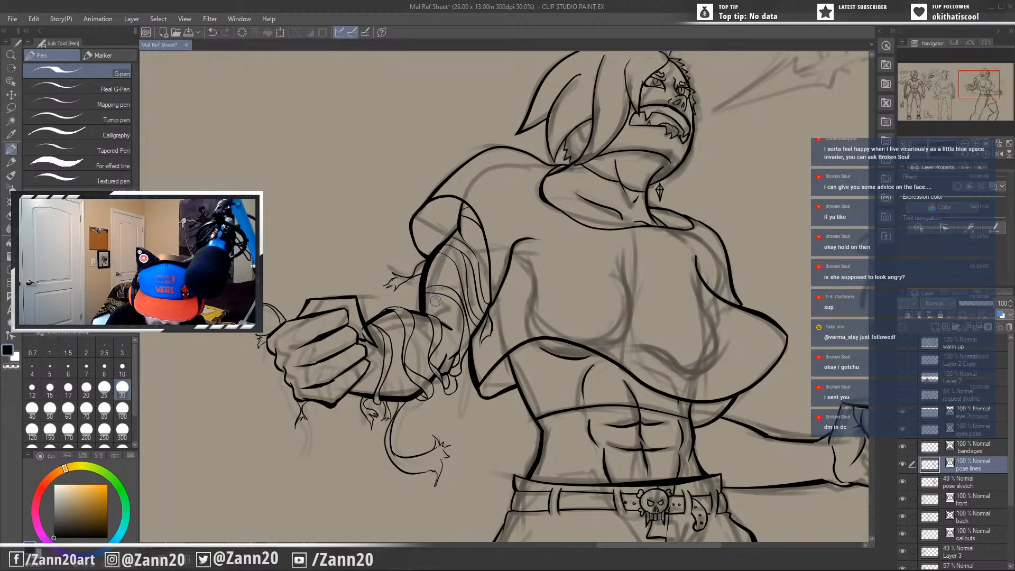
pyautogui.moveTo(533, 323); pyautogui.dragTo(557, 395)
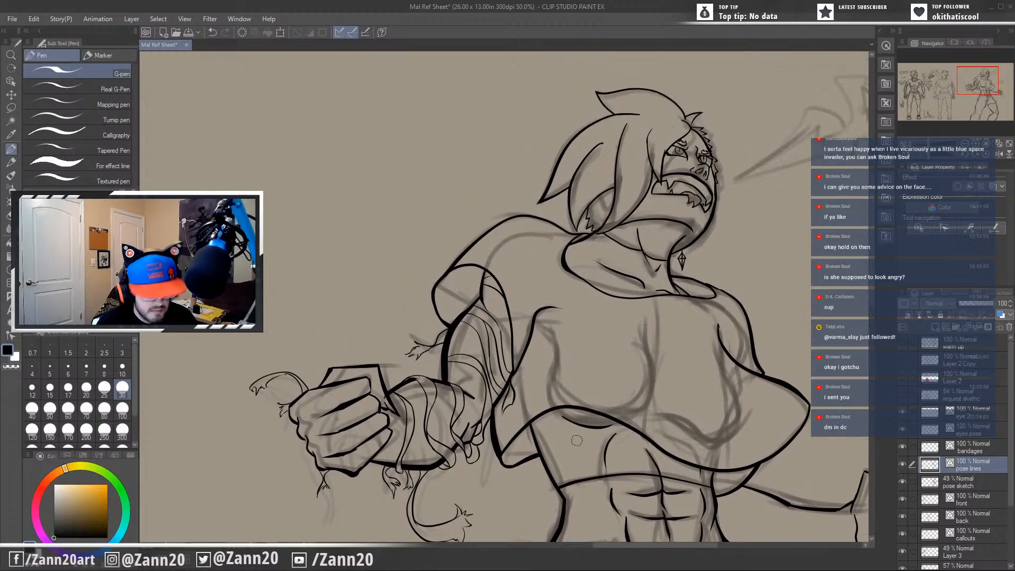
pyautogui.scroll(1, 576, 442)
pyautogui.scroll(1, 576, 443)
pyautogui.moveTo(479, 375); pyautogui.dragTo(517, 448)
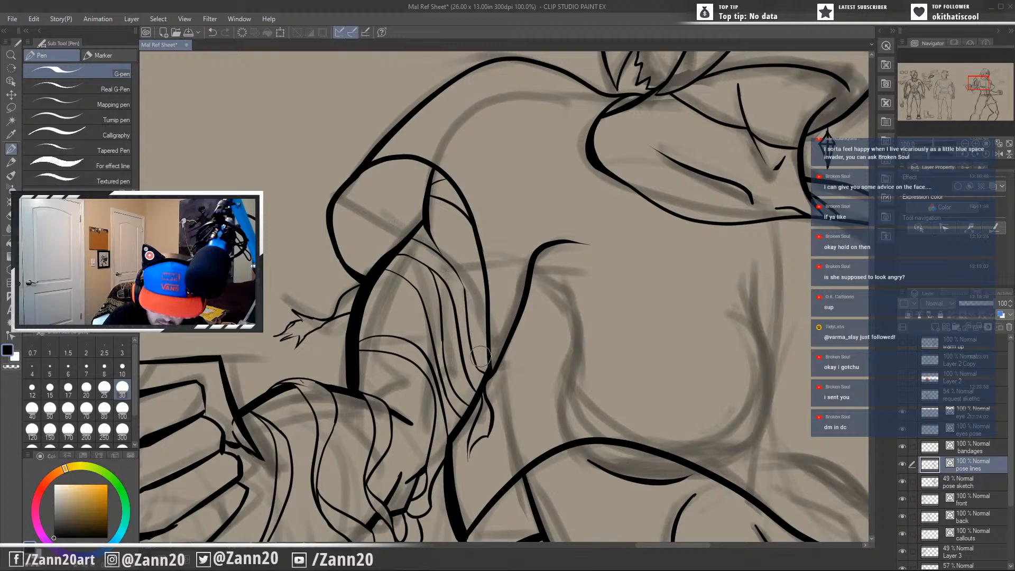
pyautogui.moveTo(477, 431); pyautogui.dragTo(562, 383)
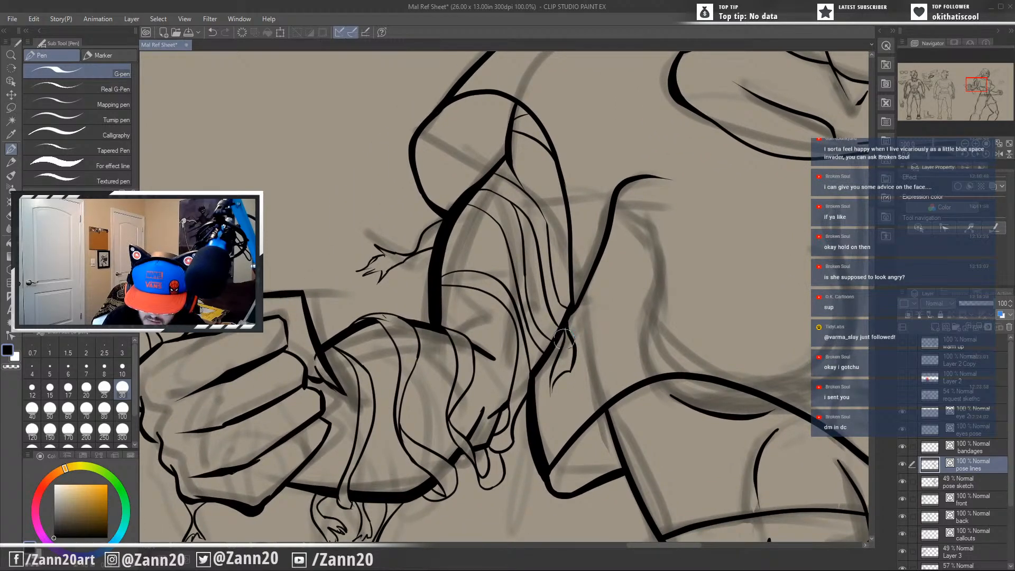
pyautogui.moveTo(535, 423)
pyautogui.mouseDown()
pyautogui.moveTo(654, 325)
pyautogui.moveTo(637, 328)
pyautogui.moveTo(628, 357)
pyautogui.mouseUp()
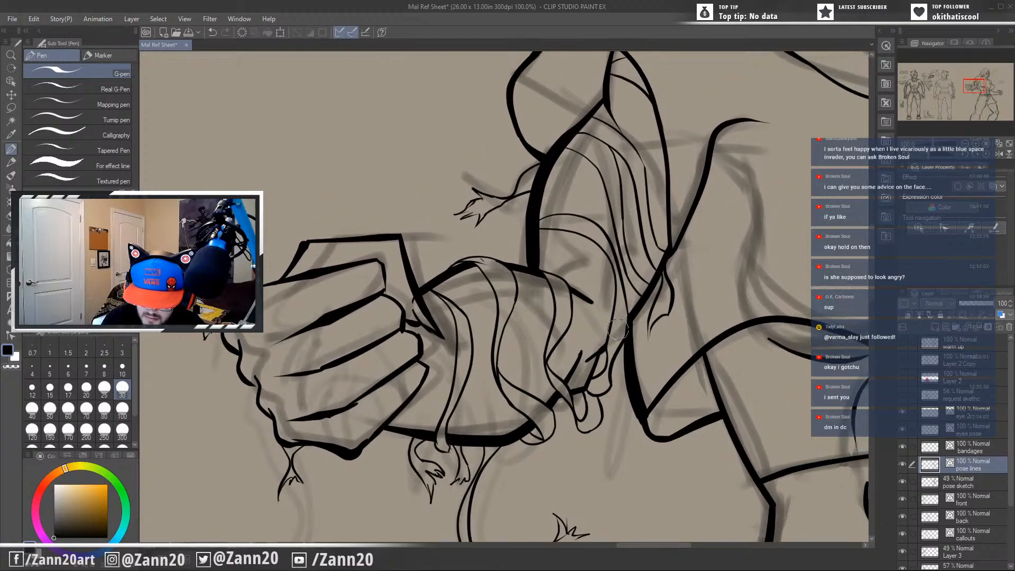
# Remove the thick side edge of the cropped top between the bandaged elbow and the hem corner.
pyautogui.hotkey('ctrl', 'z')
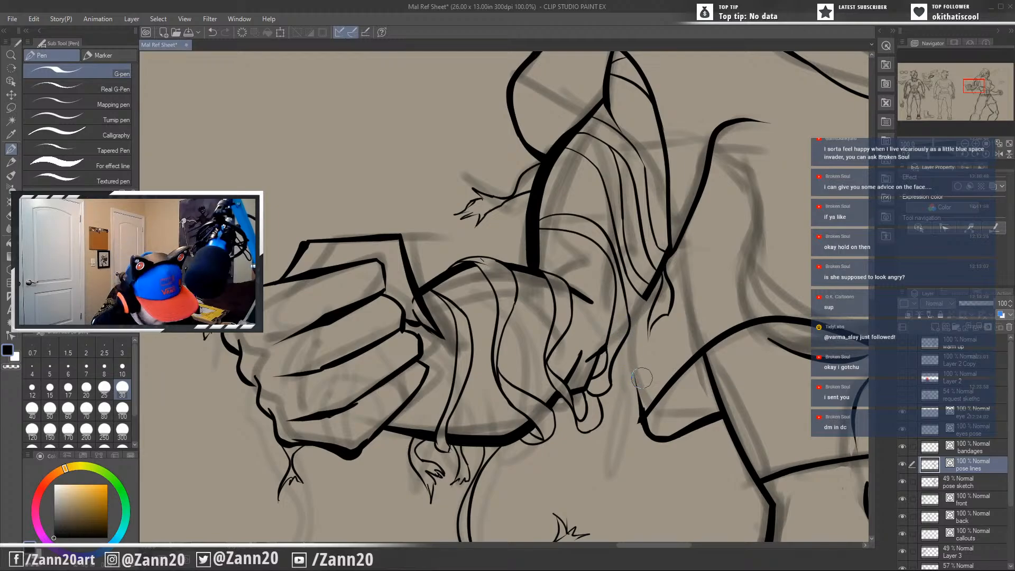
pyautogui.hotkey('ctrl', 'z')
pyautogui.hotkey('ctrl', 'y')
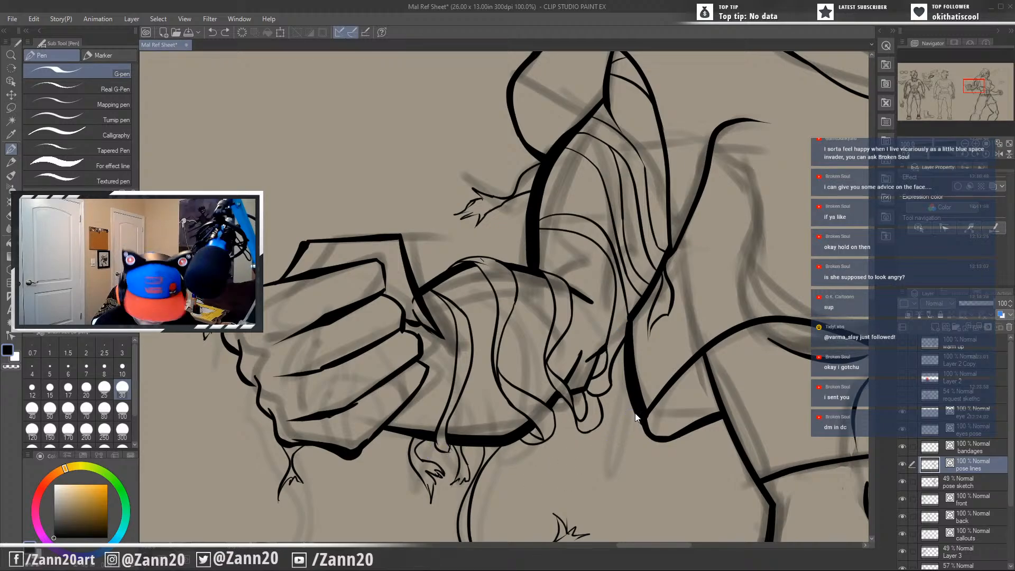
pyautogui.hotkey('ctrl', 'z')
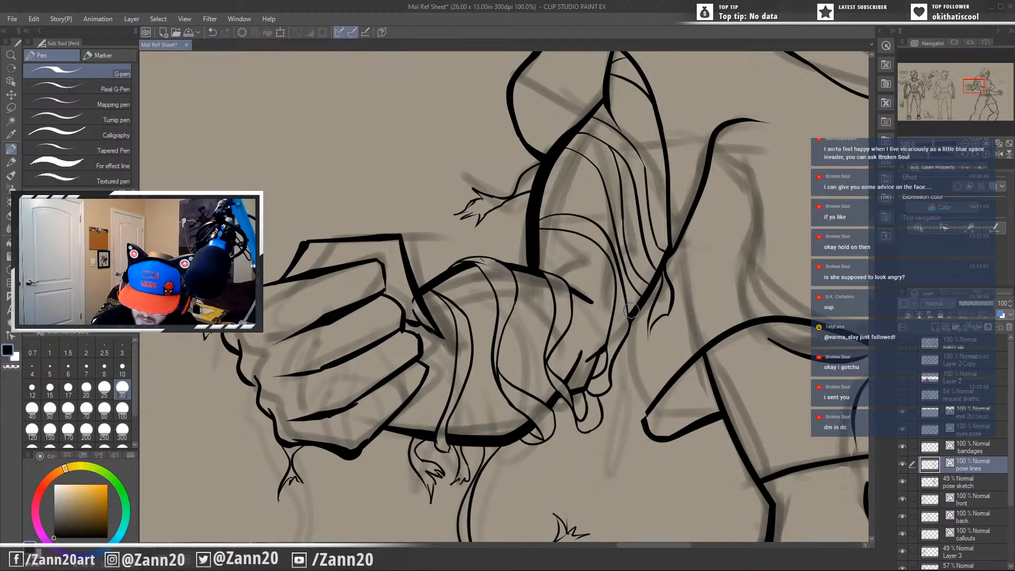
# Redraw the cropped top's side edge as a thinner curve from the elbow to the hem corner and trim its overshoot.
pyautogui.moveTo(631, 312); pyautogui.dragTo(651, 447)
pyautogui.hotkey('ctrl', 'z')
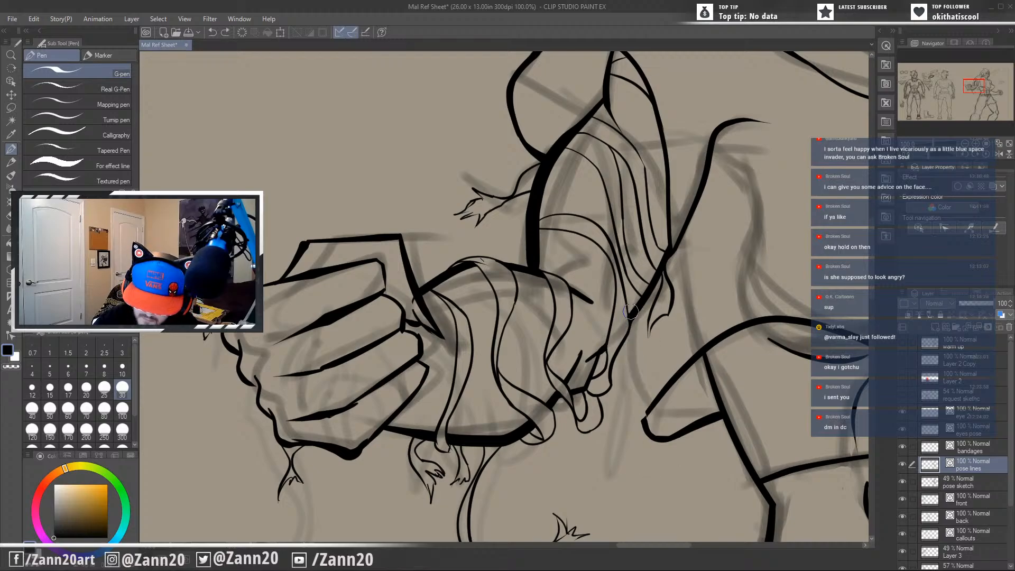
pyautogui.moveTo(630, 313); pyautogui.dragTo(651, 446)
pyautogui.hotkey('ctrl', 'z')
pyautogui.moveTo(629, 297); pyautogui.dragTo(657, 452)
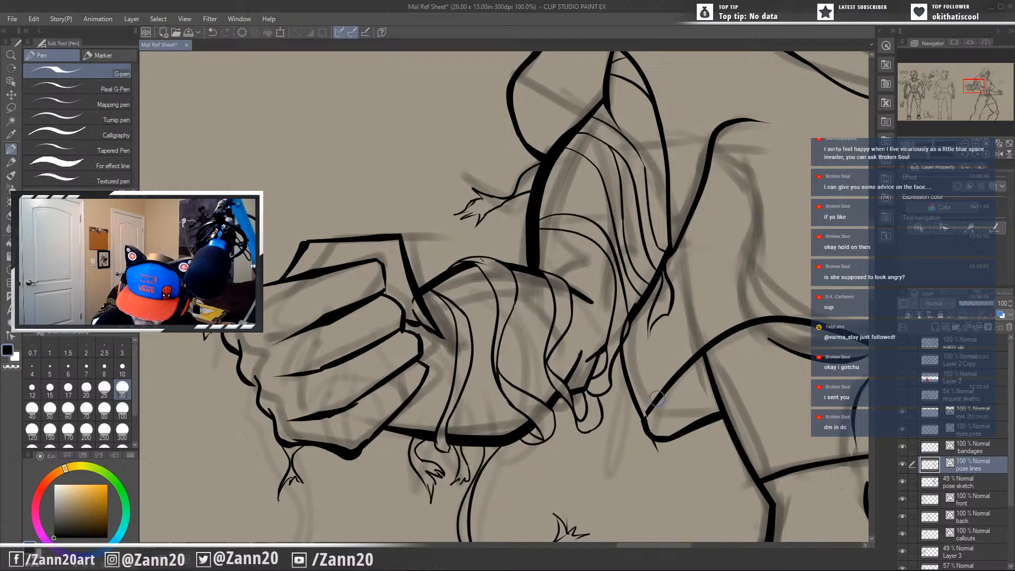
pyautogui.moveTo(644, 418)
pyautogui.mouseDown()
pyautogui.moveTo(636, 450)
pyautogui.moveTo(655, 441)
pyautogui.moveTo(642, 441)
pyautogui.mouseUp()
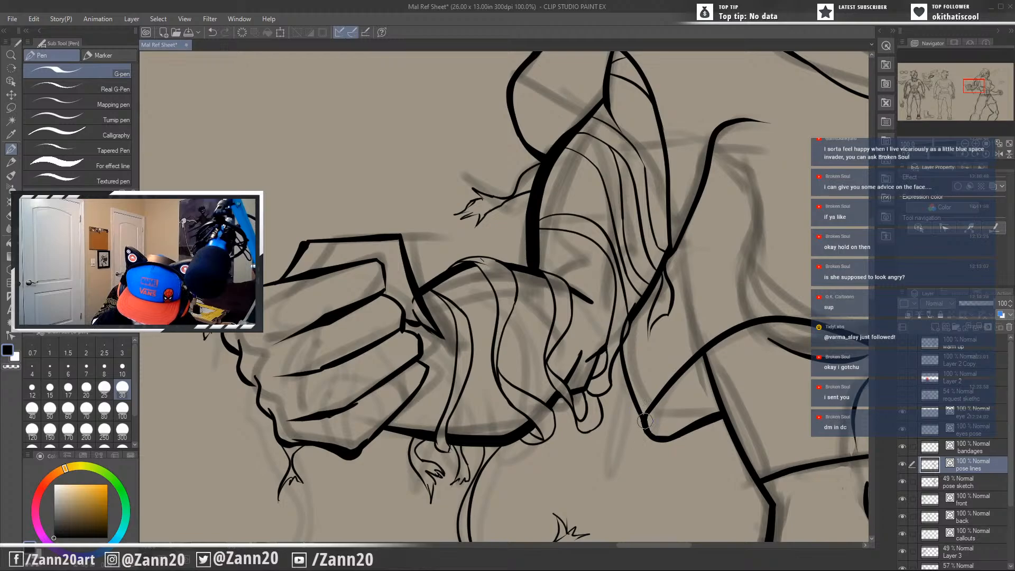
# Examine the cropped top's side edge, the clenched fist and the bandaged forearm up close.
pyautogui.moveTo(667, 337); pyautogui.dragTo(671, 409)
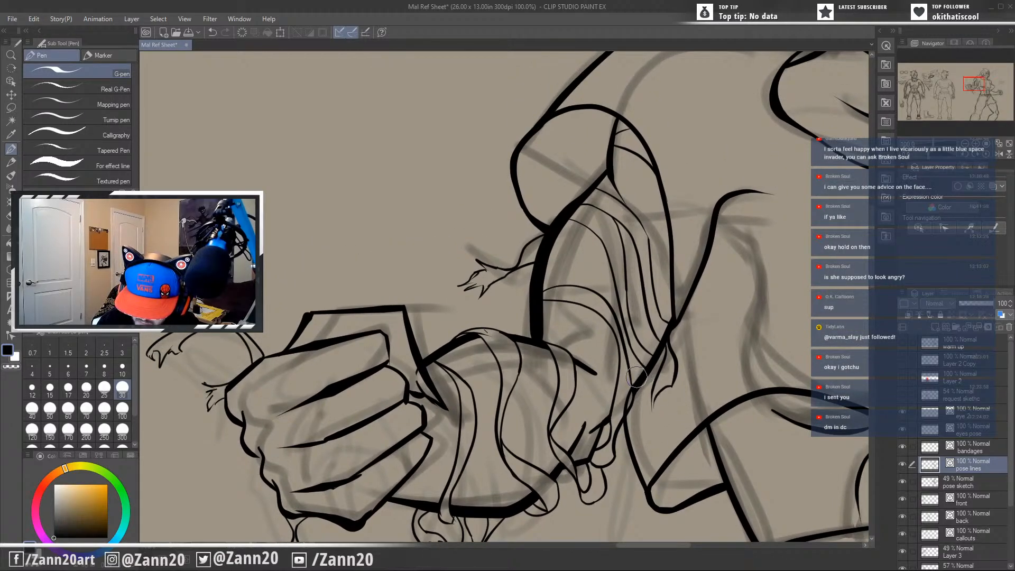
pyautogui.moveTo(641, 420); pyautogui.dragTo(635, 437)
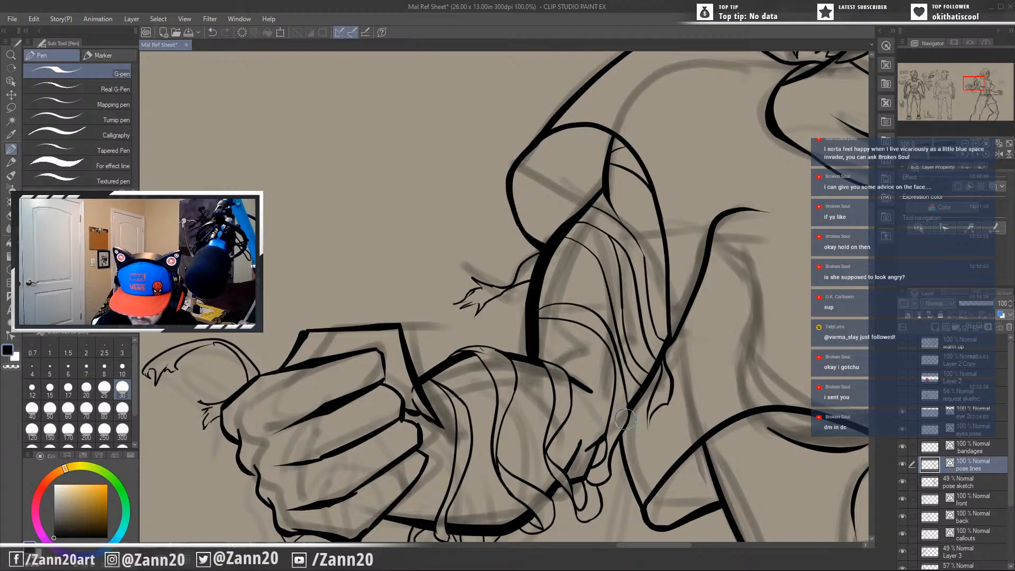
pyautogui.moveTo(682, 377)
pyautogui.mouseDown()
pyautogui.moveTo(674, 418)
pyautogui.moveTo(654, 437)
pyautogui.moveTo(624, 374)
pyautogui.moveTo(619, 312)
pyautogui.mouseUp()
pyautogui.moveTo(687, 433)
pyautogui.mouseDown()
pyautogui.moveTo(737, 407)
pyautogui.moveTo(750, 437)
pyautogui.moveTo(715, 425)
pyautogui.moveTo(707, 434)
pyautogui.moveTo(727, 454)
pyautogui.mouseUp()
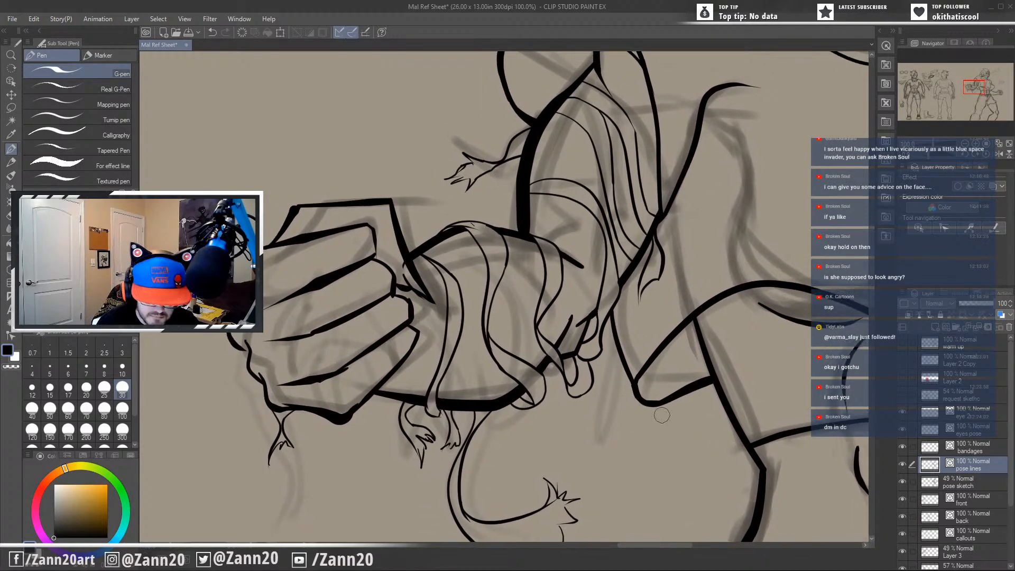
pyautogui.moveTo(380, 257)
pyautogui.mouseDown()
pyautogui.moveTo(366, 235)
pyautogui.moveTo(376, 257)
pyautogui.mouseUp()
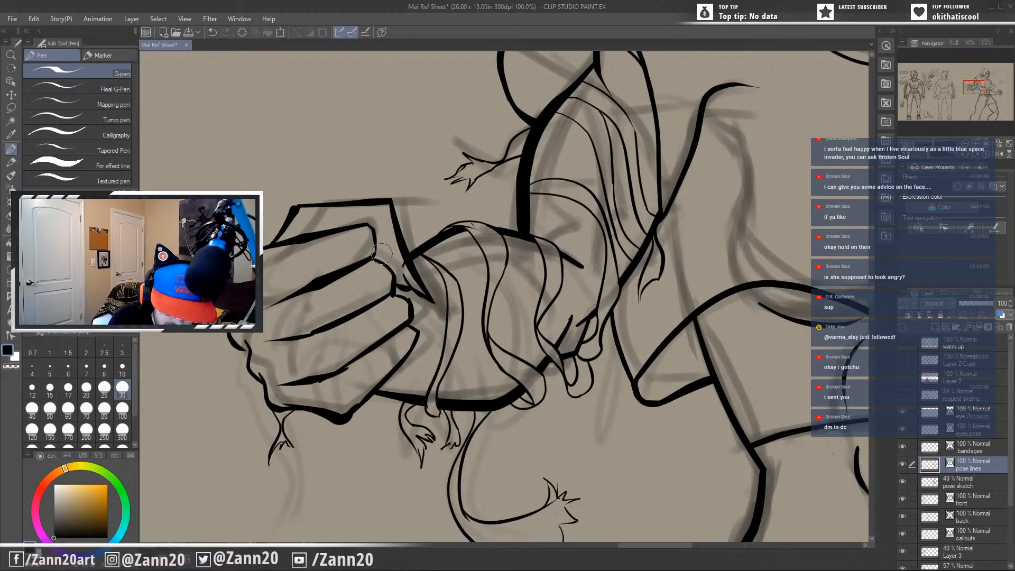
pyautogui.moveTo(428, 386); pyautogui.dragTo(511, 400)
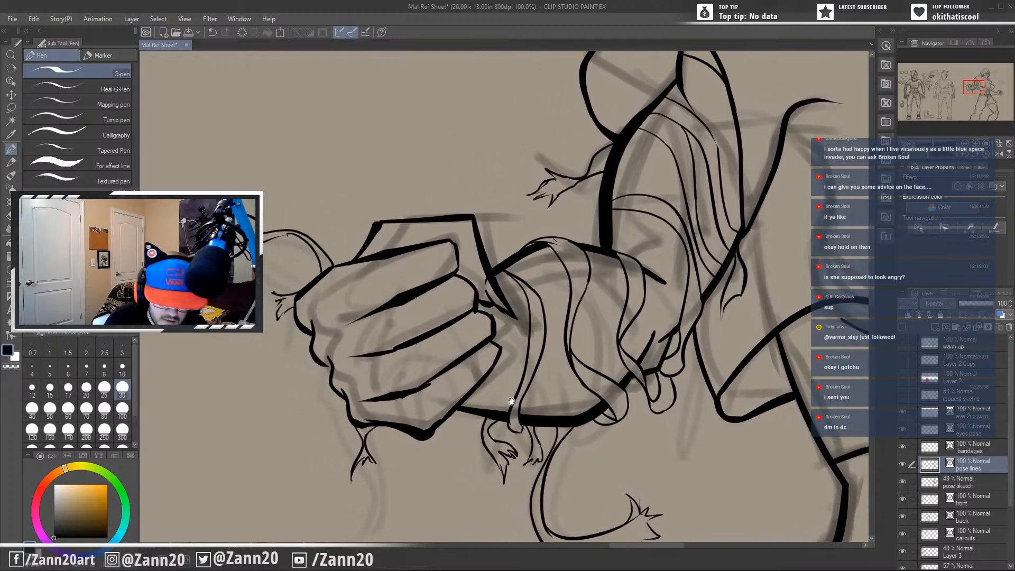
pyautogui.moveTo(571, 435); pyautogui.dragTo(564, 395)
pyautogui.moveTo(643, 418)
pyautogui.mouseDown()
pyautogui.moveTo(624, 413)
pyautogui.moveTo(583, 434)
pyautogui.mouseUp()
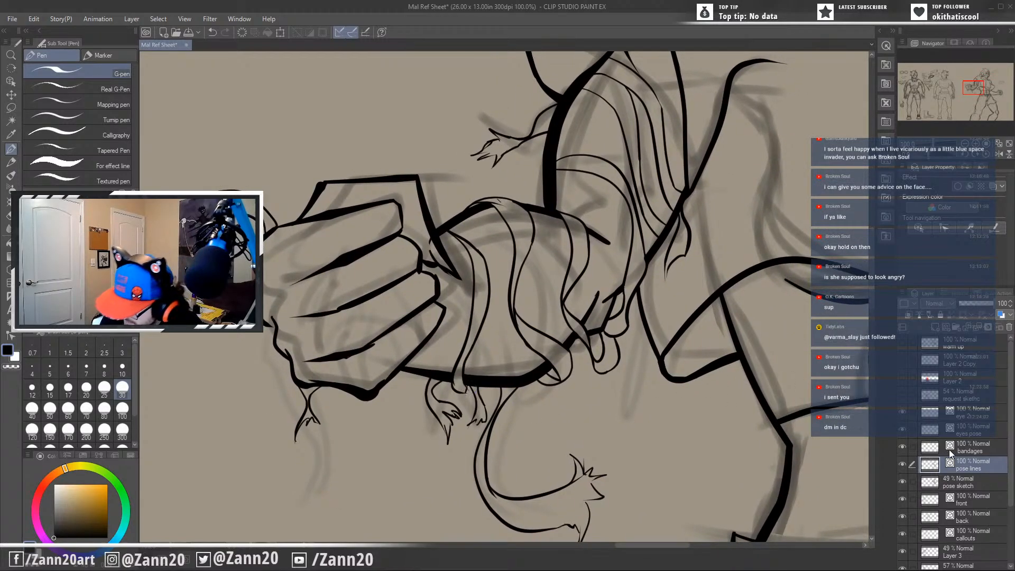
# On the bandages layer, touch up the hanging end of the bandage strip at the forearm's lower edge.
pyautogui.click(969, 449)
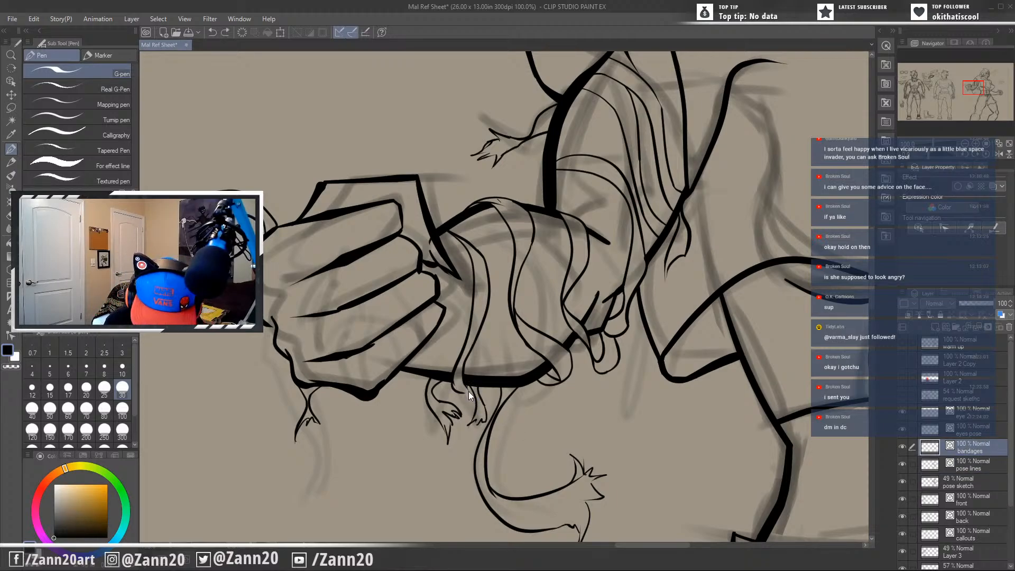
pyautogui.moveTo(469, 391); pyautogui.dragTo(455, 380)
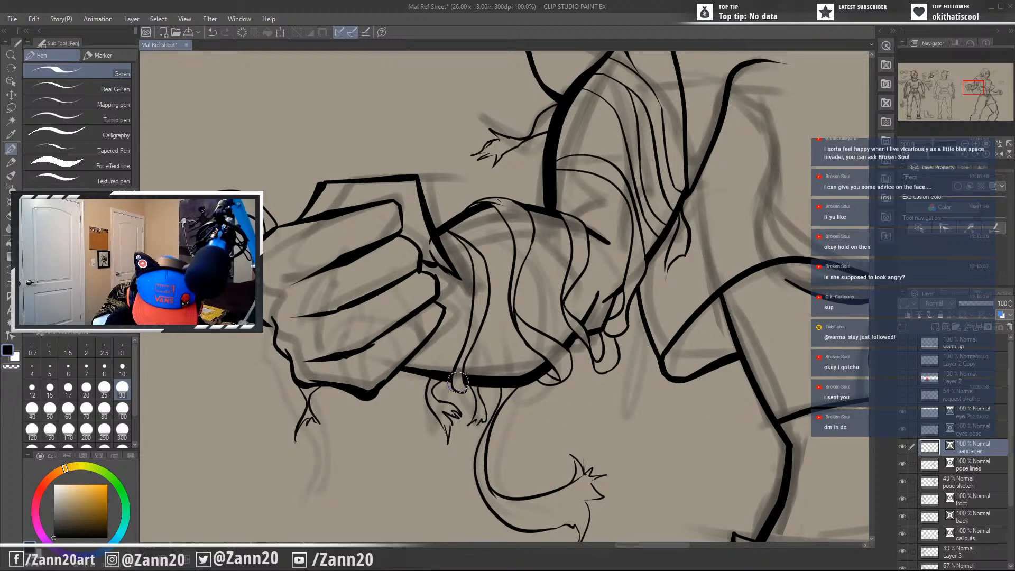
# Examine the bandaged arm, the fist and the whole upper body of the action pose for lines needing cleanup.
pyautogui.moveTo(555, 471)
pyautogui.mouseDown()
pyautogui.moveTo(551, 460)
pyautogui.moveTo(521, 469)
pyautogui.moveTo(532, 500)
pyautogui.mouseUp()
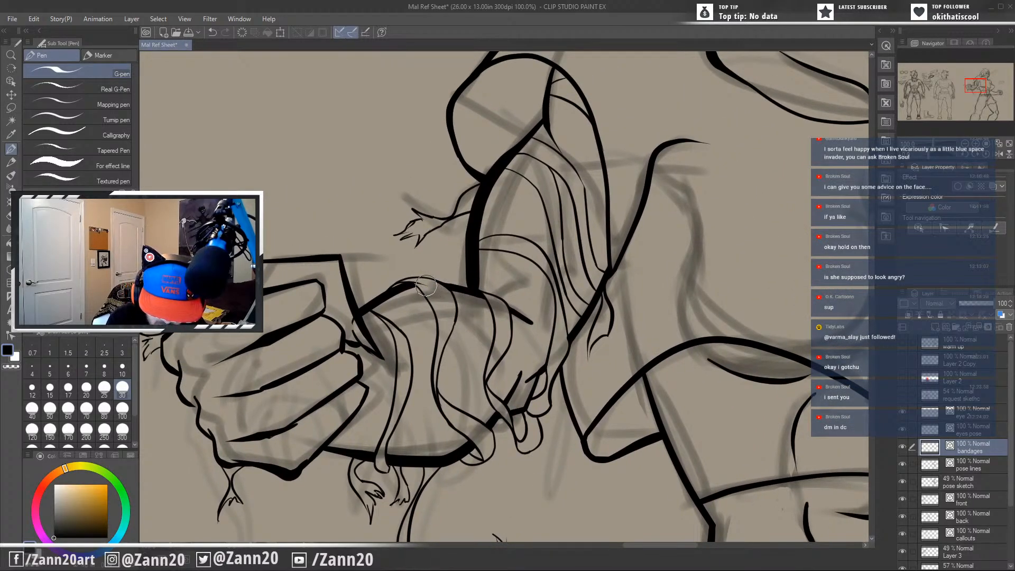
pyautogui.moveTo(457, 379); pyautogui.dragTo(531, 403)
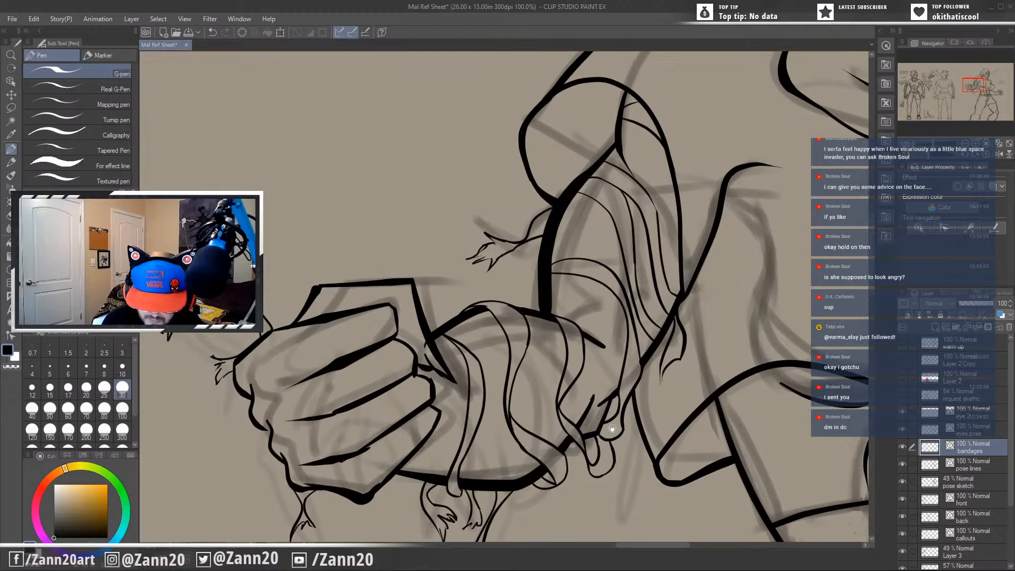
pyautogui.moveTo(647, 399)
pyautogui.mouseDown()
pyautogui.moveTo(629, 433)
pyautogui.moveTo(637, 437)
pyautogui.mouseUp()
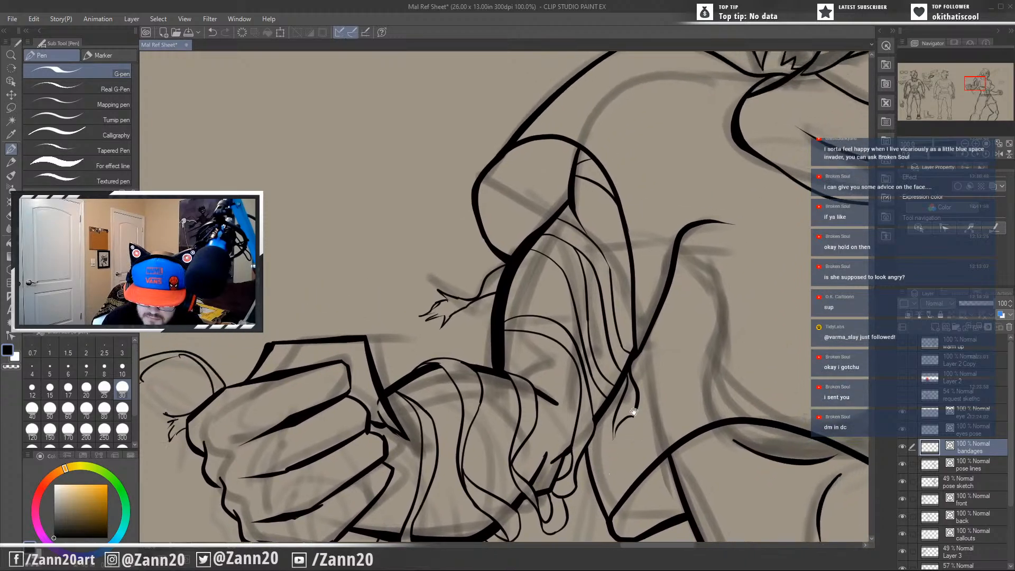
pyautogui.moveTo(658, 396); pyautogui.dragTo(530, 397)
pyautogui.scroll(-3, 530, 397)
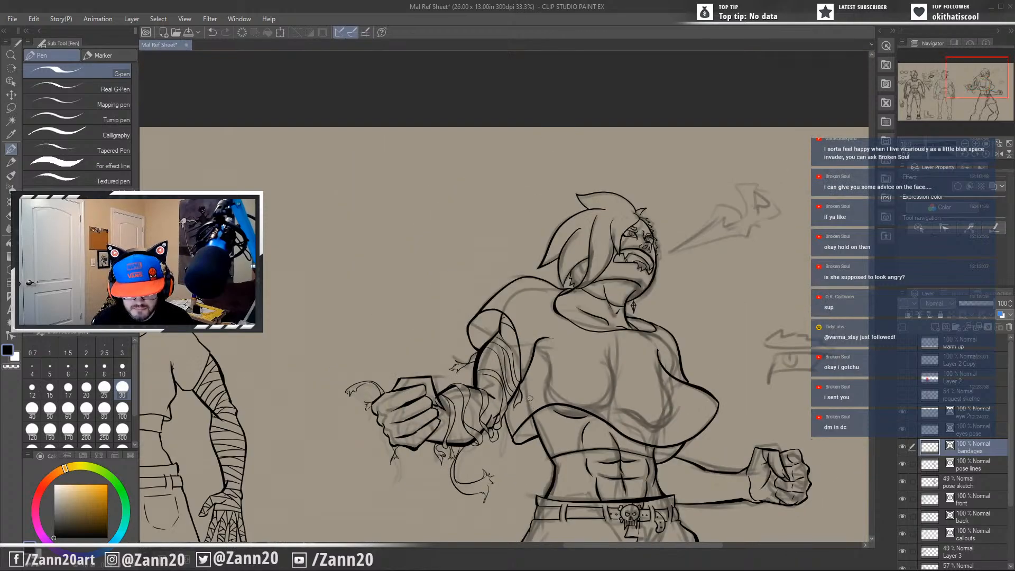
pyautogui.moveTo(694, 463); pyautogui.dragTo(647, 286)
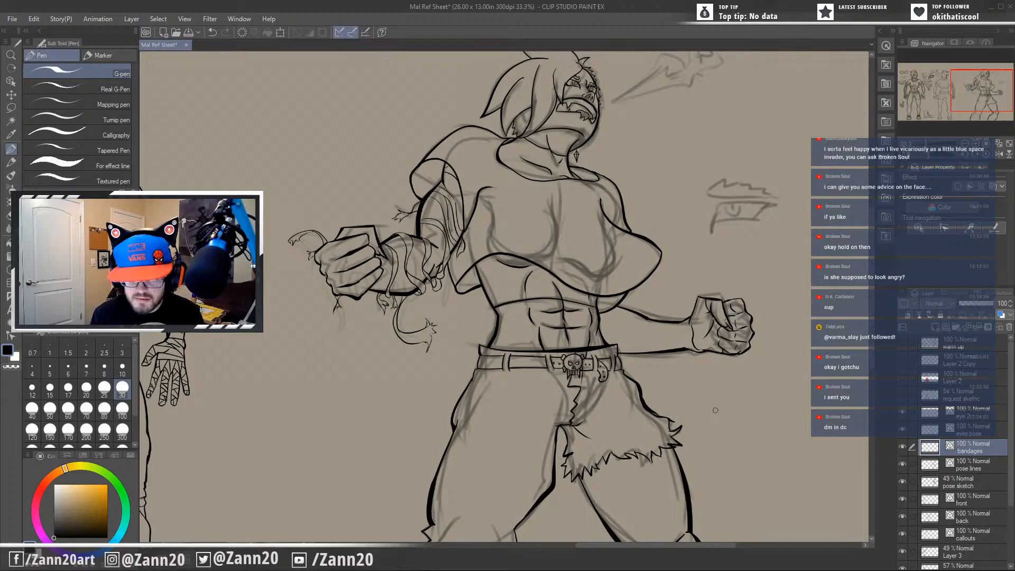
pyautogui.moveTo(715, 411); pyautogui.dragTo(633, 439)
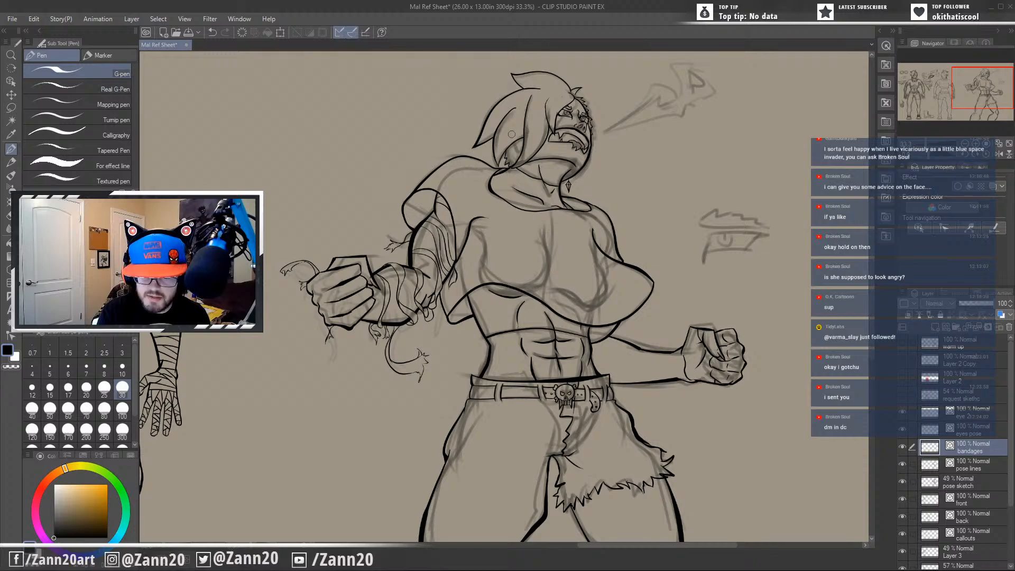
pyautogui.moveTo(595, 406); pyautogui.dragTo(546, 479)
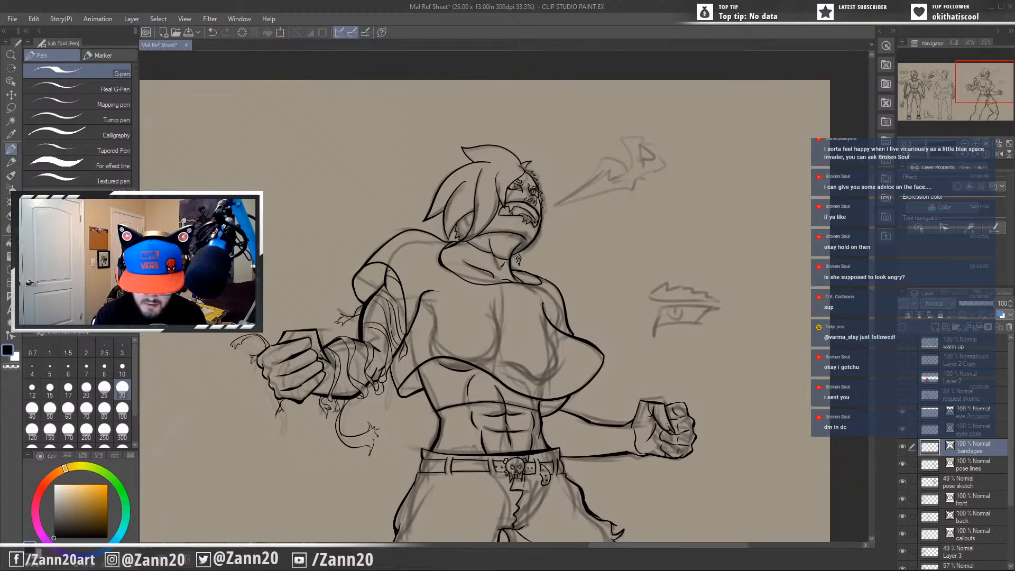
# Lasso the diamond earring beside the neck on the pose lines layer and move it up beside the chin.
pyautogui.scroll(3, 517, 258)
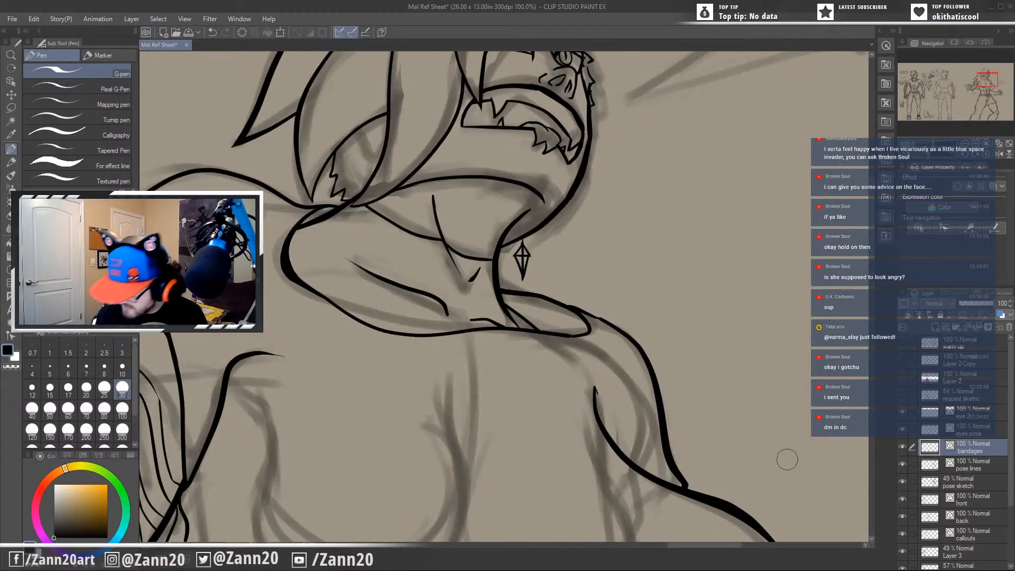
pyautogui.click(969, 469)
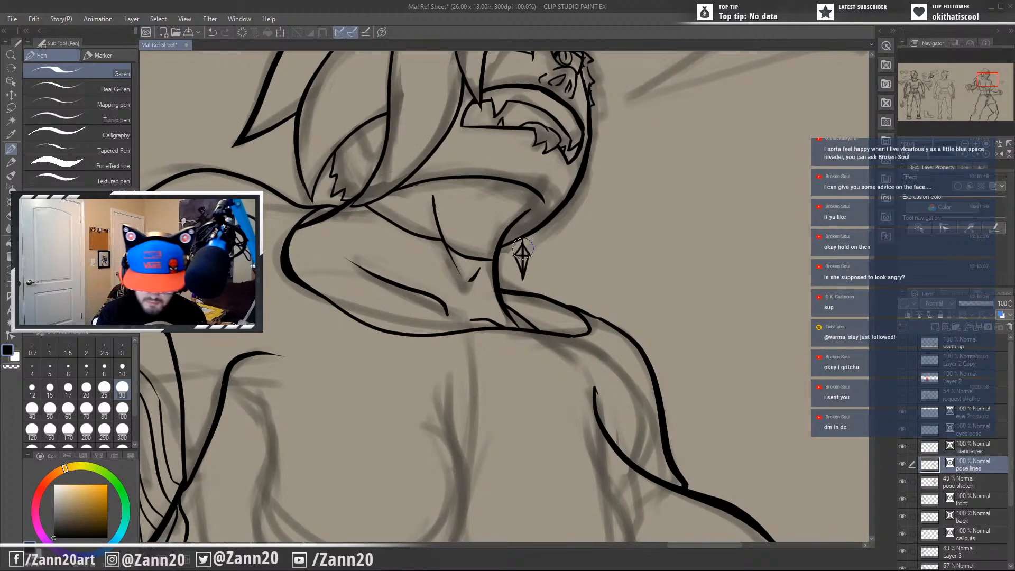
pyautogui.press('m')
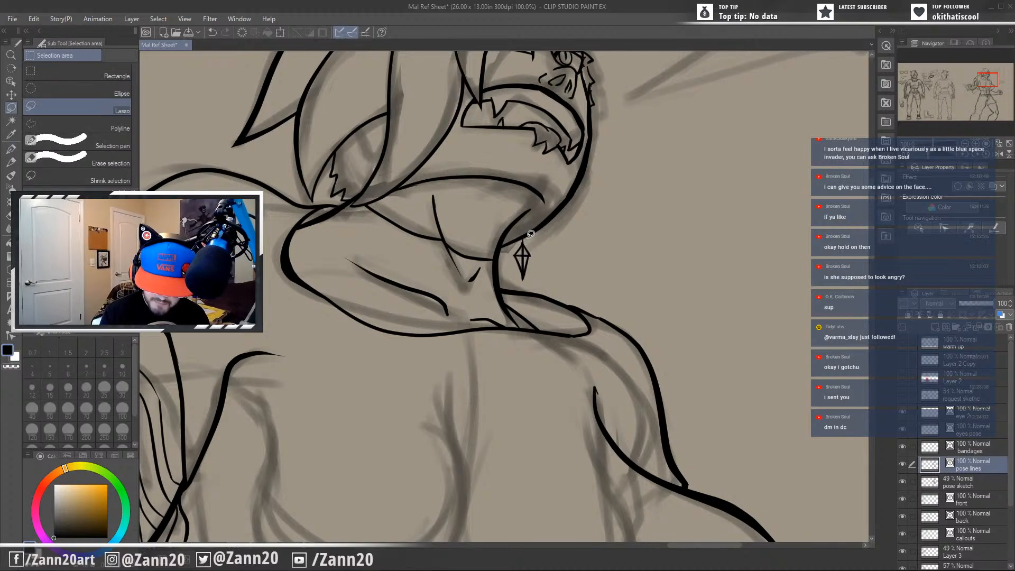
pyautogui.moveTo(530, 233)
pyautogui.mouseDown()
pyautogui.moveTo(513, 261)
pyautogui.moveTo(531, 281)
pyautogui.moveTo(535, 246)
pyautogui.moveTo(530, 271)
pyautogui.moveTo(519, 266)
pyautogui.moveTo(533, 249)
pyautogui.mouseUp()
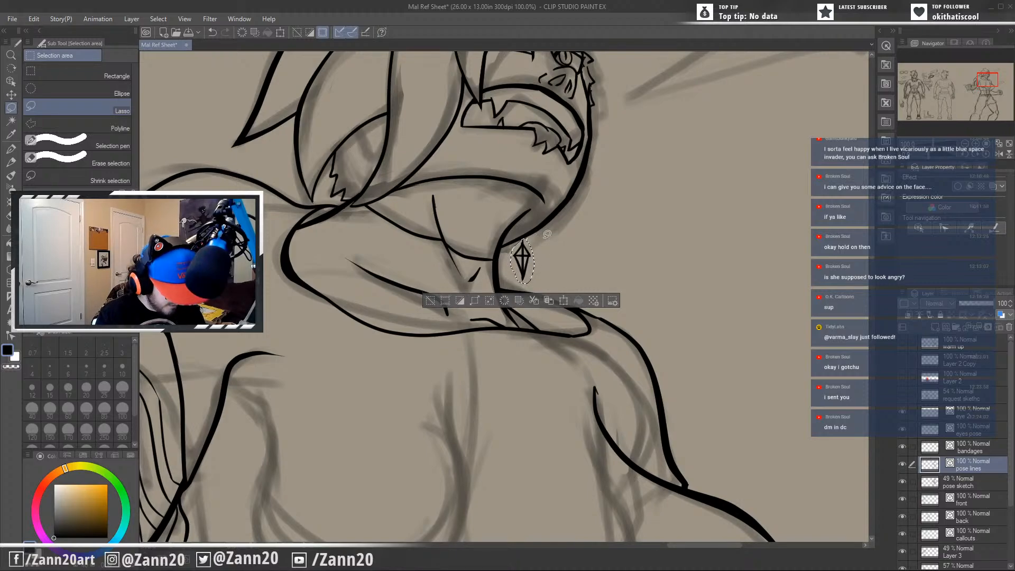
pyautogui.hotkey('ctrl', 't')
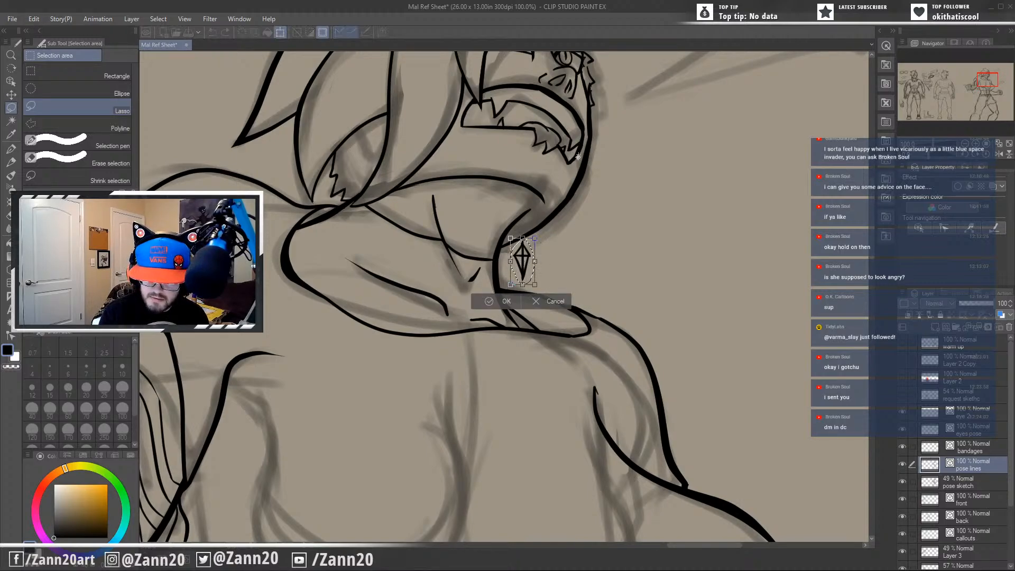
pyautogui.moveTo(522, 263); pyautogui.dragTo(564, 196)
pyautogui.press('Return')
# Move the selected diamond earring out into the empty area beside the head, delete it and clear the selection.
pyautogui.moveTo(627, 288); pyautogui.dragTo(583, 468)
pyautogui.hotkey('ctrl', 't')
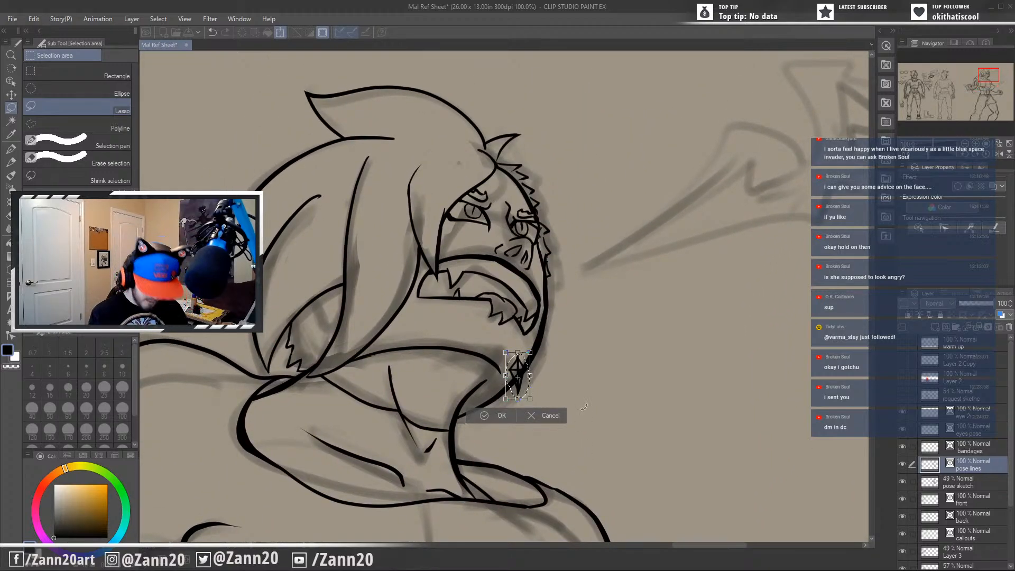
pyautogui.moveTo(517, 377); pyautogui.dragTo(611, 379)
pyautogui.press('Return')
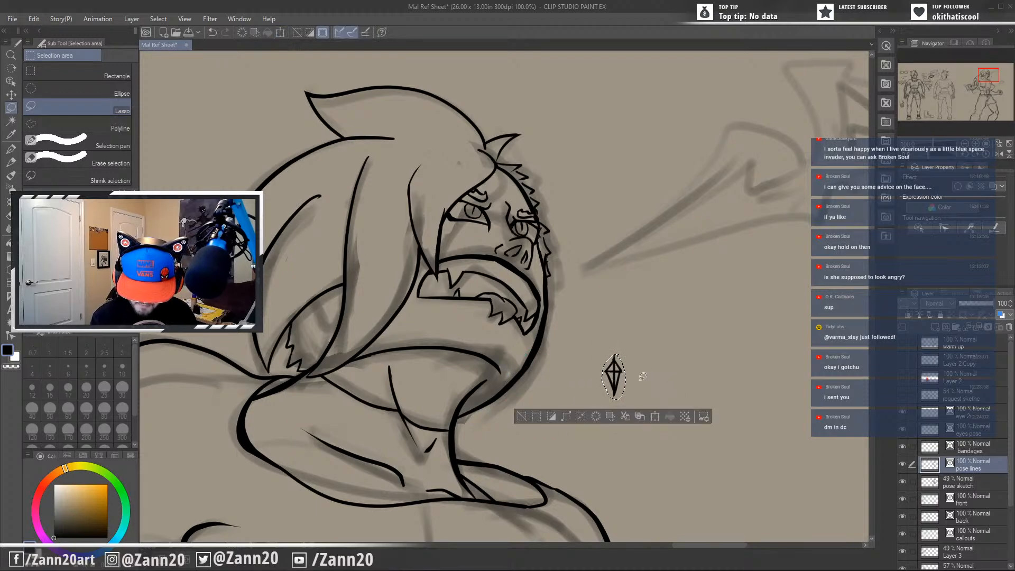
pyautogui.press('Delete')
pyautogui.hotkey('ctrl', 'd')
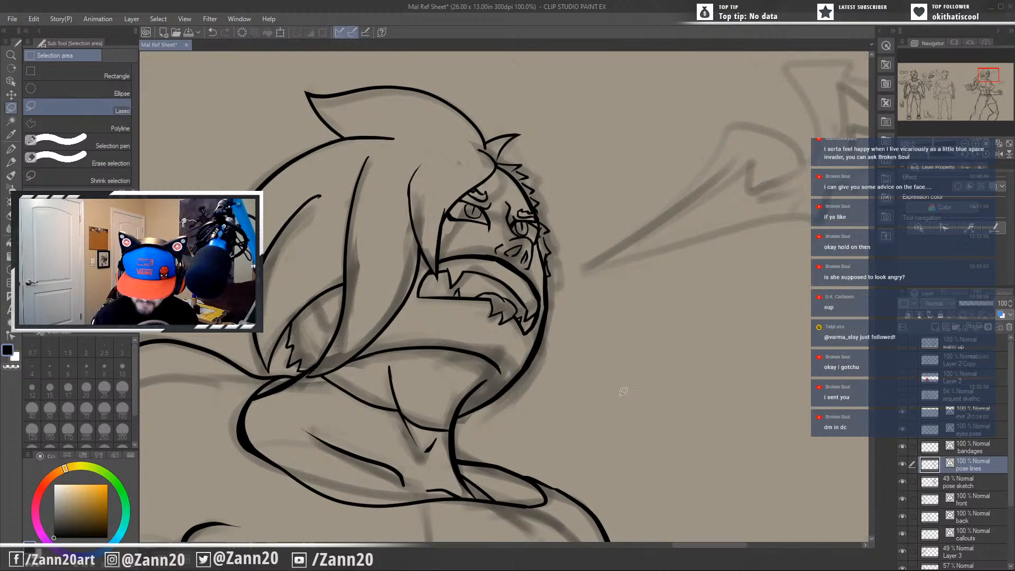
# Activate the bandages layer with the G-pen and set the drawing colour back to near black.
pyautogui.moveTo(579, 379); pyautogui.dragTo(601, 430)
pyautogui.scroll(-3, 653, 378)
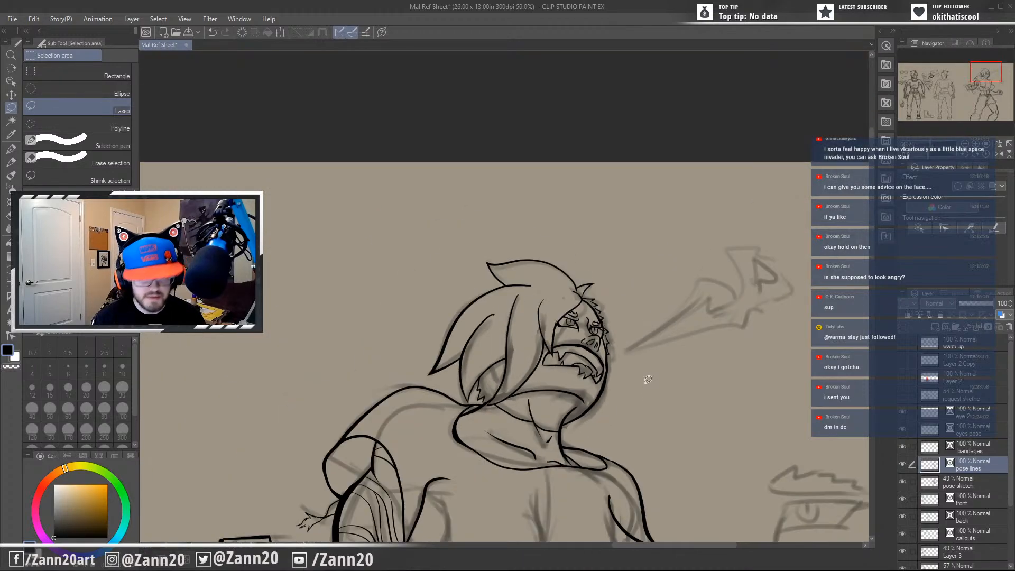
pyautogui.moveTo(642, 333); pyautogui.dragTo(602, 231)
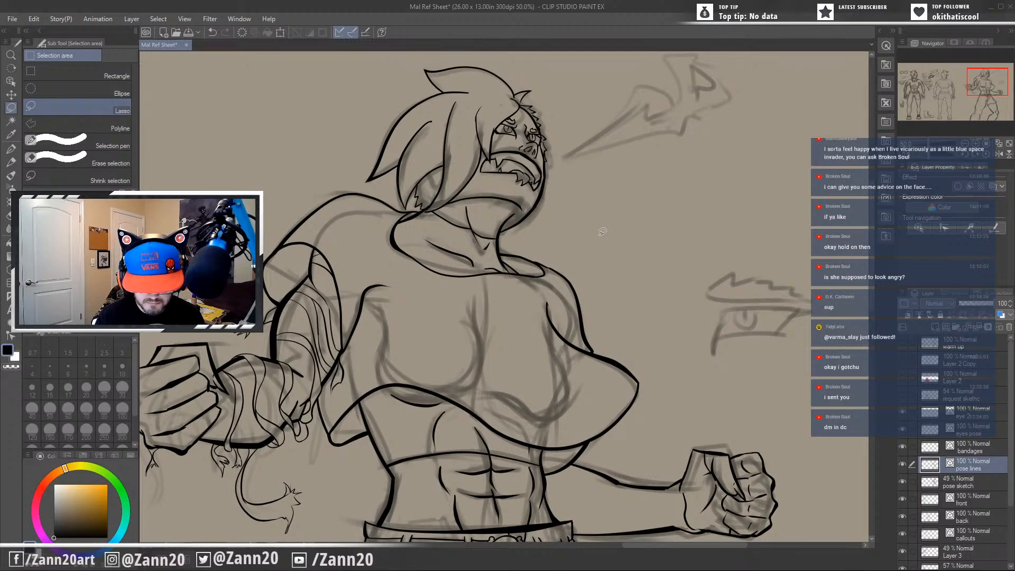
pyautogui.moveTo(493, 426)
pyautogui.mouseDown()
pyautogui.moveTo(559, 302)
pyautogui.moveTo(528, 318)
pyautogui.mouseUp()
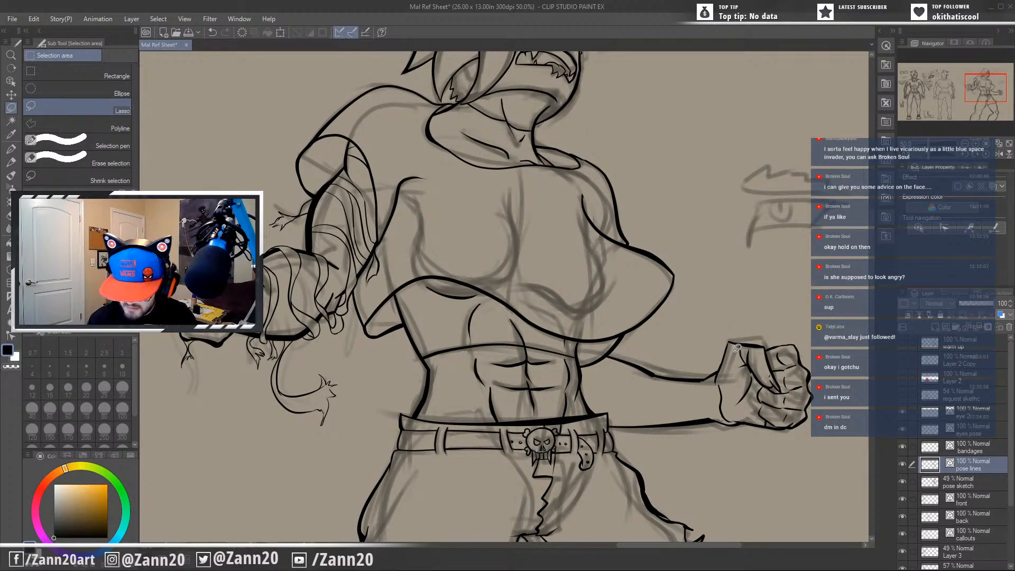
pyautogui.click(974, 455)
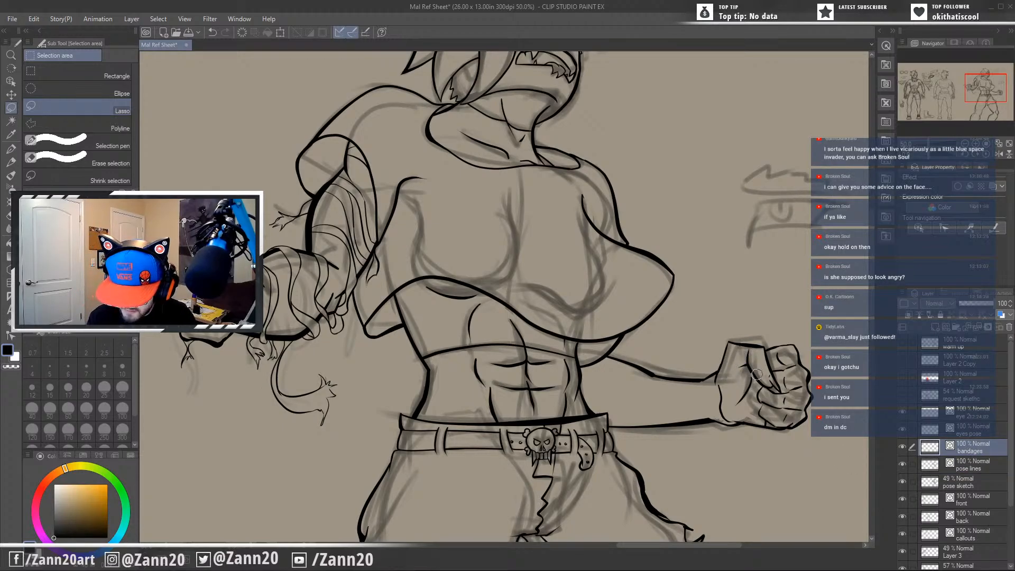
pyautogui.press('p')
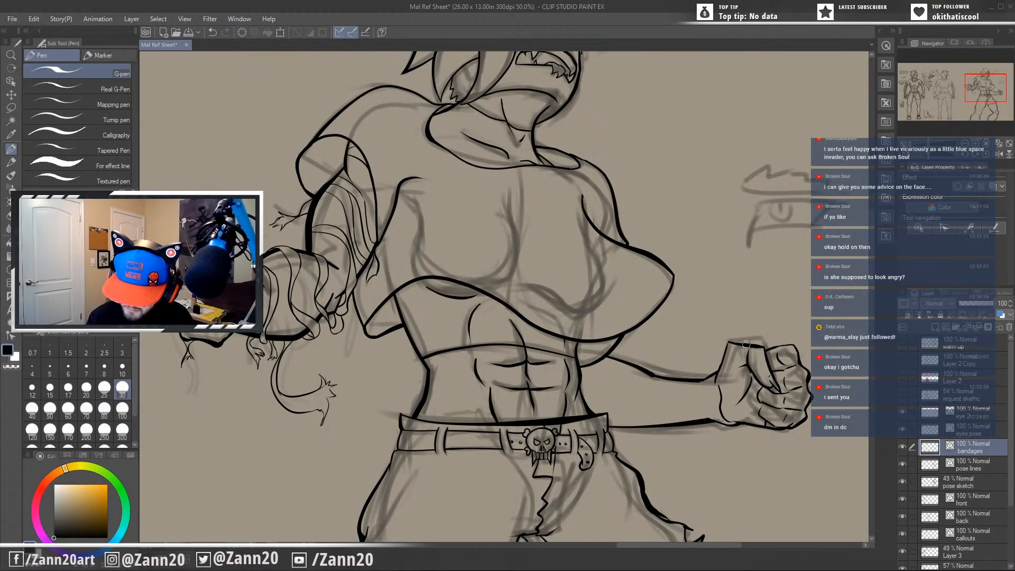
pyautogui.moveTo(745, 344); pyautogui.dragTo(746, 367)
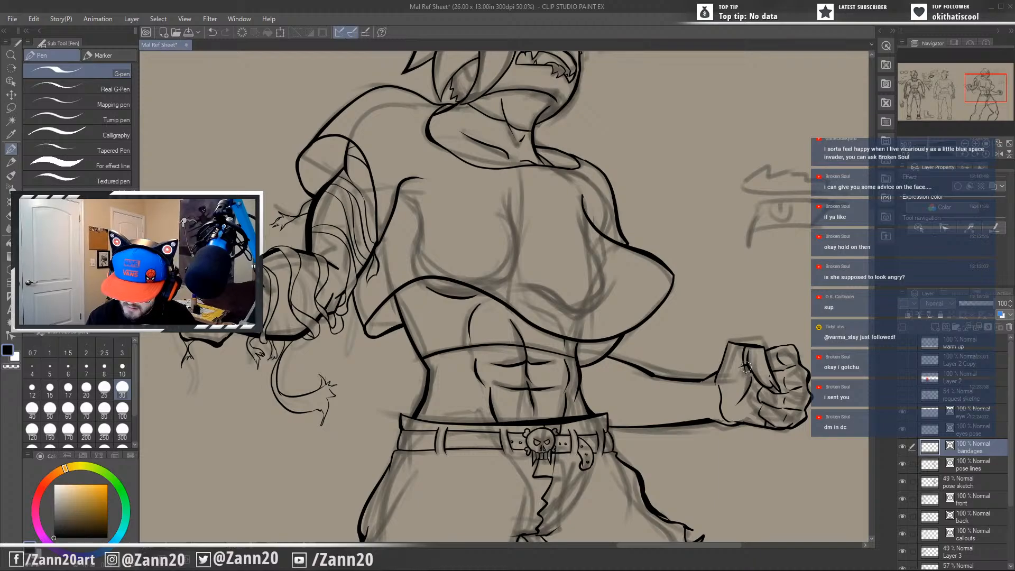
pyautogui.keyDown('alt'); pyautogui.click(756, 458); pyautogui.keyUp('alt')
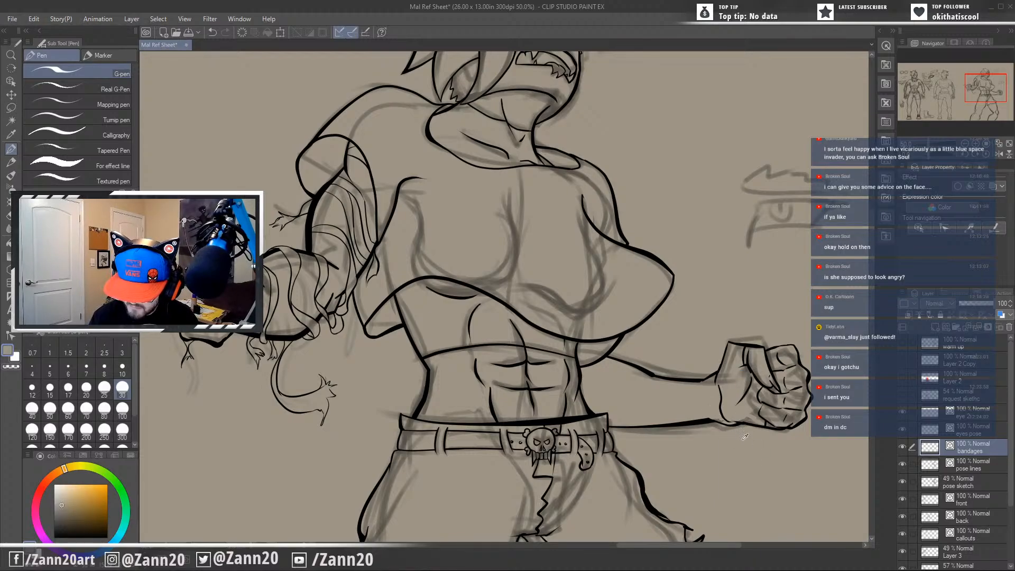
pyautogui.moveTo(745, 448); pyautogui.dragTo(705, 419)
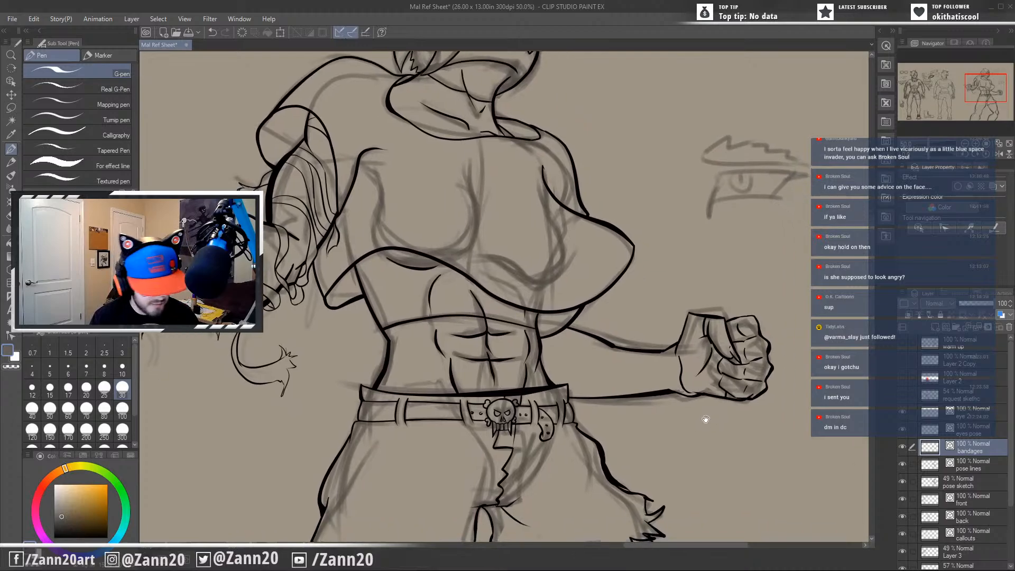
pyautogui.moveTo(57, 520); pyautogui.dragTo(54, 538)
pyautogui.moveTo(648, 468); pyautogui.dragTo(683, 438)
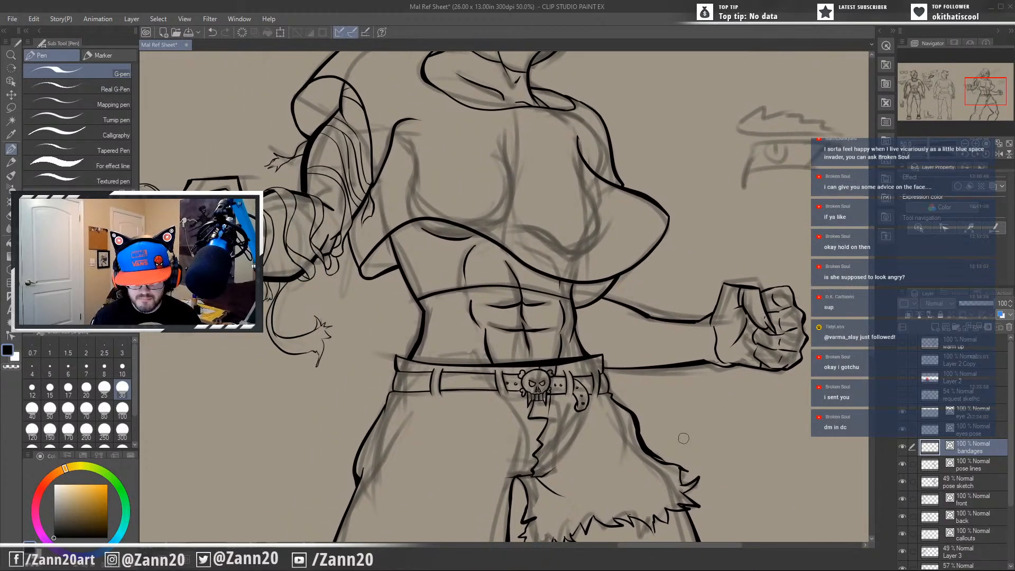
# Ink a thin curved pocket line below the belt on the long-legged side of the trousers.
pyautogui.scroll(-3, 683, 438)
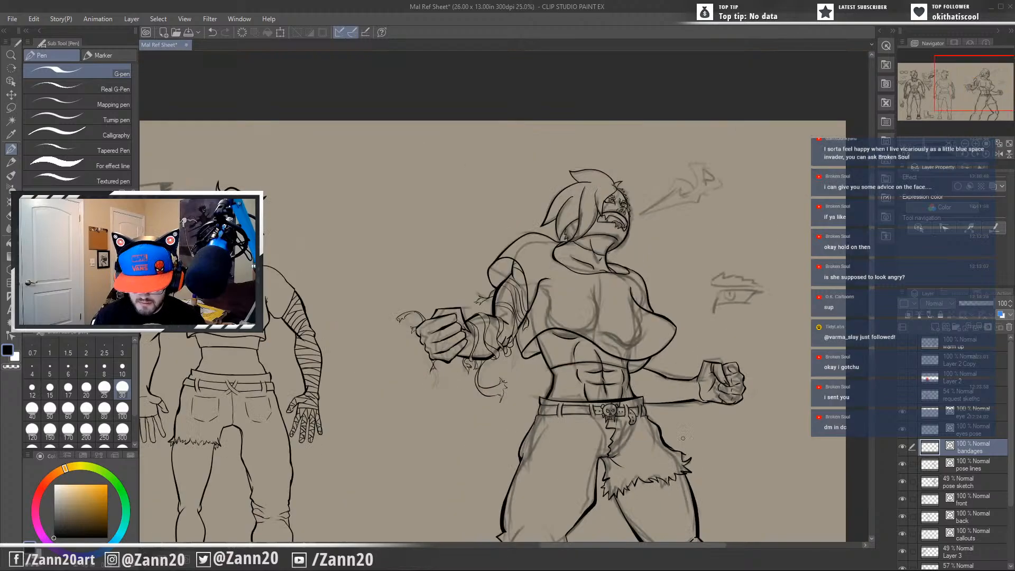
pyautogui.moveTo(695, 382)
pyautogui.mouseDown()
pyautogui.moveTo(663, 283)
pyautogui.moveTo(673, 345)
pyautogui.moveTo(656, 343)
pyautogui.moveTo(664, 363)
pyautogui.moveTo(728, 346)
pyautogui.moveTo(715, 336)
pyautogui.moveTo(708, 373)
pyautogui.mouseUp()
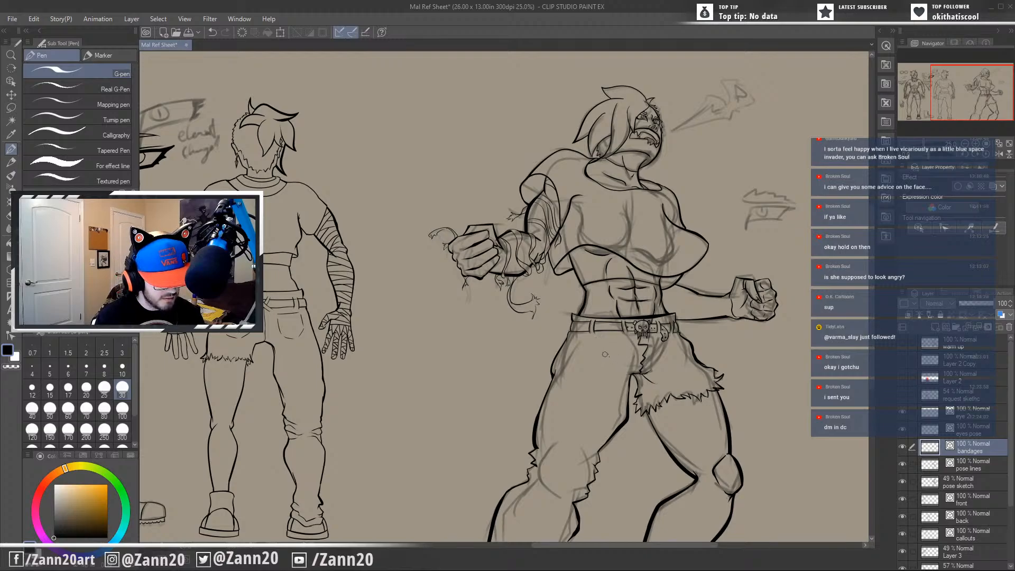
pyautogui.scroll(3, 614, 350)
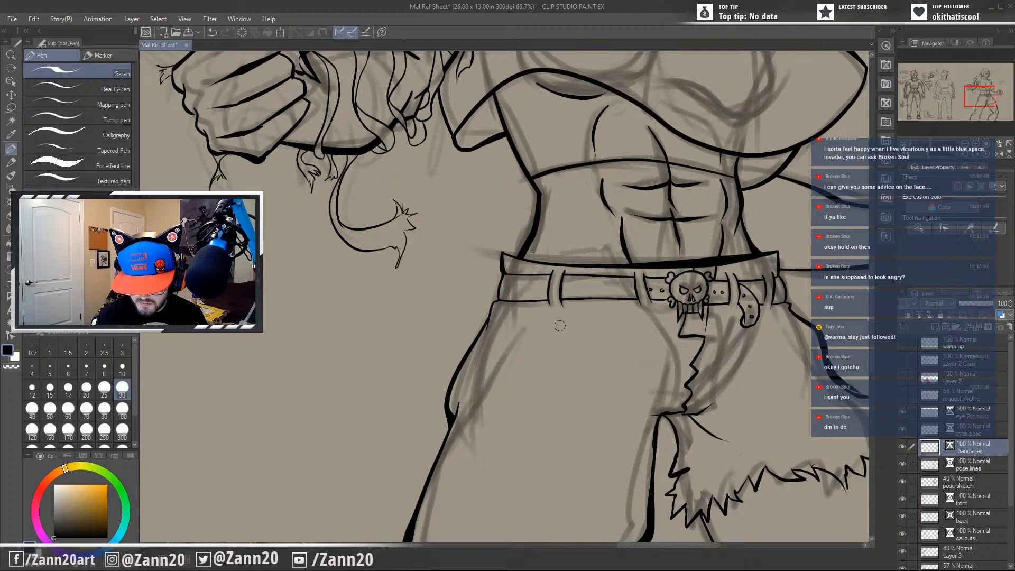
pyautogui.moveTo(550, 324); pyautogui.dragTo(661, 337)
pyautogui.hotkey('ctrl', 'z')
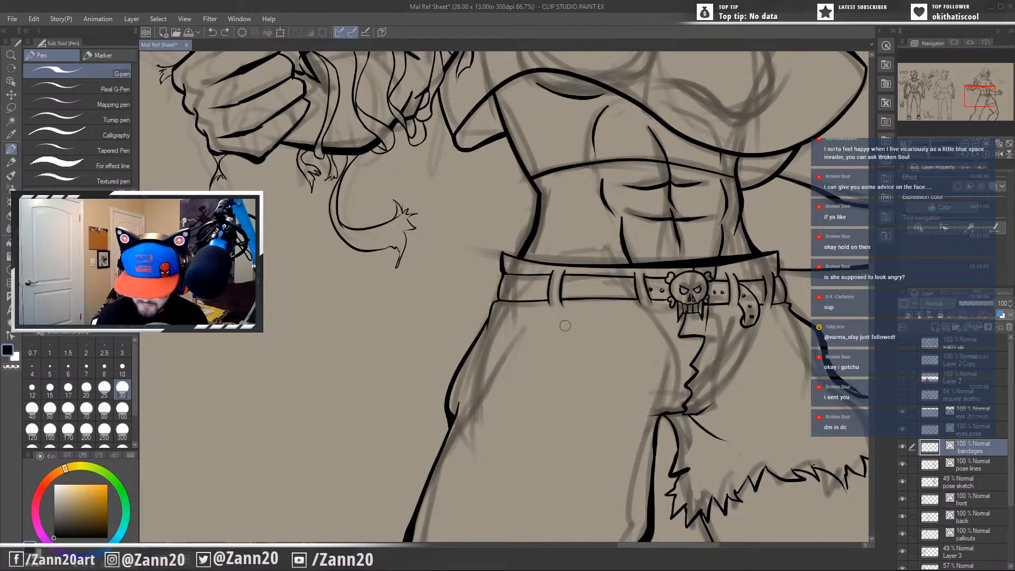
pyautogui.moveTo(550, 319); pyautogui.dragTo(653, 333)
pyautogui.hotkey('ctrl', 'z')
pyautogui.moveTo(546, 343); pyautogui.dragTo(628, 314)
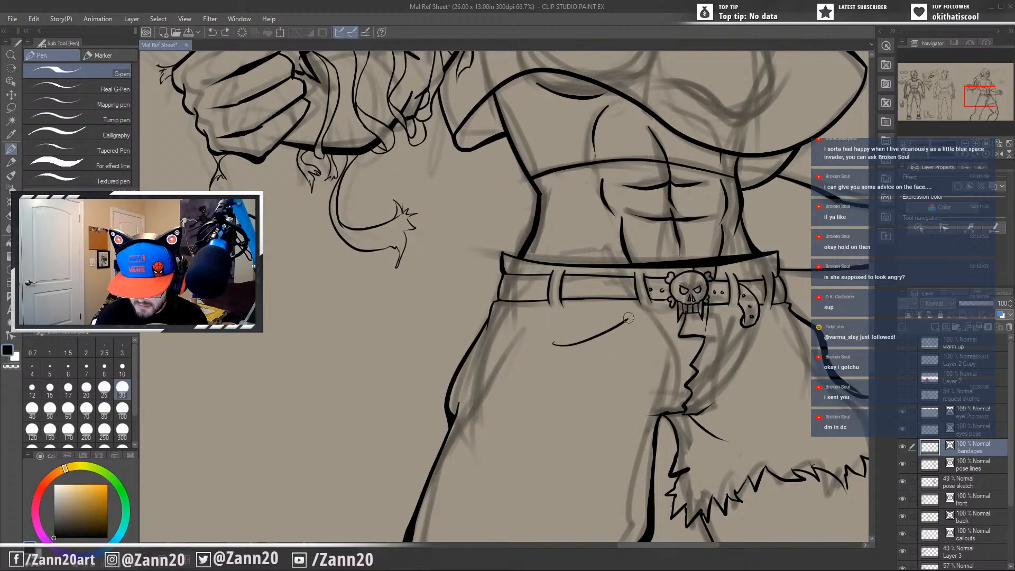
pyautogui.hotkey('ctrl', 'z')
pyautogui.moveTo(543, 343); pyautogui.dragTo(625, 313)
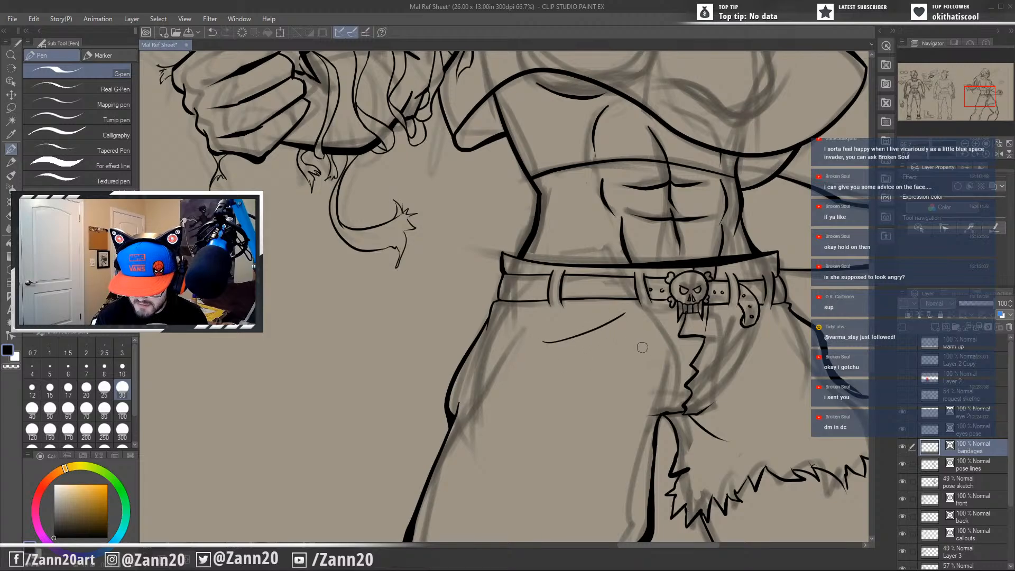
# Ink the opposite pocket line from the belt's hanging end to the outer hip on the torn-leg side.
pyautogui.moveTo(758, 406); pyautogui.dragTo(621, 394)
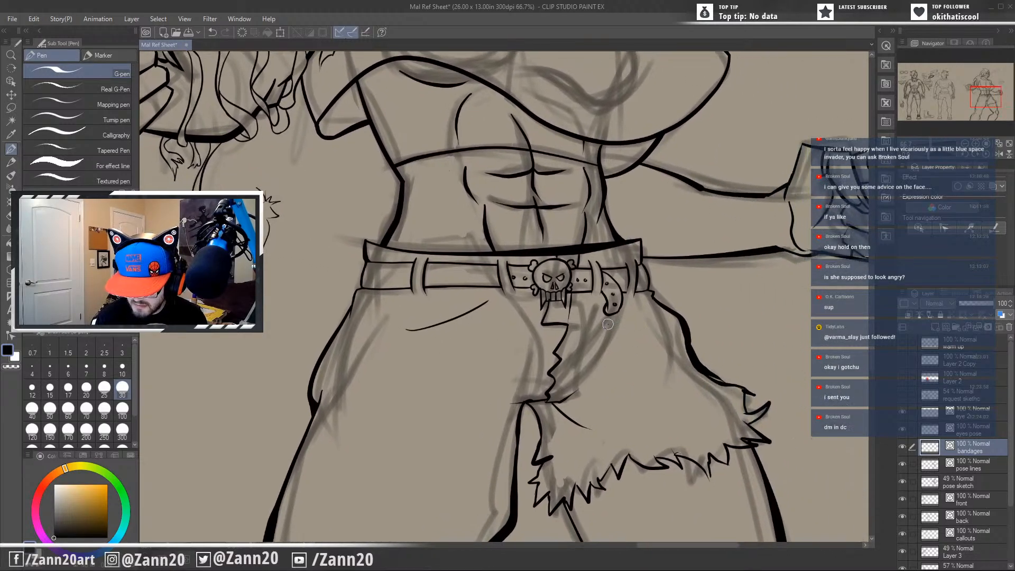
pyautogui.moveTo(607, 323); pyautogui.dragTo(673, 325)
pyautogui.hotkey('ctrl', 'z')
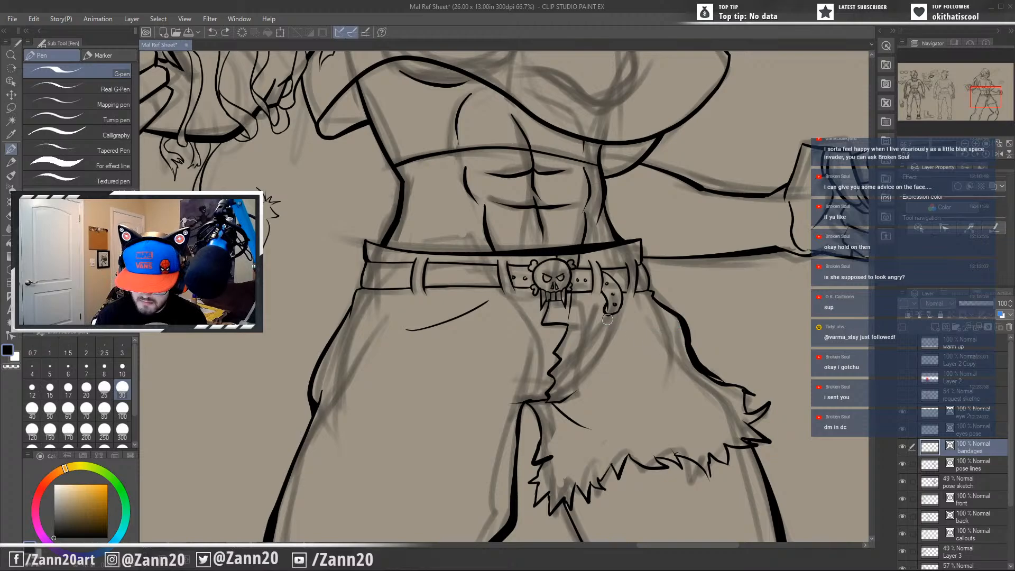
pyautogui.moveTo(603, 308)
pyautogui.mouseDown()
pyautogui.moveTo(736, 358)
pyautogui.moveTo(682, 394)
pyautogui.moveTo(543, 347)
pyautogui.moveTo(504, 351)
pyautogui.mouseUp()
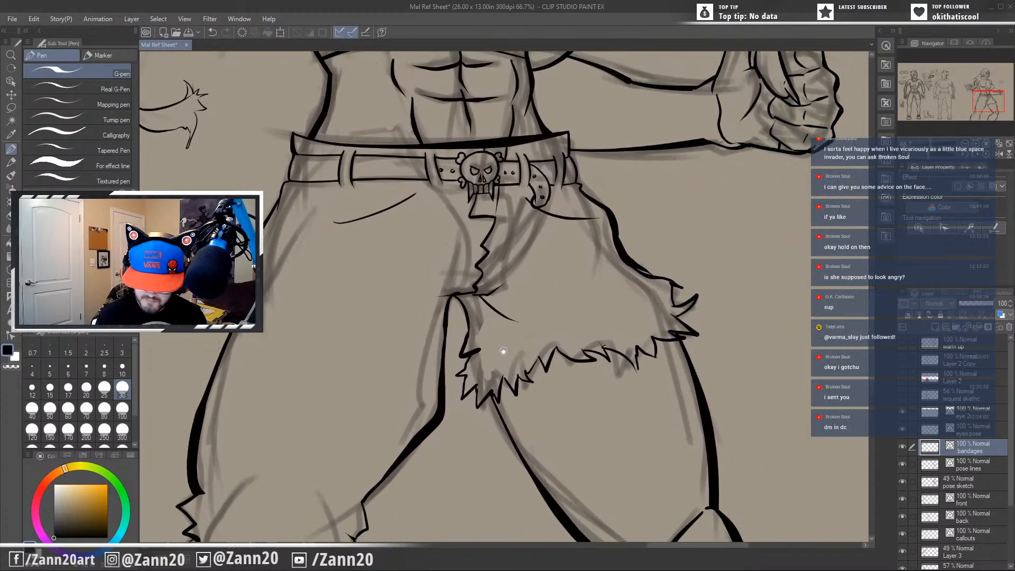
pyautogui.moveTo(611, 225); pyautogui.dragTo(658, 301)
pyautogui.hotkey('ctrl', 'z')
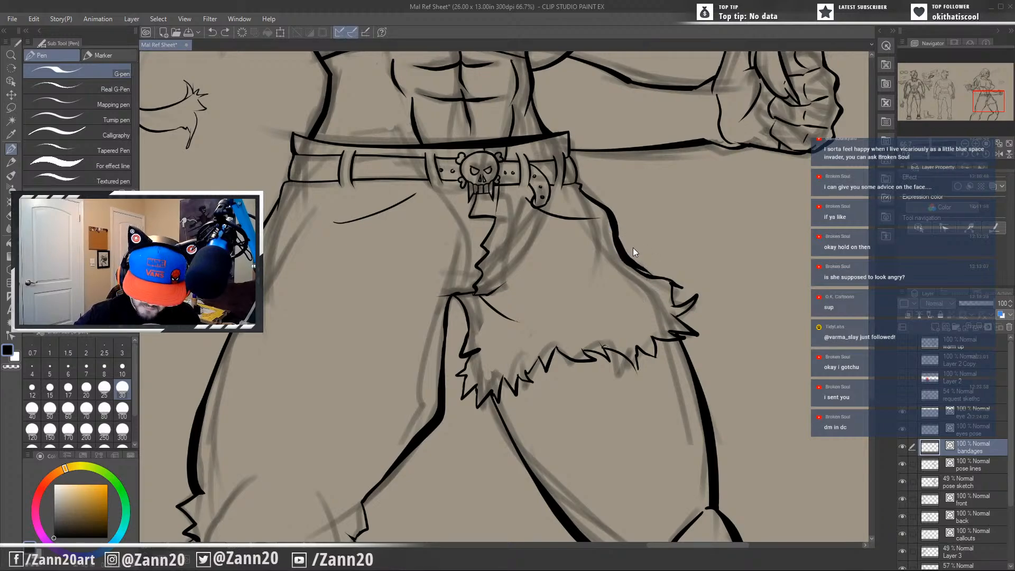
pyautogui.moveTo(652, 289); pyautogui.dragTo(642, 283)
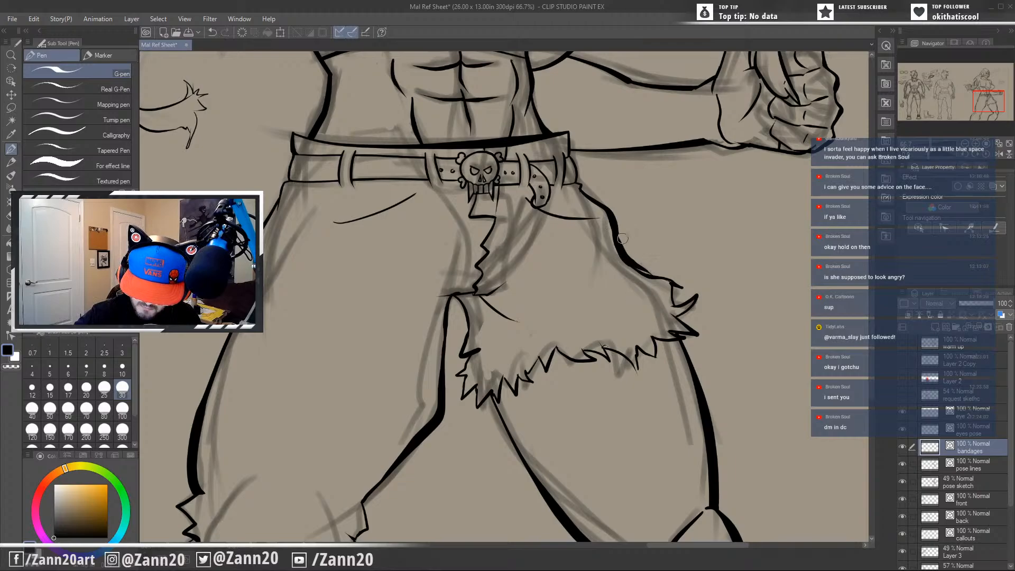
pyautogui.moveTo(613, 230); pyautogui.dragTo(635, 256)
pyautogui.hotkey('ctrl', 'z')
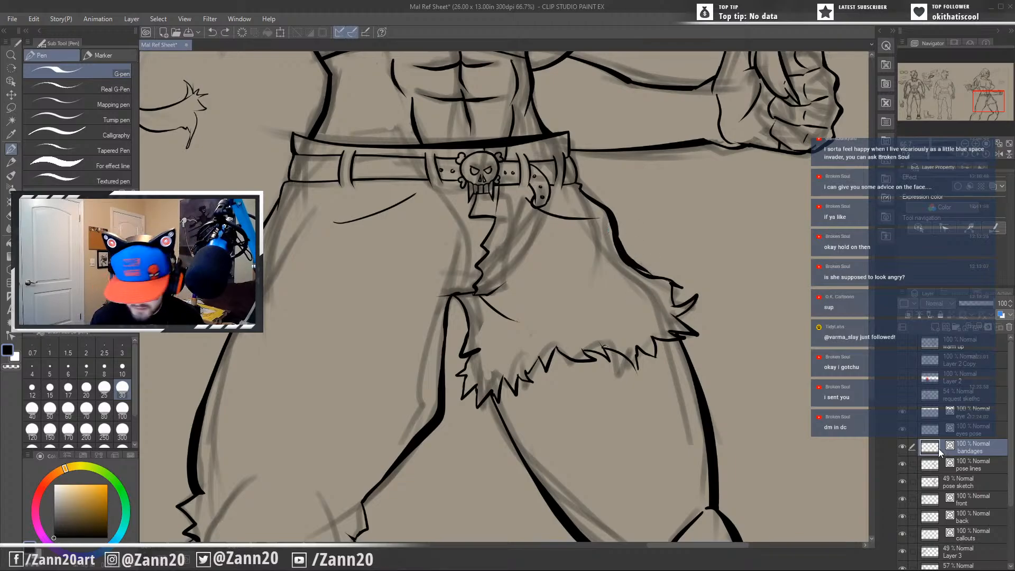
# Activate the pose lines layer and thin the outer thigh outline between the hip and the frayed hem on the torn-leg side.
pyautogui.click(971, 465)
pyautogui.moveTo(609, 220); pyautogui.dragTo(647, 302)
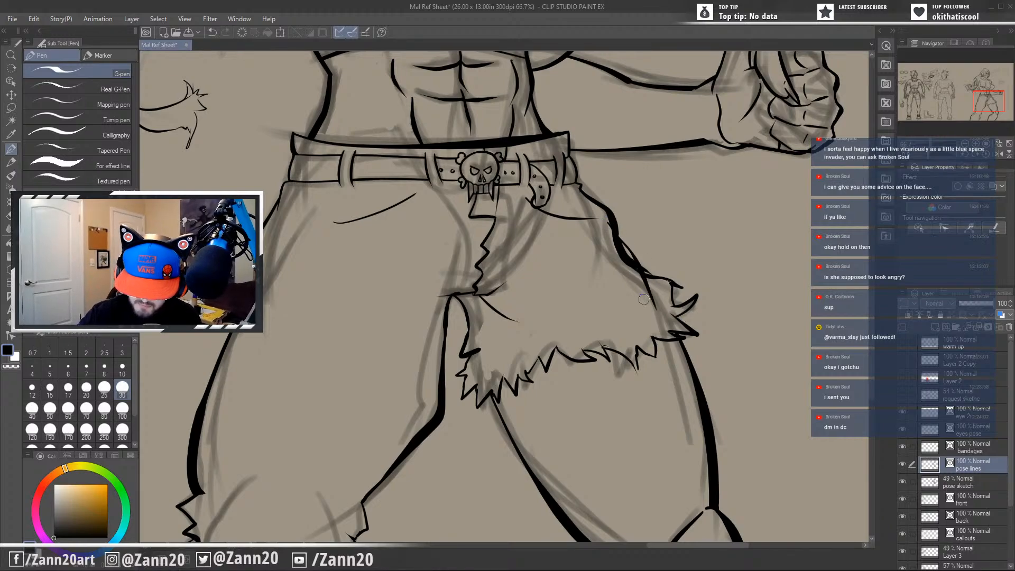
pyautogui.hotkey('ctrl', 'z')
pyautogui.moveTo(611, 238); pyautogui.dragTo(623, 255)
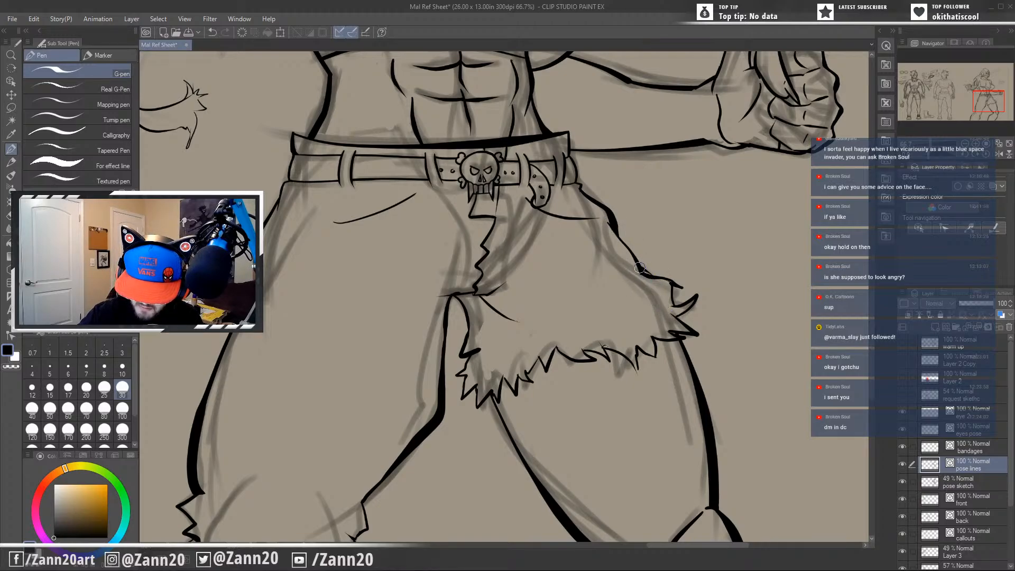
# Rework the inner edge of the torn trouser leg where it runs from the crotch into the frayed hem.
pyautogui.moveTo(667, 417)
pyautogui.mouseDown()
pyautogui.moveTo(620, 395)
pyautogui.moveTo(708, 354)
pyautogui.mouseUp()
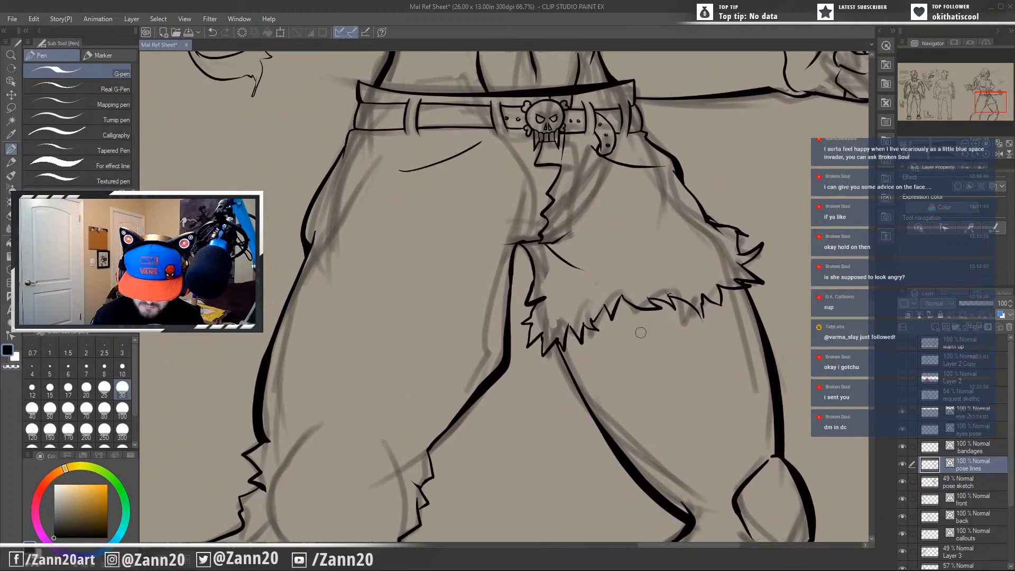
pyautogui.hotkey('ctrl', 'z')
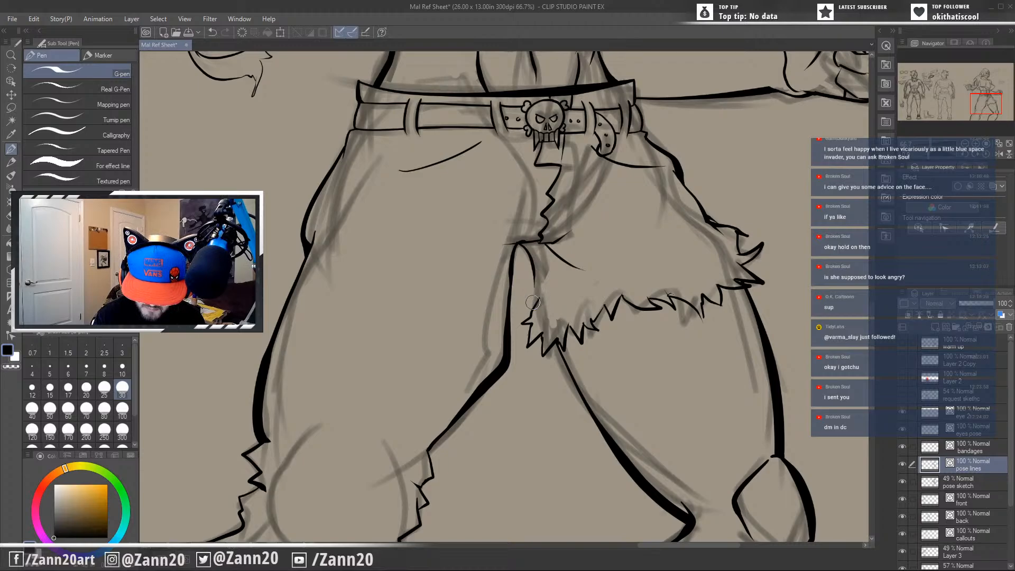
pyautogui.moveTo(539, 270); pyautogui.dragTo(533, 286)
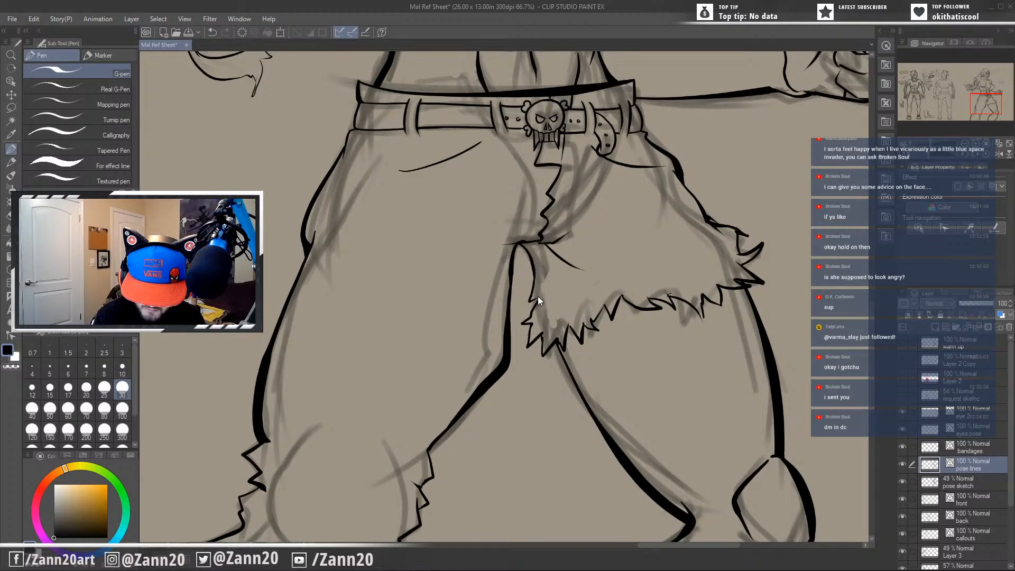
pyautogui.hotkey('ctrl', 'z')
pyautogui.moveTo(537, 268); pyautogui.dragTo(528, 314)
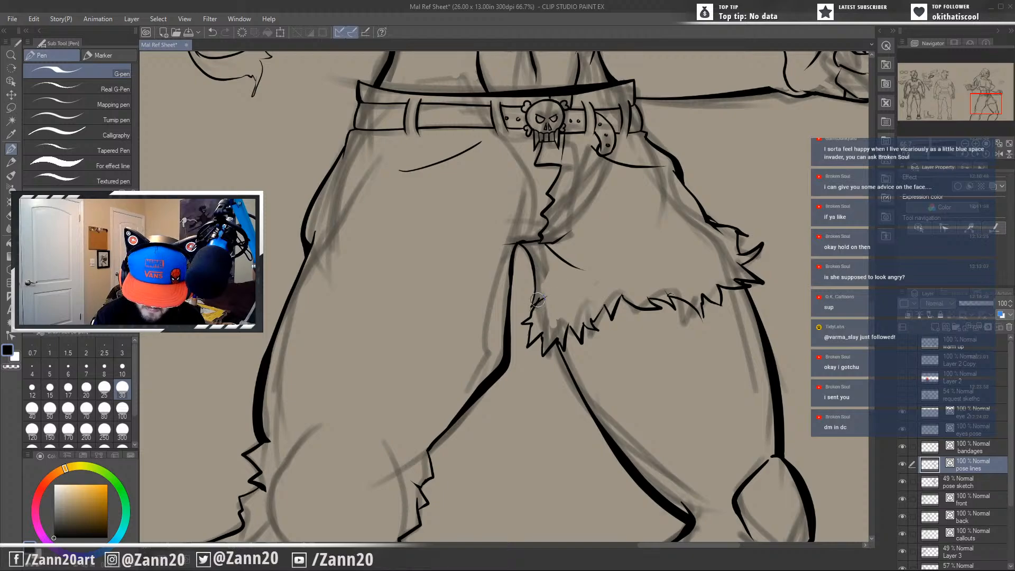
pyautogui.hotkey('ctrl', 'z')
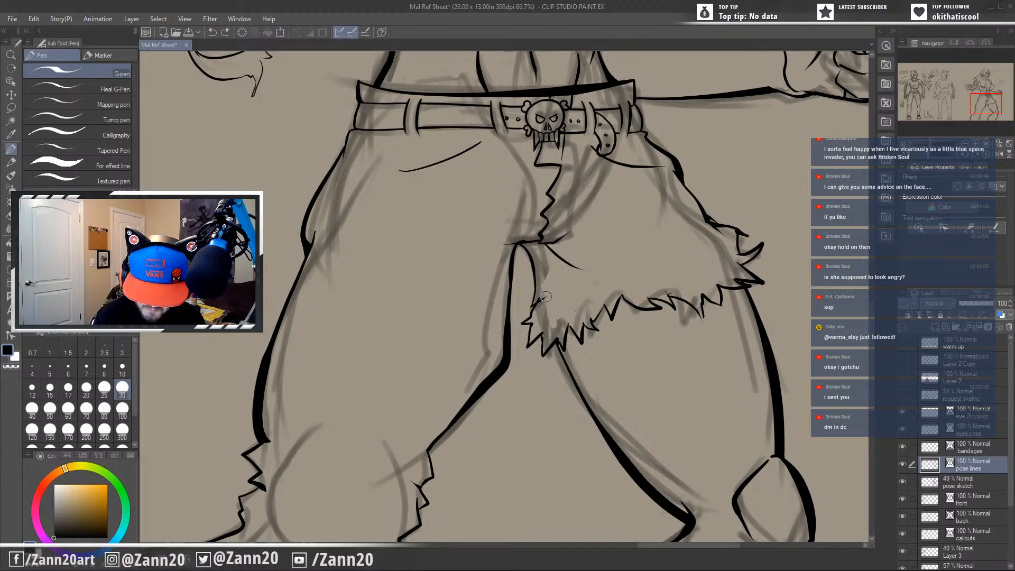
pyautogui.moveTo(551, 320); pyautogui.dragTo(525, 308)
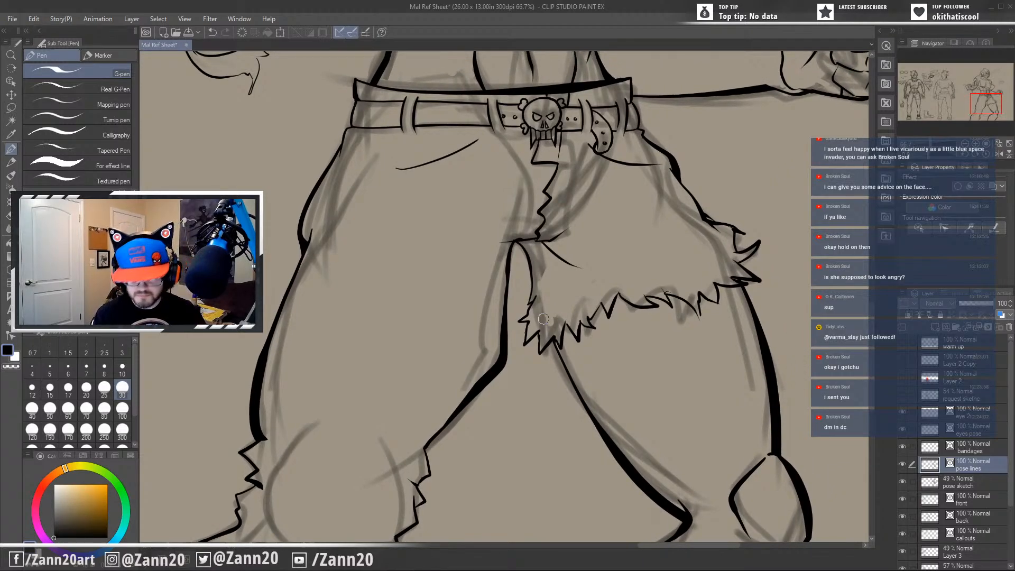
# Extend the inner calf outline of the long-trousered leg down past the canvas's lower edge with a thick tapered stroke.
pyautogui.moveTo(669, 407); pyautogui.dragTo(618, 396)
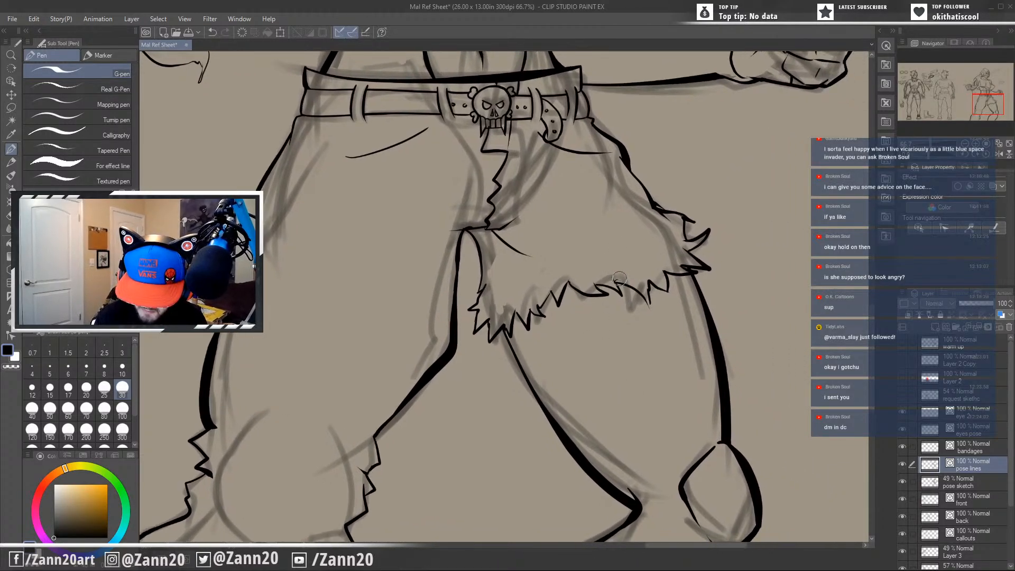
pyautogui.moveTo(619, 279); pyautogui.dragTo(620, 220)
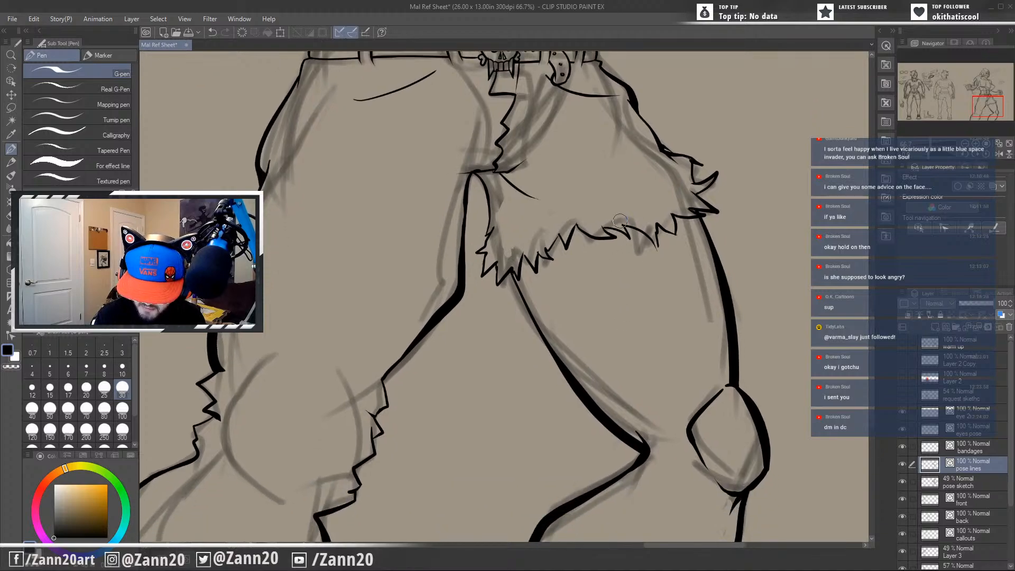
pyautogui.moveTo(634, 295); pyautogui.dragTo(589, 307)
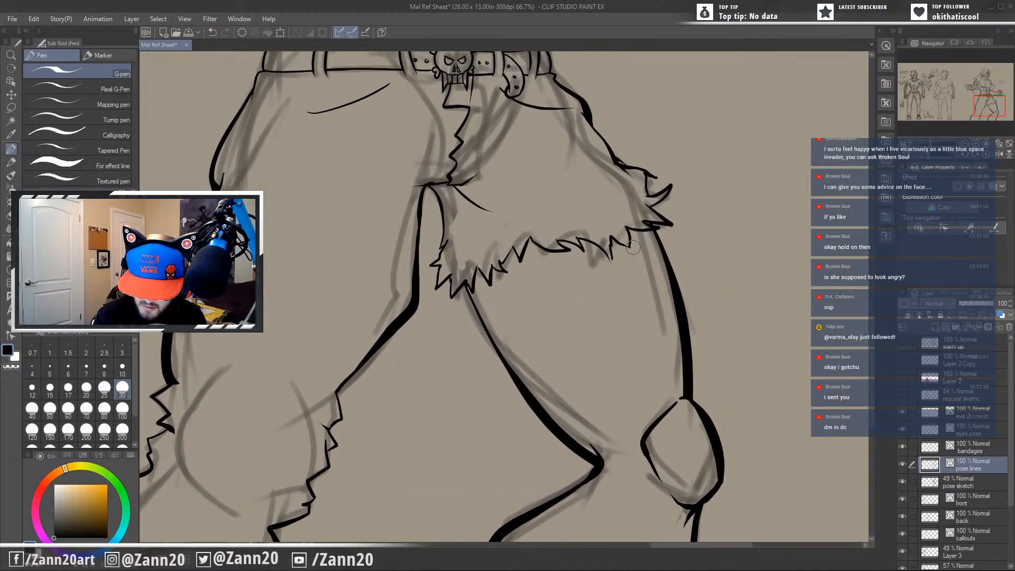
pyautogui.moveTo(629, 261)
pyautogui.mouseDown()
pyautogui.moveTo(614, 305)
pyautogui.moveTo(655, 312)
pyautogui.mouseUp()
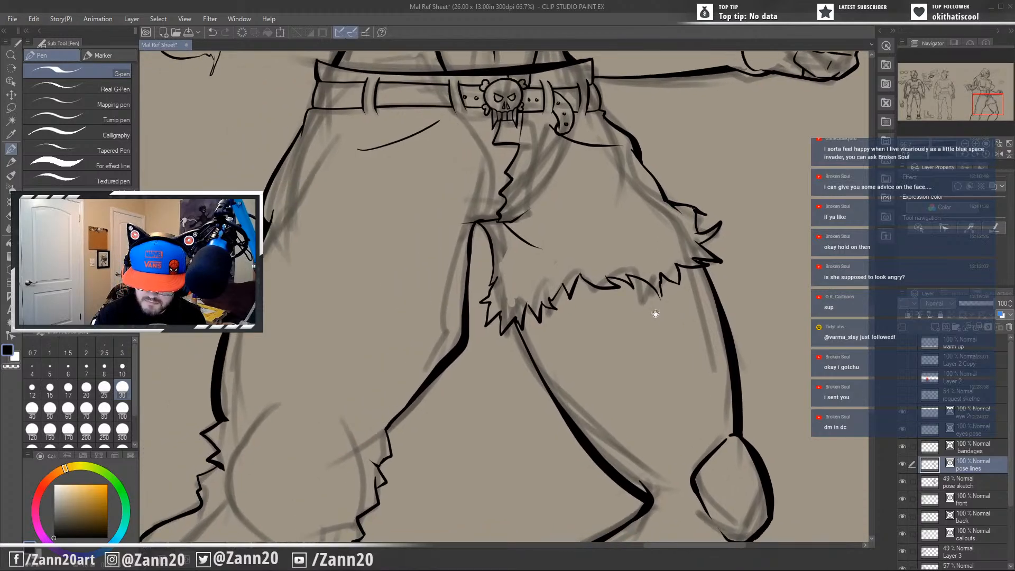
pyautogui.moveTo(593, 371); pyautogui.dragTo(641, 320)
pyautogui.moveTo(619, 360); pyautogui.dragTo(687, 295)
pyautogui.moveTo(655, 330)
pyautogui.mouseDown()
pyautogui.moveTo(634, 292)
pyautogui.moveTo(657, 245)
pyautogui.moveTo(656, 278)
pyautogui.moveTo(678, 162)
pyautogui.mouseUp()
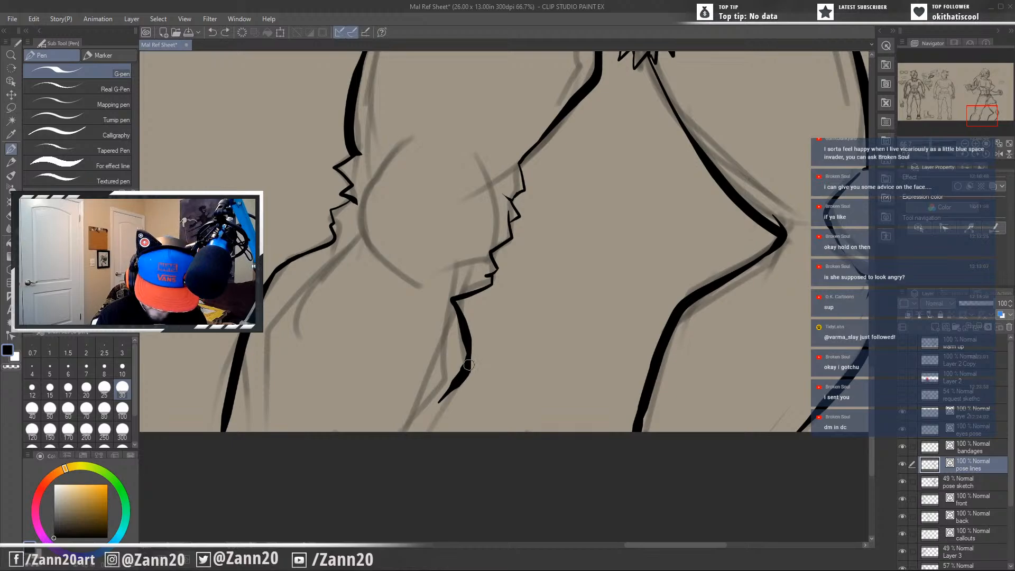
pyautogui.moveTo(468, 364); pyautogui.dragTo(405, 484)
pyautogui.hotkey('ctrl', 'z')
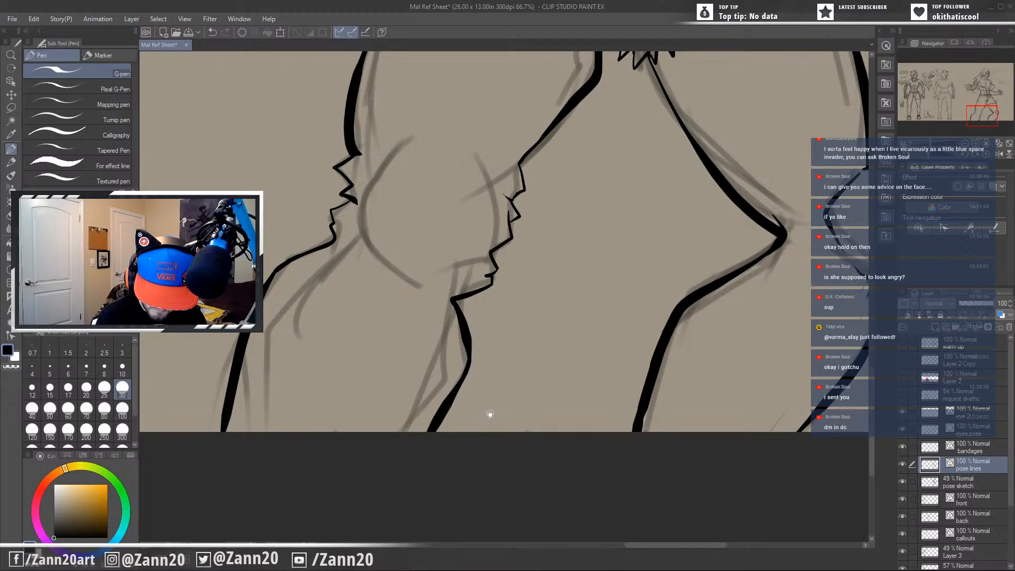
# Redraw the upper calf outline with a small jagged notch below the ragged trouser edge and erase the old inward corner.
pyautogui.moveTo(488, 414); pyautogui.dragTo(443, 413)
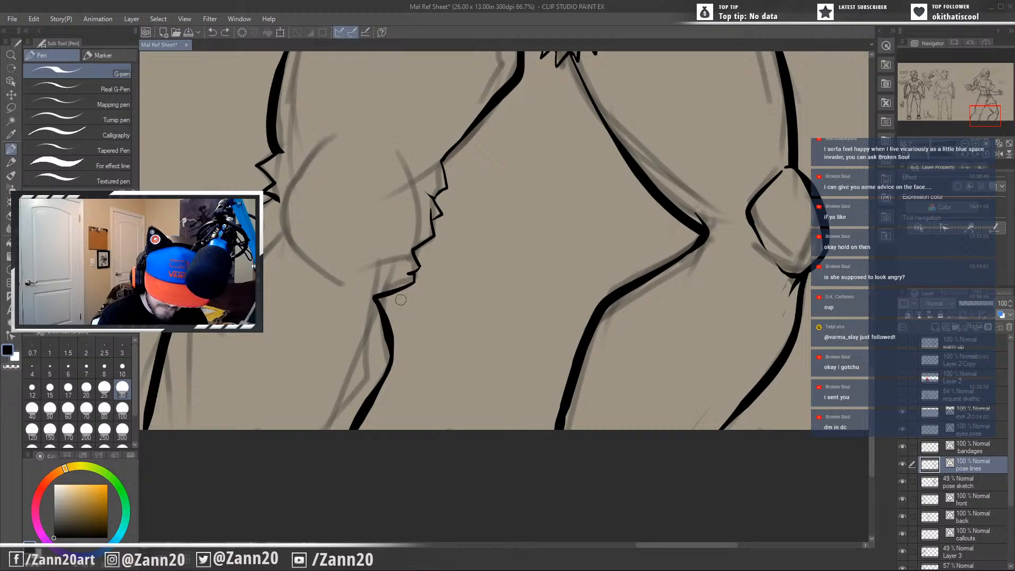
pyautogui.moveTo(399, 290); pyautogui.dragTo(388, 320)
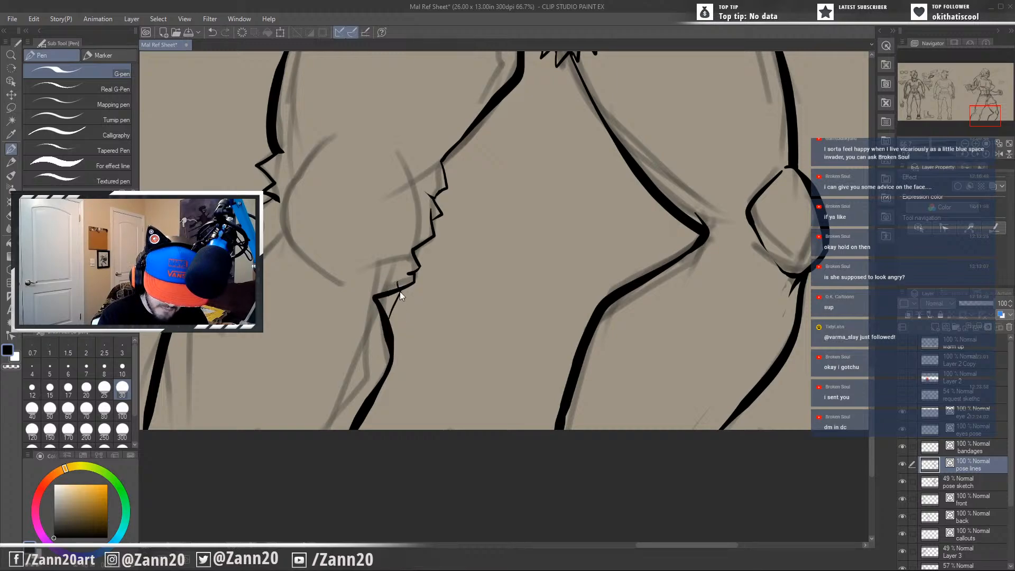
pyautogui.hotkey('ctrl', 'z')
pyautogui.moveTo(396, 283); pyautogui.dragTo(390, 318)
pyautogui.hotkey('ctrl', 'z')
pyautogui.moveTo(396, 283); pyautogui.dragTo(390, 351)
pyautogui.hotkey('ctrl', 'z')
pyautogui.moveTo(397, 282)
pyautogui.mouseDown()
pyautogui.moveTo(403, 308)
pyautogui.moveTo(383, 374)
pyautogui.mouseUp()
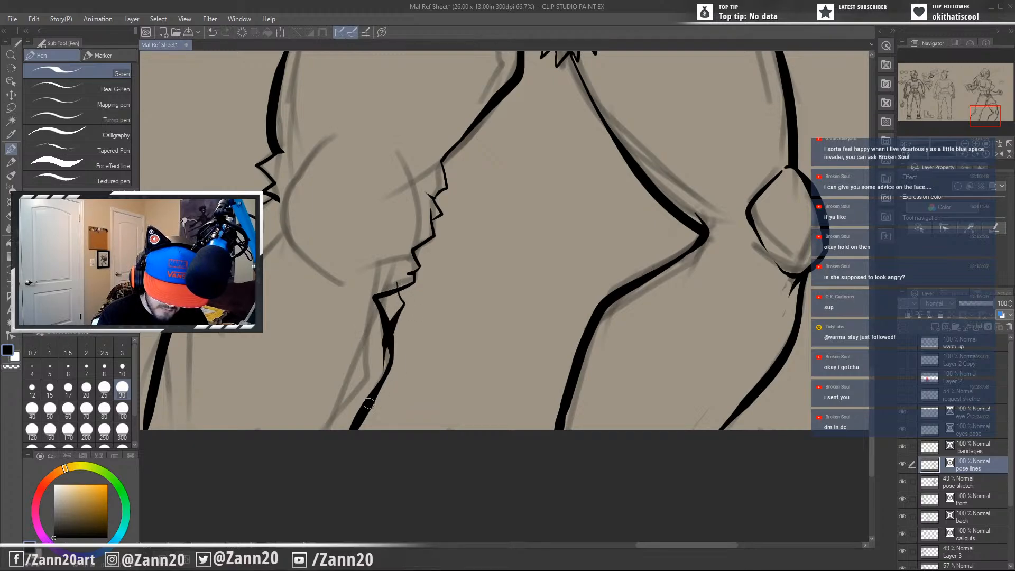
pyautogui.moveTo(386, 283); pyautogui.dragTo(372, 317)
pyautogui.moveTo(389, 356); pyautogui.dragTo(382, 365)
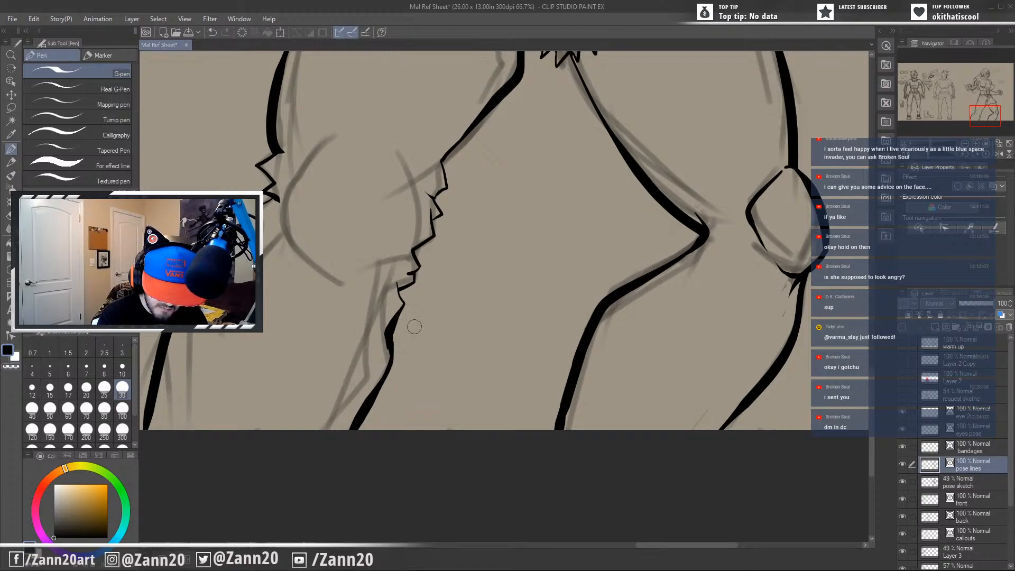
# Review the inked pose from the lower legs up through the torso to the head, both close up and as a whole figure.
pyautogui.moveTo(436, 319); pyautogui.dragTo(461, 320)
pyautogui.moveTo(422, 286); pyautogui.dragTo(432, 311)
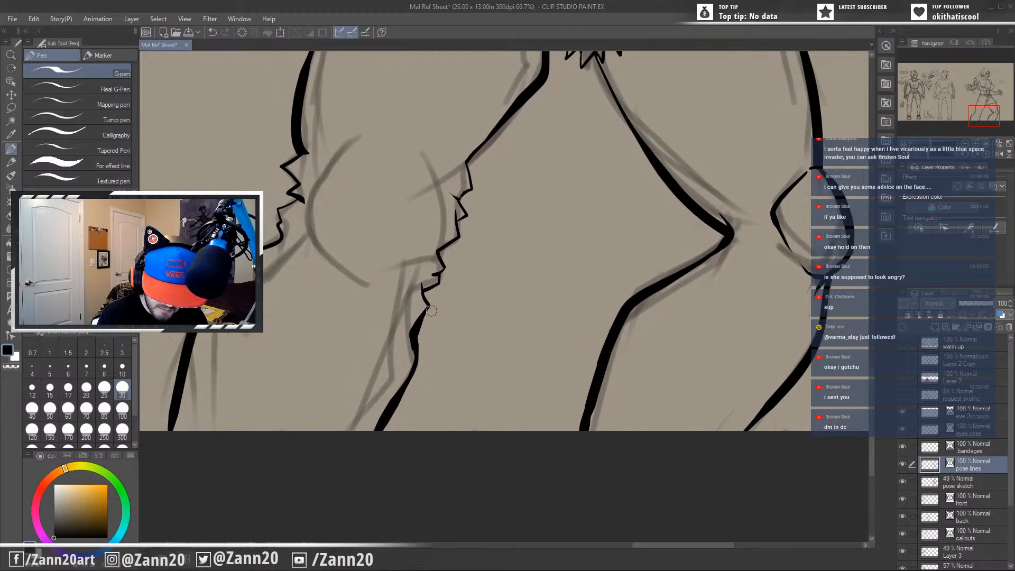
pyautogui.moveTo(423, 370); pyautogui.dragTo(445, 346)
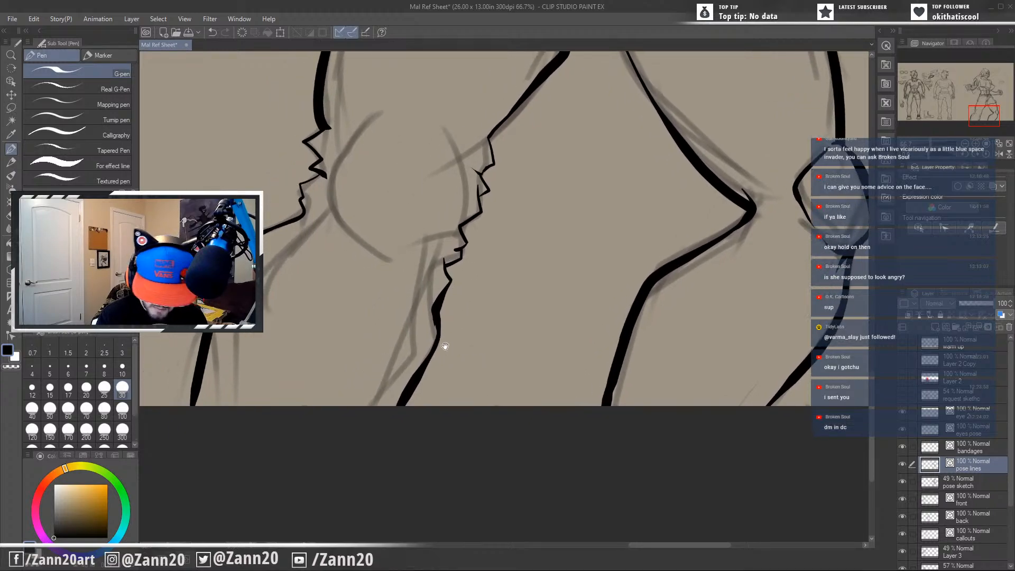
pyautogui.moveTo(506, 348); pyautogui.dragTo(449, 466)
pyautogui.moveTo(640, 387); pyautogui.dragTo(838, 364)
pyautogui.moveTo(664, 363); pyautogui.dragTo(414, 458)
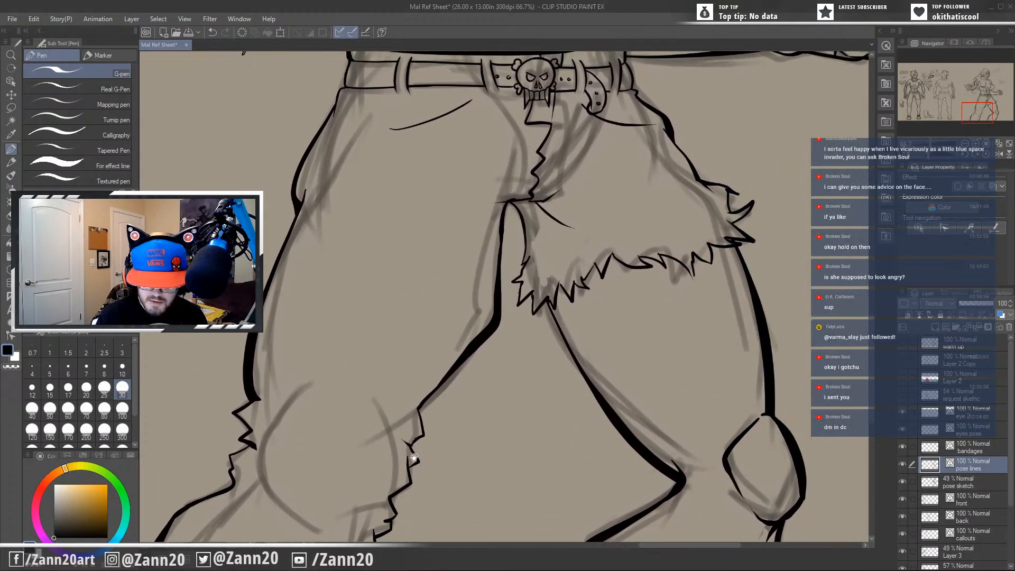
pyautogui.moveTo(595, 133); pyautogui.dragTo(533, 438)
pyautogui.moveTo(585, 358); pyautogui.dragTo(719, 415)
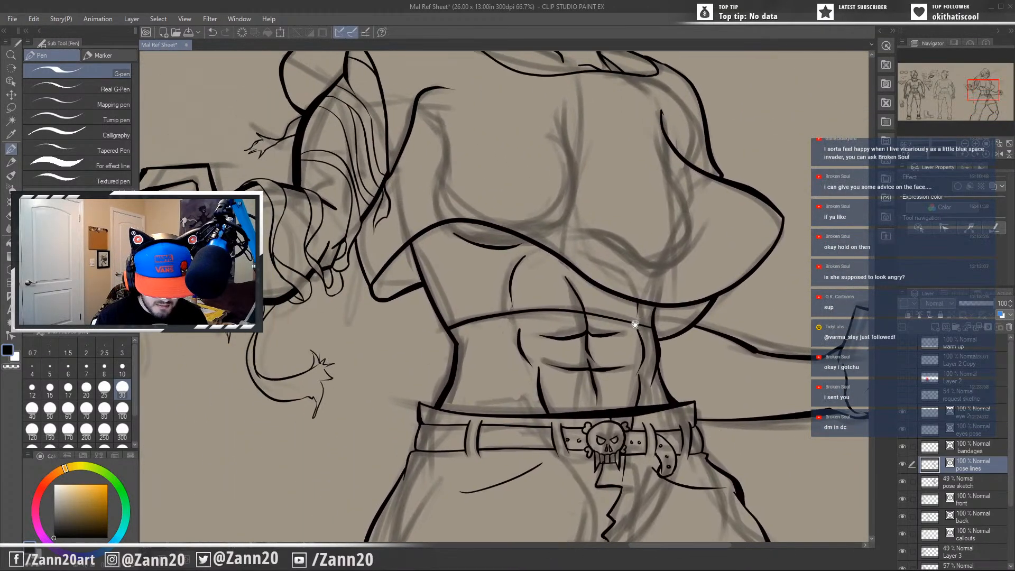
pyautogui.moveTo(634, 324); pyautogui.dragTo(527, 490)
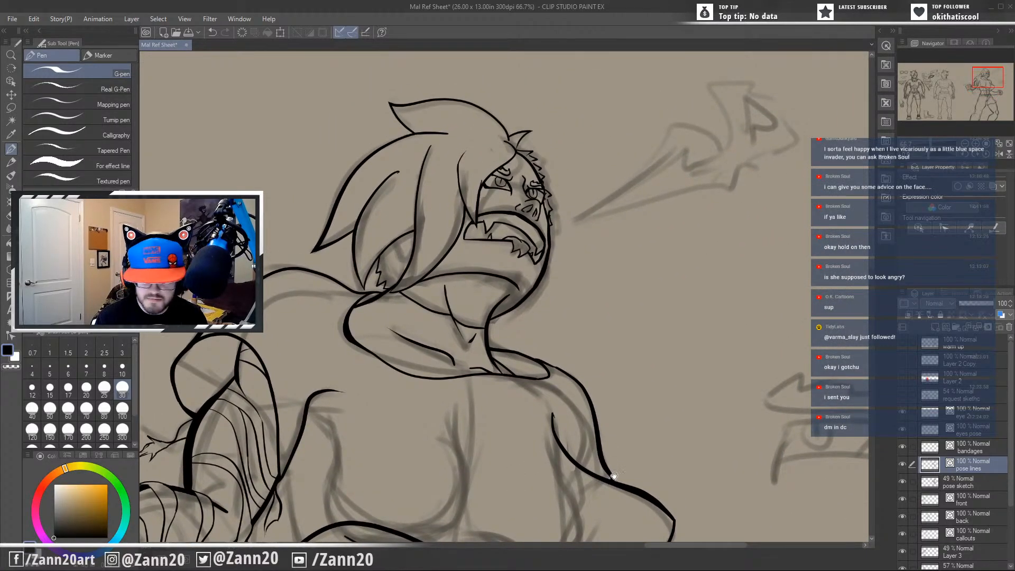
pyautogui.moveTo(613, 475); pyautogui.dragTo(649, 354)
pyautogui.scroll(-3, 692, 300)
pyautogui.moveTo(573, 399); pyautogui.dragTo(636, 439)
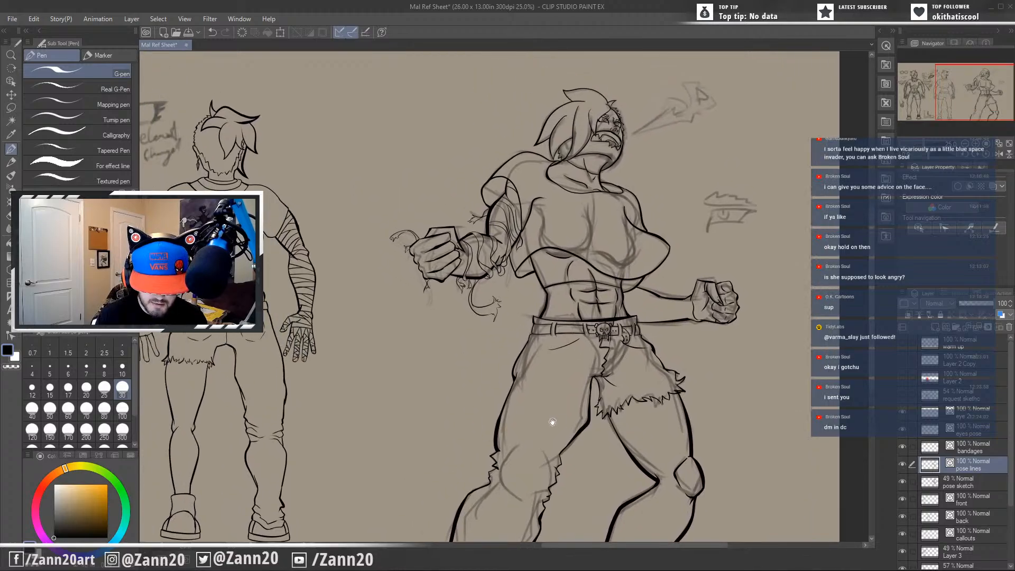
pyautogui.moveTo(552, 421); pyautogui.dragTo(603, 410)
pyautogui.moveTo(530, 398); pyautogui.dragTo(287, 467)
pyautogui.moveTo(467, 336); pyautogui.dragTo(504, 419)
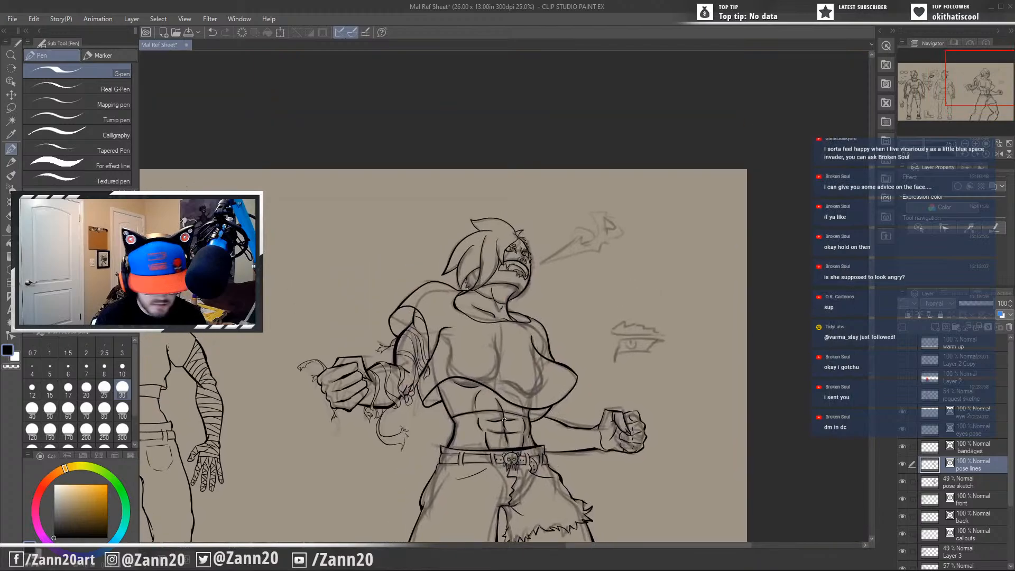
pyautogui.scroll(3, 504, 419)
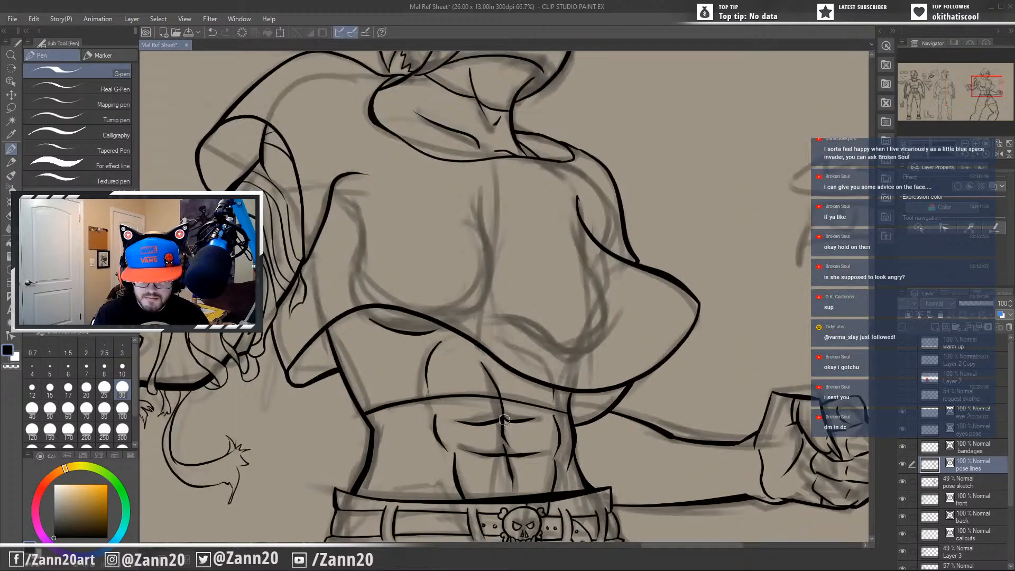
pyautogui.moveTo(558, 53); pyautogui.dragTo(563, 412)
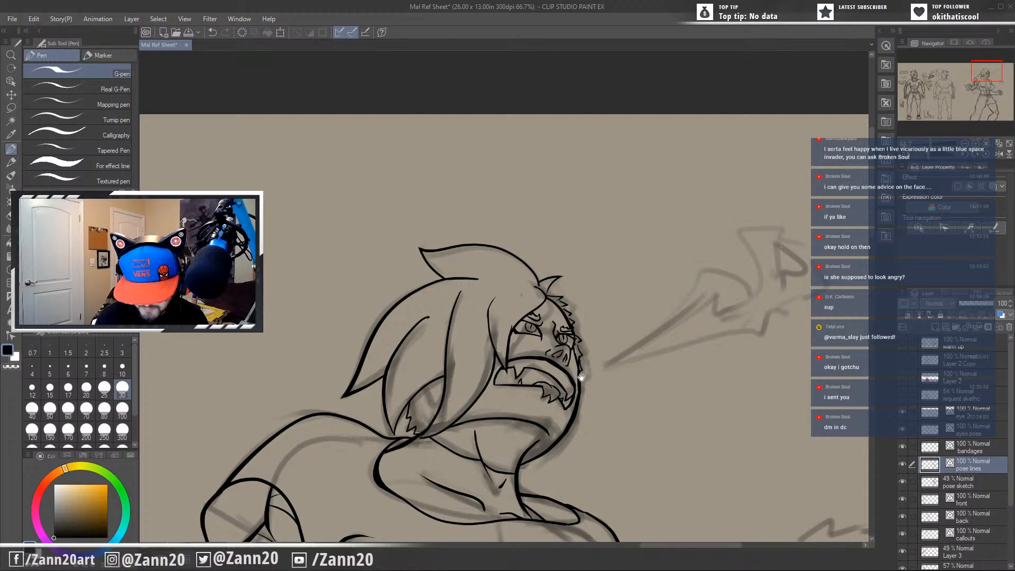
pyautogui.moveTo(562, 378); pyautogui.dragTo(561, 400)
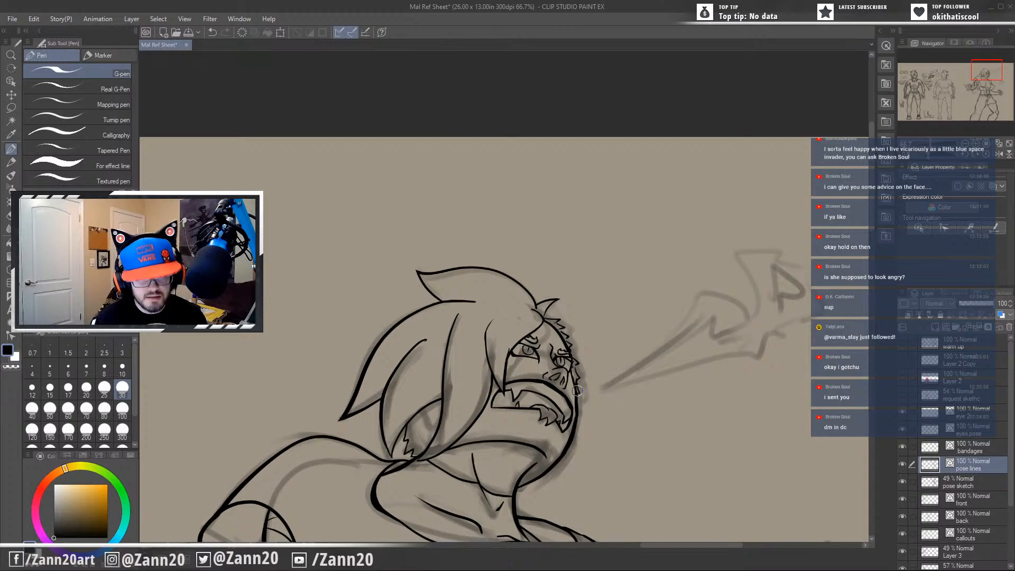
pyautogui.moveTo(423, 459); pyautogui.dragTo(564, 418)
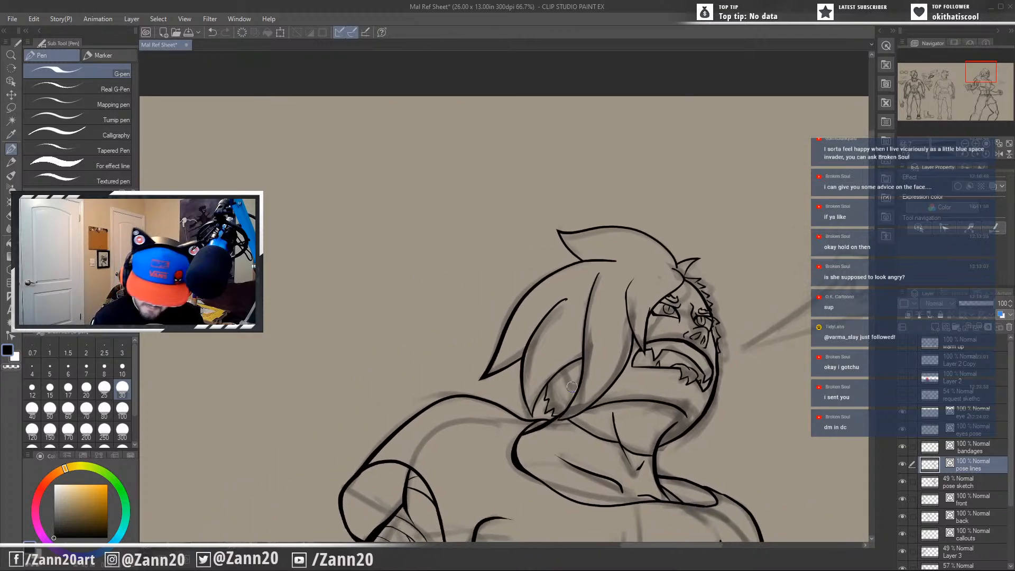
# Switch to the Control point line-correction tool and look over the whole reference sheet.
pyautogui.click(11, 335)
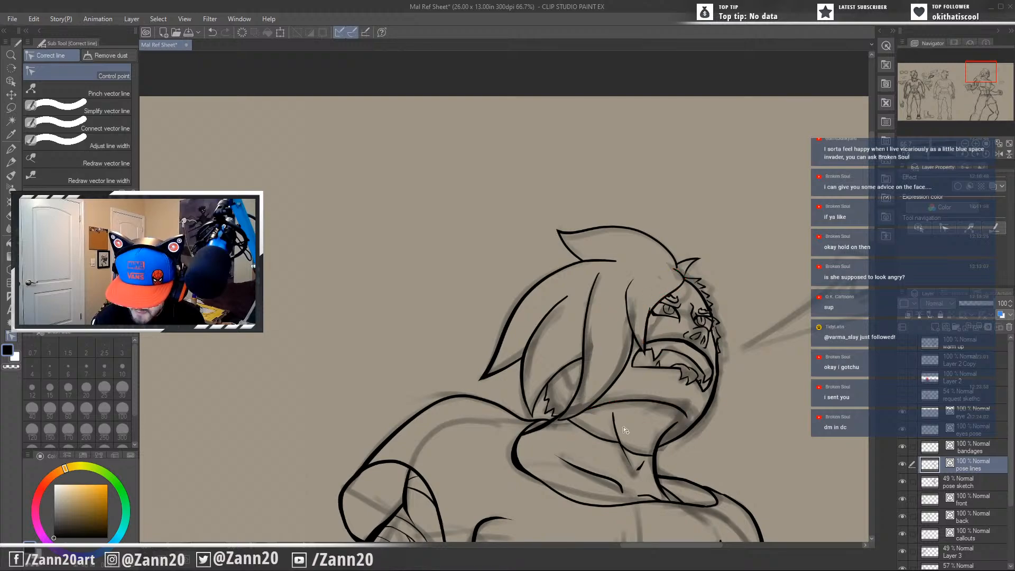
pyautogui.moveTo(643, 395)
pyautogui.mouseDown()
pyautogui.moveTo(658, 347)
pyautogui.moveTo(626, 351)
pyautogui.moveTo(604, 328)
pyautogui.moveTo(624, 254)
pyautogui.moveTo(777, 242)
pyautogui.moveTo(702, 256)
pyautogui.moveTo(421, 374)
pyautogui.moveTo(465, 399)
pyautogui.moveTo(614, 250)
pyautogui.moveTo(622, 392)
pyautogui.mouseUp()
pyautogui.scroll(-6, 621, 392)
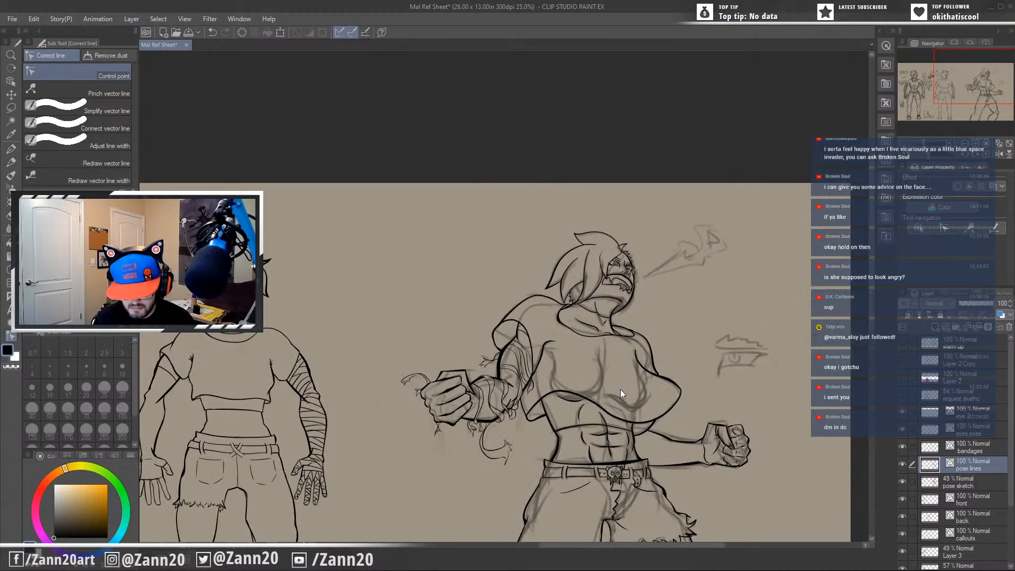
pyautogui.moveTo(676, 468)
pyautogui.mouseDown()
pyautogui.moveTo(659, 372)
pyautogui.moveTo(619, 503)
pyautogui.moveTo(616, 477)
pyautogui.mouseUp()
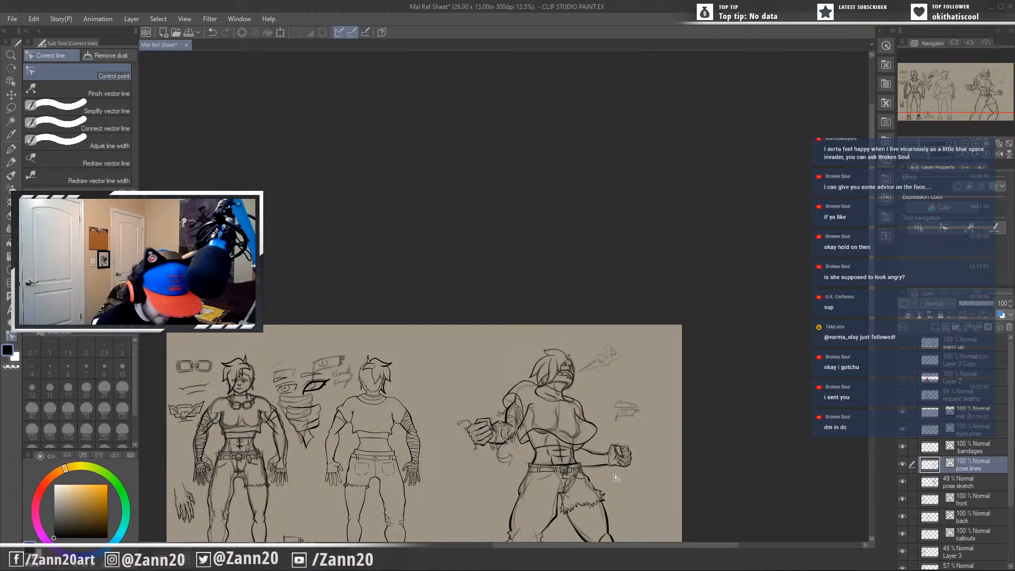
# Ink the narrow base of the breath flame in front of the mouth with the G-pen, one long upper edge and a short lower edge.
pyautogui.press('p')
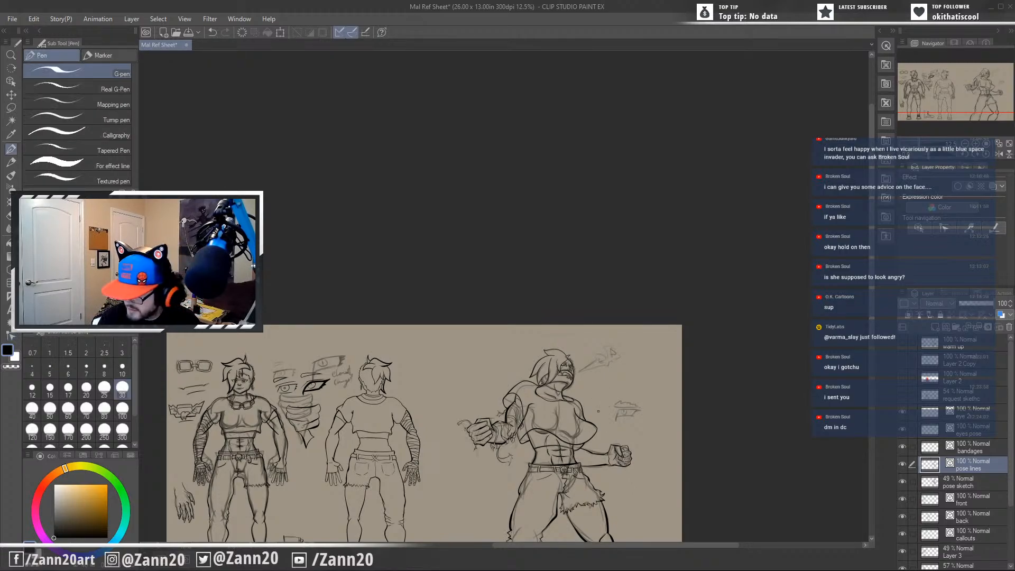
pyautogui.scroll(4, 613, 380)
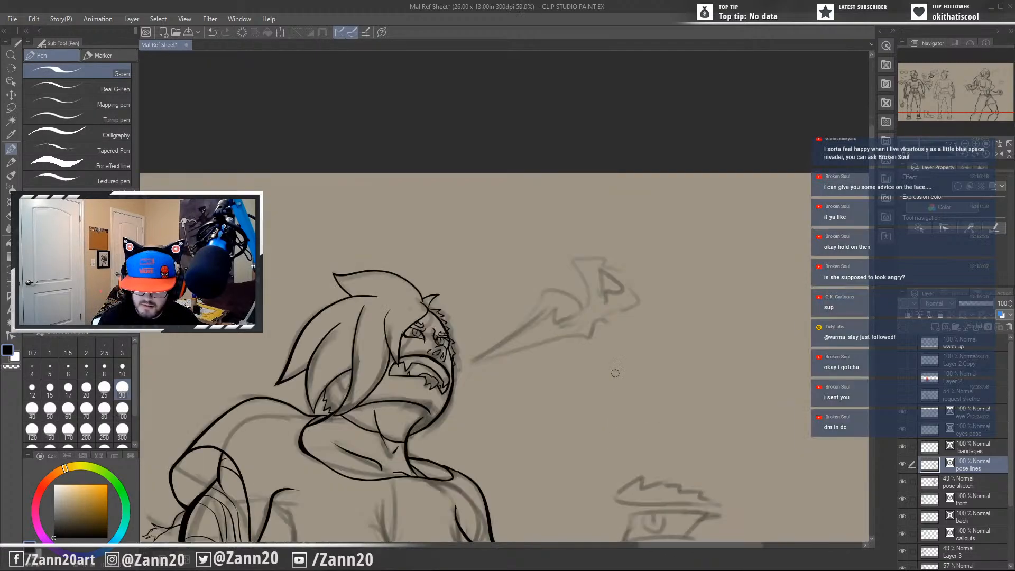
pyautogui.moveTo(472, 360); pyautogui.dragTo(552, 304)
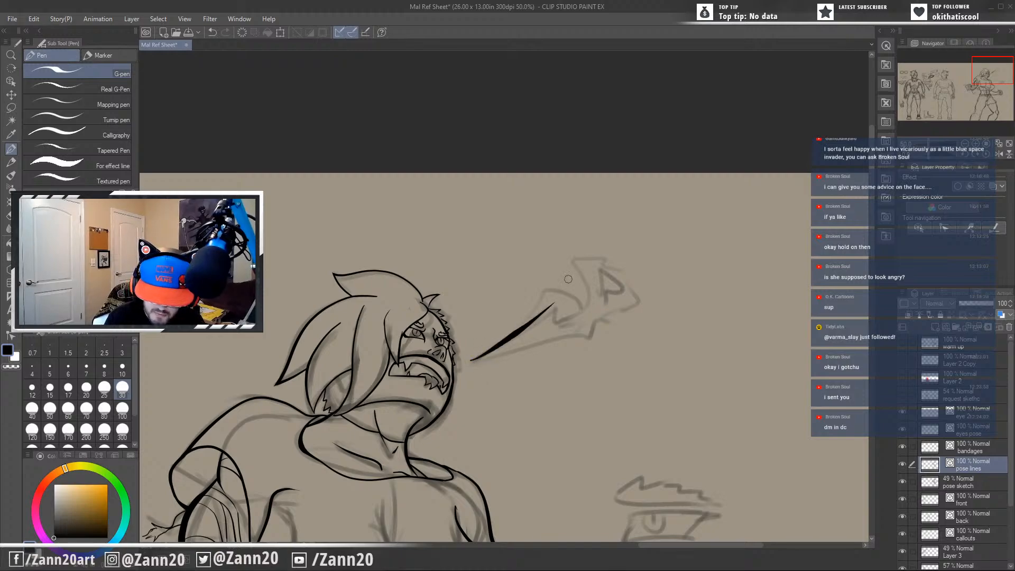
pyautogui.hotkey('ctrl', 'z')
pyautogui.moveTo(470, 364); pyautogui.dragTo(547, 310)
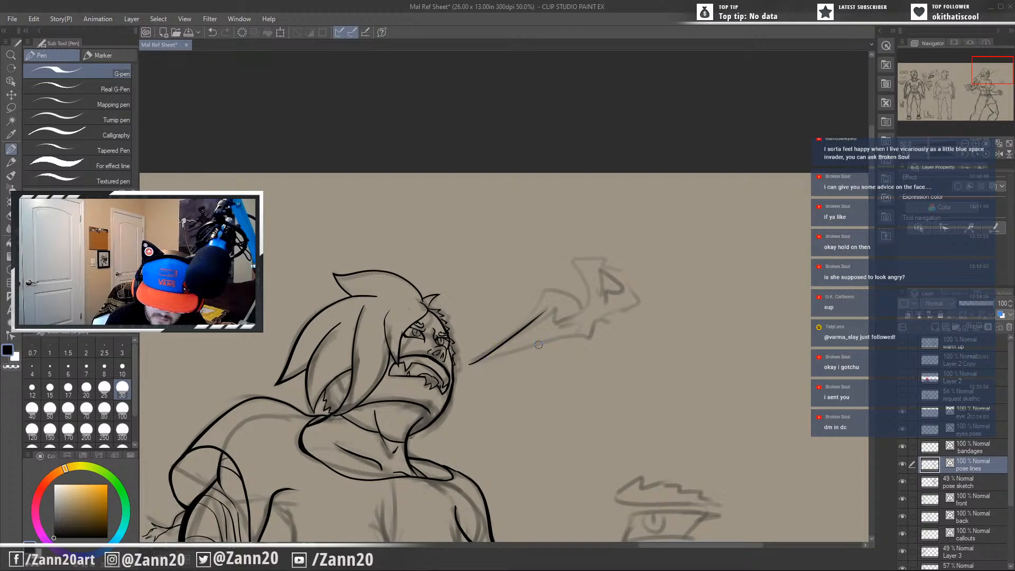
pyautogui.hotkey('ctrl', 'z')
pyautogui.moveTo(469, 361); pyautogui.dragTo(552, 301)
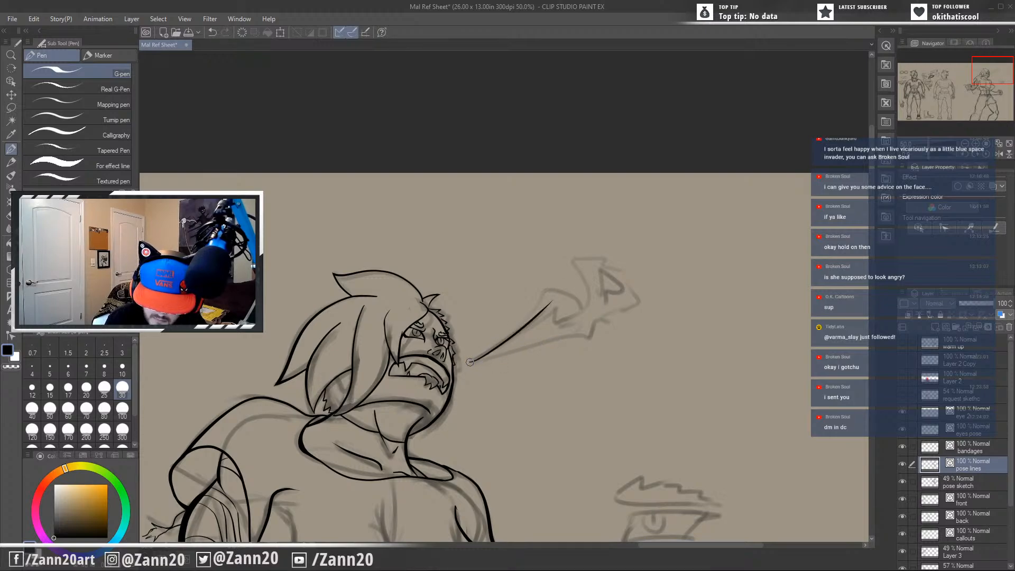
pyautogui.moveTo(469, 362); pyautogui.dragTo(579, 322)
pyautogui.hotkey('ctrl', 'z')
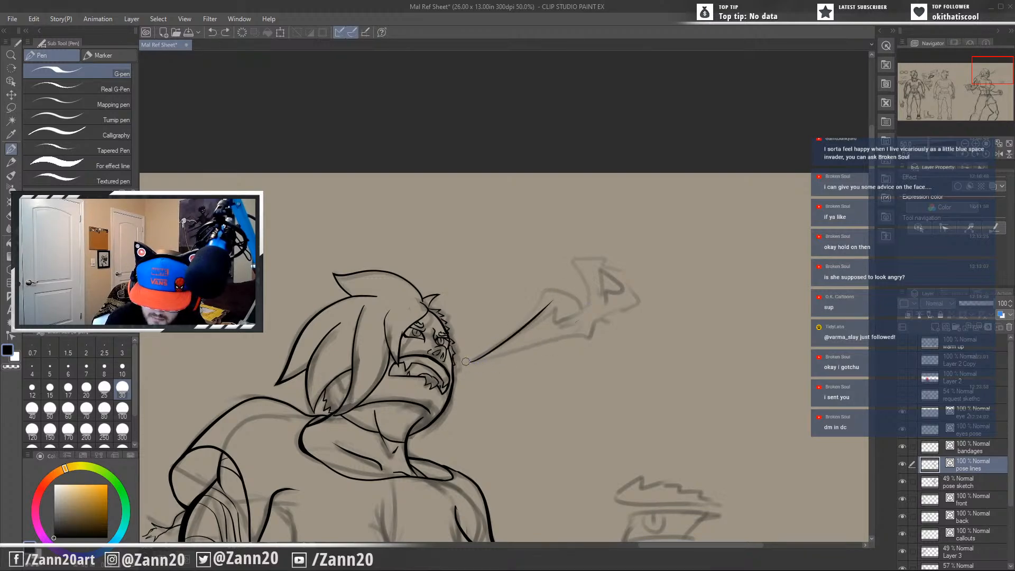
pyautogui.moveTo(468, 362); pyautogui.dragTo(520, 359)
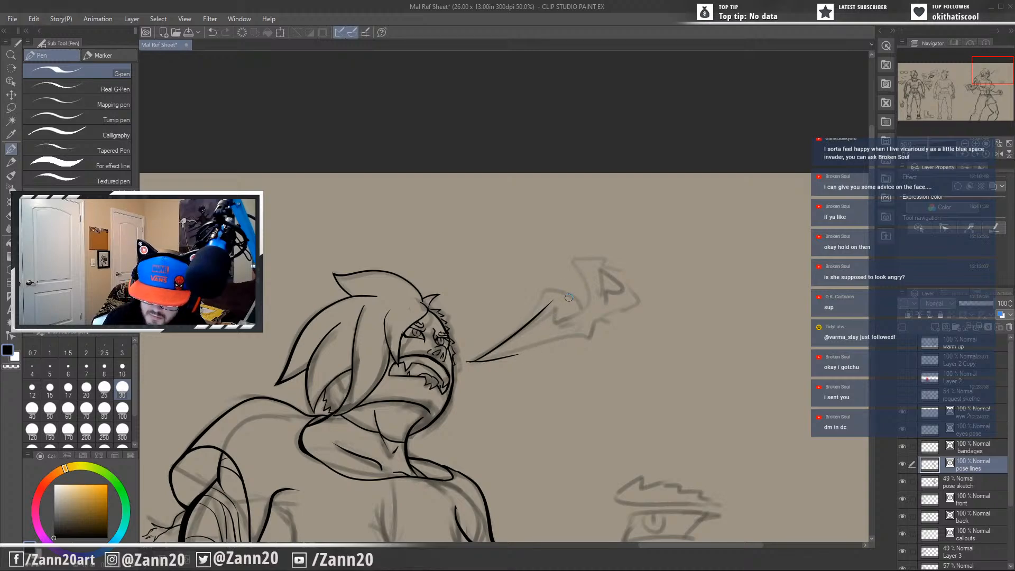
# Ink the first jagged spikes of the flame's upper edge beyond its narrow base, reaching past the rough sketch.
pyautogui.moveTo(568, 297); pyautogui.dragTo(574, 250)
pyautogui.hotkey('ctrl', 'z')
pyautogui.moveTo(569, 290)
pyautogui.mouseDown()
pyautogui.moveTo(575, 266)
pyautogui.moveTo(594, 274)
pyautogui.moveTo(589, 231)
pyautogui.moveTo(607, 251)
pyautogui.moveTo(610, 231)
pyautogui.moveTo(632, 234)
pyautogui.mouseUp()
pyautogui.hotkey('ctrl', 'z')
pyautogui.hotkey('ctrl', 'z')
pyautogui.hotkey('ctrl', 'z')
pyautogui.hotkey('ctrl', 'y')
pyautogui.hotkey('ctrl', 'z')
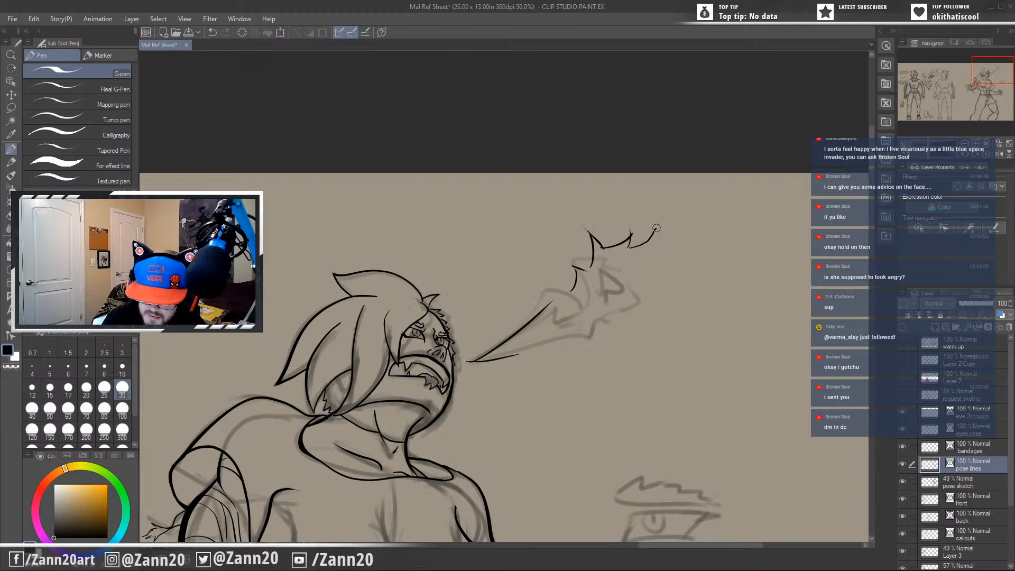
# Extend the flame's upper edge with smaller spikes and a tall pointed tip, and curl its far end back underneath.
pyautogui.hotkey('ctrl', 'z')
pyautogui.moveTo(627, 247)
pyautogui.mouseDown()
pyautogui.moveTo(669, 209)
pyautogui.moveTo(688, 251)
pyautogui.moveTo(669, 210)
pyautogui.mouseUp()
pyautogui.hotkey('ctrl', 'z')
pyautogui.hotkey('ctrl', 'z')
pyautogui.hotkey('ctrl', 'z')
pyautogui.moveTo(670, 260); pyautogui.dragTo(666, 197)
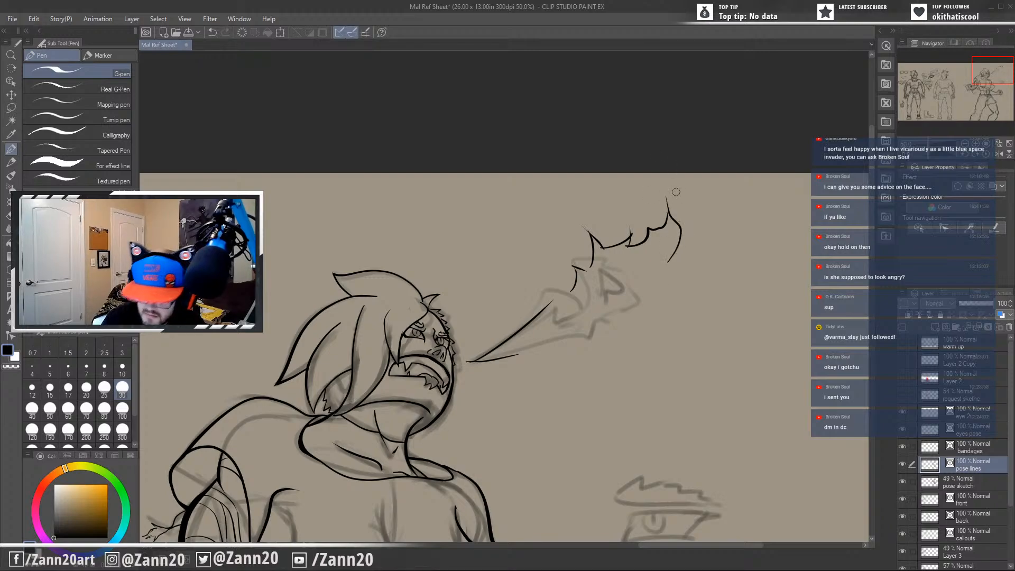
pyautogui.moveTo(668, 260)
pyautogui.mouseDown()
pyautogui.moveTo(694, 238)
pyautogui.moveTo(688, 231)
pyautogui.moveTo(700, 268)
pyautogui.moveTo(687, 233)
pyautogui.mouseUp()
pyautogui.hotkey('ctrl', 'z')
pyautogui.hotkey('ctrl', 'z')
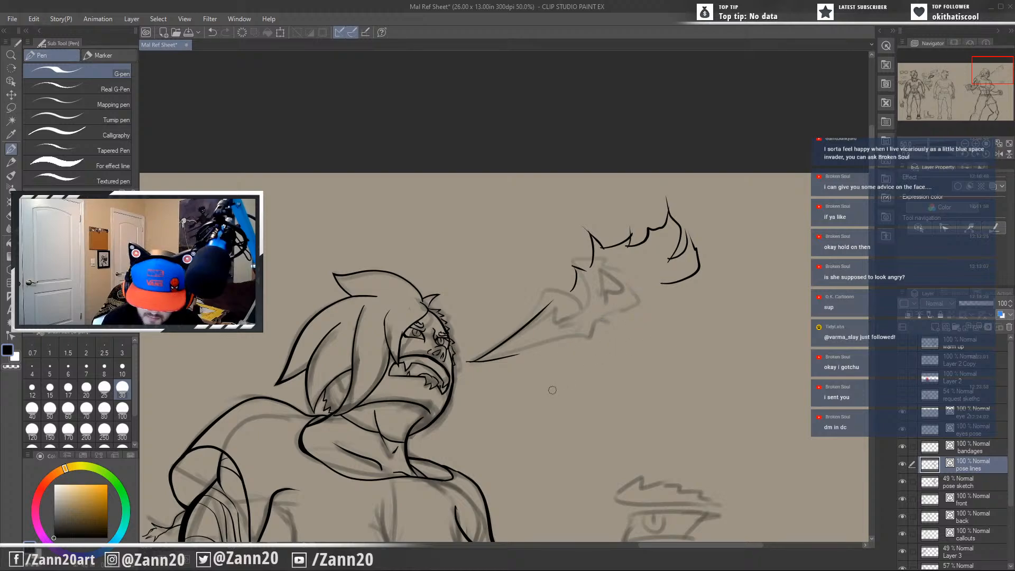
# Ink the flame's lower edge with a sharp barb and clean up the spikes along its upper edge.
pyautogui.moveTo(548, 346)
pyautogui.mouseDown()
pyautogui.moveTo(634, 332)
pyautogui.moveTo(649, 308)
pyautogui.mouseUp()
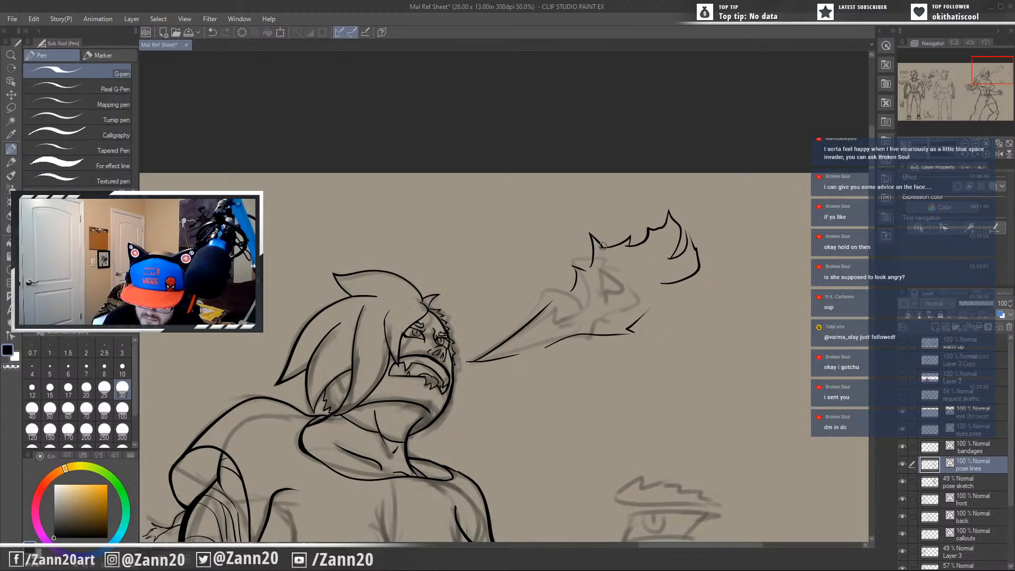
pyautogui.hotkey('ctrl', 'z')
pyautogui.moveTo(598, 248)
pyautogui.mouseDown()
pyautogui.moveTo(594, 263)
pyautogui.moveTo(600, 248)
pyautogui.mouseUp()
pyautogui.hotkey('ctrl', 'z')
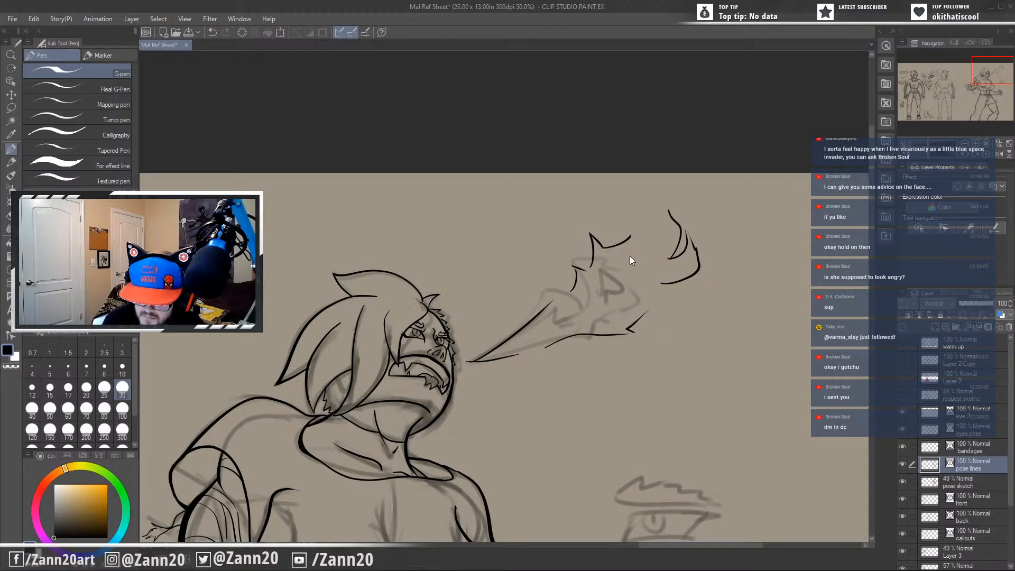
pyautogui.moveTo(630, 236); pyautogui.dragTo(669, 211)
pyautogui.moveTo(622, 308); pyautogui.dragTo(574, 312)
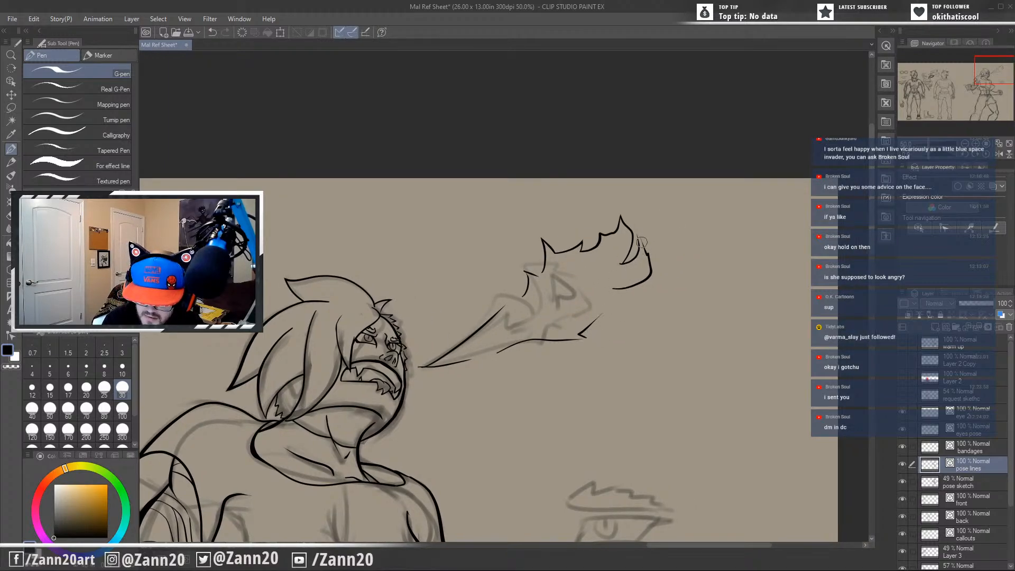
pyautogui.moveTo(506, 414); pyautogui.dragTo(645, 335)
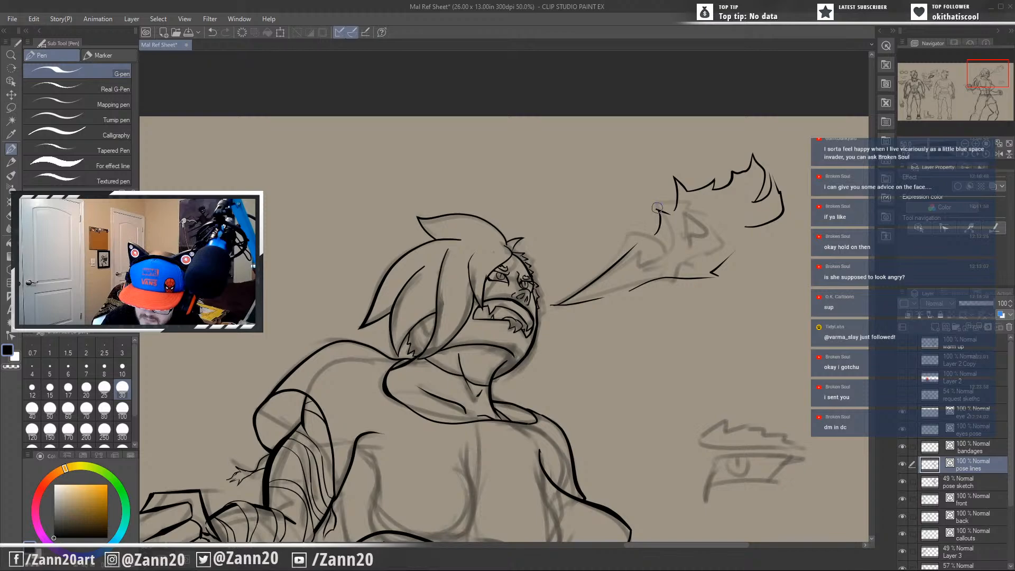
pyautogui.moveTo(594, 389)
pyautogui.mouseDown()
pyautogui.moveTo(544, 423)
pyautogui.moveTo(506, 410)
pyautogui.mouseUp()
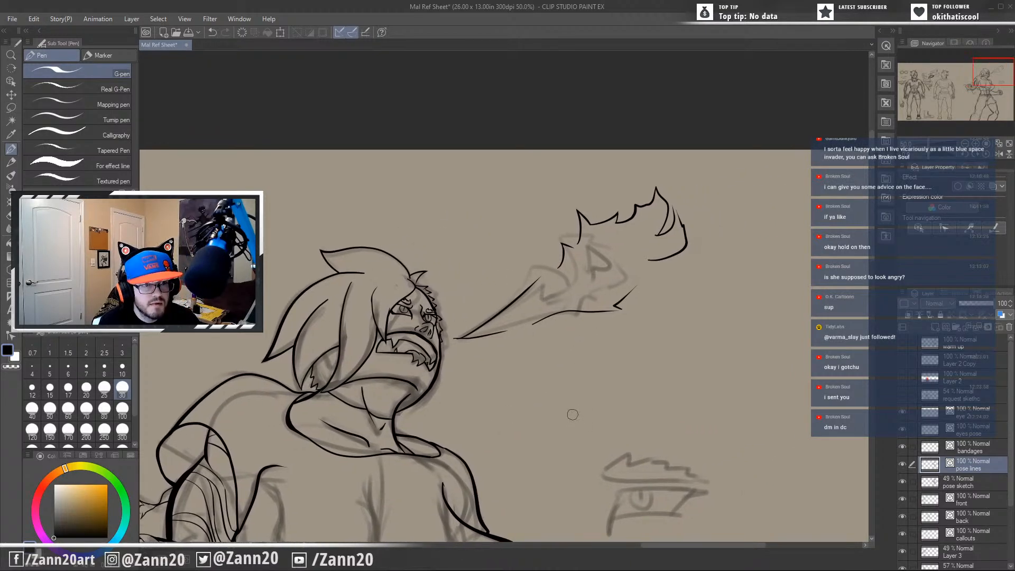
# Review the inked breath flame together with the head, and check it against the whole reference sheet.
pyautogui.moveTo(573, 414)
pyautogui.mouseDown()
pyautogui.moveTo(607, 381)
pyautogui.moveTo(690, 342)
pyautogui.mouseUp()
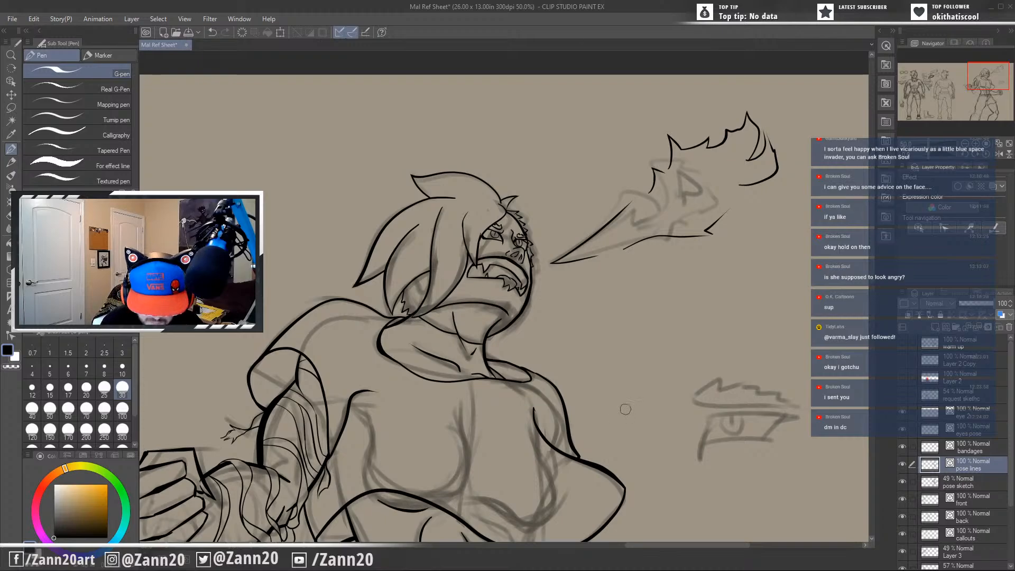
pyautogui.moveTo(636, 421); pyautogui.dragTo(589, 351)
pyautogui.scroll(-2, 590, 353)
pyautogui.scroll(-2, 590, 353)
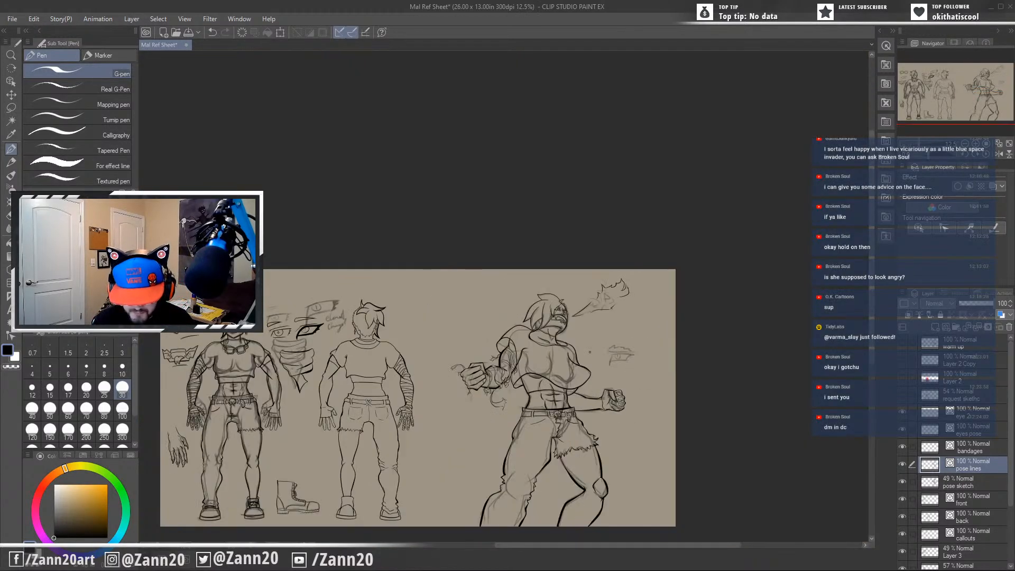
pyautogui.moveTo(633, 469); pyautogui.dragTo(660, 375)
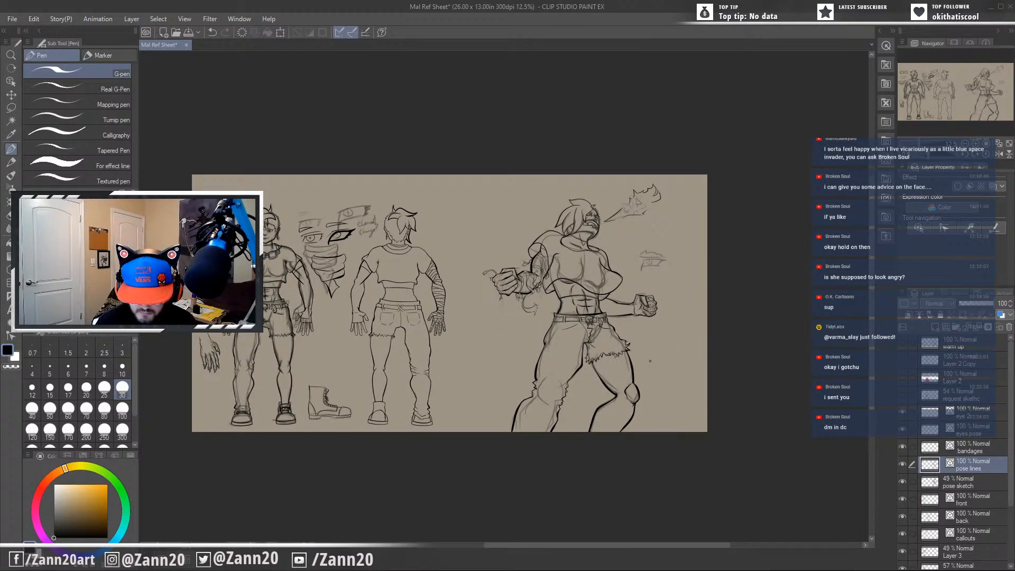
# Rework the inner thigh outline with a thicker tapered stroke just below the ragged edge of the short trouser leg.
pyautogui.scroll(4, 650, 361)
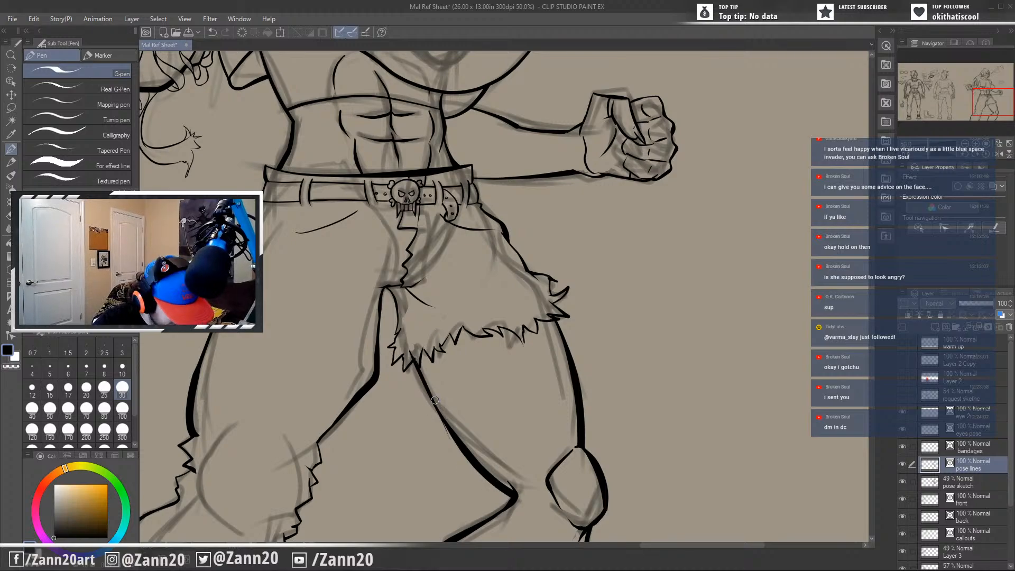
pyautogui.hotkey('ctrl', 'z')
pyautogui.moveTo(407, 342)
pyautogui.mouseDown()
pyautogui.moveTo(460, 451)
pyautogui.moveTo(415, 360)
pyautogui.moveTo(452, 431)
pyautogui.mouseUp()
pyautogui.hotkey('ctrl', 'z')
pyautogui.hotkey('ctrl', 'z')
pyautogui.hotkey('ctrl', 'z')
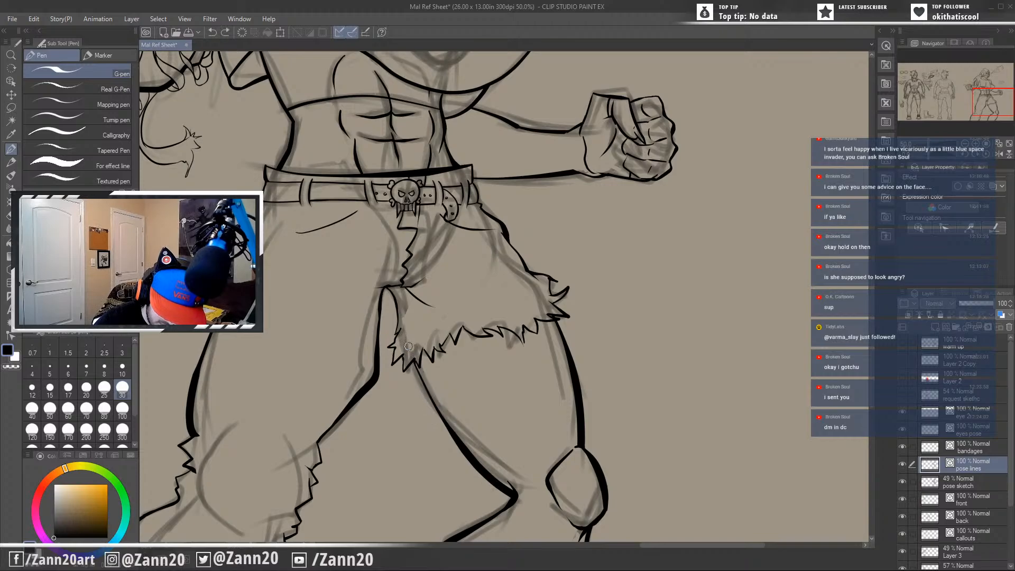
pyautogui.moveTo(408, 347); pyautogui.dragTo(444, 422)
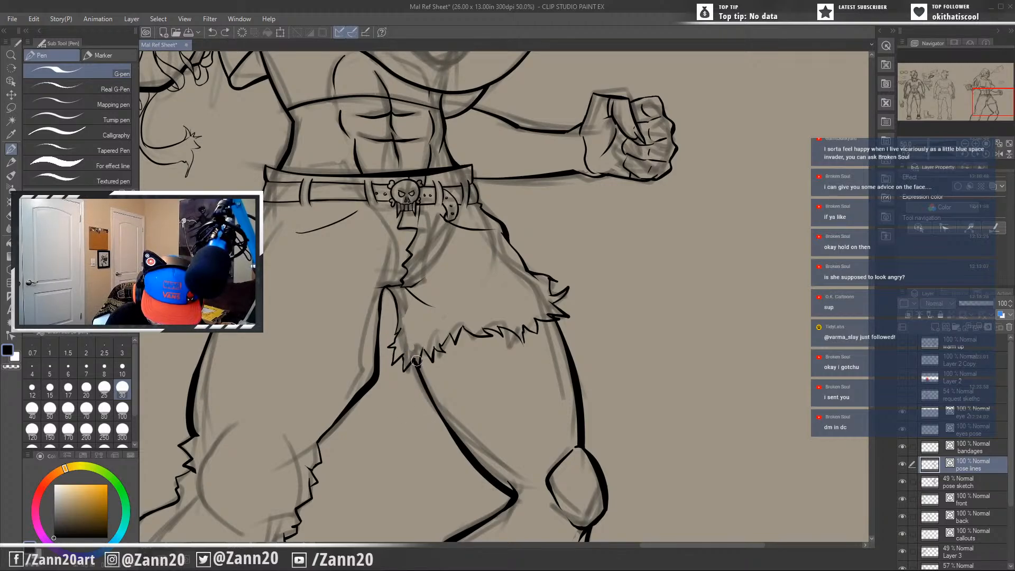
pyautogui.moveTo(417, 360); pyautogui.dragTo(417, 364)
pyautogui.hotkey('ctrl', 'z')
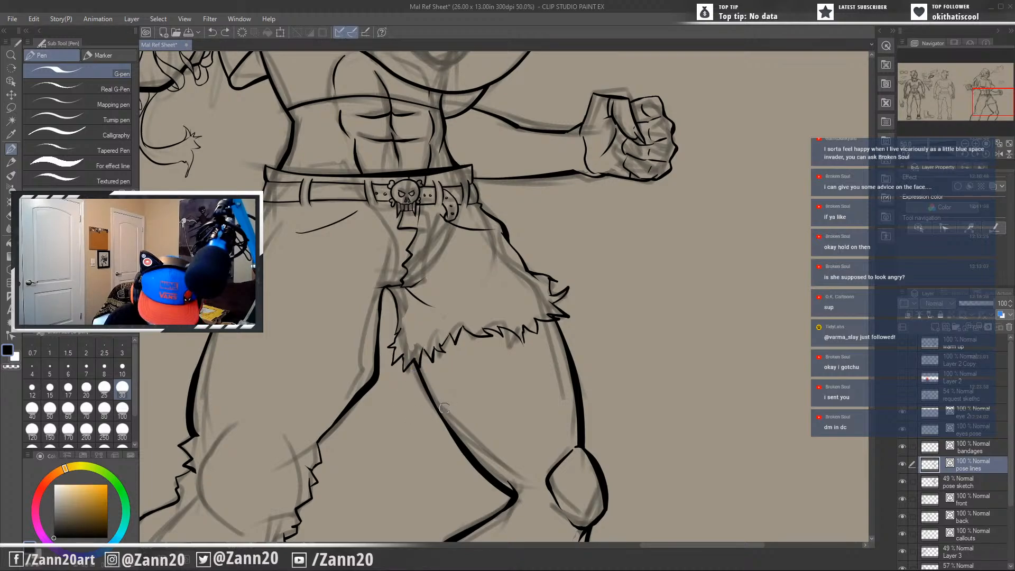
# Review the action pose from the legs and knee up to the belt and torso, both close up and on the whole sheet.
pyautogui.moveTo(581, 478); pyautogui.dragTo(612, 394)
pyautogui.moveTo(645, 444); pyautogui.dragTo(680, 515)
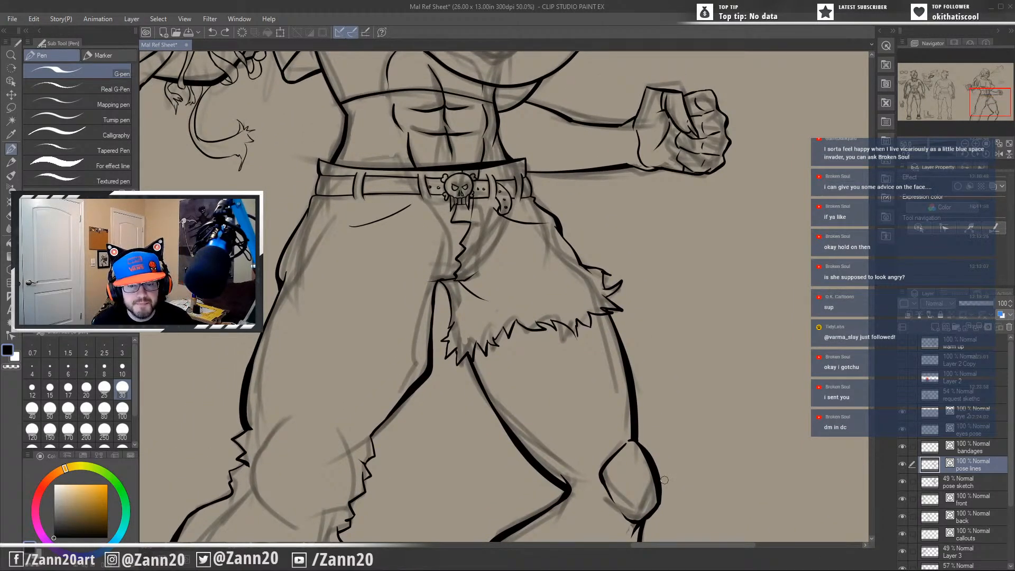
pyautogui.scroll(-3, 664, 479)
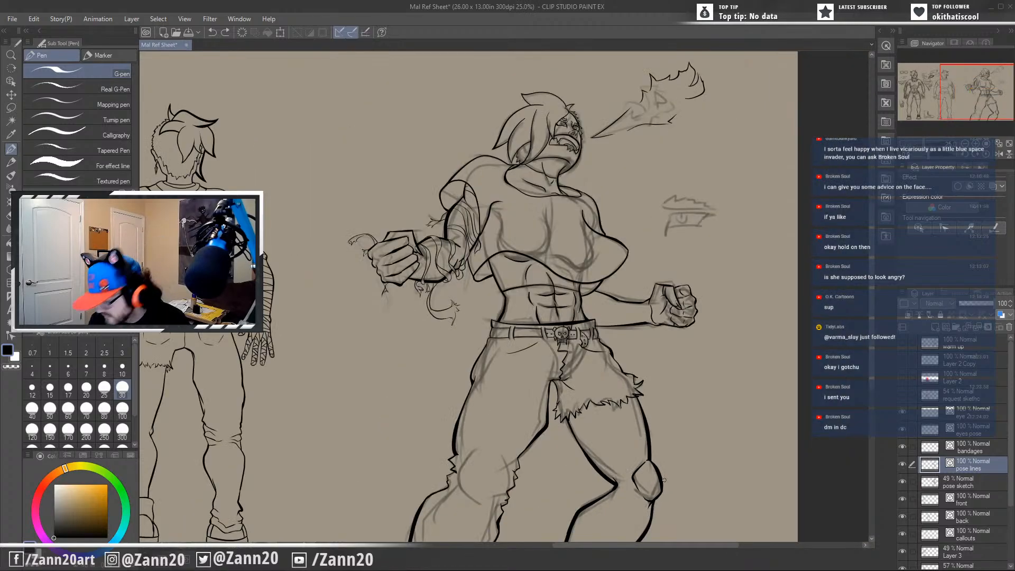
pyautogui.scroll(-3, 664, 479)
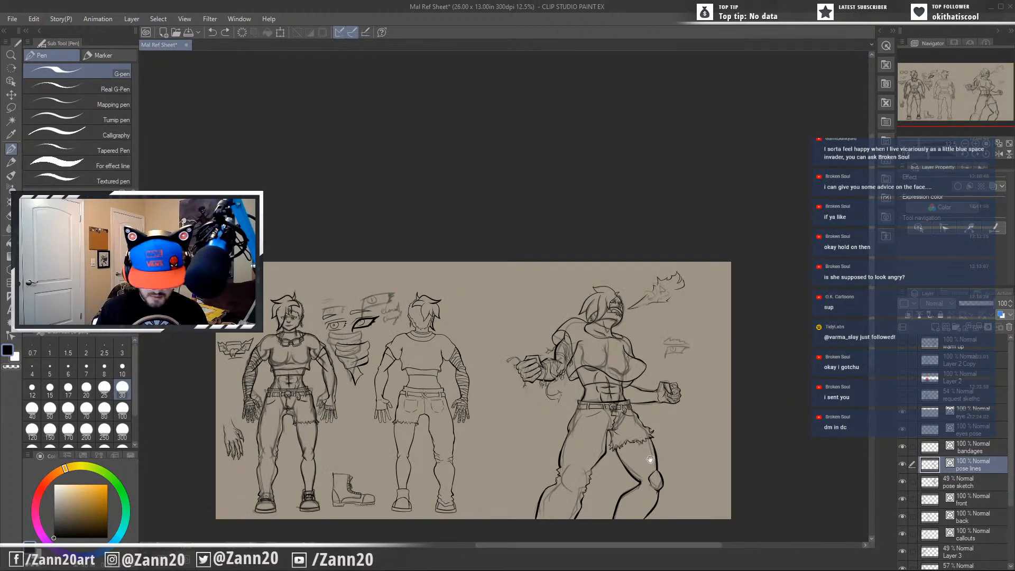
pyautogui.moveTo(650, 459); pyautogui.dragTo(678, 317)
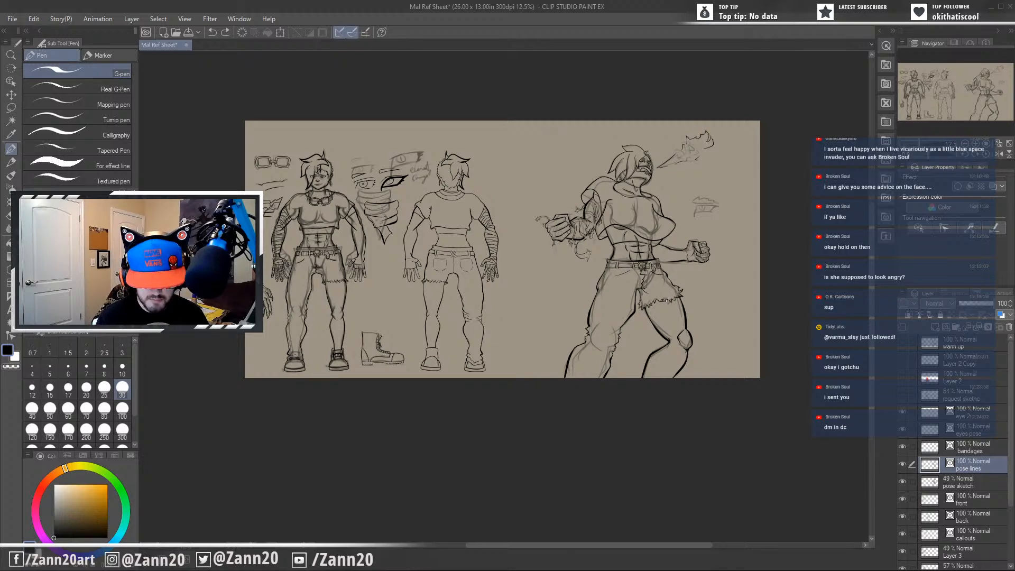
pyautogui.scroll(4, 666, 301)
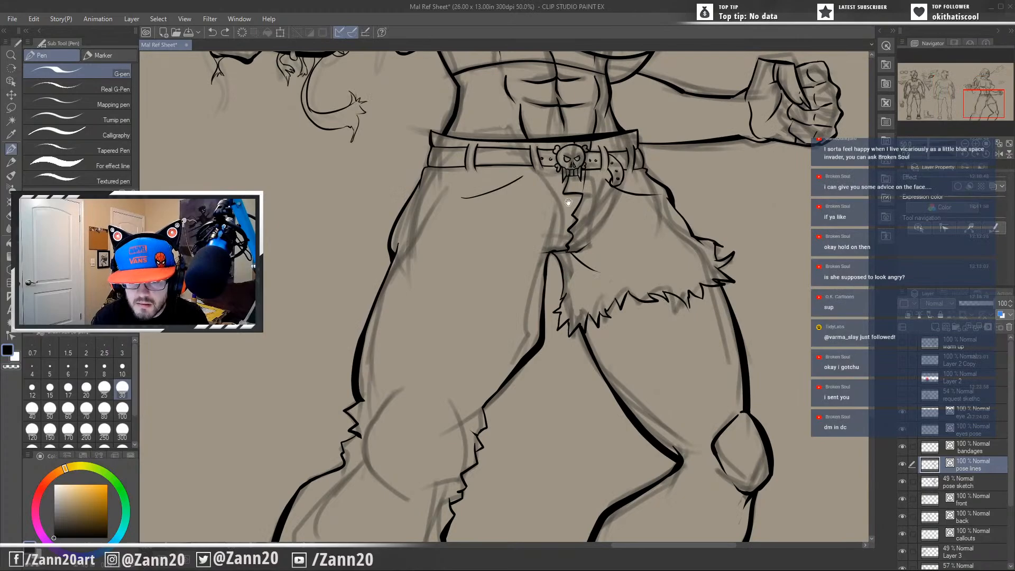
pyautogui.moveTo(567, 203); pyautogui.dragTo(602, 361)
pyautogui.moveTo(587, 296)
pyautogui.mouseDown()
pyautogui.moveTo(600, 337)
pyautogui.moveTo(589, 326)
pyautogui.moveTo(634, 303)
pyautogui.mouseUp()
pyautogui.moveTo(559, 349)
pyautogui.mouseDown()
pyautogui.moveTo(568, 343)
pyautogui.moveTo(563, 327)
pyautogui.mouseUp()
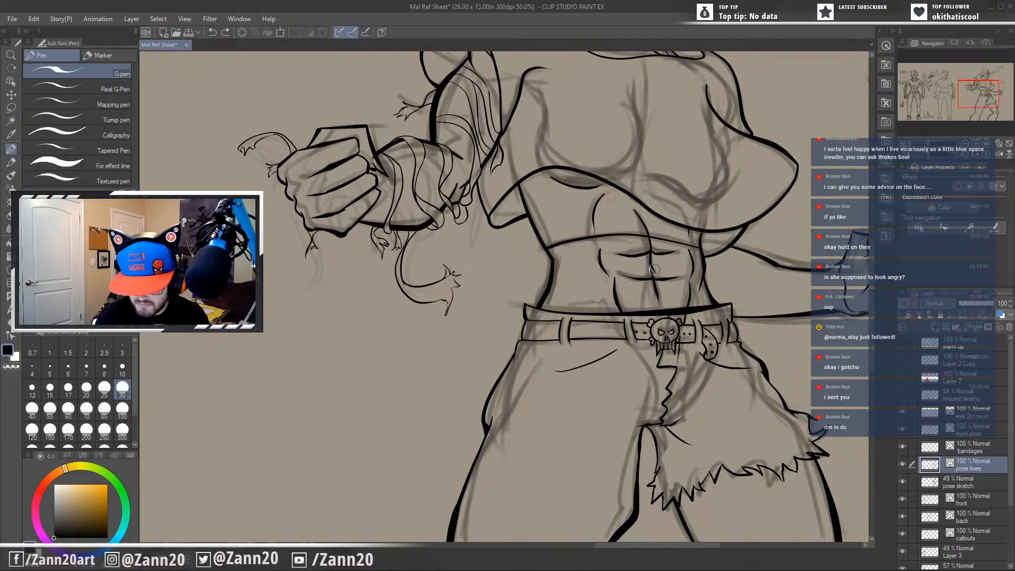
# Adjust the abdominal muscle creases and the curved midriff line with the Control point line-correction tool.
pyautogui.moveTo(638, 281); pyautogui.dragTo(656, 279)
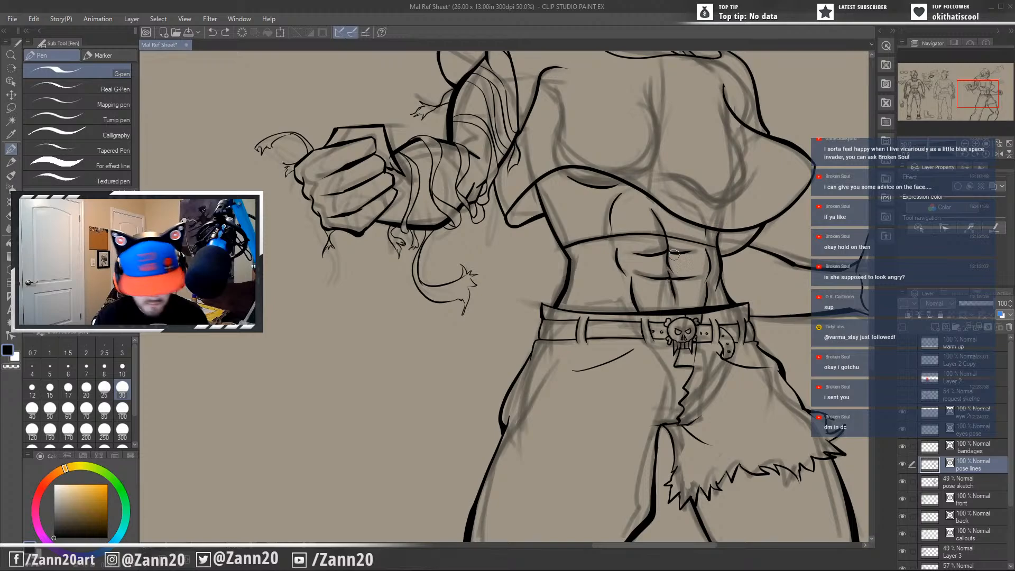
pyautogui.click(11, 322)
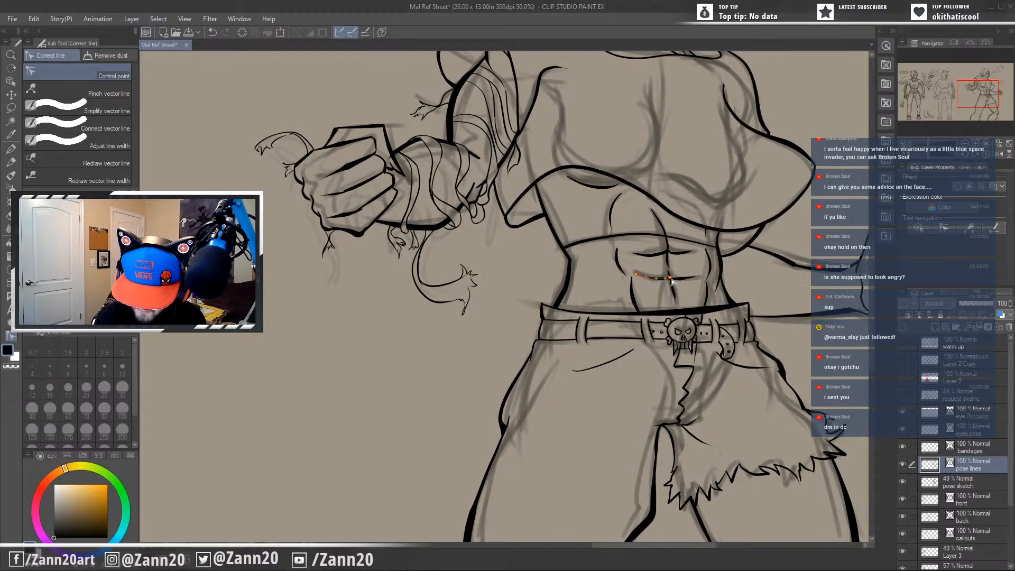
pyautogui.moveTo(655, 357)
pyautogui.mouseDown()
pyautogui.moveTo(655, 390)
pyautogui.moveTo(626, 383)
pyautogui.mouseUp()
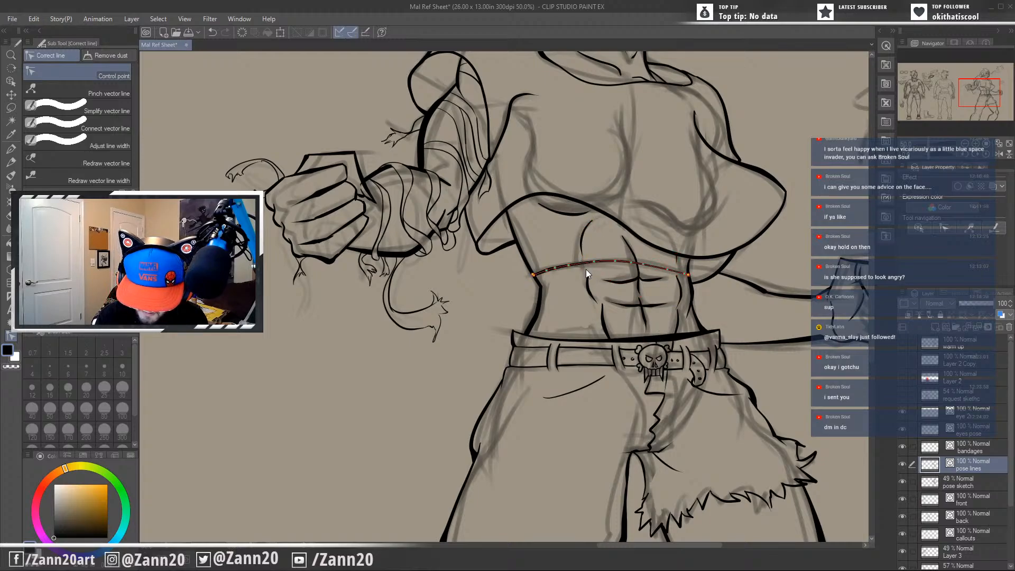
pyautogui.moveTo(663, 397); pyautogui.dragTo(663, 356)
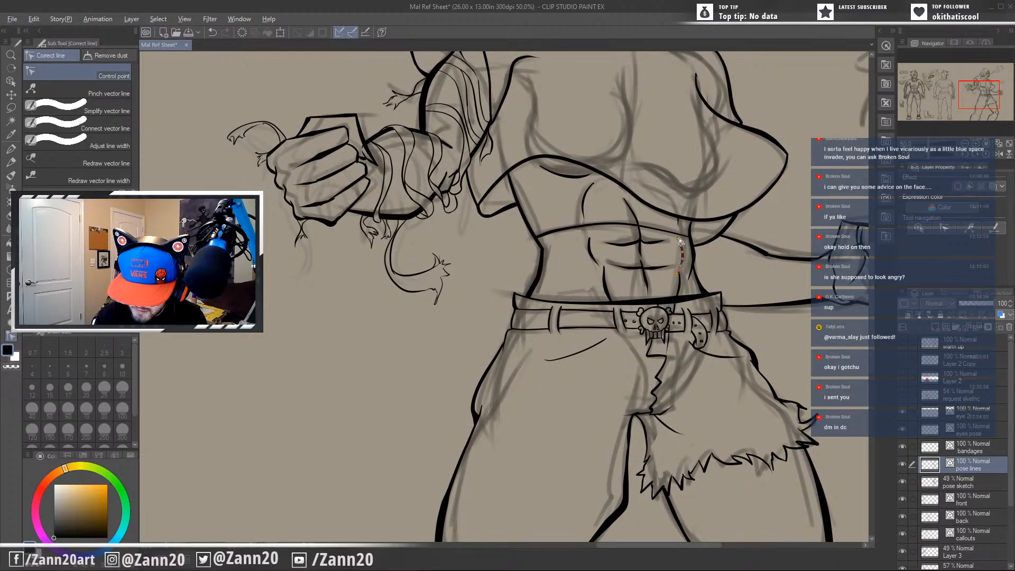
# Review the corrected torso lines, the full action pose and the complete reference sheet.
pyautogui.moveTo(579, 398); pyautogui.dragTo(626, 472)
pyautogui.moveTo(572, 344); pyautogui.dragTo(500, 418)
pyautogui.moveTo(654, 423); pyautogui.dragTo(615, 415)
pyautogui.scroll(-2, 574, 404)
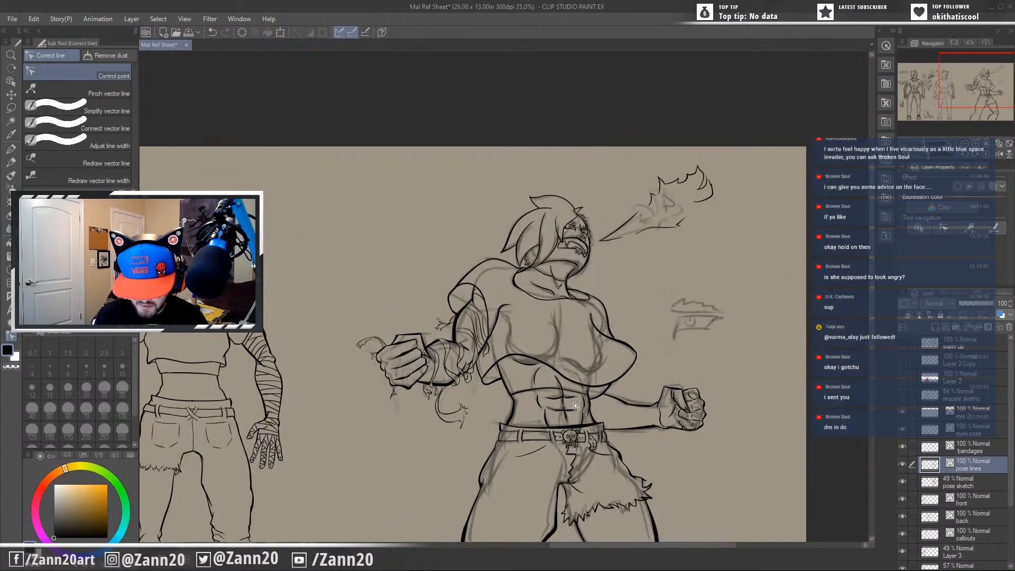
pyautogui.moveTo(580, 455)
pyautogui.mouseDown()
pyautogui.moveTo(619, 311)
pyautogui.moveTo(736, 319)
pyautogui.mouseUp()
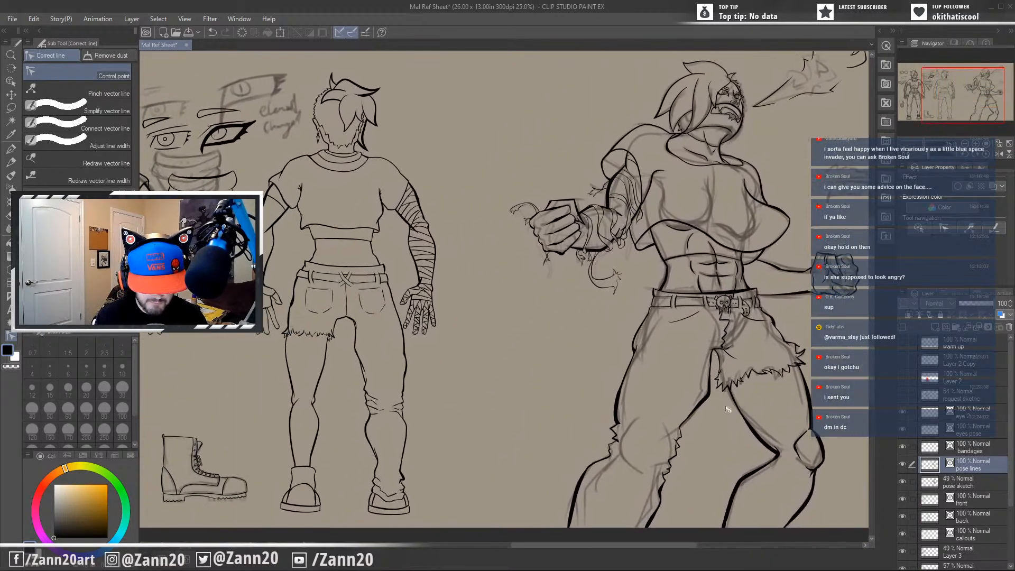
pyautogui.scroll(-1, 645, 408)
pyautogui.scroll(-3, 977, 522)
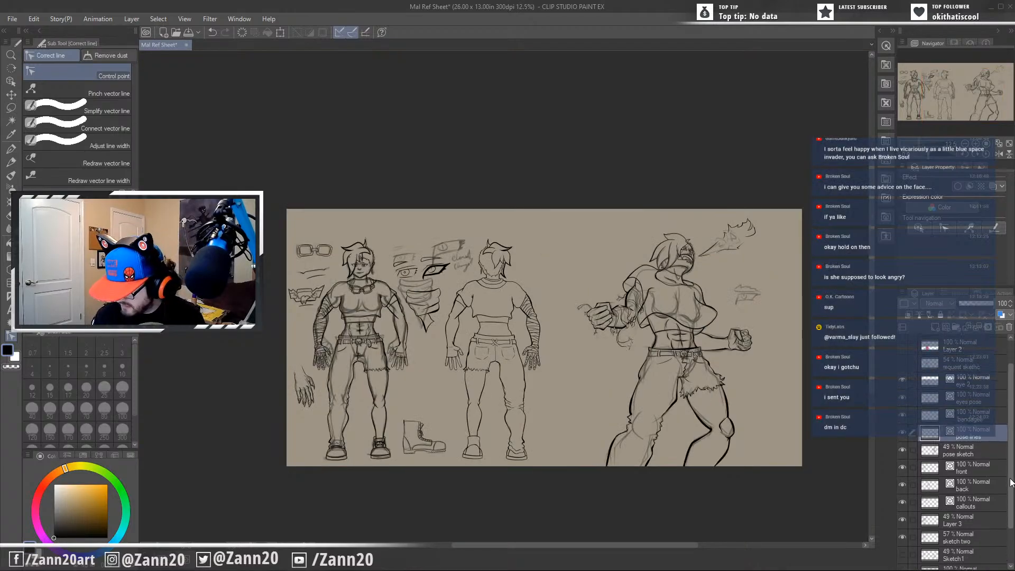
# Hide the sketch two and Layer 3 layers so only the line art shows on the standing figures.
pyautogui.moveTo(724, 498); pyautogui.dragTo(606, 479)
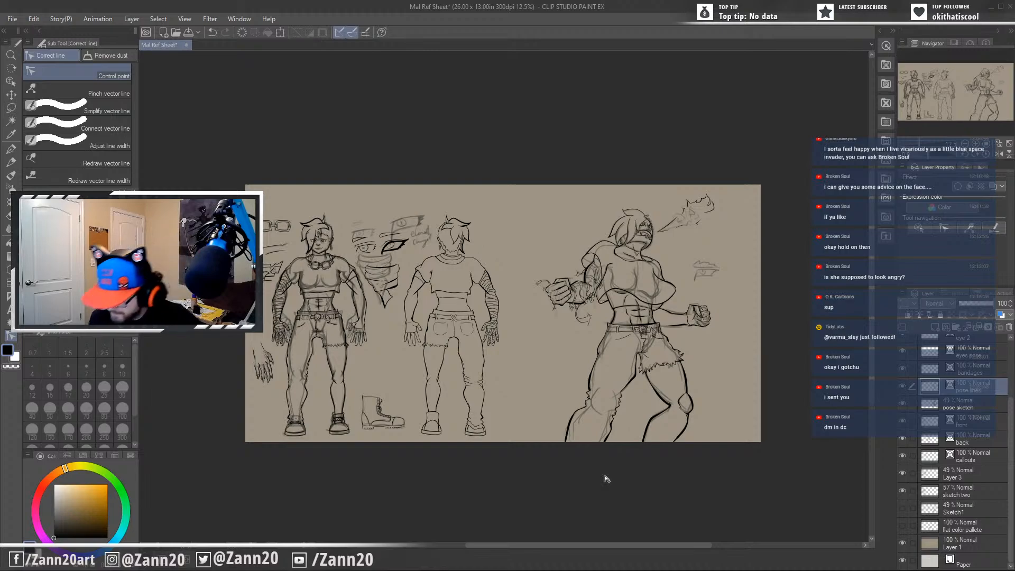
pyautogui.click(903, 490)
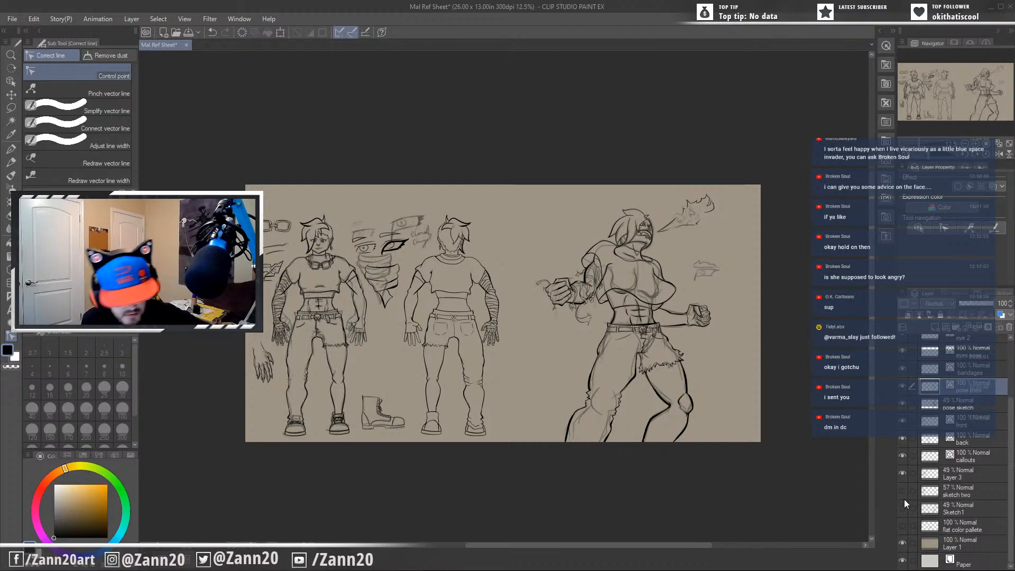
pyautogui.click(902, 472)
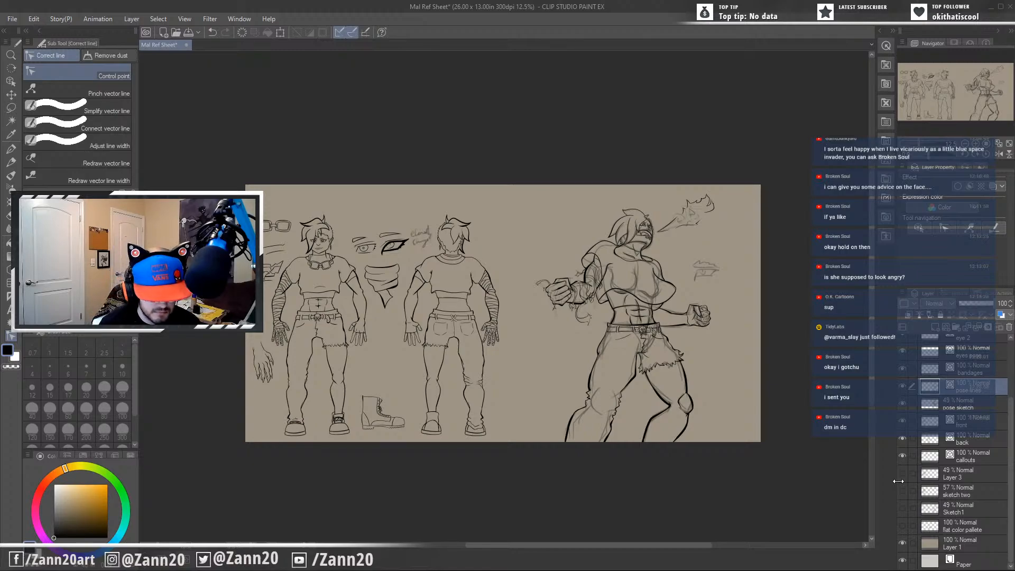
# Examine the front-view figure and surrounding callouts close up, checking the line art without the rough sketches.
pyautogui.hotkey('ctrl', '+')
pyautogui.hotkey('ctrl', '+')
pyautogui.hotkey('ctrl', '+')
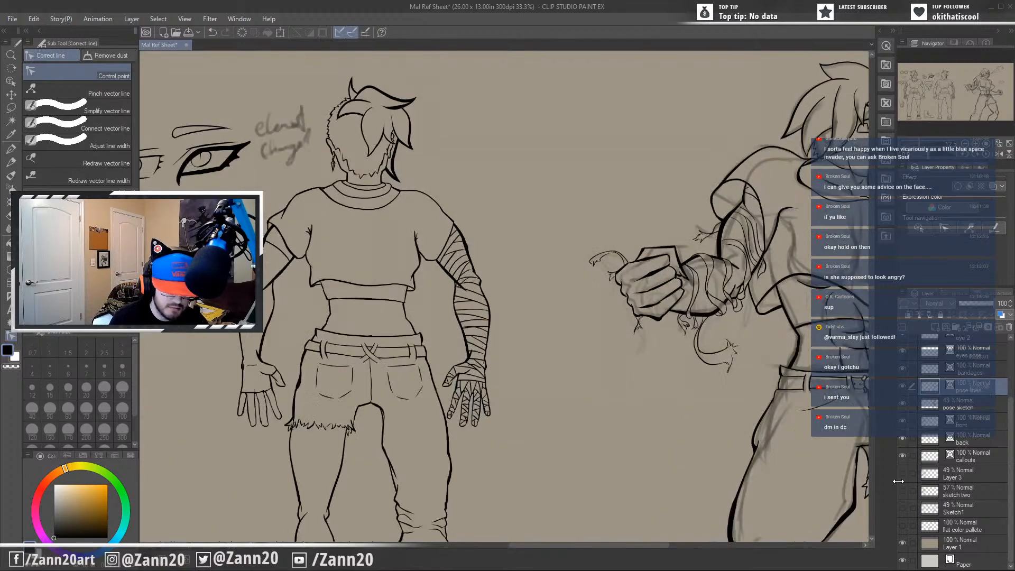
pyautogui.moveTo(211, 390); pyautogui.dragTo(700, 378)
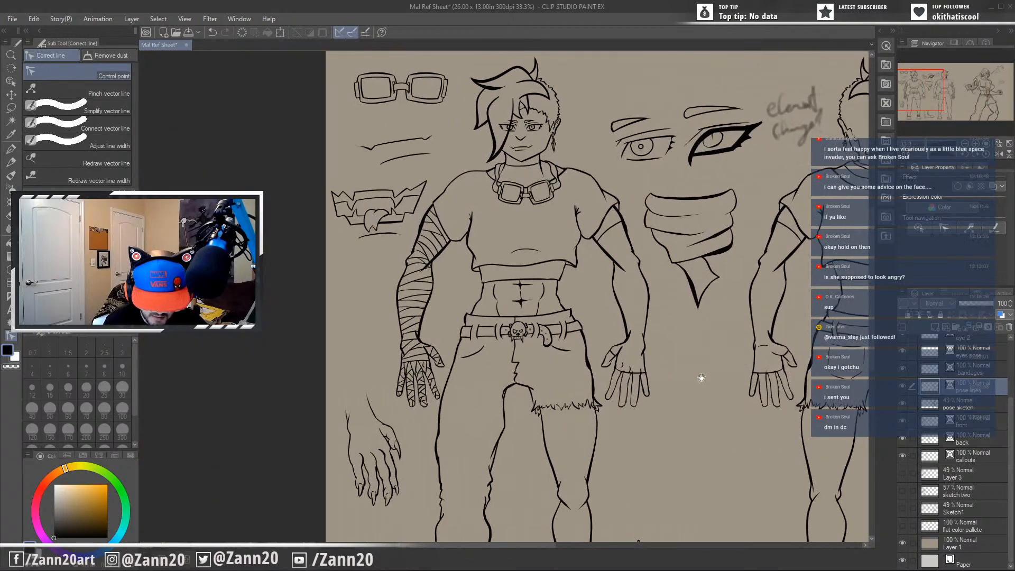
pyautogui.moveTo(414, 453); pyautogui.dragTo(440, 399)
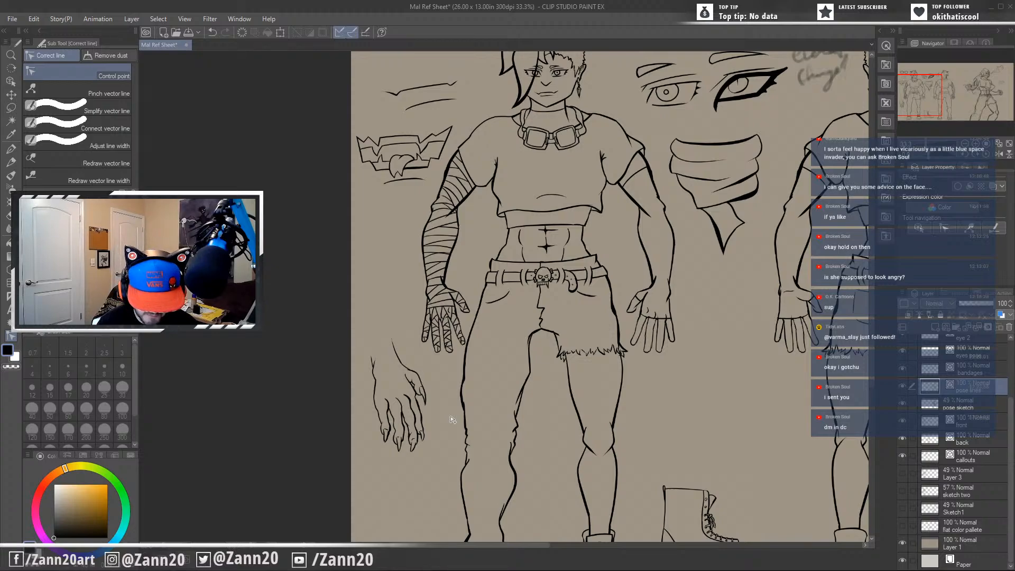
pyautogui.scroll(-3, 452, 419)
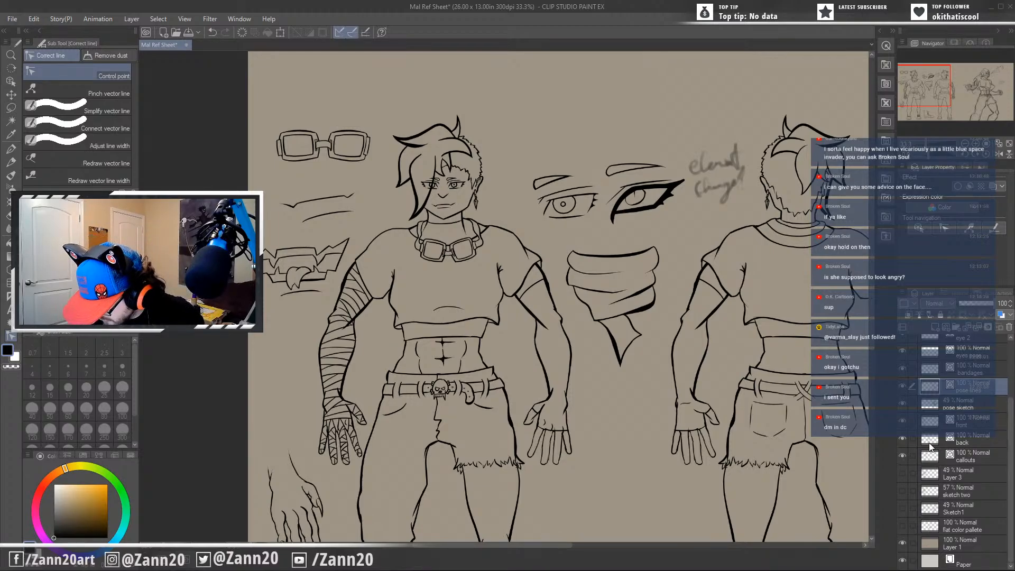
pyautogui.click(903, 420)
pyautogui.click(902, 421)
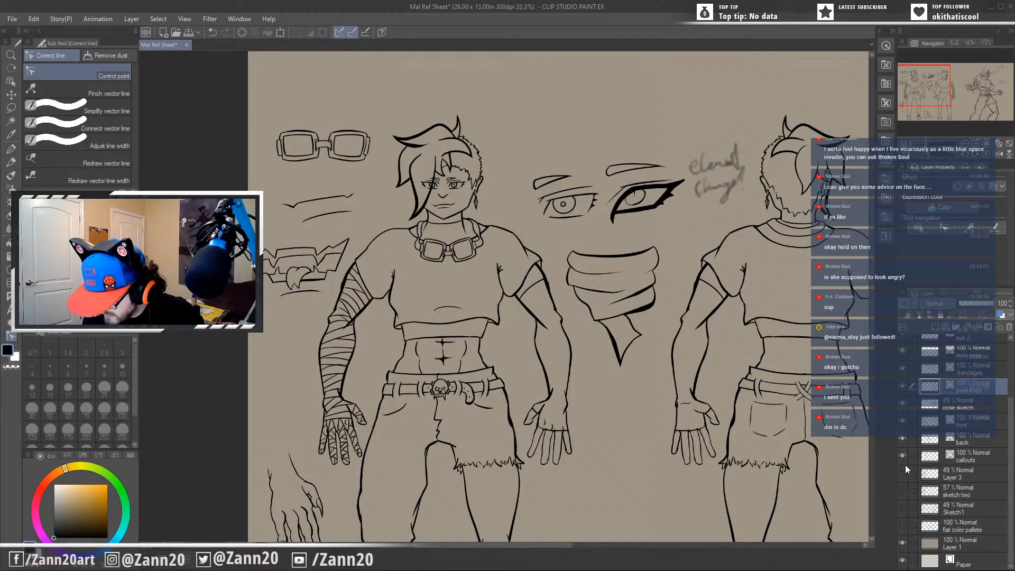
pyautogui.moveTo(1010, 412); pyautogui.dragTo(976, 376)
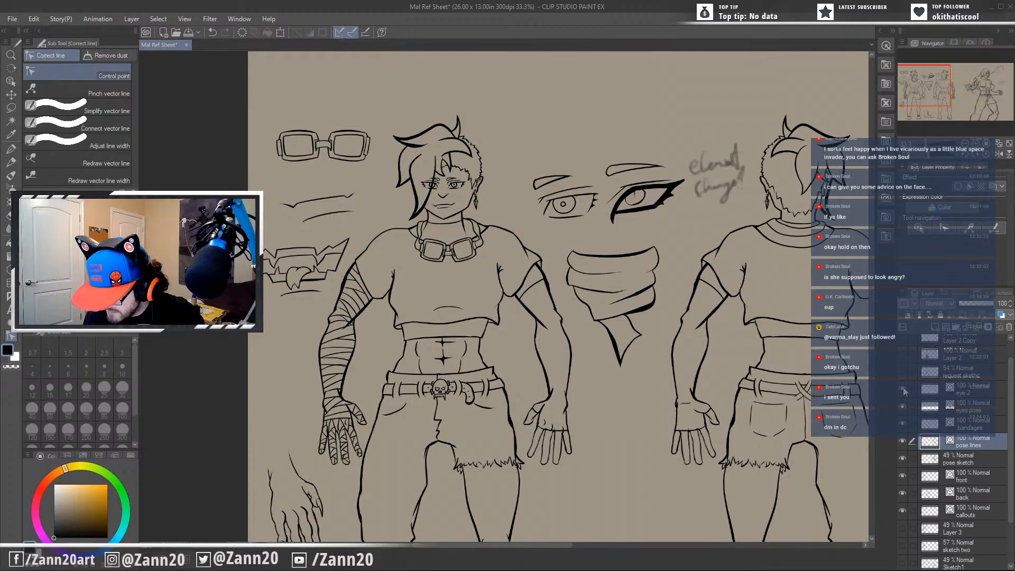
pyautogui.click(935, 393)
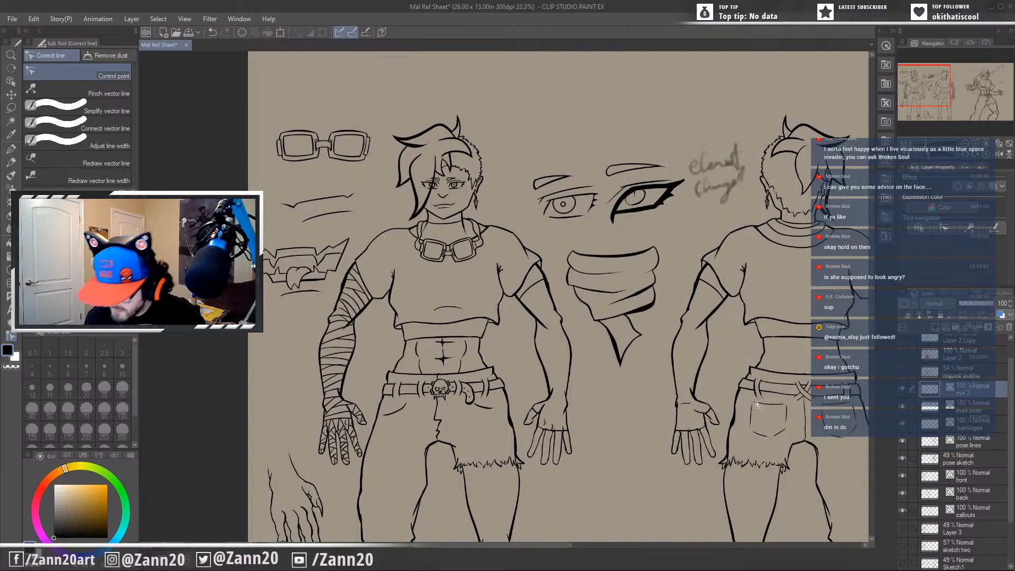
pyautogui.scroll(5, 426, 206)
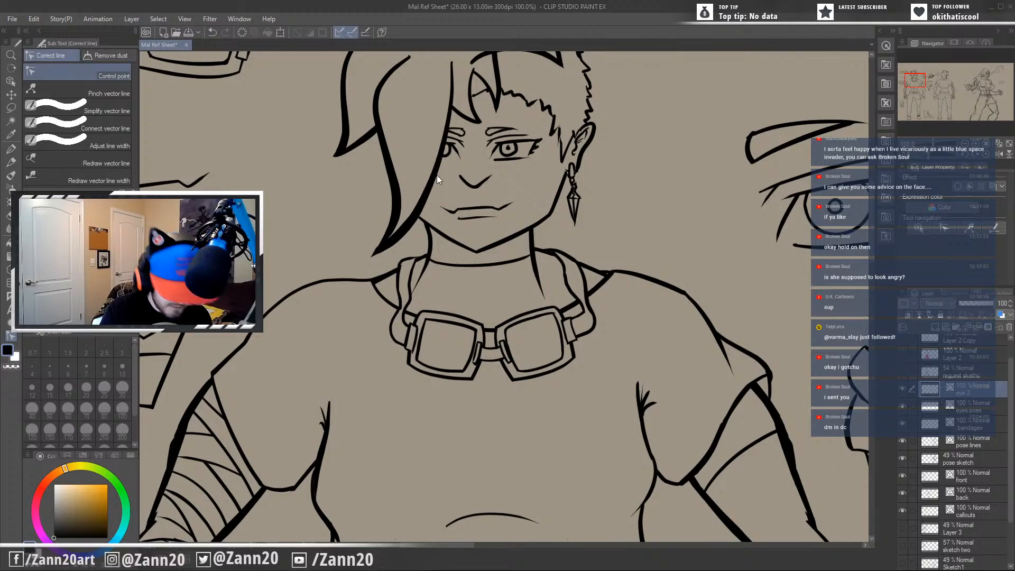
pyautogui.hotkey('ctrl', 'z')
pyautogui.moveTo(436, 157); pyautogui.dragTo(434, 165)
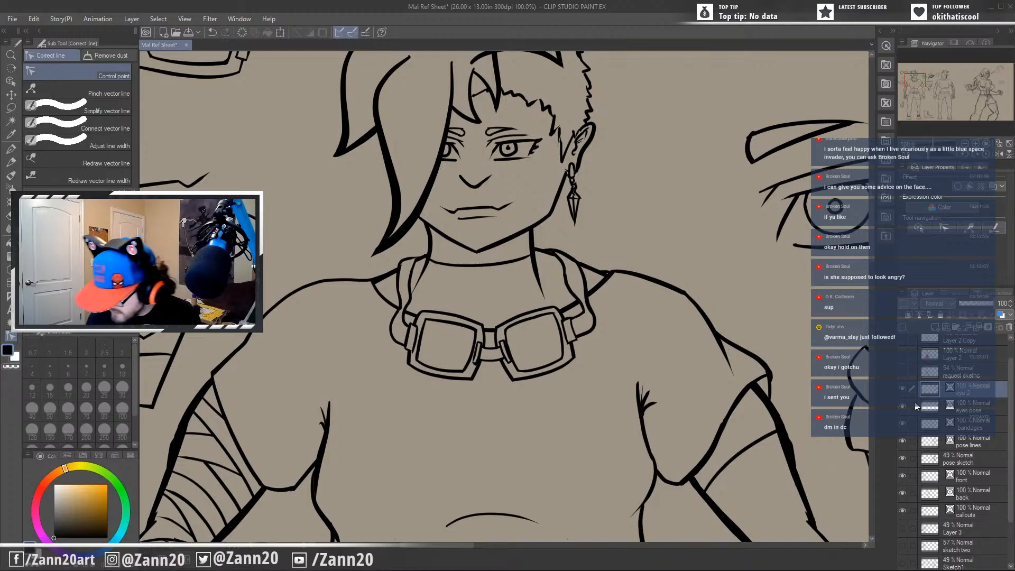
# Make the front layer active and review the face, the eye and mask callouts, and both standing figures.
pyautogui.click(934, 479)
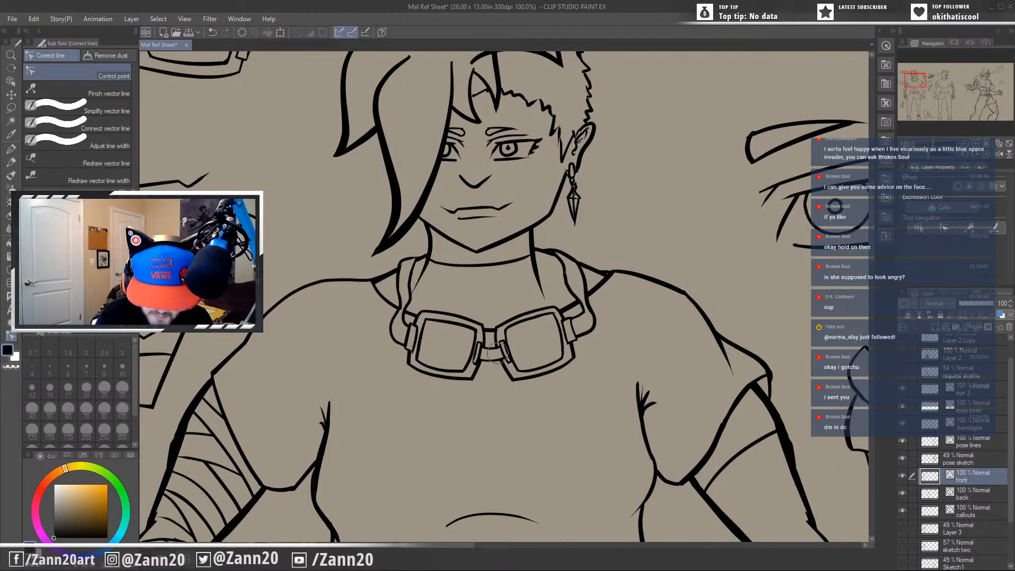
pyautogui.moveTo(643, 391); pyautogui.dragTo(647, 453)
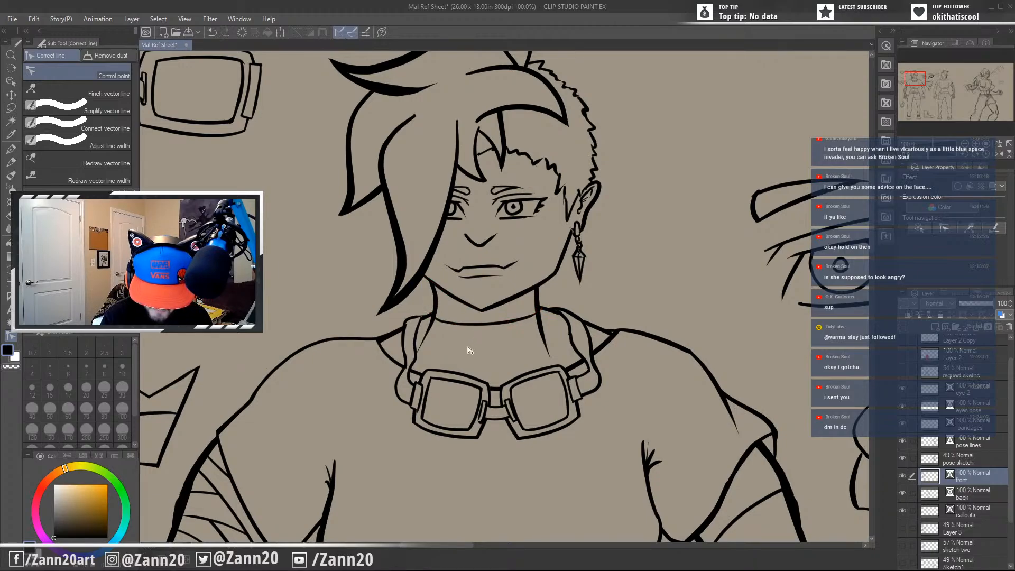
pyautogui.moveTo(657, 331)
pyautogui.mouseDown()
pyautogui.moveTo(673, 396)
pyautogui.moveTo(645, 401)
pyautogui.moveTo(523, 288)
pyautogui.mouseUp()
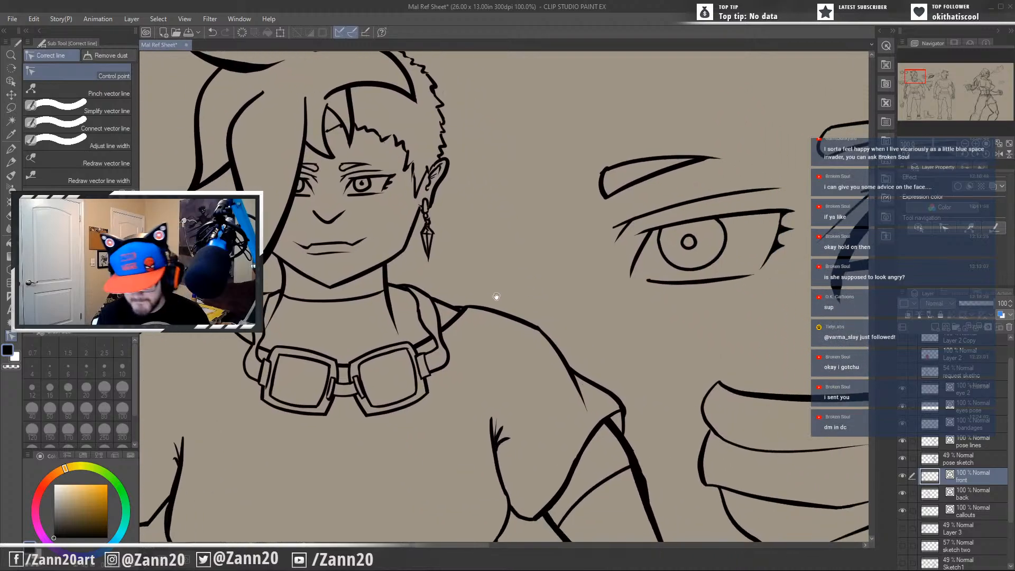
pyautogui.moveTo(759, 367)
pyautogui.mouseDown()
pyautogui.moveTo(628, 365)
pyautogui.moveTo(478, 398)
pyautogui.mouseUp()
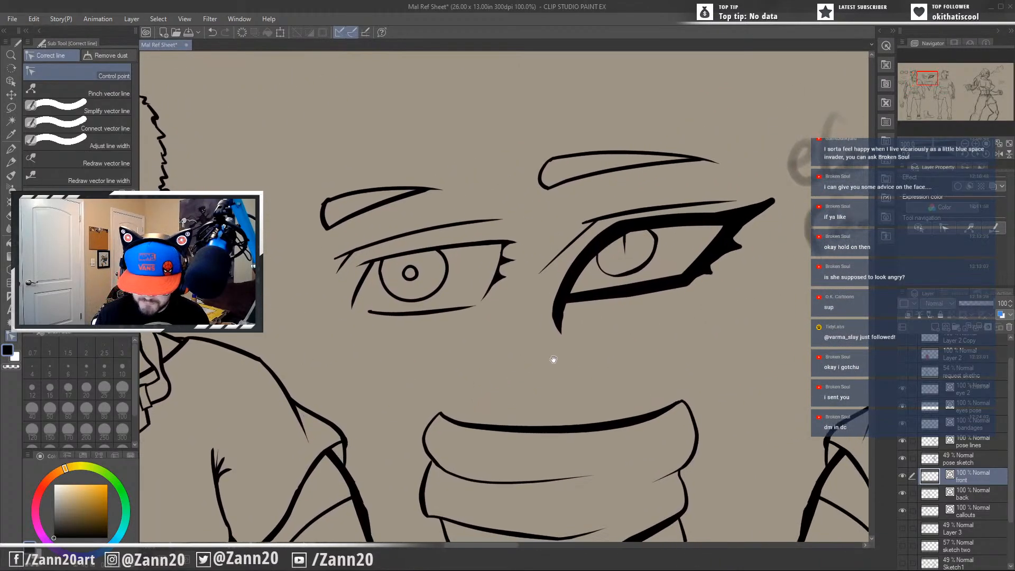
pyautogui.moveTo(650, 325); pyautogui.dragTo(643, 373)
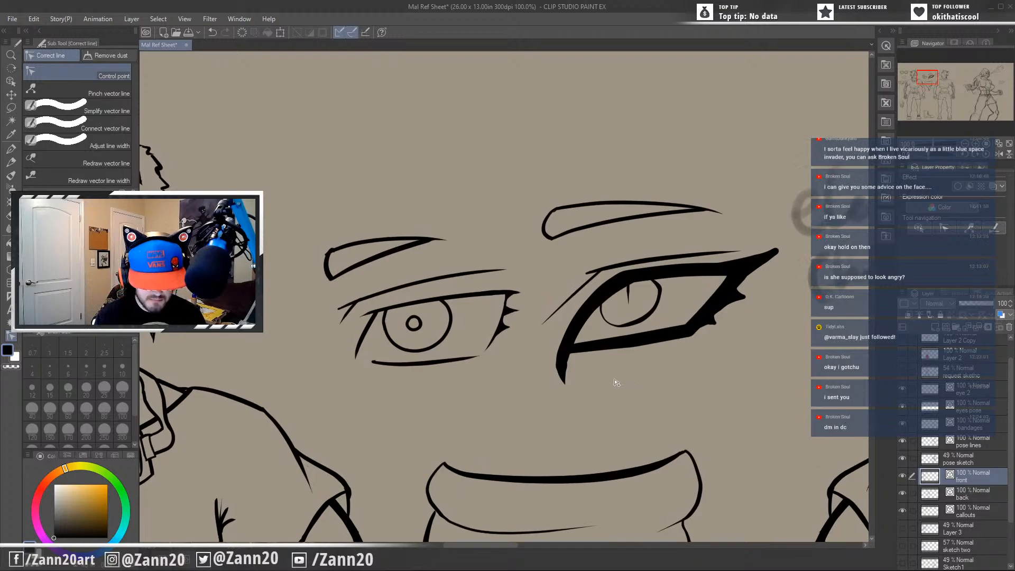
pyautogui.scroll(-5, 614, 380)
pyautogui.moveTo(697, 454)
pyautogui.mouseDown()
pyautogui.moveTo(596, 423)
pyautogui.moveTo(562, 320)
pyautogui.moveTo(580, 342)
pyautogui.moveTo(543, 350)
pyautogui.mouseUp()
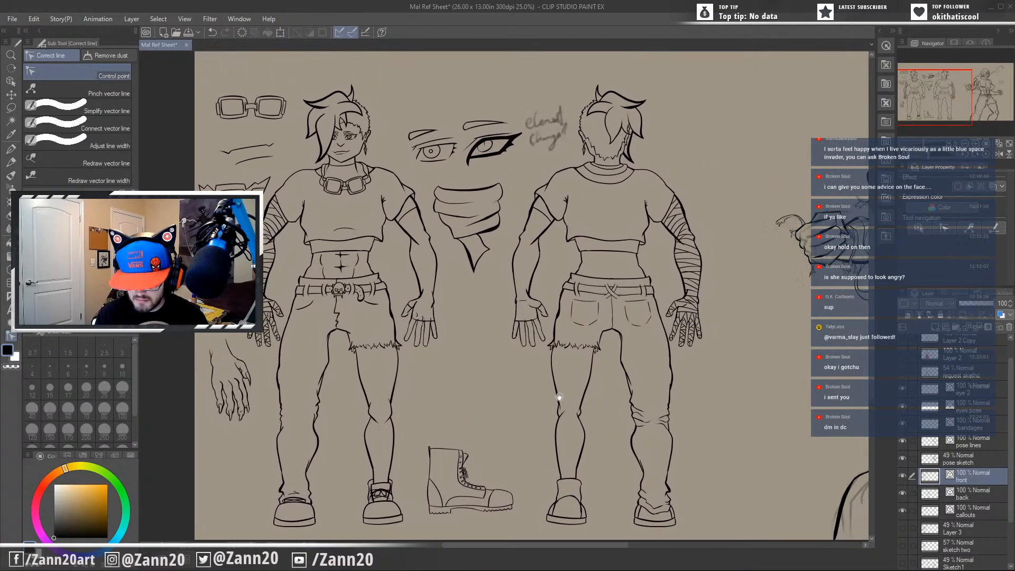
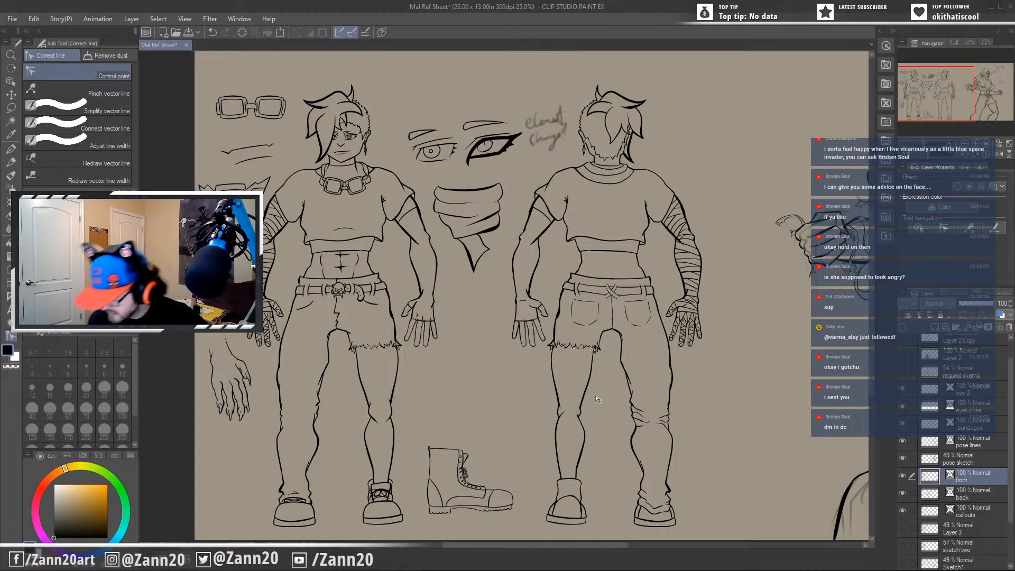
# Add a new raster layer directly above Layer 3 and switch to the Fill tool.
pyautogui.click(973, 530)
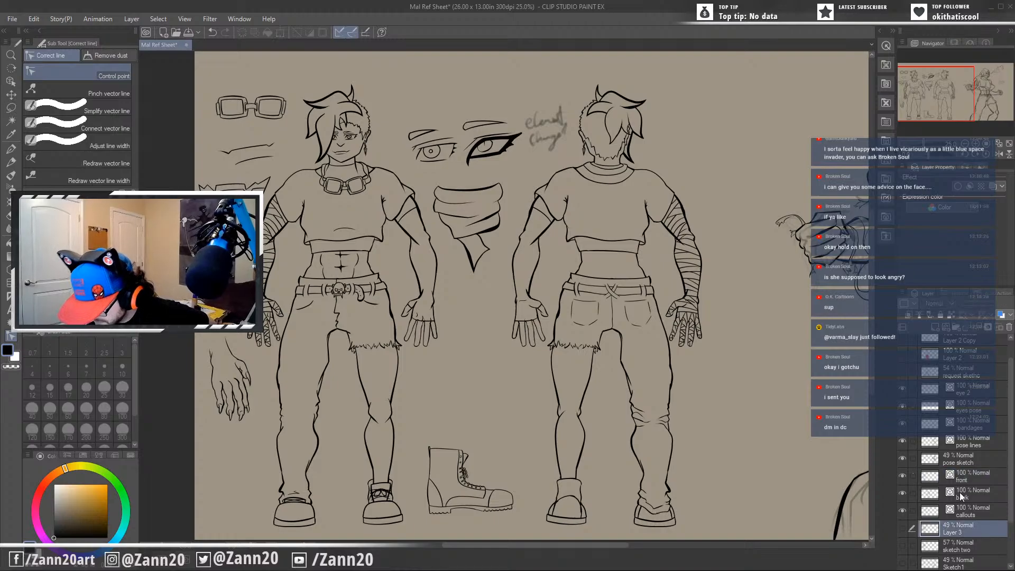
pyautogui.click(902, 293)
pyautogui.click(834, 187)
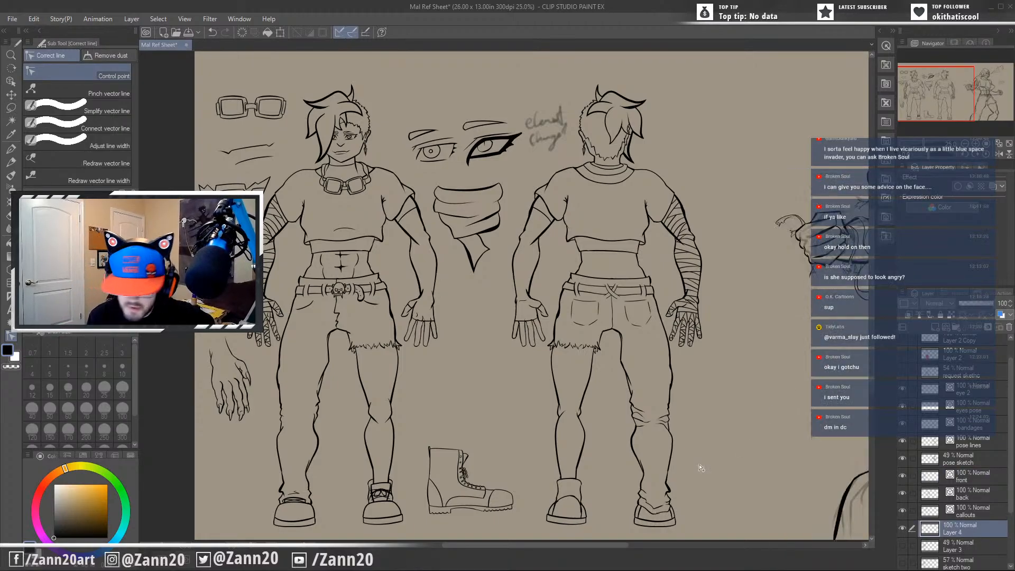
pyautogui.press('g')
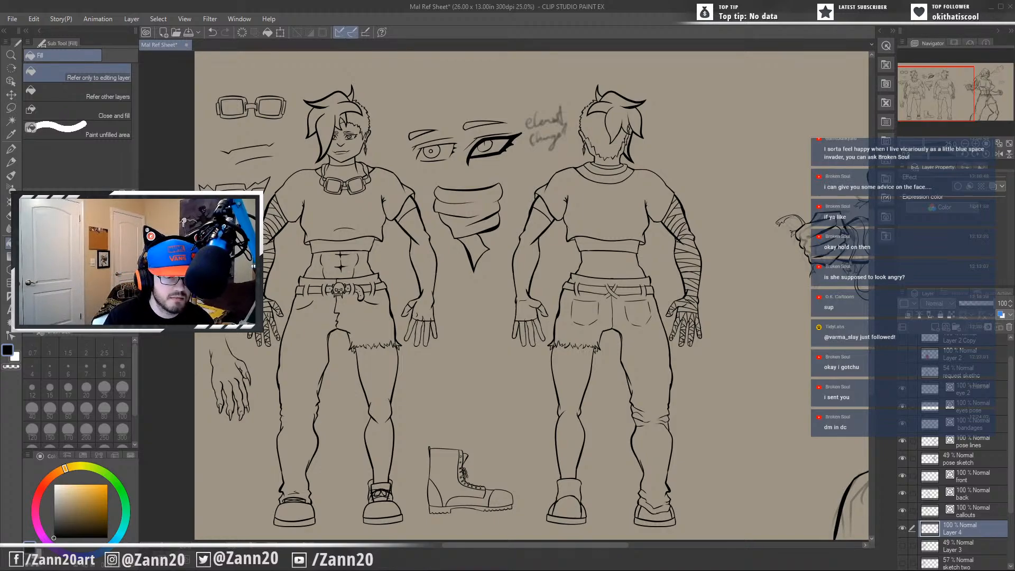
# Import the Mal final image from the Desktop into the reference sheet as a colour reference.
pyautogui.click(11, 19)
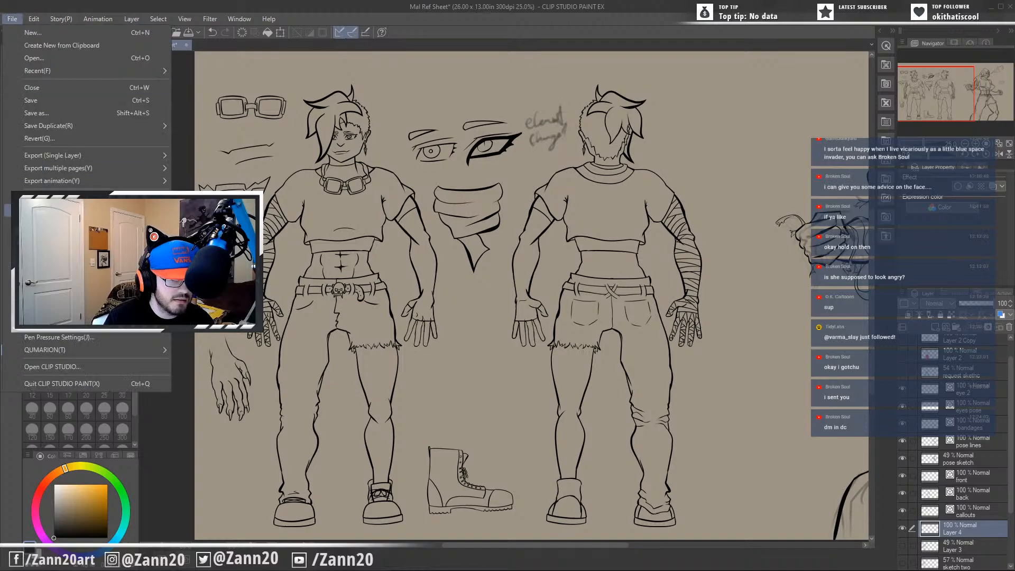
pyautogui.moveTo(87, 198)
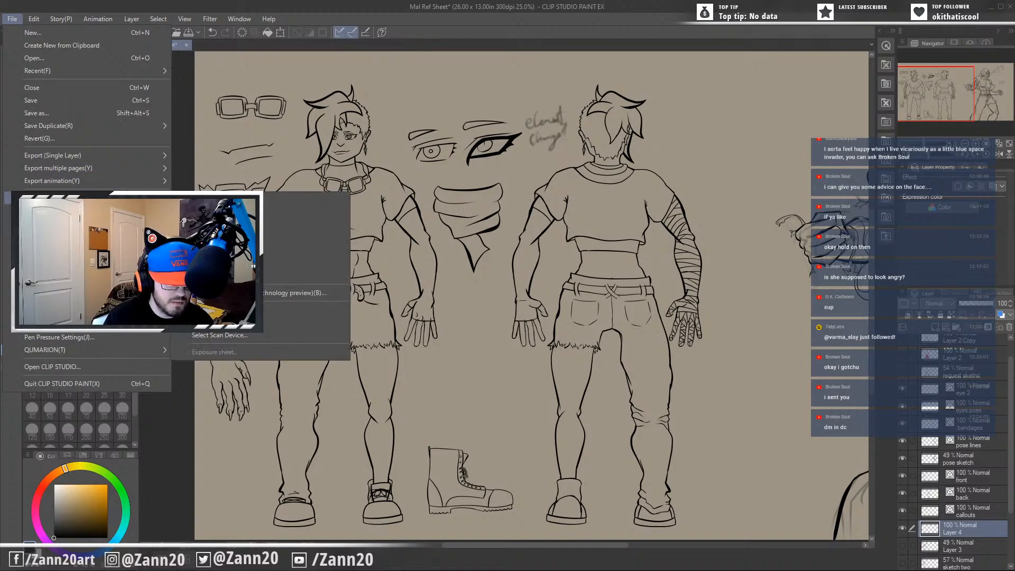
pyautogui.click(216, 200)
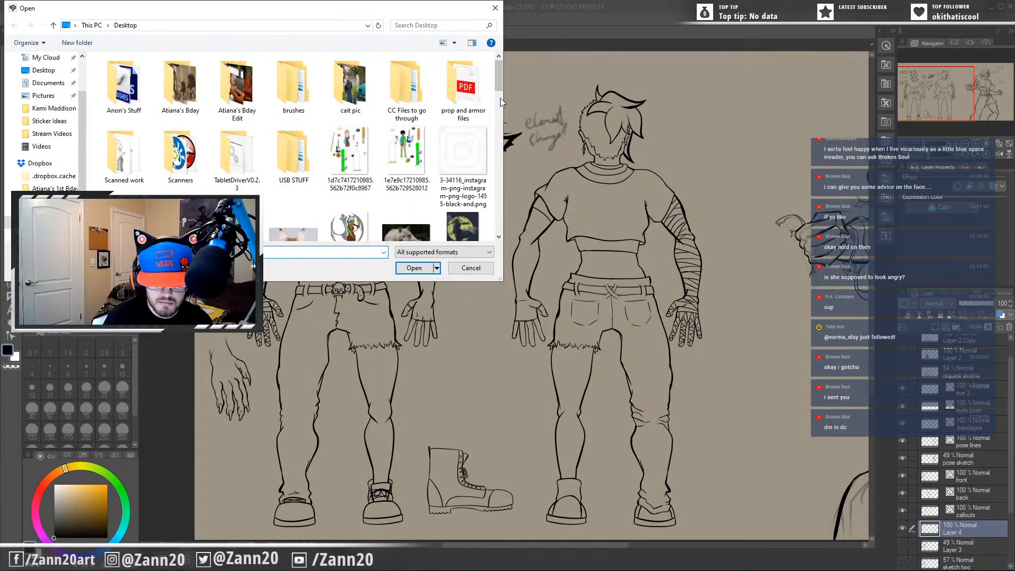
pyautogui.moveTo(499, 81); pyautogui.dragTo(509, 188)
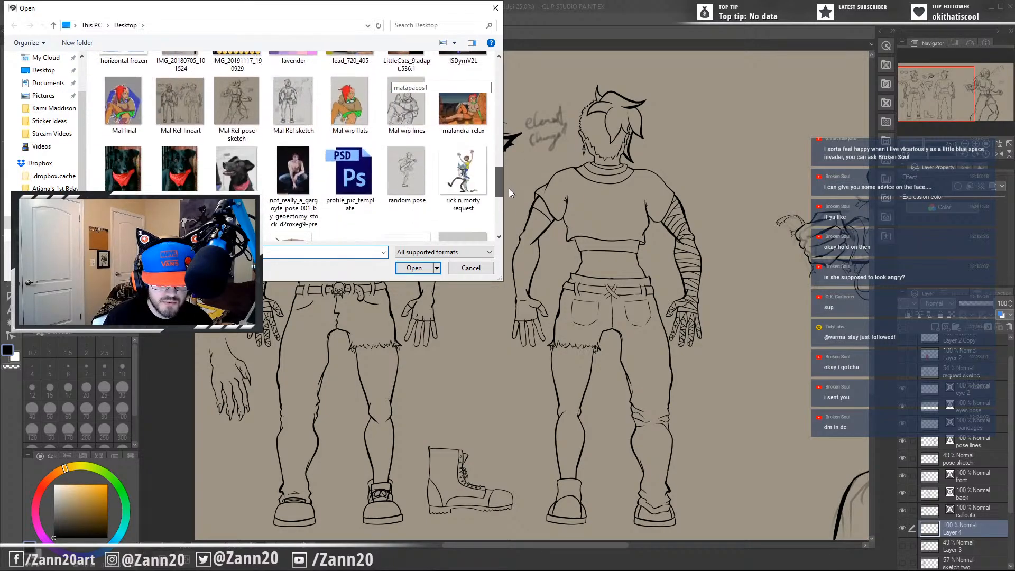
pyautogui.click(128, 108)
pyautogui.click(407, 266)
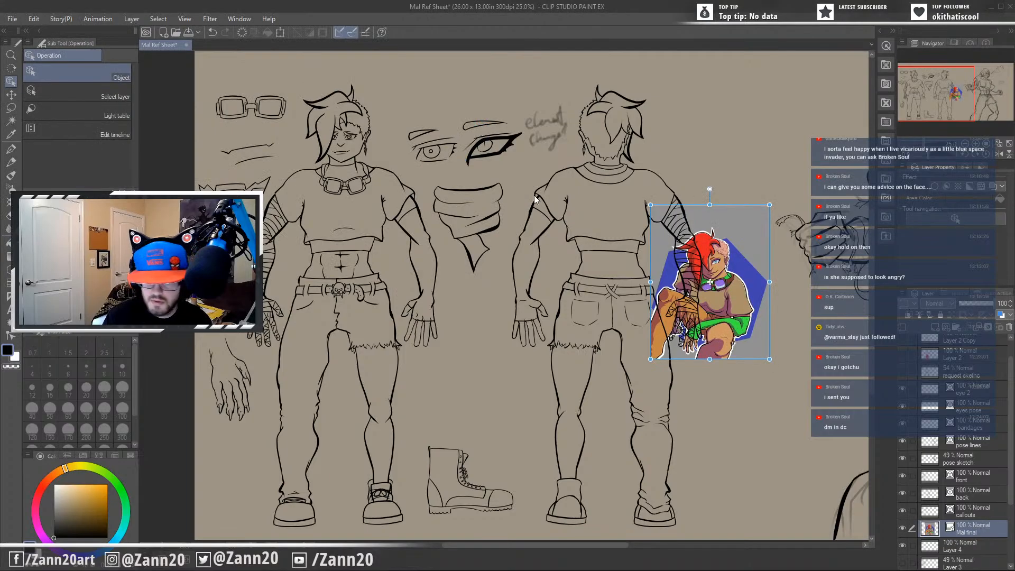
# Move the imported reference image beside the back-view figure's legs and lock its layer.
pyautogui.moveTo(753, 290); pyautogui.dragTo(792, 394)
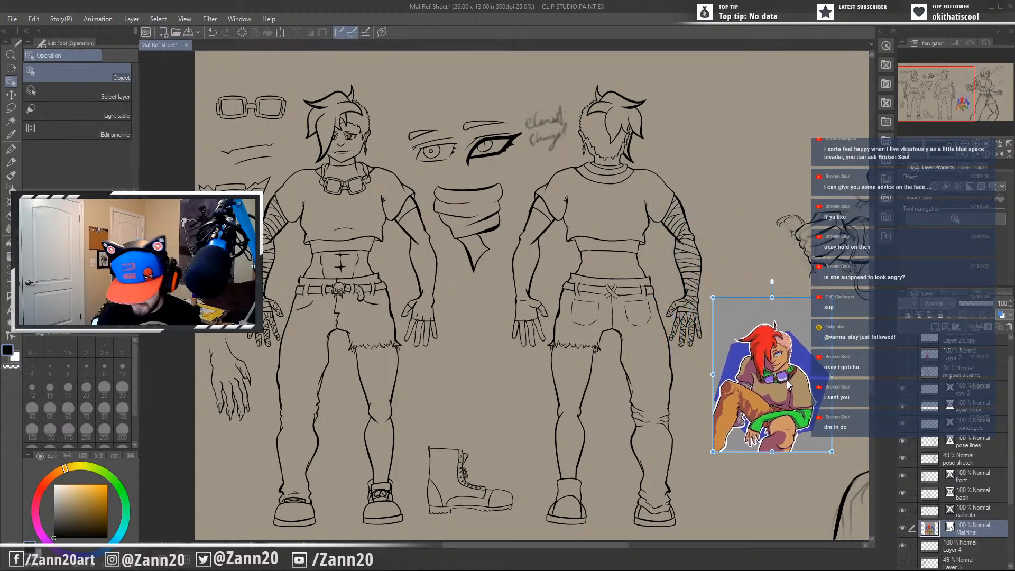
pyautogui.click(939, 319)
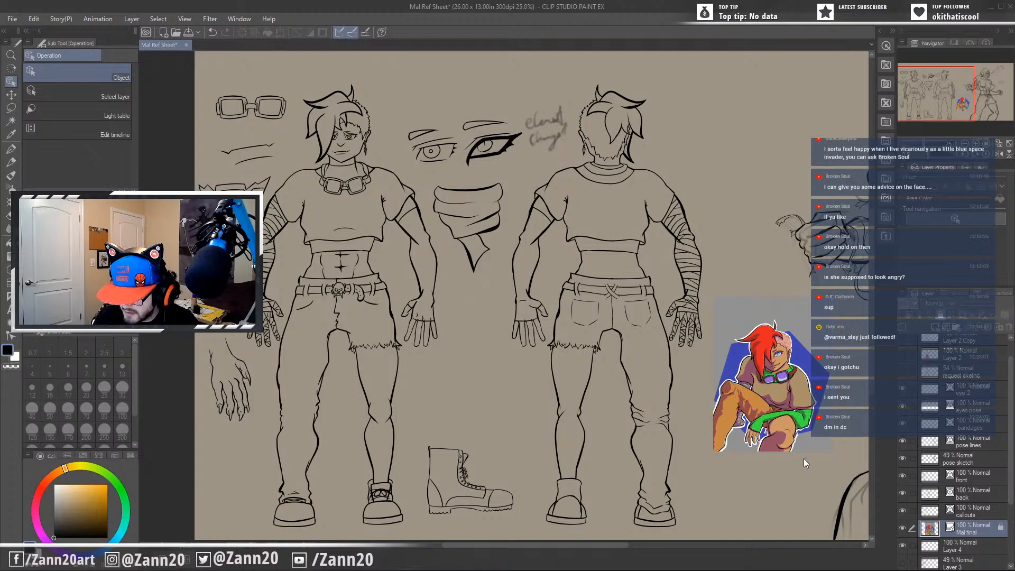
# Sample the tan shirt colour from the reference image and rename Layer 4 as "flat color".
pyautogui.keyDown('alt'); pyautogui.click(769, 405); pyautogui.keyUp('alt')
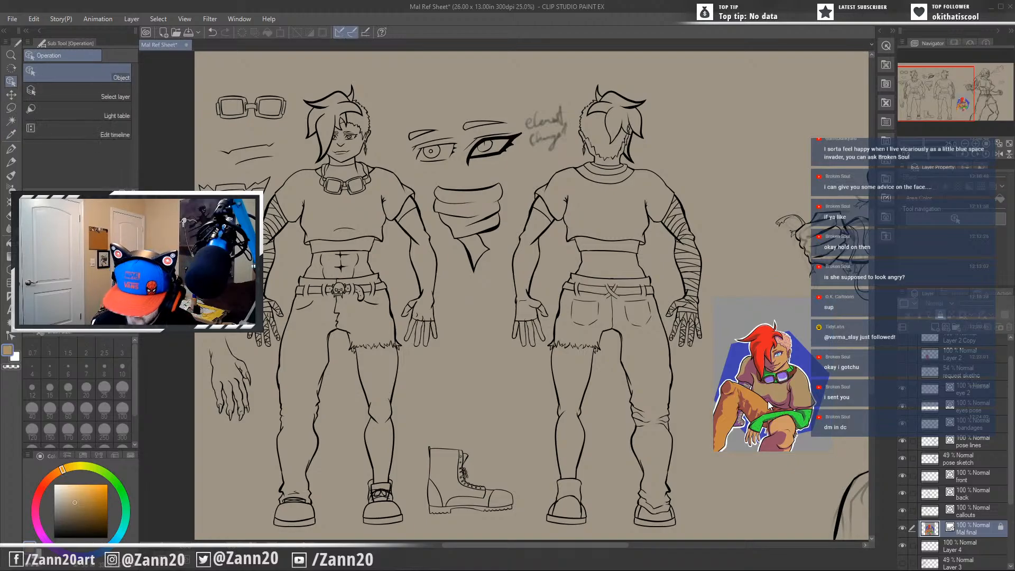
pyautogui.press('g')
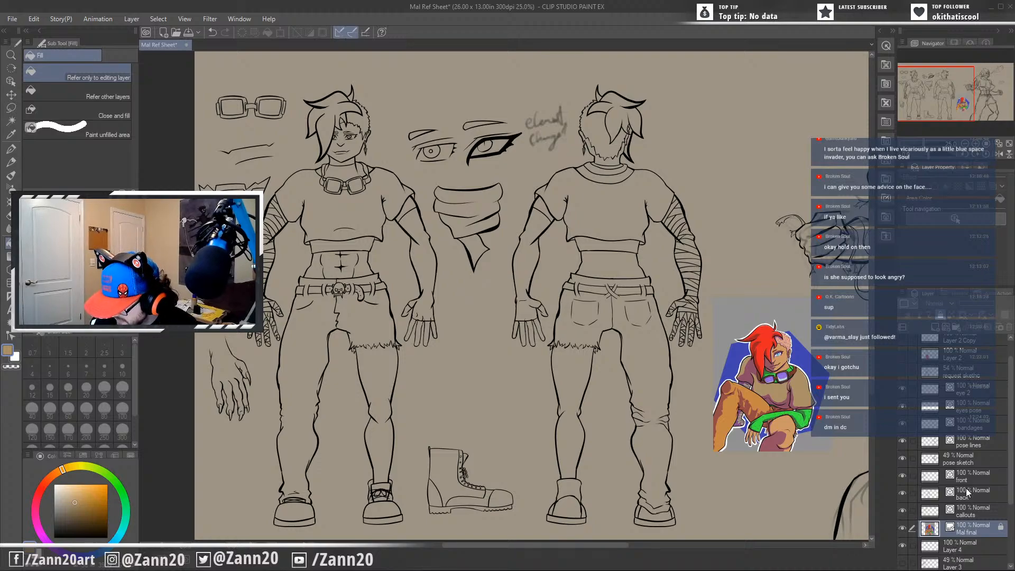
pyautogui.moveTo(1010, 492); pyautogui.dragTo(1010, 506)
pyautogui.scroll(-1, 980, 515)
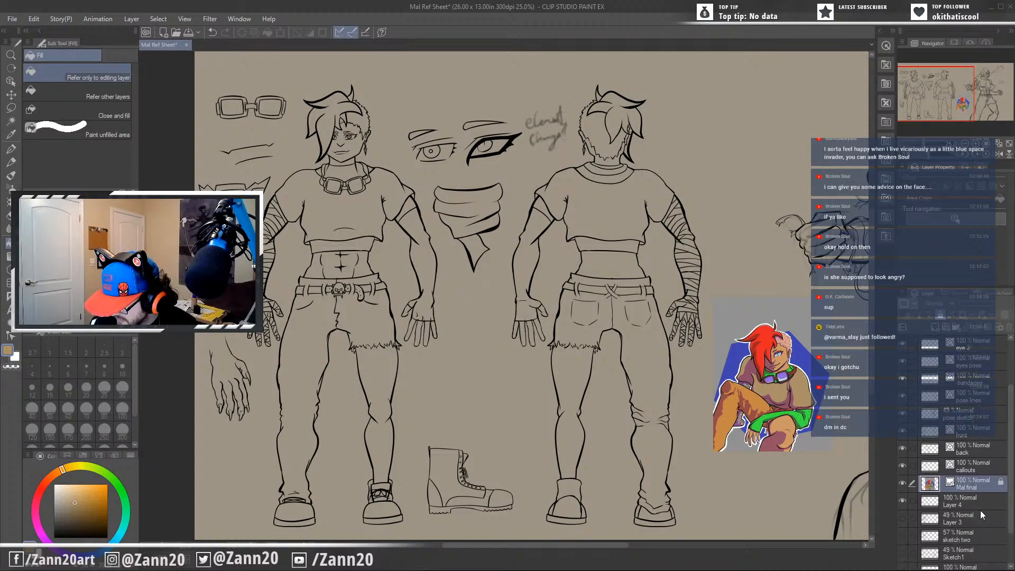
pyautogui.click(941, 505)
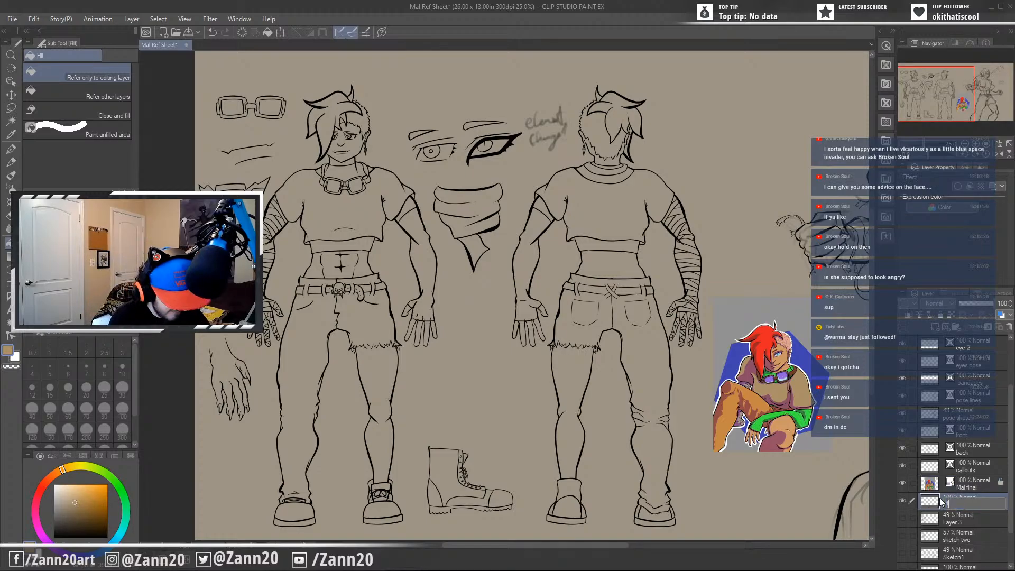
pyautogui.write('flat collor')
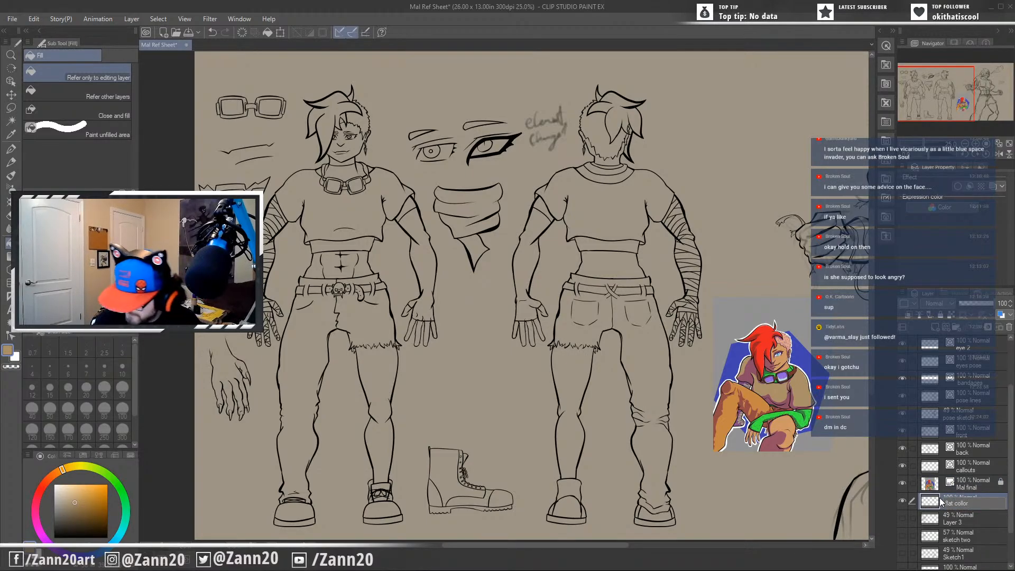
pyautogui.press('Return')
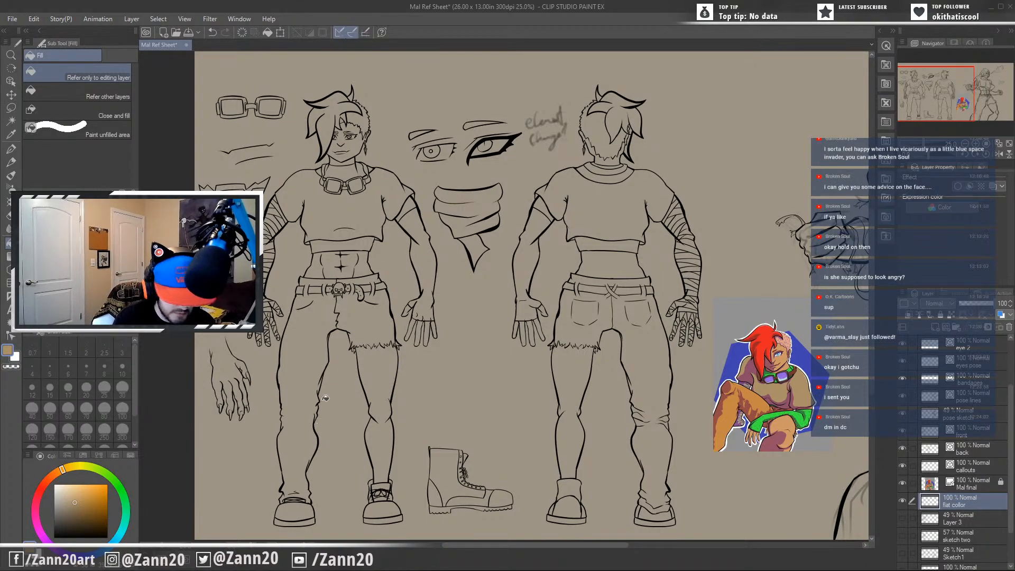
# Fill the crop tops of the front and back figures with tan, with the Fill tool referring to other layers.
pyautogui.click(368, 396)
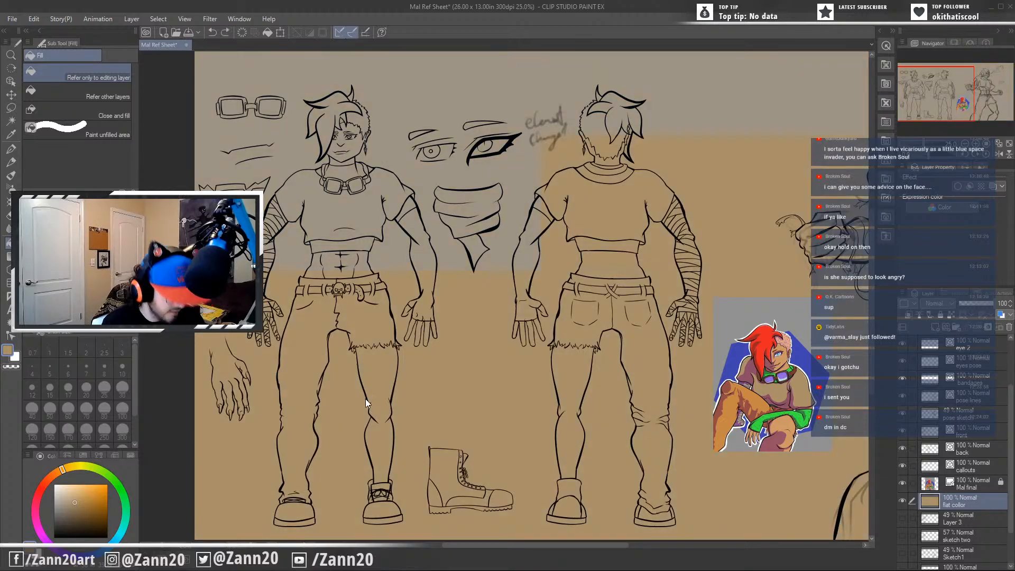
pyautogui.hotkey('ctrl', 'z')
pyautogui.click(99, 95)
pyautogui.click(363, 227)
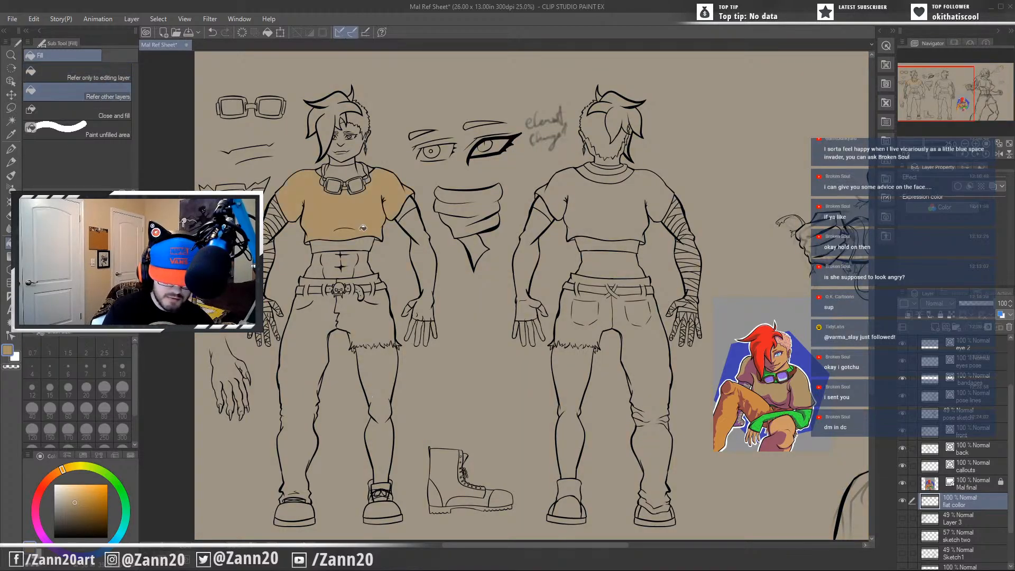
pyautogui.click(610, 201)
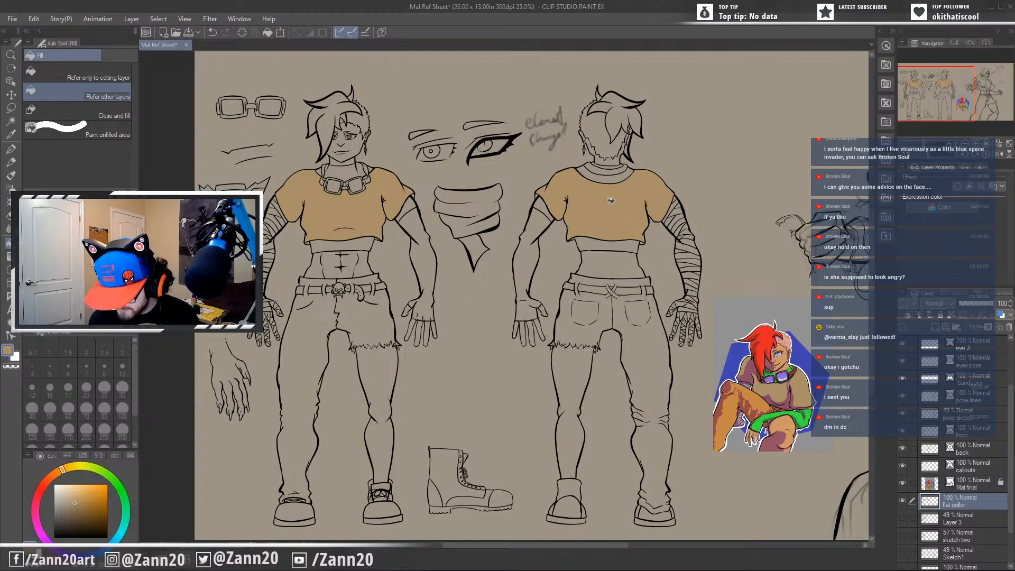
# Sample the orange trouser colour from the reference image and fill the trousers and legs of both figures with it.
pyautogui.keyDown('alt'); pyautogui.click(756, 395); pyautogui.keyUp('alt')
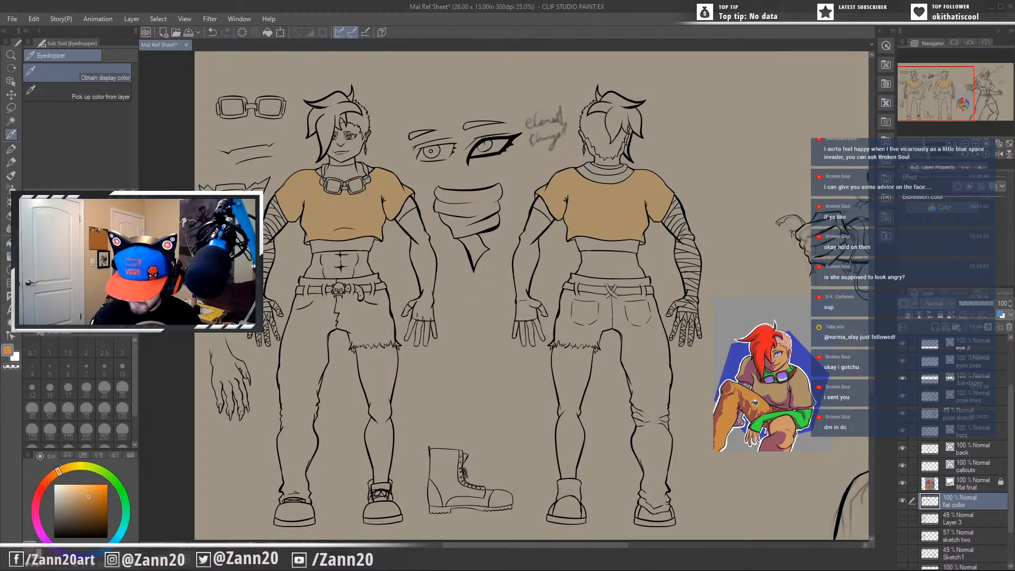
pyautogui.click(651, 355)
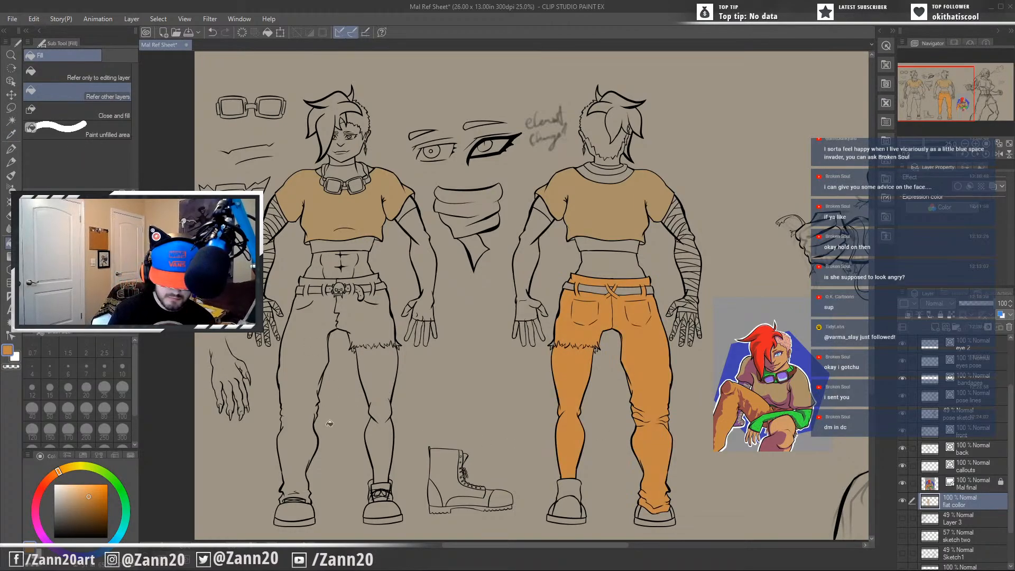
pyautogui.click(368, 348)
pyautogui.click(368, 322)
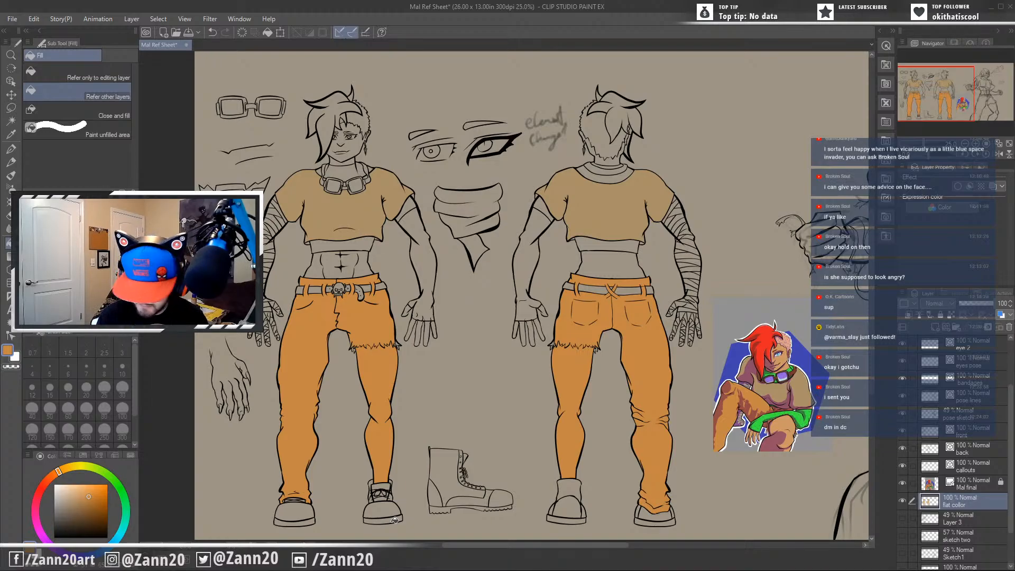
# Sample dark red from the reference image and fill the goggle strap around the neck on the front and back figures.
pyautogui.moveTo(631, 441); pyautogui.dragTo(575, 421)
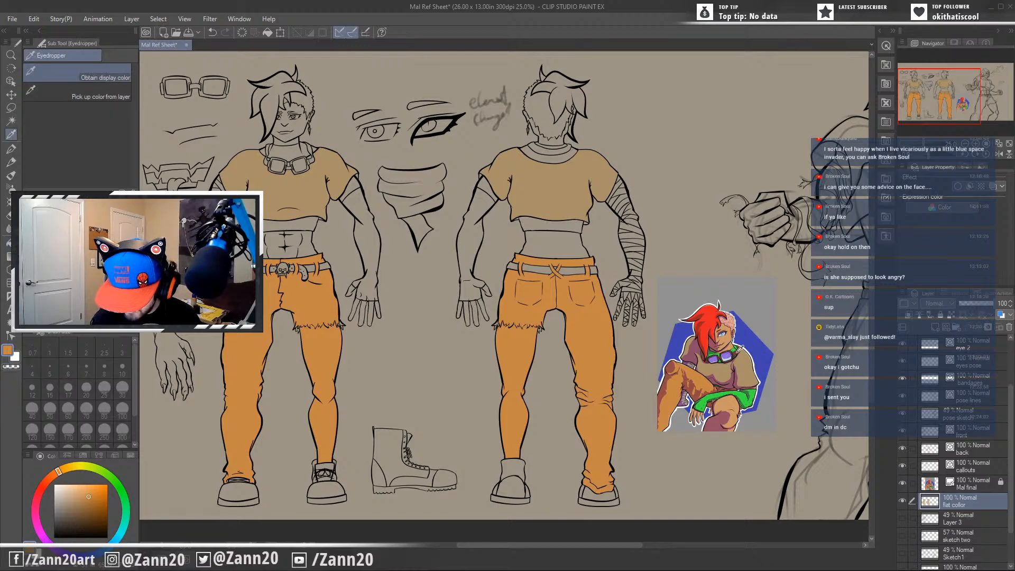
pyautogui.keyDown('alt'); pyautogui.click(741, 349); pyautogui.keyUp('alt')
pyautogui.click(315, 157)
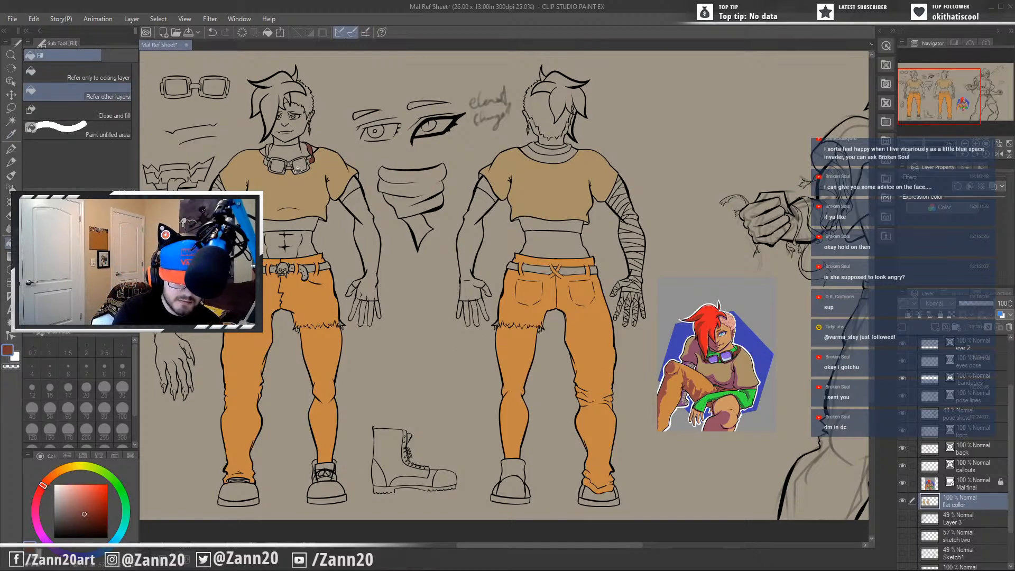
pyautogui.click(269, 152)
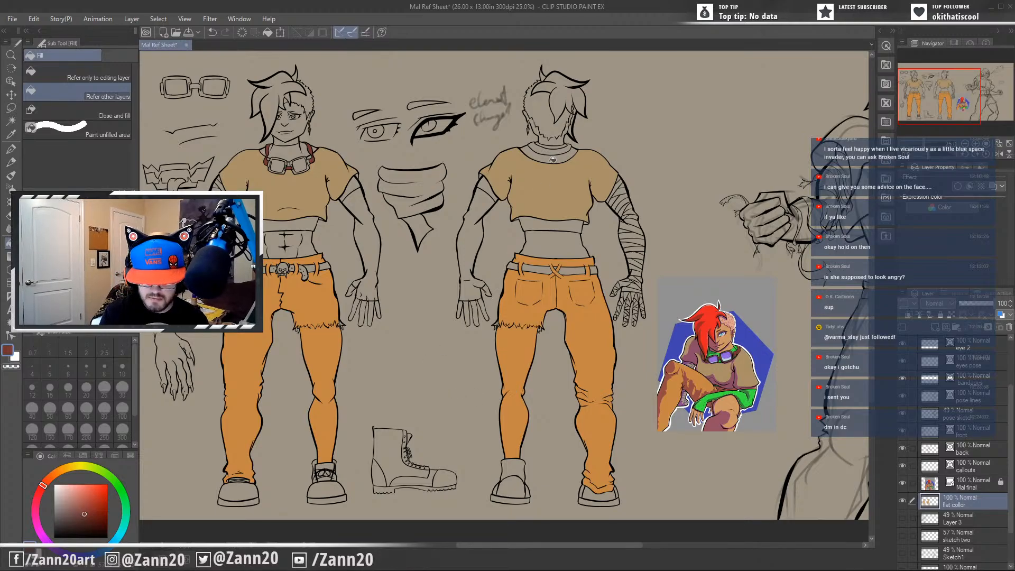
pyautogui.click(549, 148)
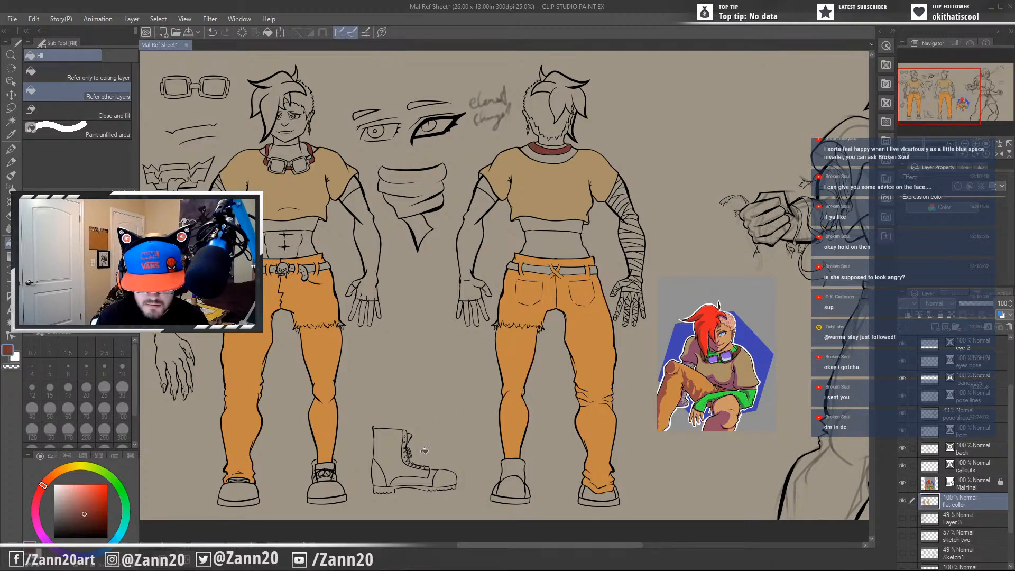
# Sample green from the reference image and fill the back figure's undershirt hem, long sleeve and collar.
pyautogui.moveTo(517, 340); pyautogui.dragTo(568, 343)
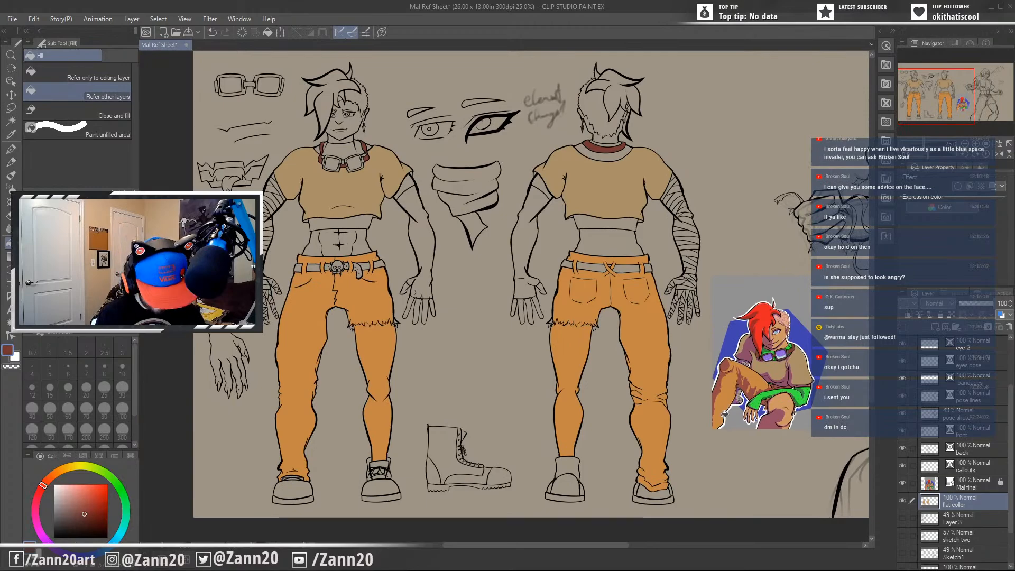
pyautogui.keyDown('alt'); pyautogui.click(795, 392); pyautogui.keyUp('alt')
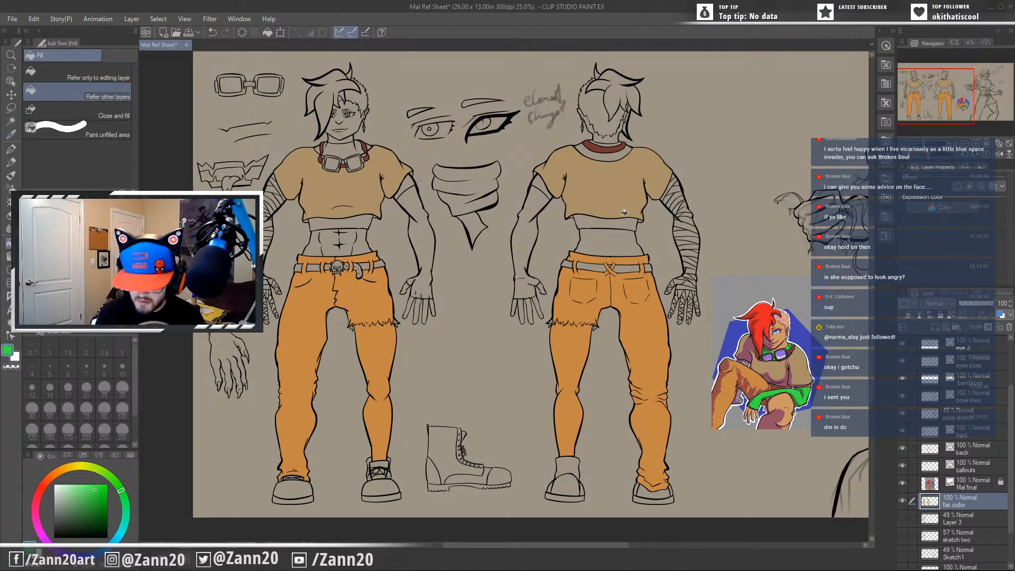
pyautogui.click(597, 222)
pyautogui.click(542, 183)
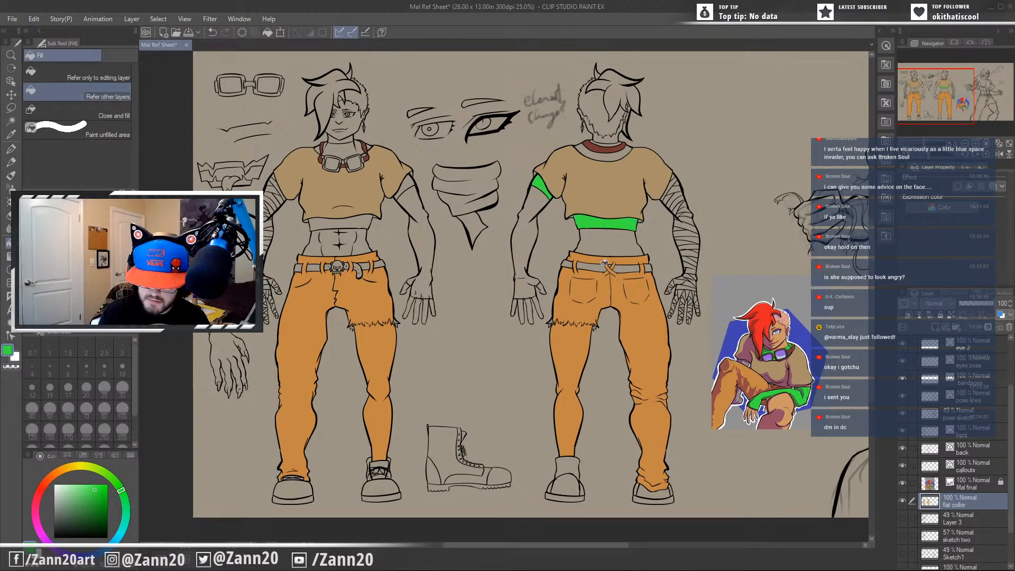
pyautogui.click(527, 211)
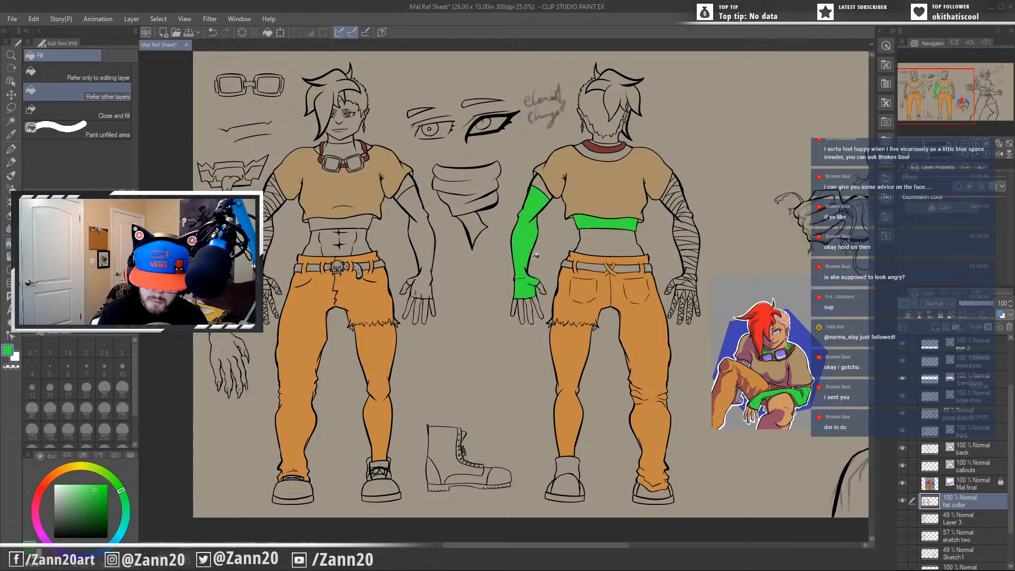
pyautogui.click(616, 151)
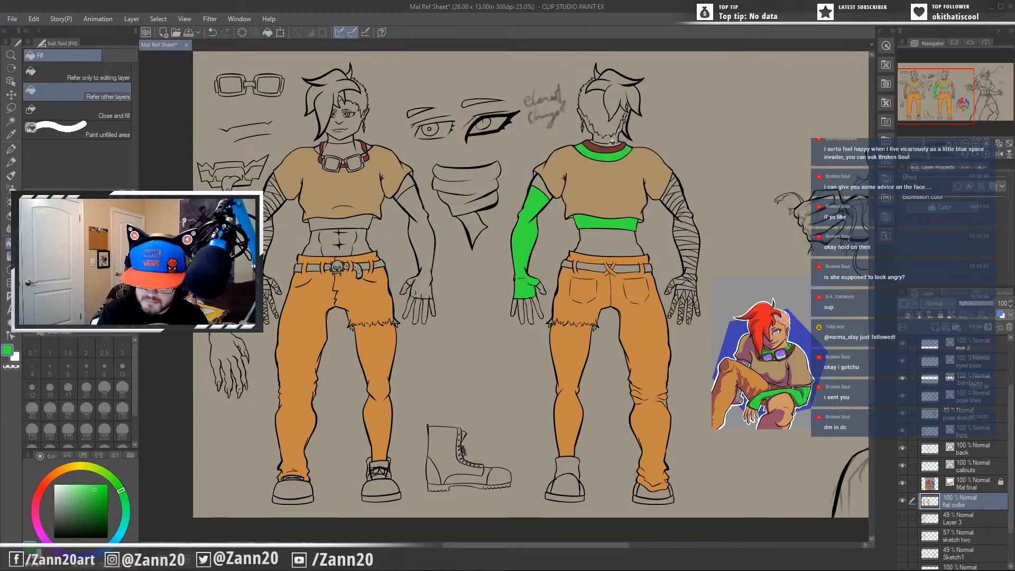
# Fill the front figure's undershirt collar, hem and long sleeve with the same green.
pyautogui.click(346, 148)
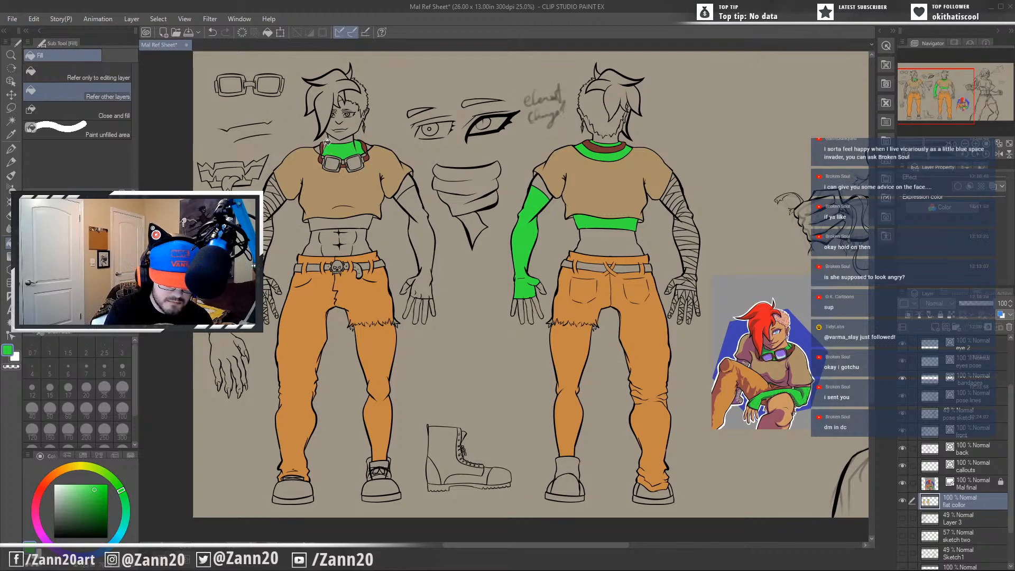
pyautogui.click(364, 218)
pyautogui.click(406, 186)
pyautogui.click(418, 245)
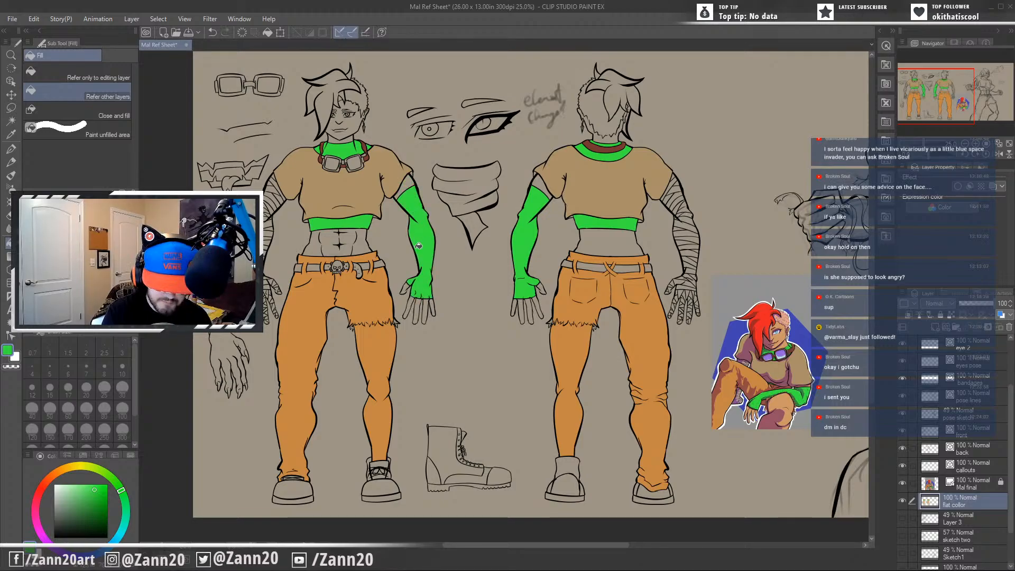
pyautogui.moveTo(428, 390); pyautogui.dragTo(502, 330)
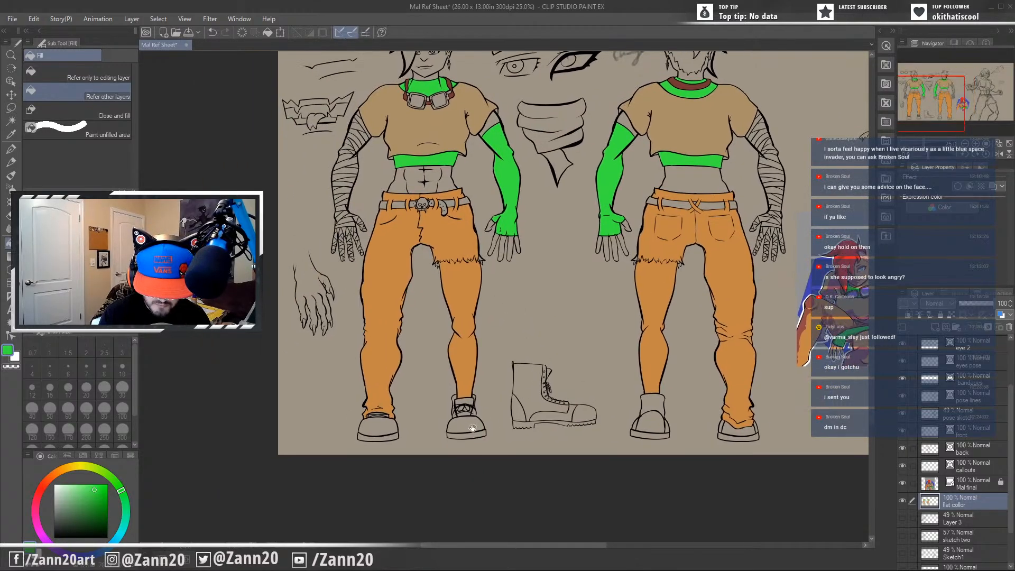
pyautogui.moveTo(497, 444); pyautogui.dragTo(430, 471)
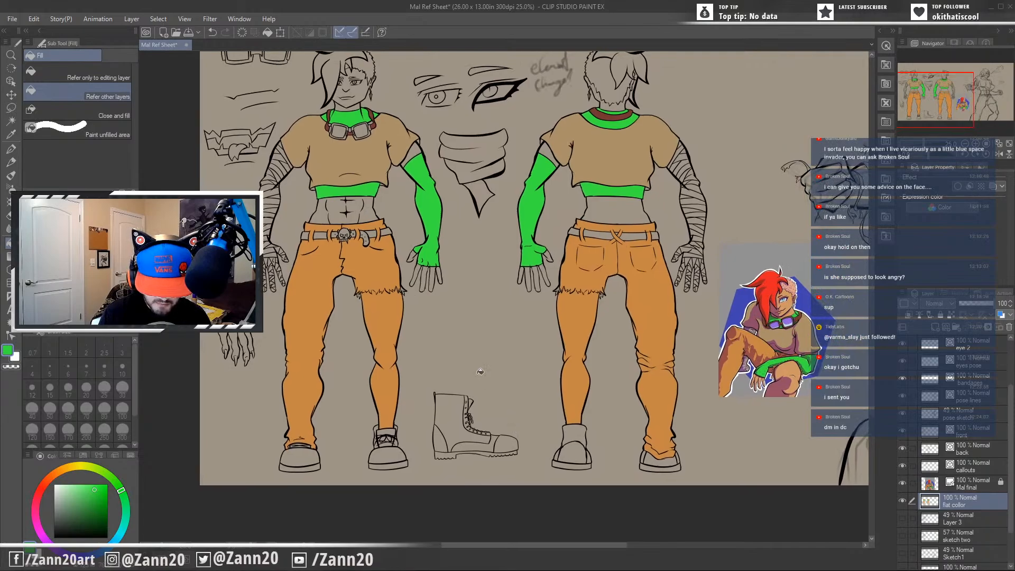
# Fill the bandana callout between the two figures, including its folds and hanging tail, with the current green.
pyautogui.moveTo(530, 431)
pyautogui.mouseDown()
pyautogui.moveTo(544, 413)
pyautogui.moveTo(549, 424)
pyautogui.mouseUp()
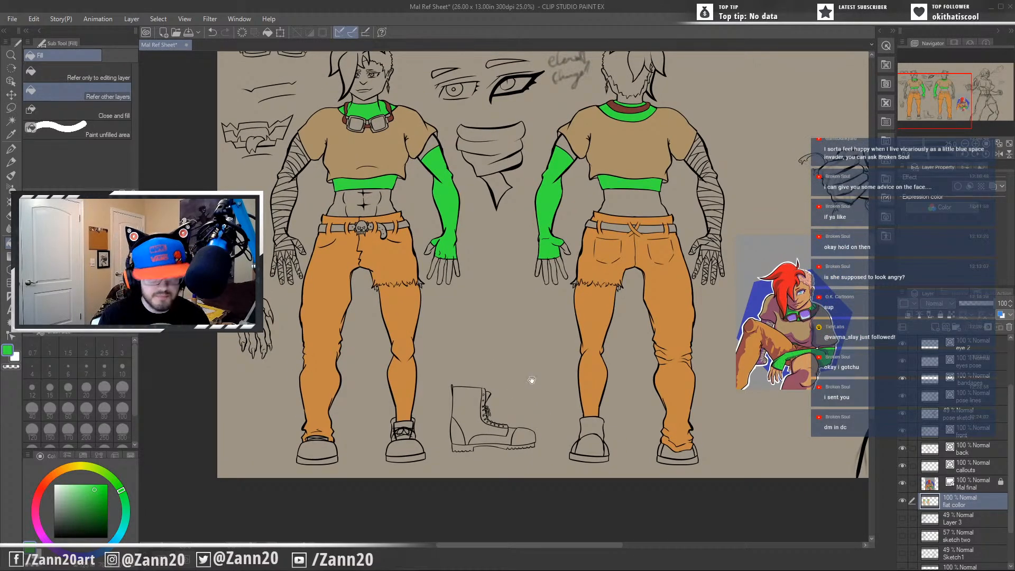
pyautogui.moveTo(531, 379); pyautogui.dragTo(511, 431)
pyautogui.click(482, 198)
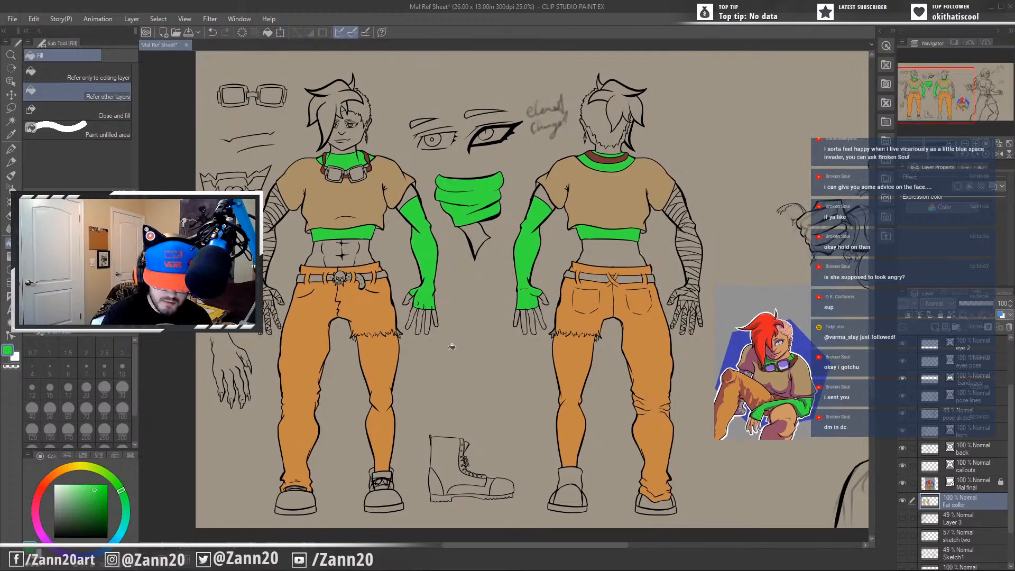
pyautogui.click(476, 224)
pyautogui.moveTo(467, 371); pyautogui.dragTo(505, 389)
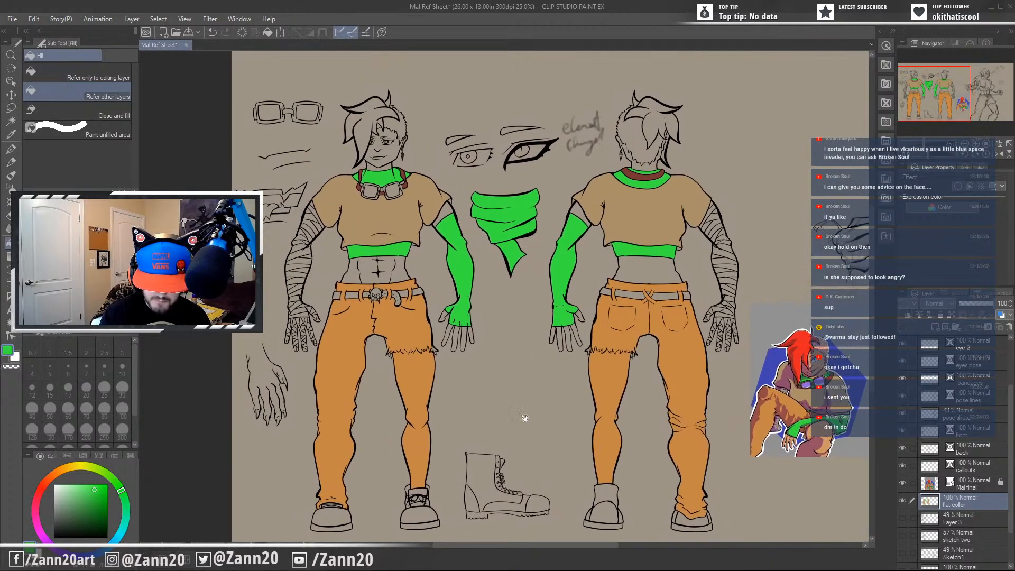
# Sample dark brown from the goggles in the reference image and fill the back figure's fully exposed boot and sole with it.
pyautogui.moveTo(610, 431); pyautogui.dragTo(541, 389)
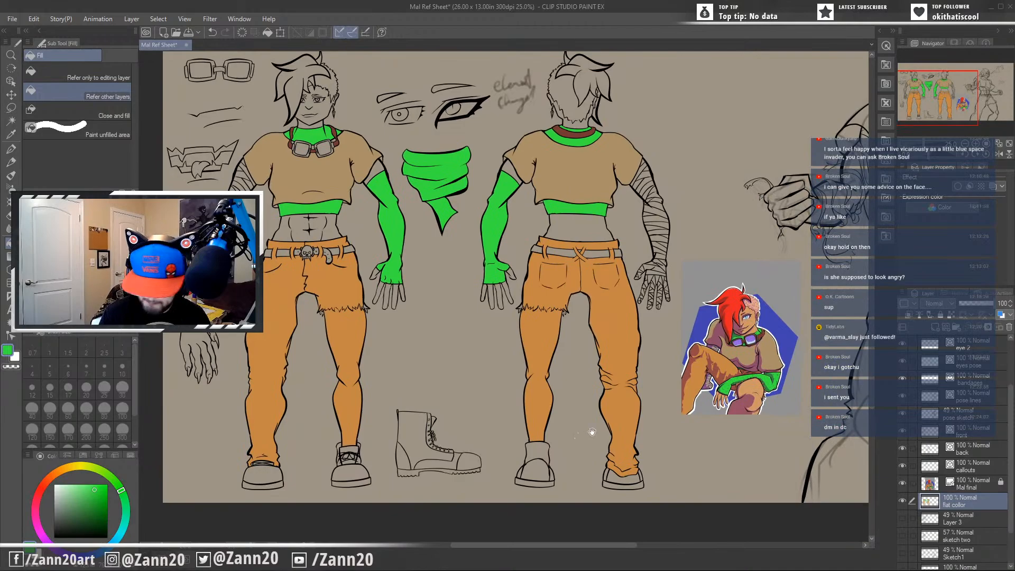
pyautogui.moveTo(592, 430); pyautogui.dragTo(553, 441)
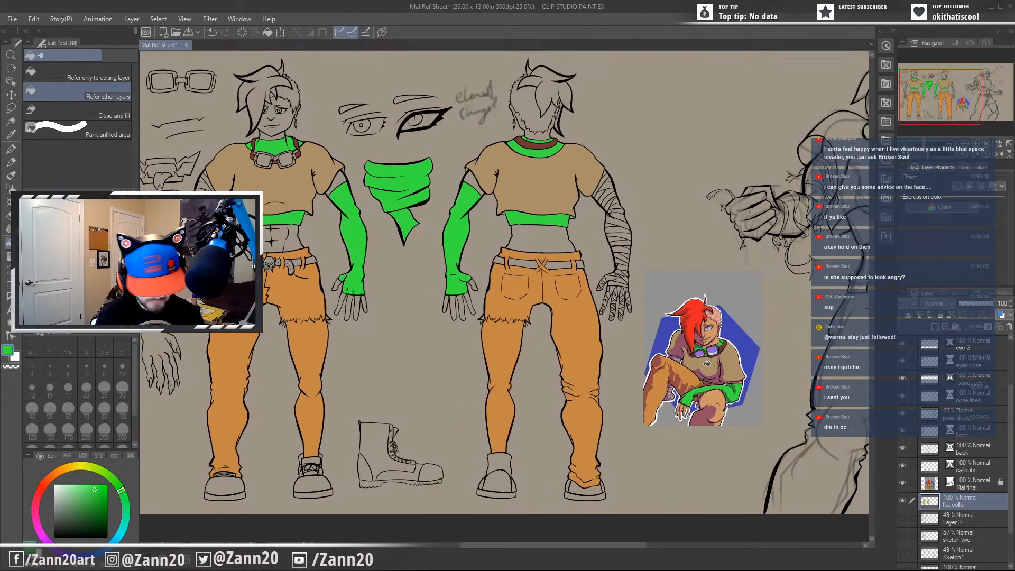
pyautogui.scroll(6, 711, 362)
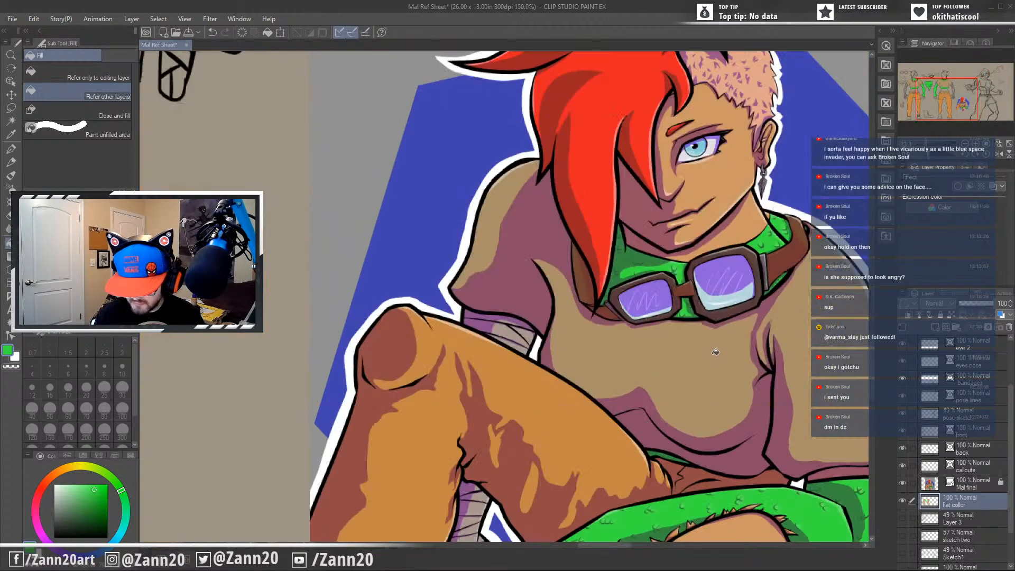
pyautogui.moveTo(723, 342); pyautogui.dragTo(620, 384)
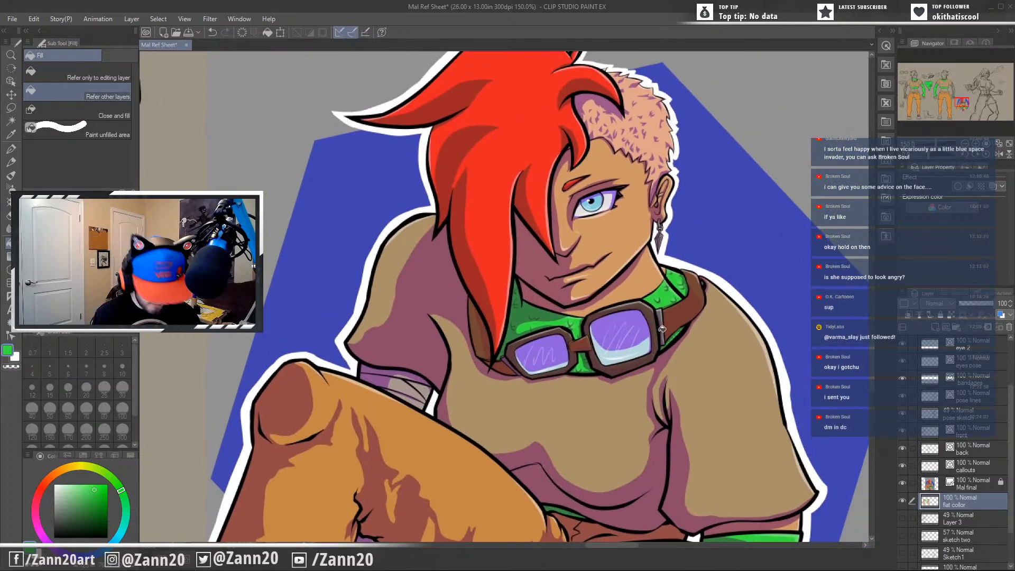
pyautogui.keyDown('alt'); pyautogui.click(662, 329); pyautogui.keyUp('alt')
pyautogui.moveTo(402, 458); pyautogui.dragTo(666, 321)
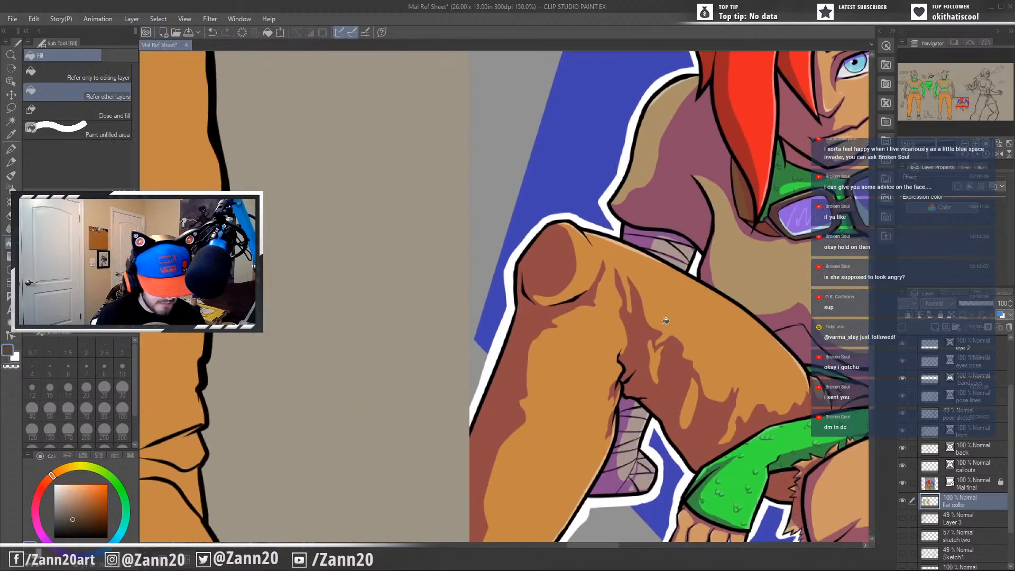
pyautogui.scroll(-5, 561, 389)
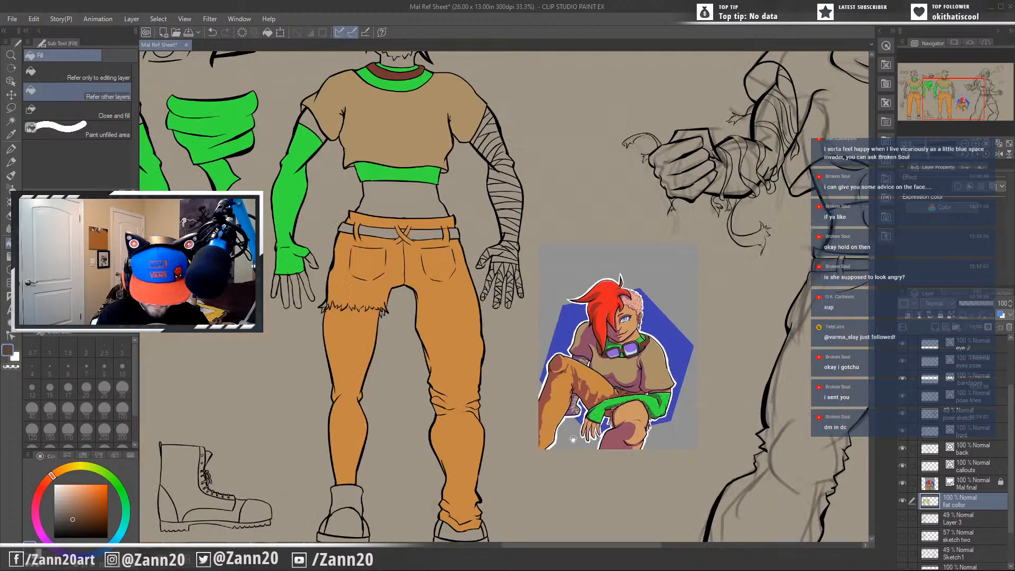
pyautogui.moveTo(573, 438); pyautogui.dragTo(614, 309)
pyautogui.click(372, 389)
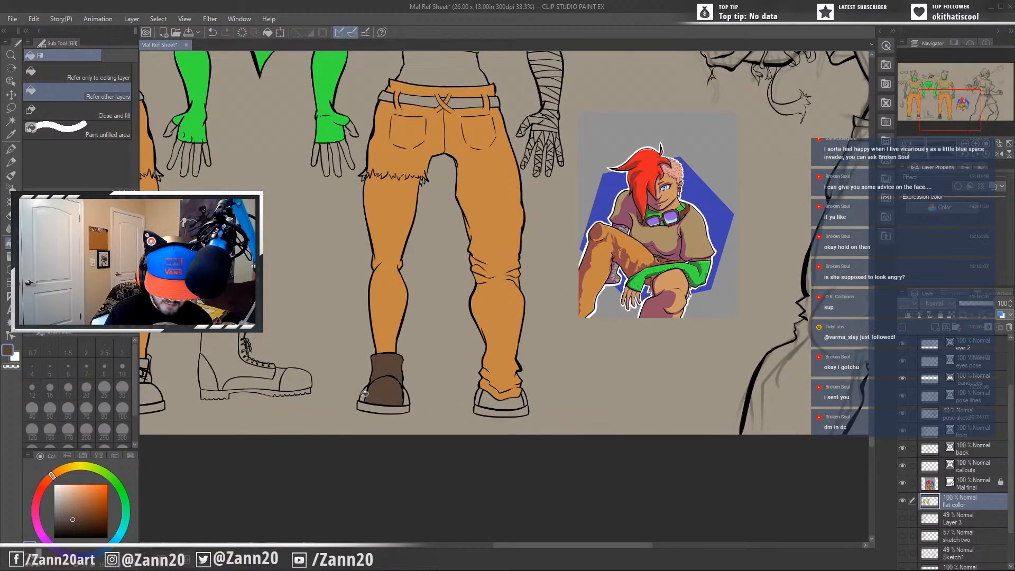
pyautogui.click(397, 408)
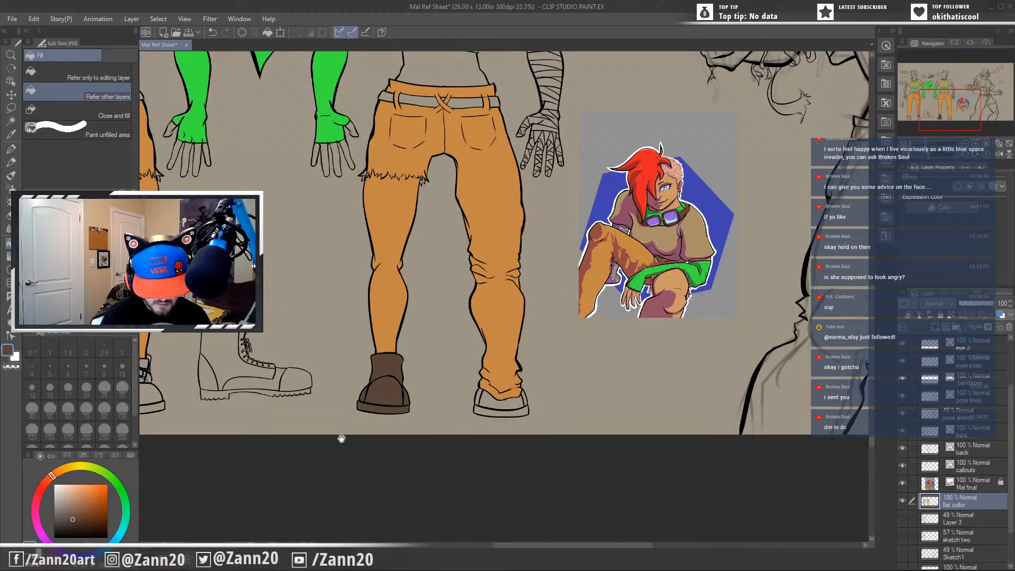
# Fill every section of the side-view boot callout, including toe cap, tongue and sole, with the same dark brown.
pyautogui.moveTo(341, 439); pyautogui.dragTo(553, 423)
pyautogui.click(436, 344)
pyautogui.click(415, 362)
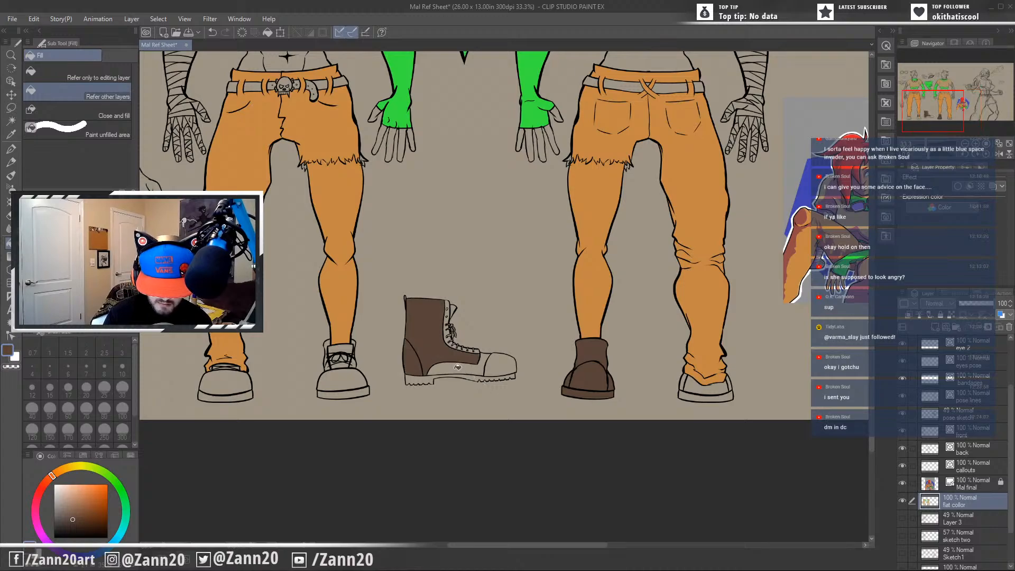
pyautogui.click(459, 368)
pyautogui.click(501, 365)
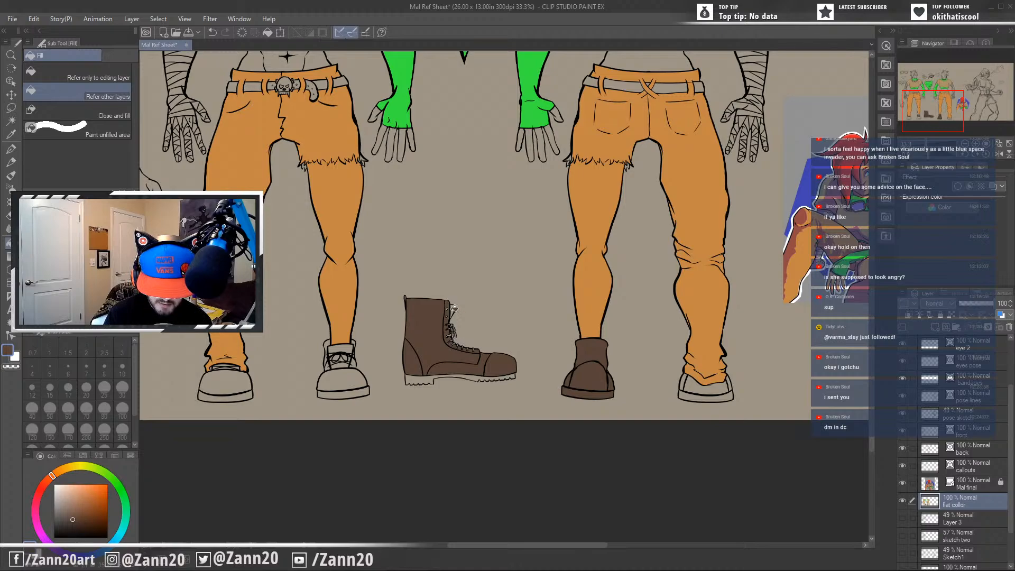
pyautogui.click(424, 378)
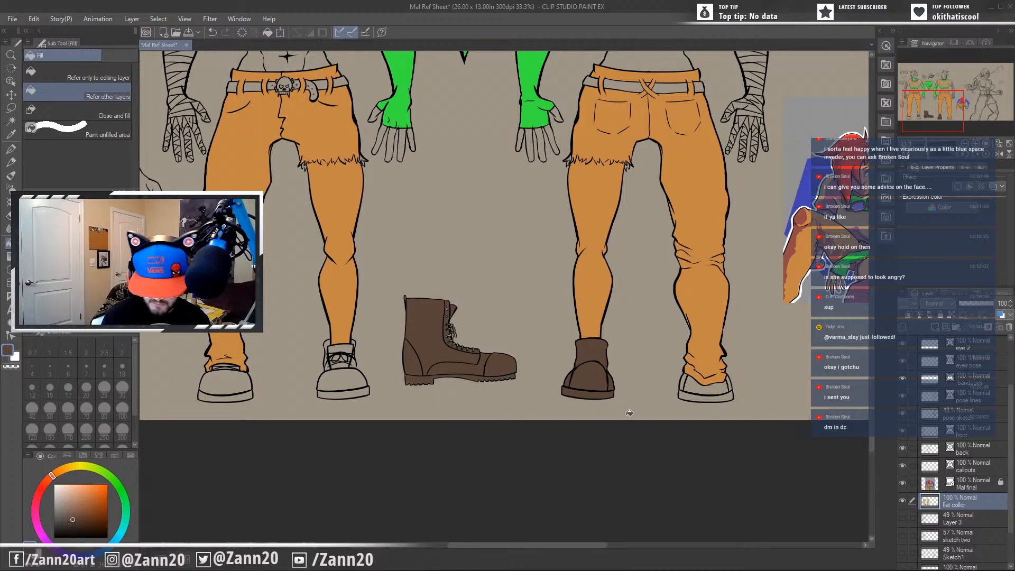
# Fill the back figure's other boot, under the long trouser leg, with dark brown on the upper and sole.
pyautogui.click(703, 387)
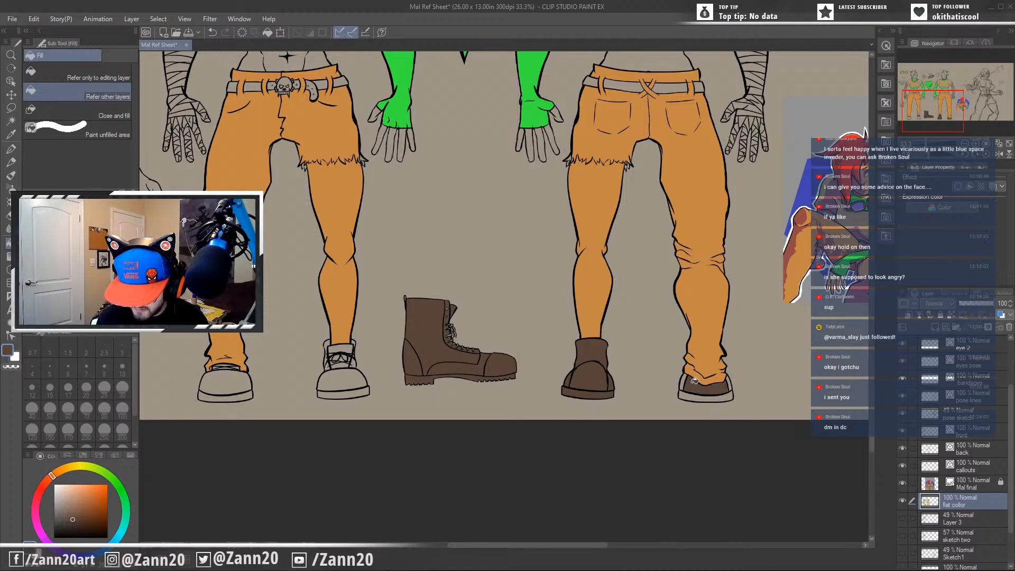
pyautogui.click(723, 398)
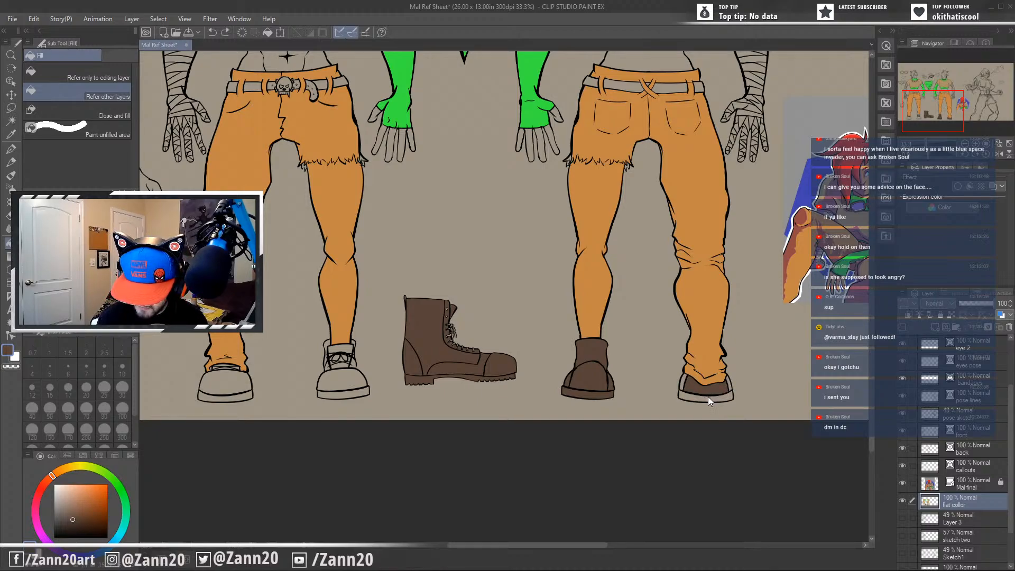
pyautogui.click(687, 384)
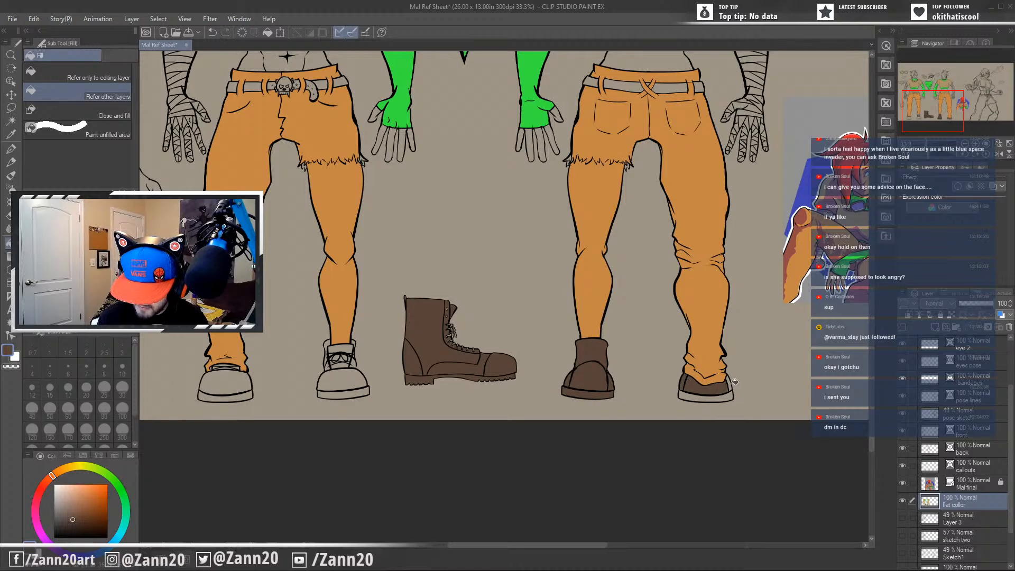
pyautogui.click(728, 397)
# Fill both of the front figure's boots, uppers and soles, with the same dark brown.
pyautogui.moveTo(353, 391); pyautogui.dragTo(494, 398)
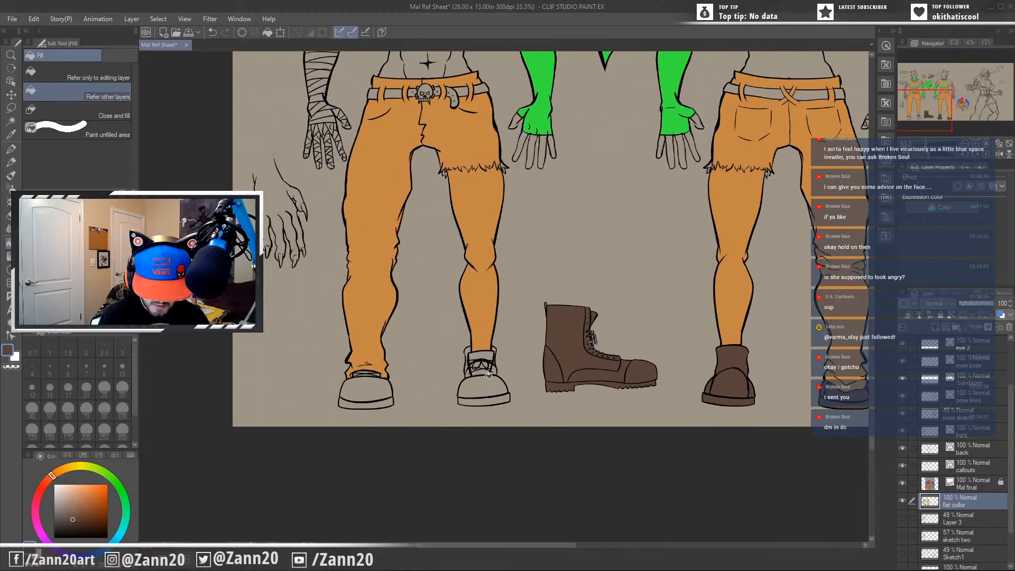
pyautogui.click(353, 391)
pyautogui.click(494, 399)
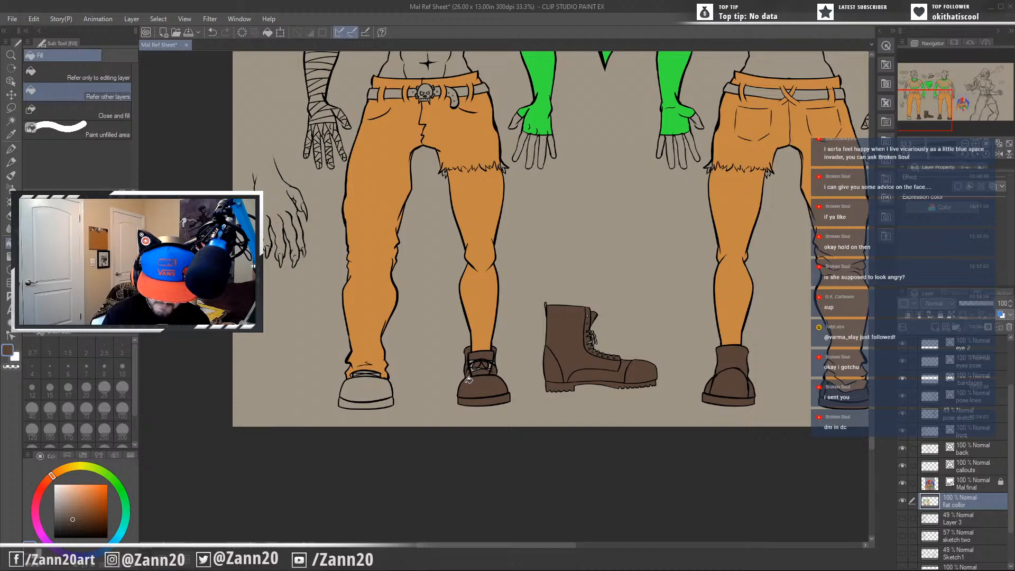
pyautogui.click(373, 396)
pyautogui.click(372, 402)
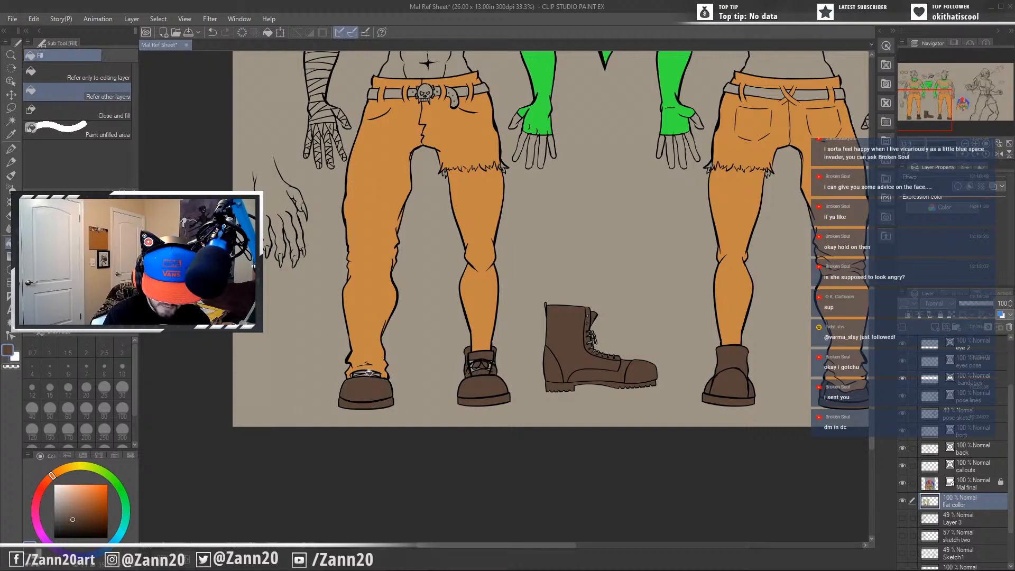
# Fill all the belt segments on the front and back figures with dark brown, leaving the skull buckle uncoloured.
pyautogui.moveTo(598, 238); pyautogui.dragTo(568, 322)
pyautogui.moveTo(617, 359); pyautogui.dragTo(599, 444)
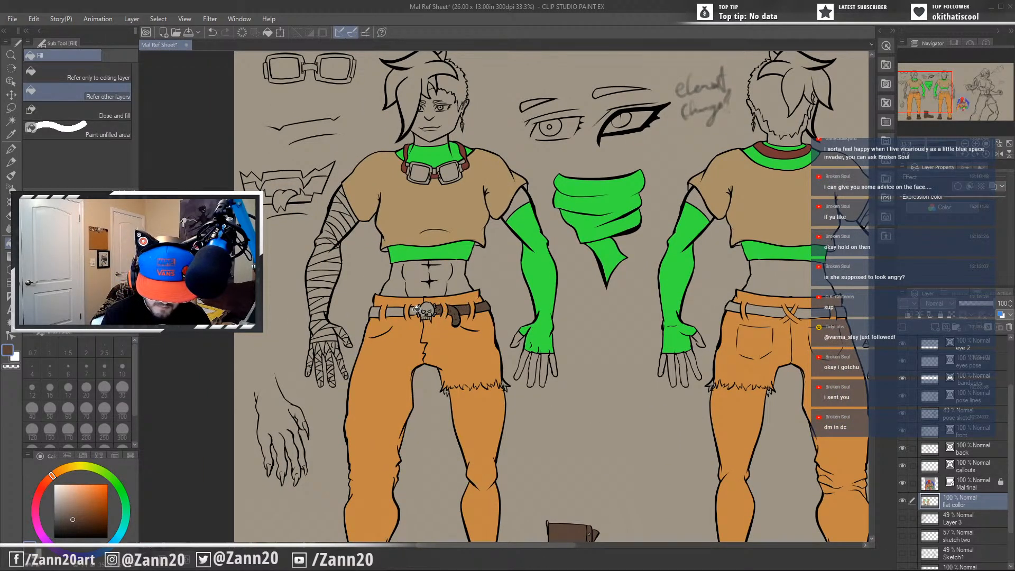
pyautogui.click(396, 311)
pyautogui.click(376, 311)
pyautogui.click(763, 308)
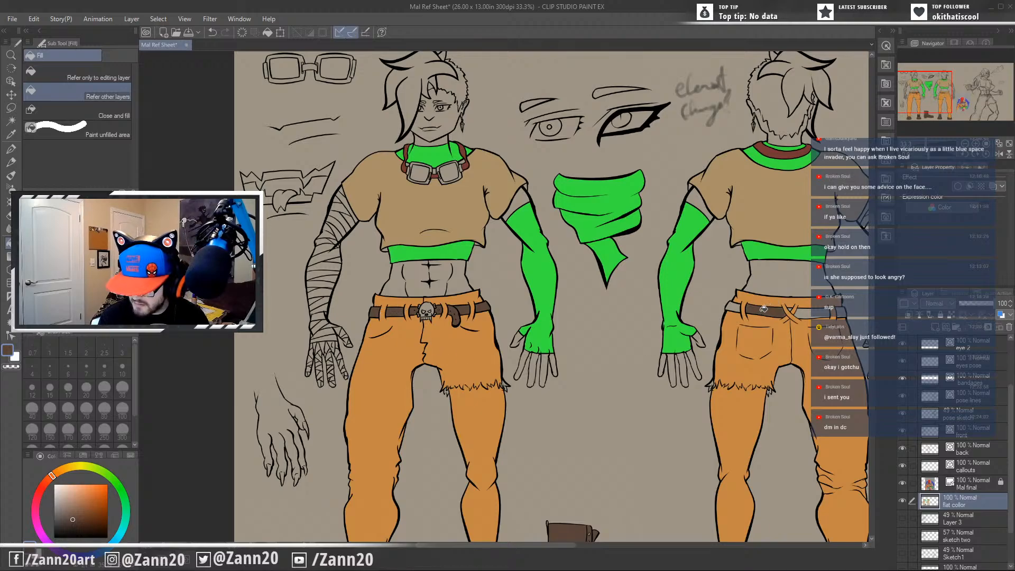
pyautogui.click(734, 305)
pyautogui.click(801, 309)
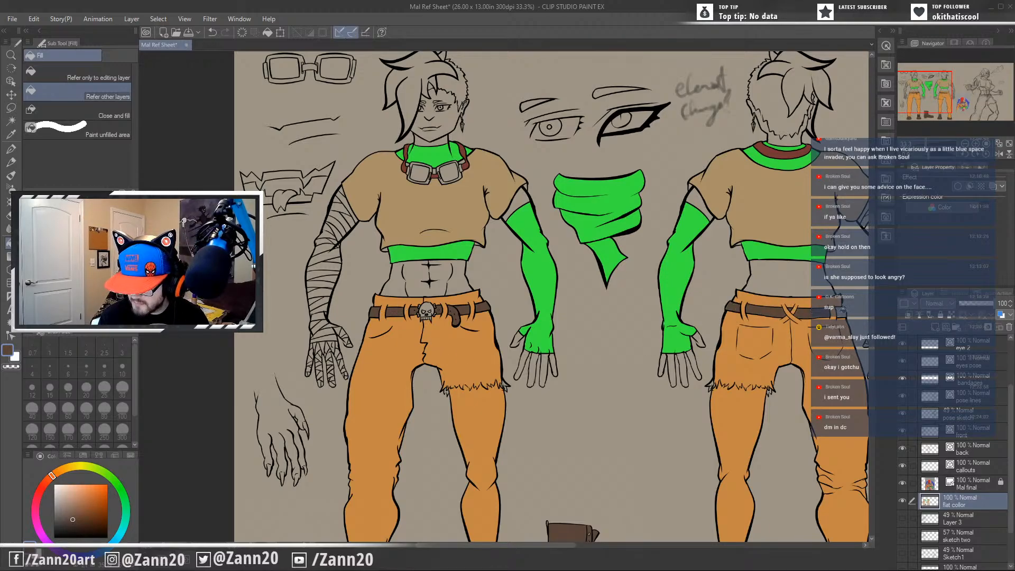
# Sample orange from the back figure's trousers and try filling the action pose's long trouser leg with it.
pyautogui.moveTo(756, 382); pyautogui.dragTo(535, 352)
pyautogui.moveTo(607, 443); pyautogui.dragTo(617, 505)
pyautogui.moveTo(594, 402); pyautogui.dragTo(716, 402)
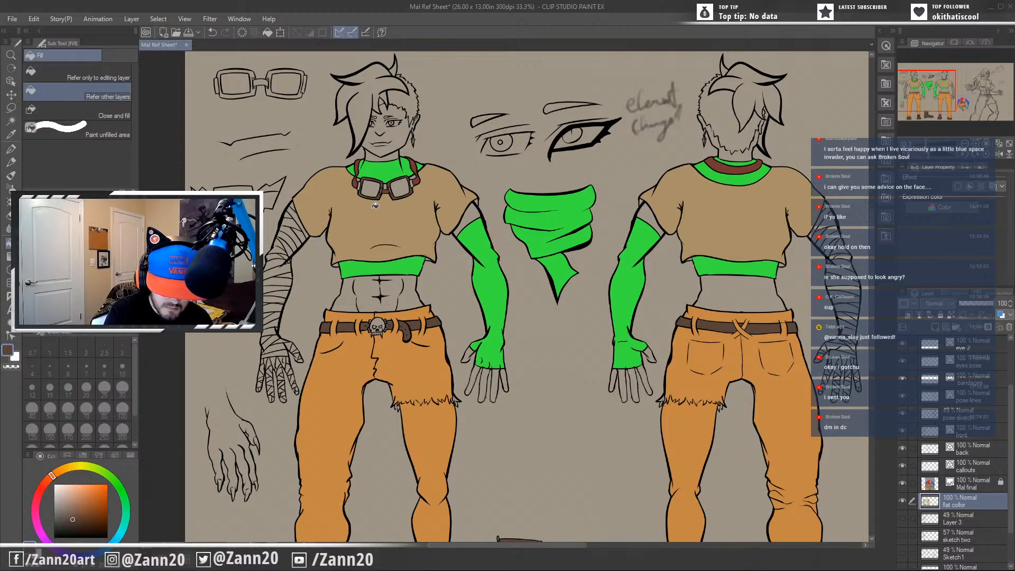
pyautogui.moveTo(567, 415); pyautogui.dragTo(626, 306)
pyautogui.moveTo(710, 387); pyautogui.dragTo(579, 368)
pyautogui.moveTo(680, 405); pyautogui.dragTo(399, 417)
pyautogui.moveTo(494, 341)
pyautogui.mouseDown()
pyautogui.moveTo(456, 437)
pyautogui.moveTo(552, 355)
pyautogui.moveTo(473, 381)
pyautogui.mouseUp()
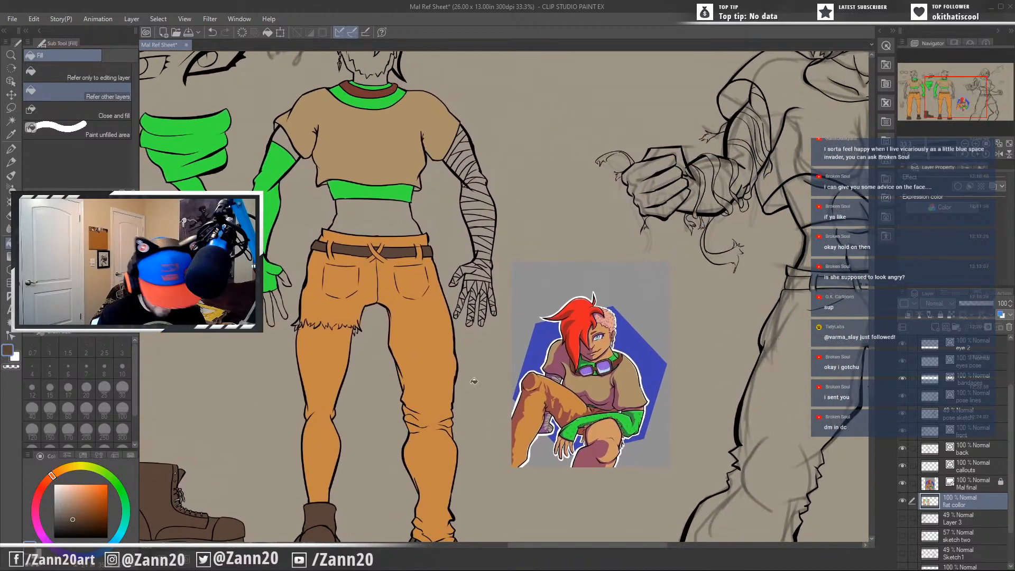
pyautogui.keyDown('alt'); pyautogui.click(442, 373); pyautogui.keyUp('alt')
pyautogui.moveTo(686, 394); pyautogui.dragTo(416, 341)
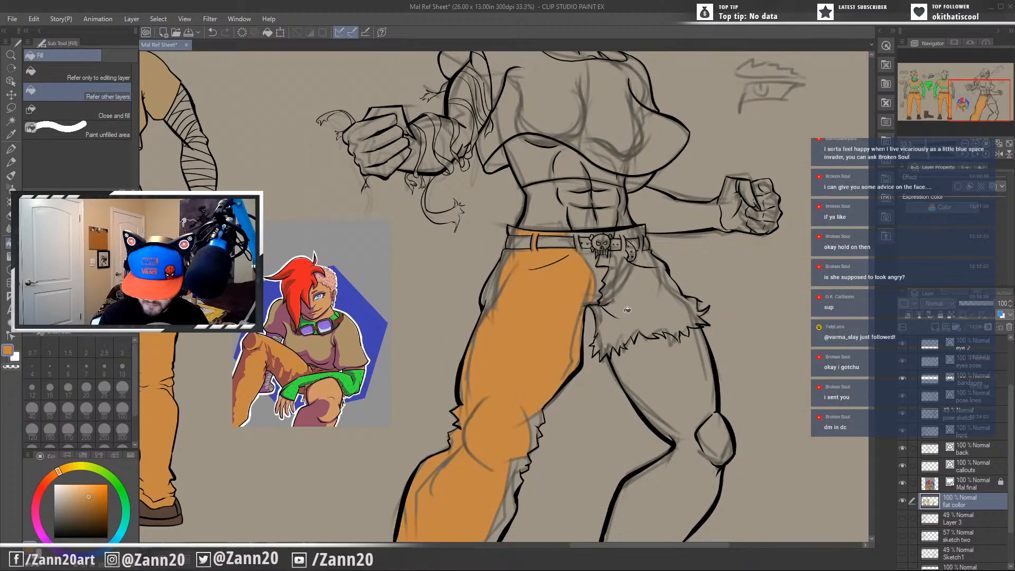
# Undo the leg fill and hide the pose sketch layer so the action pose's trousers and legs can be filled with orange.
pyautogui.hotkey('ctrl', 'z')
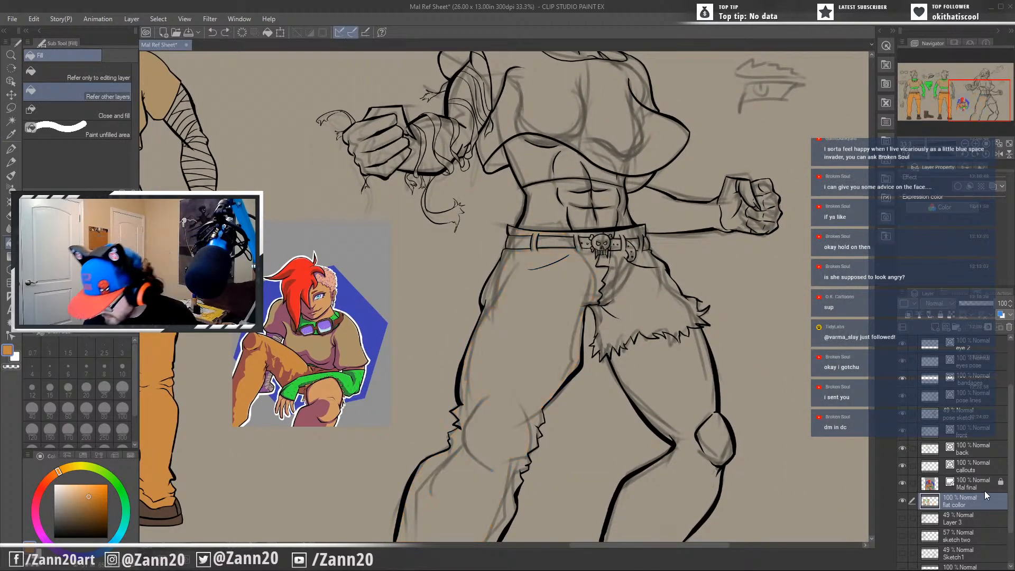
pyautogui.scroll(-3, 906, 475)
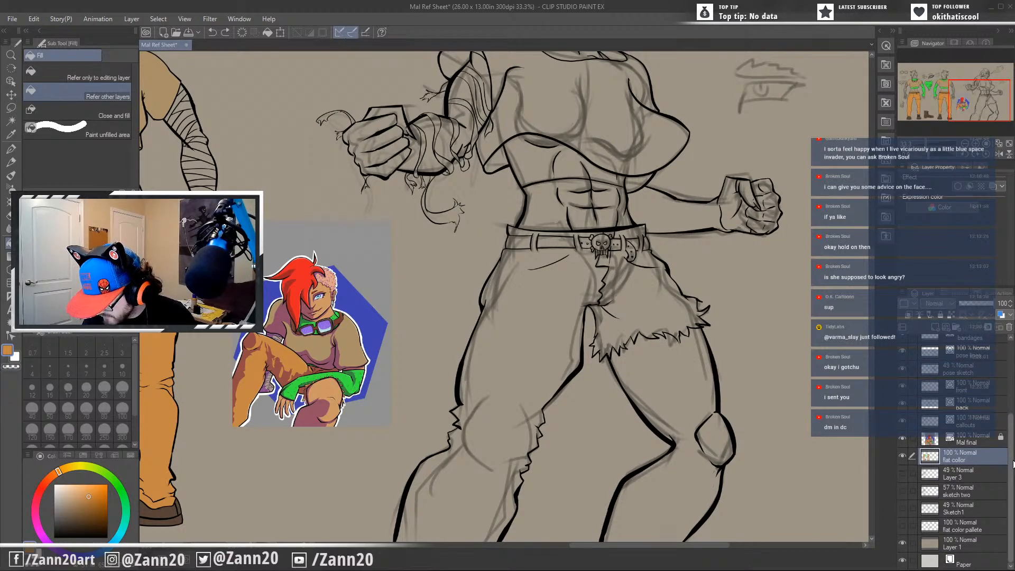
pyautogui.click(903, 369)
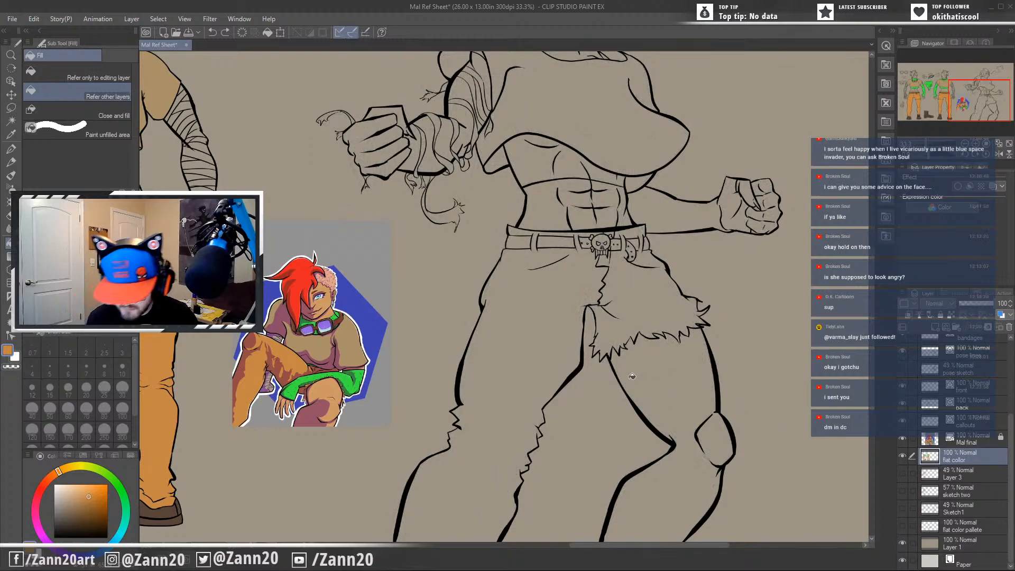
pyautogui.click(550, 370)
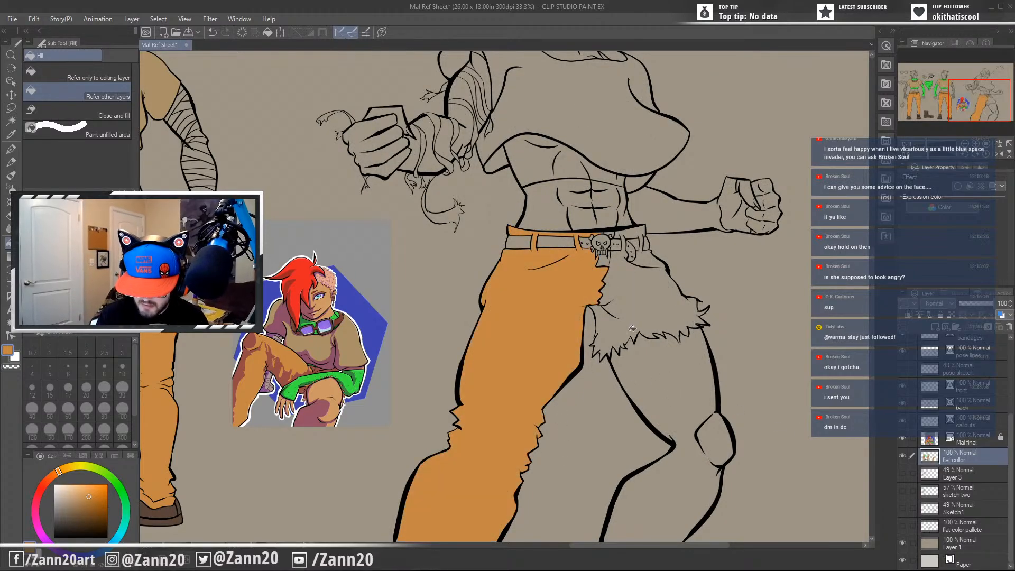
pyautogui.scroll(2, 643, 379)
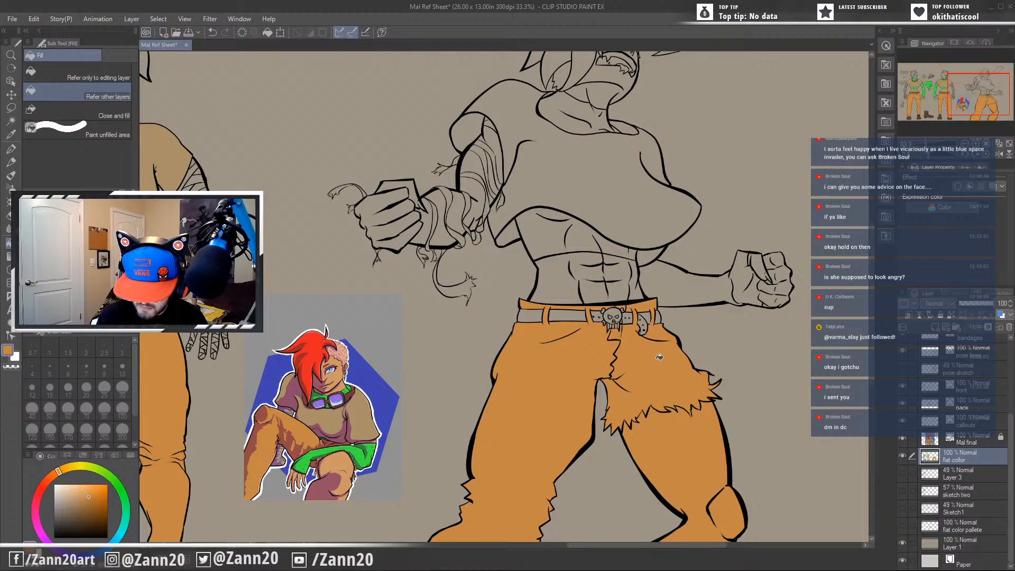
# Sample tan from the back figure's shirt and fill the action pose's shirt with it.
pyautogui.moveTo(650, 381)
pyautogui.mouseDown()
pyautogui.moveTo(646, 408)
pyautogui.moveTo(743, 413)
pyautogui.mouseUp()
pyautogui.moveTo(625, 451); pyautogui.dragTo(739, 433)
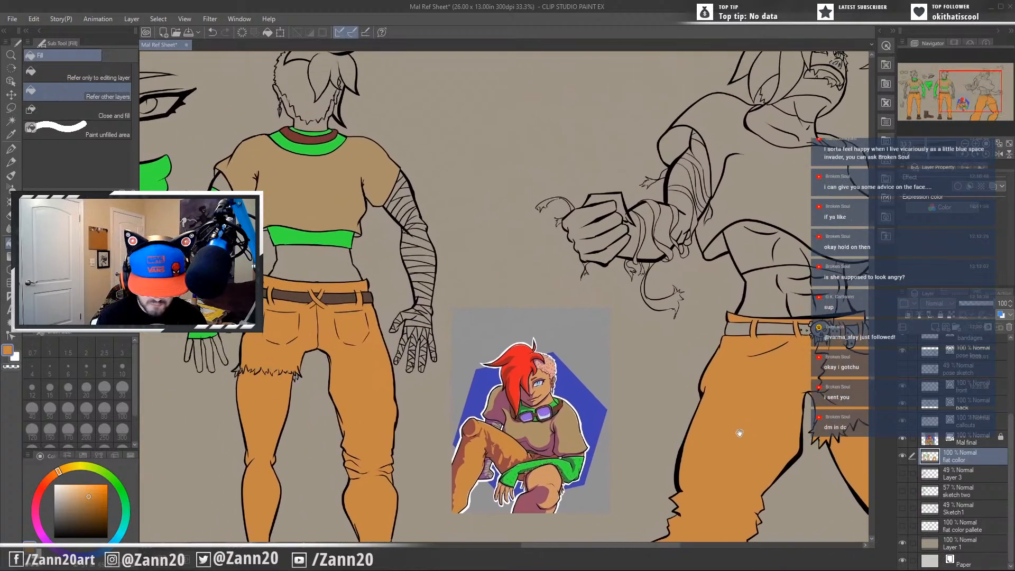
pyautogui.keyDown('alt'); pyautogui.click(342, 199); pyautogui.keyUp('alt')
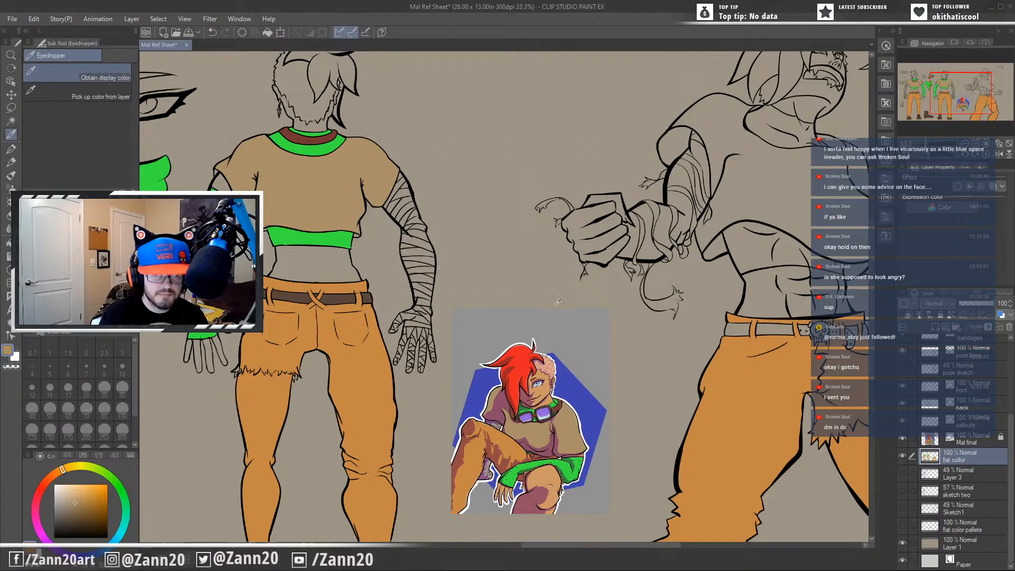
pyautogui.moveTo(580, 323); pyautogui.dragTo(449, 377)
pyautogui.keyDown('alt'); pyautogui.click(656, 238); pyautogui.keyUp('alt')
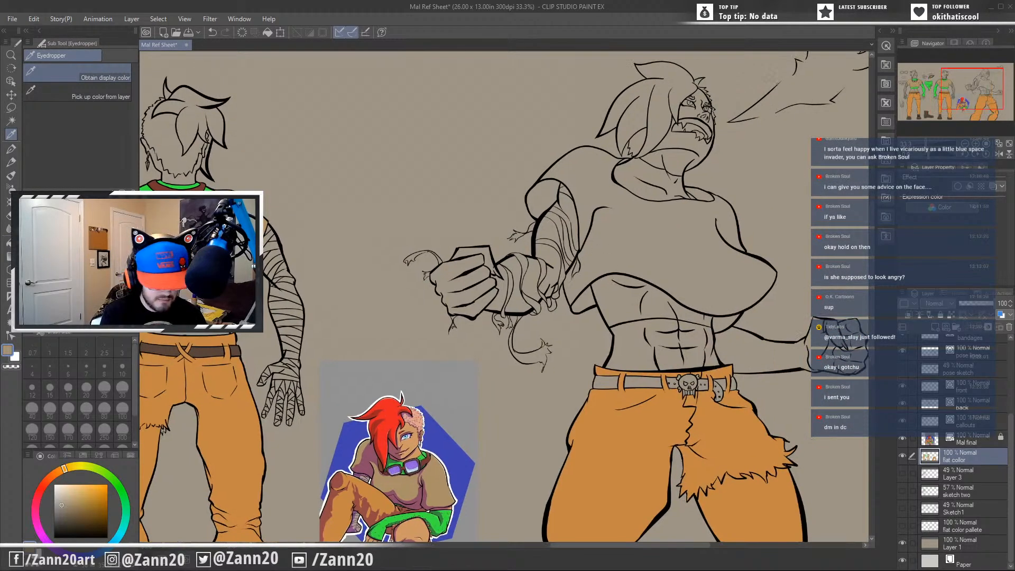
pyautogui.press('g')
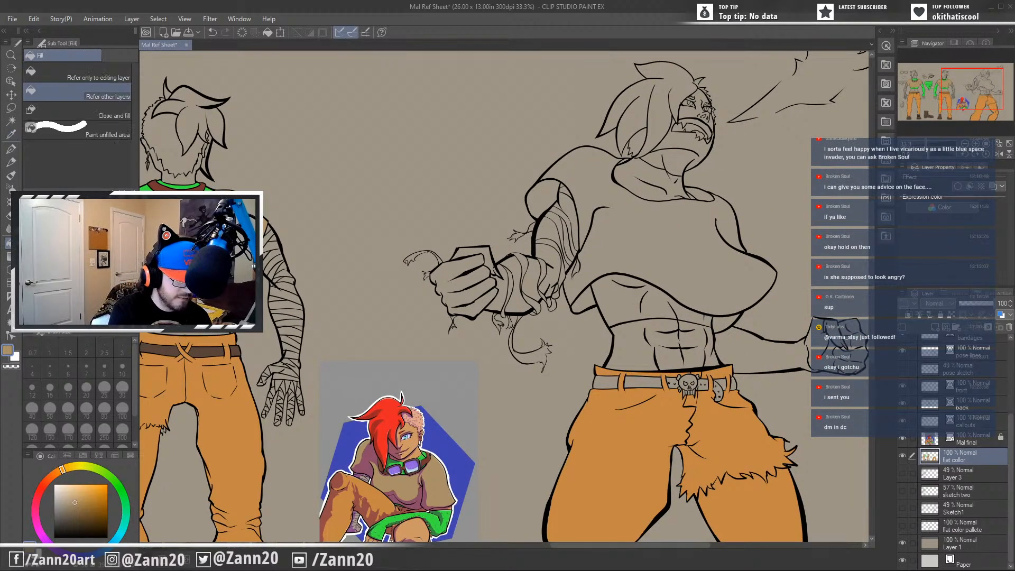
pyautogui.click(649, 238)
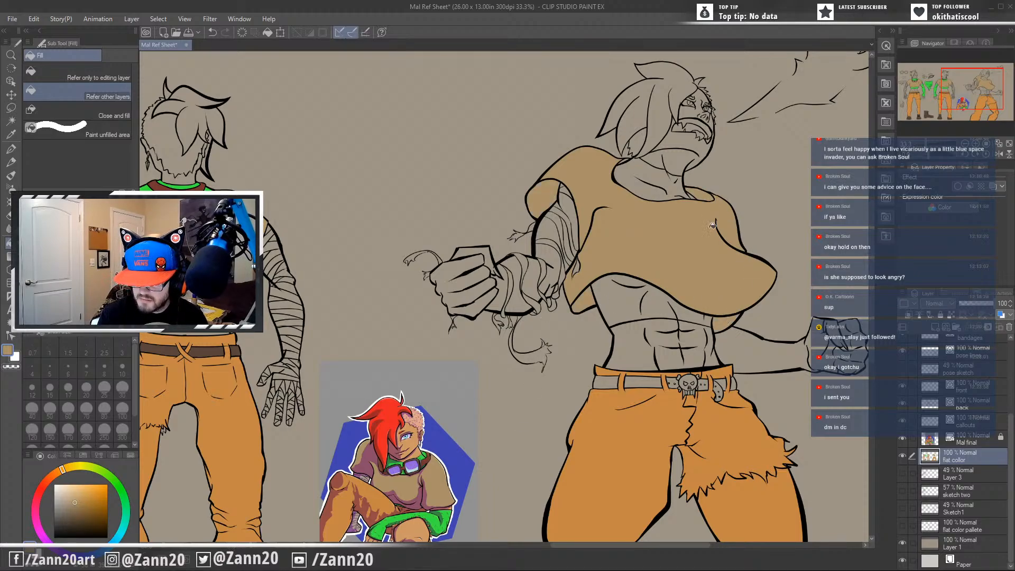
# Sample green from the back figure's undershirt and fill the action pose's undershirt band, long sleeve and neck wrap with it.
pyautogui.moveTo(635, 316); pyautogui.dragTo(679, 330)
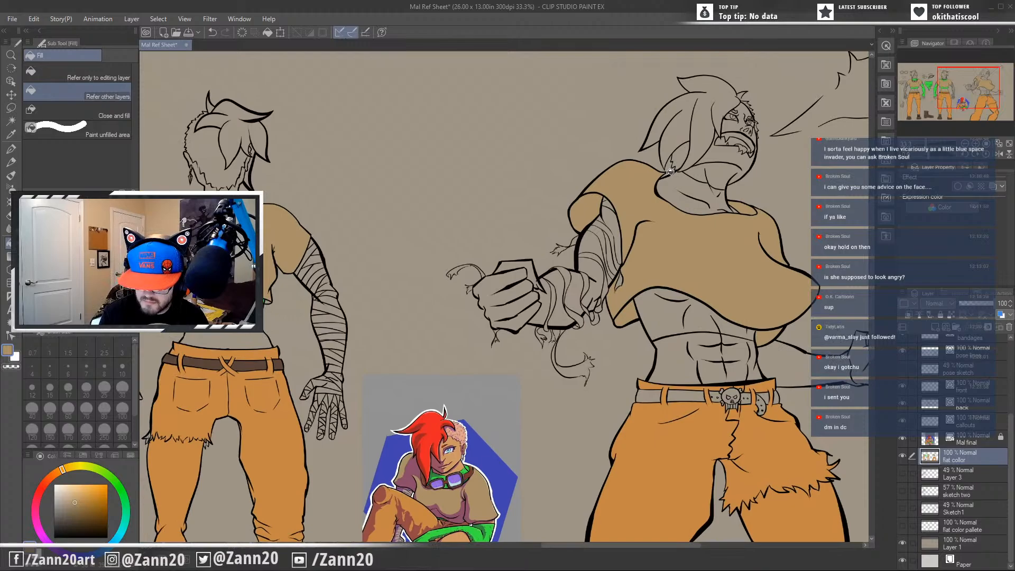
pyautogui.moveTo(499, 455); pyautogui.dragTo(562, 398)
pyautogui.moveTo(504, 386); pyautogui.dragTo(532, 385)
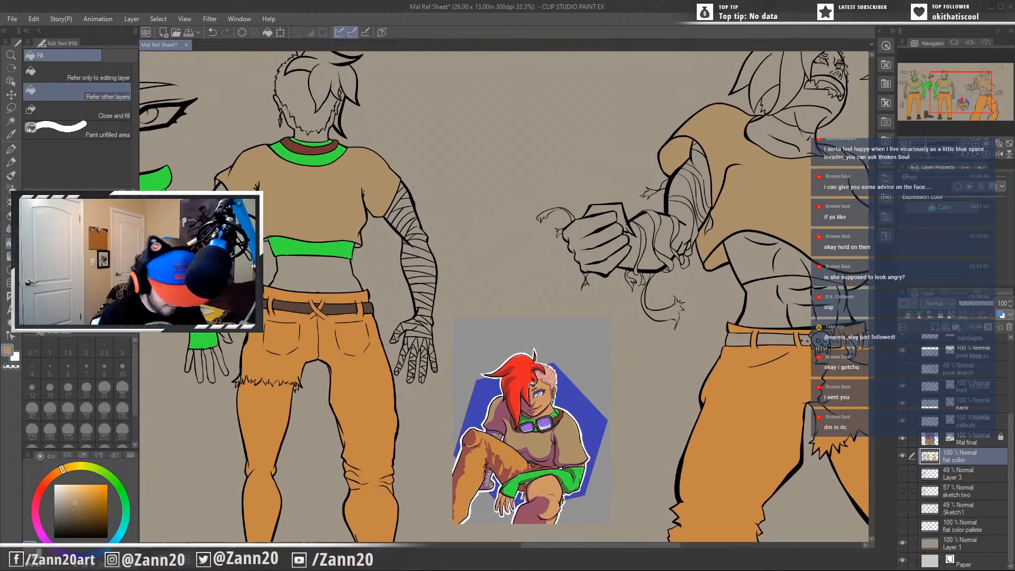
pyautogui.keyDown('alt'); pyautogui.click(344, 248); pyautogui.keyUp('alt')
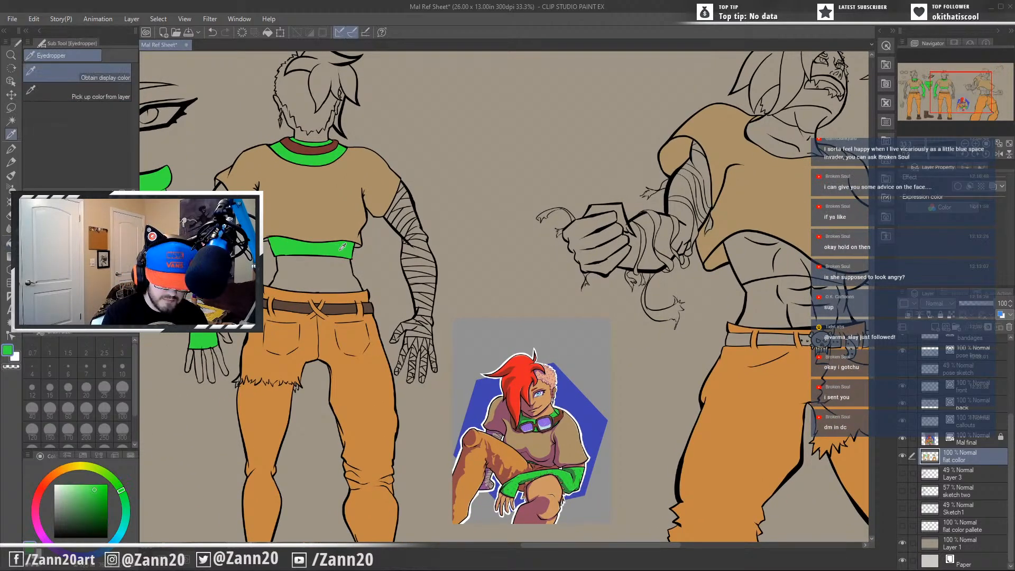
pyautogui.click(774, 254)
pyautogui.moveTo(707, 228); pyautogui.dragTo(495, 330)
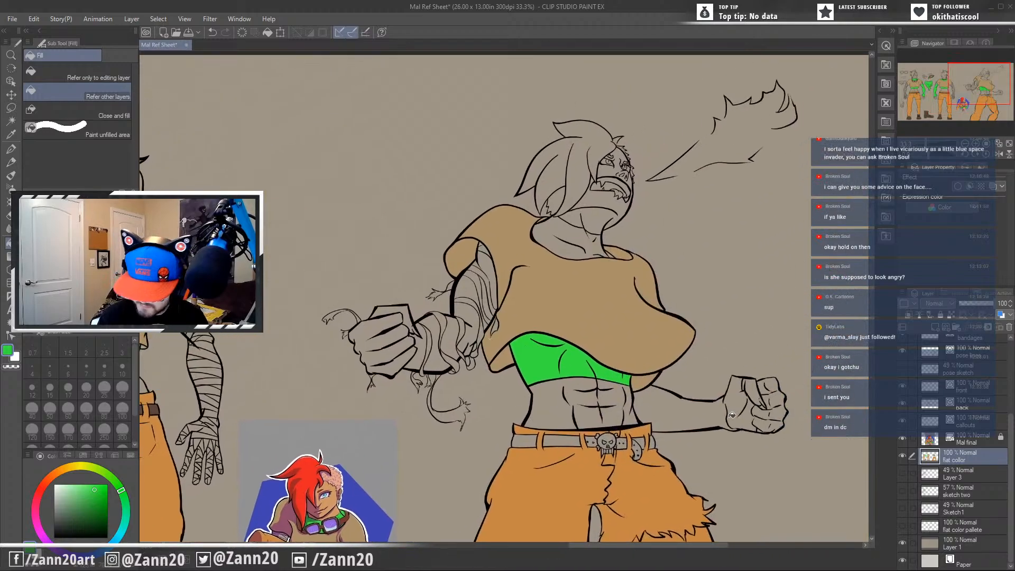
pyautogui.click(711, 416)
pyautogui.click(576, 238)
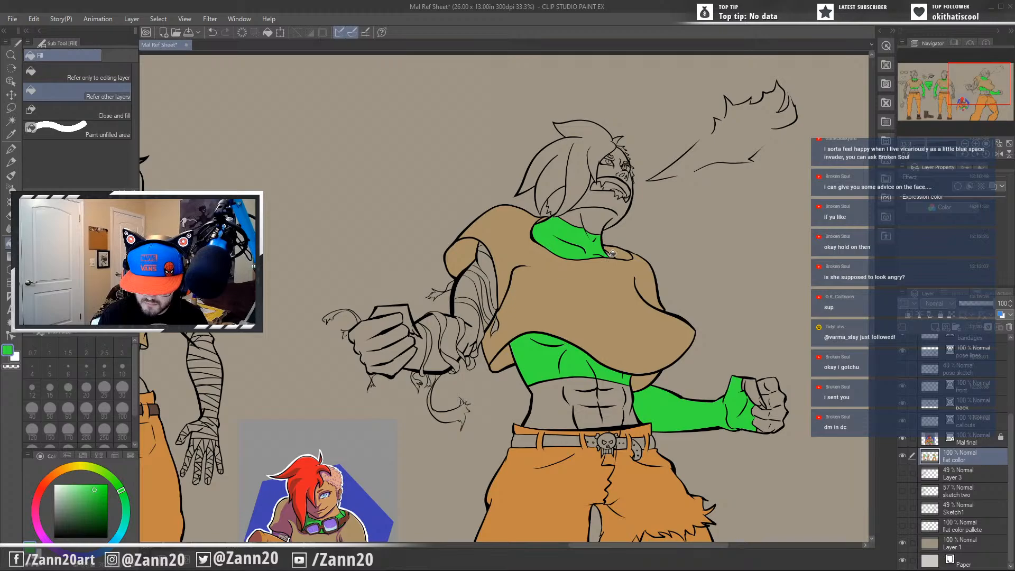
pyautogui.moveTo(545, 355); pyautogui.dragTo(639, 328)
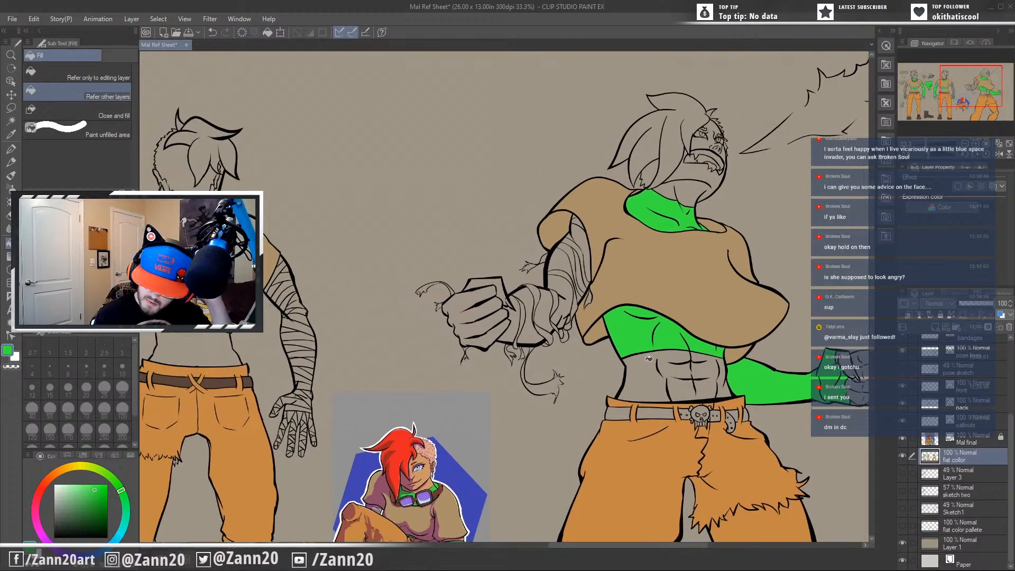
pyautogui.moveTo(512, 406); pyautogui.dragTo(768, 310)
pyautogui.moveTo(522, 445); pyautogui.dragTo(522, 387)
pyautogui.moveTo(554, 442); pyautogui.dragTo(600, 508)
pyautogui.moveTo(407, 365)
pyautogui.mouseDown()
pyautogui.moveTo(519, 422)
pyautogui.moveTo(674, 387)
pyautogui.moveTo(587, 420)
pyautogui.moveTo(571, 410)
pyautogui.moveTo(576, 393)
pyautogui.moveTo(410, 371)
pyautogui.mouseUp()
pyautogui.press('i')
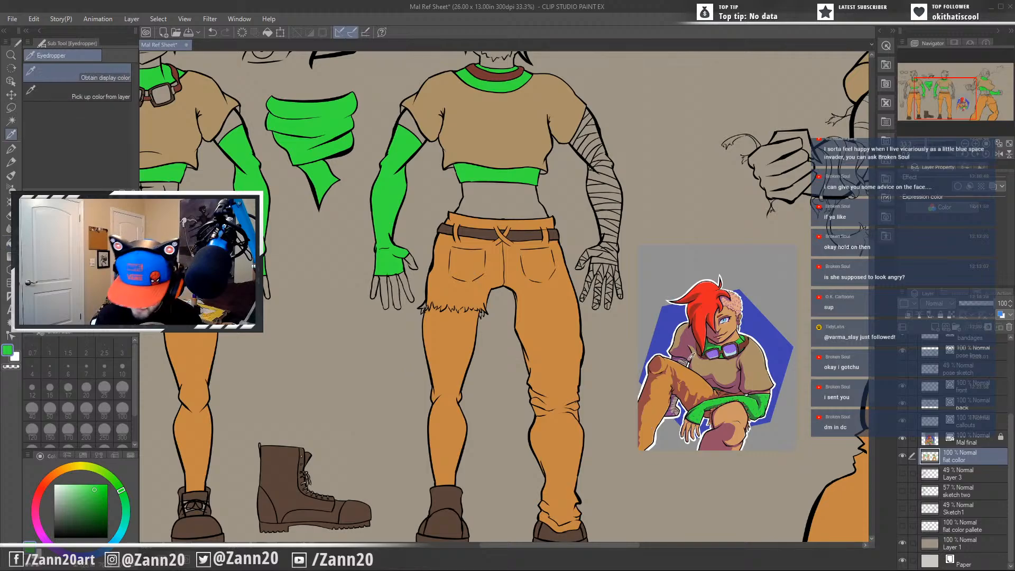
pyautogui.click(685, 359)
pyautogui.press('g')
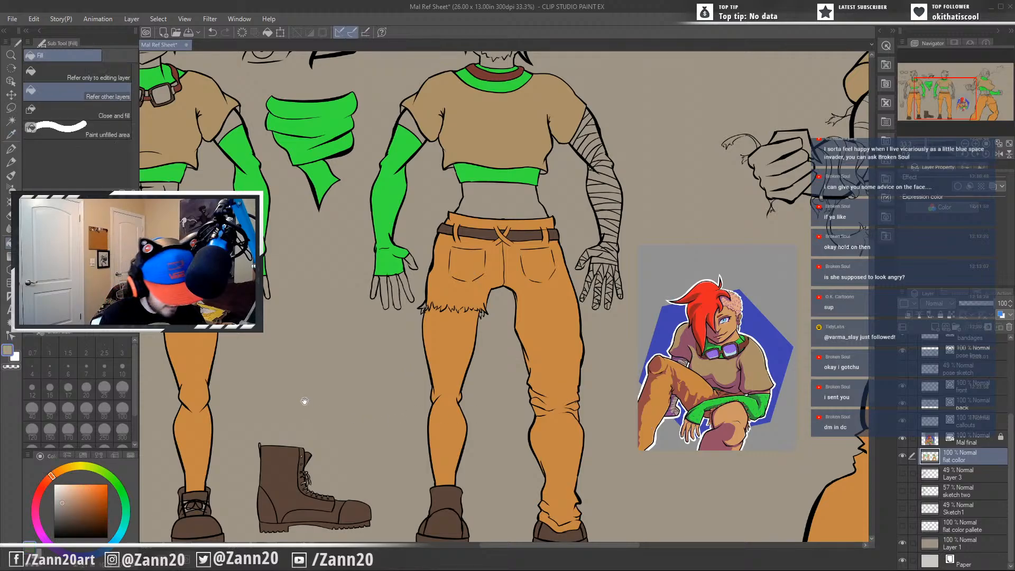
pyautogui.moveTo(304, 401); pyautogui.dragTo(582, 401)
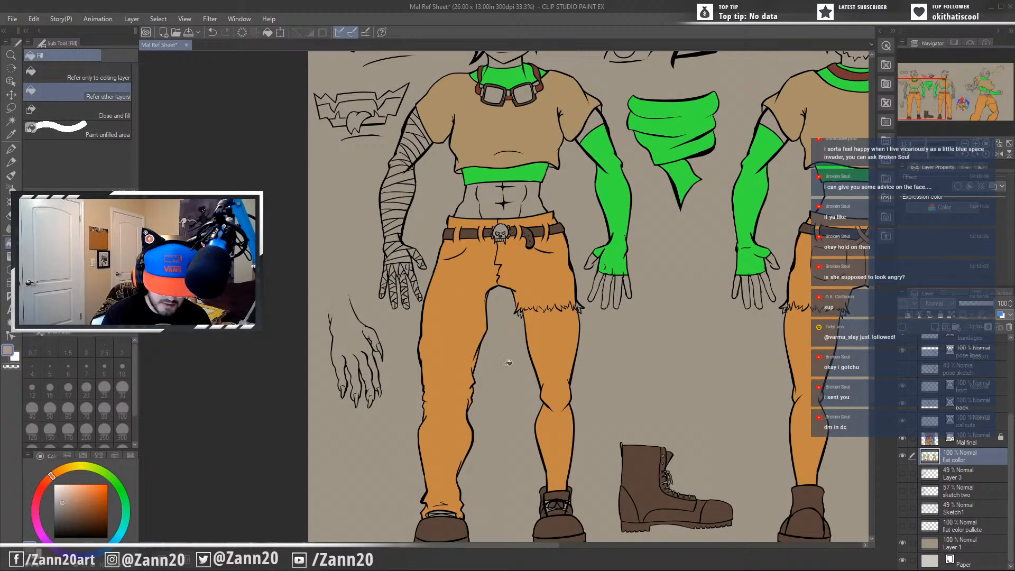
pyautogui.hotkey('ctrl', 'z')
pyautogui.moveTo(597, 344); pyautogui.dragTo(563, 452)
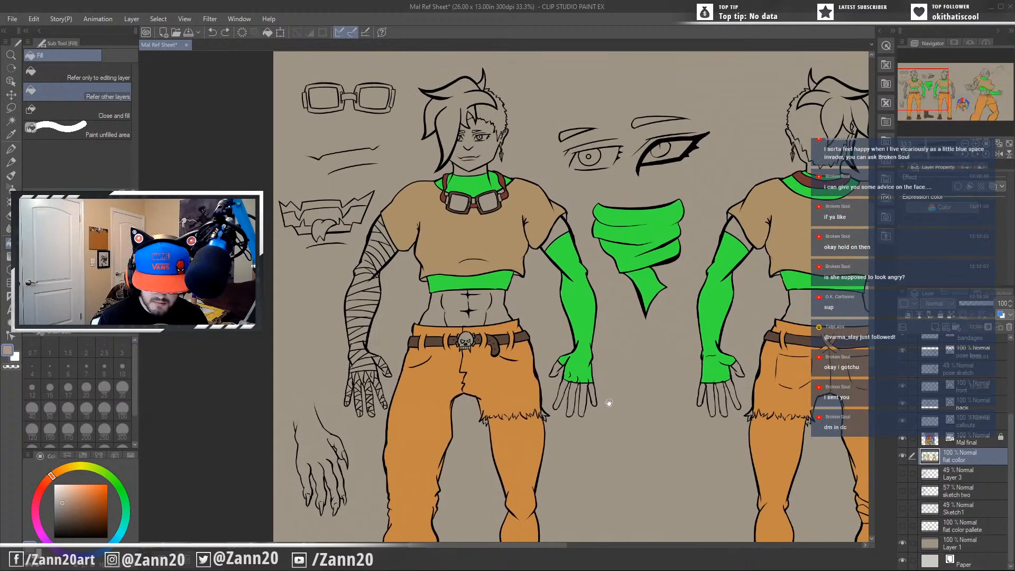
pyautogui.moveTo(654, 428); pyautogui.dragTo(419, 388)
pyautogui.moveTo(697, 376)
pyautogui.mouseDown()
pyautogui.moveTo(521, 414)
pyautogui.moveTo(244, 394)
pyautogui.mouseUp()
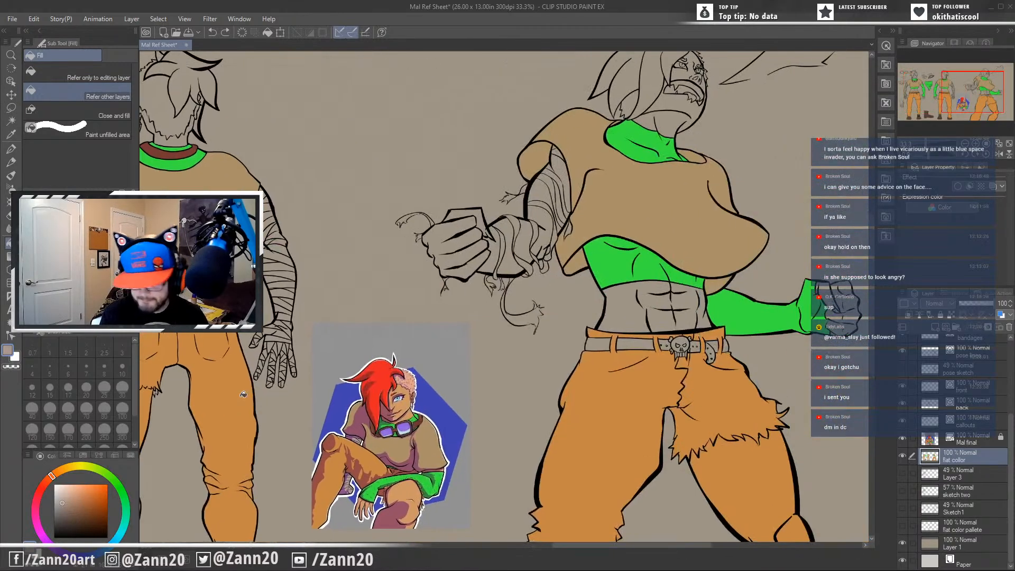
pyautogui.click(518, 387)
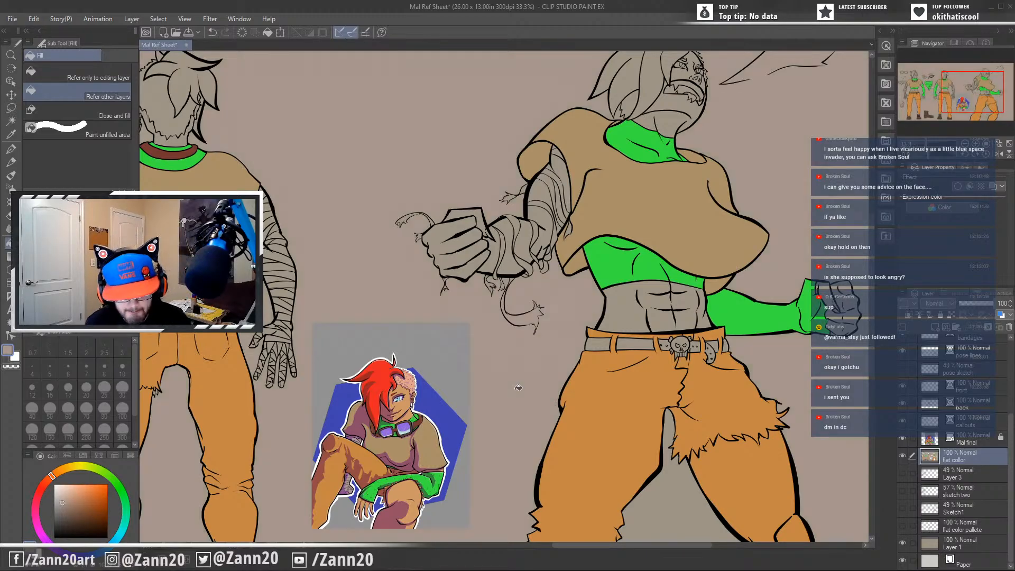
pyautogui.hotkey('ctrl', 'z')
# Sample light blue from the goggles in the finished illustration and fill both goggle lenses on the front figure.
pyautogui.moveTo(563, 174); pyautogui.dragTo(575, 287)
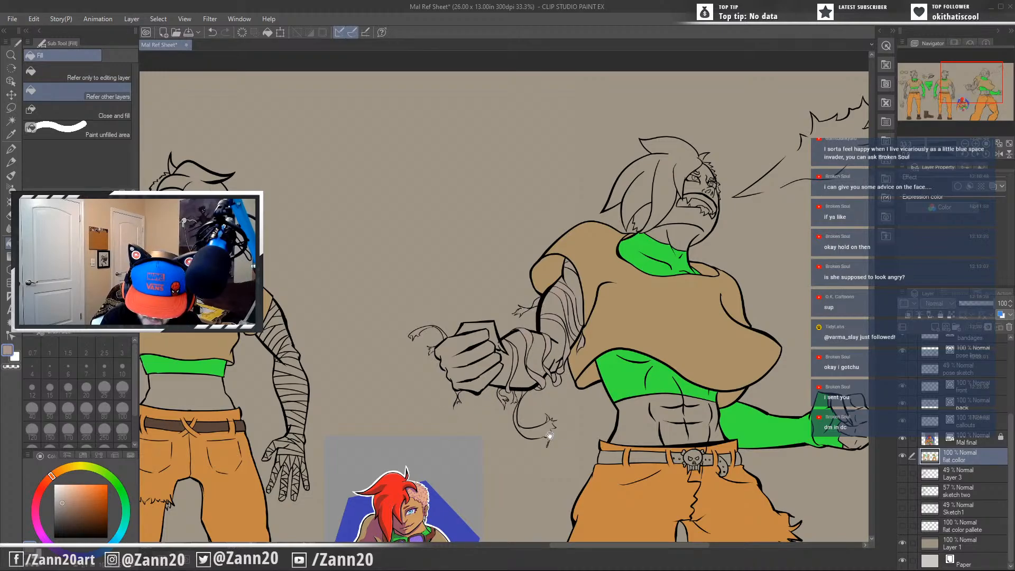
pyautogui.moveTo(551, 439); pyautogui.dragTo(822, 417)
pyautogui.moveTo(614, 449)
pyautogui.mouseDown()
pyautogui.moveTo(722, 393)
pyautogui.moveTo(483, 303)
pyautogui.mouseUp()
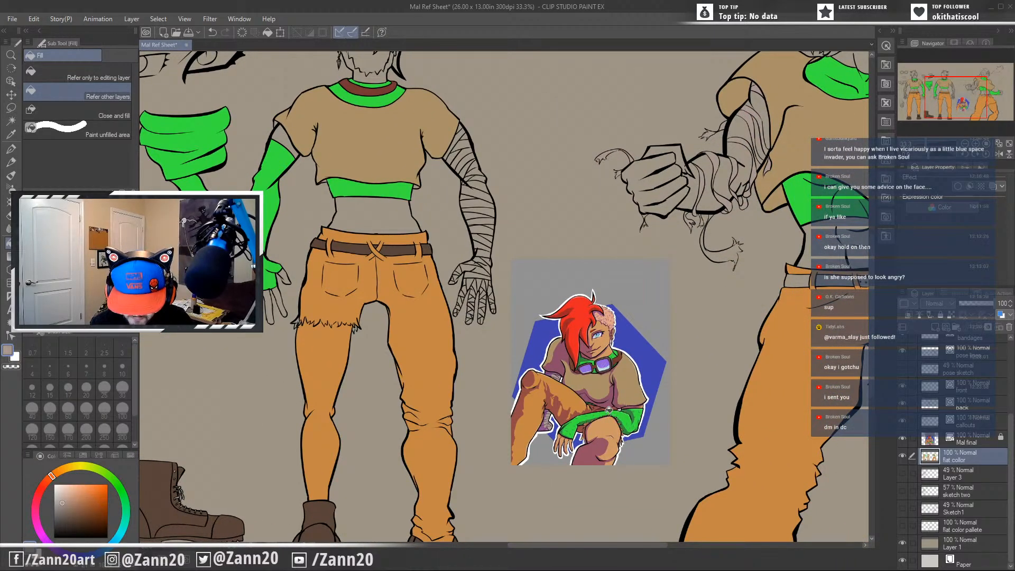
pyautogui.press('i')
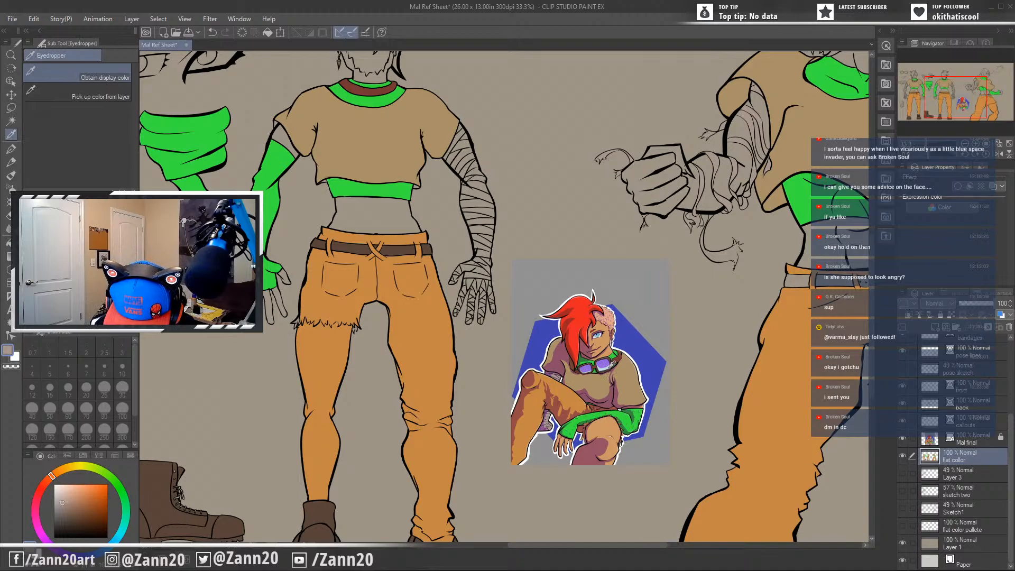
pyautogui.click(609, 368)
pyautogui.press('g')
pyautogui.moveTo(243, 355); pyautogui.dragTo(346, 435)
pyautogui.click(475, 180)
pyautogui.click(446, 180)
# Sample the skin tone from the finished illustration's face and fill the action pose's bare midriff with it.
pyautogui.moveTo(766, 361); pyautogui.dragTo(495, 440)
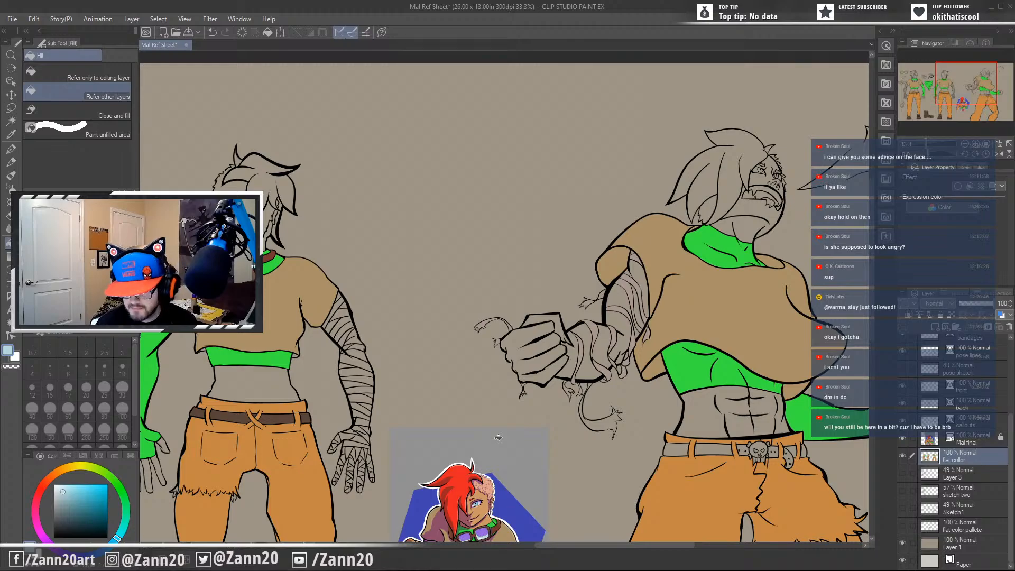
pyautogui.moveTo(552, 464); pyautogui.dragTo(792, 375)
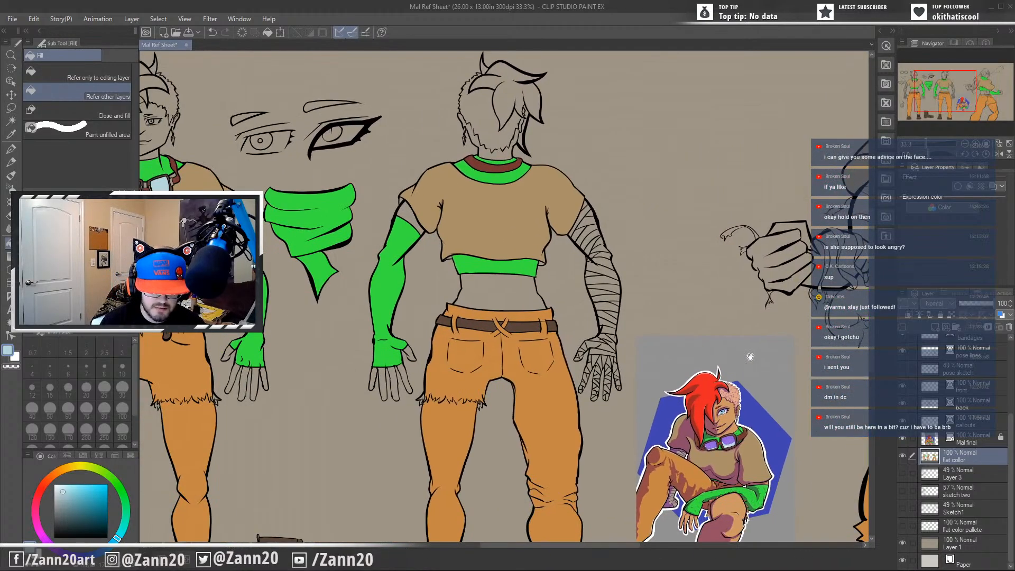
pyautogui.moveTo(517, 449); pyautogui.dragTo(405, 378)
pyautogui.moveTo(643, 388); pyautogui.dragTo(663, 412)
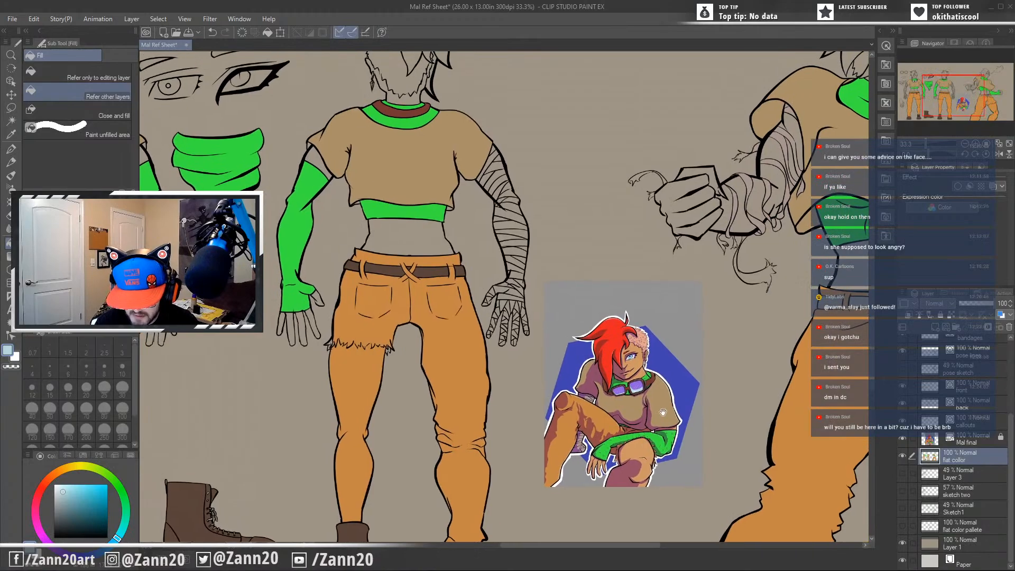
pyautogui.press('i')
pyautogui.click(643, 358)
pyautogui.press('g')
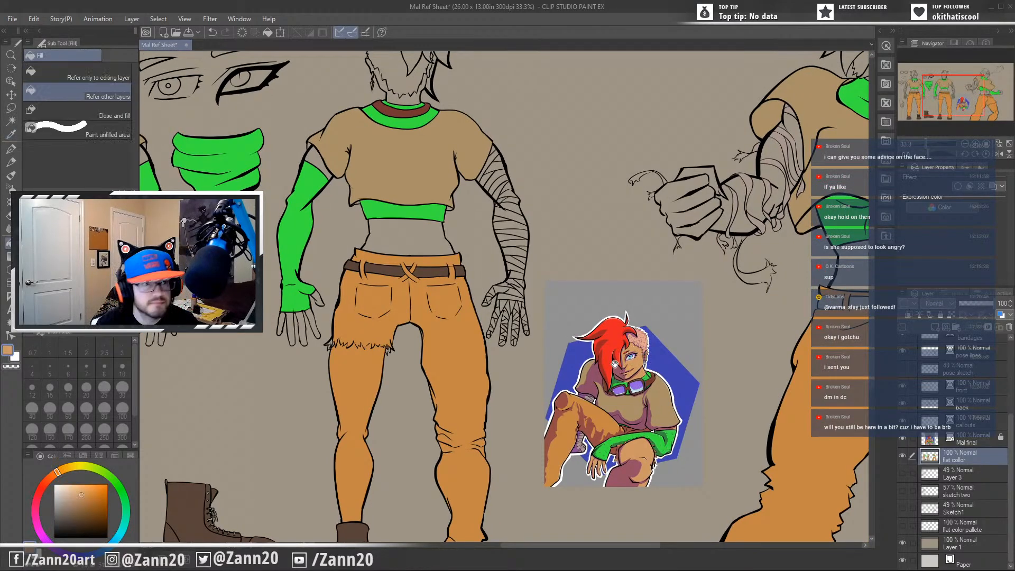
pyautogui.moveTo(783, 242); pyautogui.dragTo(549, 393)
pyautogui.click(628, 431)
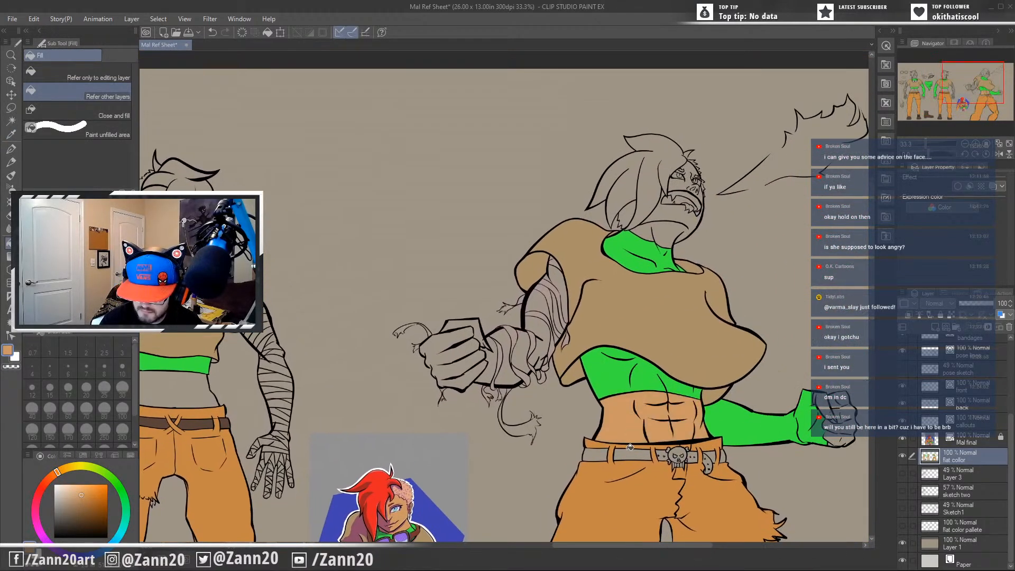
# Fill the exposed skin between the bandages on the action pose's wrapped arm, plus its fist, with the skin tone.
pyautogui.click(543, 329)
pyautogui.click(543, 304)
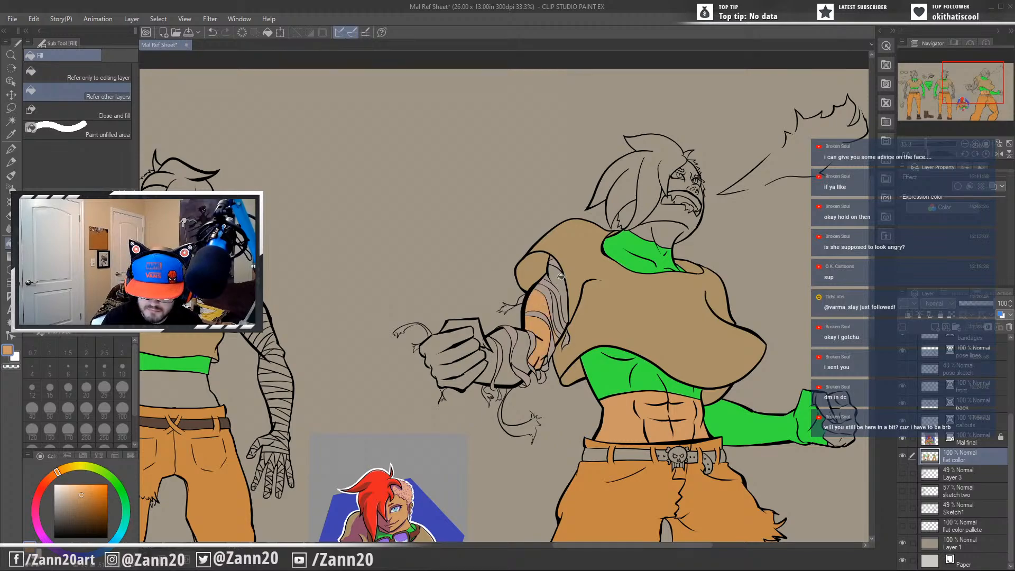
pyautogui.click(562, 296)
pyautogui.click(557, 315)
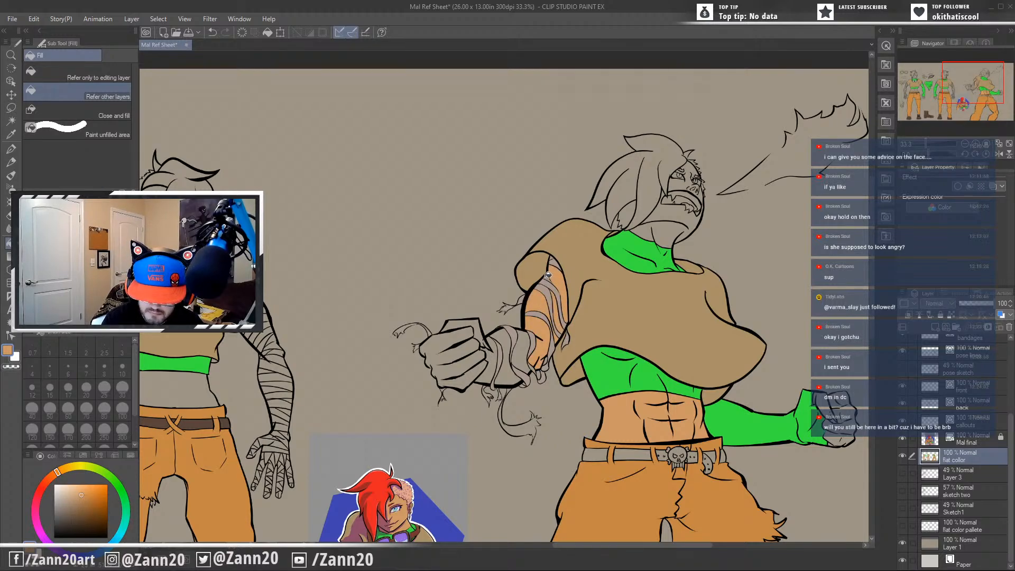
pyautogui.click(524, 344)
pyautogui.click(515, 360)
pyautogui.click(495, 368)
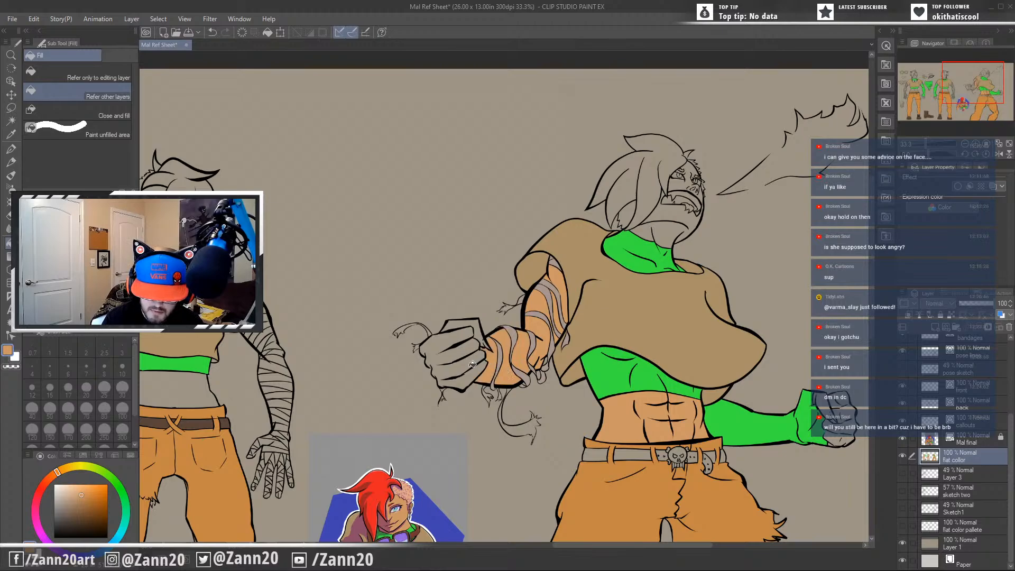
pyautogui.click(470, 371)
pyautogui.click(477, 330)
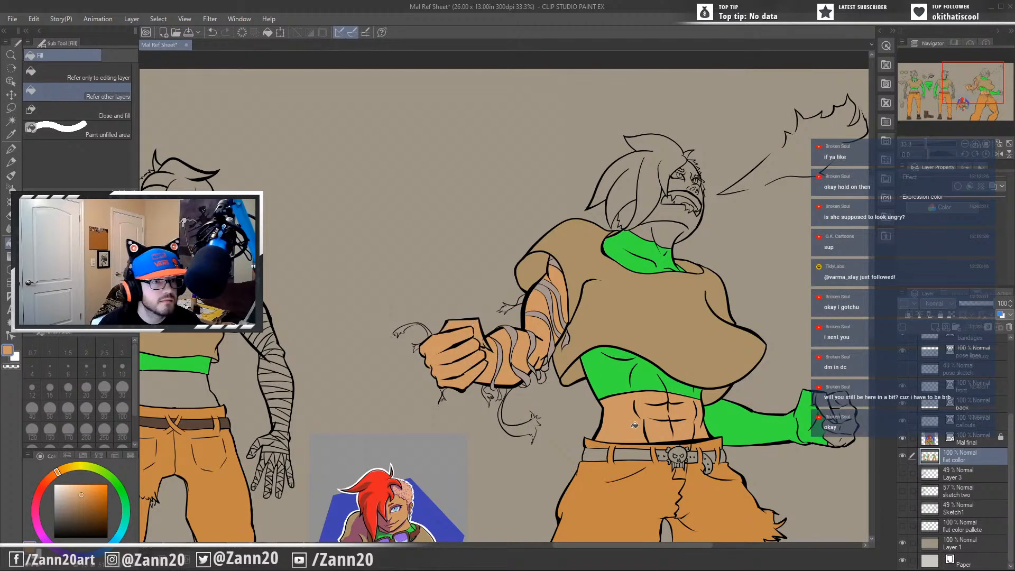
# Fill the action pose's other fist, face and upper neck with the same skin tone.
pyautogui.moveTo(635, 424); pyautogui.dragTo(543, 404)
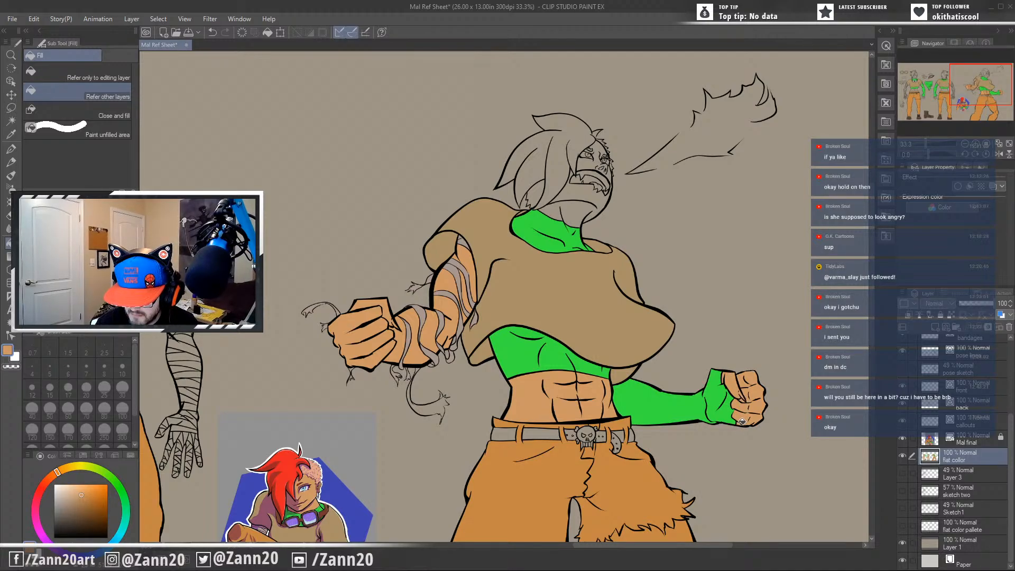
pyautogui.moveTo(694, 423); pyautogui.dragTo(749, 505)
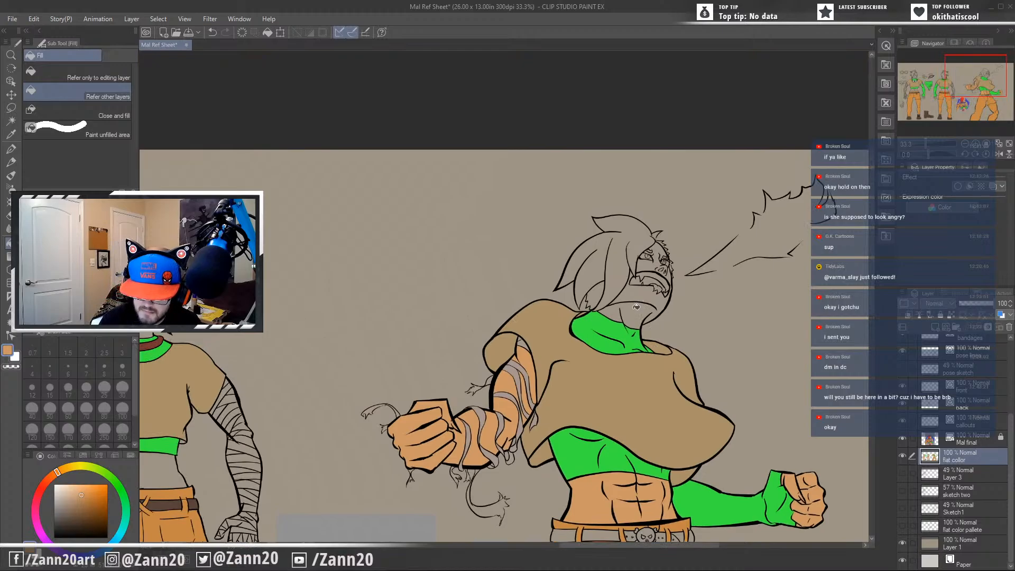
pyautogui.click(645, 310)
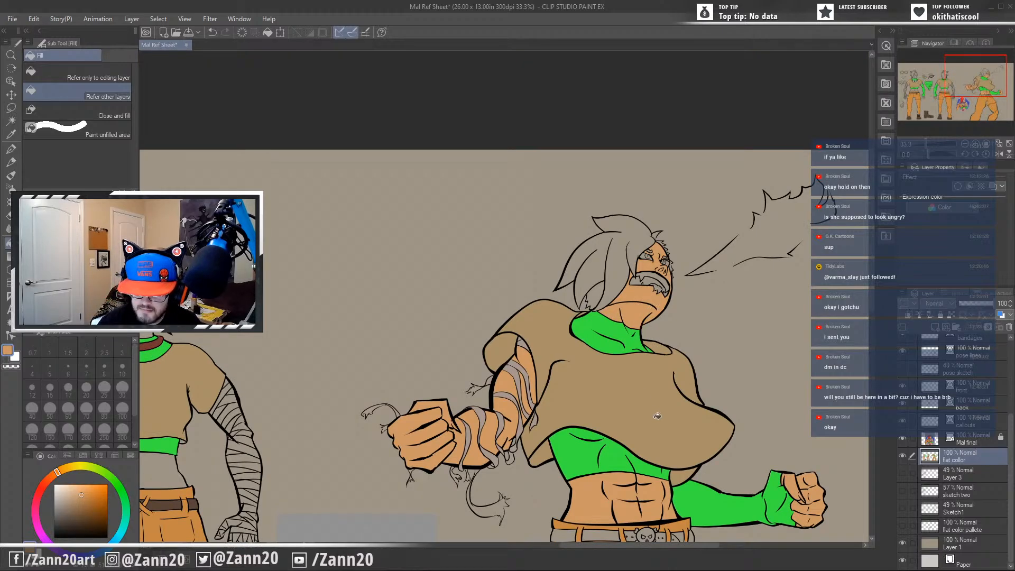
# Fill the back figure's midriff, bare upper arm and fingers with skin tone, and undo a trial fill of the head.
pyautogui.moveTo(641, 425); pyautogui.dragTo(784, 337)
pyautogui.moveTo(435, 409); pyautogui.dragTo(619, 420)
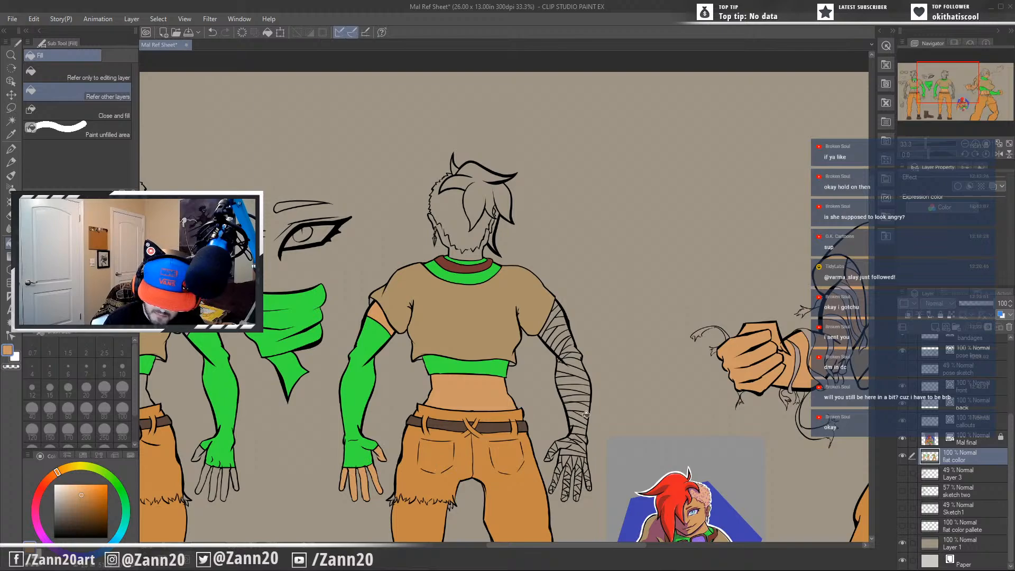
pyautogui.click(477, 253)
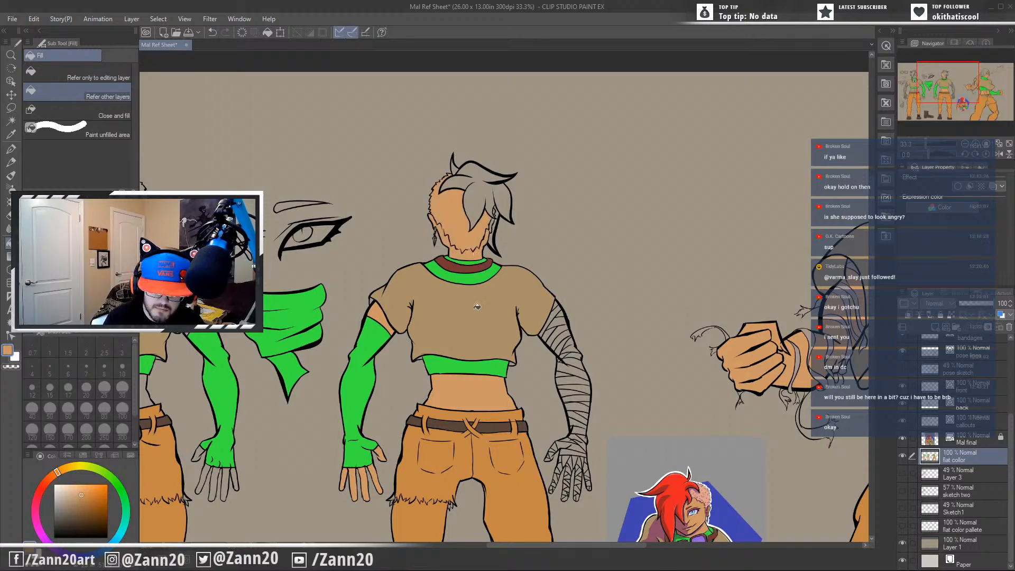
pyautogui.hotkey('ctrl', 'z')
# Fill the front figure's midriff, bare upper arm, fingers and face with the skin tone.
pyautogui.moveTo(442, 427); pyautogui.dragTo(675, 252)
pyautogui.moveTo(645, 430); pyautogui.dragTo(733, 502)
pyautogui.click(366, 249)
pyautogui.moveTo(379, 313); pyautogui.dragTo(429, 455)
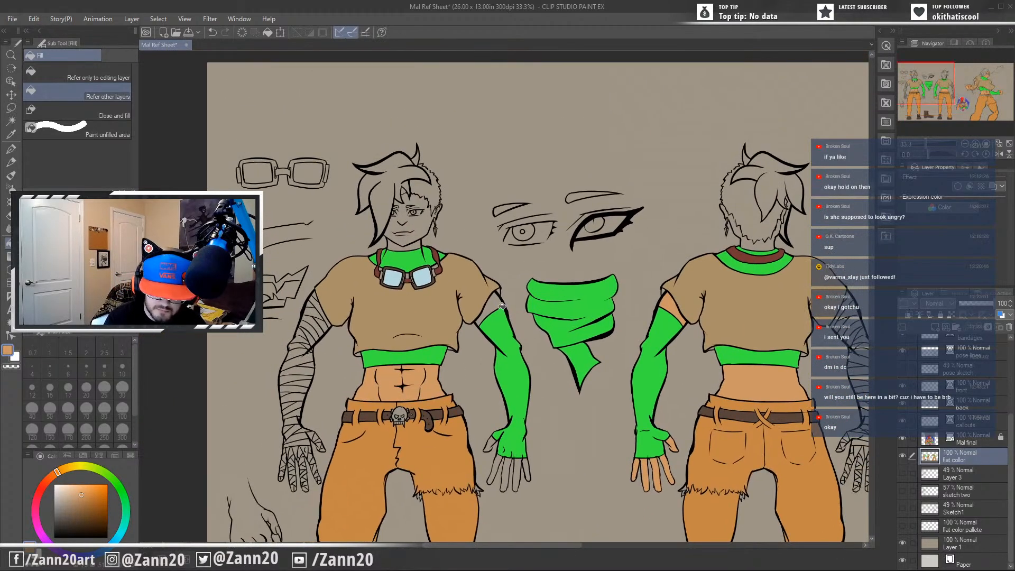
pyautogui.click(510, 465)
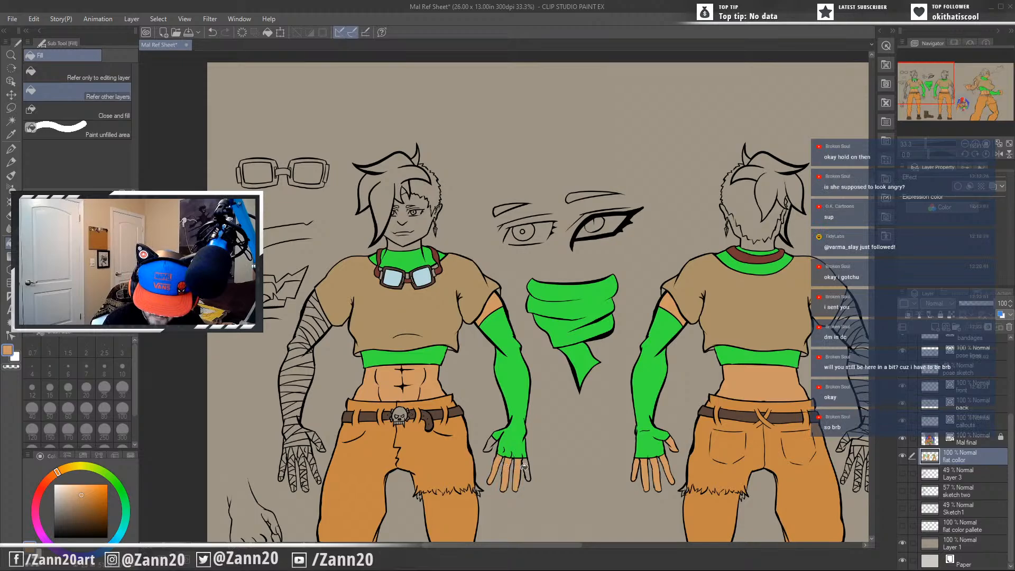
pyautogui.moveTo(492, 441); pyautogui.dragTo(573, 520)
pyautogui.click(505, 305)
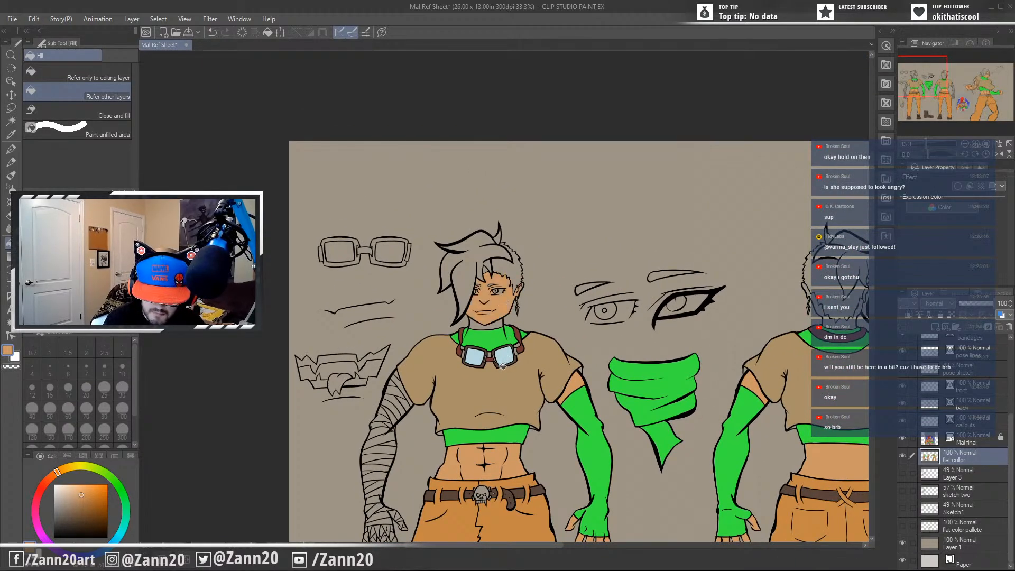
pyautogui.moveTo(607, 349); pyautogui.dragTo(431, 275)
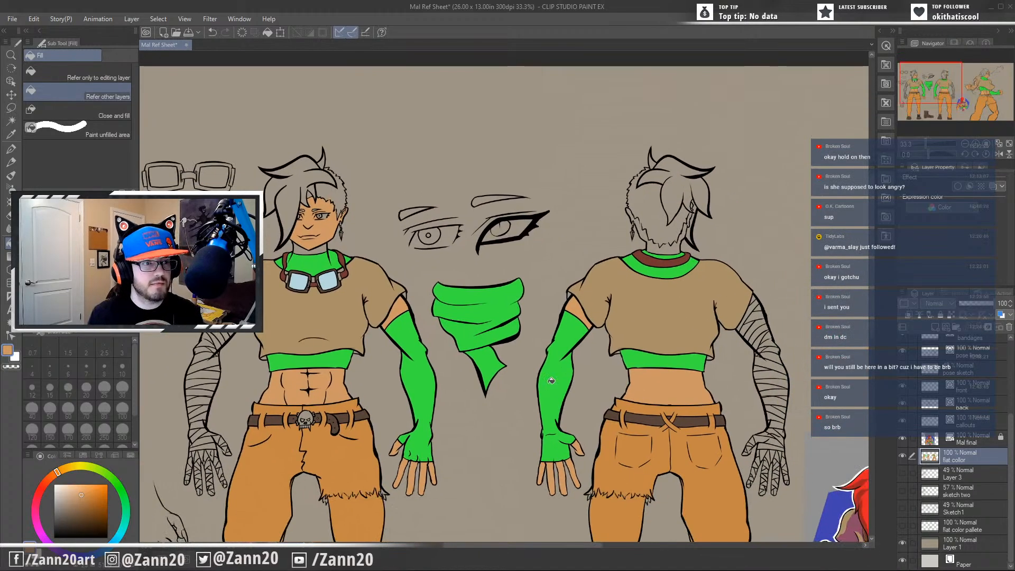
pyautogui.moveTo(614, 452); pyautogui.dragTo(633, 439)
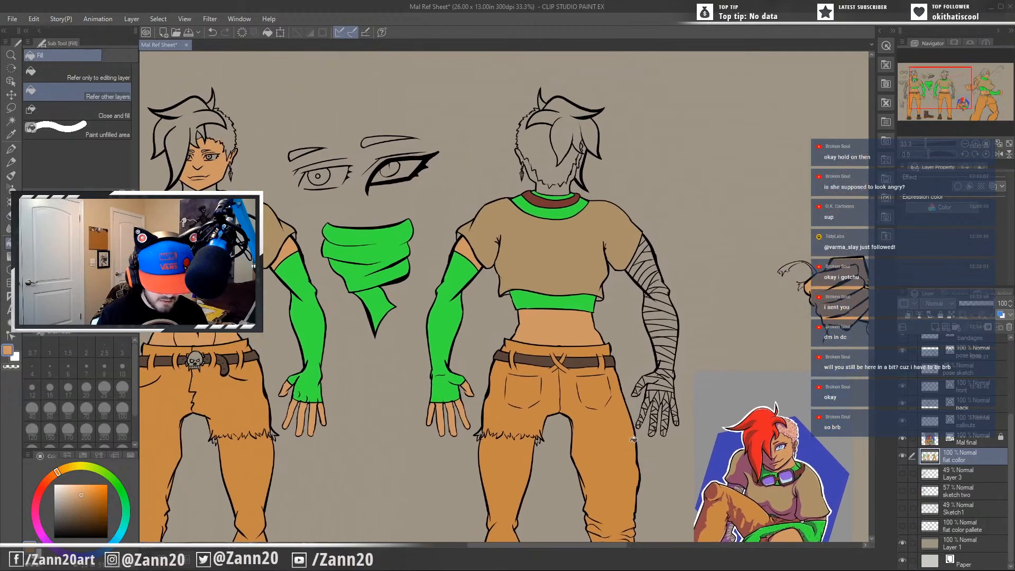
pyautogui.keyDown('alt'); pyautogui.click(589, 258); pyautogui.keyUp('alt')
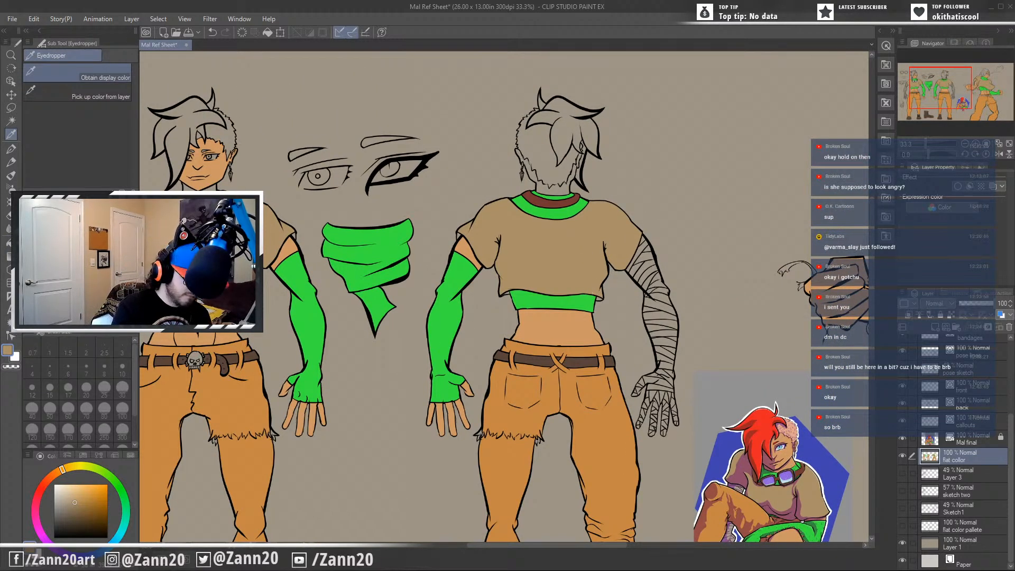
pyautogui.press('g')
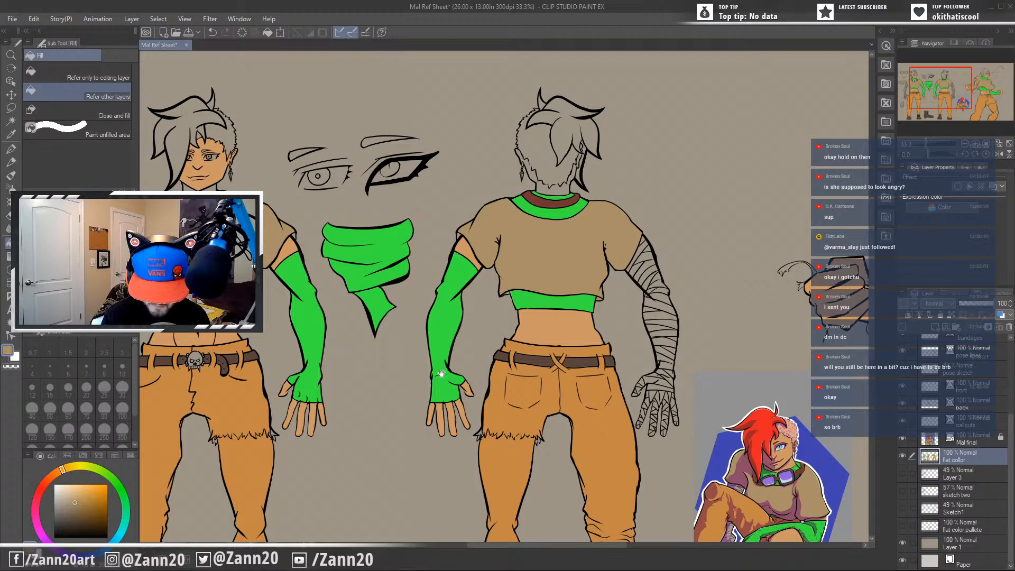
# Resample the skin tone and fill the front figure's upper neck above the green collar with it.
pyautogui.moveTo(441, 374); pyautogui.dragTo(655, 385)
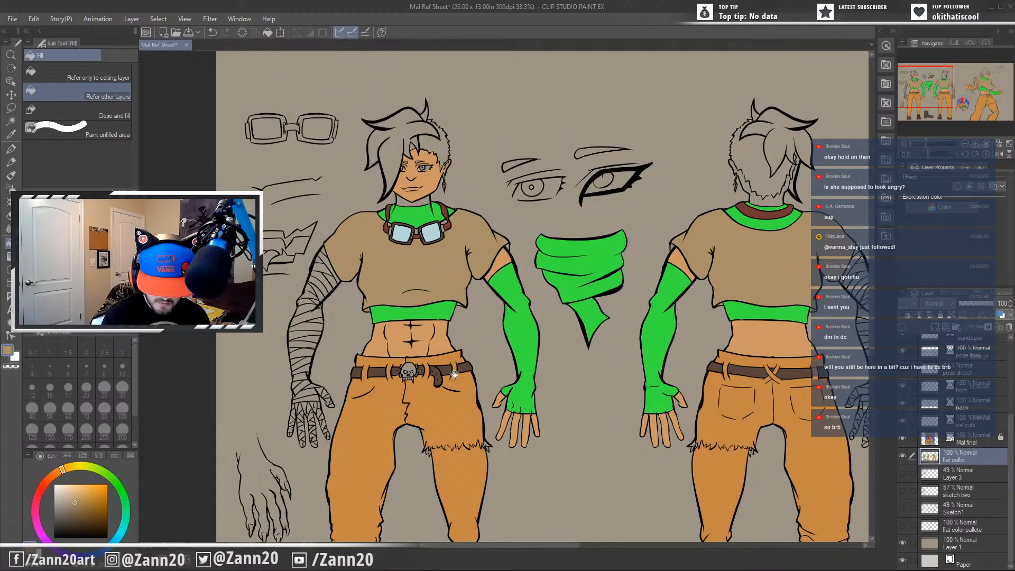
pyautogui.moveTo(454, 374); pyautogui.dragTo(479, 415)
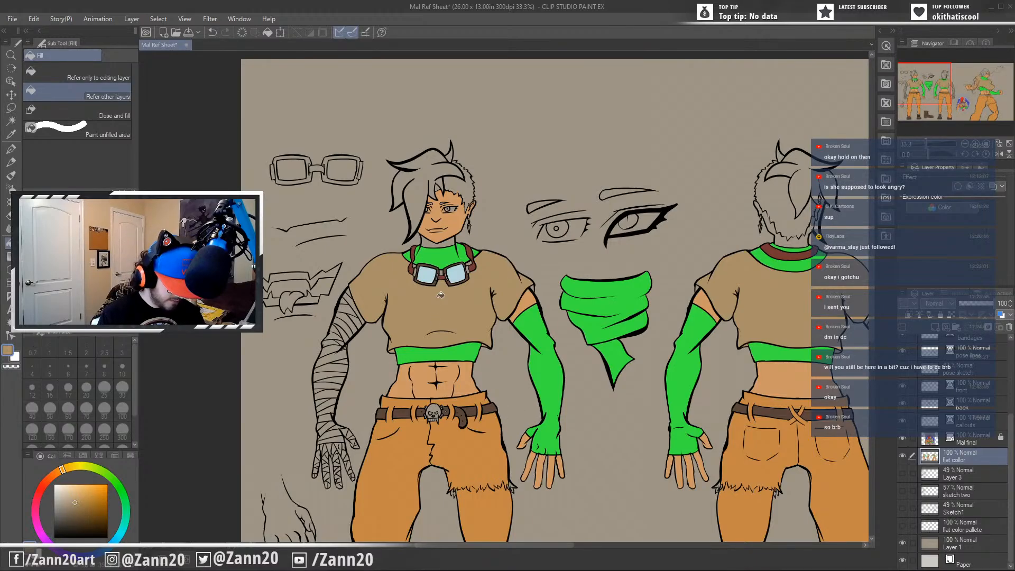
pyautogui.keyDown('alt'); pyautogui.click(454, 239); pyautogui.keyUp('alt')
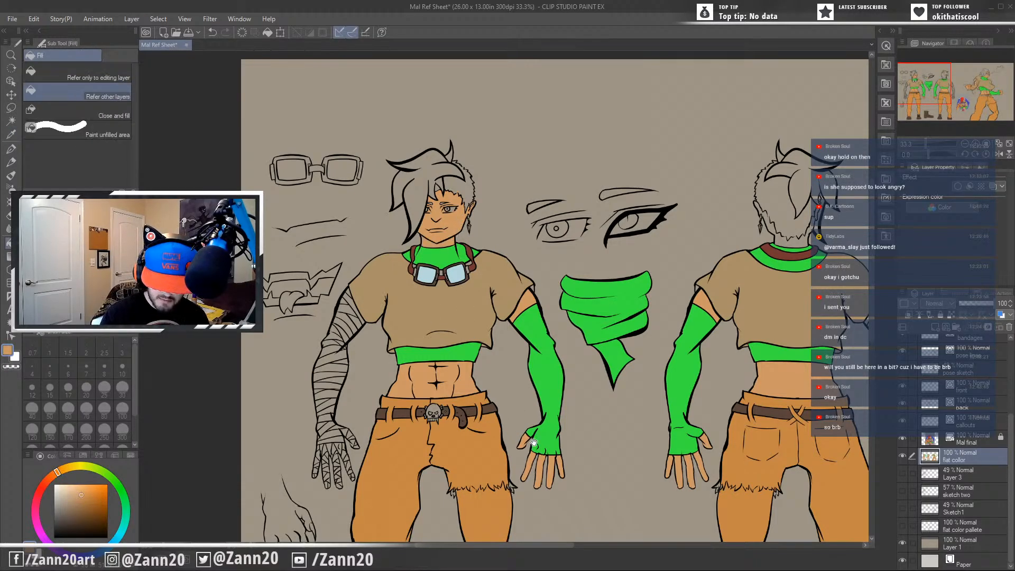
# Sample the bright red from the finished illustration's hair and fill the back figure's long hair with it.
pyautogui.moveTo(533, 441); pyautogui.dragTo(487, 279)
pyautogui.moveTo(516, 385); pyautogui.dragTo(509, 349)
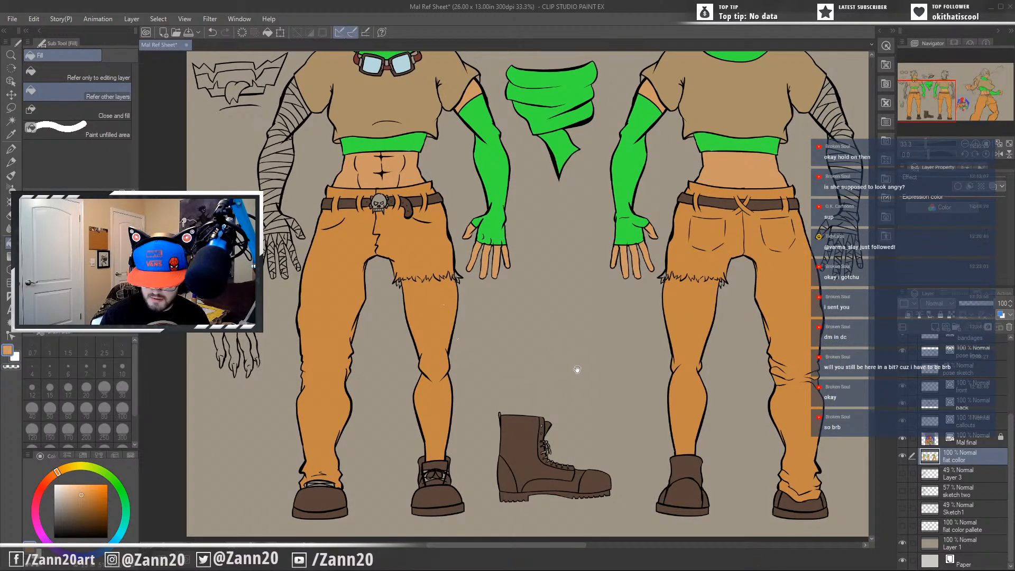
pyautogui.moveTo(577, 368); pyautogui.dragTo(492, 407)
pyautogui.moveTo(596, 389); pyautogui.dragTo(492, 439)
pyautogui.moveTo(582, 354); pyautogui.dragTo(329, 475)
pyautogui.moveTo(486, 434); pyautogui.dragTo(603, 209)
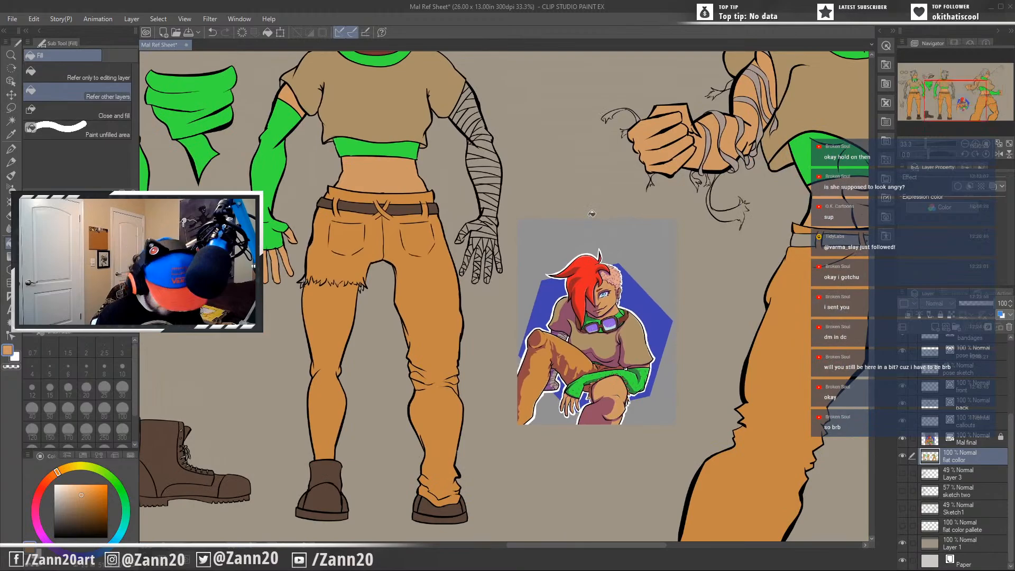
pyautogui.keyDown('alt'); pyautogui.click(587, 299); pyautogui.keyUp('alt')
pyautogui.moveTo(416, 221); pyautogui.dragTo(454, 494)
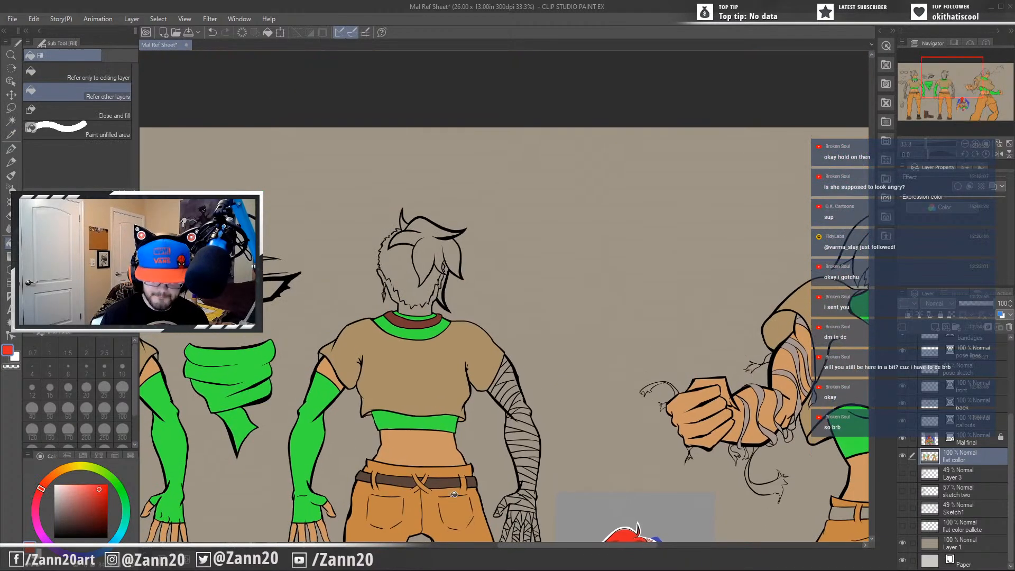
pyautogui.click(433, 236)
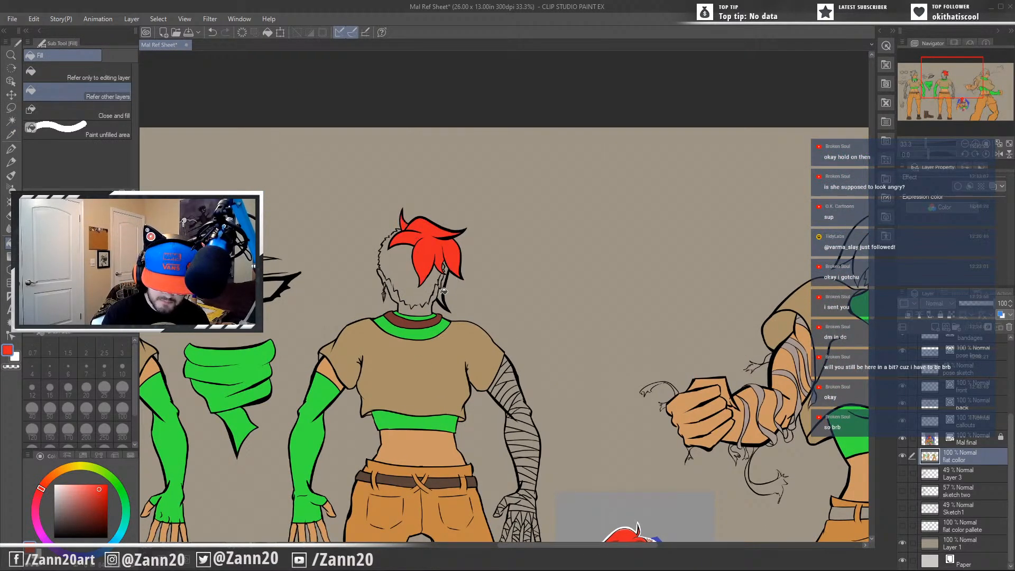
# Fill the long hair of the front figure and the action pose with the same bright red.
pyautogui.moveTo(374, 347); pyautogui.dragTo(740, 317)
pyautogui.click(438, 244)
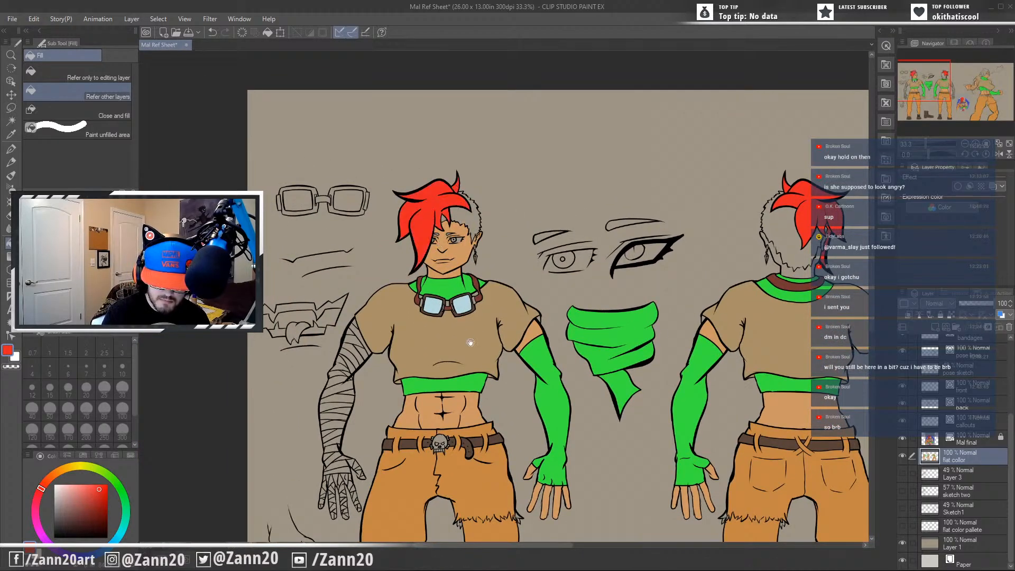
pyautogui.moveTo(618, 431); pyautogui.dragTo(261, 419)
pyautogui.moveTo(726, 415); pyautogui.dragTo(322, 445)
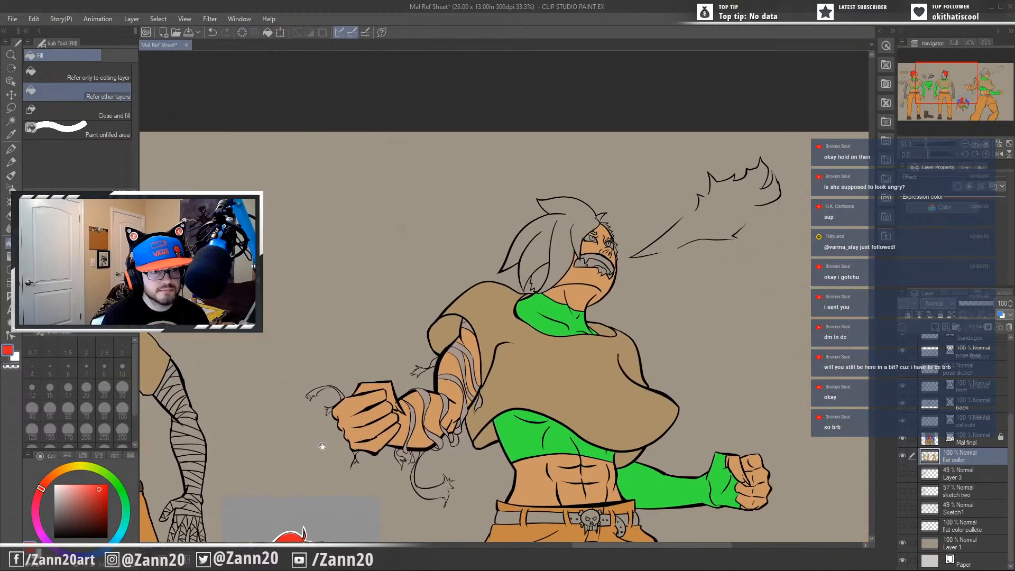
pyautogui.click(561, 231)
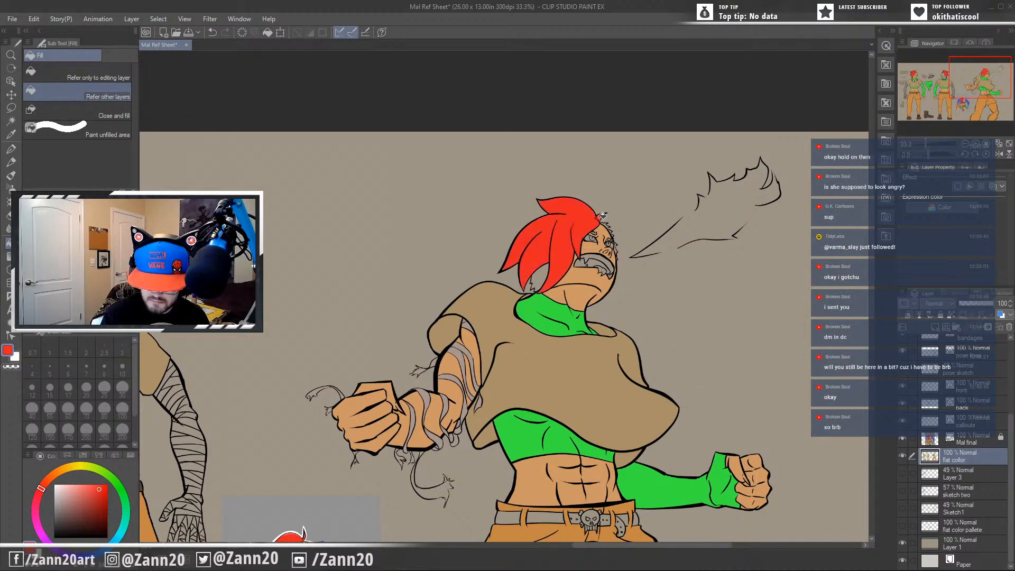
# Sample the pale pink of the finished illustration's shaved hair and fill the back figure's shaved area with it.
pyautogui.moveTo(500, 403); pyautogui.dragTo(857, 212)
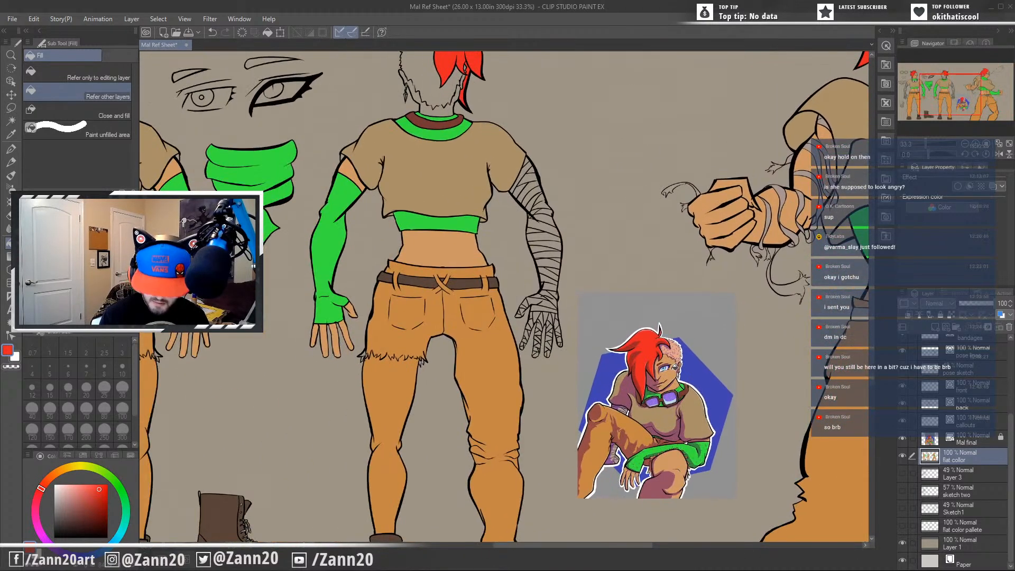
pyautogui.press('alt')
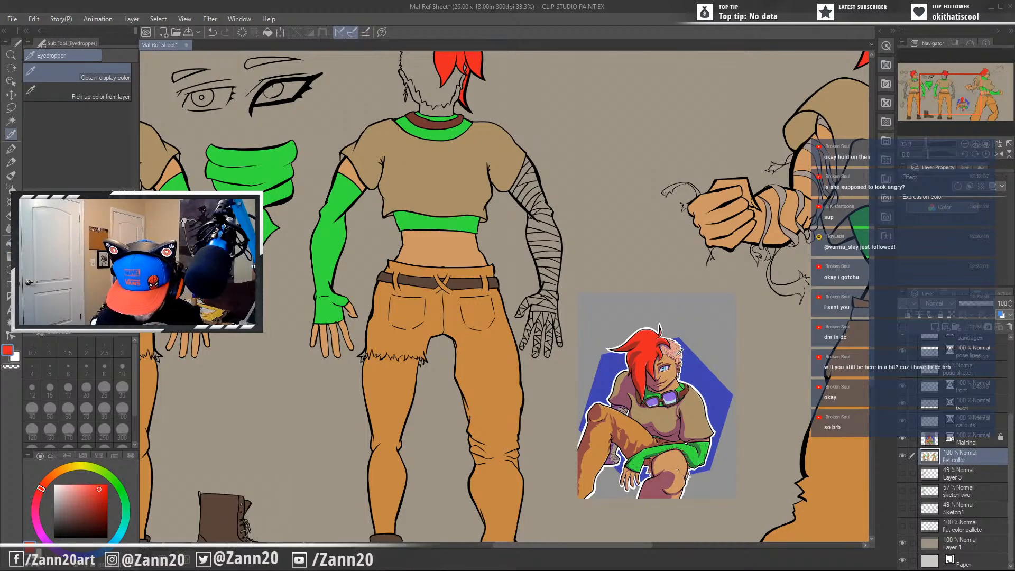
pyautogui.keyDown('alt'); pyautogui.click(680, 350); pyautogui.keyUp('alt')
pyautogui.moveTo(401, 332); pyautogui.dragTo(390, 498)
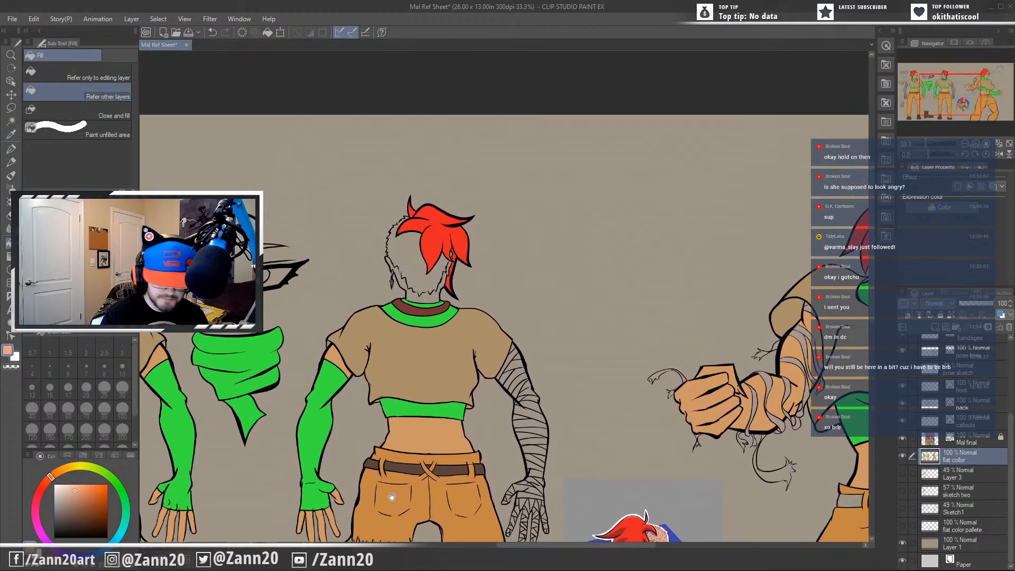
pyautogui.click(409, 254)
# Fill the shaved hair areas on the front figure and the action pose with the same pale pink.
pyautogui.moveTo(306, 394); pyautogui.dragTo(542, 364)
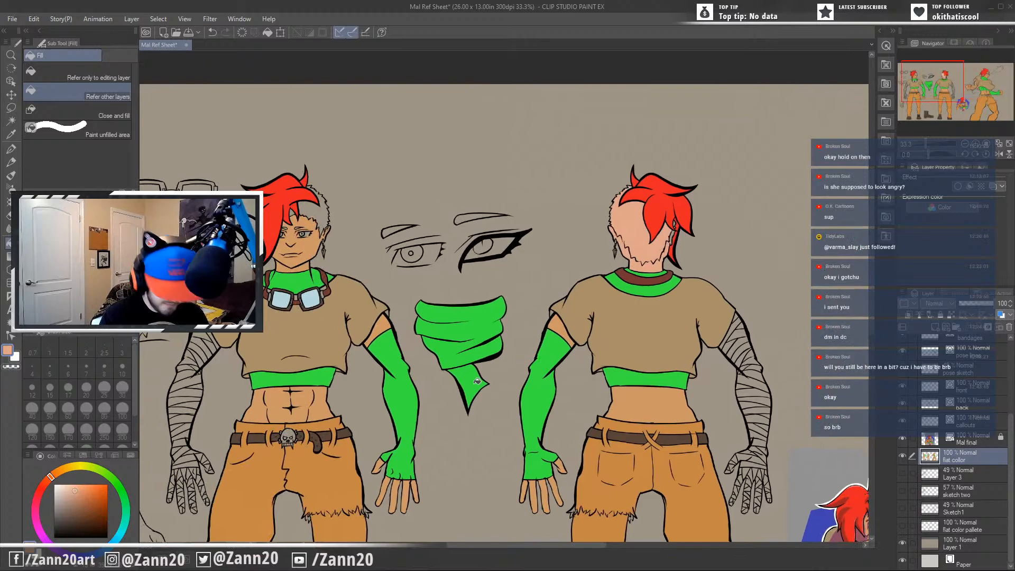
pyautogui.moveTo(370, 345); pyautogui.dragTo(453, 361)
pyautogui.click(402, 229)
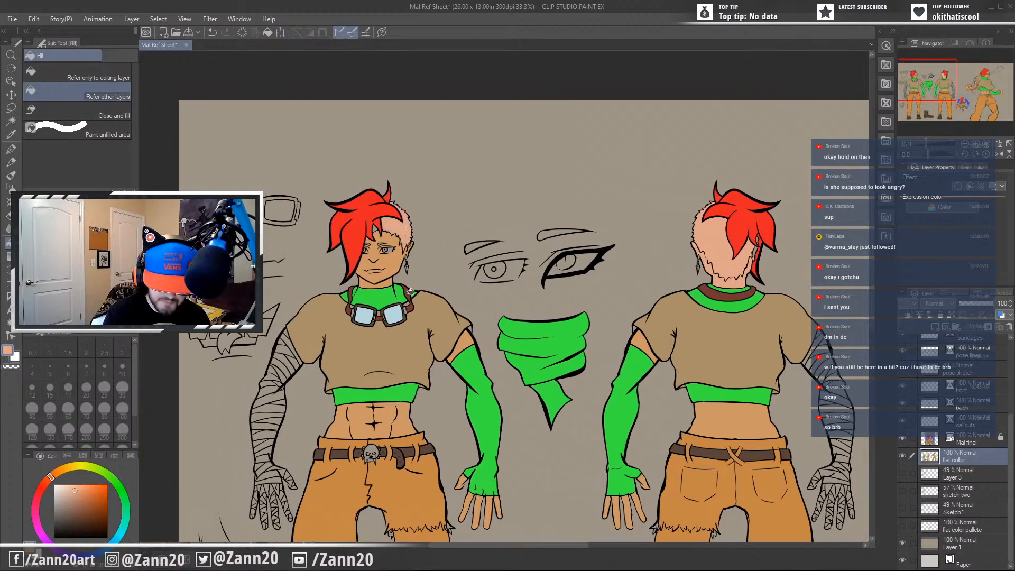
pyautogui.moveTo(731, 406); pyautogui.dragTo(254, 418)
pyautogui.moveTo(706, 381); pyautogui.dragTo(562, 457)
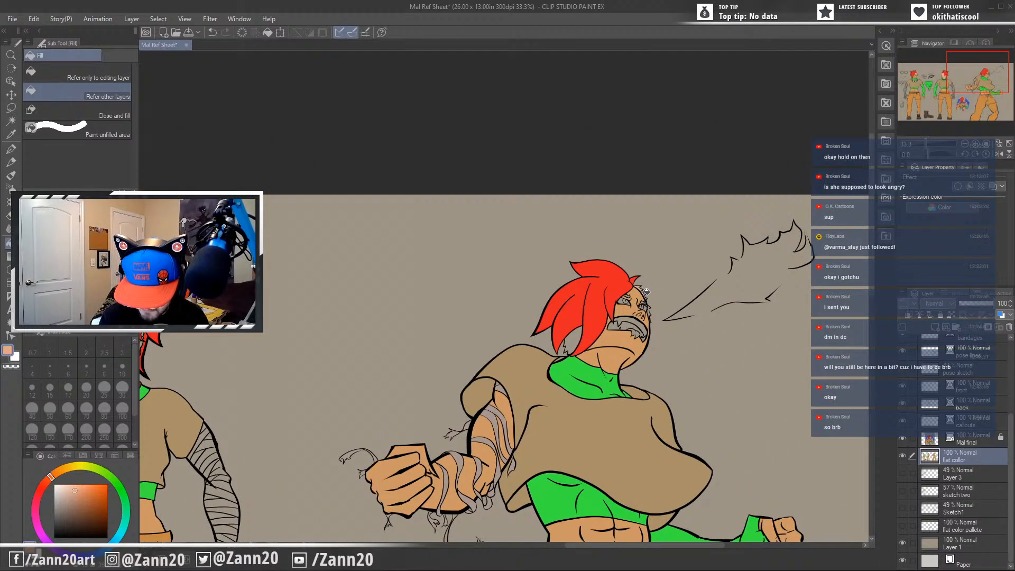
pyautogui.click(578, 334)
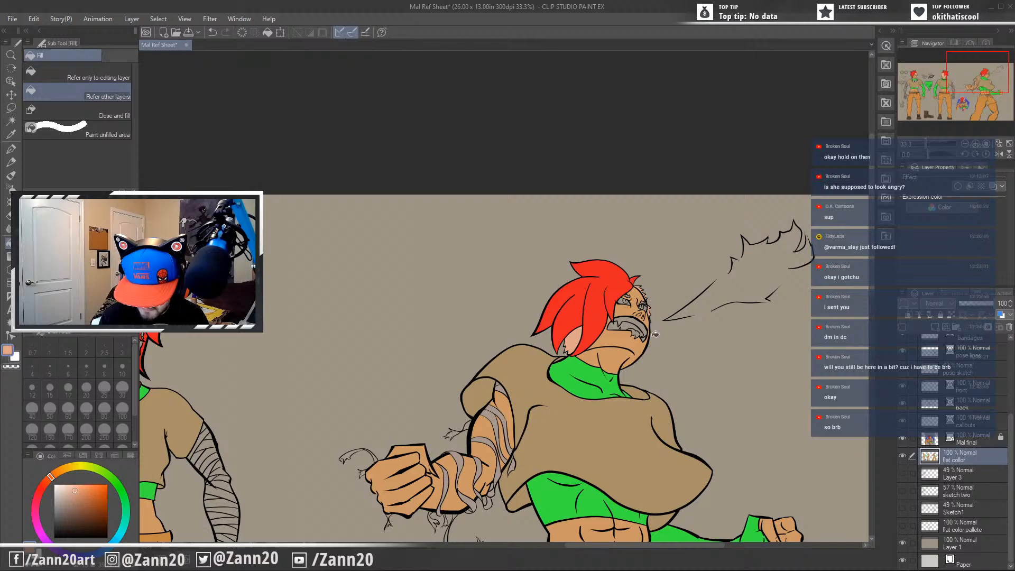
# Sample the light blue of the iris from the finished illustration's eye.
pyautogui.moveTo(549, 429); pyautogui.dragTo(801, 305)
pyautogui.moveTo(496, 421); pyautogui.dragTo(524, 268)
pyautogui.moveTo(673, 389); pyautogui.dragTo(658, 405)
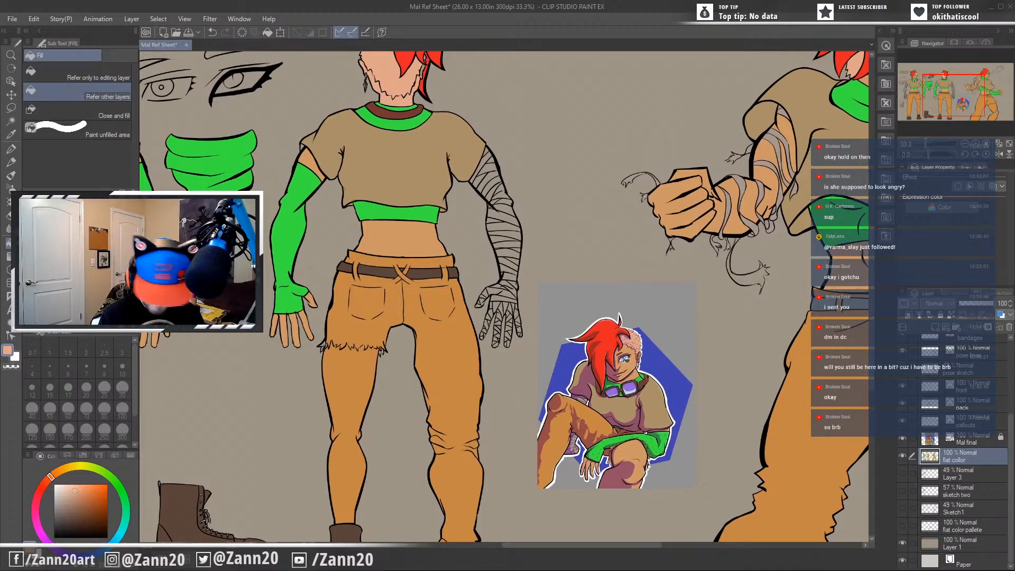
pyautogui.press('i')
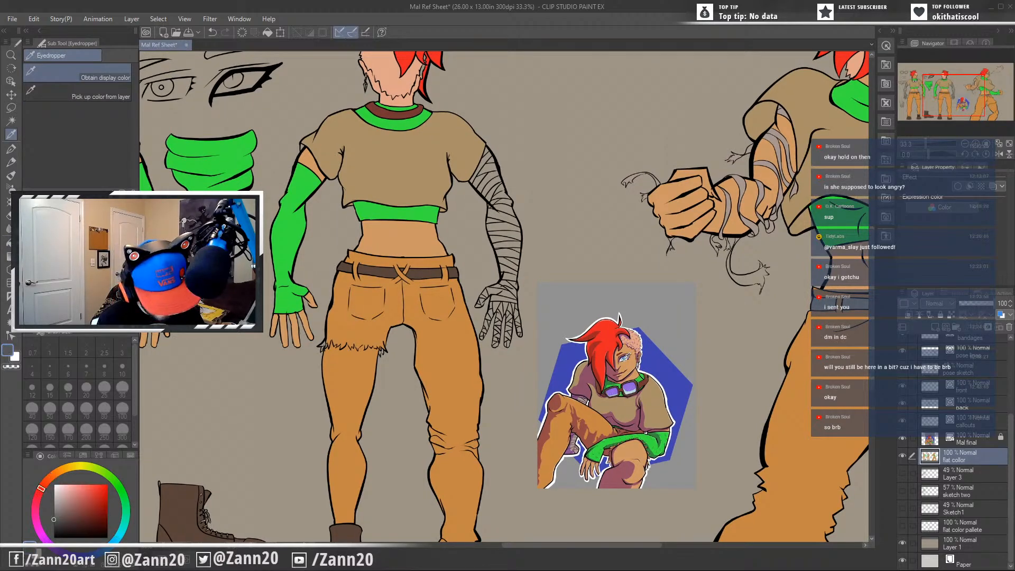
pyautogui.press('g')
pyautogui.scroll(2, 624, 380)
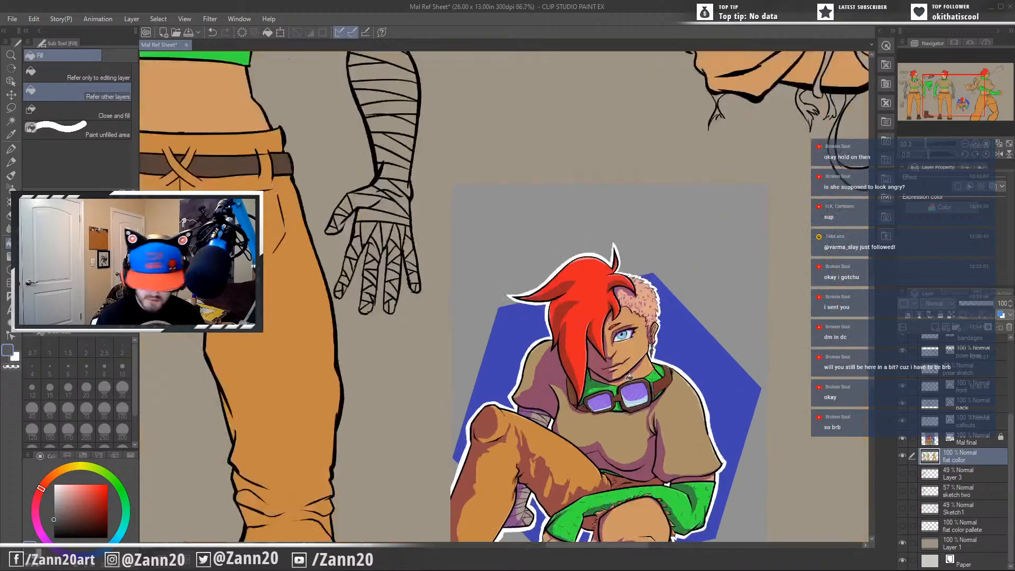
pyautogui.scroll(3, 629, 376)
pyautogui.scroll(2, 629, 376)
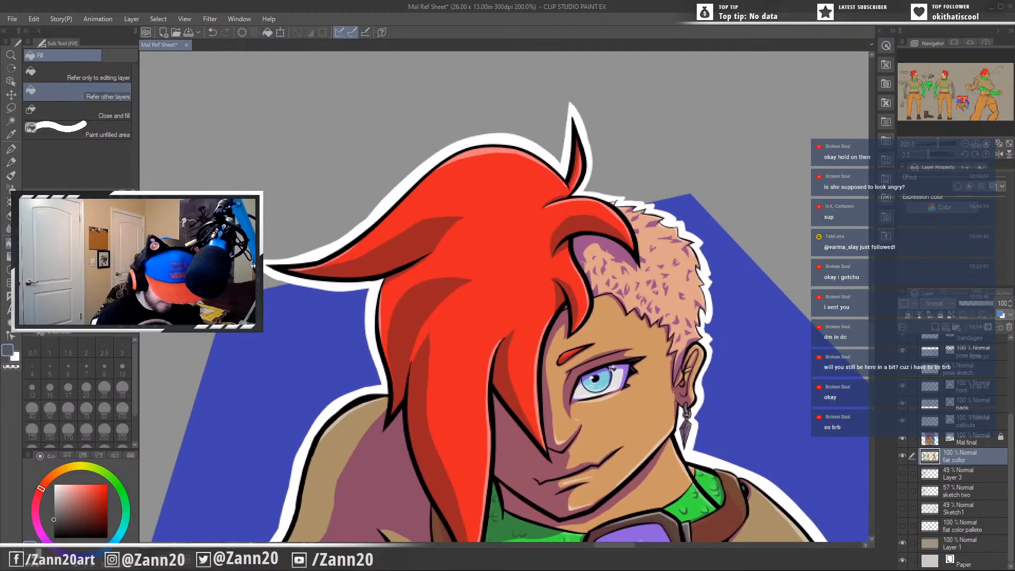
pyautogui.press('i')
pyautogui.click(602, 385)
pyautogui.press('g')
# Fill the front figure's visible iris with the sampled light blue.
pyautogui.moveTo(433, 388); pyautogui.dragTo(653, 352)
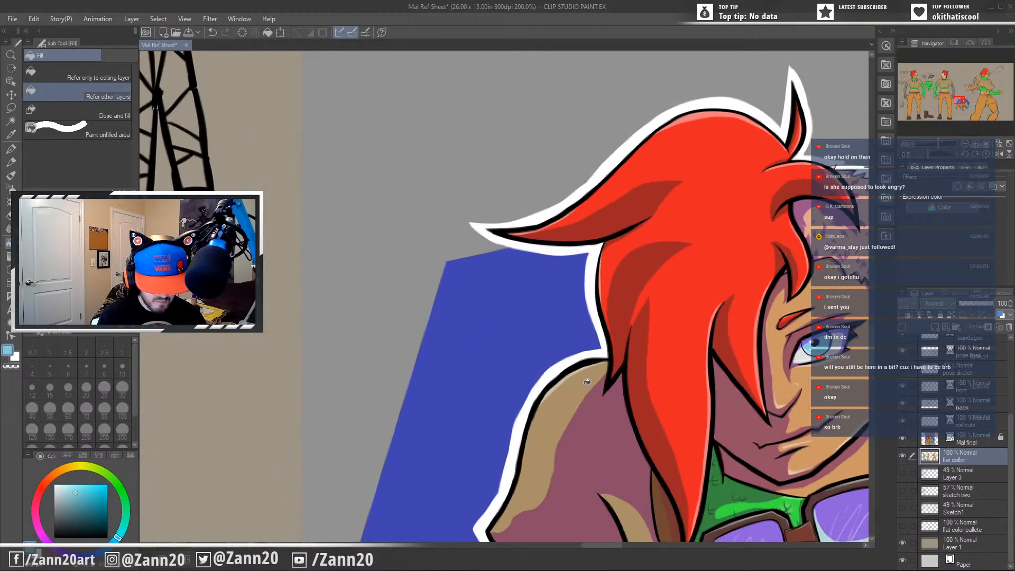
pyautogui.scroll(-7, 587, 382)
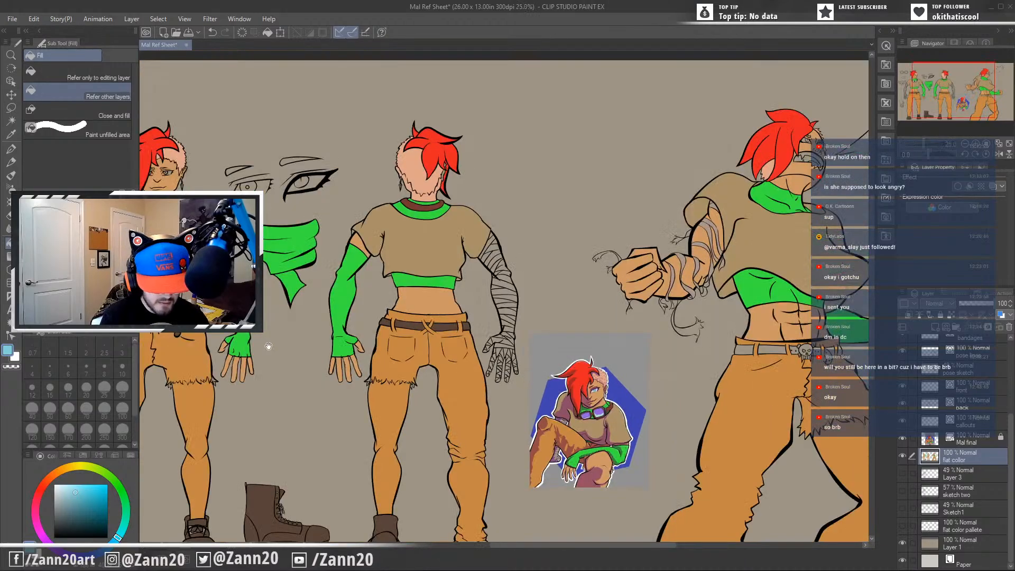
pyautogui.moveTo(269, 346); pyautogui.dragTo(591, 451)
pyautogui.scroll(4, 594, 449)
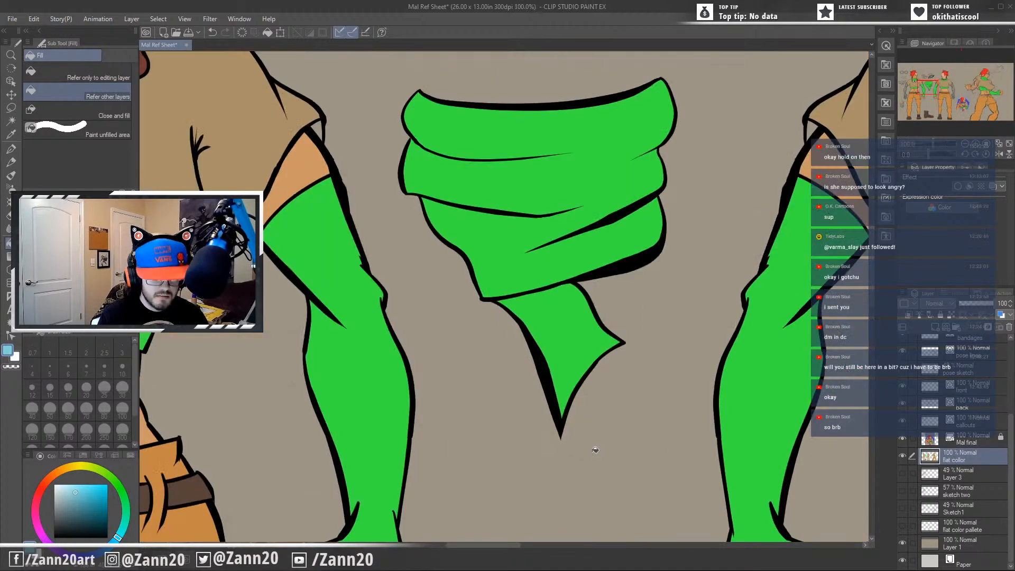
pyautogui.moveTo(249, 259); pyautogui.dragTo(690, 546)
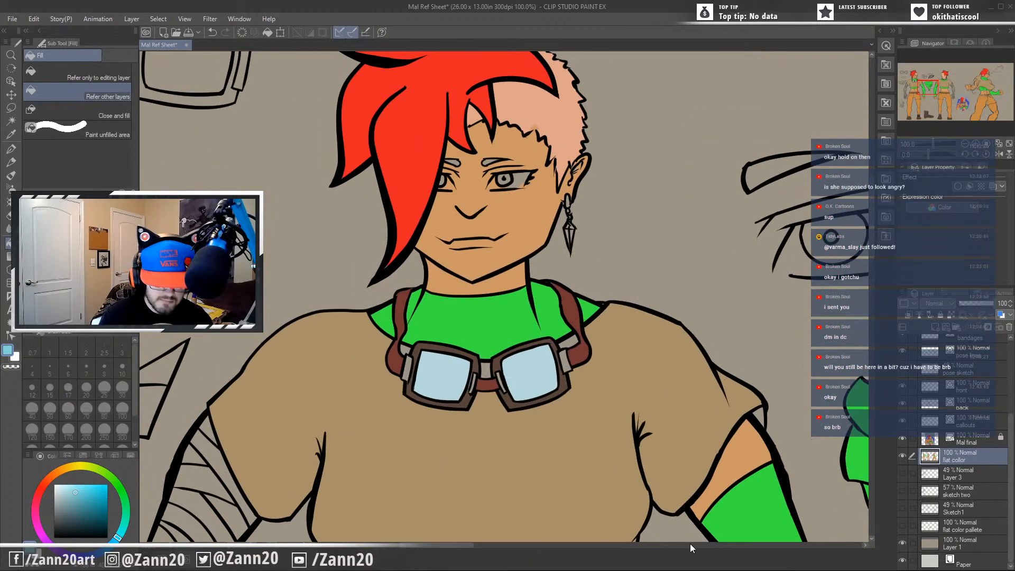
pyautogui.click(509, 177)
# Fill the iris of the round-pupil eye callout beside the front figure with the same light blue.
pyautogui.moveTo(638, 271); pyautogui.dragTo(380, 340)
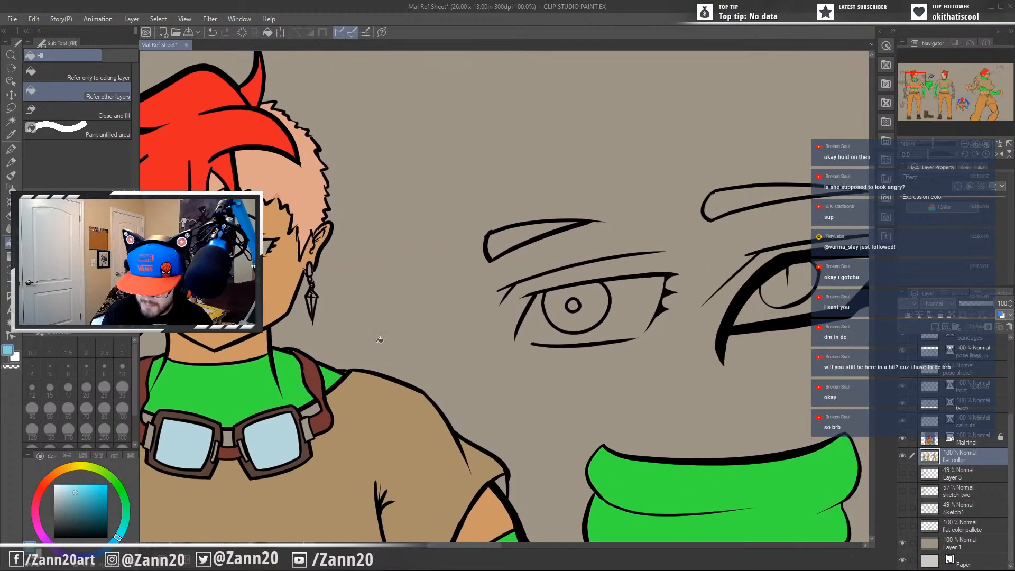
pyautogui.click(585, 321)
pyautogui.moveTo(603, 447); pyautogui.dragTo(318, 430)
pyautogui.moveTo(465, 443); pyautogui.dragTo(503, 364)
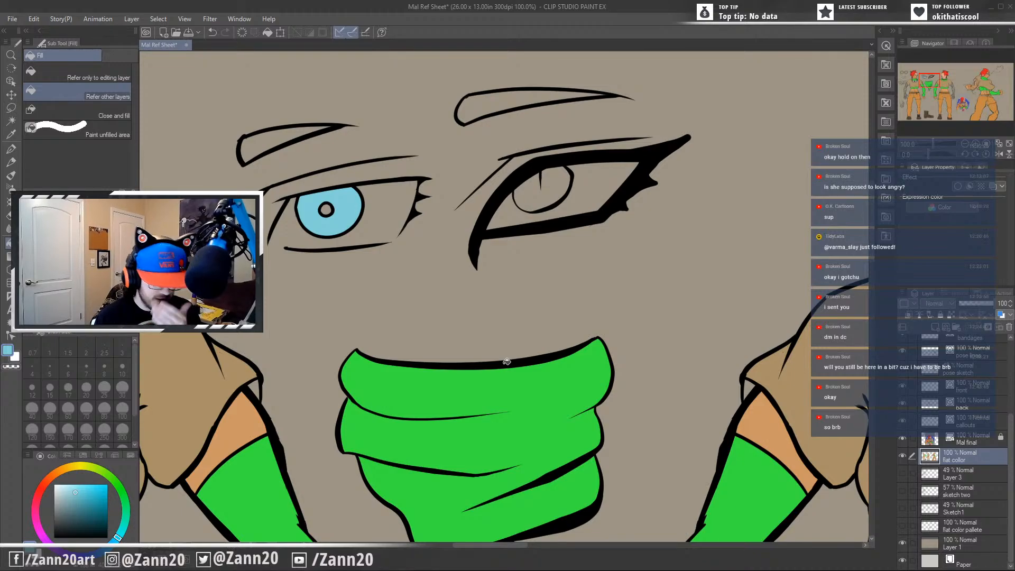
pyautogui.moveTo(506, 362); pyautogui.dragTo(619, 286)
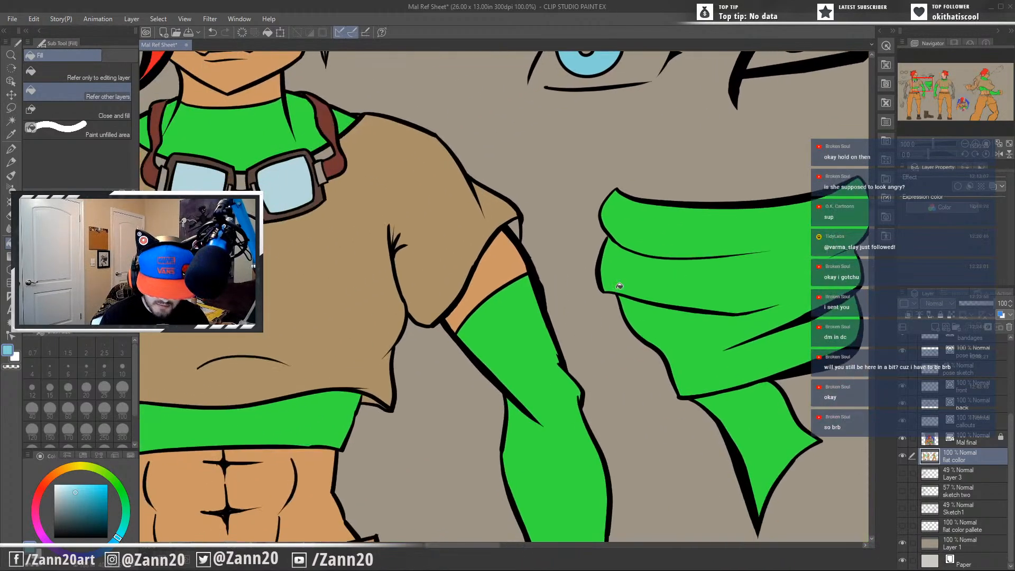
# Sample the tan of the front figure's shirt beside the sleeve opening.
pyautogui.keyDown('alt'); pyautogui.click(491, 232); pyautogui.keyUp('alt')
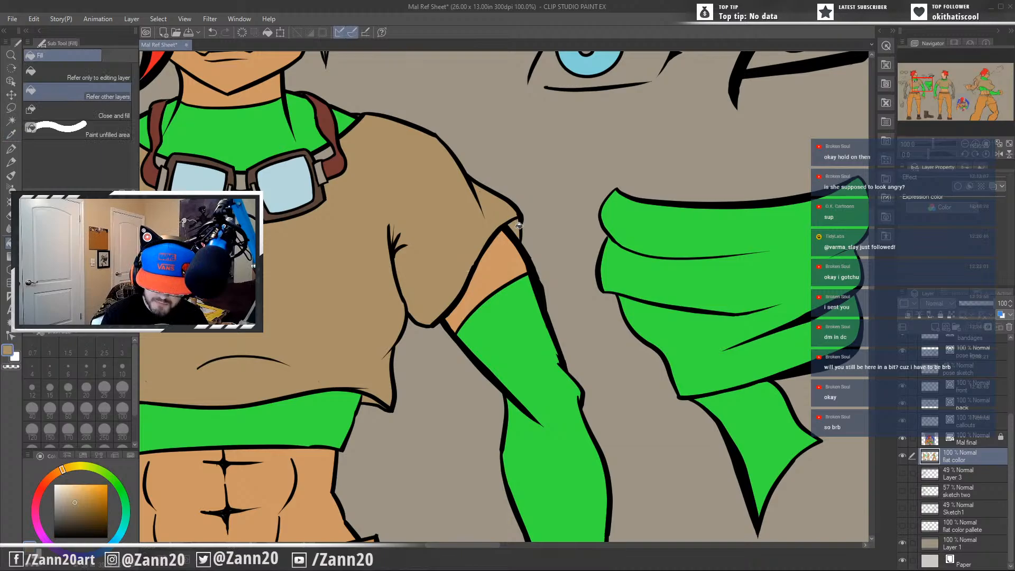
pyautogui.moveTo(326, 410); pyautogui.dragTo(582, 386)
pyautogui.moveTo(626, 417); pyautogui.dragTo(548, 412)
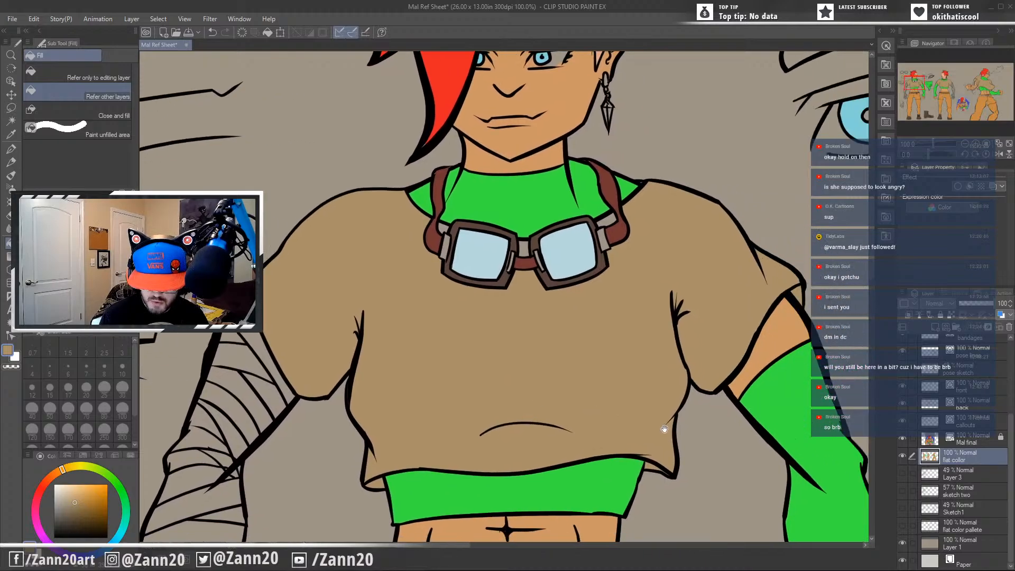
# Sample the dark grey of the goggle hinge from the finished illustration.
pyautogui.moveTo(665, 429); pyautogui.dragTo(174, 402)
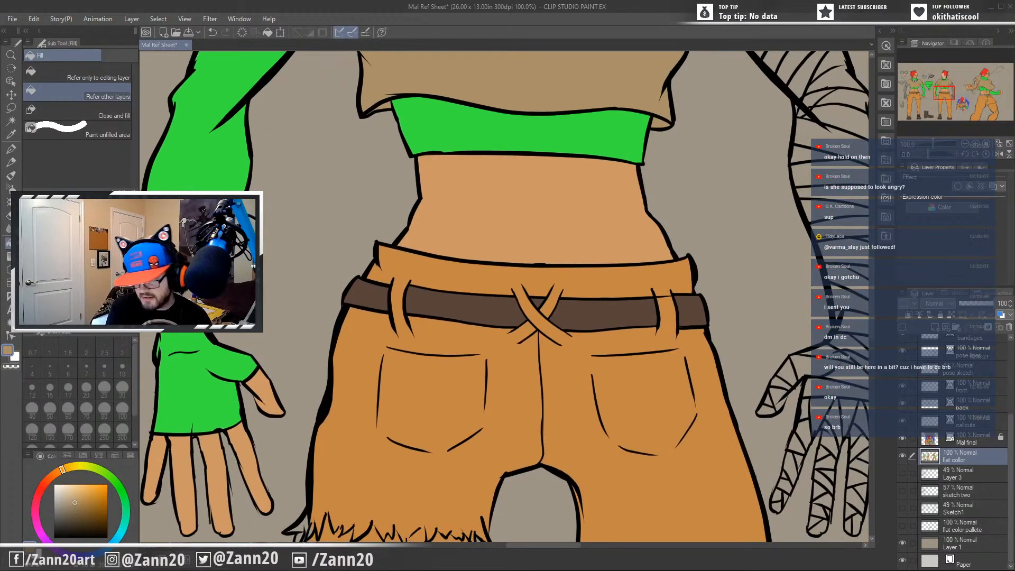
pyautogui.moveTo(757, 352); pyautogui.dragTo(175, 321)
pyautogui.moveTo(675, 470); pyautogui.dragTo(594, 198)
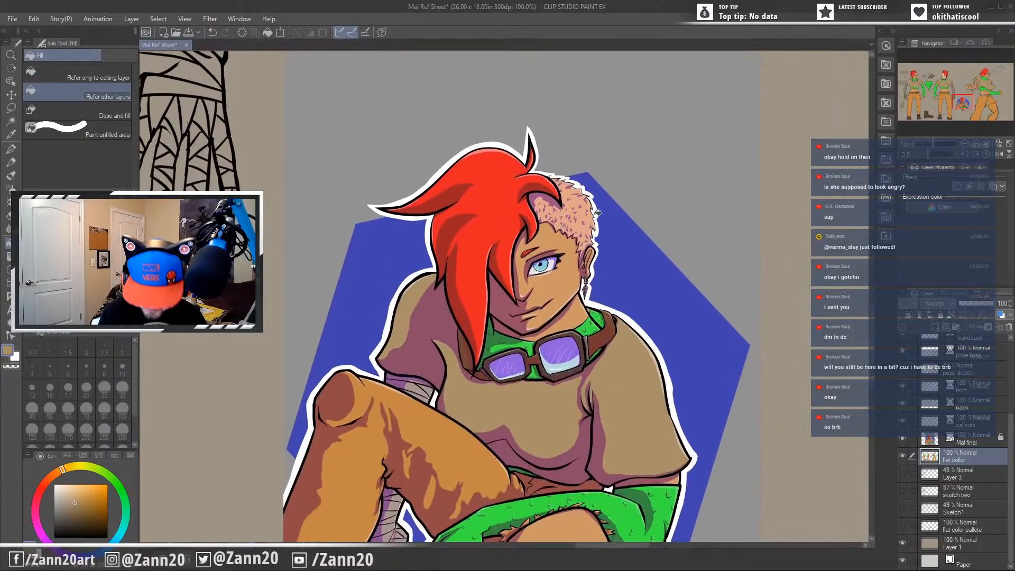
pyautogui.press('i')
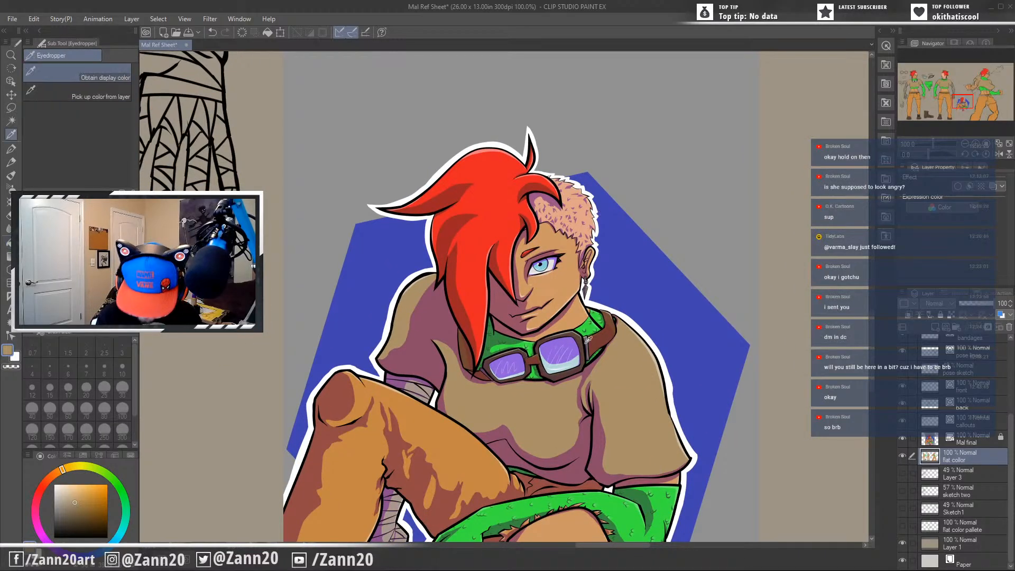
pyautogui.click(585, 339)
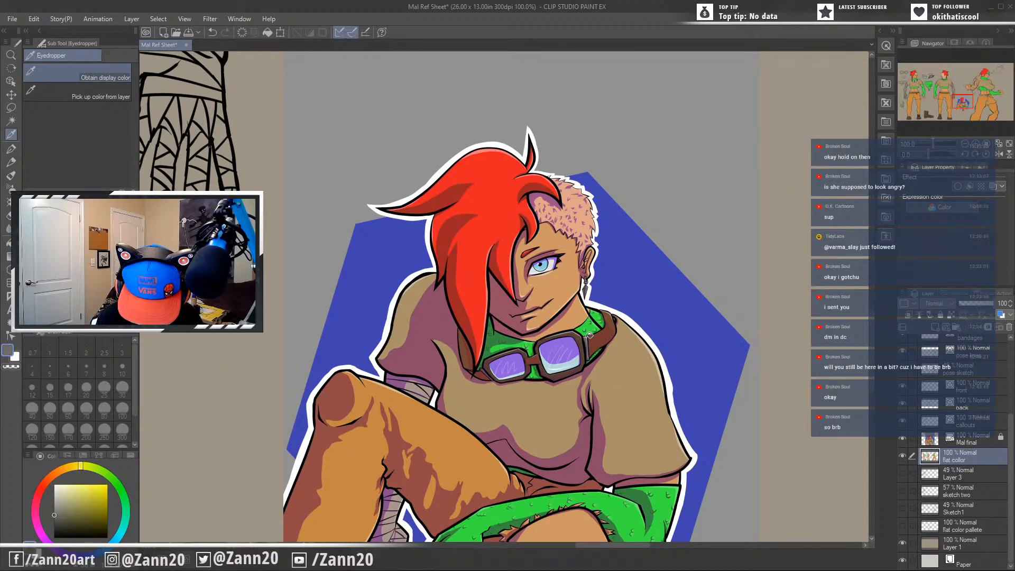
# Fill the front figure's goggle hinges with the sampled dark grey and pick up the shirt's tan again.
pyautogui.press('g')
pyautogui.moveTo(216, 372); pyautogui.dragTo(955, 338)
pyautogui.moveTo(332, 260); pyautogui.dragTo(784, 536)
pyautogui.moveTo(185, 134); pyautogui.dragTo(740, 493)
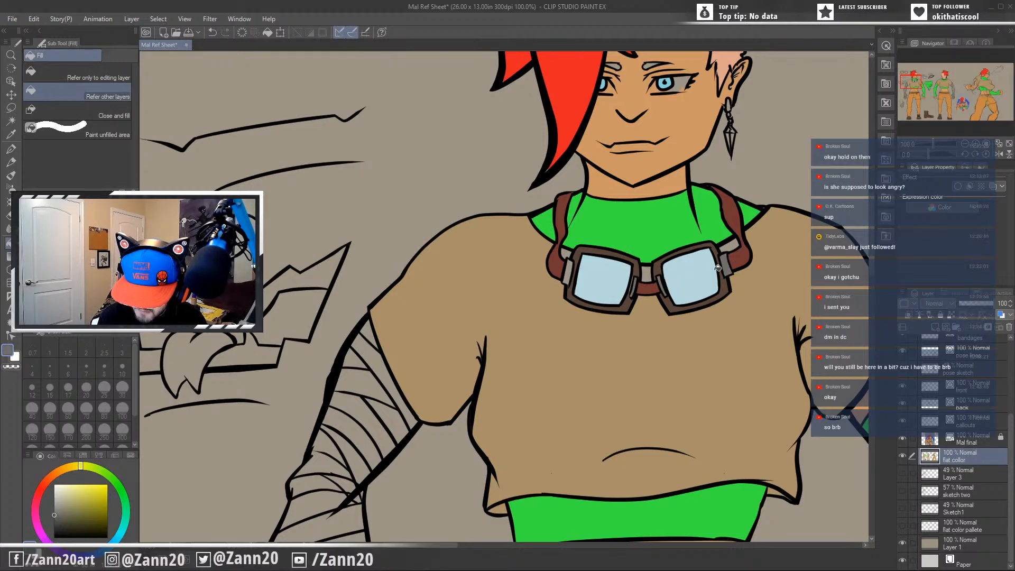
pyautogui.scroll(3, 628, 385)
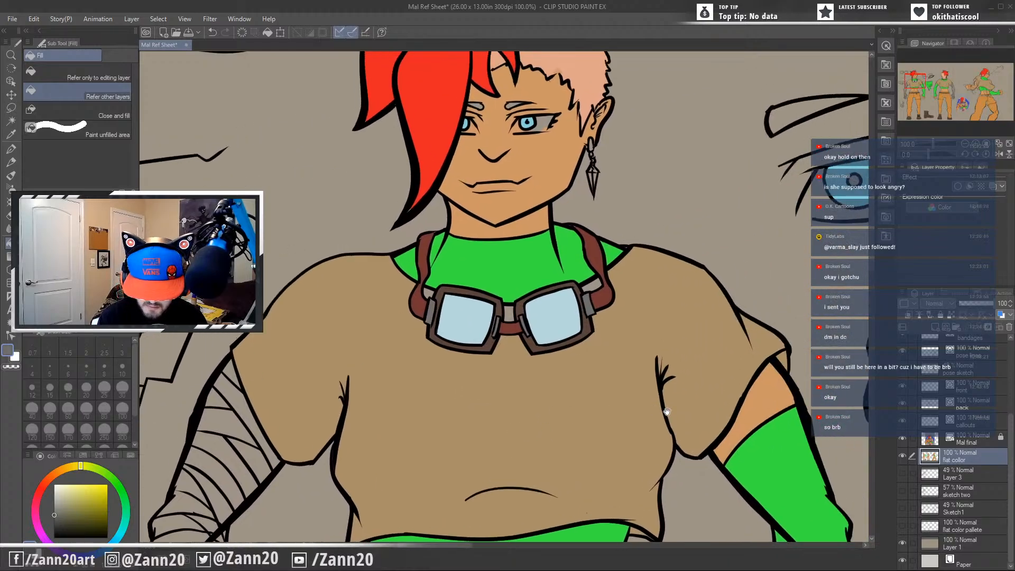
pyautogui.keyDown('alt'); pyautogui.click(522, 420); pyautogui.keyUp('alt')
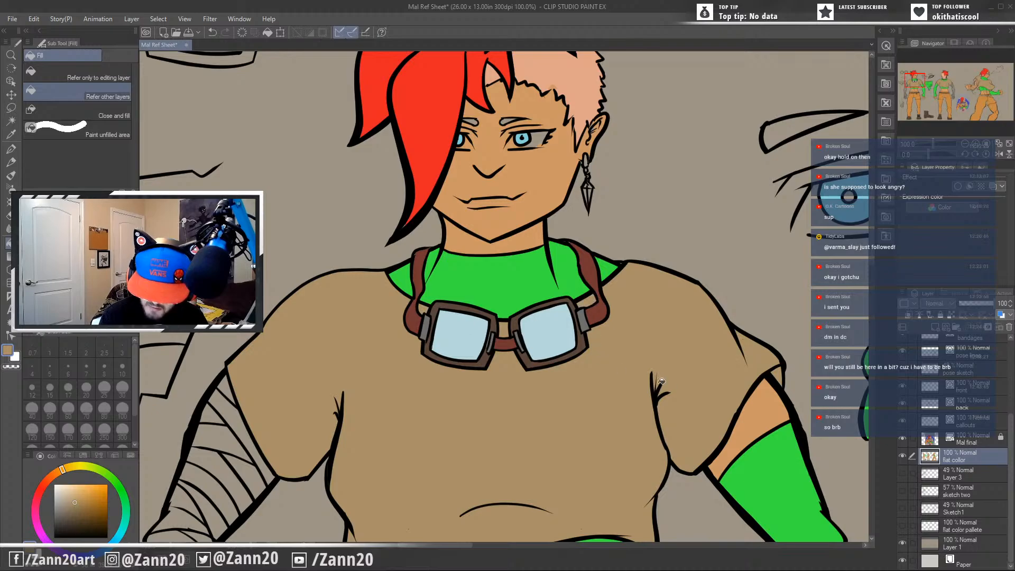
# Sample the pale pink of the shaved hair on the front figure's head.
pyautogui.moveTo(705, 402); pyautogui.dragTo(295, 417)
pyautogui.moveTo(748, 390); pyautogui.dragTo(549, 290)
pyautogui.click(703, 275)
pyautogui.moveTo(753, 327); pyautogui.dragTo(659, 455)
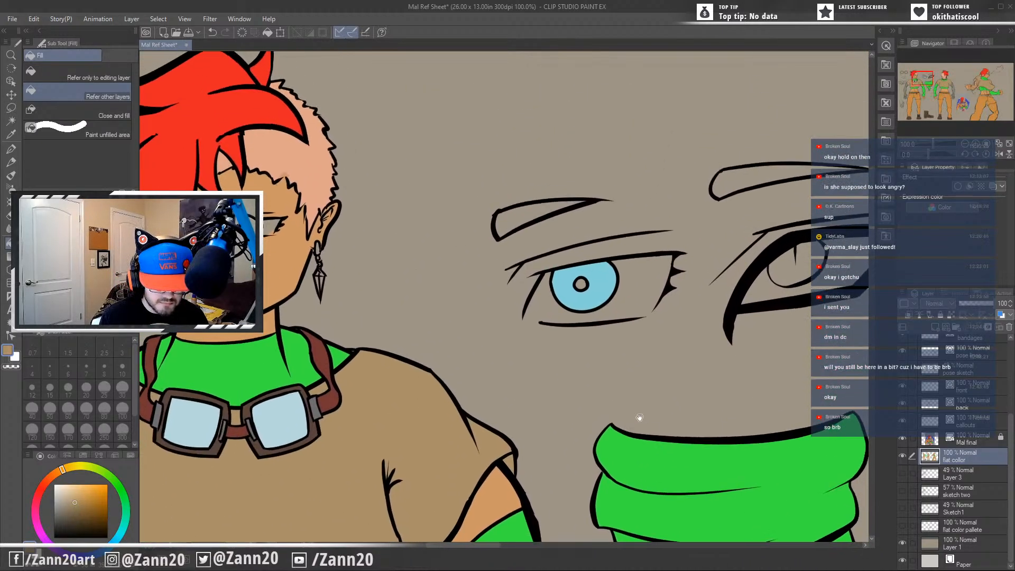
pyautogui.moveTo(511, 373); pyautogui.dragTo(662, 449)
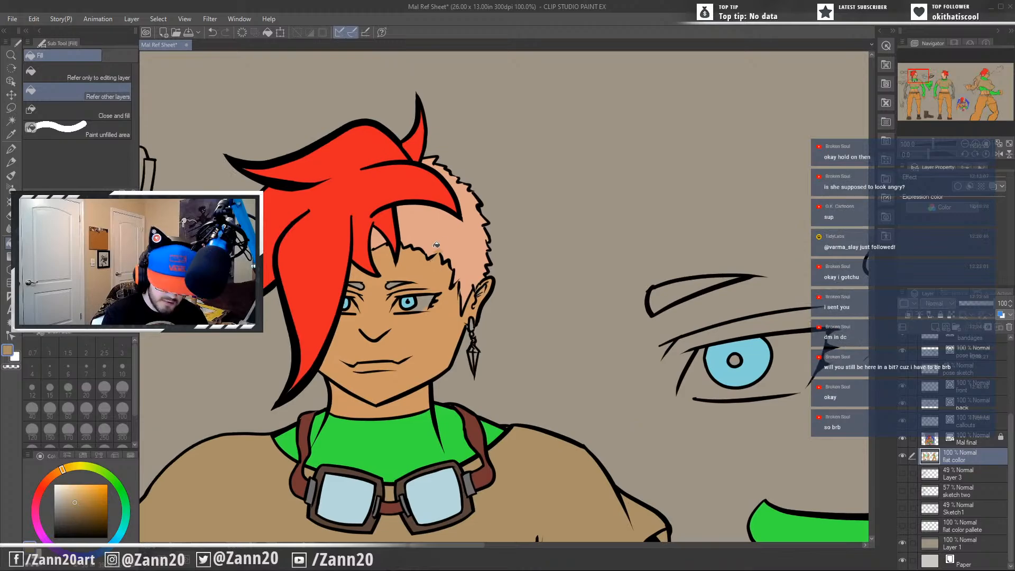
pyautogui.keyDown('alt'); pyautogui.click(444, 229); pyautogui.keyUp('alt')
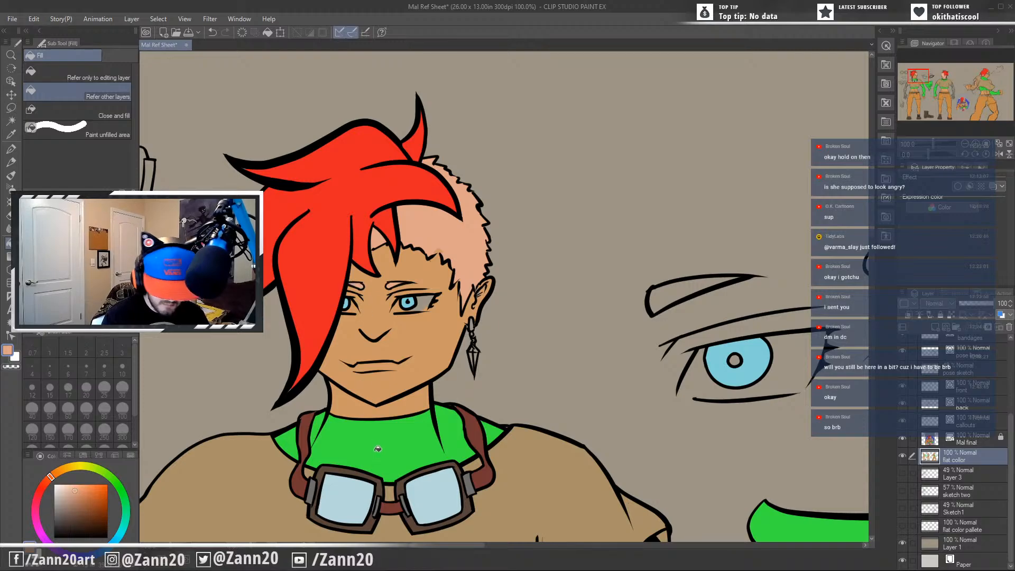
# Sample the red of the front figure's hair and fill the figure's eyebrows with it.
pyautogui.moveTo(794, 398); pyautogui.dragTo(171, 234)
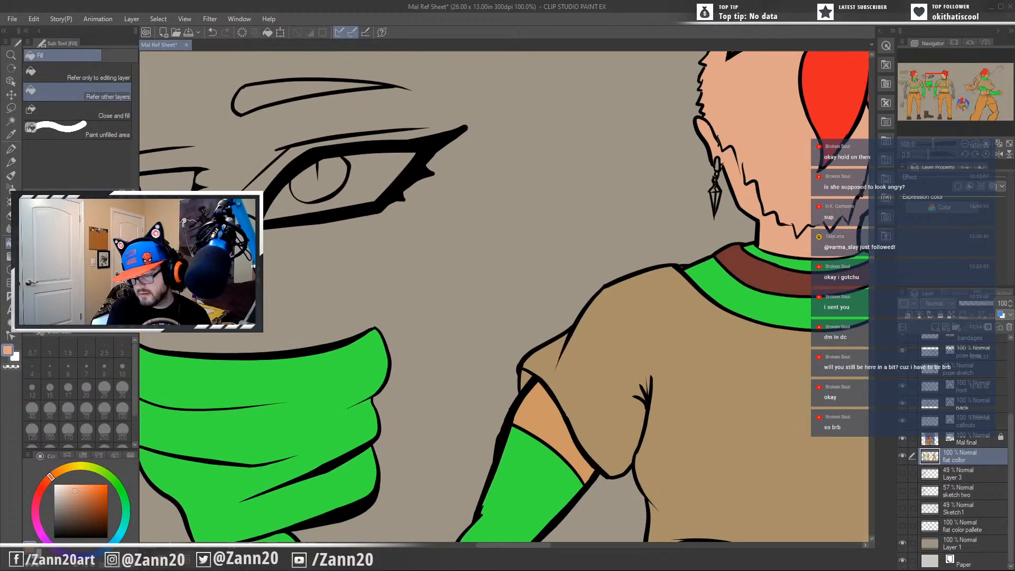
pyautogui.moveTo(779, 437); pyautogui.dragTo(129, 331)
pyautogui.moveTo(773, 412); pyautogui.dragTo(385, 140)
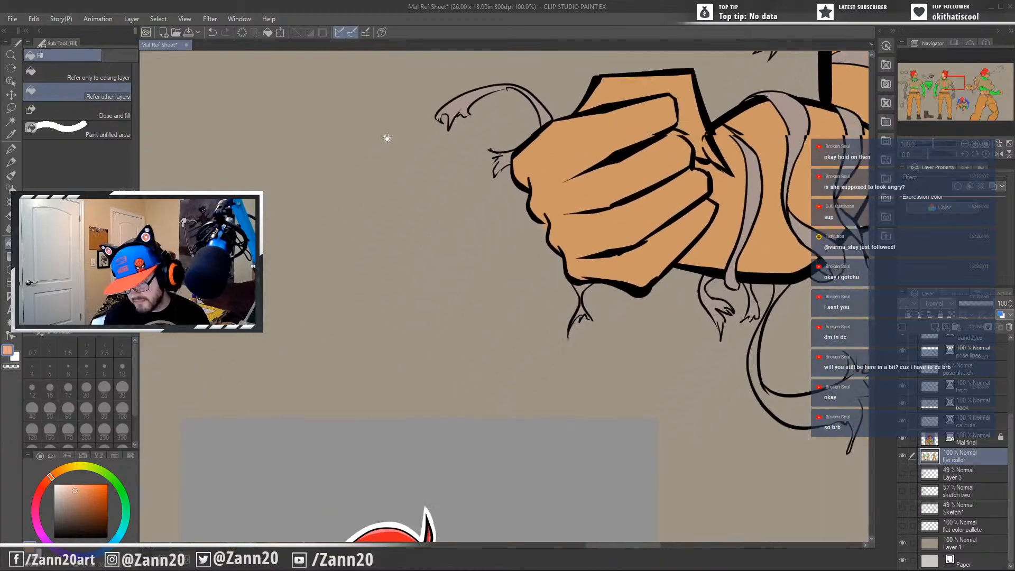
pyautogui.moveTo(476, 422); pyautogui.dragTo(832, 401)
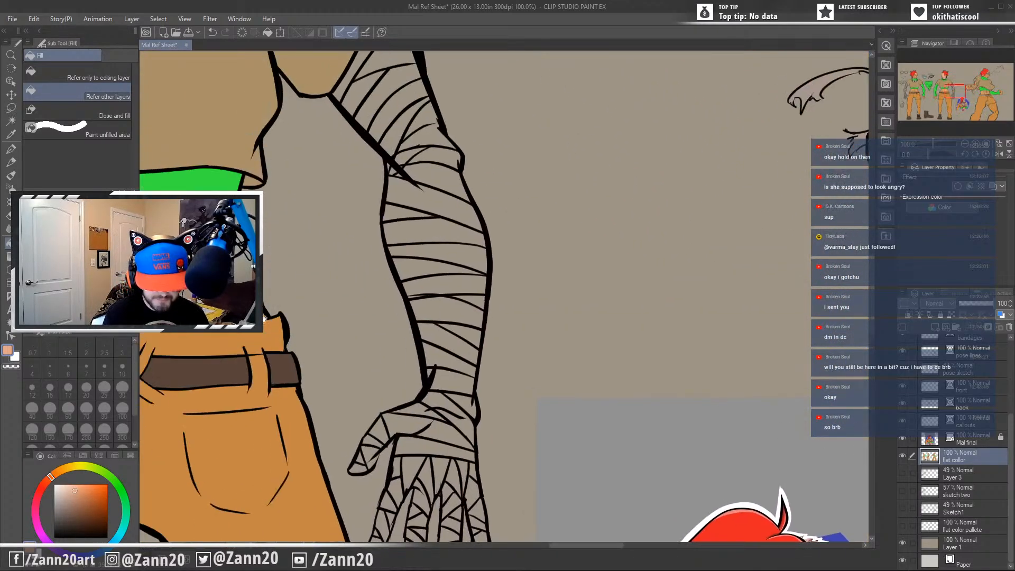
pyautogui.moveTo(217, 191); pyautogui.dragTo(745, 464)
pyautogui.moveTo(166, 267); pyautogui.dragTo(766, 506)
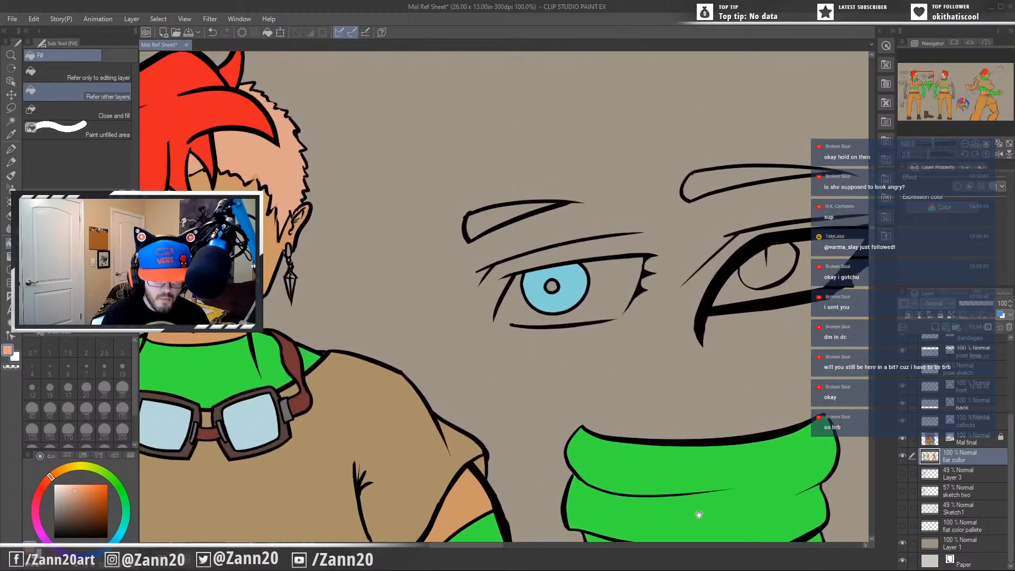
pyautogui.moveTo(301, 394); pyautogui.dragTo(625, 498)
pyautogui.press('i')
pyautogui.click(507, 280)
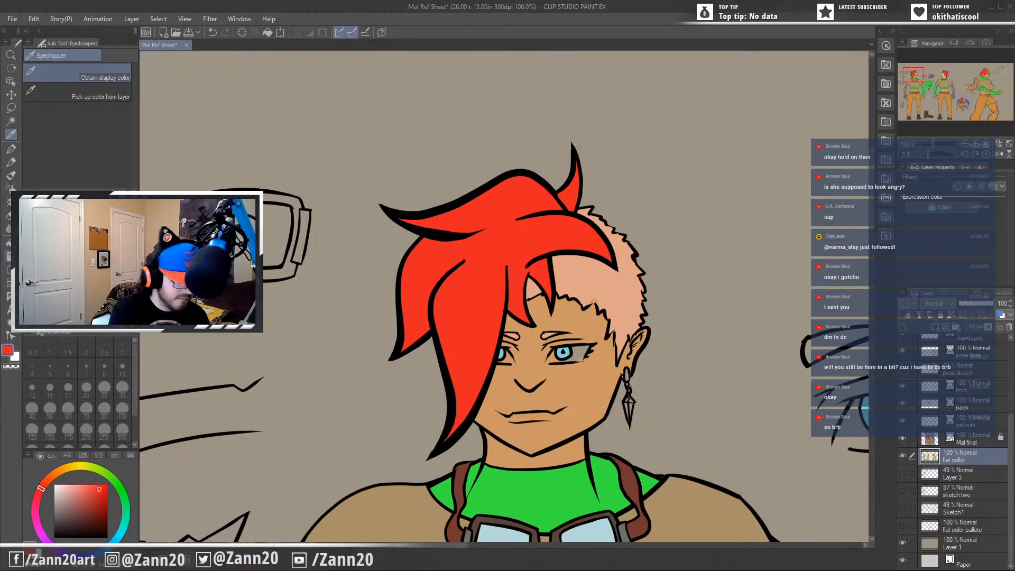
pyautogui.press('g')
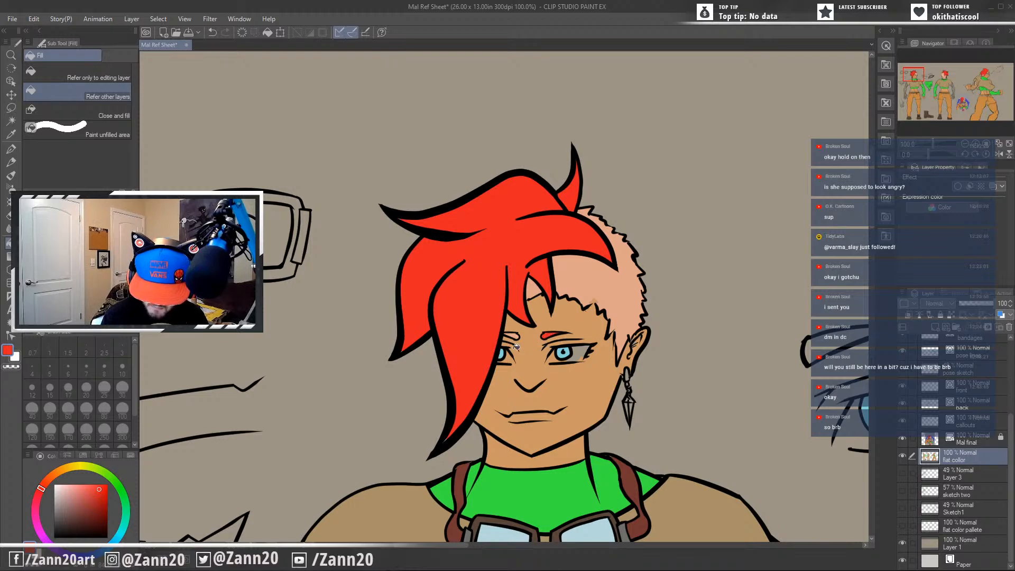
# Fill the eyebrows above both eye callouts with the same hair red.
pyautogui.moveTo(719, 381); pyautogui.dragTo(532, 384)
pyautogui.moveTo(727, 433); pyautogui.dragTo(607, 286)
pyautogui.moveTo(497, 283); pyautogui.dragTo(687, 263)
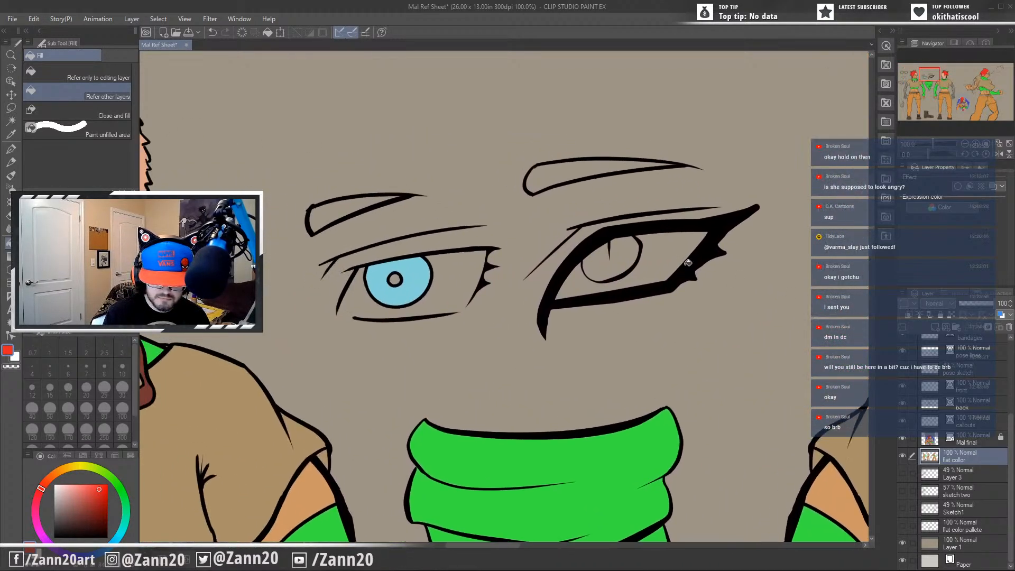
pyautogui.click(341, 211)
pyautogui.click(565, 175)
# Sample the dark grey of the front figure's goggle hinge and fill the dangling earring with it.
pyautogui.moveTo(494, 438); pyautogui.dragTo(394, 521)
pyautogui.moveTo(697, 328); pyautogui.dragTo(466, 451)
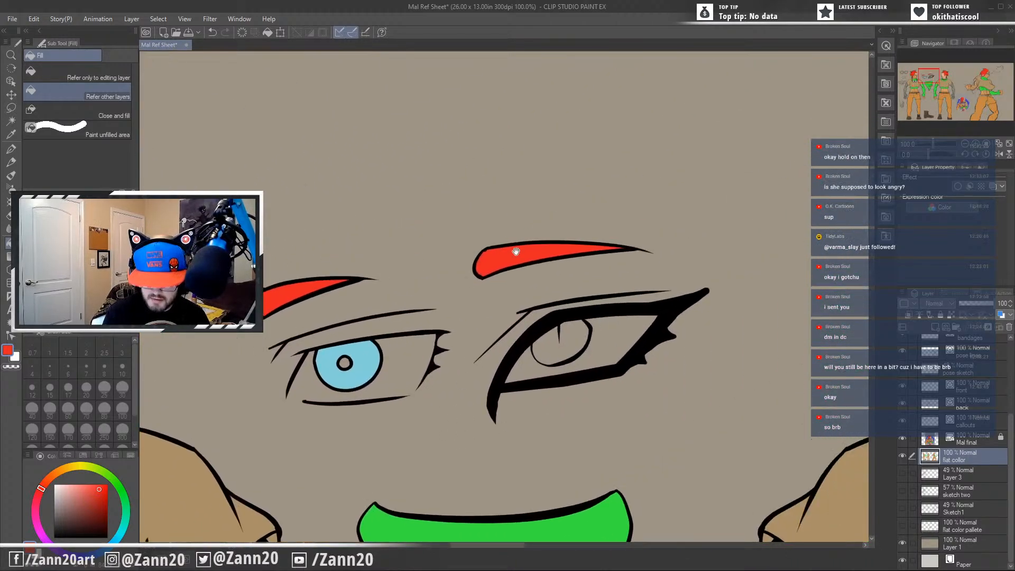
pyautogui.moveTo(739, 422); pyautogui.dragTo(535, 276)
pyautogui.moveTo(452, 480); pyautogui.dragTo(421, 487)
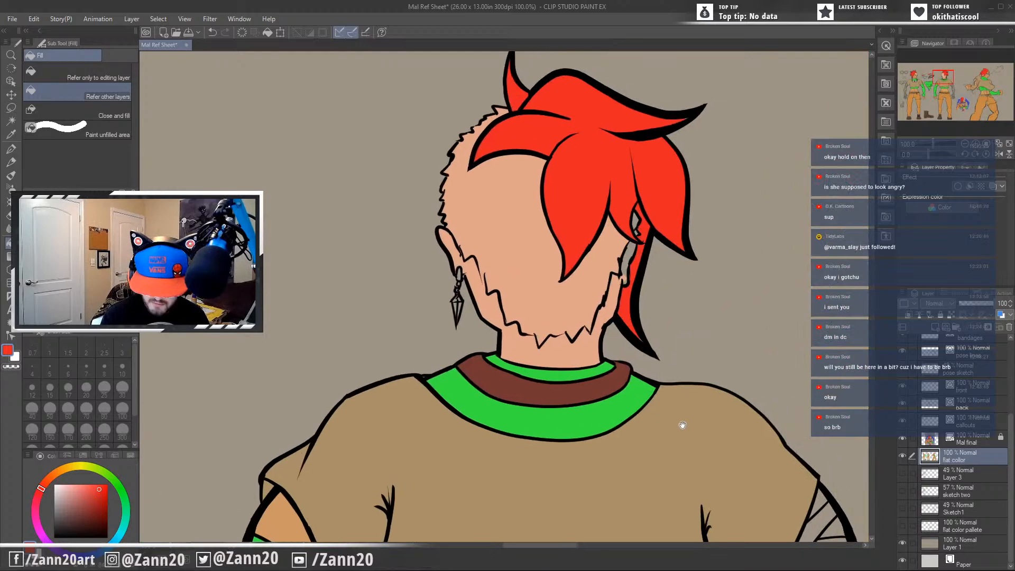
pyautogui.moveTo(681, 425); pyautogui.dragTo(707, 329)
pyautogui.moveTo(560, 438); pyautogui.dragTo(808, 292)
pyautogui.moveTo(193, 191); pyautogui.dragTo(727, 449)
pyautogui.moveTo(507, 419); pyautogui.dragTo(570, 321)
pyautogui.keyDown('alt'); pyautogui.click(482, 352); pyautogui.keyUp('alt')
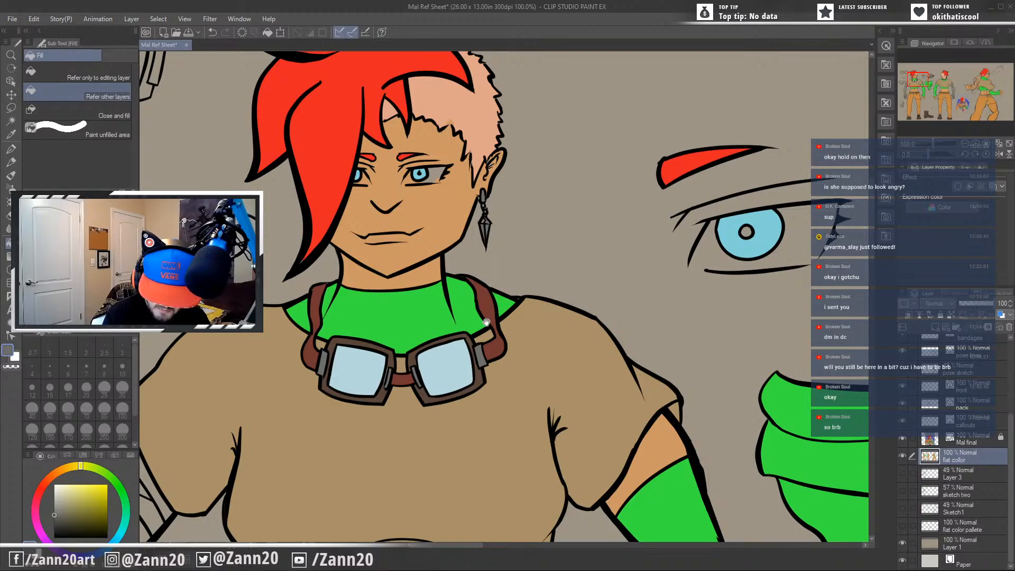
pyautogui.moveTo(486, 323); pyautogui.dragTo(508, 363)
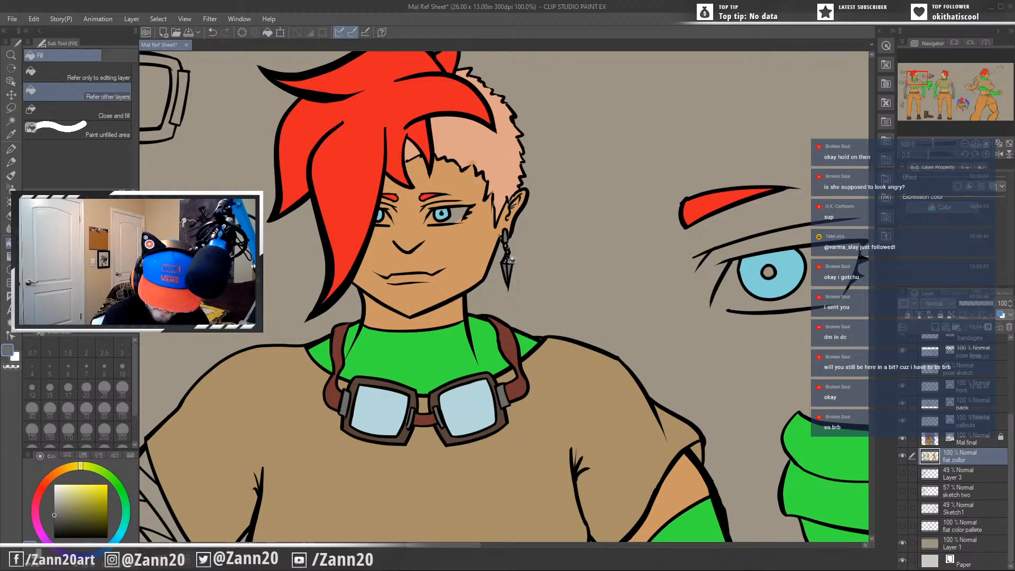
# Sample a near-white from the finished illustration for the whites of the eyes.
pyautogui.moveTo(554, 363); pyautogui.dragTo(646, 367)
pyautogui.moveTo(588, 472); pyautogui.dragTo(656, 276)
pyautogui.moveTo(715, 408); pyautogui.dragTo(633, 327)
pyautogui.moveTo(649, 382); pyautogui.dragTo(621, 408)
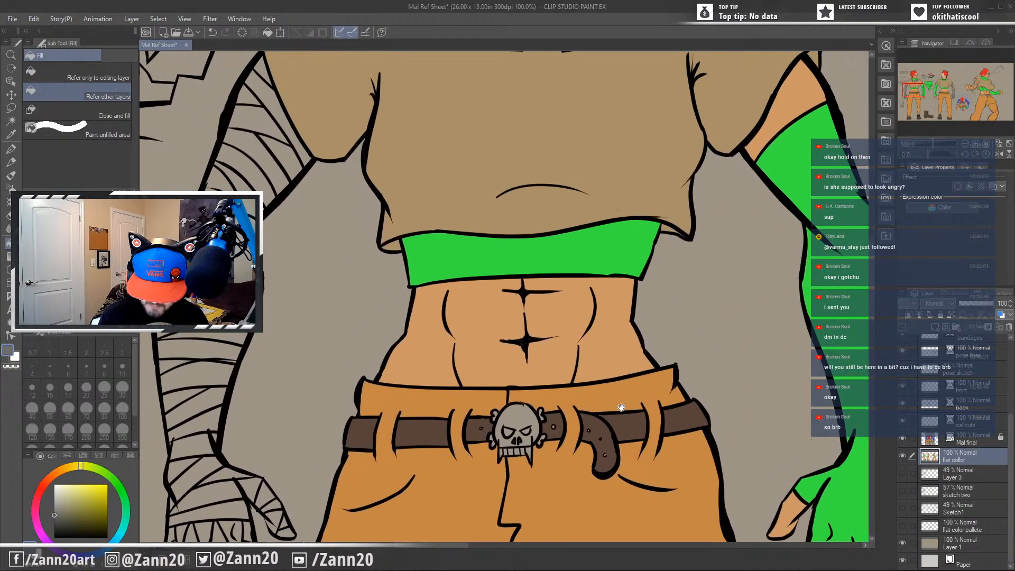
pyautogui.moveTo(626, 469); pyautogui.dragTo(597, 370)
pyautogui.moveTo(812, 359); pyautogui.dragTo(643, 452)
pyautogui.moveTo(760, 474); pyautogui.dragTo(190, 245)
pyautogui.moveTo(740, 450); pyautogui.dragTo(231, 239)
pyautogui.moveTo(733, 445); pyautogui.dragTo(335, 410)
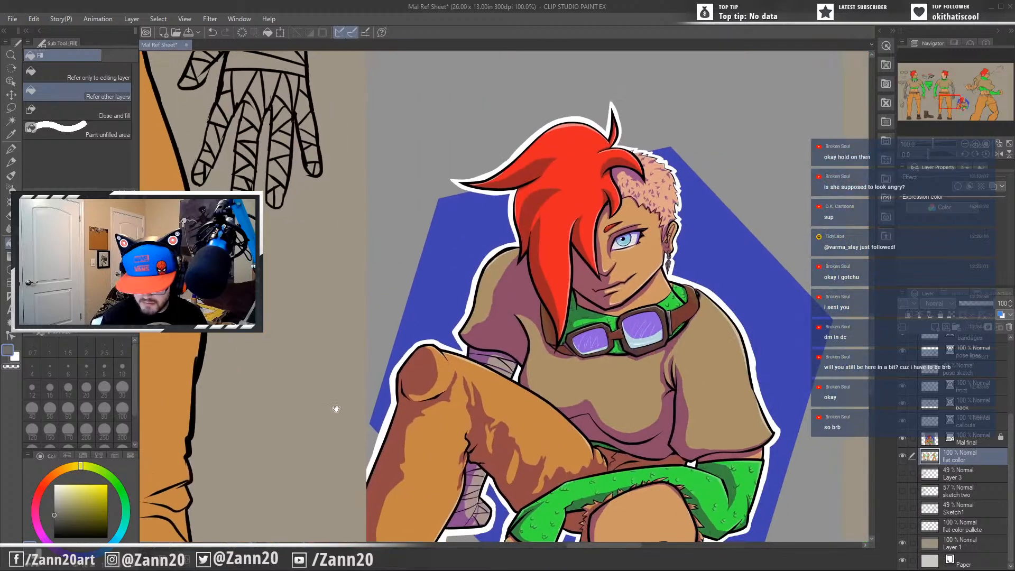
pyautogui.moveTo(599, 465); pyautogui.dragTo(593, 414)
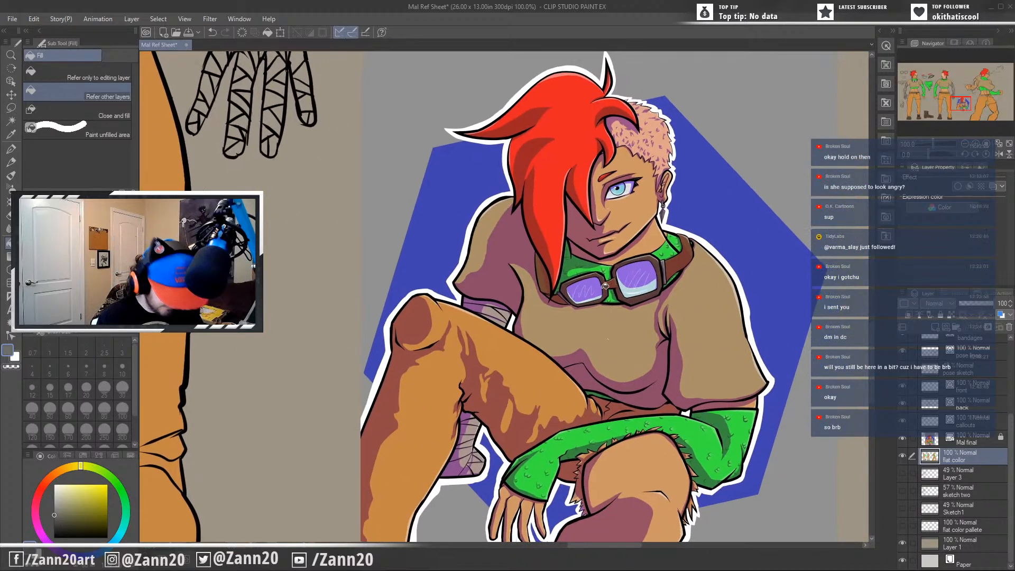
pyautogui.keyDown('alt'); pyautogui.click(527, 312); pyautogui.keyUp('alt')
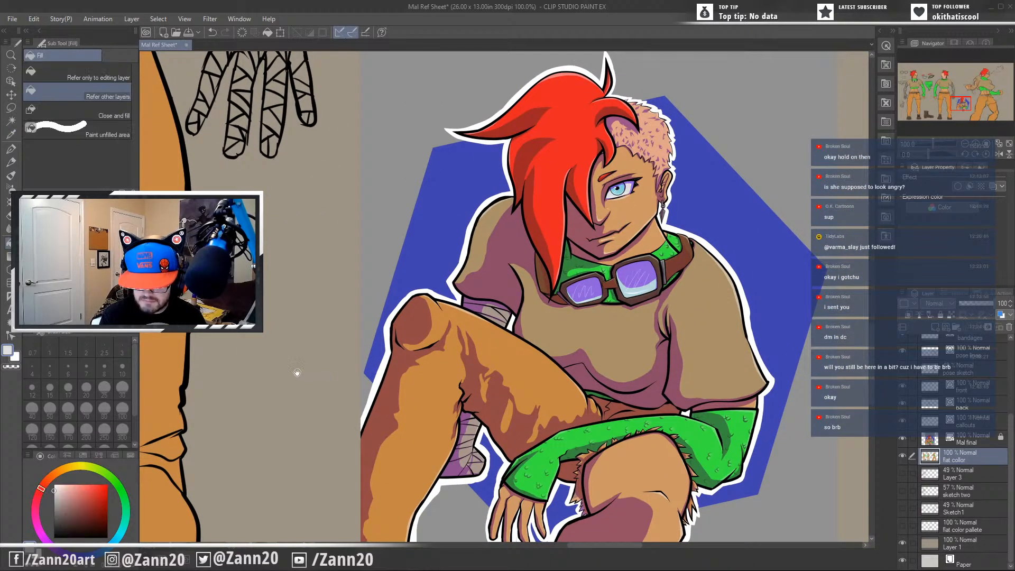
# Fill the white of the front figure's visible eye with the sampled near-white.
pyautogui.moveTo(203, 371); pyautogui.dragTo(770, 347)
pyautogui.moveTo(236, 328); pyautogui.dragTo(752, 442)
pyautogui.moveTo(218, 181); pyautogui.dragTo(759, 528)
pyautogui.moveTo(491, 153); pyautogui.dragTo(528, 334)
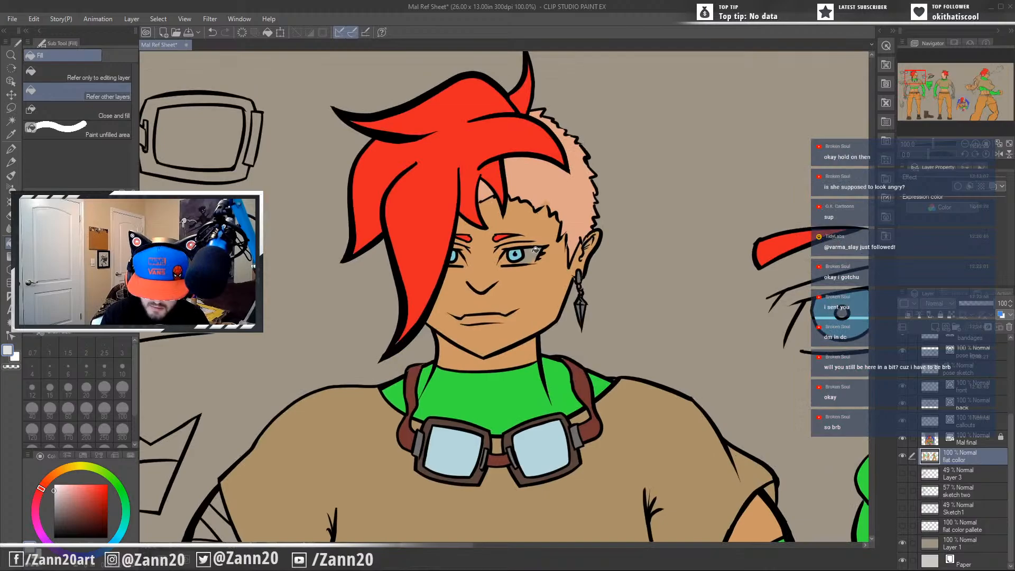
# Look over the callouts, back figure and action pose for areas still without flat colour.
pyautogui.moveTo(636, 458); pyautogui.dragTo(528, 363)
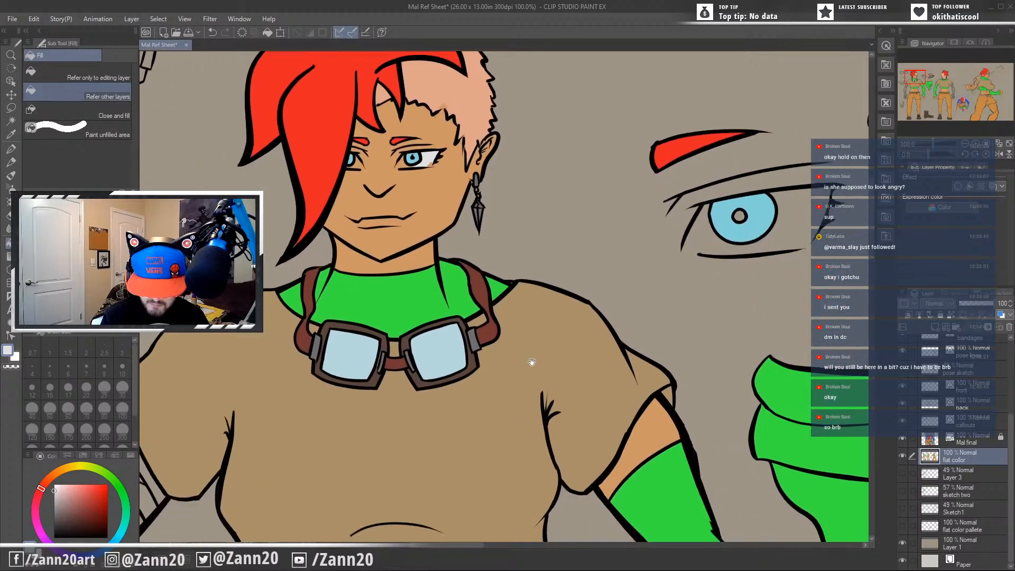
pyautogui.moveTo(736, 421); pyautogui.dragTo(594, 317)
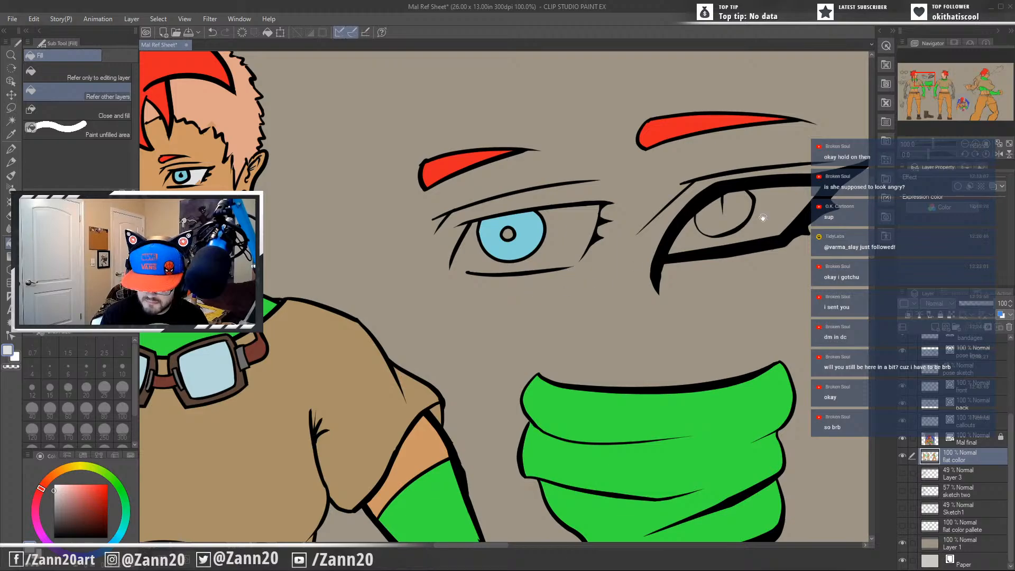
pyautogui.moveTo(493, 398); pyautogui.dragTo(528, 334)
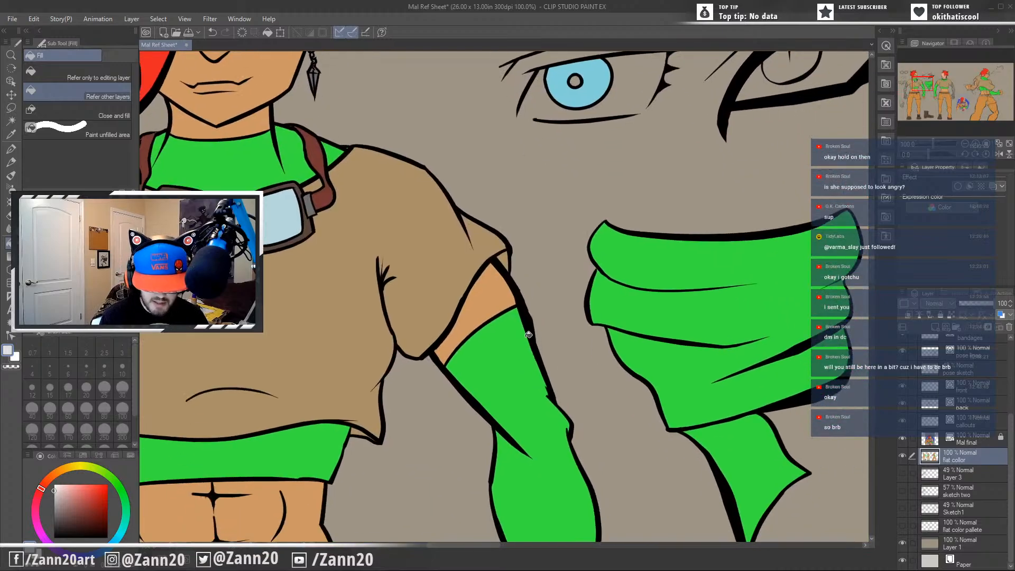
pyautogui.scroll(-4, 528, 334)
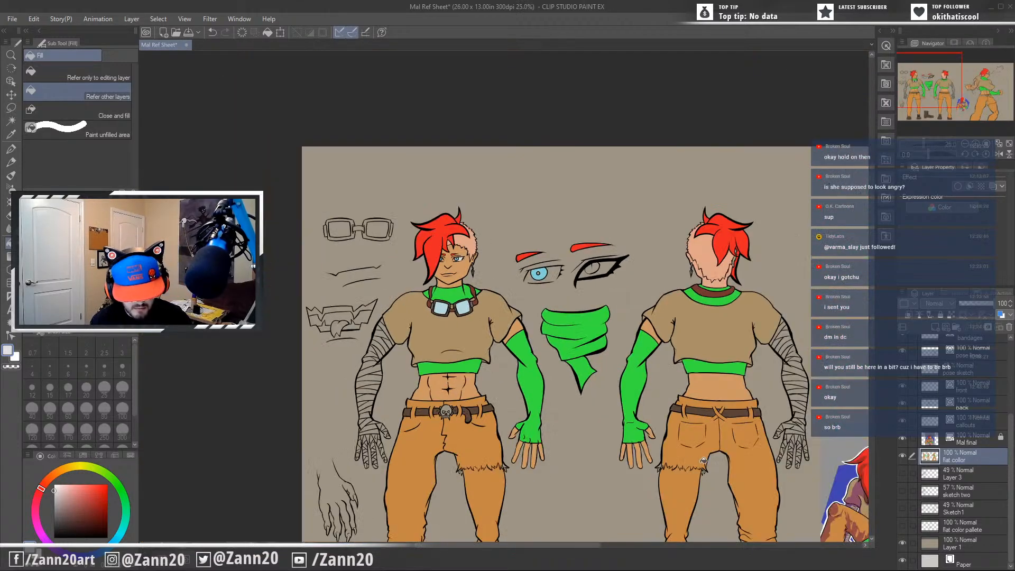
pyautogui.moveTo(748, 477); pyautogui.dragTo(347, 284)
pyautogui.moveTo(714, 411); pyautogui.dragTo(788, 409)
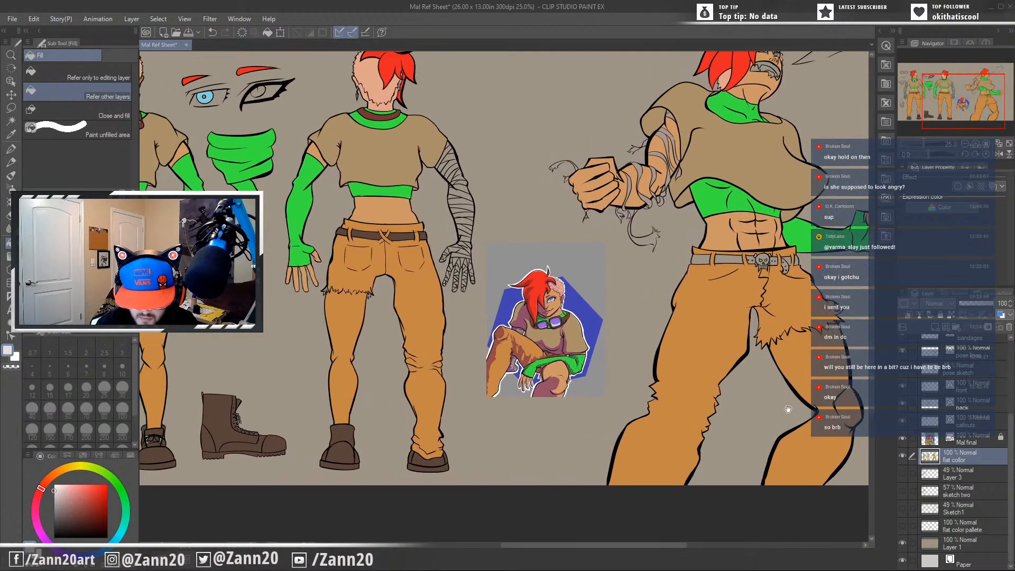
pyautogui.moveTo(678, 387); pyautogui.dragTo(724, 420)
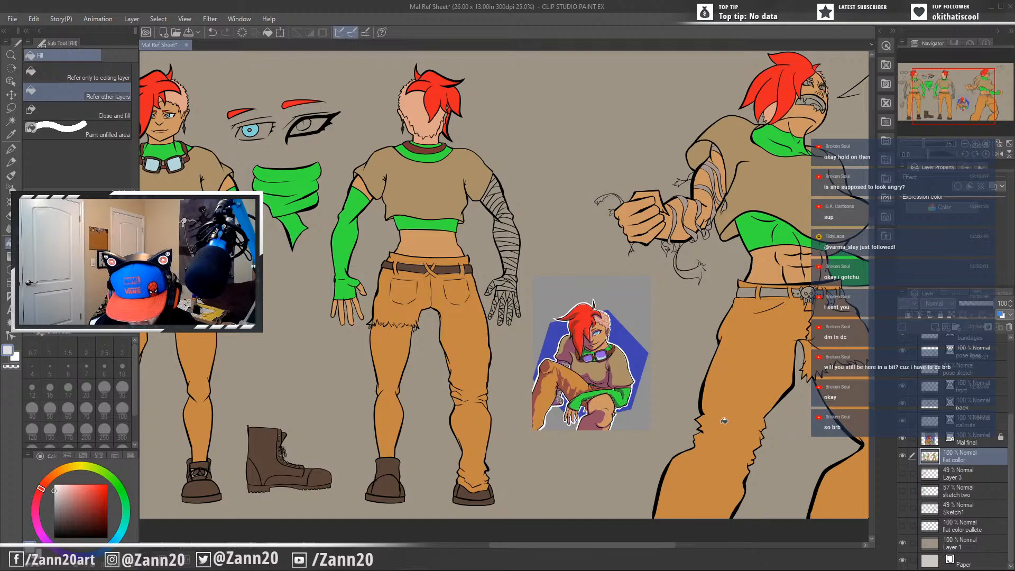
pyautogui.moveTo(528, 454)
pyautogui.mouseDown()
pyautogui.moveTo(687, 473)
pyautogui.moveTo(648, 465)
pyautogui.moveTo(685, 468)
pyautogui.moveTo(638, 433)
pyautogui.mouseUp()
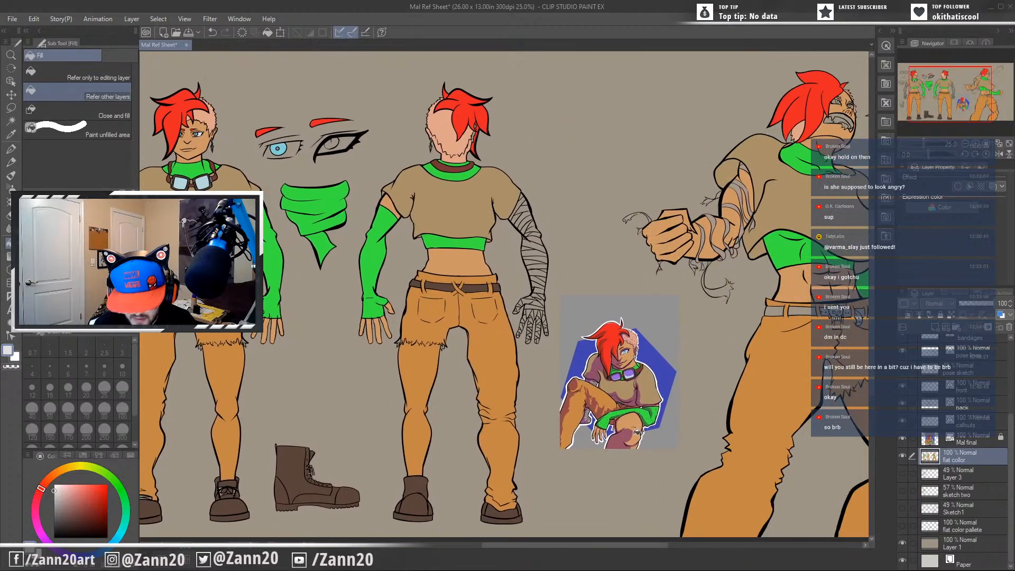
# Check the bandages in the finished illustration and sample the greyish tan from the action pose's wrapped forearm.
pyautogui.scroll(7, 633, 427)
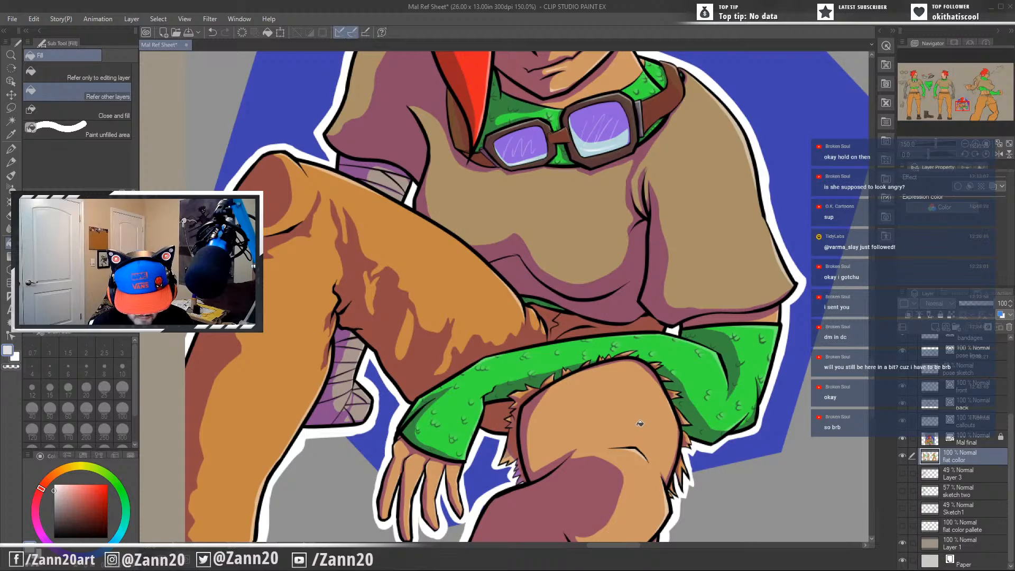
pyautogui.moveTo(544, 445); pyautogui.dragTo(725, 453)
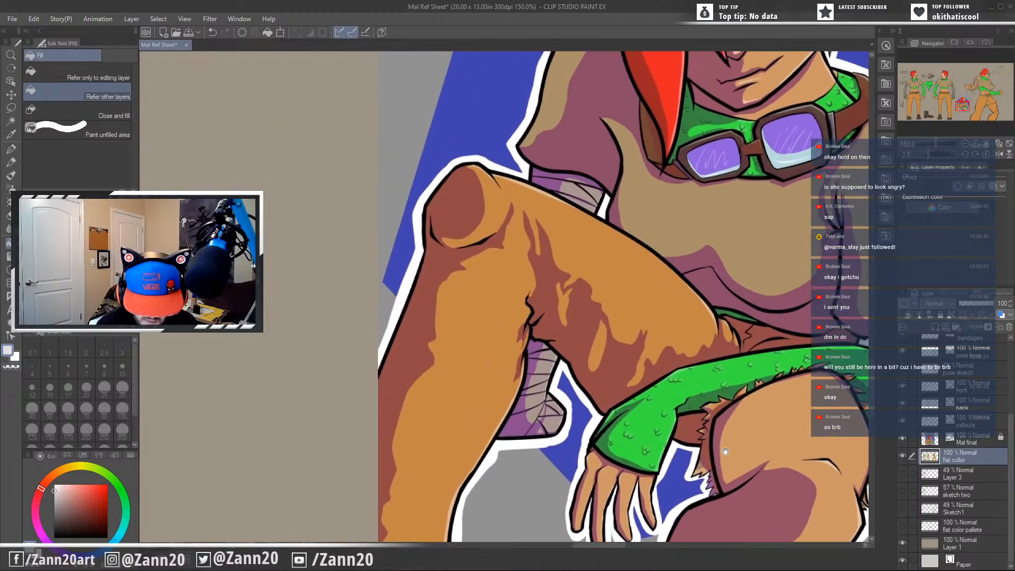
pyautogui.moveTo(619, 443); pyautogui.dragTo(607, 469)
pyautogui.scroll(-4, 624, 464)
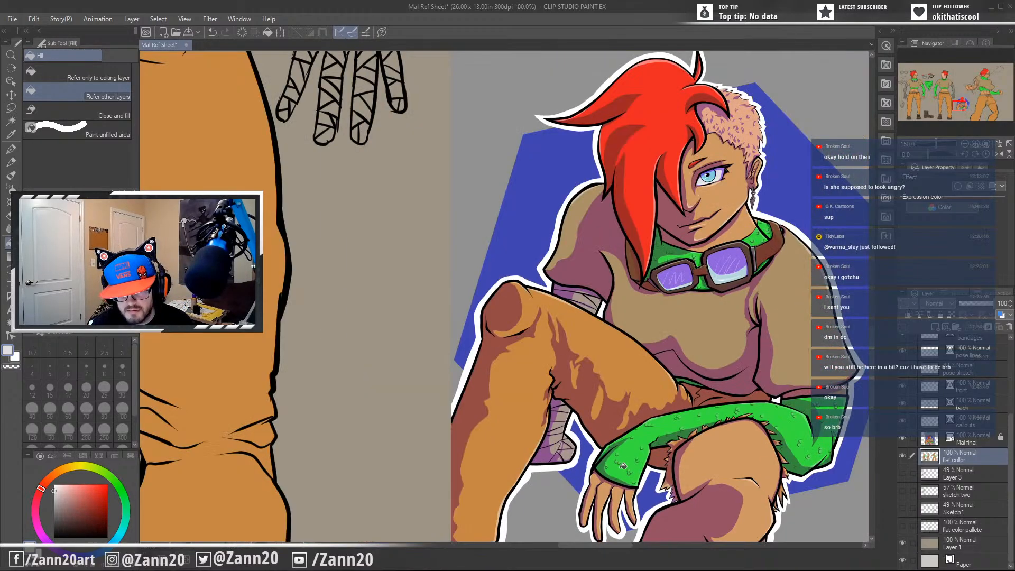
pyautogui.scroll(-1, 624, 466)
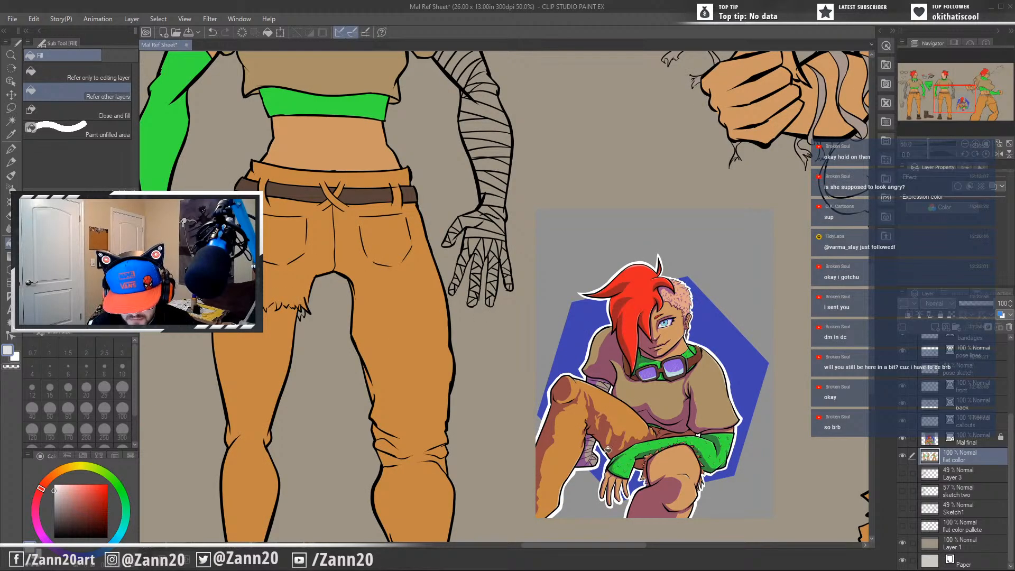
pyautogui.moveTo(491, 463); pyautogui.dragTo(740, 487)
pyautogui.moveTo(645, 441); pyautogui.dragTo(740, 480)
pyautogui.moveTo(593, 484); pyautogui.dragTo(723, 545)
pyautogui.moveTo(611, 453); pyautogui.dragTo(348, 380)
pyautogui.moveTo(730, 456); pyautogui.dragTo(340, 359)
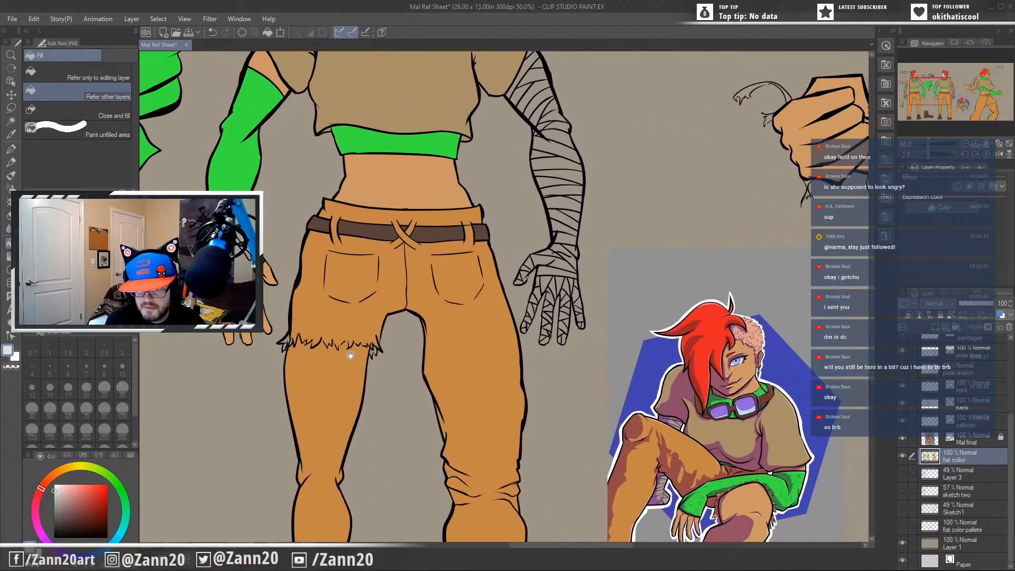
pyautogui.moveTo(593, 449); pyautogui.dragTo(445, 481)
pyautogui.moveTo(568, 425); pyautogui.dragTo(490, 510)
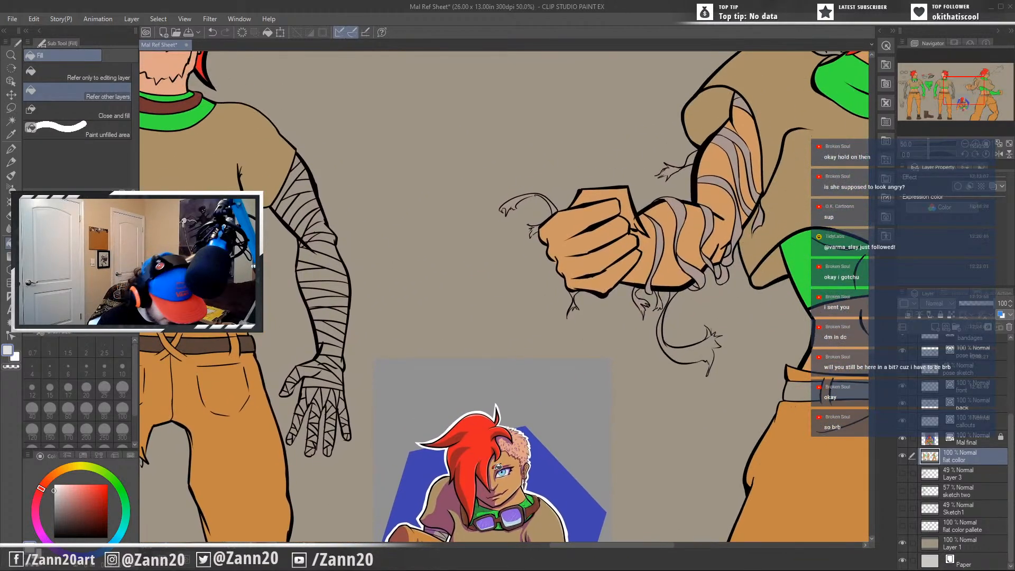
pyautogui.press('i')
pyautogui.click(661, 241)
pyautogui.press('g')
# Paint the front figure's upper-arm bandages with the sampled greyish tan, using the G-pen at brush size 80.
pyautogui.moveTo(298, 448); pyautogui.dragTo(759, 359)
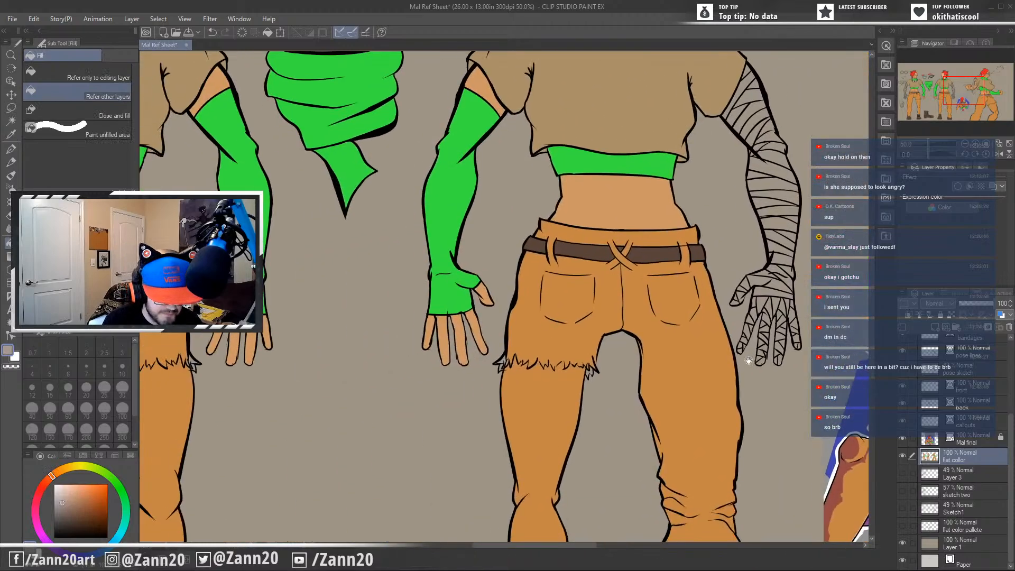
pyautogui.moveTo(194, 371); pyautogui.dragTo(525, 453)
pyautogui.moveTo(402, 445); pyautogui.dragTo(543, 424)
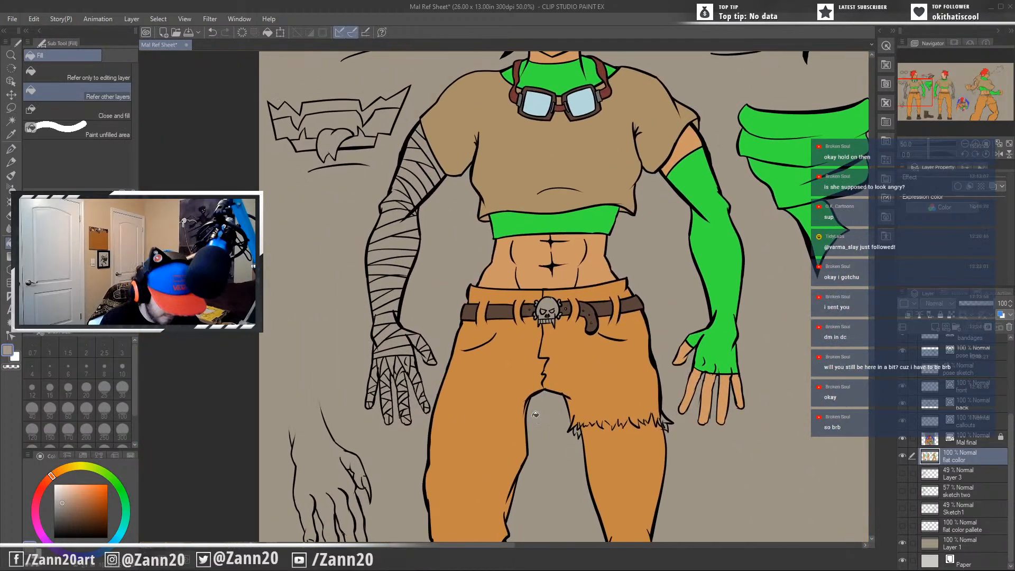
pyautogui.press('p')
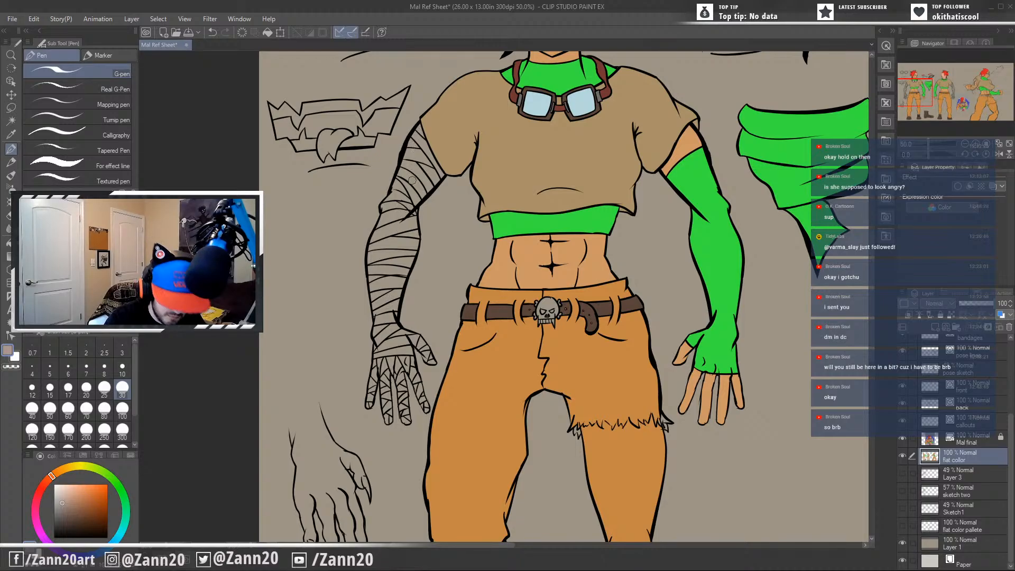
pyautogui.press(']')
pyautogui.press(']')
pyautogui.press(']')
pyautogui.press(']')
pyautogui.press(']')
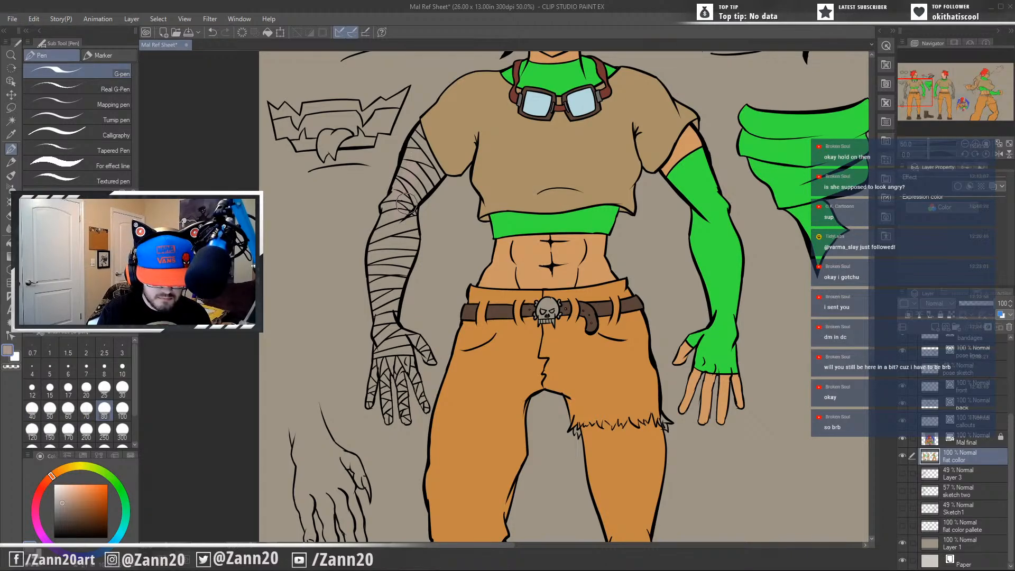
pyautogui.scroll(5, 407, 204)
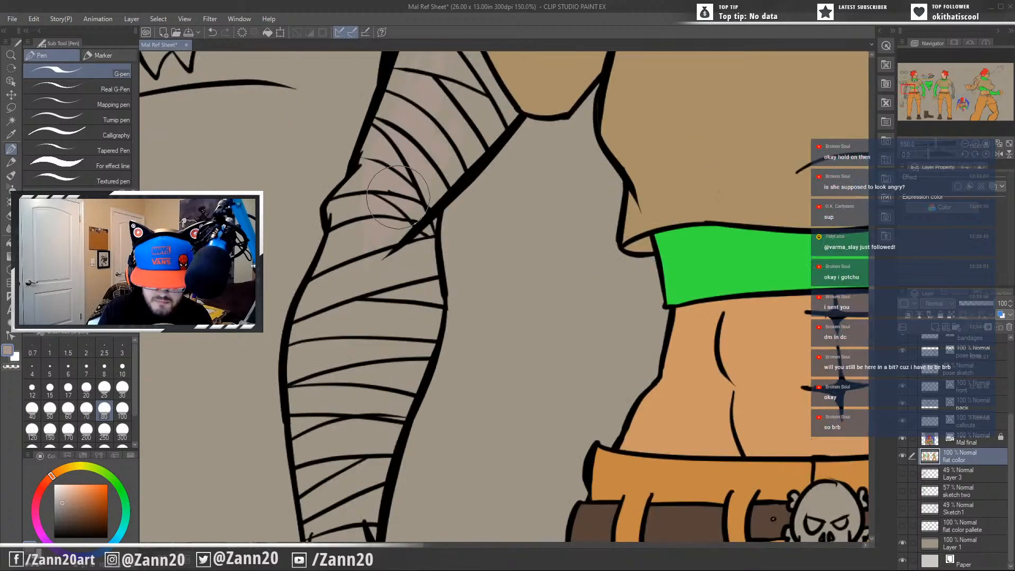
pyautogui.moveTo(484, 136); pyautogui.dragTo(412, 235)
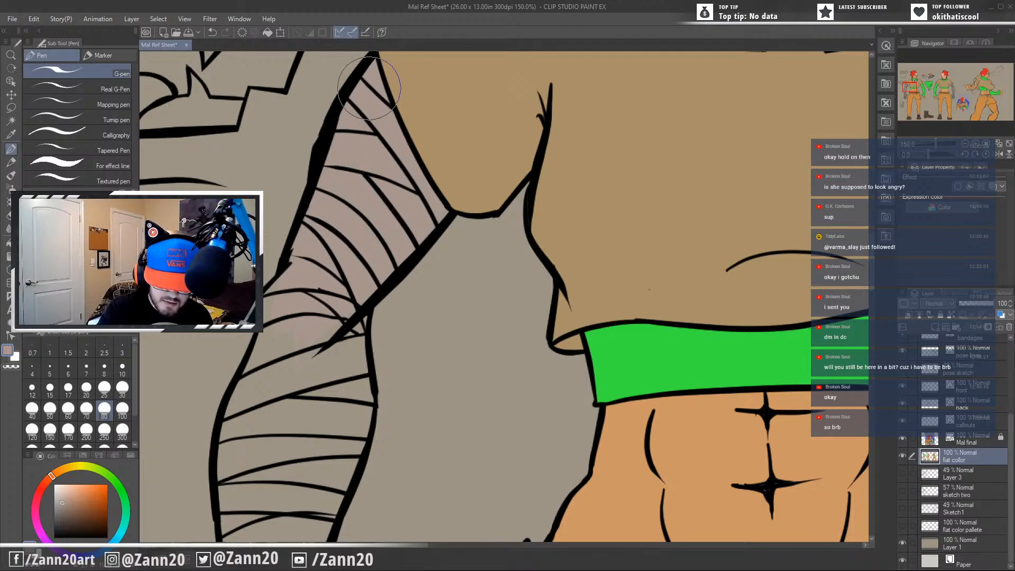
pyautogui.moveTo(350, 306)
pyautogui.mouseDown()
pyautogui.moveTo(338, 326)
pyautogui.moveTo(406, 213)
pyautogui.mouseUp()
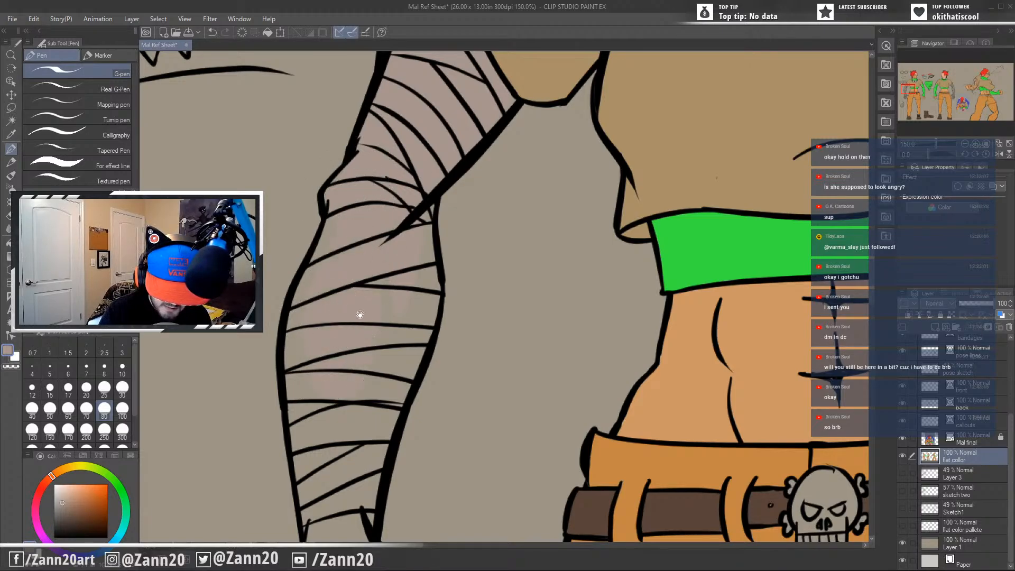
pyautogui.moveTo(359, 314); pyautogui.dragTo(397, 177)
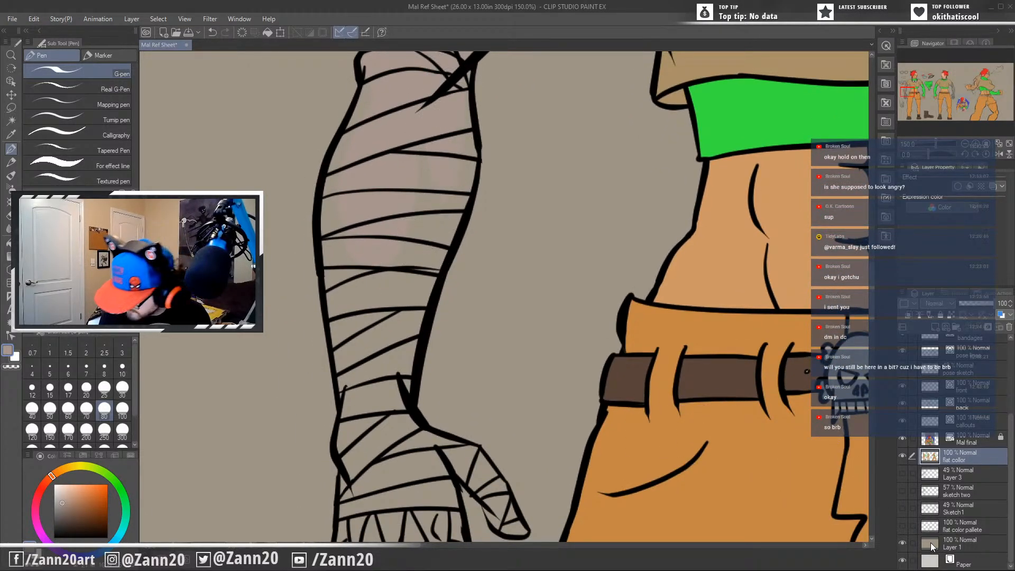
# Hide background Layer 1 and cover the unpainted gaps in the front figure's bandages around the upper arm and elbow.
pyautogui.click(902, 544)
pyautogui.moveTo(512, 357); pyautogui.dragTo(547, 562)
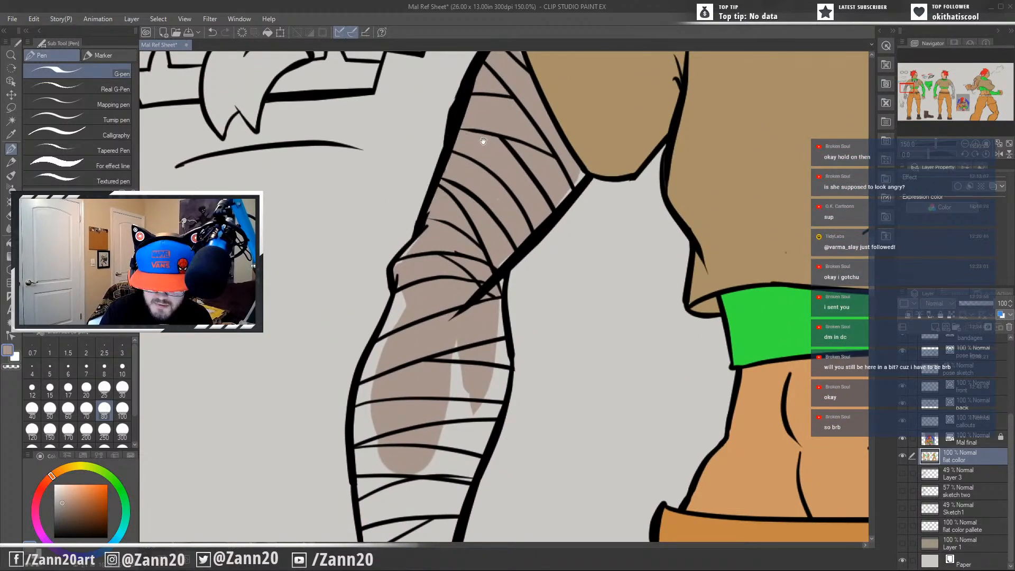
pyautogui.moveTo(482, 142); pyautogui.dragTo(435, 254)
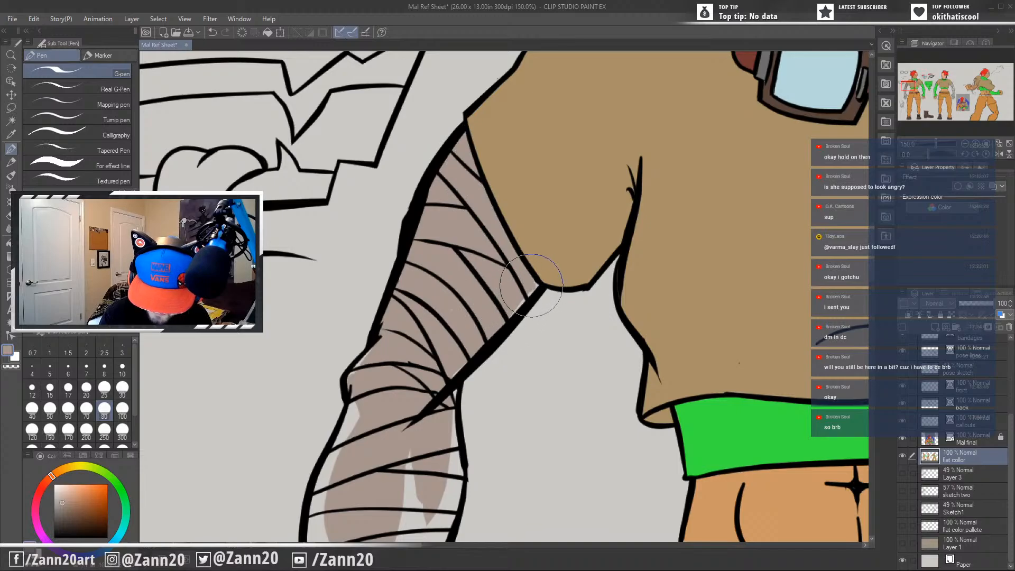
pyautogui.moveTo(439, 346); pyautogui.dragTo(502, 209)
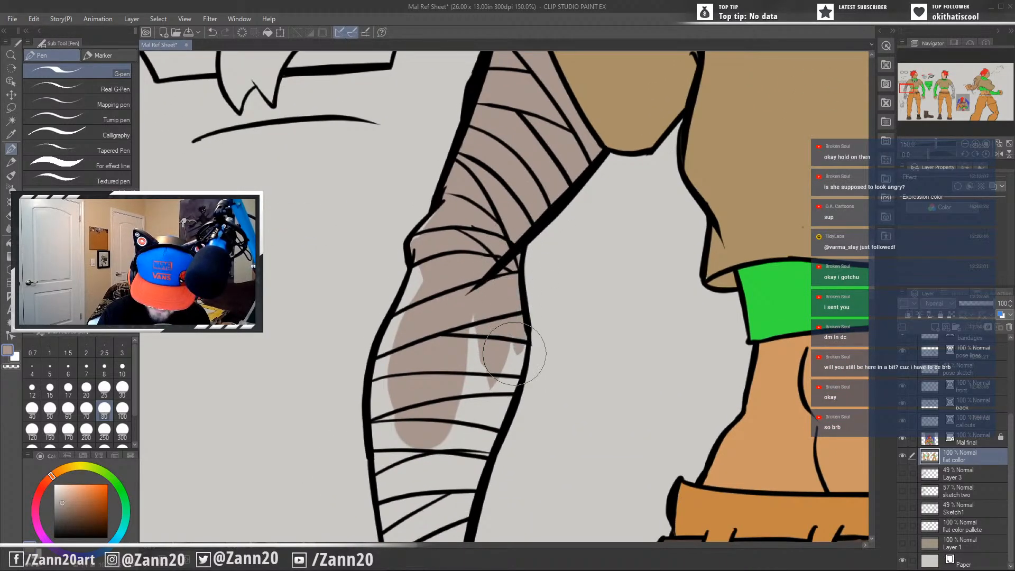
pyautogui.moveTo(520, 346)
pyautogui.mouseDown()
pyautogui.moveTo(532, 243)
pyautogui.moveTo(492, 338)
pyautogui.moveTo(476, 317)
pyautogui.moveTo(490, 228)
pyautogui.moveTo(480, 399)
pyautogui.moveTo(470, 267)
pyautogui.mouseUp()
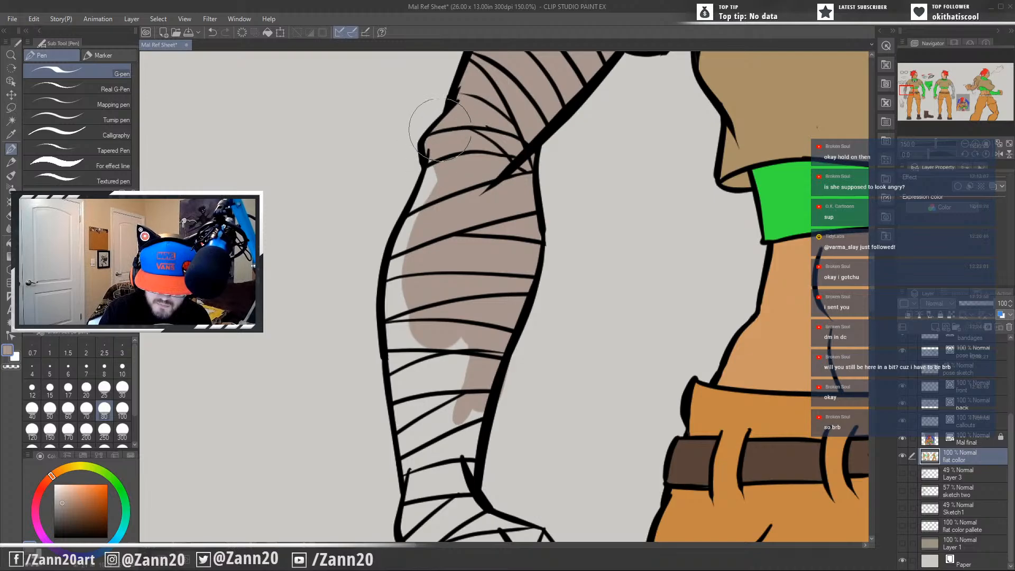
# Paint the bandages on the front figure's forearm, palm, thumb and first two fingers greyish tan.
pyautogui.moveTo(439, 129)
pyautogui.mouseDown()
pyautogui.moveTo(417, 175)
pyautogui.moveTo(429, 162)
pyautogui.moveTo(402, 291)
pyautogui.moveTo(399, 249)
pyautogui.moveTo(397, 280)
pyautogui.moveTo(422, 411)
pyautogui.moveTo(473, 328)
pyautogui.moveTo(463, 445)
pyautogui.mouseUp()
pyautogui.moveTo(478, 378)
pyautogui.mouseDown()
pyautogui.moveTo(516, 220)
pyautogui.moveTo(496, 376)
pyautogui.mouseUp()
pyautogui.moveTo(507, 299)
pyautogui.mouseDown()
pyautogui.moveTo(495, 360)
pyautogui.moveTo(476, 322)
pyautogui.moveTo(465, 344)
pyautogui.moveTo(442, 298)
pyautogui.moveTo(464, 374)
pyautogui.mouseUp()
pyautogui.moveTo(443, 296); pyautogui.dragTo(464, 398)
pyautogui.moveTo(493, 399); pyautogui.dragTo(497, 272)
pyautogui.moveTo(453, 206)
pyautogui.mouseDown()
pyautogui.moveTo(447, 247)
pyautogui.moveTo(471, 292)
pyautogui.mouseUp()
pyautogui.moveTo(464, 246)
pyautogui.mouseDown()
pyautogui.moveTo(503, 264)
pyautogui.moveTo(521, 259)
pyautogui.moveTo(529, 232)
pyautogui.moveTo(562, 253)
pyautogui.mouseUp()
pyautogui.moveTo(520, 227)
pyautogui.mouseDown()
pyautogui.moveTo(577, 248)
pyautogui.moveTo(626, 323)
pyautogui.moveTo(593, 296)
pyautogui.moveTo(587, 275)
pyautogui.moveTo(600, 279)
pyautogui.moveTo(568, 259)
pyautogui.moveTo(524, 256)
pyautogui.moveTo(518, 280)
pyautogui.moveTo(575, 363)
pyautogui.moveTo(604, 469)
pyautogui.moveTo(536, 327)
pyautogui.moveTo(523, 265)
pyautogui.moveTo(507, 338)
pyautogui.moveTo(533, 311)
pyautogui.moveTo(537, 343)
pyautogui.moveTo(526, 369)
pyautogui.moveTo(518, 333)
pyautogui.moveTo(521, 384)
pyautogui.moveTo(505, 344)
pyautogui.moveTo(508, 384)
pyautogui.moveTo(531, 418)
pyautogui.moveTo(539, 402)
pyautogui.moveTo(536, 476)
pyautogui.moveTo(548, 501)
pyautogui.moveTo(543, 475)
pyautogui.moveTo(535, 499)
pyautogui.moveTo(520, 428)
pyautogui.moveTo(526, 465)
pyautogui.moveTo(530, 410)
pyautogui.moveTo(497, 317)
pyautogui.moveTo(482, 356)
pyautogui.moveTo(490, 332)
pyautogui.moveTo(484, 338)
pyautogui.moveTo(465, 296)
pyautogui.moveTo(461, 324)
pyautogui.mouseUp()
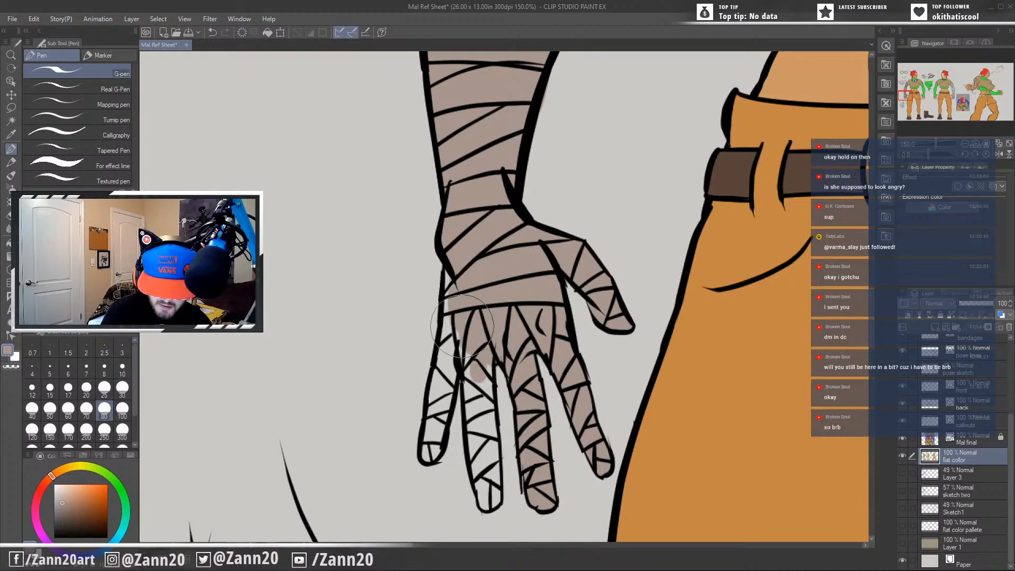
# Paint the front figure's two remaining bandaged fingers greyish tan out to the fingertips.
pyautogui.moveTo(451, 269)
pyautogui.mouseDown()
pyautogui.moveTo(443, 376)
pyautogui.moveTo(453, 312)
pyautogui.moveTo(449, 343)
pyautogui.moveTo(462, 337)
pyautogui.moveTo(445, 338)
pyautogui.mouseUp()
pyautogui.moveTo(434, 415)
pyautogui.mouseDown()
pyautogui.moveTo(440, 360)
pyautogui.moveTo(434, 429)
pyautogui.moveTo(450, 385)
pyautogui.moveTo(427, 458)
pyautogui.moveTo(435, 403)
pyautogui.mouseUp()
pyautogui.moveTo(472, 351)
pyautogui.mouseDown()
pyautogui.moveTo(470, 416)
pyautogui.moveTo(472, 371)
pyautogui.moveTo(485, 358)
pyautogui.moveTo(483, 466)
pyautogui.mouseUp()
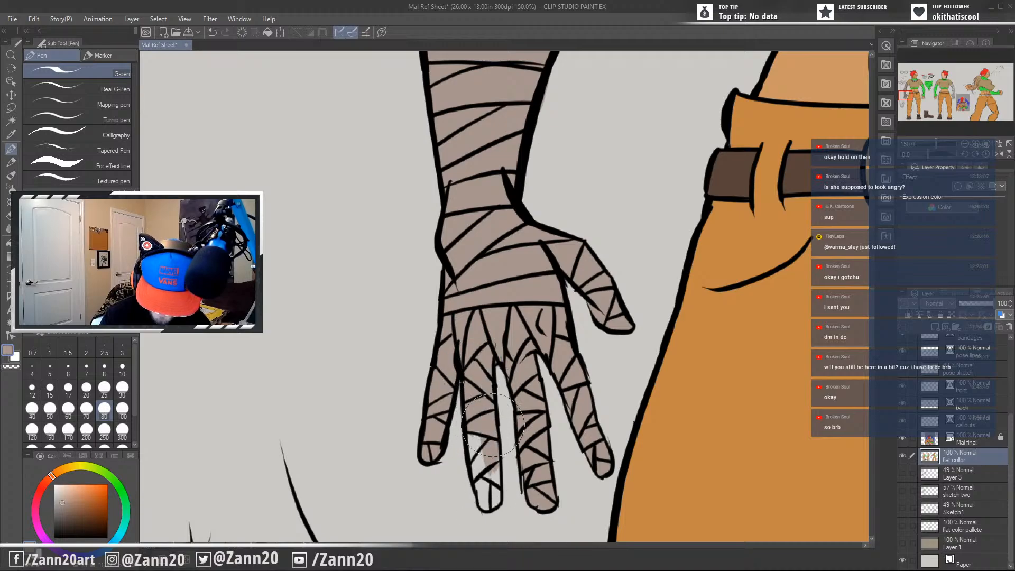
pyautogui.moveTo(493, 424)
pyautogui.mouseDown()
pyautogui.moveTo(496, 495)
pyautogui.moveTo(485, 500)
pyautogui.moveTo(475, 458)
pyautogui.mouseUp()
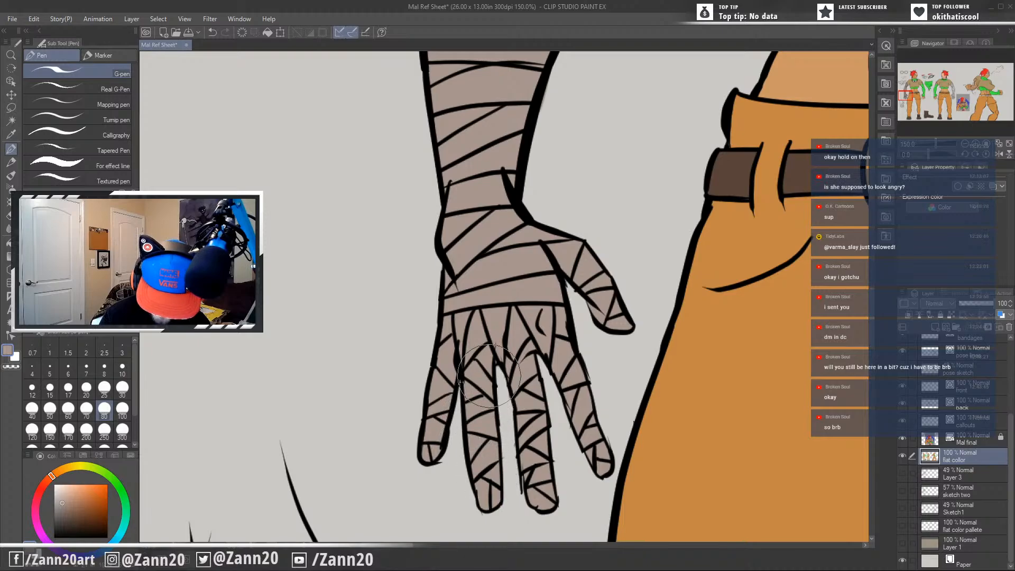
# Paint the back figure's upper-arm bandages greyish tan from the sleeve edge down to the elbow.
pyautogui.moveTo(631, 346)
pyautogui.mouseDown()
pyautogui.moveTo(584, 426)
pyautogui.moveTo(465, 531)
pyautogui.mouseUp()
pyautogui.moveTo(658, 270)
pyautogui.mouseDown()
pyautogui.moveTo(607, 362)
pyautogui.moveTo(461, 496)
pyautogui.mouseUp()
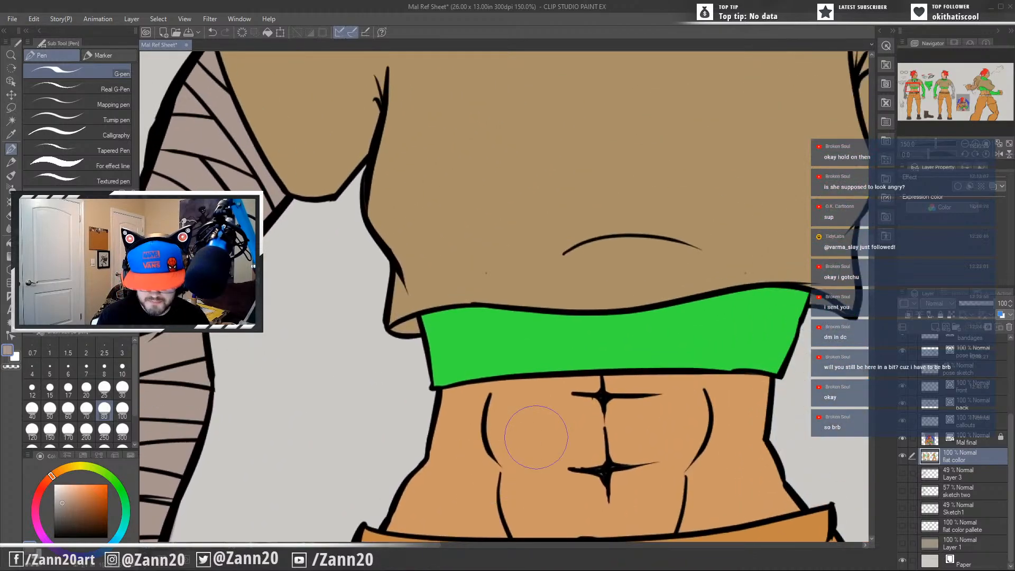
pyautogui.scroll(-4, 536, 437)
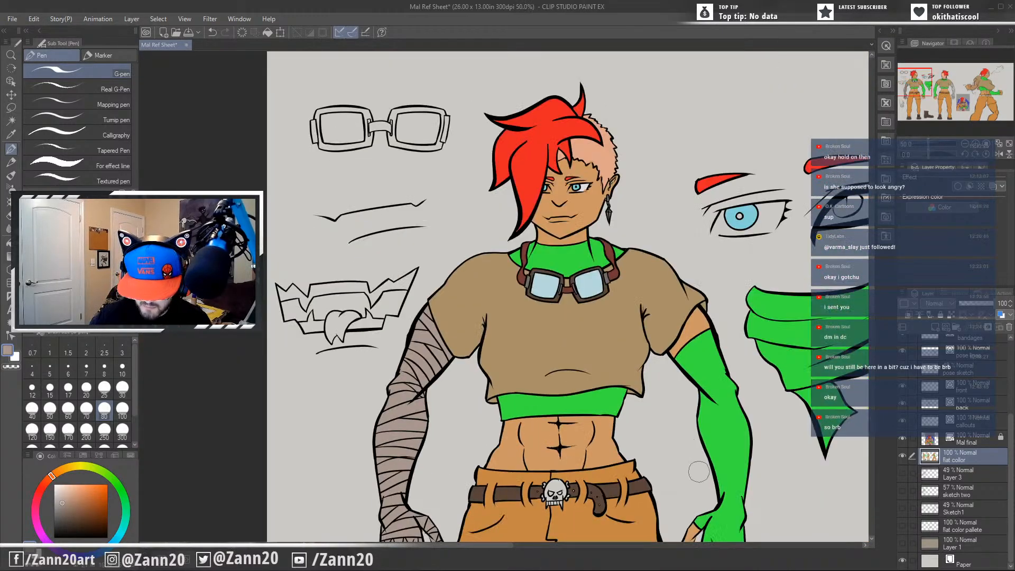
pyautogui.moveTo(699, 472); pyautogui.dragTo(526, 209)
pyautogui.moveTo(628, 348); pyautogui.dragTo(320, 398)
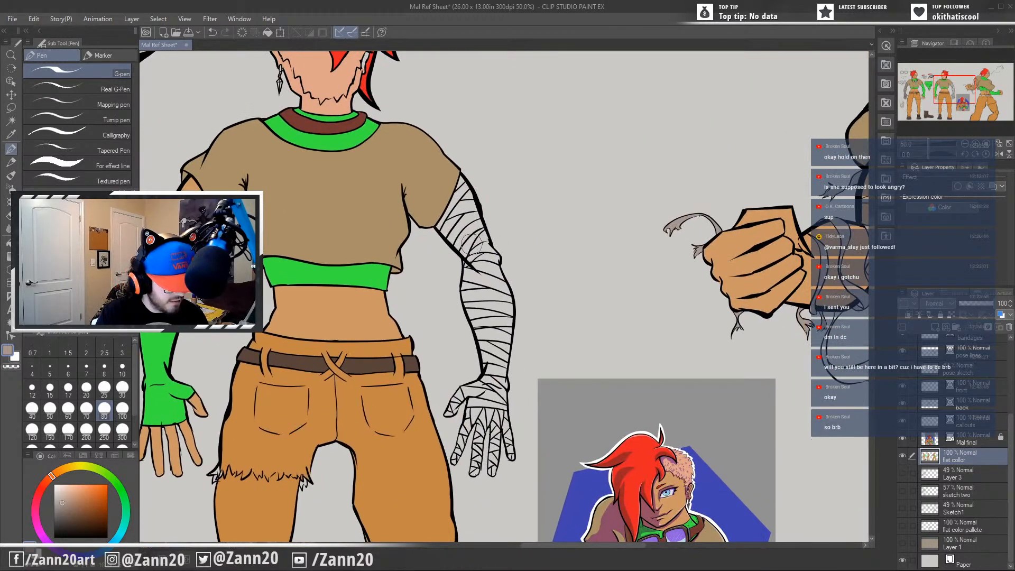
pyautogui.scroll(4, 472, 243)
pyautogui.moveTo(442, 103)
pyautogui.mouseDown()
pyautogui.moveTo(454, 152)
pyautogui.moveTo(454, 109)
pyautogui.moveTo(413, 236)
pyautogui.mouseUp()
pyautogui.moveTo(434, 169)
pyautogui.mouseDown()
pyautogui.moveTo(414, 234)
pyautogui.moveTo(436, 160)
pyautogui.moveTo(385, 256)
pyautogui.moveTo(417, 300)
pyautogui.mouseUp()
pyautogui.moveTo(399, 261)
pyautogui.mouseDown()
pyautogui.moveTo(483, 362)
pyautogui.moveTo(413, 247)
pyautogui.moveTo(434, 295)
pyautogui.moveTo(495, 366)
pyautogui.mouseUp()
pyautogui.moveTo(425, 214)
pyautogui.mouseDown()
pyautogui.moveTo(485, 348)
pyautogui.moveTo(418, 227)
pyautogui.moveTo(434, 209)
pyautogui.mouseUp()
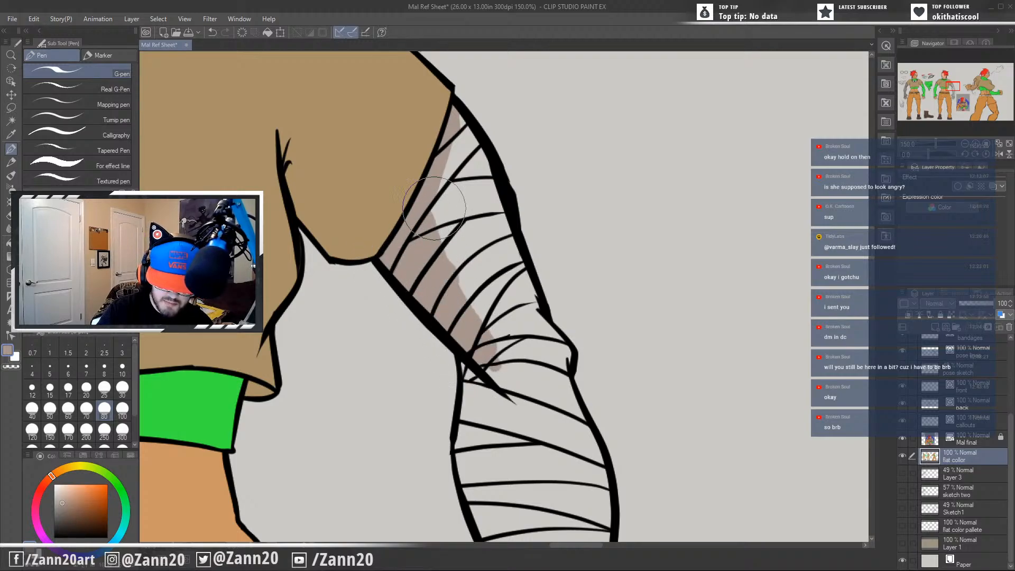
pyautogui.moveTo(457, 128)
pyautogui.mouseDown()
pyautogui.moveTo(513, 296)
pyautogui.moveTo(514, 251)
pyautogui.moveTo(534, 330)
pyautogui.moveTo(476, 196)
pyautogui.moveTo(499, 315)
pyautogui.moveTo(456, 144)
pyautogui.moveTo(489, 314)
pyautogui.moveTo(448, 171)
pyautogui.moveTo(448, 236)
pyautogui.moveTo(446, 164)
pyautogui.moveTo(455, 277)
pyautogui.moveTo(486, 266)
pyautogui.moveTo(466, 294)
pyautogui.mouseUp()
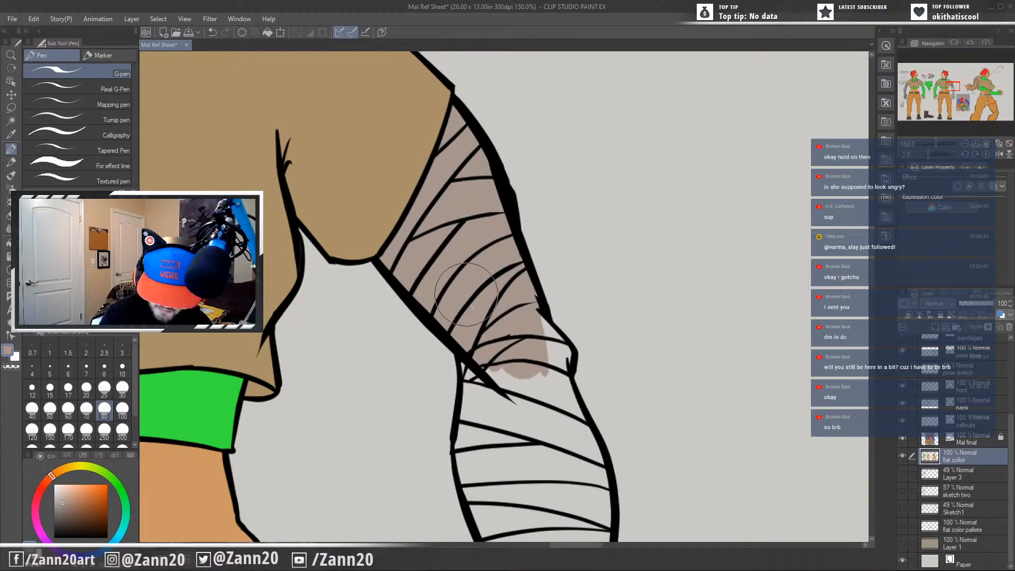
pyautogui.moveTo(533, 289)
pyautogui.mouseDown()
pyautogui.moveTo(563, 365)
pyautogui.moveTo(534, 369)
pyautogui.moveTo(534, 424)
pyautogui.moveTo(521, 375)
pyautogui.moveTo(481, 365)
pyautogui.moveTo(471, 407)
pyautogui.moveTo(492, 411)
pyautogui.moveTo(483, 433)
pyautogui.mouseUp()
# Paint the back figure's forearm bandages greyish tan from the elbow to the wrist.
pyautogui.scroll(-3, 483, 434)
pyautogui.moveTo(464, 239)
pyautogui.mouseDown()
pyautogui.moveTo(469, 310)
pyautogui.moveTo(466, 237)
pyautogui.moveTo(463, 335)
pyautogui.moveTo(457, 299)
pyautogui.moveTo(471, 360)
pyautogui.mouseUp()
pyautogui.moveTo(515, 388); pyautogui.dragTo(505, 272)
pyautogui.moveTo(476, 206)
pyautogui.mouseDown()
pyautogui.moveTo(472, 257)
pyautogui.moveTo(448, 223)
pyautogui.moveTo(473, 283)
pyautogui.moveTo(459, 248)
pyautogui.moveTo(463, 319)
pyautogui.mouseUp()
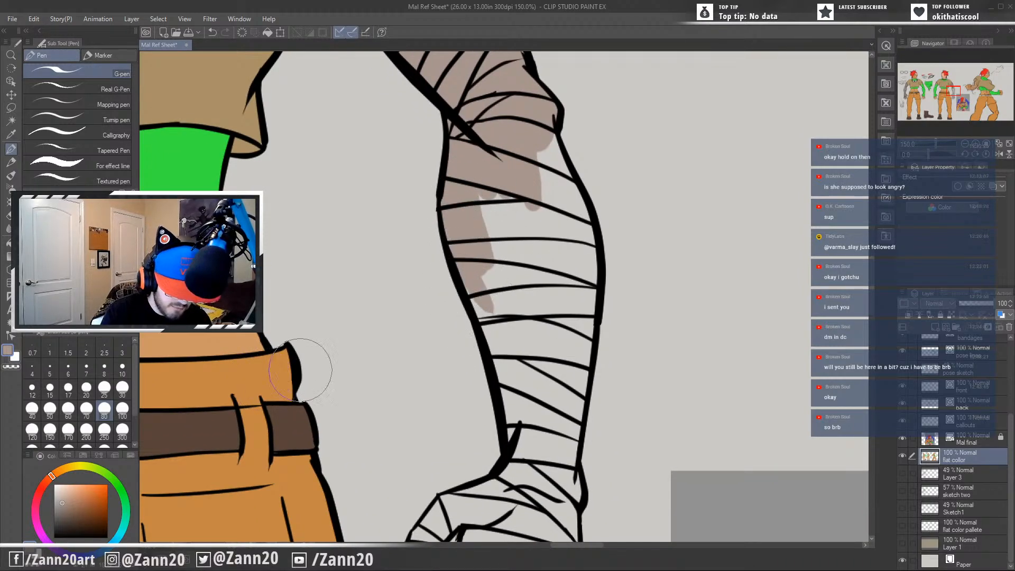
pyautogui.moveTo(502, 206)
pyautogui.mouseDown()
pyautogui.moveTo(502, 264)
pyautogui.moveTo(485, 187)
pyautogui.moveTo(497, 306)
pyautogui.moveTo(525, 144)
pyautogui.moveTo(536, 203)
pyautogui.moveTo(555, 217)
pyautogui.moveTo(547, 129)
pyautogui.moveTo(585, 274)
pyautogui.moveTo(577, 196)
pyautogui.moveTo(589, 298)
pyautogui.moveTo(586, 247)
pyautogui.moveTo(571, 396)
pyautogui.moveTo(585, 282)
pyautogui.moveTo(561, 395)
pyautogui.moveTo(570, 226)
pyautogui.moveTo(562, 291)
pyautogui.moveTo(535, 259)
pyautogui.moveTo(525, 275)
pyautogui.moveTo(518, 216)
pyautogui.moveTo(516, 294)
pyautogui.moveTo(510, 266)
pyautogui.moveTo(547, 257)
pyautogui.moveTo(562, 292)
pyautogui.moveTo(501, 274)
pyautogui.moveTo(483, 255)
pyautogui.moveTo(500, 333)
pyautogui.moveTo(468, 269)
pyautogui.moveTo(512, 399)
pyautogui.moveTo(490, 333)
pyautogui.moveTo(513, 449)
pyautogui.moveTo(515, 320)
pyautogui.moveTo(521, 410)
pyautogui.moveTo(503, 345)
pyautogui.moveTo(523, 370)
pyautogui.moveTo(540, 464)
pyautogui.moveTo(550, 370)
pyautogui.moveTo(560, 449)
pyautogui.mouseUp()
pyautogui.scroll(-5, 561, 450)
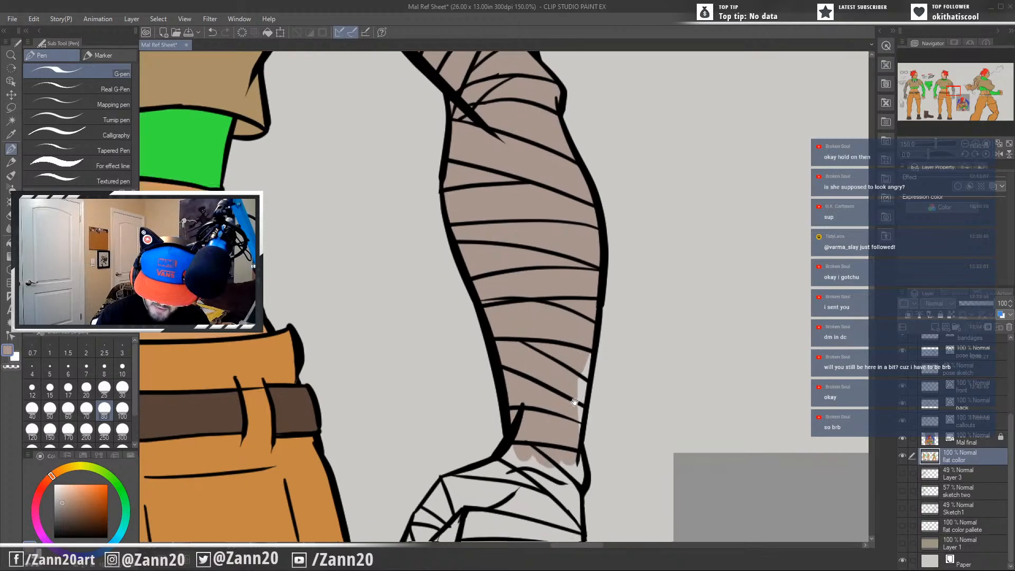
pyautogui.moveTo(595, 258)
pyautogui.mouseDown()
pyautogui.moveTo(608, 286)
pyautogui.moveTo(590, 317)
pyautogui.moveTo(589, 390)
pyautogui.moveTo(571, 449)
pyautogui.moveTo(584, 332)
pyautogui.mouseUp()
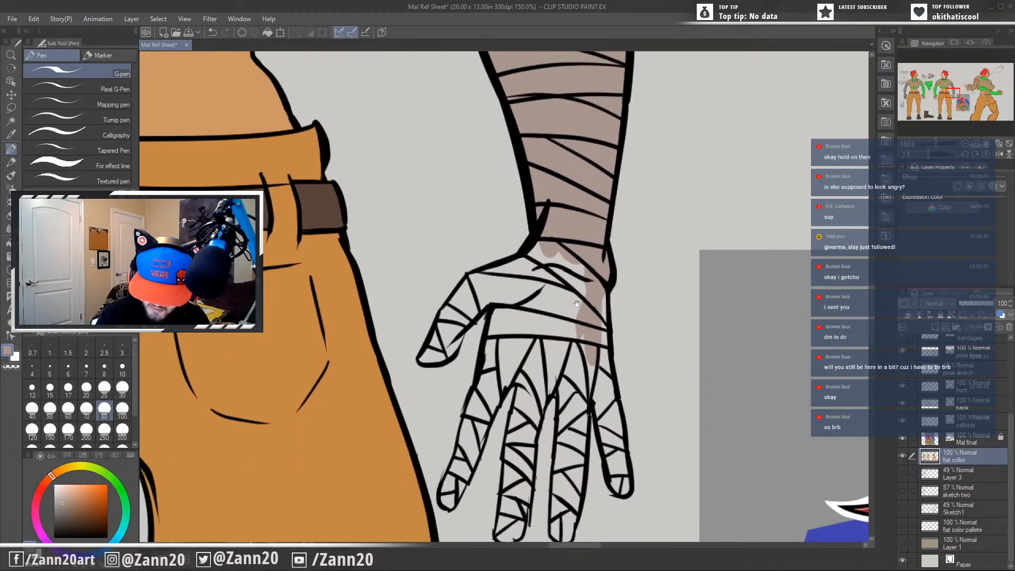
# Paint the bandages on the back figure's palm, thumb and the two fingers nearest the thumb.
pyautogui.moveTo(582, 275)
pyautogui.mouseDown()
pyautogui.moveTo(573, 350)
pyautogui.moveTo(551, 240)
pyautogui.moveTo(569, 268)
pyautogui.moveTo(534, 269)
pyautogui.moveTo(544, 246)
pyautogui.moveTo(520, 273)
pyautogui.moveTo(537, 243)
pyautogui.moveTo(473, 277)
pyautogui.moveTo(442, 311)
pyautogui.moveTo(420, 359)
pyautogui.moveTo(450, 348)
pyautogui.moveTo(441, 347)
pyautogui.moveTo(475, 293)
pyautogui.moveTo(439, 344)
pyautogui.moveTo(471, 287)
pyautogui.moveTo(481, 285)
pyautogui.moveTo(460, 317)
pyautogui.moveTo(490, 278)
pyautogui.moveTo(520, 277)
pyautogui.moveTo(485, 295)
pyautogui.moveTo(518, 285)
pyautogui.moveTo(506, 358)
pyautogui.moveTo(495, 297)
pyautogui.moveTo(505, 285)
pyautogui.moveTo(489, 355)
pyautogui.moveTo(494, 321)
pyautogui.moveTo(514, 298)
pyautogui.moveTo(497, 380)
pyautogui.moveTo(539, 326)
pyautogui.moveTo(479, 403)
pyautogui.moveTo(491, 344)
pyautogui.moveTo(465, 466)
pyautogui.moveTo(481, 431)
pyautogui.moveTo(463, 460)
pyautogui.moveTo(460, 438)
pyautogui.moveTo(449, 492)
pyautogui.moveTo(460, 454)
pyautogui.moveTo(459, 478)
pyautogui.mouseUp()
pyautogui.moveTo(520, 358)
pyautogui.mouseDown()
pyautogui.moveTo(515, 373)
pyautogui.moveTo(534, 340)
pyautogui.moveTo(517, 426)
pyautogui.moveTo(523, 370)
pyautogui.moveTo(542, 375)
pyautogui.moveTo(534, 433)
pyautogui.moveTo(553, 459)
pyautogui.moveTo(573, 297)
pyautogui.mouseUp()
pyautogui.moveTo(535, 221)
pyautogui.mouseDown()
pyautogui.moveTo(527, 308)
pyautogui.moveTo(528, 281)
pyautogui.moveTo(549, 272)
pyautogui.moveTo(535, 353)
pyautogui.moveTo(542, 301)
pyautogui.moveTo(537, 346)
pyautogui.moveTo(532, 289)
pyautogui.moveTo(523, 312)
pyautogui.mouseUp()
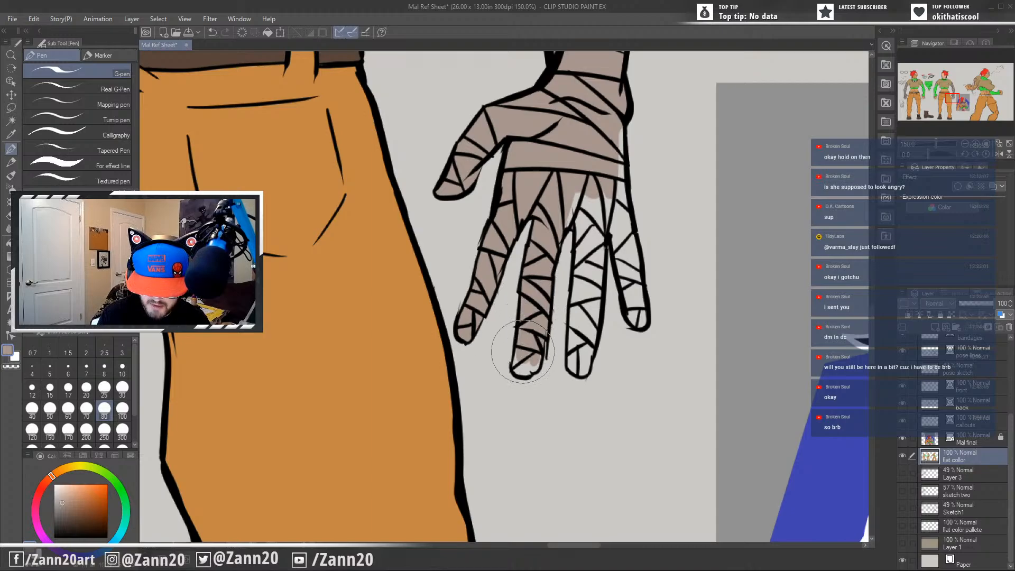
pyautogui.moveTo(522, 352)
pyautogui.mouseDown()
pyautogui.moveTo(517, 369)
pyautogui.moveTo(532, 363)
pyautogui.mouseUp()
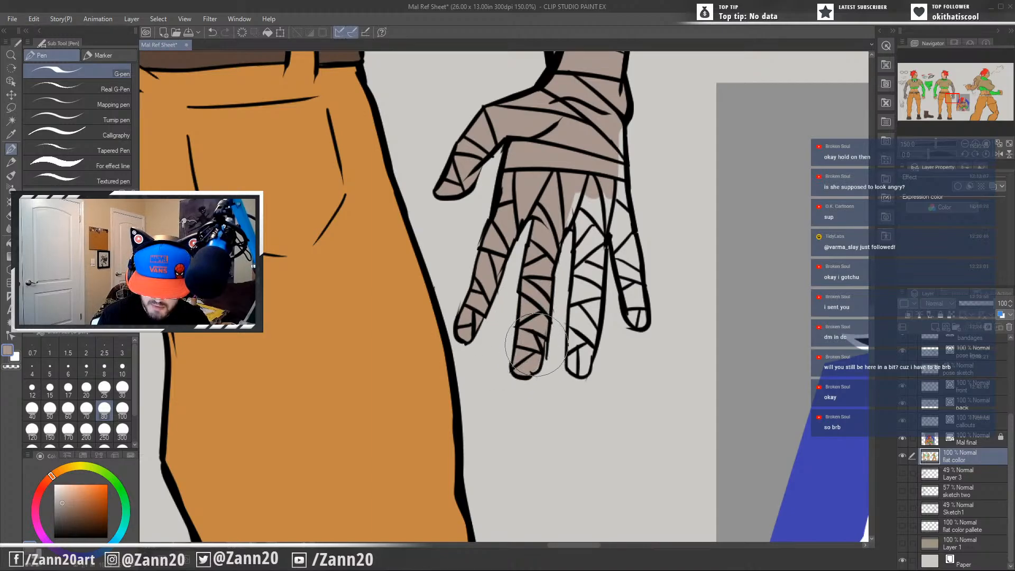
# Paint the back figure's two outer bandaged fingers and the unpainted outer edge of the hand.
pyautogui.moveTo(573, 195); pyautogui.dragTo(554, 255)
pyautogui.moveTo(575, 199)
pyautogui.mouseDown()
pyautogui.moveTo(585, 217)
pyautogui.moveTo(583, 243)
pyautogui.moveTo(598, 177)
pyautogui.moveTo(589, 207)
pyautogui.mouseUp()
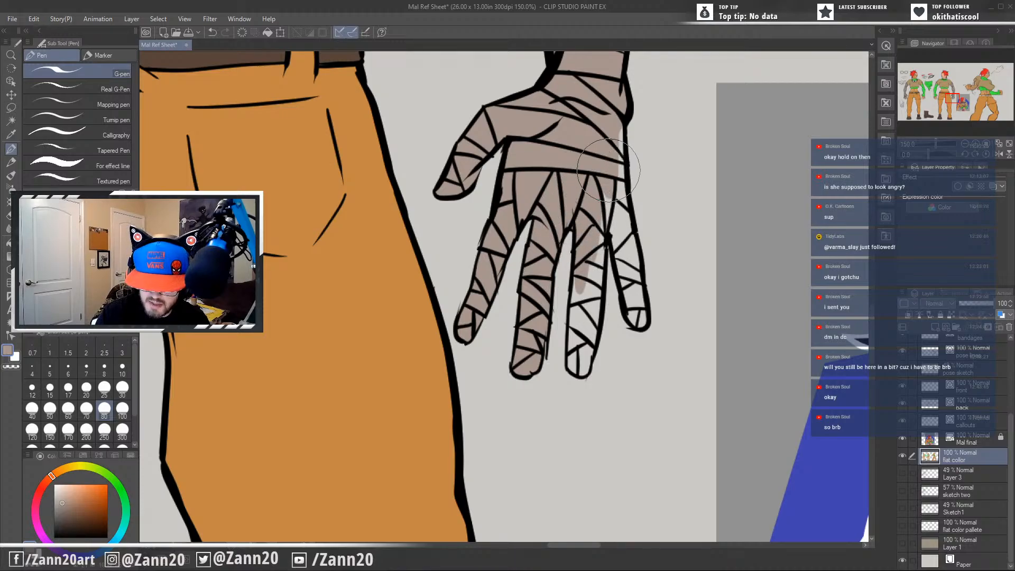
pyautogui.moveTo(608, 170)
pyautogui.mouseDown()
pyautogui.moveTo(591, 343)
pyautogui.moveTo(594, 292)
pyautogui.moveTo(581, 344)
pyautogui.moveTo(575, 281)
pyautogui.moveTo(573, 366)
pyautogui.moveTo(585, 348)
pyautogui.moveTo(585, 363)
pyautogui.moveTo(577, 342)
pyautogui.mouseUp()
pyautogui.moveTo(612, 206)
pyautogui.mouseDown()
pyautogui.moveTo(618, 153)
pyautogui.moveTo(613, 191)
pyautogui.moveTo(622, 180)
pyautogui.moveTo(643, 315)
pyautogui.moveTo(623, 254)
pyautogui.moveTo(629, 281)
pyautogui.mouseUp()
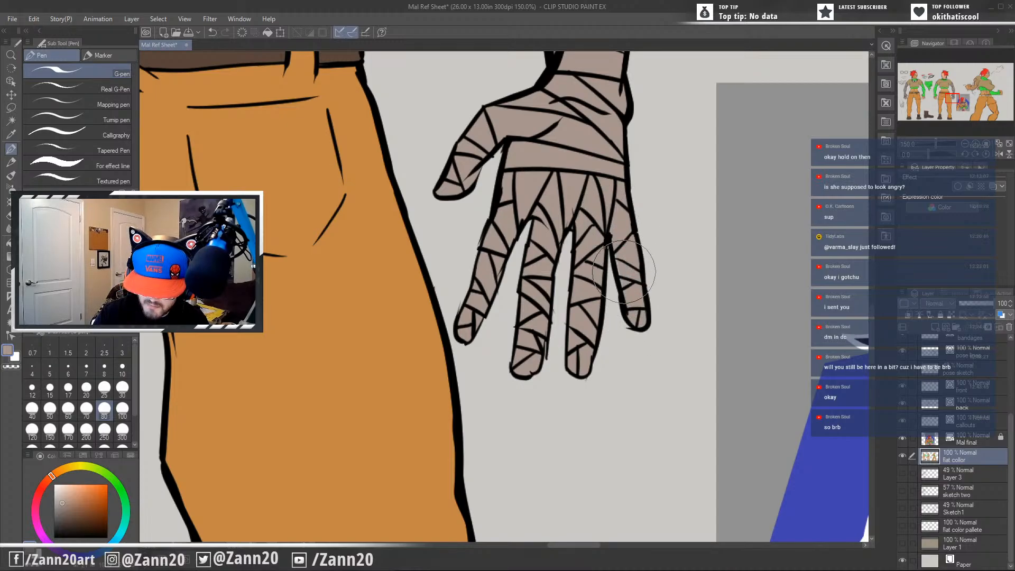
pyautogui.scroll(-6, 624, 271)
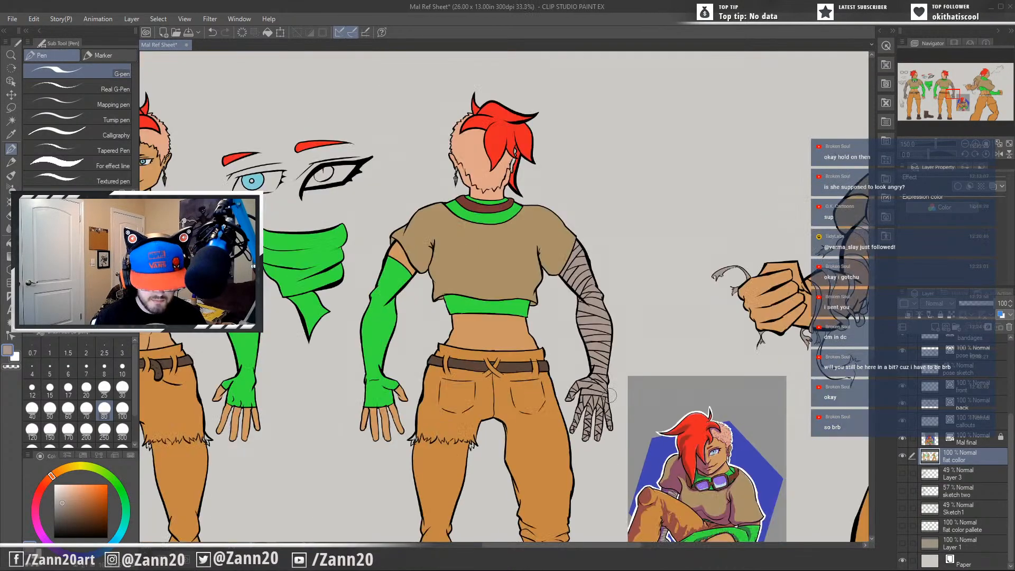
pyautogui.scroll(-1, 609, 394)
pyautogui.moveTo(738, 533); pyautogui.dragTo(693, 412)
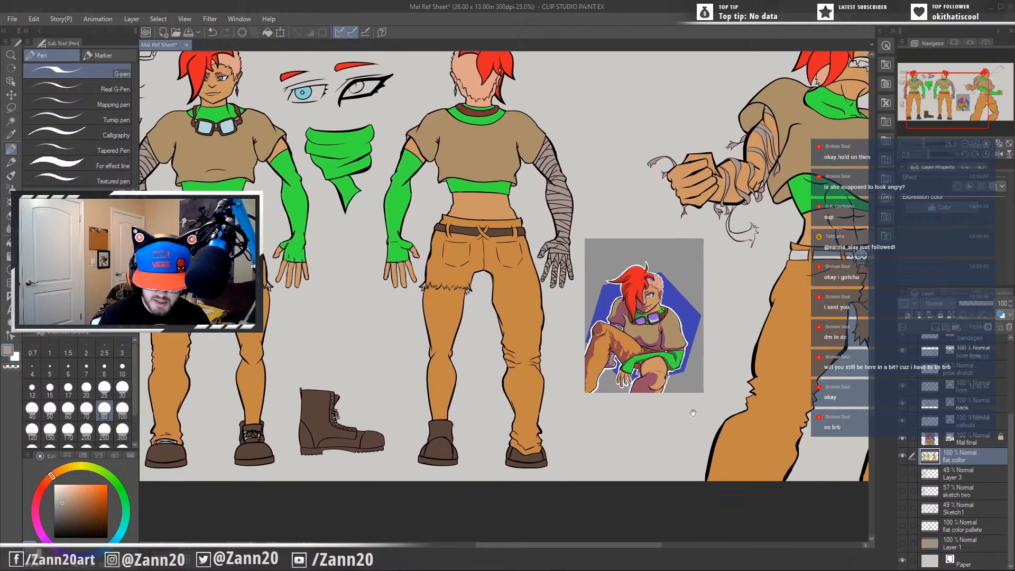
# Paint the action pose's long dangling bandage strand greyish tan from its frayed end up to the forearm.
pyautogui.moveTo(582, 396); pyautogui.dragTo(688, 465)
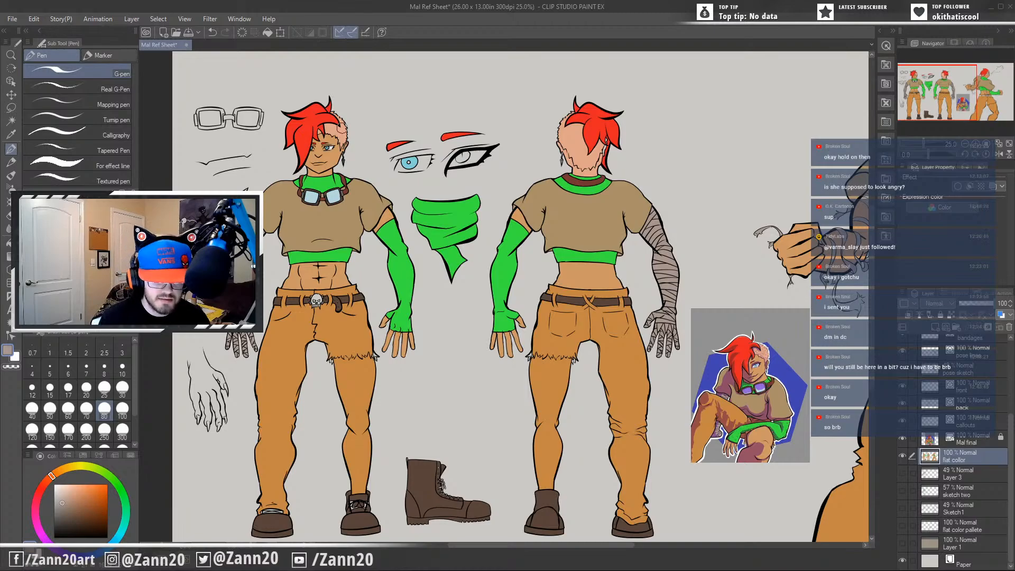
pyautogui.moveTo(788, 457); pyautogui.dragTo(698, 401)
pyautogui.moveTo(643, 415); pyautogui.dragTo(655, 436)
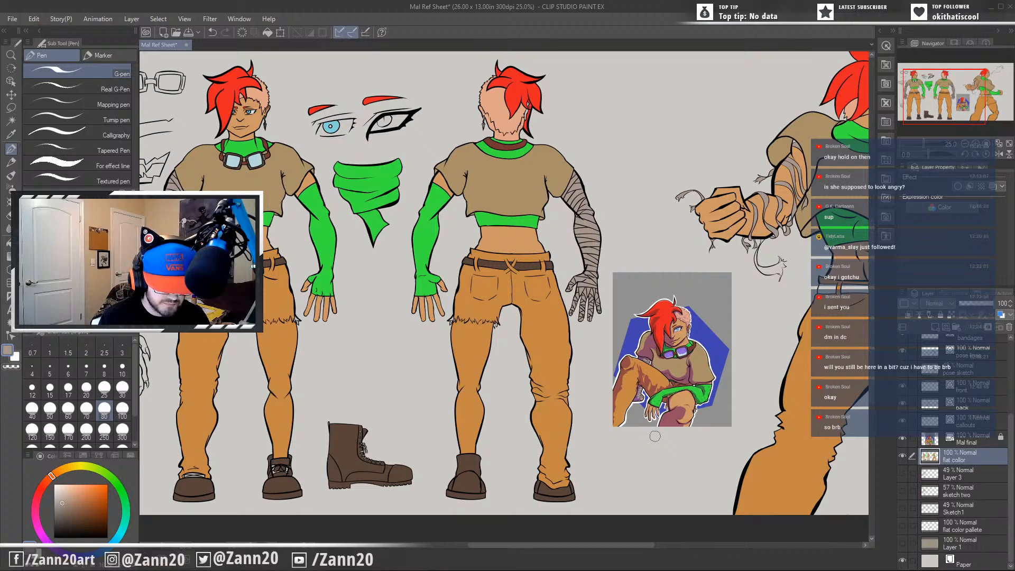
pyautogui.moveTo(554, 453)
pyautogui.mouseDown()
pyautogui.moveTo(610, 427)
pyautogui.moveTo(549, 442)
pyautogui.mouseUp()
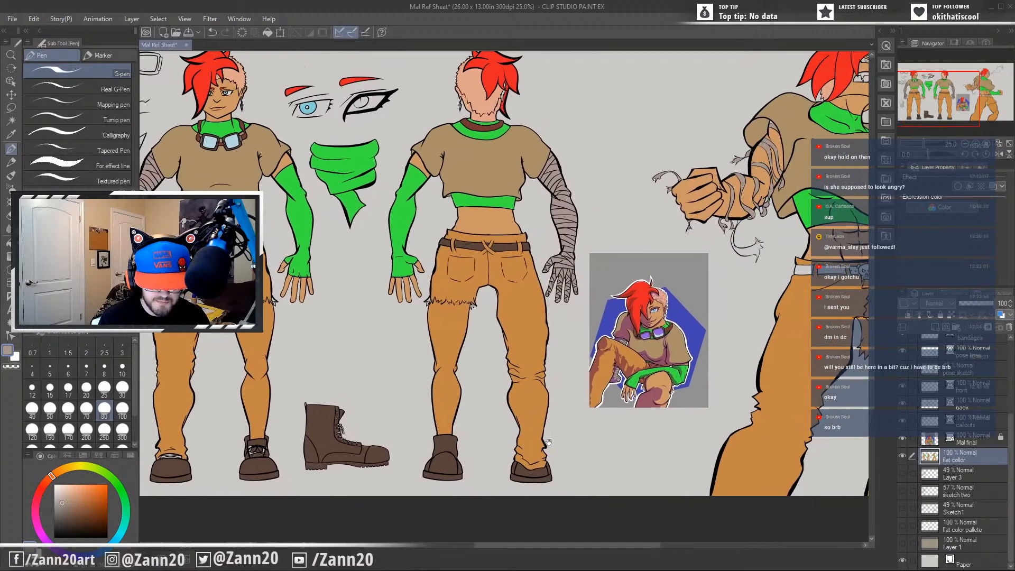
pyautogui.moveTo(788, 433); pyautogui.dragTo(608, 447)
pyautogui.scroll(3, 603, 420)
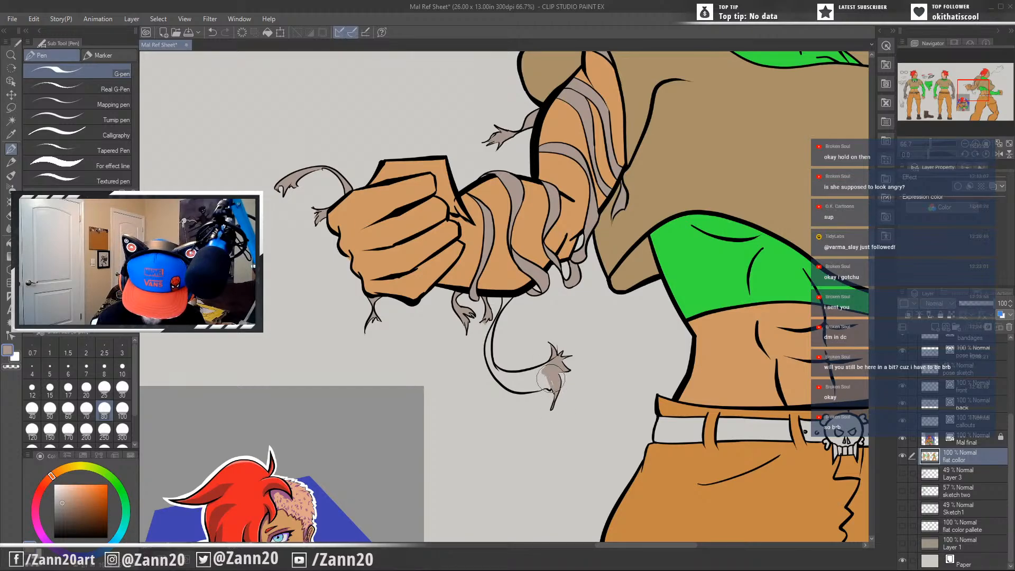
pyautogui.scroll(2, 552, 400)
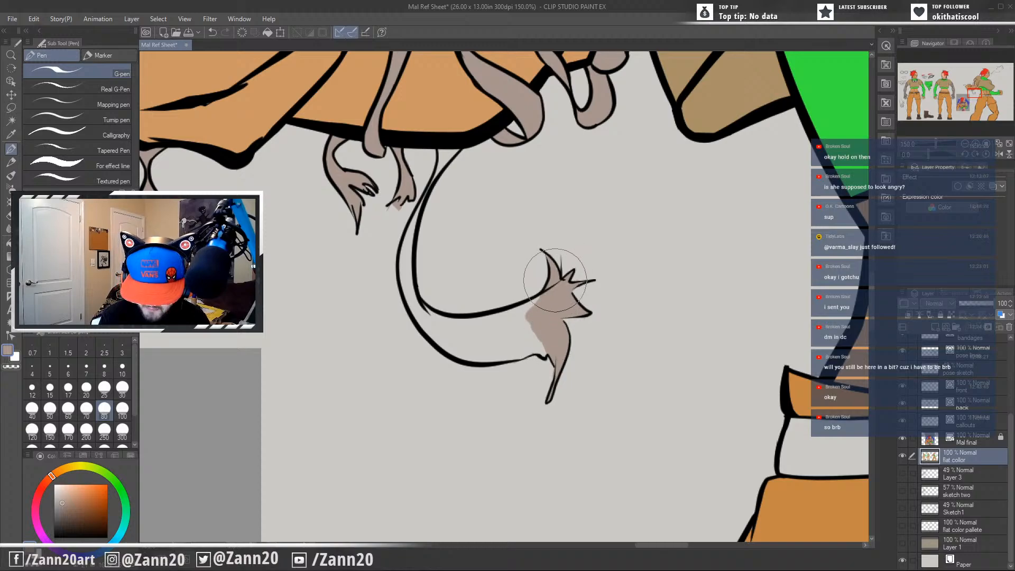
pyautogui.moveTo(532, 323)
pyautogui.mouseDown()
pyautogui.moveTo(539, 294)
pyautogui.moveTo(530, 288)
pyautogui.moveTo(438, 321)
pyautogui.moveTo(418, 309)
pyautogui.moveTo(438, 322)
pyautogui.moveTo(539, 306)
pyautogui.moveTo(516, 325)
pyautogui.moveTo(460, 333)
pyautogui.moveTo(528, 360)
pyautogui.moveTo(544, 349)
pyautogui.moveTo(507, 357)
pyautogui.moveTo(453, 343)
pyautogui.moveTo(516, 339)
pyautogui.moveTo(440, 331)
pyautogui.moveTo(429, 338)
pyautogui.moveTo(406, 282)
pyautogui.mouseUp()
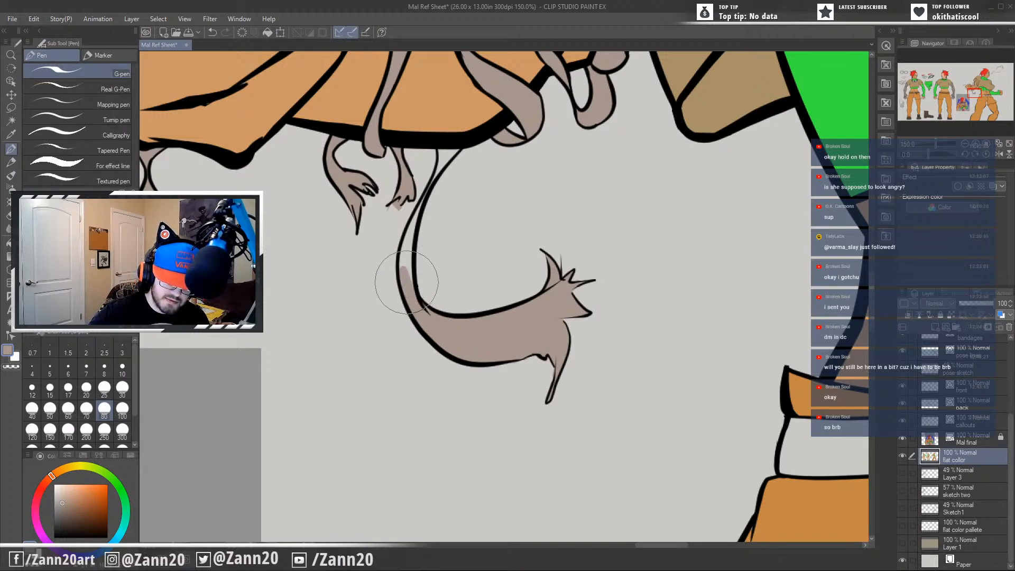
pyautogui.moveTo(412, 221)
pyautogui.mouseDown()
pyautogui.moveTo(418, 280)
pyautogui.moveTo(411, 237)
pyautogui.moveTo(403, 269)
pyautogui.mouseUp()
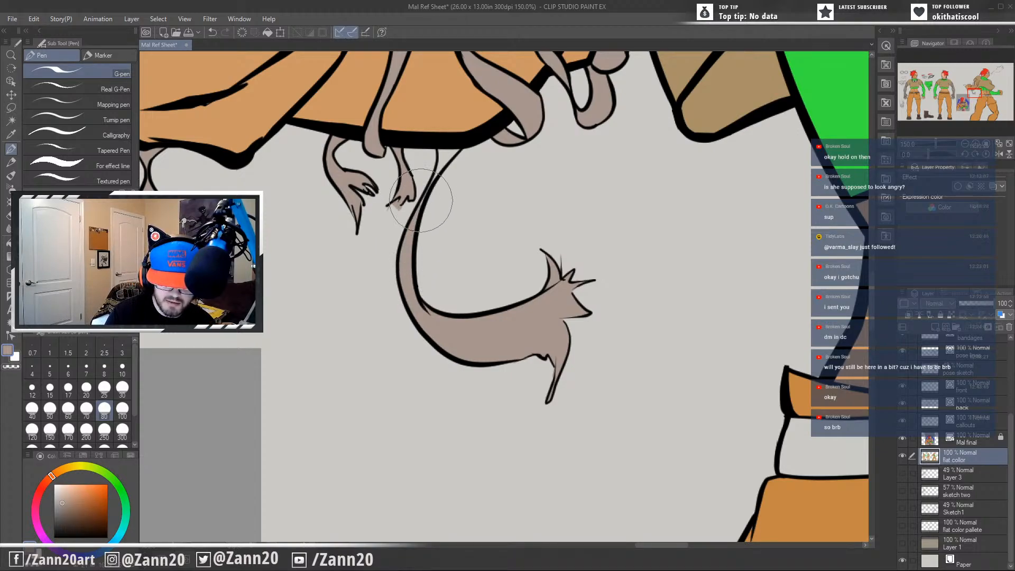
pyautogui.moveTo(421, 200); pyautogui.dragTo(411, 225)
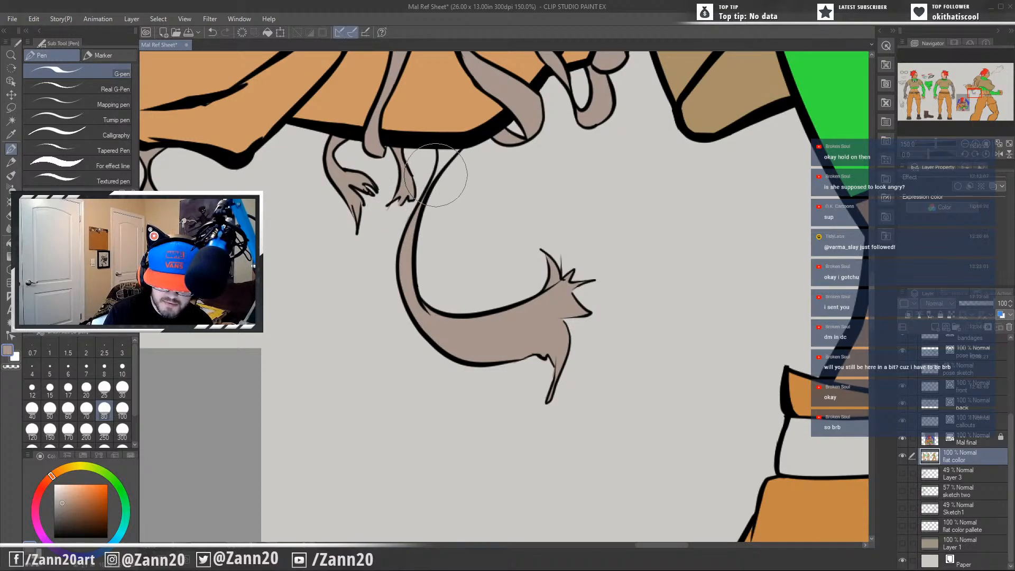
pyautogui.moveTo(436, 175)
pyautogui.mouseDown()
pyautogui.moveTo(439, 149)
pyautogui.moveTo(453, 150)
pyautogui.mouseUp()
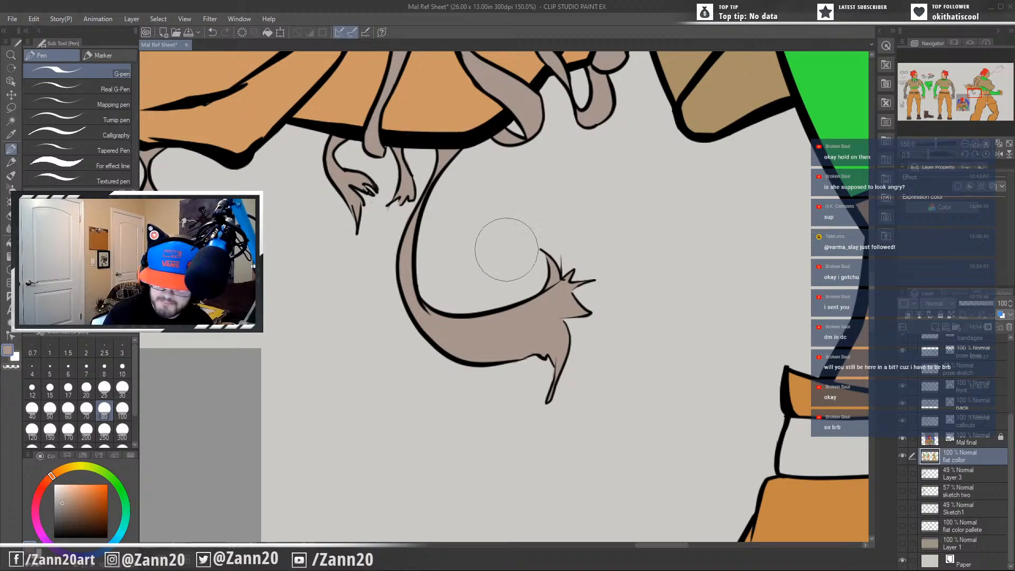
# Inspect the action pose's loose bandage ends around the fist, forearm and upper arm for unpainted spots.
pyautogui.moveTo(487, 226); pyautogui.dragTo(579, 338)
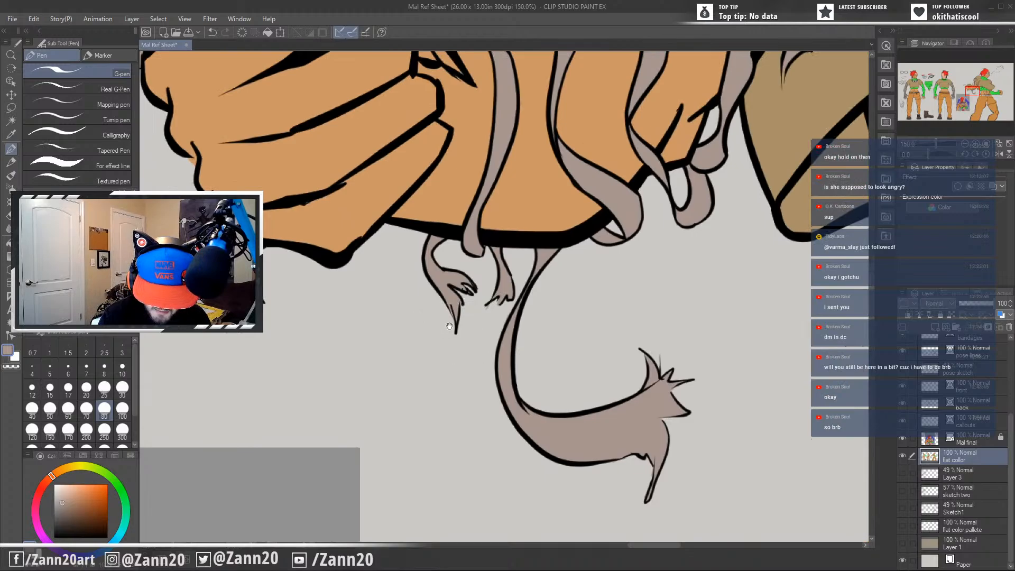
pyautogui.moveTo(411, 312); pyautogui.dragTo(480, 351)
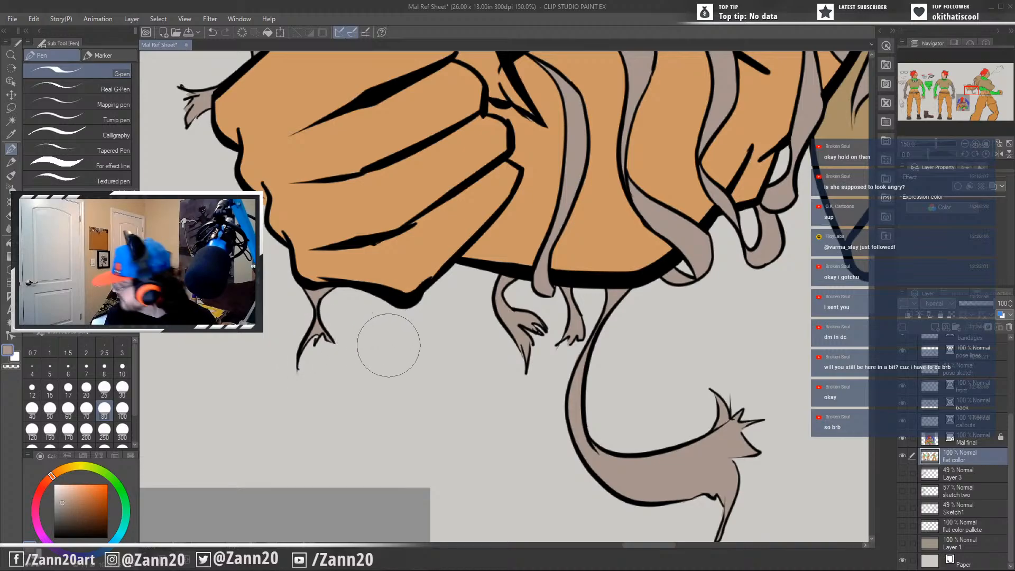
pyautogui.moveTo(379, 305); pyautogui.dragTo(434, 451)
pyautogui.moveTo(347, 301); pyautogui.dragTo(434, 399)
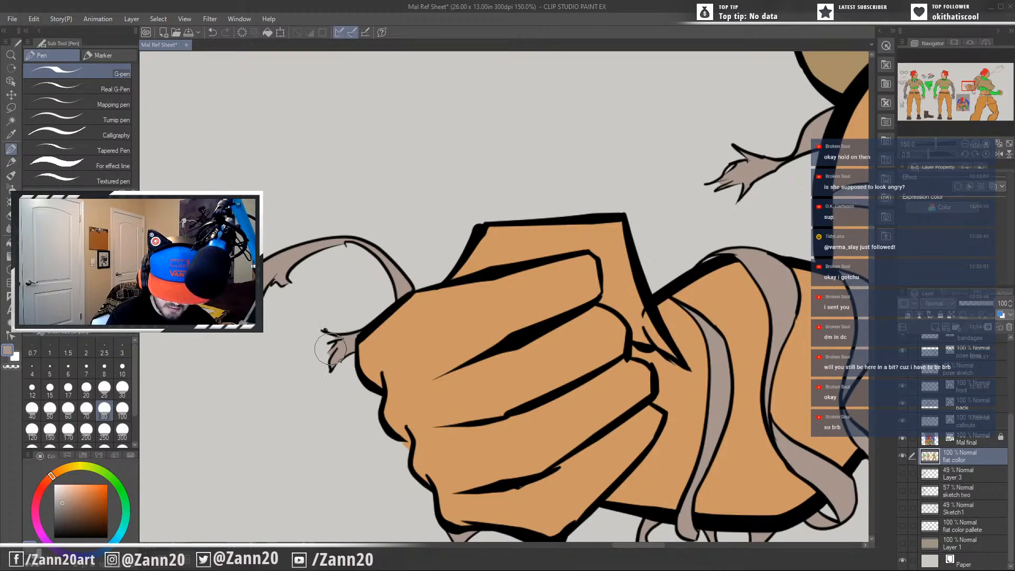
pyautogui.moveTo(730, 334); pyautogui.dragTo(466, 412)
pyautogui.moveTo(629, 348); pyautogui.dragTo(574, 367)
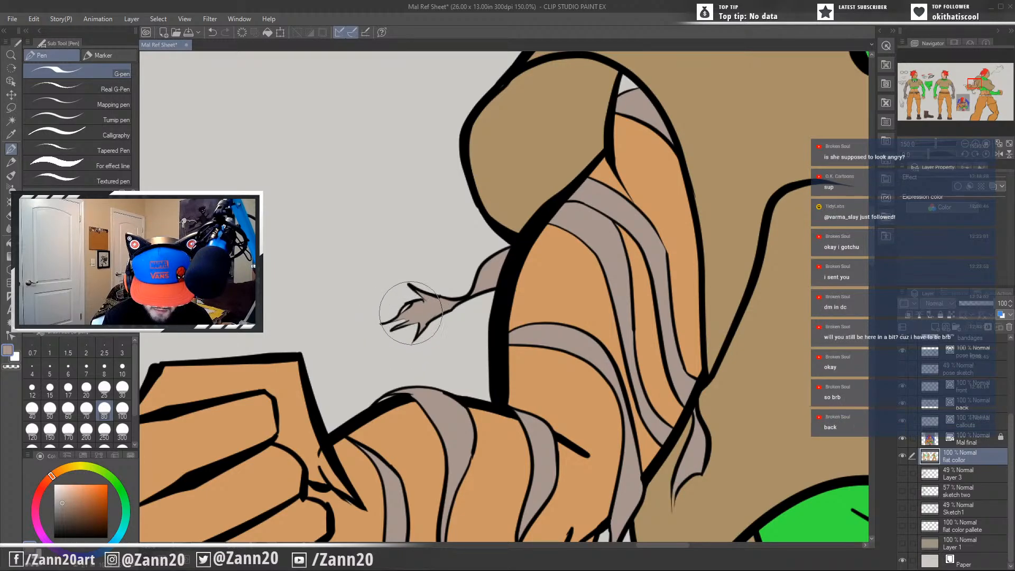
pyautogui.moveTo(537, 327); pyautogui.dragTo(443, 370)
pyautogui.moveTo(566, 222); pyautogui.dragTo(567, 294)
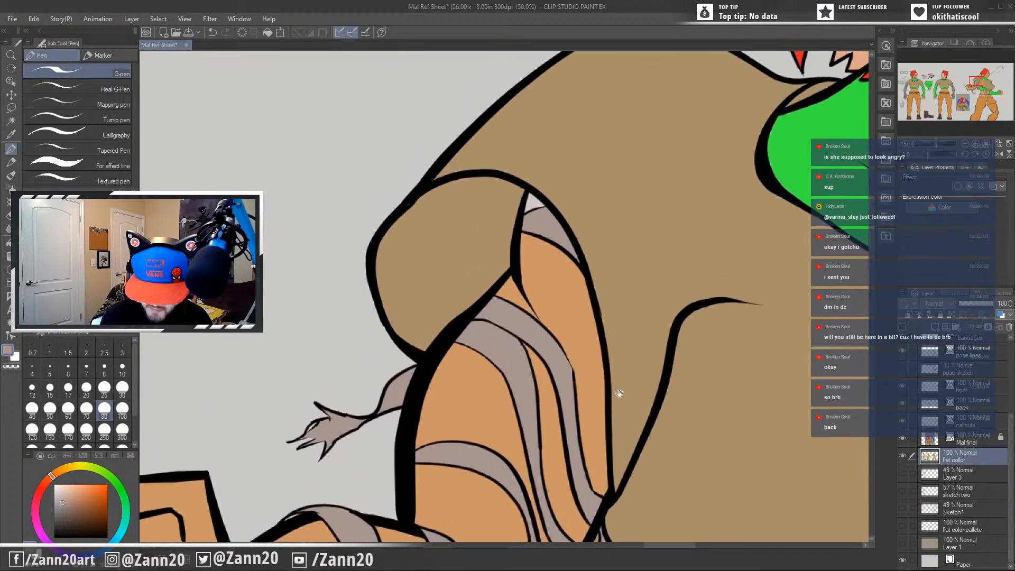
pyautogui.moveTo(619, 394); pyautogui.dragTo(610, 392)
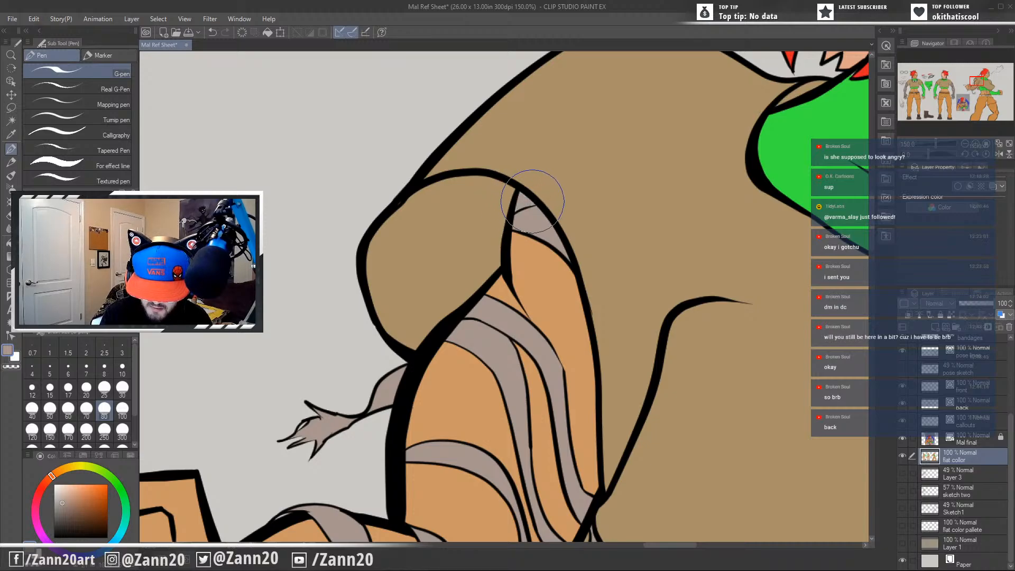
pyautogui.moveTo(703, 386); pyautogui.dragTo(370, 453)
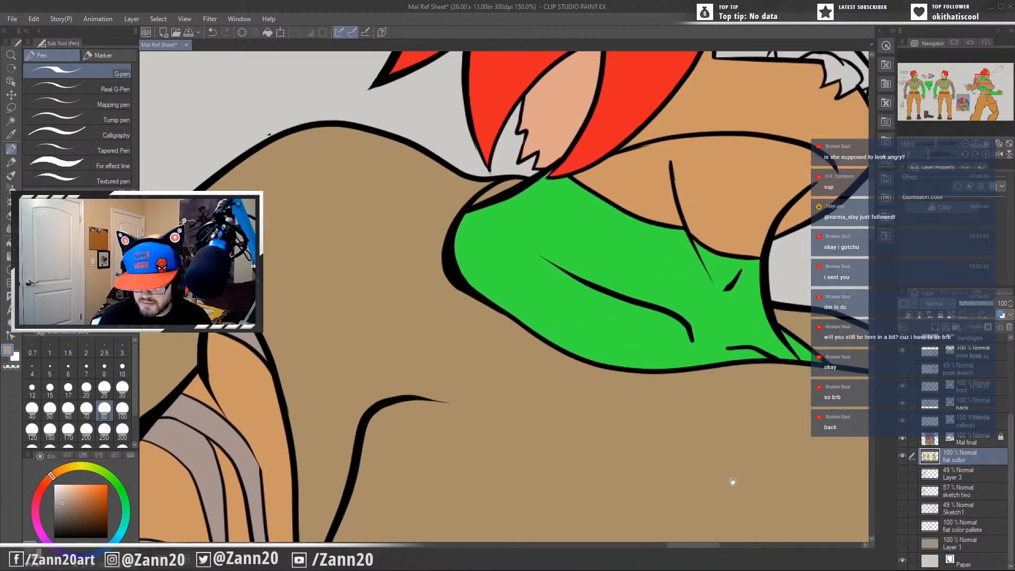
# Sample the trousers' orange on the action pose and touch up the small gap at the crotch seam.
pyautogui.moveTo(733, 481); pyautogui.dragTo(589, 351)
pyautogui.moveTo(662, 444); pyautogui.dragTo(394, 146)
pyautogui.moveTo(572, 429); pyautogui.dragTo(755, 200)
pyautogui.moveTo(627, 321); pyautogui.dragTo(706, 267)
pyautogui.moveTo(702, 372); pyautogui.dragTo(732, 144)
pyautogui.moveTo(616, 317); pyautogui.dragTo(585, 198)
pyautogui.keyDown('alt'); pyautogui.click(667, 434); pyautogui.keyUp('alt')
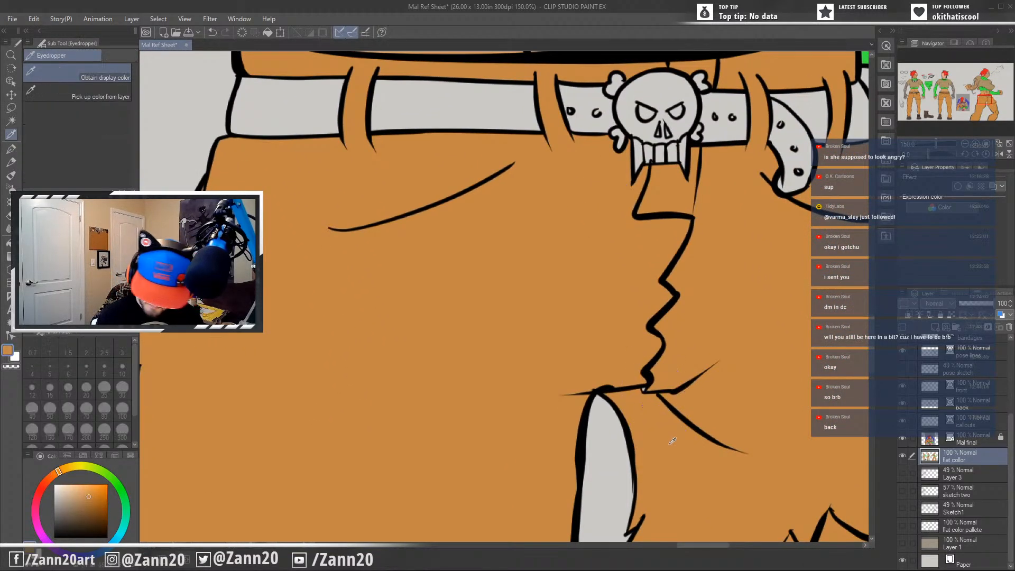
pyautogui.moveTo(653, 396); pyautogui.dragTo(650, 406)
pyautogui.moveTo(745, 439)
pyautogui.mouseDown()
pyautogui.moveTo(666, 493)
pyautogui.moveTo(618, 467)
pyautogui.mouseUp()
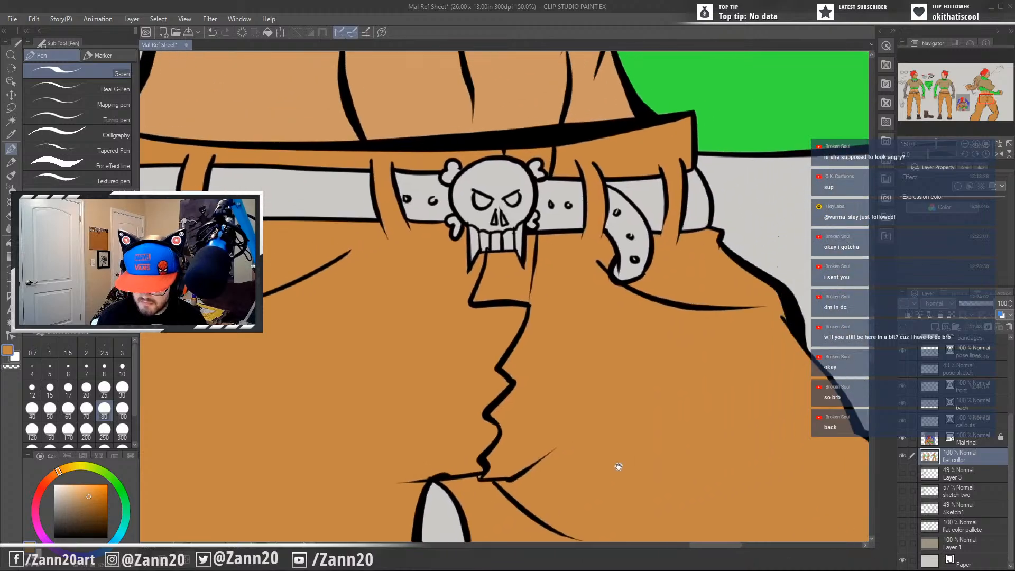
# Sample the skin tone and paint a band of it across the front figure's bare leg, just below the torn trouser hem.
pyautogui.scroll(-5, 642, 461)
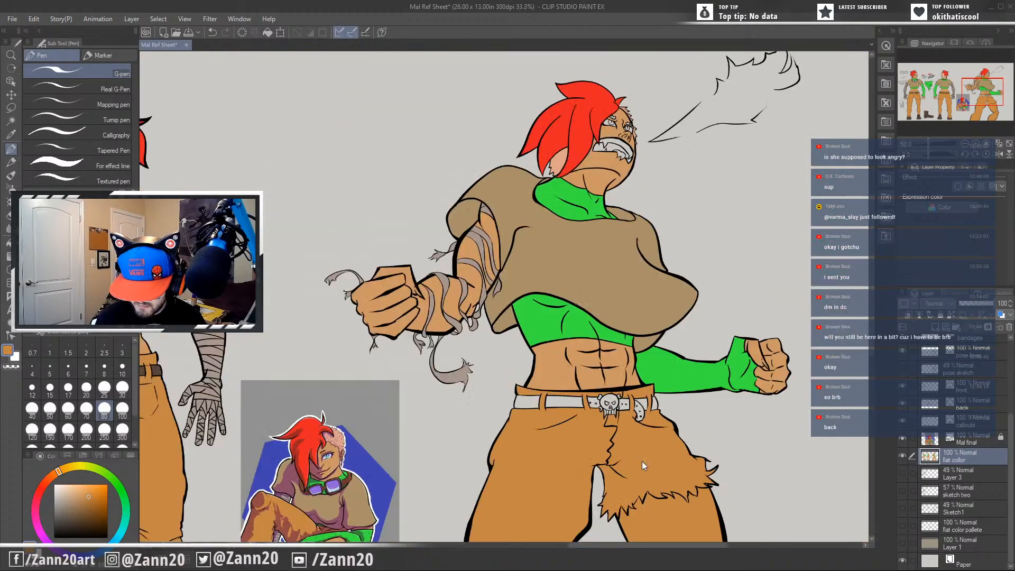
pyautogui.moveTo(540, 413); pyautogui.dragTo(757, 401)
pyautogui.moveTo(482, 461); pyautogui.dragTo(699, 361)
pyautogui.moveTo(589, 387); pyautogui.dragTo(684, 379)
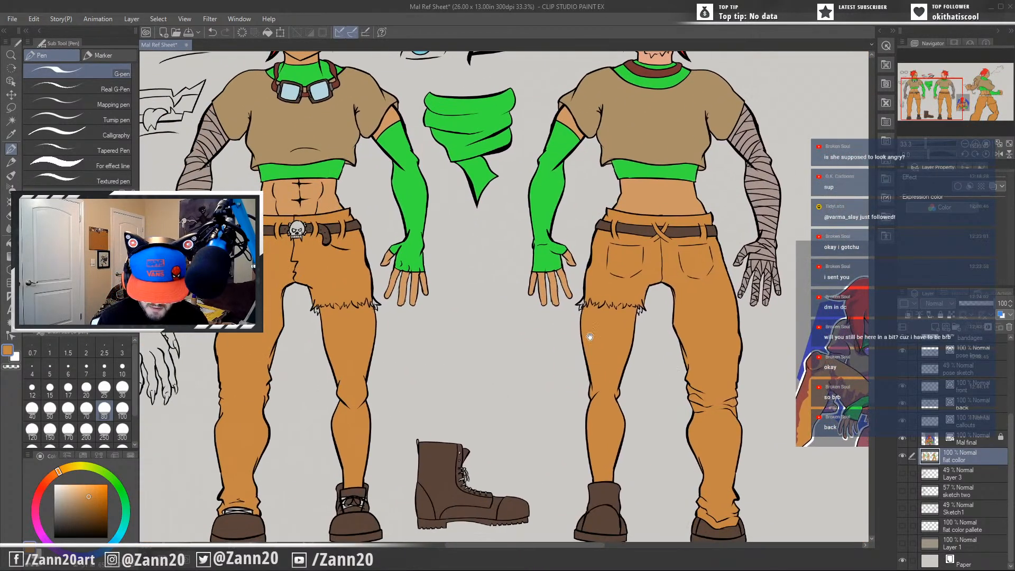
pyautogui.moveTo(550, 348); pyautogui.dragTo(599, 367)
pyautogui.moveTo(538, 382); pyautogui.dragTo(617, 365)
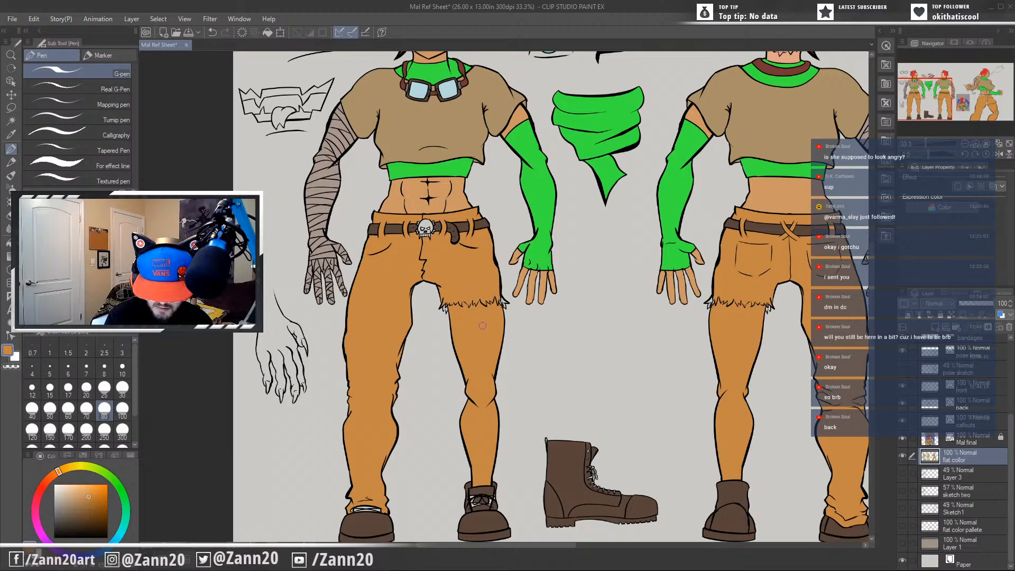
pyautogui.press('i')
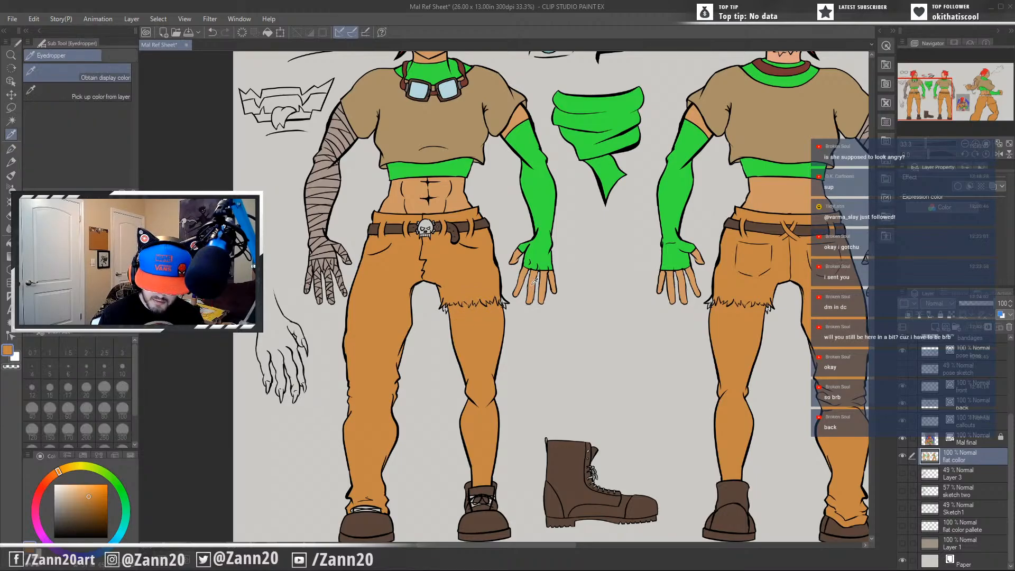
pyautogui.press('p')
pyautogui.scroll(3, 468, 341)
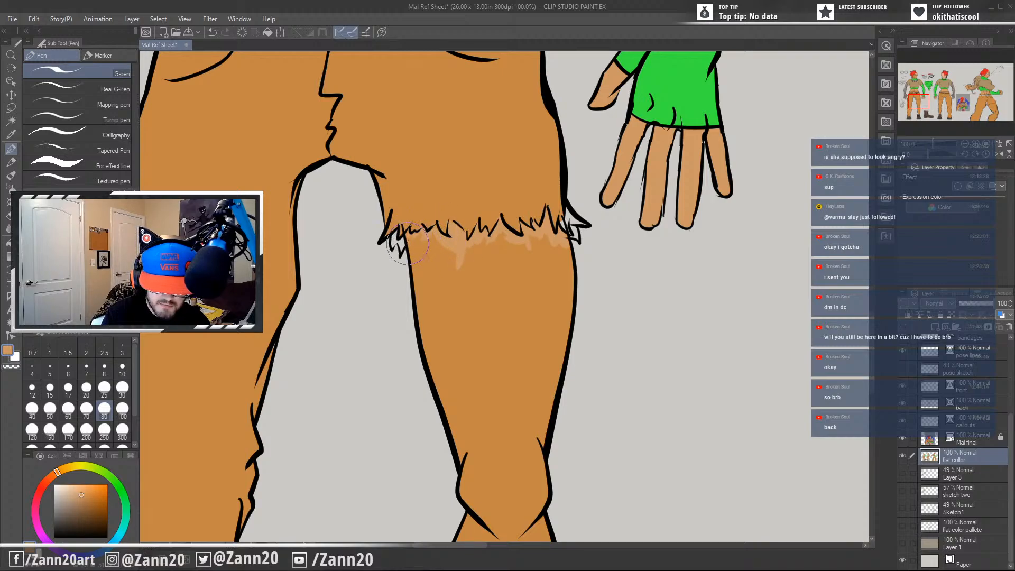
pyautogui.moveTo(407, 244); pyautogui.dragTo(420, 299)
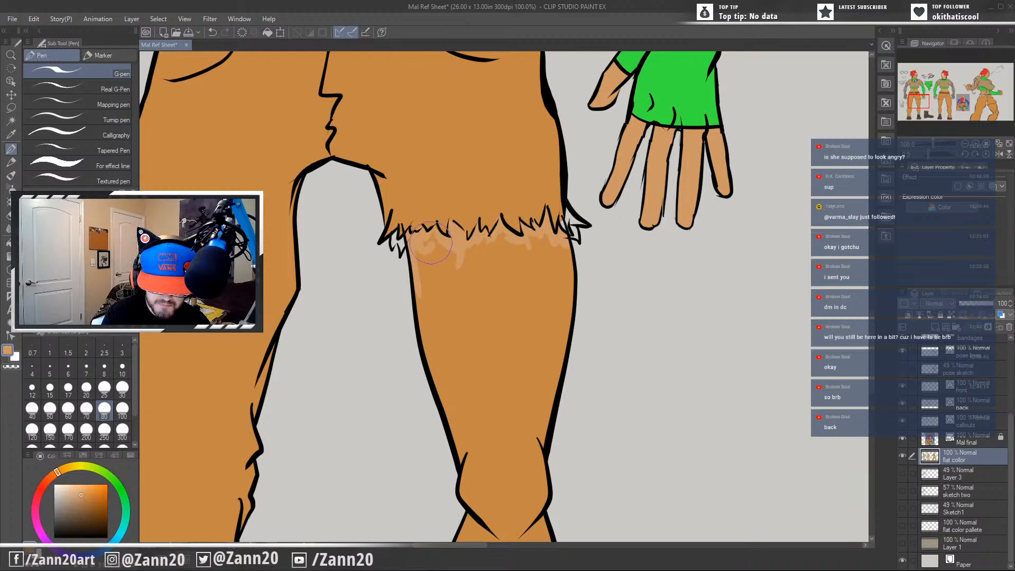
pyautogui.moveTo(425, 263)
pyautogui.mouseDown()
pyautogui.moveTo(431, 243)
pyautogui.moveTo(464, 270)
pyautogui.moveTo(441, 250)
pyautogui.moveTo(456, 252)
pyautogui.moveTo(455, 268)
pyautogui.moveTo(483, 241)
pyautogui.moveTo(502, 244)
pyautogui.moveTo(498, 263)
pyautogui.moveTo(553, 251)
pyautogui.mouseUp()
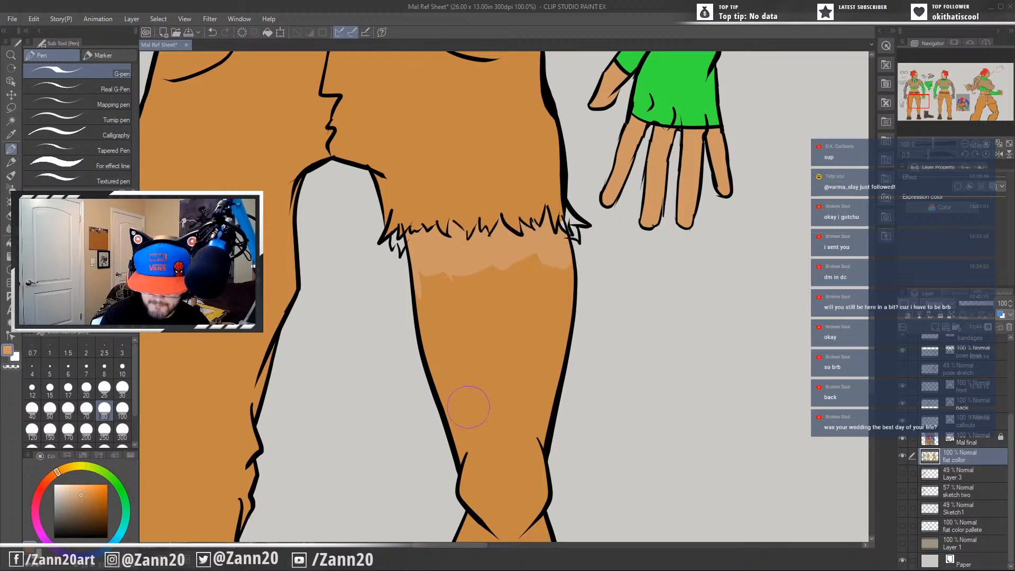
# Fill the rest of the front figure's bare leg with the skin tone down to the boot.
pyautogui.moveTo(503, 440); pyautogui.dragTo(573, 290)
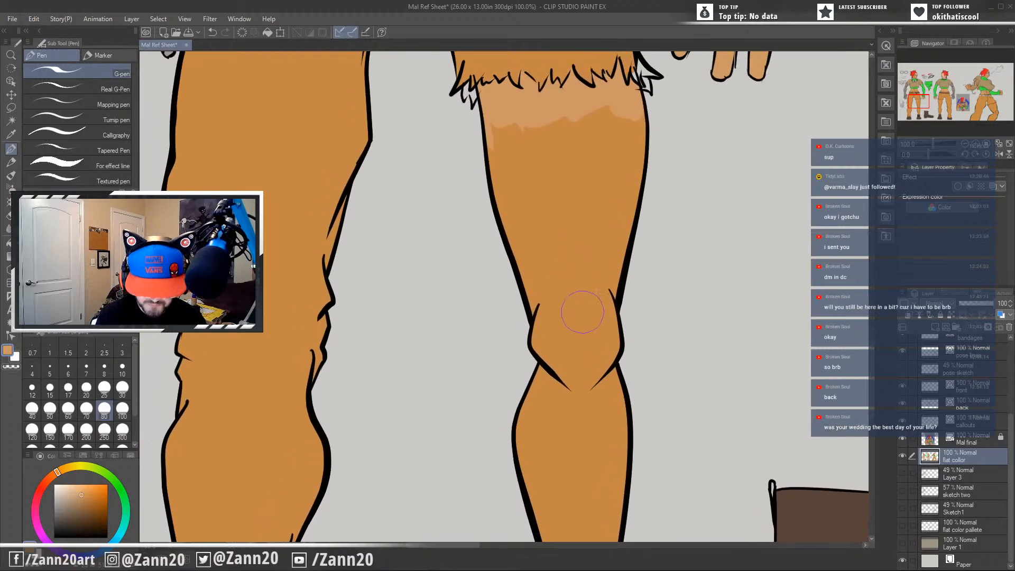
pyautogui.scroll(-2, 555, 370)
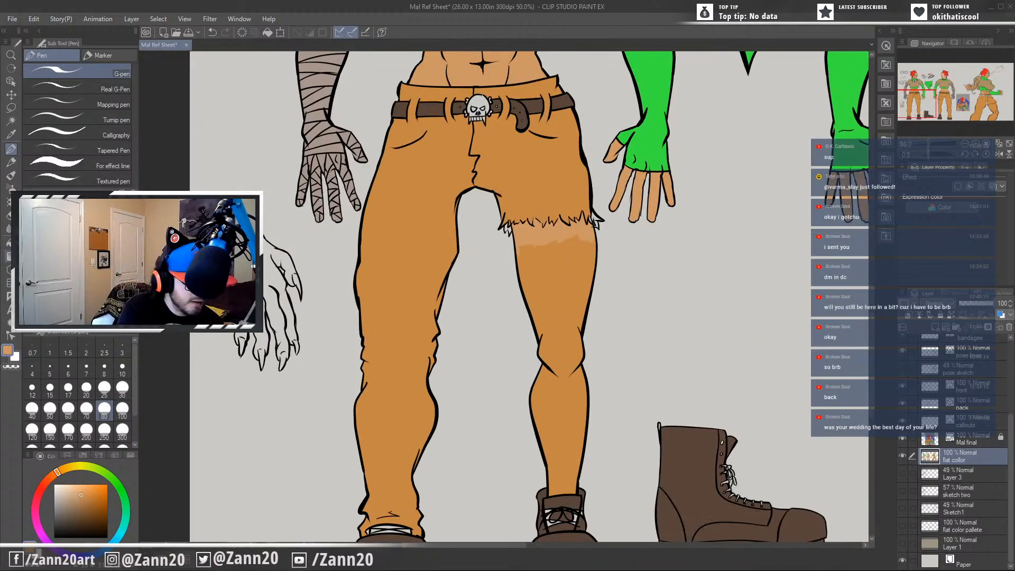
pyautogui.press('g')
pyautogui.click(568, 355)
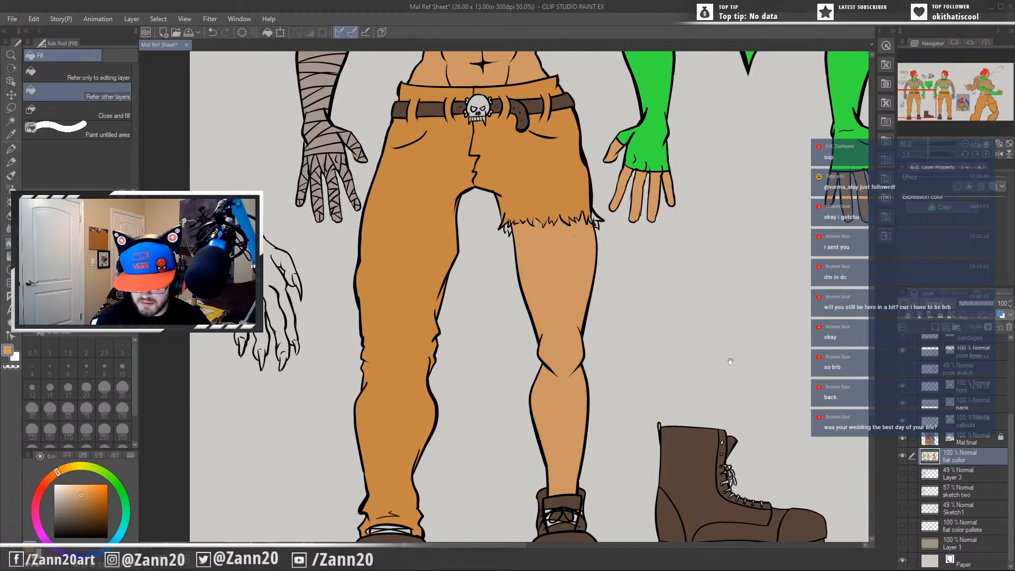
# Paint a skin-tone band across the back figure's bare leg along the underside of the torn trouser hem.
pyautogui.moveTo(730, 362); pyautogui.dragTo(257, 407)
pyautogui.moveTo(601, 387); pyautogui.dragTo(604, 394)
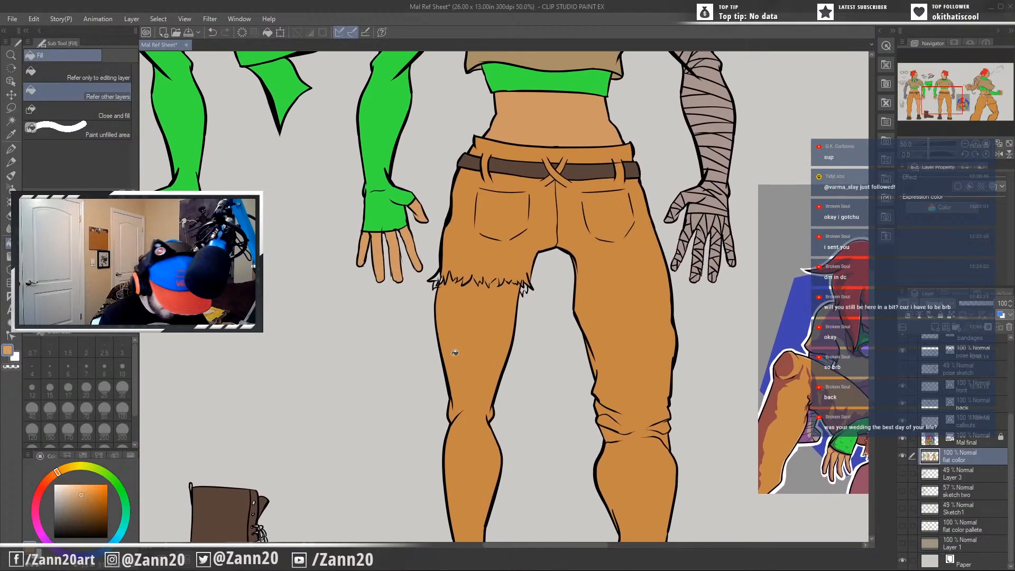
pyautogui.press('p')
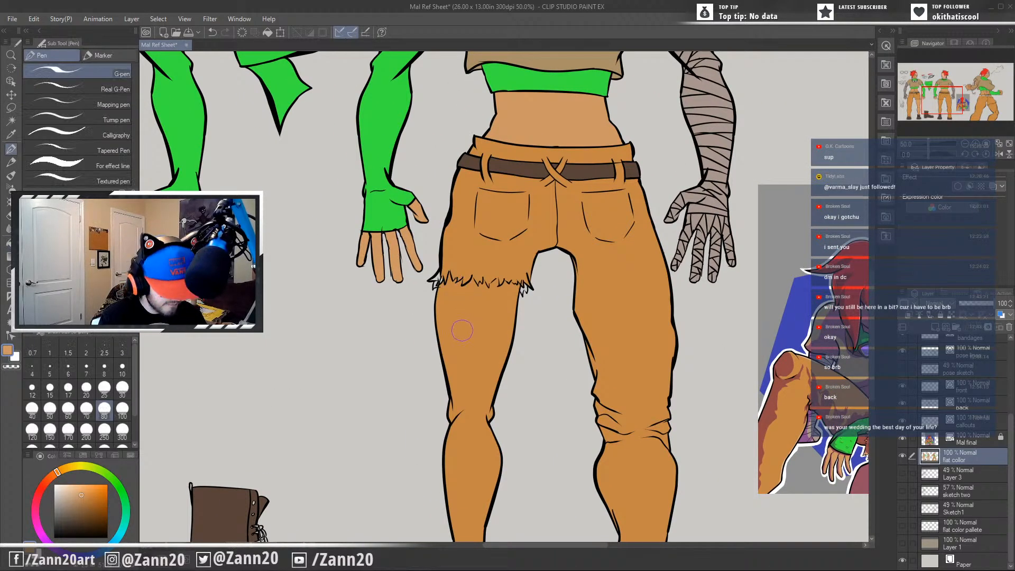
pyautogui.scroll(5, 461, 330)
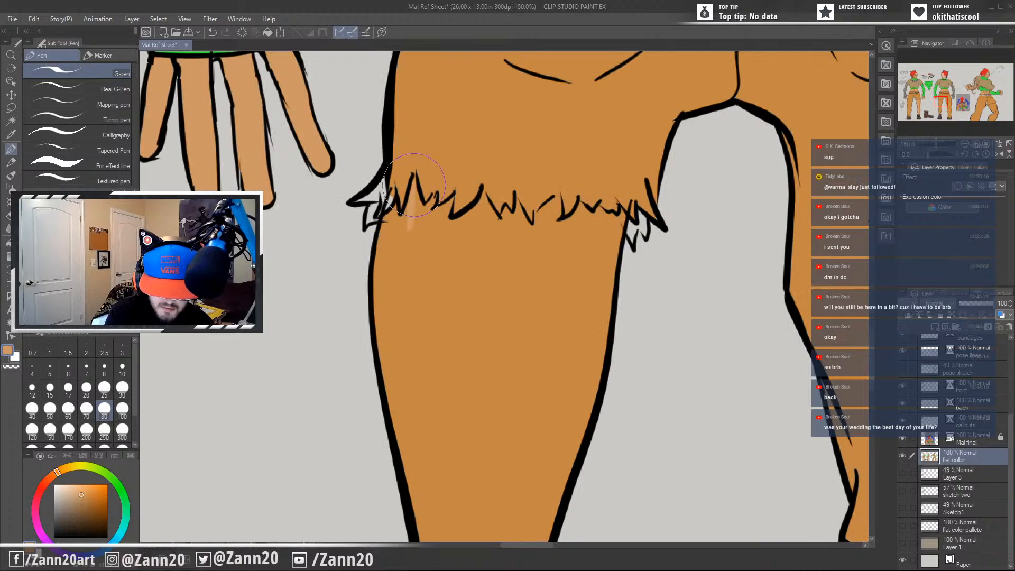
pyautogui.moveTo(414, 185)
pyautogui.mouseDown()
pyautogui.moveTo(404, 222)
pyautogui.moveTo(398, 227)
pyautogui.moveTo(395, 209)
pyautogui.moveTo(378, 235)
pyautogui.moveTo(392, 221)
pyautogui.moveTo(383, 219)
pyautogui.moveTo(395, 232)
pyautogui.moveTo(385, 228)
pyautogui.moveTo(429, 201)
pyautogui.moveTo(405, 242)
pyautogui.moveTo(452, 197)
pyautogui.moveTo(421, 217)
pyautogui.moveTo(433, 194)
pyautogui.moveTo(435, 224)
pyautogui.moveTo(447, 212)
pyautogui.moveTo(434, 242)
pyautogui.moveTo(482, 196)
pyautogui.moveTo(495, 226)
pyautogui.moveTo(478, 225)
pyautogui.moveTo(487, 218)
pyautogui.moveTo(453, 228)
pyautogui.moveTo(469, 233)
pyautogui.moveTo(445, 228)
pyautogui.moveTo(517, 237)
pyautogui.moveTo(503, 215)
pyautogui.moveTo(519, 224)
pyautogui.moveTo(516, 203)
pyautogui.moveTo(528, 236)
pyautogui.moveTo(523, 218)
pyautogui.moveTo(532, 231)
pyautogui.moveTo(556, 198)
pyautogui.moveTo(535, 227)
pyautogui.moveTo(557, 200)
pyautogui.moveTo(541, 227)
pyautogui.moveTo(576, 218)
pyautogui.moveTo(573, 207)
pyautogui.moveTo(597, 212)
pyautogui.moveTo(592, 221)
pyautogui.moveTo(618, 219)
pyautogui.moveTo(616, 233)
pyautogui.moveTo(582, 232)
pyautogui.moveTo(611, 239)
pyautogui.mouseUp()
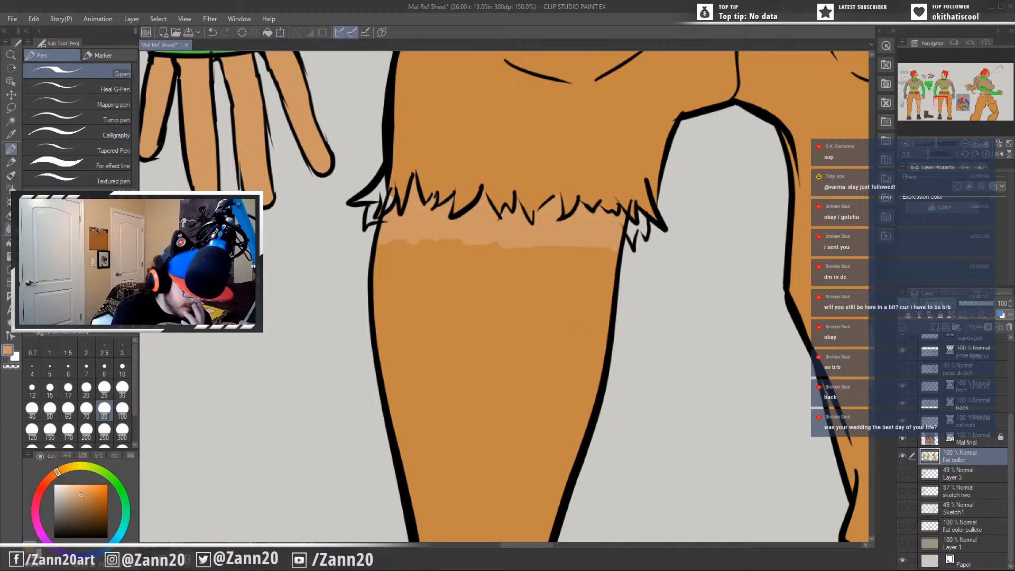
# Fill the remaining orange of the back figure's bare leg with the skin tone.
pyautogui.press('g')
pyautogui.click(462, 284)
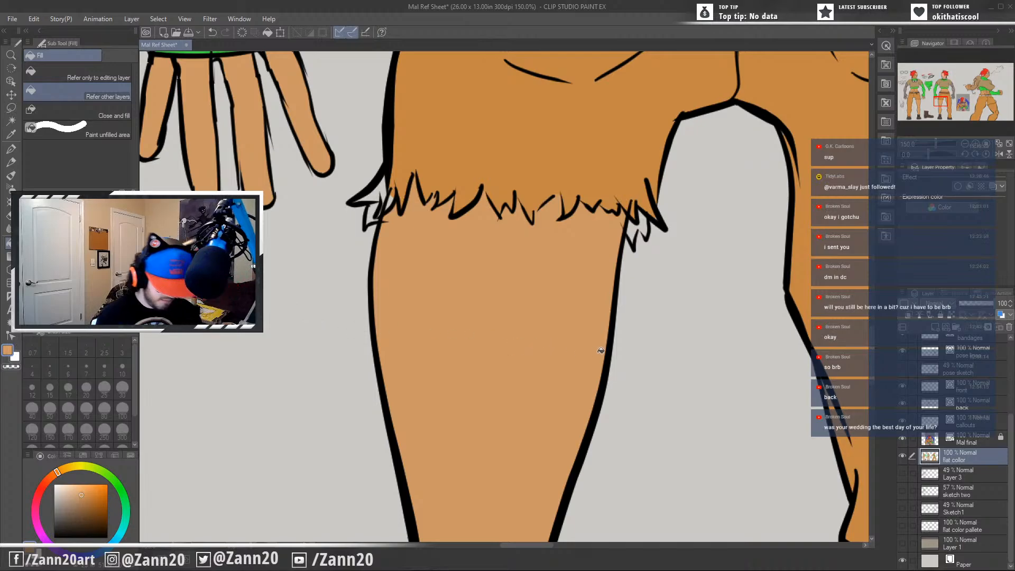
pyautogui.press('p')
# Paint a skin-tone band across the action-pose figure's bare thigh along the underside of the torn trouser hem.
pyautogui.moveTo(832, 375); pyautogui.dragTo(226, 370)
pyautogui.moveTo(715, 434); pyautogui.dragTo(192, 346)
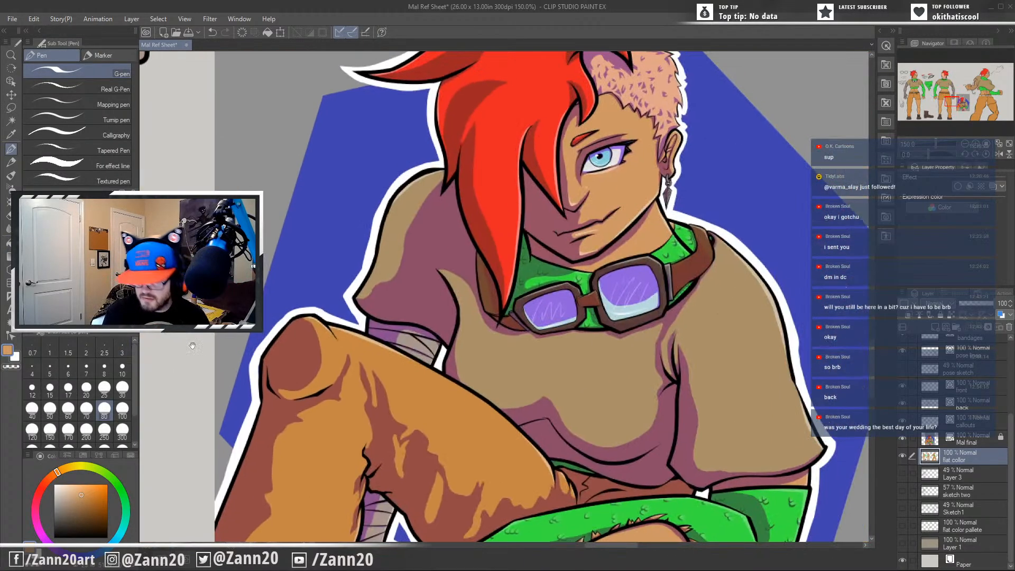
pyautogui.moveTo(780, 340); pyautogui.dragTo(253, 391)
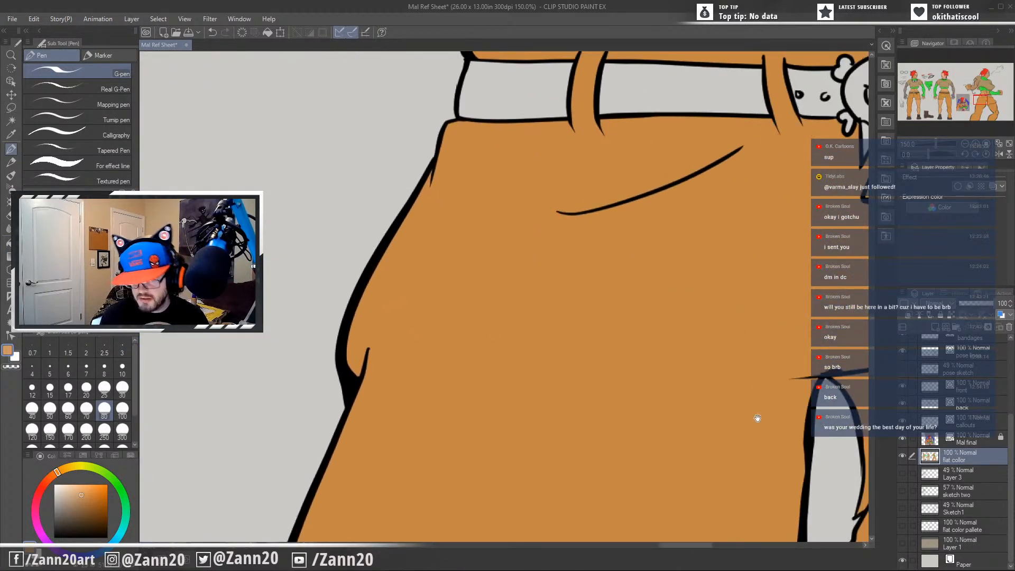
pyautogui.moveTo(758, 418); pyautogui.dragTo(276, 189)
pyautogui.moveTo(555, 448)
pyautogui.mouseDown()
pyautogui.moveTo(539, 331)
pyautogui.moveTo(524, 306)
pyautogui.mouseUp()
pyautogui.moveTo(472, 246); pyautogui.dragTo(466, 299)
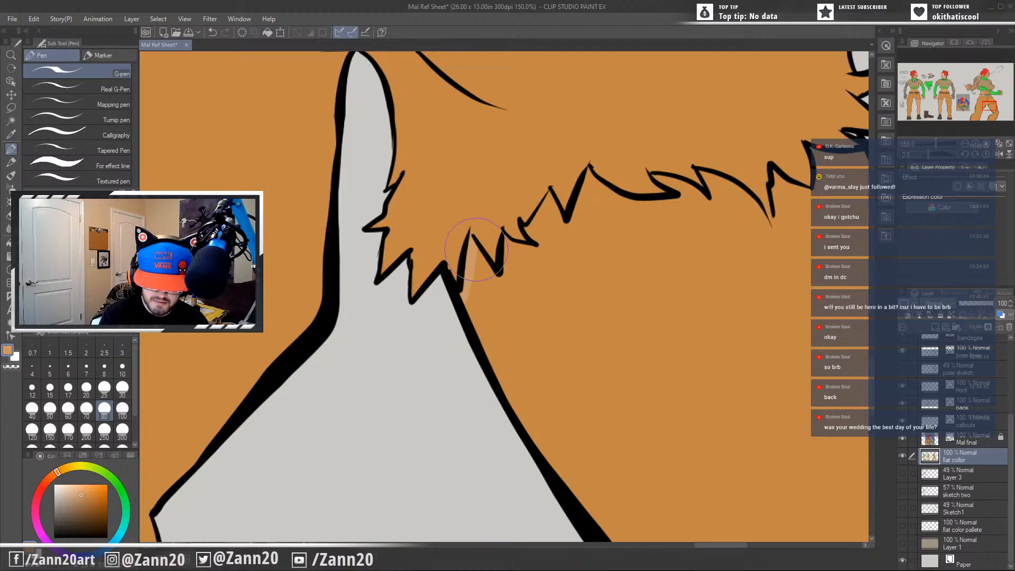
pyautogui.moveTo(471, 246)
pyautogui.mouseDown()
pyautogui.moveTo(490, 282)
pyautogui.moveTo(474, 307)
pyautogui.moveTo(470, 292)
pyautogui.moveTo(483, 309)
pyautogui.moveTo(487, 287)
pyautogui.moveTo(478, 312)
pyautogui.moveTo(523, 274)
pyautogui.moveTo(486, 306)
pyautogui.moveTo(514, 270)
pyautogui.moveTo(505, 272)
pyautogui.moveTo(505, 235)
pyautogui.moveTo(505, 274)
pyautogui.moveTo(506, 252)
pyautogui.moveTo(521, 252)
pyautogui.moveTo(506, 243)
pyautogui.moveTo(545, 250)
pyautogui.moveTo(510, 274)
pyautogui.moveTo(506, 266)
pyautogui.moveTo(524, 277)
pyautogui.moveTo(536, 257)
pyautogui.moveTo(548, 194)
pyautogui.moveTo(533, 234)
pyautogui.moveTo(548, 246)
pyautogui.moveTo(538, 230)
pyautogui.moveTo(548, 201)
pyautogui.moveTo(553, 242)
pyautogui.moveTo(577, 230)
pyautogui.moveTo(523, 288)
pyautogui.moveTo(492, 299)
pyautogui.moveTo(623, 226)
pyautogui.moveTo(592, 214)
pyautogui.moveTo(588, 176)
pyautogui.moveTo(566, 242)
pyautogui.moveTo(588, 180)
pyautogui.moveTo(643, 216)
pyautogui.moveTo(594, 181)
pyautogui.moveTo(668, 216)
pyautogui.moveTo(625, 201)
pyautogui.moveTo(679, 206)
pyautogui.moveTo(630, 210)
pyautogui.moveTo(675, 204)
pyautogui.moveTo(585, 236)
pyautogui.moveTo(697, 208)
pyautogui.moveTo(564, 247)
pyautogui.moveTo(612, 221)
pyautogui.moveTo(616, 213)
pyautogui.moveTo(591, 199)
pyautogui.moveTo(574, 236)
pyautogui.mouseUp()
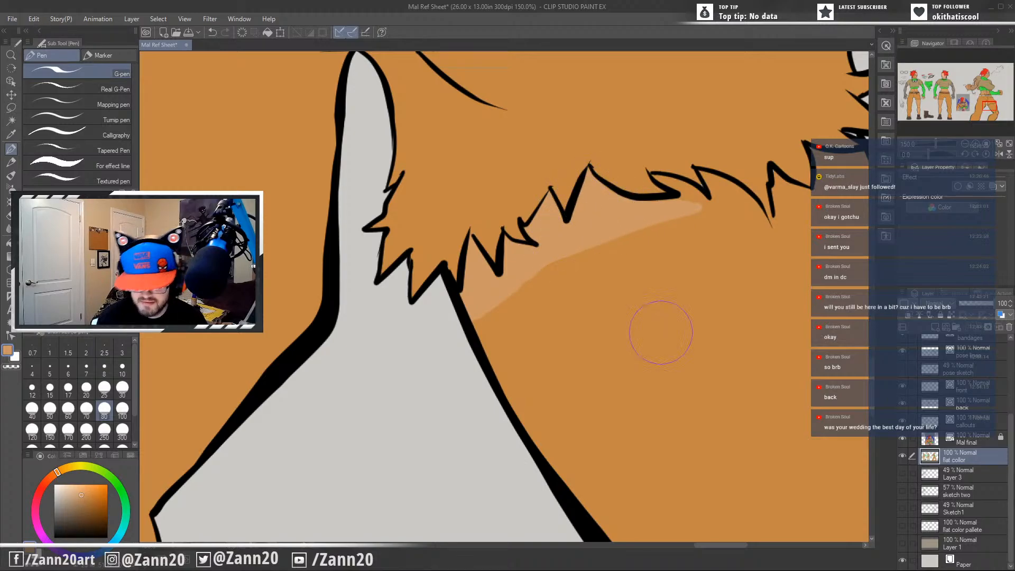
pyautogui.moveTo(641, 308); pyautogui.dragTo(444, 409)
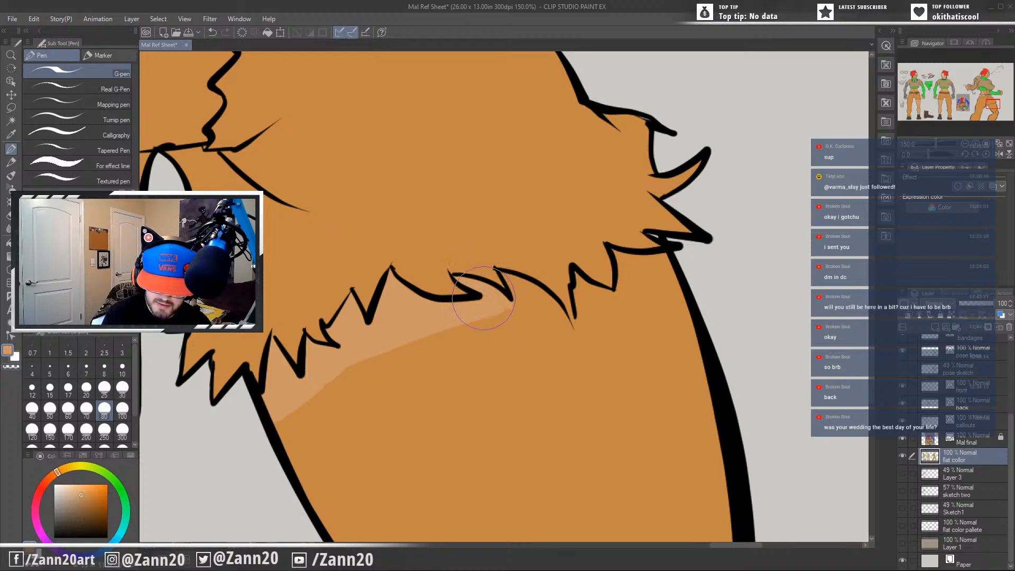
pyautogui.moveTo(506, 278)
pyautogui.mouseDown()
pyautogui.moveTo(518, 302)
pyautogui.moveTo(529, 288)
pyautogui.moveTo(520, 292)
pyautogui.moveTo(545, 307)
pyautogui.moveTo(474, 322)
pyautogui.moveTo(562, 328)
pyautogui.moveTo(560, 316)
pyautogui.moveTo(573, 328)
pyautogui.moveTo(579, 292)
pyautogui.moveTo(603, 298)
pyautogui.moveTo(589, 280)
pyautogui.moveTo(587, 312)
pyautogui.moveTo(626, 294)
pyautogui.moveTo(613, 233)
pyautogui.moveTo(624, 241)
pyautogui.moveTo(615, 296)
pyautogui.moveTo(628, 274)
pyautogui.moveTo(674, 256)
pyautogui.moveTo(667, 286)
pyautogui.moveTo(608, 317)
pyautogui.moveTo(680, 291)
pyautogui.moveTo(653, 273)
pyautogui.moveTo(635, 280)
pyautogui.mouseUp()
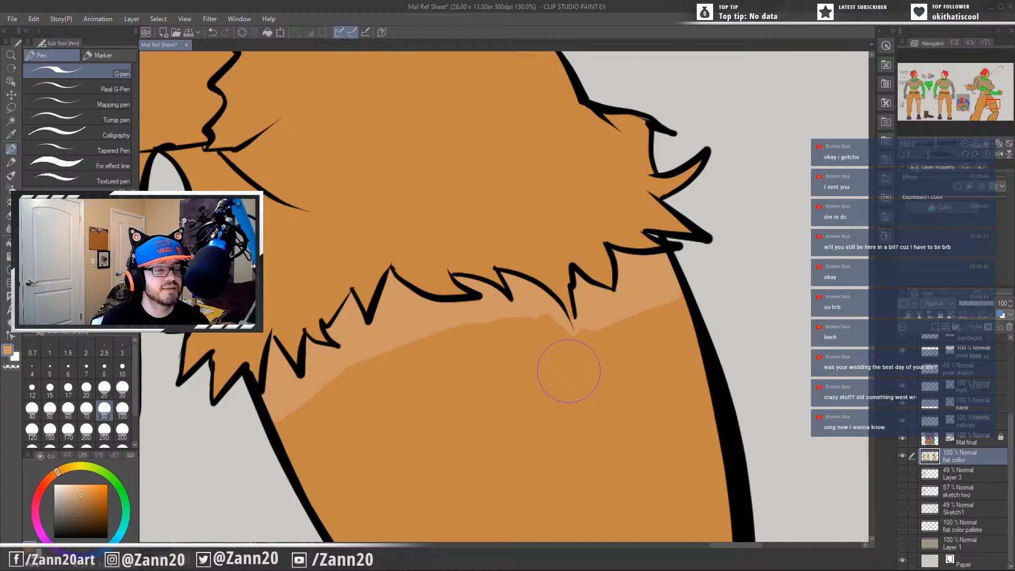
pyautogui.moveTo(591, 327); pyautogui.dragTo(489, 348)
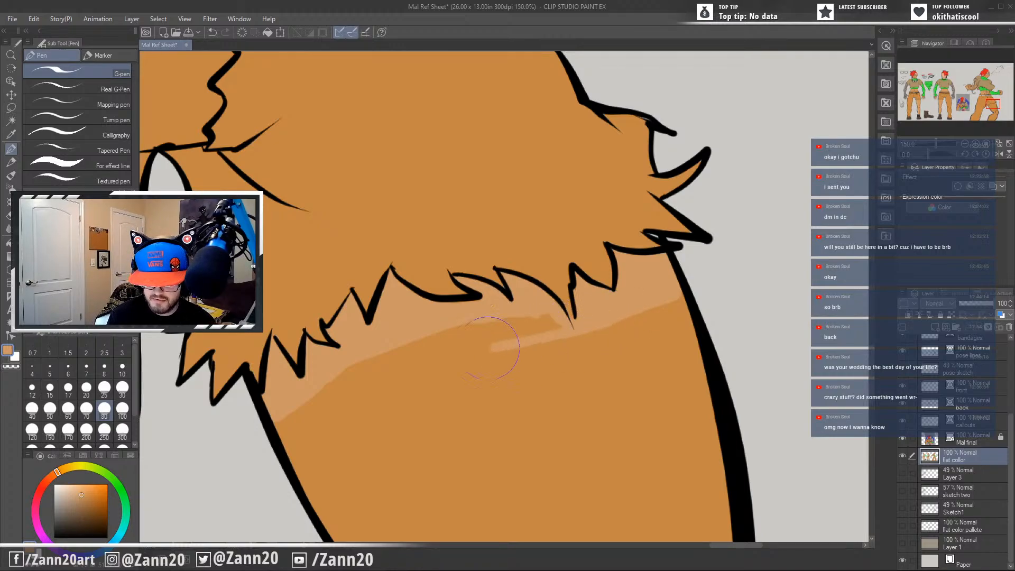
pyautogui.moveTo(560, 329)
pyautogui.mouseDown()
pyautogui.moveTo(517, 330)
pyautogui.moveTo(527, 339)
pyautogui.moveTo(346, 415)
pyautogui.moveTo(370, 390)
pyautogui.moveTo(480, 327)
pyautogui.moveTo(319, 392)
pyautogui.moveTo(385, 362)
pyautogui.moveTo(307, 426)
pyautogui.moveTo(369, 393)
pyautogui.moveTo(359, 408)
pyautogui.moveTo(278, 441)
pyautogui.moveTo(314, 394)
pyautogui.moveTo(284, 411)
pyautogui.moveTo(290, 450)
pyautogui.mouseUp()
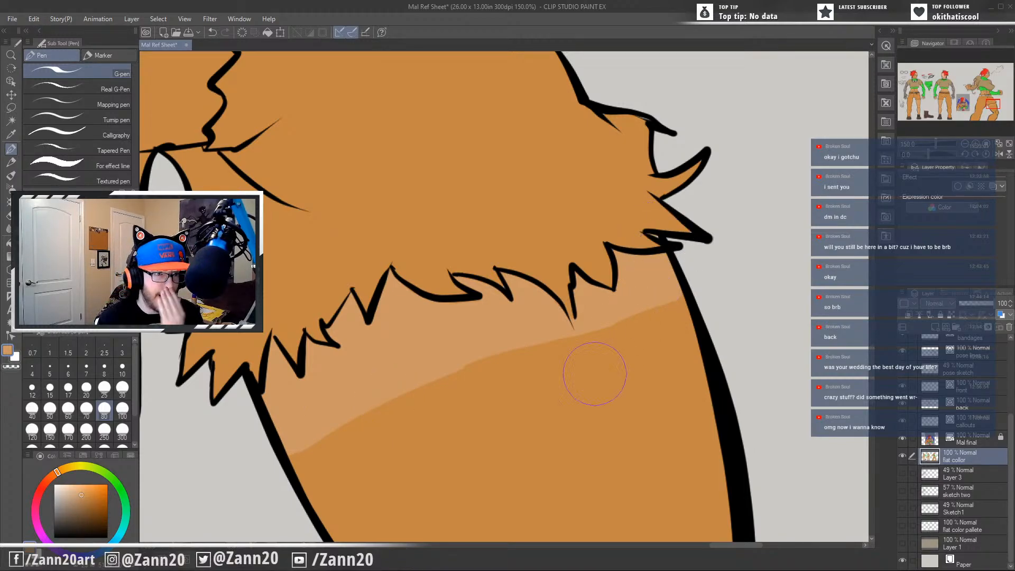
# Fill the rest of the action-pose figure's bare leg with the skin tone, down to the canvas edge.
pyautogui.moveTo(464, 415); pyautogui.dragTo(498, 238)
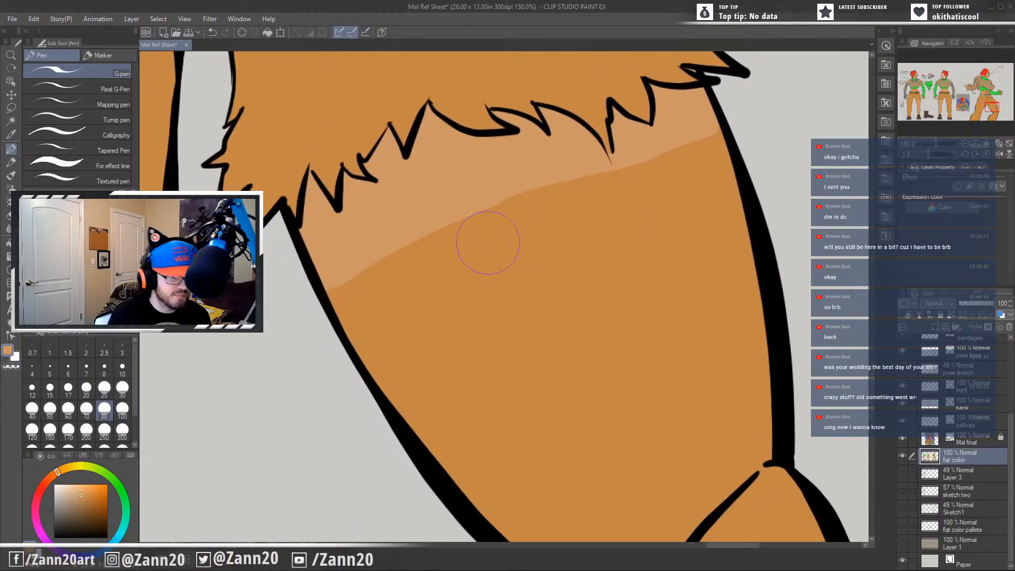
pyautogui.click(8, 242)
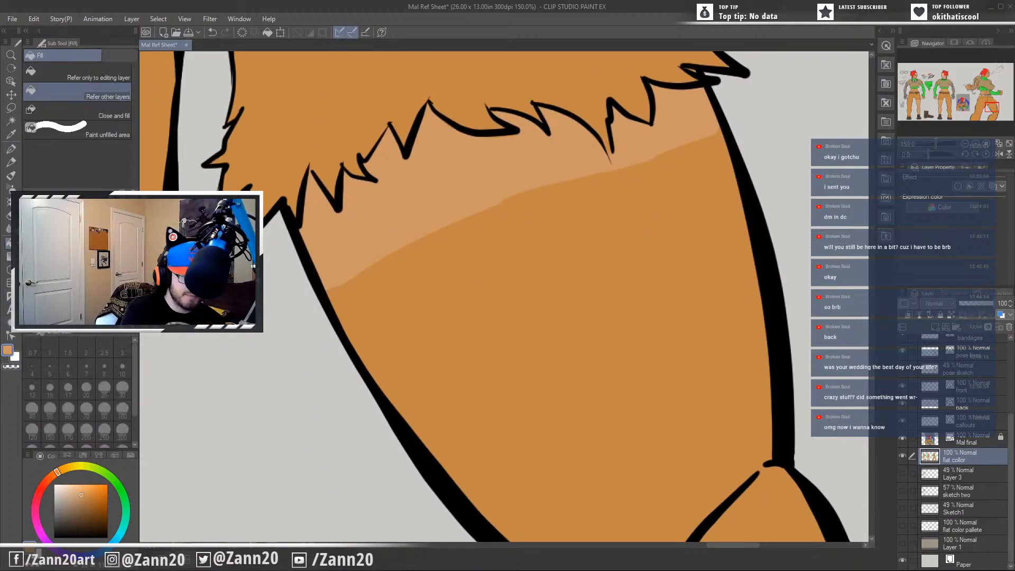
pyautogui.click(475, 308)
pyautogui.scroll(-5, 475, 306)
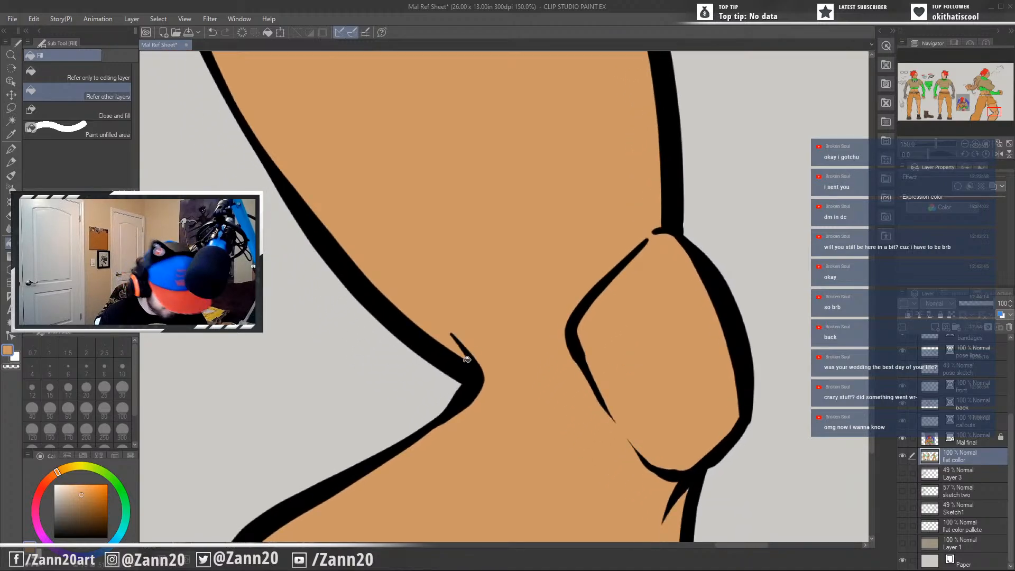
pyautogui.press('p')
pyautogui.moveTo(607, 448); pyautogui.dragTo(647, 355)
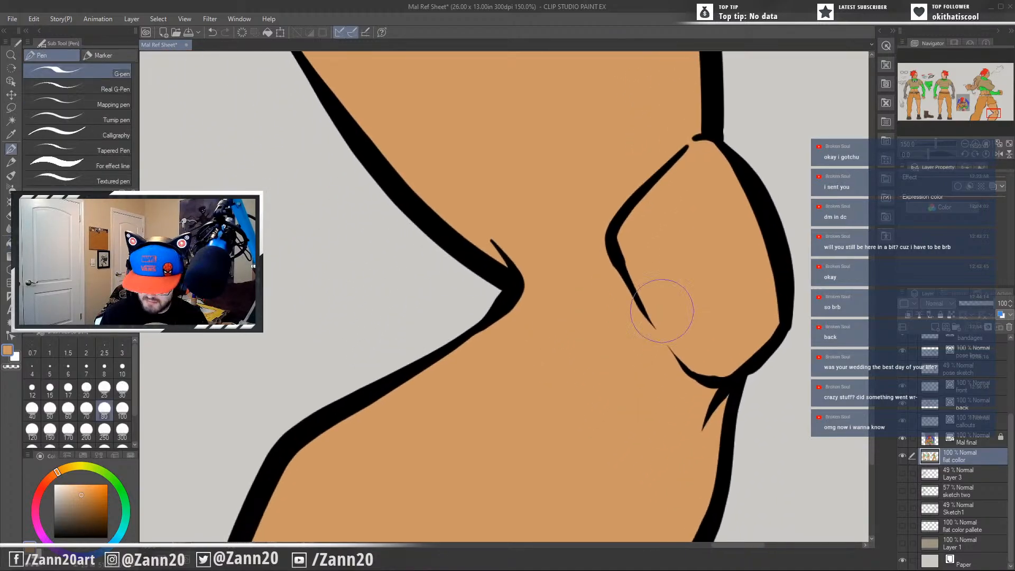
pyautogui.moveTo(581, 485); pyautogui.dragTo(644, 172)
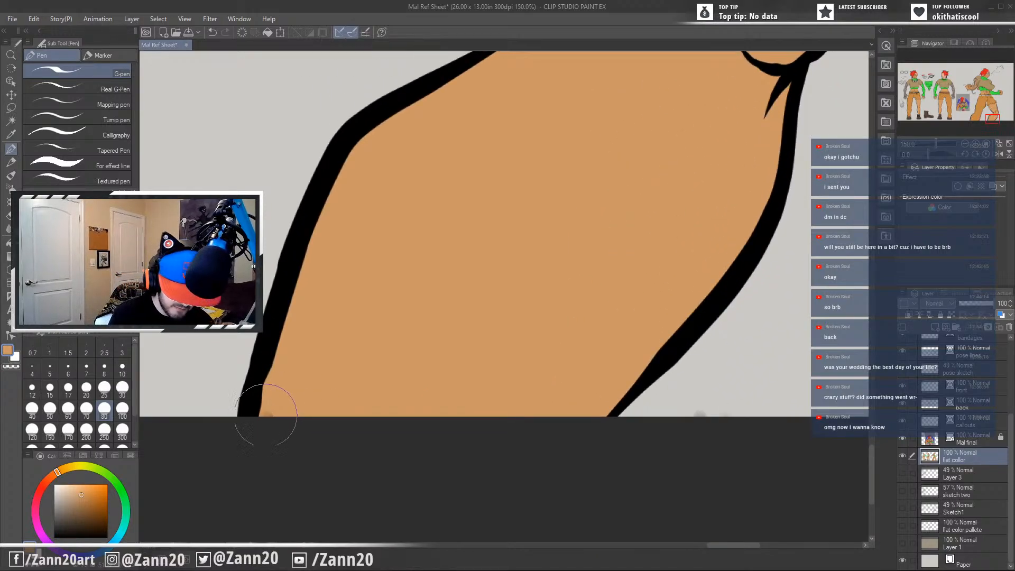
pyautogui.scroll(-4, 296, 392)
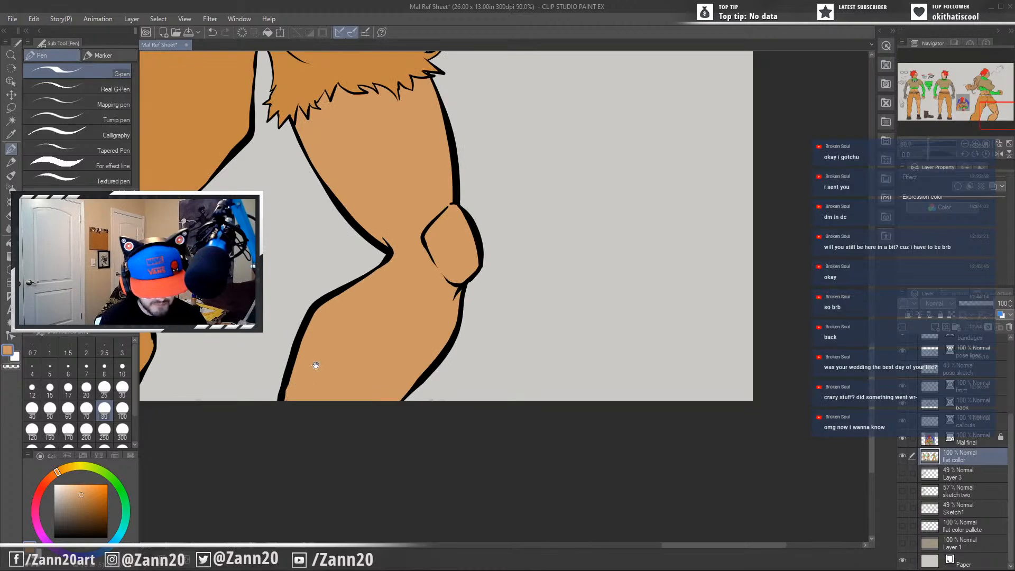
# Inspect the action-pose figure's flat colours and sample the bandage colour from its wrapped forearm.
pyautogui.moveTo(316, 364); pyautogui.dragTo(585, 356)
pyautogui.moveTo(456, 259); pyautogui.dragTo(468, 478)
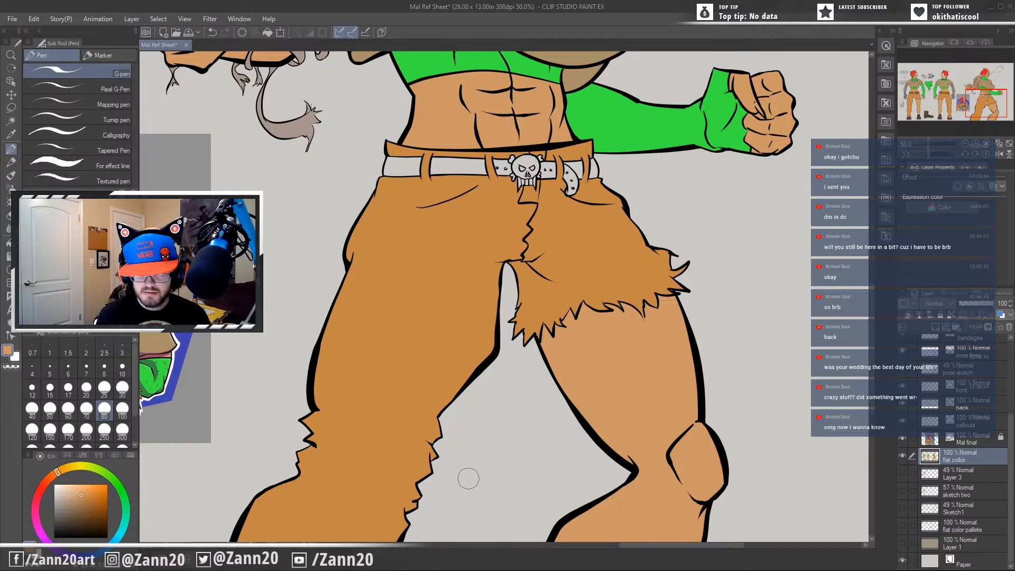
pyautogui.moveTo(331, 346); pyautogui.dragTo(580, 436)
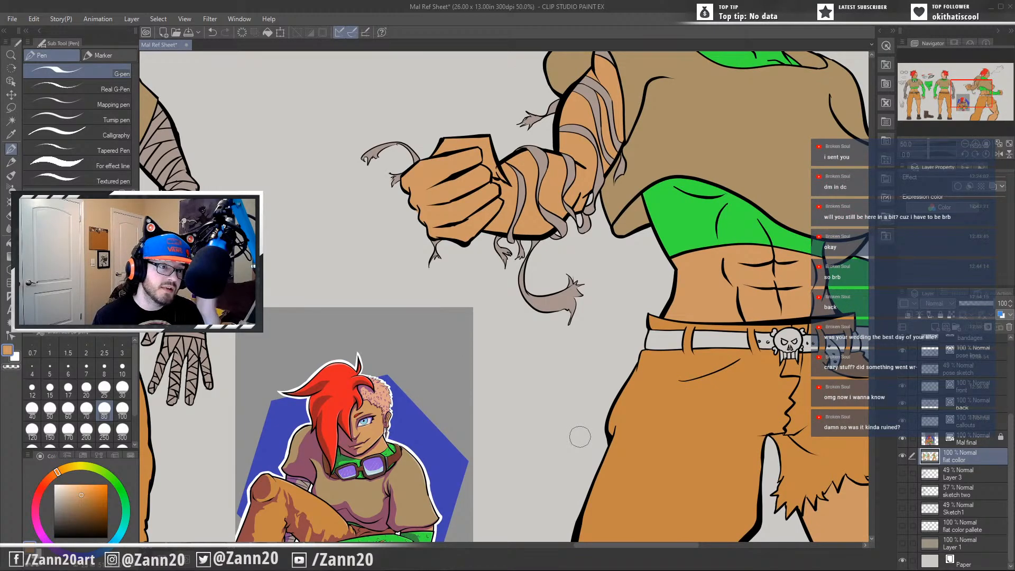
pyautogui.moveTo(442, 320); pyautogui.dragTo(491, 398)
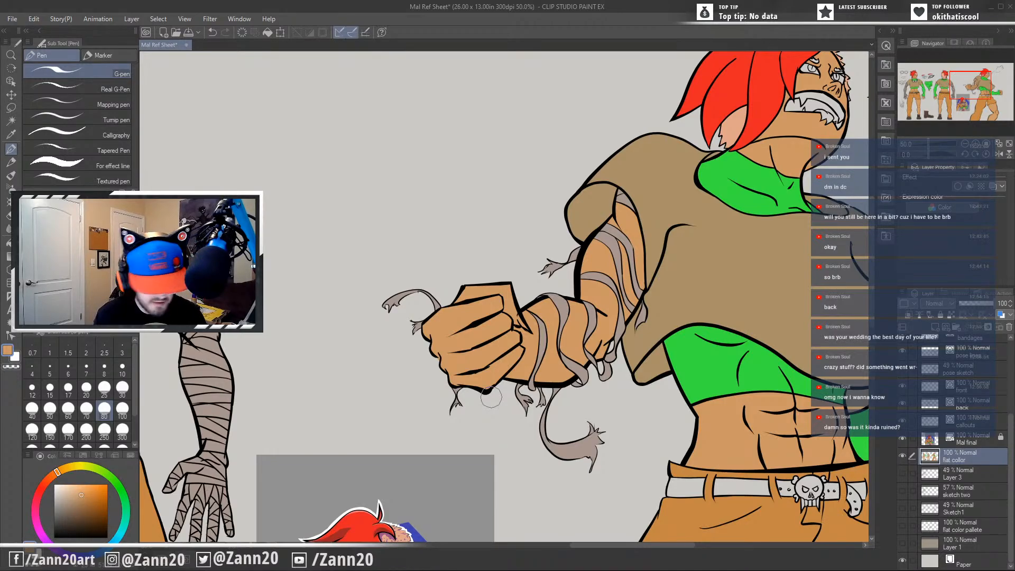
pyautogui.scroll(2, 491, 397)
pyautogui.moveTo(631, 222); pyautogui.dragTo(627, 306)
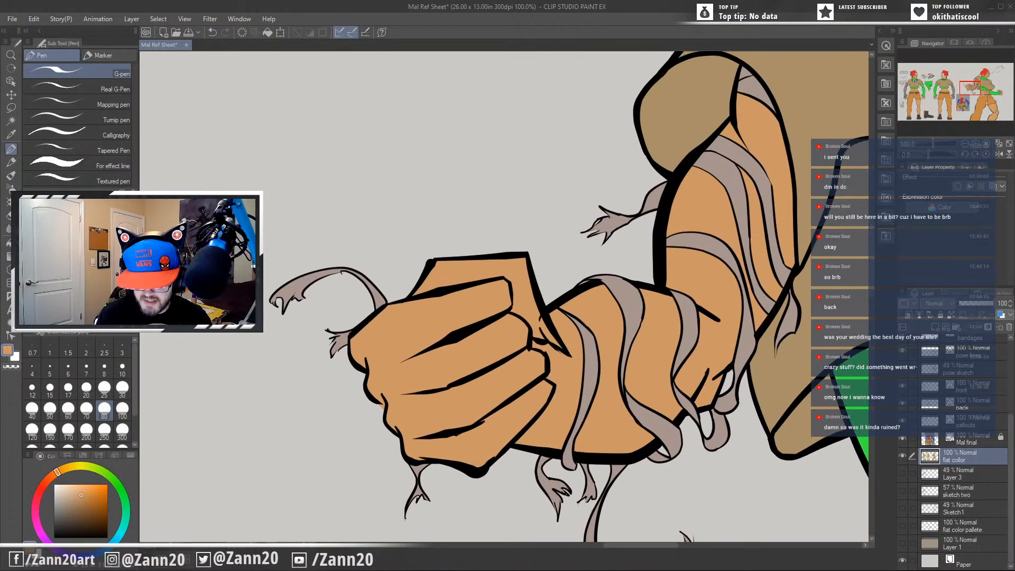
pyautogui.keyDown('alt'); pyautogui.click(624, 285); pyautogui.keyUp('alt')
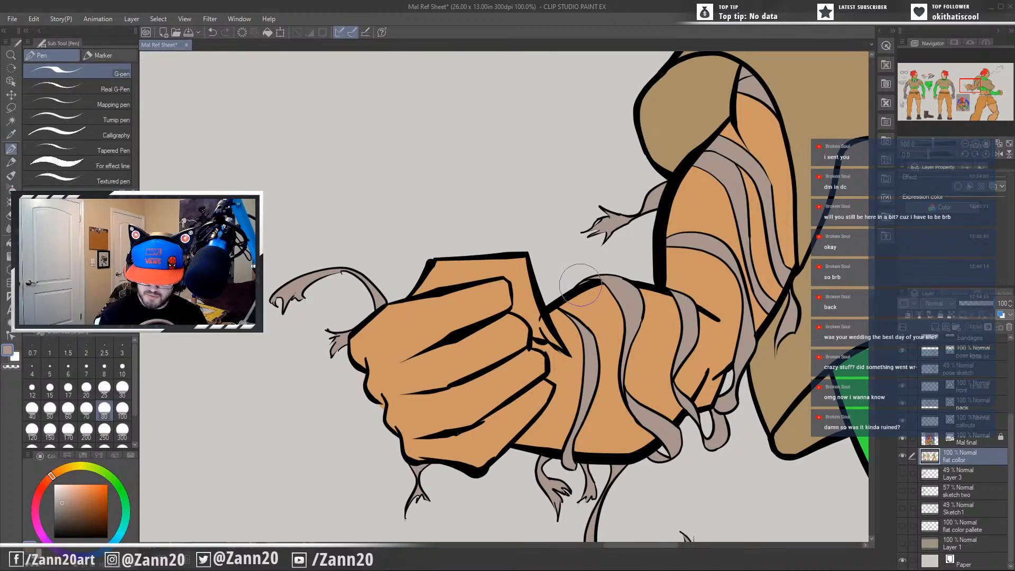
pyautogui.moveTo(690, 366)
pyautogui.mouseDown()
pyautogui.moveTo(541, 514)
pyautogui.moveTo(500, 539)
pyautogui.mouseUp()
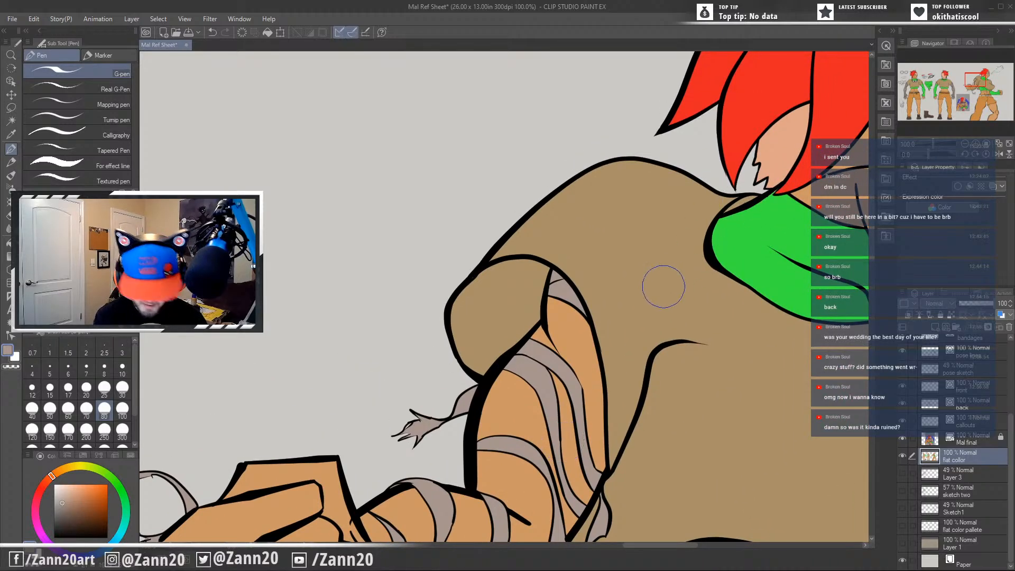
# Sample the tan of the action-pose figure's shirt and check the shirt from collar to lower hem for unfilled spots.
pyautogui.keyDown('alt'); pyautogui.click(661, 270); pyautogui.keyUp('alt')
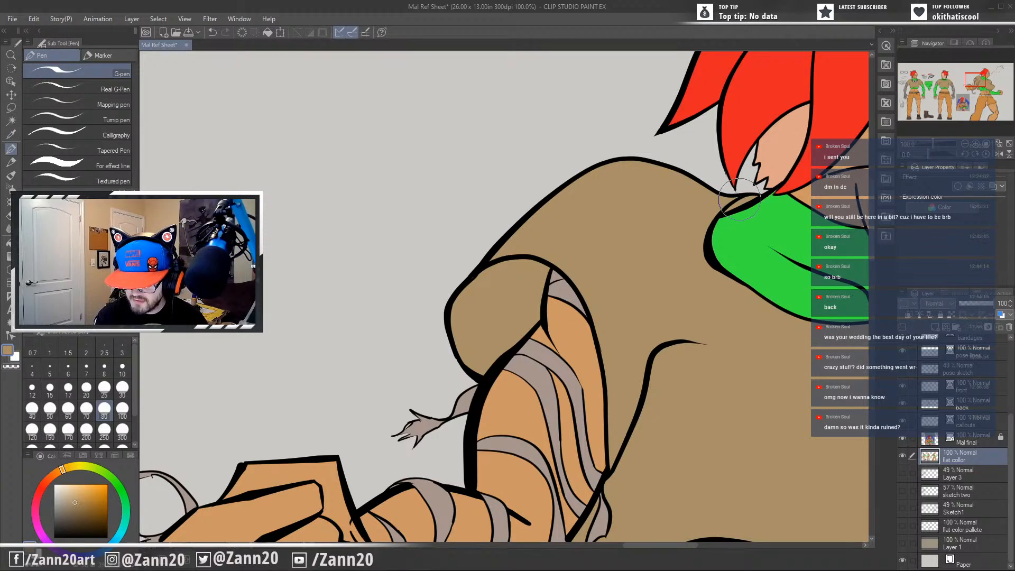
pyautogui.moveTo(776, 406); pyautogui.dragTo(518, 341)
pyautogui.moveTo(742, 409)
pyautogui.mouseDown()
pyautogui.moveTo(634, 394)
pyautogui.moveTo(669, 371)
pyautogui.mouseUp()
pyautogui.moveTo(679, 428); pyautogui.dragTo(537, 323)
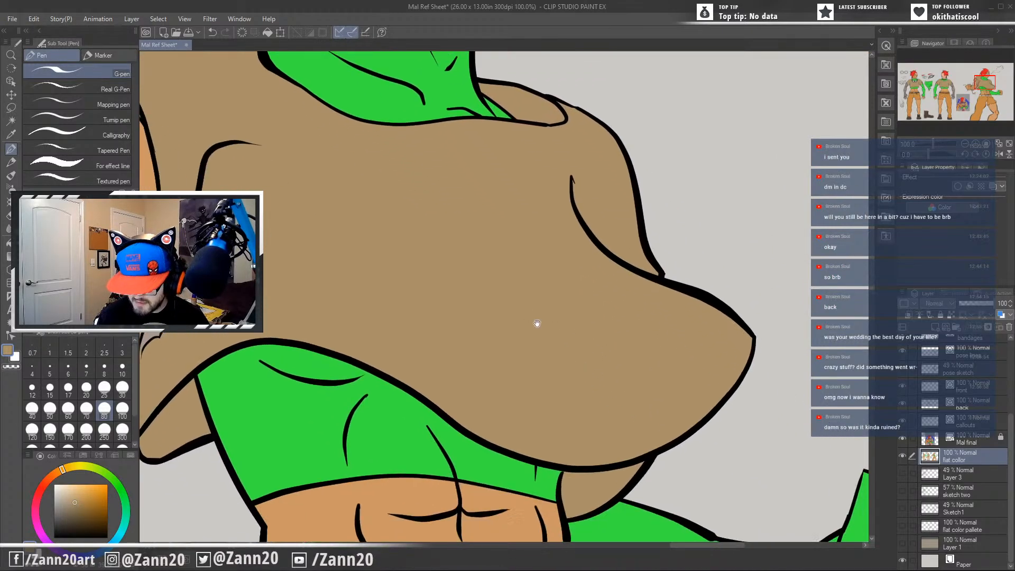
pyautogui.moveTo(596, 440); pyautogui.dragTo(659, 363)
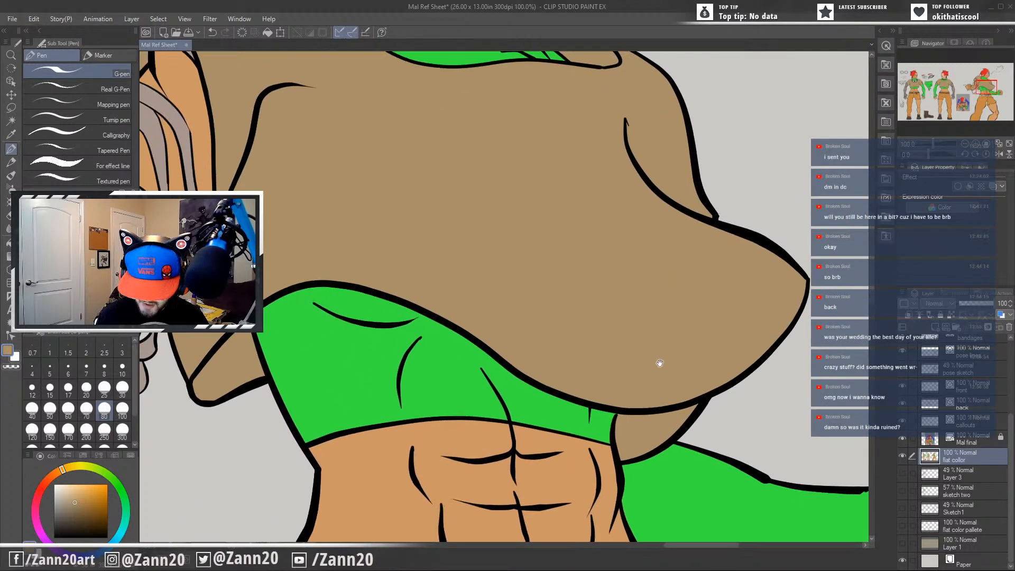
pyautogui.moveTo(506, 409); pyautogui.dragTo(622, 431)
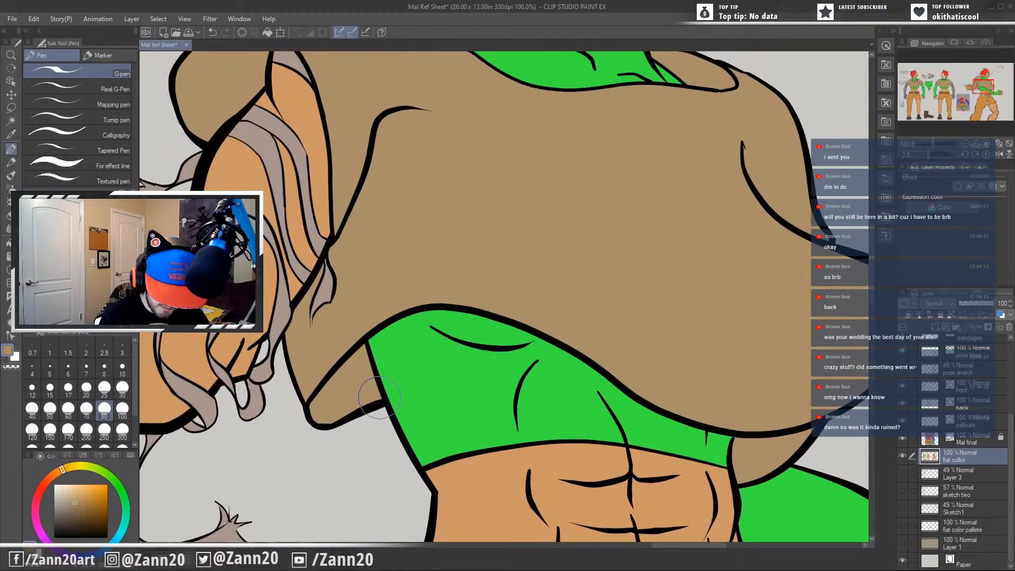
pyautogui.moveTo(339, 428); pyautogui.dragTo(429, 439)
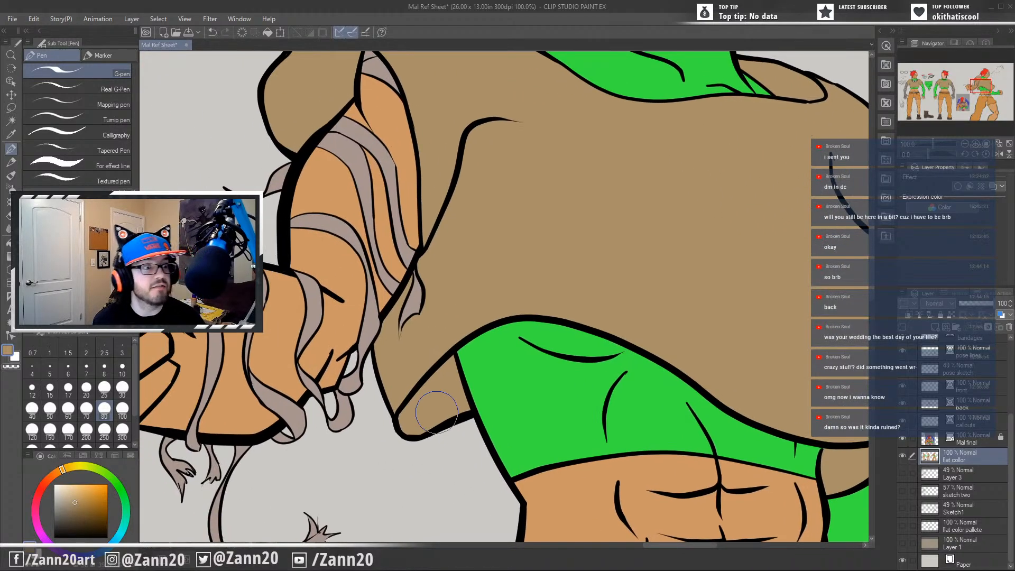
pyautogui.scroll(-2, 437, 413)
# Sample the off-white of the front figure's eye and paint its skull belt buckle with it.
pyautogui.moveTo(582, 409); pyautogui.dragTo(607, 215)
pyautogui.moveTo(566, 187)
pyautogui.mouseDown()
pyautogui.moveTo(596, 284)
pyautogui.moveTo(545, 419)
pyautogui.mouseUp()
pyautogui.moveTo(407, 414); pyautogui.dragTo(647, 342)
pyautogui.moveTo(449, 406)
pyautogui.mouseDown()
pyautogui.moveTo(652, 345)
pyautogui.moveTo(573, 367)
pyautogui.moveTo(643, 394)
pyautogui.mouseUp()
pyautogui.moveTo(542, 406); pyautogui.dragTo(651, 467)
pyautogui.moveTo(449, 416)
pyautogui.mouseDown()
pyautogui.moveTo(595, 402)
pyautogui.moveTo(643, 355)
pyautogui.moveTo(696, 393)
pyautogui.mouseUp()
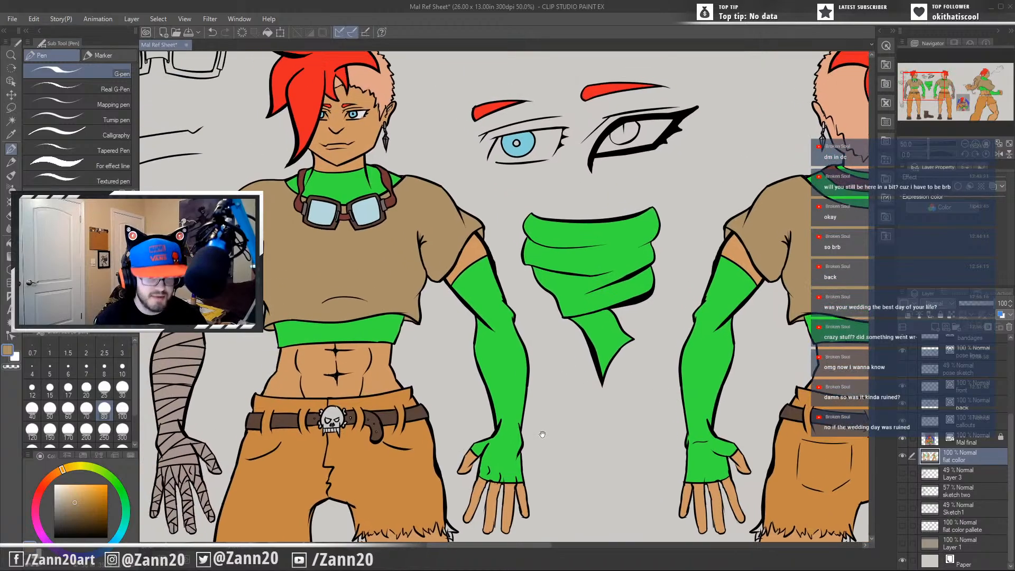
pyautogui.moveTo(543, 434); pyautogui.dragTo(595, 360)
pyautogui.moveTo(432, 376); pyautogui.dragTo(505, 421)
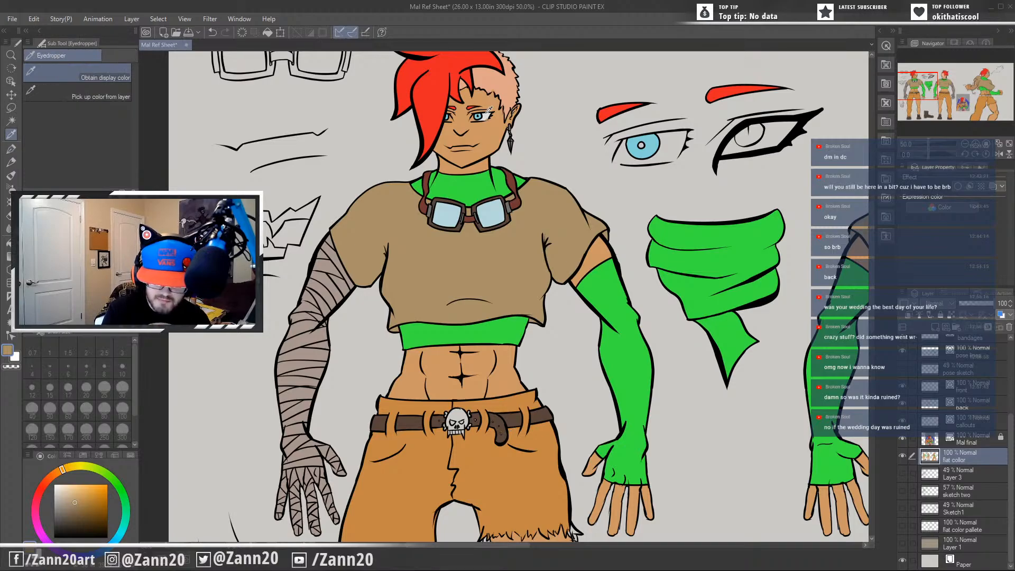
pyautogui.keyDown('alt'); pyautogui.click(483, 117); pyautogui.keyUp('alt')
pyautogui.moveTo(512, 394); pyautogui.dragTo(544, 327)
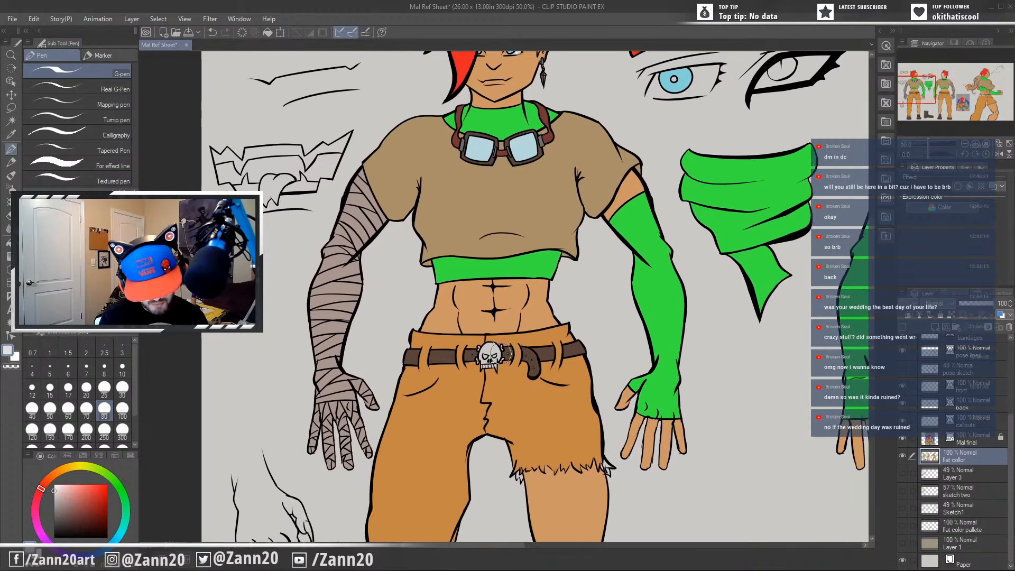
pyautogui.scroll(4, 490, 389)
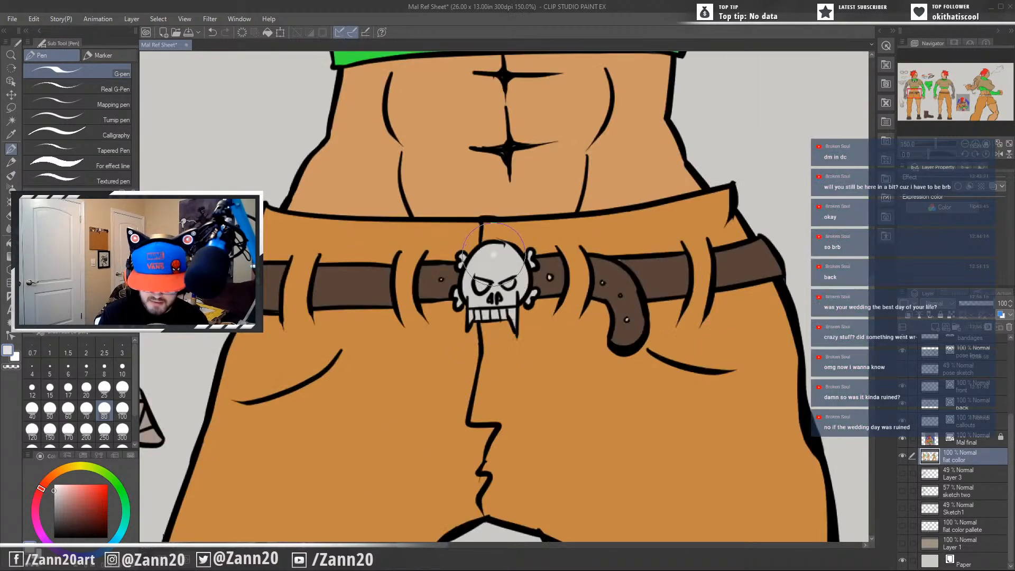
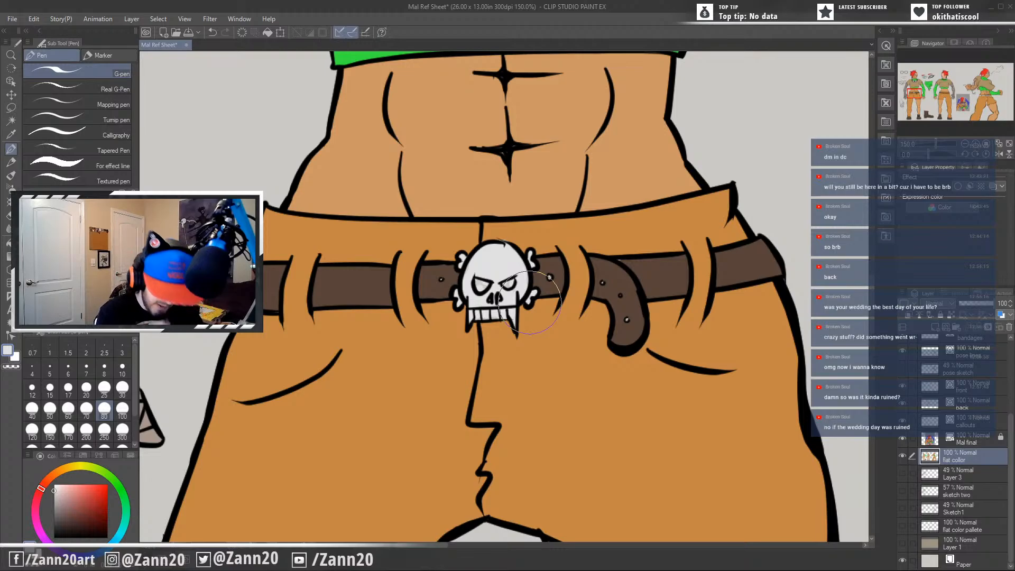
# Touch up the front figure's trousers around the skull buckle with sampled orange and fill the belt holes with sampled belt brown.
pyautogui.keyDown('alt'); pyautogui.click(507, 234); pyautogui.keyUp('alt')
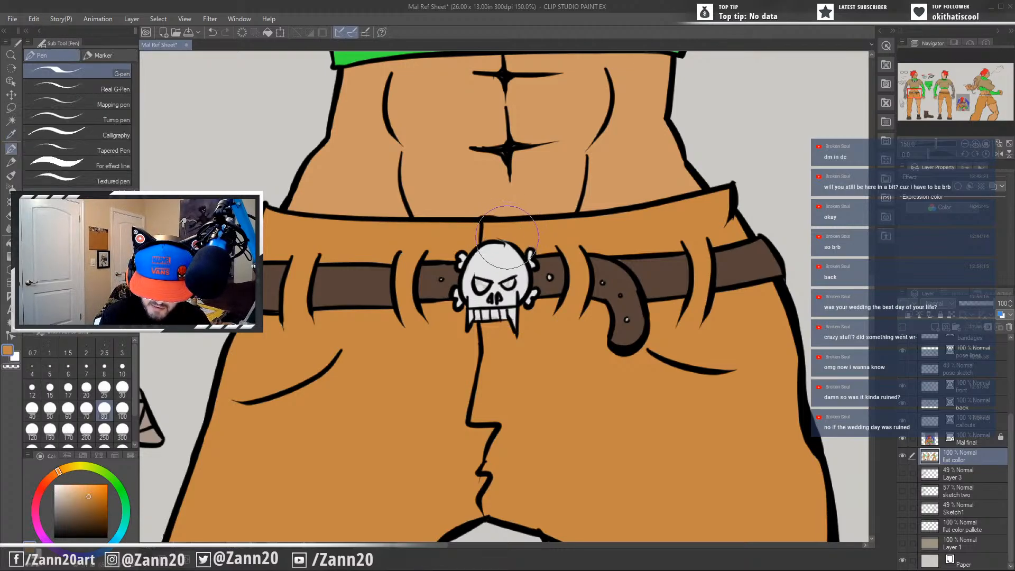
pyautogui.moveTo(590, 395); pyautogui.dragTo(574, 358)
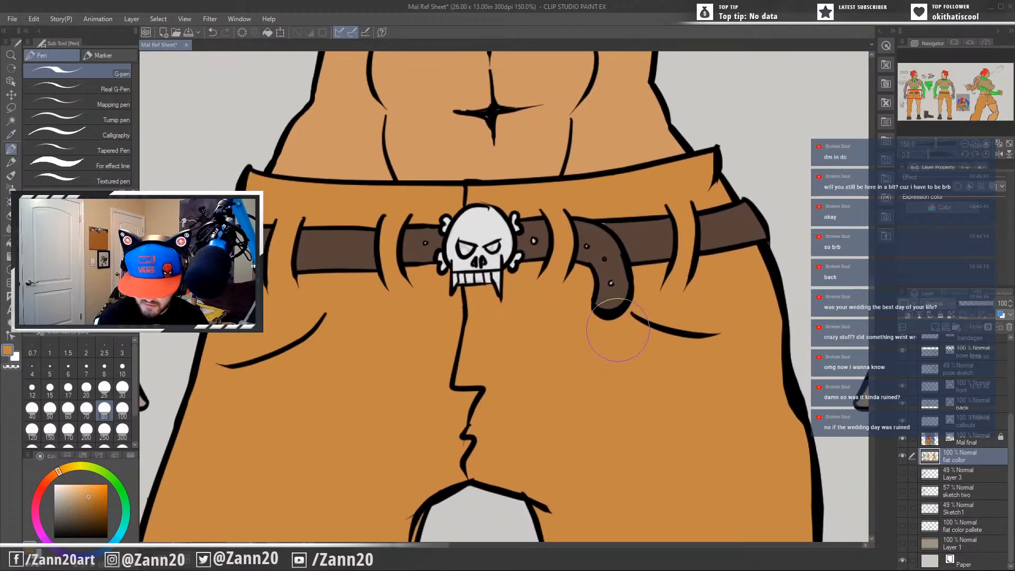
pyautogui.keyDown('alt'); pyautogui.click(624, 236); pyautogui.keyUp('alt')
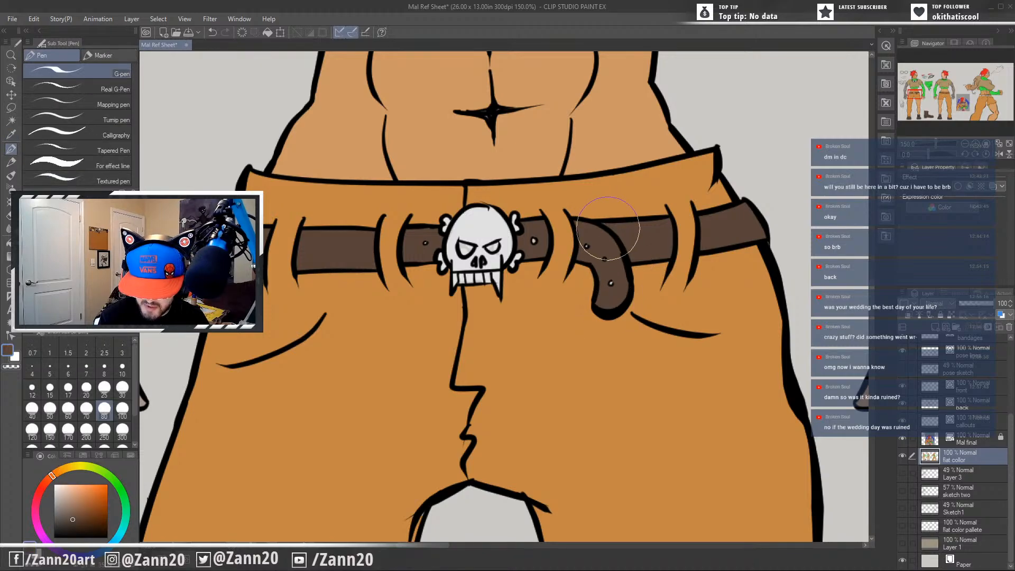
pyautogui.moveTo(592, 358); pyautogui.dragTo(597, 341)
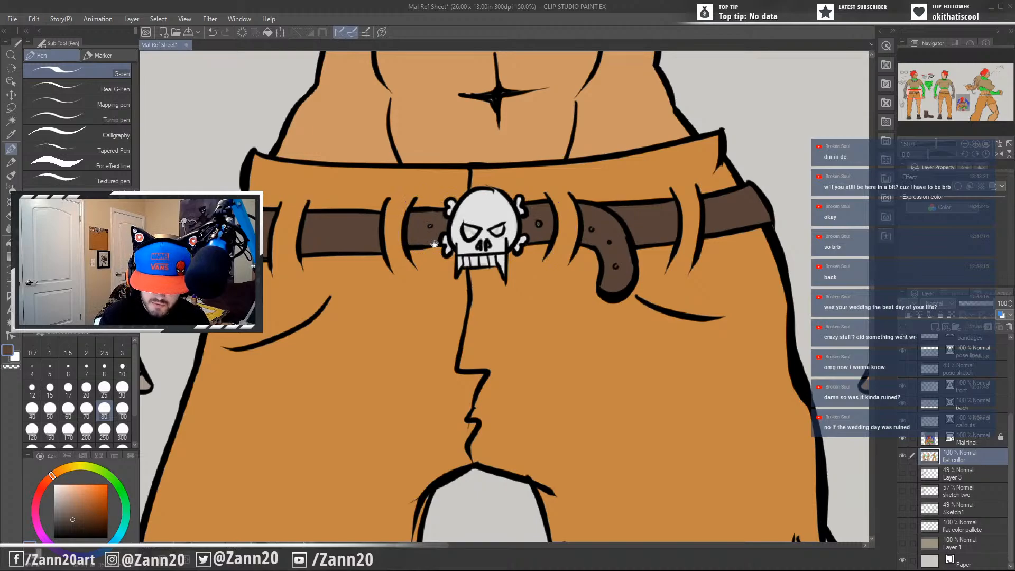
pyautogui.moveTo(434, 244); pyautogui.dragTo(418, 397)
# Sample the skin tone from the front figure's belly and check its midriff and cropped shirt for unfilled spots.
pyautogui.keyDown('alt'); pyautogui.click(514, 264); pyautogui.keyUp('alt')
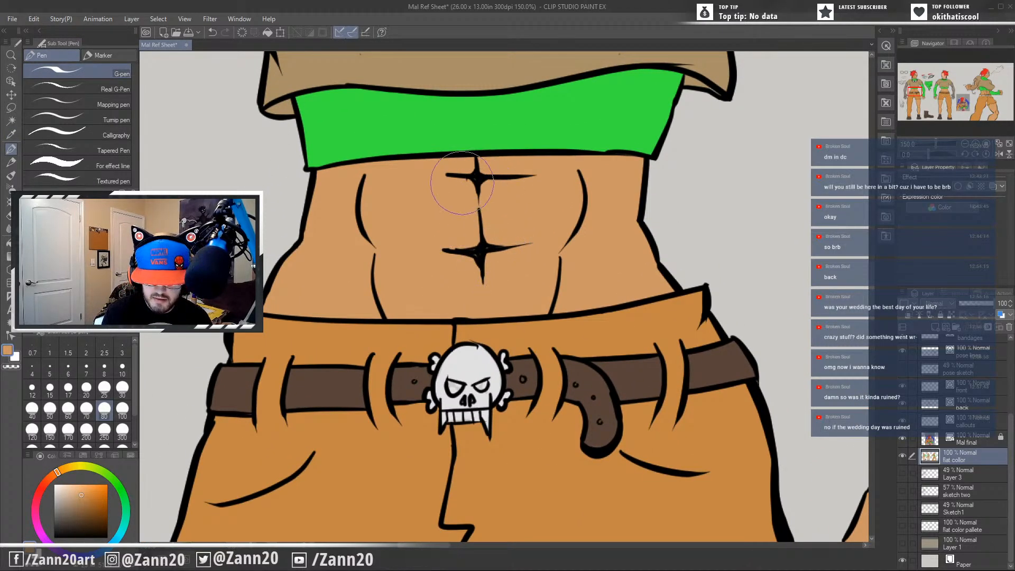
pyautogui.moveTo(522, 262); pyautogui.dragTo(558, 373)
pyautogui.moveTo(579, 301); pyautogui.dragTo(602, 388)
pyautogui.moveTo(628, 223)
pyautogui.mouseDown()
pyautogui.moveTo(623, 335)
pyautogui.moveTo(581, 437)
pyautogui.mouseUp()
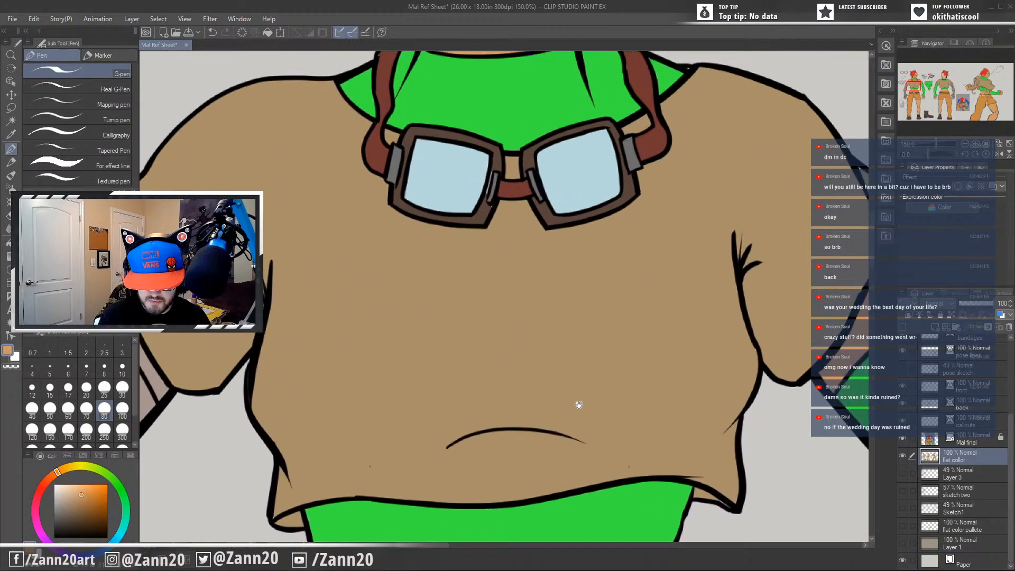
# Touch up the front figure's goggles, shirt and neck strap with the sampled frame brown, shirt tan and strap red-brown.
pyautogui.keyDown('alt'); pyautogui.click(489, 210); pyautogui.keyUp('alt')
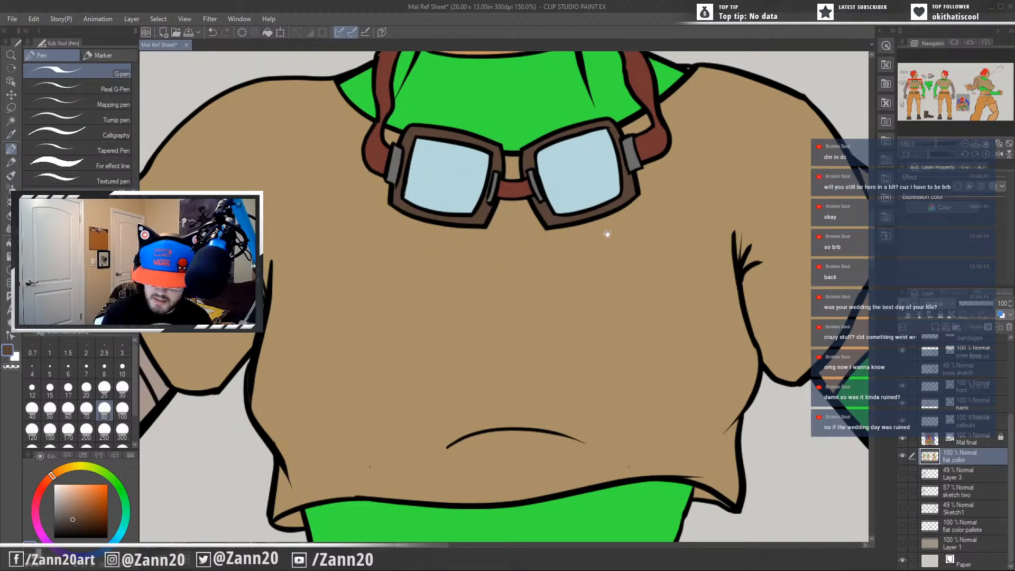
pyautogui.moveTo(607, 233); pyautogui.dragTo(539, 354)
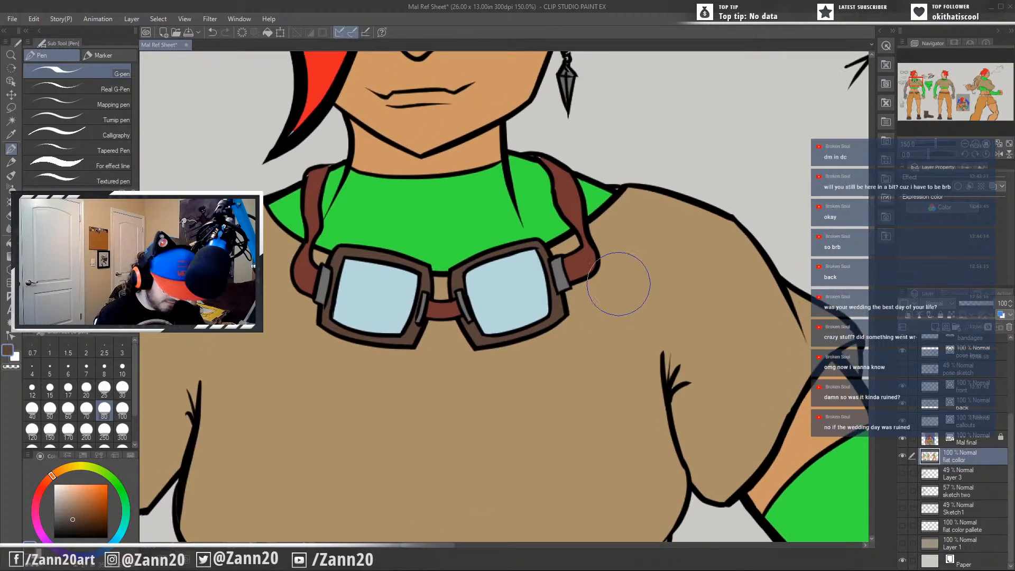
pyautogui.keyDown('alt'); pyautogui.click(621, 264); pyautogui.keyUp('alt')
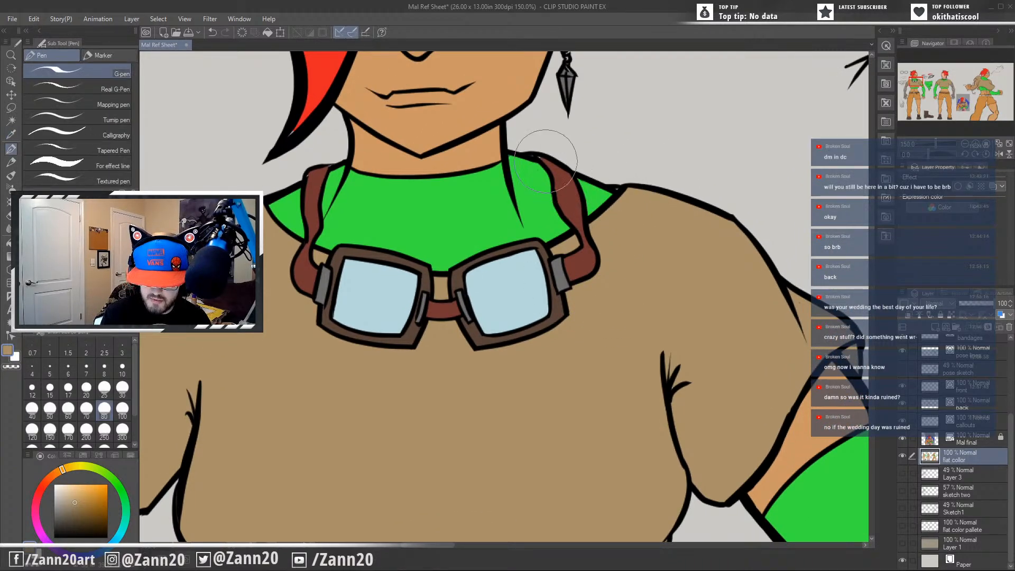
pyautogui.press('alt')
pyautogui.keyDown('alt'); pyautogui.click(566, 188); pyautogui.keyUp('alt')
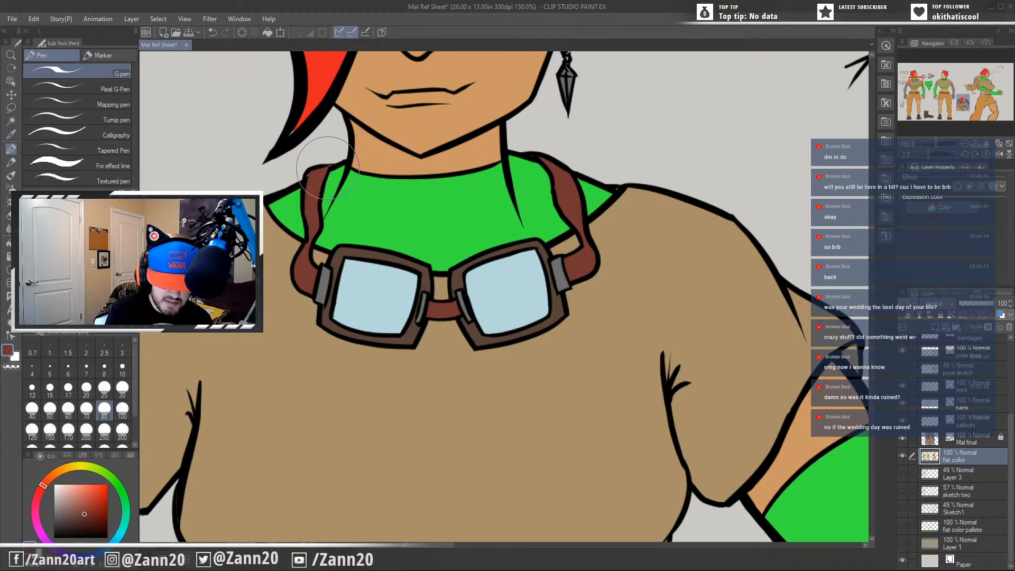
# Sample the off-white of the front figure's eye and fill the unpainted outer corner of that eye.
pyautogui.moveTo(478, 431); pyautogui.dragTo(658, 344)
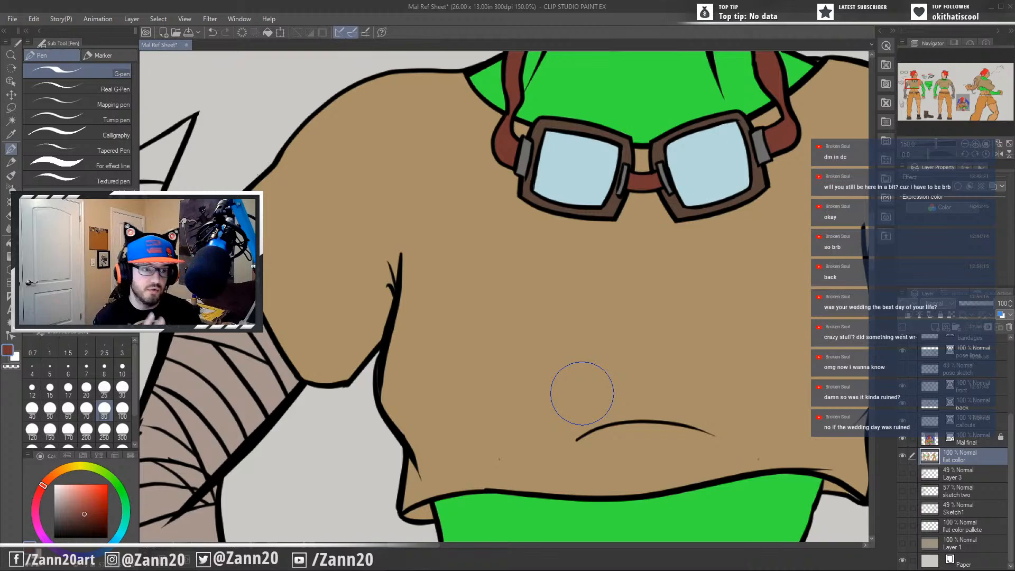
pyautogui.moveTo(471, 423); pyautogui.dragTo(623, 455)
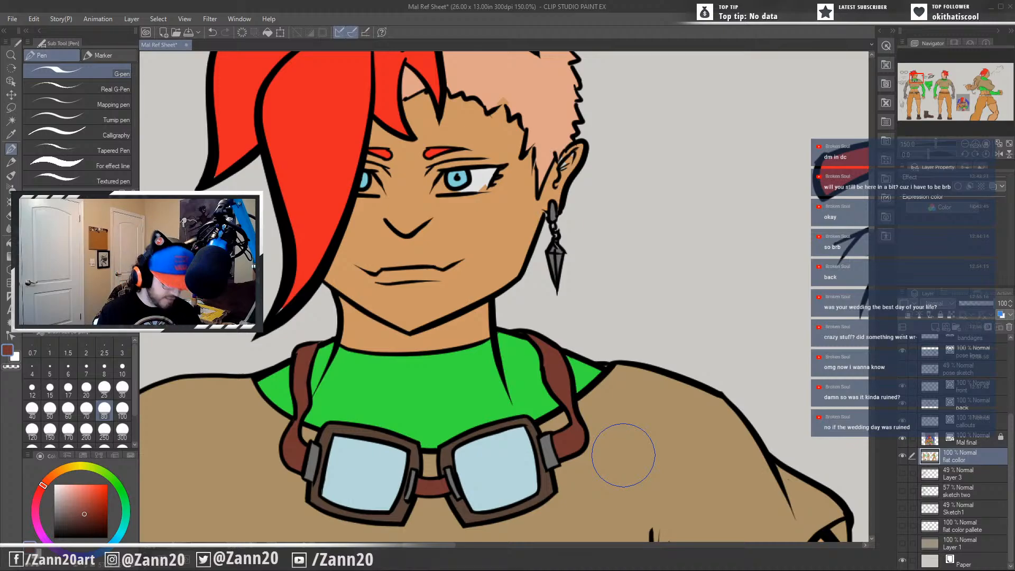
pyautogui.press('i')
pyautogui.press('p')
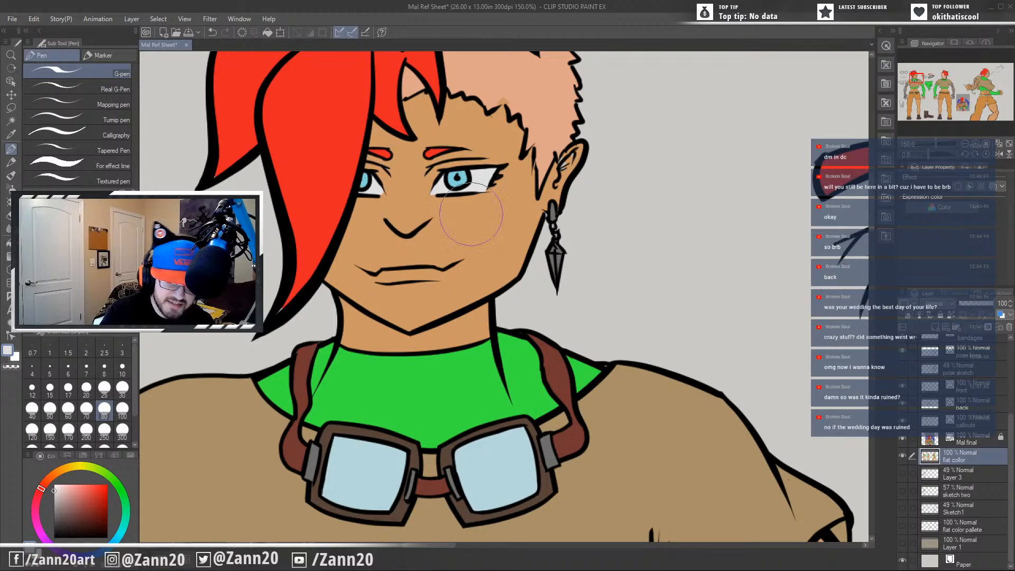
# Paint the white of the blue-iris eye callout with the off-white on both sides of the iris.
pyautogui.moveTo(634, 347); pyautogui.dragTo(568, 404)
pyautogui.moveTo(689, 455); pyautogui.dragTo(464, 354)
pyautogui.moveTo(691, 417); pyautogui.dragTo(427, 459)
pyautogui.moveTo(463, 232)
pyautogui.mouseDown()
pyautogui.moveTo(450, 223)
pyautogui.moveTo(463, 251)
pyautogui.moveTo(460, 226)
pyautogui.mouseUp()
pyautogui.moveTo(470, 221)
pyautogui.mouseDown()
pyautogui.moveTo(529, 211)
pyautogui.moveTo(502, 291)
pyautogui.moveTo(488, 300)
pyautogui.moveTo(485, 280)
pyautogui.moveTo(507, 270)
pyautogui.moveTo(481, 283)
pyautogui.moveTo(516, 227)
pyautogui.moveTo(502, 258)
pyautogui.mouseUp()
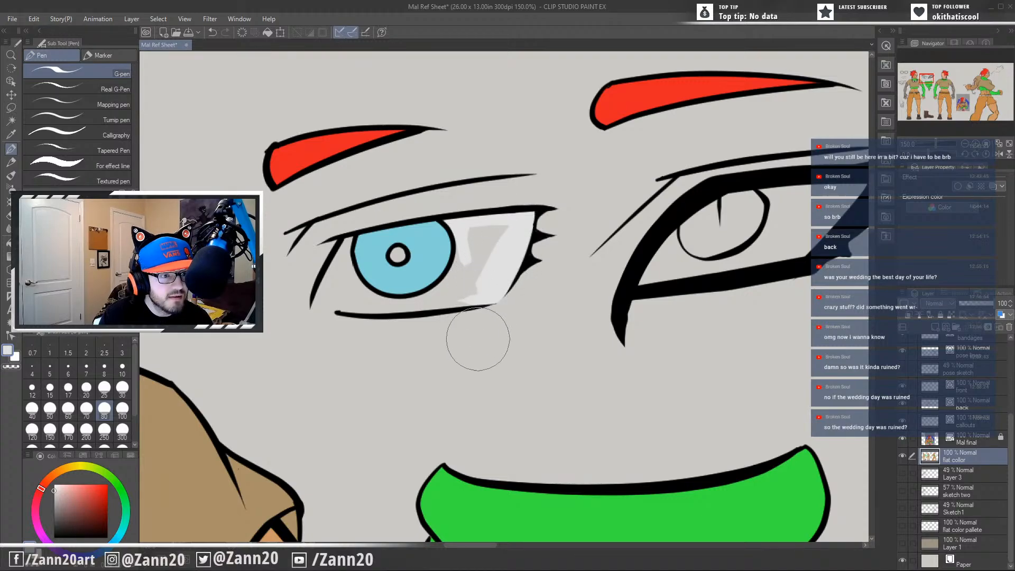
pyautogui.moveTo(477, 339); pyautogui.dragTo(567, 337)
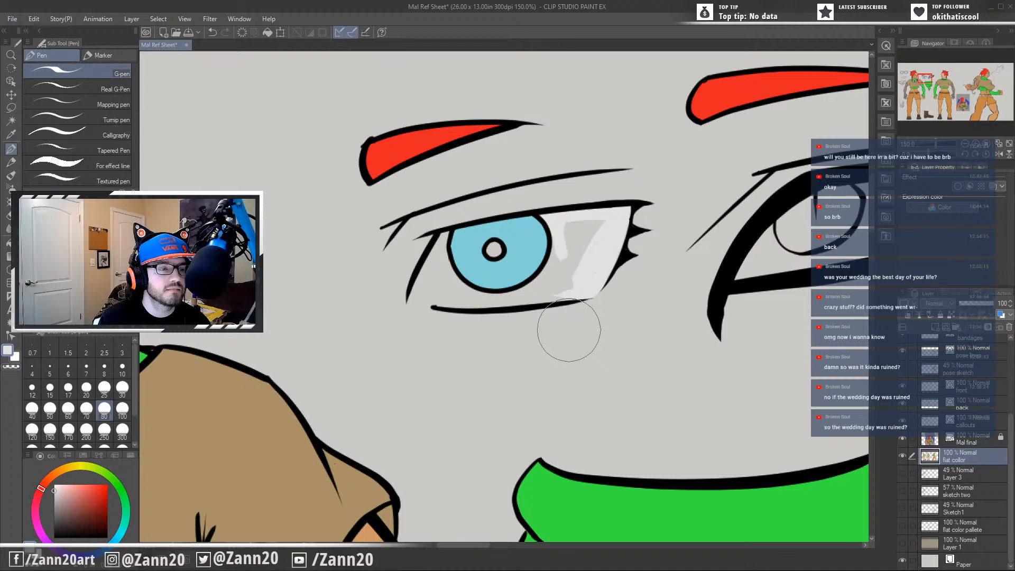
pyautogui.moveTo(590, 233)
pyautogui.mouseDown()
pyautogui.moveTo(566, 226)
pyautogui.moveTo(564, 274)
pyautogui.moveTo(555, 243)
pyautogui.moveTo(557, 272)
pyautogui.moveTo(570, 268)
pyautogui.moveTo(564, 289)
pyautogui.moveTo(552, 272)
pyautogui.moveTo(548, 284)
pyautogui.moveTo(557, 269)
pyautogui.moveTo(528, 283)
pyautogui.moveTo(543, 277)
pyautogui.moveTo(550, 287)
pyautogui.moveTo(518, 300)
pyautogui.moveTo(569, 296)
pyautogui.moveTo(468, 299)
pyautogui.mouseUp()
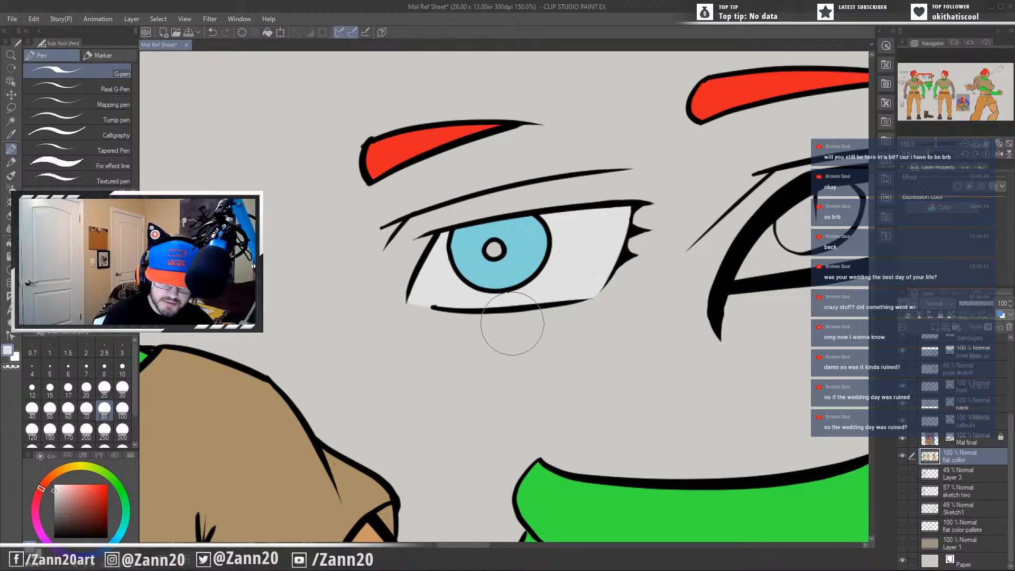
# Sample the trouser orange and fill the frayed hem of the front figure's cut-off trouser leg.
pyautogui.moveTo(630, 299); pyautogui.dragTo(484, 332)
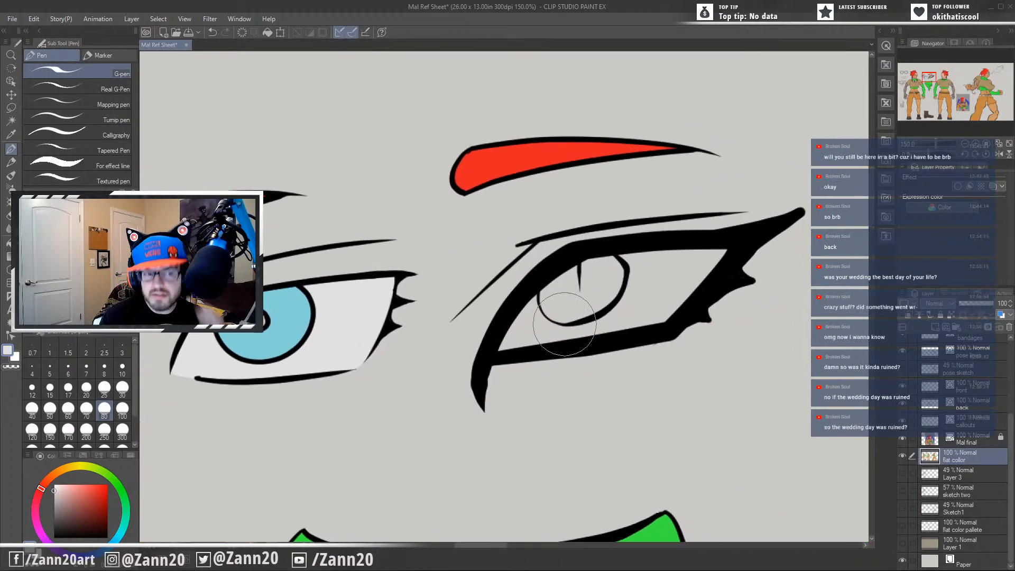
pyautogui.moveTo(684, 420); pyautogui.dragTo(695, 256)
pyautogui.moveTo(571, 354); pyautogui.dragTo(764, 266)
pyautogui.moveTo(601, 332); pyautogui.dragTo(592, 153)
pyautogui.scroll(-5, 596, 395)
pyautogui.moveTo(343, 459); pyautogui.dragTo(562, 344)
pyautogui.moveTo(480, 336); pyautogui.dragTo(560, 369)
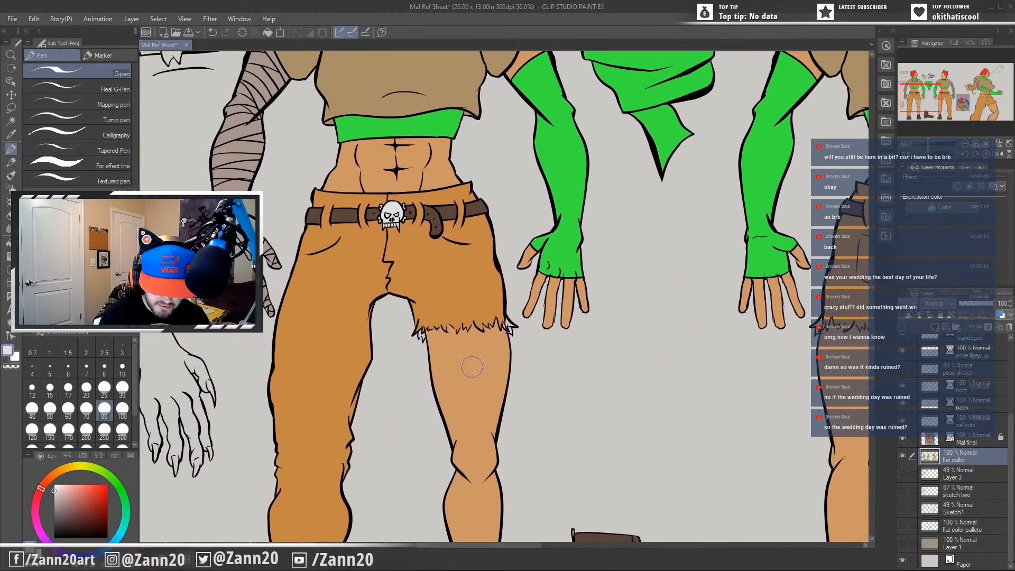
pyautogui.moveTo(472, 367)
pyautogui.mouseDown()
pyautogui.moveTo(571, 264)
pyautogui.moveTo(597, 391)
pyautogui.moveTo(547, 414)
pyautogui.moveTo(517, 382)
pyautogui.mouseUp()
pyautogui.keyDown('alt'); pyautogui.click(483, 423); pyautogui.keyUp('alt')
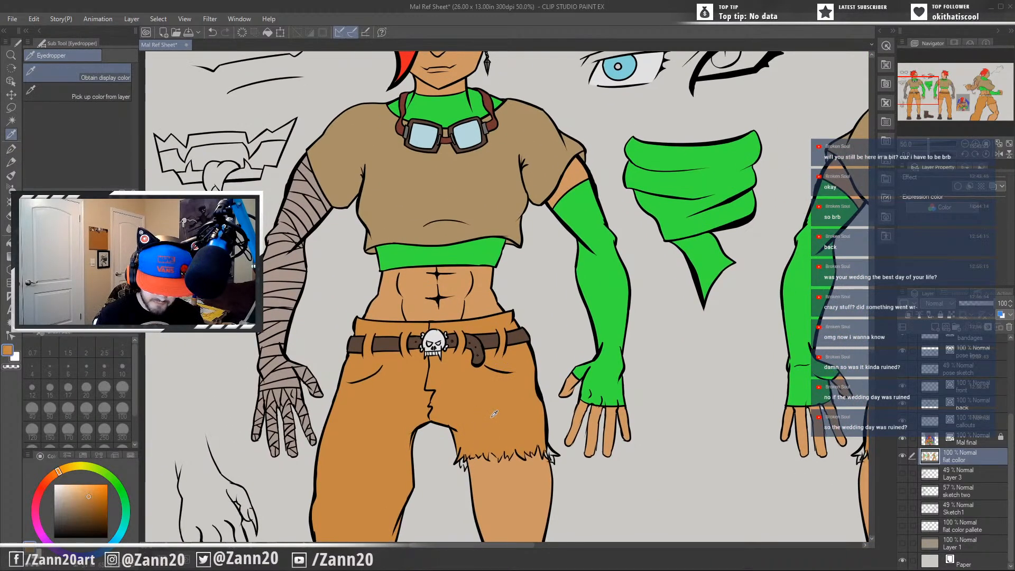
pyautogui.scroll(-3, 486, 349)
pyautogui.scroll(5, 481, 374)
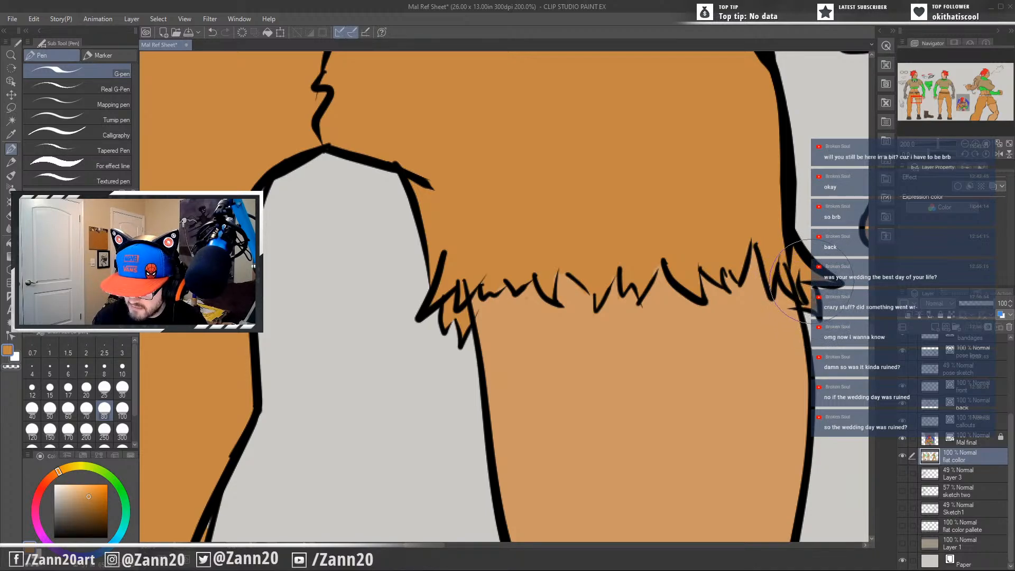
pyautogui.moveTo(552, 340); pyautogui.dragTo(446, 352)
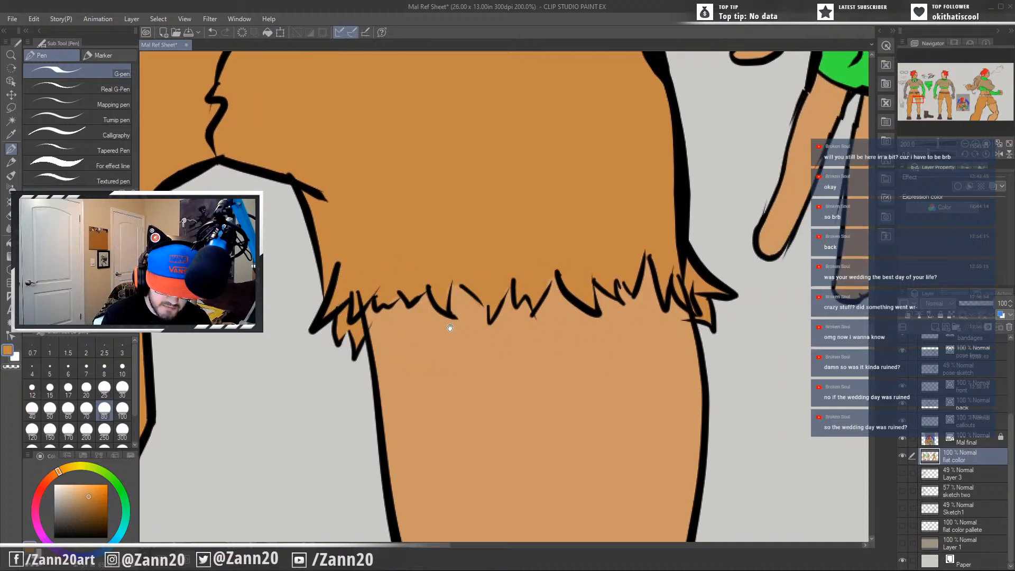
pyautogui.moveTo(729, 393); pyautogui.dragTo(687, 455)
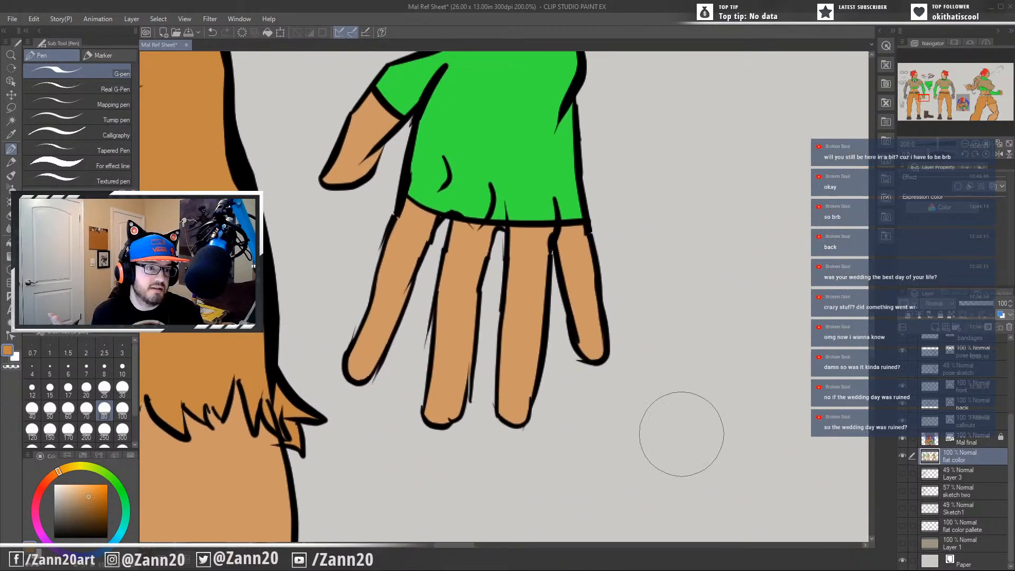
# Fill the frayed hem of the back figure's cut-off trouser leg with the trouser orange.
pyautogui.scroll(-4, 681, 433)
pyautogui.moveTo(743, 418); pyautogui.dragTo(264, 331)
pyautogui.scroll(4, 528, 361)
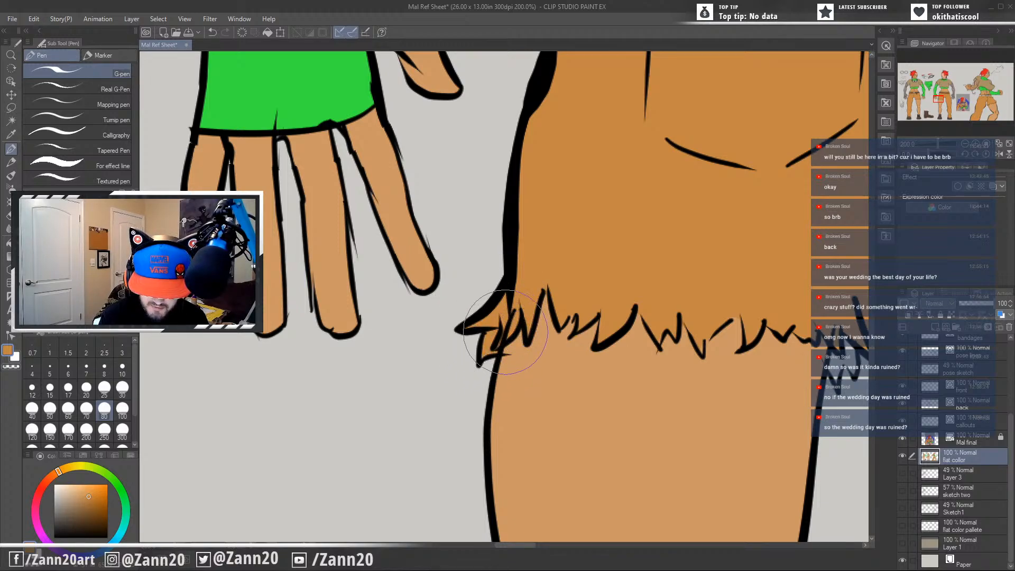
pyautogui.moveTo(723, 403); pyautogui.dragTo(489, 382)
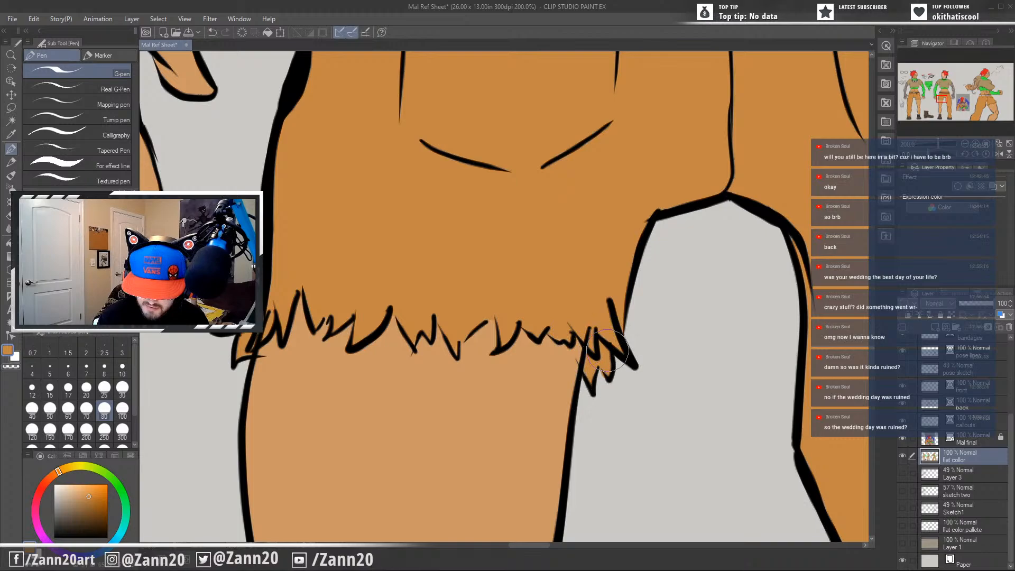
# Check the back figure's trousers from the crotch and pockets up to the belt and waistband for unfilled spots.
pyautogui.moveTo(655, 397); pyautogui.dragTo(371, 294)
pyautogui.moveTo(614, 252); pyautogui.dragTo(506, 486)
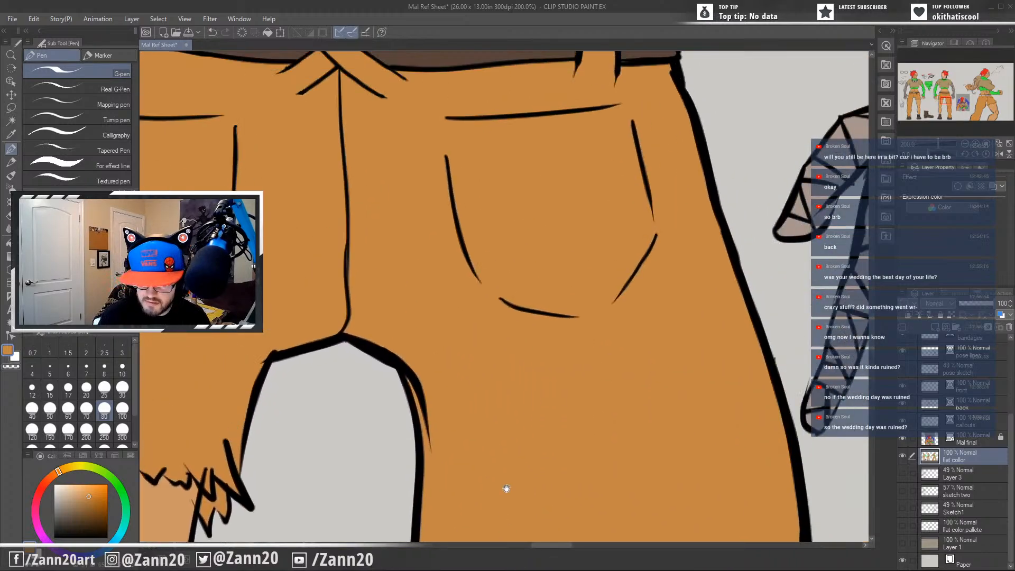
pyautogui.moveTo(524, 405); pyautogui.dragTo(568, 480)
pyautogui.moveTo(491, 338); pyautogui.dragTo(544, 290)
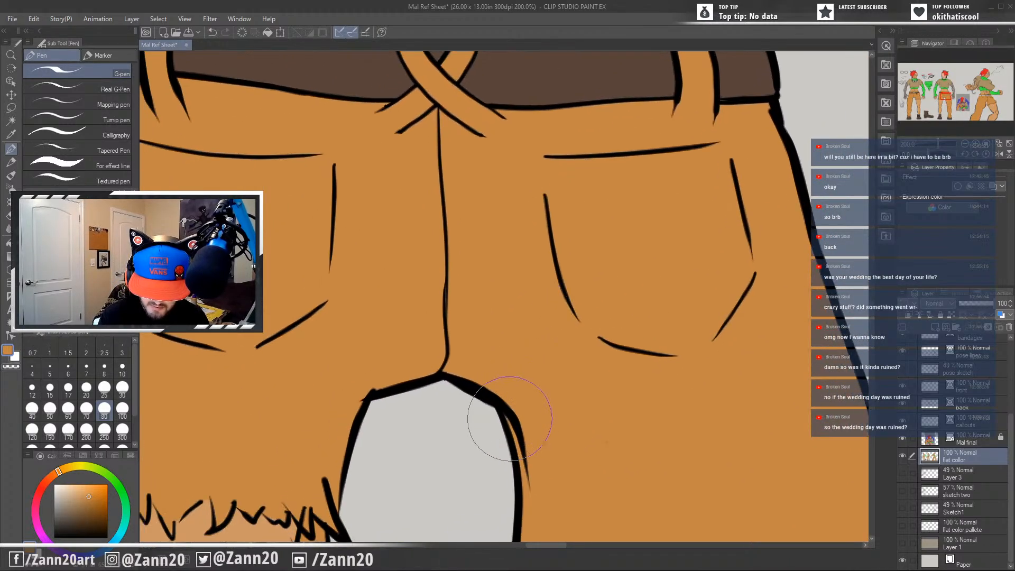
pyautogui.moveTo(544, 362); pyautogui.dragTo(537, 453)
pyautogui.moveTo(525, 340); pyautogui.dragTo(675, 433)
pyautogui.moveTo(609, 412)
pyautogui.mouseDown()
pyautogui.moveTo(484, 433)
pyautogui.moveTo(564, 498)
pyautogui.mouseUp()
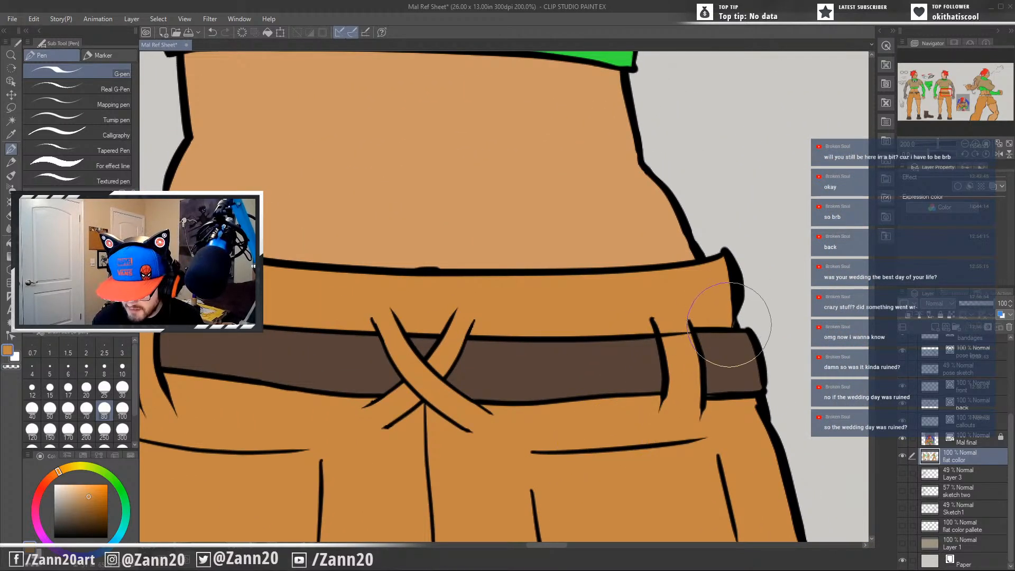
# Paint the back figure's neck, jaw edges and both ears below the shaved hairline with the current orange.
pyautogui.scroll(-4, 546, 400)
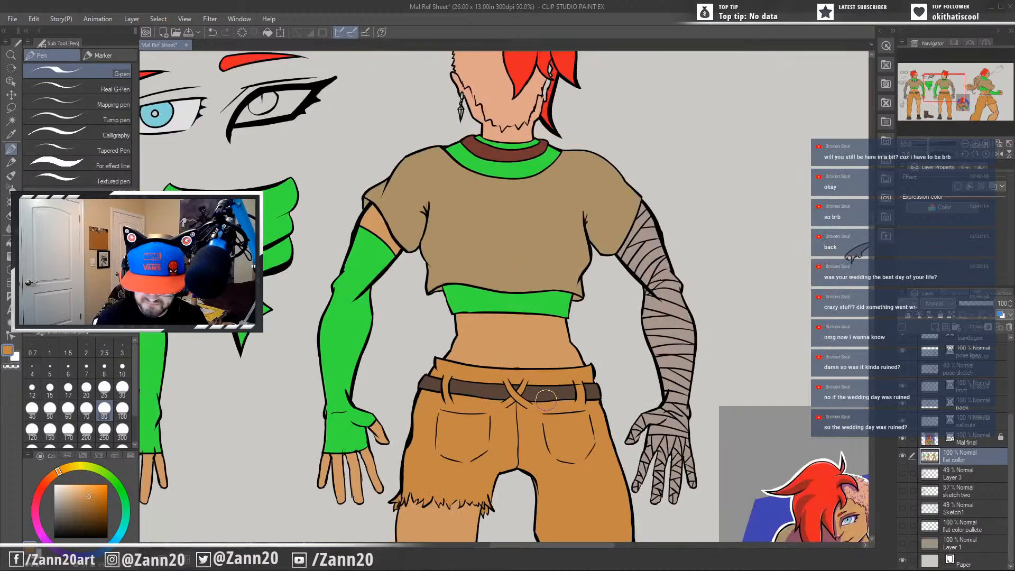
pyautogui.moveTo(501, 447); pyautogui.dragTo(570, 442)
pyautogui.moveTo(530, 274); pyautogui.dragTo(510, 461)
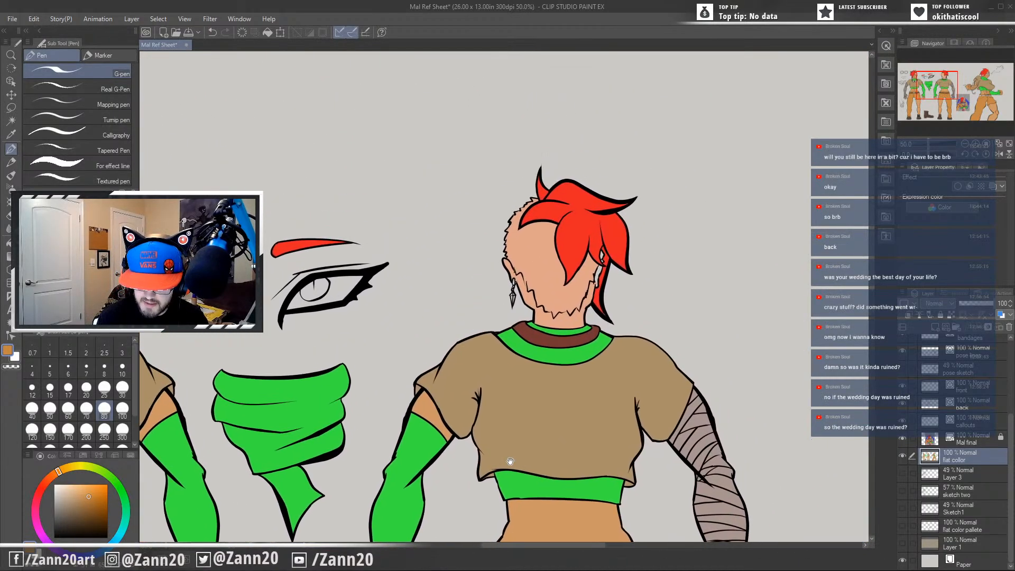
pyautogui.scroll(4, 587, 339)
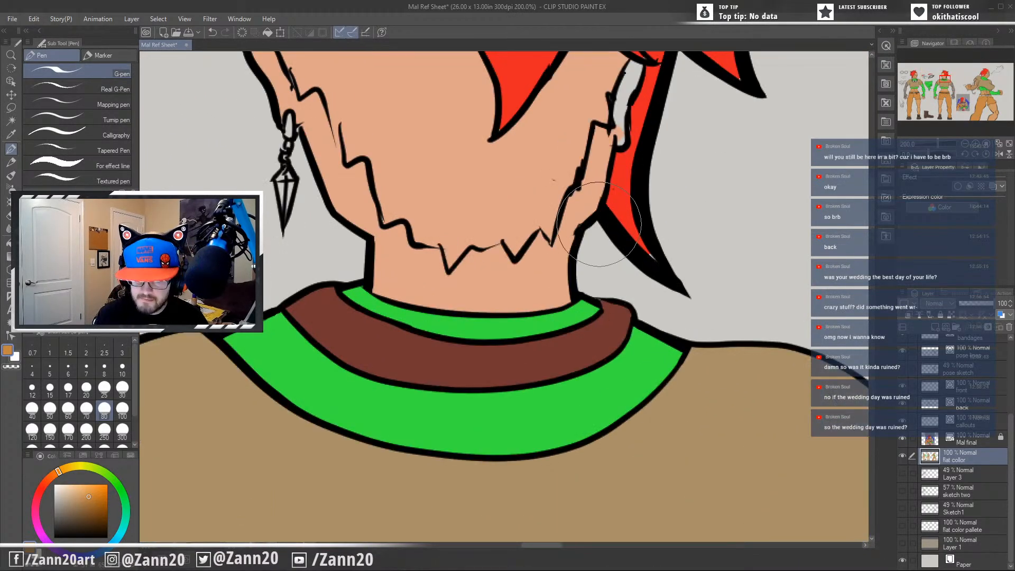
pyautogui.moveTo(572, 209); pyautogui.dragTo(580, 322)
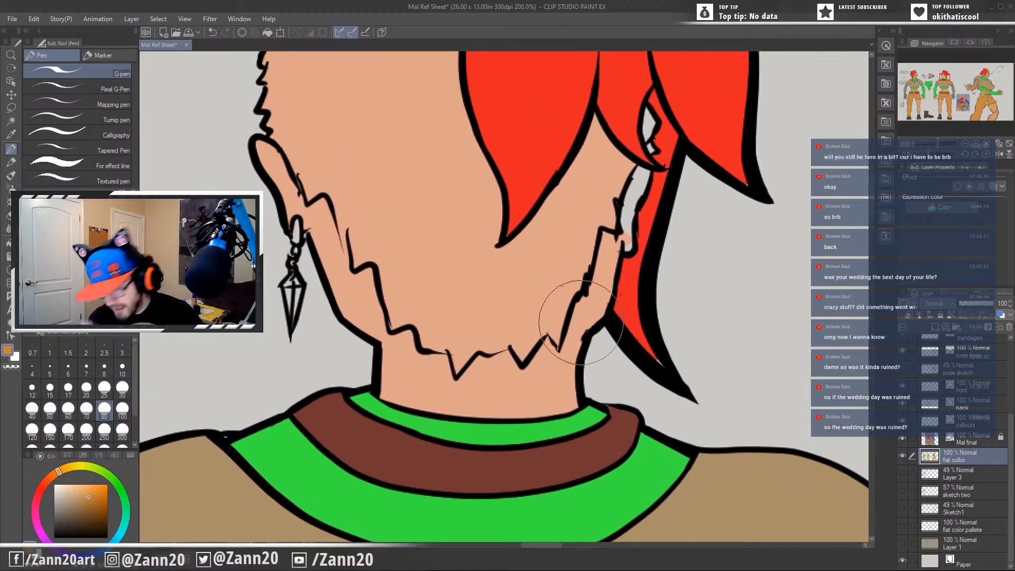
pyautogui.moveTo(639, 170)
pyautogui.mouseDown()
pyautogui.moveTo(633, 213)
pyautogui.moveTo(637, 186)
pyautogui.moveTo(632, 193)
pyautogui.moveTo(626, 243)
pyautogui.moveTo(624, 211)
pyautogui.moveTo(627, 246)
pyautogui.moveTo(604, 233)
pyautogui.moveTo(591, 301)
pyautogui.moveTo(608, 240)
pyautogui.moveTo(597, 286)
pyautogui.moveTo(611, 268)
pyautogui.moveTo(595, 317)
pyautogui.moveTo(602, 304)
pyautogui.moveTo(581, 332)
pyautogui.moveTo(577, 319)
pyautogui.moveTo(571, 326)
pyautogui.moveTo(582, 299)
pyautogui.moveTo(563, 367)
pyautogui.moveTo(570, 332)
pyautogui.moveTo(572, 402)
pyautogui.moveTo(547, 385)
pyautogui.moveTo(573, 404)
pyautogui.moveTo(513, 409)
pyautogui.moveTo(552, 400)
pyautogui.moveTo(571, 368)
pyautogui.moveTo(569, 352)
pyautogui.moveTo(559, 371)
pyautogui.moveTo(546, 343)
pyautogui.moveTo(559, 364)
pyautogui.moveTo(549, 350)
pyautogui.moveTo(524, 382)
pyautogui.moveTo(545, 351)
pyautogui.moveTo(556, 371)
pyautogui.moveTo(533, 380)
pyautogui.moveTo(556, 393)
pyautogui.moveTo(544, 369)
pyautogui.moveTo(548, 395)
pyautogui.moveTo(531, 410)
pyautogui.moveTo(556, 409)
pyautogui.moveTo(546, 404)
pyautogui.moveTo(564, 393)
pyautogui.moveTo(389, 399)
pyautogui.moveTo(381, 364)
pyautogui.moveTo(387, 343)
pyautogui.moveTo(407, 333)
pyautogui.moveTo(430, 351)
pyautogui.moveTo(352, 390)
pyautogui.moveTo(365, 359)
pyautogui.moveTo(417, 343)
pyautogui.moveTo(465, 357)
pyautogui.moveTo(441, 394)
pyautogui.moveTo(455, 364)
pyautogui.moveTo(438, 359)
pyautogui.moveTo(465, 370)
pyautogui.moveTo(481, 354)
pyautogui.moveTo(513, 364)
pyautogui.moveTo(481, 385)
pyautogui.moveTo(482, 363)
pyautogui.moveTo(483, 371)
pyautogui.moveTo(380, 278)
pyautogui.moveTo(373, 312)
pyautogui.moveTo(341, 300)
pyautogui.moveTo(344, 314)
pyautogui.moveTo(379, 253)
pyautogui.moveTo(370, 318)
pyautogui.moveTo(356, 235)
pyautogui.moveTo(331, 261)
pyautogui.moveTo(327, 191)
pyautogui.moveTo(336, 209)
pyautogui.moveTo(308, 216)
pyautogui.moveTo(300, 183)
pyautogui.moveTo(254, 140)
pyautogui.moveTo(287, 191)
pyautogui.mouseUp()
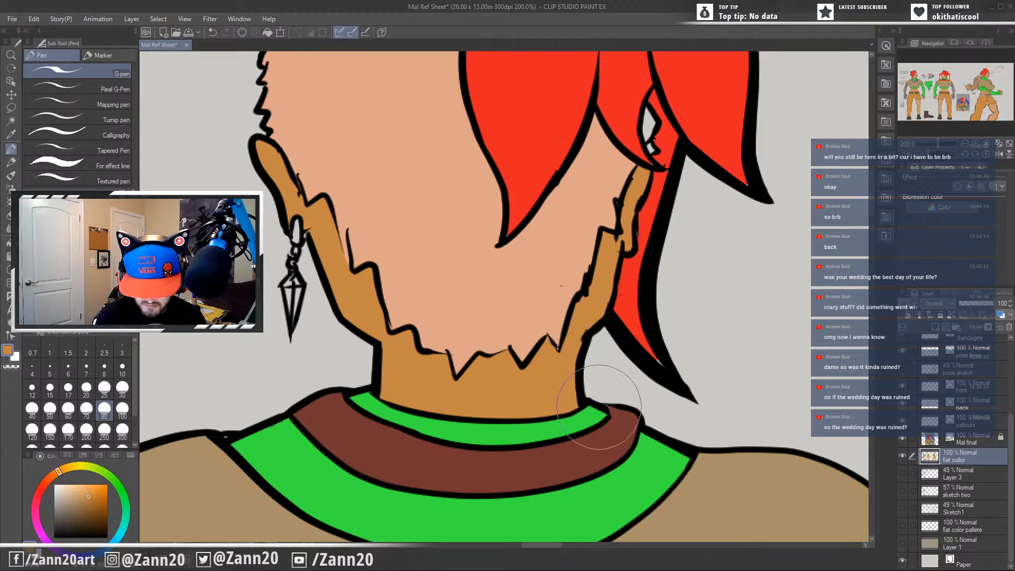
# Fill the small gap between the back figure's hair locks with the sampled scalp peach, and sample the hair red.
pyautogui.keyDown('alt'); pyautogui.click(459, 306); pyautogui.keyUp('alt')
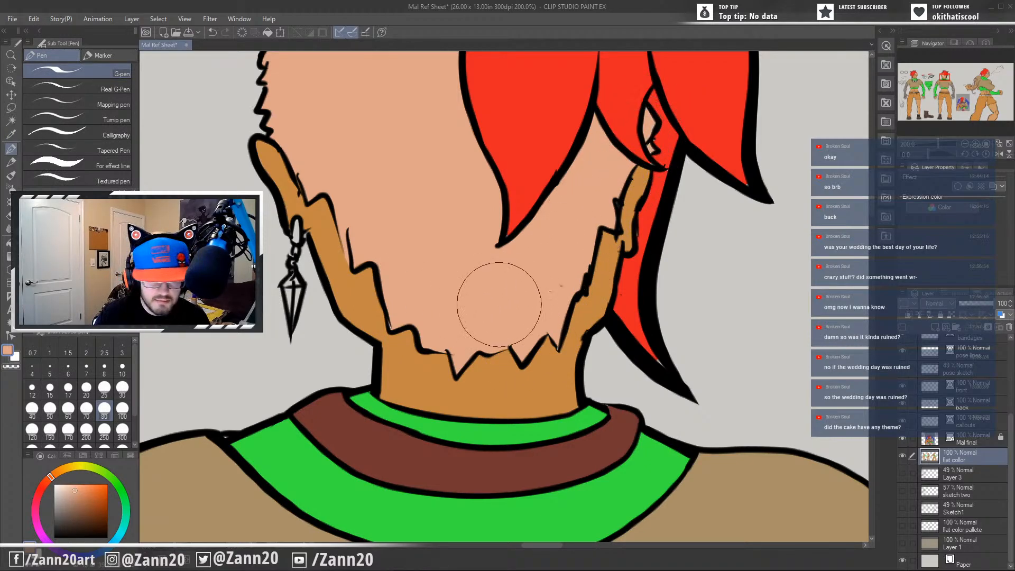
pyautogui.moveTo(494, 295); pyautogui.dragTo(493, 485)
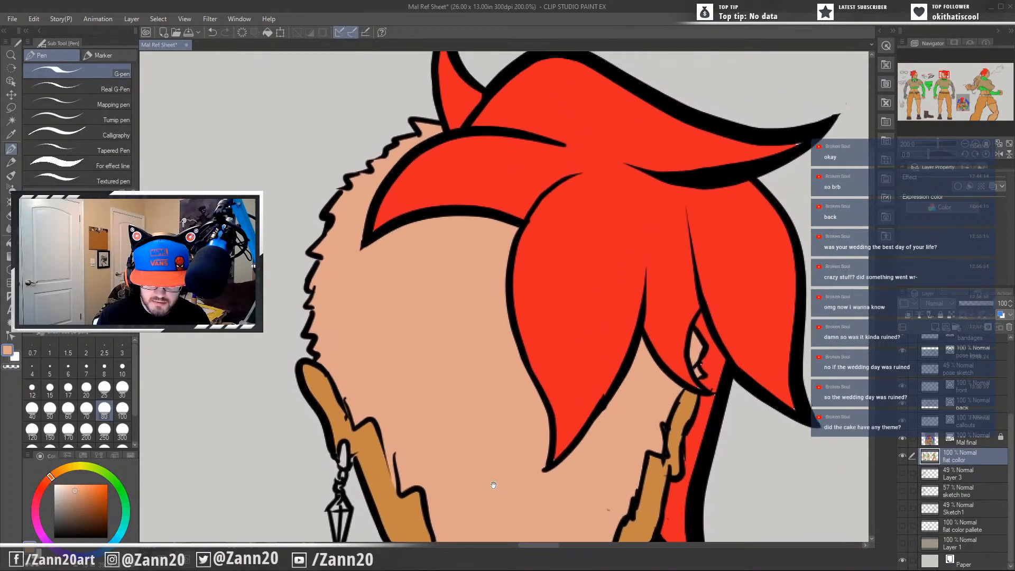
pyautogui.keyDown('alt'); pyautogui.click(523, 258); pyautogui.keyUp('alt')
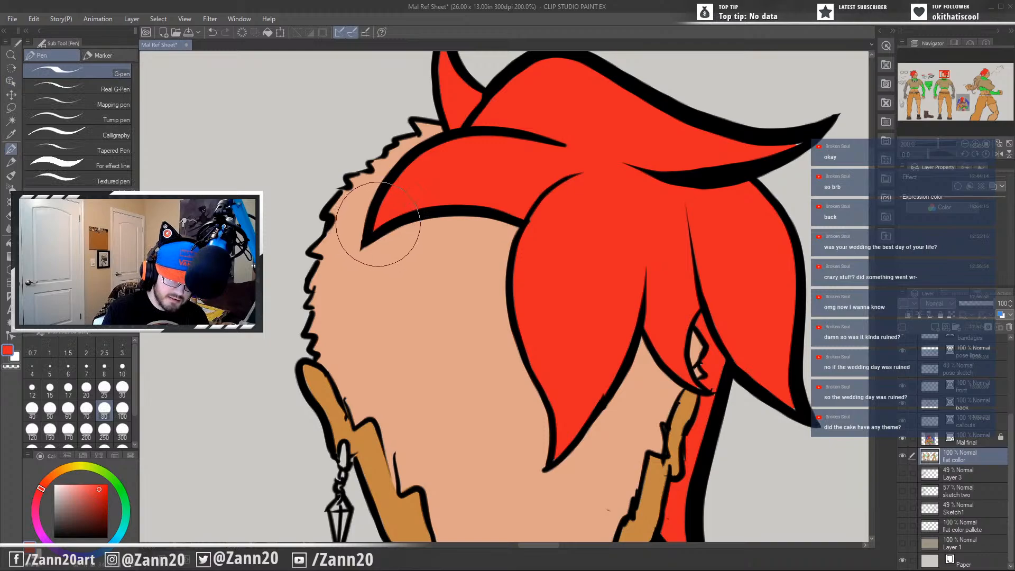
# Touch up the lower edge of the back figure's shaved scalp with sampled peach, checking the hair, ears and nape for gaps.
pyautogui.moveTo(671, 420); pyautogui.dragTo(642, 384)
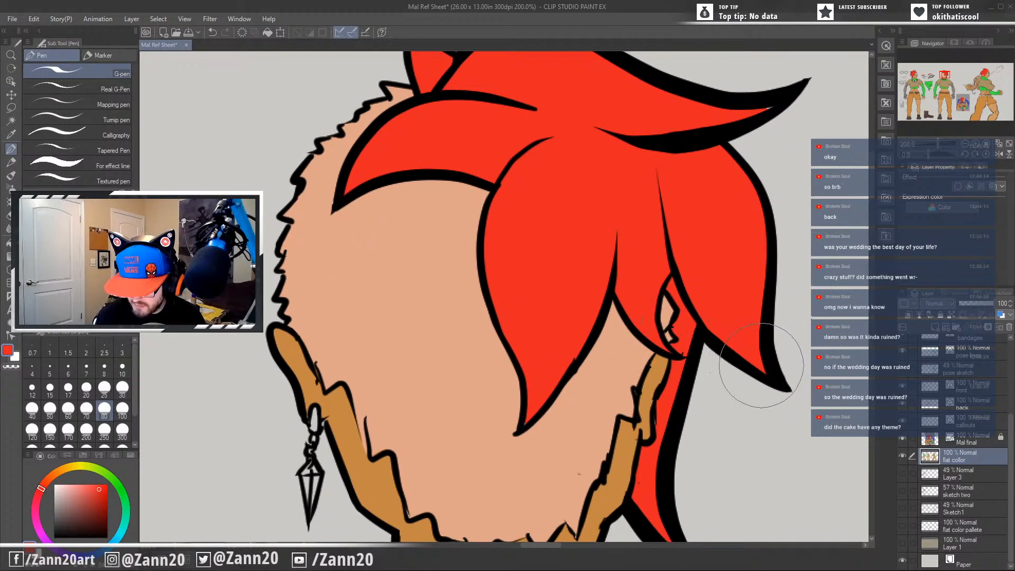
pyautogui.moveTo(660, 424); pyautogui.dragTo(639, 523)
pyautogui.moveTo(579, 288); pyautogui.dragTo(530, 421)
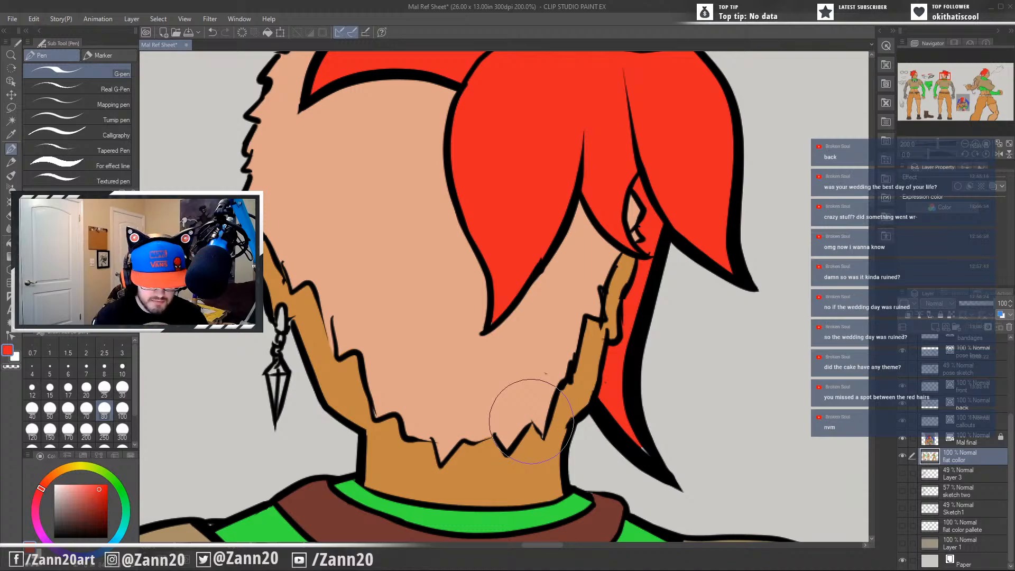
pyautogui.moveTo(384, 358)
pyautogui.mouseDown()
pyautogui.moveTo(475, 448)
pyautogui.moveTo(431, 398)
pyautogui.moveTo(455, 331)
pyautogui.moveTo(500, 359)
pyautogui.mouseUp()
pyautogui.moveTo(591, 480); pyautogui.dragTo(537, 381)
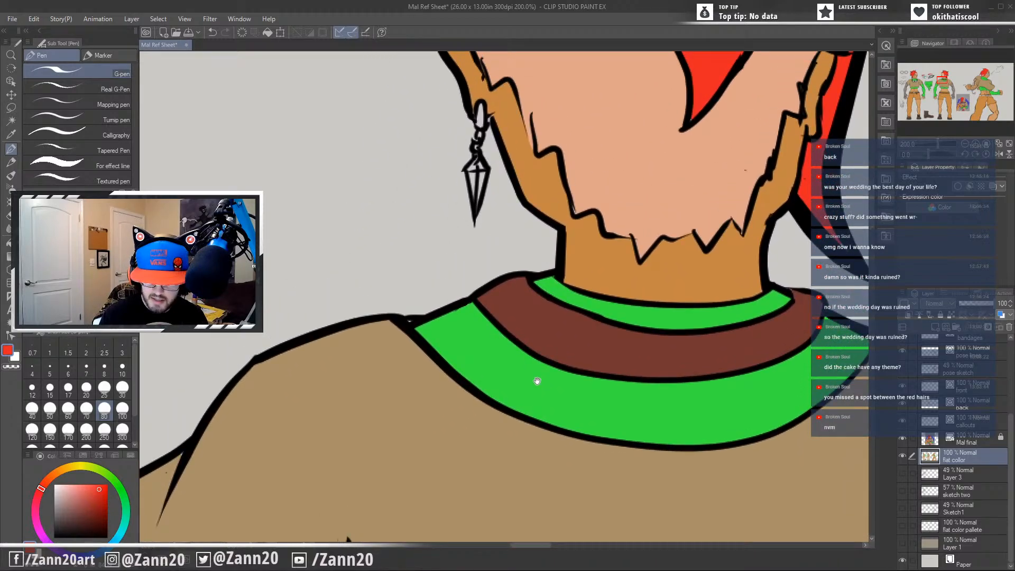
pyautogui.keyDown('alt'); pyautogui.click(580, 209); pyautogui.keyUp('alt')
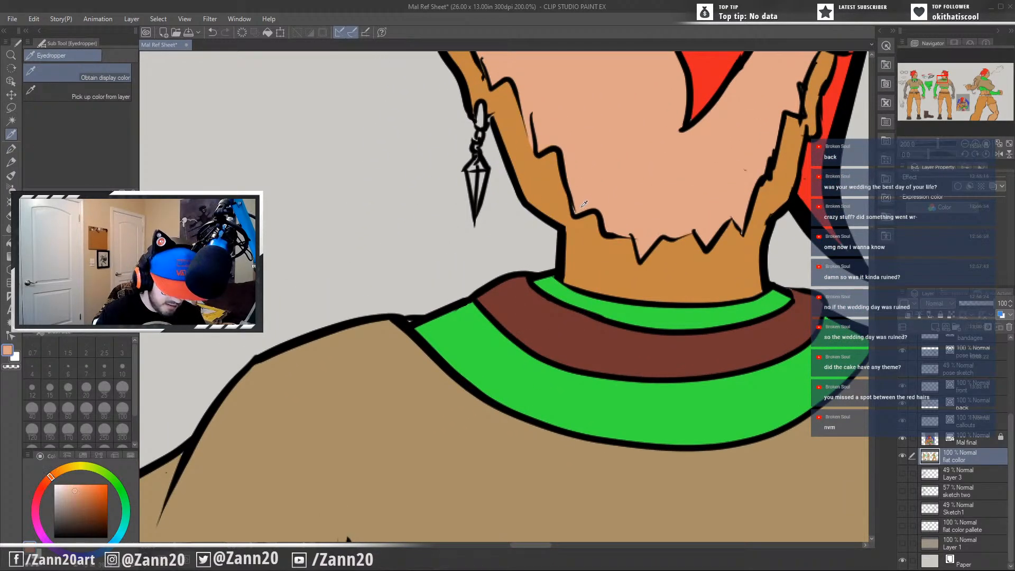
pyautogui.moveTo(583, 385); pyautogui.dragTo(536, 454)
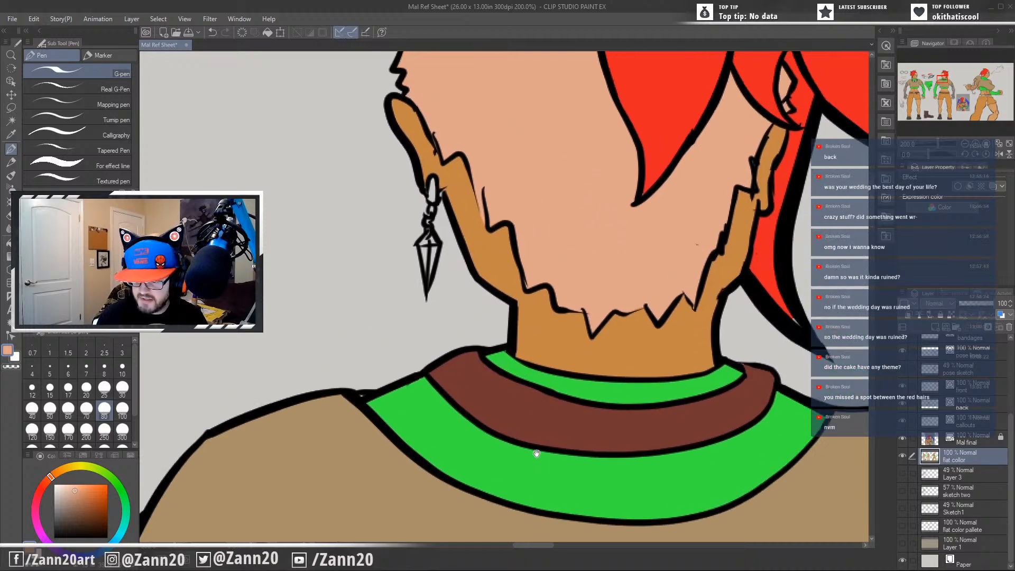
pyautogui.moveTo(648, 309); pyautogui.dragTo(691, 306)
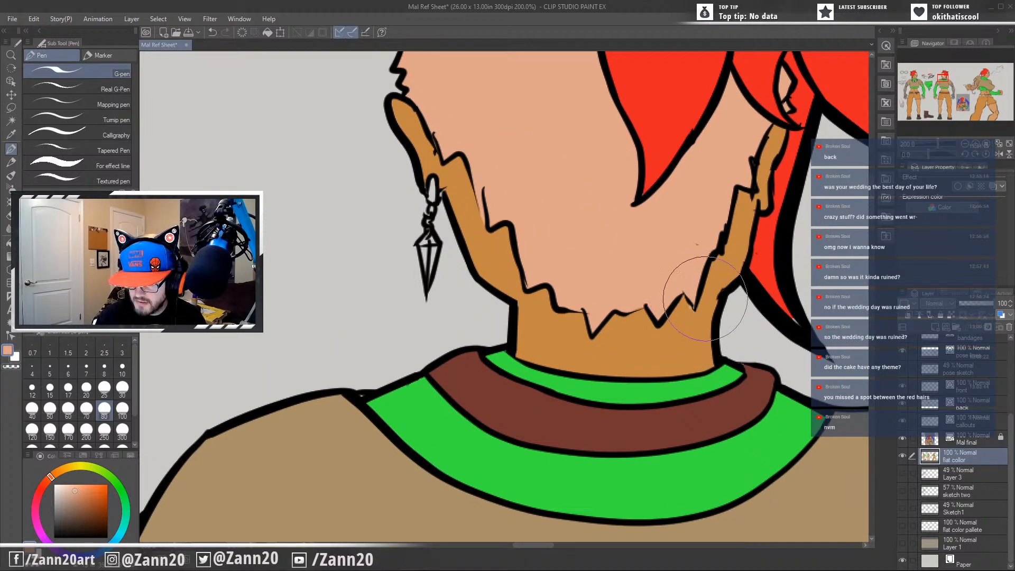
pyautogui.moveTo(647, 278)
pyautogui.mouseDown()
pyautogui.moveTo(605, 430)
pyautogui.moveTo(679, 423)
pyautogui.mouseUp()
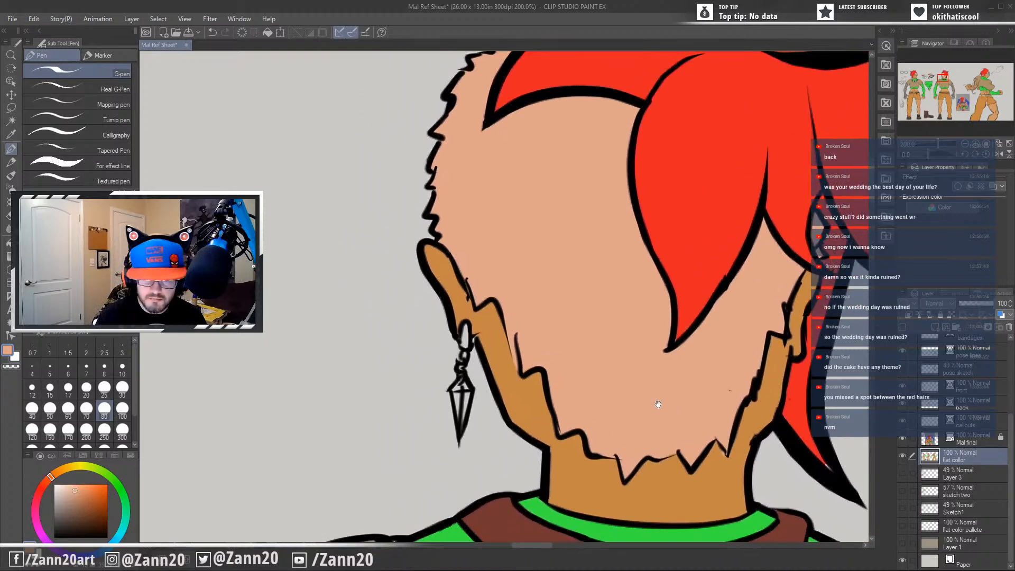
pyautogui.scroll(-3, 484, 455)
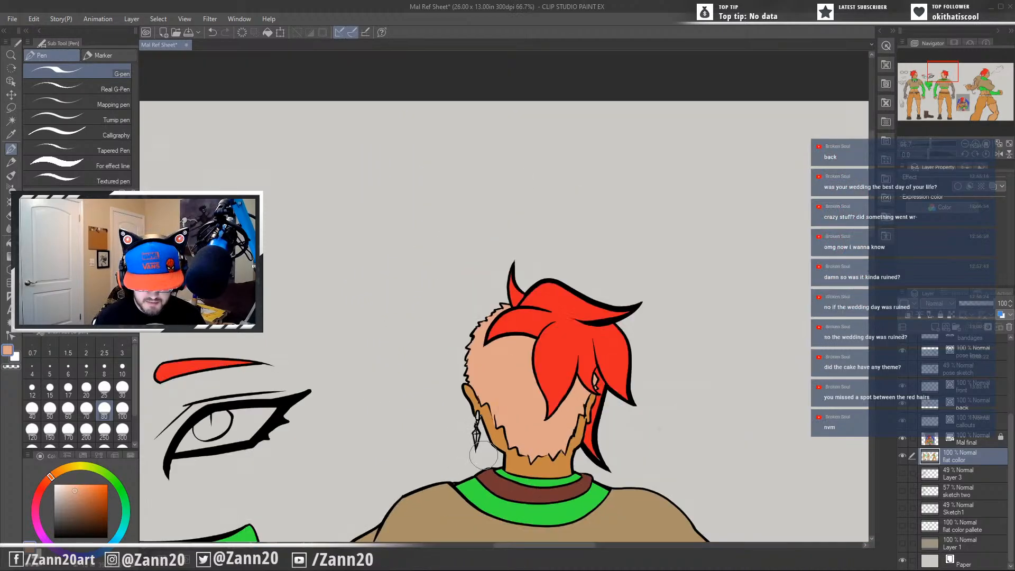
# Sample the grey from the front figure's dangling earring.
pyautogui.moveTo(374, 456); pyautogui.dragTo(697, 269)
pyautogui.moveTo(637, 366); pyautogui.dragTo(629, 278)
pyautogui.moveTo(457, 370)
pyautogui.mouseDown()
pyautogui.moveTo(627, 419)
pyautogui.moveTo(672, 489)
pyautogui.mouseUp()
pyautogui.scroll(3, 464, 419)
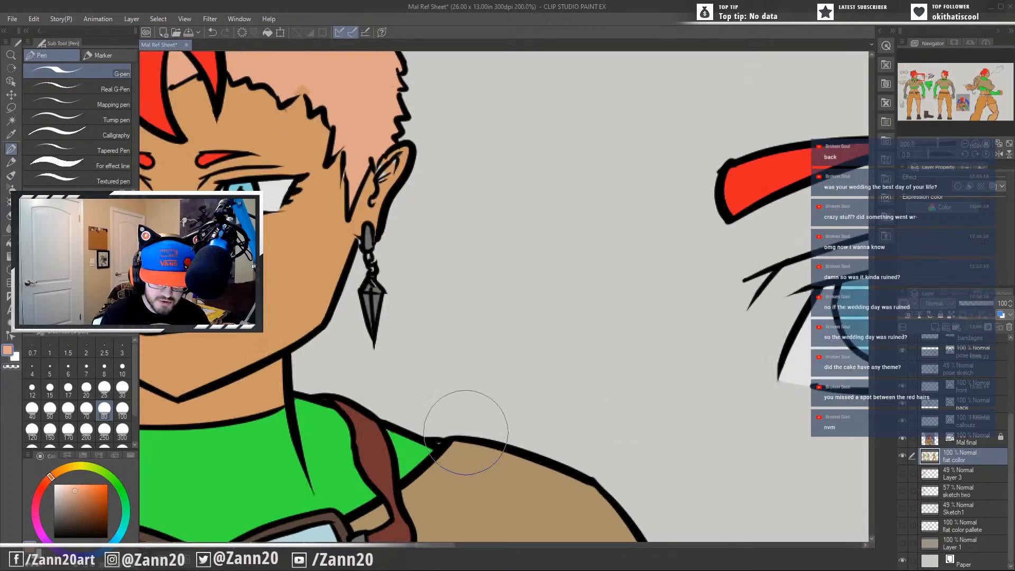
pyautogui.keyDown('alt'); pyautogui.click(368, 249); pyautogui.keyUp('alt')
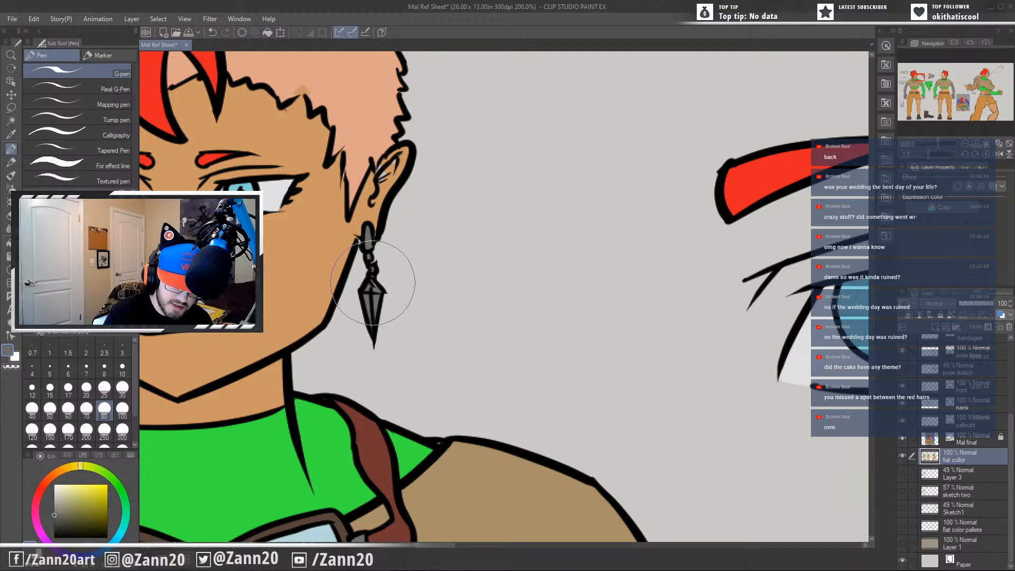
# Cover the stray skin-coloured spot above the front figure's shaved hairline with the sampled scalp peach.
pyautogui.moveTo(340, 272); pyautogui.dragTo(517, 393)
pyautogui.press('i')
pyautogui.click(503, 194)
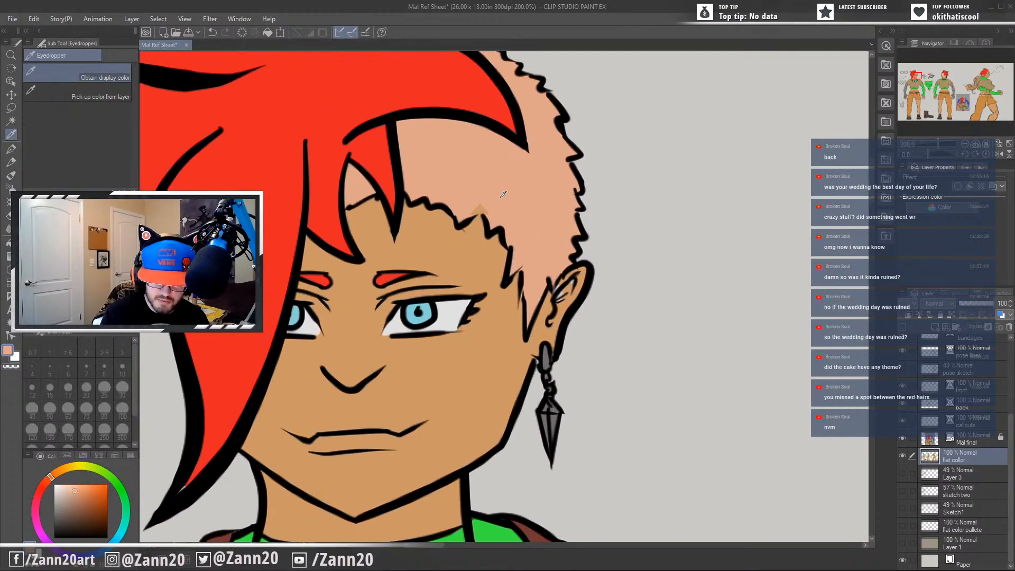
pyautogui.press('p')
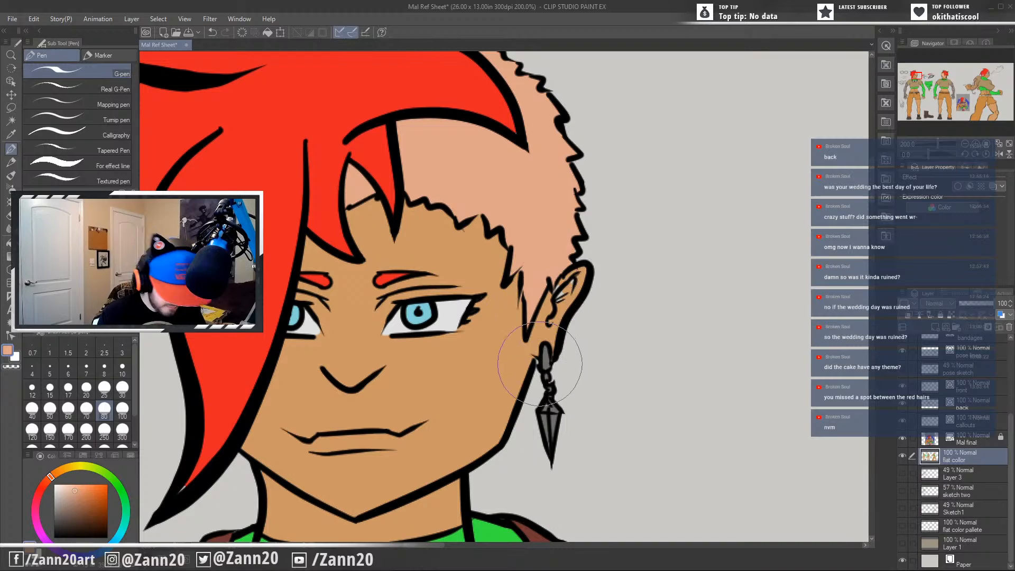
# Sample the front figure's skin tan at the ear and the red from the hair.
pyautogui.keyDown('alt'); pyautogui.click(561, 303); pyautogui.keyUp('alt')
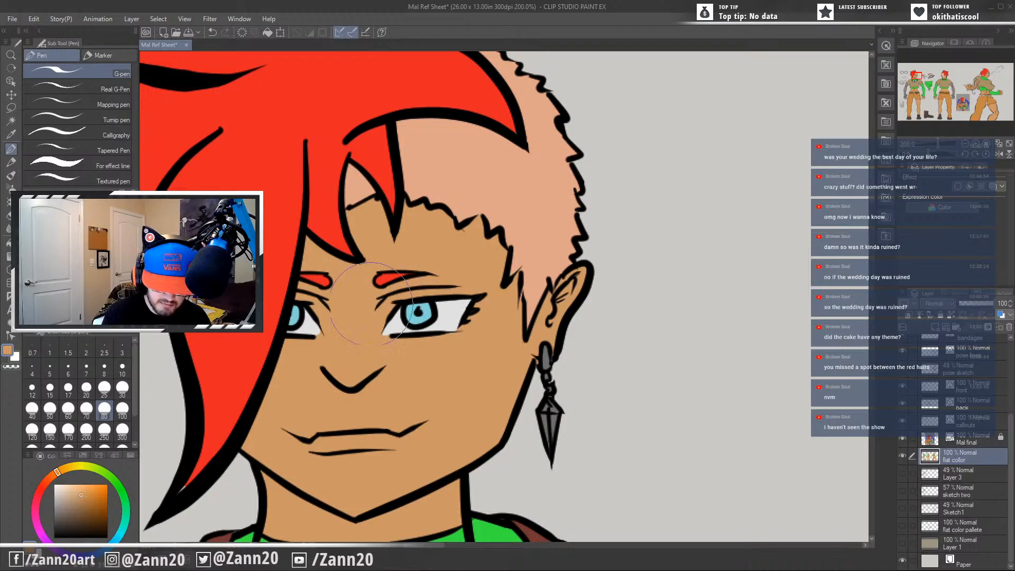
pyautogui.moveTo(340, 345)
pyautogui.mouseDown()
pyautogui.moveTo(463, 384)
pyautogui.moveTo(487, 408)
pyautogui.moveTo(496, 455)
pyautogui.mouseUp()
pyautogui.keyDown('alt'); pyautogui.click(397, 317); pyautogui.keyUp('alt')
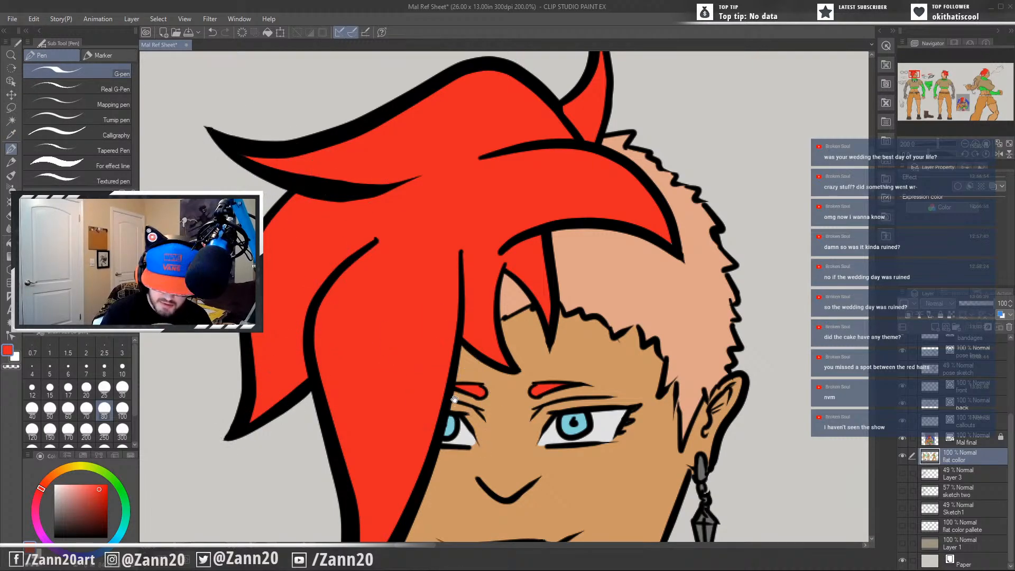
# Check the front figure's hair, face, earring, collar and goggles for unfilled spots.
pyautogui.moveTo(454, 399); pyautogui.dragTo(510, 263)
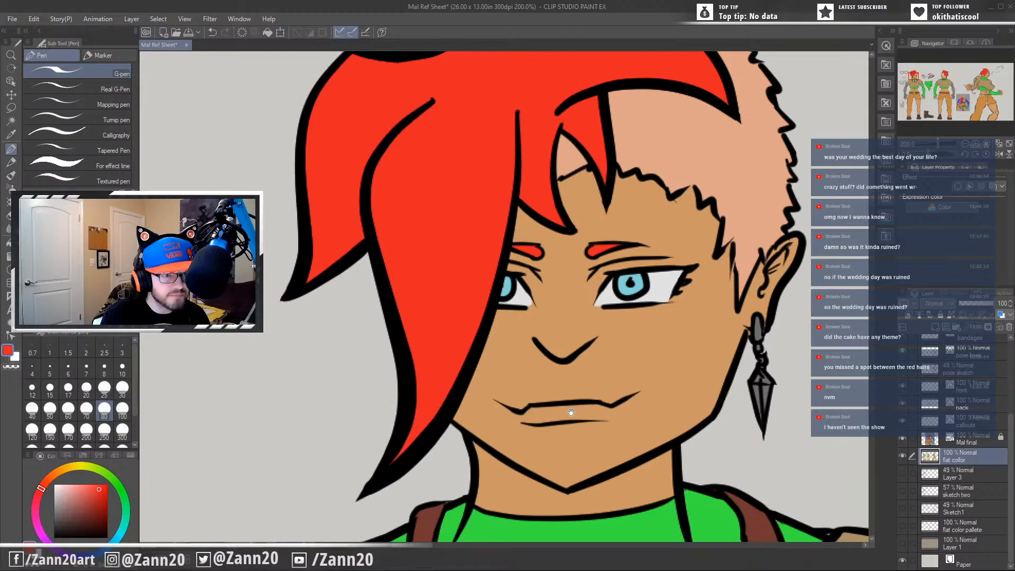
pyautogui.moveTo(571, 412); pyautogui.dragTo(528, 477)
pyautogui.moveTo(679, 453)
pyautogui.mouseDown()
pyautogui.moveTo(600, 408)
pyautogui.moveTo(612, 493)
pyautogui.moveTo(607, 363)
pyautogui.moveTo(629, 277)
pyautogui.mouseUp()
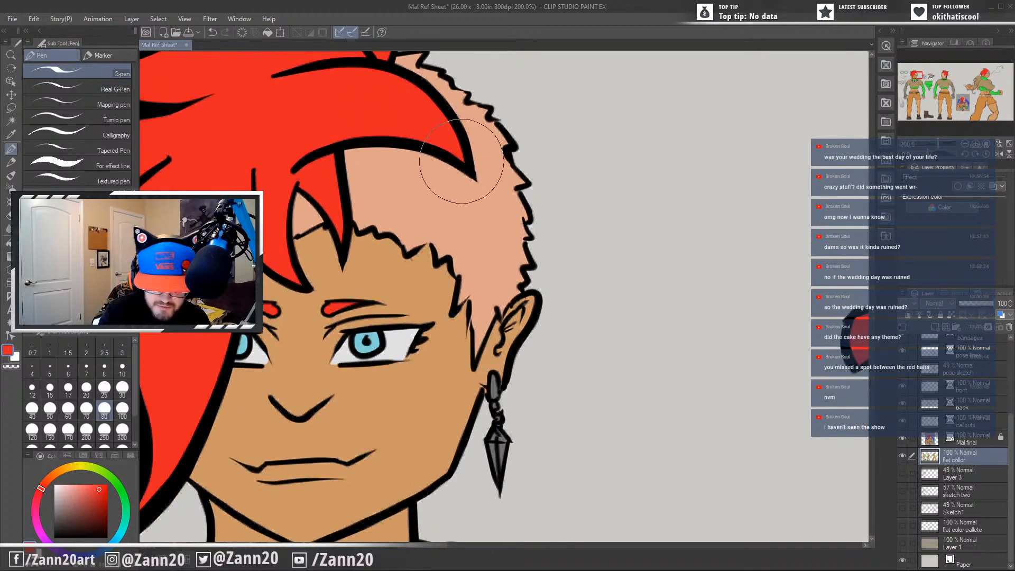
pyautogui.moveTo(584, 375); pyautogui.dragTo(651, 299)
pyautogui.moveTo(585, 411); pyautogui.dragTo(589, 372)
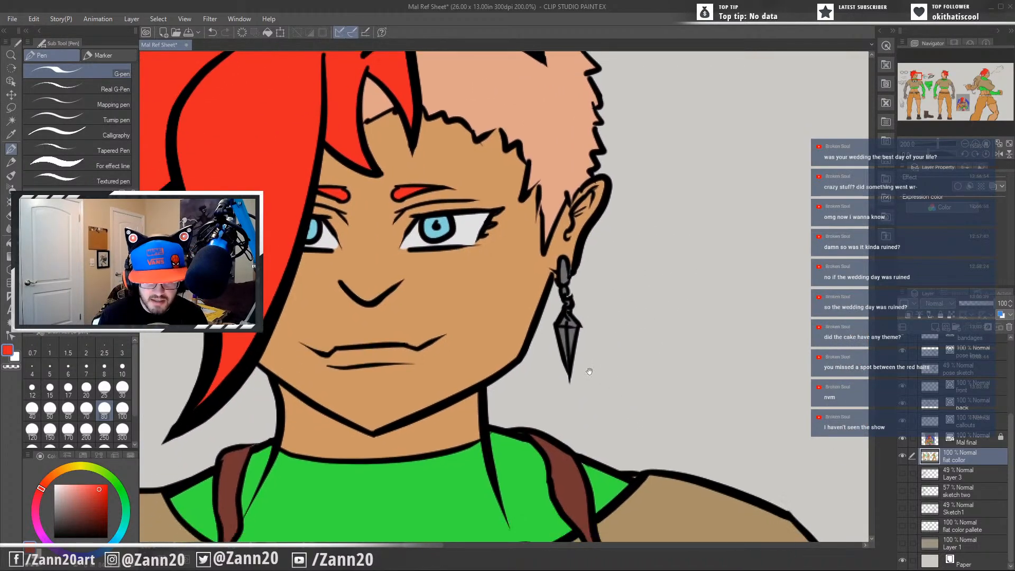
pyautogui.moveTo(690, 436); pyautogui.dragTo(621, 376)
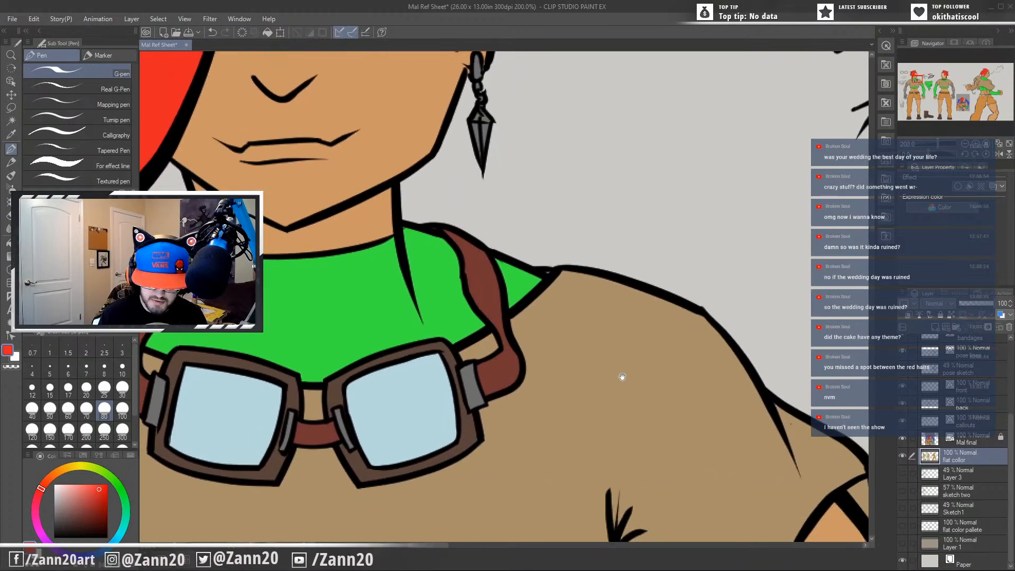
pyautogui.moveTo(661, 439); pyautogui.dragTo(617, 414)
pyautogui.scroll(-1, 621, 410)
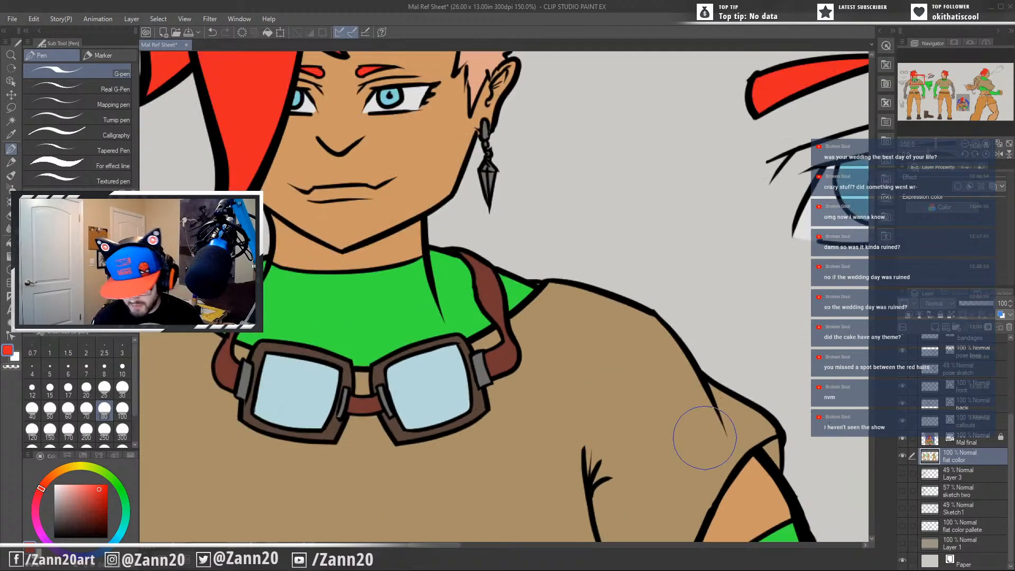
# Sample the shirt tan and inspect the front figure's shirt, sleeves and gloved arm, plus the scarf and eye callouts, for missed fills.
pyautogui.keyDown('alt'); pyautogui.click(687, 438); pyautogui.keyUp('alt')
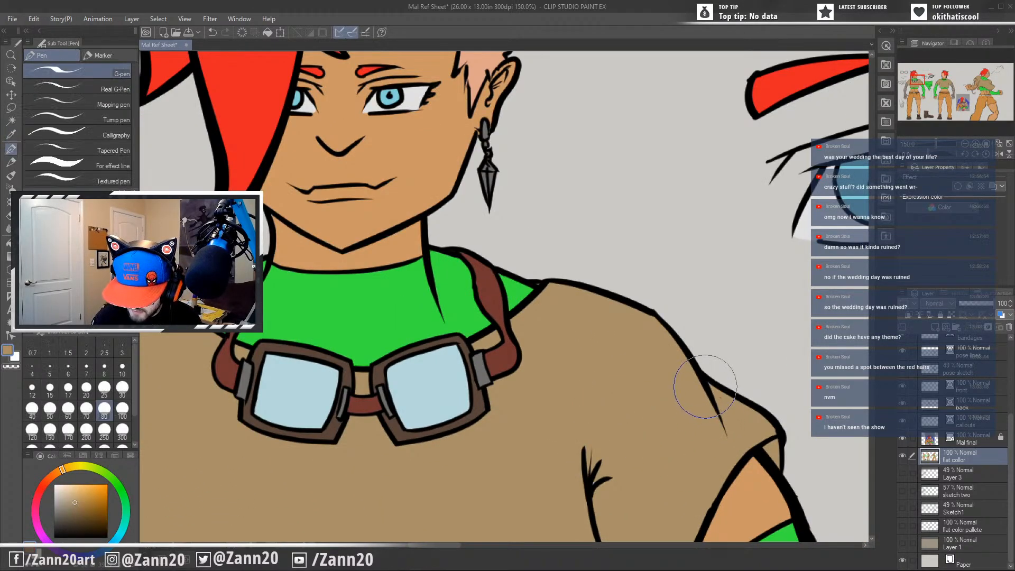
pyautogui.moveTo(551, 499); pyautogui.dragTo(693, 398)
pyautogui.moveTo(678, 440); pyautogui.dragTo(759, 353)
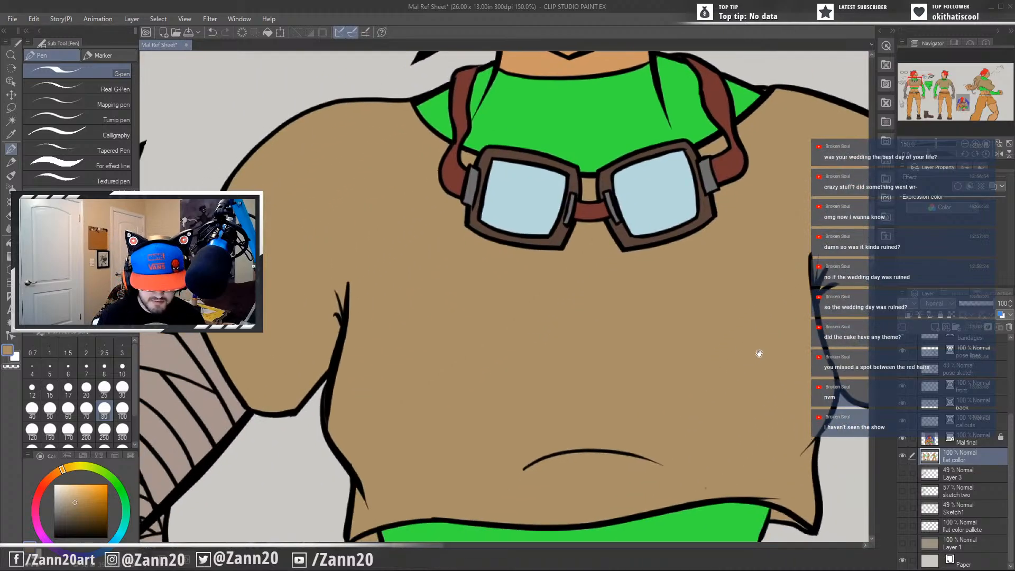
pyautogui.moveTo(730, 443)
pyautogui.mouseDown()
pyautogui.moveTo(807, 387)
pyautogui.moveTo(576, 320)
pyautogui.mouseUp()
pyautogui.moveTo(663, 373); pyautogui.dragTo(502, 383)
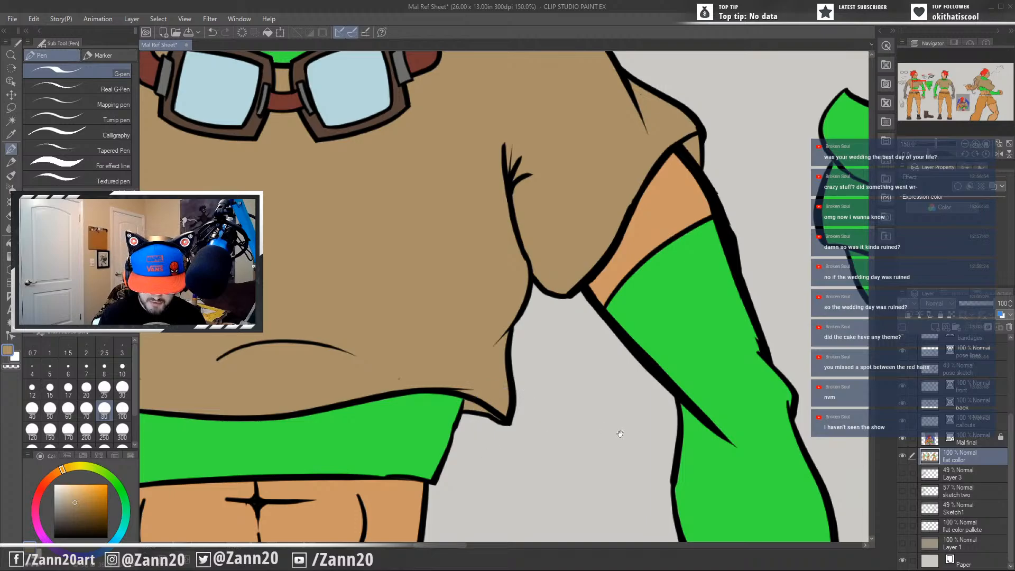
pyautogui.moveTo(620, 434); pyautogui.dragTo(578, 448)
pyautogui.moveTo(729, 400); pyautogui.dragTo(564, 493)
pyautogui.moveTo(734, 429); pyautogui.dragTo(460, 534)
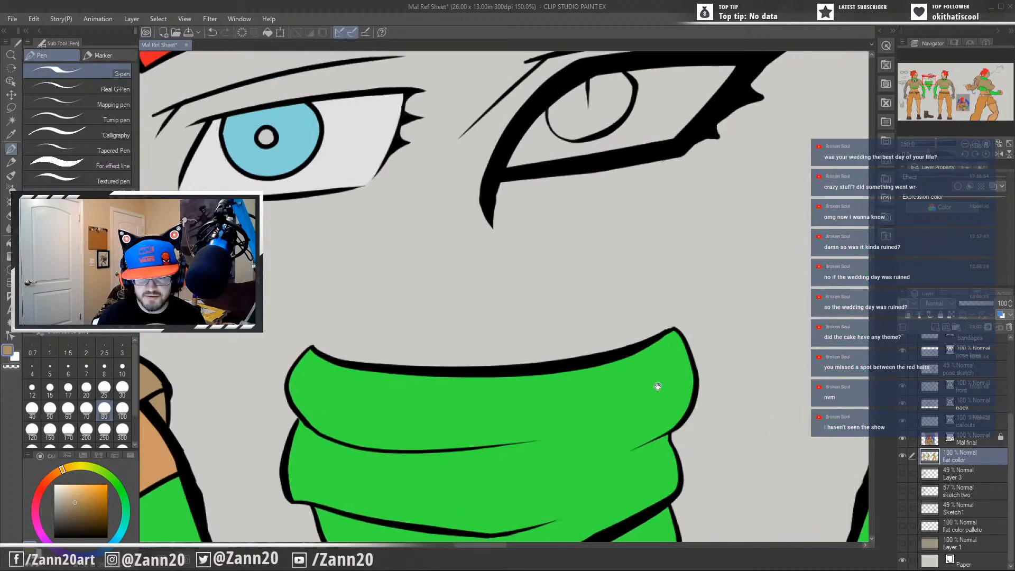
pyautogui.moveTo(657, 385); pyautogui.dragTo(585, 461)
pyautogui.scroll(-3, 585, 462)
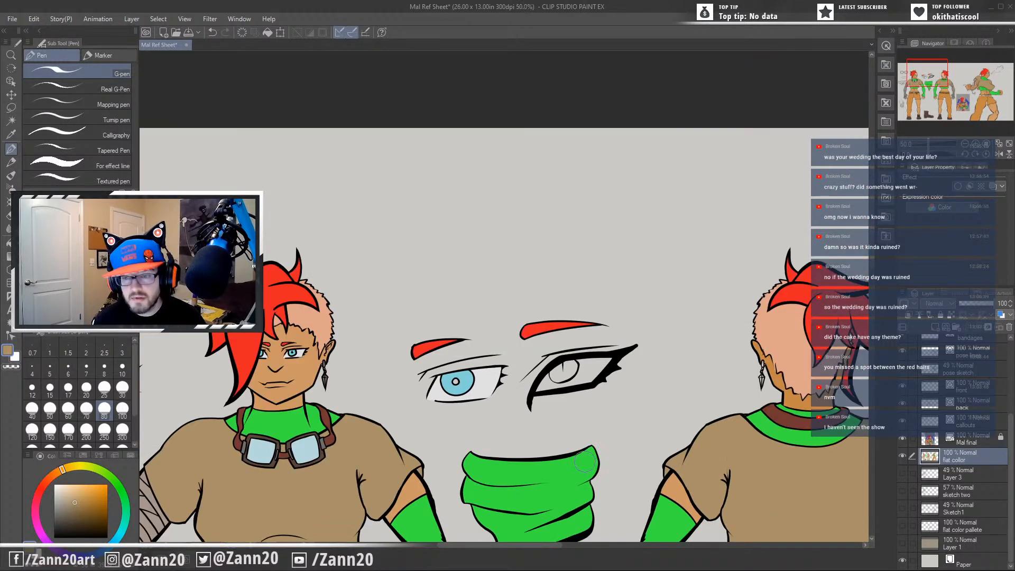
# Examine the back figure's legs, the boot callout and the front figure's body for missed colour areas.
pyautogui.moveTo(735, 450); pyautogui.dragTo(416, 330)
pyautogui.moveTo(526, 463); pyautogui.dragTo(514, 411)
pyautogui.moveTo(531, 475); pyautogui.dragTo(598, 337)
pyautogui.moveTo(623, 429); pyautogui.dragTo(637, 182)
pyautogui.moveTo(583, 286); pyautogui.dragTo(623, 165)
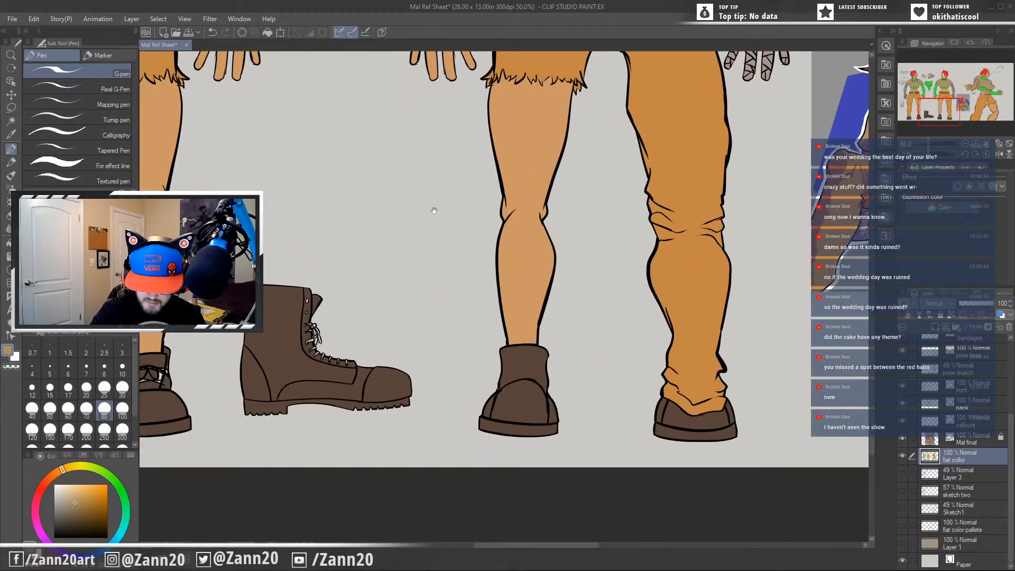
pyautogui.moveTo(375, 228); pyautogui.dragTo(596, 218)
pyautogui.moveTo(477, 225)
pyautogui.mouseDown()
pyautogui.moveTo(631, 311)
pyautogui.moveTo(668, 468)
pyautogui.mouseUp()
pyautogui.moveTo(693, 328); pyautogui.dragTo(634, 430)
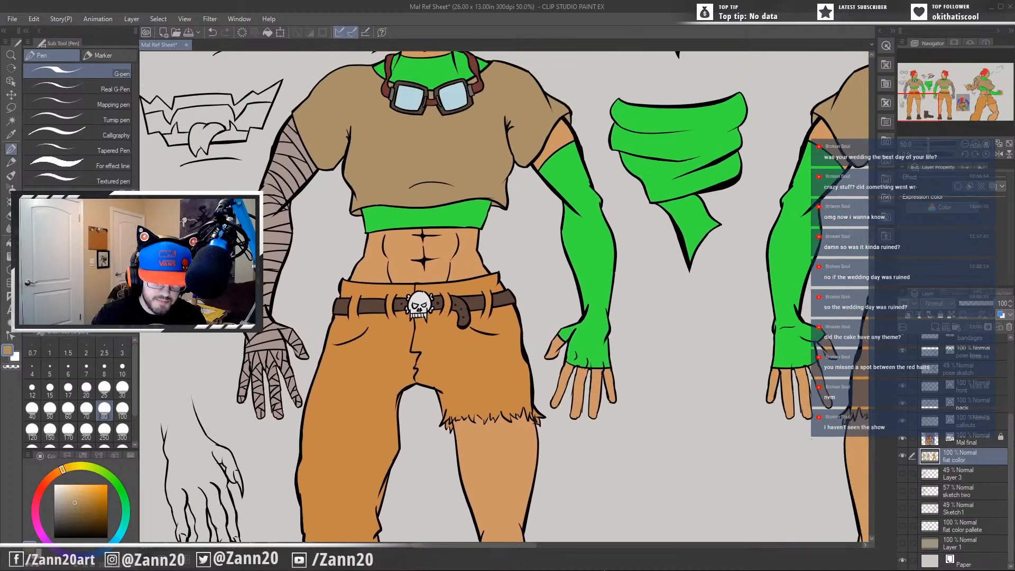
# Look over the action pose's legs, trousers, torso and bandaged arm for areas still missing flat colour.
pyautogui.moveTo(648, 384)
pyautogui.mouseDown()
pyautogui.moveTo(659, 507)
pyautogui.moveTo(659, 489)
pyautogui.moveTo(711, 473)
pyautogui.moveTo(665, 480)
pyautogui.moveTo(356, 301)
pyautogui.mouseUp()
pyautogui.moveTo(738, 317); pyautogui.dragTo(309, 401)
pyautogui.moveTo(763, 413); pyautogui.dragTo(470, 508)
pyautogui.moveTo(702, 348); pyautogui.dragTo(514, 133)
pyautogui.moveTo(663, 241); pyautogui.dragTo(637, 78)
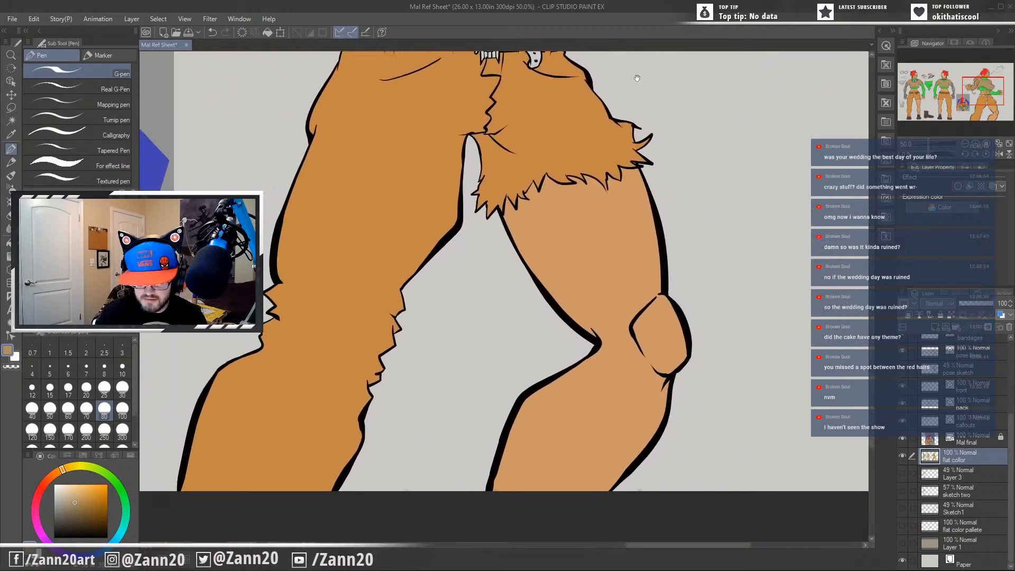
pyautogui.moveTo(668, 374); pyautogui.dragTo(653, 530)
pyautogui.moveTo(586, 313); pyautogui.dragTo(617, 453)
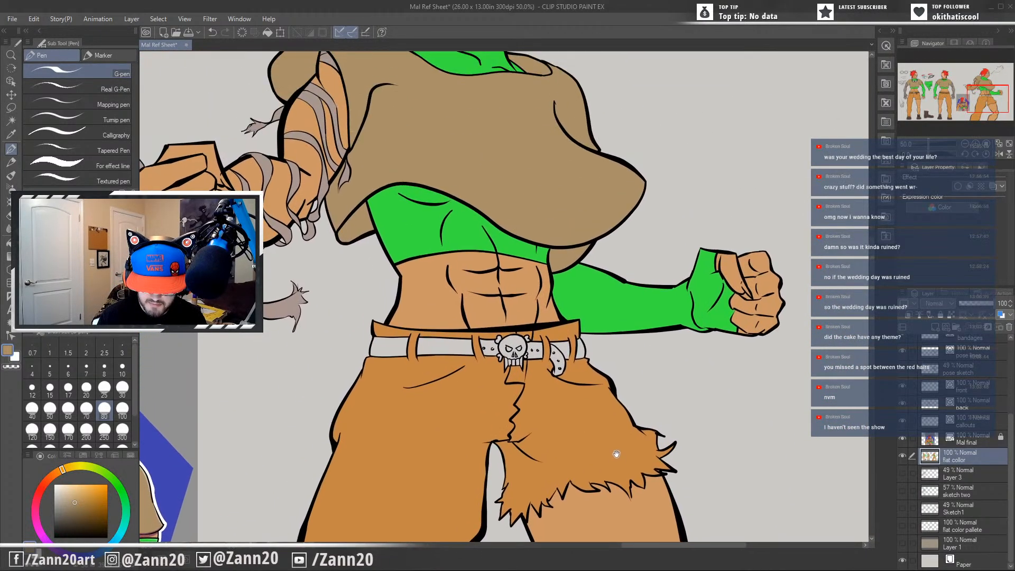
pyautogui.moveTo(622, 330); pyautogui.dragTo(794, 353)
pyautogui.moveTo(739, 206); pyautogui.dragTo(637, 403)
pyautogui.moveTo(602, 370); pyautogui.dragTo(594, 392)
pyautogui.moveTo(442, 473); pyautogui.dragTo(719, 281)
pyautogui.moveTo(712, 193); pyautogui.dragTo(819, 176)
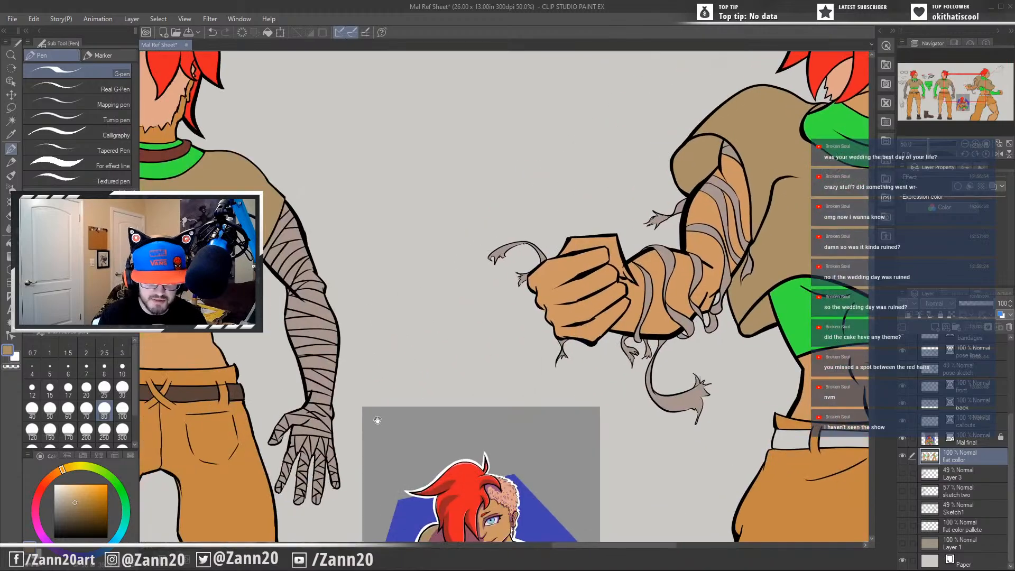
# Sample the brown of the back figure's belt and start colouring the action pose's belt beside its loop.
pyautogui.moveTo(301, 429); pyautogui.dragTo(504, 382)
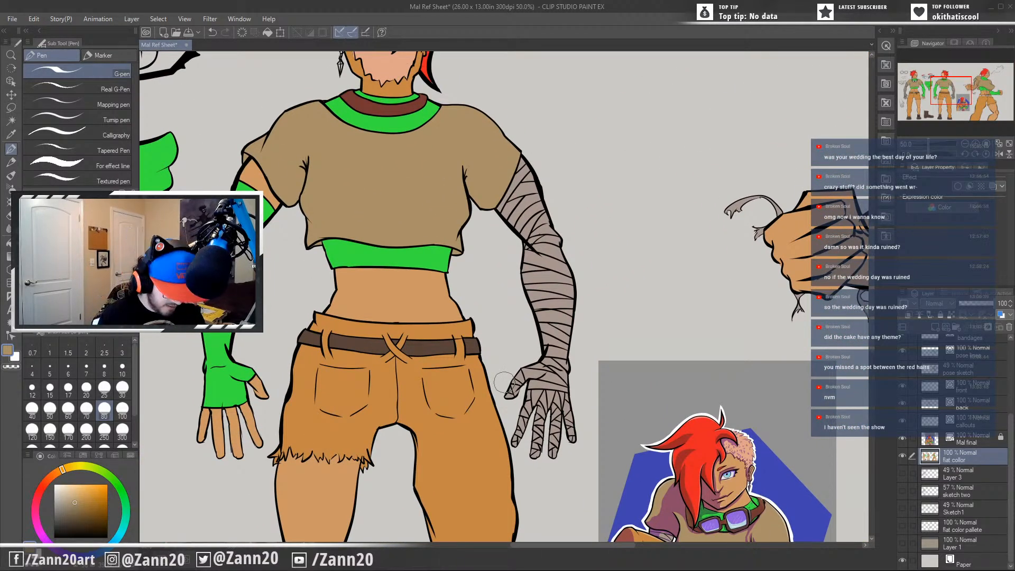
pyautogui.keyDown('alt'); pyautogui.click(427, 345); pyautogui.keyUp('alt')
pyautogui.moveTo(737, 370); pyautogui.dragTo(204, 168)
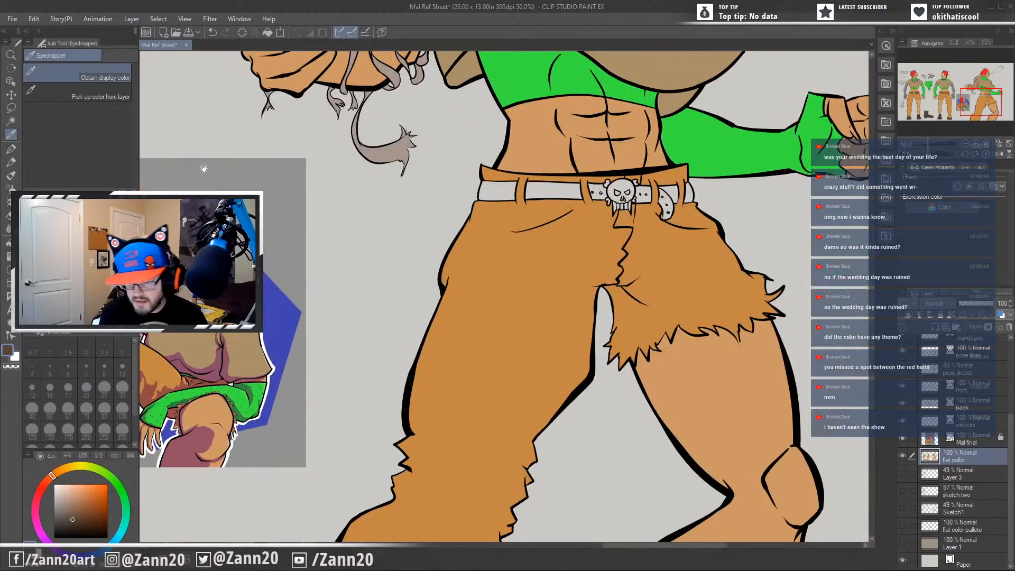
pyautogui.moveTo(542, 220); pyautogui.dragTo(525, 302)
pyautogui.scroll(3, 524, 301)
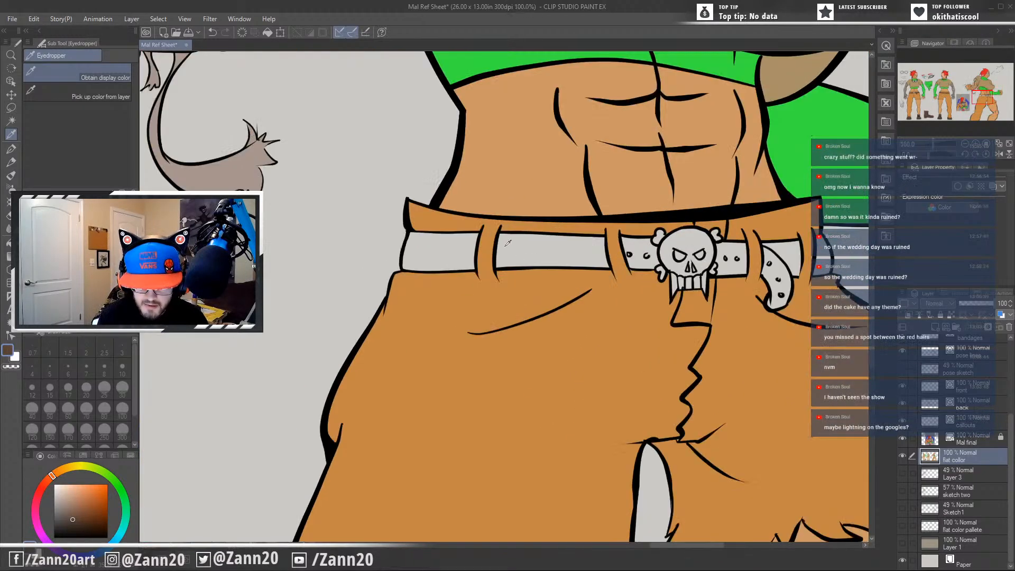
pyautogui.press('p')
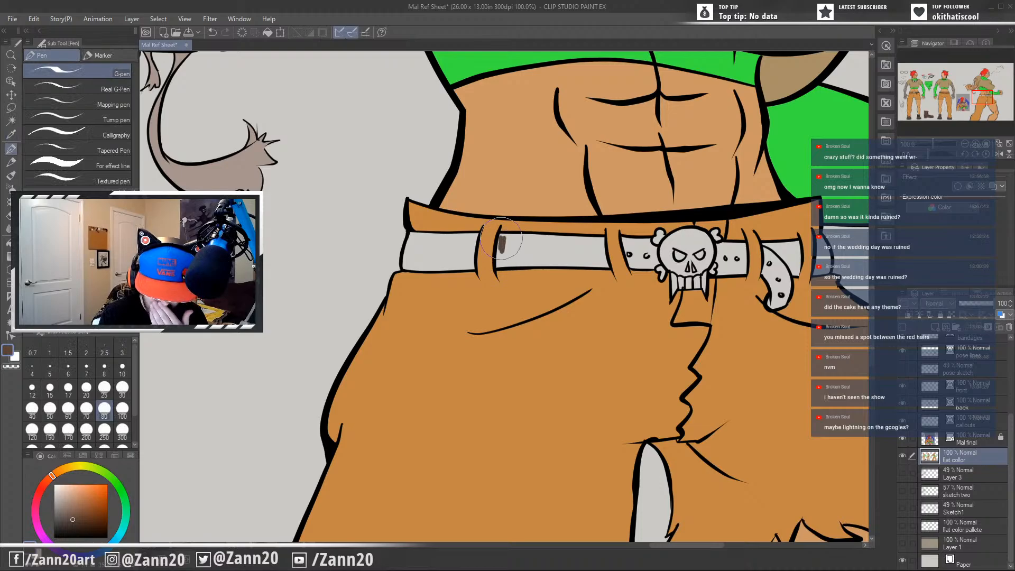
pyautogui.moveTo(501, 236); pyautogui.dragTo(498, 263)
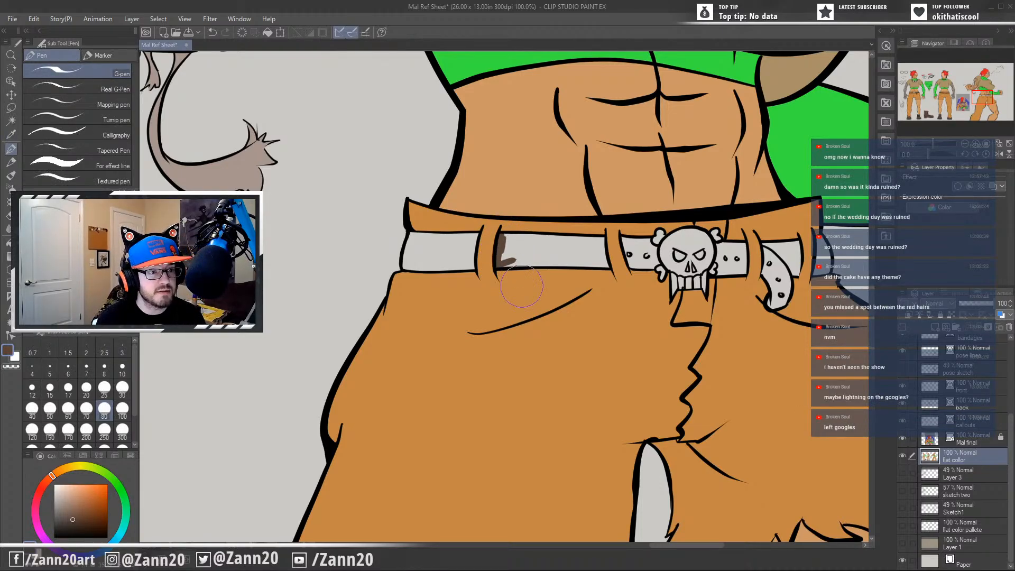
# Fill the rest of the action pose's belt section between the two loops before the skull buckle with brown.
pyautogui.moveTo(521, 285); pyautogui.dragTo(615, 375)
pyautogui.scroll(-4, 608, 383)
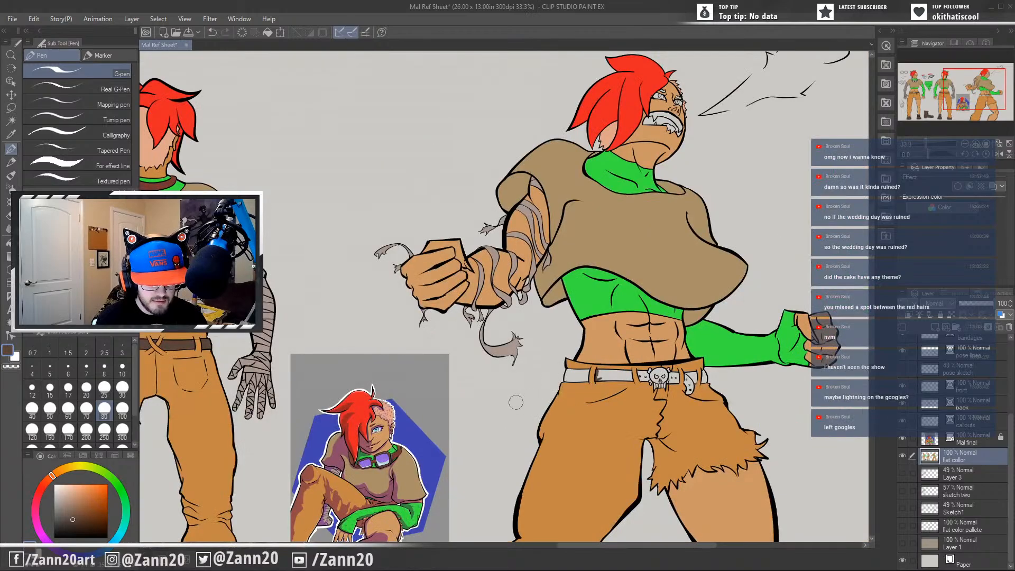
pyautogui.moveTo(340, 359); pyautogui.dragTo(264, 373)
pyautogui.scroll(2, 264, 373)
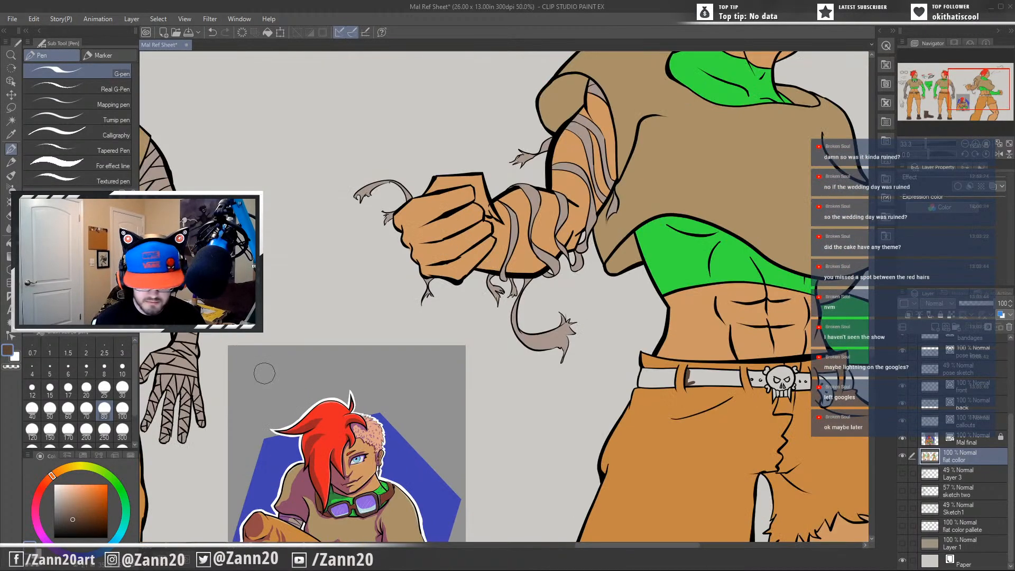
pyautogui.moveTo(811, 420)
pyautogui.mouseDown()
pyautogui.moveTo(505, 390)
pyautogui.moveTo(501, 377)
pyautogui.mouseUp()
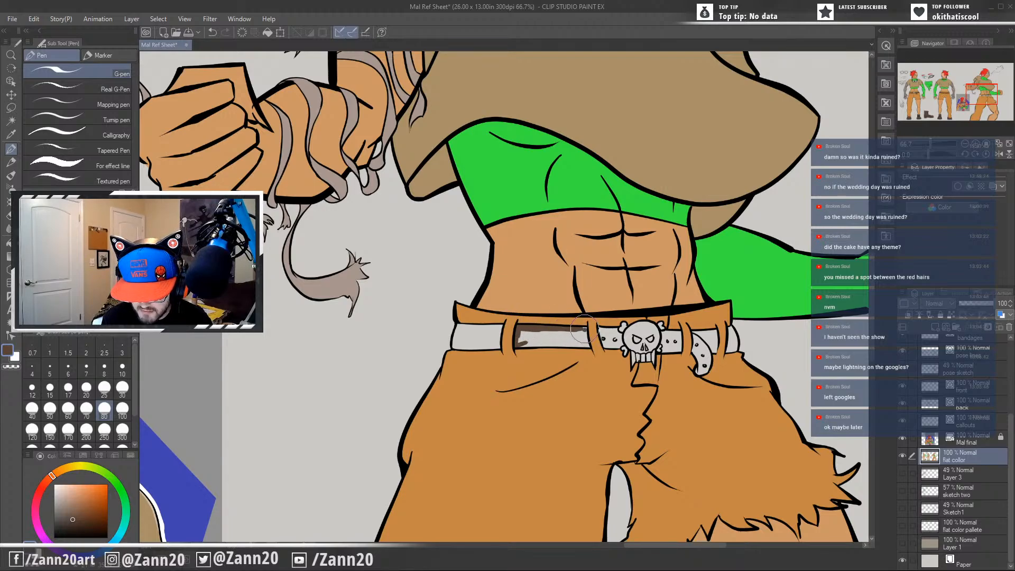
pyautogui.scroll(4, 588, 358)
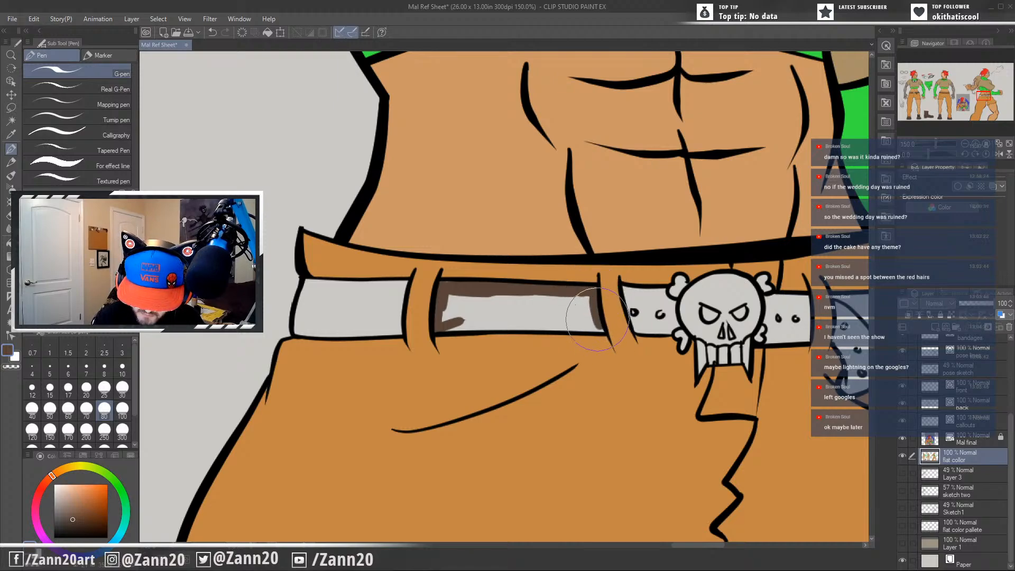
pyautogui.moveTo(590, 327)
pyautogui.mouseDown()
pyautogui.moveTo(518, 317)
pyautogui.moveTo(528, 312)
pyautogui.moveTo(487, 328)
pyautogui.moveTo(452, 325)
pyautogui.moveTo(444, 311)
pyautogui.moveTo(481, 301)
pyautogui.moveTo(515, 304)
pyautogui.moveTo(486, 312)
pyautogui.moveTo(584, 304)
pyautogui.moveTo(525, 308)
pyautogui.mouseUp()
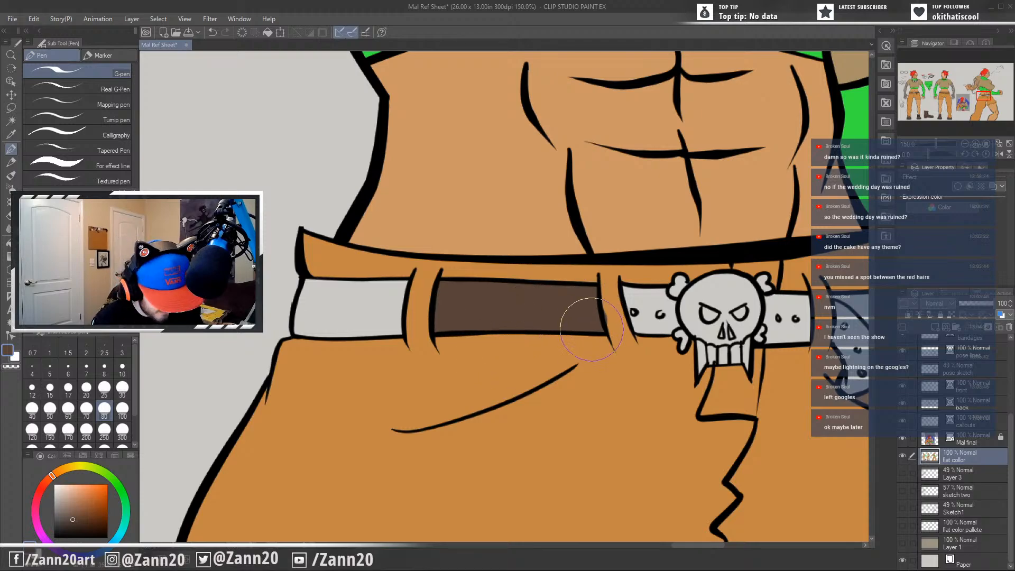
# Touch up the belt loop edge with its sampled orange and fill the outermost belt section before the buckle with brown.
pyautogui.press('i')
pyautogui.click(611, 311)
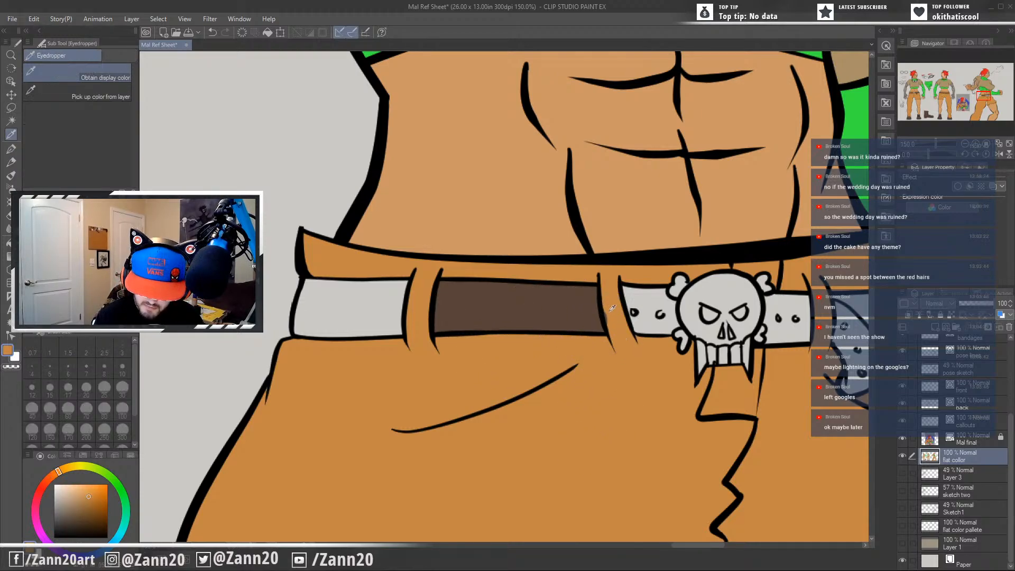
pyautogui.press('p')
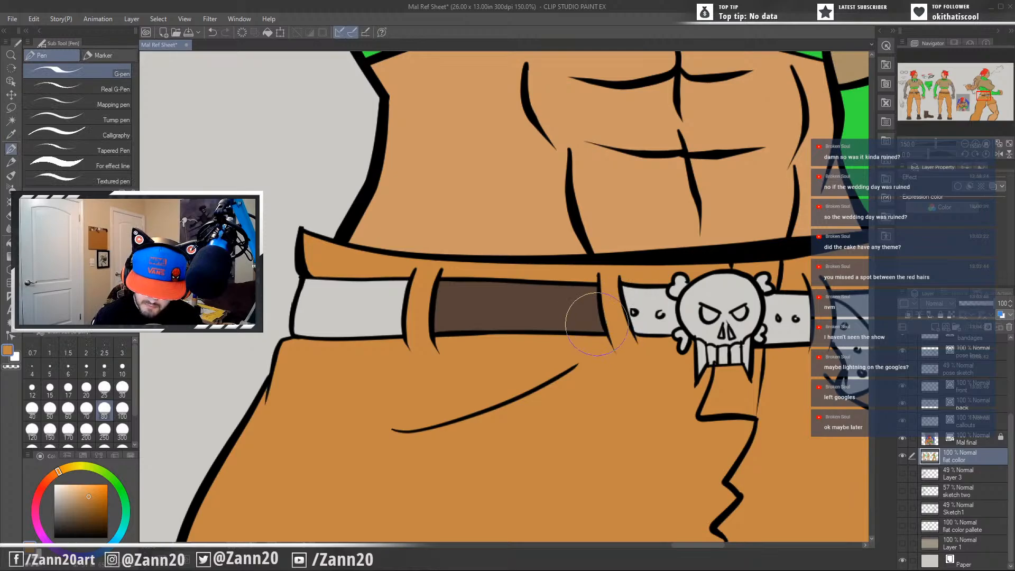
pyautogui.keyDown('alt'); pyautogui.click(460, 325); pyautogui.keyUp('alt')
pyautogui.moveTo(400, 285)
pyautogui.mouseDown()
pyautogui.moveTo(391, 296)
pyautogui.moveTo(305, 282)
pyautogui.moveTo(360, 284)
pyautogui.moveTo(305, 311)
pyautogui.moveTo(299, 330)
pyautogui.moveTo(399, 330)
pyautogui.moveTo(399, 302)
pyautogui.moveTo(394, 317)
pyautogui.moveTo(391, 307)
pyautogui.moveTo(318, 325)
pyautogui.moveTo(322, 304)
pyautogui.moveTo(312, 317)
pyautogui.moveTo(365, 311)
pyautogui.moveTo(359, 302)
pyautogui.moveTo(328, 306)
pyautogui.mouseUp()
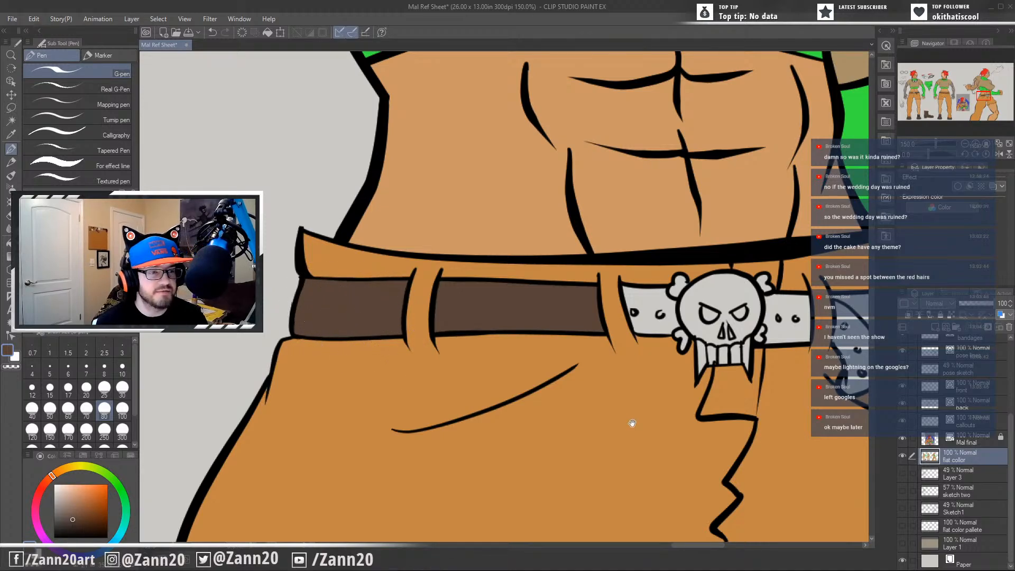
# Fill the belt sections on both sides of the skull buckle, the hanging belt end and the far hip section with brown.
pyautogui.moveTo(632, 423); pyautogui.dragTo(476, 404)
pyautogui.moveTo(612, 431); pyautogui.dragTo(595, 451)
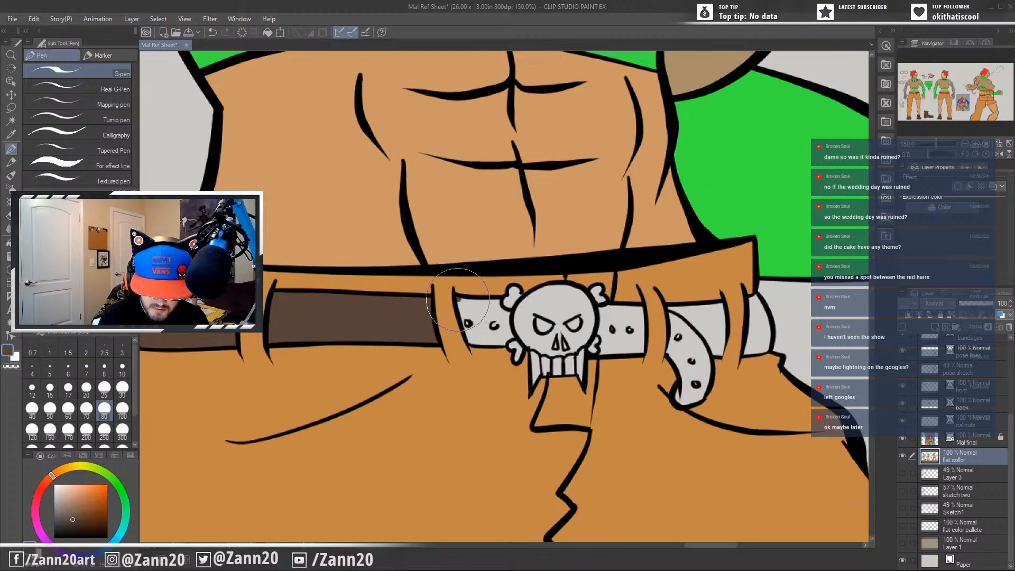
pyautogui.moveTo(457, 298)
pyautogui.mouseDown()
pyautogui.moveTo(477, 338)
pyautogui.moveTo(509, 337)
pyautogui.moveTo(506, 311)
pyautogui.moveTo(479, 312)
pyautogui.moveTo(496, 313)
pyautogui.moveTo(481, 319)
pyautogui.moveTo(486, 326)
pyautogui.mouseUp()
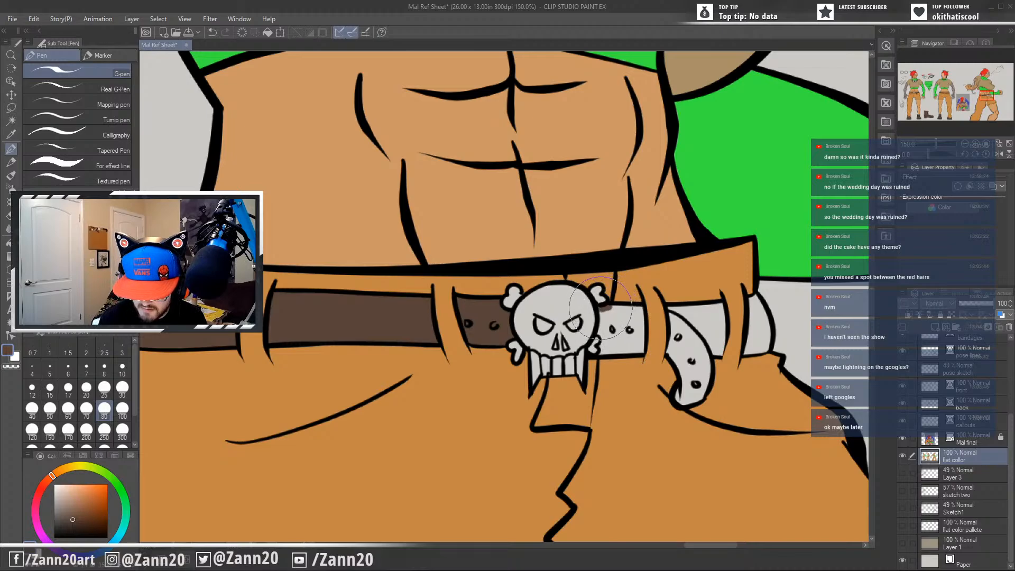
pyautogui.moveTo(601, 307)
pyautogui.mouseDown()
pyautogui.moveTo(597, 346)
pyautogui.moveTo(603, 338)
pyautogui.moveTo(632, 350)
pyautogui.moveTo(640, 316)
pyautogui.moveTo(611, 308)
pyautogui.moveTo(631, 330)
pyautogui.moveTo(614, 342)
pyautogui.mouseUp()
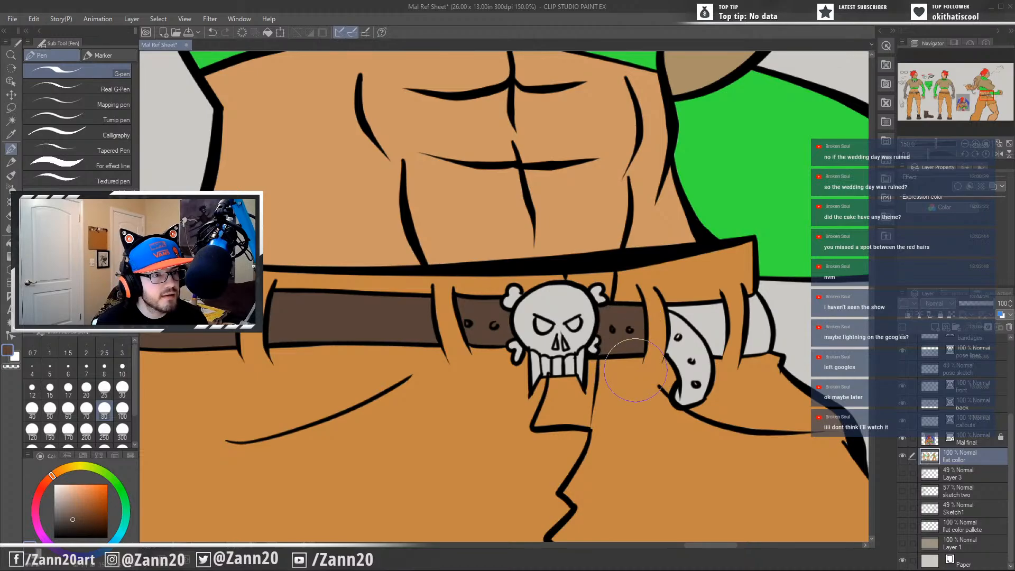
pyautogui.moveTo(680, 417); pyautogui.dragTo(564, 395)
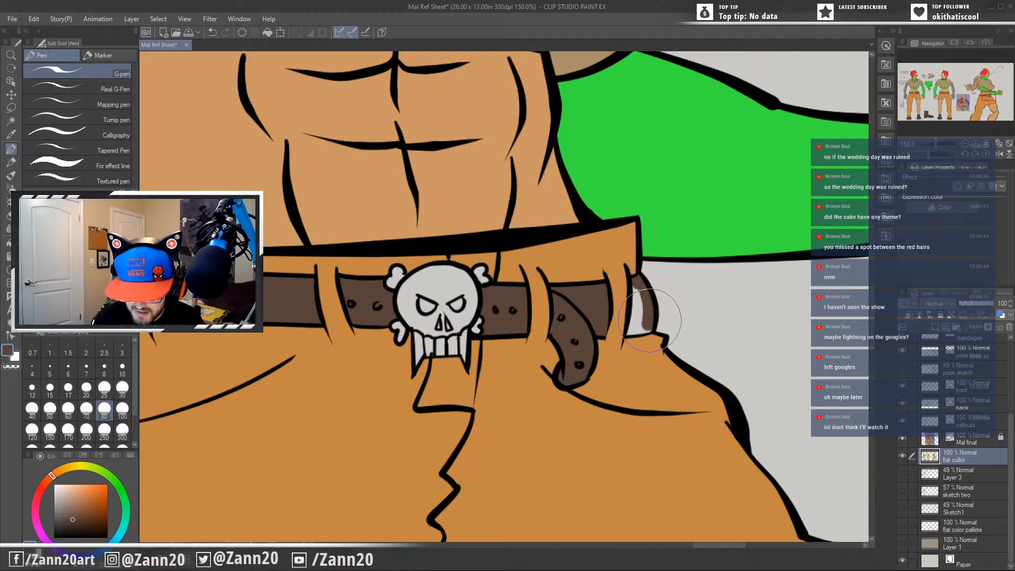
pyautogui.moveTo(650, 321); pyautogui.dragTo(627, 332)
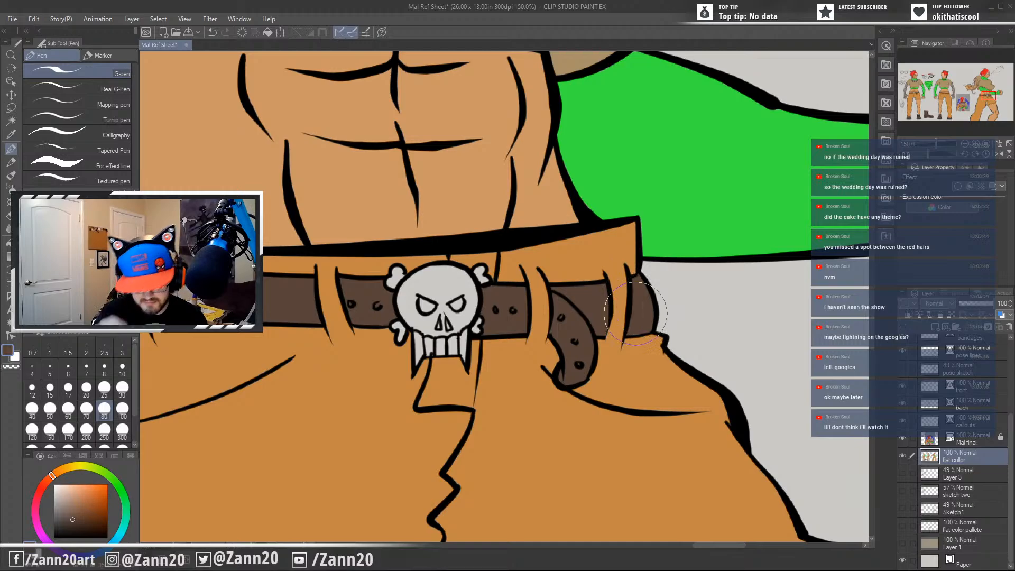
# Colour the action pose's skull buckle and crossbones with the off-white sampled from the front figure's skull buckle.
pyautogui.moveTo(576, 273); pyautogui.dragTo(798, 363)
pyautogui.scroll(-2, 644, 408)
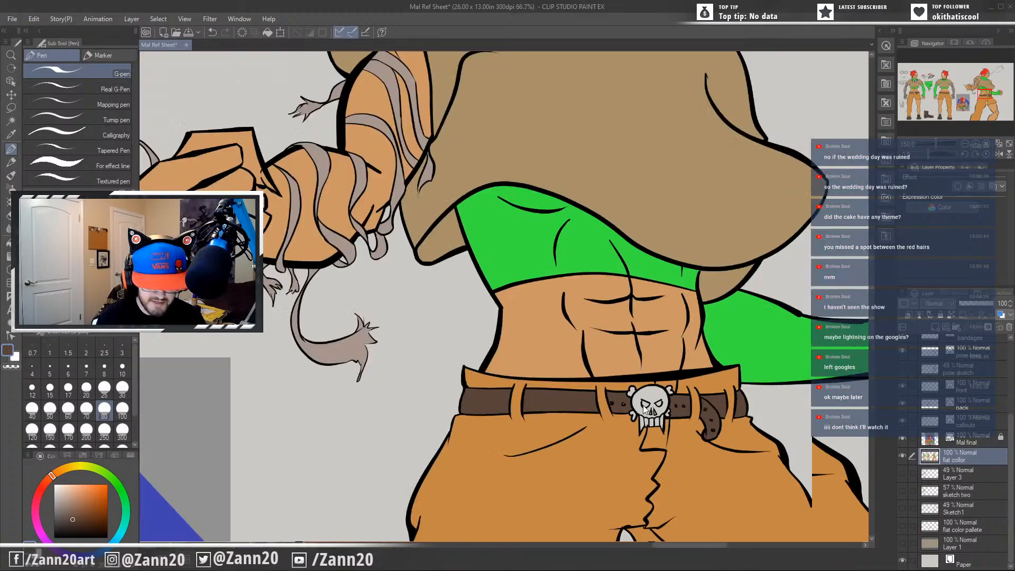
pyautogui.scroll(-2, 643, 408)
pyautogui.moveTo(643, 405); pyautogui.dragTo(1012, 329)
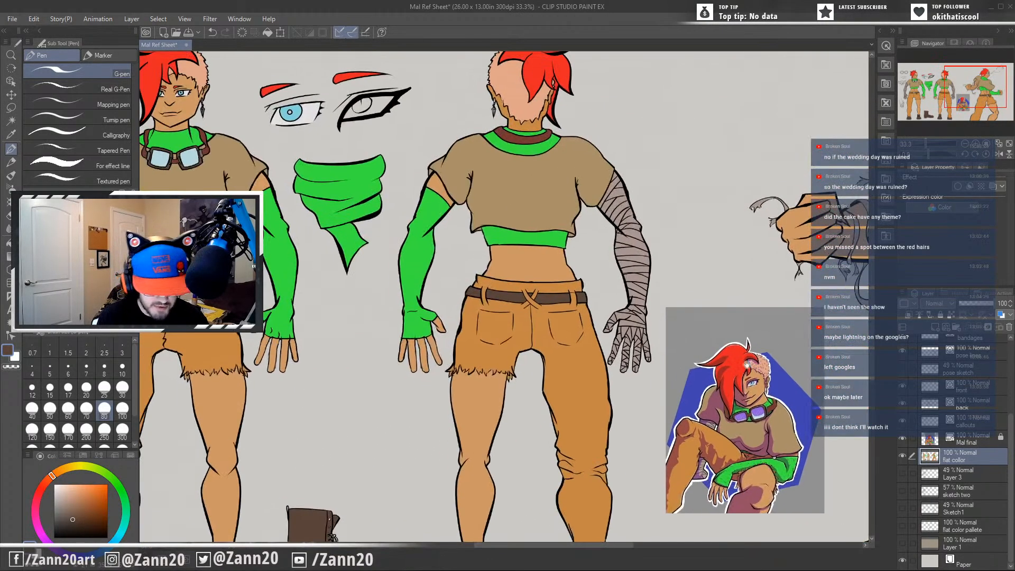
pyautogui.moveTo(370, 299); pyautogui.dragTo(501, 323)
pyautogui.press('i')
pyautogui.click(299, 318)
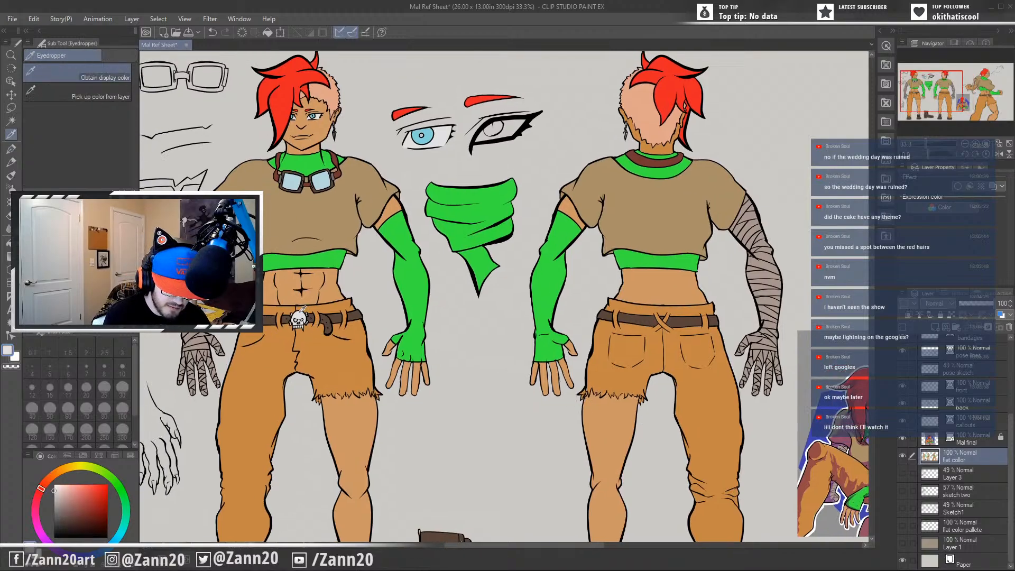
pyautogui.press('p')
pyautogui.moveTo(782, 370); pyautogui.dragTo(214, 276)
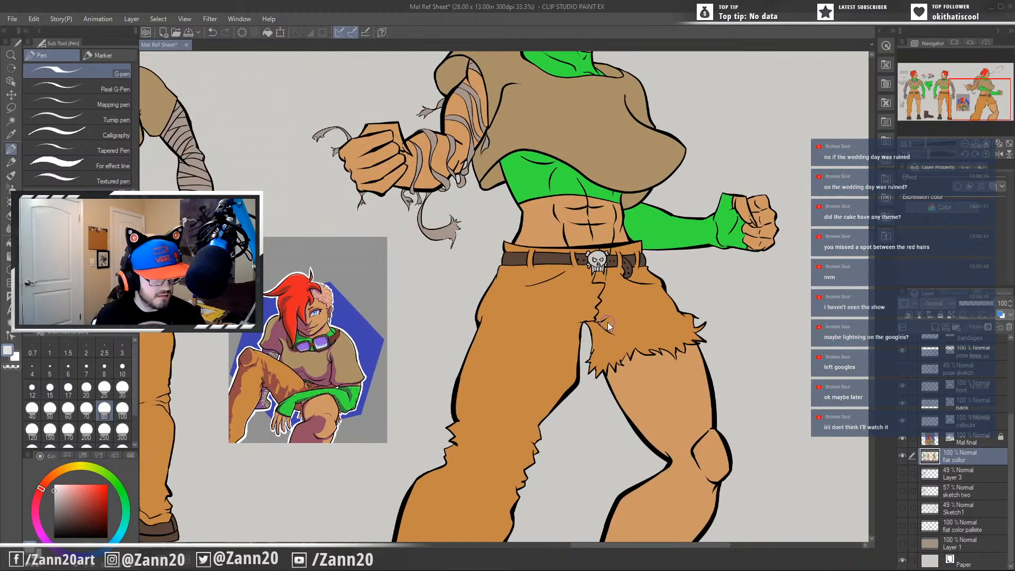
pyautogui.scroll(5, 608, 326)
pyautogui.scroll(-1, 562, 286)
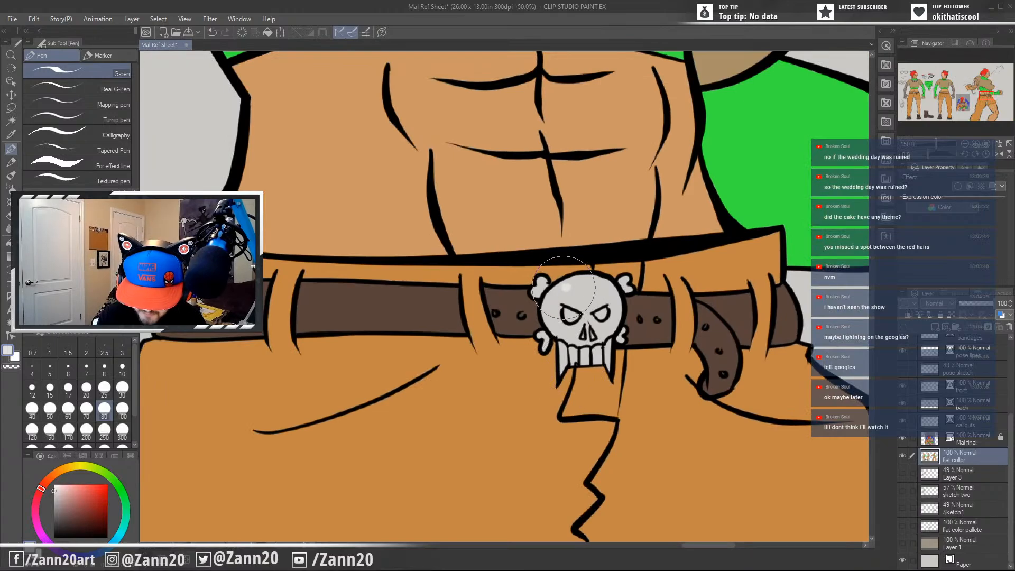
pyautogui.moveTo(563, 288)
pyautogui.mouseDown()
pyautogui.moveTo(552, 315)
pyautogui.moveTo(548, 302)
pyautogui.moveTo(563, 311)
pyautogui.mouseUp()
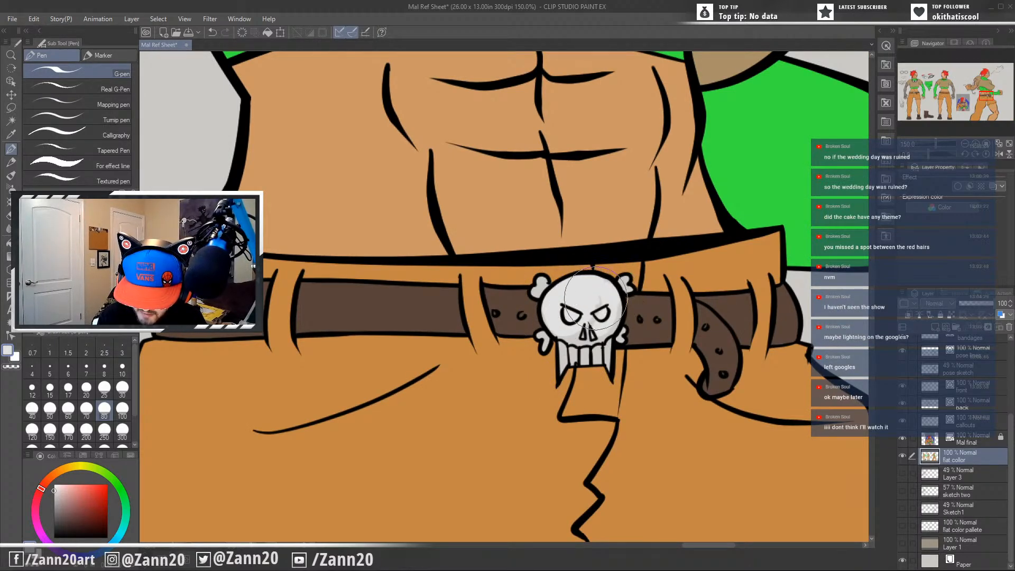
pyautogui.moveTo(579, 323)
pyautogui.mouseDown()
pyautogui.moveTo(561, 317)
pyautogui.moveTo(545, 341)
pyautogui.moveTo(562, 367)
pyautogui.moveTo(600, 356)
pyautogui.moveTo(607, 337)
pyautogui.moveTo(597, 370)
pyautogui.moveTo(626, 328)
pyautogui.moveTo(625, 277)
pyautogui.moveTo(629, 288)
pyautogui.moveTo(534, 288)
pyautogui.moveTo(553, 301)
pyautogui.mouseUp()
# Fill the action pose's upper row of teeth with the same off-white.
pyautogui.scroll(-3, 553, 300)
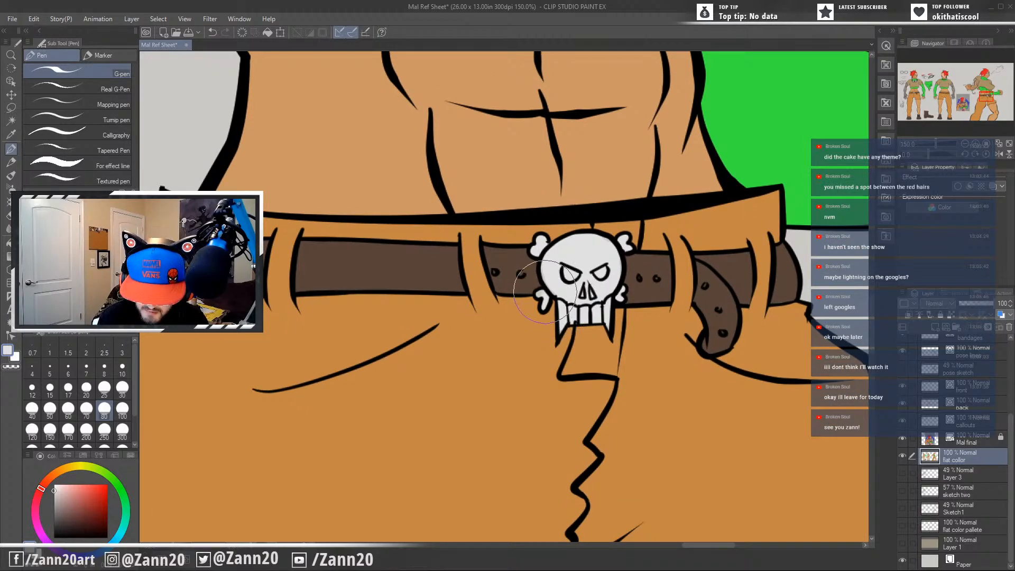
pyautogui.moveTo(610, 314); pyautogui.dragTo(578, 509)
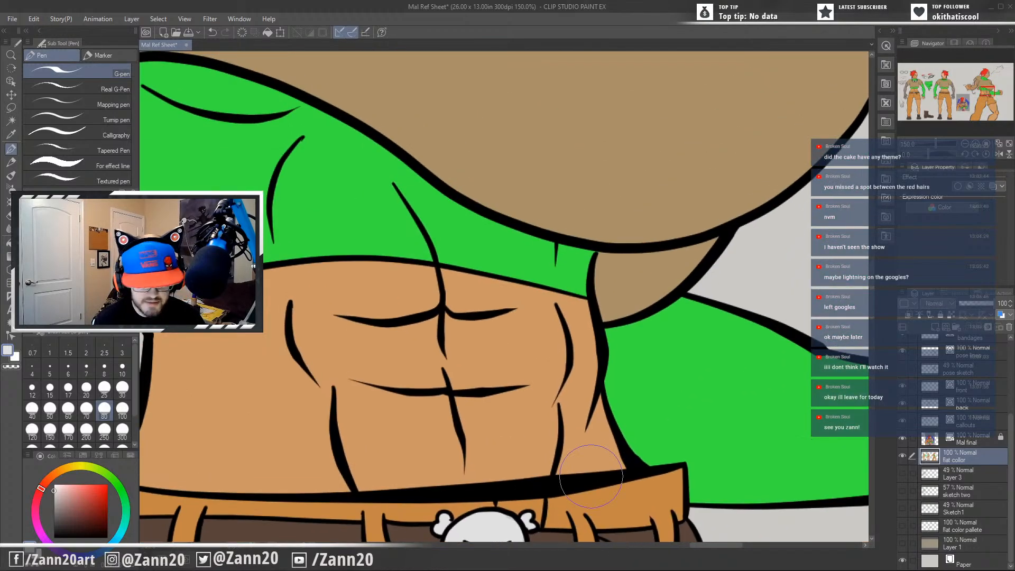
pyautogui.scroll(-2, 592, 480)
pyautogui.scroll(-1, 592, 480)
pyautogui.moveTo(560, 373); pyautogui.dragTo(536, 552)
pyautogui.moveTo(562, 319); pyautogui.dragTo(561, 387)
pyautogui.scroll(4, 559, 389)
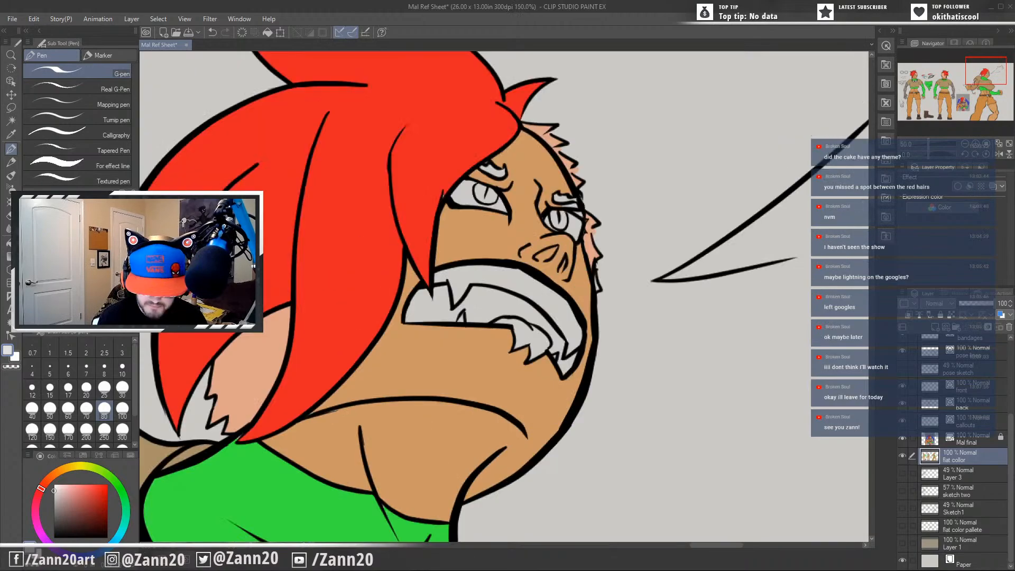
pyautogui.moveTo(458, 292)
pyautogui.mouseDown()
pyautogui.moveTo(437, 277)
pyautogui.moveTo(484, 270)
pyautogui.moveTo(465, 277)
pyautogui.moveTo(533, 288)
pyautogui.moveTo(468, 282)
pyautogui.moveTo(524, 286)
pyautogui.moveTo(488, 270)
pyautogui.moveTo(522, 279)
pyautogui.moveTo(514, 288)
pyautogui.moveTo(551, 304)
pyautogui.moveTo(518, 287)
pyautogui.moveTo(515, 307)
pyautogui.moveTo(535, 293)
pyautogui.moveTo(520, 277)
pyautogui.moveTo(547, 306)
pyautogui.moveTo(550, 295)
pyautogui.moveTo(581, 340)
pyautogui.moveTo(561, 306)
pyautogui.moveTo(570, 337)
pyautogui.moveTo(546, 305)
pyautogui.moveTo(579, 328)
pyautogui.moveTo(547, 349)
pyautogui.mouseUp()
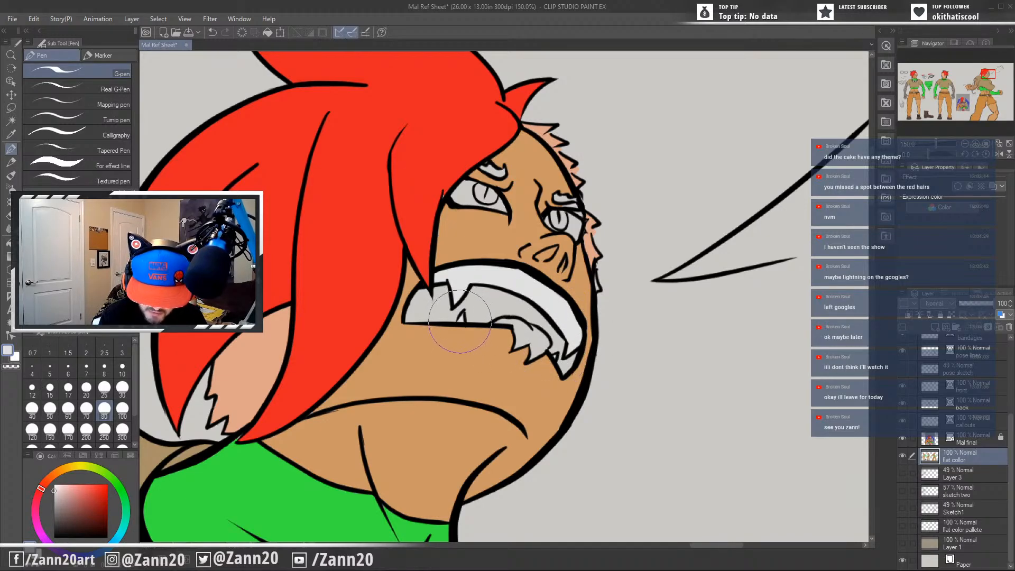
# Colour both of the action pose's eyebrows with the red sampled from the hair.
pyautogui.moveTo(400, 414)
pyautogui.mouseDown()
pyautogui.moveTo(411, 410)
pyautogui.moveTo(423, 467)
pyautogui.mouseUp()
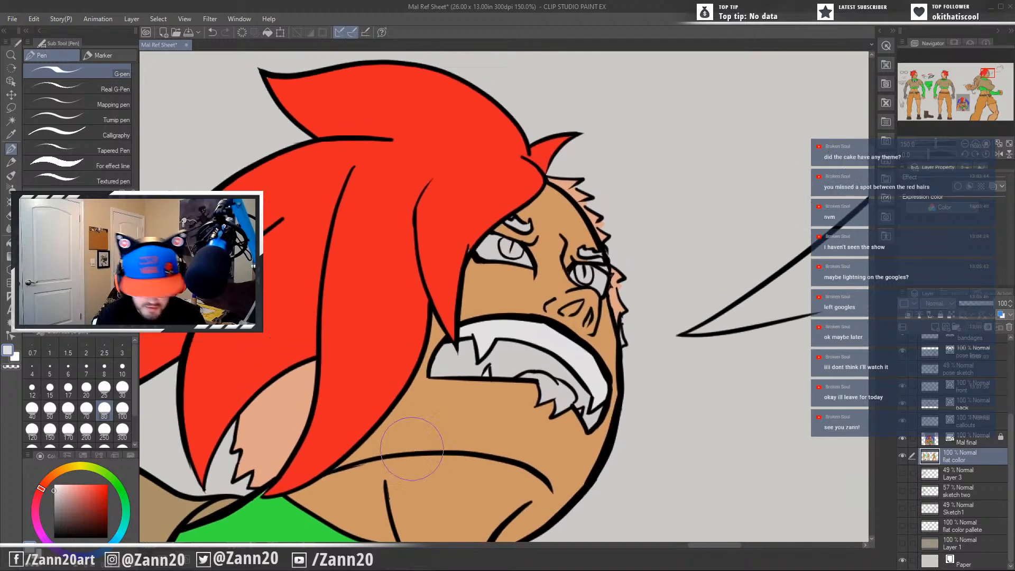
pyautogui.press('i')
pyautogui.click(477, 197)
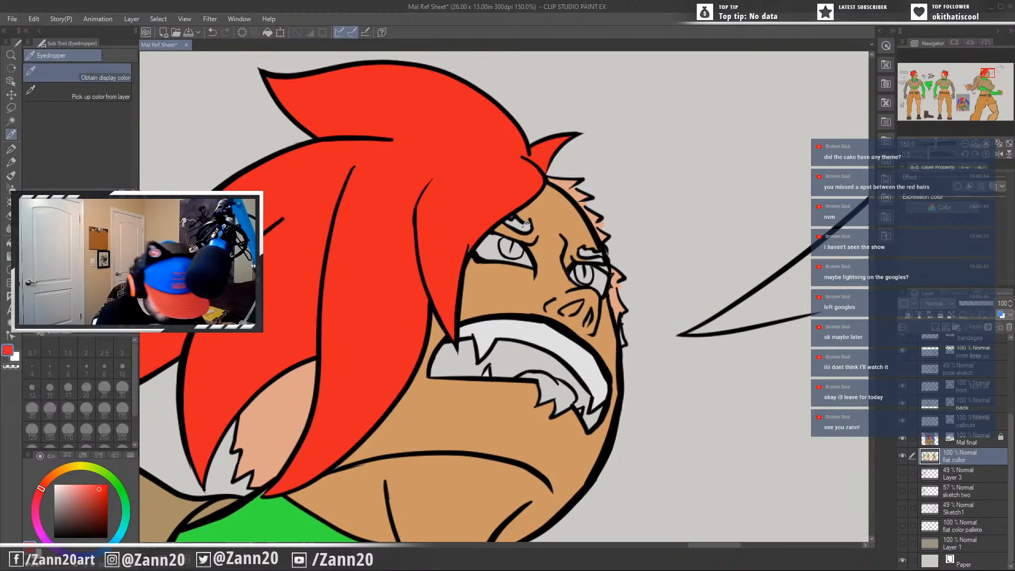
pyautogui.press('p')
pyautogui.moveTo(513, 222); pyautogui.dragTo(528, 228)
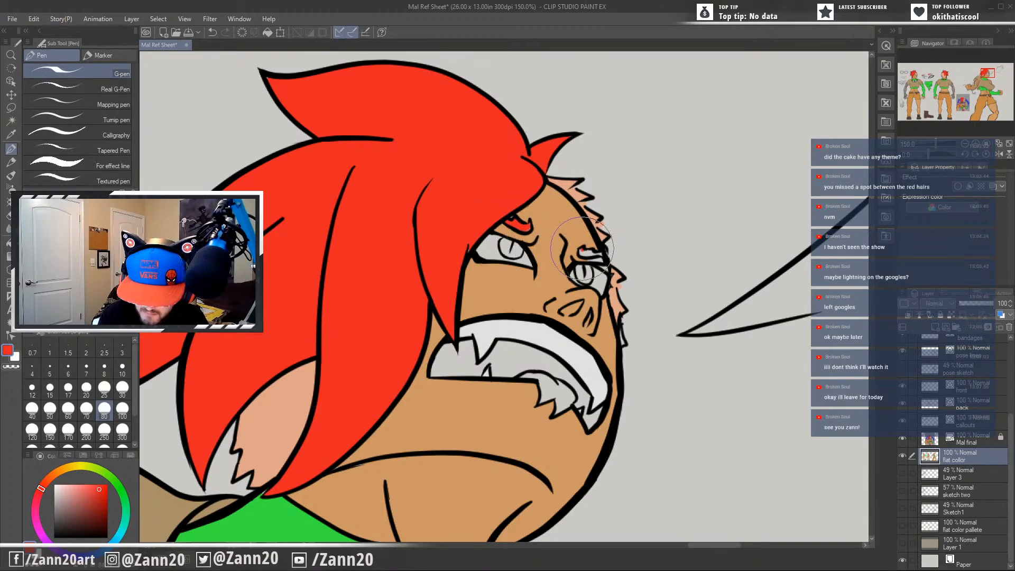
pyautogui.moveTo(583, 250); pyautogui.dragTo(600, 252)
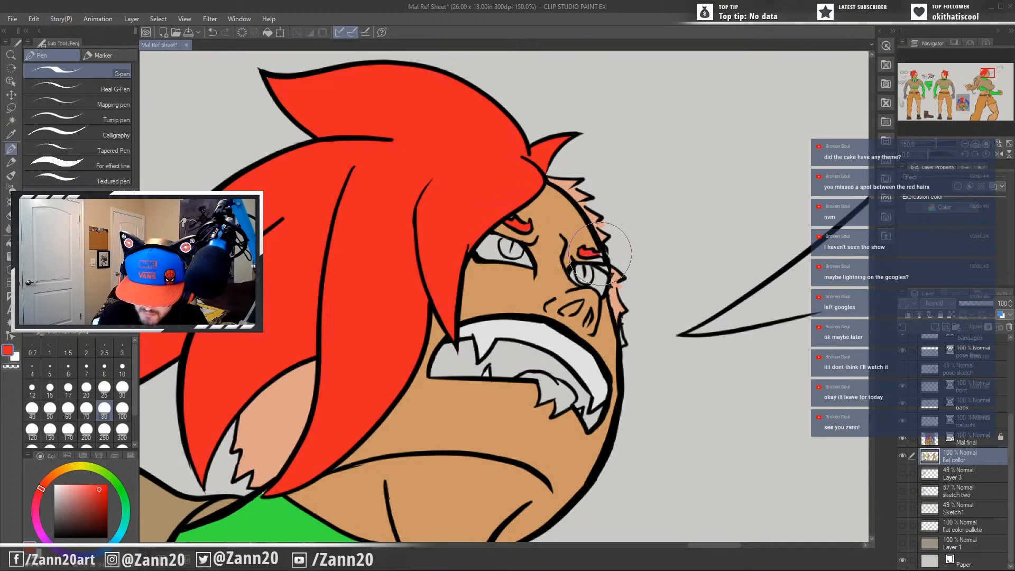
# Touch up the edges of the action pose's eyebrows and surrounding face with the sampled skin tone and hair red.
pyautogui.keyDown('alt'); pyautogui.click(609, 328); pyautogui.keyUp('alt')
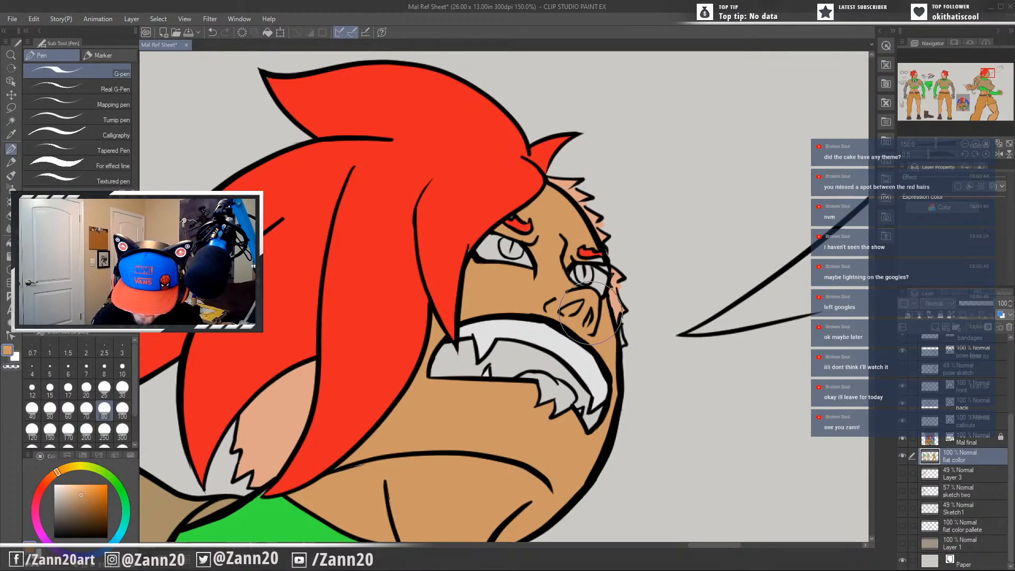
pyautogui.keyDown('alt'); pyautogui.click(586, 250); pyautogui.keyUp('alt')
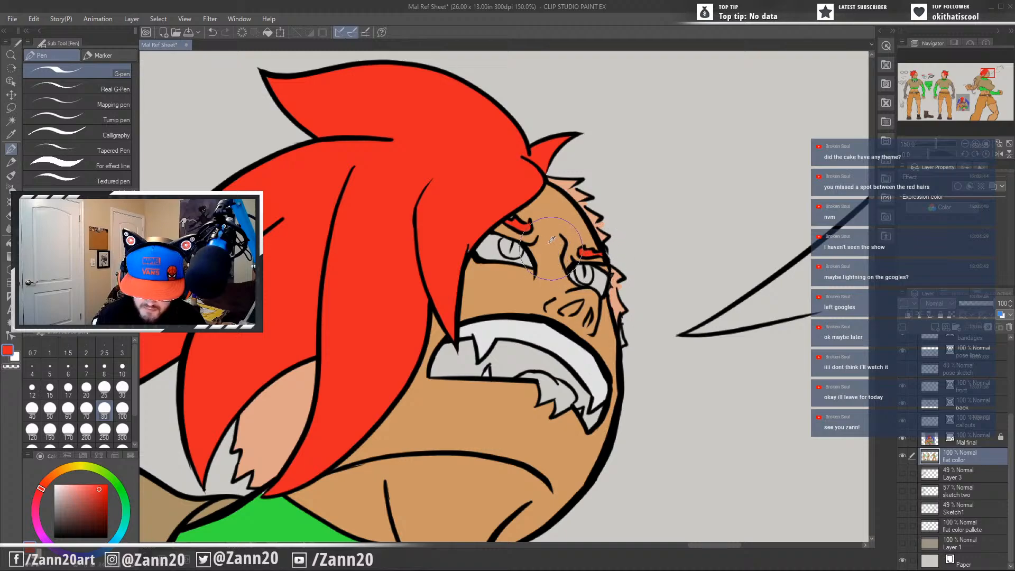
pyautogui.press('i')
pyautogui.press('p')
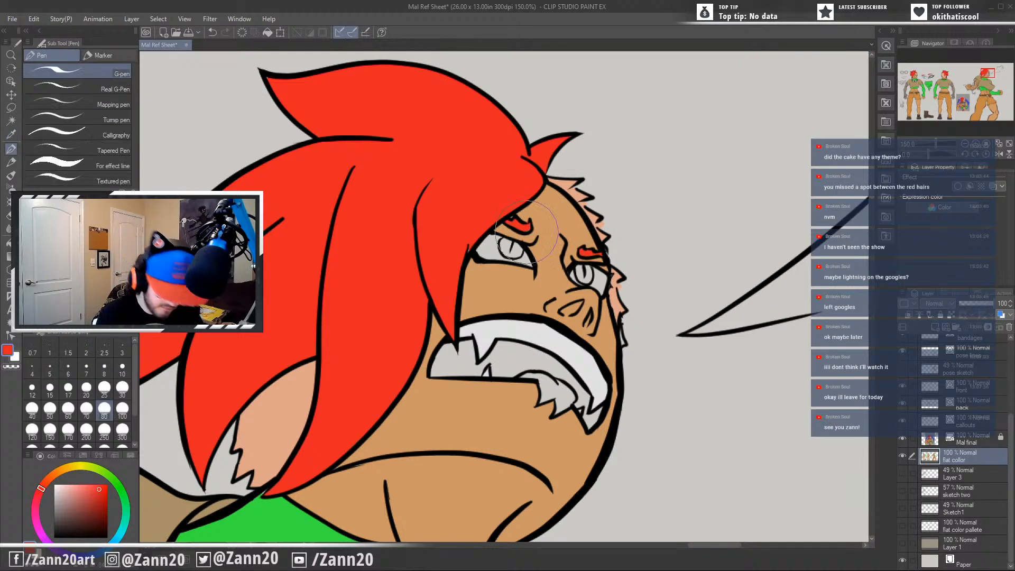
pyautogui.keyDown('alt'); pyautogui.click(541, 226); pyautogui.keyUp('alt')
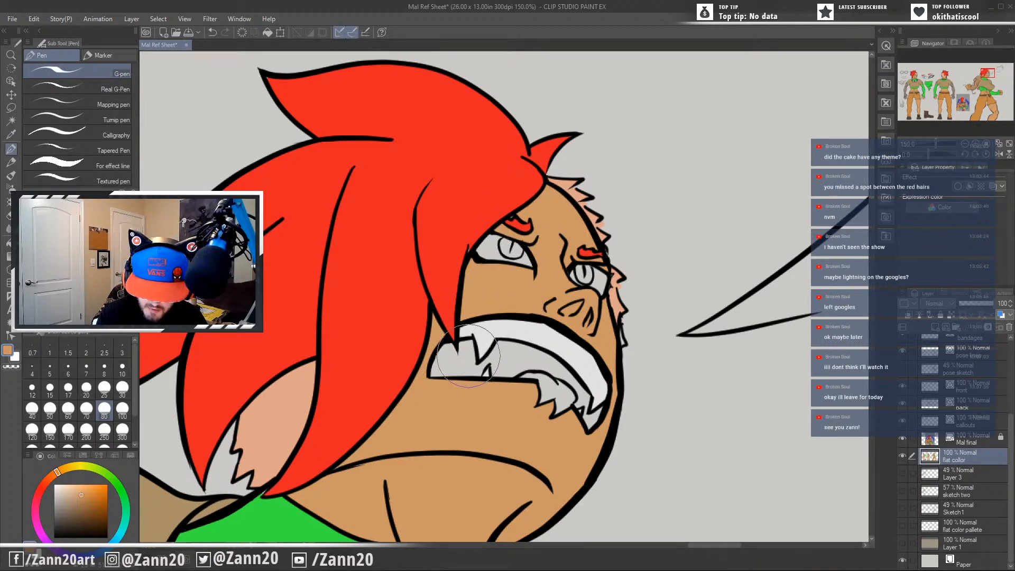
pyautogui.keyDown('alt'); pyautogui.click(465, 265); pyautogui.keyUp('alt')
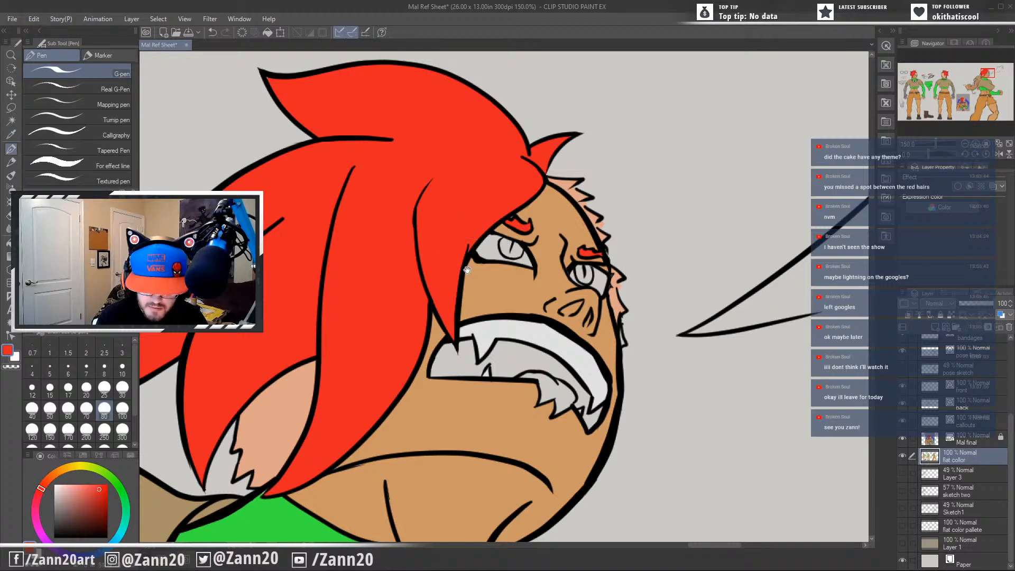
pyautogui.moveTo(467, 270)
pyautogui.mouseDown()
pyautogui.moveTo(504, 286)
pyautogui.moveTo(518, 270)
pyautogui.mouseUp()
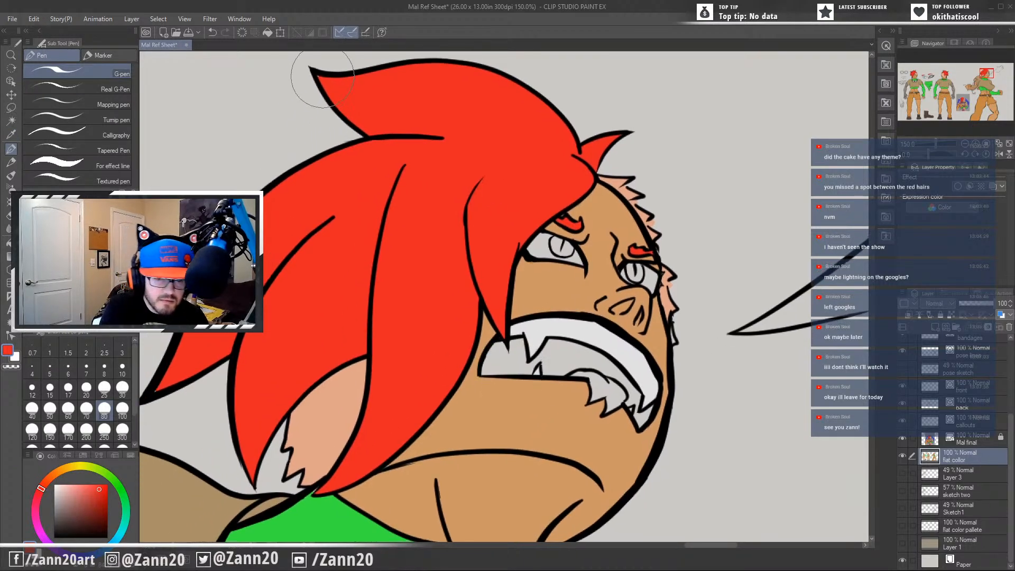
# Touch up the flat colours where the action pose's hair meets the collar and neck, using the sampled green and skin tone.
pyautogui.moveTo(334, 352); pyautogui.dragTo(460, 288)
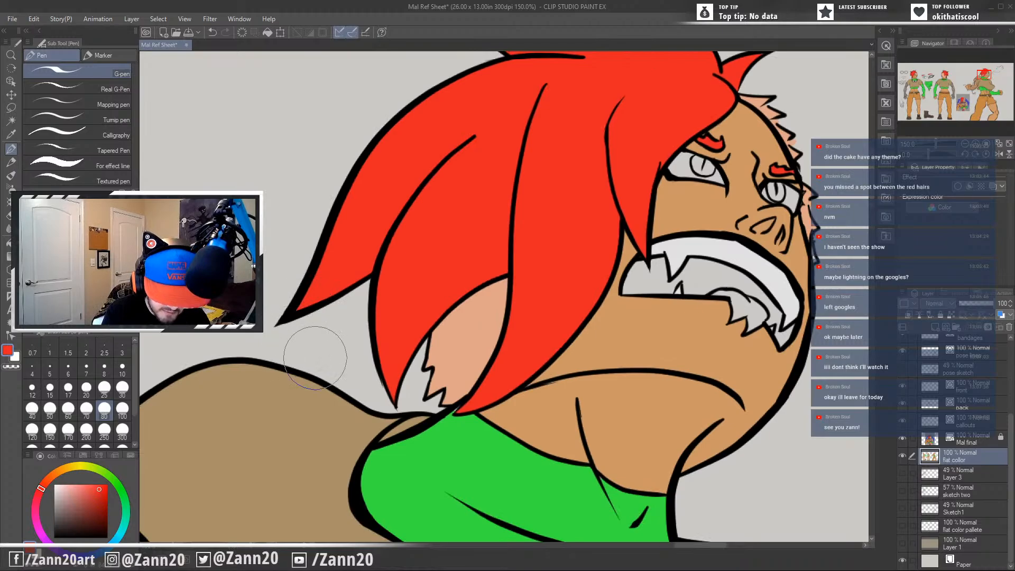
pyautogui.moveTo(472, 458); pyautogui.dragTo(520, 417)
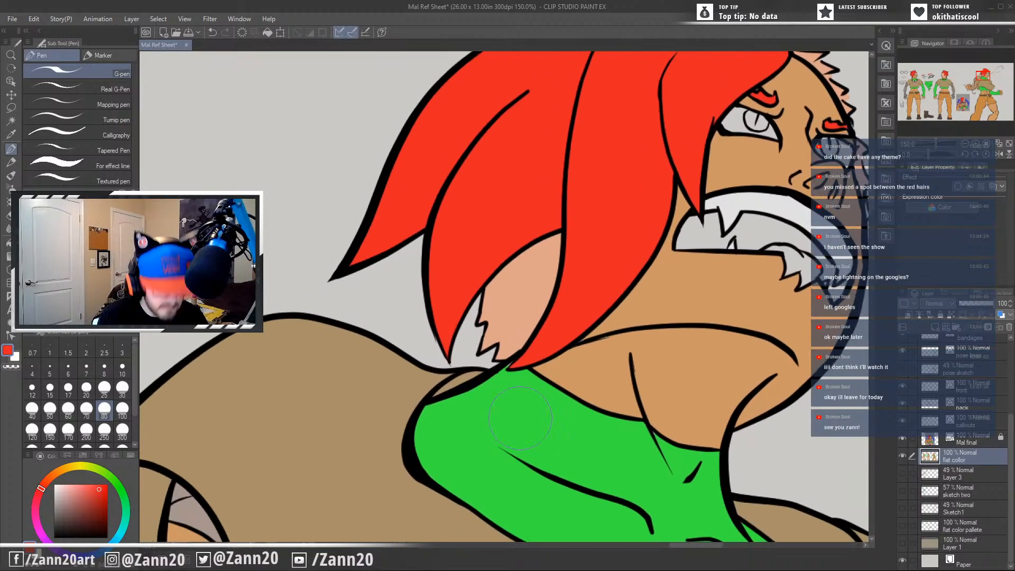
pyautogui.keyDown('alt'); pyautogui.click(505, 452); pyautogui.keyUp('alt')
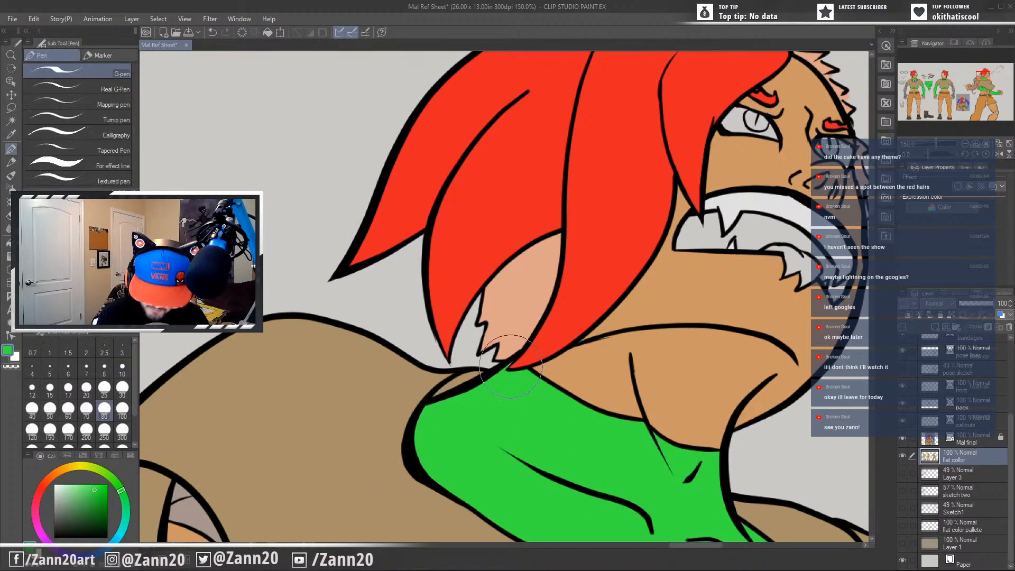
pyautogui.moveTo(581, 416); pyautogui.dragTo(538, 444)
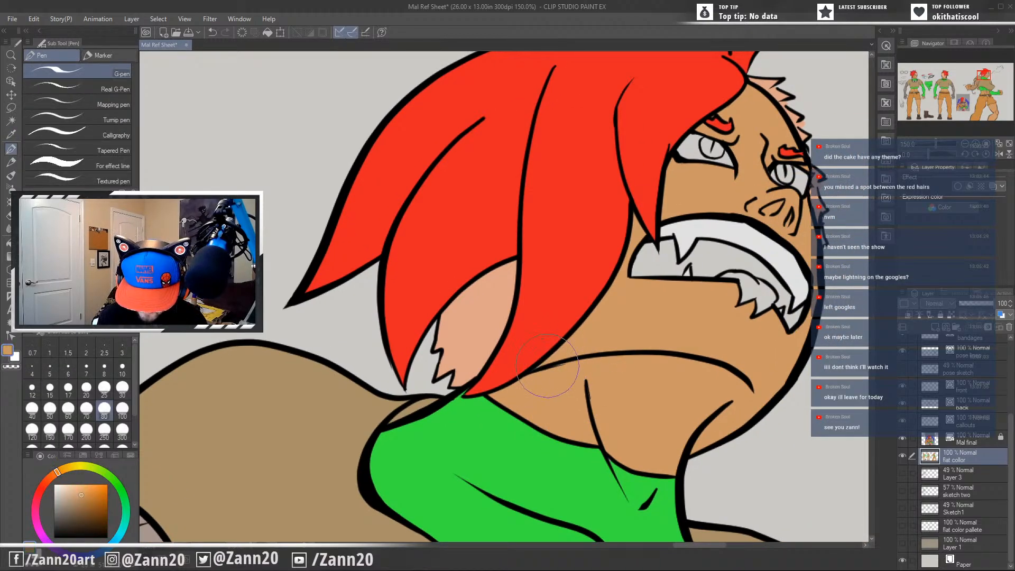
pyautogui.moveTo(590, 415); pyautogui.dragTo(530, 346)
pyautogui.moveTo(601, 474); pyautogui.dragTo(514, 331)
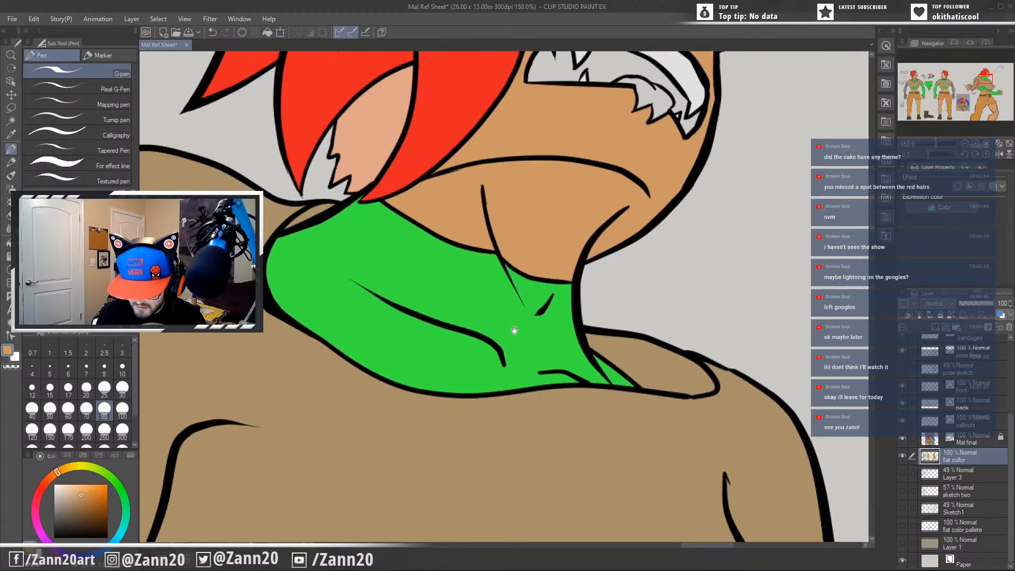
pyautogui.moveTo(666, 463); pyautogui.dragTo(643, 535)
pyautogui.moveTo(649, 369); pyautogui.dragTo(632, 489)
pyautogui.moveTo(581, 432); pyautogui.dragTo(645, 431)
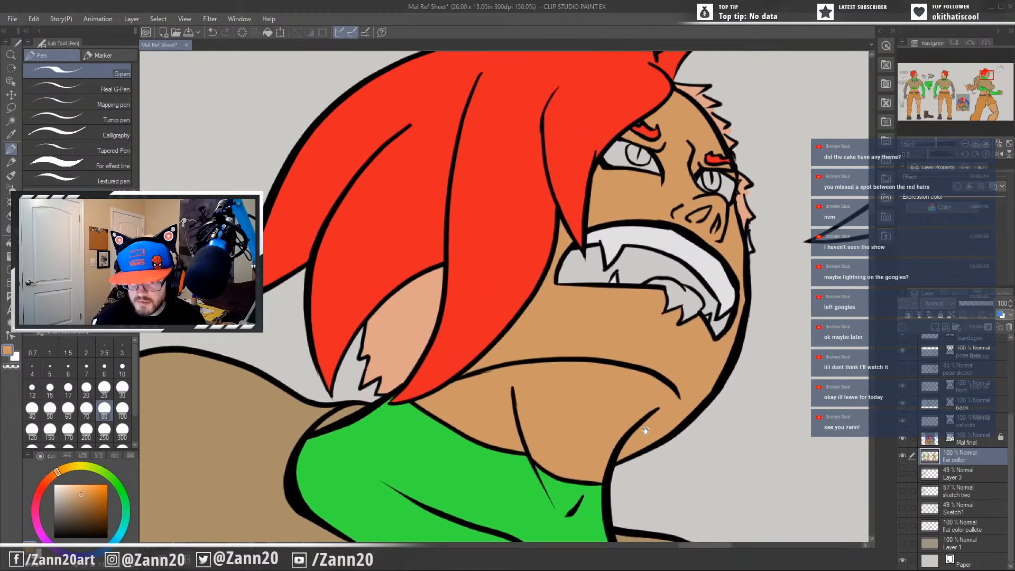
# Touch up the short shaved hair along the far side of the action pose's face with its sampled peach colour.
pyautogui.moveTo(558, 412)
pyautogui.mouseDown()
pyautogui.moveTo(556, 431)
pyautogui.moveTo(571, 444)
pyautogui.moveTo(569, 432)
pyautogui.mouseUp()
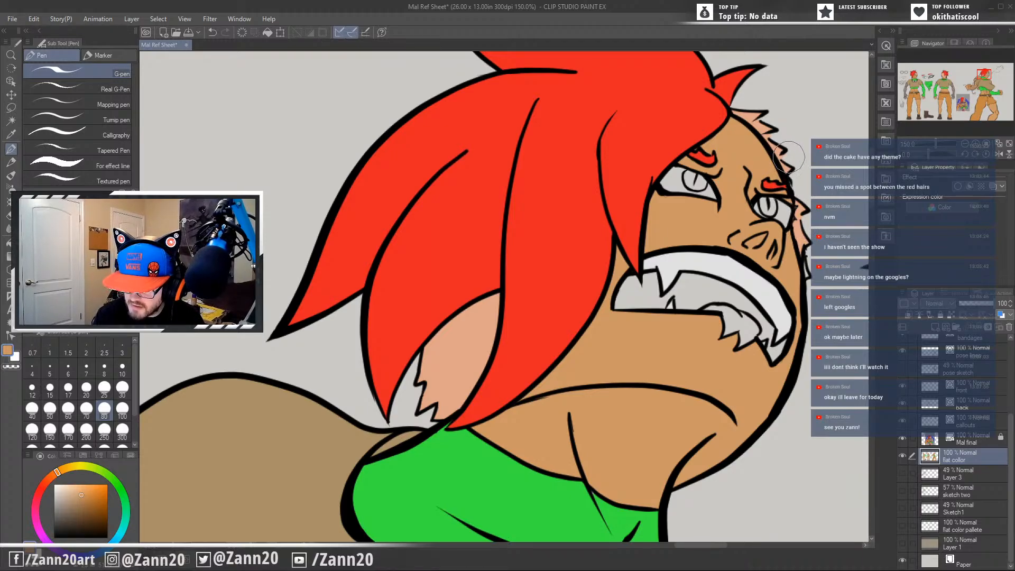
pyautogui.moveTo(831, 323); pyautogui.dragTo(777, 321)
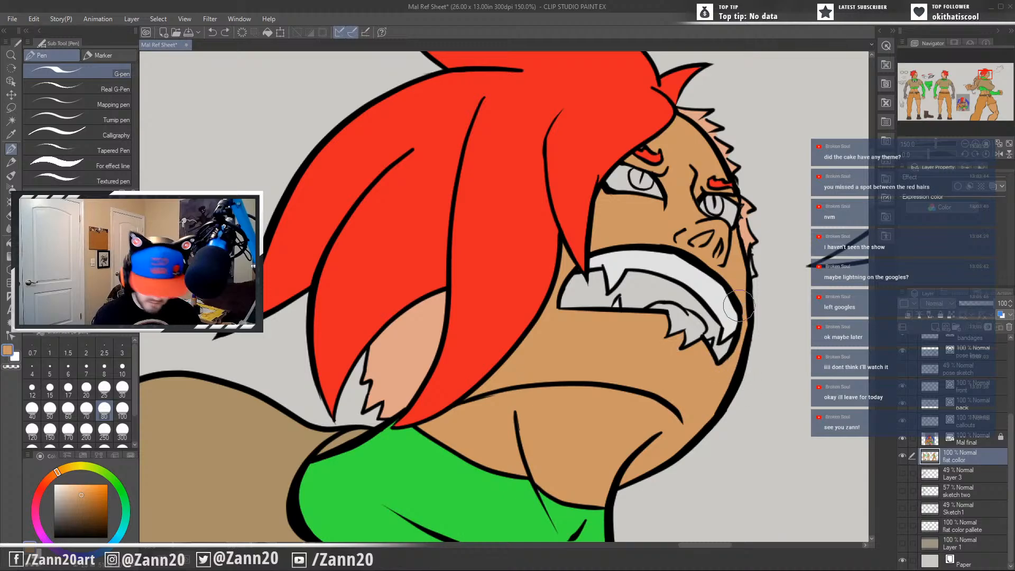
pyautogui.keyDown('alt'); pyautogui.click(747, 228); pyautogui.keyUp('alt')
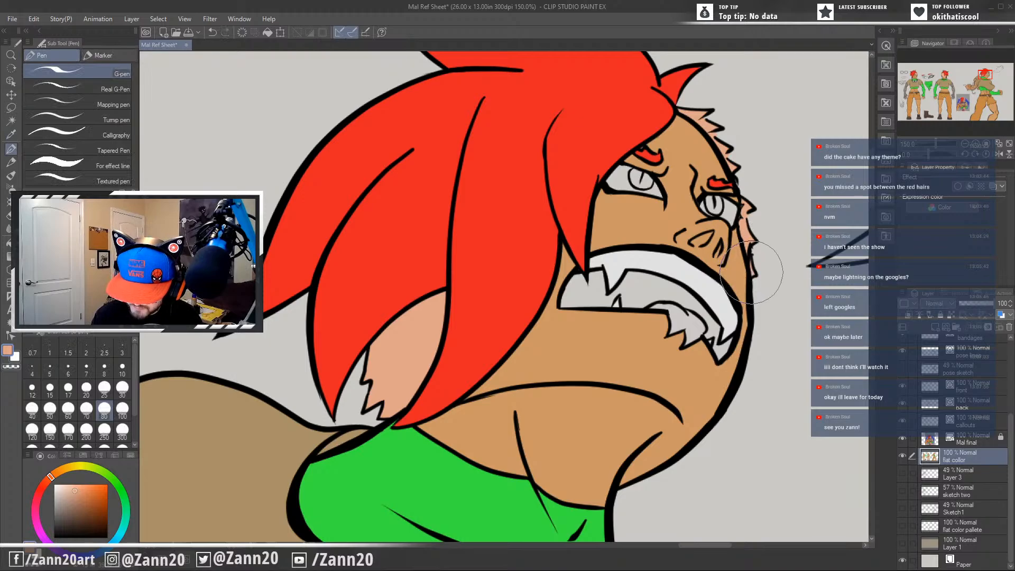
# Choose a neutral mid-grey and fill the eye areas around the action pose's irises with it.
pyautogui.moveTo(655, 413); pyautogui.dragTo(535, 376)
pyautogui.scroll(-4, 536, 375)
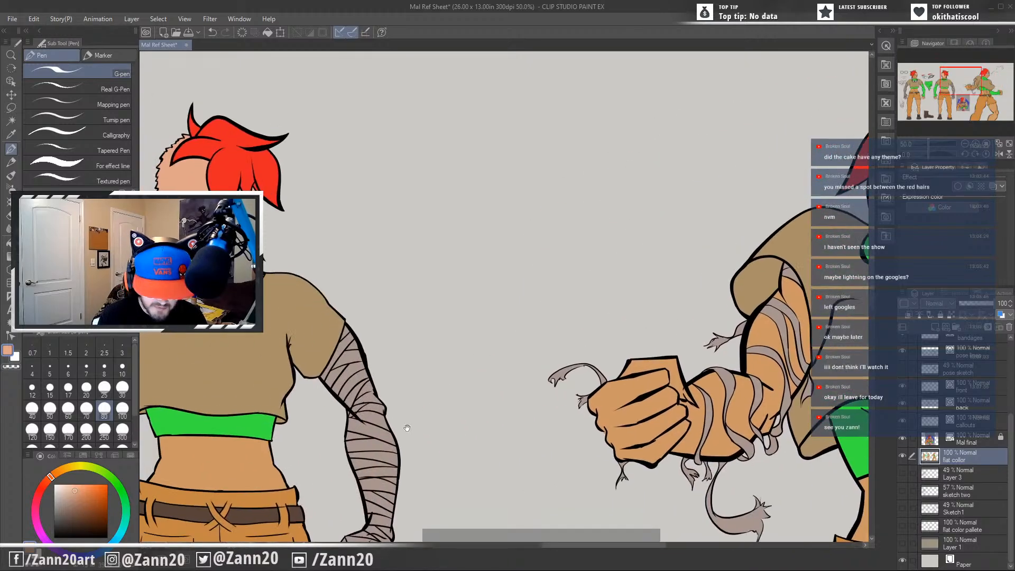
pyautogui.moveTo(218, 402); pyautogui.dragTo(613, 369)
pyautogui.moveTo(493, 380); pyautogui.dragTo(668, 369)
pyautogui.moveTo(520, 416); pyautogui.dragTo(637, 348)
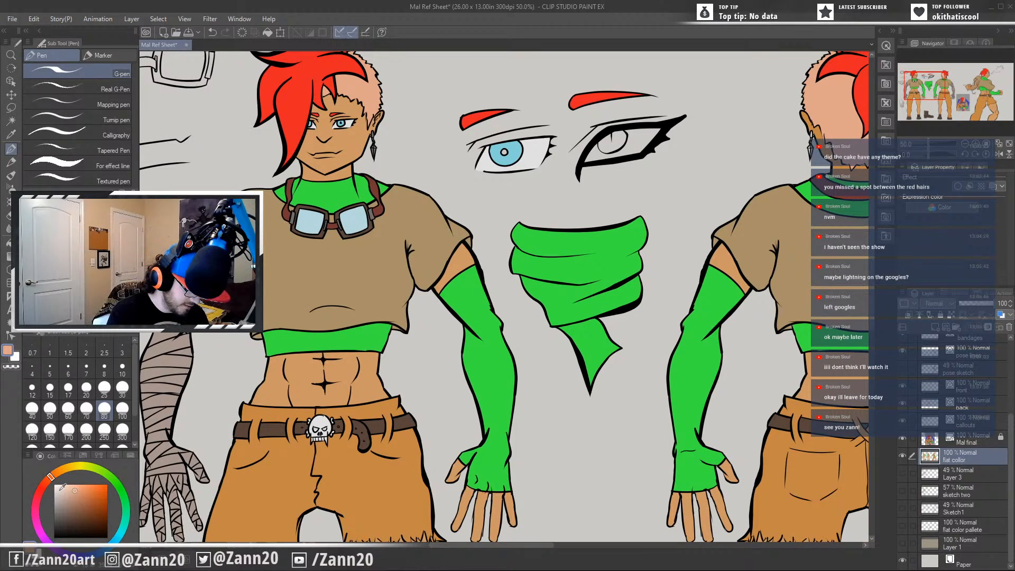
pyautogui.moveTo(729, 317); pyautogui.dragTo(254, 379)
pyautogui.moveTo(766, 280); pyautogui.dragTo(246, 385)
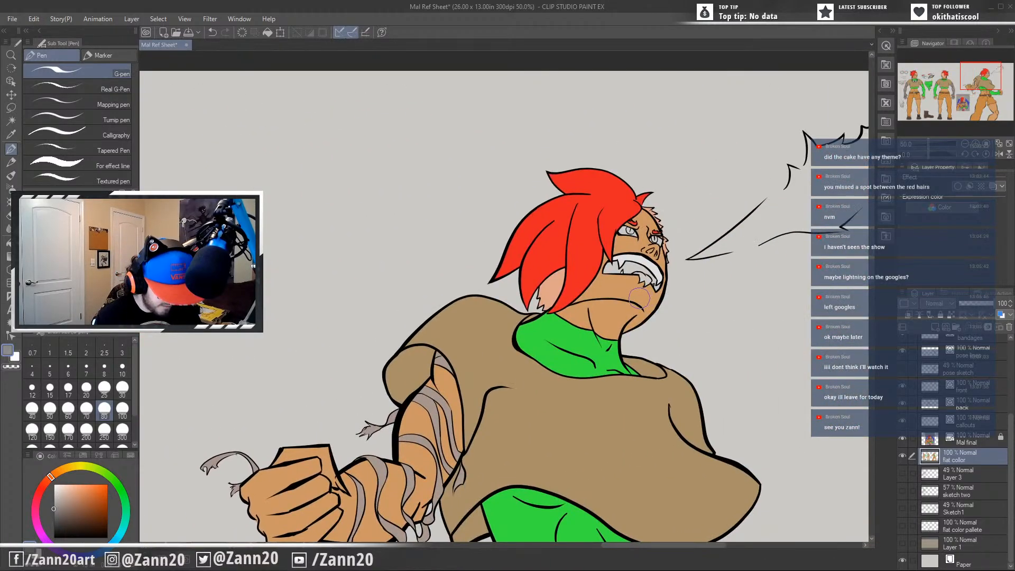
pyautogui.press('g')
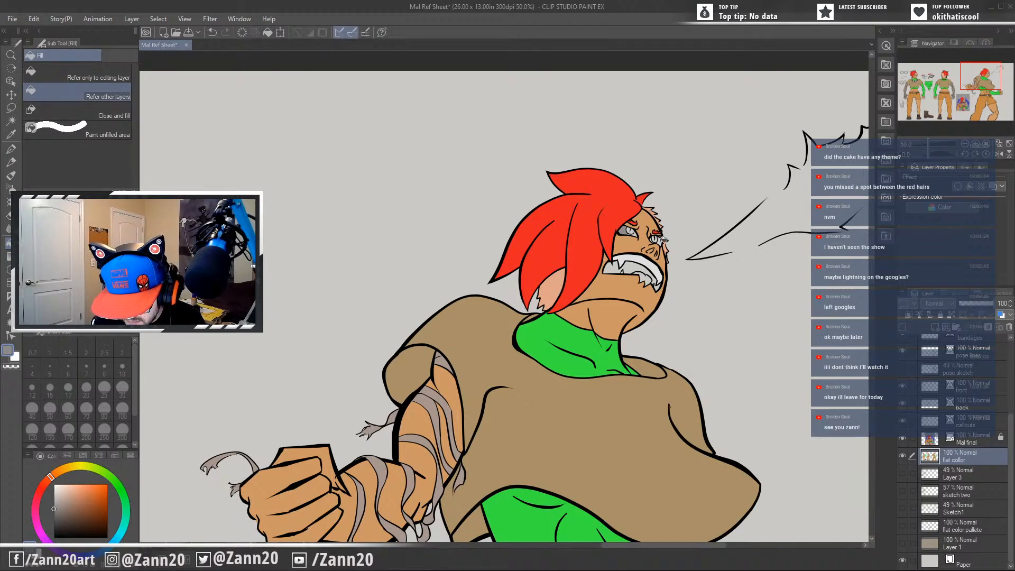
pyautogui.scroll(3, 603, 351)
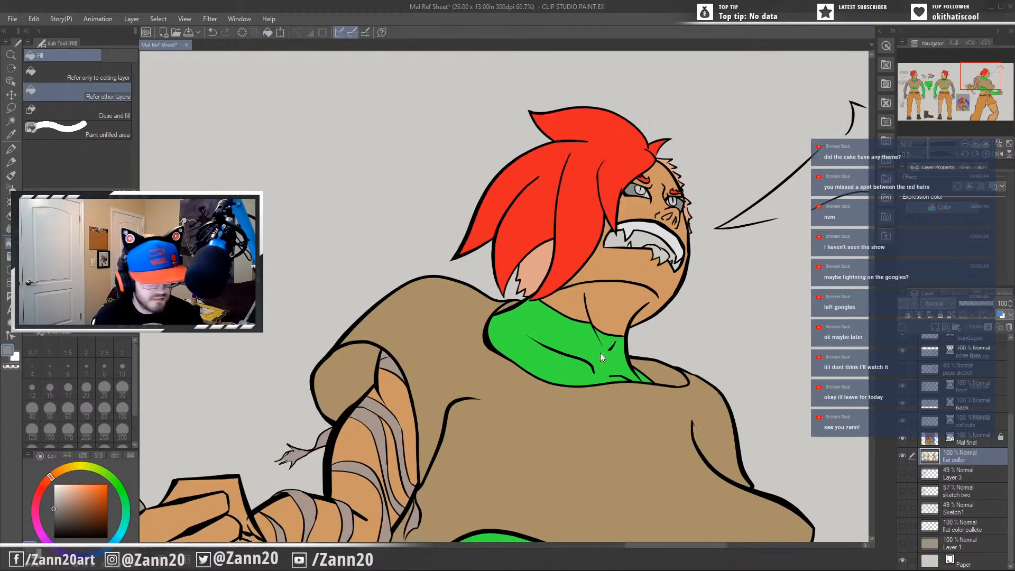
pyautogui.moveTo(666, 188); pyautogui.dragTo(491, 410)
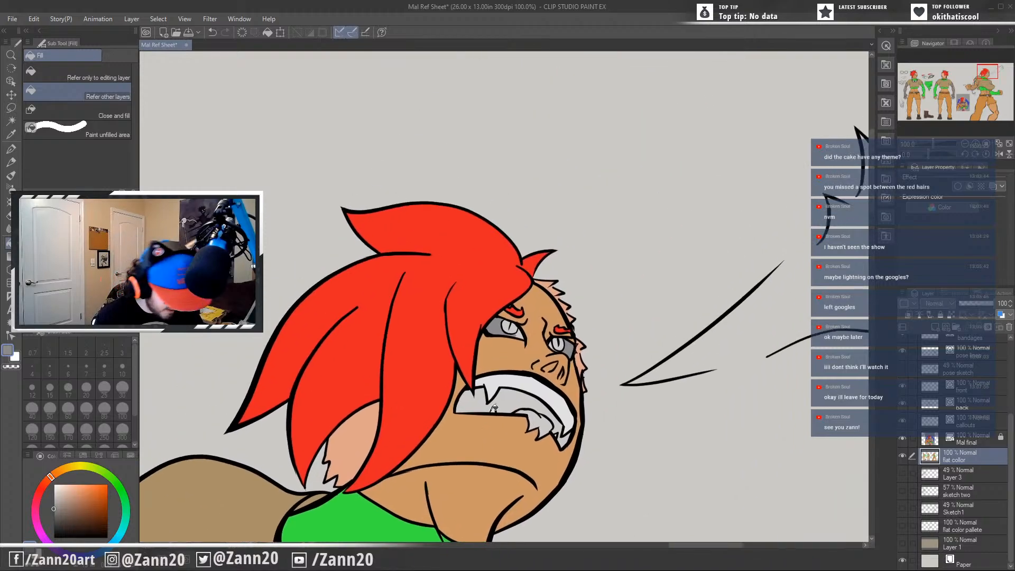
# Set the drawing colour to a bright, fully saturated orange-red.
pyautogui.press('p')
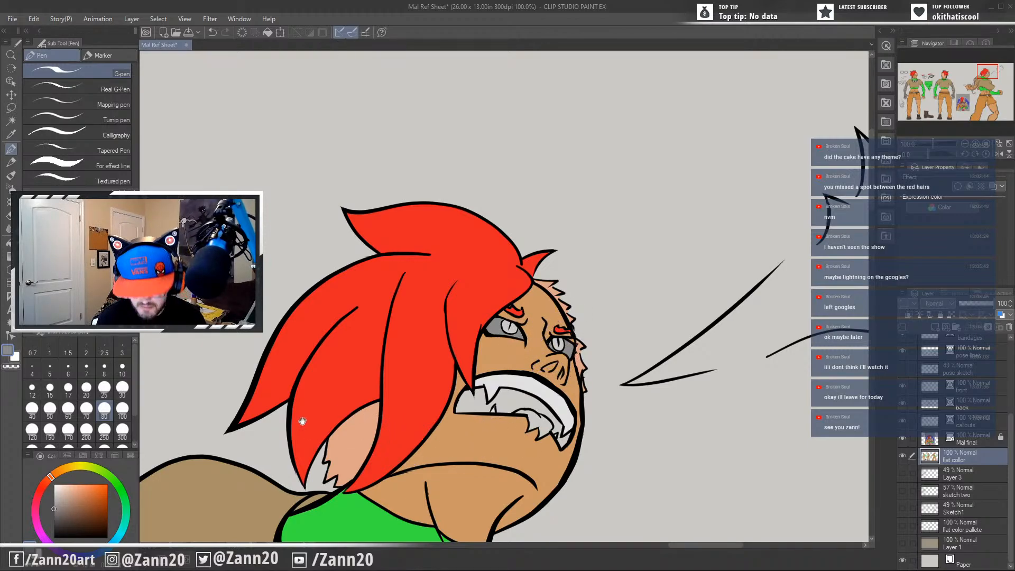
pyautogui.moveTo(302, 421); pyautogui.dragTo(537, 351)
pyautogui.scroll(-3, 518, 348)
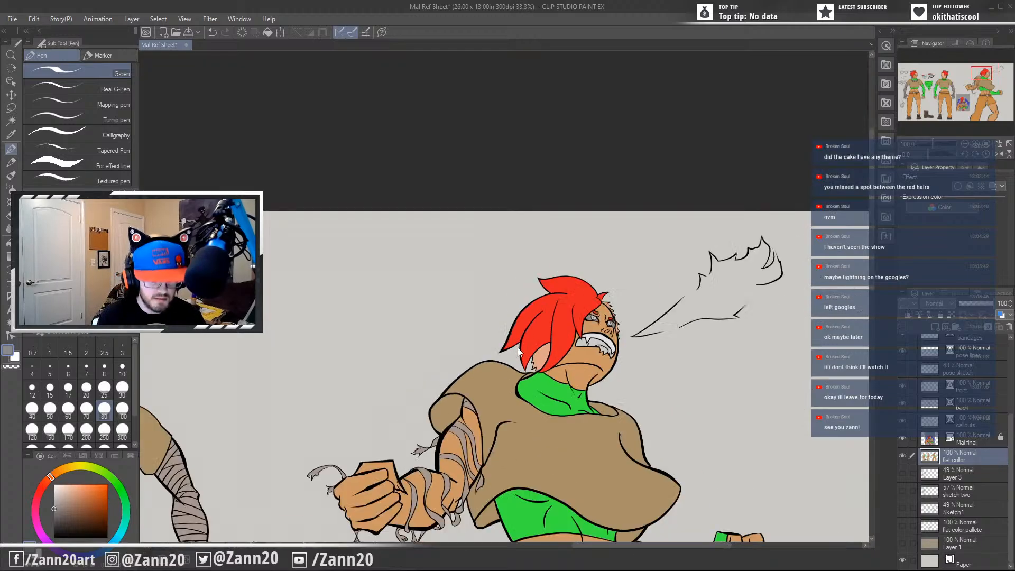
pyautogui.moveTo(347, 391); pyautogui.dragTo(498, 331)
pyautogui.moveTo(268, 450); pyautogui.dragTo(524, 412)
pyautogui.moveTo(399, 490); pyautogui.dragTo(537, 358)
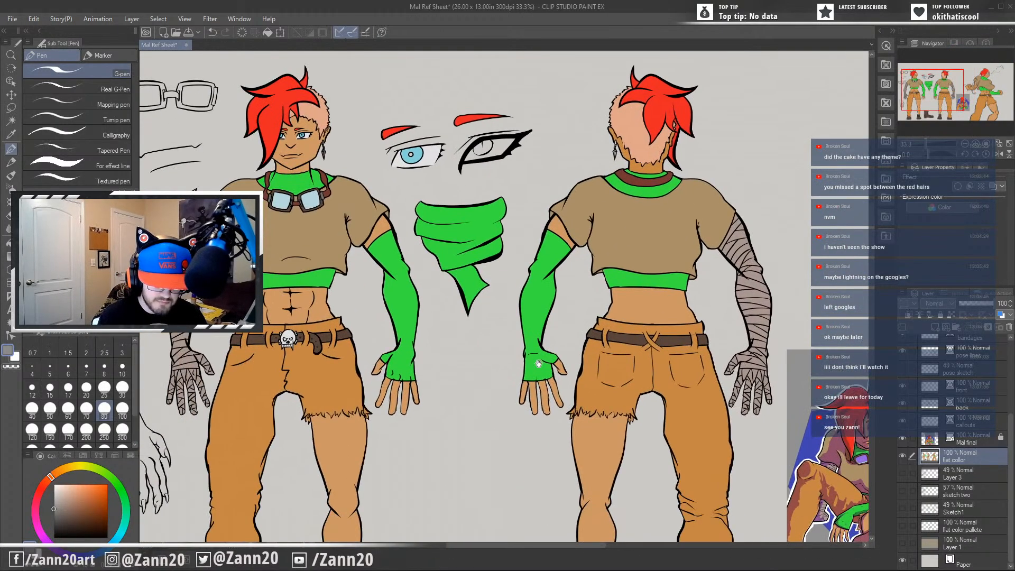
pyautogui.moveTo(494, 404); pyautogui.dragTo(557, 402)
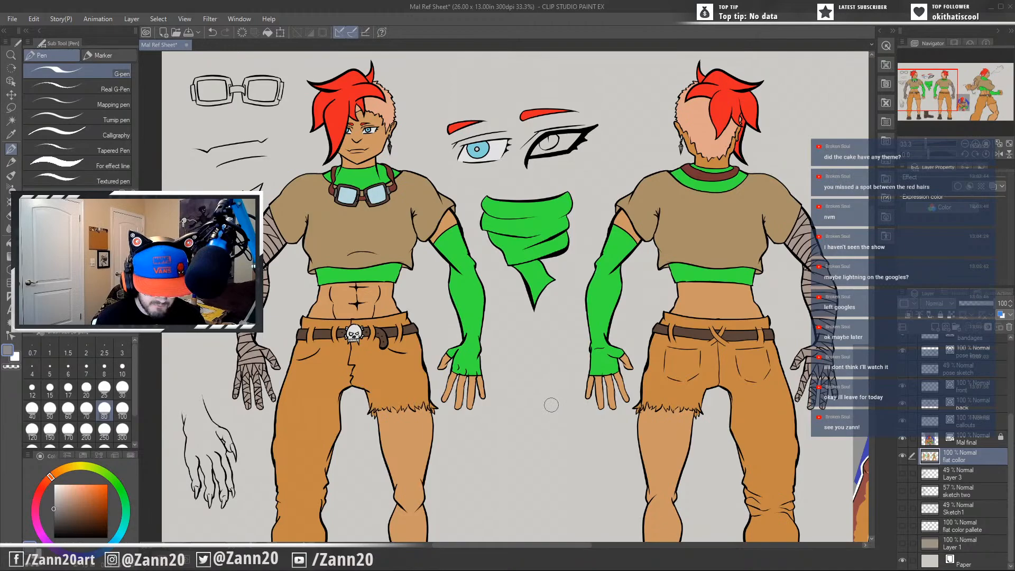
pyautogui.moveTo(608, 379); pyautogui.dragTo(558, 417)
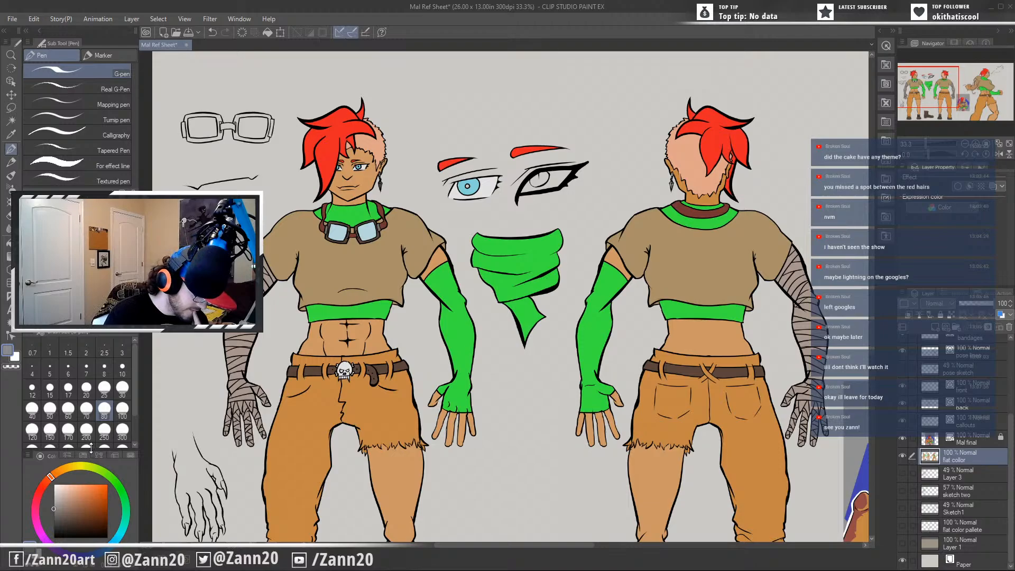
pyautogui.click(62, 469)
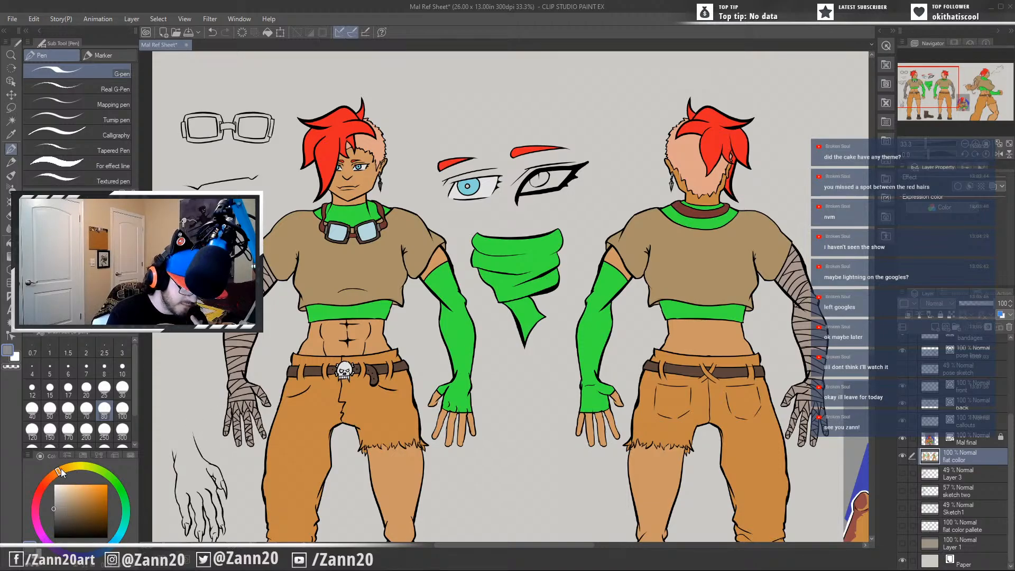
pyautogui.click(52, 475)
pyautogui.click(102, 485)
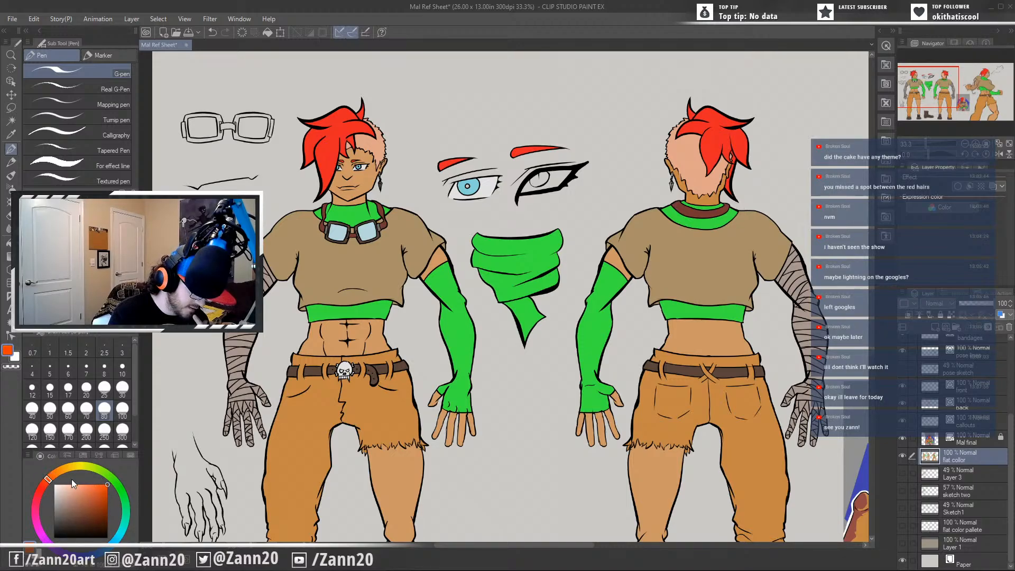
pyautogui.click(107, 484)
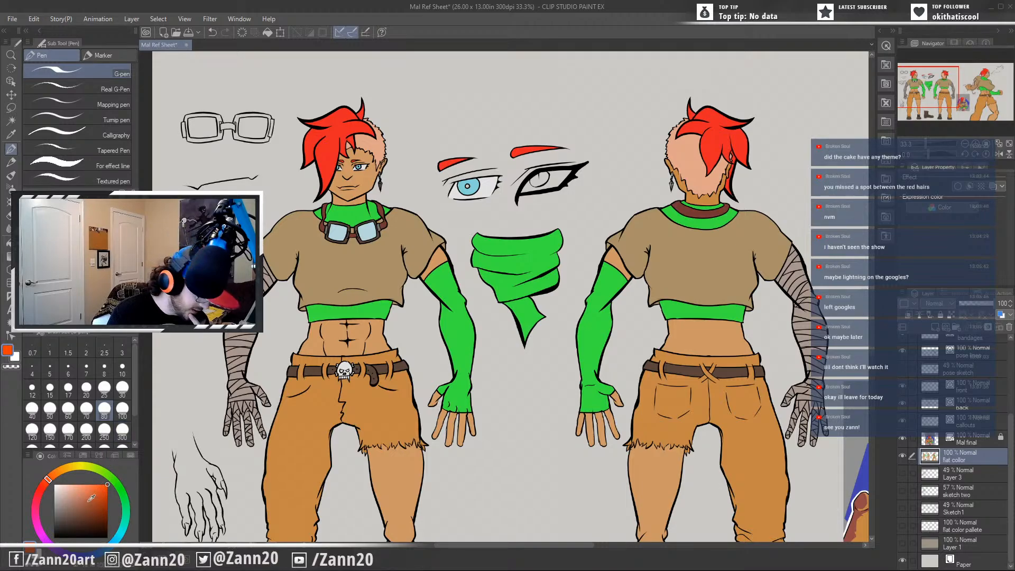
pyautogui.click(52, 475)
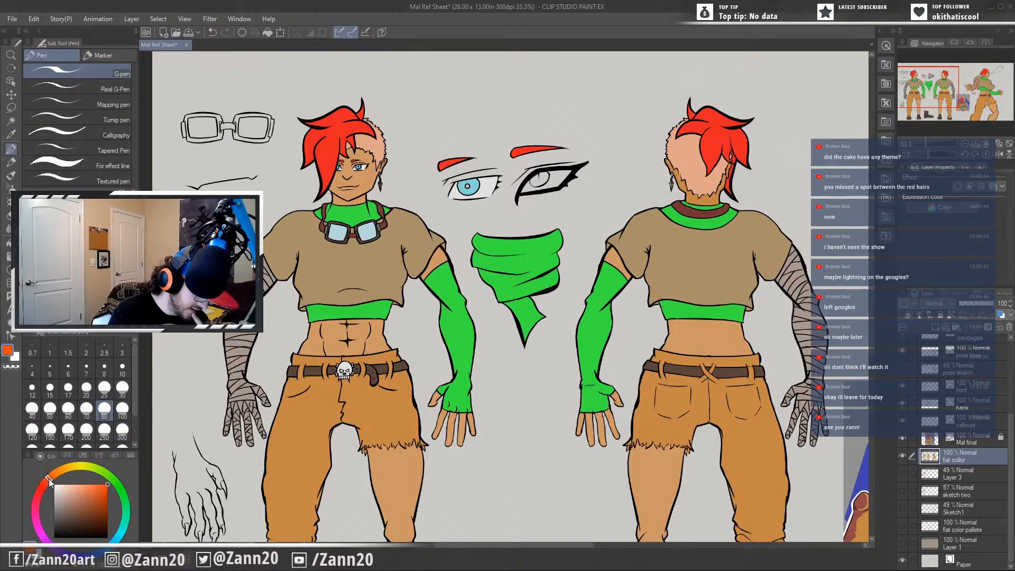
# Try filling the action pose's near iris with the orange-red colour.
pyautogui.moveTo(779, 352); pyautogui.dragTo(196, 439)
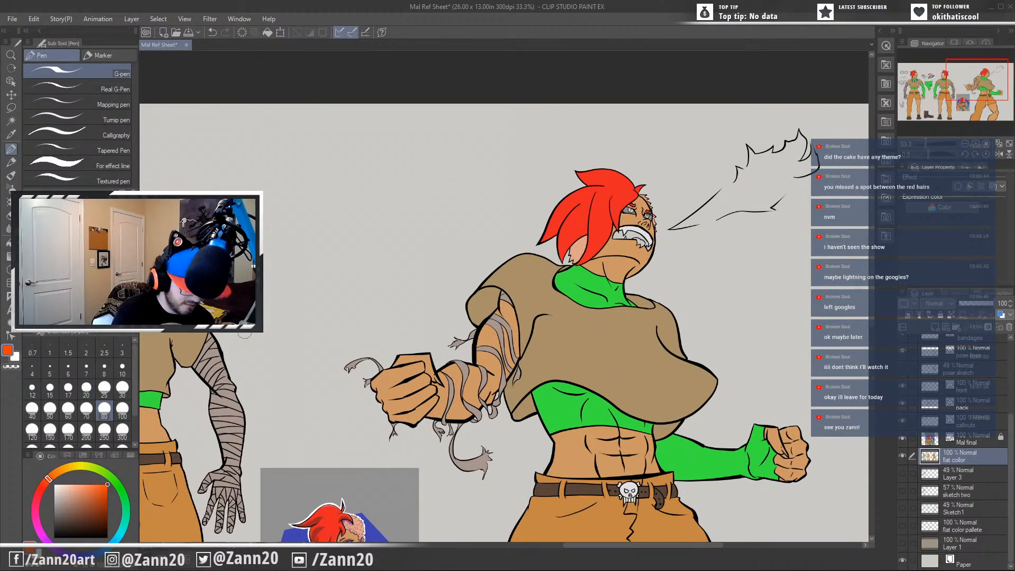
pyautogui.press('p')
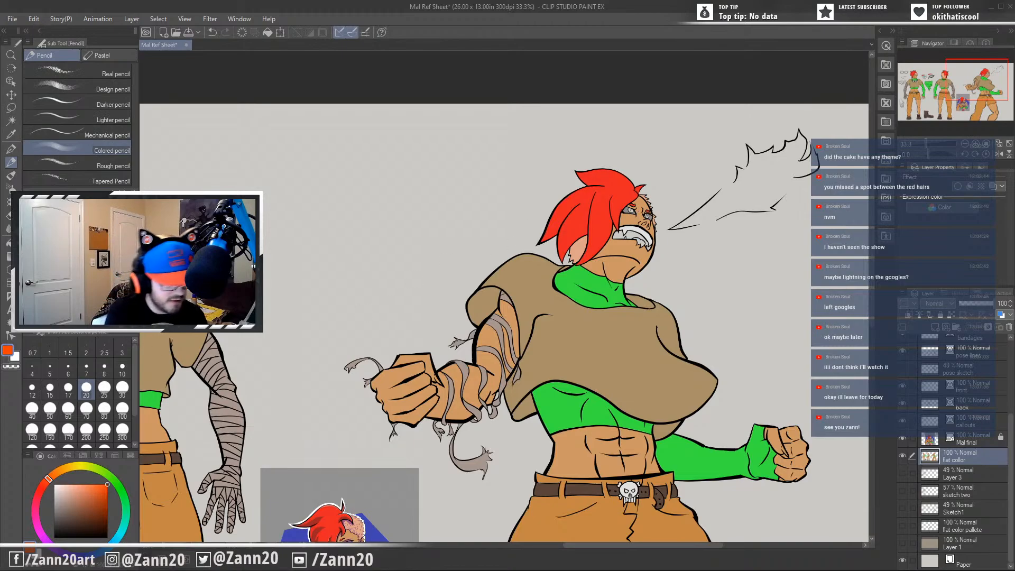
pyautogui.press('g')
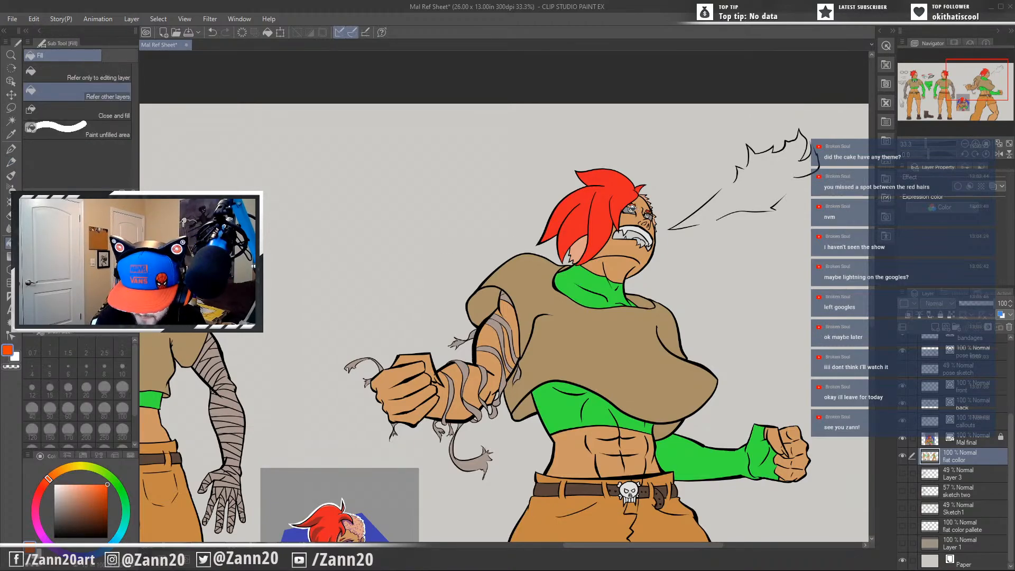
pyautogui.click(631, 208)
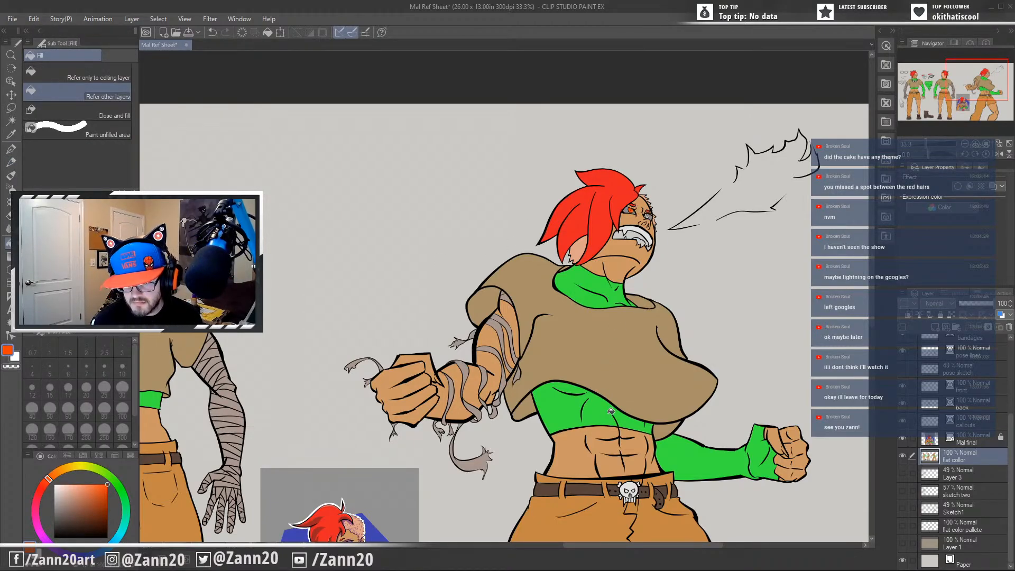
# Sample the green of the action pose's undershirt and try it as the fill for the far iris.
pyautogui.moveTo(610, 411); pyautogui.dragTo(673, 386)
pyautogui.press('i')
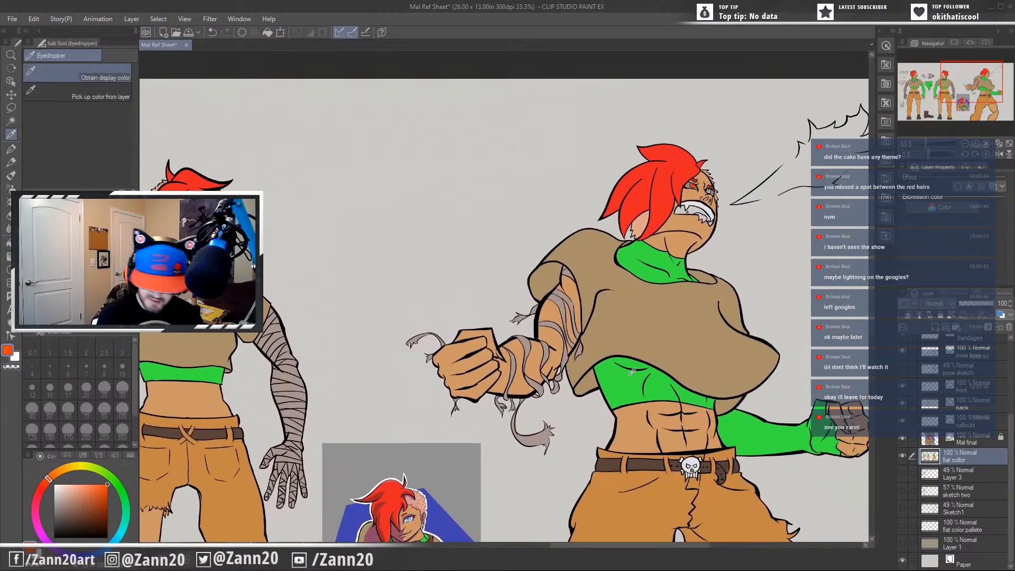
pyautogui.click(632, 372)
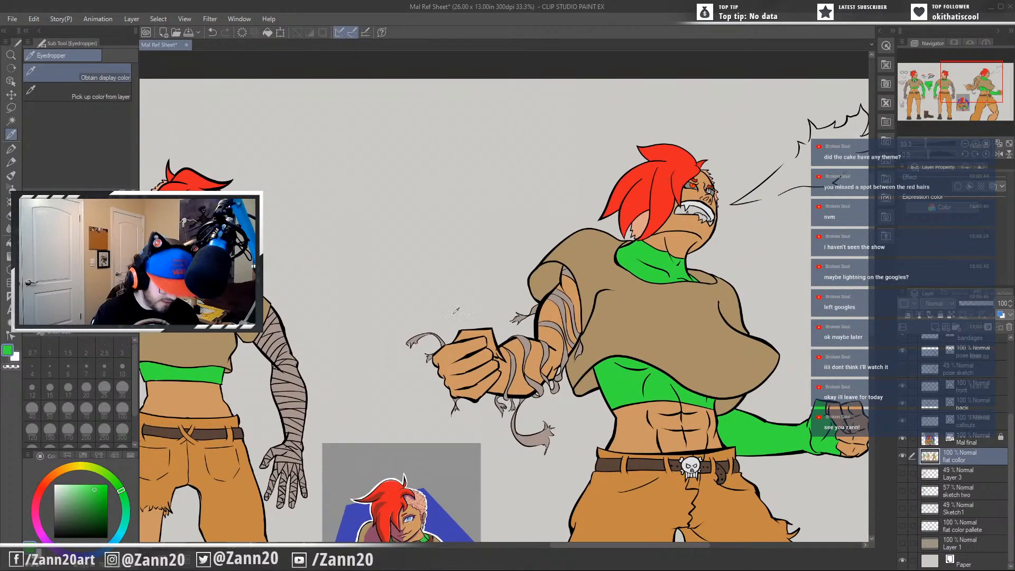
pyautogui.press('g')
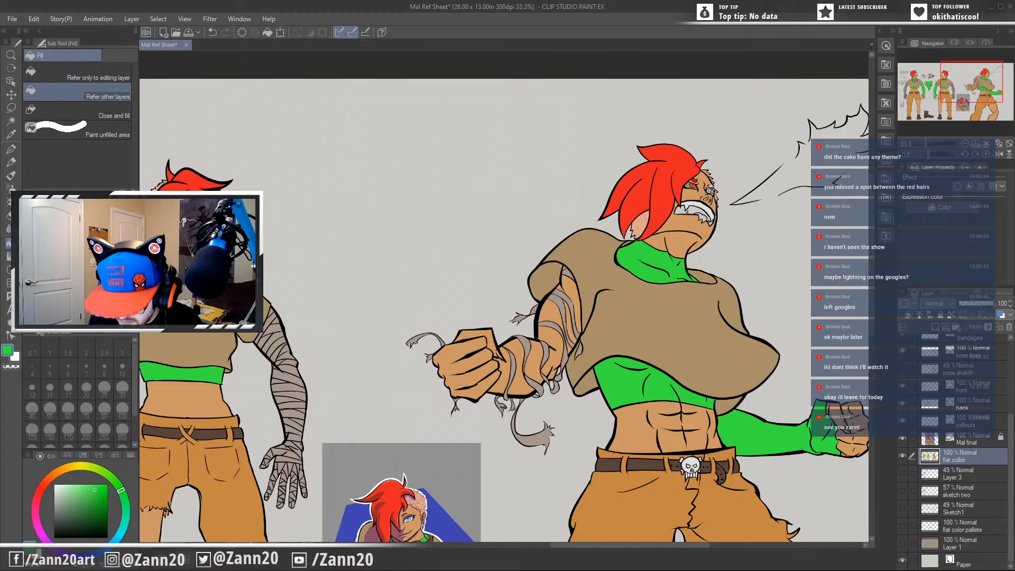
pyautogui.click(711, 188)
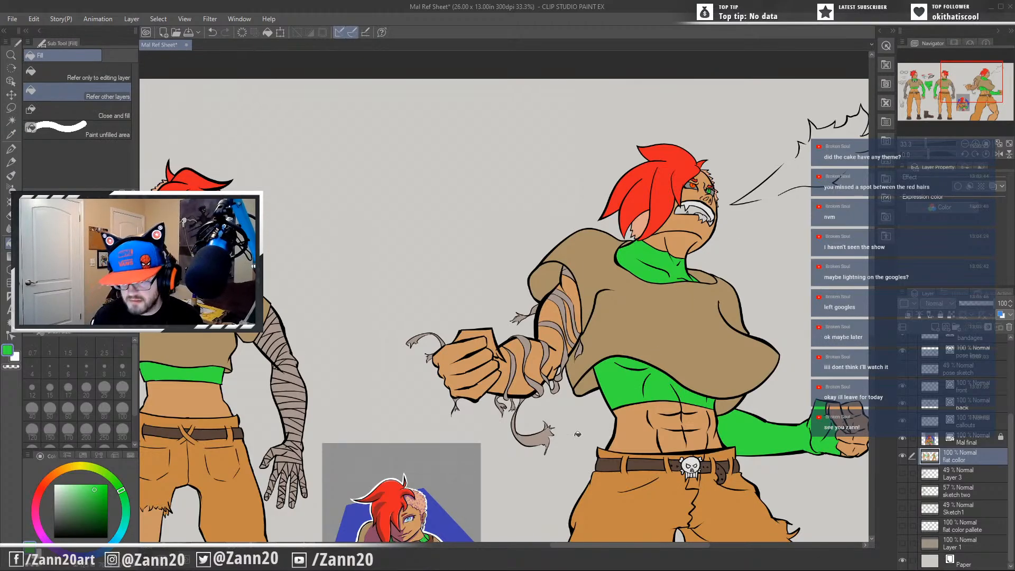
# Sample the light blue iris of the eye callout and fill both of the action pose's irises with it.
pyautogui.moveTo(362, 430); pyautogui.dragTo(725, 409)
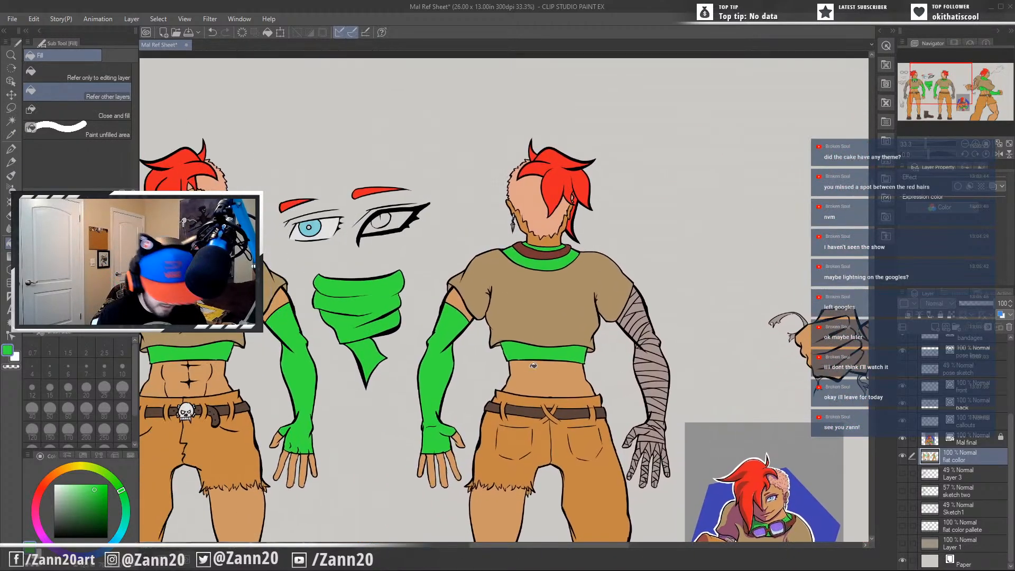
pyautogui.keyDown('alt'); pyautogui.click(302, 228); pyautogui.keyUp('alt')
pyautogui.moveTo(678, 339); pyautogui.dragTo(197, 431)
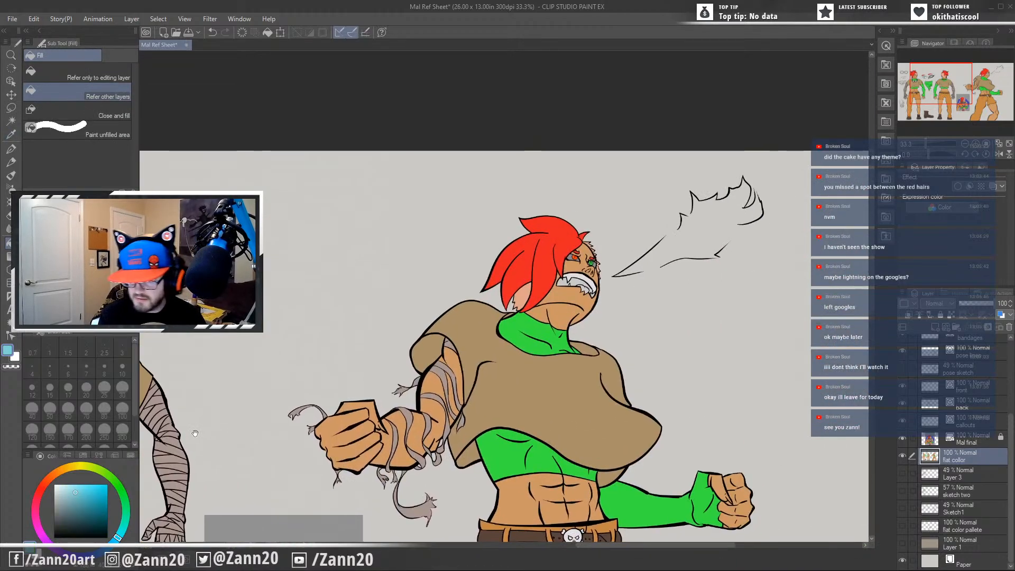
pyautogui.scroll(5, 581, 267)
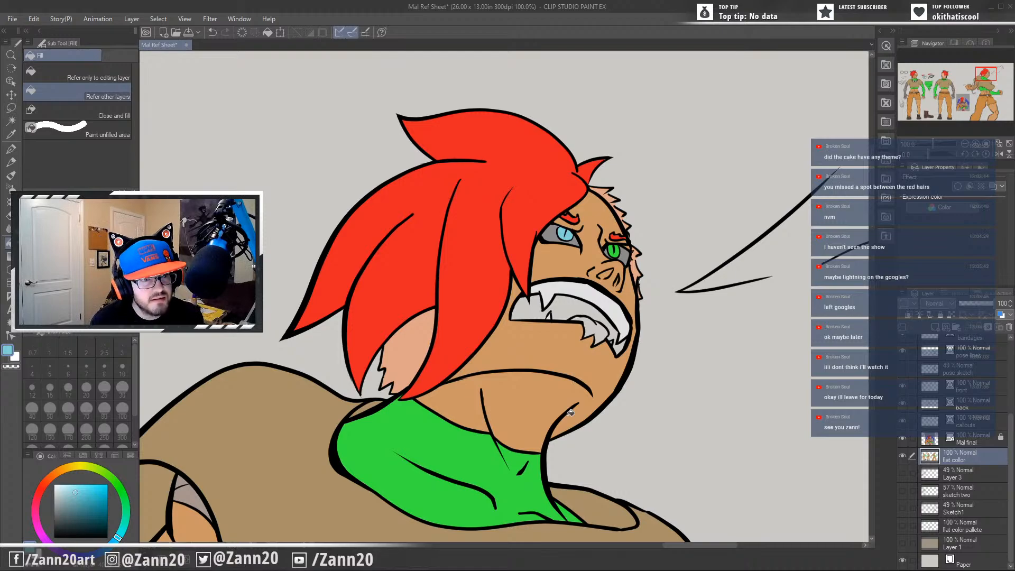
pyautogui.click(619, 249)
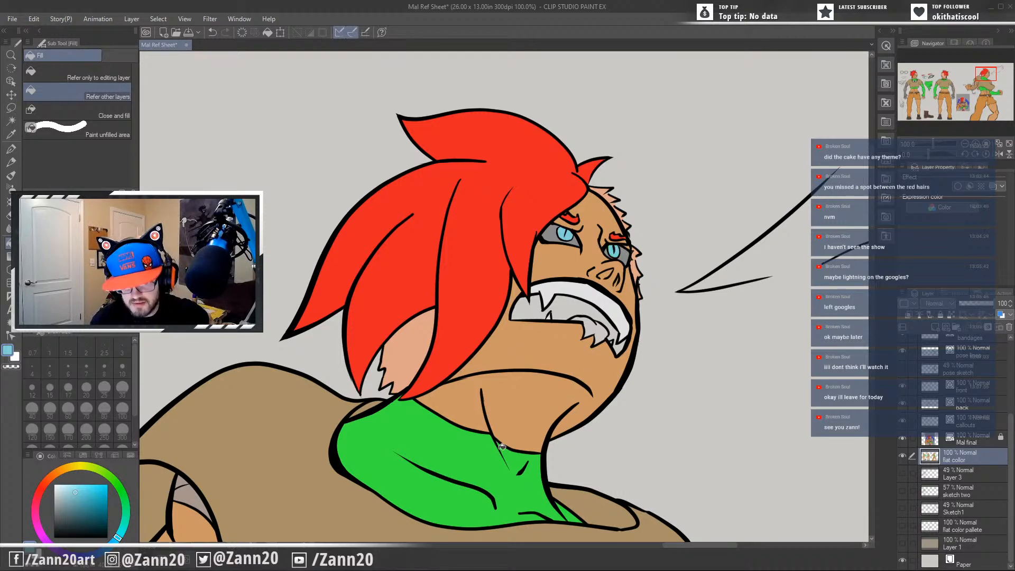
# Set the drawing colour to a bright, fully saturated blue.
pyautogui.moveTo(492, 450); pyautogui.dragTo(636, 378)
pyautogui.scroll(-4, 635, 379)
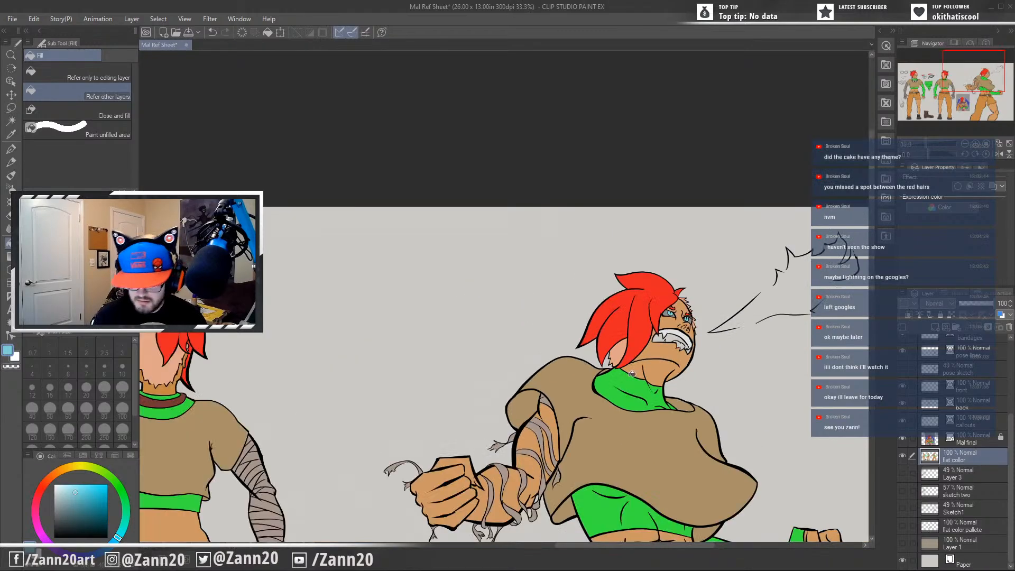
pyautogui.moveTo(277, 496)
pyautogui.mouseDown()
pyautogui.moveTo(525, 437)
pyautogui.moveTo(538, 414)
pyautogui.moveTo(683, 387)
pyautogui.moveTo(693, 384)
pyautogui.moveTo(685, 374)
pyautogui.moveTo(760, 351)
pyautogui.mouseUp()
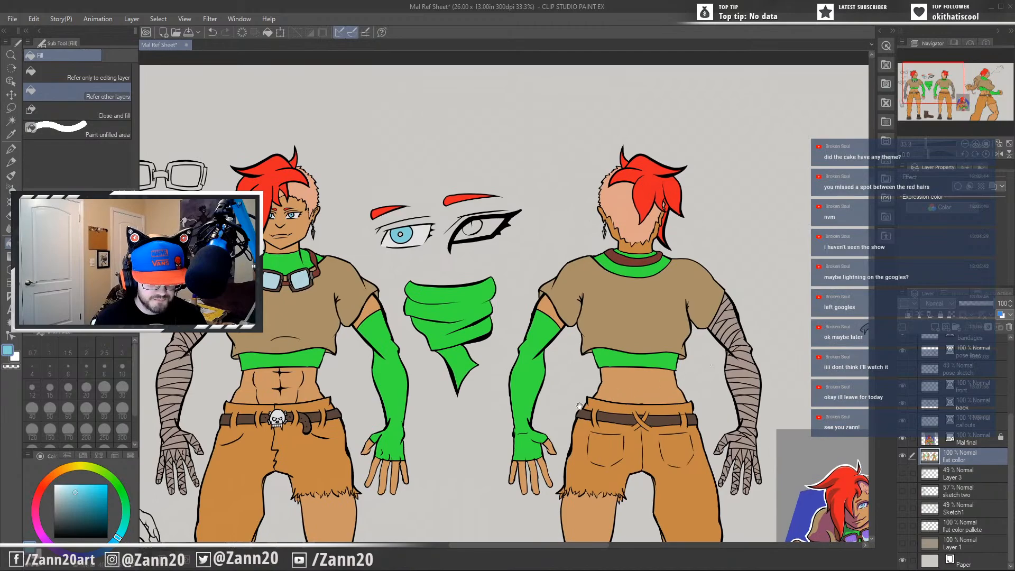
pyautogui.moveTo(600, 399); pyautogui.dragTo(672, 366)
pyautogui.moveTo(83, 484); pyautogui.dragTo(109, 497)
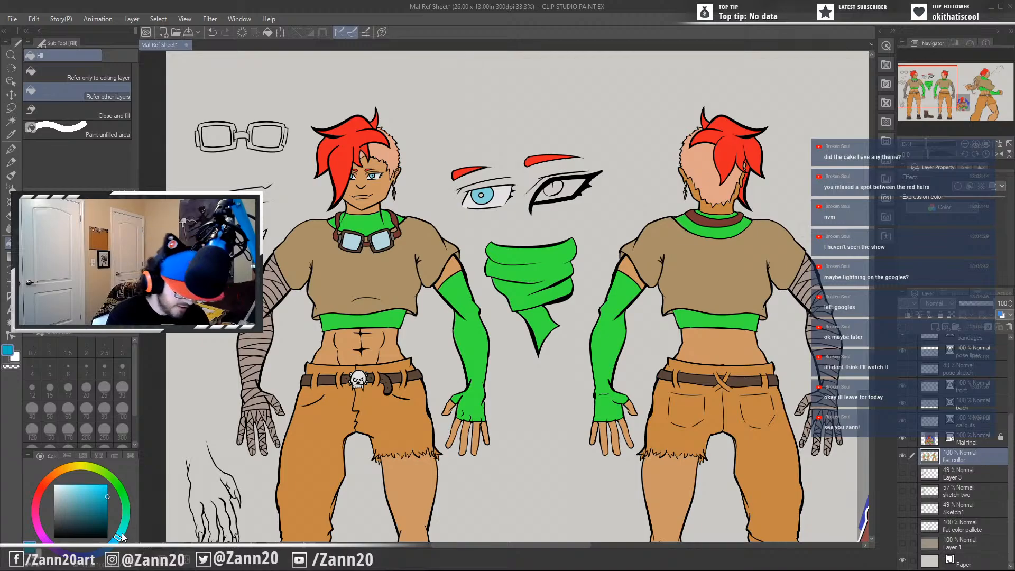
pyautogui.moveTo(119, 535); pyautogui.dragTo(108, 547)
pyautogui.moveTo(111, 492); pyautogui.dragTo(114, 480)
# Fill both irises of the action pose with the saturated blue.
pyautogui.moveTo(652, 366); pyautogui.dragTo(225, 508)
pyautogui.moveTo(700, 323); pyautogui.dragTo(539, 375)
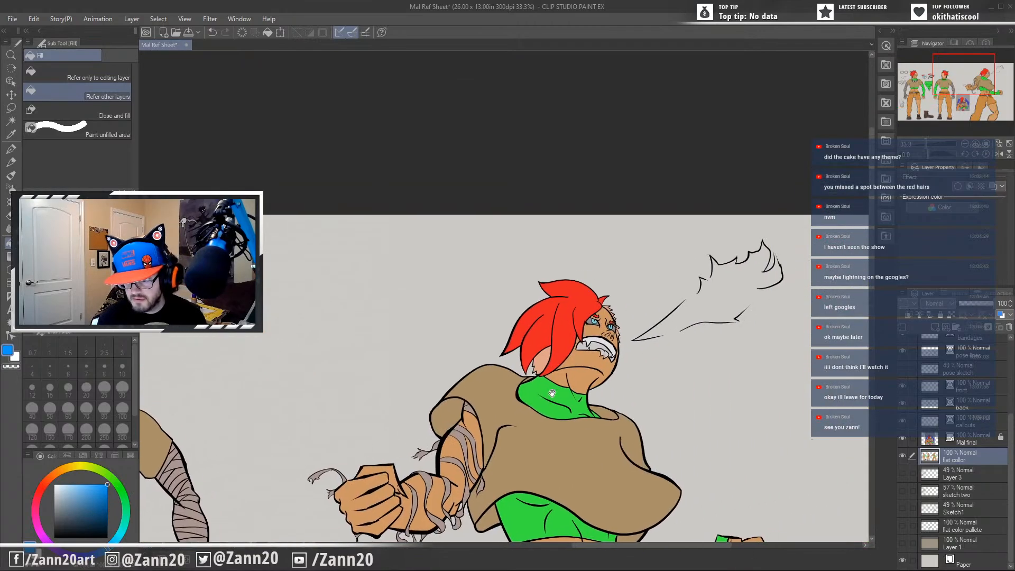
pyautogui.scroll(2, 583, 309)
pyautogui.scroll(3, 581, 309)
pyautogui.click(618, 376)
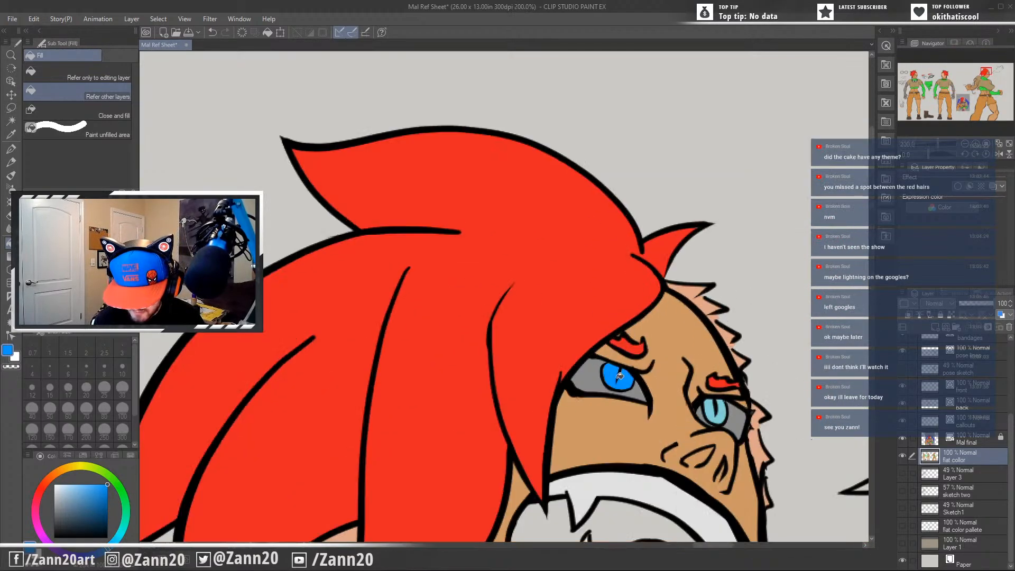
pyautogui.click(715, 420)
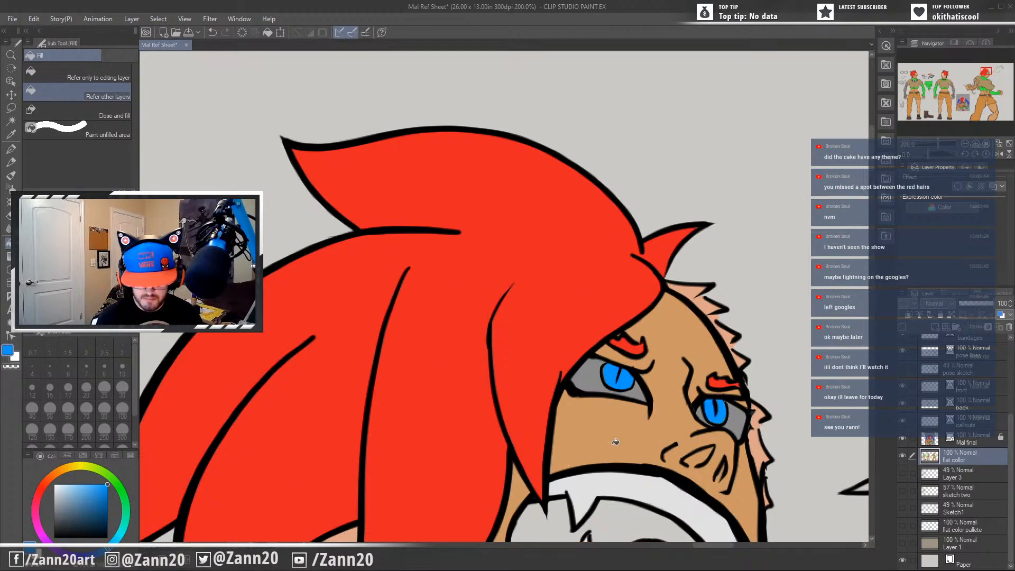
# Fill the iris of the heavy-lined eye callout with the same saturated blue.
pyautogui.scroll(-5, 613, 446)
pyautogui.scroll(-1, 615, 442)
pyautogui.moveTo(568, 484); pyautogui.dragTo(619, 301)
pyautogui.moveTo(569, 408); pyautogui.dragTo(468, 432)
pyautogui.moveTo(394, 437); pyautogui.dragTo(613, 384)
pyautogui.moveTo(343, 422)
pyautogui.mouseDown()
pyautogui.moveTo(357, 444)
pyautogui.moveTo(446, 422)
pyautogui.moveTo(513, 429)
pyautogui.mouseUp()
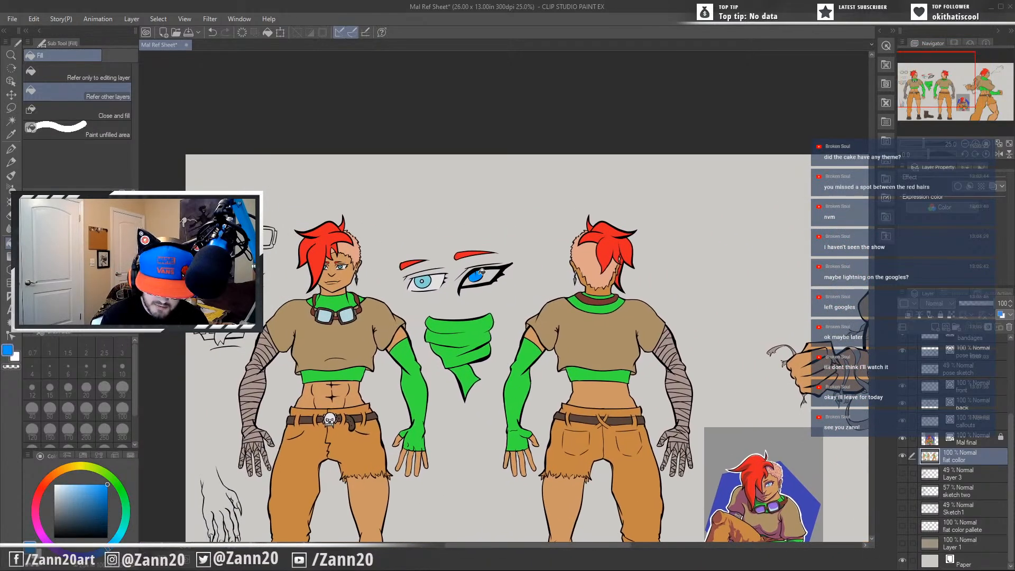
# Sample the grey around the action pose's irises and fill the area around the heavy-lined eye callout's iris with it.
pyautogui.moveTo(663, 362); pyautogui.dragTo(296, 411)
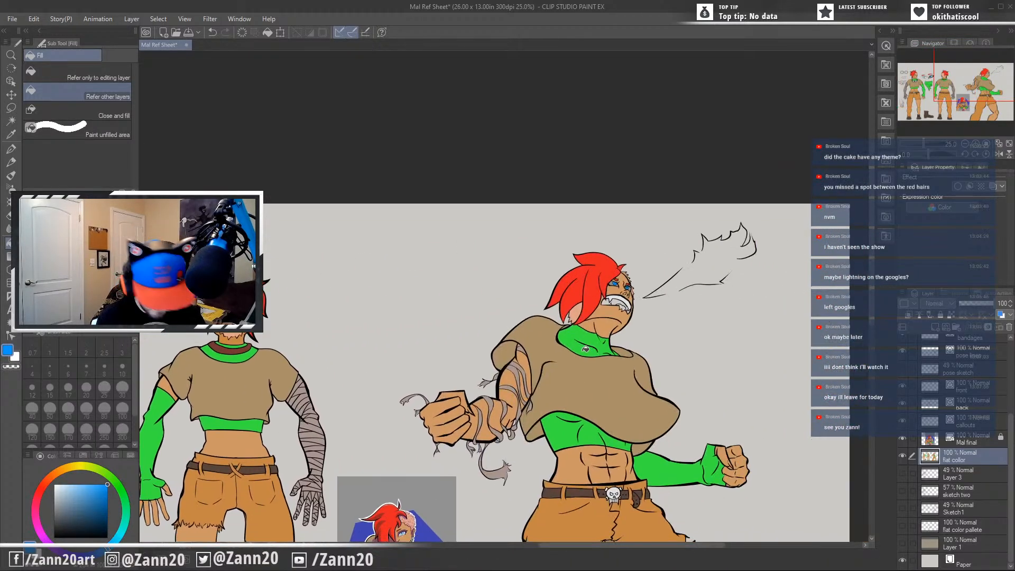
pyautogui.keyDown('alt'); pyautogui.click(615, 282); pyautogui.keyUp('alt')
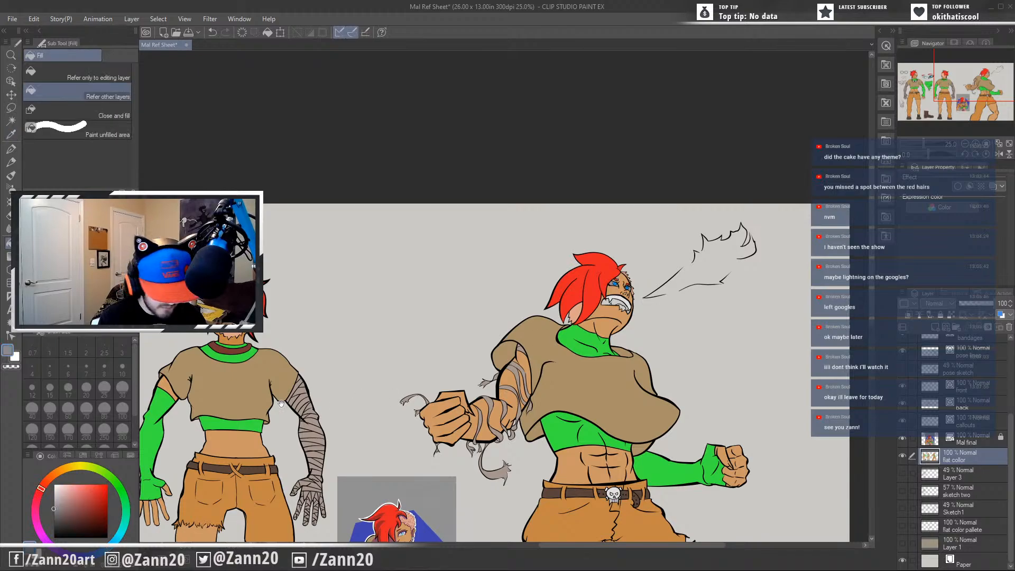
pyautogui.moveTo(223, 391); pyautogui.dragTo(620, 409)
pyautogui.click(499, 352)
pyautogui.moveTo(446, 420); pyautogui.dragTo(536, 387)
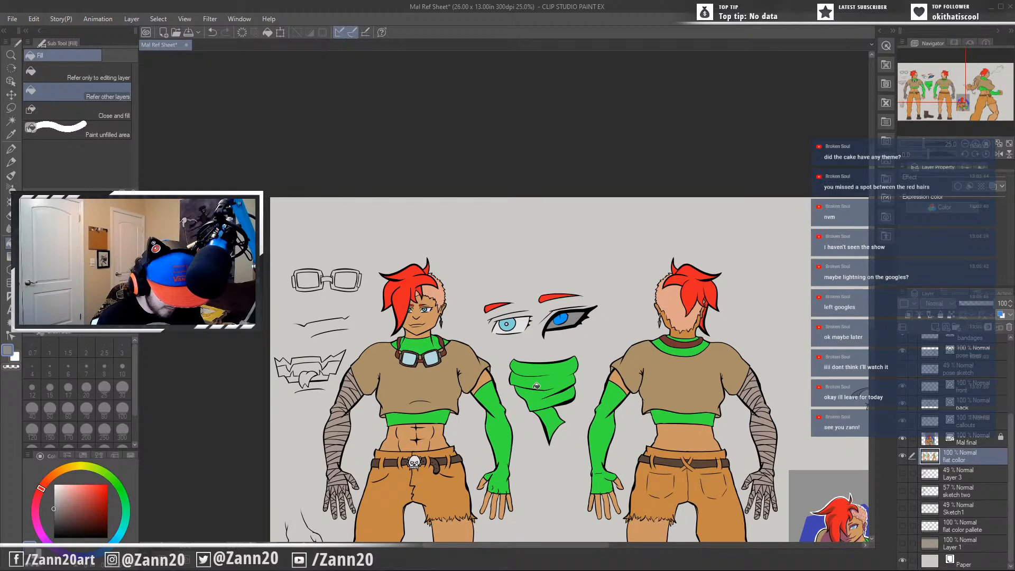
# Sample the off-white of the front view's skull buckle and fill the teeth of the fanged mouth callout with it.
pyautogui.moveTo(541, 492); pyautogui.dragTo(566, 337)
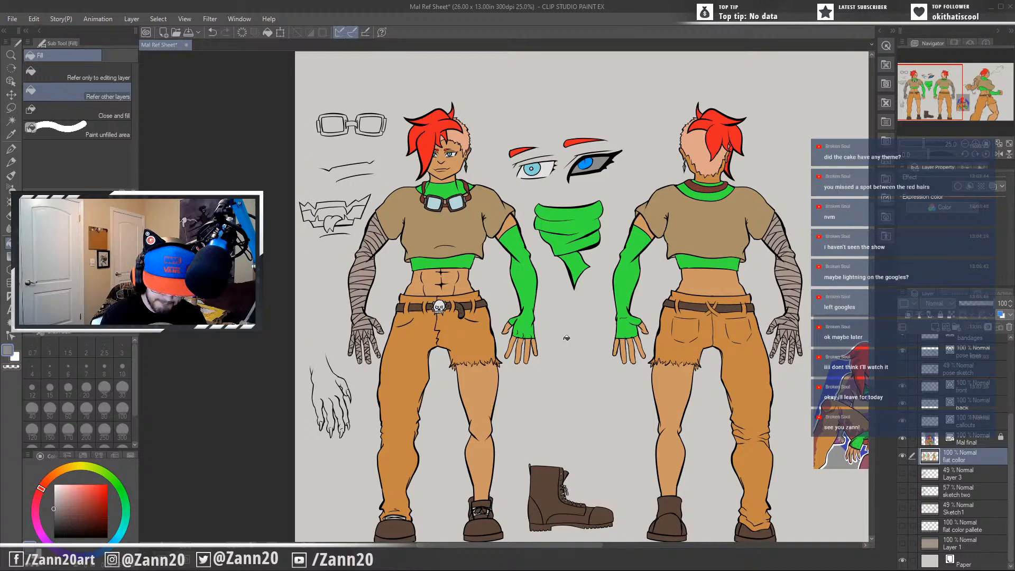
pyautogui.keyDown('alt'); pyautogui.click(444, 302); pyautogui.keyUp('alt')
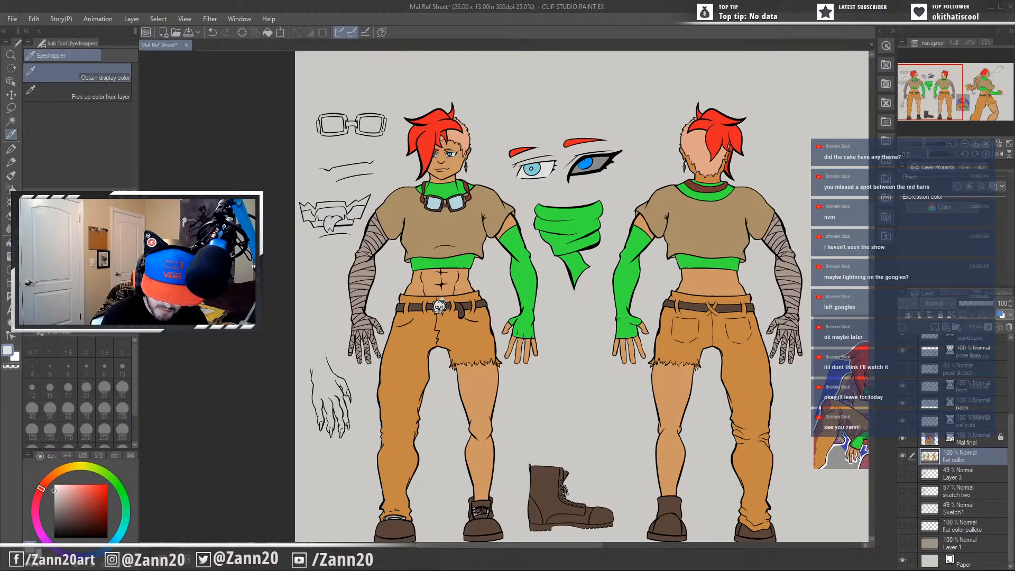
pyautogui.click(364, 200)
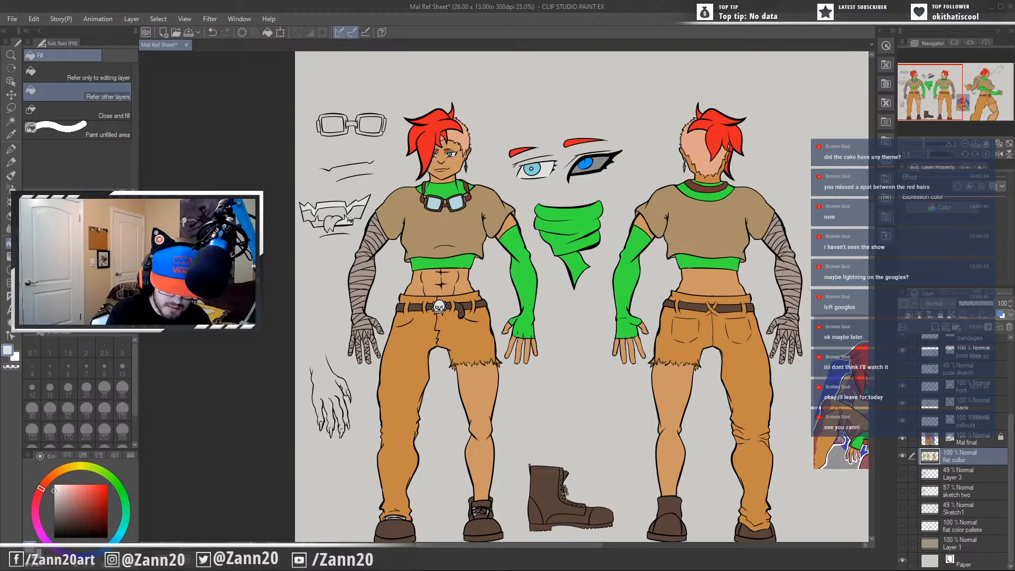
pyautogui.click(324, 222)
# Choose a dark red and fill the mouth interiors of the fanged mouth callout and the action pose with it.
pyautogui.moveTo(569, 452); pyautogui.dragTo(529, 438)
pyautogui.moveTo(583, 400); pyautogui.dragTo(174, 417)
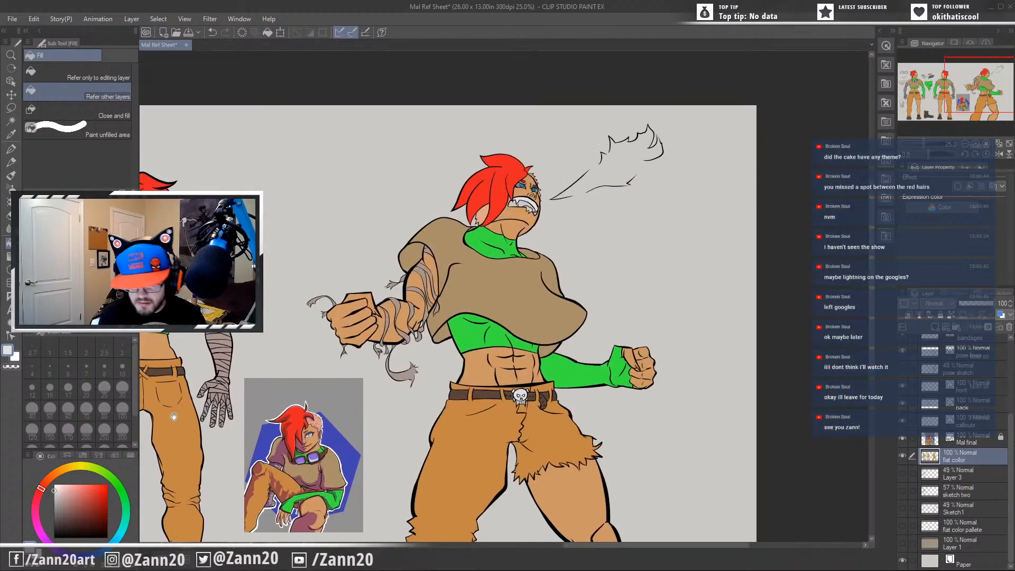
pyautogui.moveTo(334, 403); pyautogui.dragTo(809, 348)
pyautogui.moveTo(408, 377); pyautogui.dragTo(456, 422)
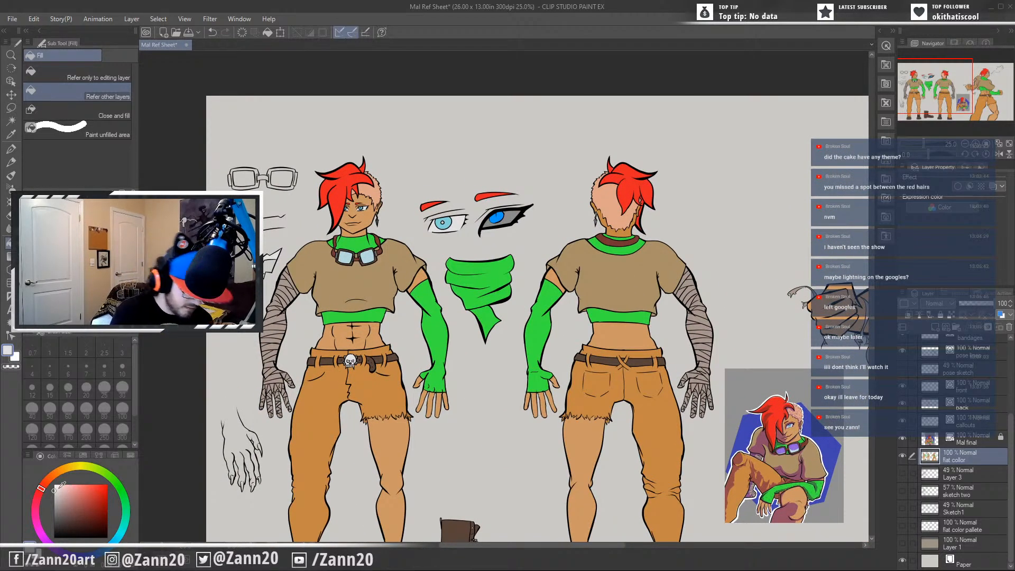
pyautogui.moveTo(58, 487); pyautogui.dragTo(84, 514)
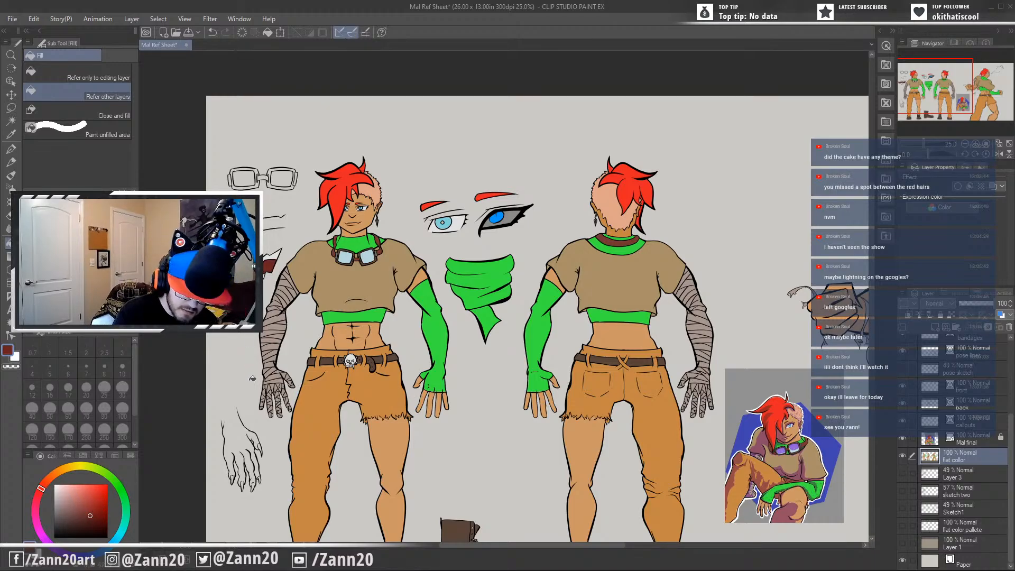
pyautogui.moveTo(758, 354); pyautogui.dragTo(299, 387)
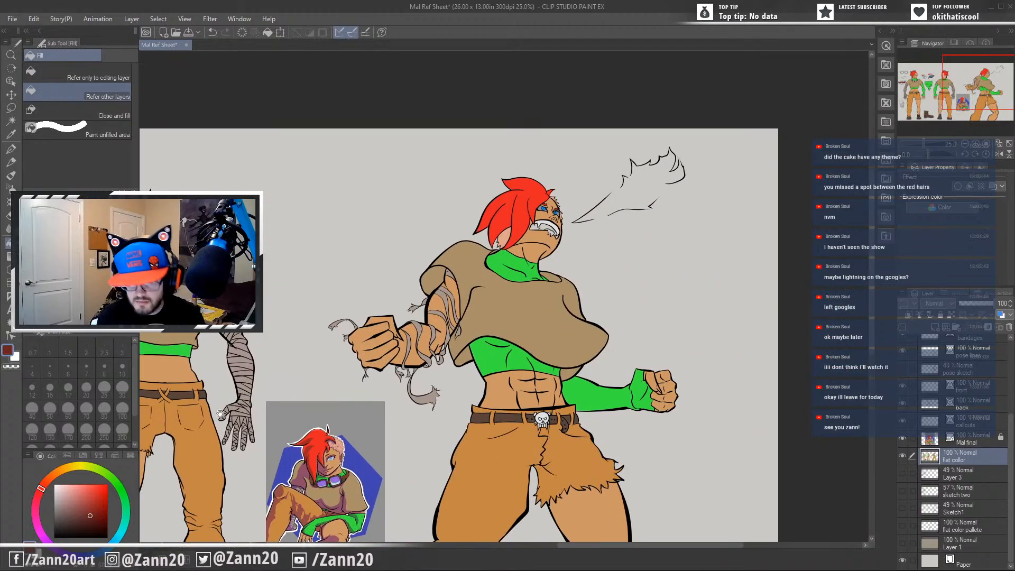
pyautogui.moveTo(531, 357); pyautogui.dragTo(679, 296)
# Choose a lighter, muted red and fill the tongues of the fanged mouth callout and the action pose with it.
pyautogui.moveTo(206, 416); pyautogui.dragTo(462, 414)
pyautogui.moveTo(321, 417); pyautogui.dragTo(425, 406)
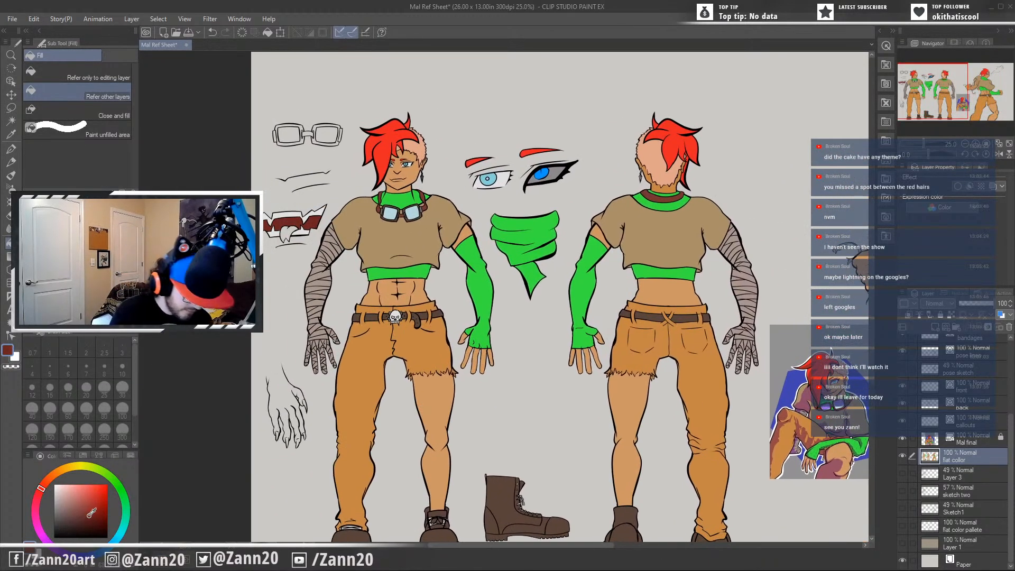
pyautogui.click(93, 497)
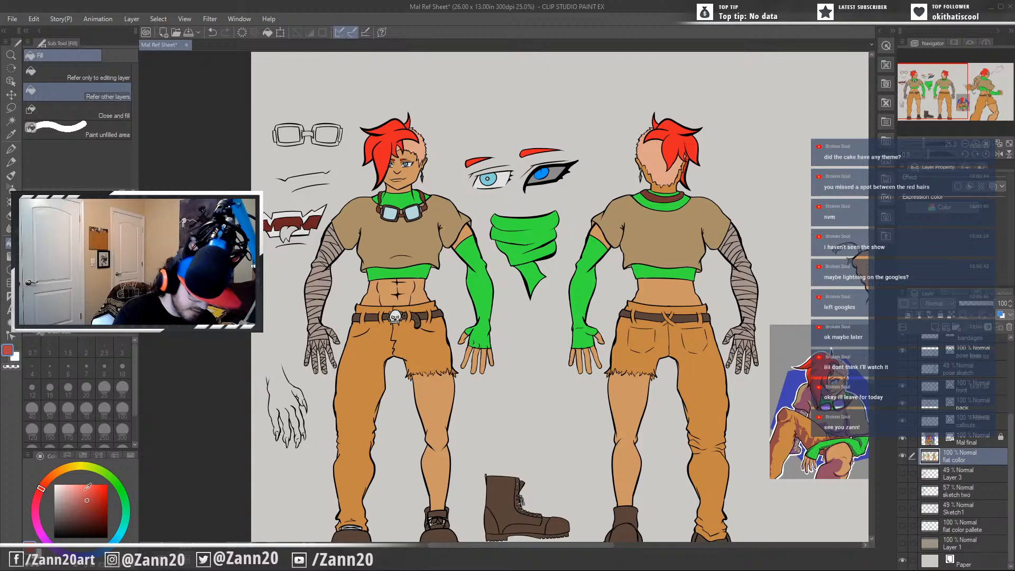
pyautogui.click(288, 232)
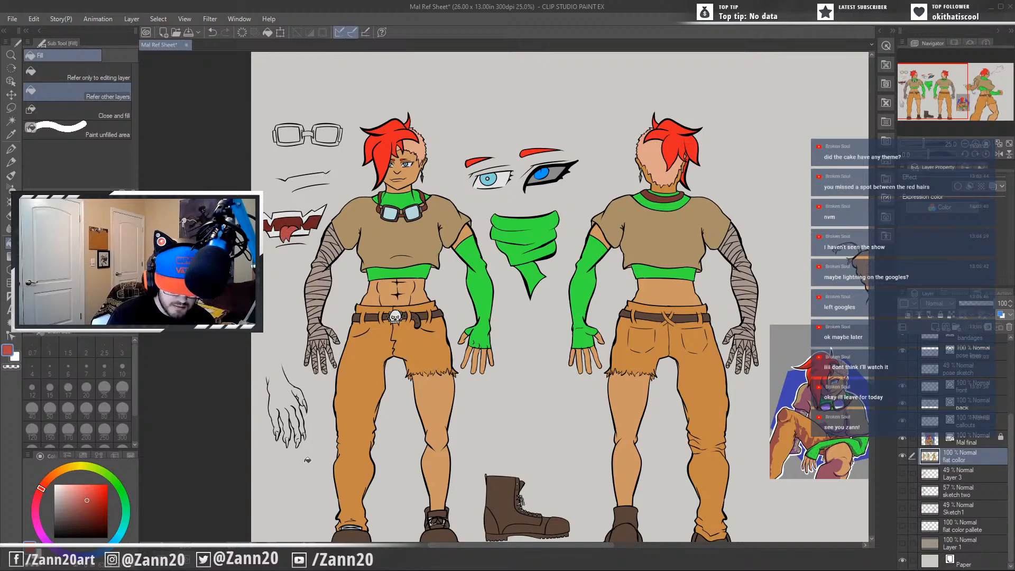
pyautogui.moveTo(782, 365); pyautogui.dragTo(217, 428)
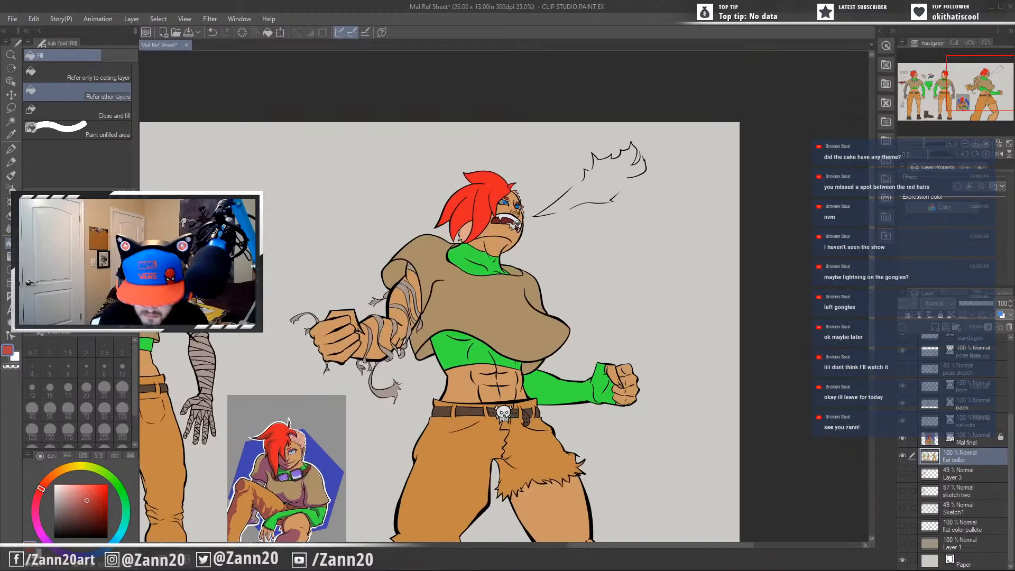
pyautogui.moveTo(448, 363); pyautogui.dragTo(508, 373)
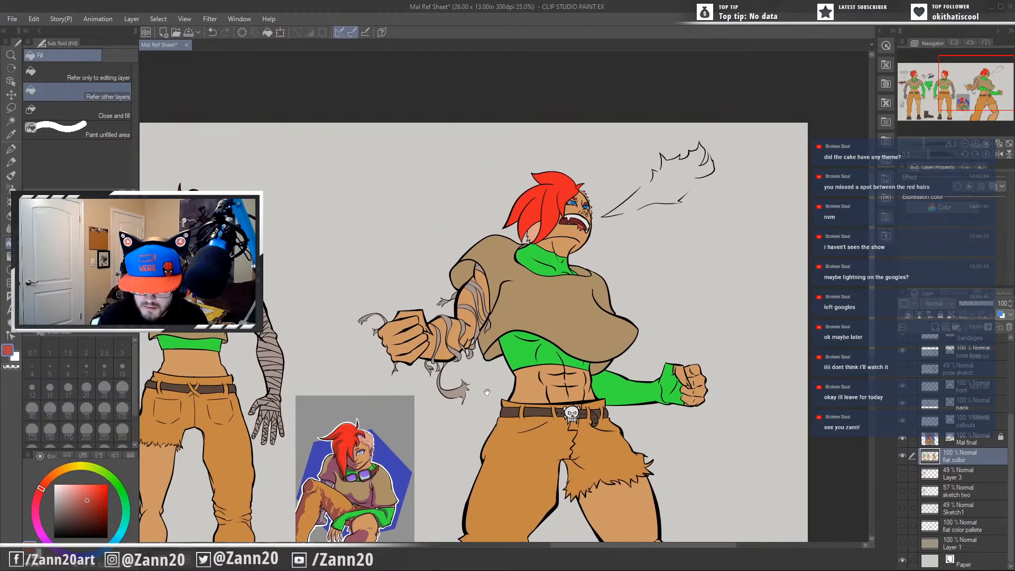
pyautogui.moveTo(382, 503); pyautogui.dragTo(666, 357)
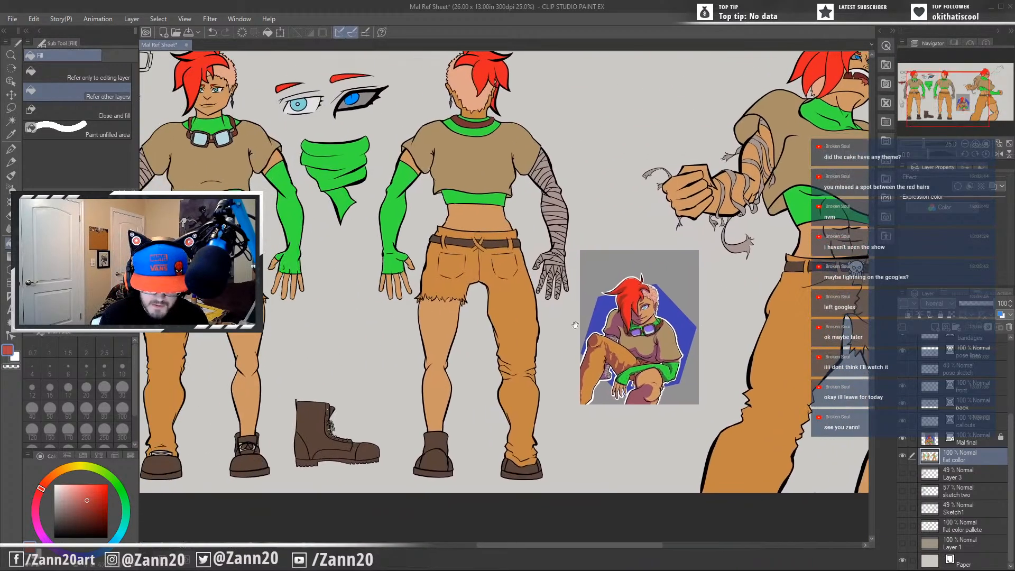
# Choose a near-black and fill the eye and nose sockets of the front view's skull buckle with it.
pyautogui.moveTo(373, 308); pyautogui.dragTo(505, 412)
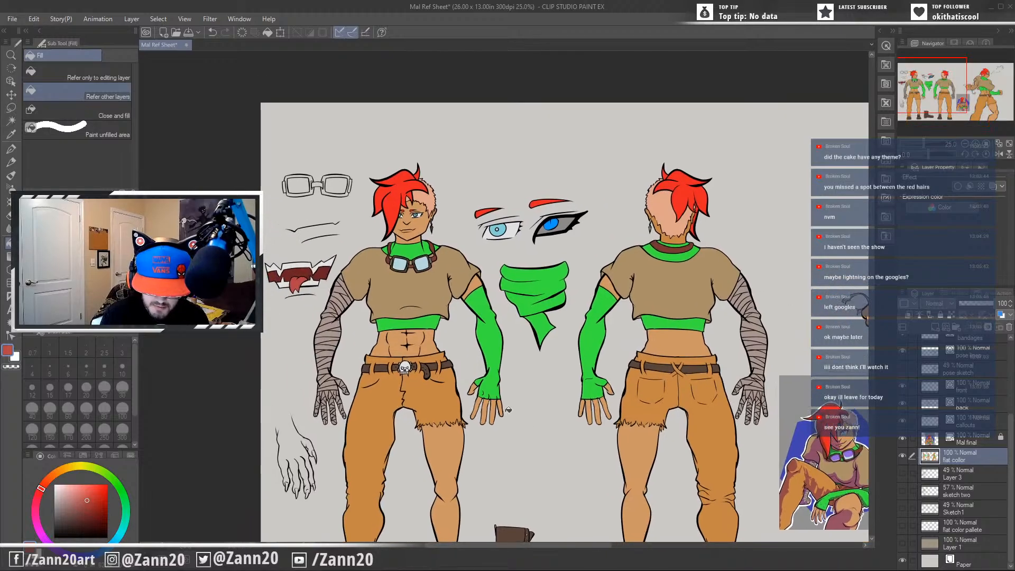
pyautogui.keyDown('alt'); pyautogui.click(550, 232); pyautogui.keyUp('alt')
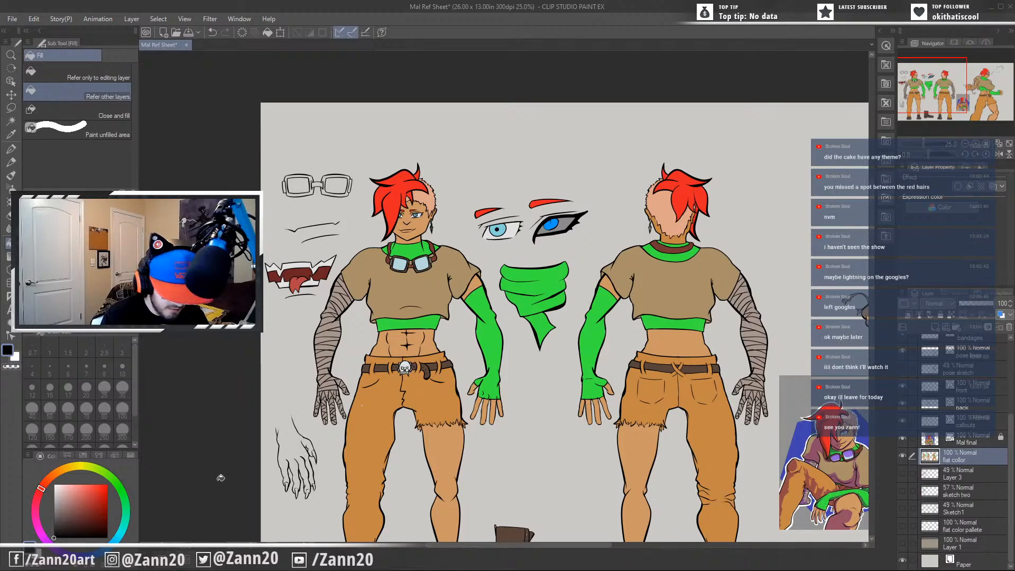
pyautogui.click(54, 527)
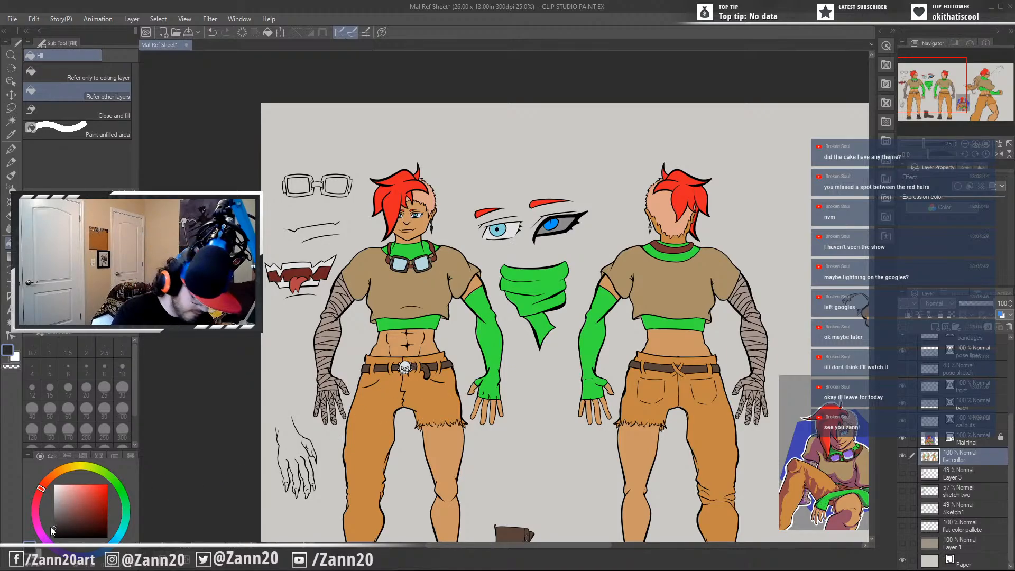
pyautogui.scroll(3, 399, 381)
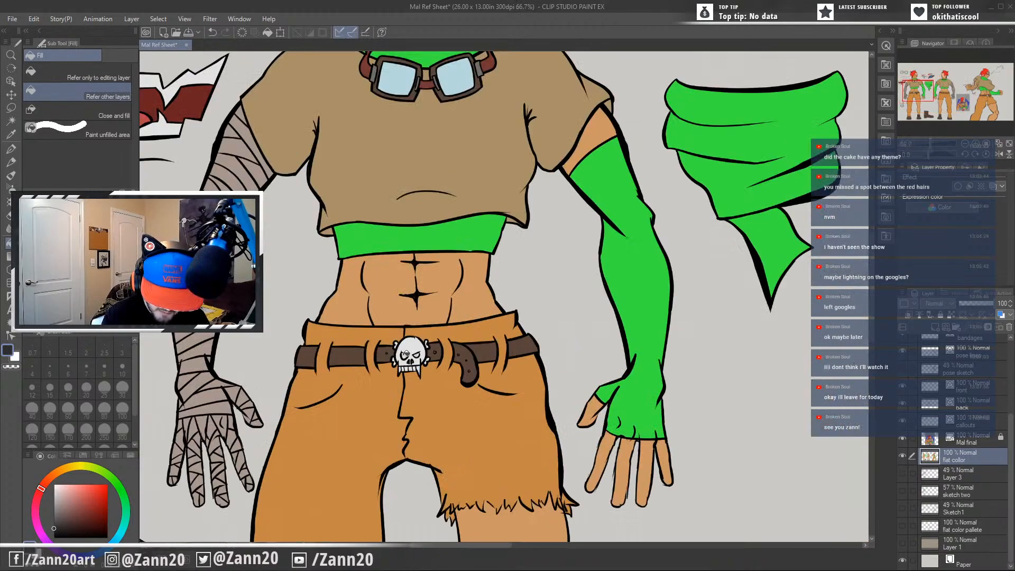
pyautogui.click(415, 353)
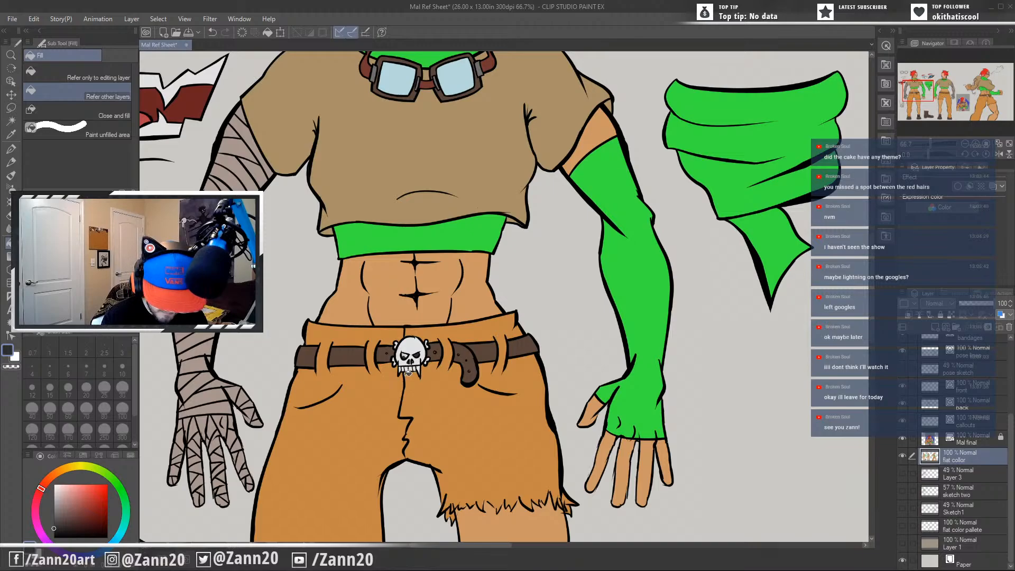
pyautogui.press('p')
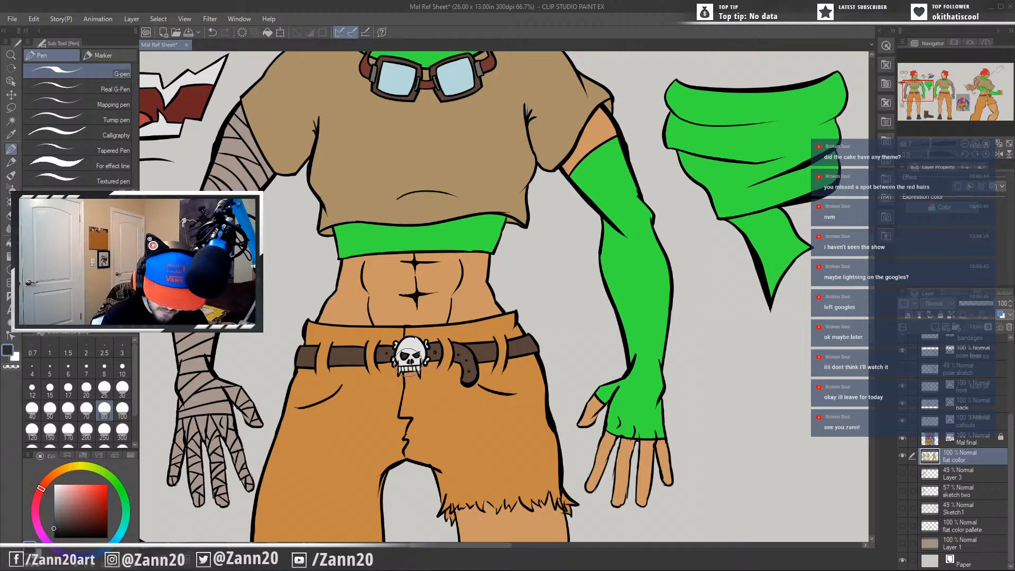
# Darken the eye sockets of the action pose's skull buckle with the same near-black, and sample the skull's off-white.
pyautogui.moveTo(511, 282); pyautogui.dragTo(415, 526)
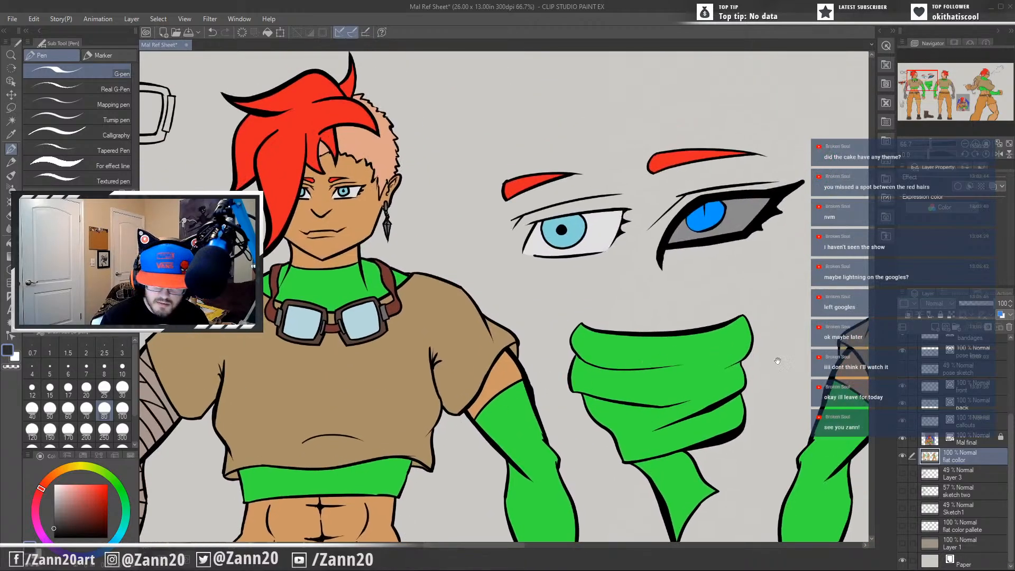
pyautogui.moveTo(775, 361); pyautogui.dragTo(225, 445)
pyautogui.moveTo(717, 440); pyautogui.dragTo(599, 112)
pyautogui.moveTo(781, 251); pyautogui.dragTo(218, 309)
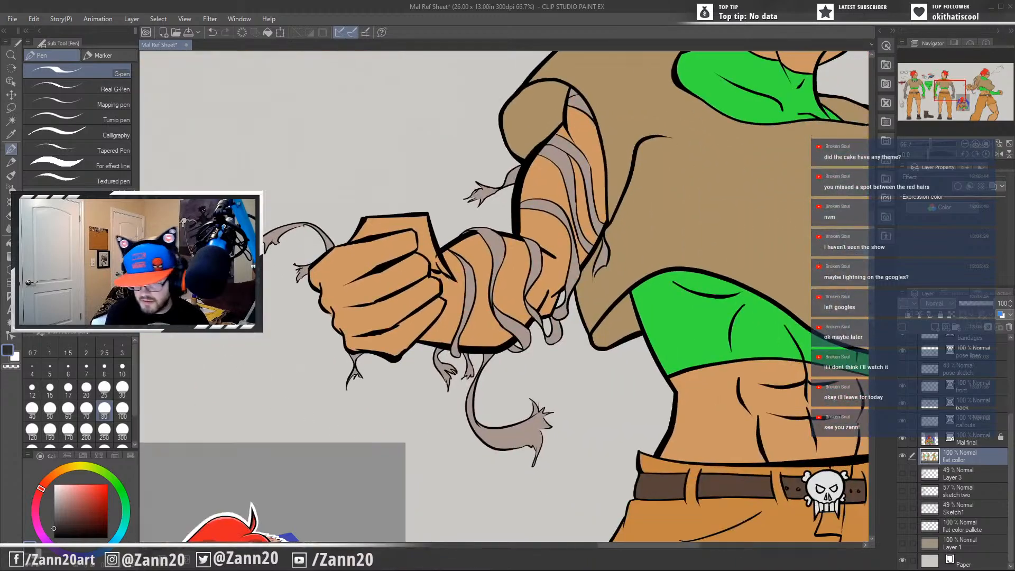
pyautogui.moveTo(714, 409); pyautogui.dragTo(357, 182)
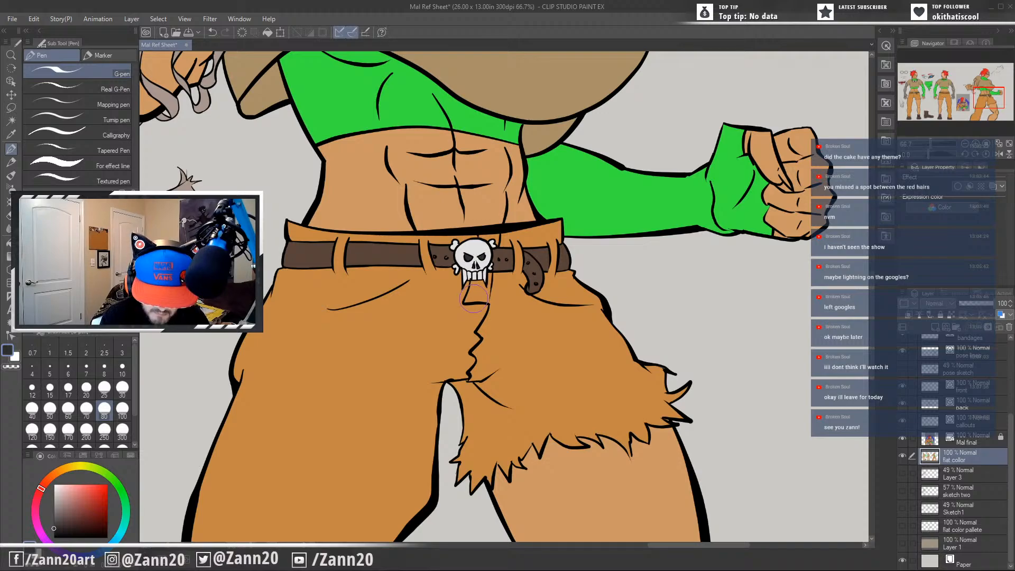
pyautogui.keyDown('alt'); pyautogui.click(473, 278); pyautogui.keyUp('alt')
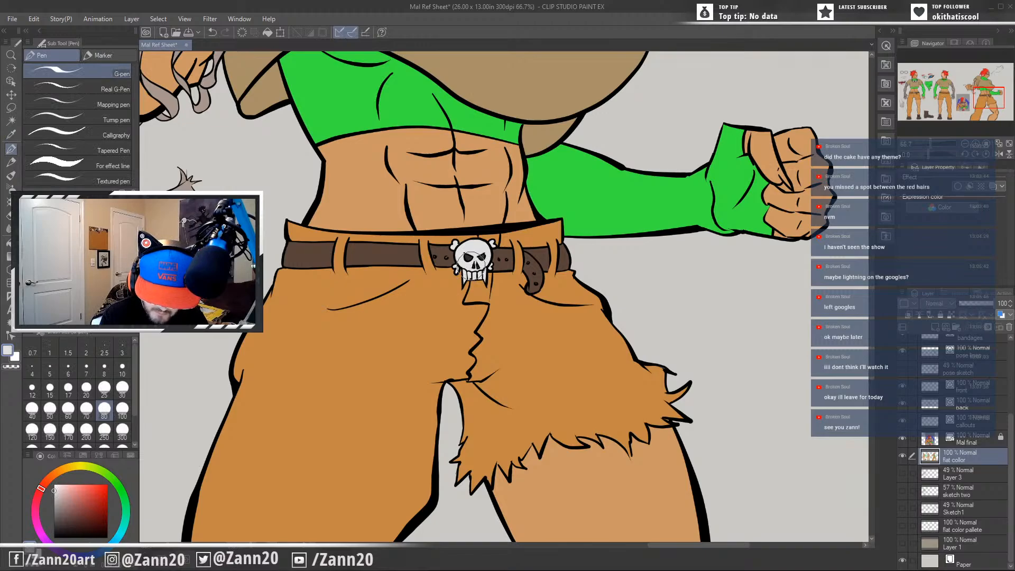
pyautogui.scroll(-3, 471, 286)
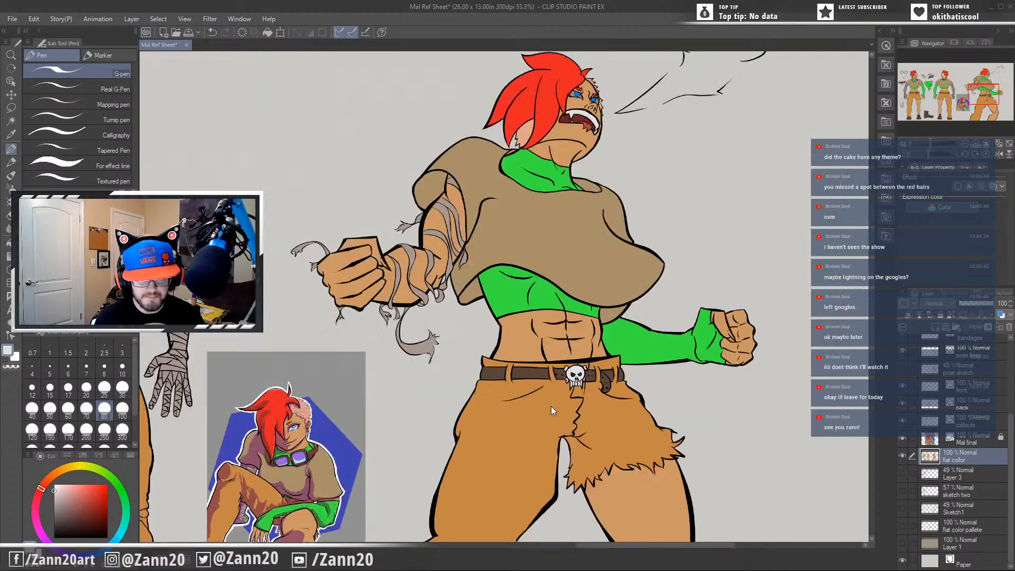
pyautogui.scroll(-2, 550, 405)
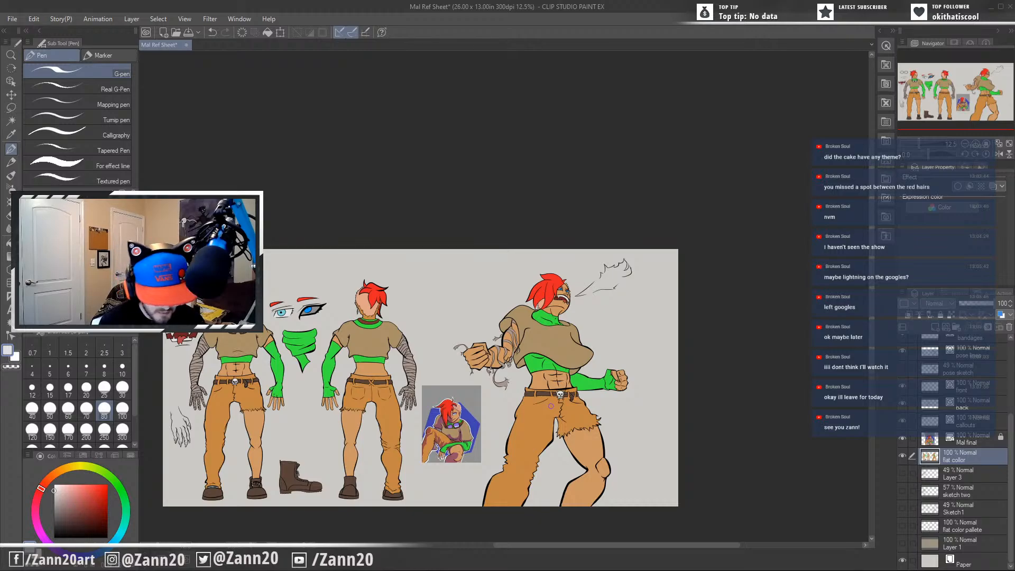
# Sample the light blue of the front view's goggle lenses and fill both lenses of the goggles callout with it.
pyautogui.moveTo(326, 414); pyautogui.dragTo(539, 444)
pyautogui.scroll(3, 540, 445)
pyautogui.scroll(1, 540, 443)
pyautogui.moveTo(284, 319); pyautogui.dragTo(620, 505)
pyautogui.moveTo(557, 372); pyautogui.dragTo(561, 465)
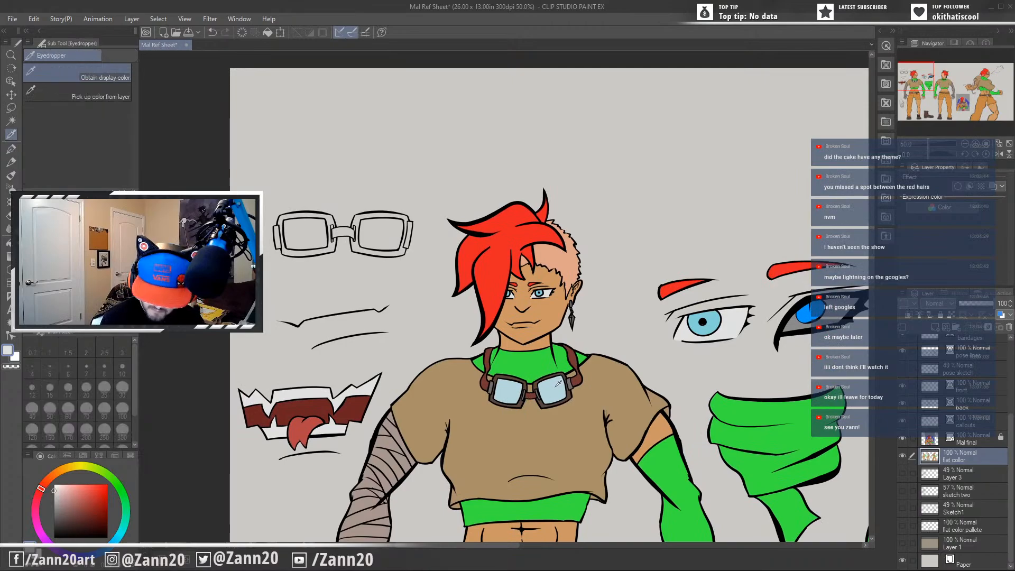
pyautogui.keyDown('alt'); pyautogui.click(539, 377); pyautogui.keyUp('alt')
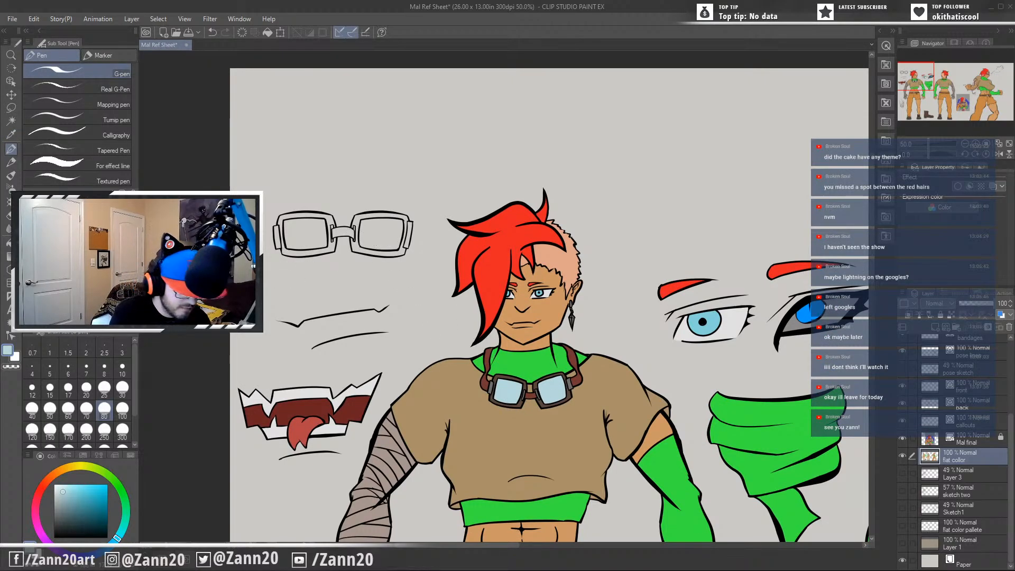
pyautogui.click(12, 336)
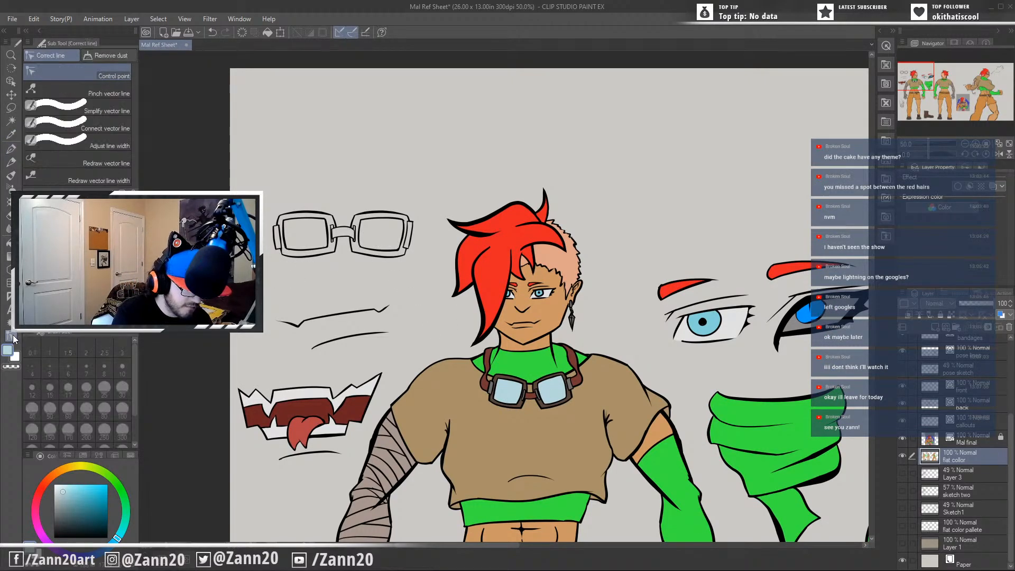
pyautogui.click(9, 242)
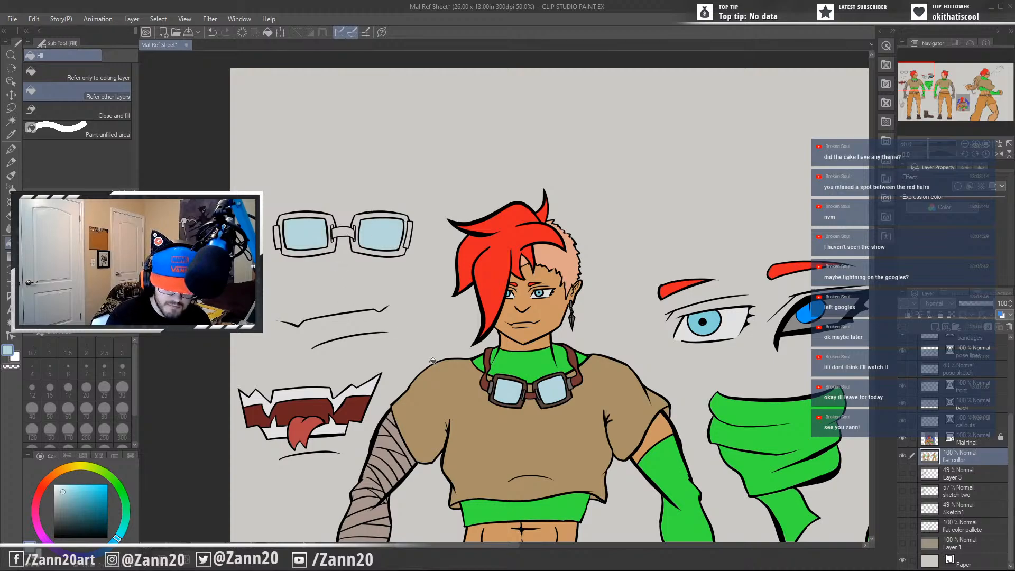
# Sample the dark brown of the front view's goggle frames and fill both frames of the goggles callout with it.
pyautogui.press('alt')
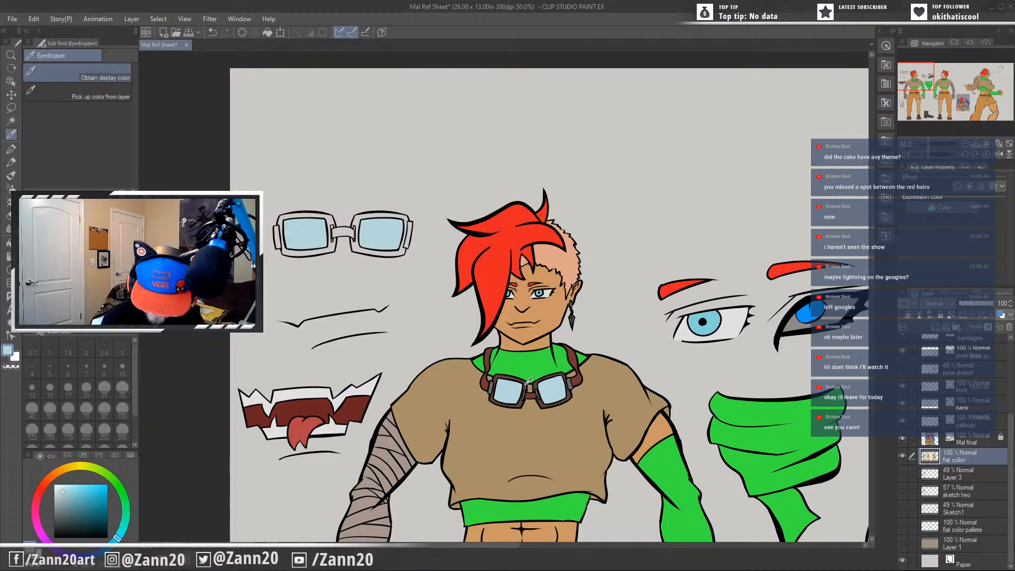
pyautogui.keyDown('alt'); pyautogui.click(529, 381); pyautogui.keyUp('alt')
pyautogui.click(402, 249)
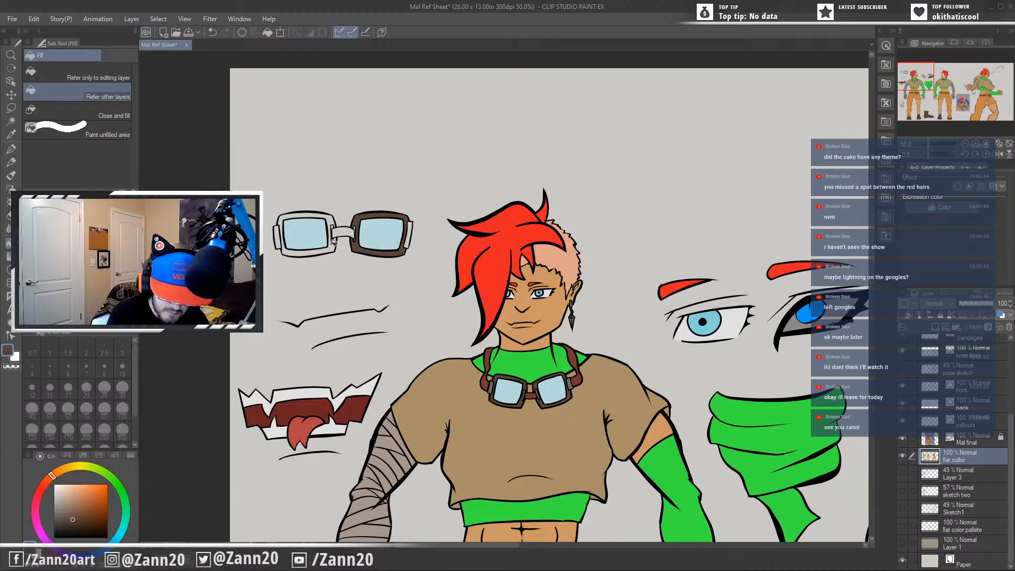
pyautogui.click(334, 242)
# Fill the goggles callout's bridge with the reddish brown and its side pieces with the grey sampled from the front view's goggles.
pyautogui.keyDown('alt'); pyautogui.click(529, 392); pyautogui.keyUp('alt')
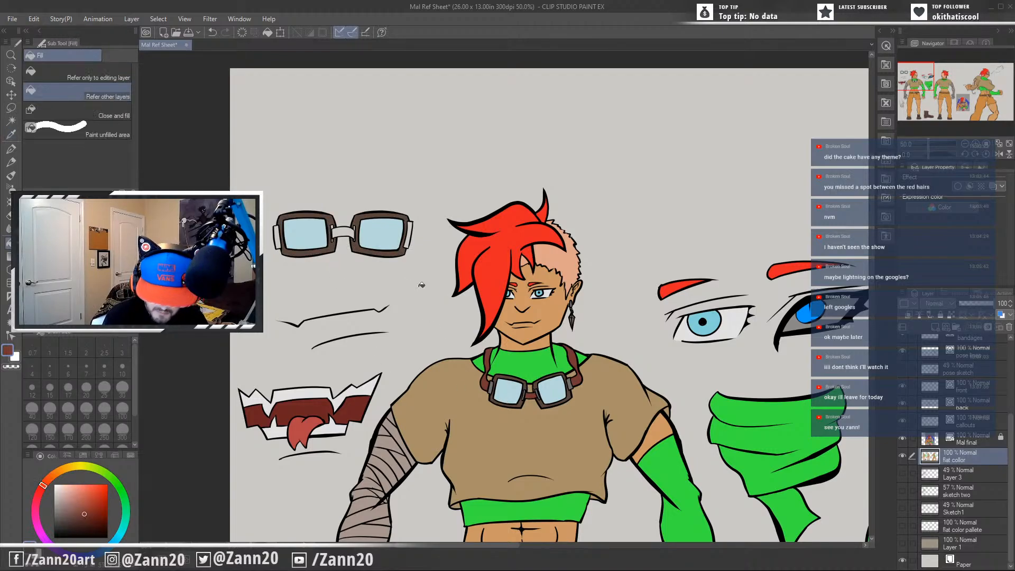
pyautogui.click(346, 230)
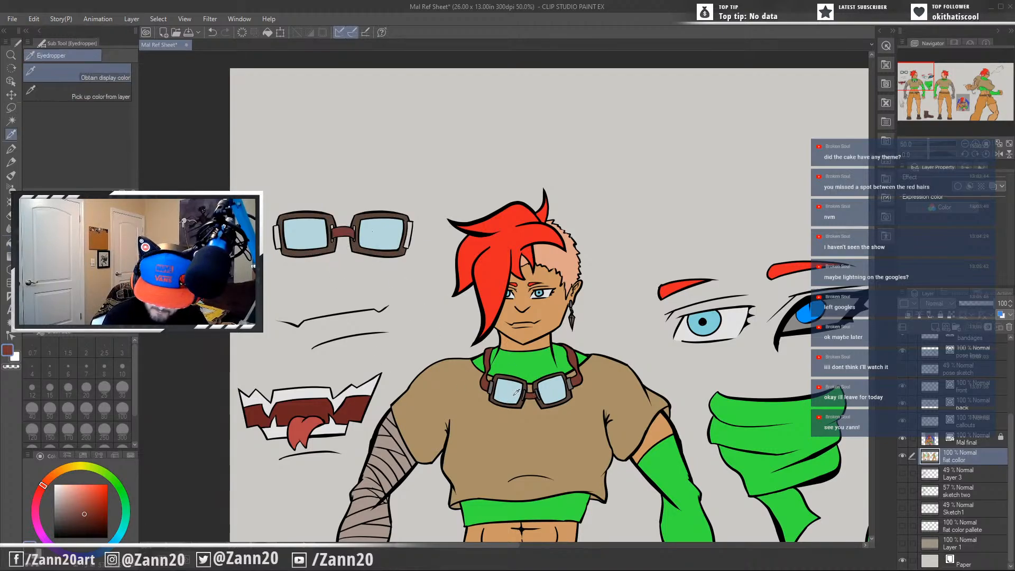
pyautogui.keyDown('alt'); pyautogui.click(493, 385); pyautogui.keyUp('alt')
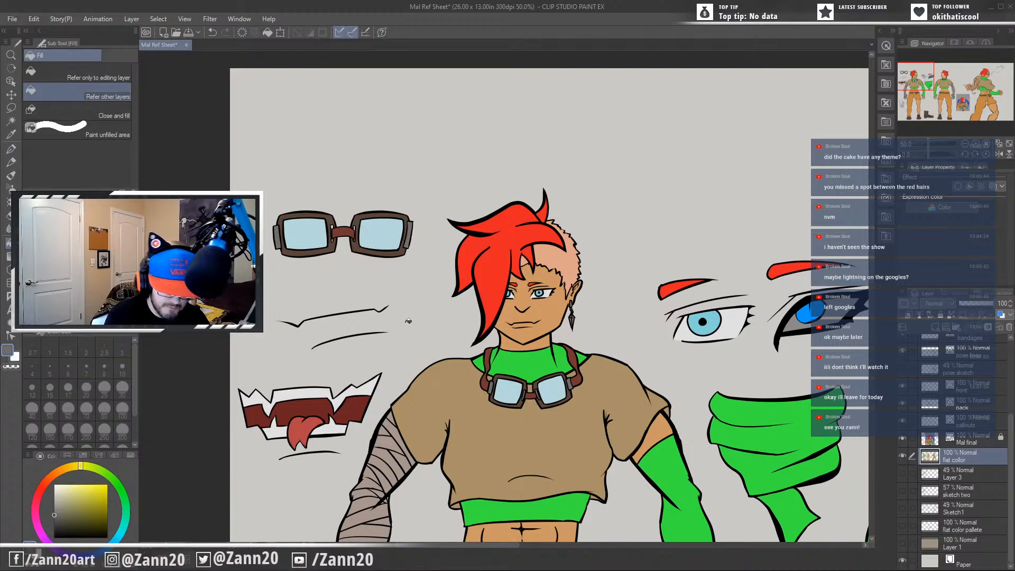
# Touch up the goggles callout with the G-pen, using the frame brown near the bridge and the grey on the side pieces.
pyautogui.scroll(2, 403, 328)
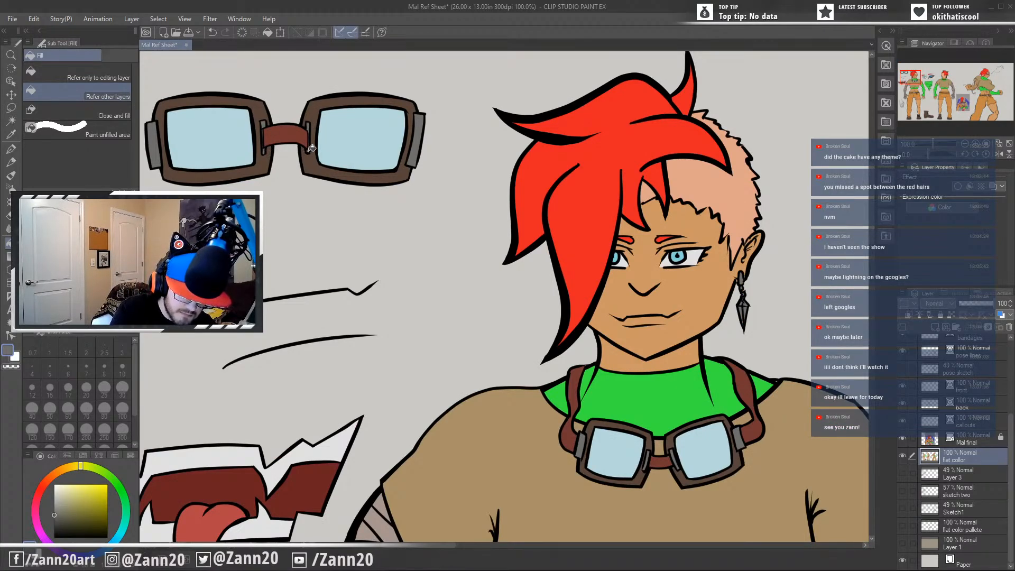
pyautogui.press('p')
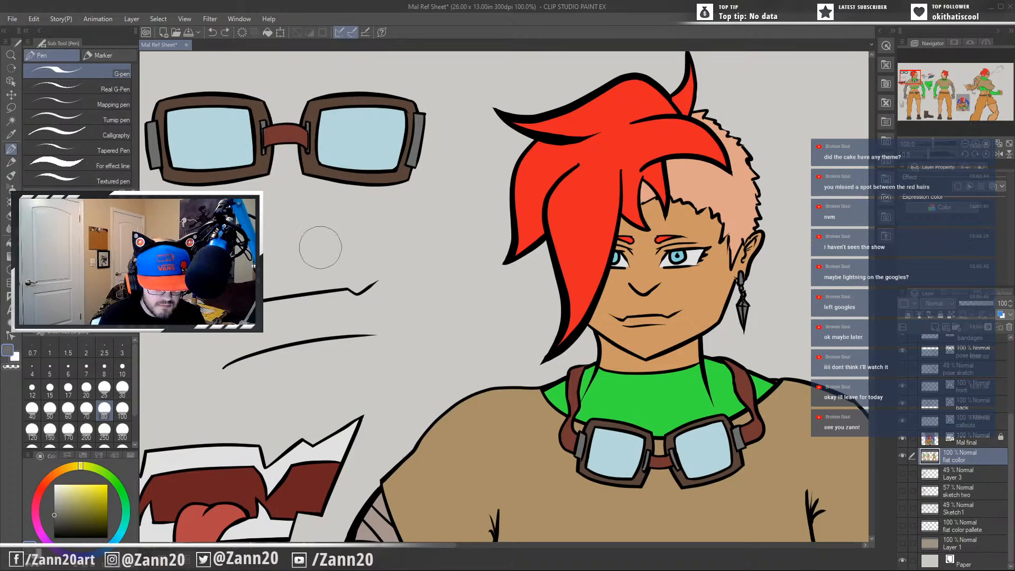
pyautogui.press('i')
pyautogui.click(315, 158)
pyautogui.press('p')
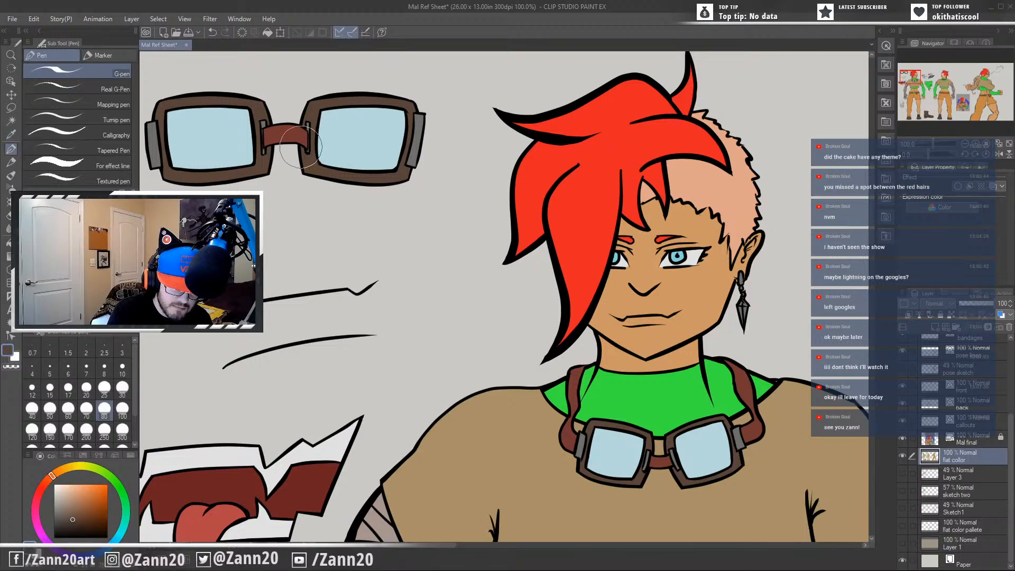
pyautogui.moveTo(366, 245); pyautogui.dragTo(440, 264)
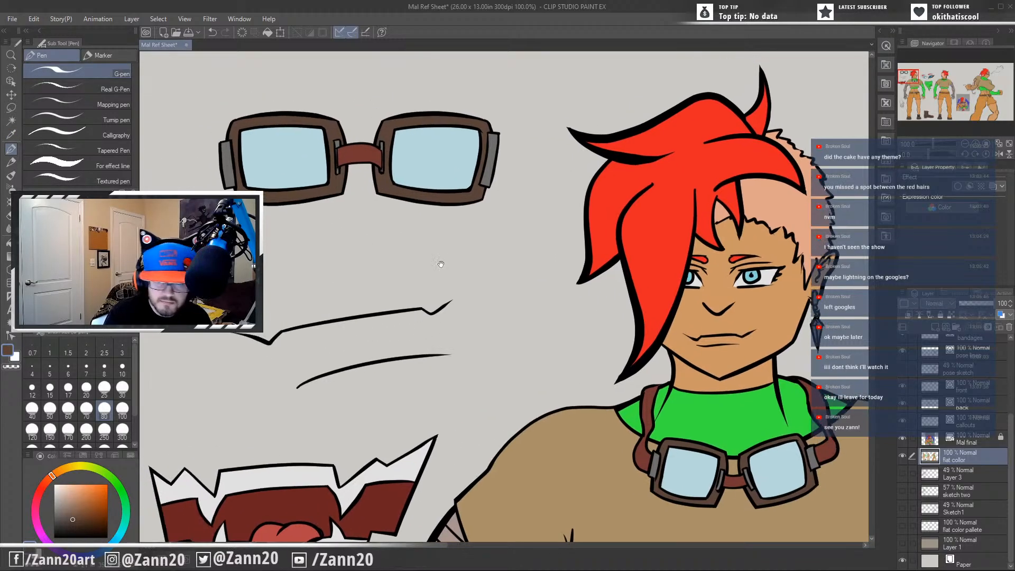
pyautogui.keyDown('alt'); pyautogui.click(490, 144); pyautogui.keyUp('alt')
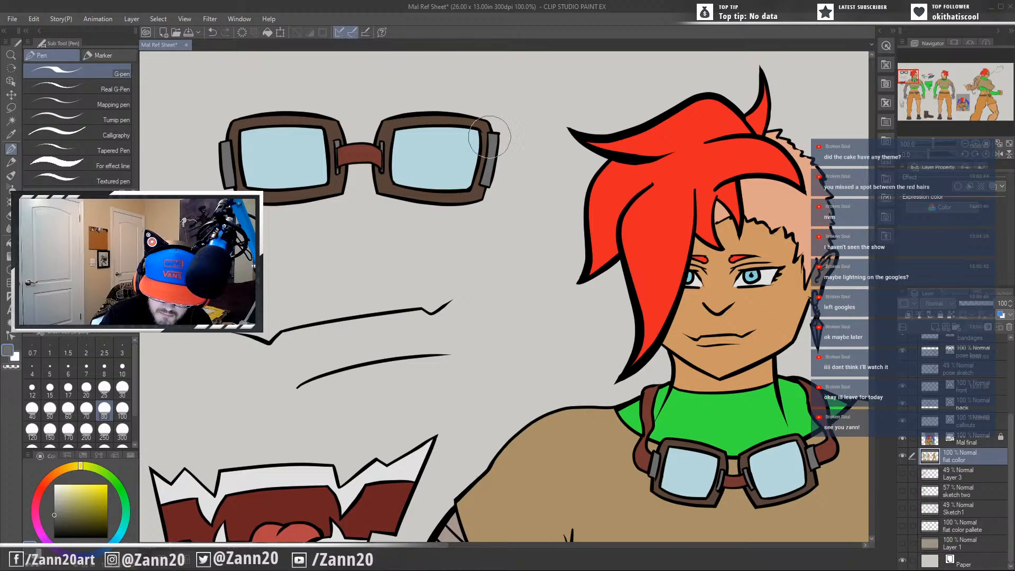
# Sample the front view's skin tone and paint it below the fanged mouth callout, down to the lower lip line.
pyautogui.moveTo(466, 405)
pyautogui.mouseDown()
pyautogui.moveTo(466, 431)
pyautogui.moveTo(424, 449)
pyautogui.moveTo(566, 494)
pyautogui.moveTo(659, 381)
pyautogui.moveTo(652, 267)
pyautogui.moveTo(627, 263)
pyautogui.mouseUp()
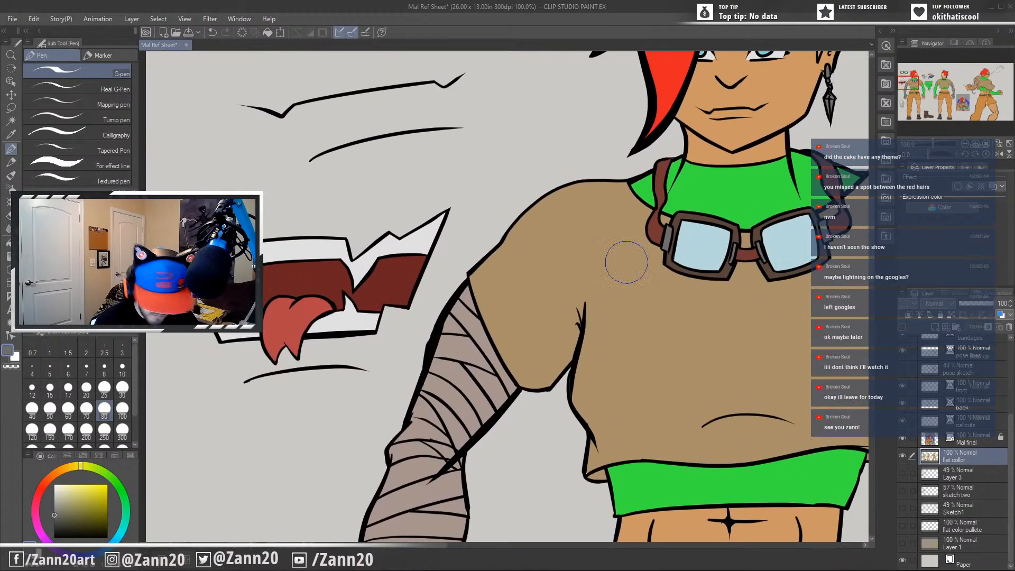
pyautogui.keyDown('alt'); pyautogui.click(692, 517); pyautogui.keyUp('alt')
pyautogui.moveTo(387, 323); pyautogui.dragTo(512, 388)
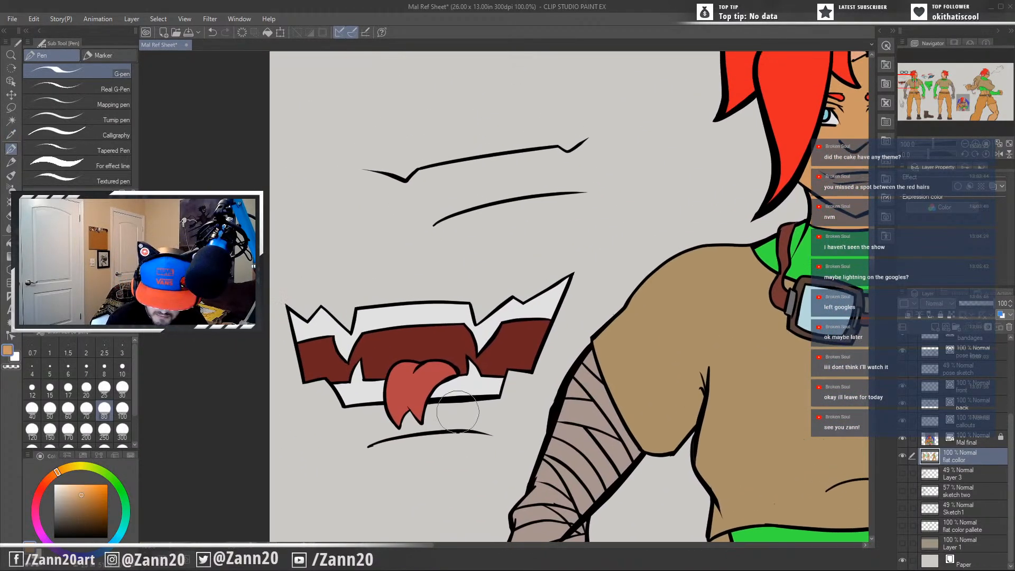
pyautogui.moveTo(430, 408)
pyautogui.mouseDown()
pyautogui.moveTo(488, 403)
pyautogui.moveTo(437, 413)
pyautogui.moveTo(481, 412)
pyautogui.moveTo(440, 426)
pyautogui.moveTo(479, 426)
pyautogui.moveTo(435, 420)
pyautogui.moveTo(409, 431)
pyautogui.moveTo(451, 426)
pyautogui.moveTo(409, 426)
pyautogui.moveTo(409, 414)
pyautogui.moveTo(415, 424)
pyautogui.moveTo(410, 416)
pyautogui.moveTo(394, 435)
pyautogui.moveTo(412, 433)
pyautogui.moveTo(389, 430)
pyautogui.moveTo(383, 406)
pyautogui.moveTo(396, 422)
pyautogui.moveTo(381, 408)
pyautogui.moveTo(347, 410)
pyautogui.moveTo(373, 431)
pyautogui.moveTo(376, 416)
pyautogui.moveTo(355, 415)
pyautogui.moveTo(375, 415)
pyautogui.moveTo(379, 437)
pyautogui.moveTo(487, 417)
pyautogui.mouseUp()
pyautogui.moveTo(369, 447)
pyautogui.mouseDown()
pyautogui.moveTo(478, 439)
pyautogui.moveTo(381, 442)
pyautogui.moveTo(486, 435)
pyautogui.moveTo(509, 373)
pyautogui.moveTo(492, 430)
pyautogui.moveTo(478, 438)
pyautogui.moveTo(520, 383)
pyautogui.moveTo(512, 376)
pyautogui.moveTo(530, 376)
pyautogui.moveTo(512, 390)
pyautogui.moveTo(497, 432)
pyautogui.mouseUp()
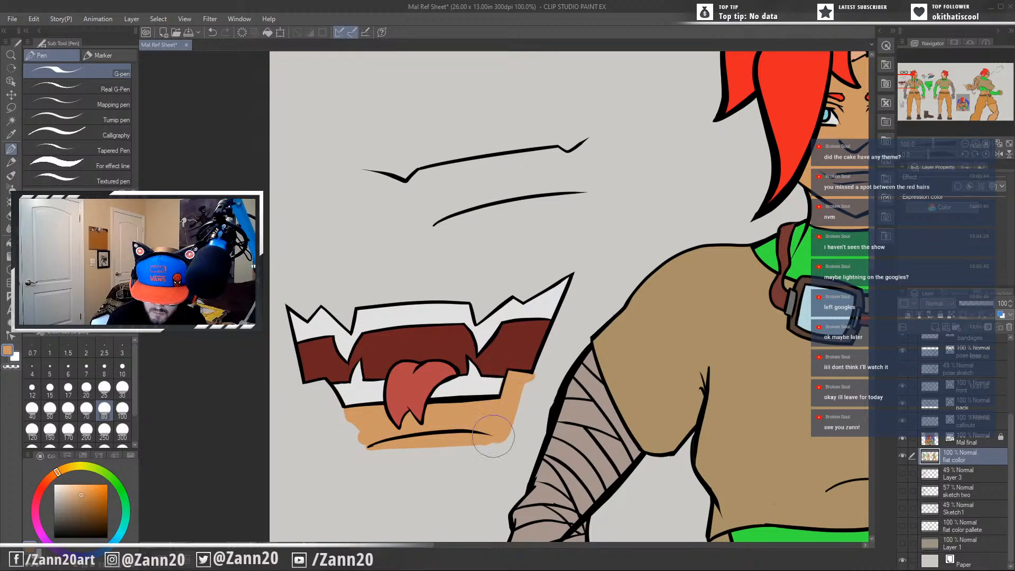
# Extend the skin tone around the sides and top of the fanged mouth callout, and even out its outer edge.
pyautogui.moveTo(573, 276)
pyautogui.mouseDown()
pyautogui.moveTo(544, 352)
pyautogui.moveTo(569, 303)
pyautogui.moveTo(554, 335)
pyautogui.mouseUp()
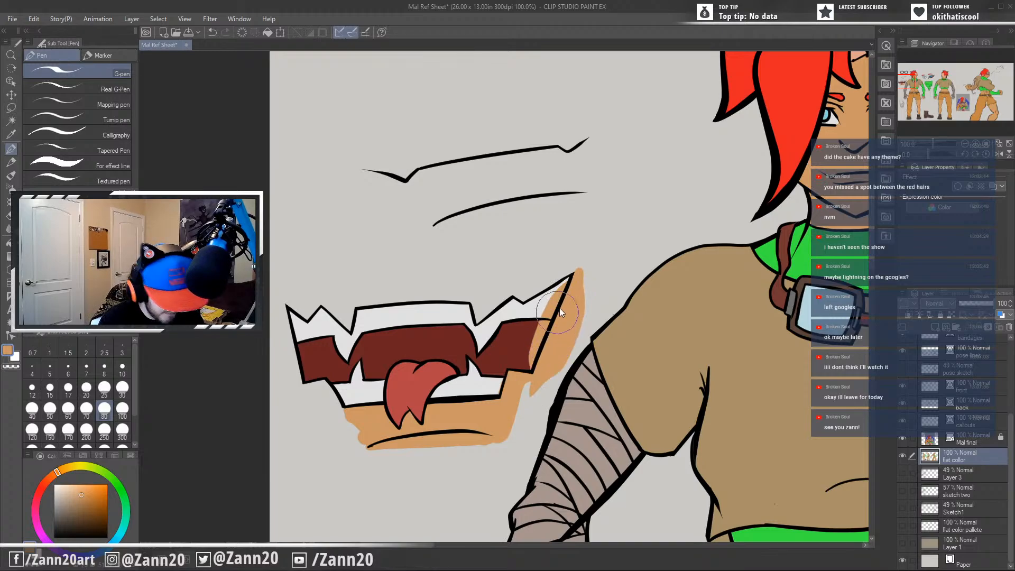
pyautogui.hotkey('ctrl', 'z')
pyautogui.moveTo(578, 261)
pyautogui.mouseDown()
pyautogui.moveTo(544, 351)
pyautogui.moveTo(577, 269)
pyautogui.moveTo(547, 282)
pyautogui.moveTo(586, 257)
pyautogui.moveTo(476, 319)
pyautogui.moveTo(470, 293)
pyautogui.moveTo(477, 309)
pyautogui.moveTo(487, 305)
pyautogui.moveTo(479, 314)
pyautogui.moveTo(514, 284)
pyautogui.moveTo(478, 302)
pyautogui.mouseUp()
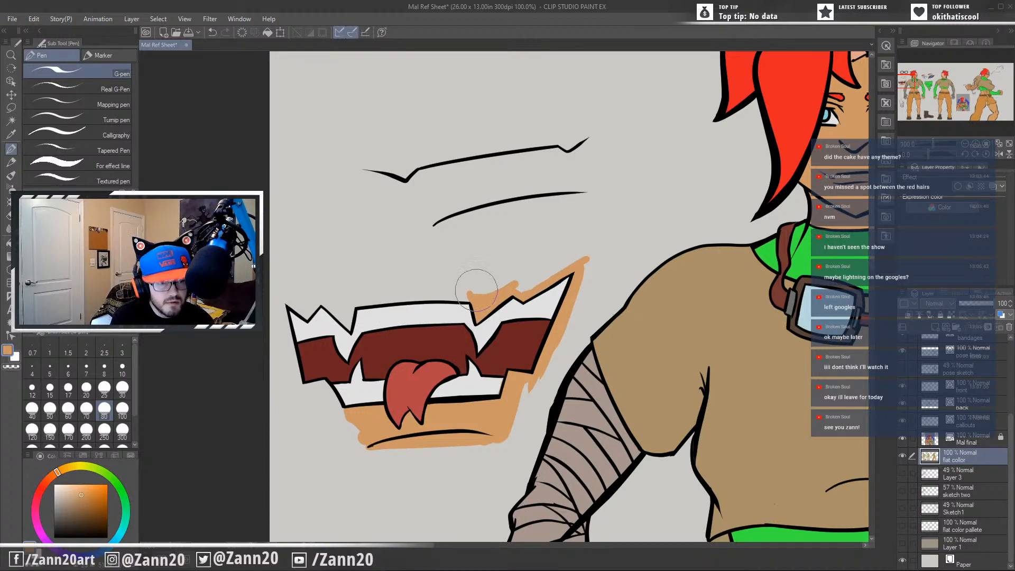
pyautogui.moveTo(344, 302)
pyautogui.mouseDown()
pyautogui.moveTo(479, 298)
pyautogui.moveTo(360, 300)
pyautogui.moveTo(465, 296)
pyautogui.moveTo(358, 304)
pyautogui.moveTo(349, 326)
pyautogui.moveTo(353, 304)
pyautogui.moveTo(349, 326)
pyautogui.moveTo(323, 299)
pyautogui.moveTo(344, 305)
pyautogui.moveTo(321, 298)
pyautogui.moveTo(334, 308)
pyautogui.moveTo(312, 307)
pyautogui.moveTo(346, 315)
pyautogui.moveTo(317, 304)
pyautogui.moveTo(306, 318)
pyautogui.moveTo(276, 291)
pyautogui.moveTo(305, 308)
pyautogui.moveTo(310, 297)
pyautogui.moveTo(281, 313)
pyautogui.moveTo(348, 420)
pyautogui.moveTo(363, 436)
pyautogui.mouseUp()
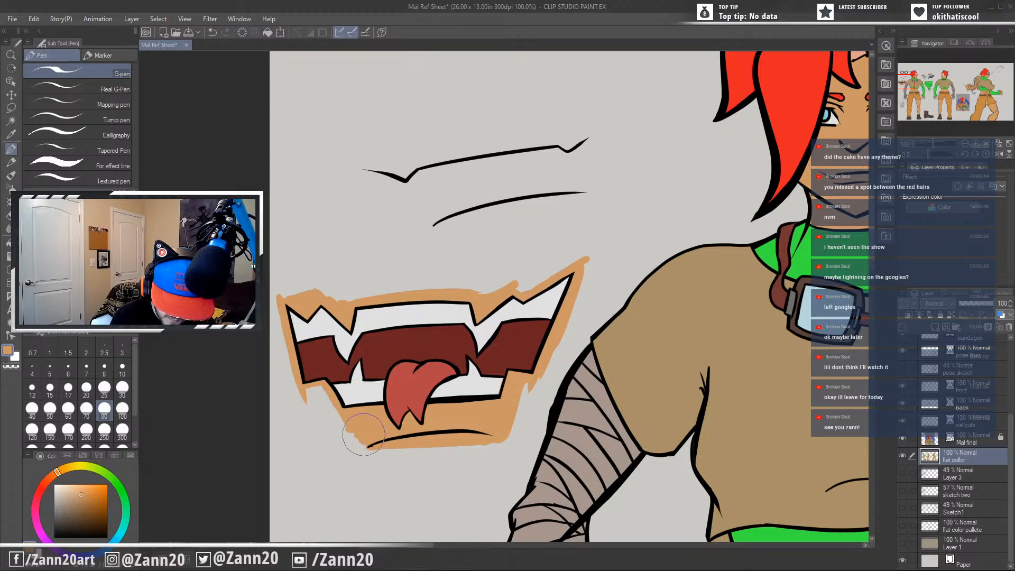
pyautogui.moveTo(326, 381)
pyautogui.mouseDown()
pyautogui.moveTo(348, 428)
pyautogui.moveTo(308, 404)
pyautogui.moveTo(350, 442)
pyautogui.mouseUp()
pyautogui.moveTo(525, 396)
pyautogui.mouseDown()
pyautogui.moveTo(506, 423)
pyautogui.moveTo(510, 433)
pyautogui.moveTo(417, 446)
pyautogui.moveTo(560, 365)
pyautogui.moveTo(543, 376)
pyautogui.moveTo(583, 265)
pyautogui.moveTo(516, 287)
pyautogui.moveTo(582, 259)
pyautogui.moveTo(439, 297)
pyautogui.moveTo(509, 290)
pyautogui.moveTo(333, 298)
pyautogui.moveTo(350, 326)
pyautogui.moveTo(368, 319)
pyautogui.moveTo(349, 290)
pyautogui.moveTo(284, 294)
pyautogui.moveTo(277, 301)
pyautogui.moveTo(290, 304)
pyautogui.moveTo(281, 308)
pyautogui.moveTo(287, 347)
pyautogui.moveTo(302, 391)
pyautogui.mouseUp()
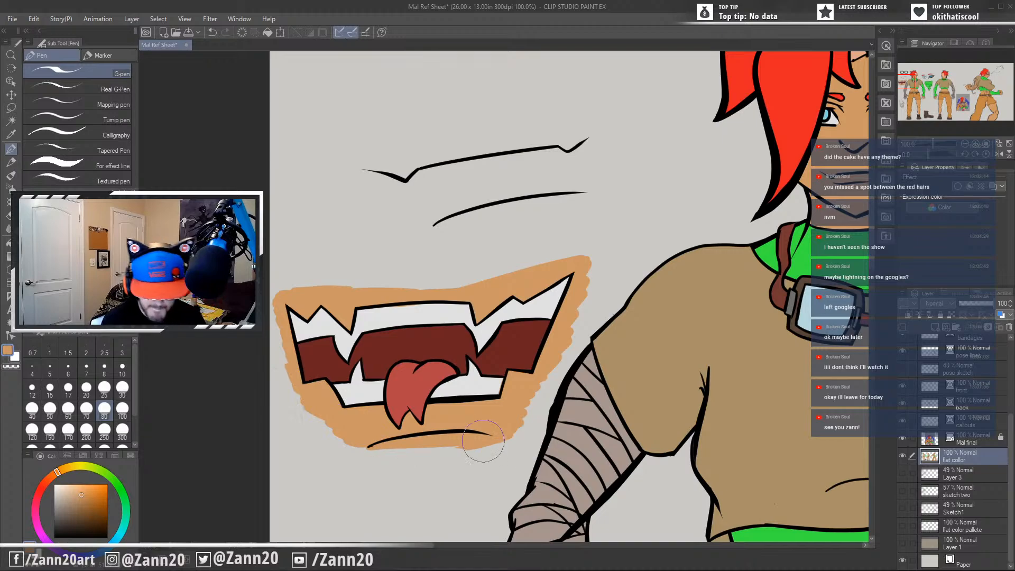
# Sample the off-white from the fanged mouth callout's upper teeth and touch up its lower teeth with the G-pen.
pyautogui.moveTo(493, 394); pyautogui.dragTo(507, 430)
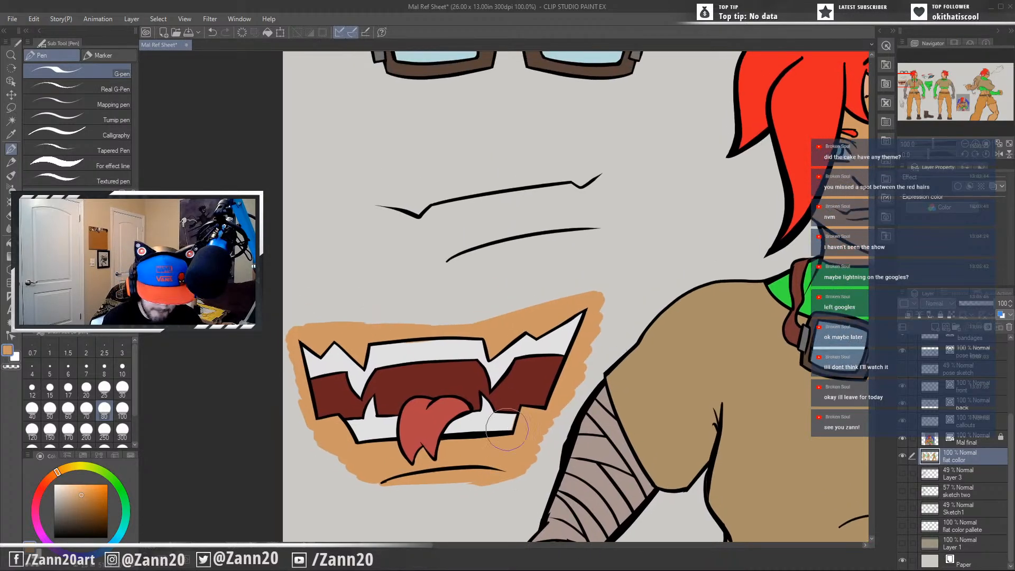
pyautogui.press('i')
pyautogui.click(416, 342)
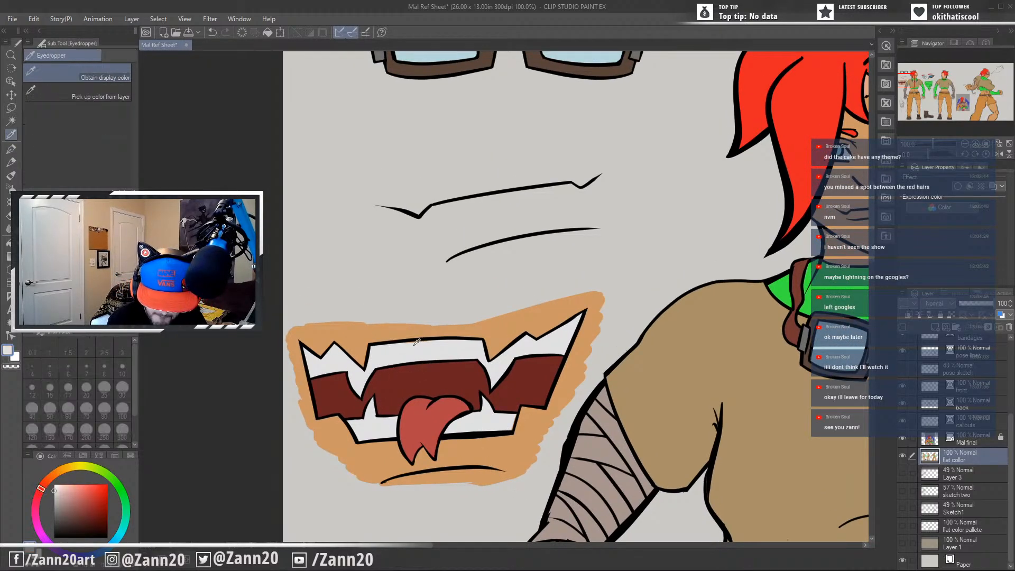
pyautogui.press('p')
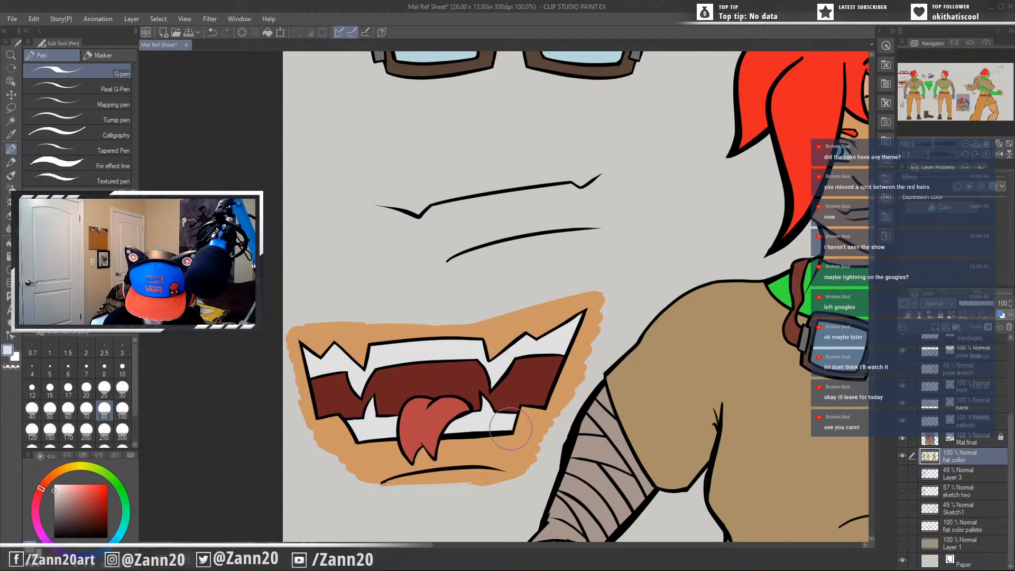
pyautogui.moveTo(496, 428); pyautogui.dragTo(494, 515)
# Sample the skin tone from the fanged mouth callout and paint it over and around the closed mouth callout's lines.
pyautogui.press('i')
pyautogui.click(466, 441)
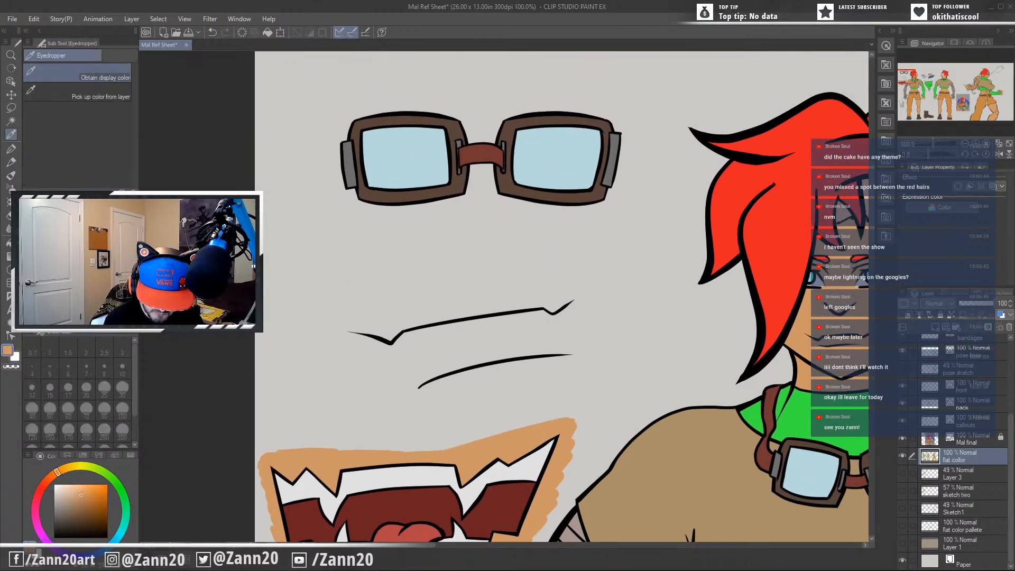
pyautogui.press('p')
pyautogui.moveTo(418, 388)
pyautogui.mouseDown()
pyautogui.moveTo(555, 353)
pyautogui.moveTo(431, 370)
pyautogui.moveTo(510, 330)
pyautogui.moveTo(509, 306)
pyautogui.moveTo(390, 338)
pyautogui.moveTo(351, 330)
pyautogui.moveTo(577, 300)
pyautogui.moveTo(524, 332)
pyautogui.moveTo(562, 340)
pyautogui.moveTo(568, 355)
pyautogui.moveTo(555, 336)
pyautogui.moveTo(596, 306)
pyautogui.moveTo(592, 328)
pyautogui.moveTo(543, 353)
pyautogui.moveTo(407, 386)
pyautogui.moveTo(379, 335)
pyautogui.moveTo(351, 338)
pyautogui.moveTo(407, 346)
pyautogui.moveTo(433, 371)
pyautogui.mouseUp()
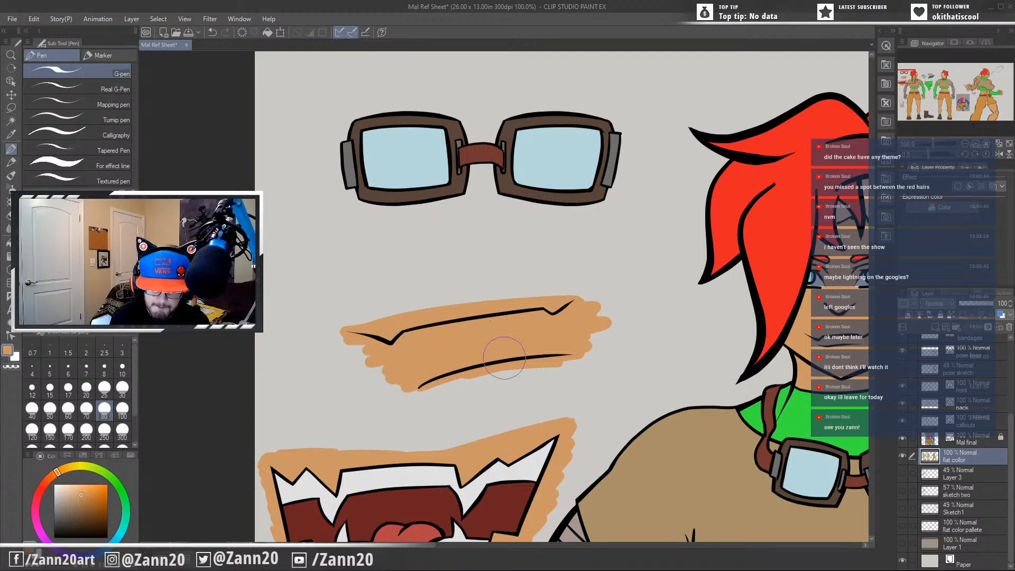
pyautogui.moveTo(548, 299)
pyautogui.mouseDown()
pyautogui.moveTo(448, 307)
pyautogui.moveTo(583, 290)
pyautogui.moveTo(587, 303)
pyautogui.moveTo(551, 294)
pyautogui.mouseUp()
pyautogui.moveTo(400, 320)
pyautogui.mouseDown()
pyautogui.moveTo(343, 325)
pyautogui.moveTo(388, 357)
pyautogui.mouseUp()
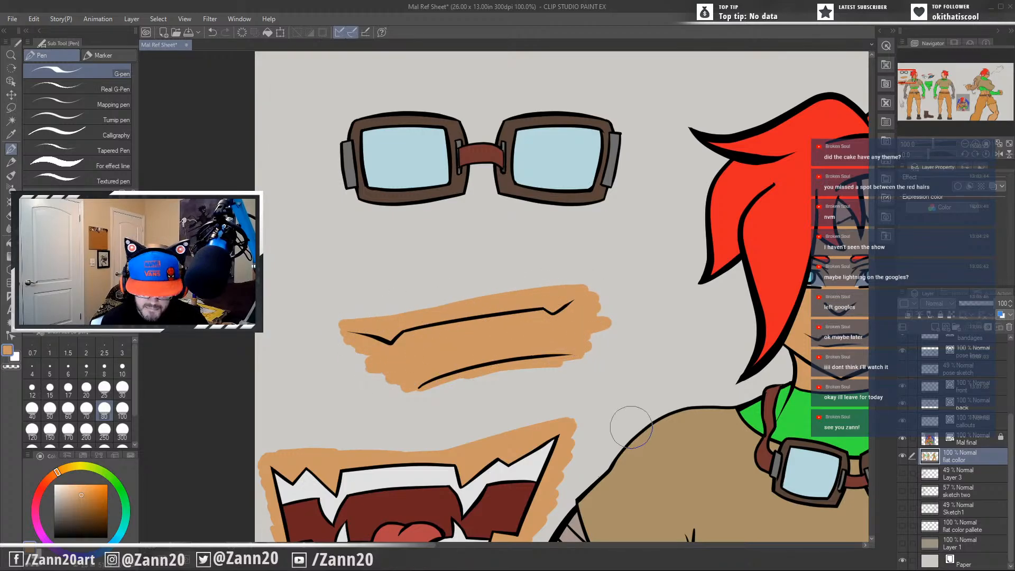
pyautogui.moveTo(623, 419); pyautogui.dragTo(596, 300)
# Sample the boot brown from the front view and fill the gaps below the trouser cuff and around the laces on its boots.
pyautogui.scroll(-5, 596, 300)
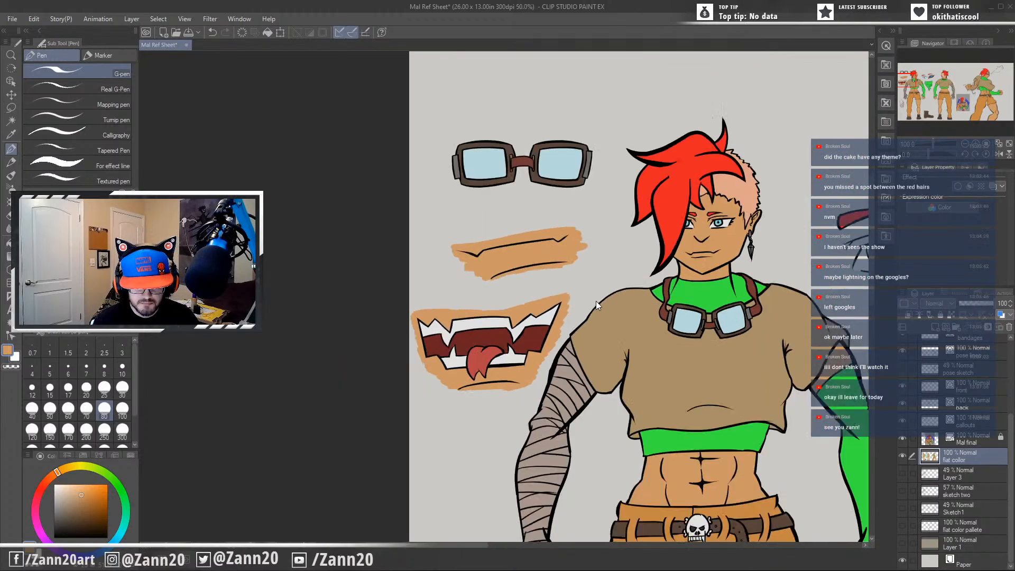
pyautogui.moveTo(692, 437); pyautogui.dragTo(425, 436)
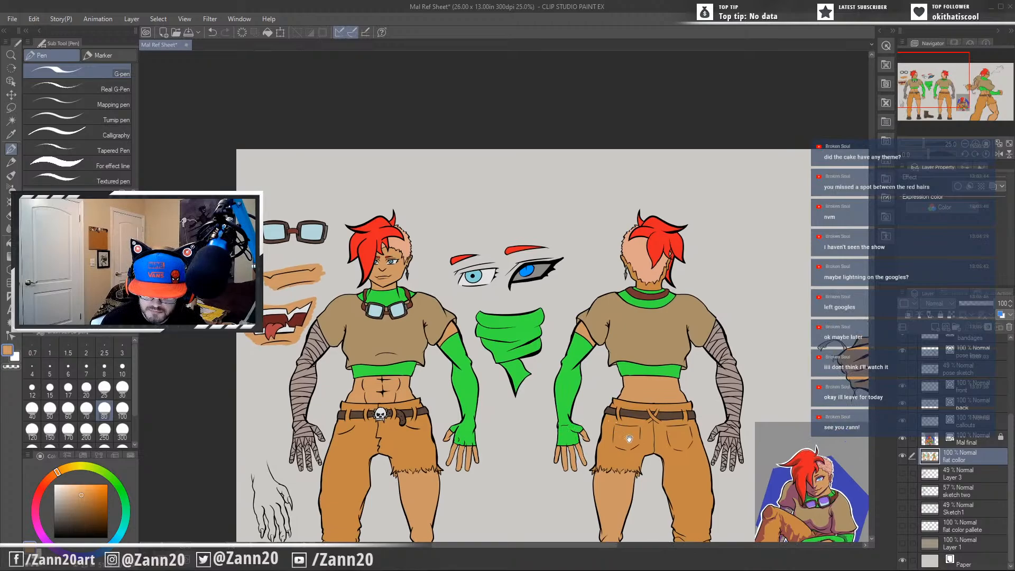
pyautogui.moveTo(626, 445); pyautogui.dragTo(478, 322)
pyautogui.press('i')
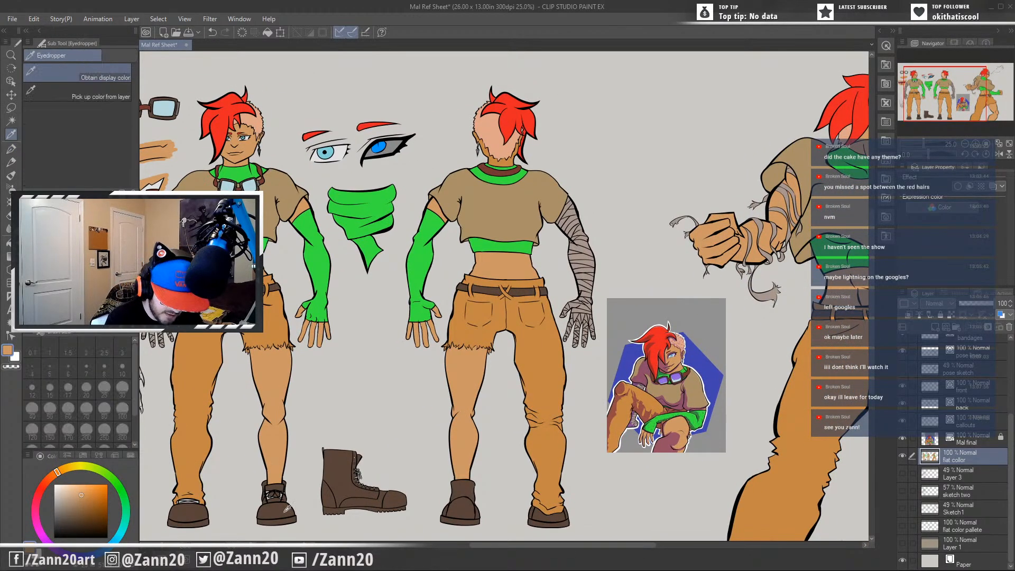
pyautogui.click(287, 503)
pyautogui.press('p')
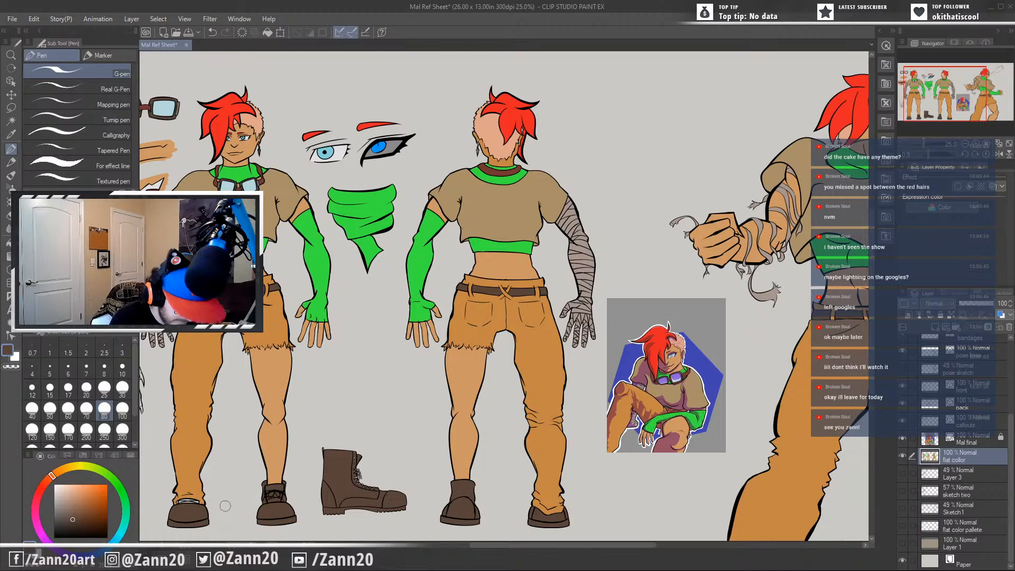
pyautogui.scroll(3, 220, 512)
pyautogui.moveTo(215, 516); pyautogui.dragTo(446, 433)
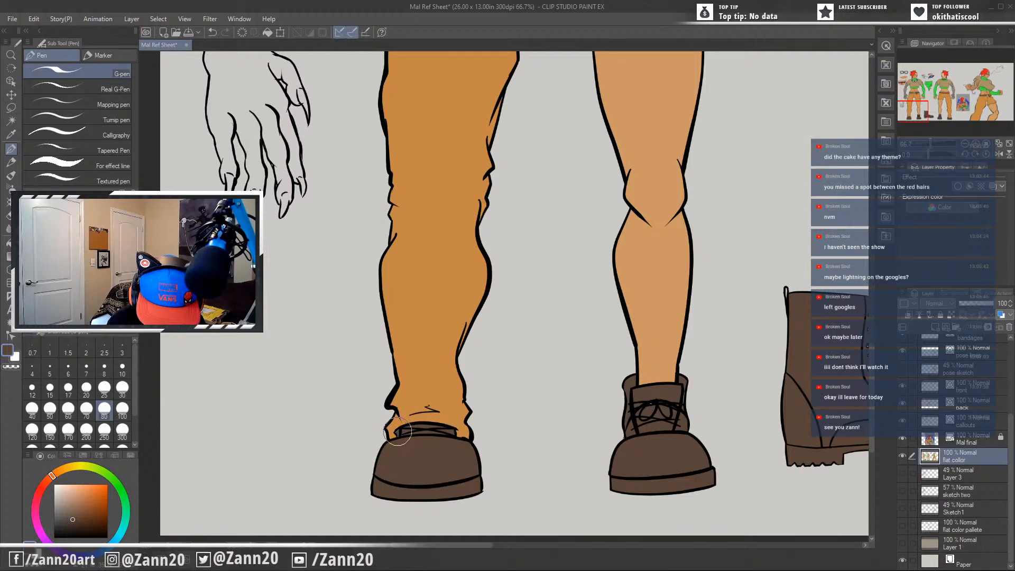
pyautogui.moveTo(672, 478); pyautogui.dragTo(624, 489)
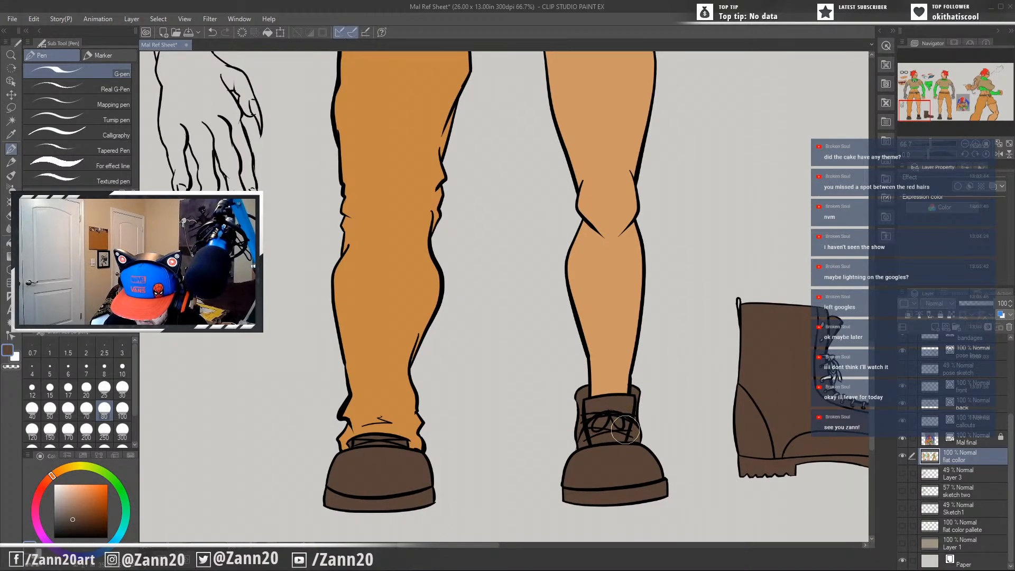
# Fill the remaining gaps around the boot callout's laces with the boot brown and check the back view's boots for missed spots.
pyautogui.moveTo(791, 470); pyautogui.dragTo(508, 437)
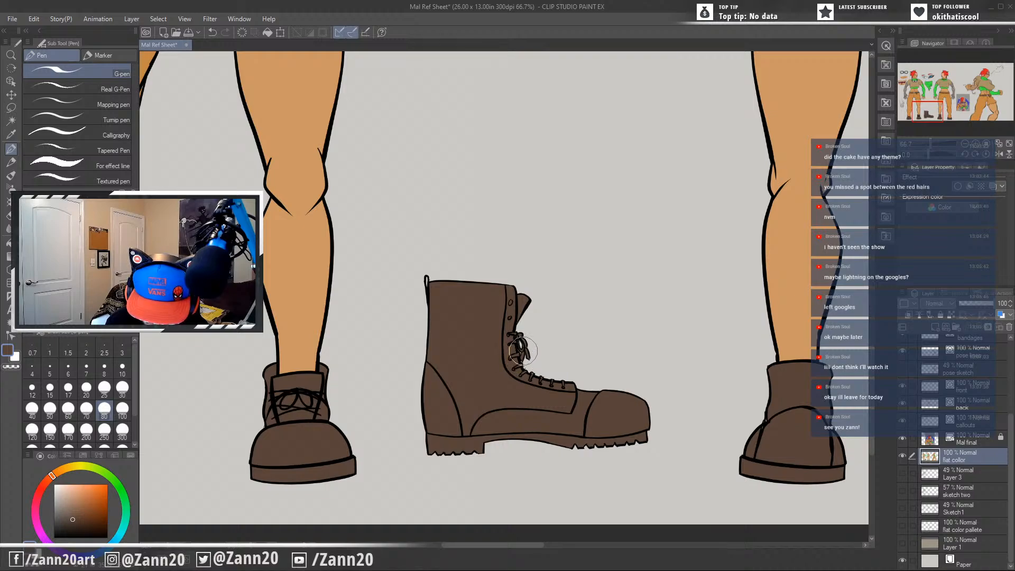
pyautogui.moveTo(574, 382); pyautogui.dragTo(540, 416)
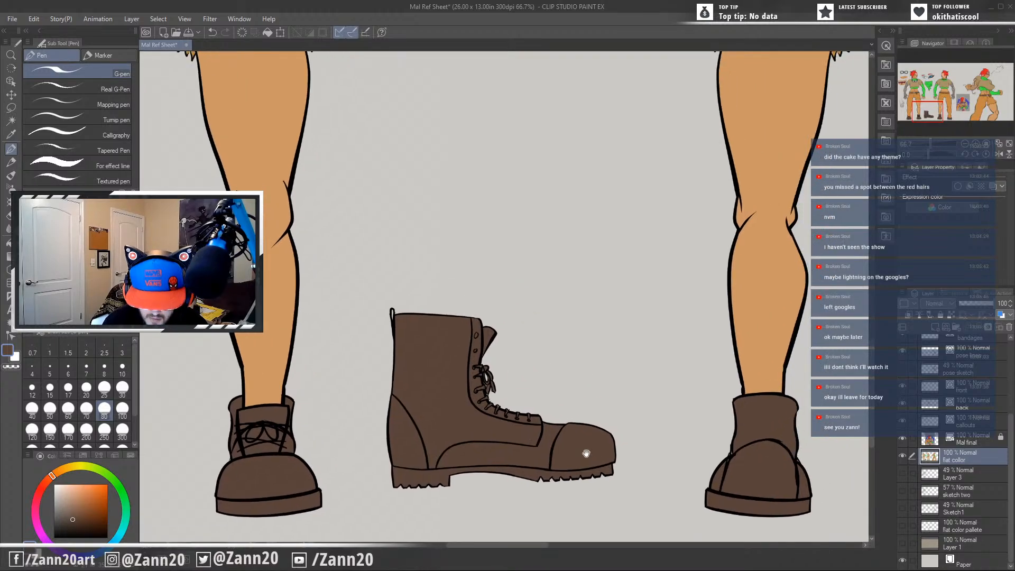
pyautogui.moveTo(418, 426); pyautogui.dragTo(283, 426)
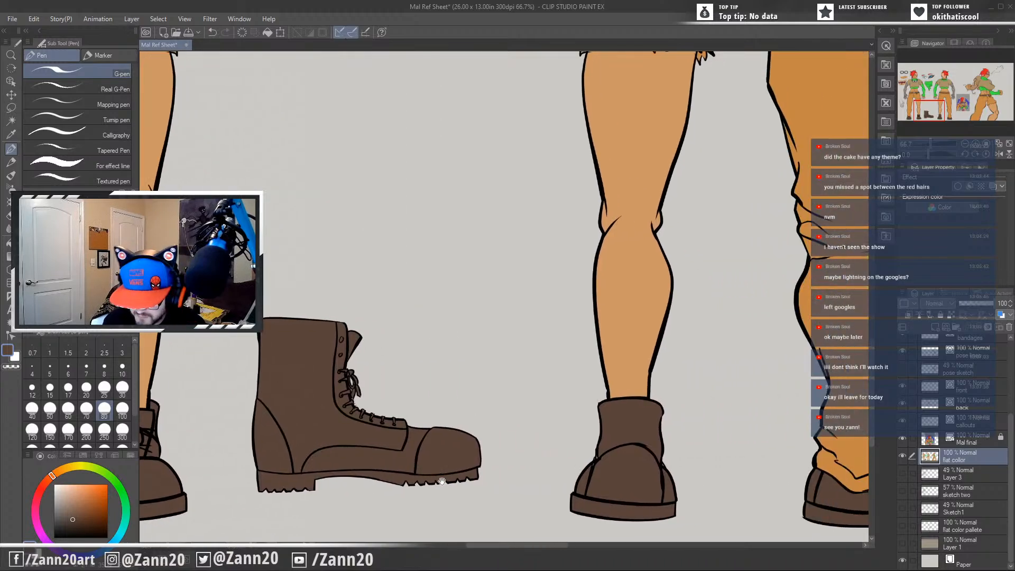
pyautogui.moveTo(615, 459); pyautogui.dragTo(594, 446)
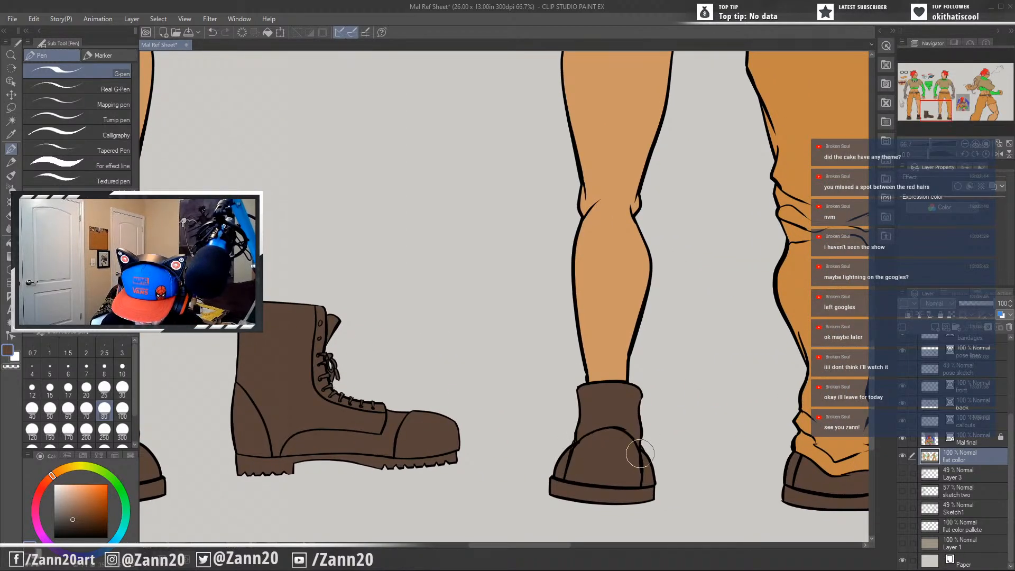
pyautogui.moveTo(667, 470); pyautogui.dragTo(478, 452)
pyautogui.moveTo(698, 460); pyautogui.dragTo(581, 548)
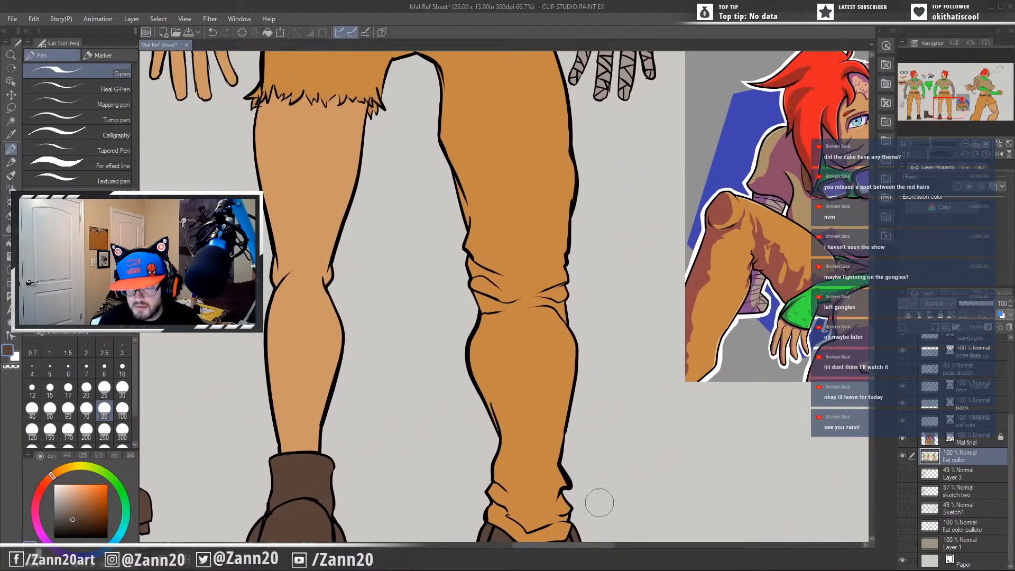
# Review the whole reference sheet and sample the orange-brown from the action pose's trousers.
pyautogui.scroll(-5, 598, 502)
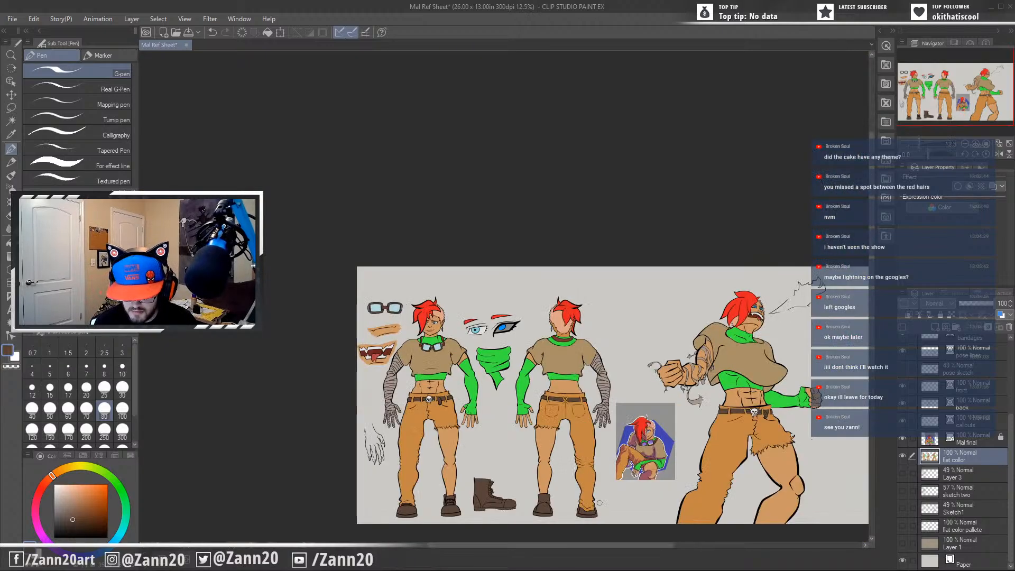
pyautogui.moveTo(599, 502); pyautogui.dragTo(571, 363)
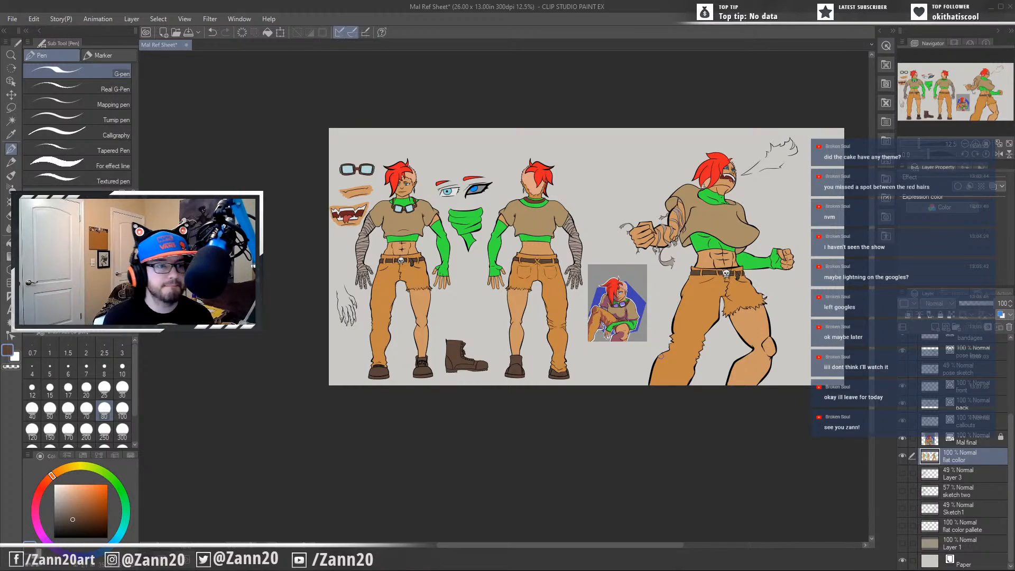
pyautogui.keyDown('alt'); pyautogui.click(662, 357); pyautogui.keyUp('alt')
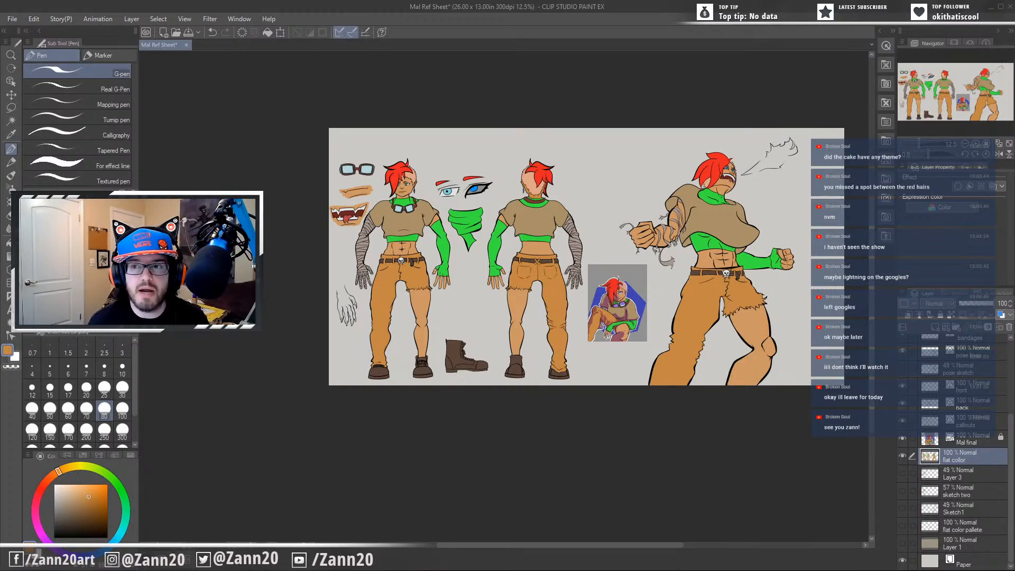